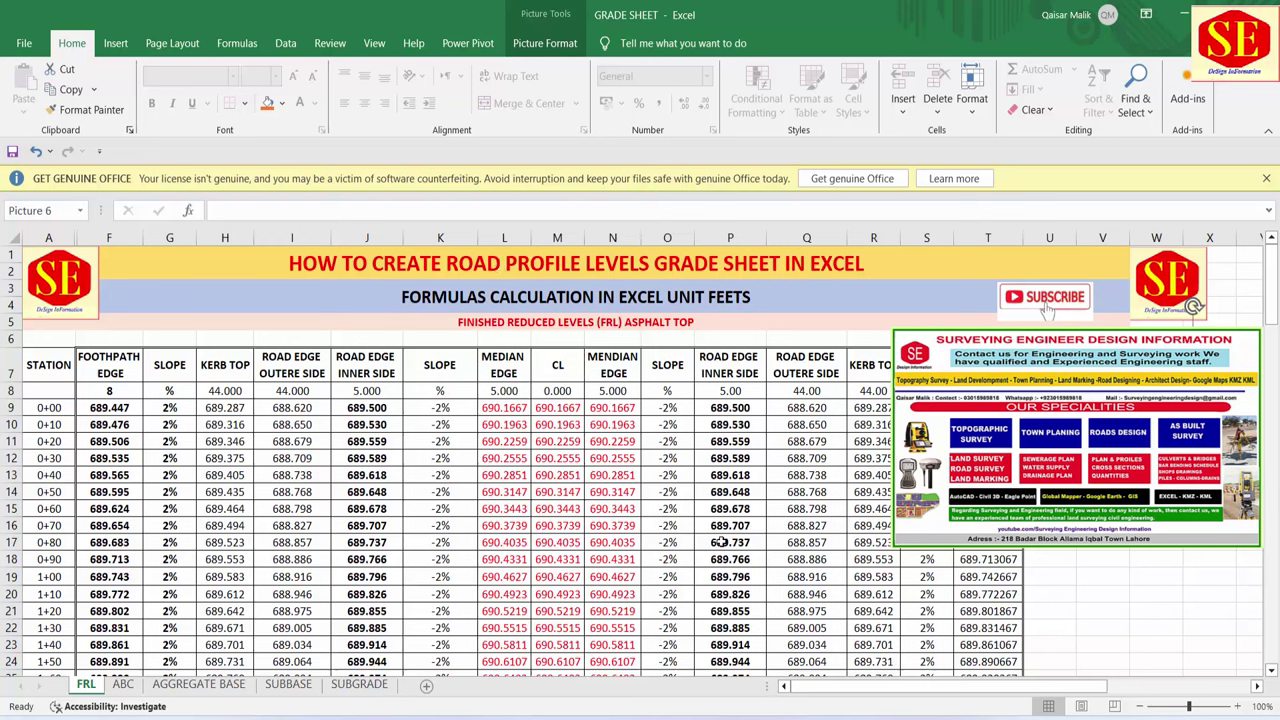
- Flip through the ABC, AGGREGATE BASE, SUBBASE and SUBGRADE sheets, then inspect the subgrade formula in O11
click(122, 685)
click(188, 690)
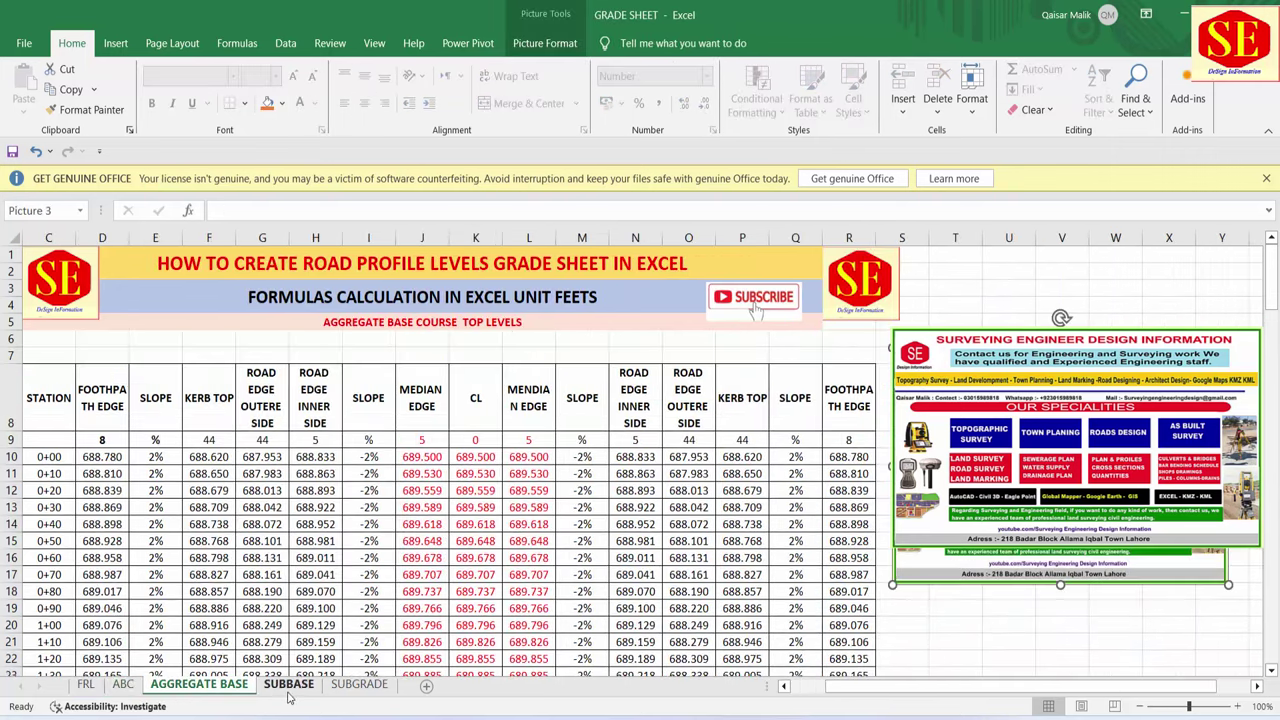
click(290, 690)
click(378, 686)
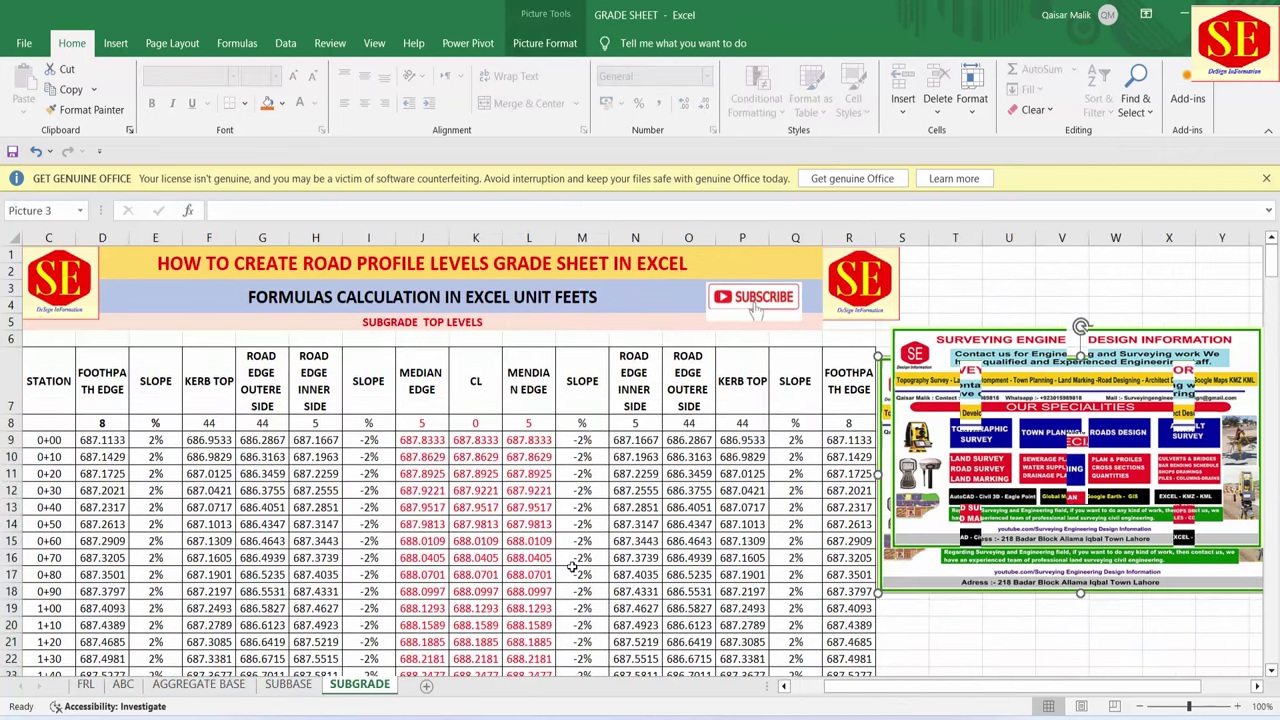
click(688, 473)
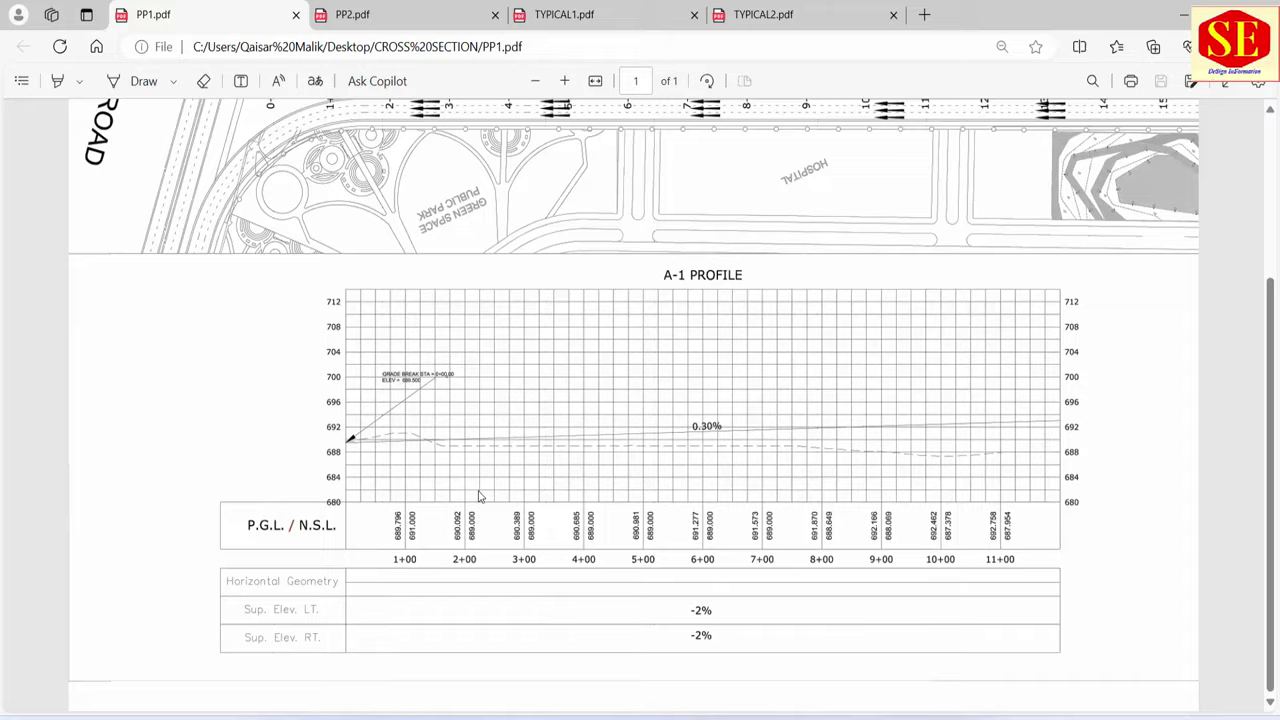
scroll(500, 480, up, 3)
scroll(480, 500, down, 2)
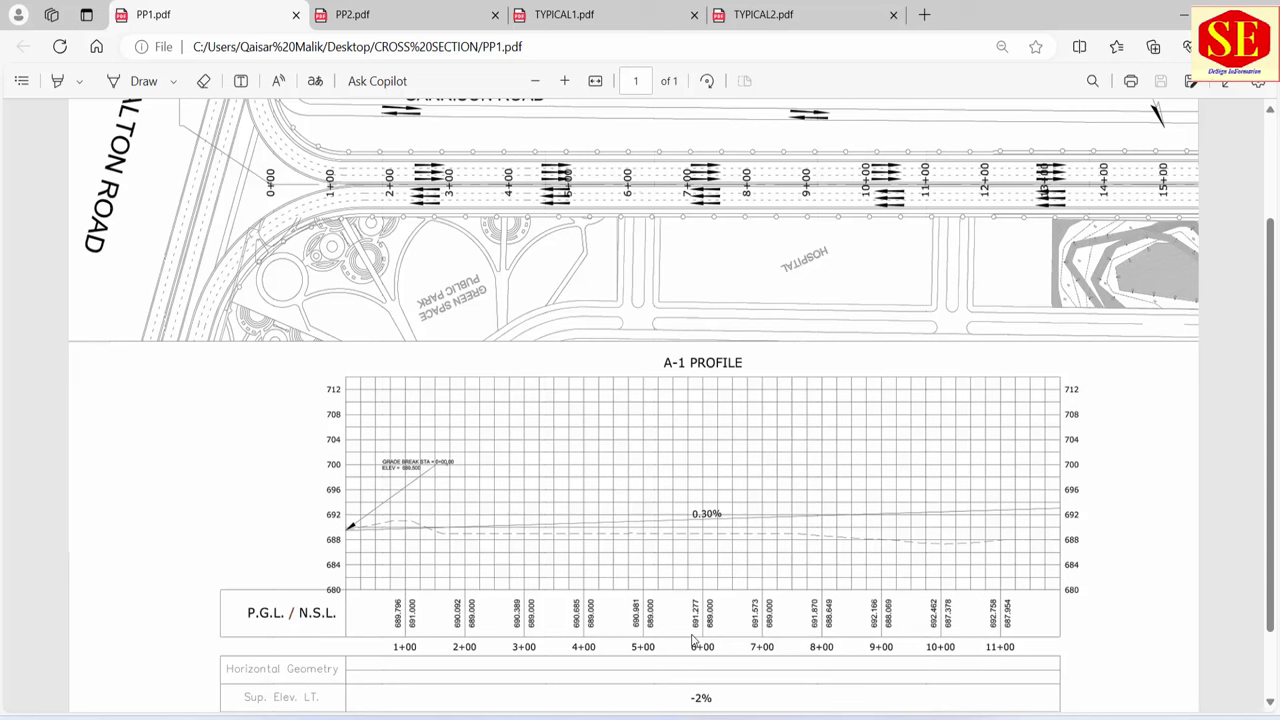
click(392, 20)
scroll(530, 300, up, 3)
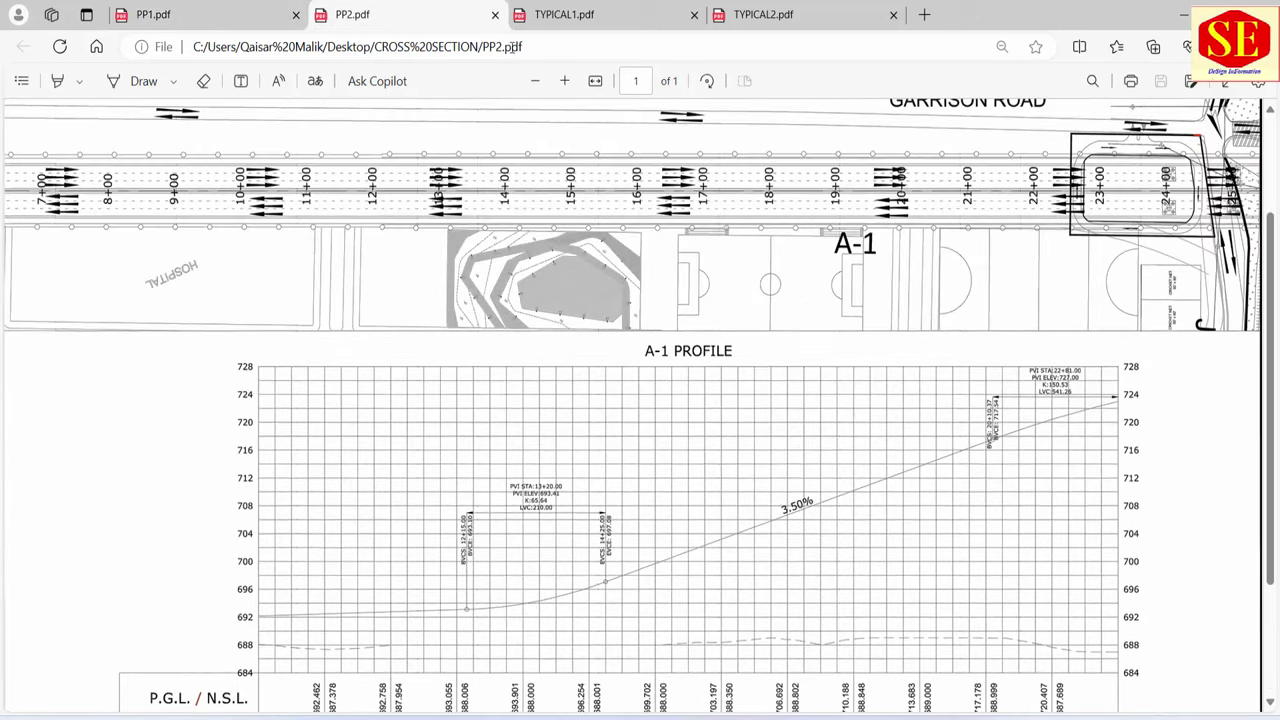
click(577, 14)
scroll(551, 420, down, 1)
scroll(580, 374, down, 1)
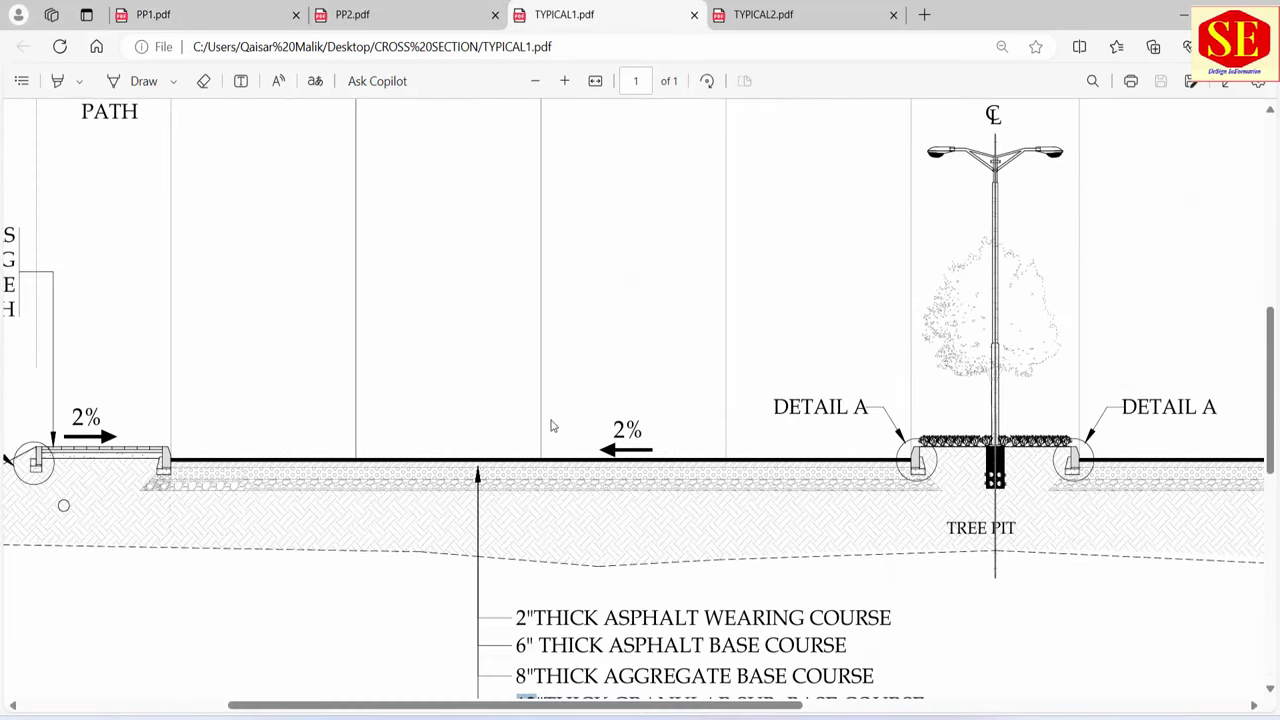
scroll(613, 369, down, 1)
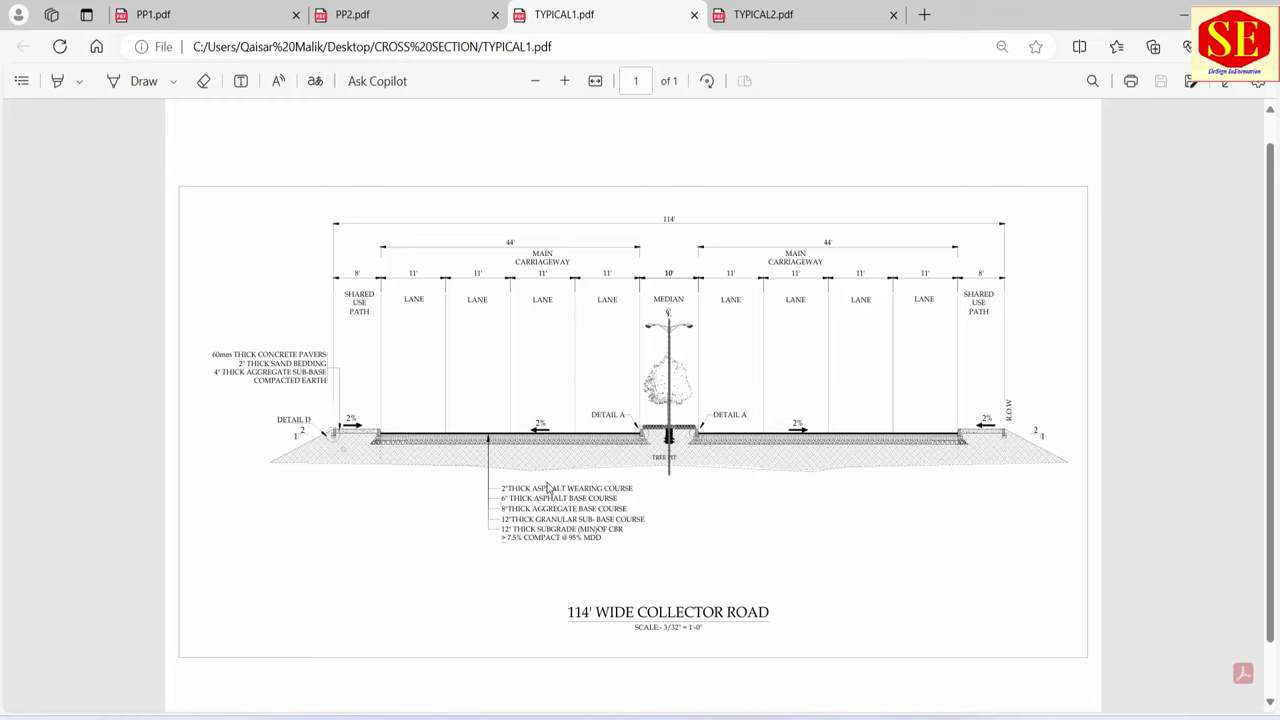
scroll(578, 521, up, 1)
scroll(578, 521, up, 1)
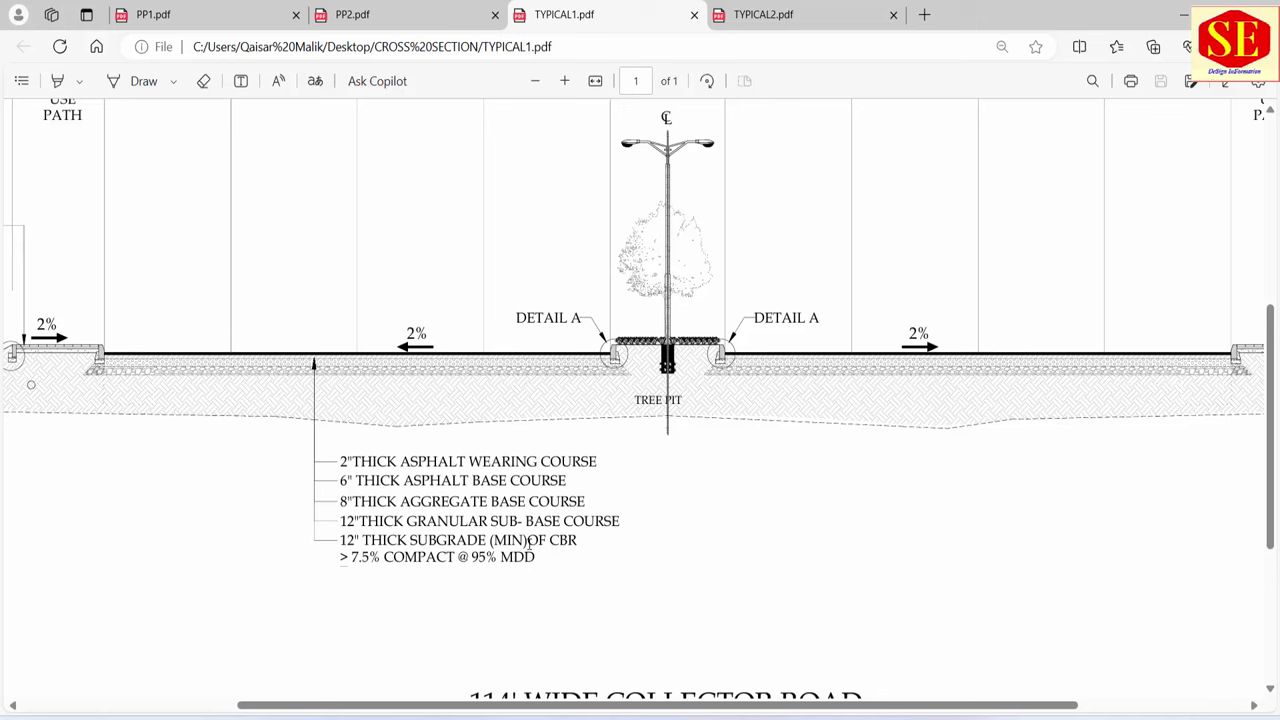
scroll(570, 465, down, 3)
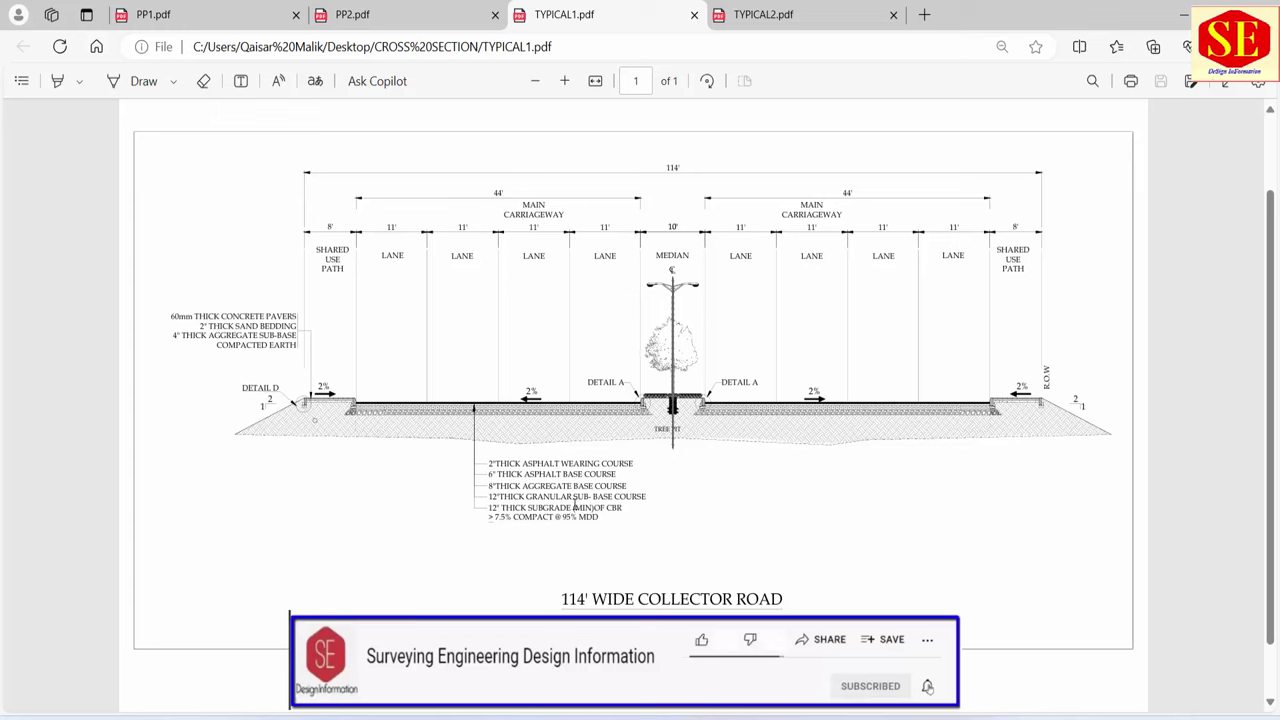
click(781, 8)
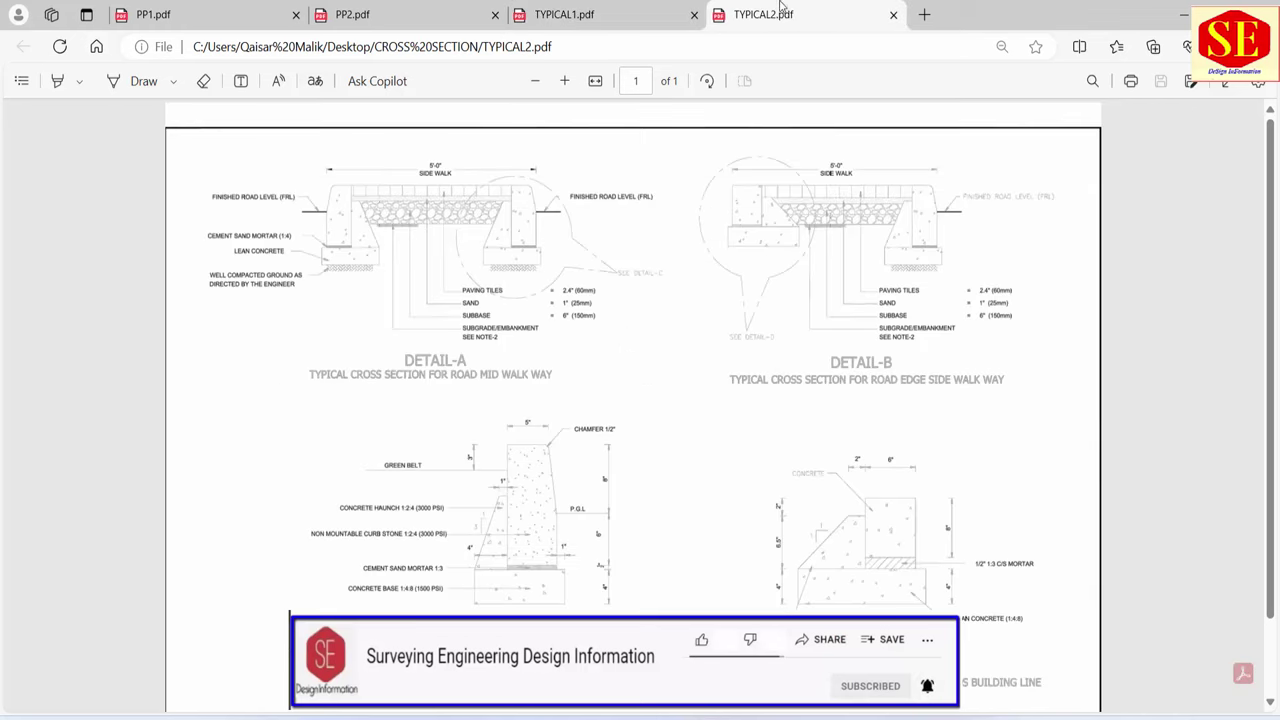
click(185, 25)
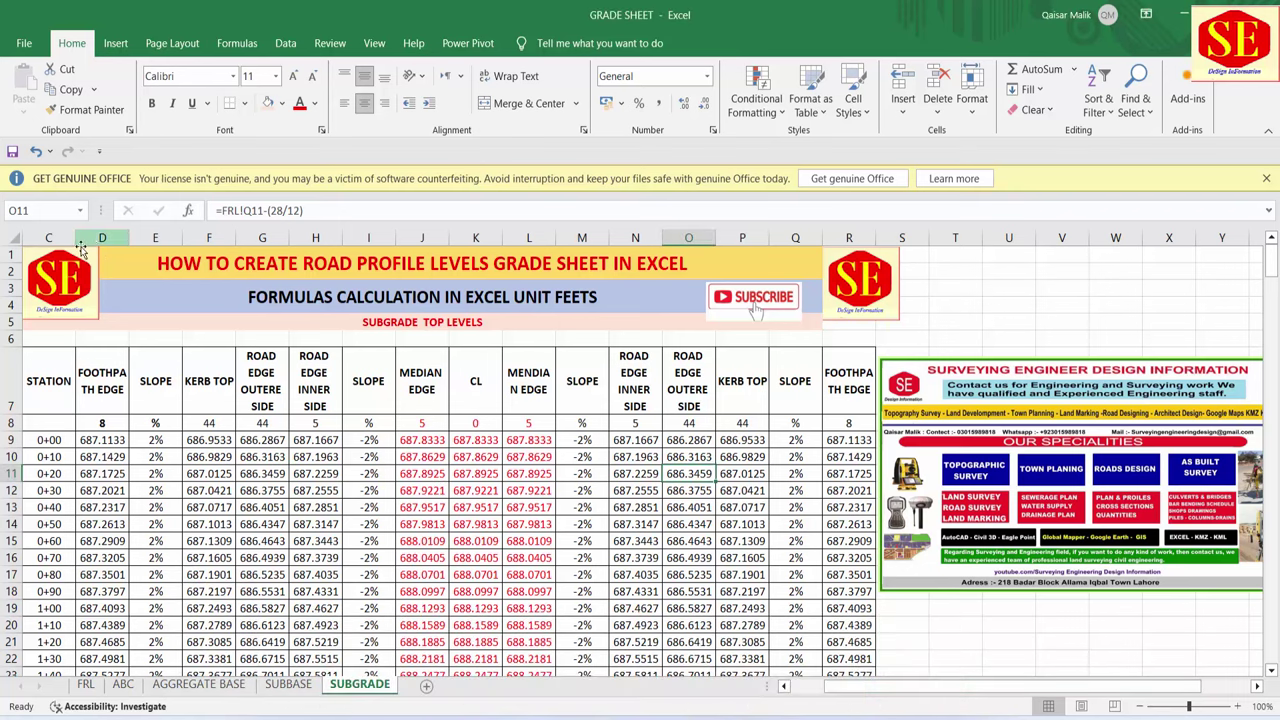
- Unhide the hidden columns A–B on the current sheet and select cell F11
drag(62, 237, 24, 237)
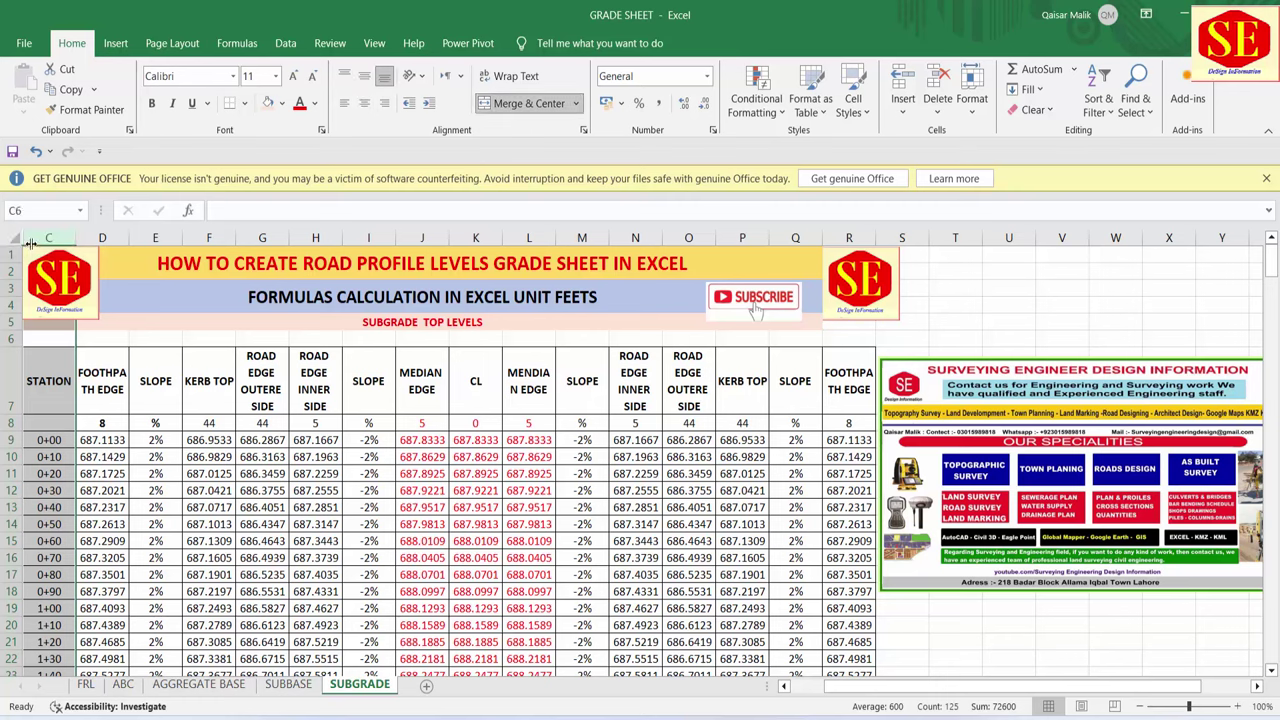
right_click(33, 240)
click(74, 521)
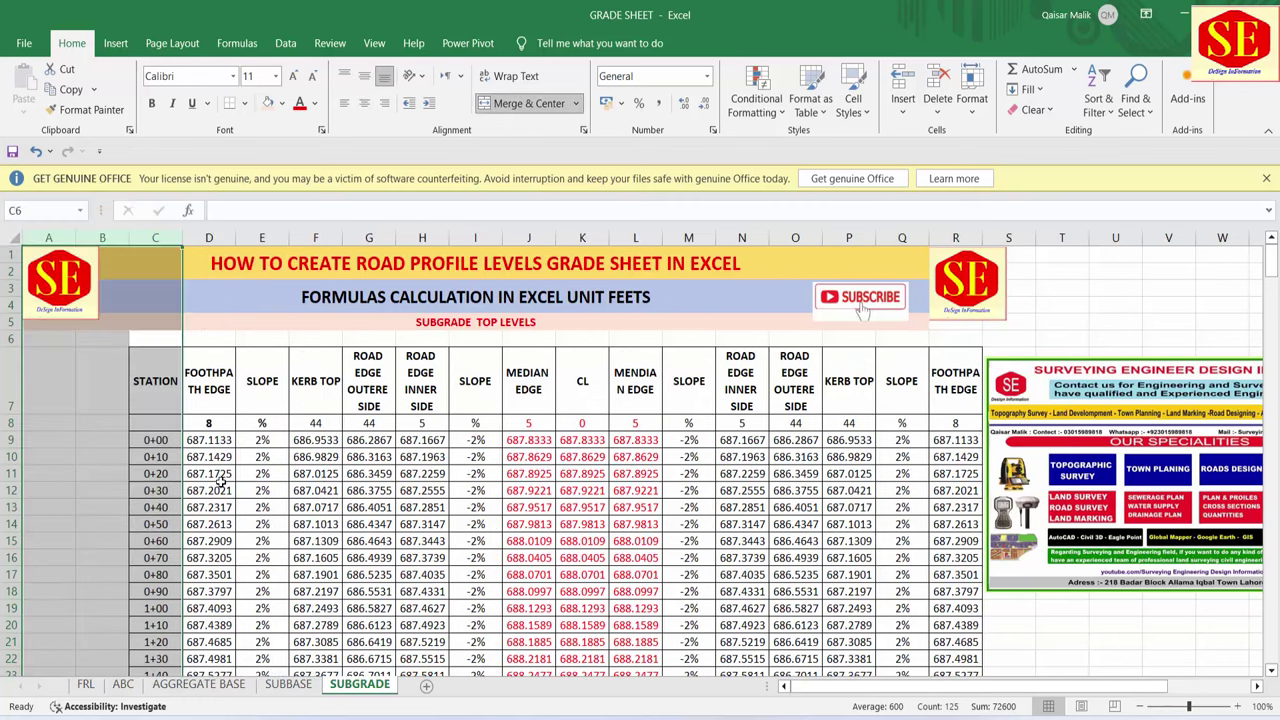
click(302, 476)
- On the FRL sheet, unhide columns B–E showing LOG-SLOPE and FRL
click(86, 685)
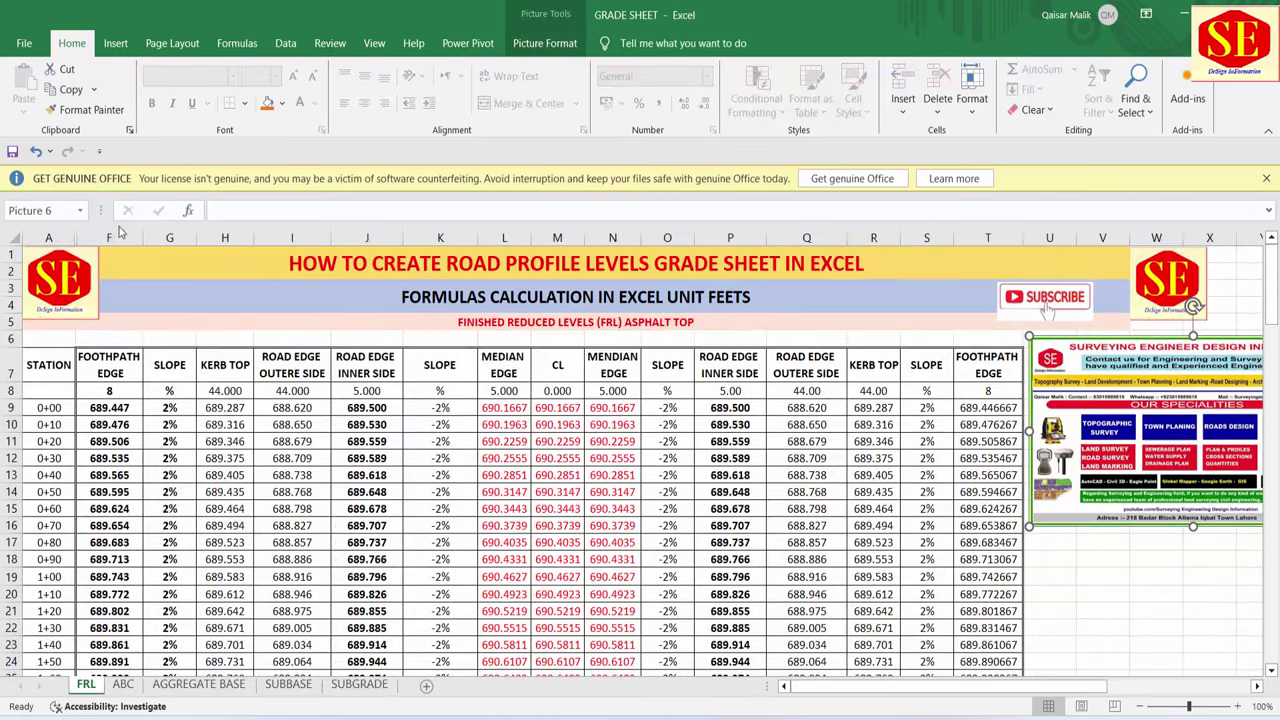
drag(115, 237, 36, 232)
right_click(36, 234)
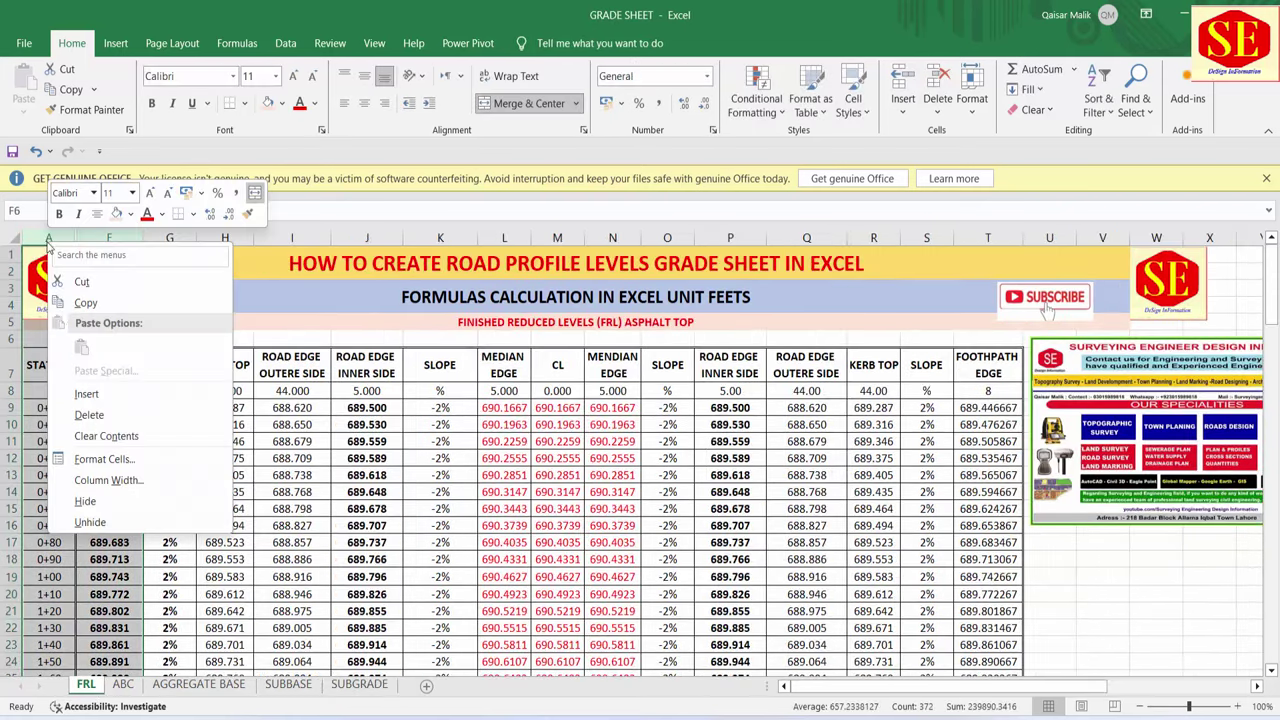
click(96, 530)
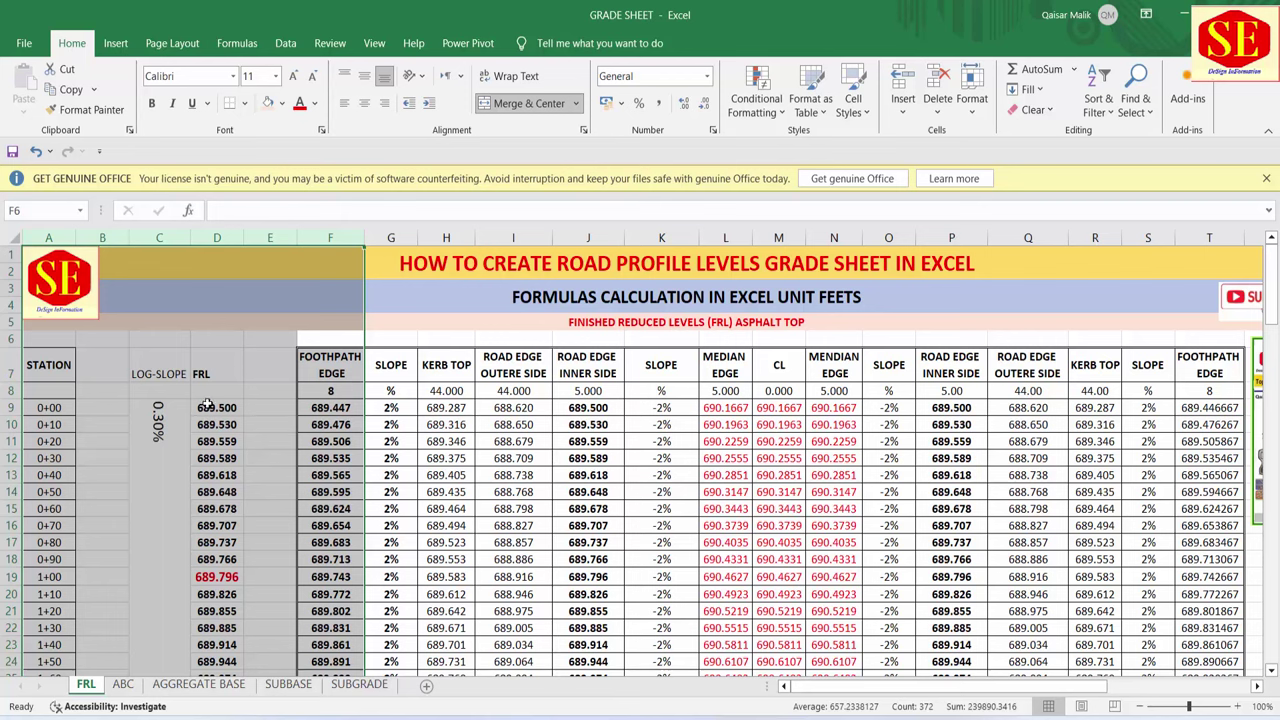
- Review the FRL formulas in D10–D11 and slope cell C9, then bring up the PP1 drawing
click(216, 407)
key(Down)
key(Down)
click(152, 404)
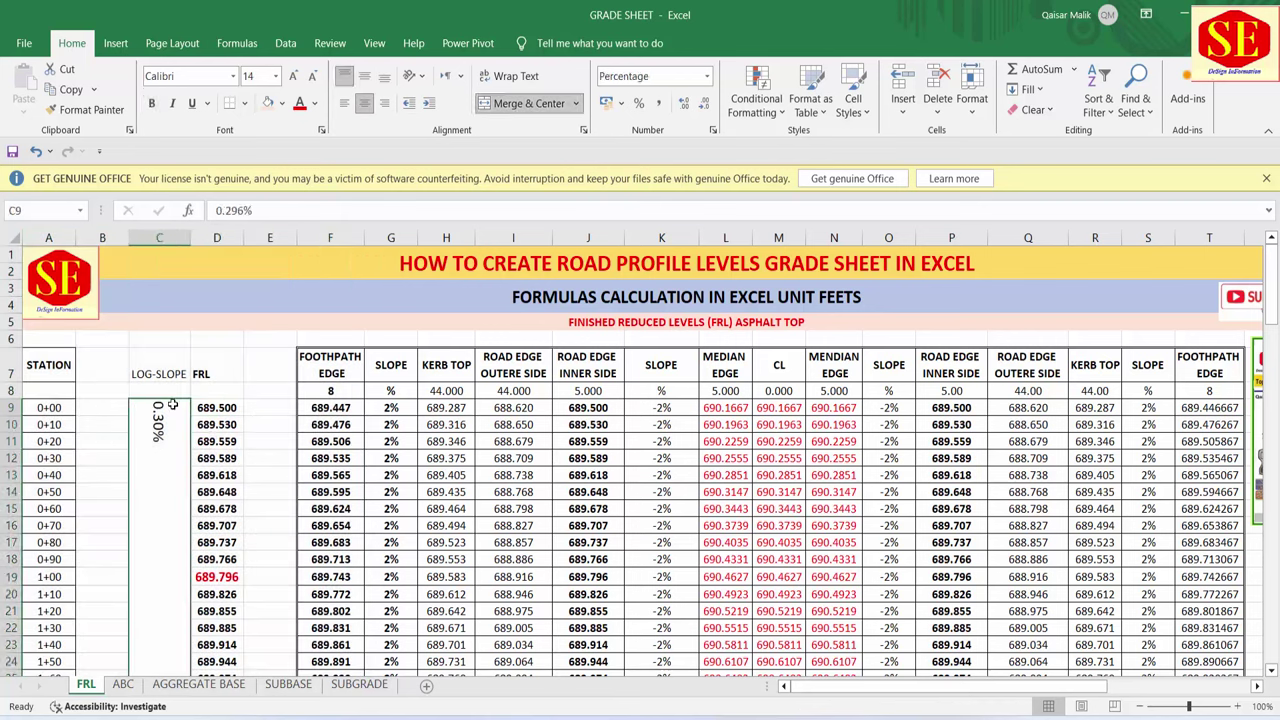
double_click(220, 426)
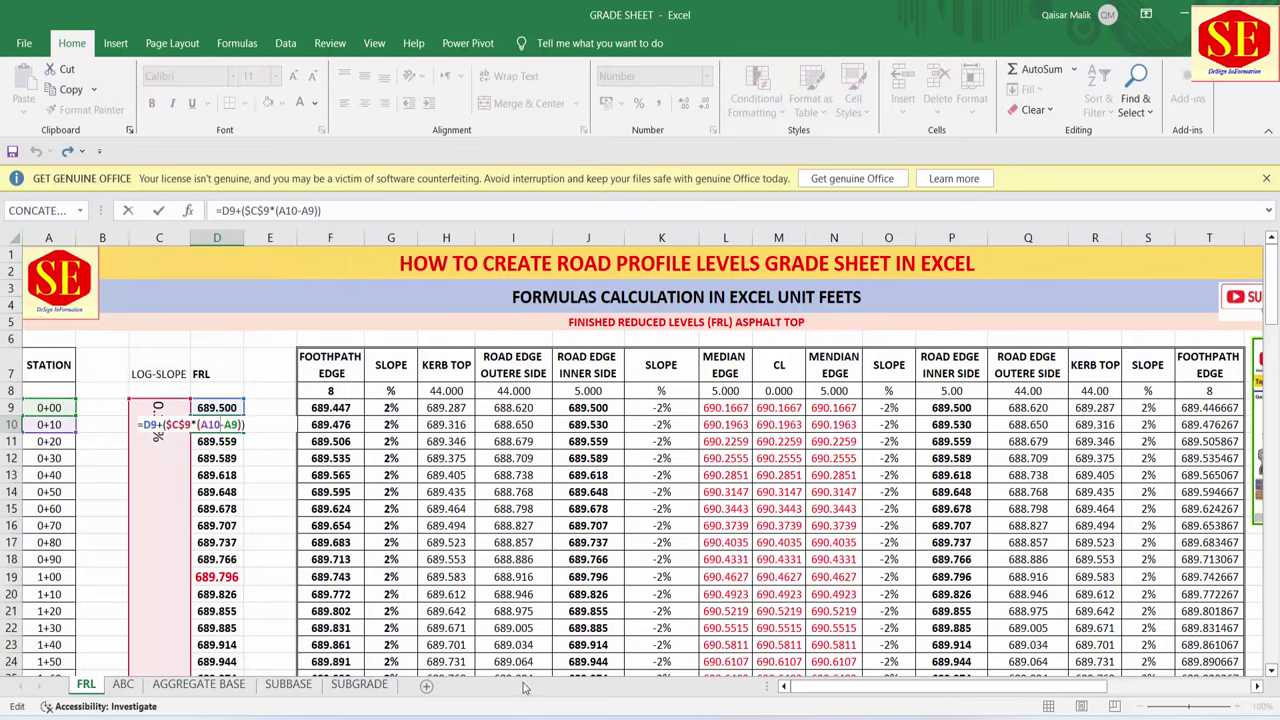
key(Escape)
click(712, 630)
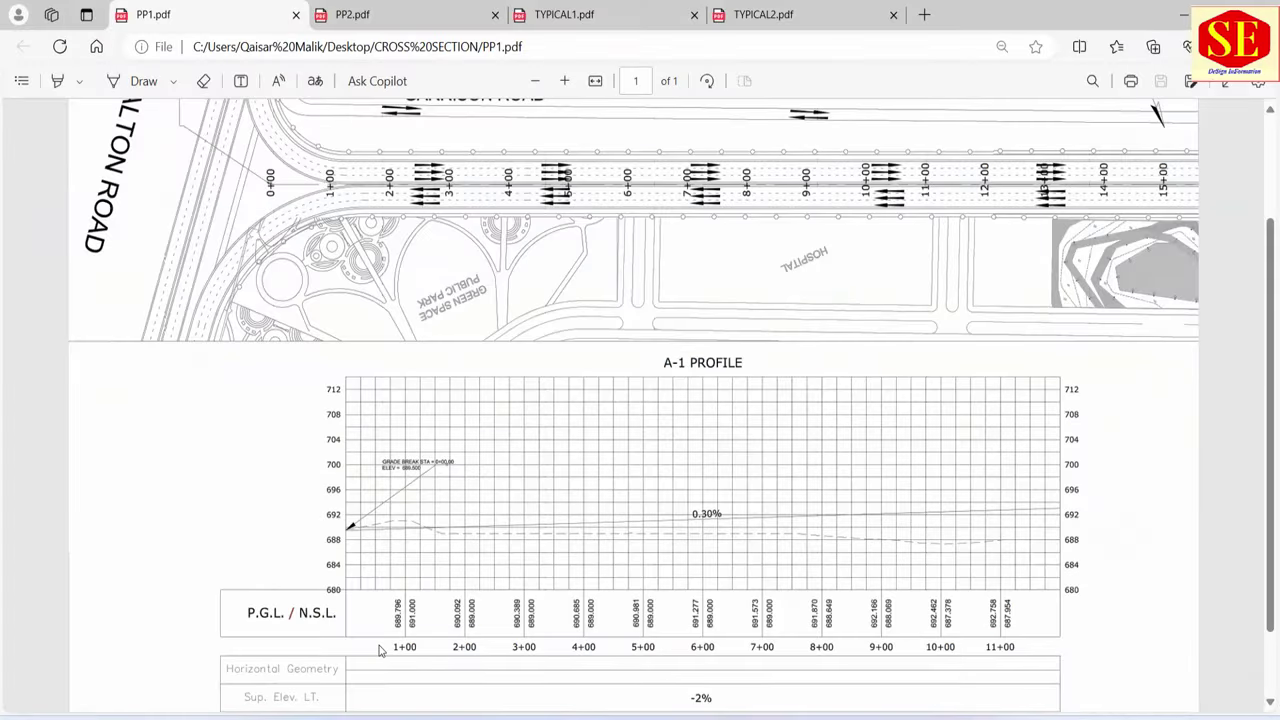
- Back in the grade workbook, hide columns B–E
click(669, 716)
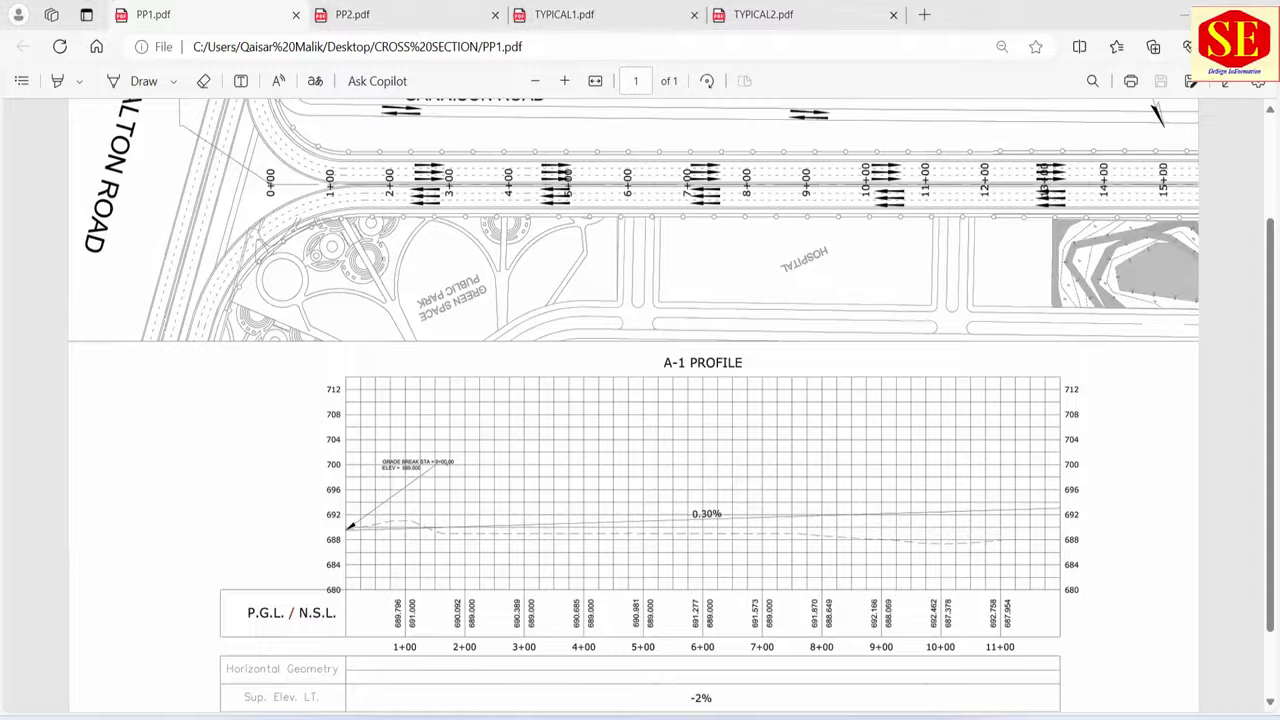
drag(264, 237, 101, 251)
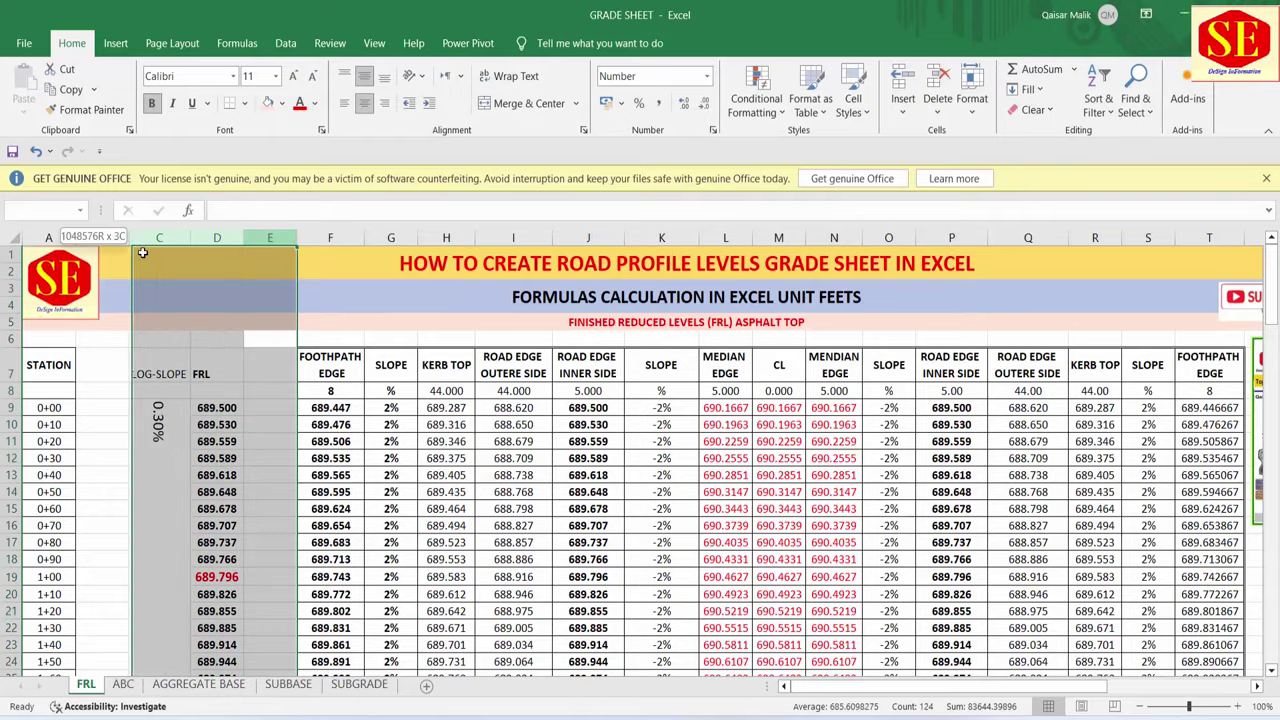
right_click(128, 242)
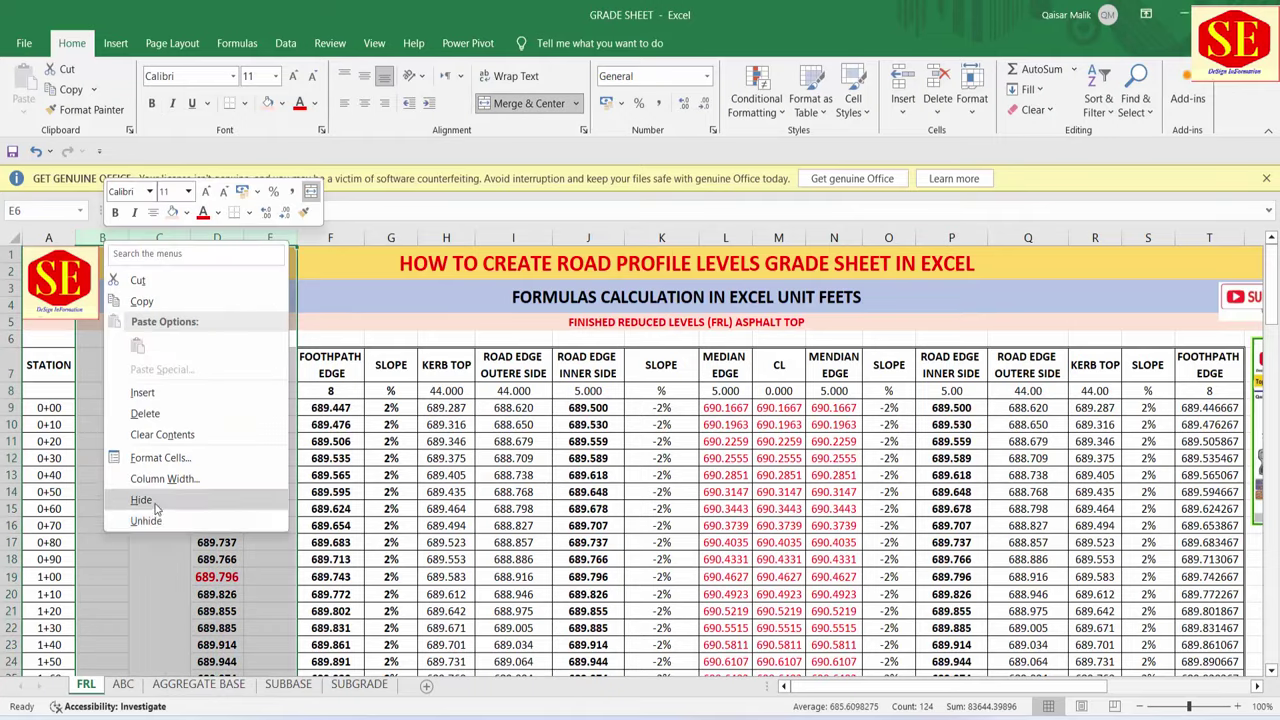
click(200, 499)
- Inspect the offset headers H7:I8, slope cells G7:G9 and O13, and the median/CL level cells
click(366, 474)
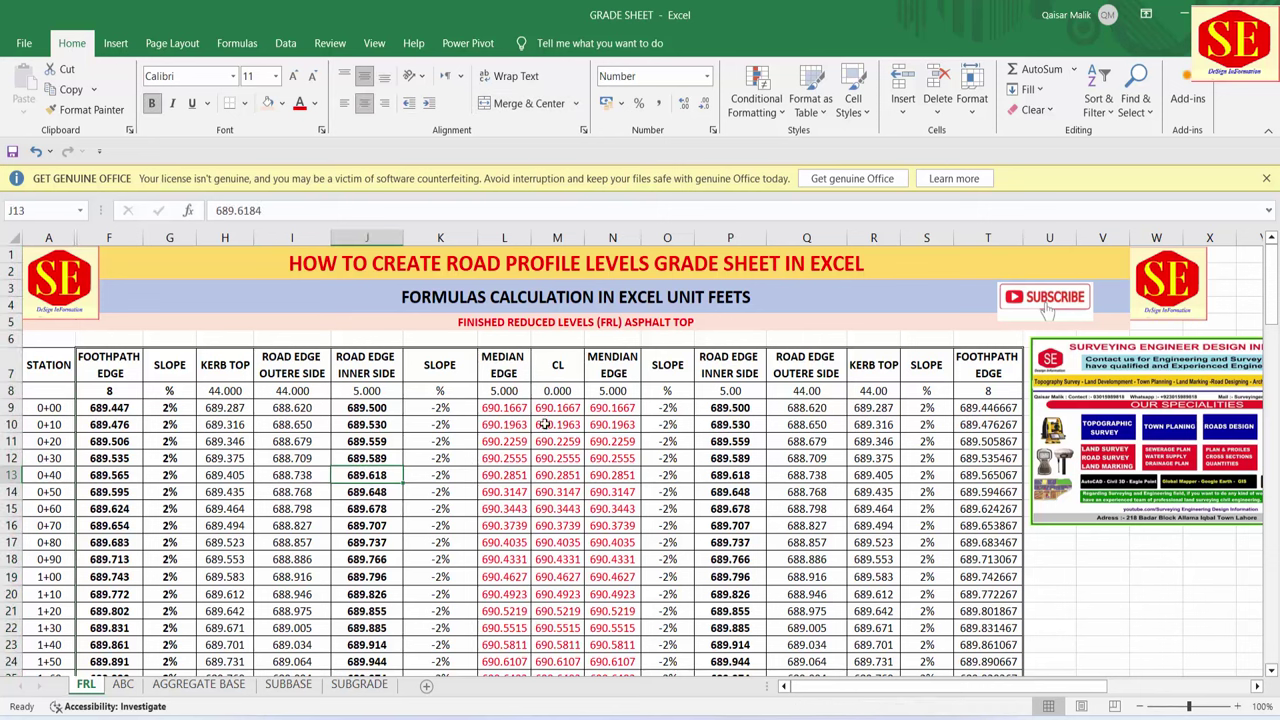
click(297, 391)
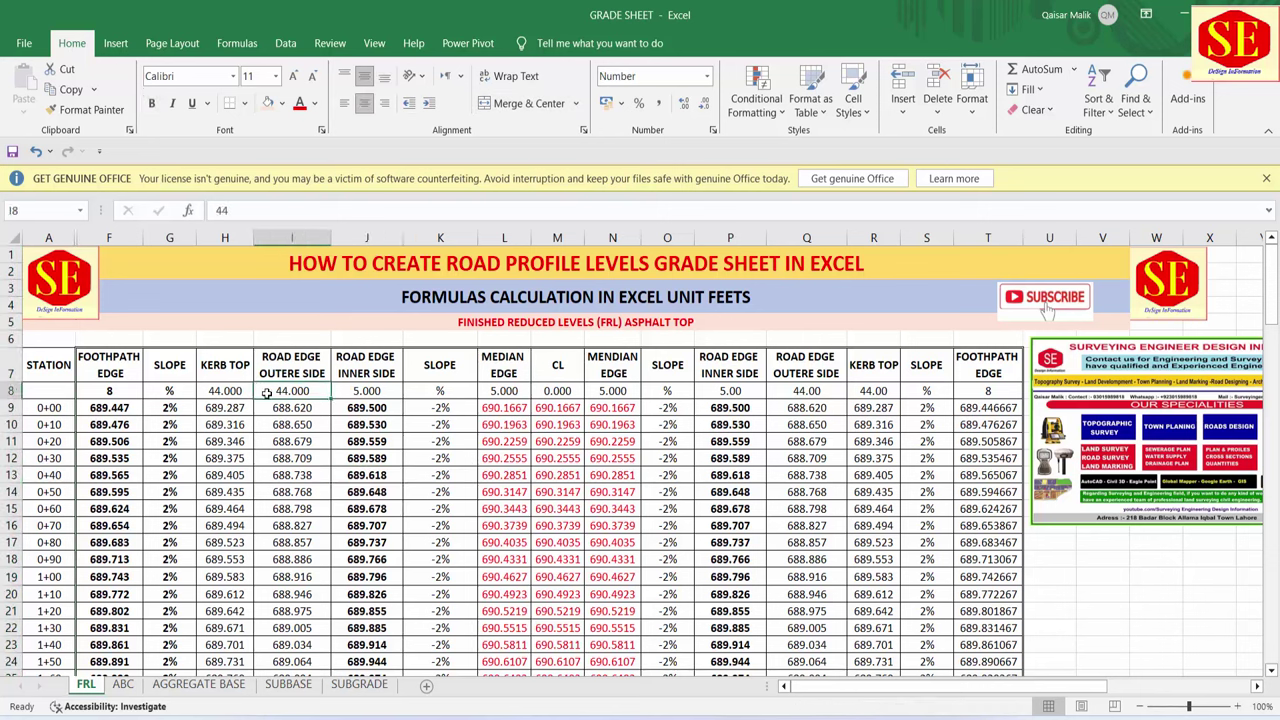
drag(226, 370, 290, 395)
drag(190, 375, 170, 408)
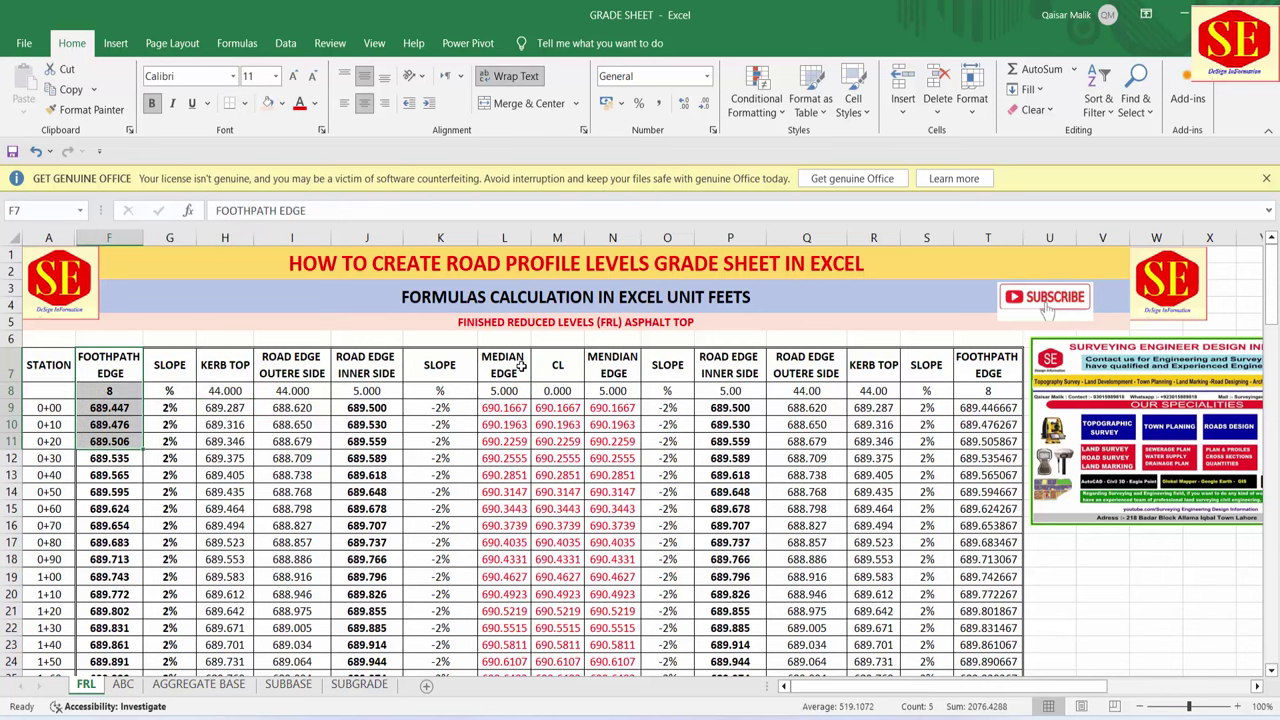
drag(522, 366, 607, 491)
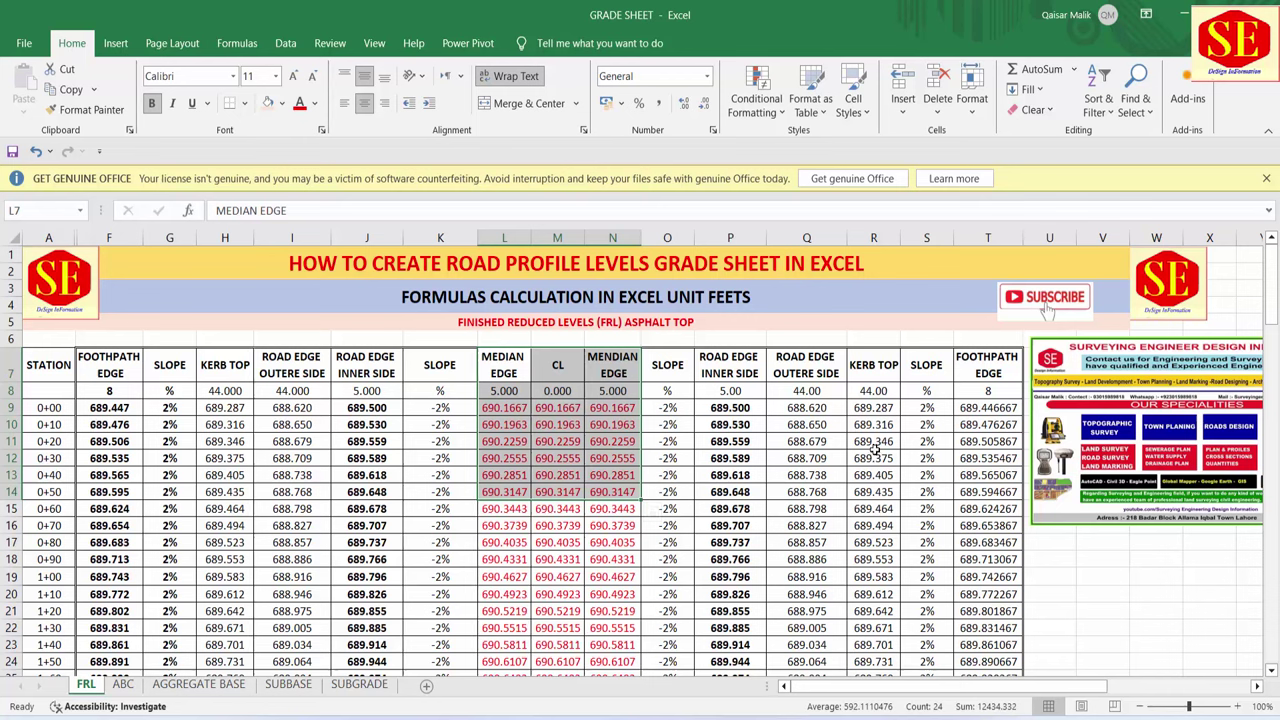
click(648, 474)
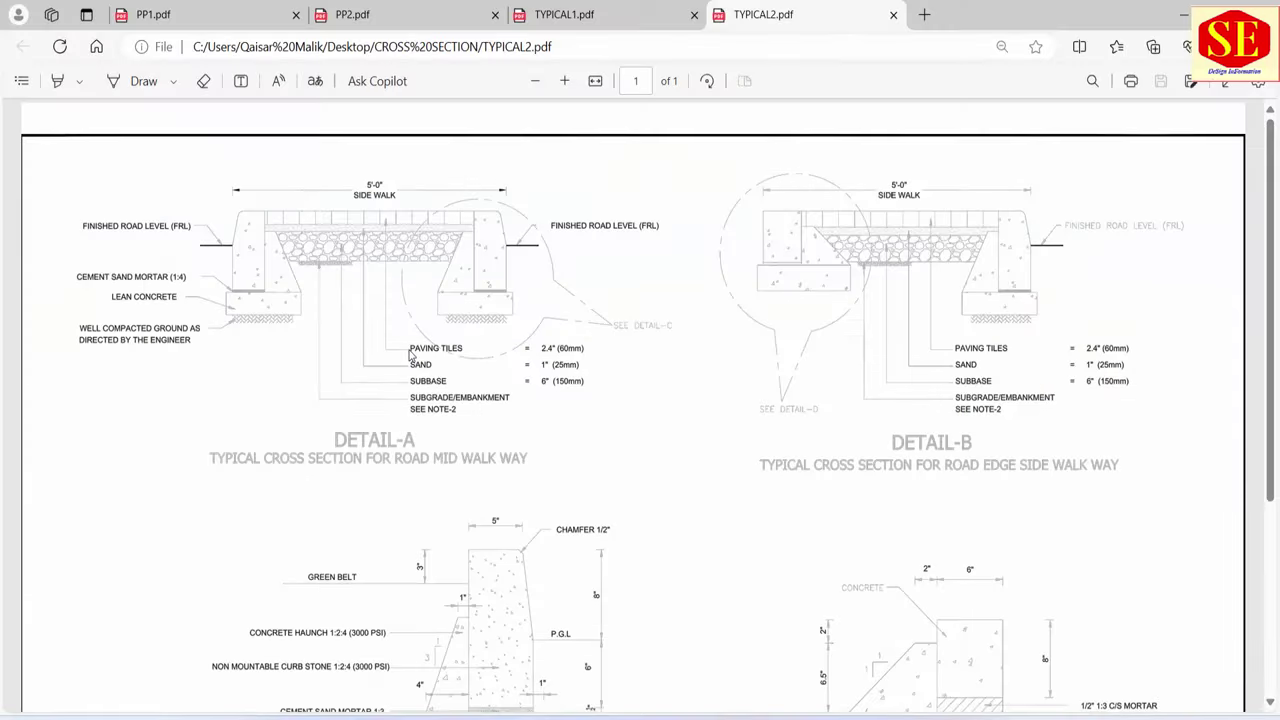
- Scroll the PP1 profile, view PP2.pdf, go back to PP1.pdf, then bring Excel forward
key(ctrl+1)
scroll(657, 428, up, 5)
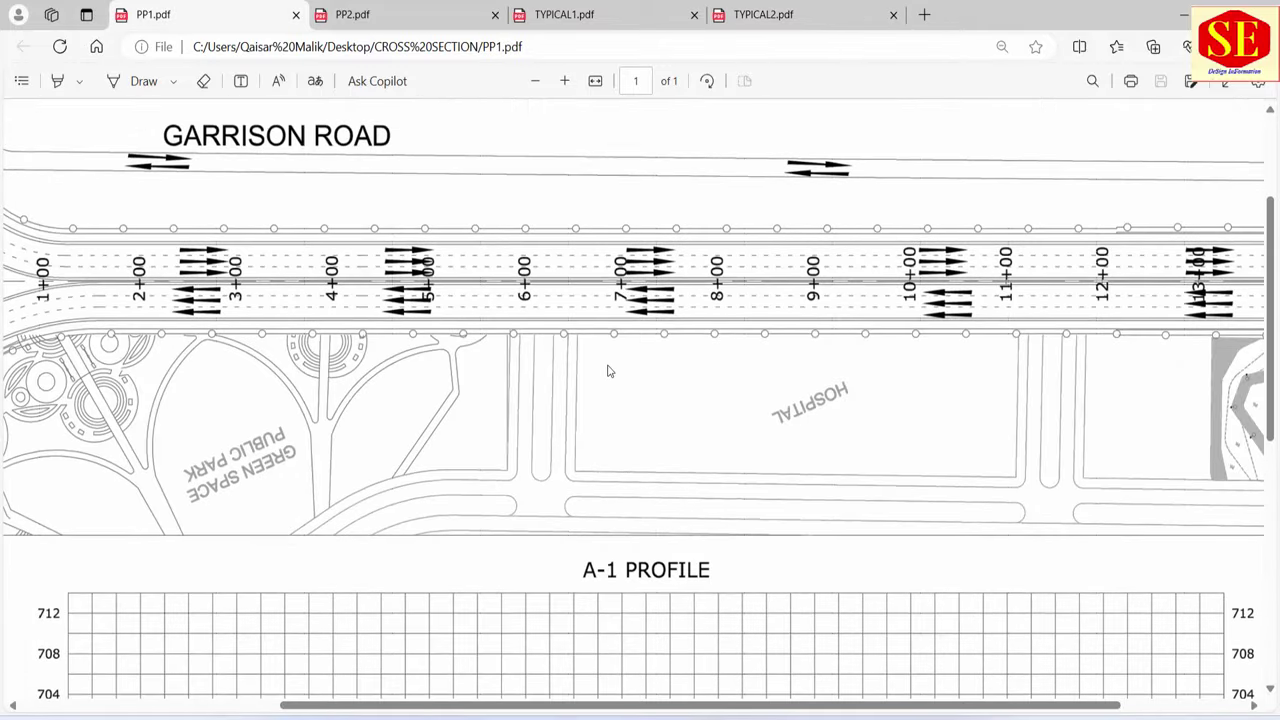
scroll(608, 371, down, 3)
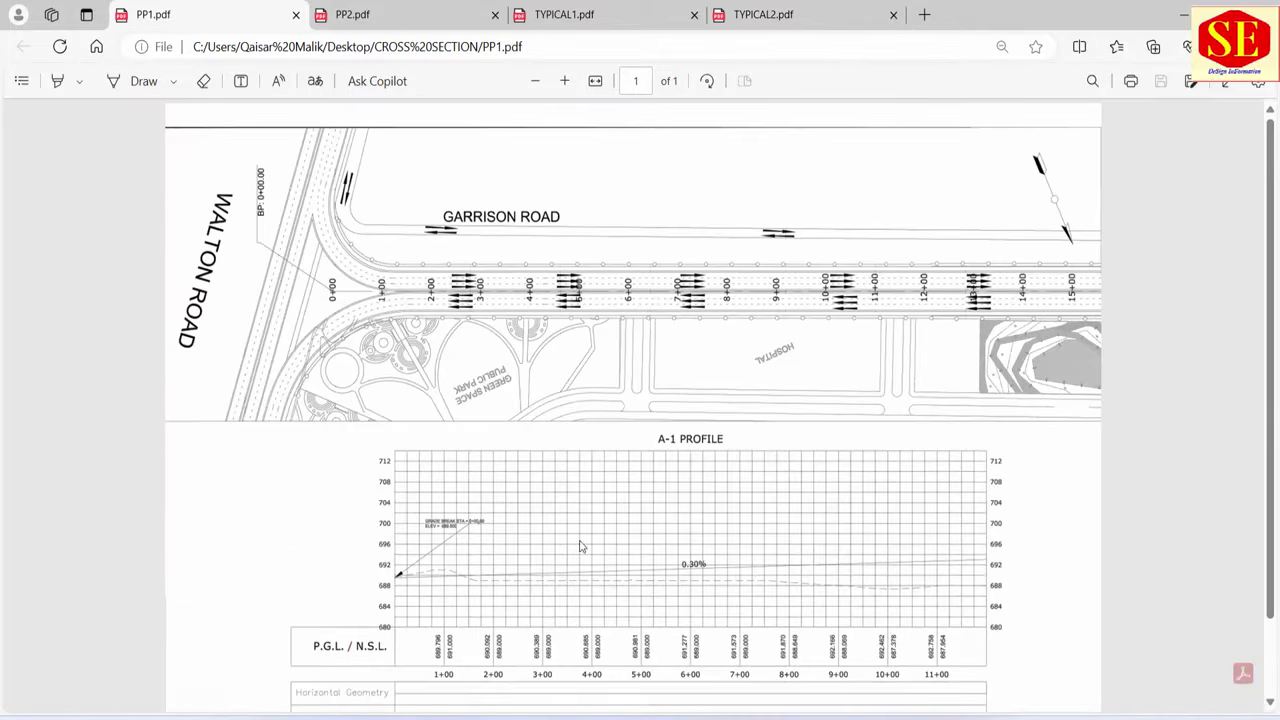
scroll(581, 547, down, 1)
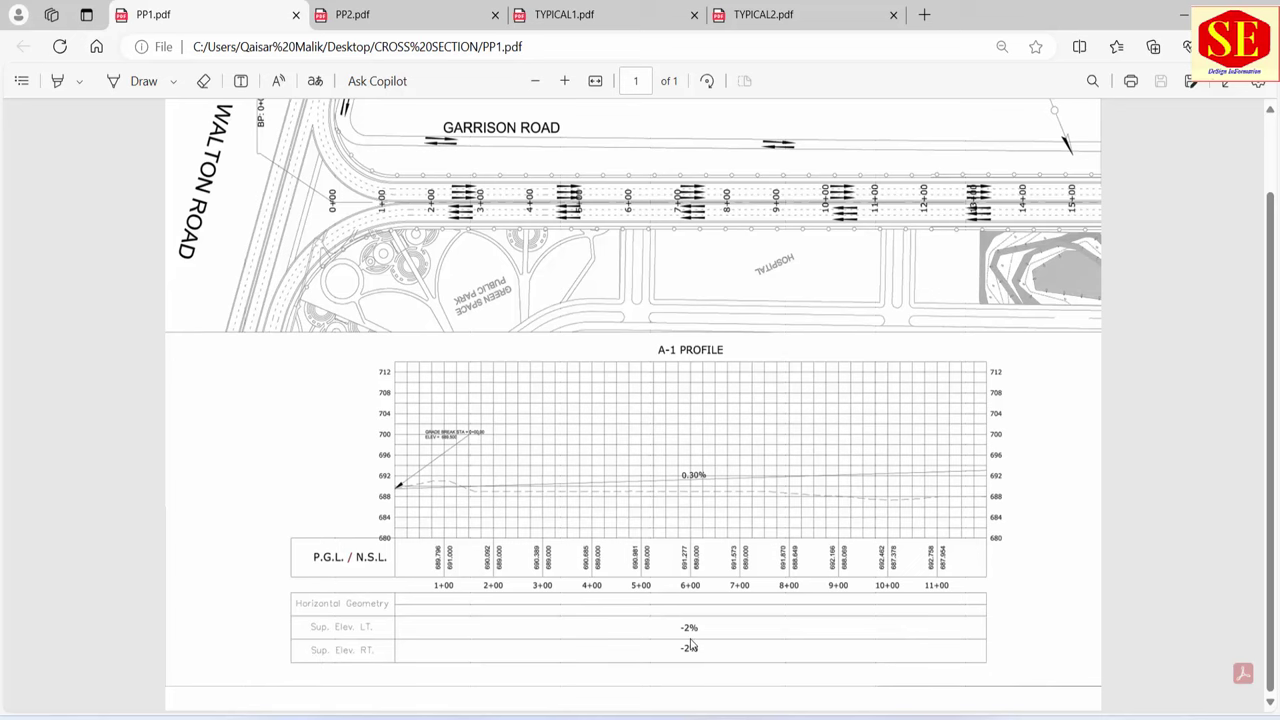
click(408, 12)
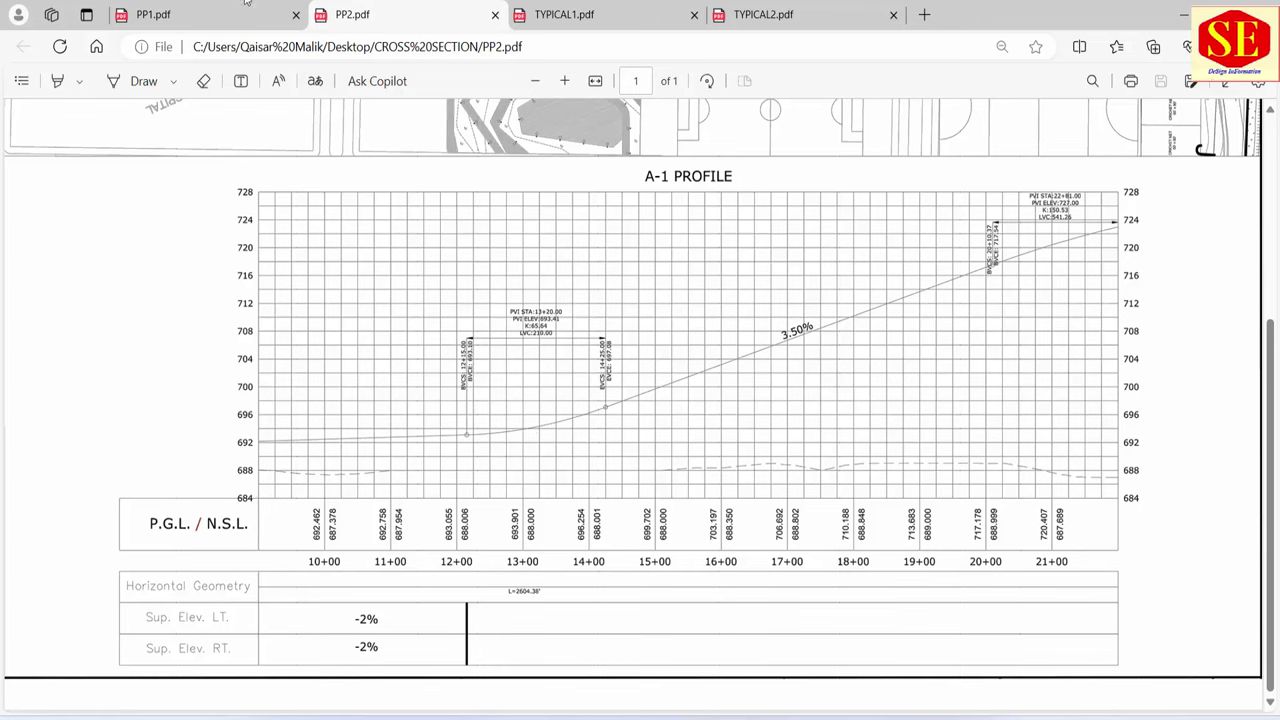
click(138, 22)
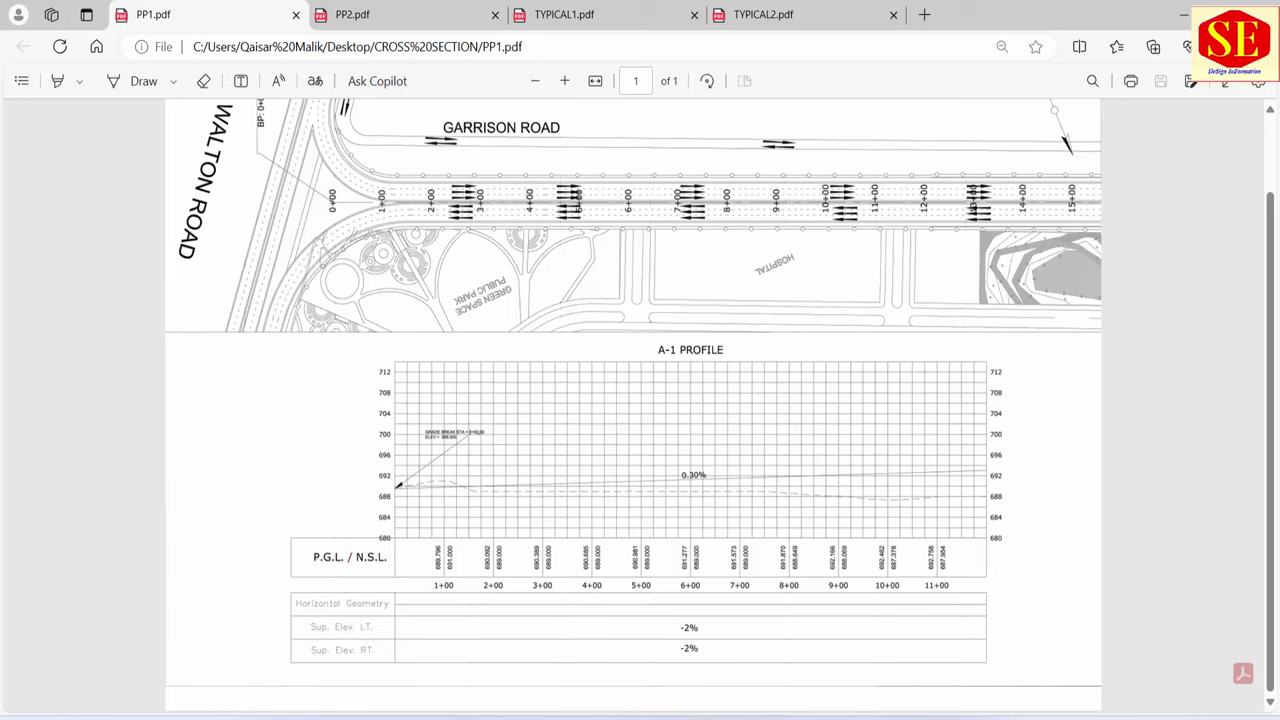
click(706, 714)
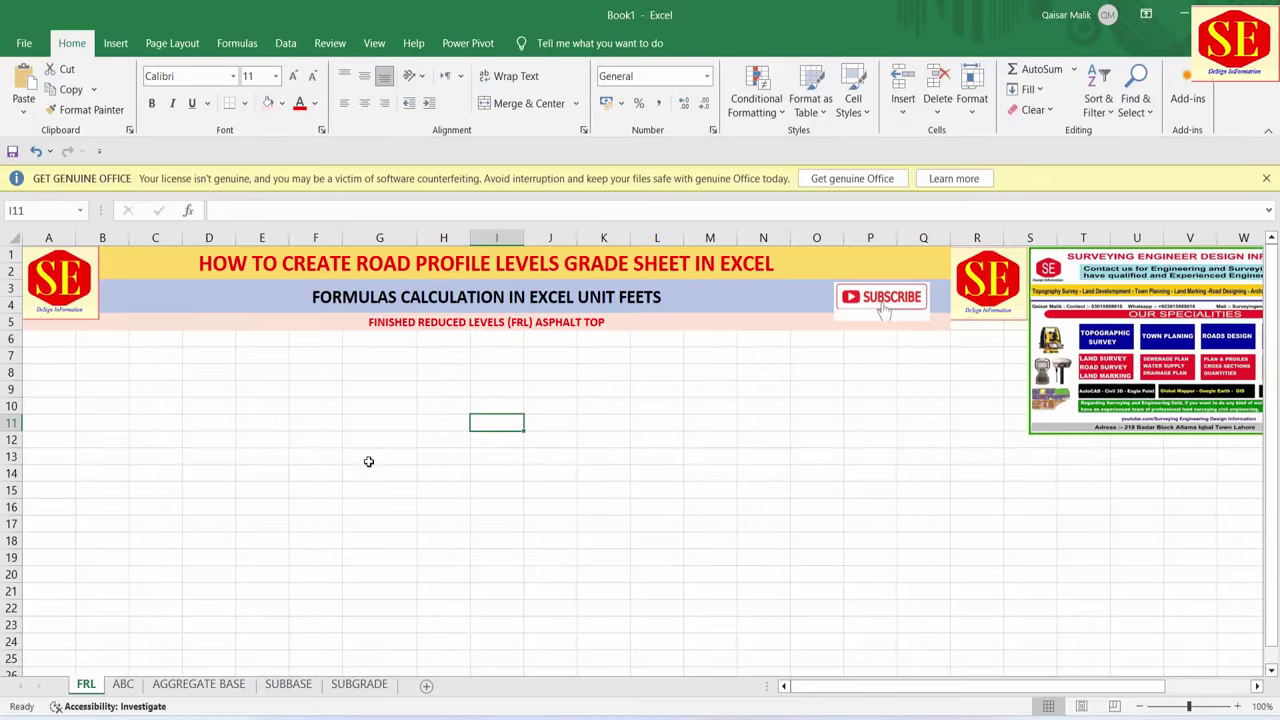
- Select empty cell F7 and the merged FRL asphalt-top title row
click(340, 360)
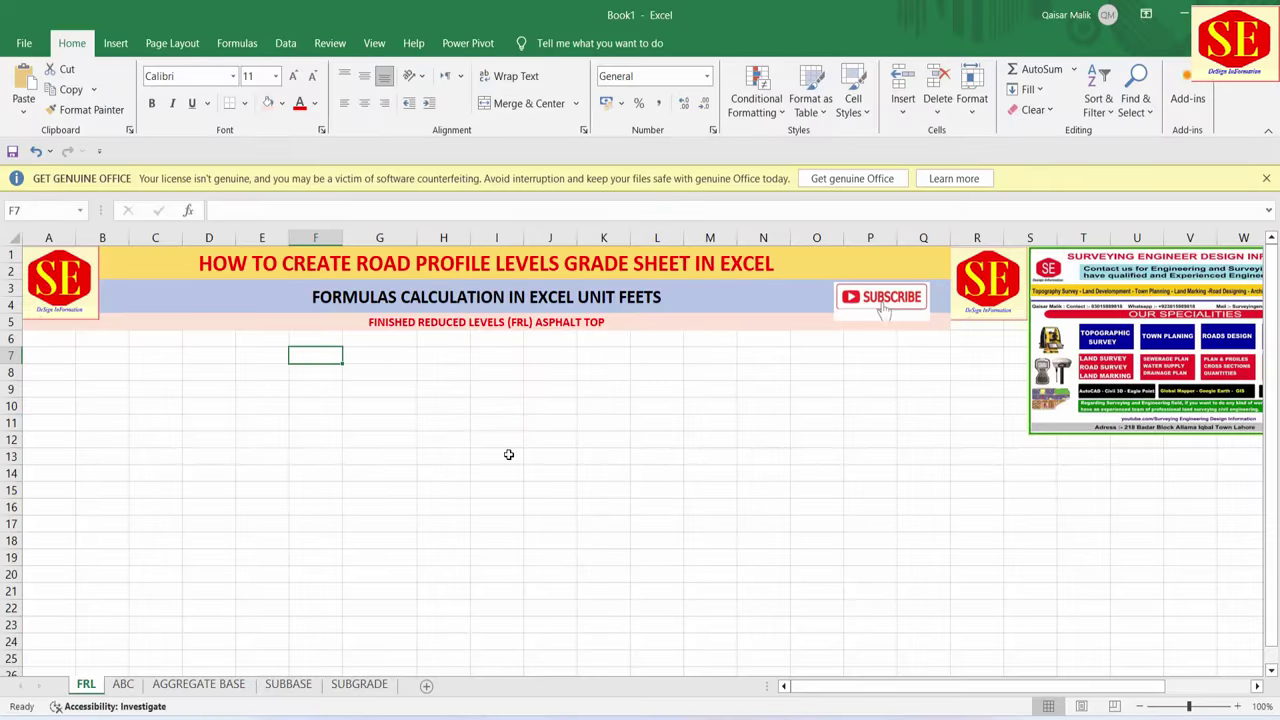
click(405, 325)
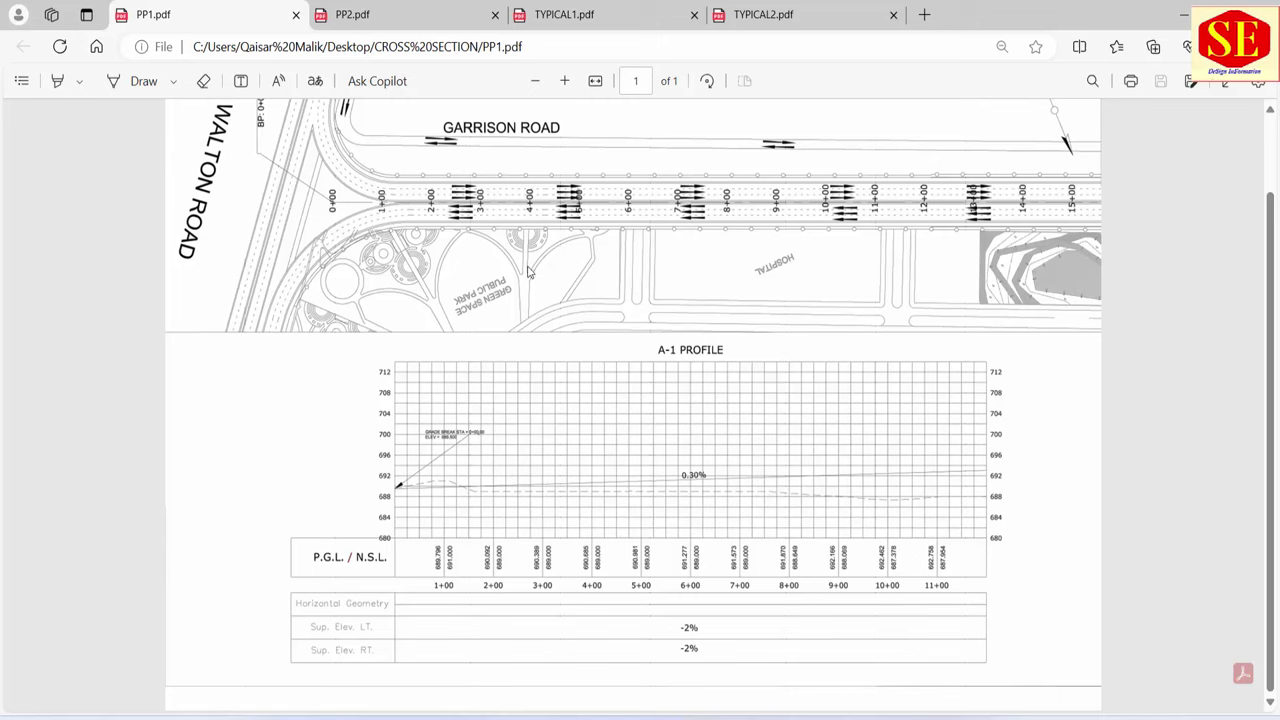
- Switch Edge to TYPICAL1.pdf, the 114' wide collector road cross-section
click(585, 12)
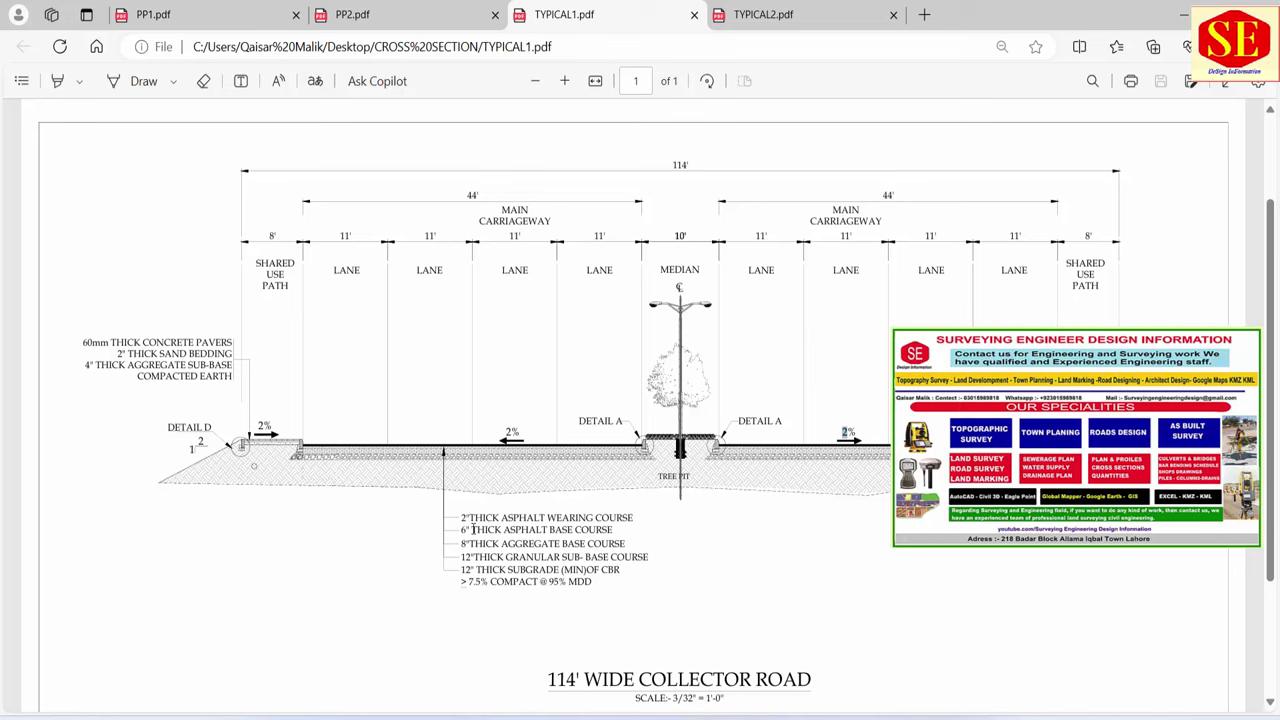
- Select and read the pavement layer lines and subgrade CBR note, then go back to PP1.pdf
drag(463, 516, 607, 590)
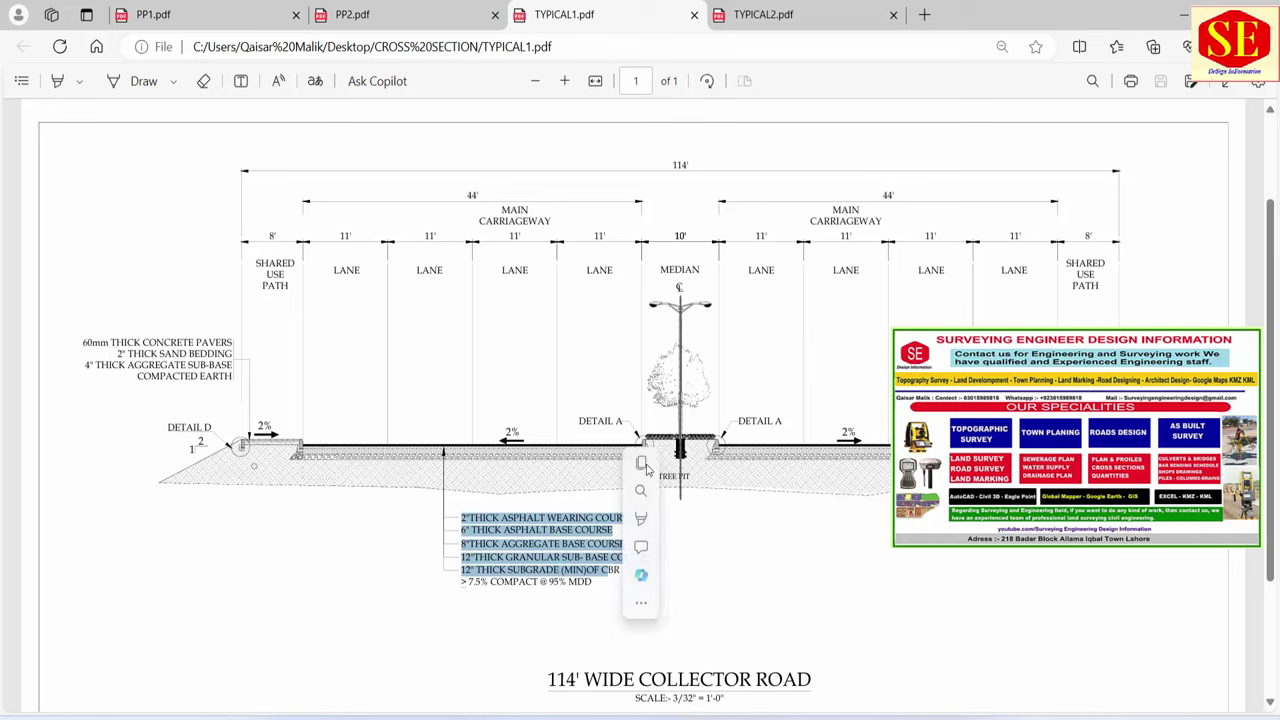
click(382, 552)
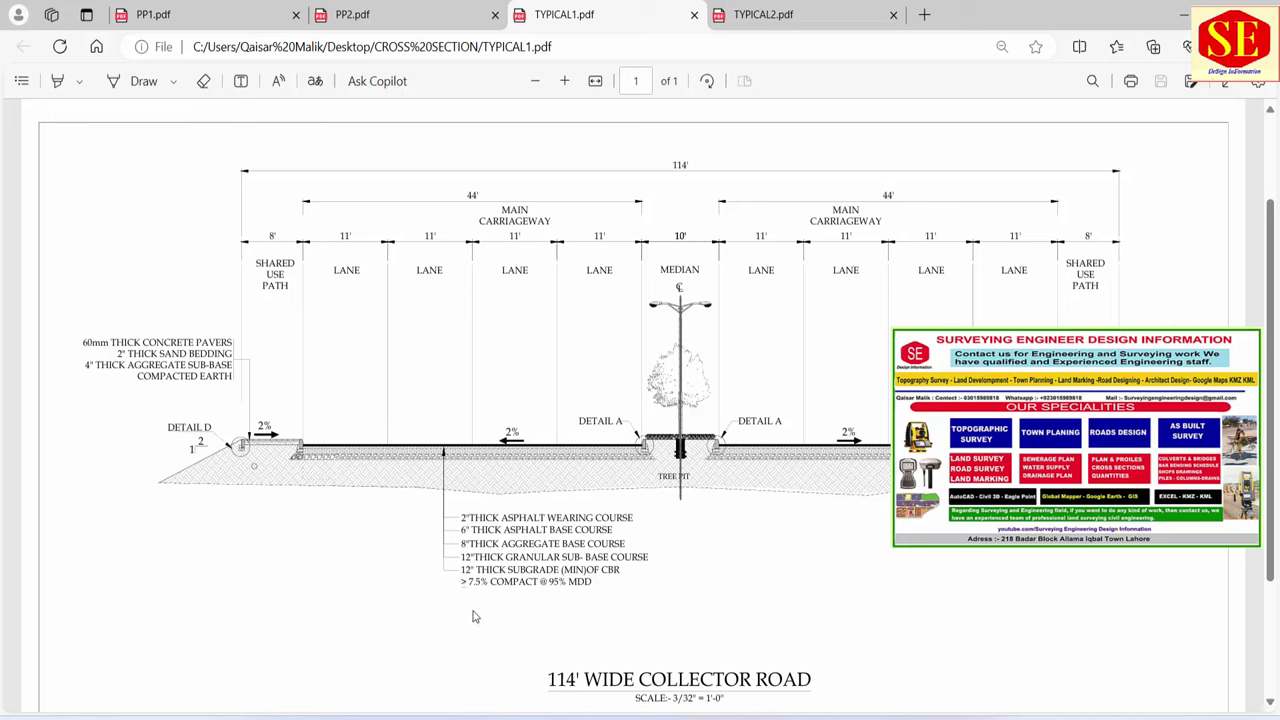
mouse_move(462, 569)
mouse_down()
mouse_move(537, 578)
mouse_move(495, 557)
mouse_up()
right_click(500, 585)
click(464, 626)
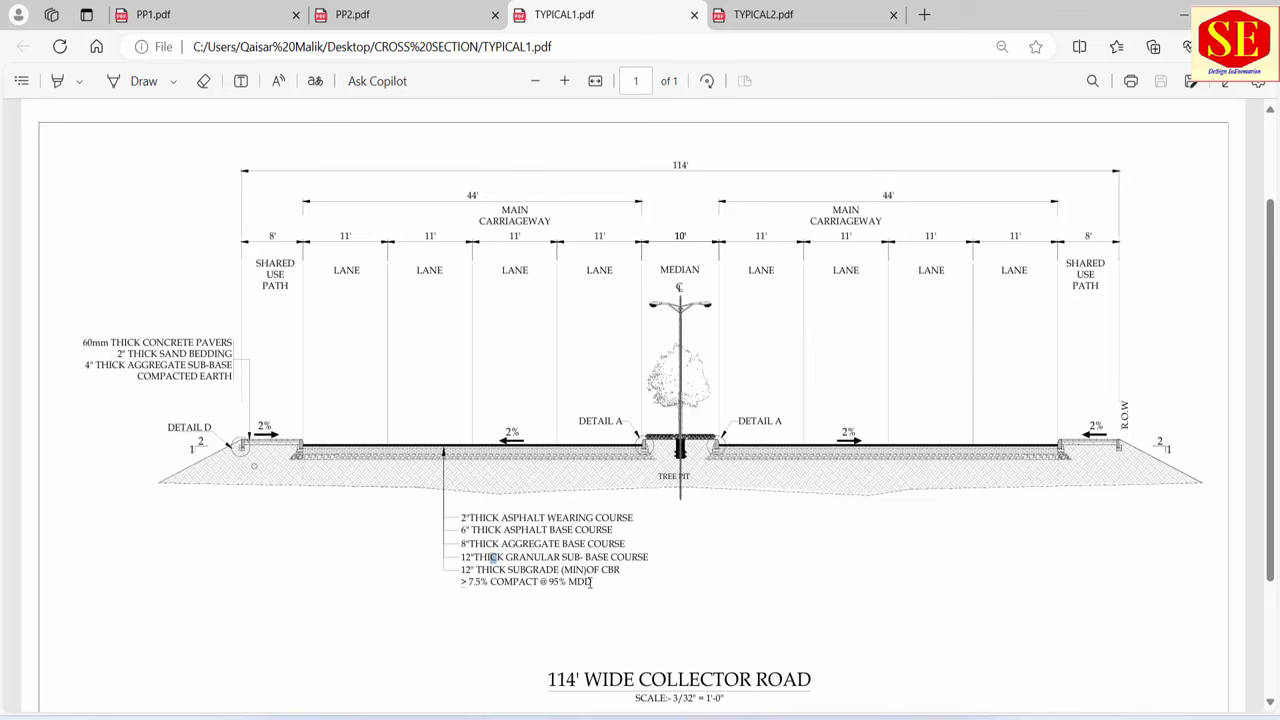
click(540, 623)
click(260, 15)
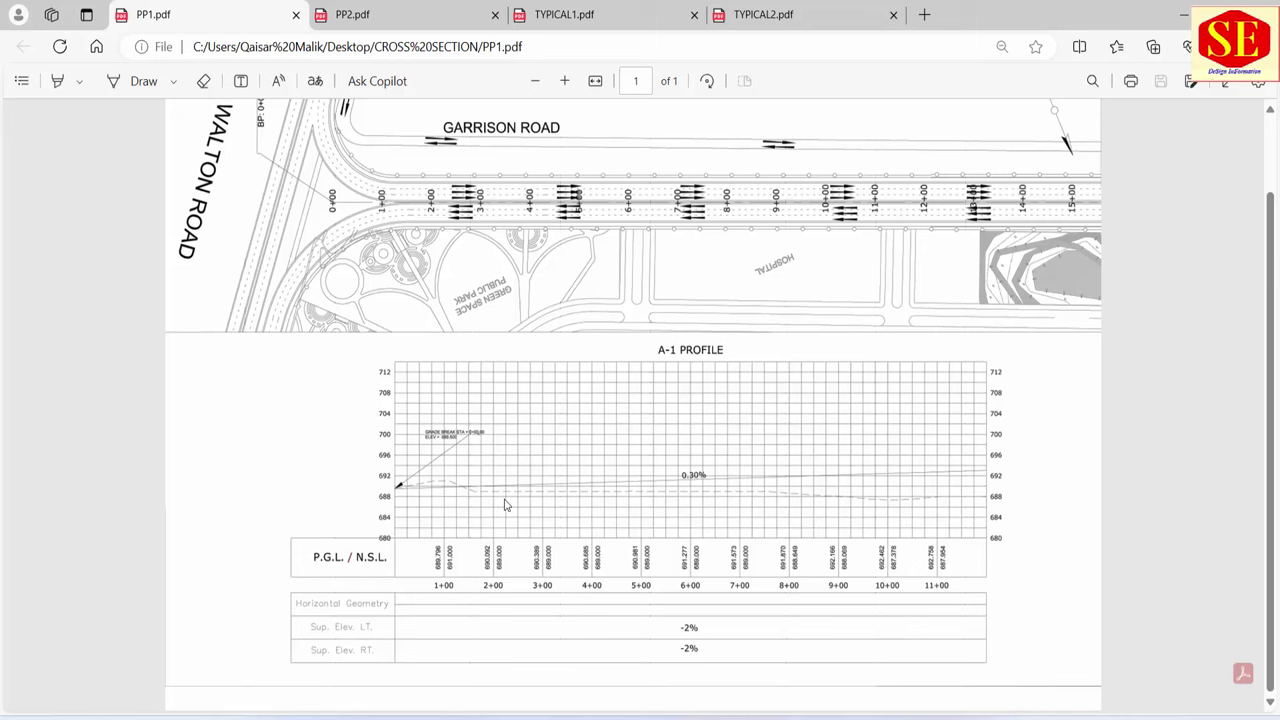
- Select the DETAIL A label on TYPICAL1, scroll through TYPICAL2's sidewalk details, then return to TYPICAL1
click(590, 12)
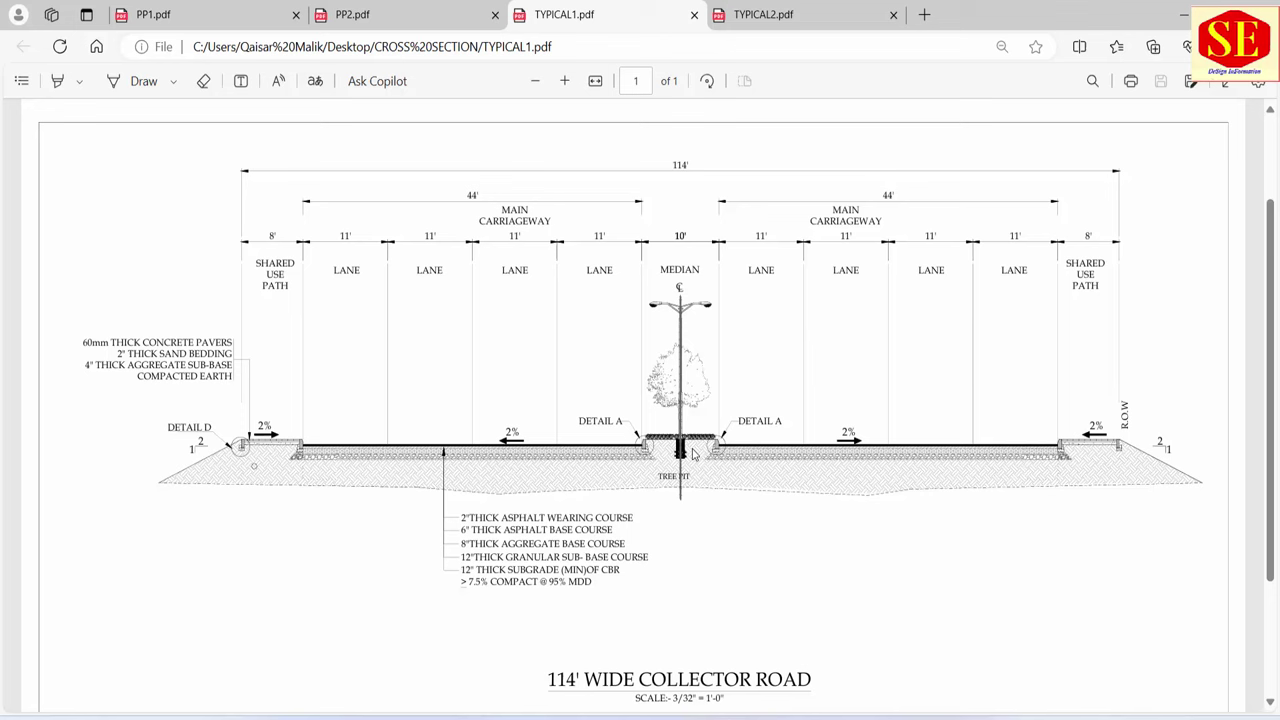
double_click(619, 421)
click(752, 17)
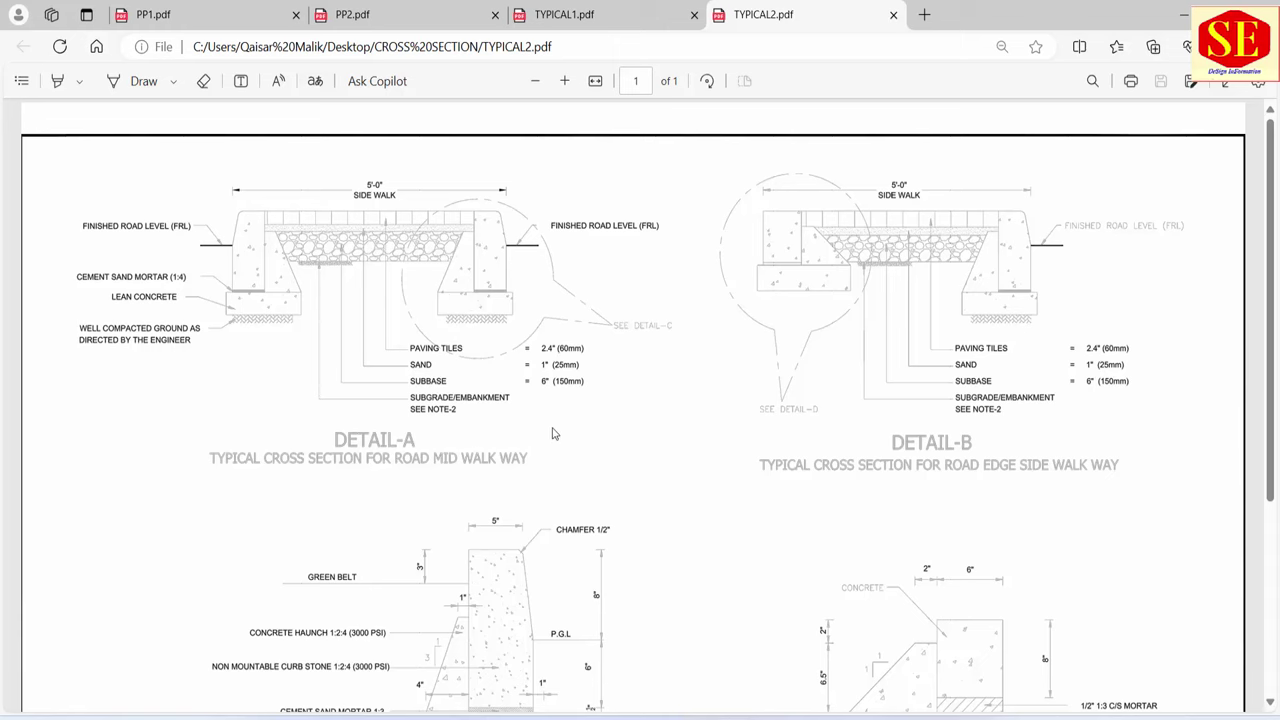
scroll(595, 352, down, 2)
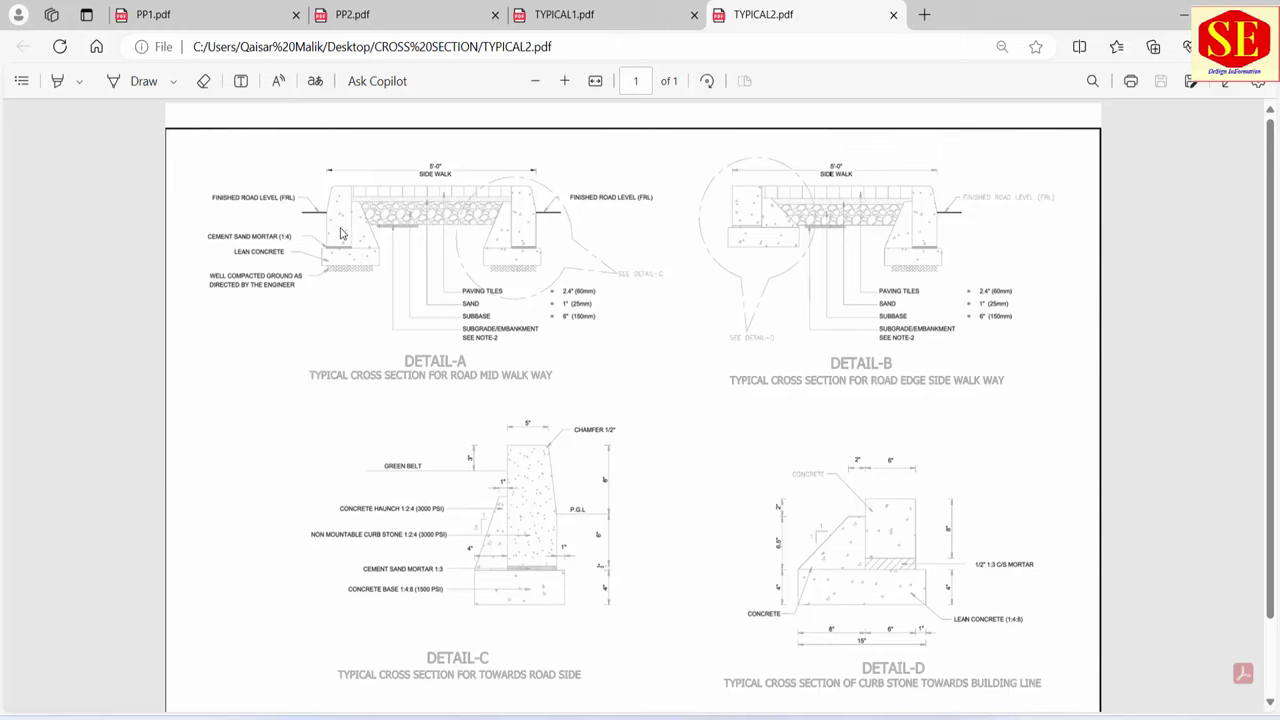
ctrl+scroll(560, 220, up, 1)
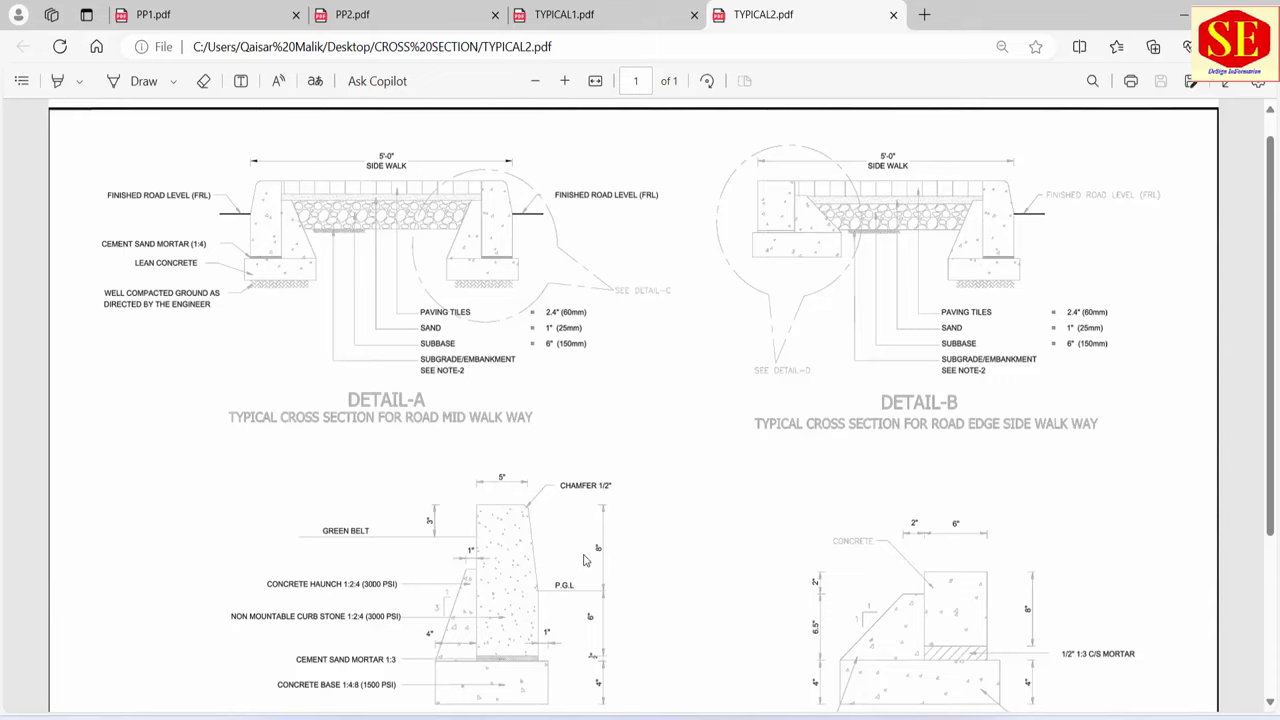
scroll(585, 560, down, 2)
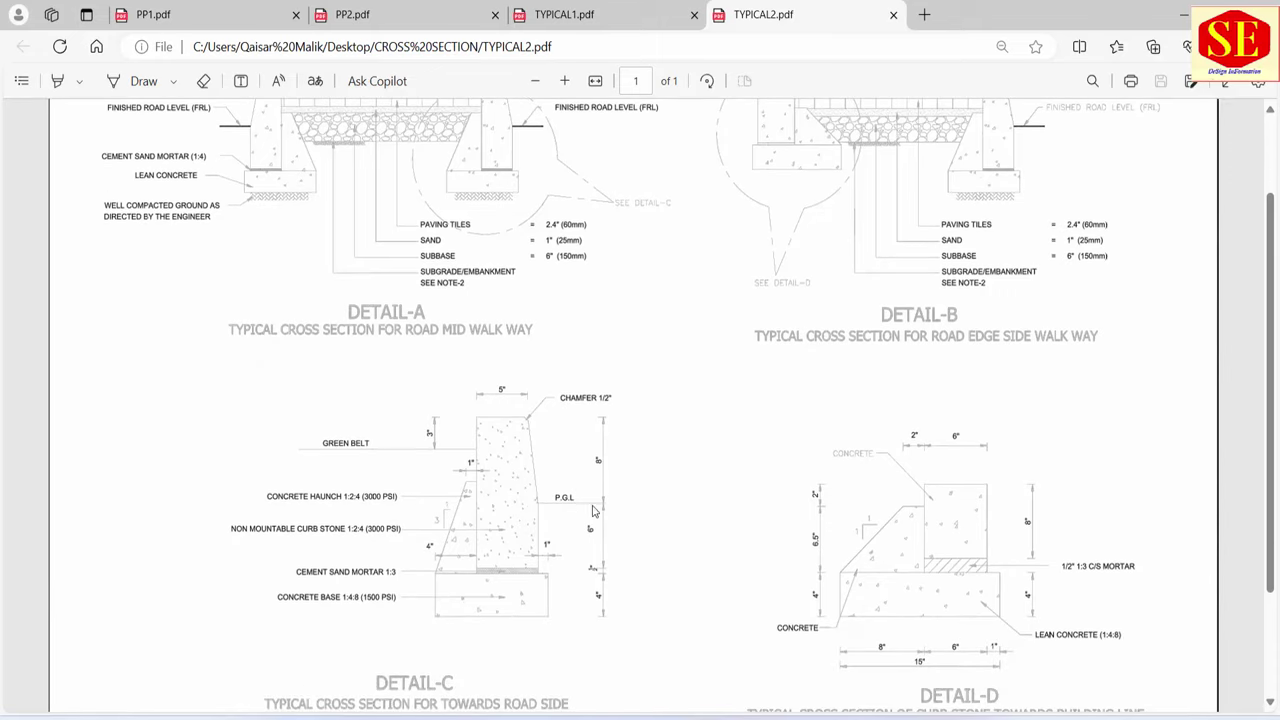
scroll(505, 430, up, 2)
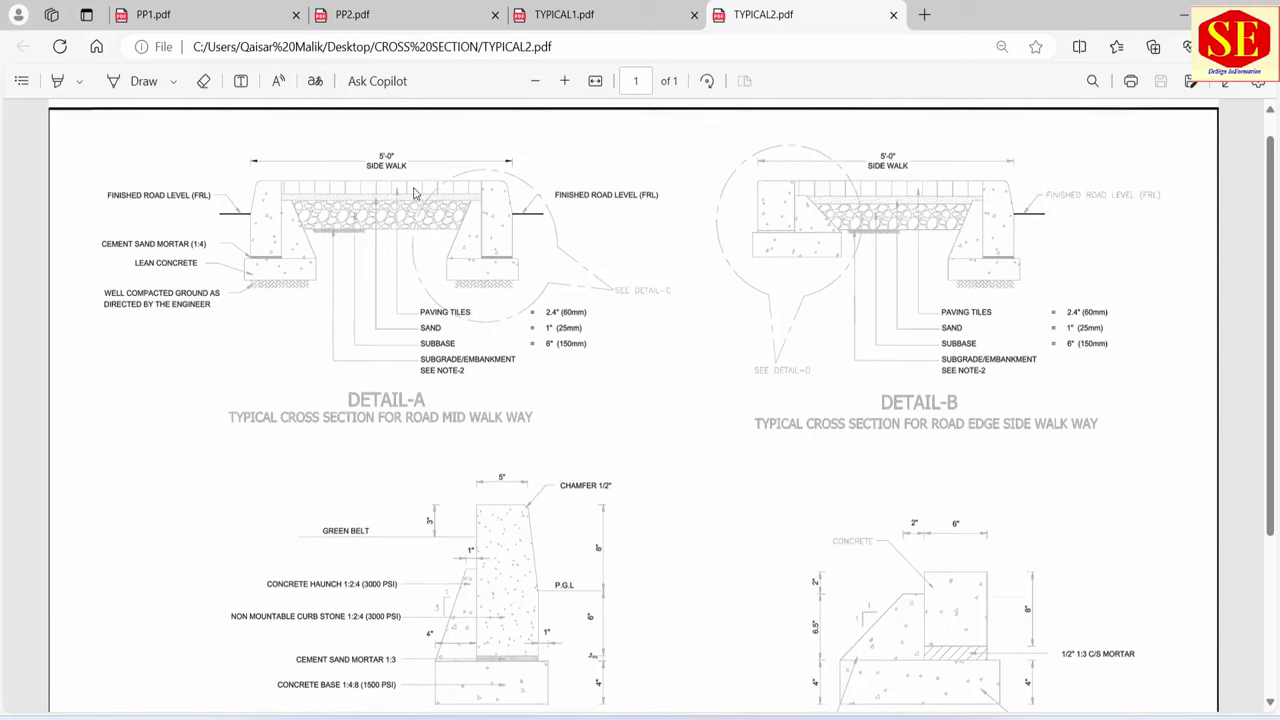
click(633, 10)
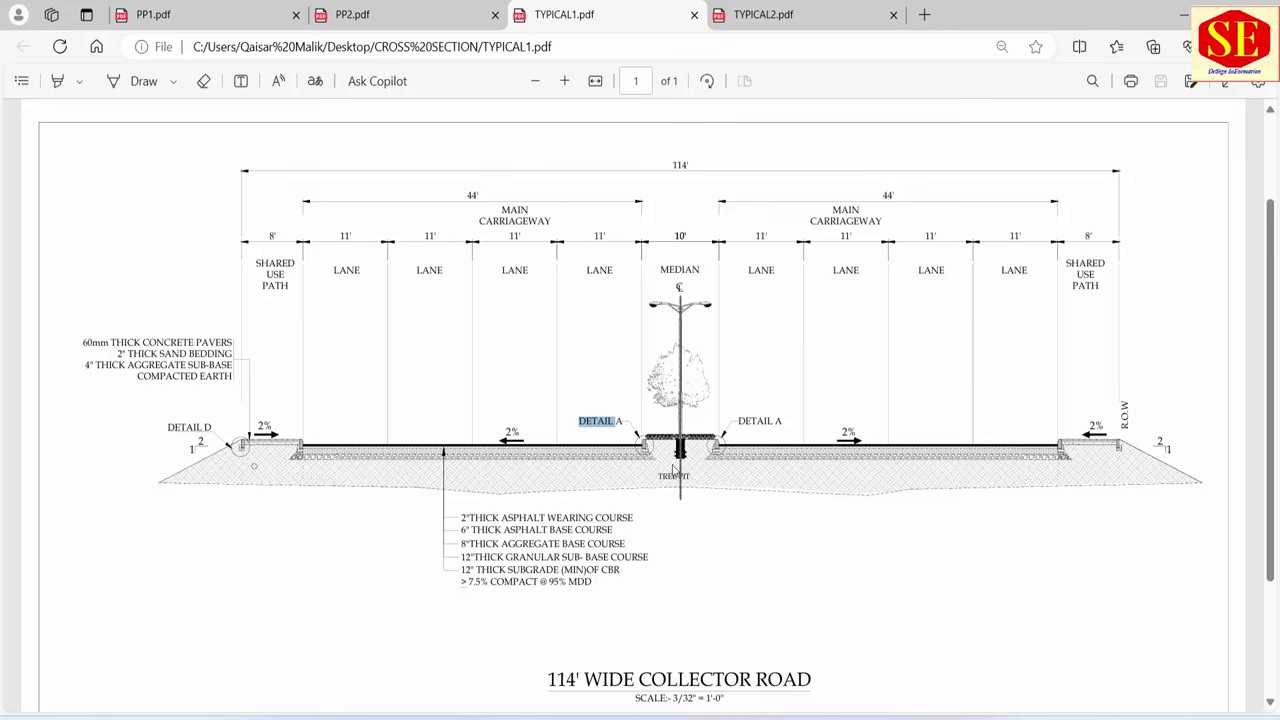
- Clear the DETAIL A selection and toggle twice between the PP1 and PP2 A-1 profiles
click(699, 494)
click(204, 20)
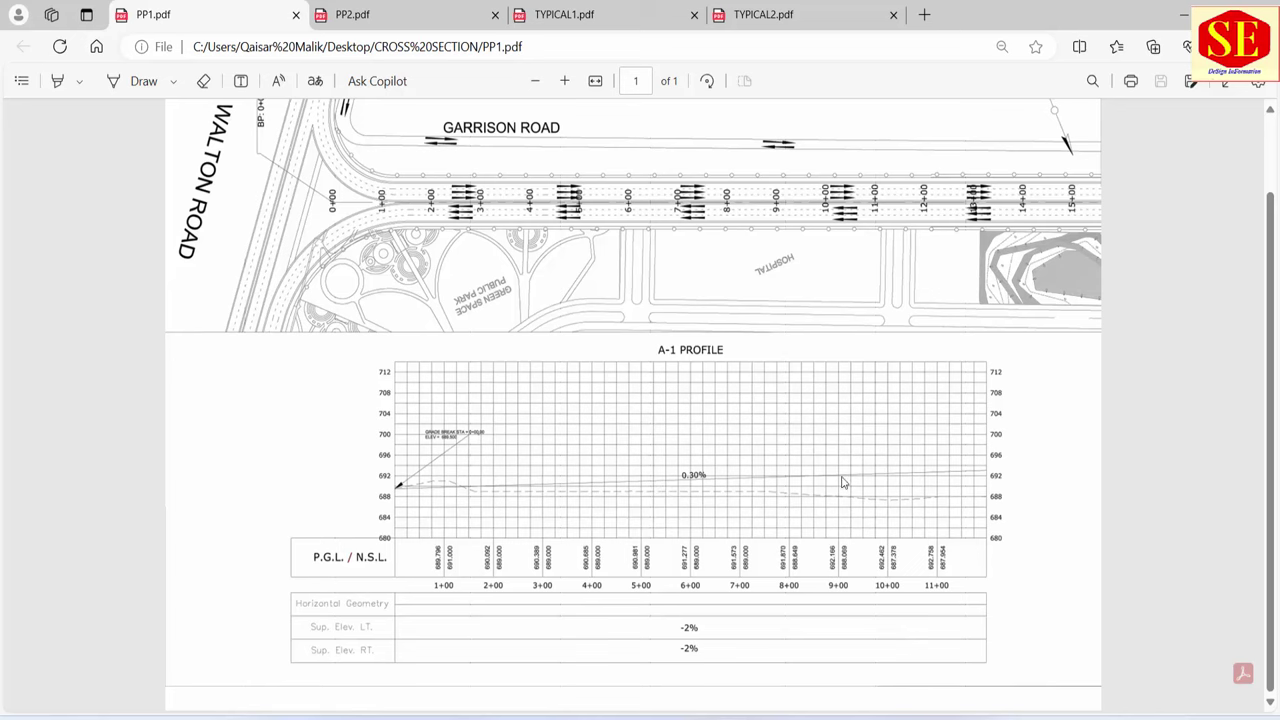
click(372, 22)
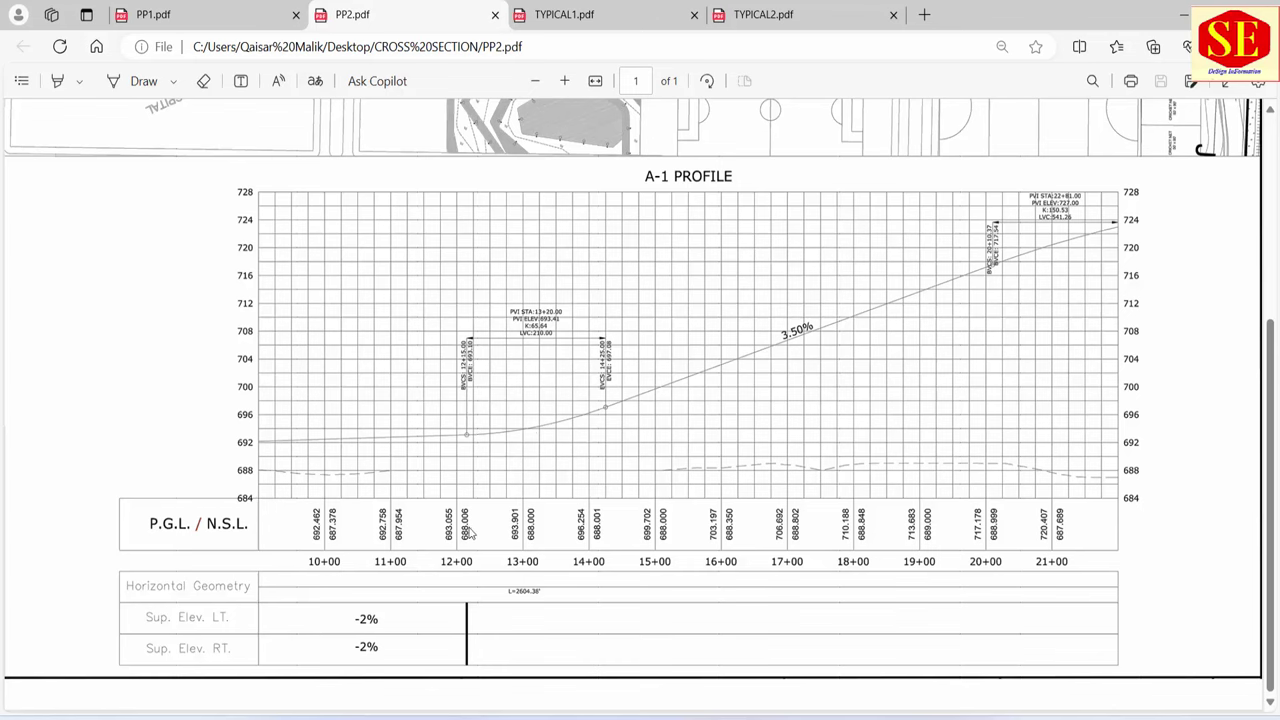
click(207, 22)
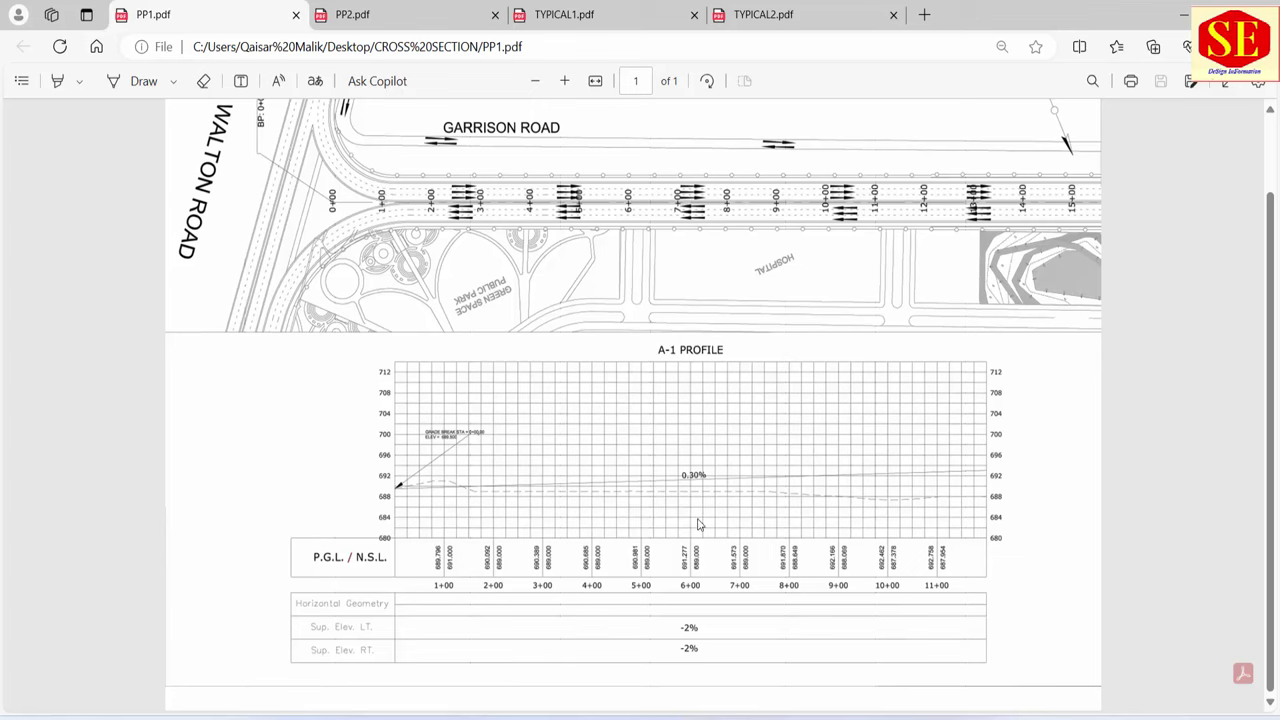
click(345, 15)
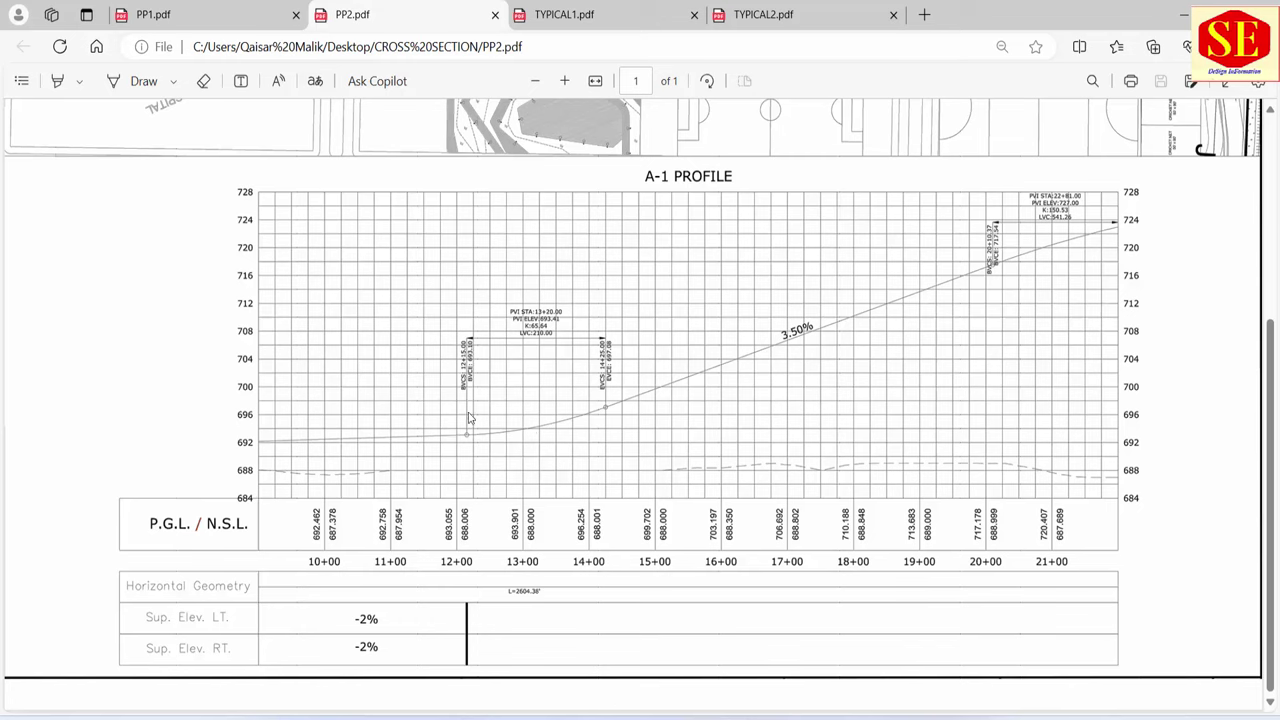
click(217, 22)
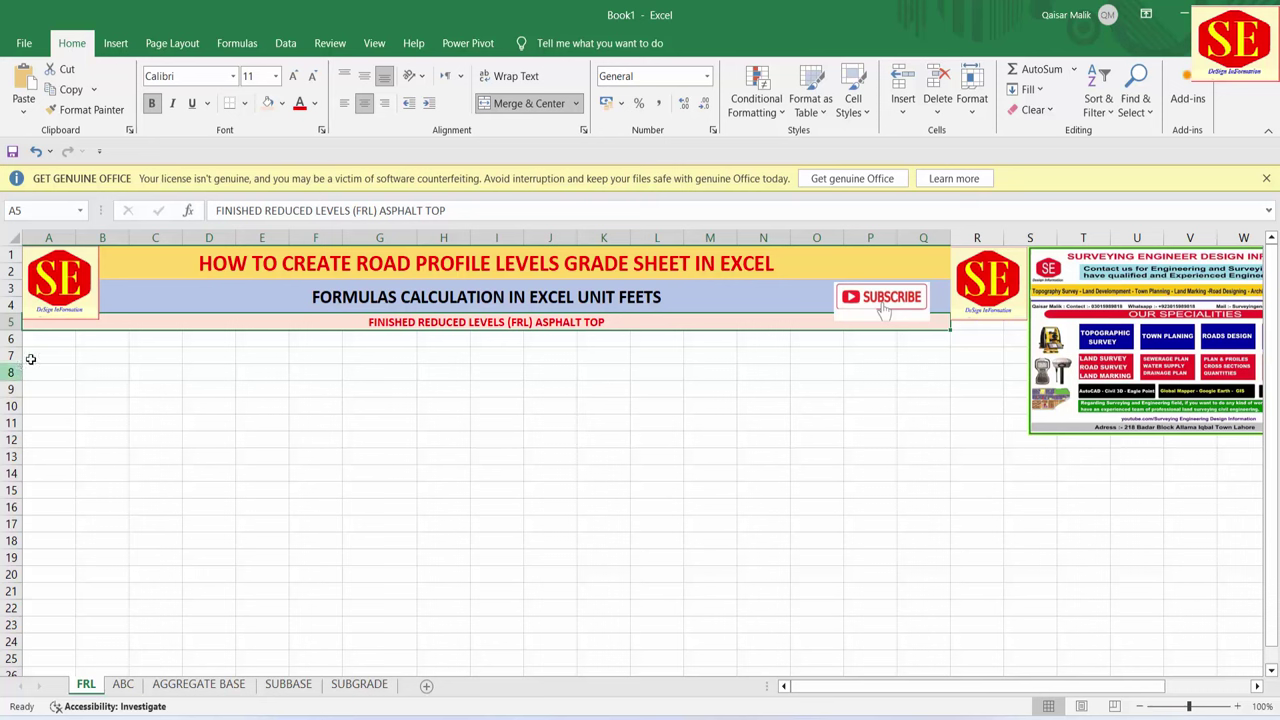
- Enter the STATION header in A7 and LOG-SLOPE in B7, widening column B slightly
click(48, 355)
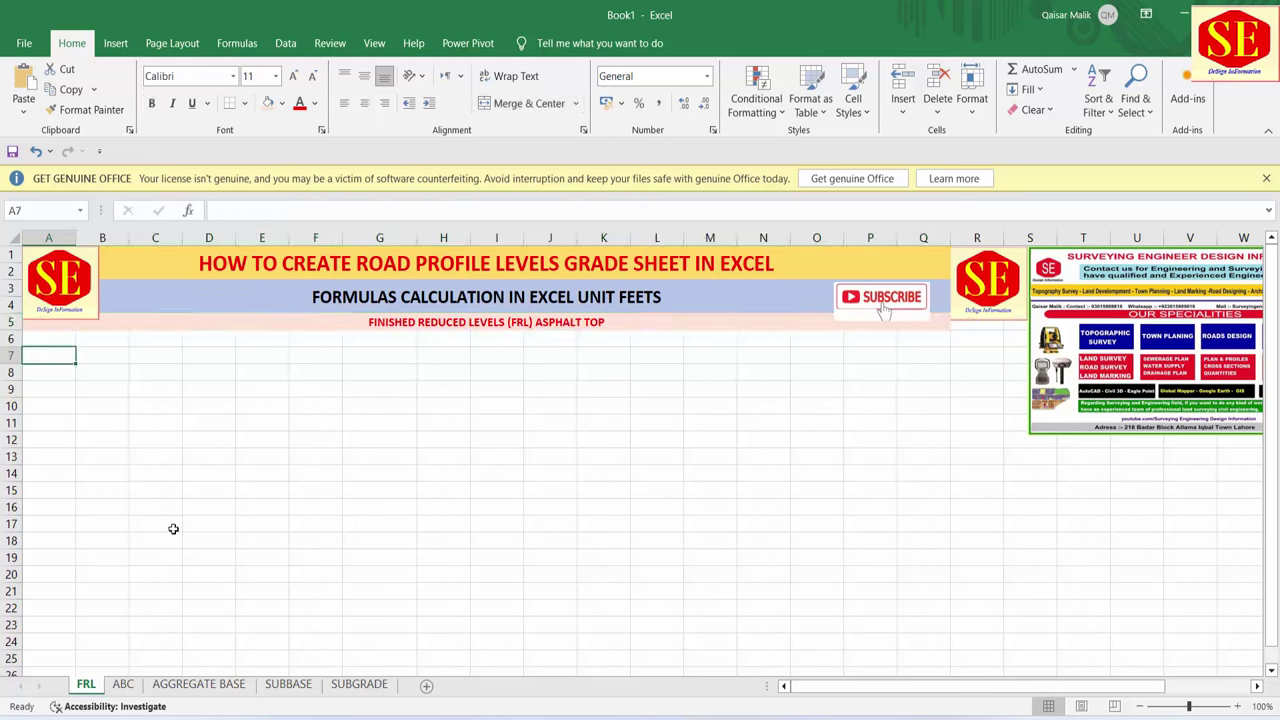
text(ST)
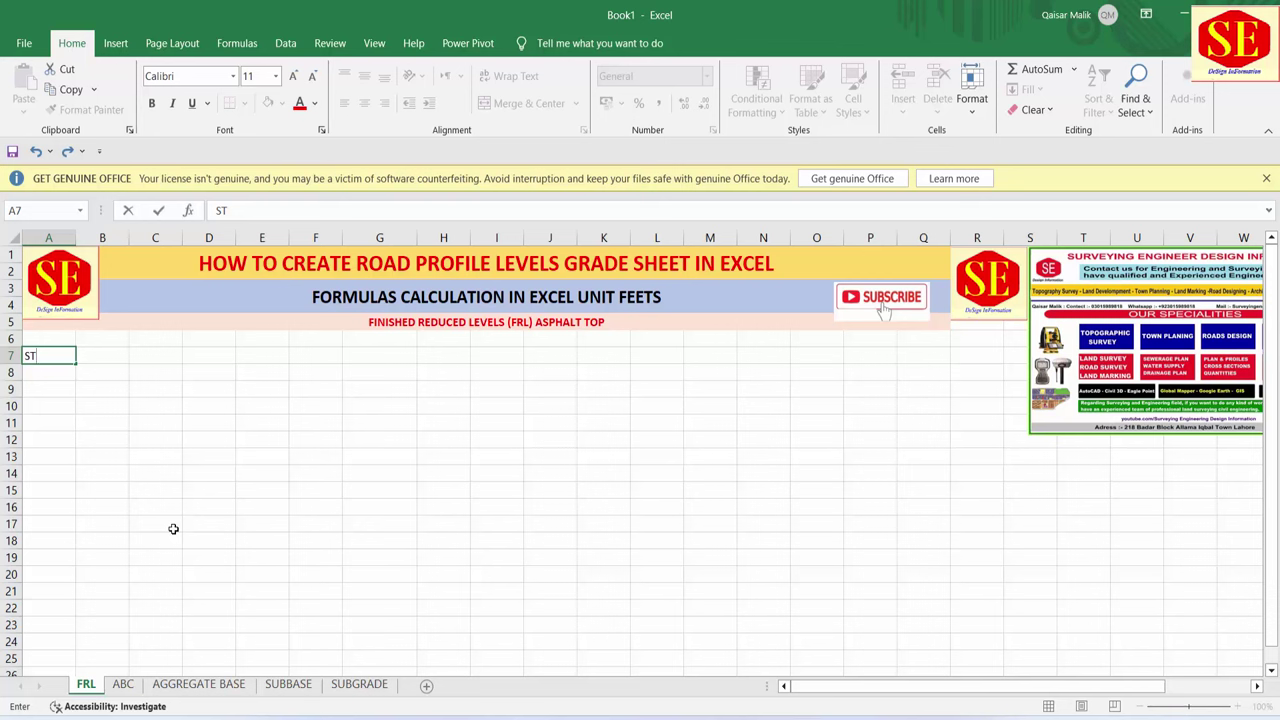
text(ATION)
key(ctrl+Return)
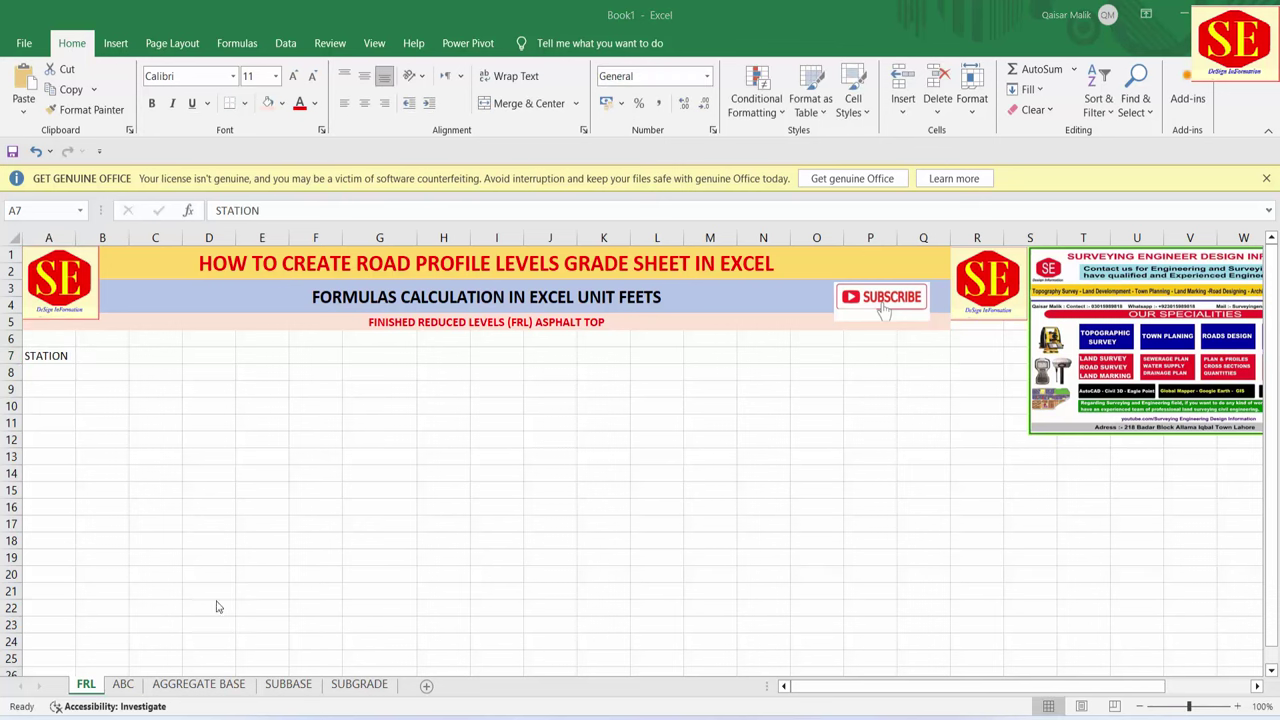
click(104, 358)
text(LO)
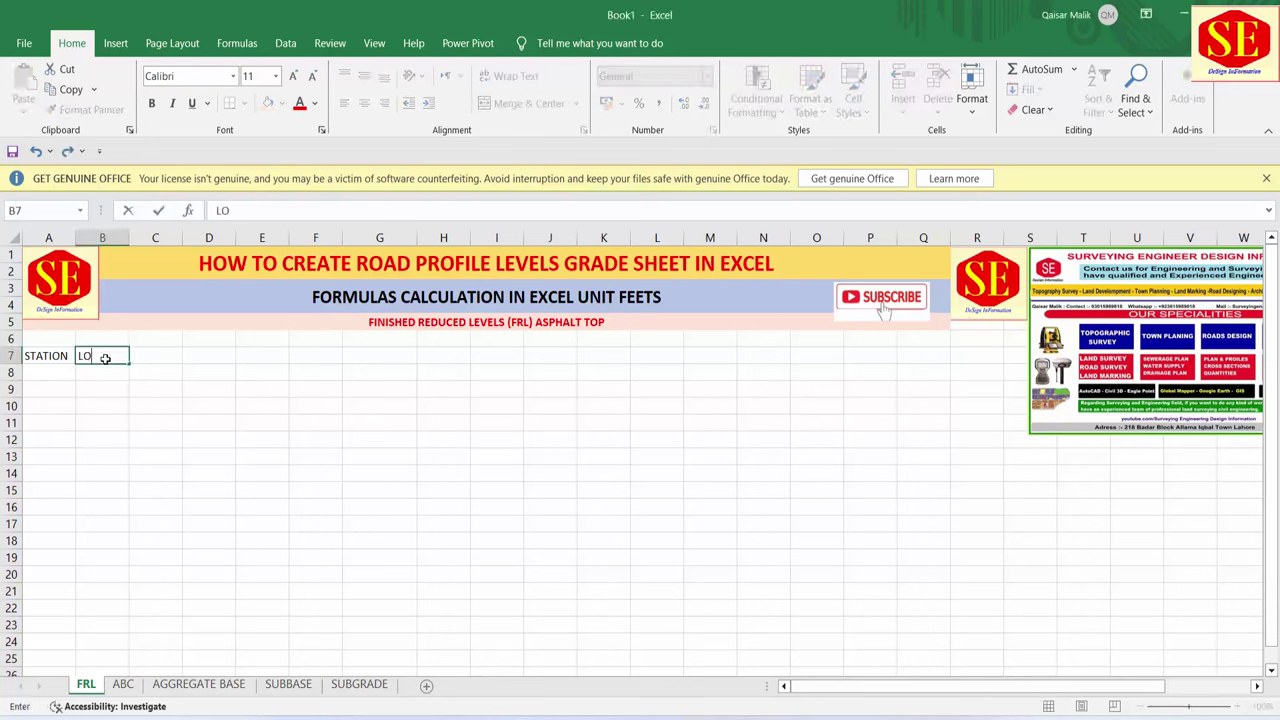
text(G-S)
text(LOP)
text(E)
click(157, 450)
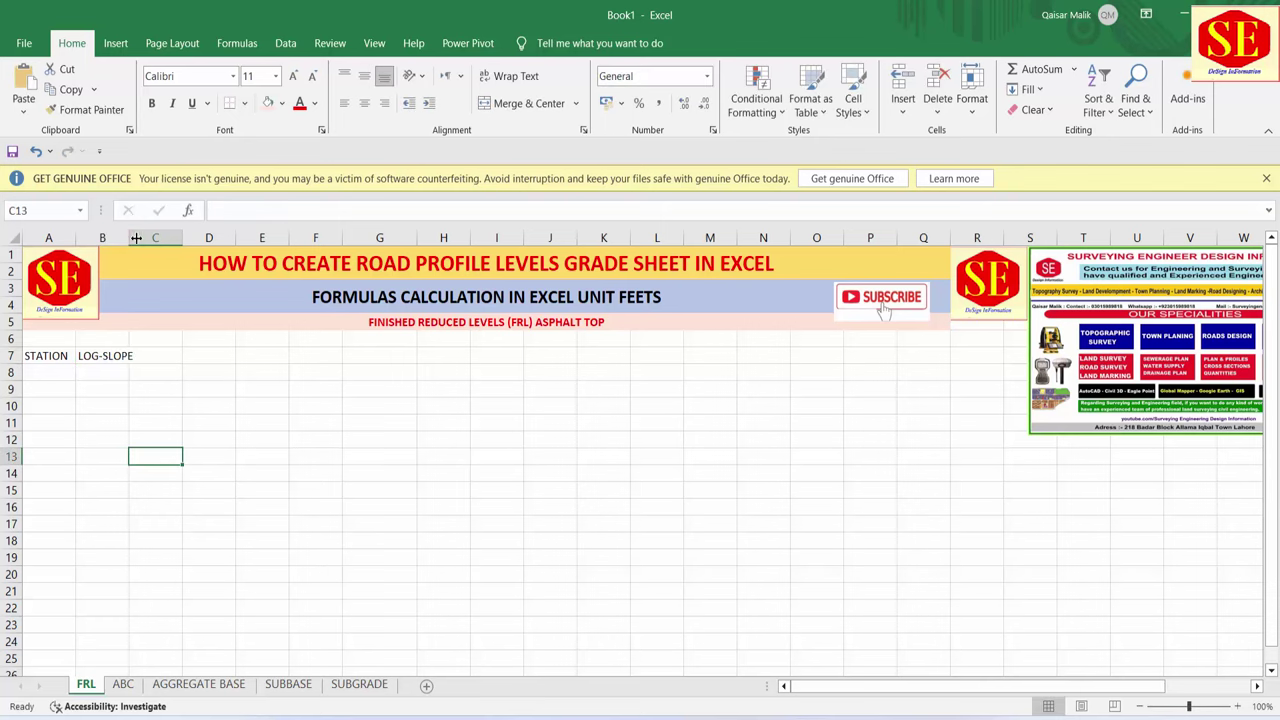
drag(125, 240, 133, 240)
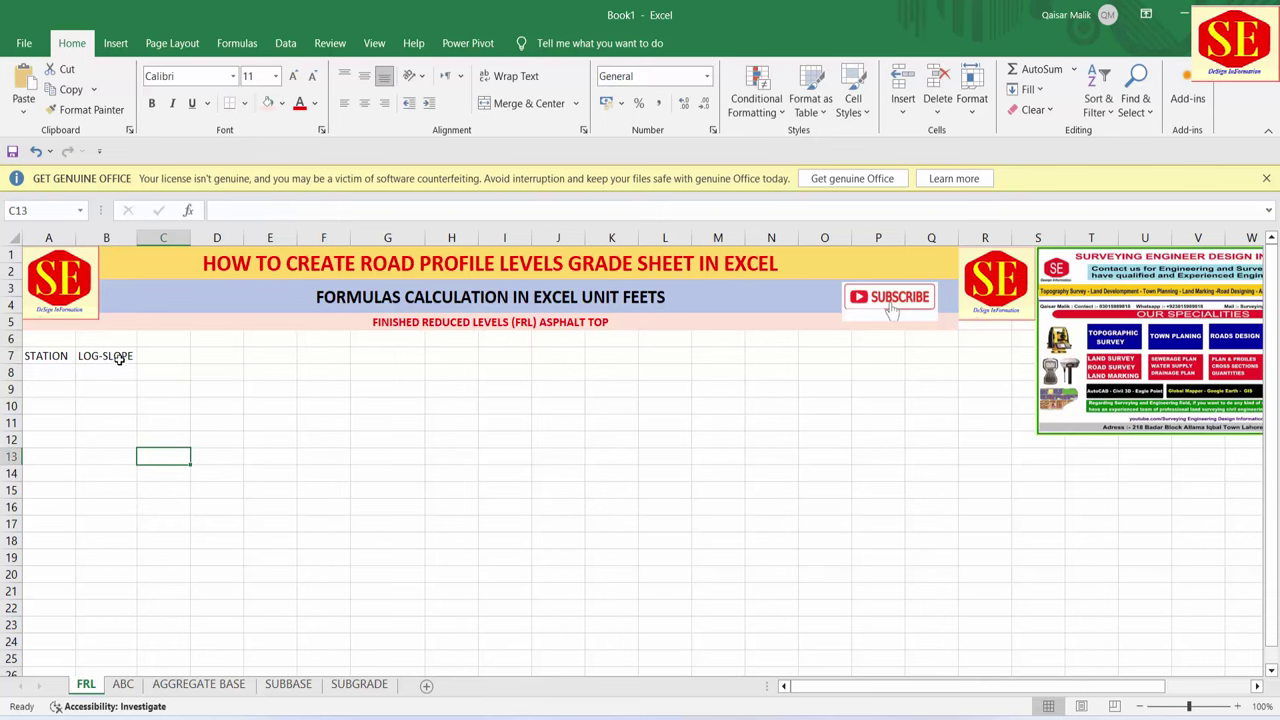
- Enter the FRL heading in C7 and select the FRL column C7:C15
click(174, 355)
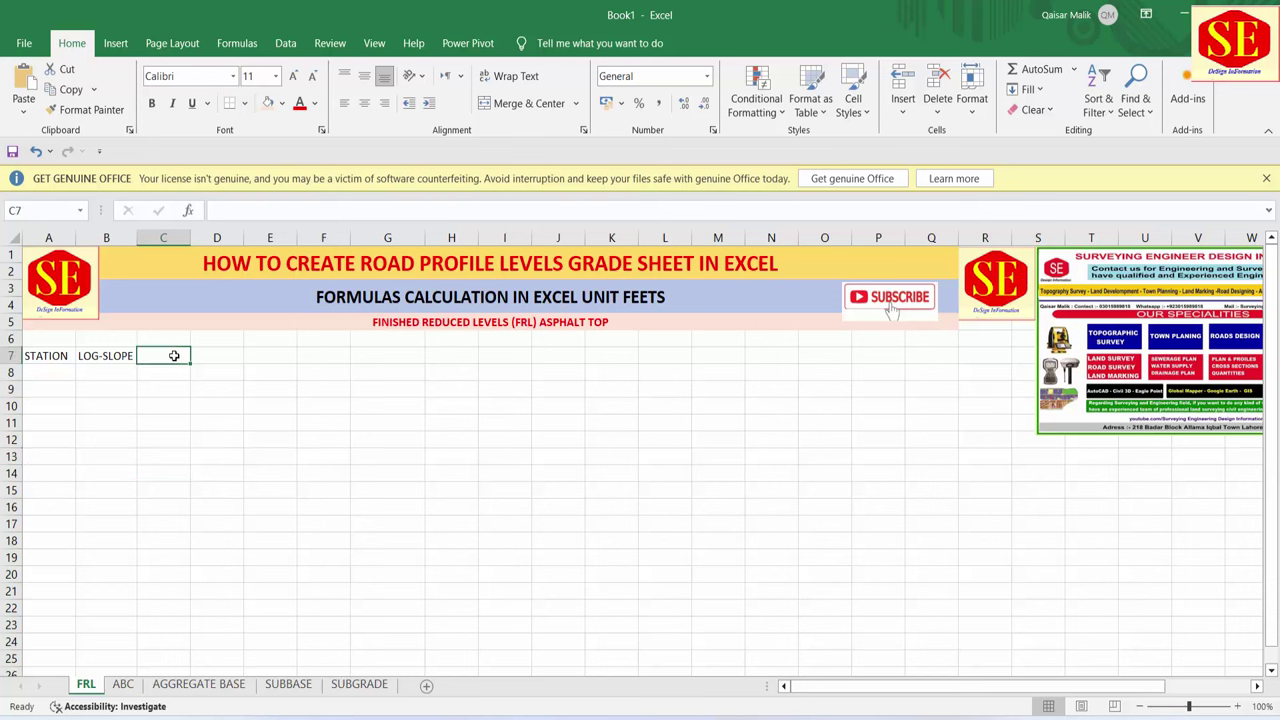
text(FRL)
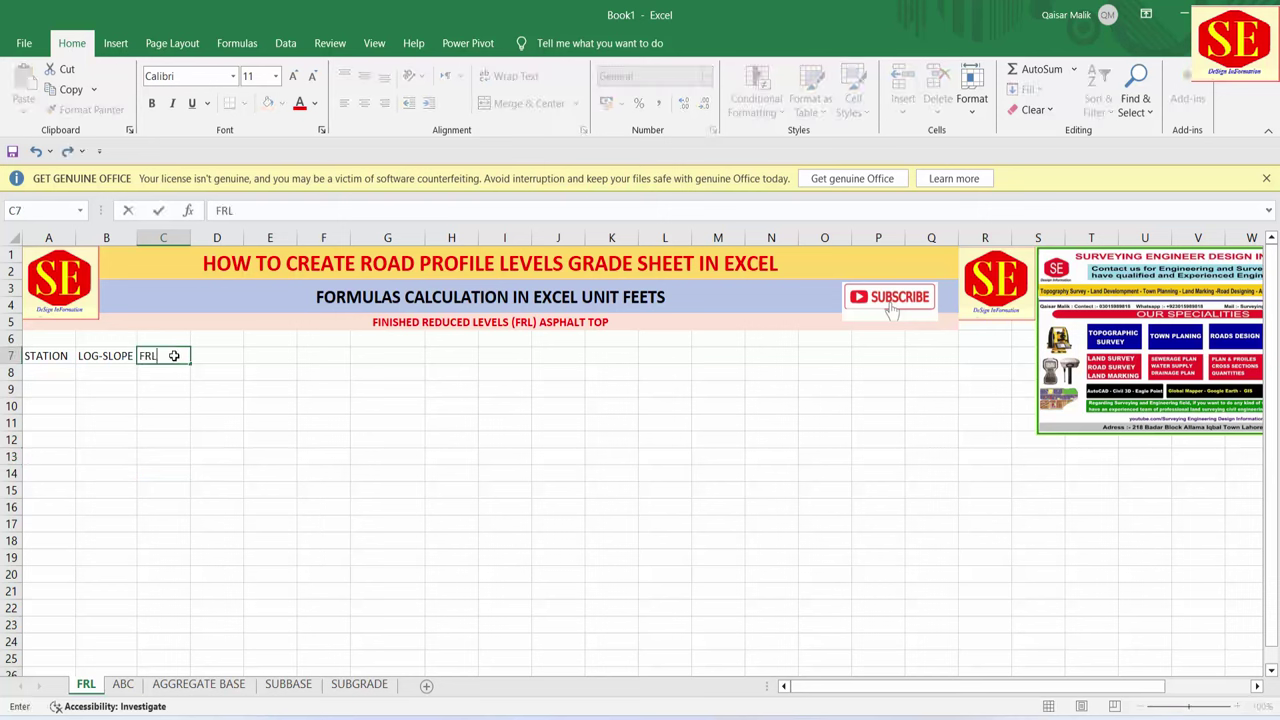
click(175, 400)
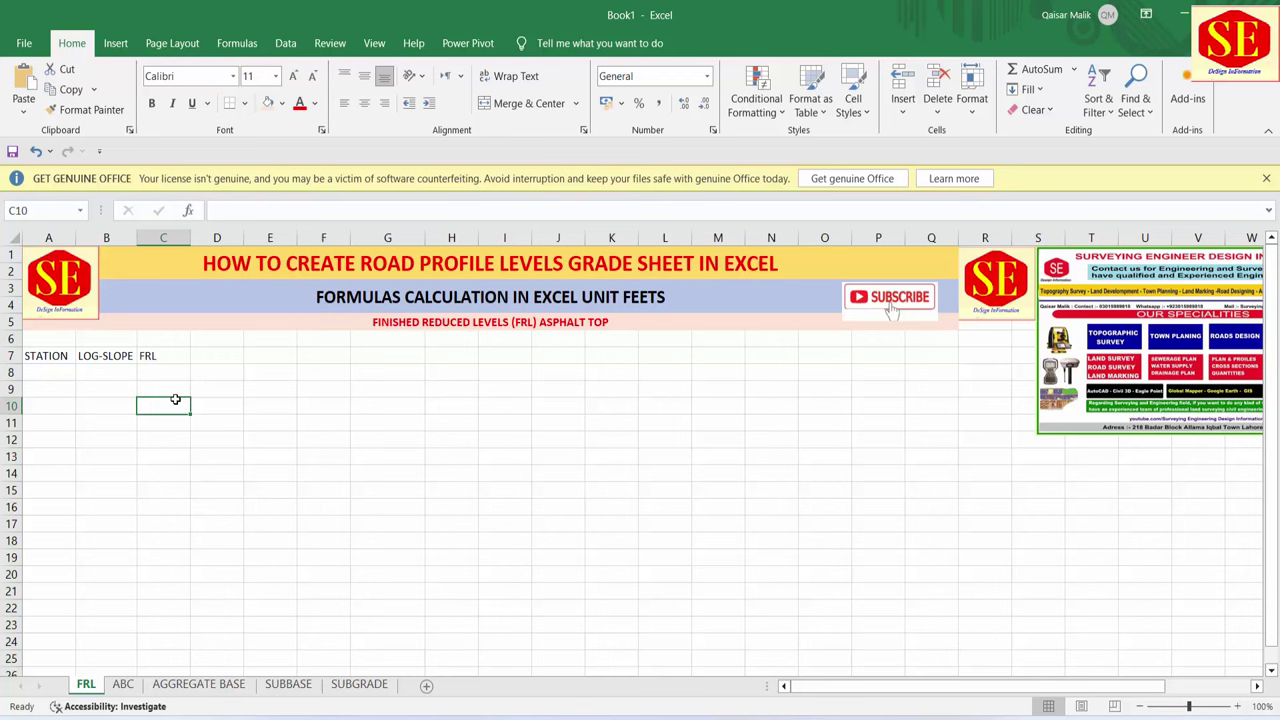
drag(156, 360, 172, 491)
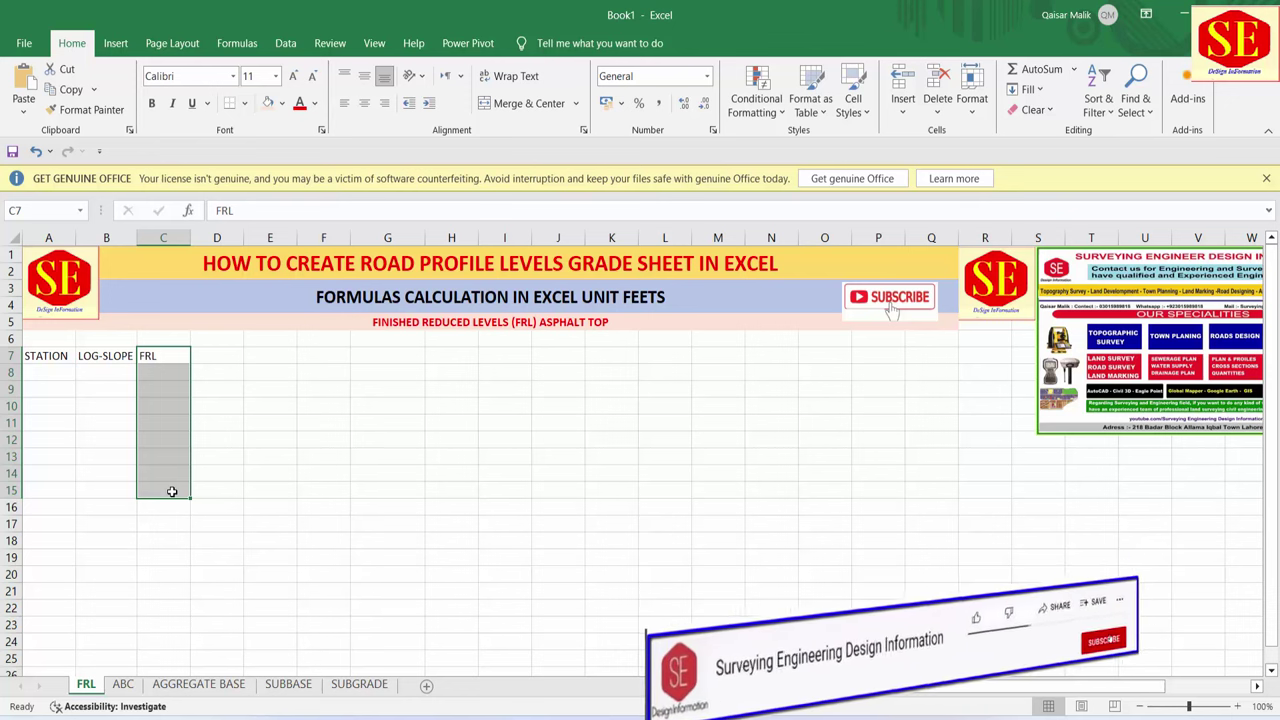
click(249, 452)
- Back in Excel, enter stations 0, 10, 20 and 30 down cells A9:A12
click(30, 376)
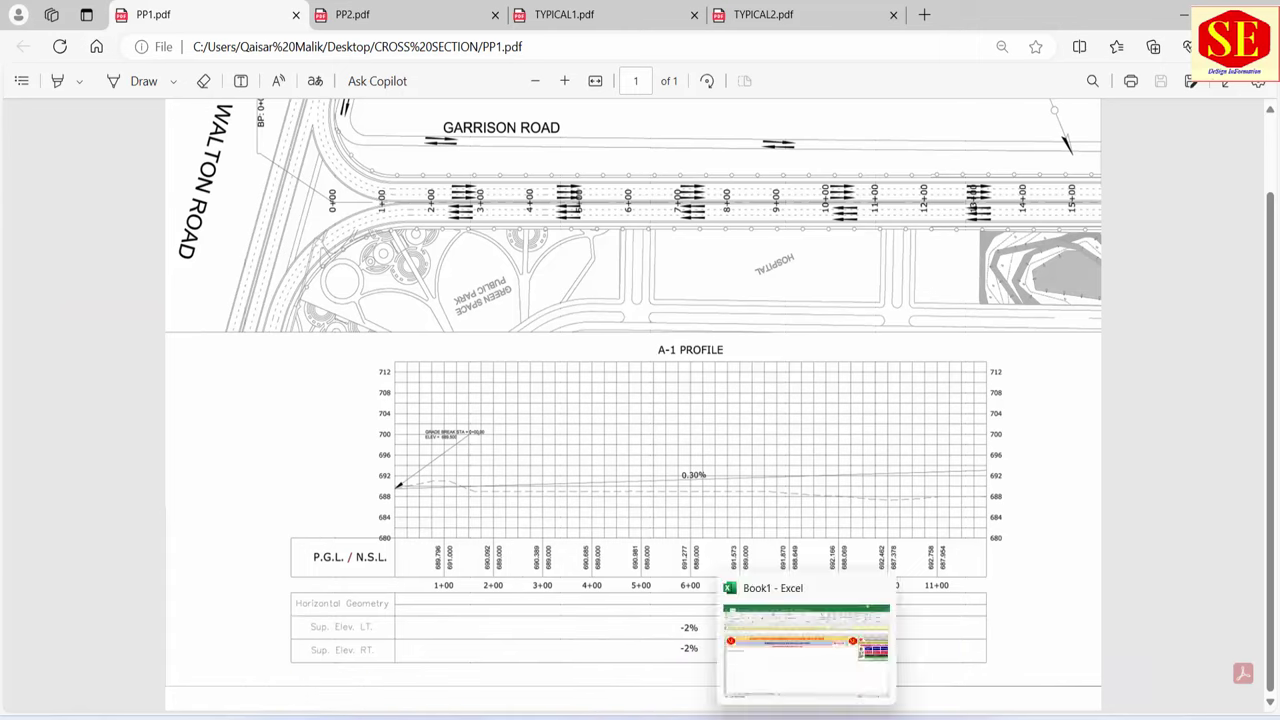
click(808, 640)
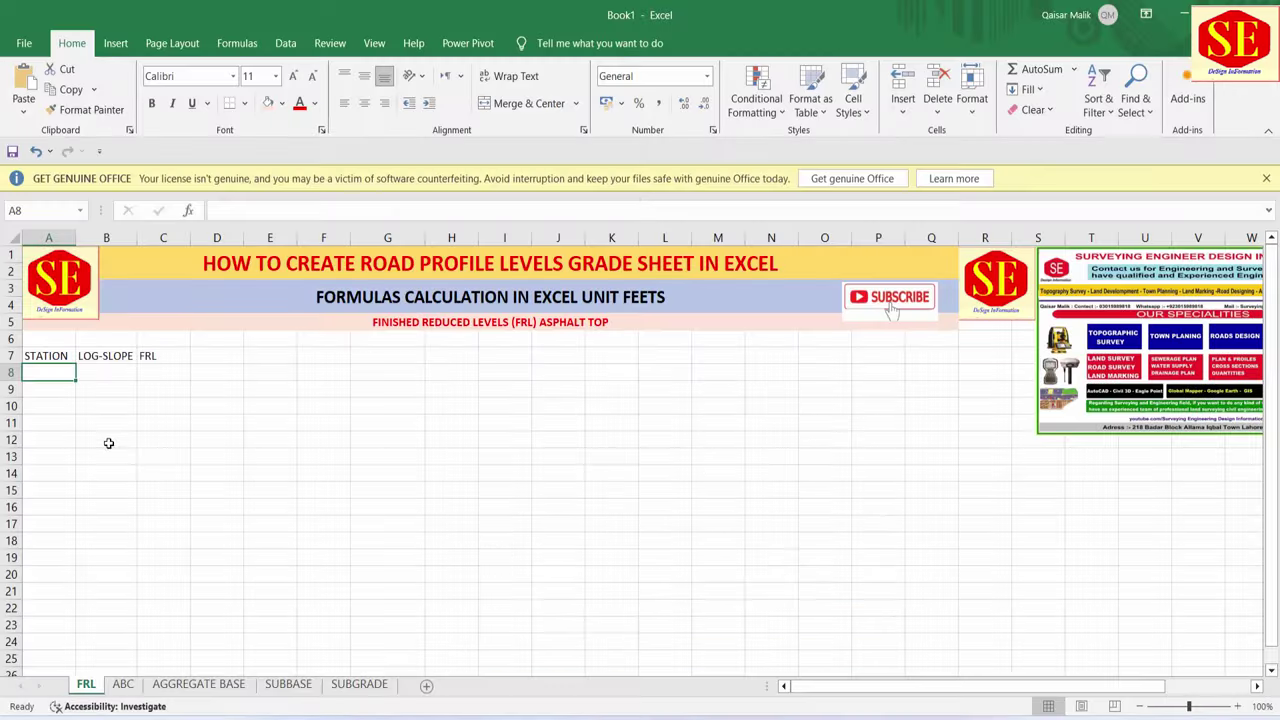
click(42, 393)
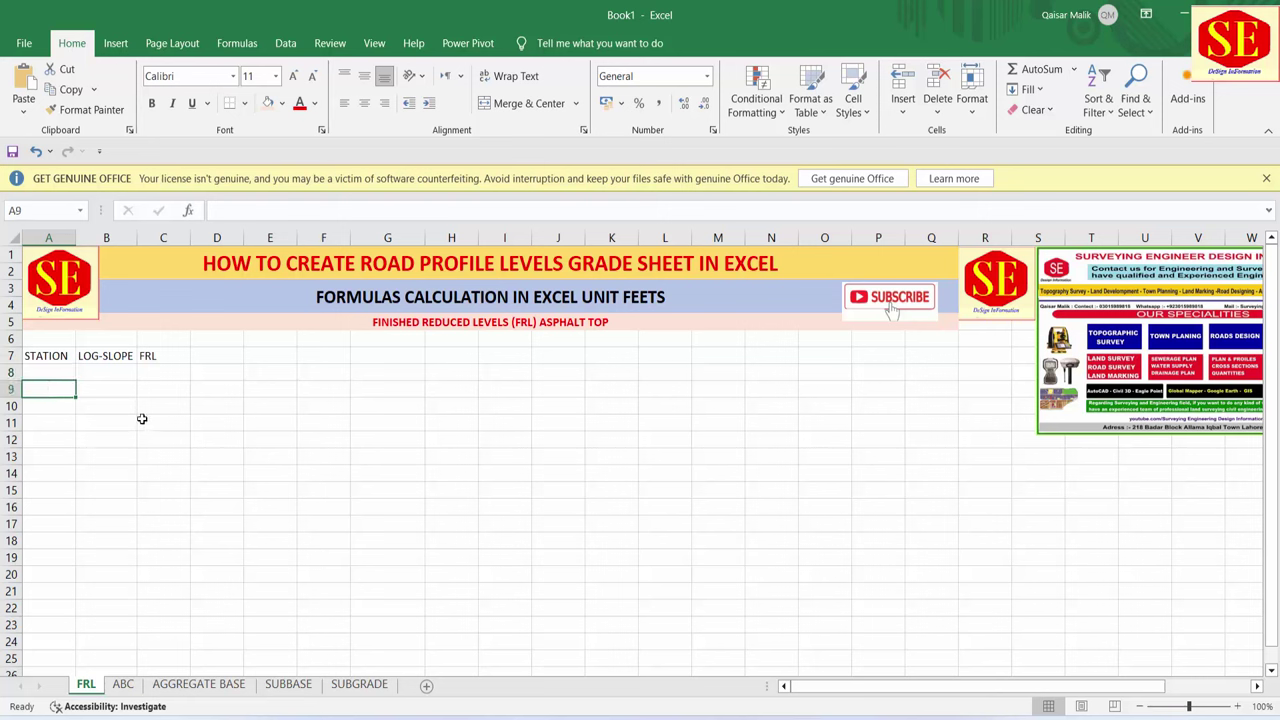
text(0)
key(Return)
text(10)
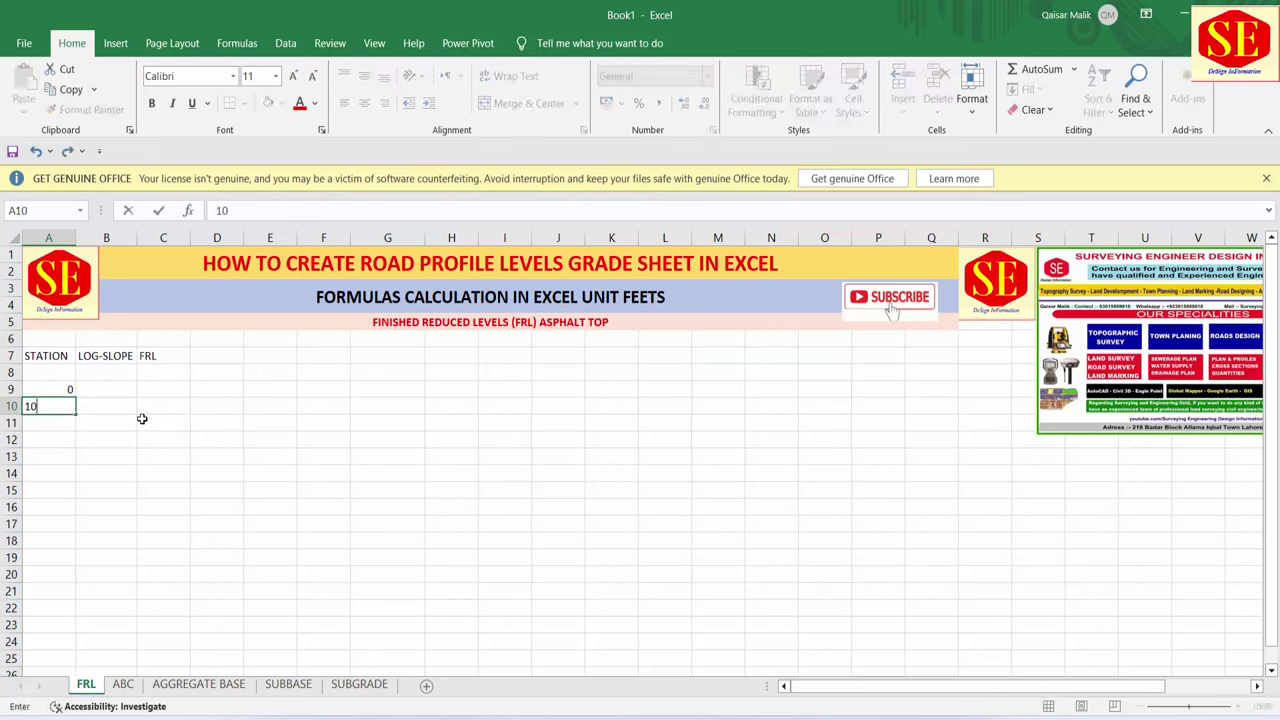
key(Return)
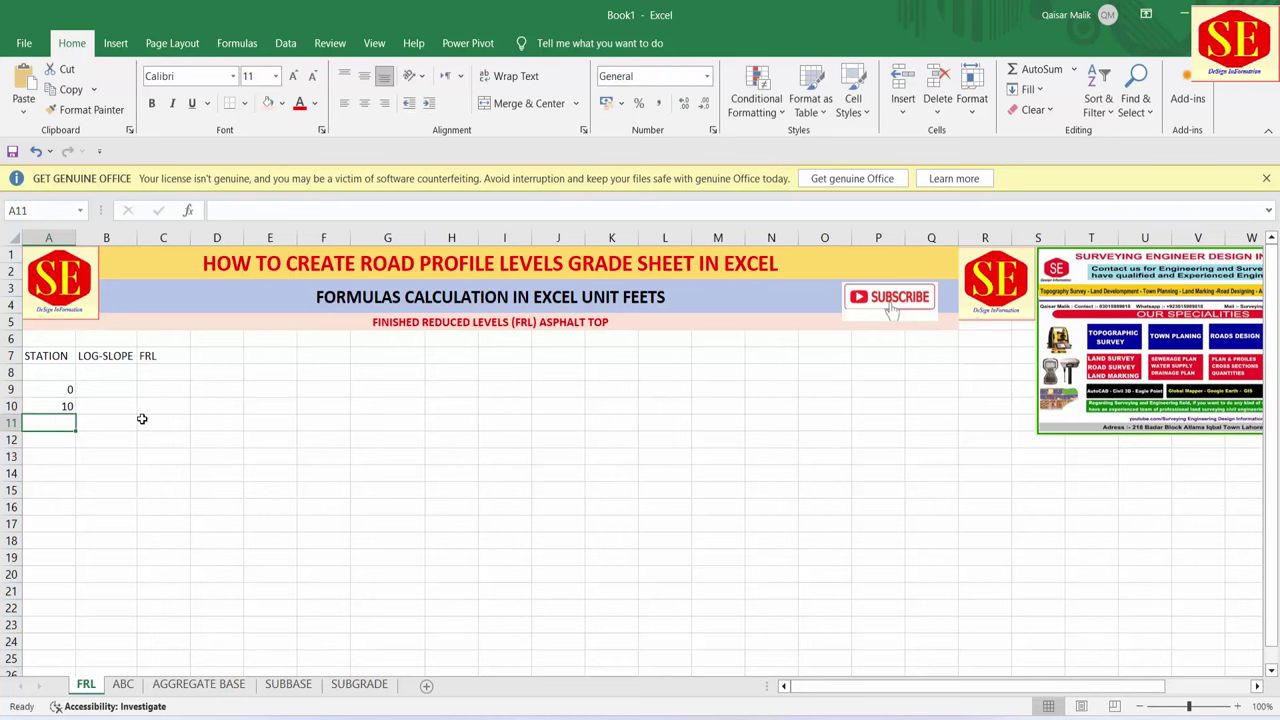
text(20)
key(Return)
text(30)
key(Return)
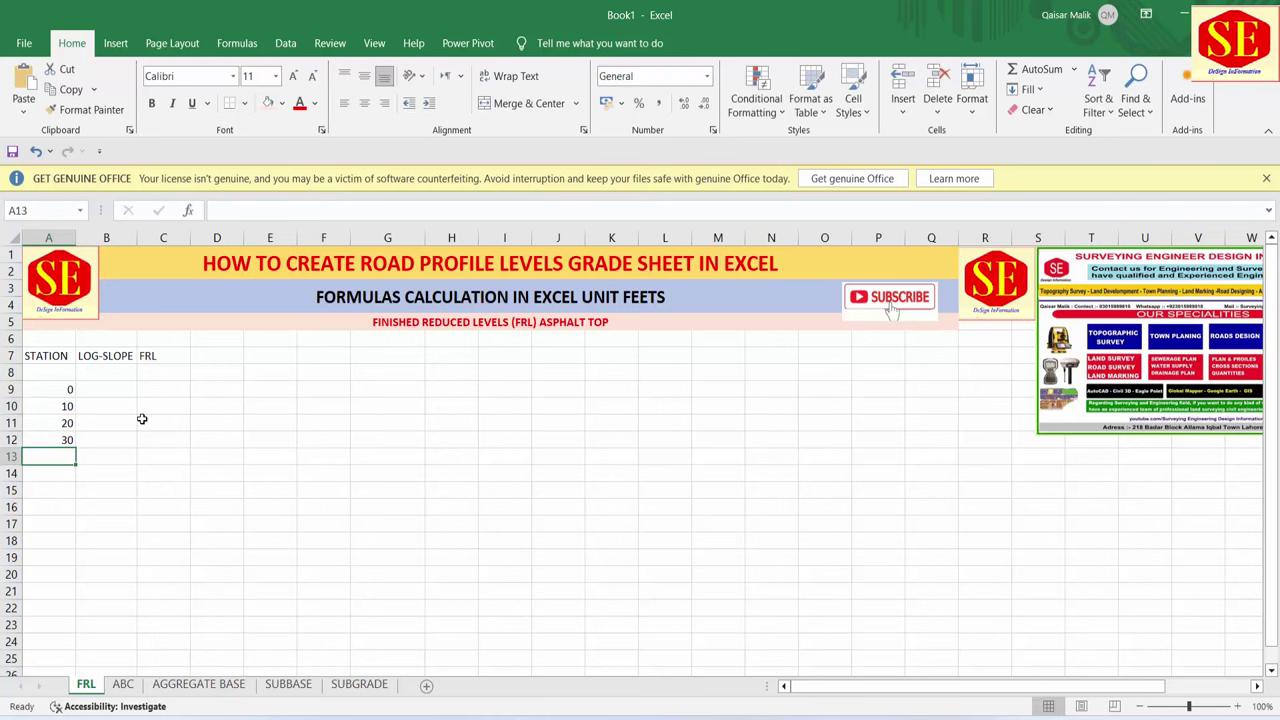
- Try revised stations 5, 10 and 20 from A10, then clear A10:A13 and enter 25
click(68, 406)
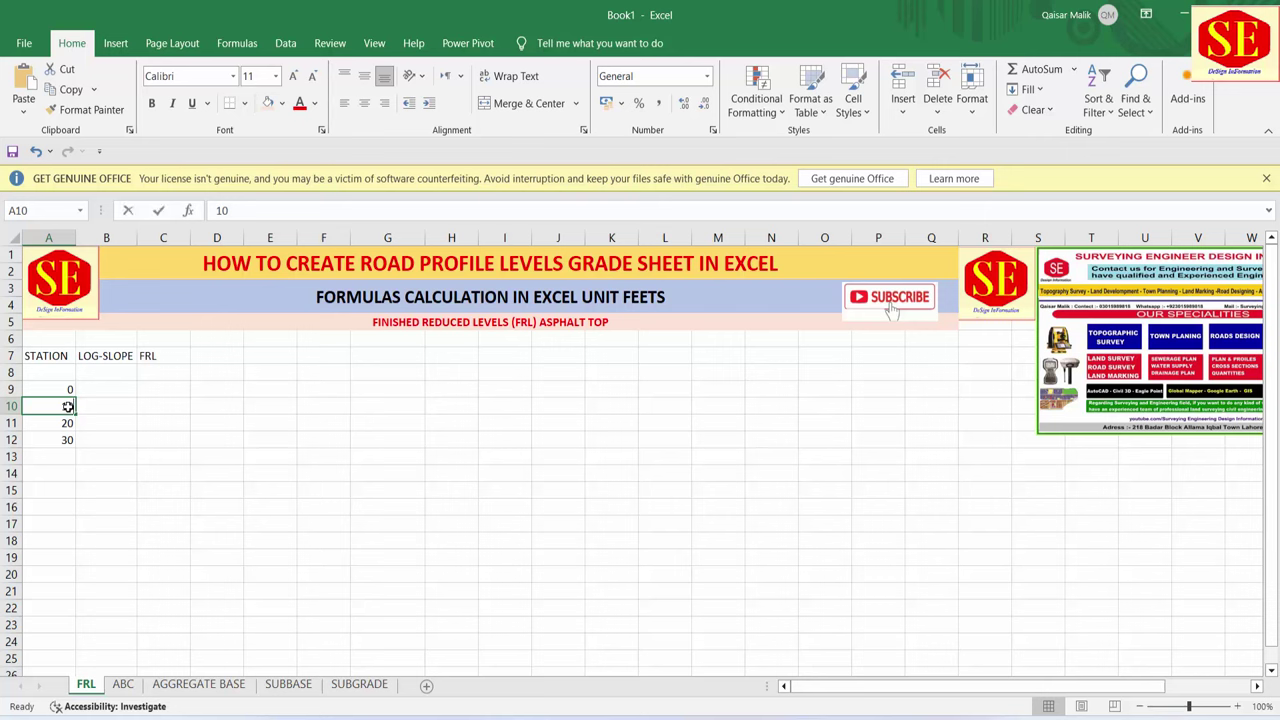
text(5)
key(Return)
text(10)
key(Return)
text(20)
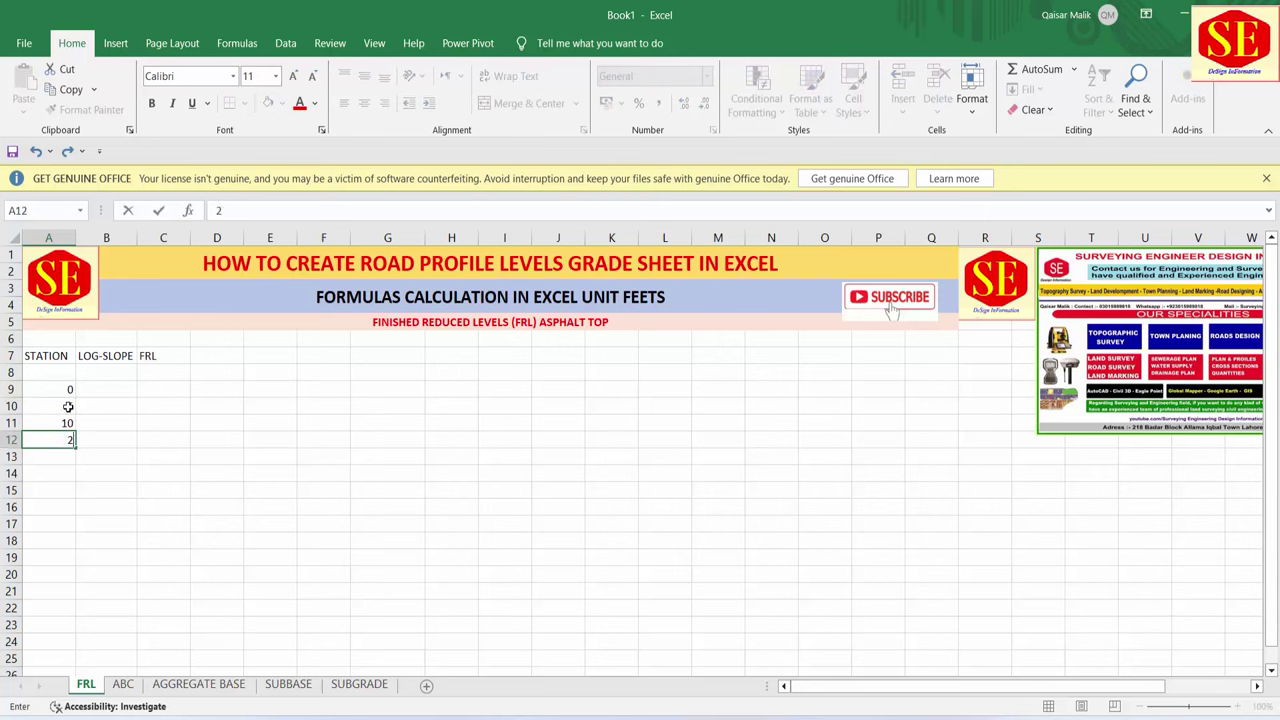
key(Return)
drag(68, 406, 67, 453)
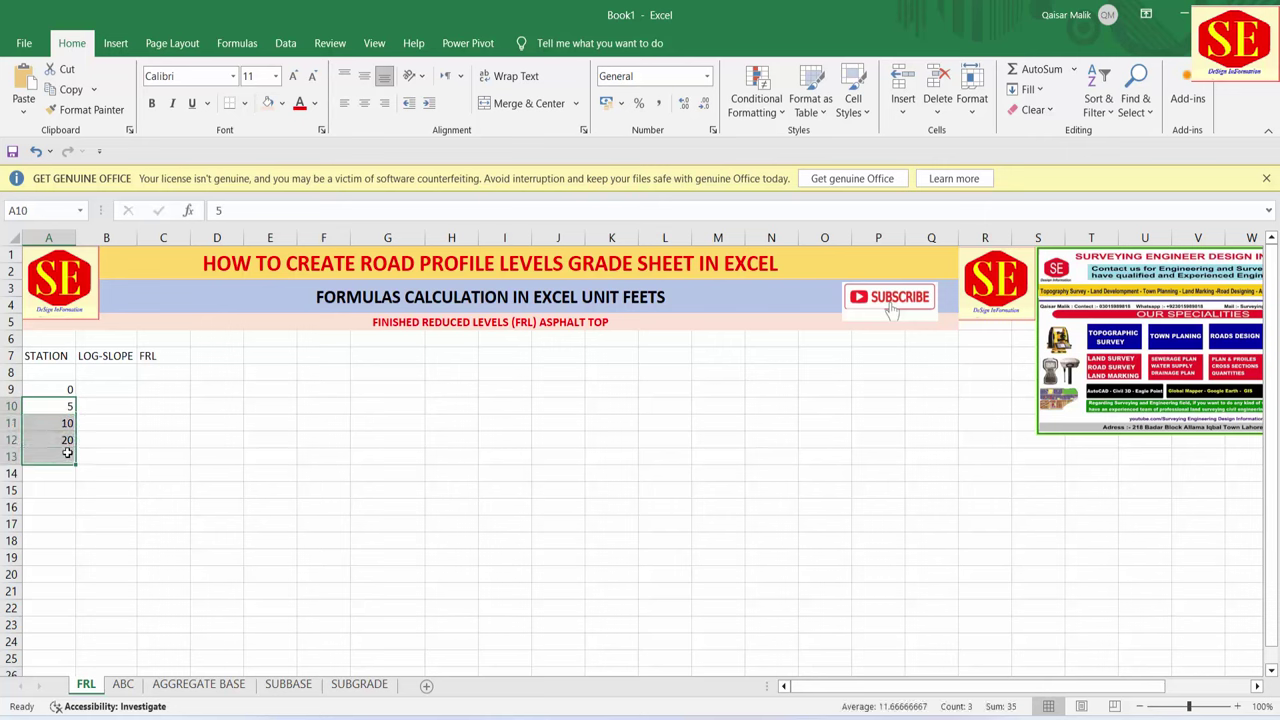
key(Delete)
text(25)
key(Return)
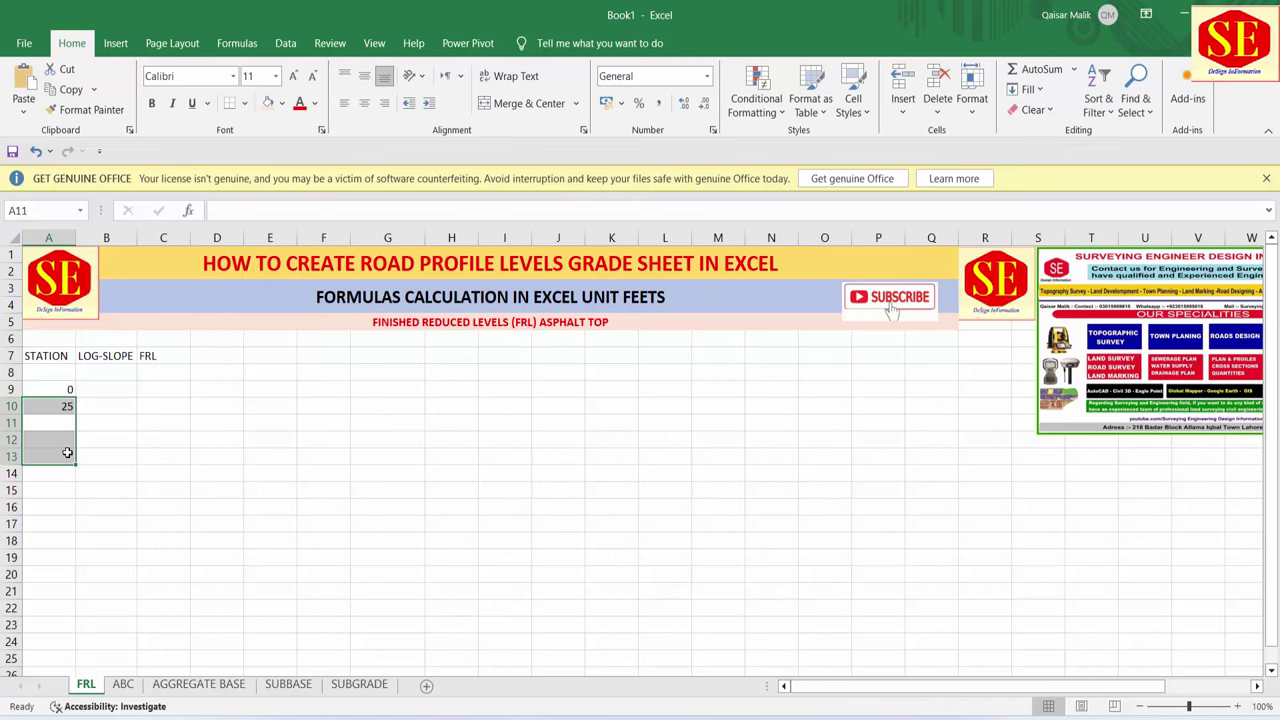
click(67, 453)
- Enter 50 and 75 below, then rework A10:A11 so the stations read 0, 10, 20
click(66, 426)
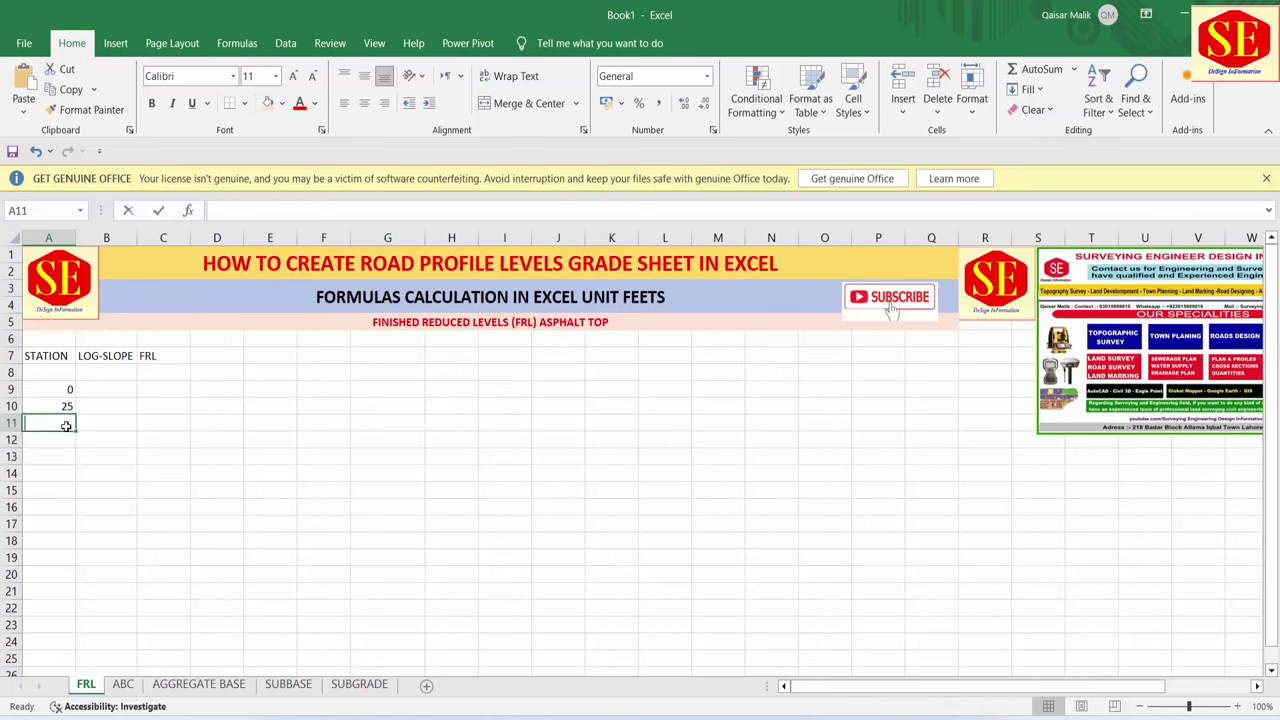
text(50)
key(Return)
text(100)
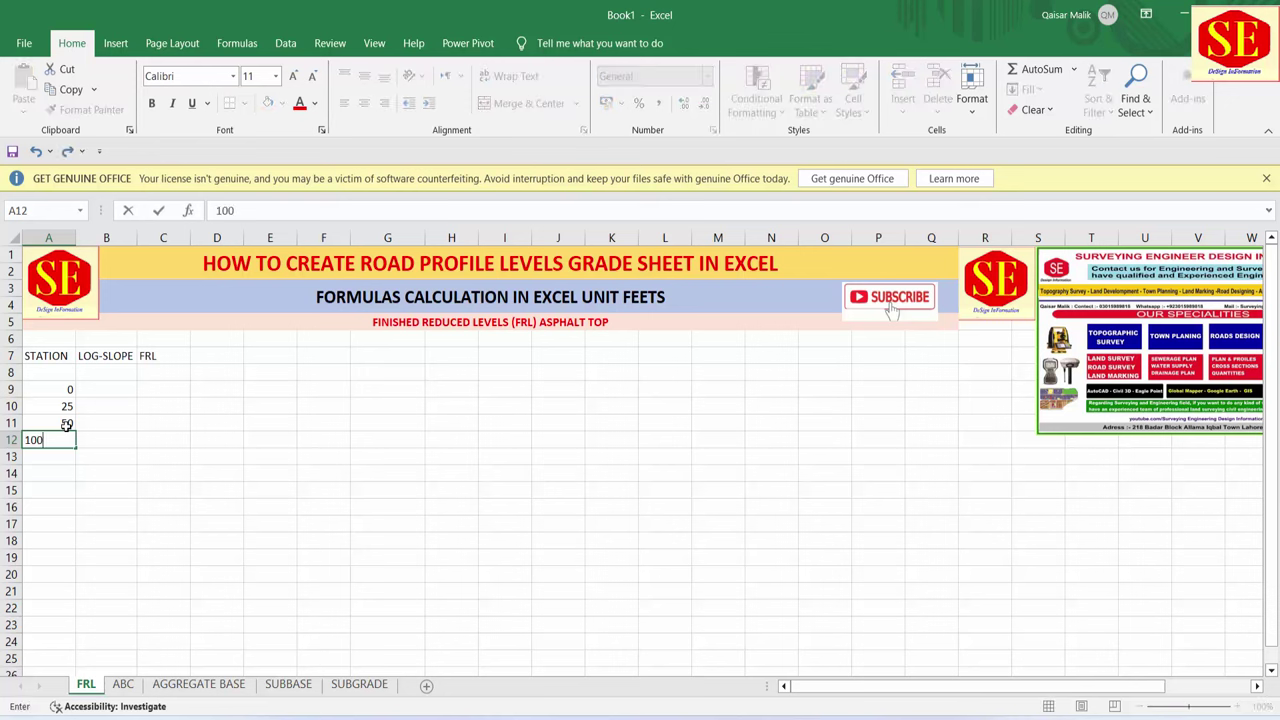
key(BackSpace)
key(BackSpace)
text(75)
key(Return)
click(63, 408)
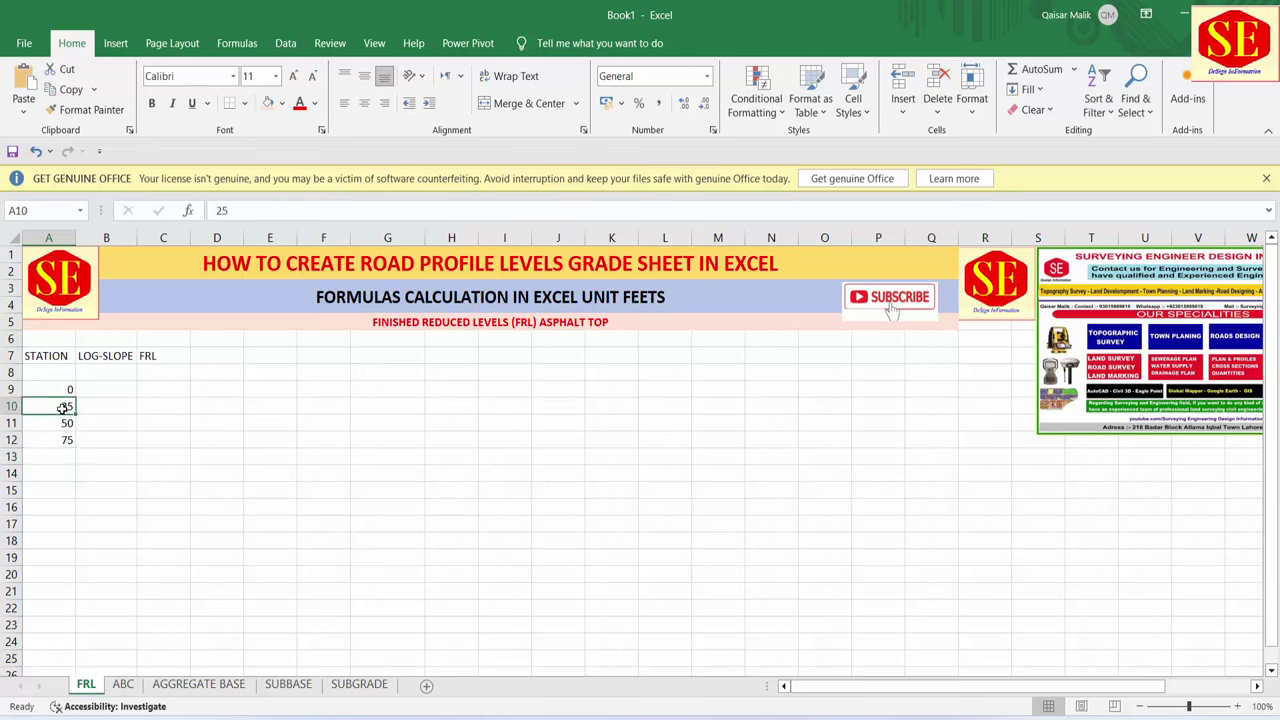
text(20)
key(Return)
text(20)
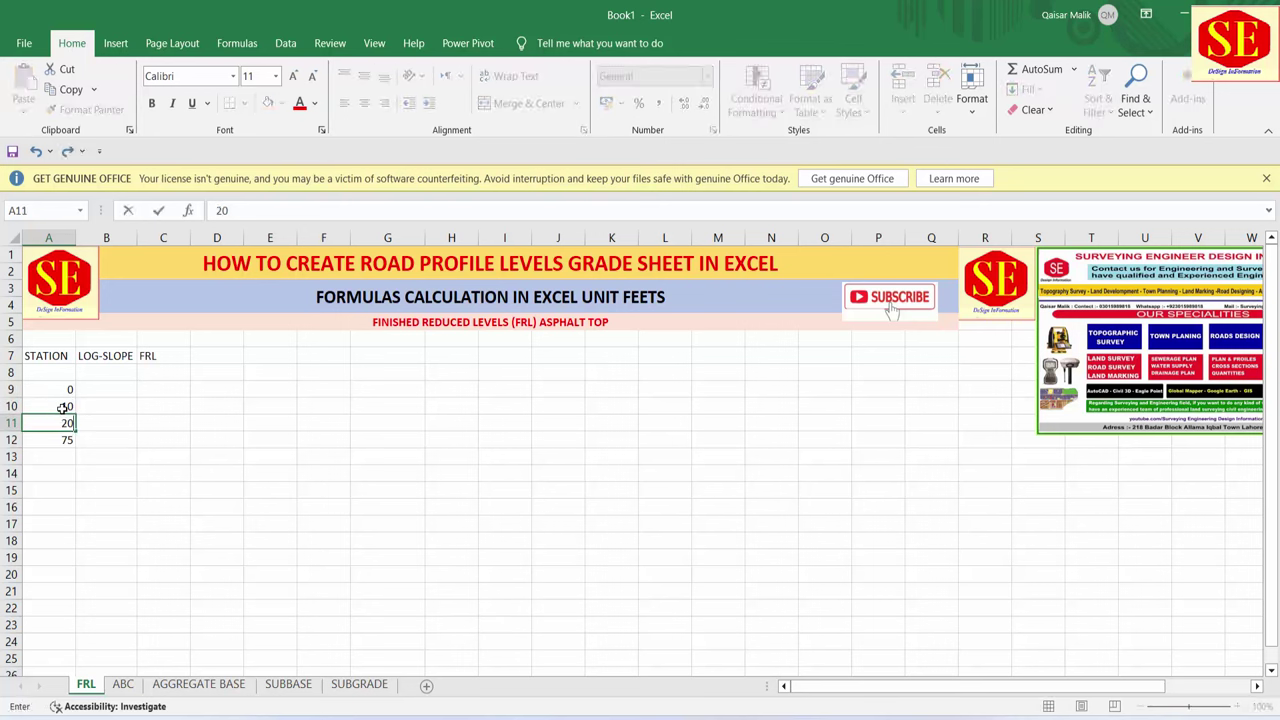
key(Return)
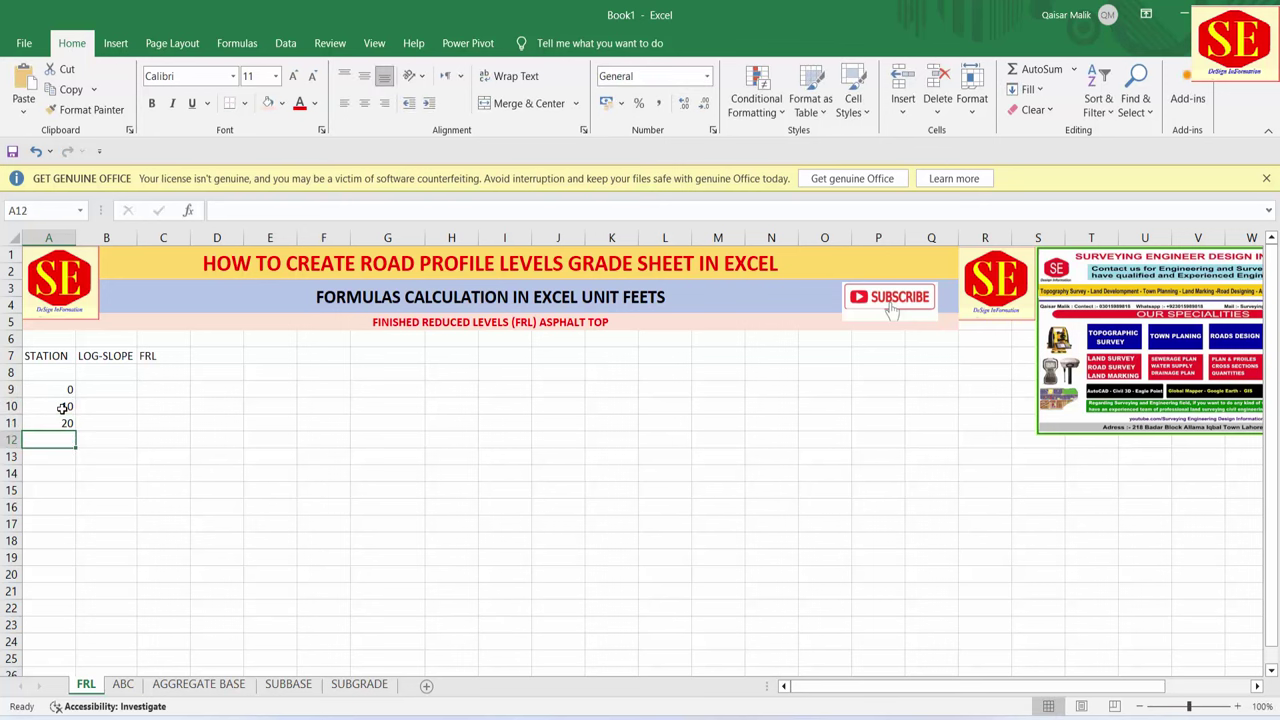
click(63, 408)
- Fill the 10-step station series down to 1200 in row 129, then select A9:A129
drag(63, 408, 66, 424)
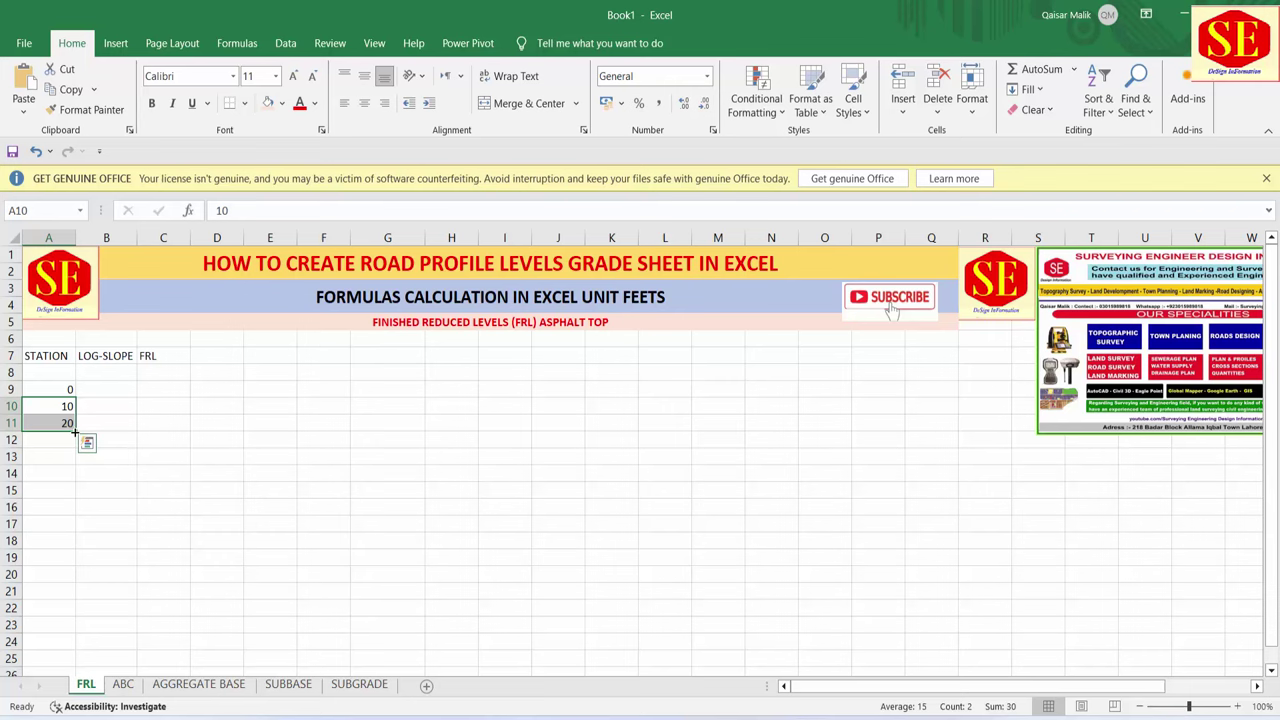
mouse_move(75, 431)
mouse_down()
mouse_move(79, 706)
mouse_move(80, 389)
mouse_up()
drag(1270, 600, 1270, 300)
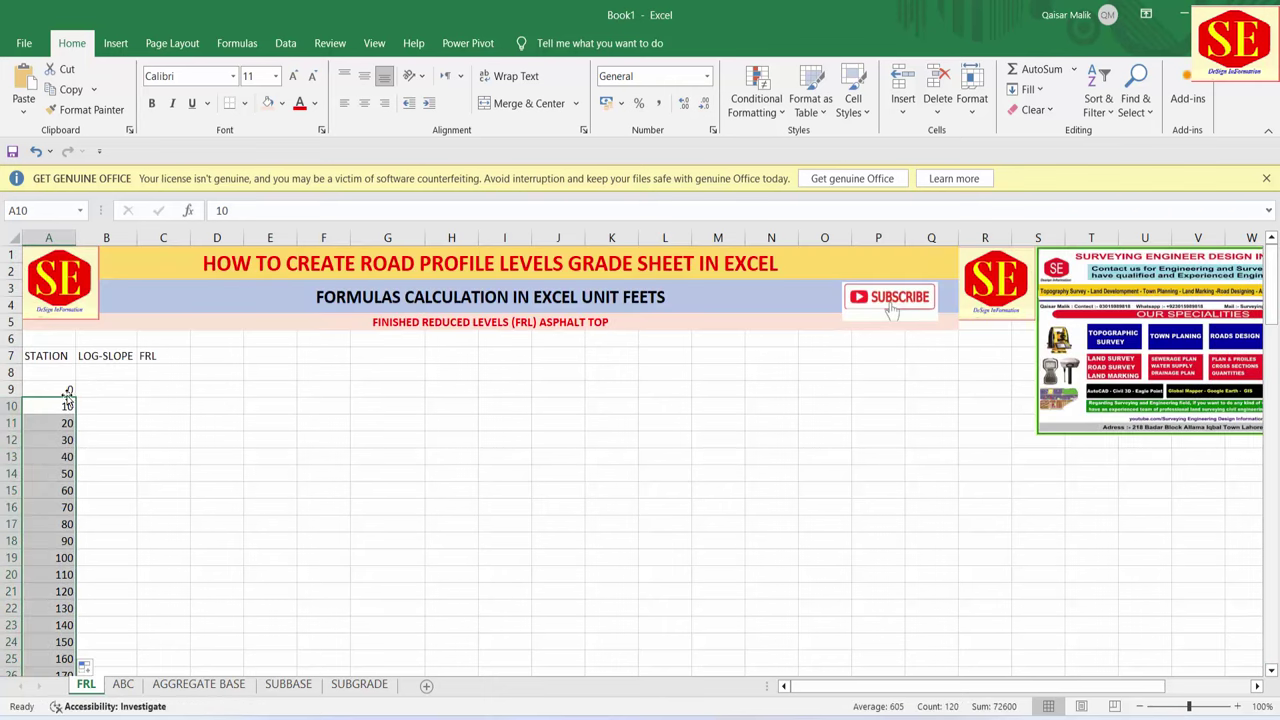
click(55, 393)
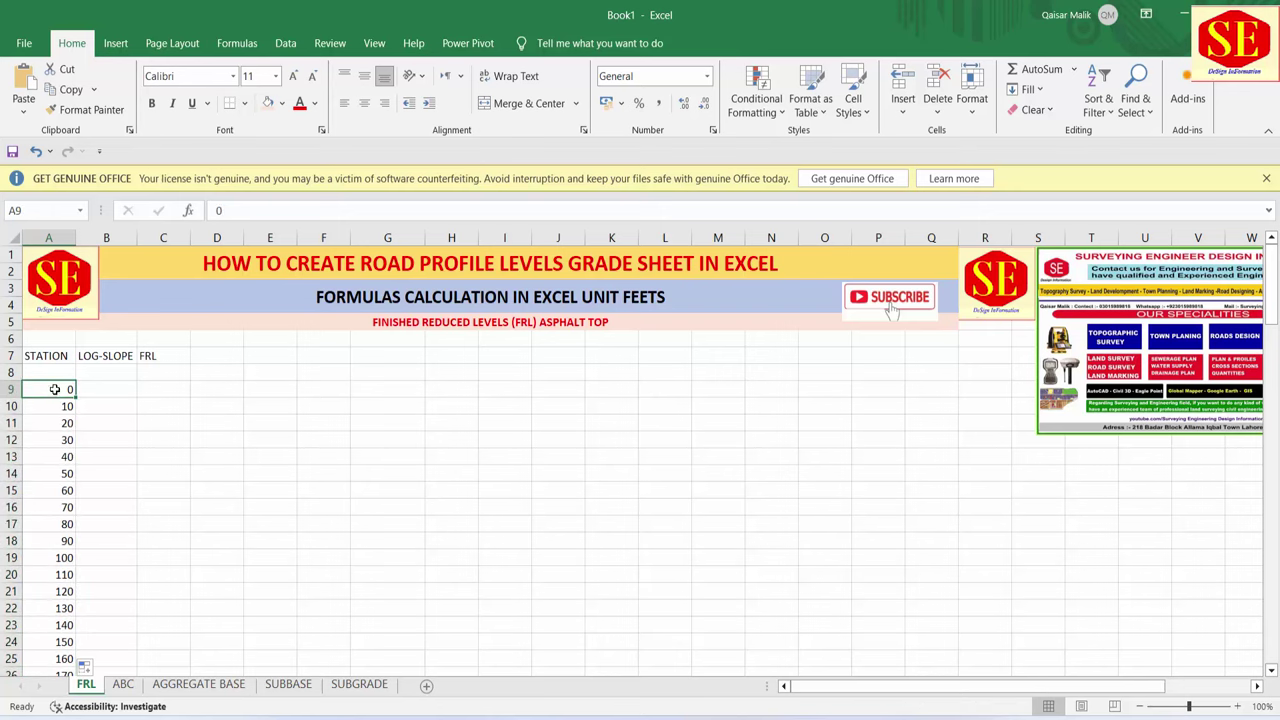
drag(57, 387, 72, 656)
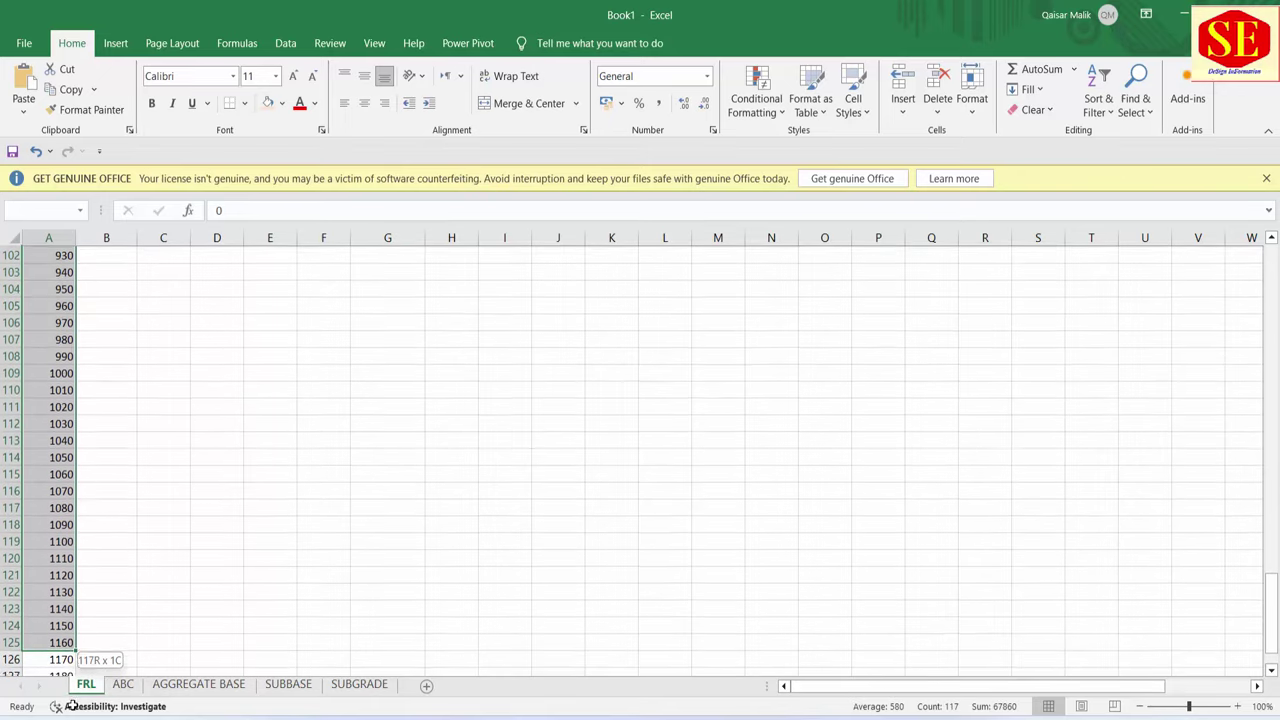
drag(72, 656, 67, 641)
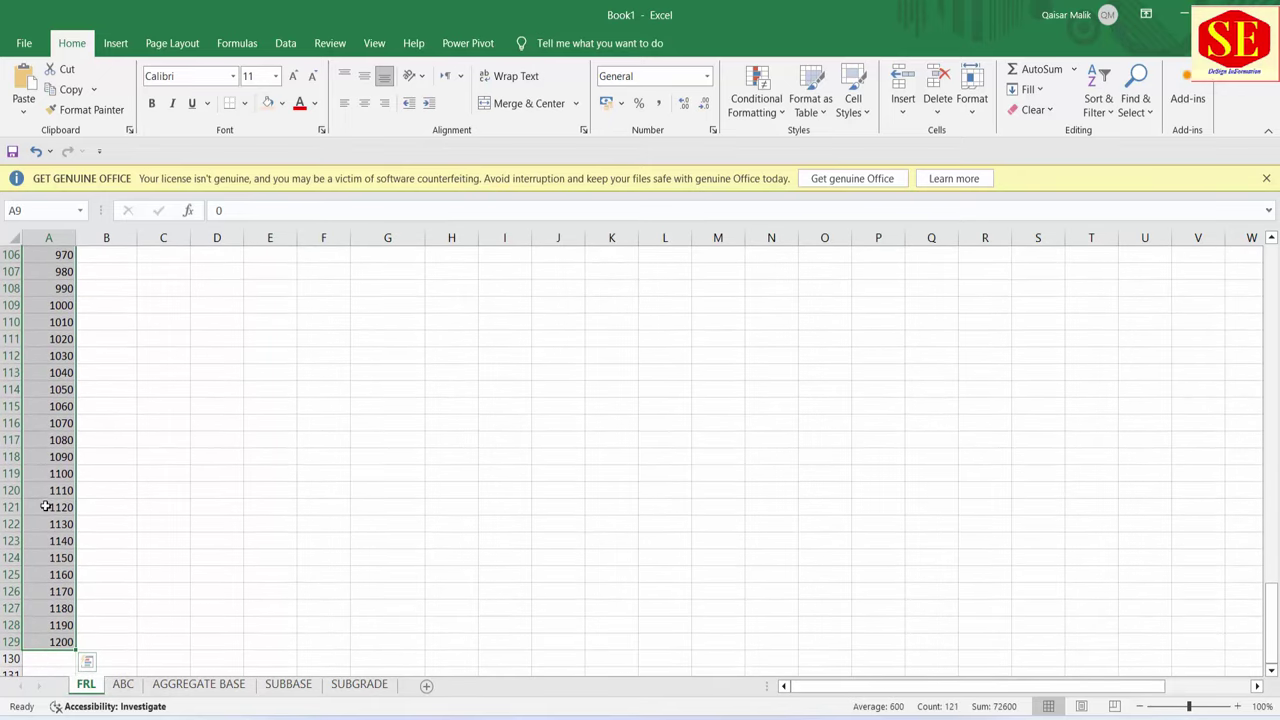
right_click(70, 450)
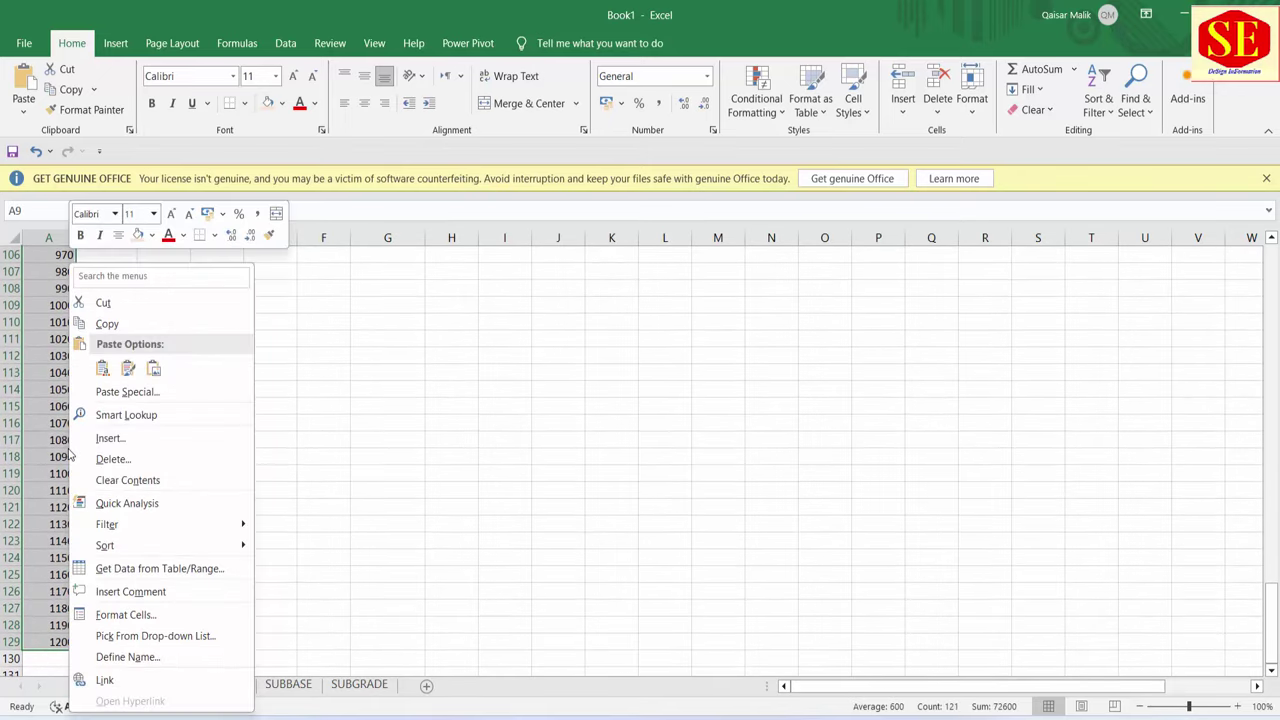
- Give the station values the custom chainage number format 0+00
click(139, 624)
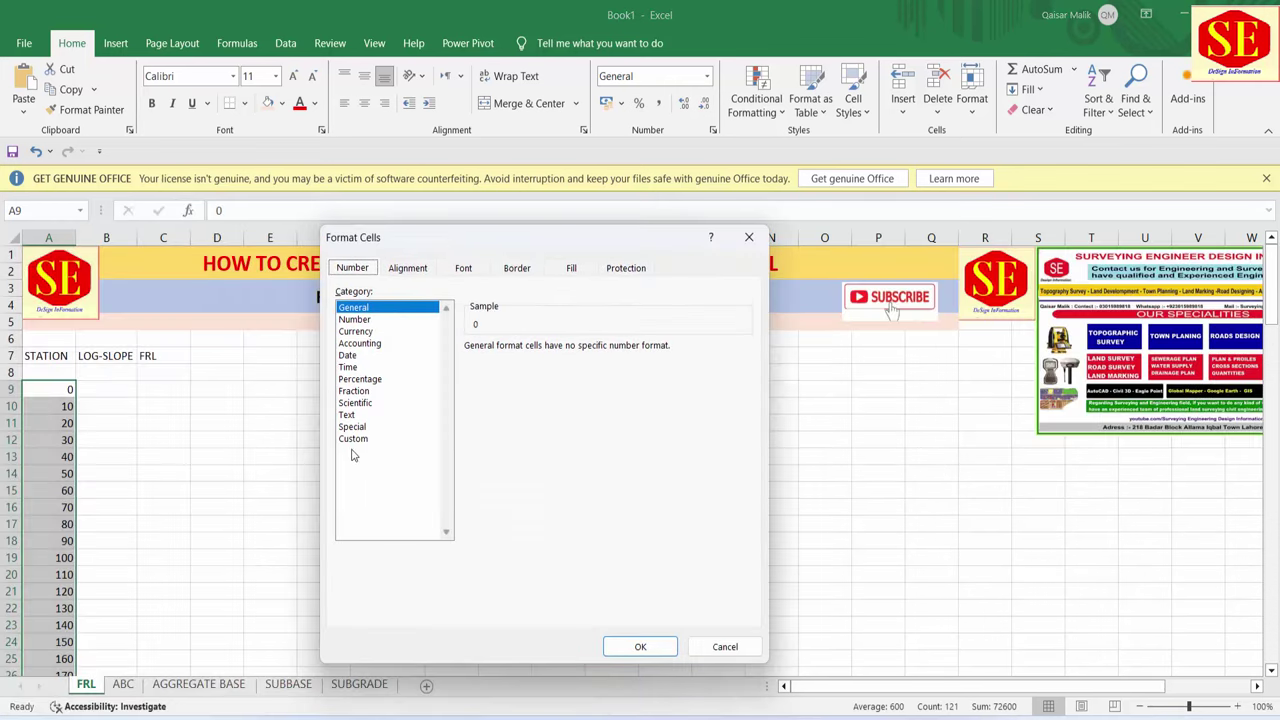
click(353, 440)
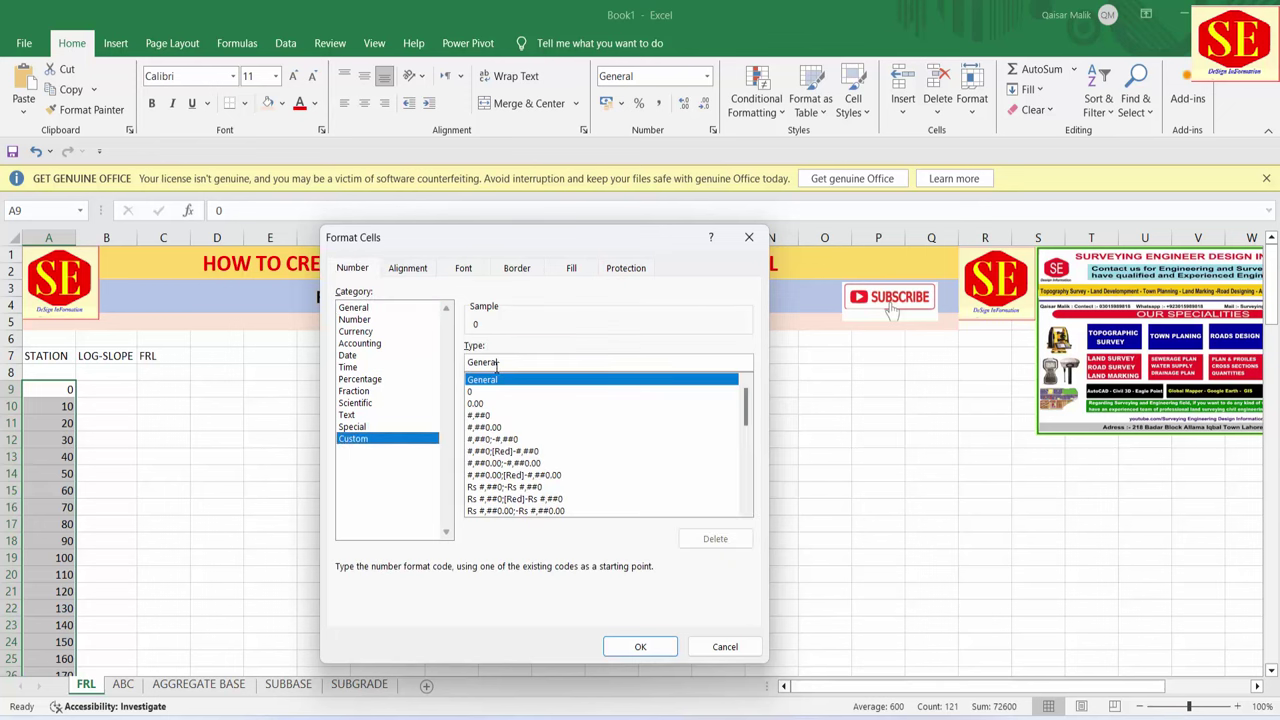
text(0+)
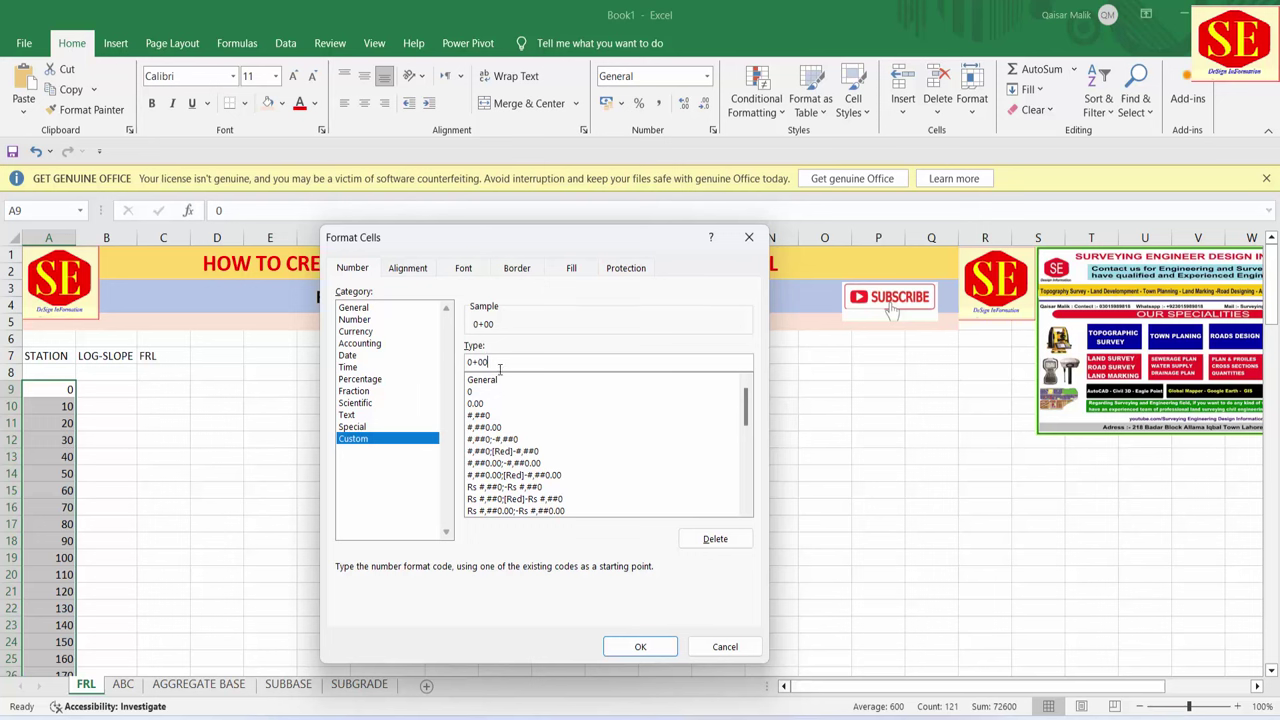
text(0)
click(640, 646)
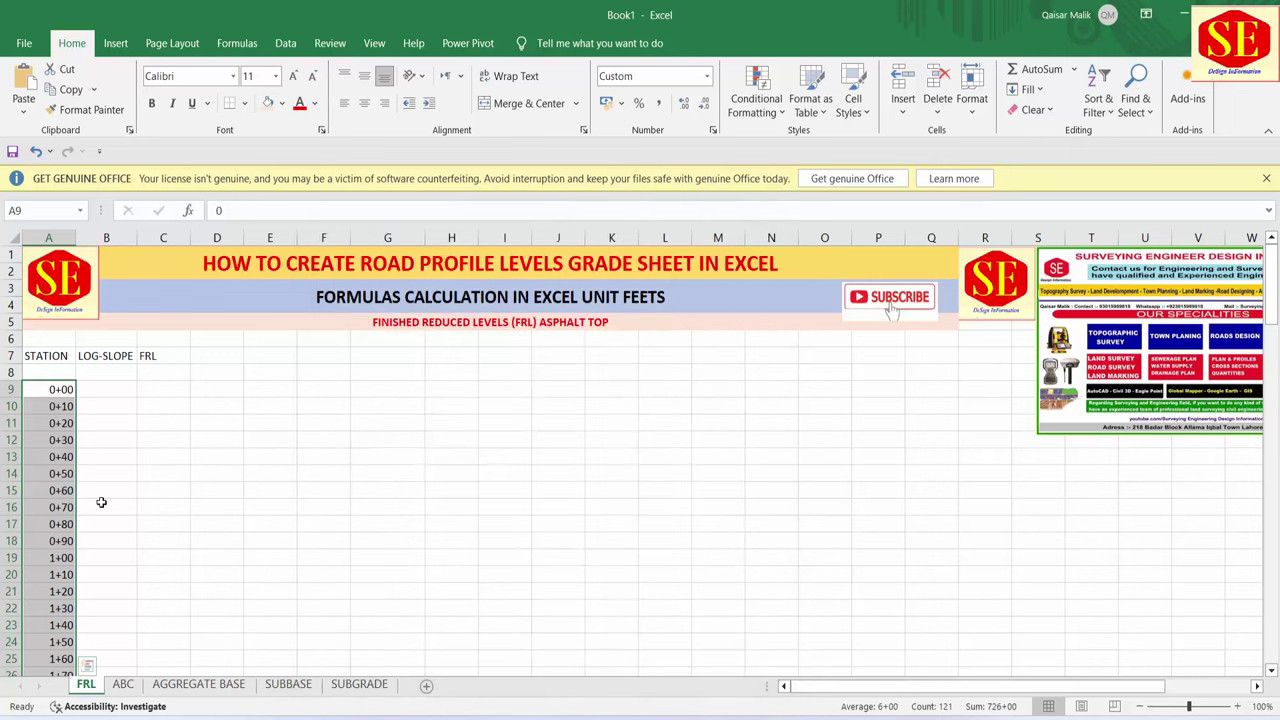
- Centre column A's stations horizontally and vertically, then pick cell B9 under LOG-SLOPE
scroll(100, 500, down, 3)
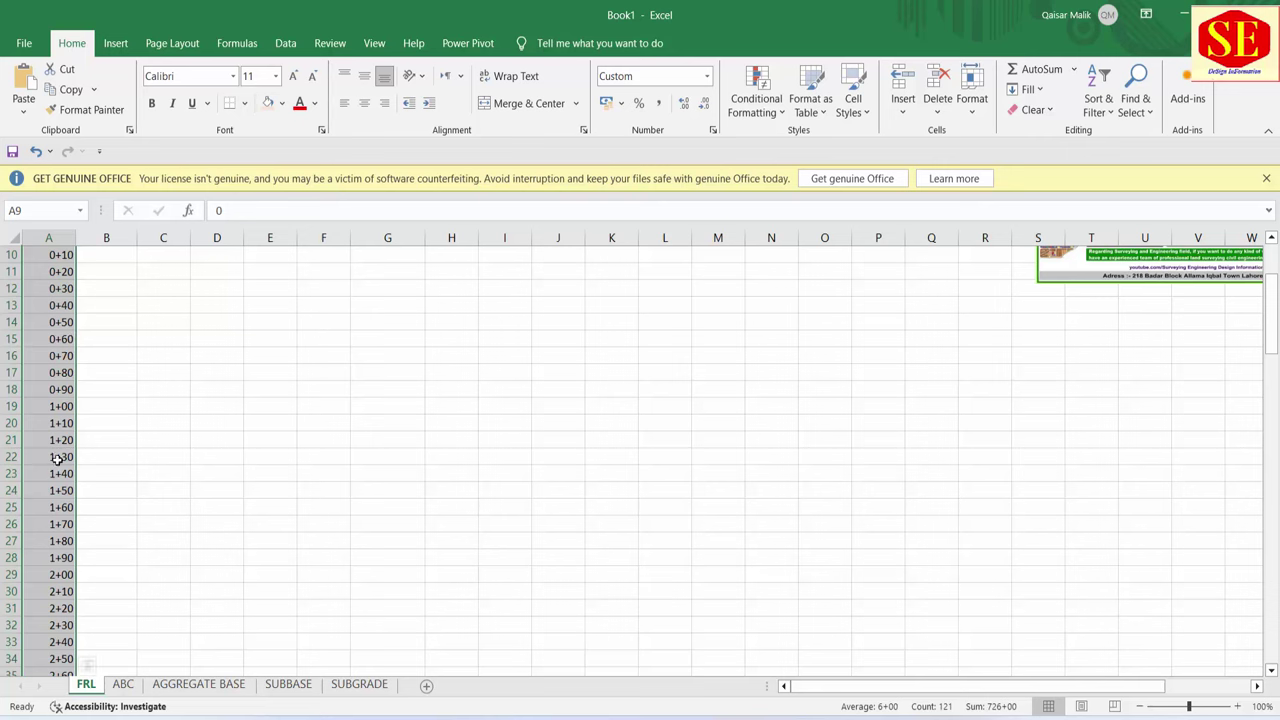
scroll(58, 460, up, 3)
click(364, 103)
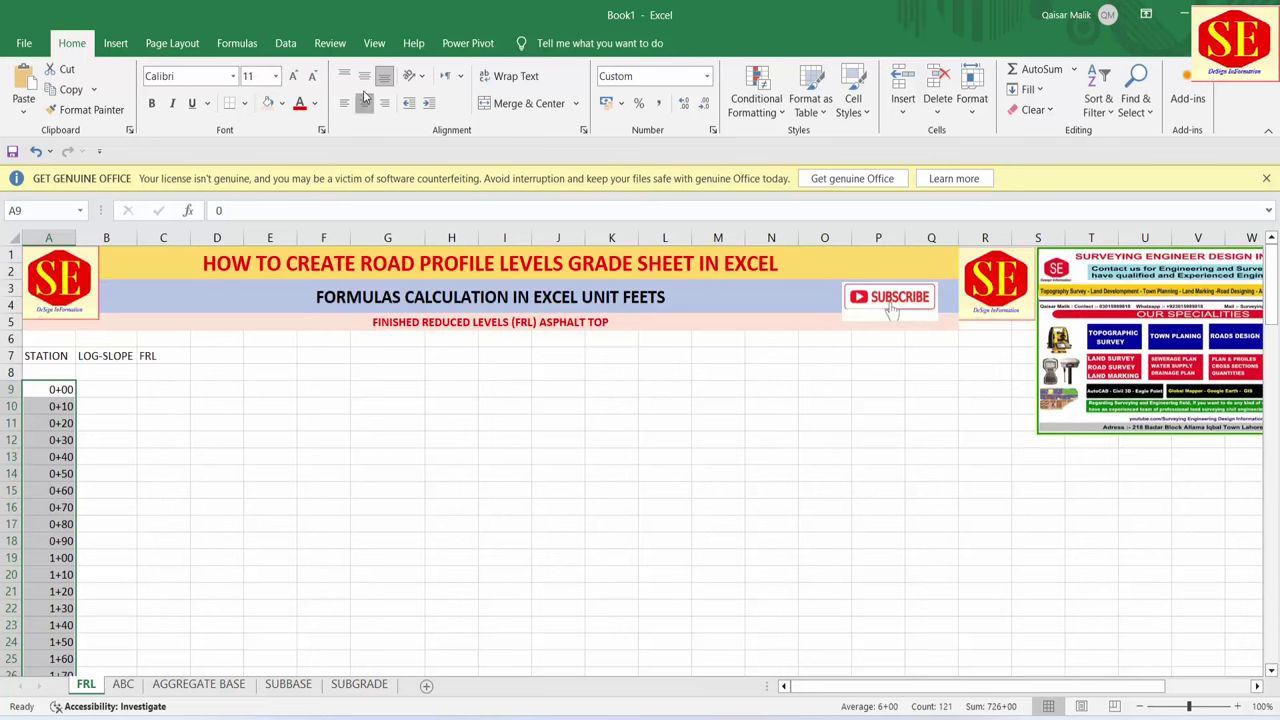
click(364, 76)
click(120, 456)
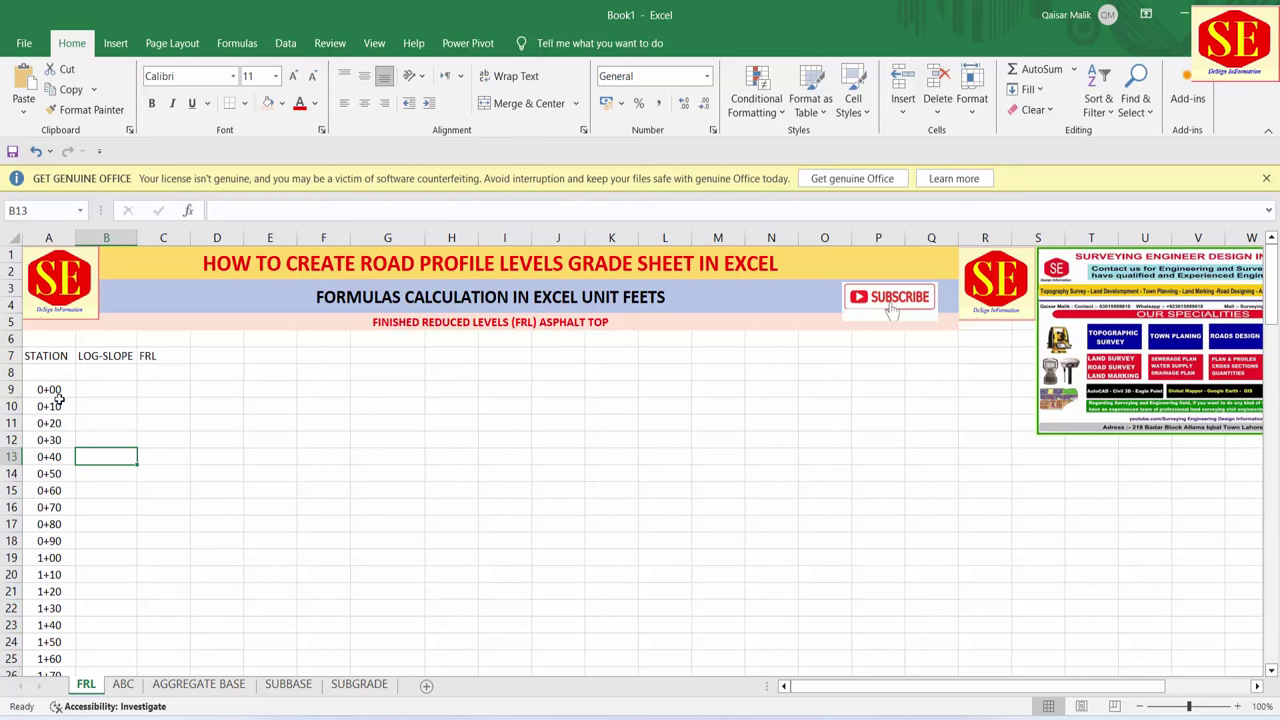
click(116, 356)
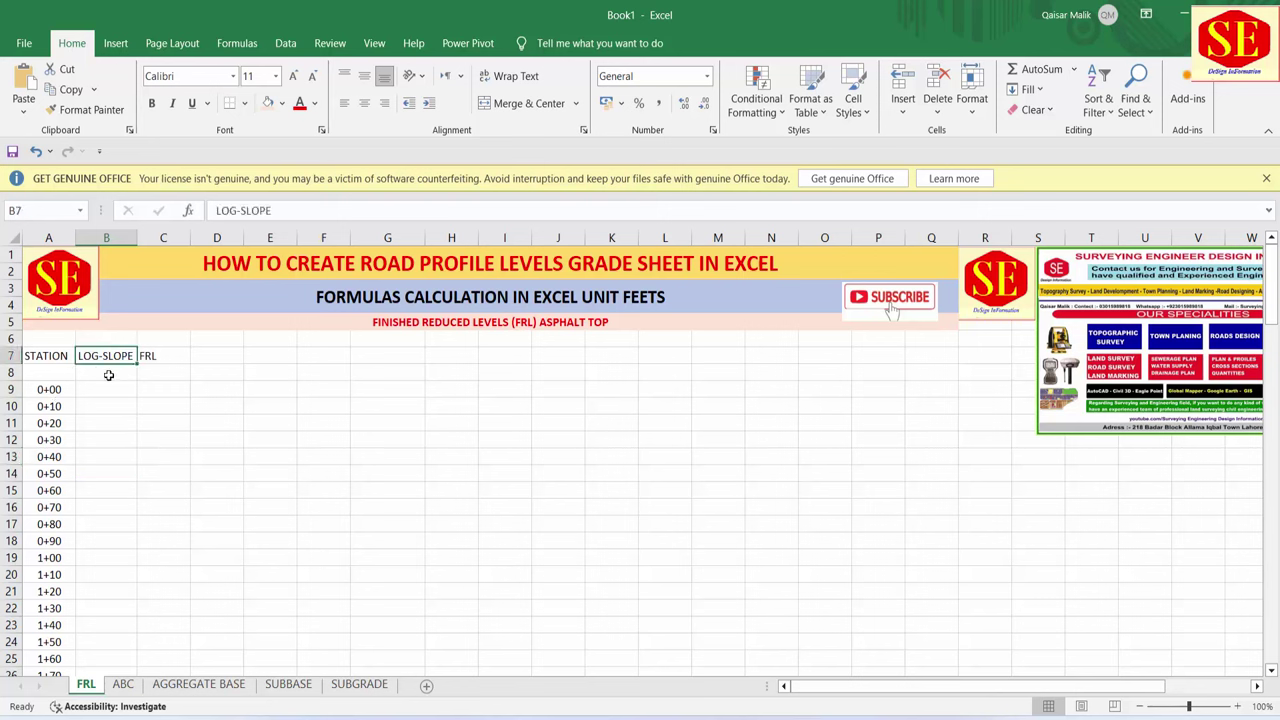
click(108, 375)
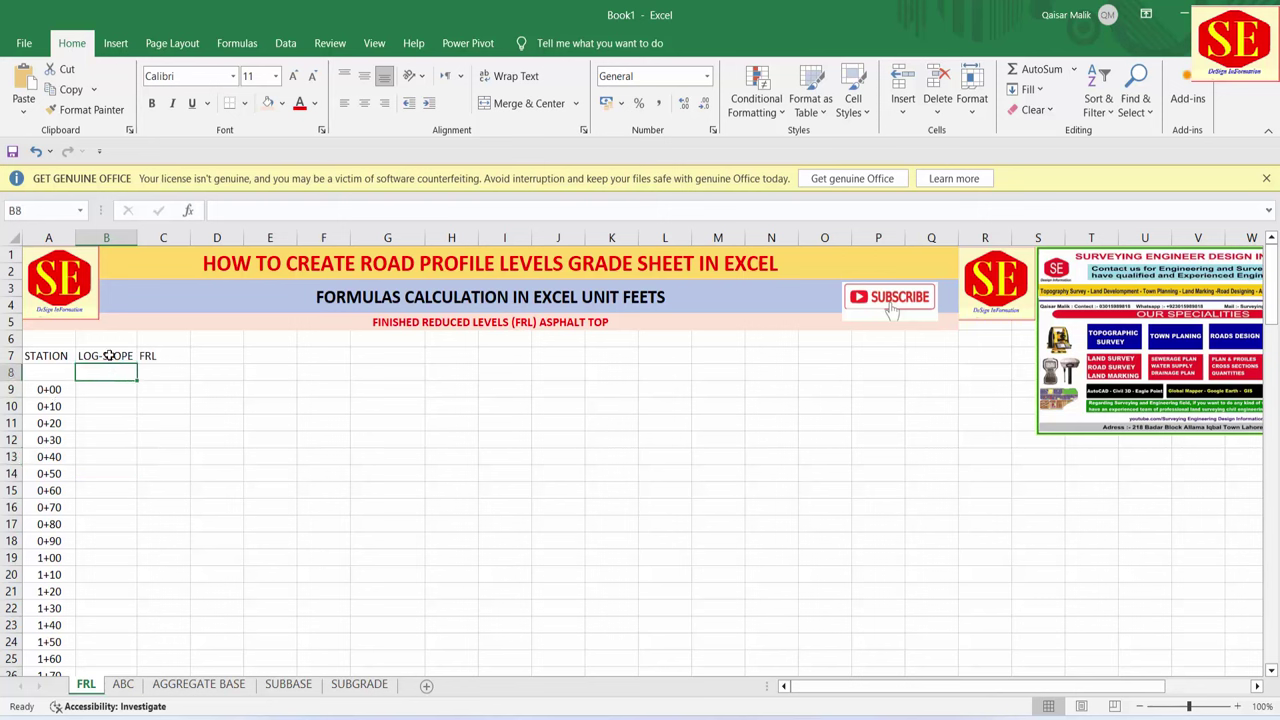
click(106, 389)
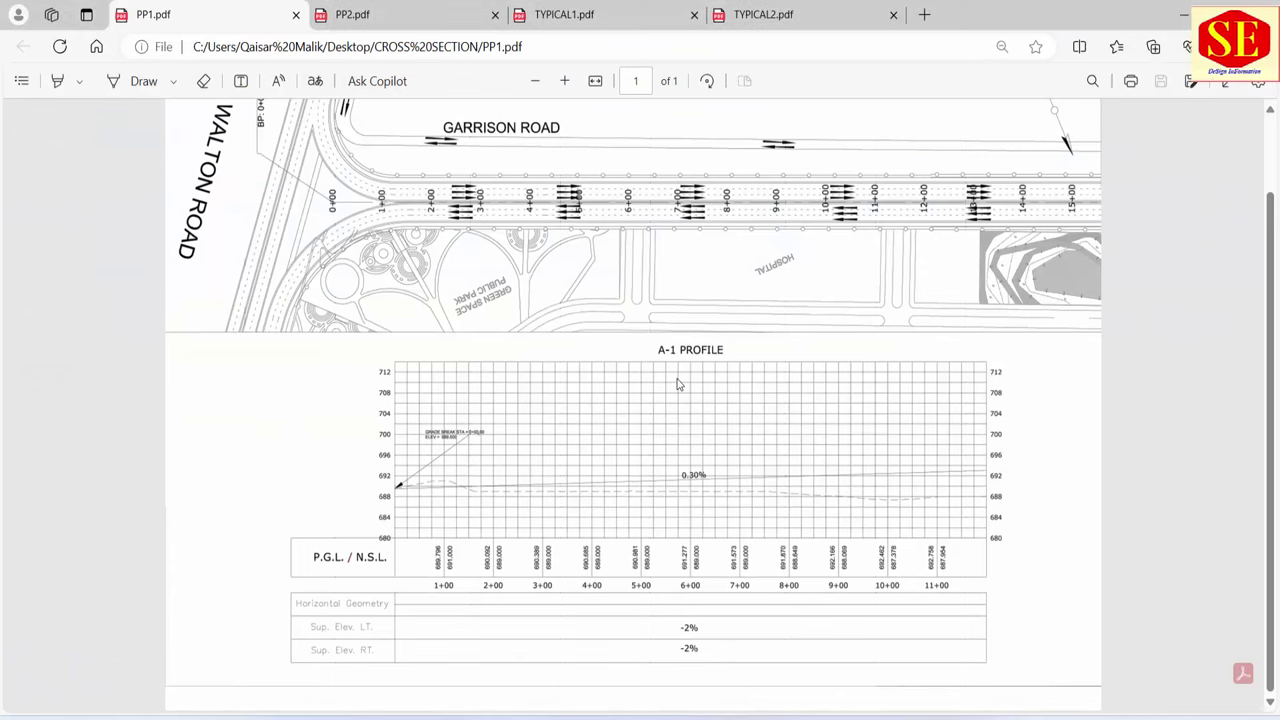
ctrl+scroll(701, 493, up, 3)
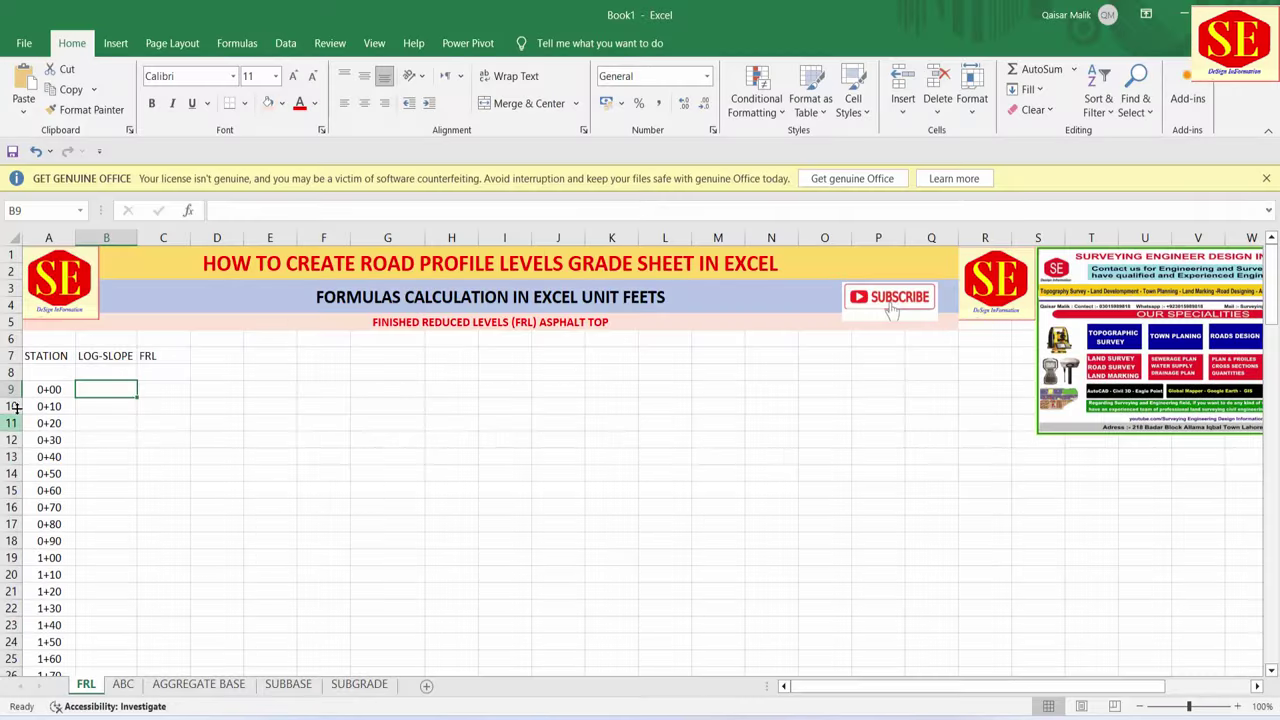
- Enter 0.3 in B9, undo a trial fill-down, and select B9:B129
text(.3)
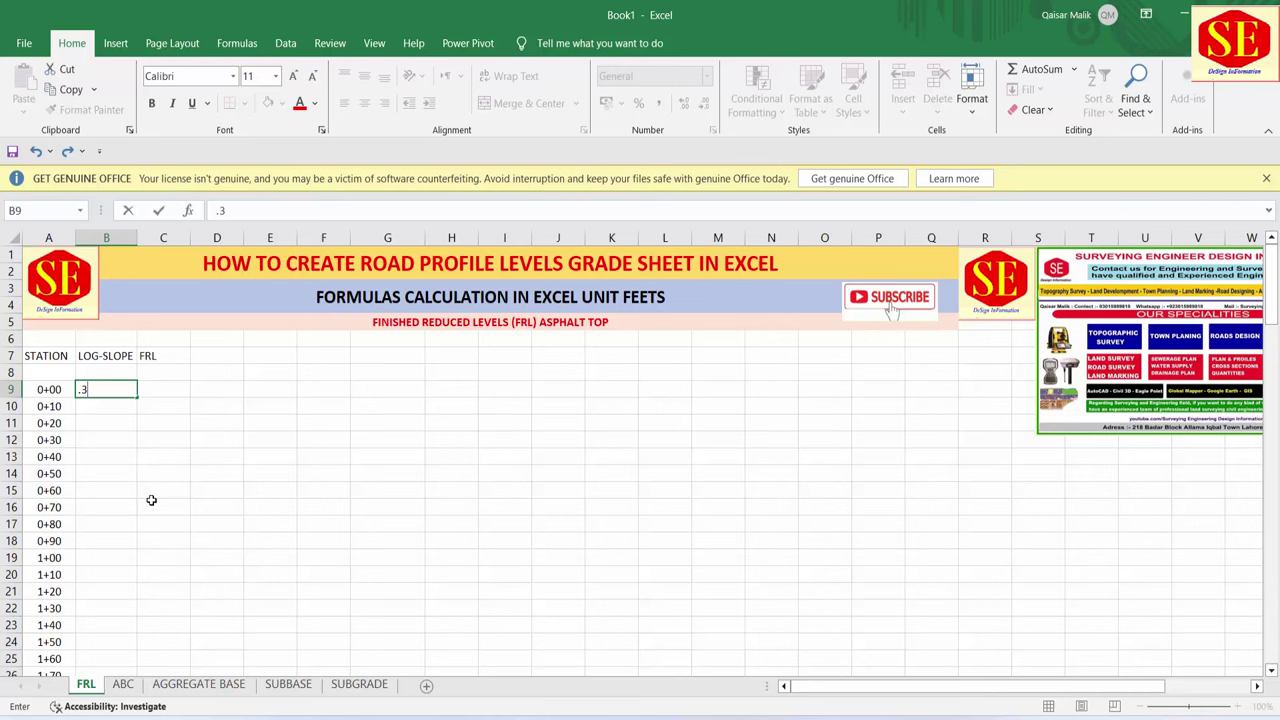
key(Return)
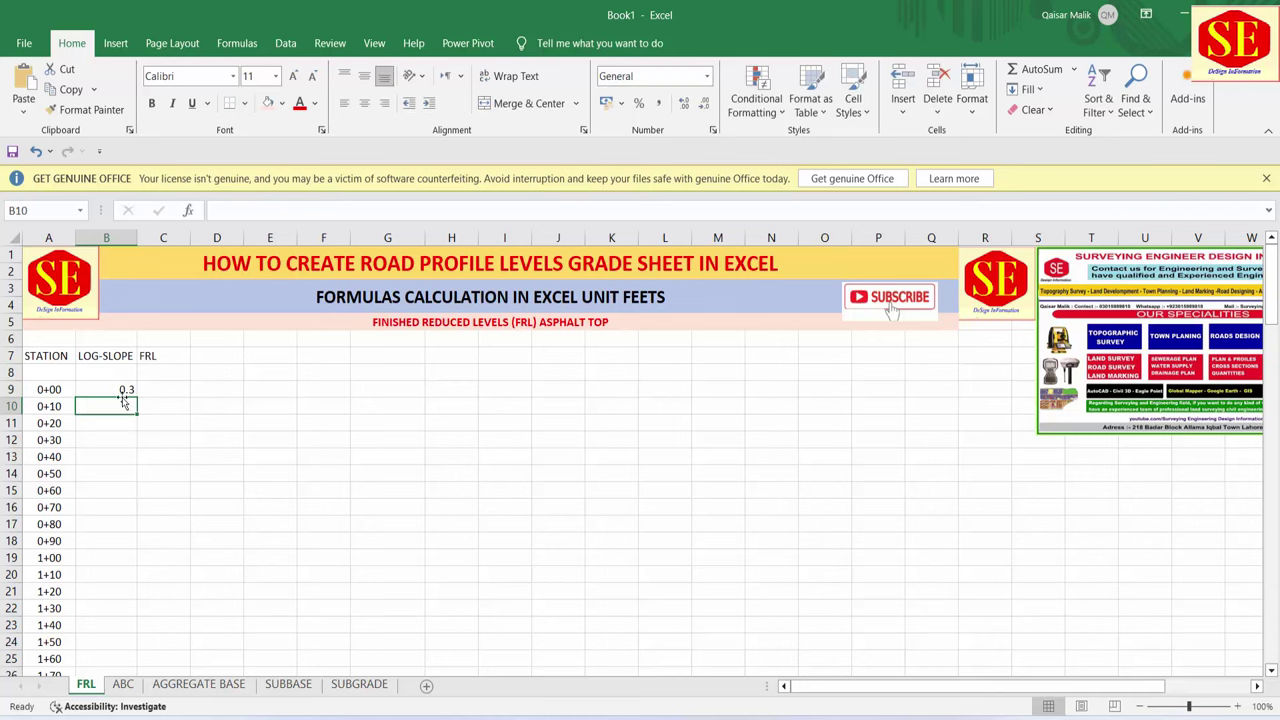
click(130, 390)
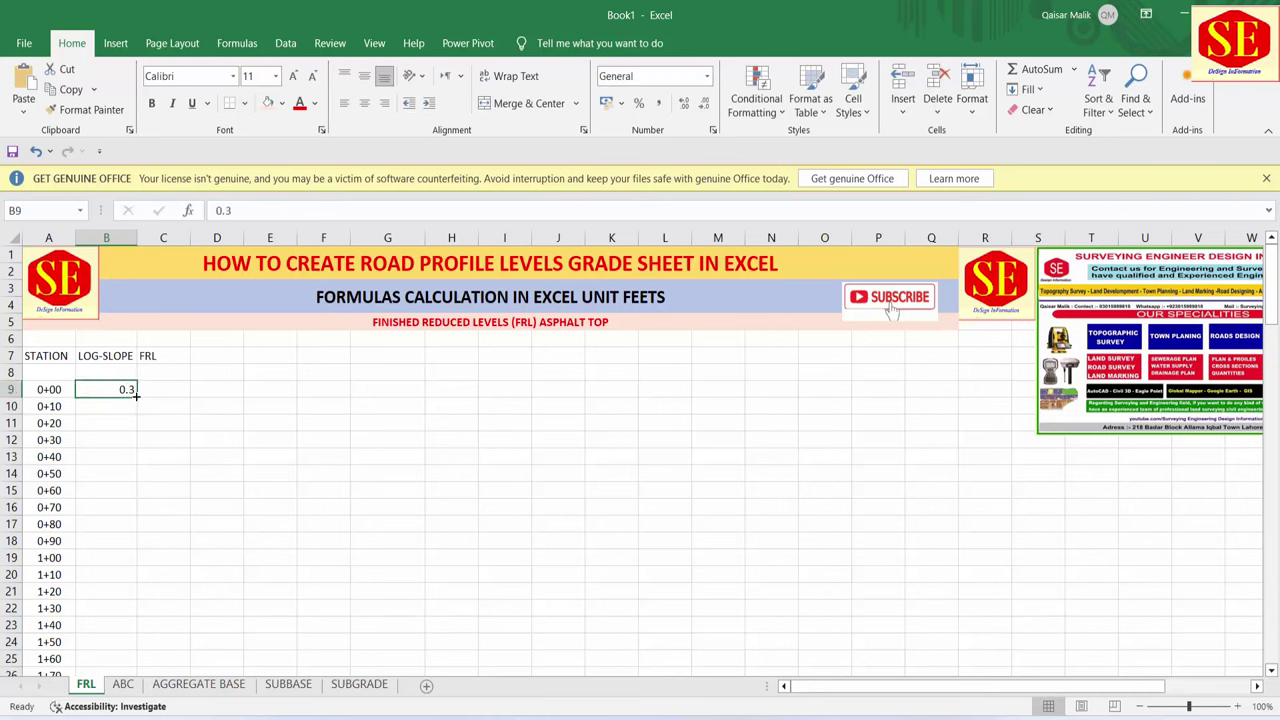
drag(138, 394, 119, 640)
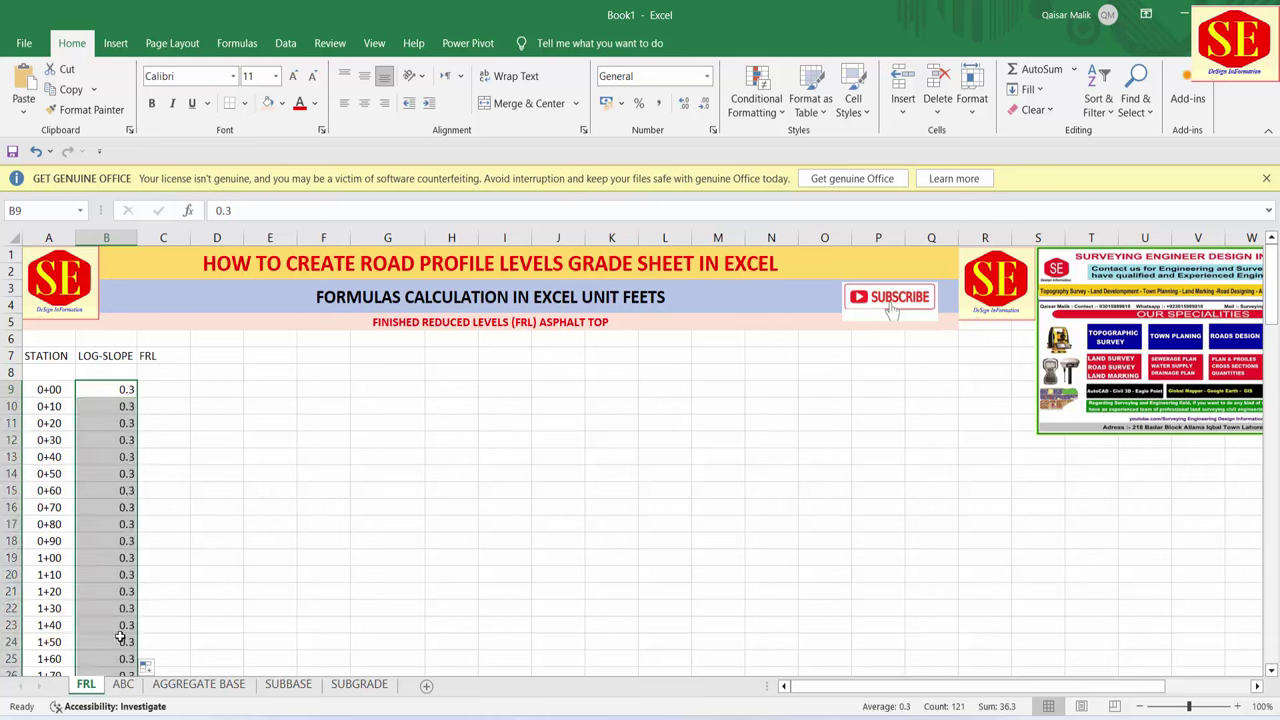
key(ctrl+z)
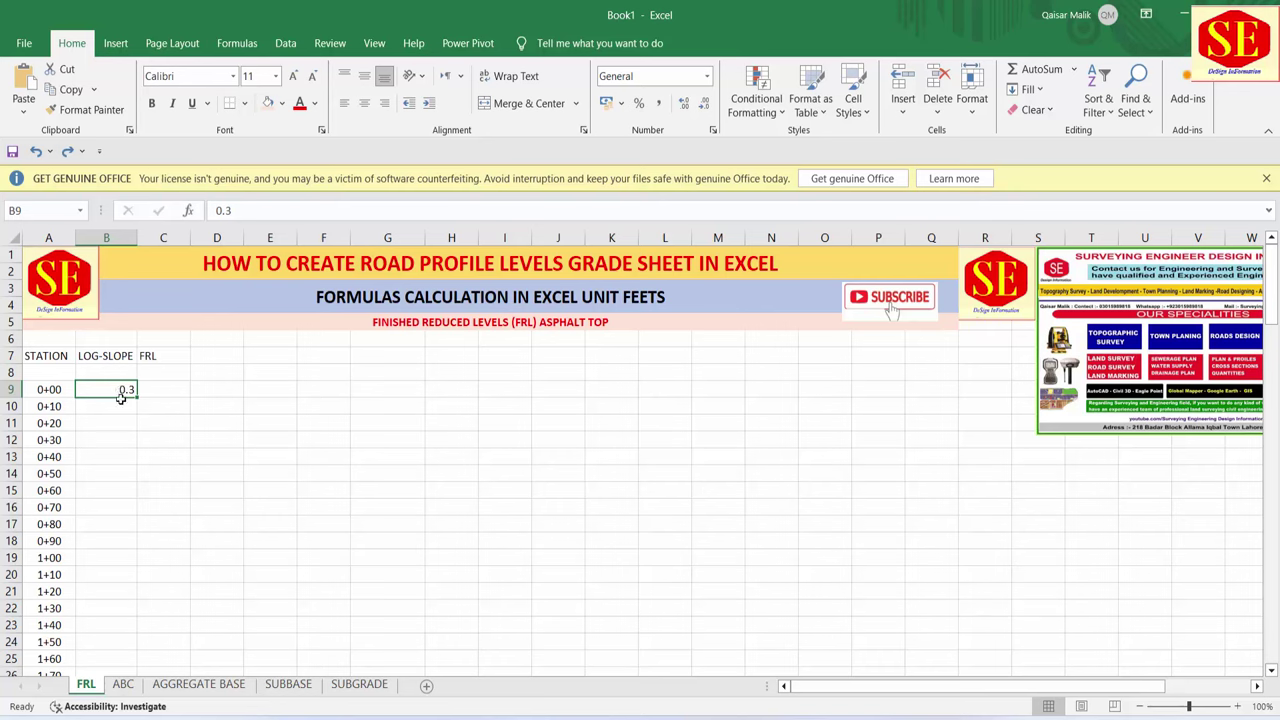
drag(120, 388, 120, 660)
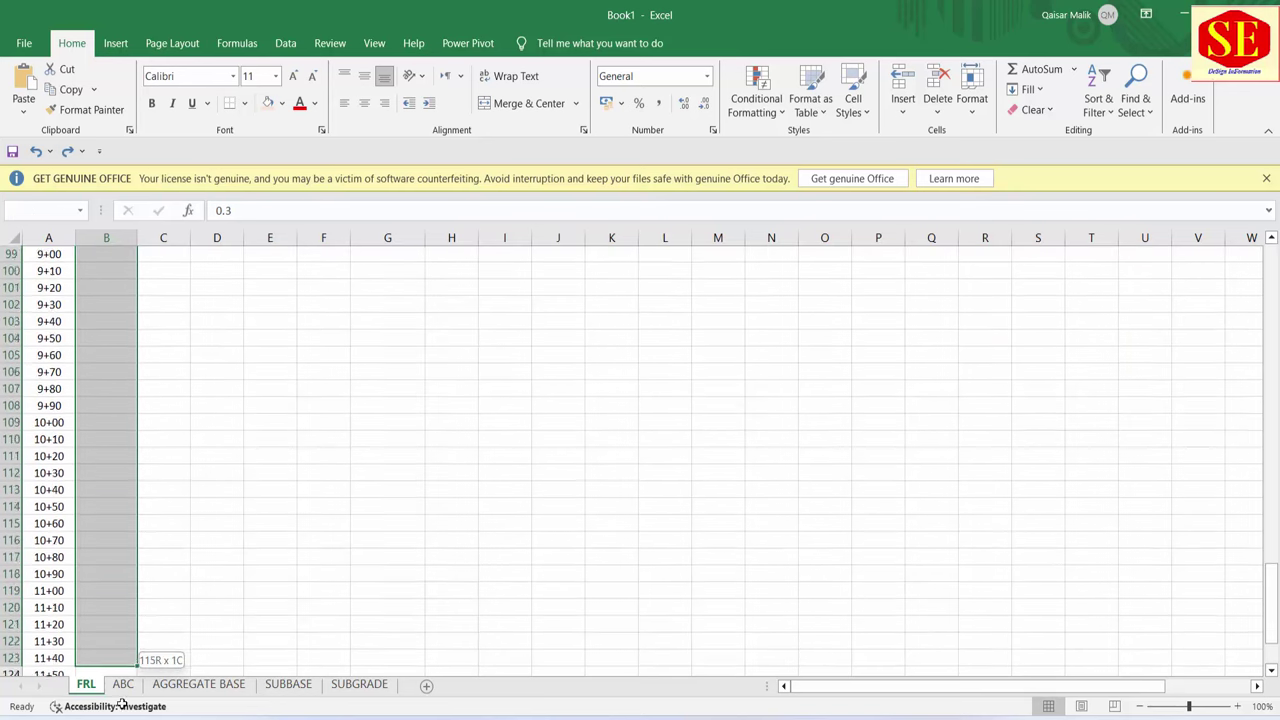
drag(120, 660, 115, 610)
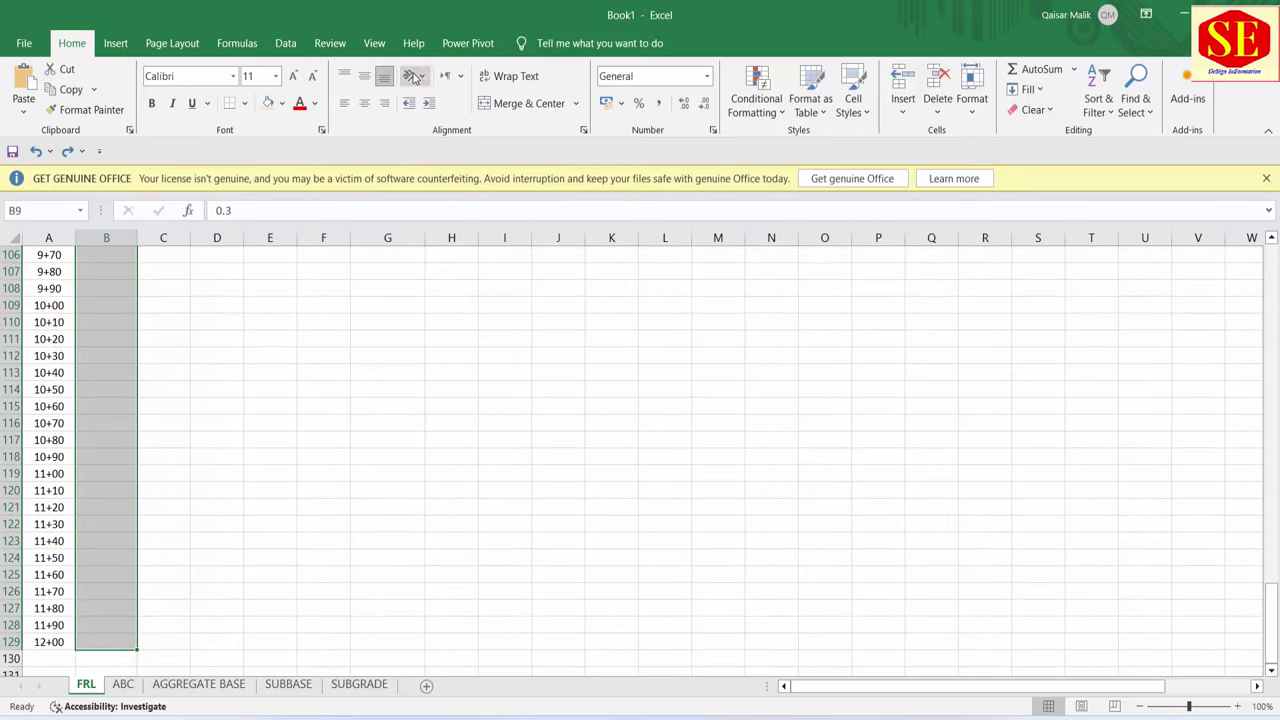
- Merge B9:B129, middle-align it, and rotate the slope text to -90 degrees
click(482, 106)
scroll(238, 386, down, 6)
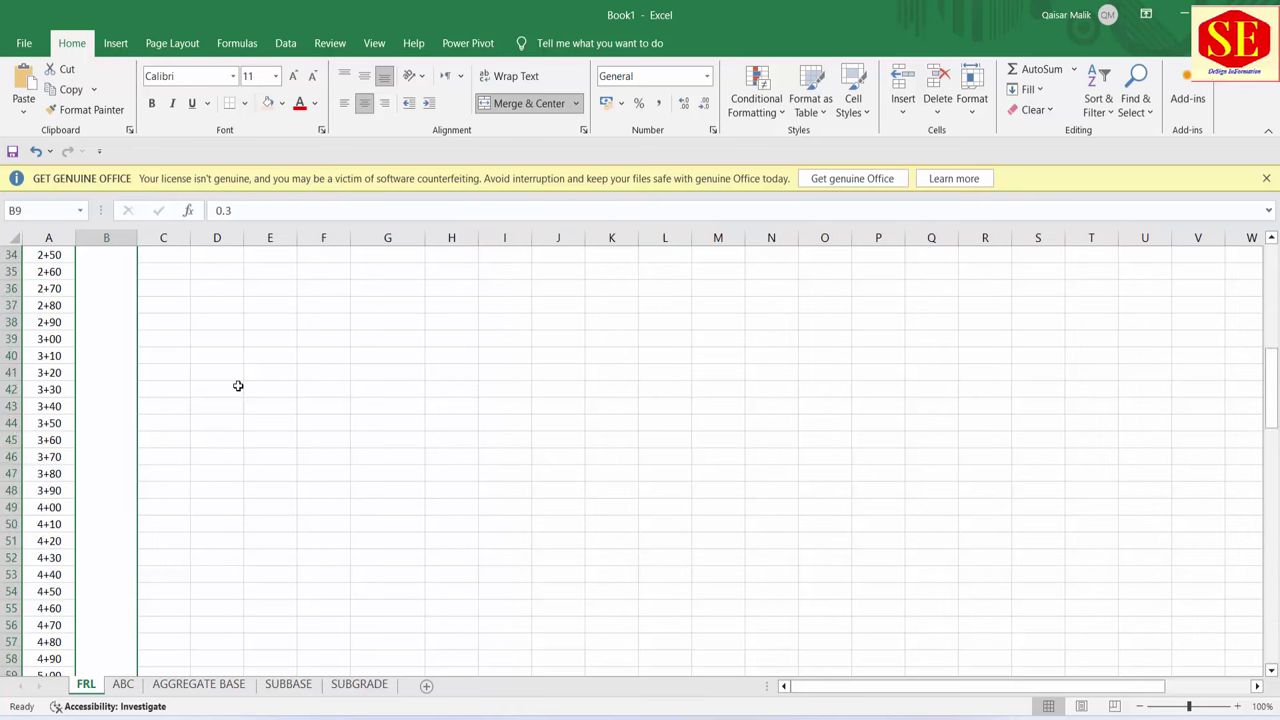
scroll(238, 386, down, 4)
scroll(238, 386, down, 9)
scroll(238, 386, down, 5)
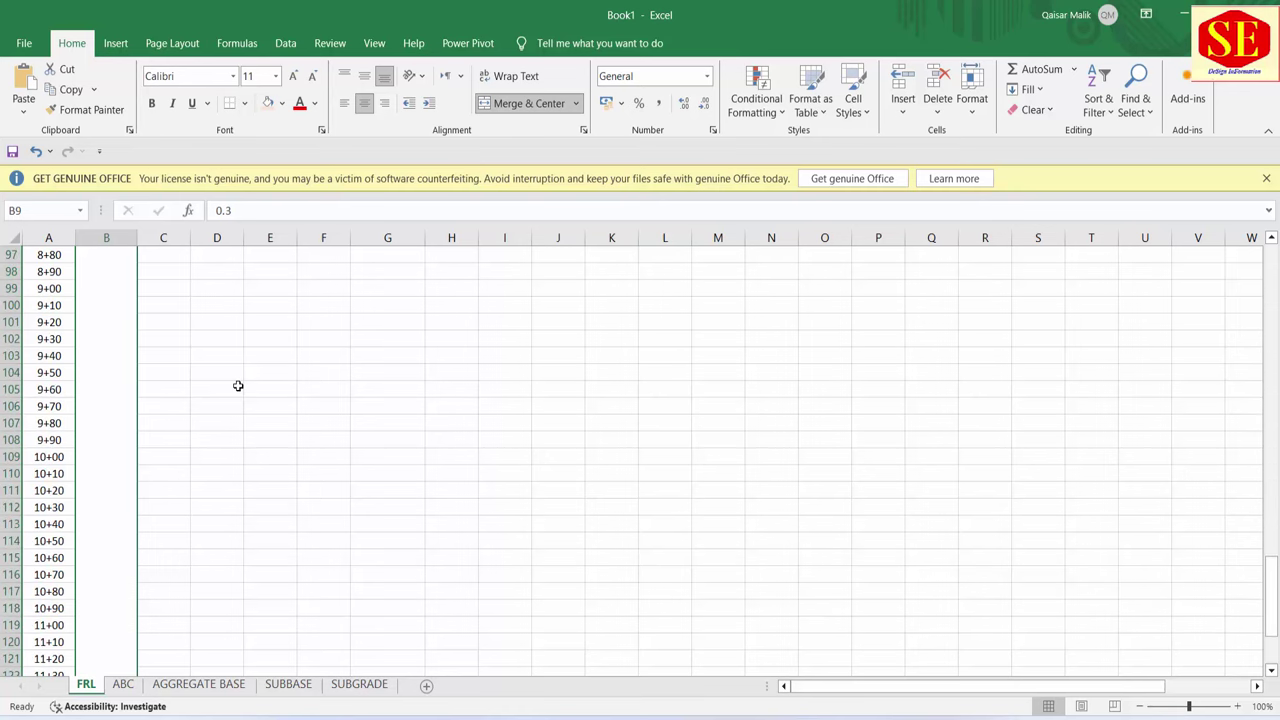
scroll(238, 386, down, 8)
click(364, 76)
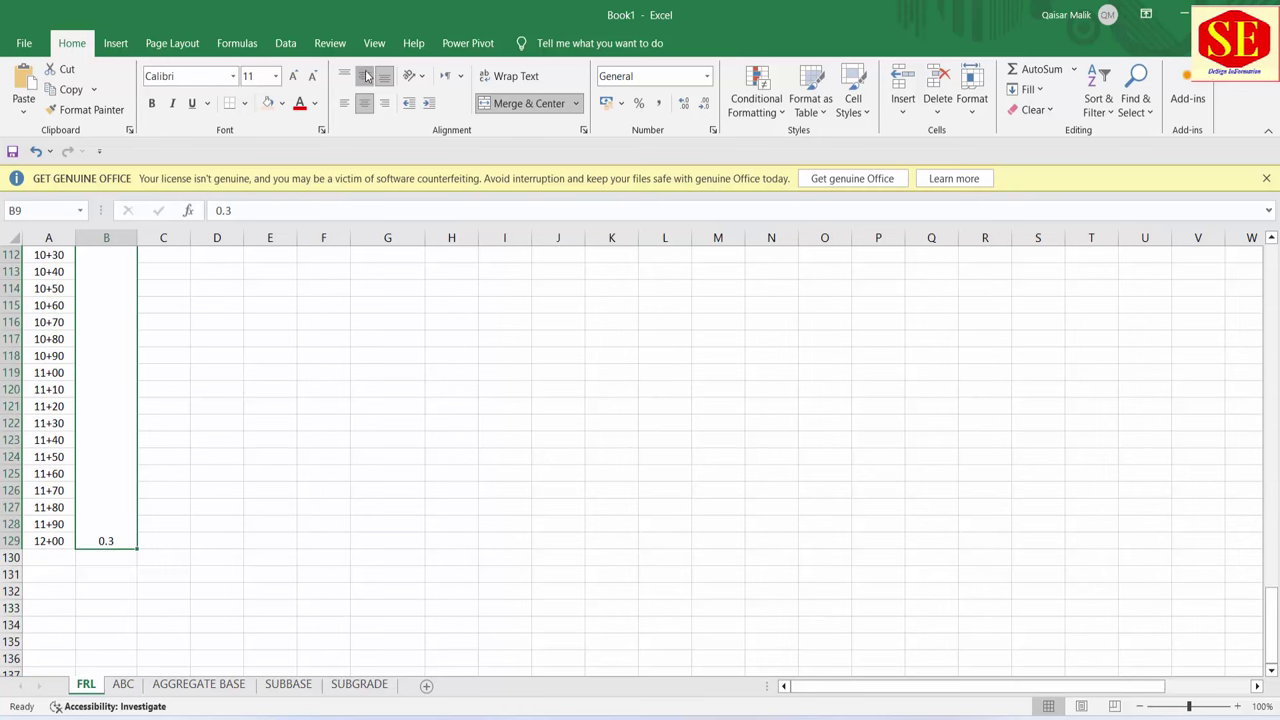
scroll(112, 444, up, 20)
right_click(112, 444)
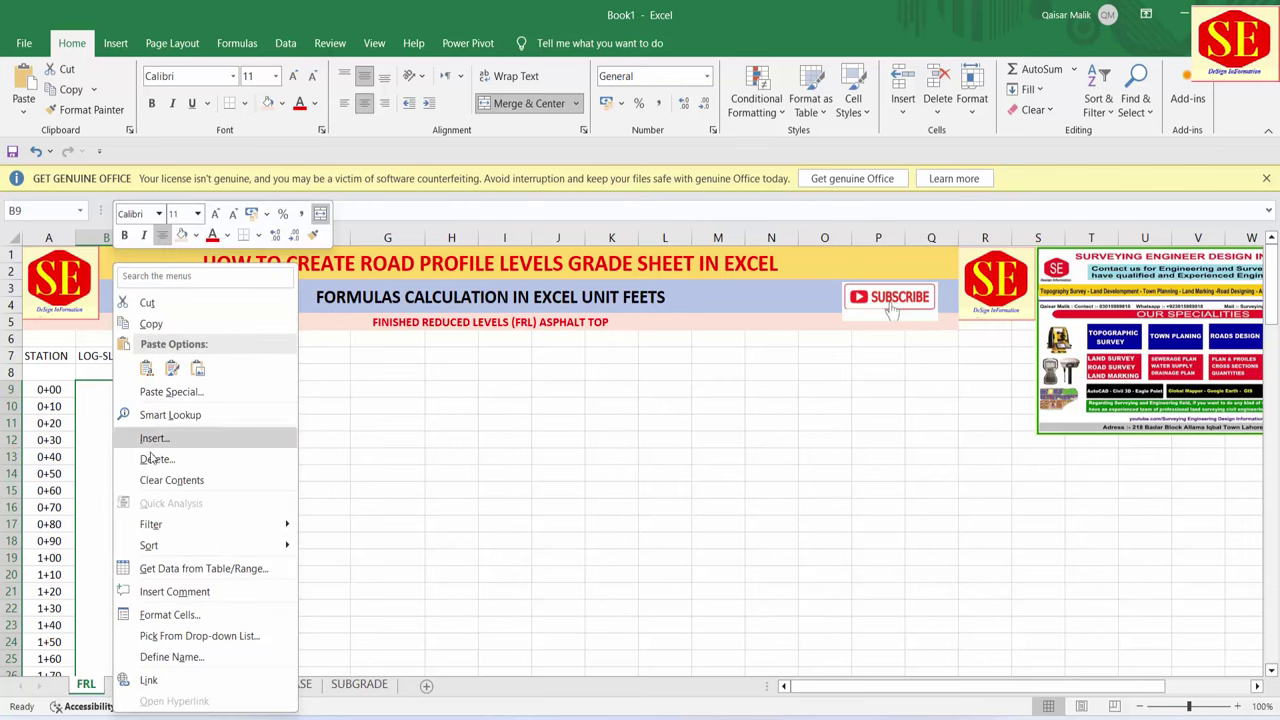
click(180, 614)
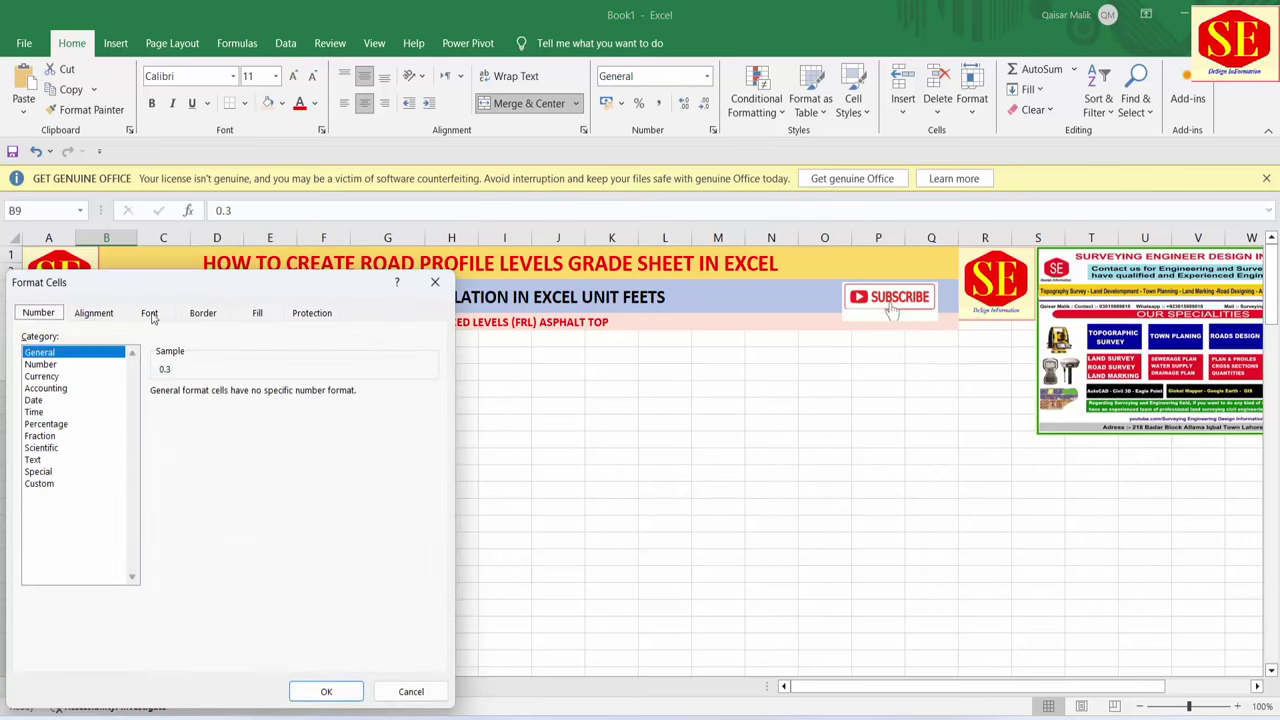
click(100, 316)
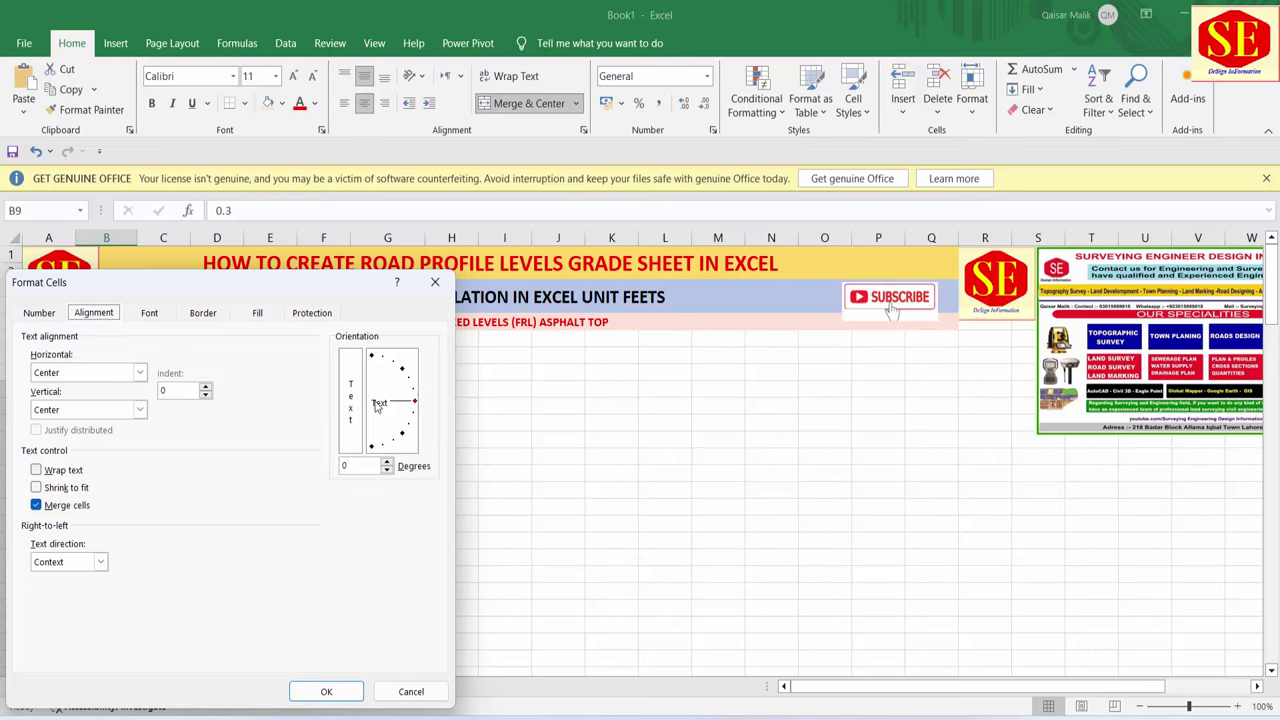
drag(414, 404, 371, 446)
click(328, 690)
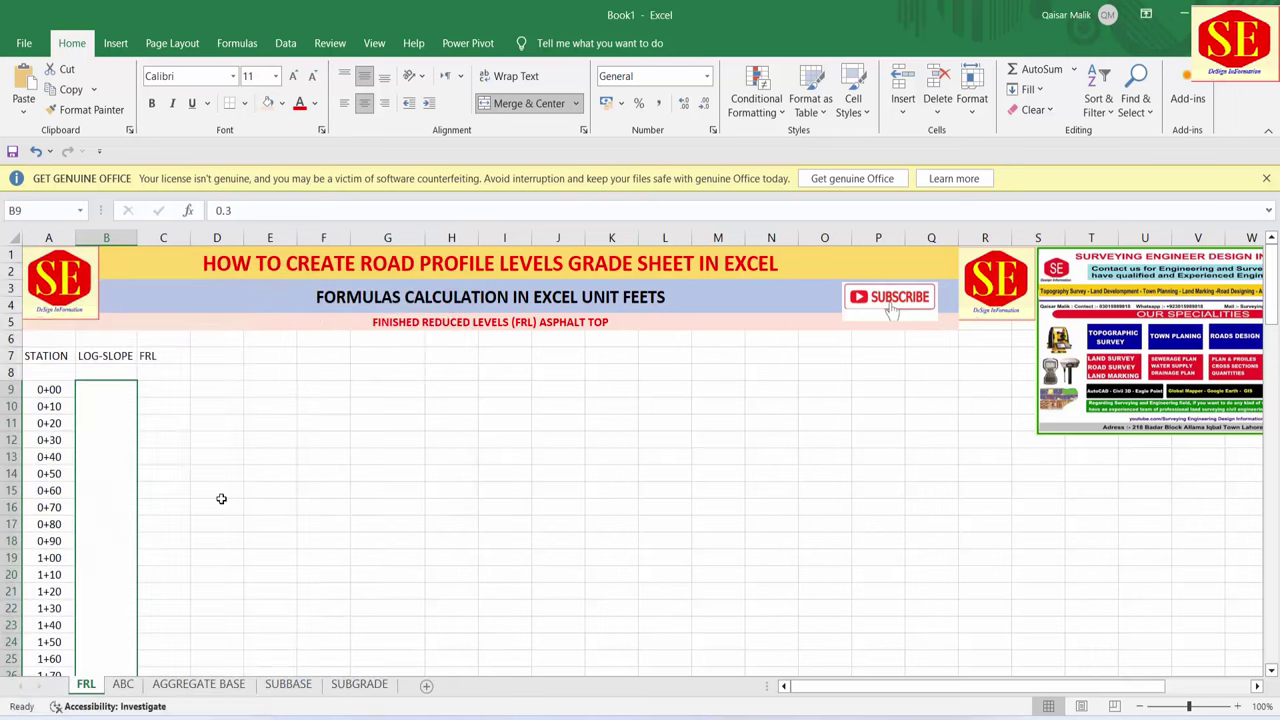
- Enlarge the slope text to size 14, make it 0.30%, and align it to the top
click(294, 77)
click(294, 77)
scroll(307, 549, down, 10)
scroll(307, 549, down, 6)
scroll(307, 549, down, 2)
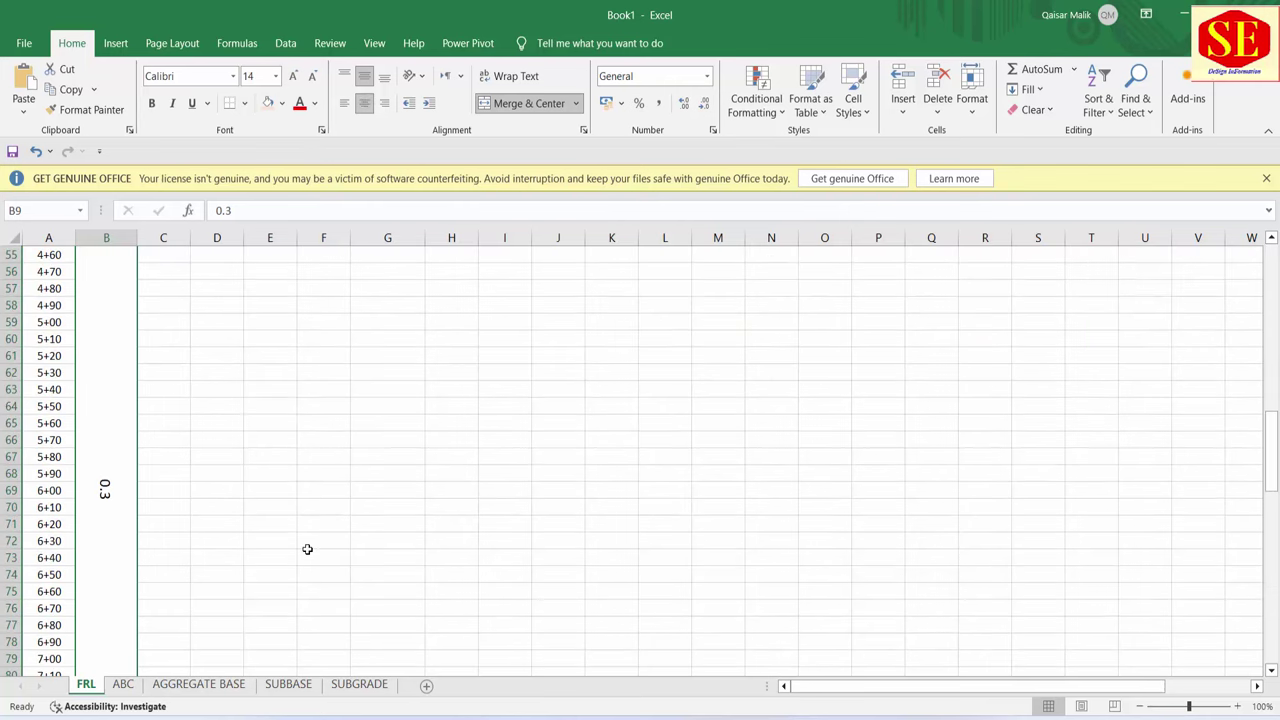
scroll(307, 549, down, 1)
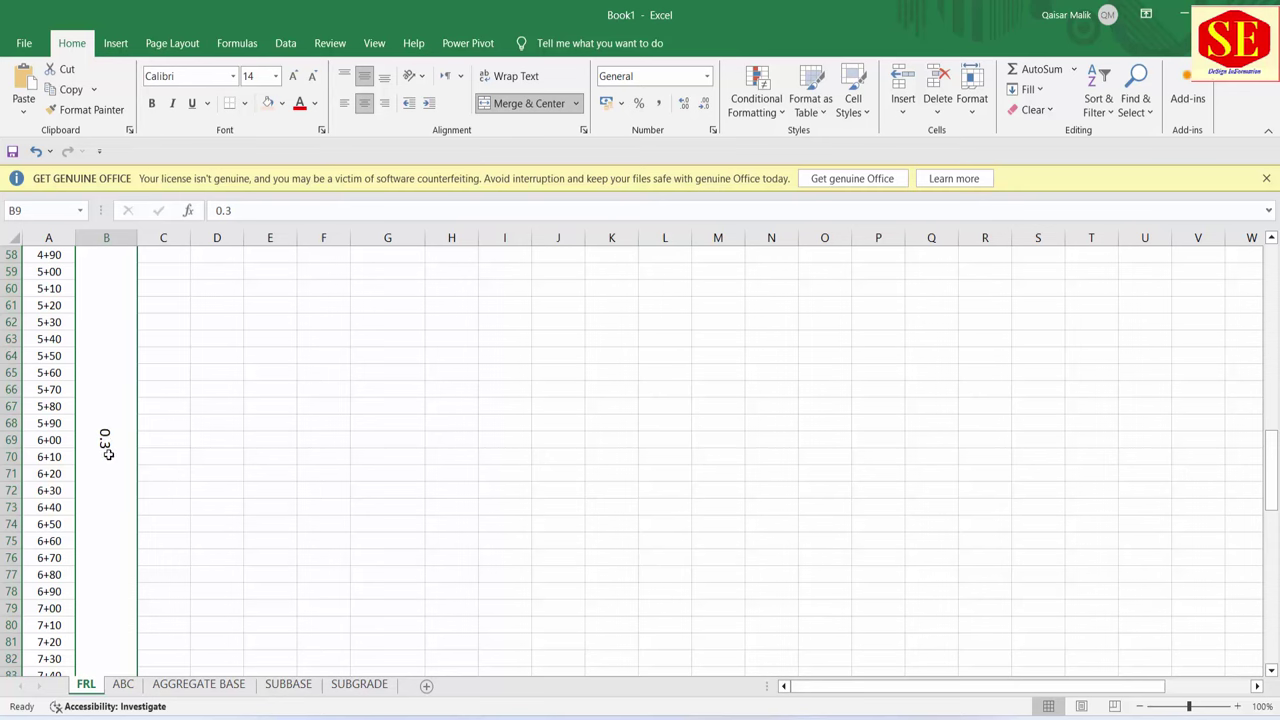
click(250, 214)
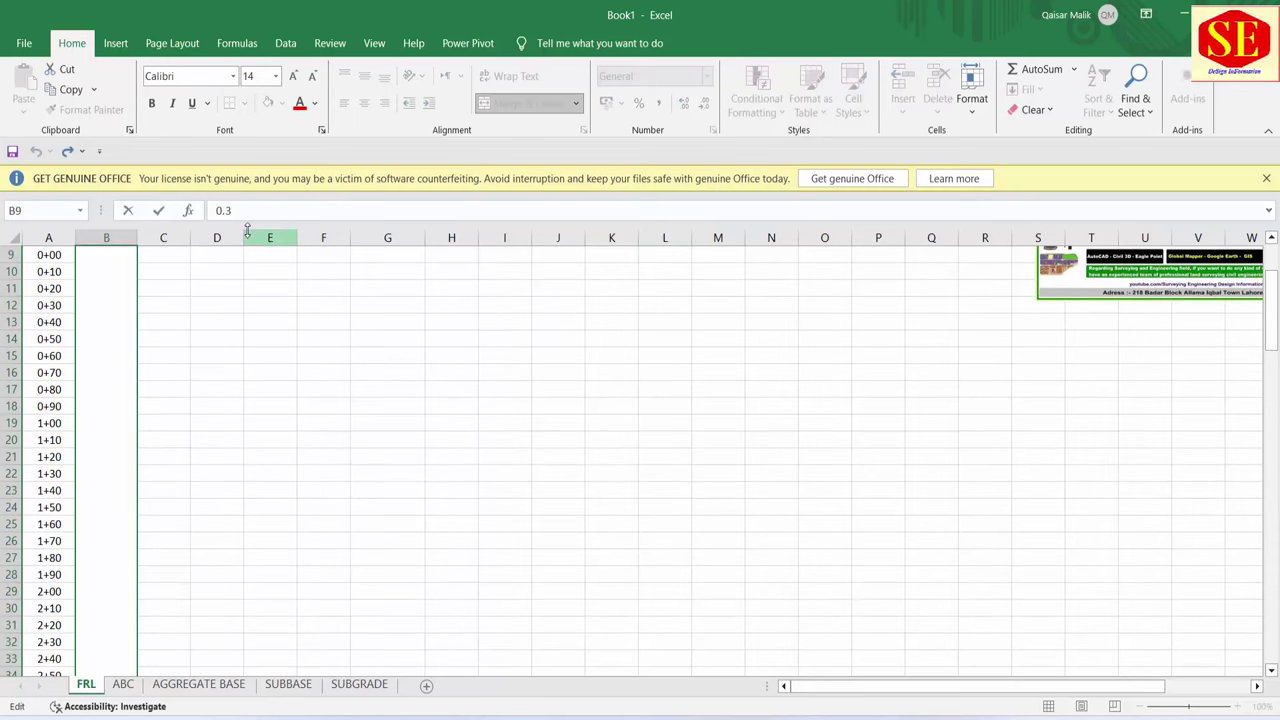
text(%)
click(323, 374)
scroll(386, 391, down, 3)
scroll(387, 392, down, 7)
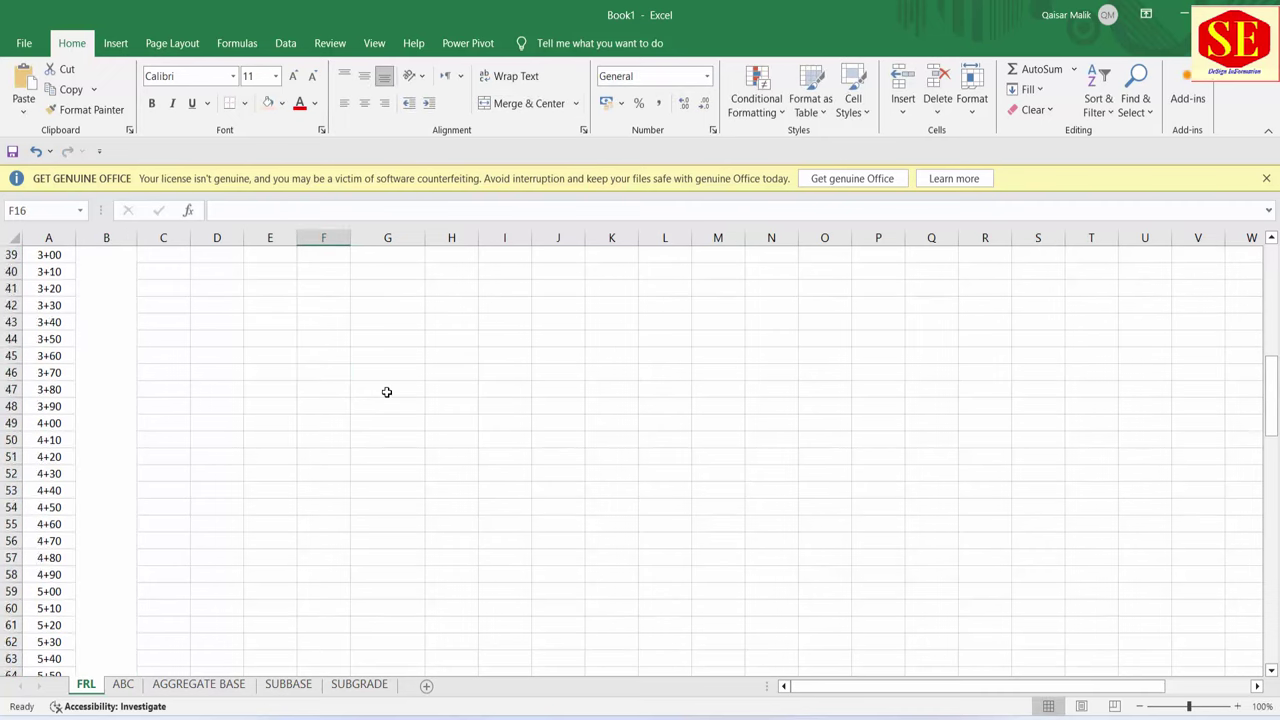
scroll(387, 392, down, 3)
click(110, 584)
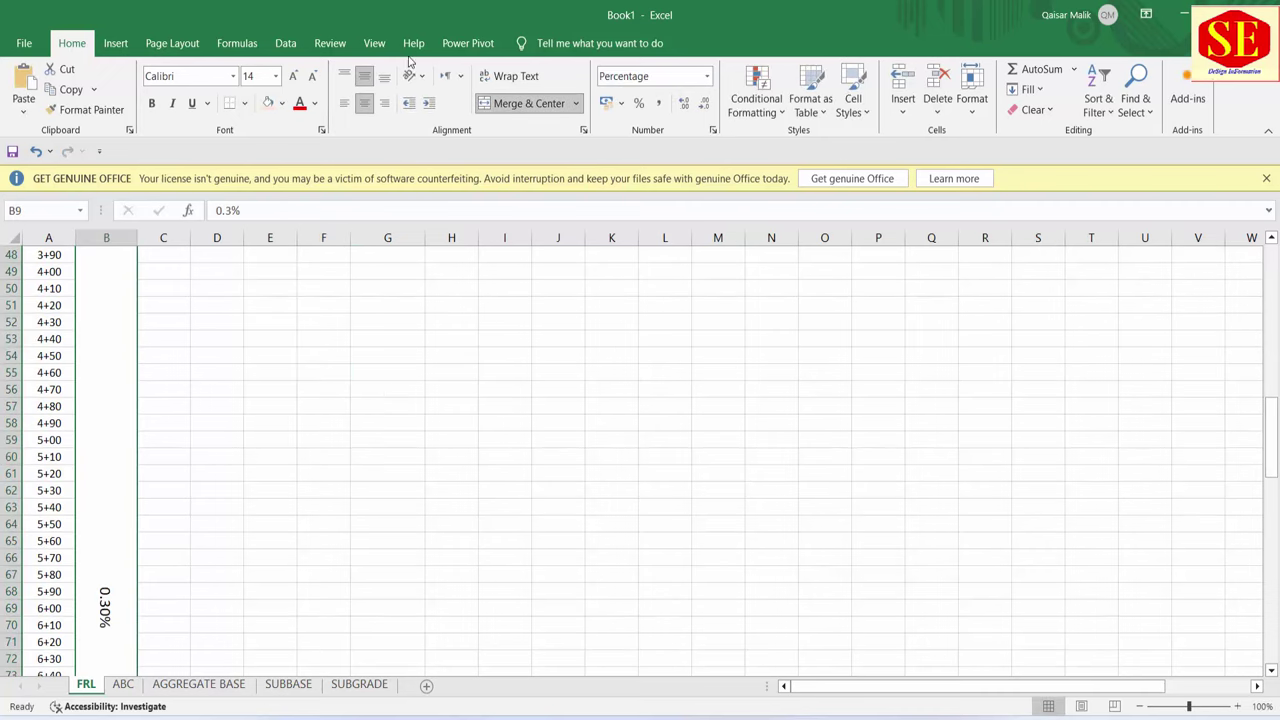
click(344, 76)
scroll(85, 435, up, 15)
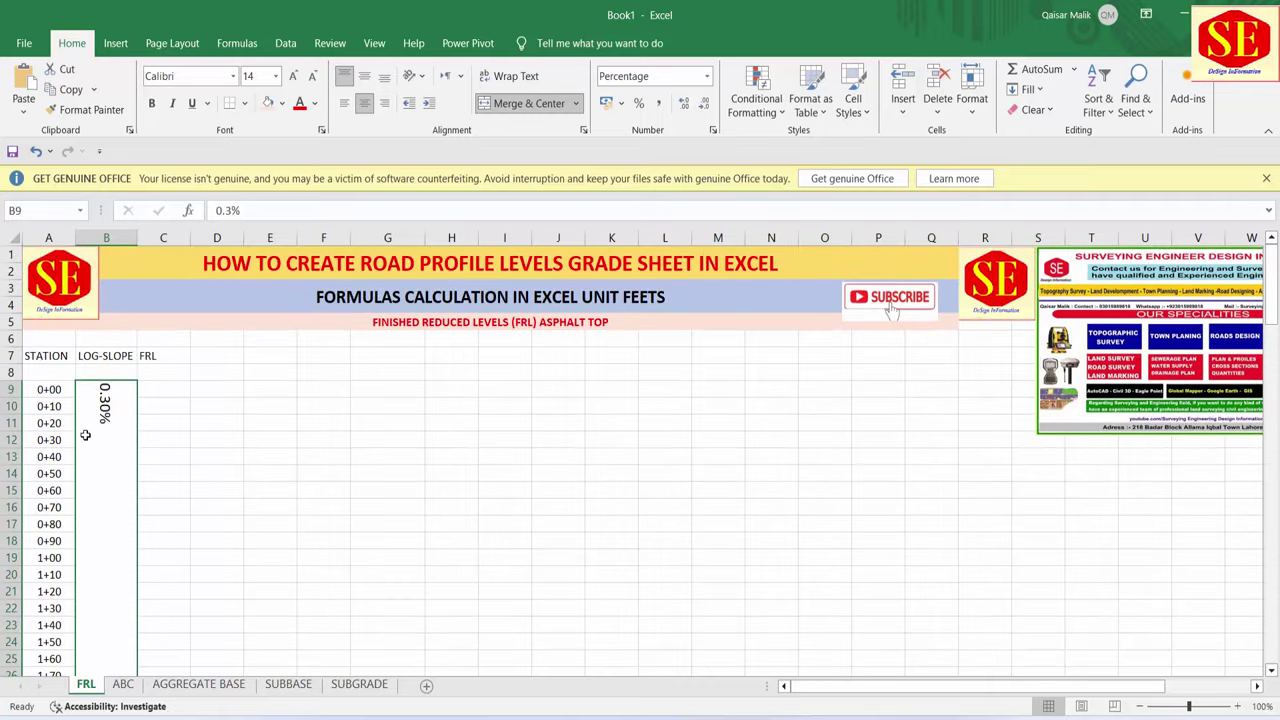
click(207, 479)
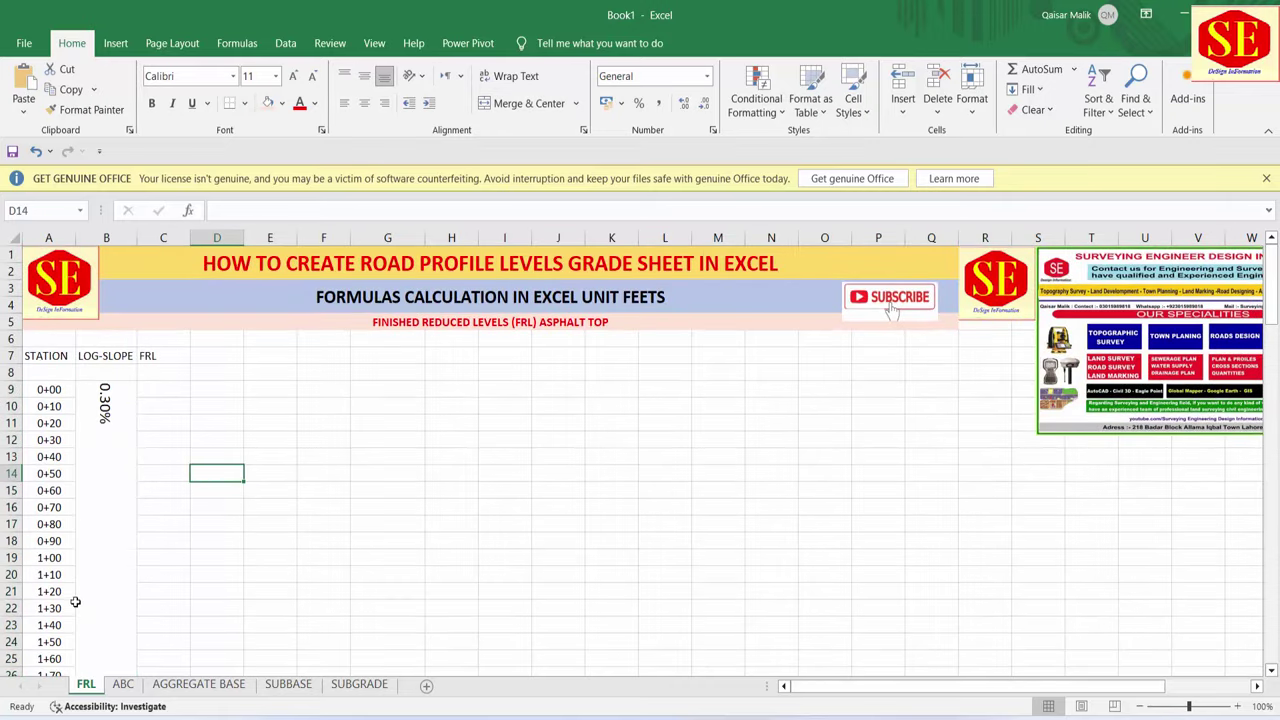
- Return to the top of the sheet, select FRL cell C9, and switch to PP1.pdf
click(52, 390)
scroll(130, 450, down, 5)
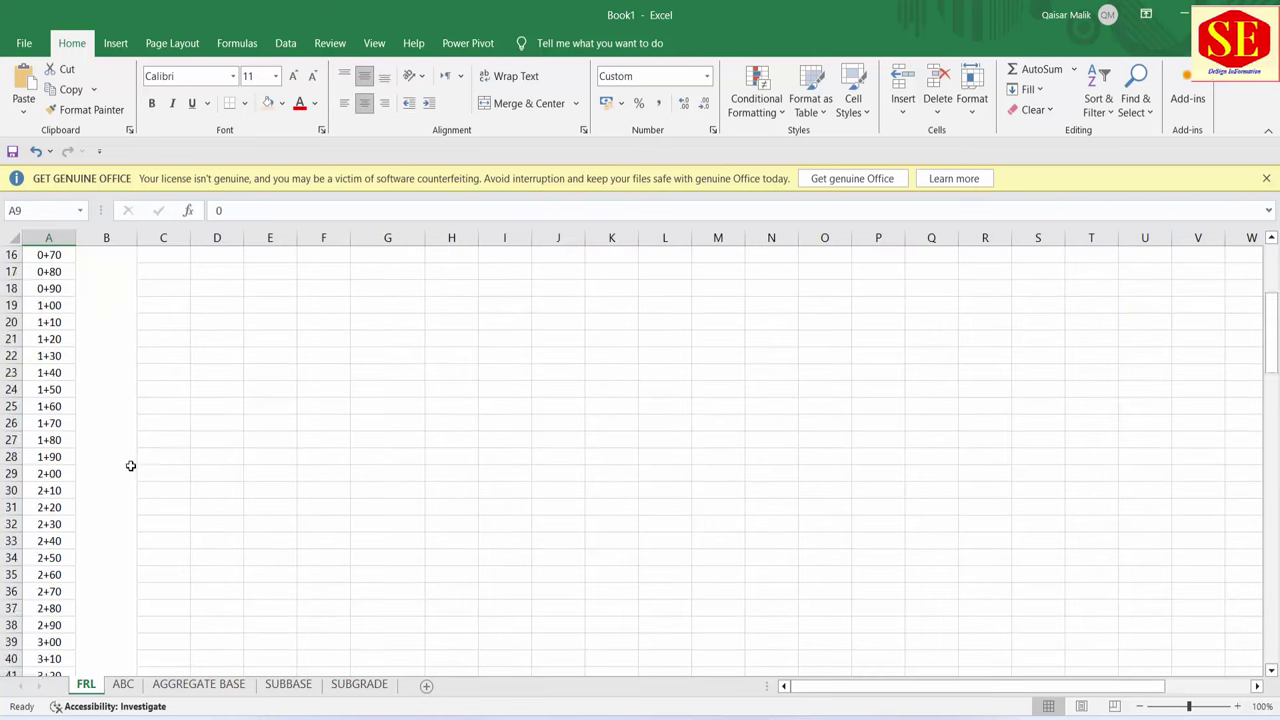
scroll(130, 468, down, 13)
scroll(131, 483, down, 6)
scroll(131, 488, down, 5)
scroll(131, 495, down, 7)
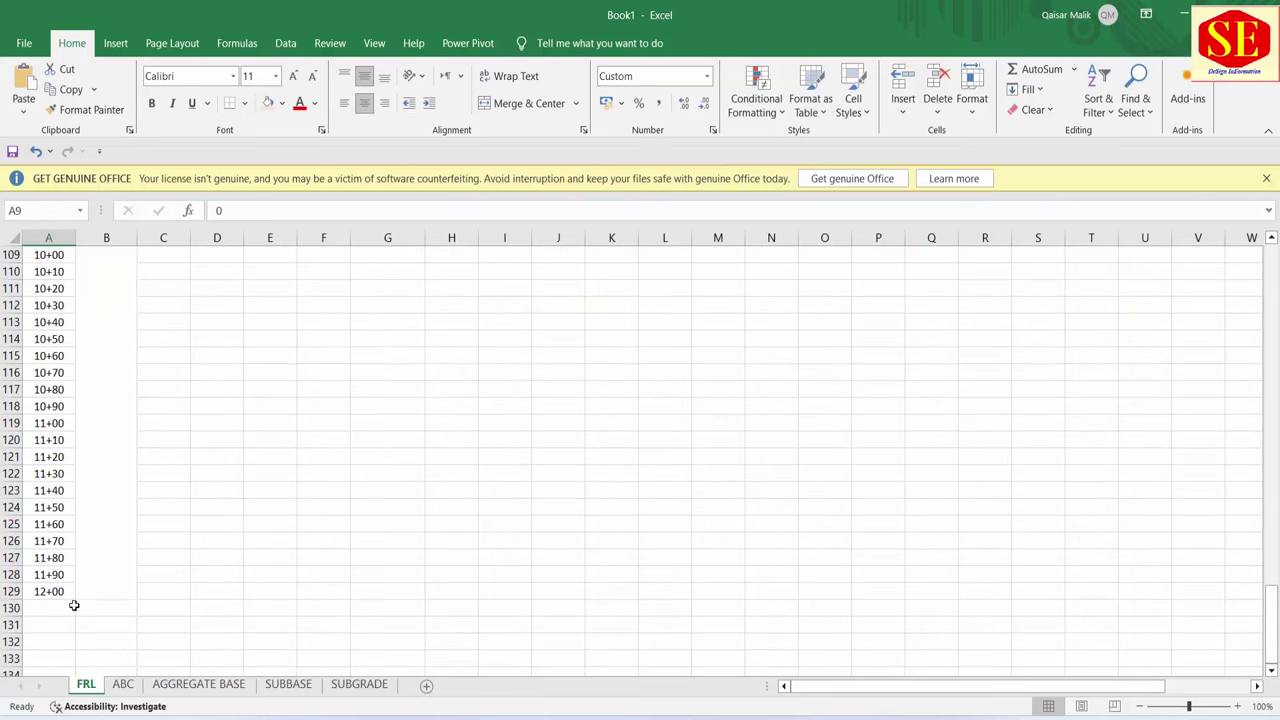
scroll(160, 520, up, 1)
scroll(131, 351, up, 6)
scroll(123, 346, up, 14)
scroll(123, 347, up, 13)
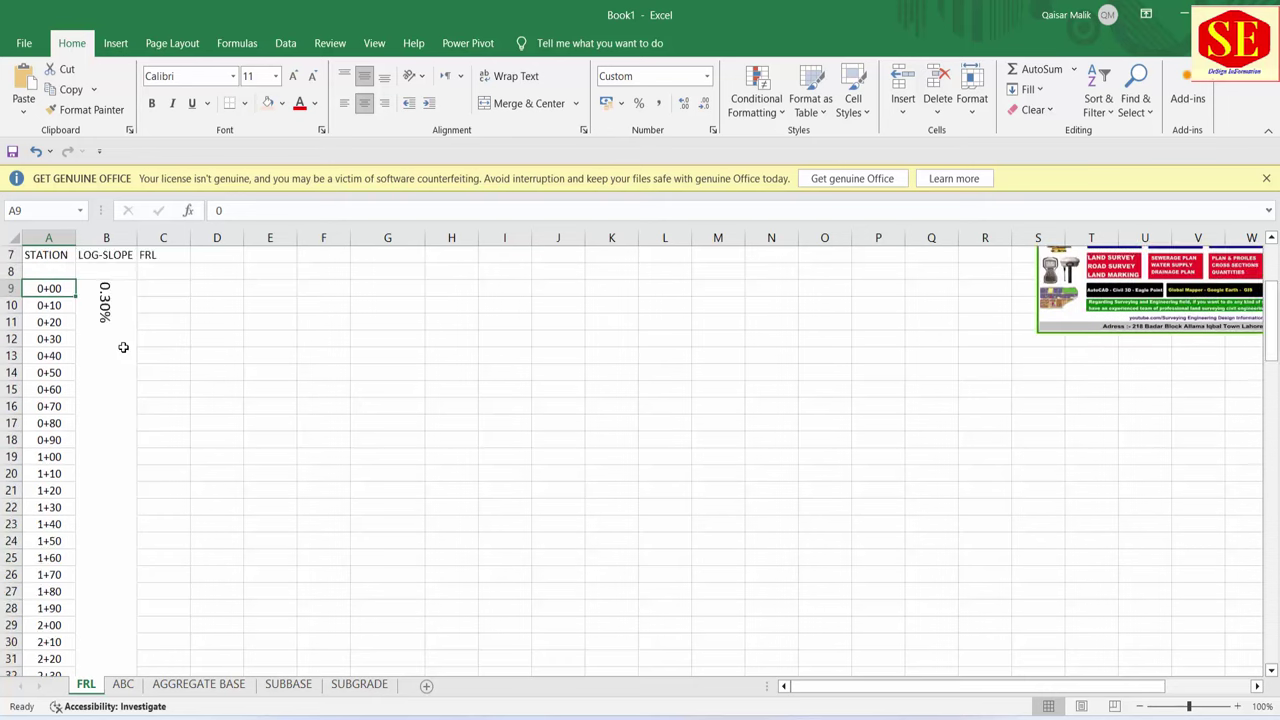
scroll(123, 347, up, 2)
scroll(163, 331, up, 1)
click(155, 327)
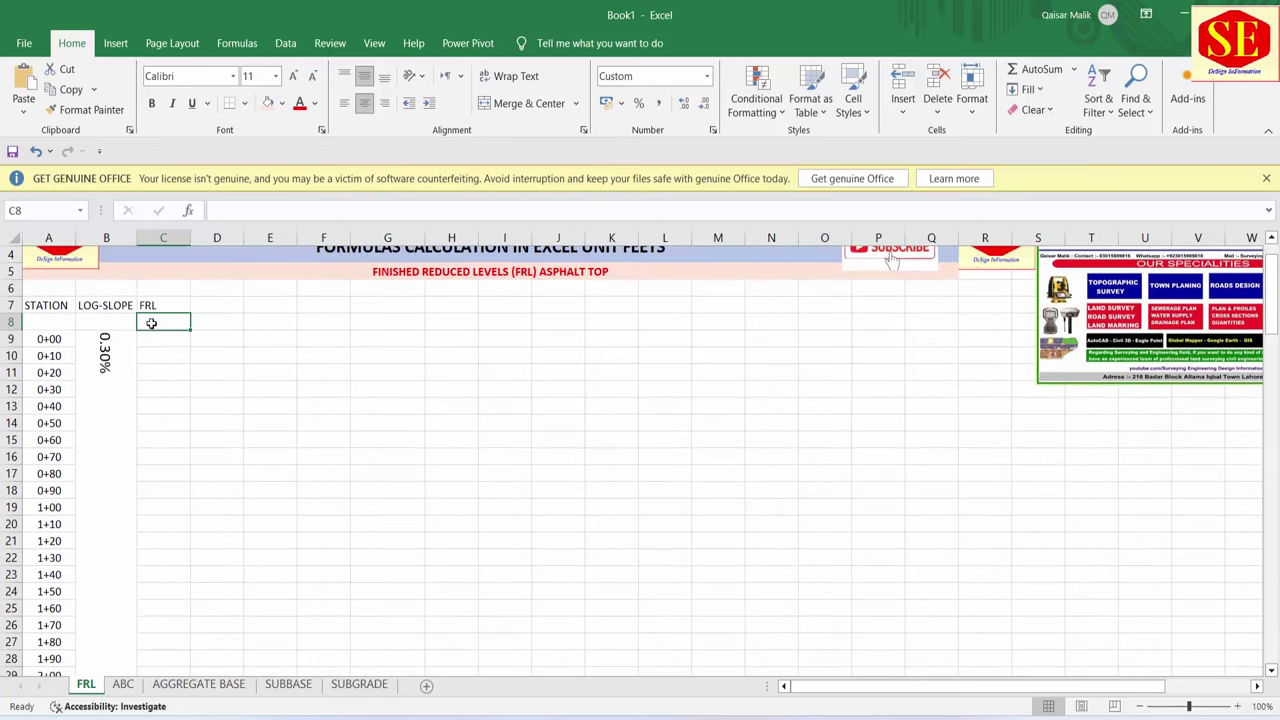
key(Return)
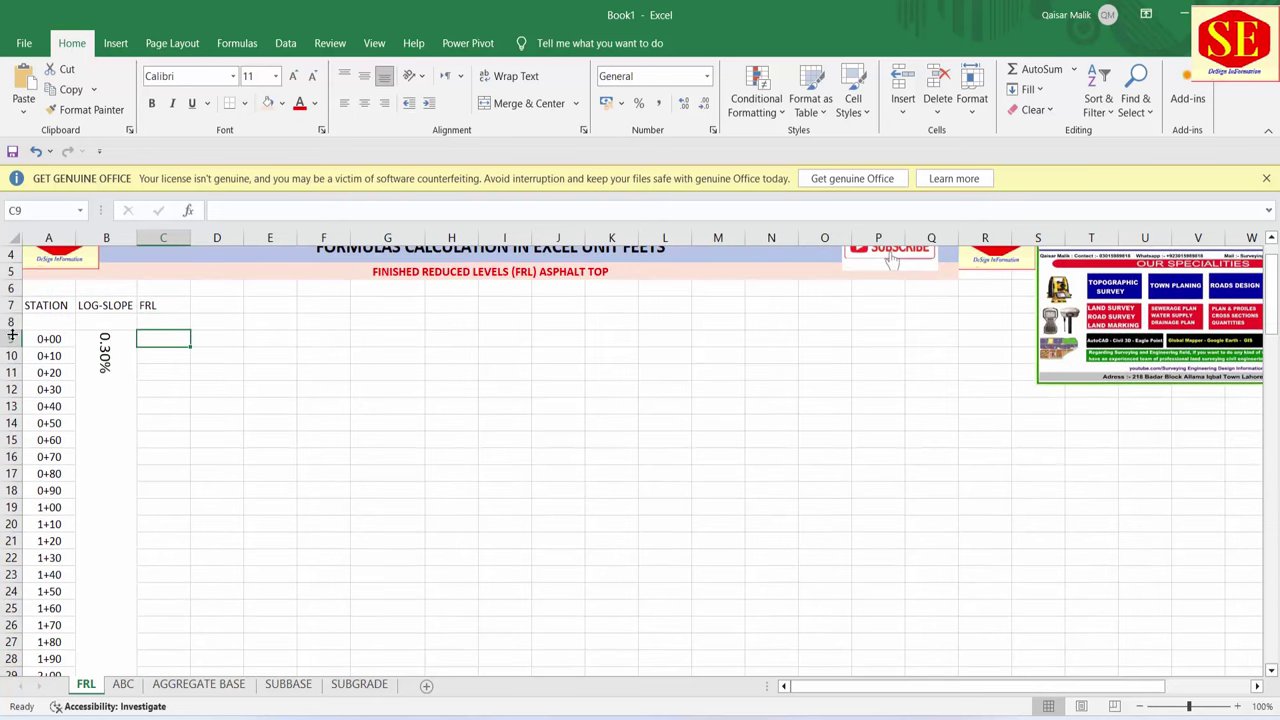
key(Home)
click(154, 333)
key(alt+Tab)
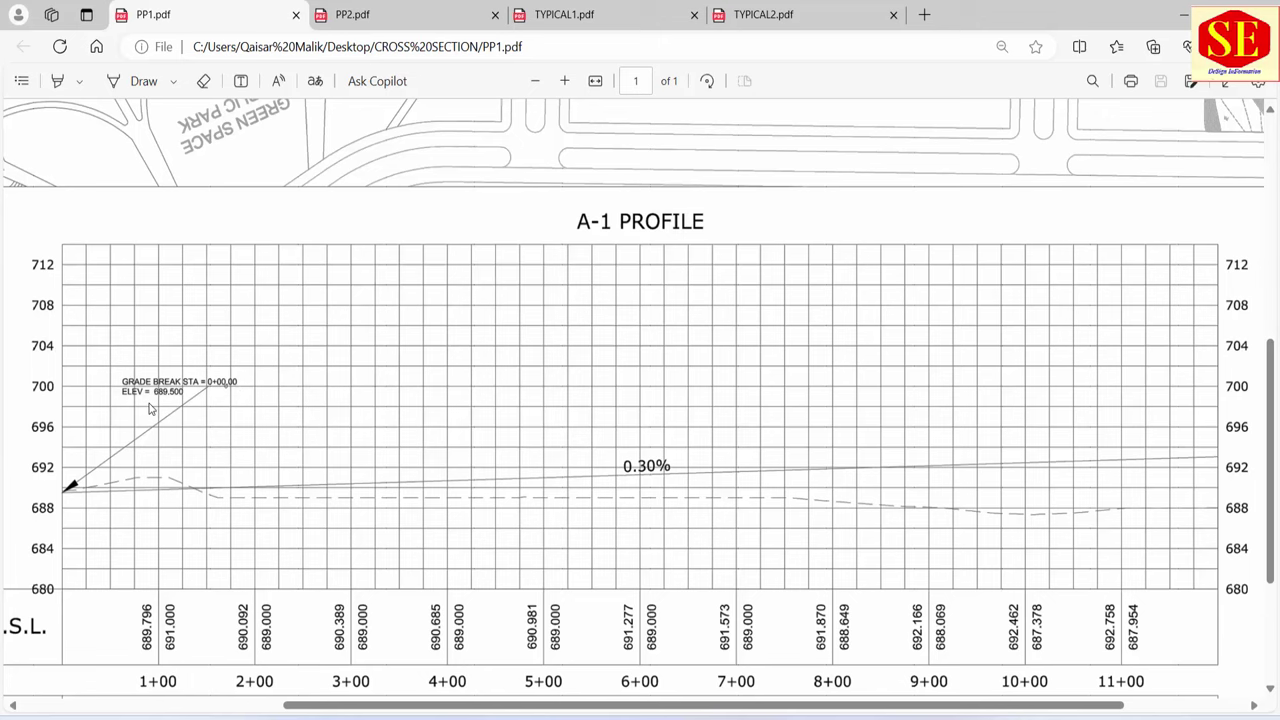
- Zoom to the GRADE BREAK label showing 689.500 at 0+00, then return to Excel
ctrl+scroll(150, 408, up, 3)
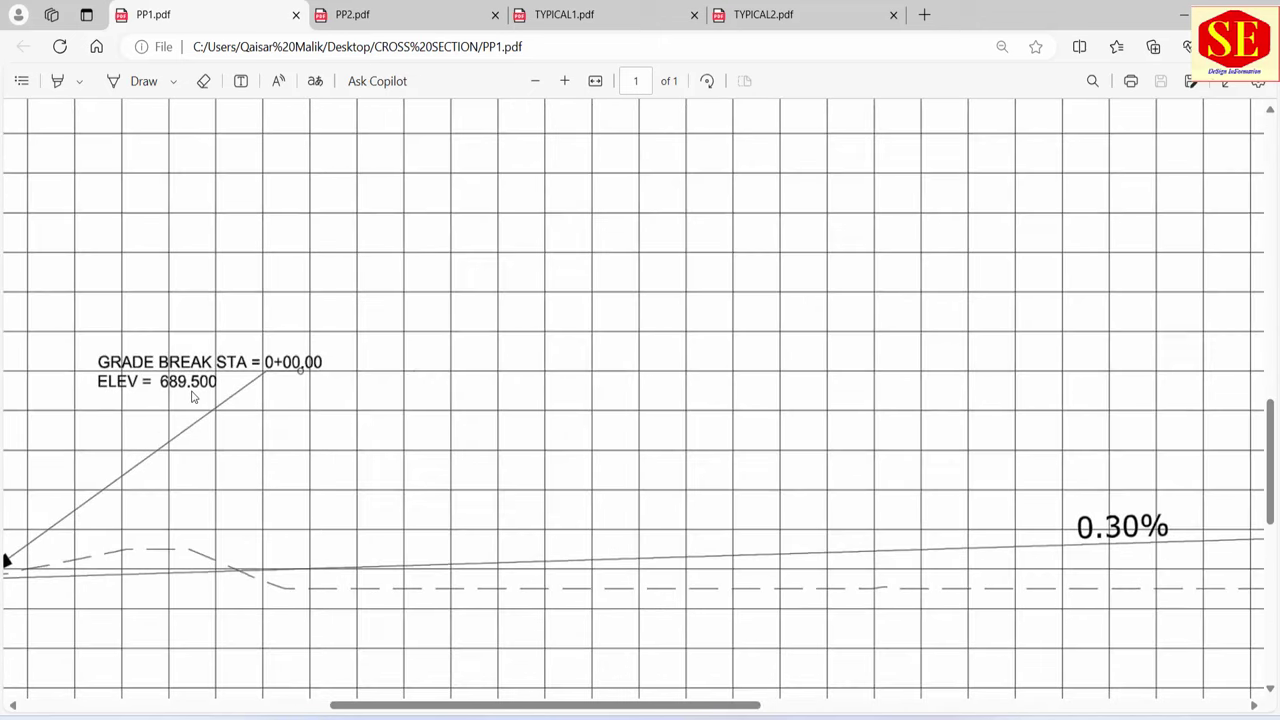
key(alt+Tab)
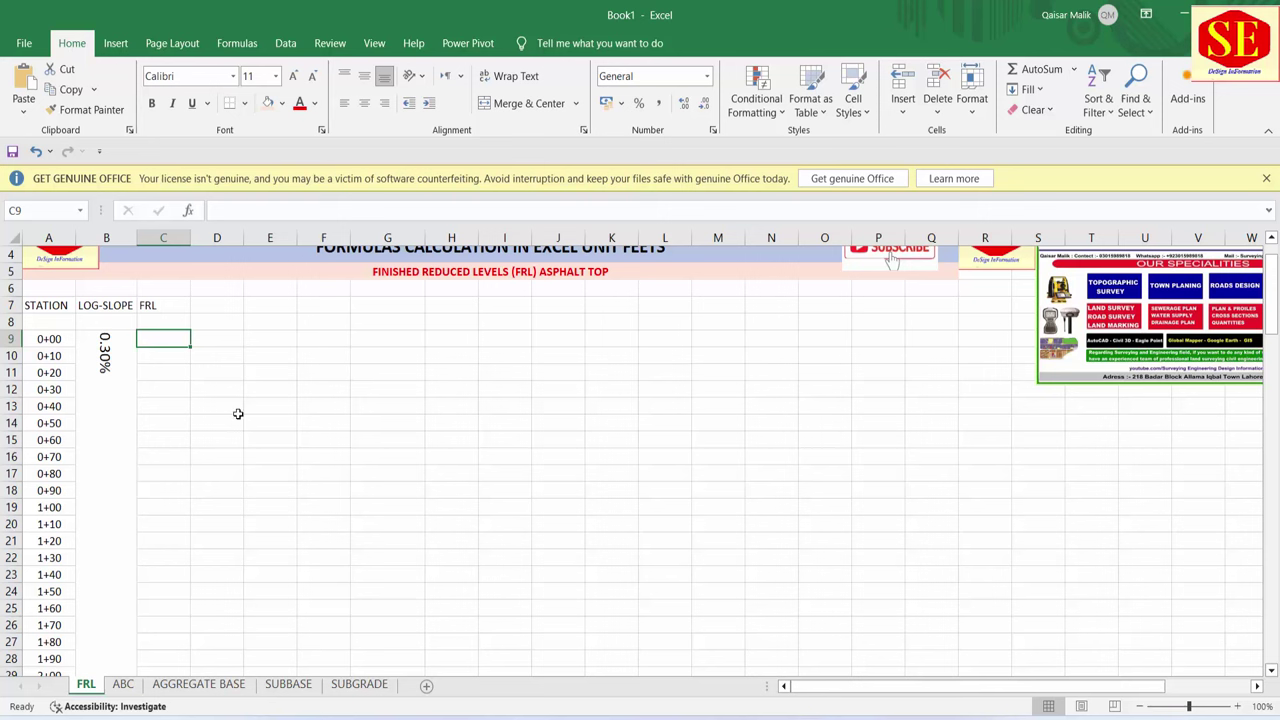
- Commit 689.5 as the starting FRL in C9 and check the 0.30% slope cell
text(689.500)
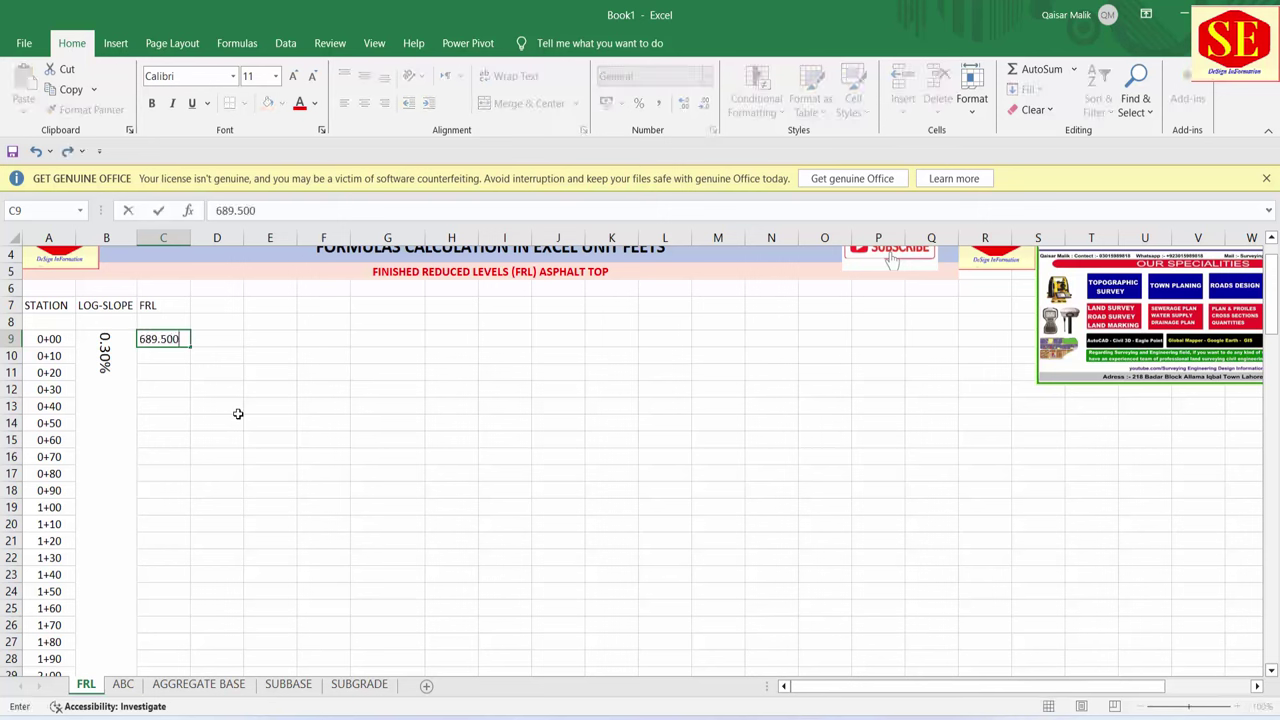
key(Return)
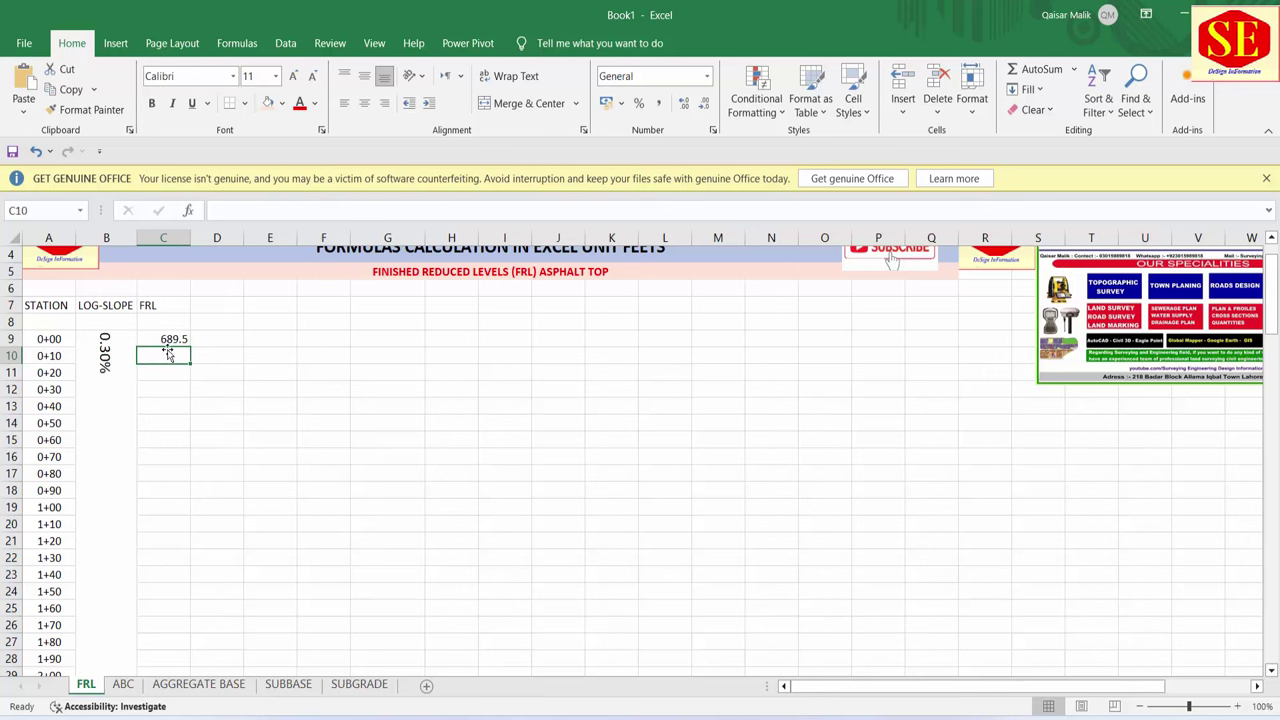
click(168, 338)
click(106, 362)
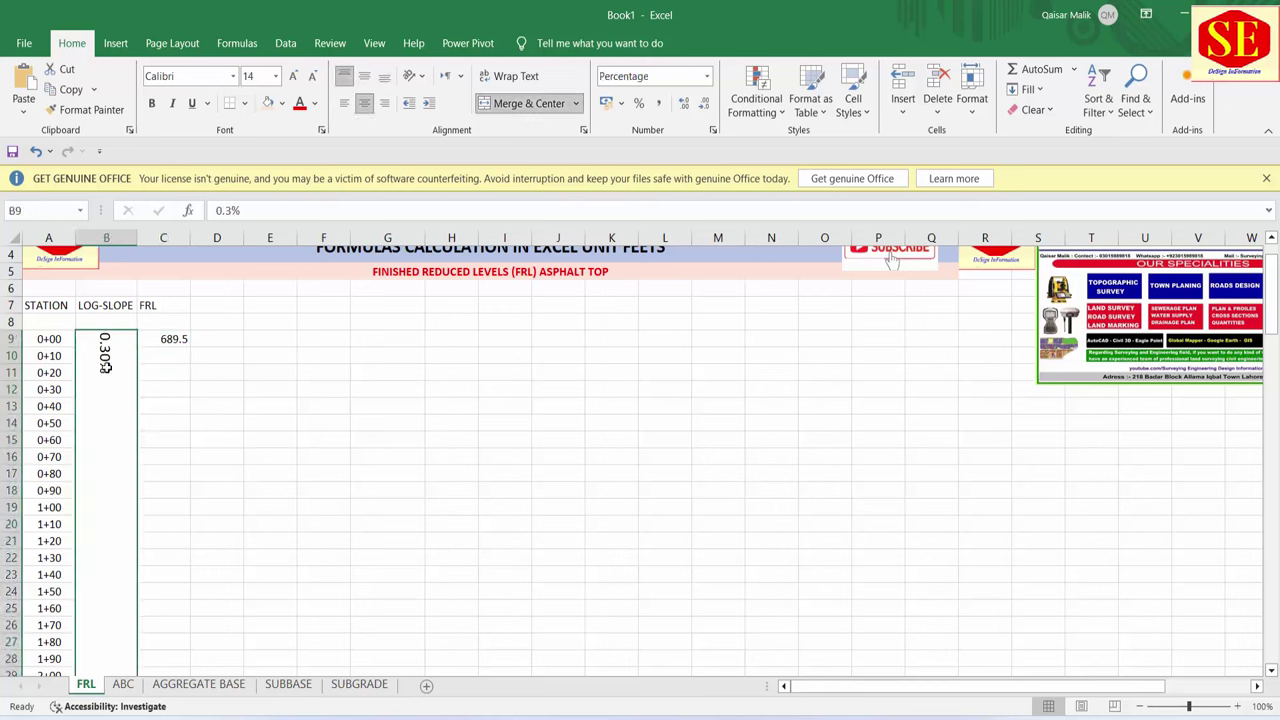
click(177, 357)
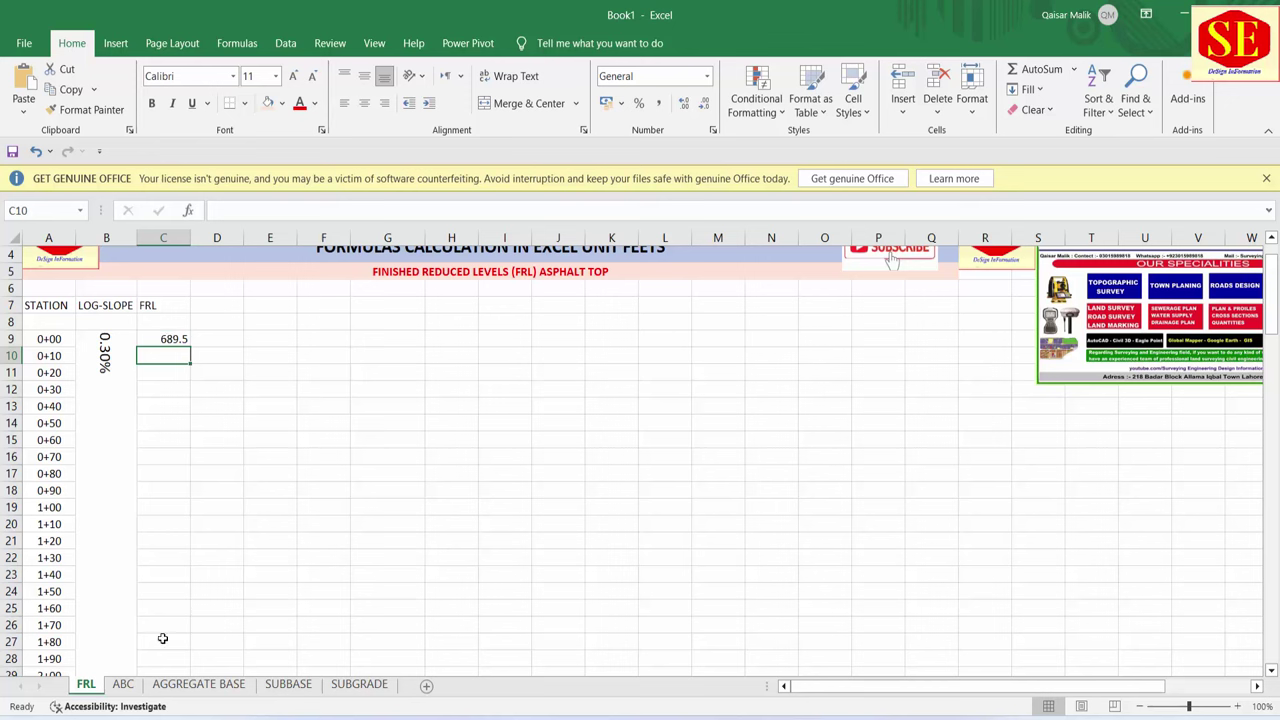
click(144, 506)
- Scroll through PP1.pdf's station and level table, then return to the FRL sheet
key(alt+Tab)
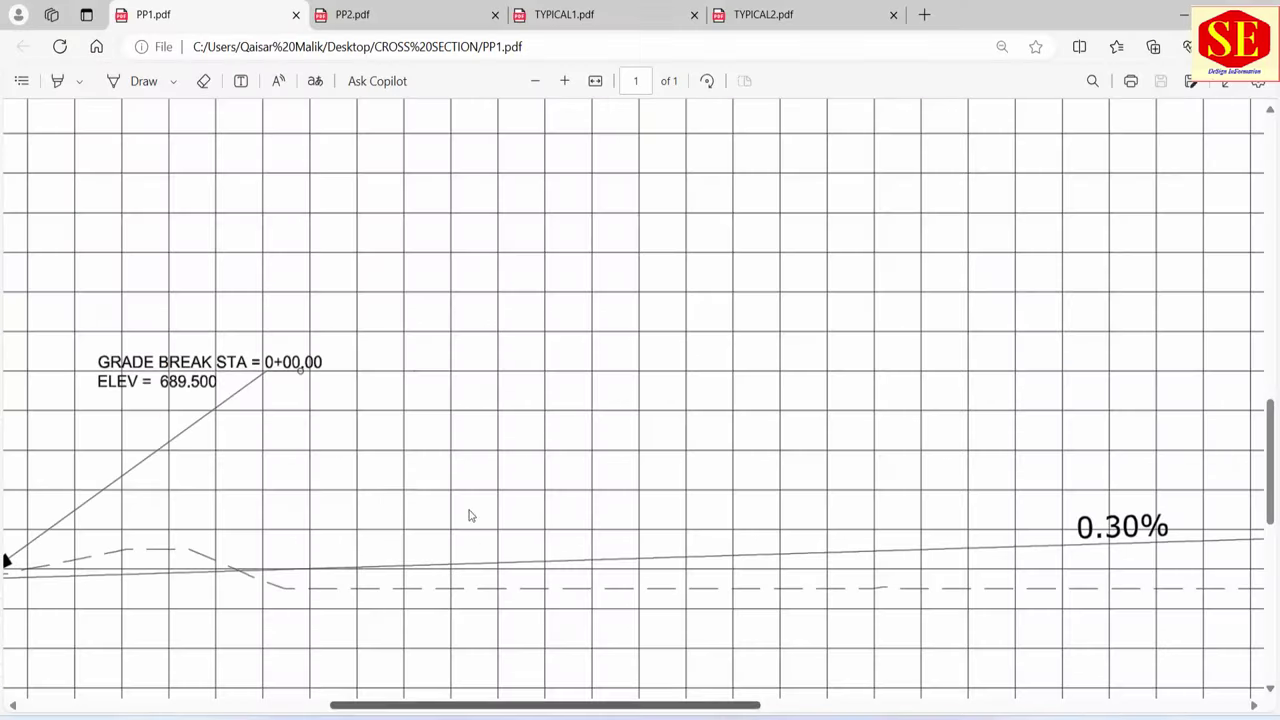
scroll(389, 497, down, 2)
scroll(397, 414, down, 2)
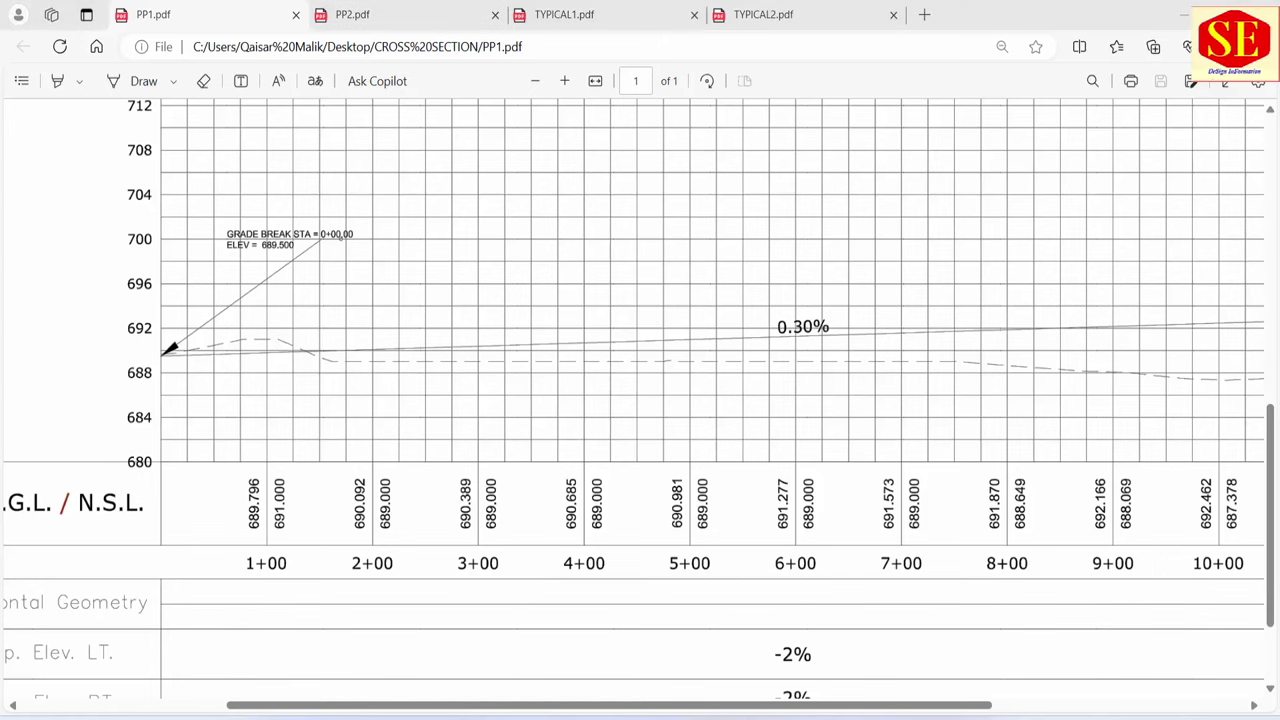
key(alt+Tab)
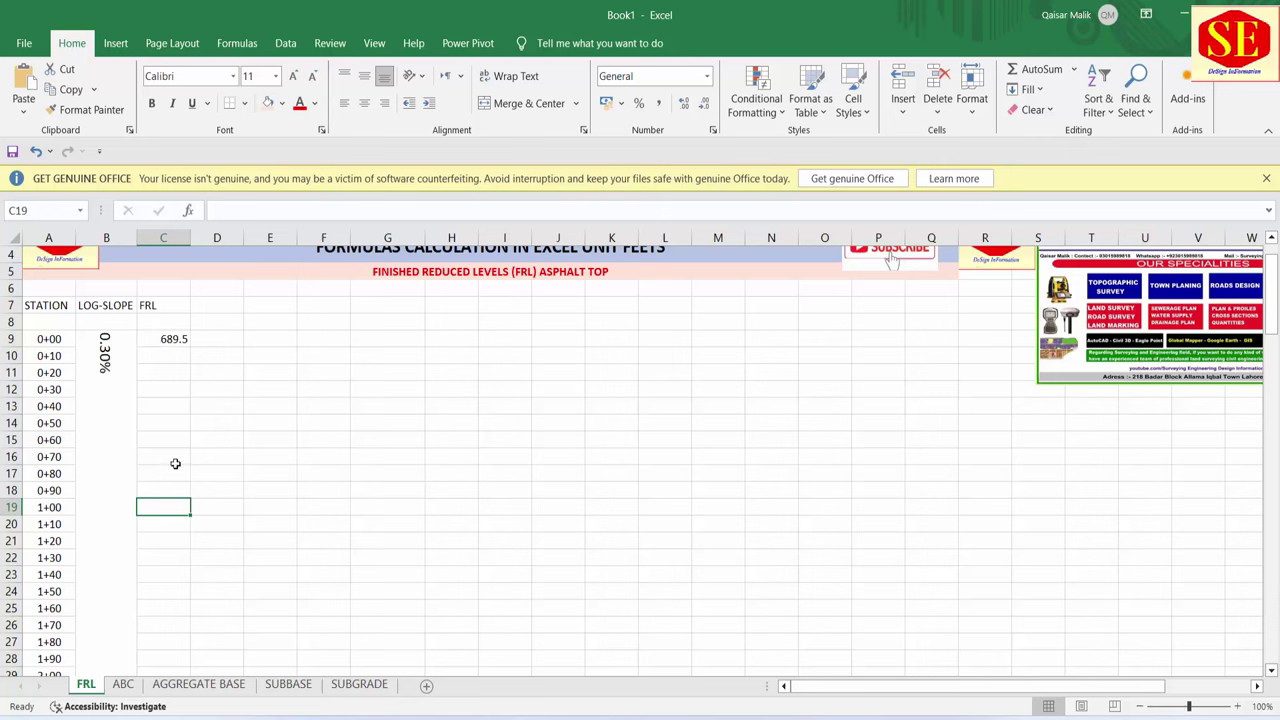
- Start C10's formula as =C9+$B$9, locking the slope reference with F4
click(164, 357)
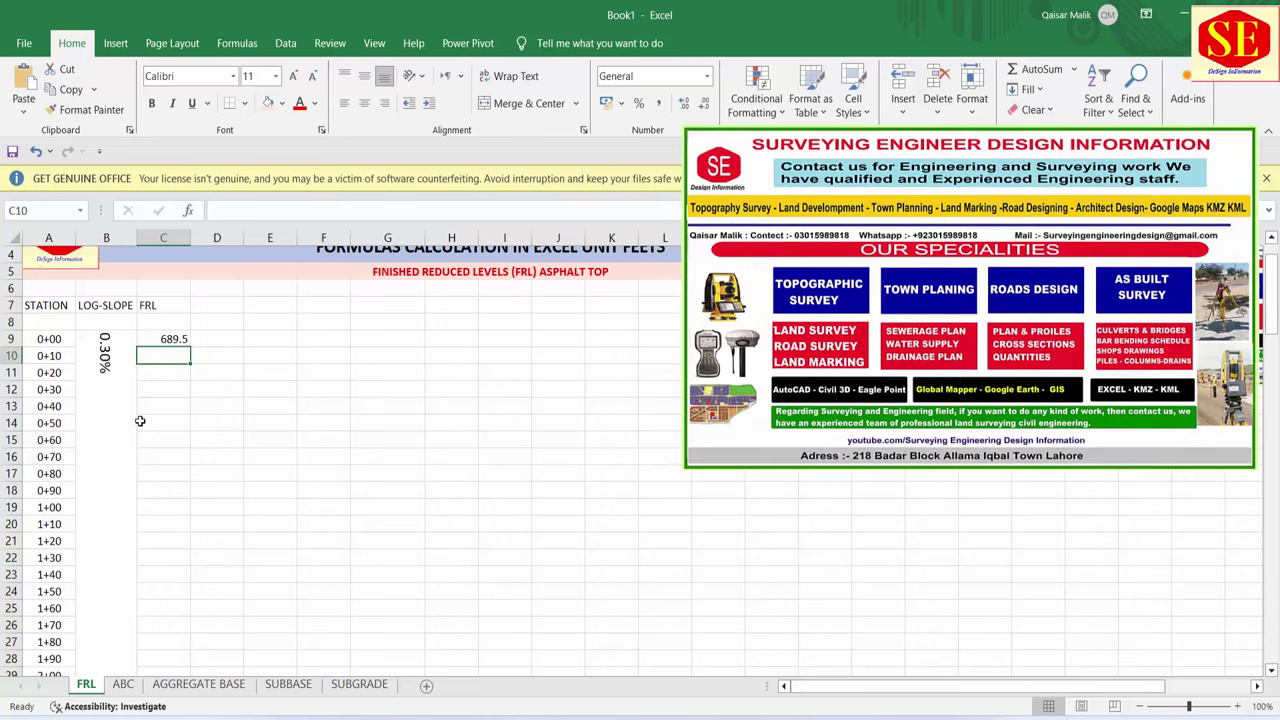
text(=)
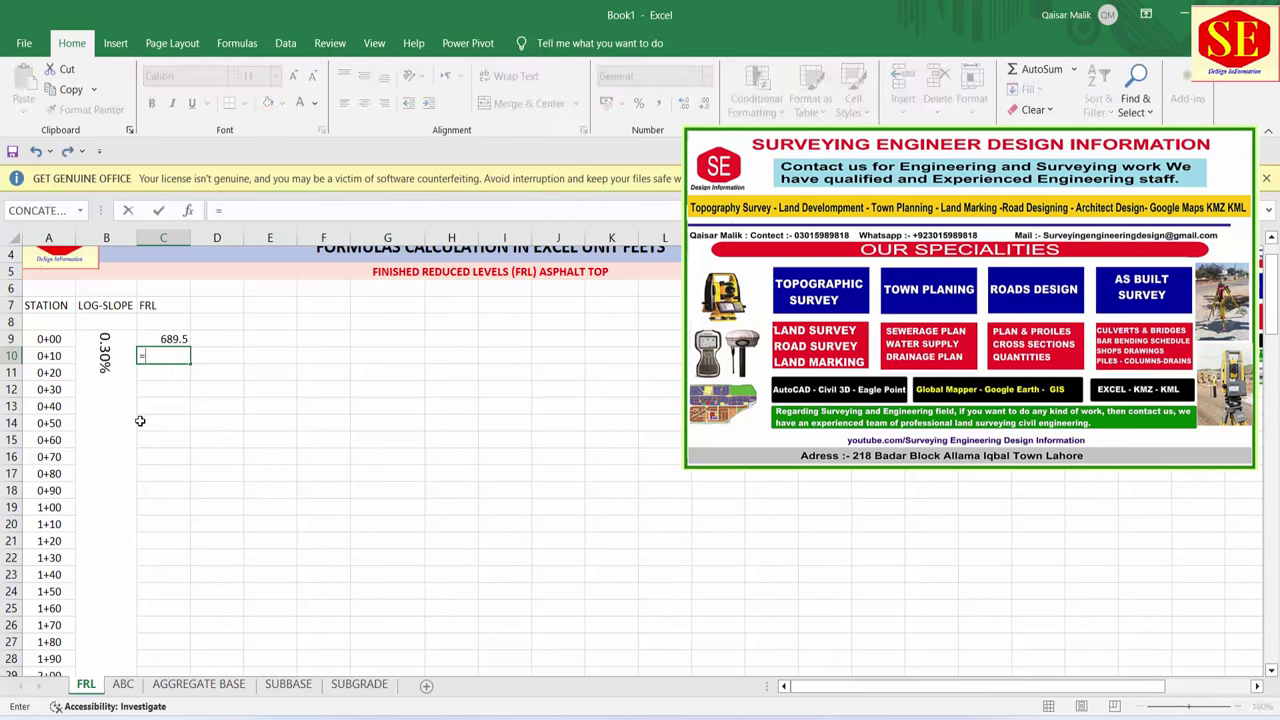
click(180, 338)
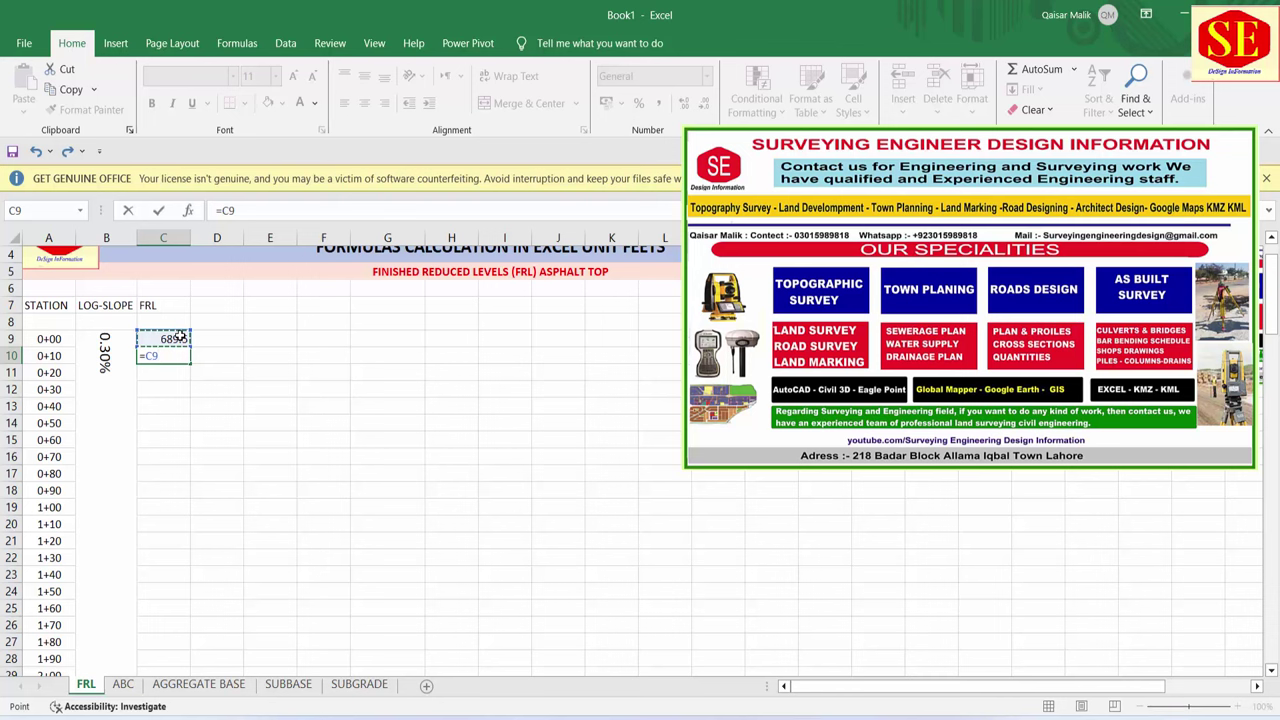
text(+()
click(103, 355)
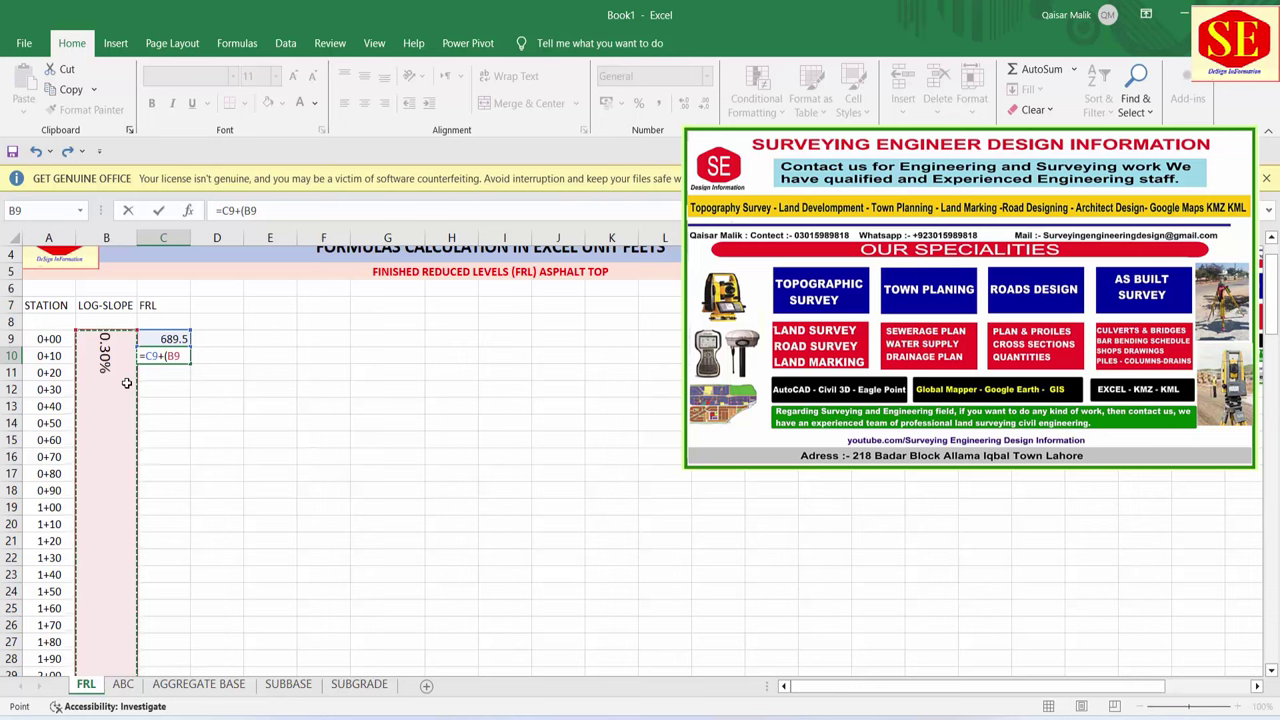
key(F4)
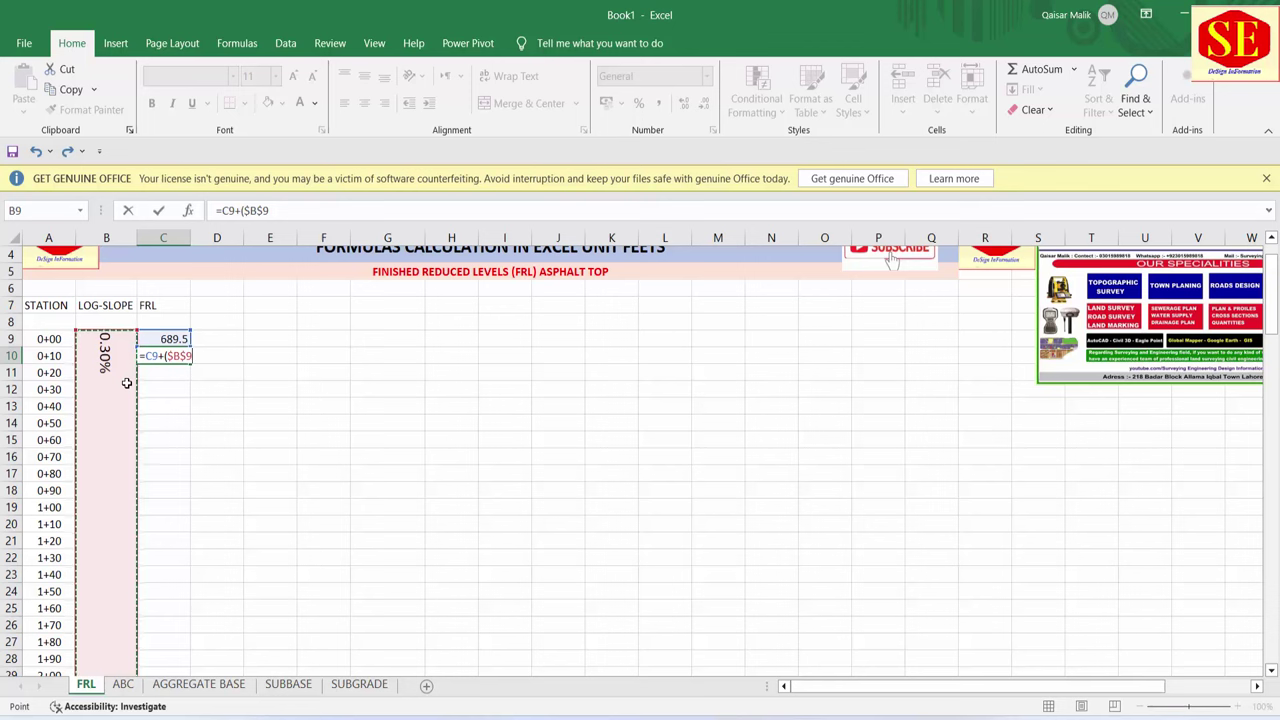
key(BackSpace)
key(BackSpace)
key(BackSpace)
key(BackSpace)
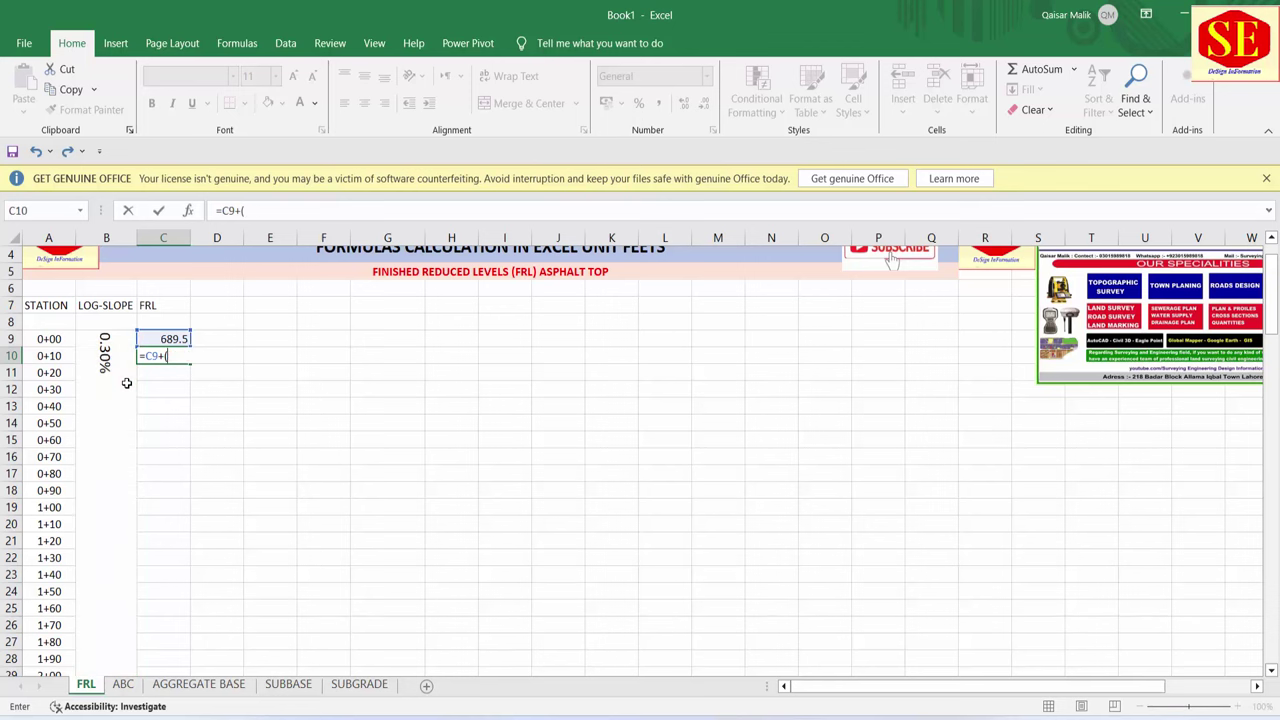
click(118, 346)
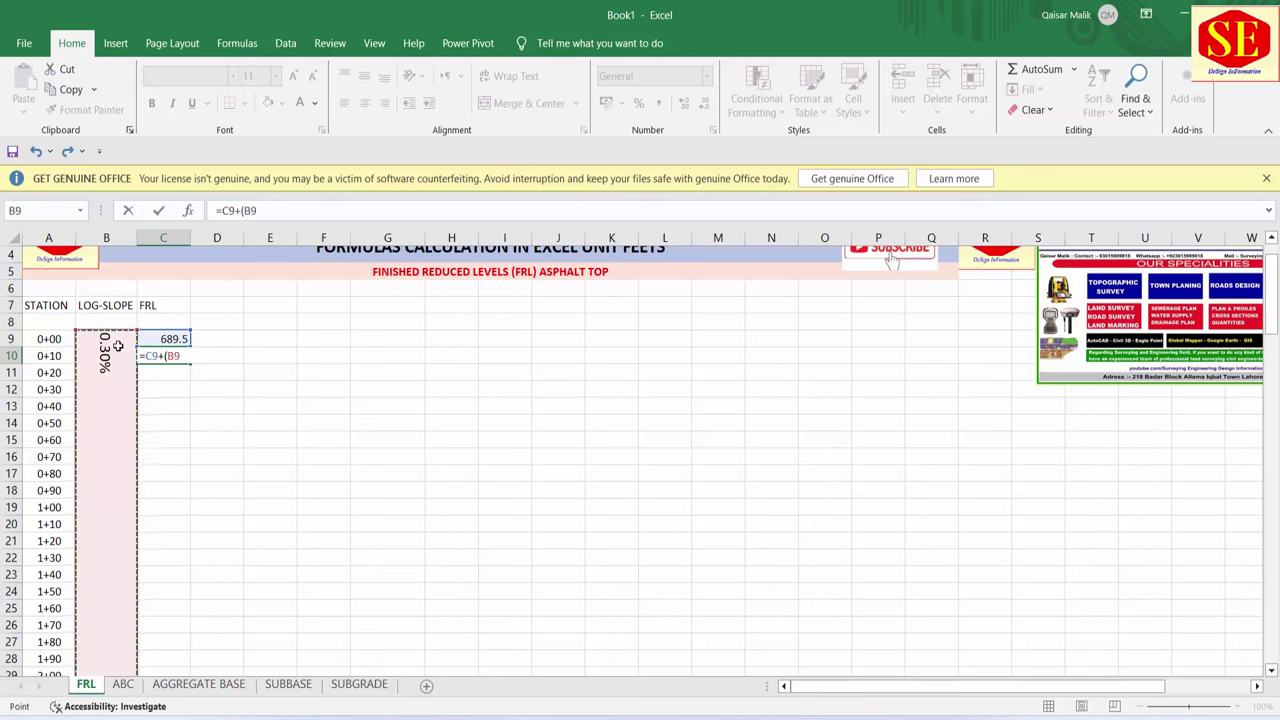
key(F4)
- Complete it as =C9+($B$9*(A10-A9)), giving 689.53 for station 0+10
text(*)
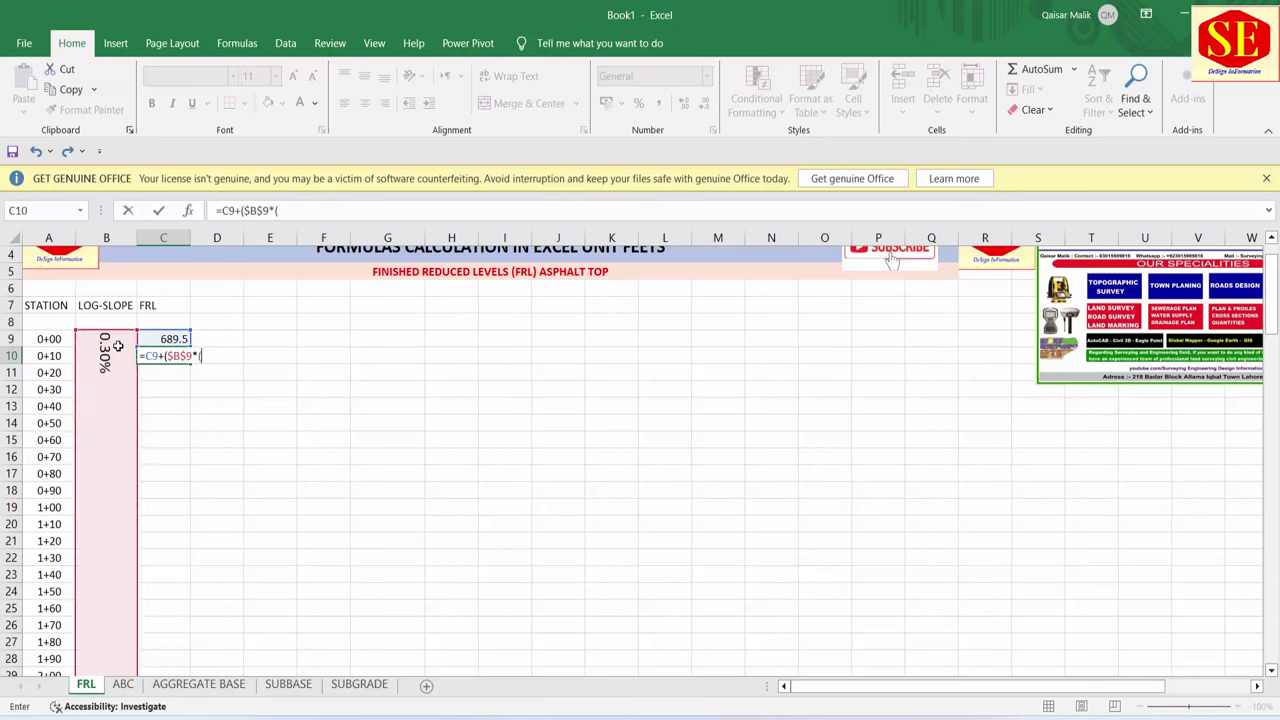
click(57, 355)
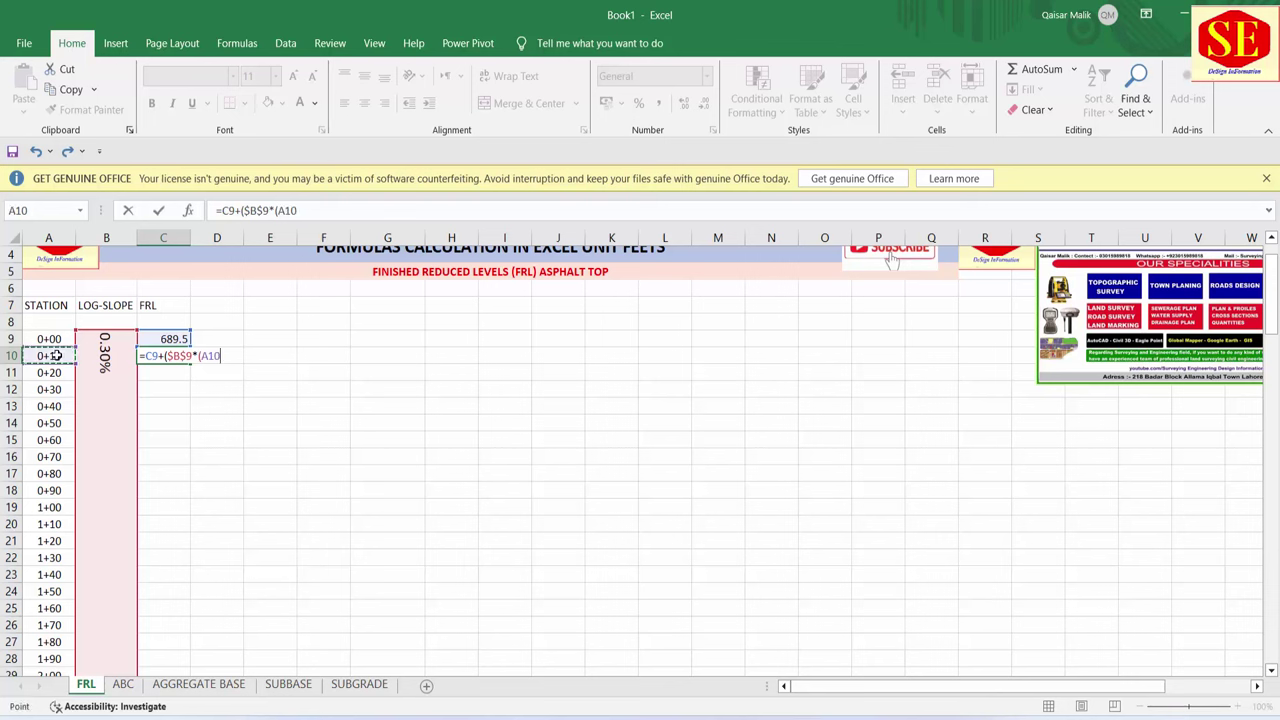
text(-)
click(58, 340)
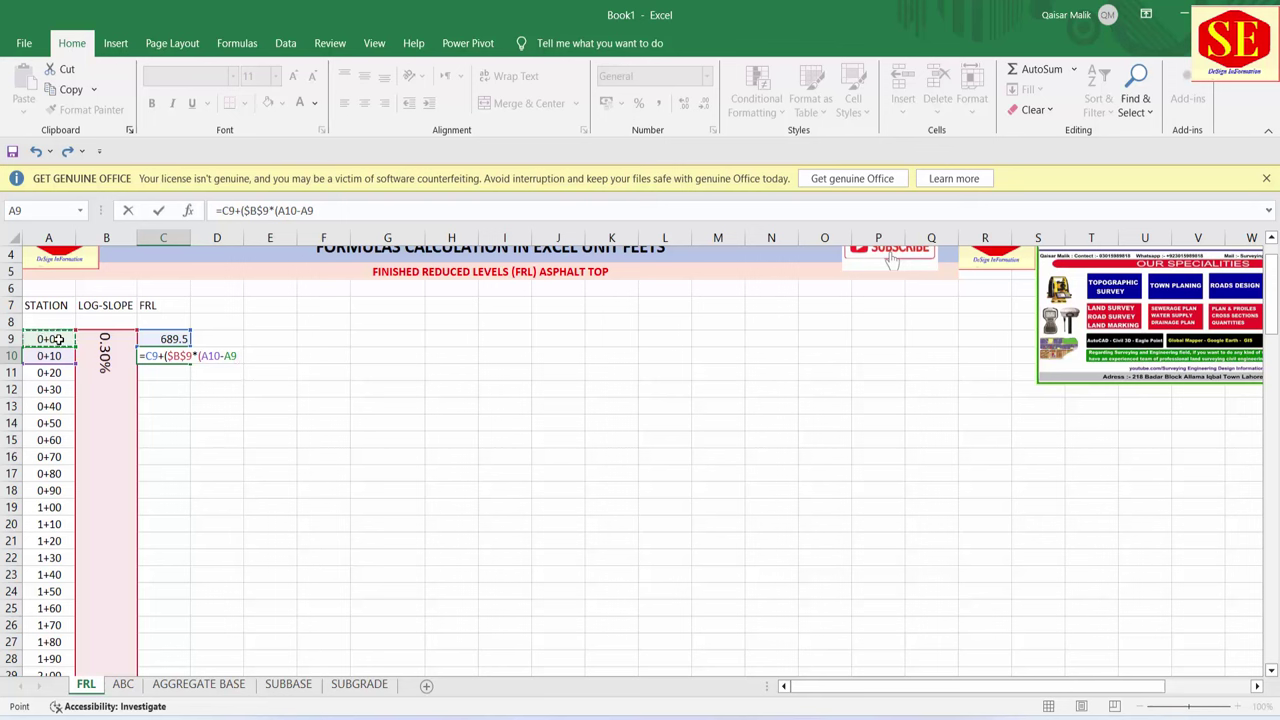
text())
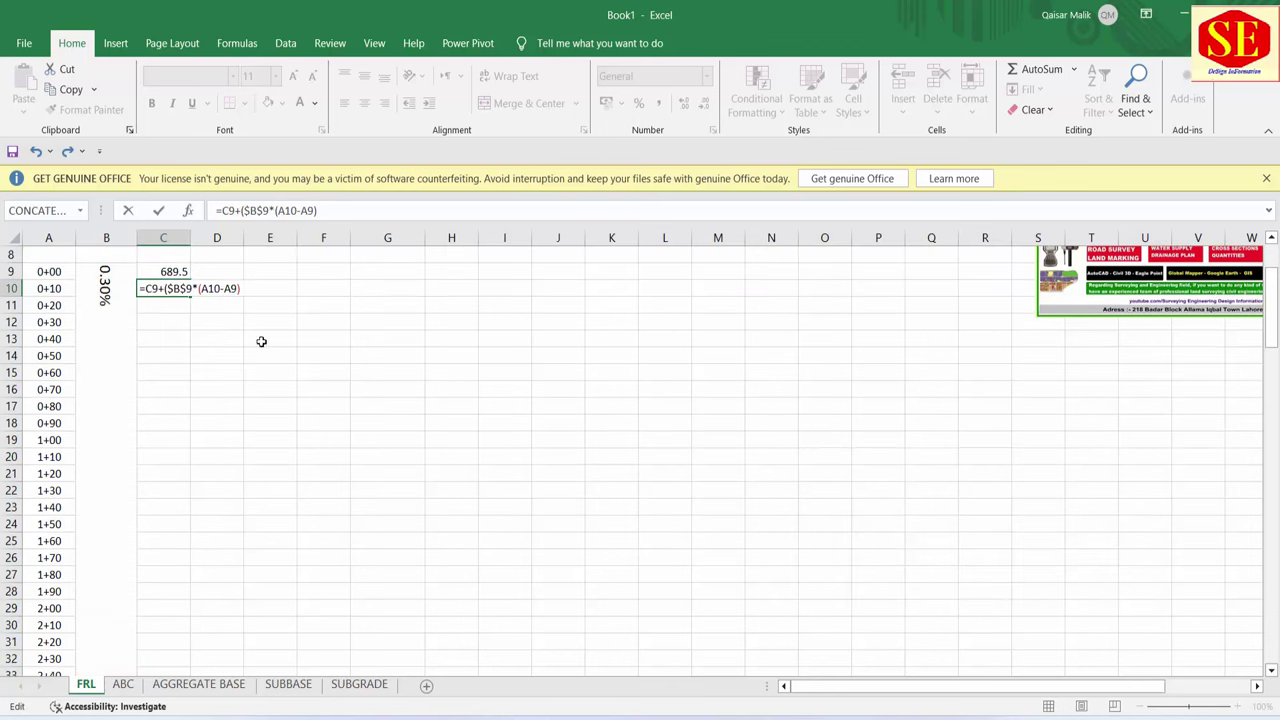
text())
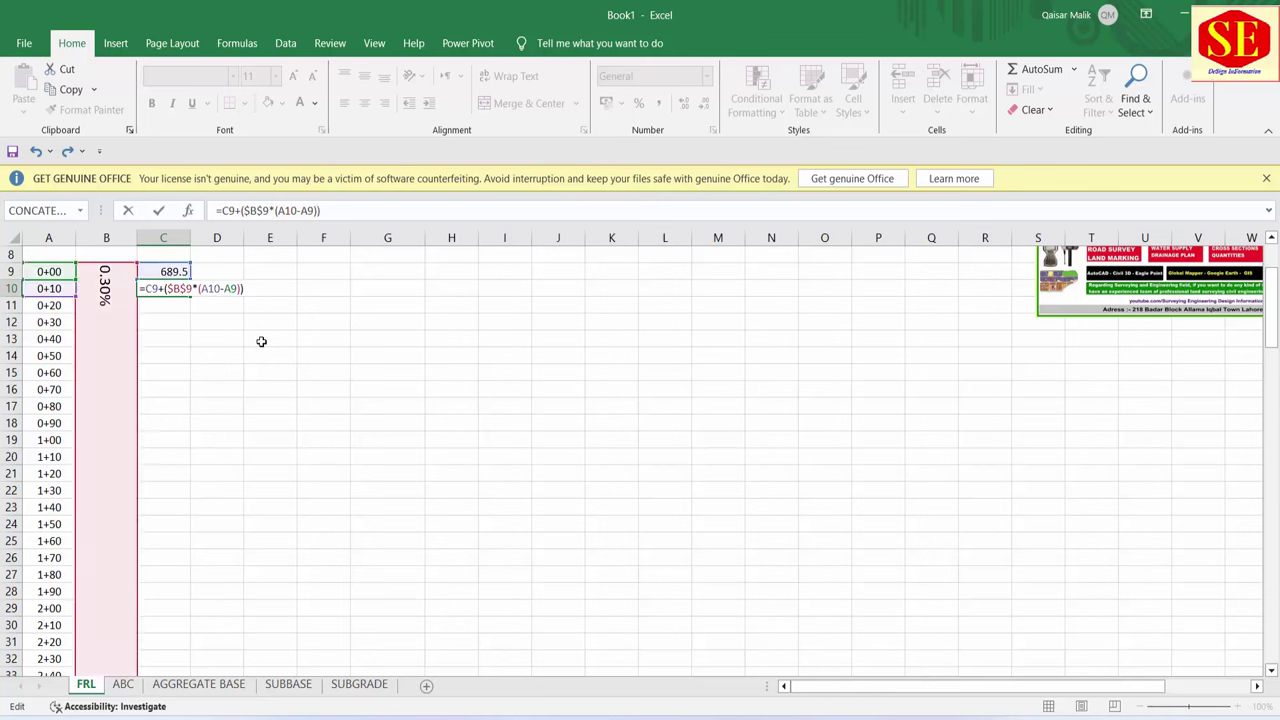
key(Return)
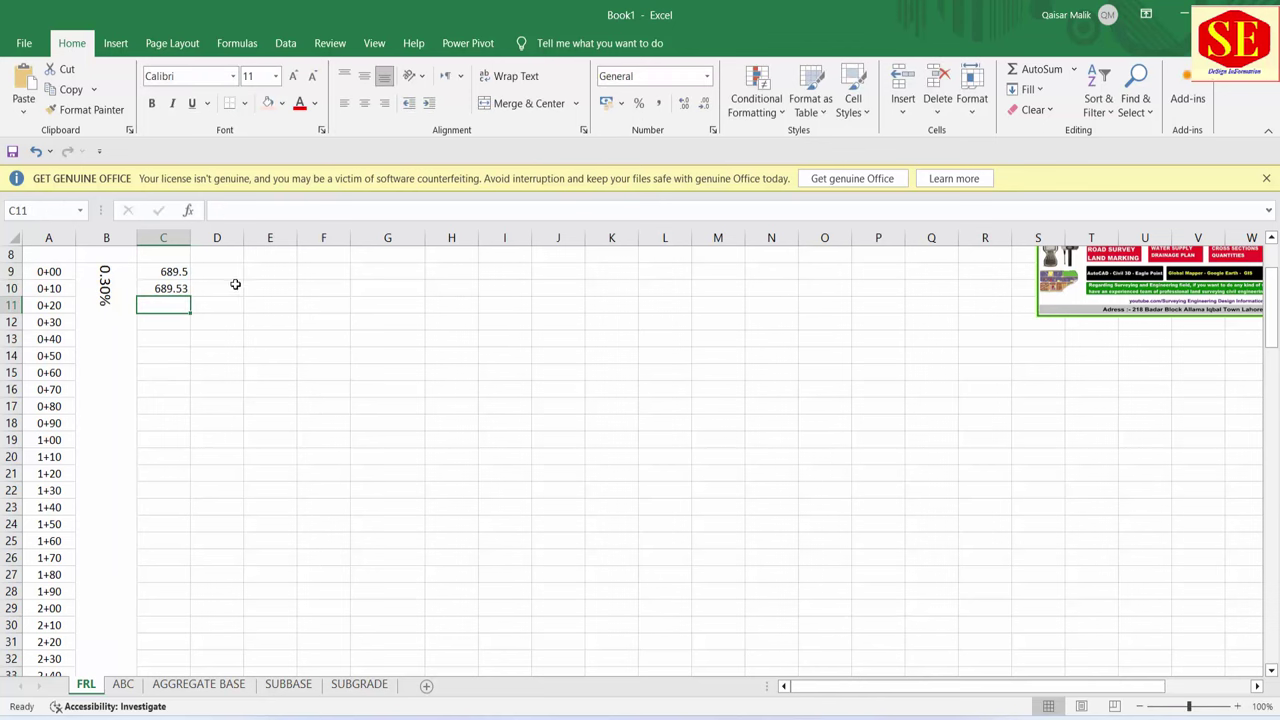
- Fill C10's FRL formula down column C, then delete the filled levels from C11 downward
click(173, 291)
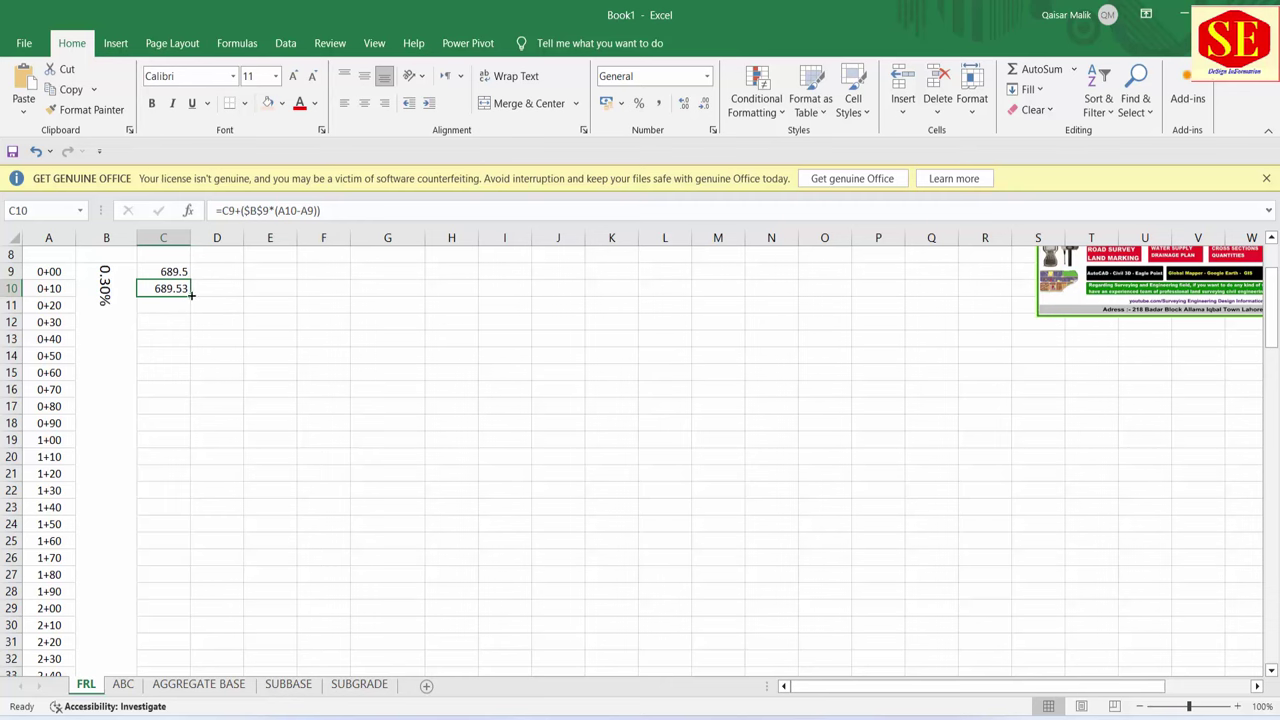
double_click(191, 295)
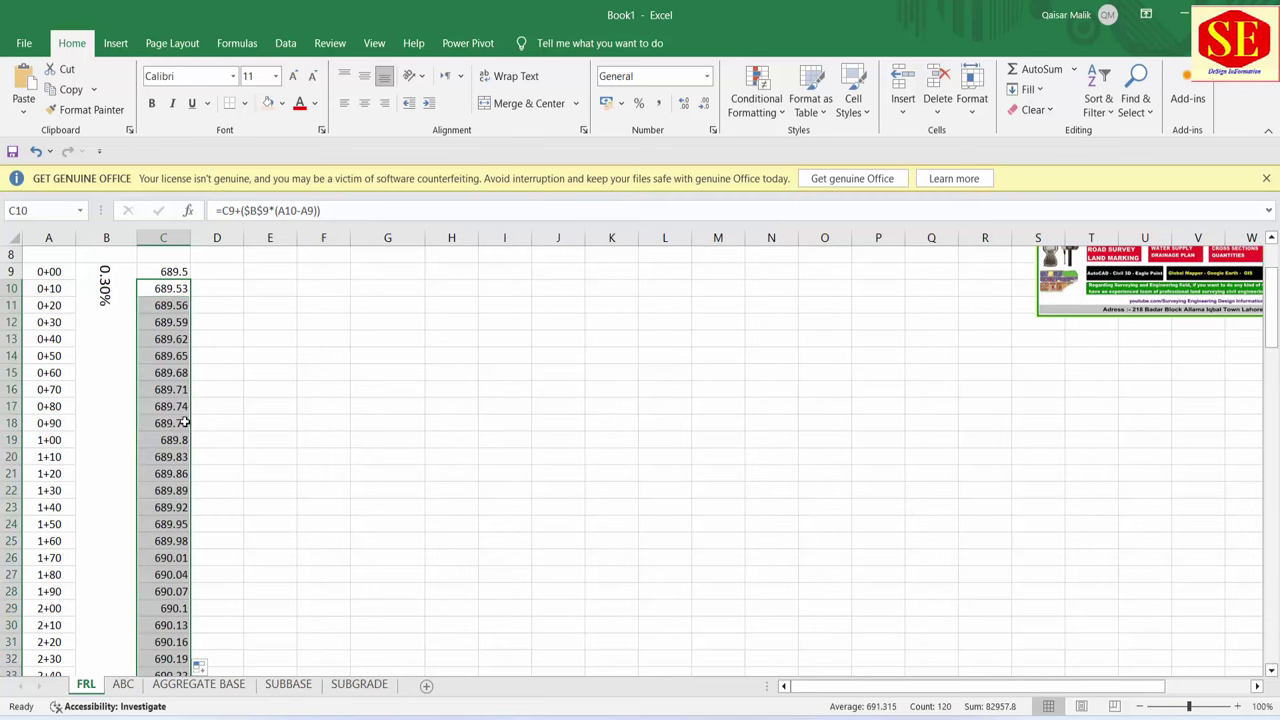
click(182, 304)
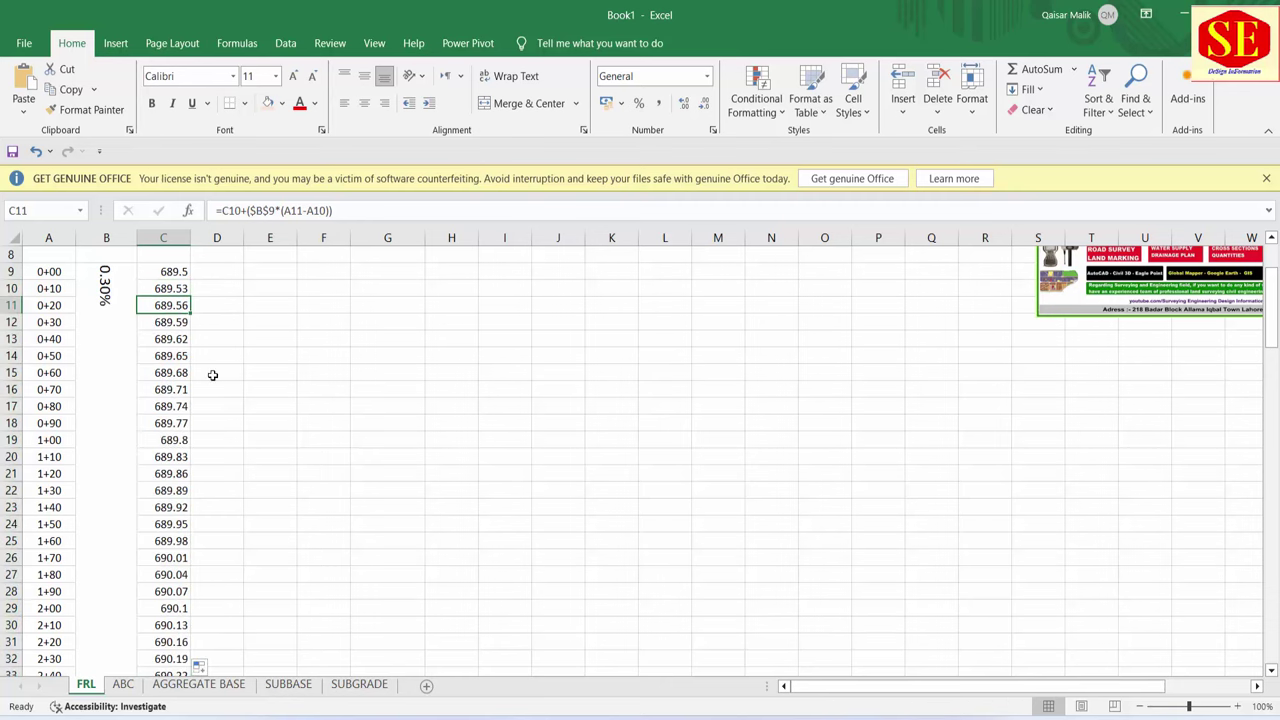
key(ctrl+shift+Down)
key(Delete)
scroll(212, 374, up, 20)
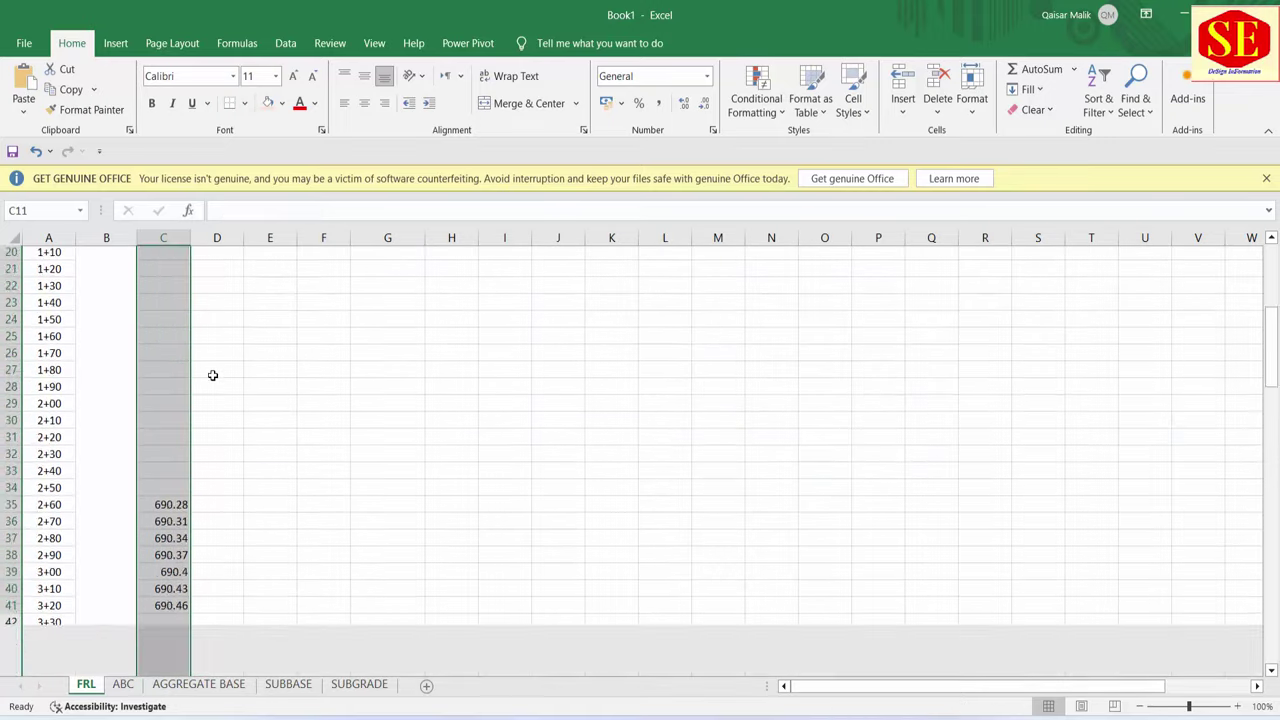
scroll(215, 390, up, 6)
click(163, 425)
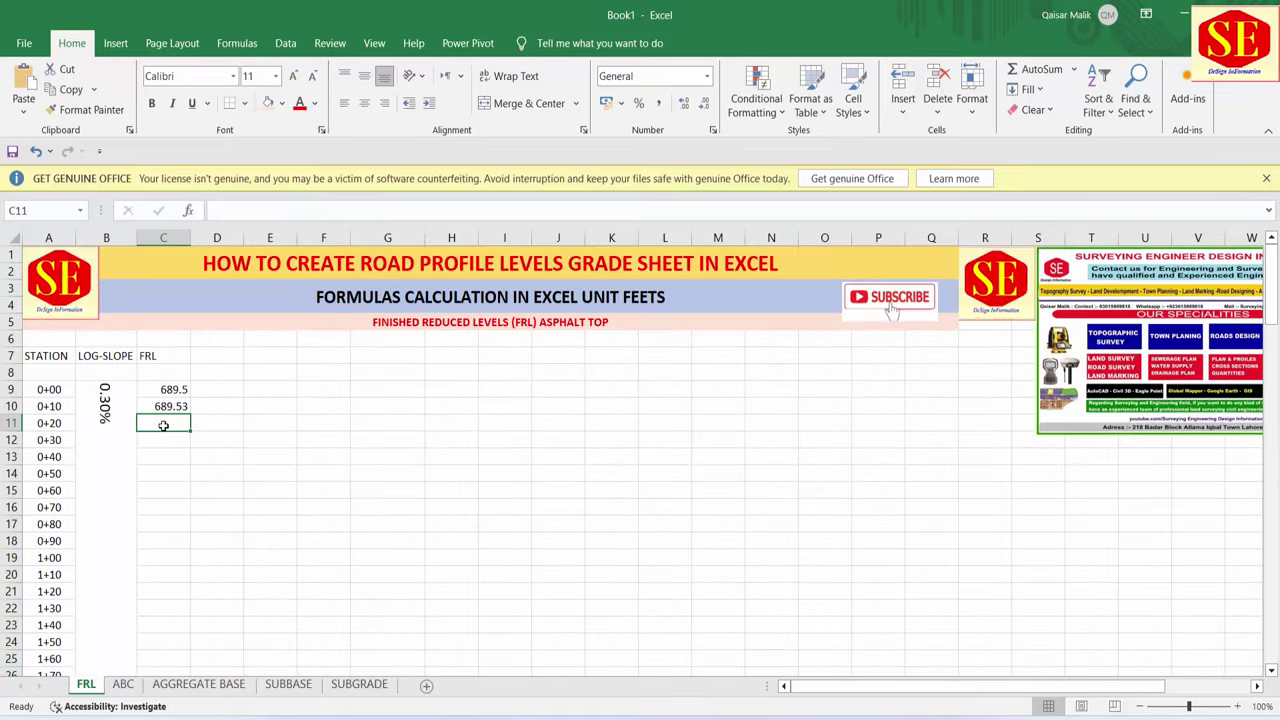
- Enter =C10+($B$9*(A11-A10)) in C11, with an absolute slope reference, giving 689.56 at 0+20
text(=)
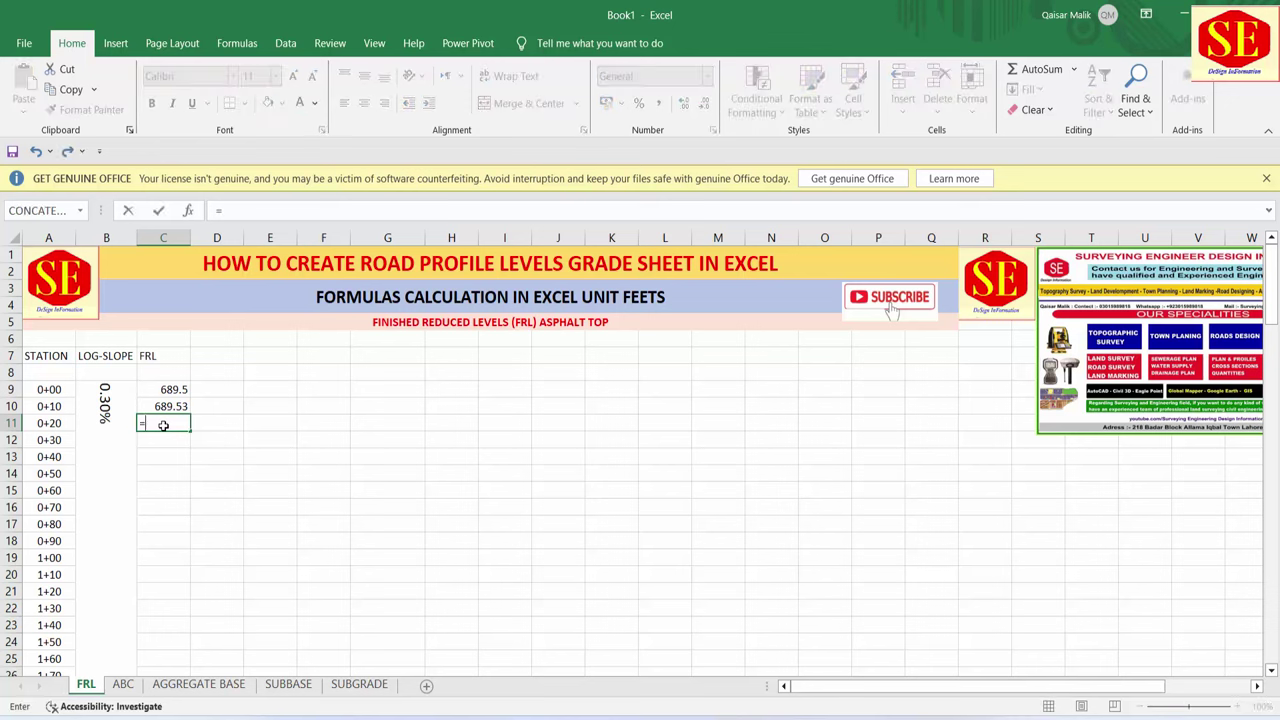
click(176, 406)
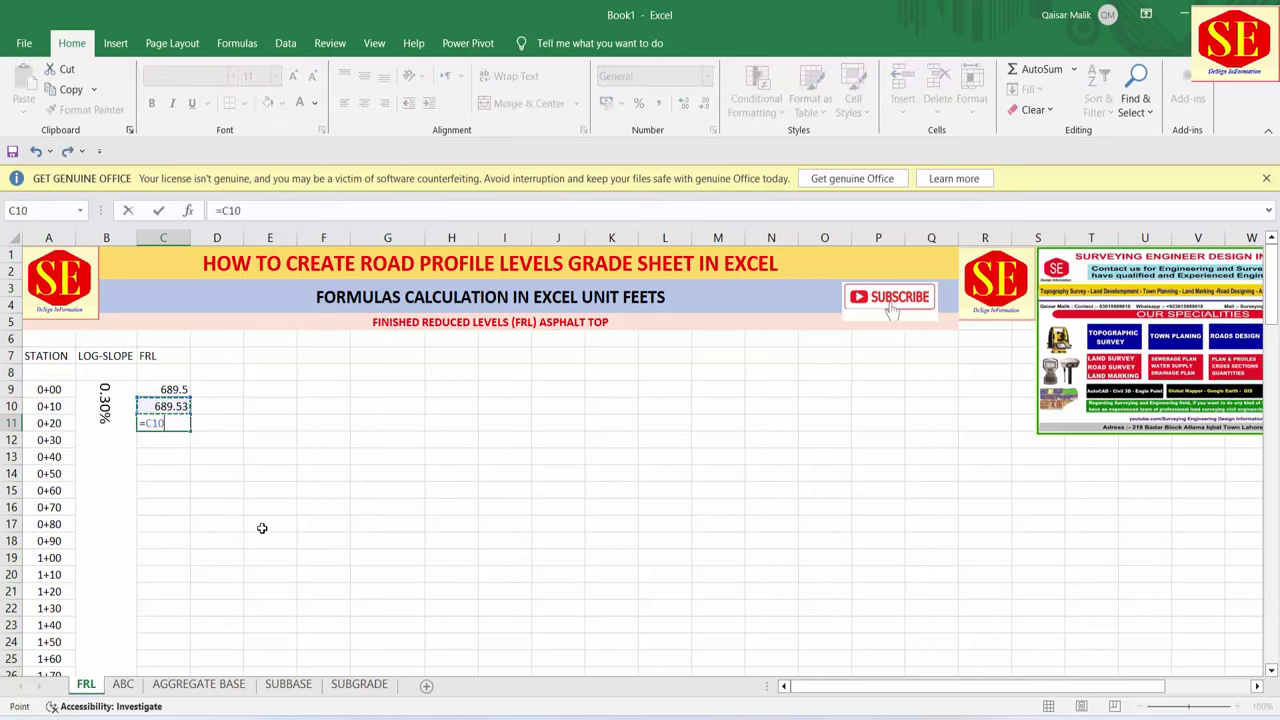
text(+()
click(107, 406)
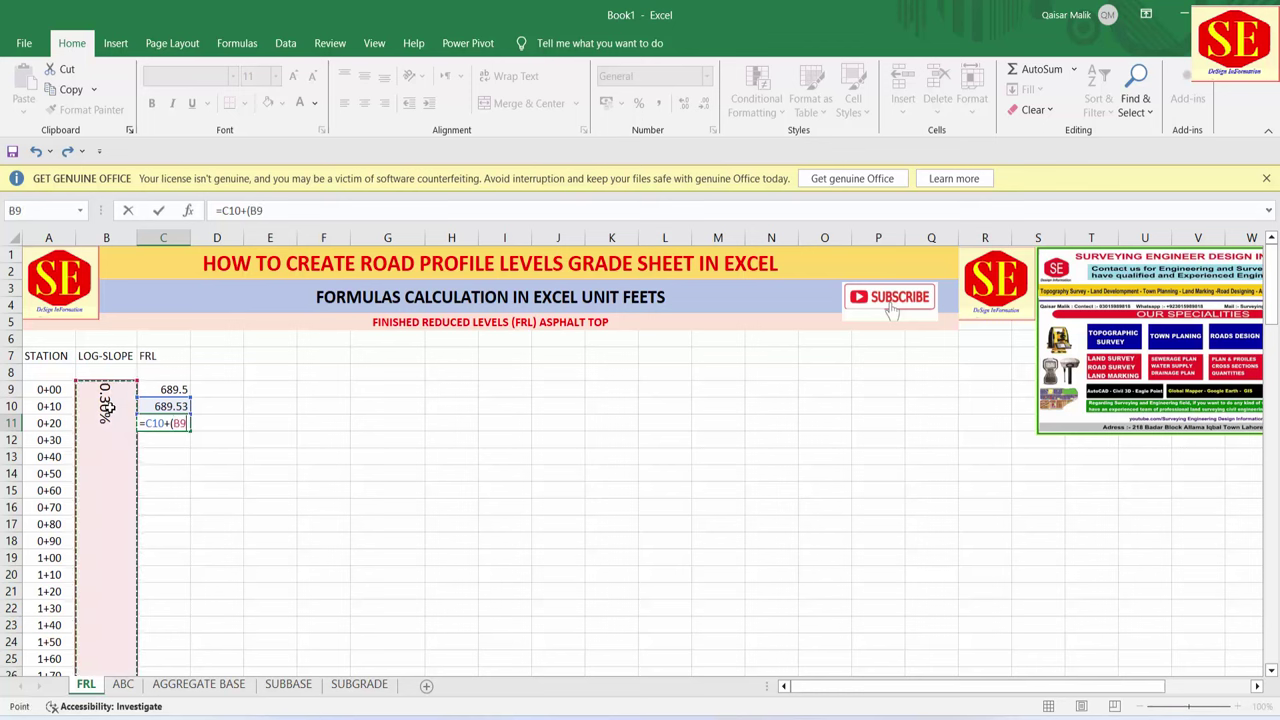
key(F4)
text(*)
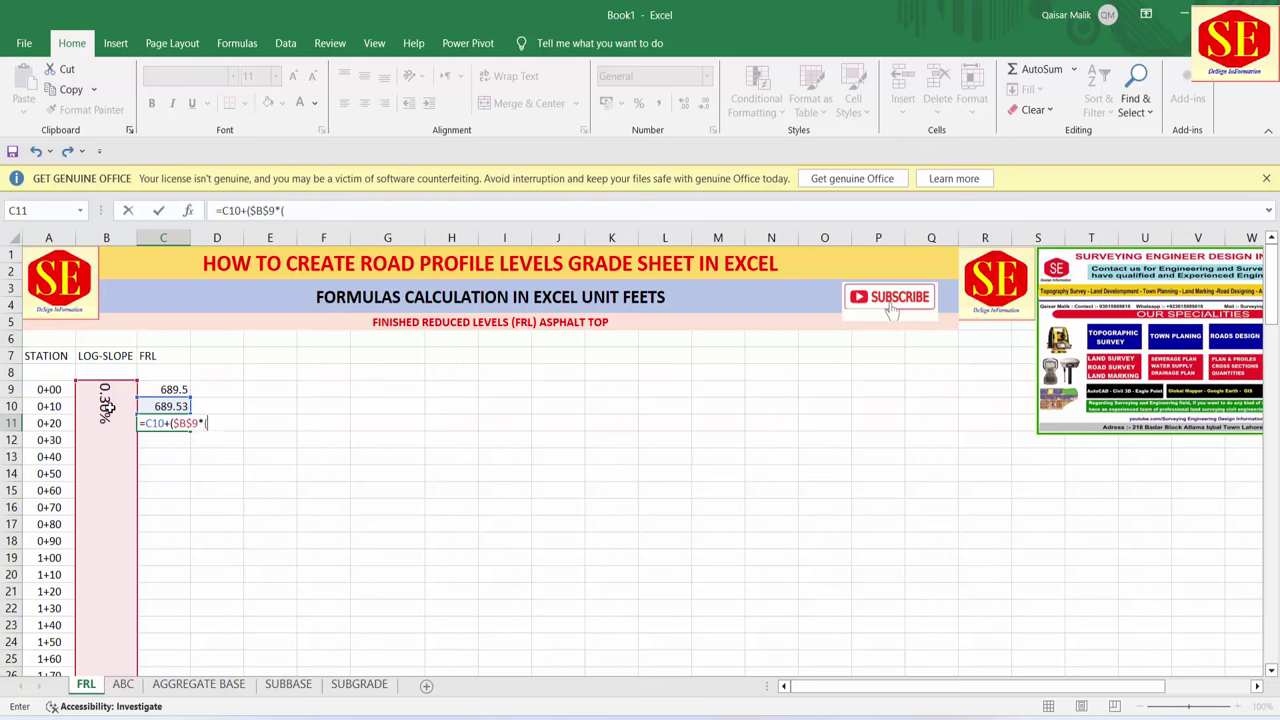
click(43, 422)
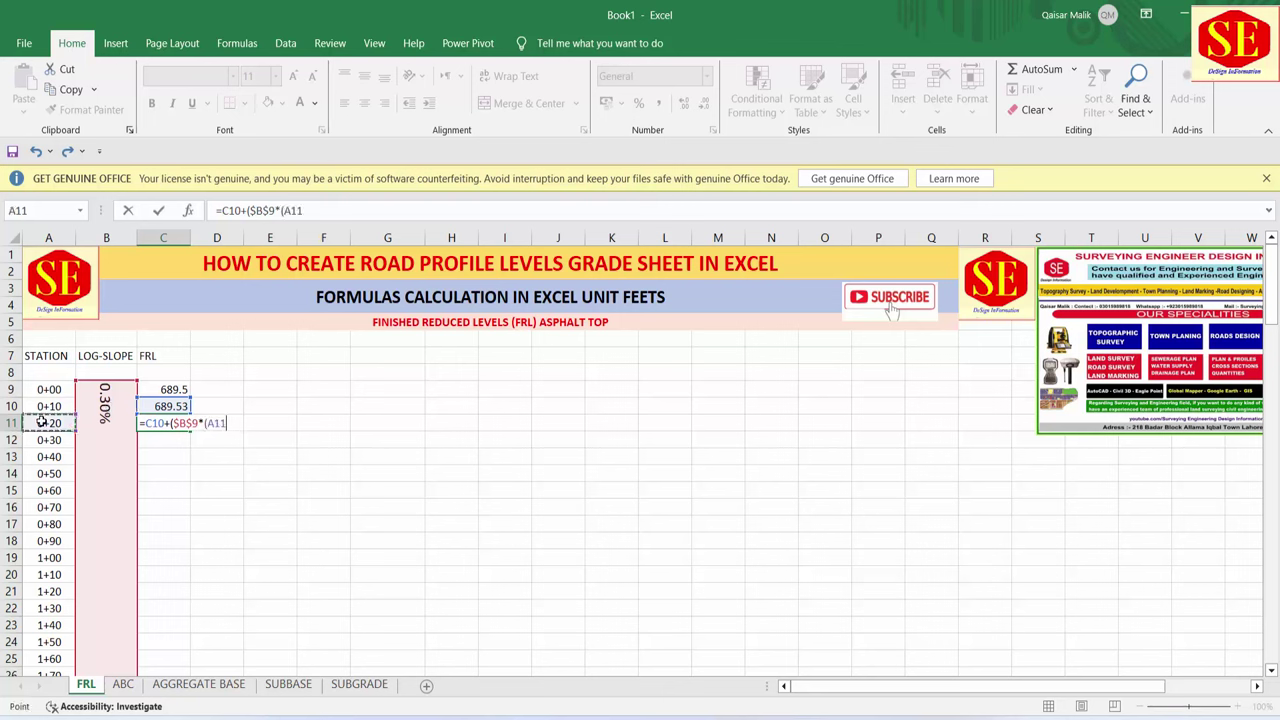
text(-)
click(45, 402)
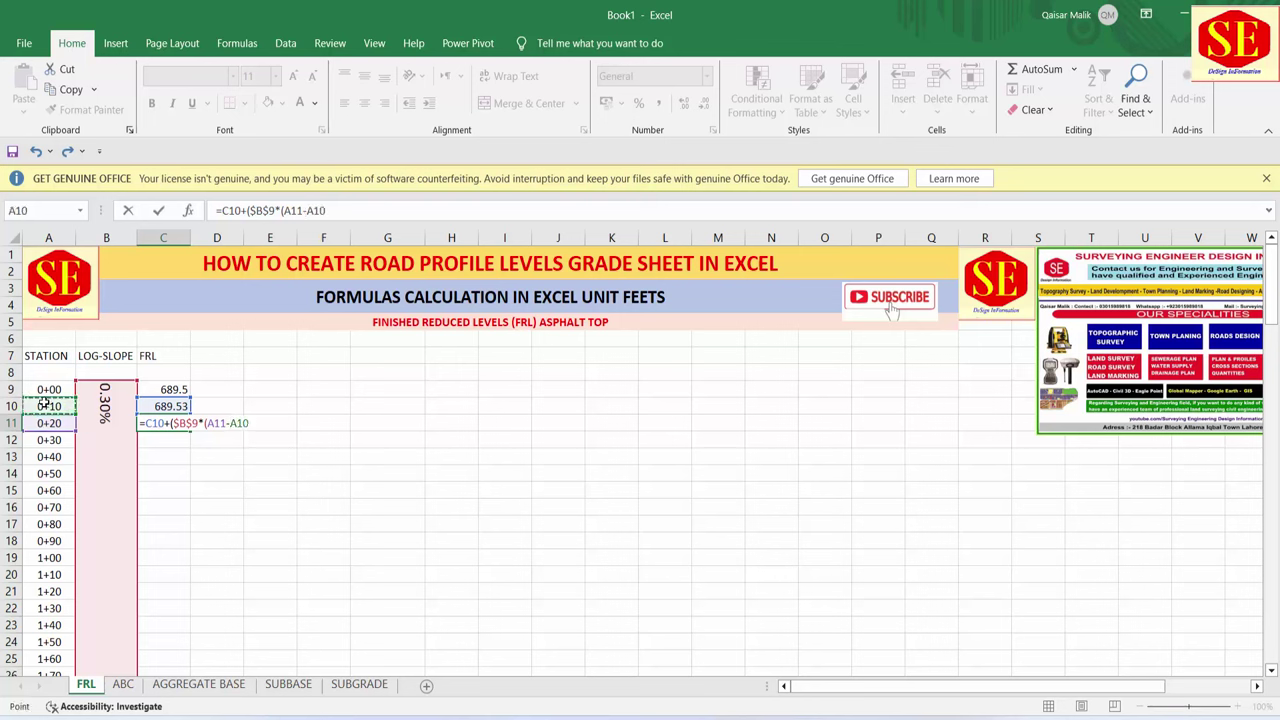
text())
key(Return)
click(168, 424)
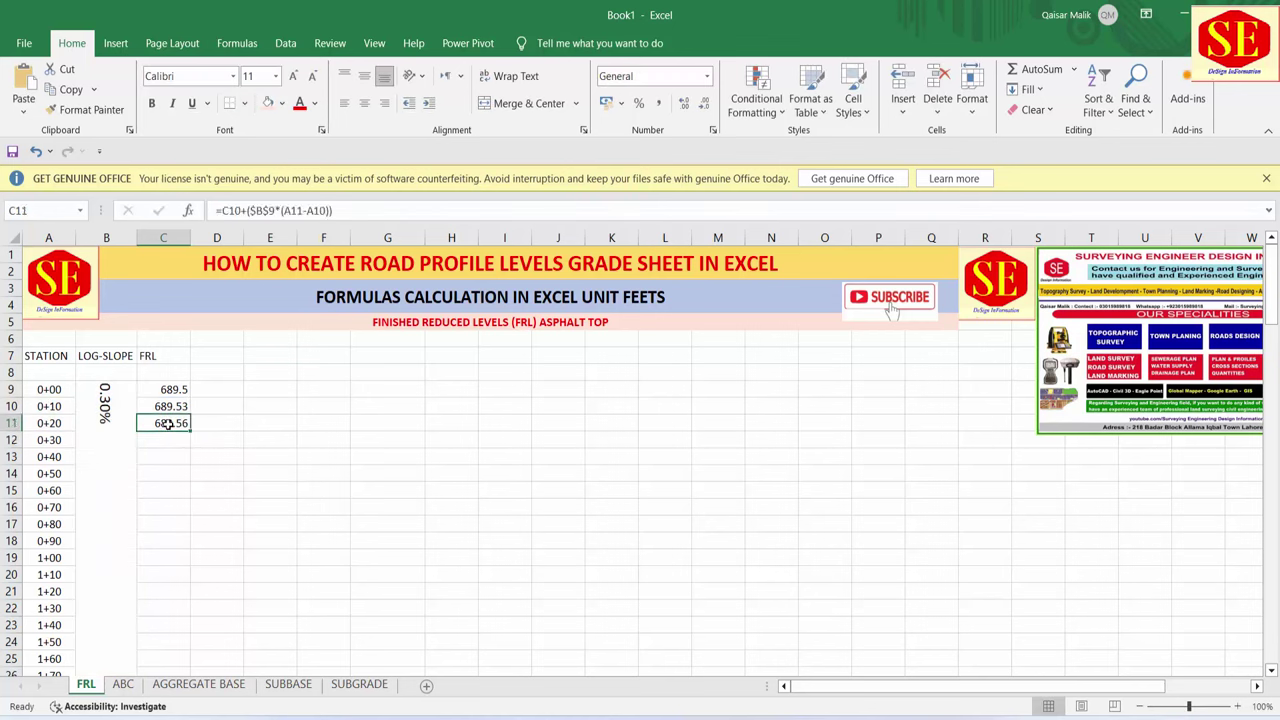
- Fill the C11 FRL formula down every station and review C11's references
double_click(191, 431)
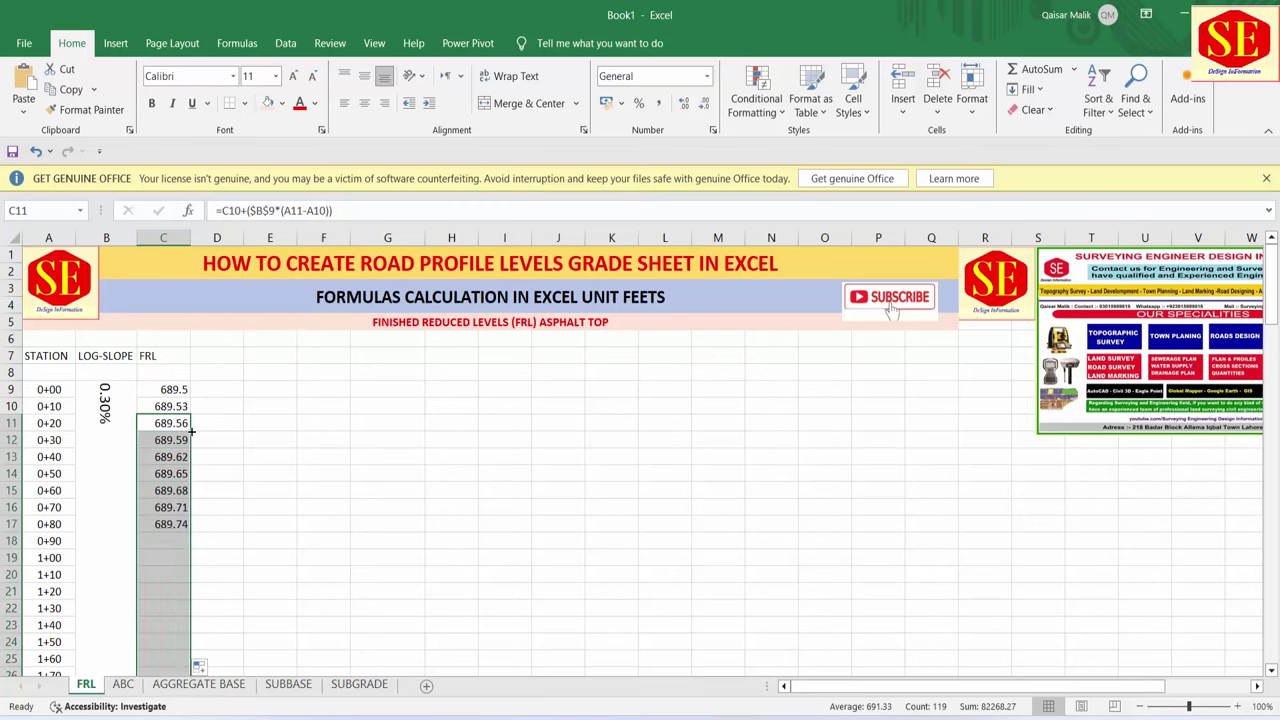
scroll(247, 540, down, 5)
scroll(247, 538, down, 4)
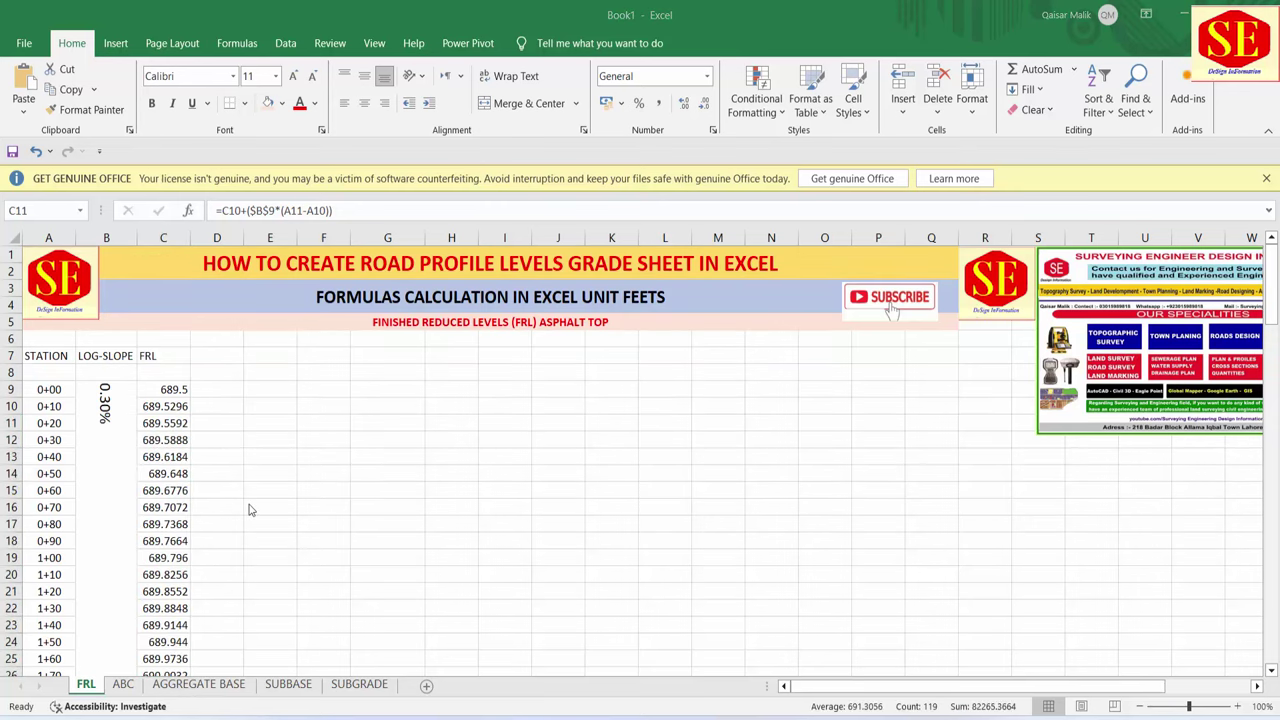
scroll(240, 535, down, 6)
scroll(234, 535, down, 2)
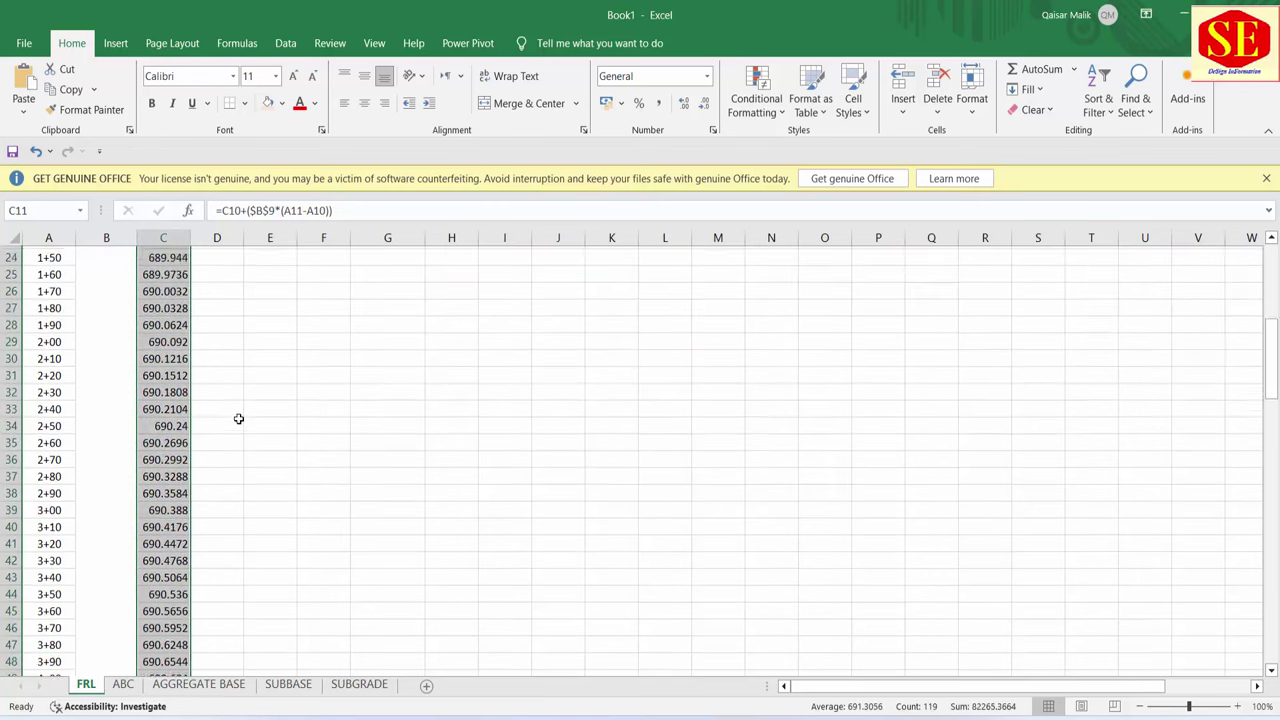
scroll(237, 417, up, 4)
scroll(200, 534, down, 3)
scroll(196, 552, down, 4)
scroll(196, 545, up, 2)
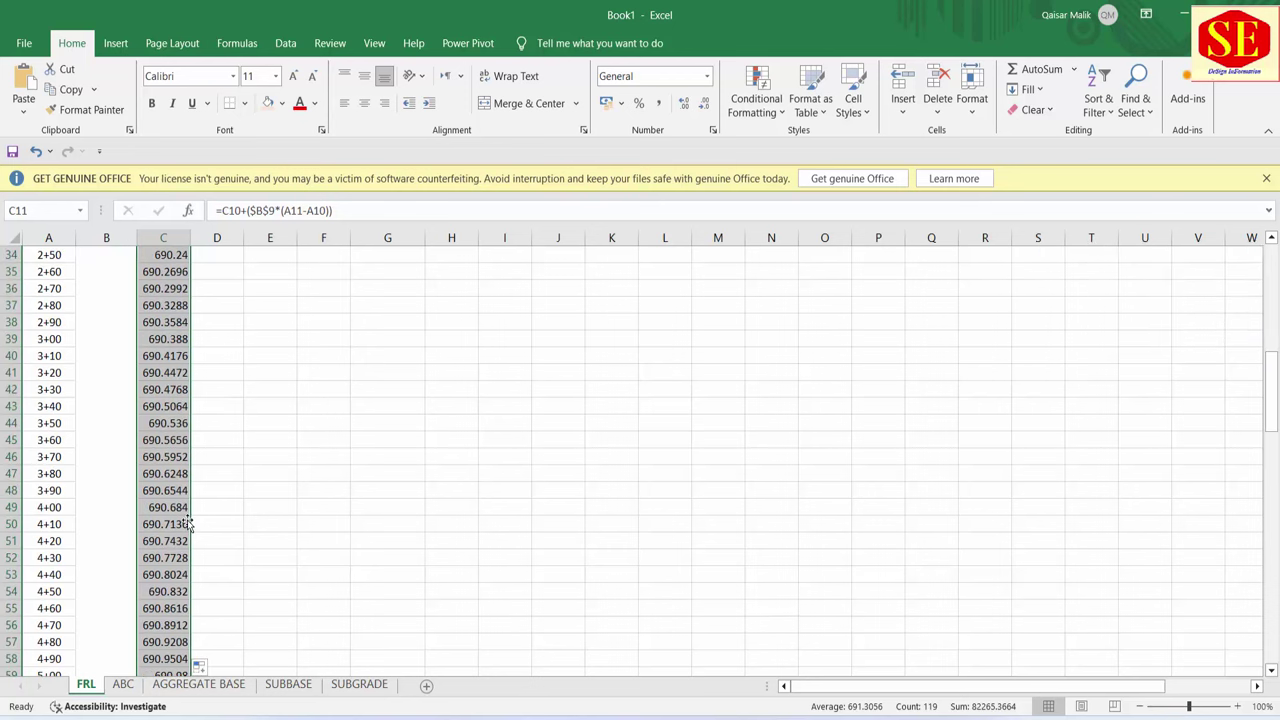
scroll(190, 505, up, 4)
scroll(160, 470, up, 5)
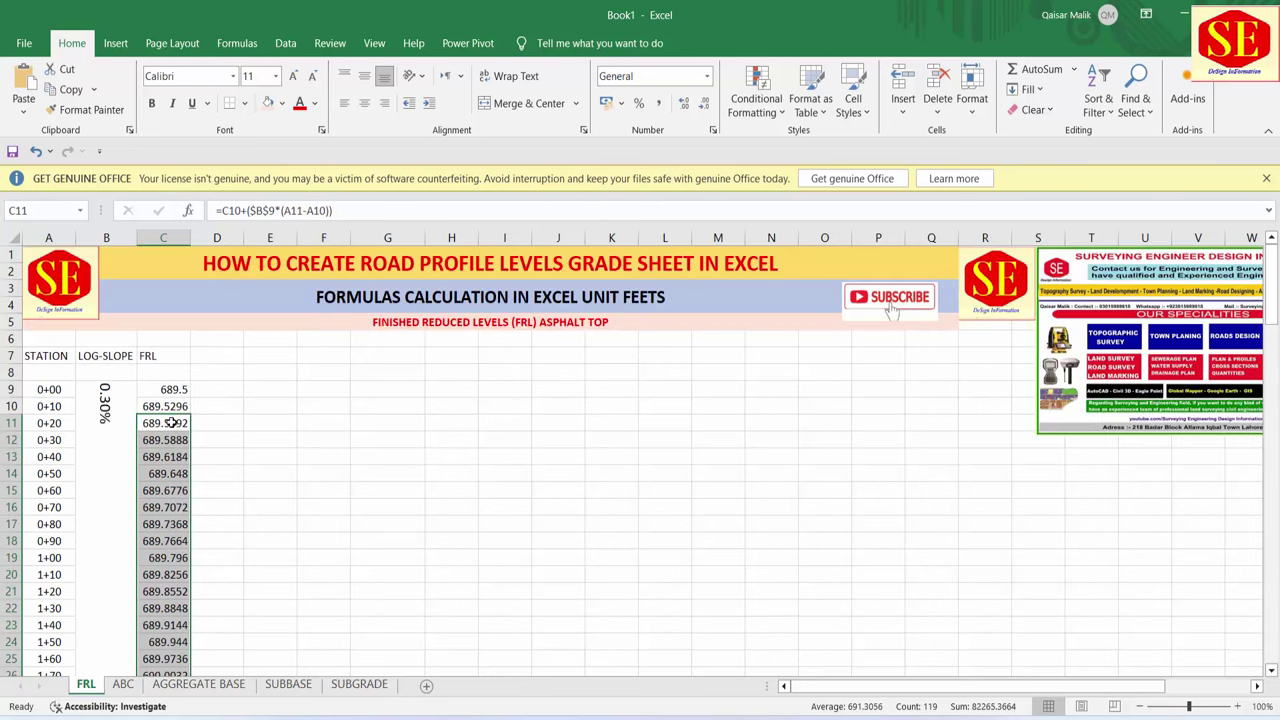
double_click(163, 423)
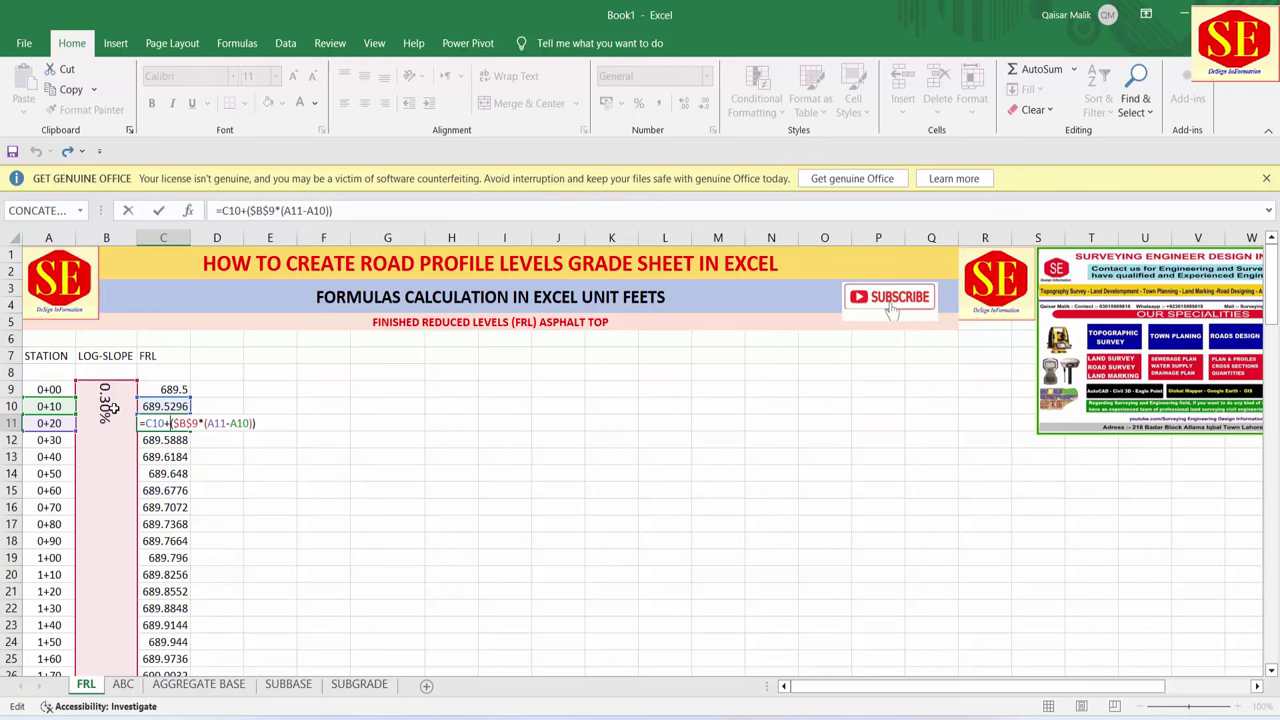
key(Escape)
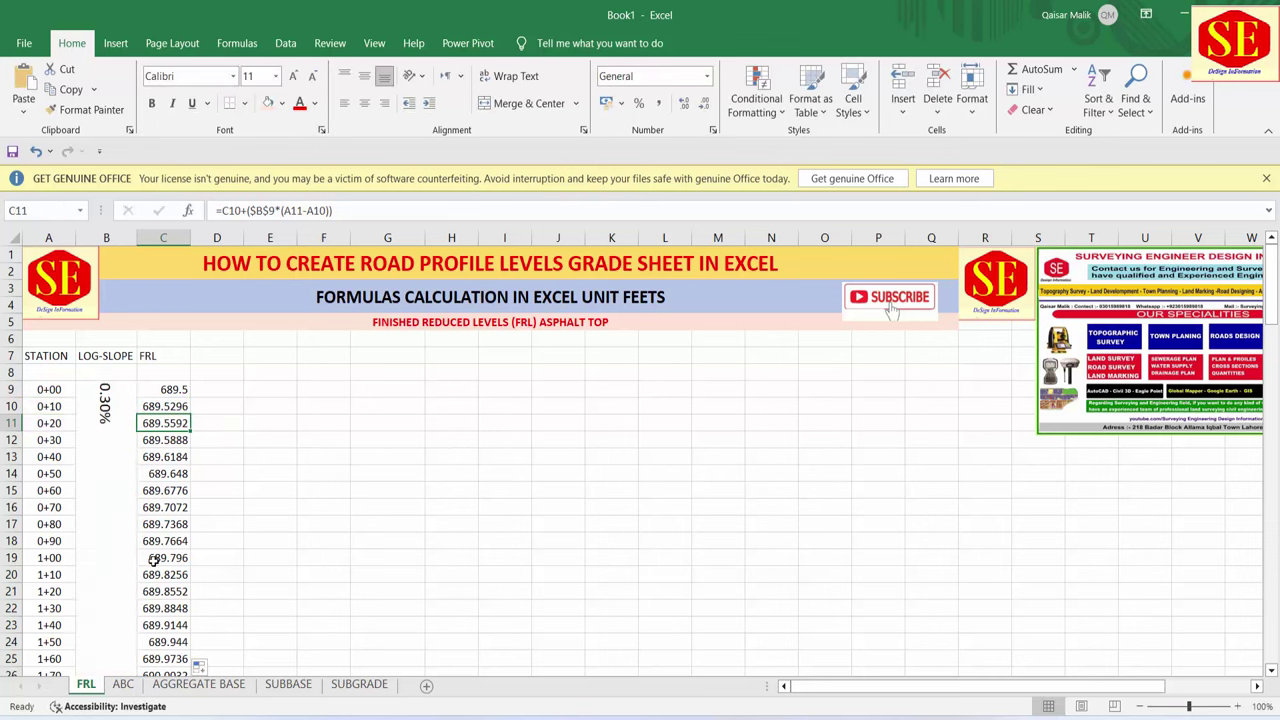
- Make the FRL values at stations 1+00, 2+00 and 3+00 bold and red
click(175, 558)
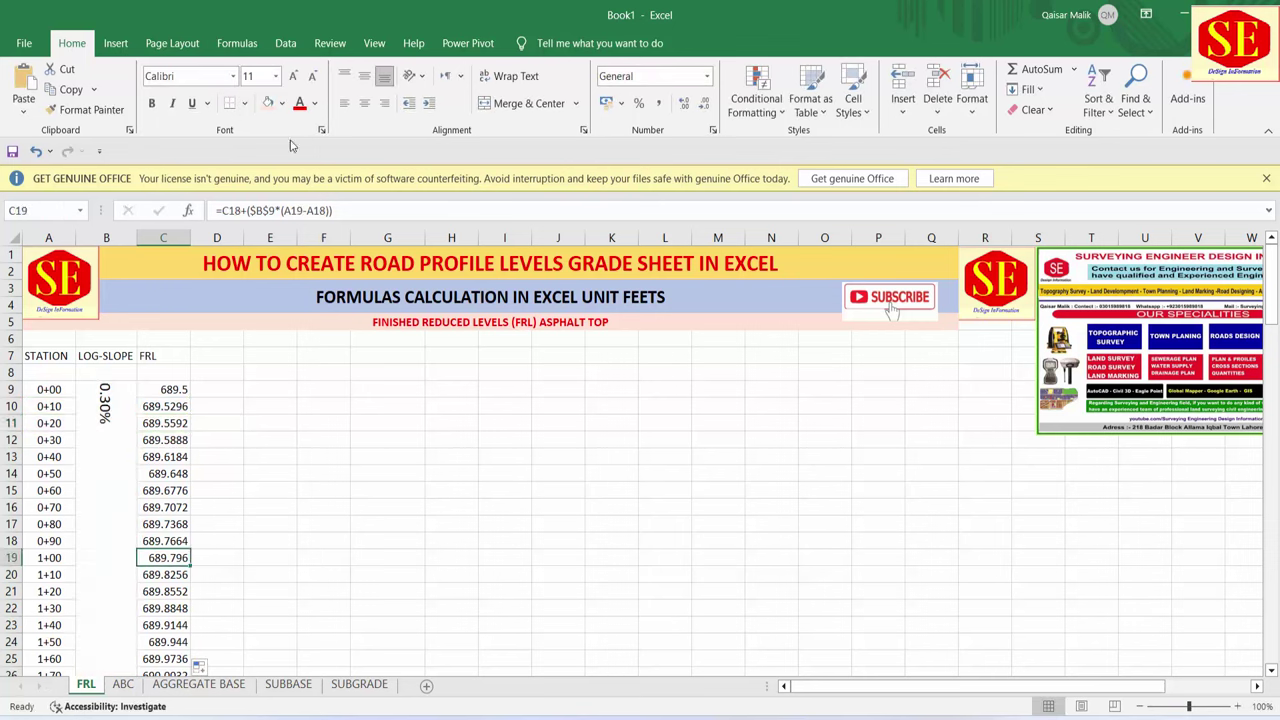
click(299, 103)
click(292, 76)
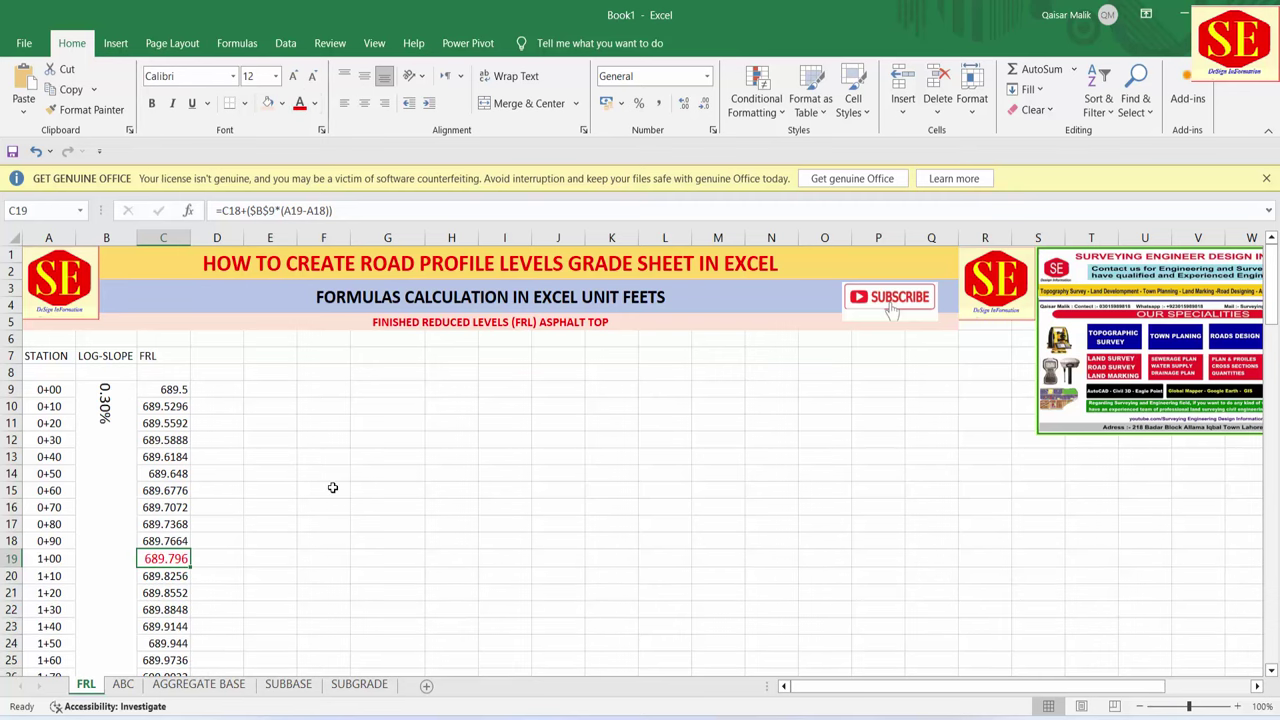
click(151, 103)
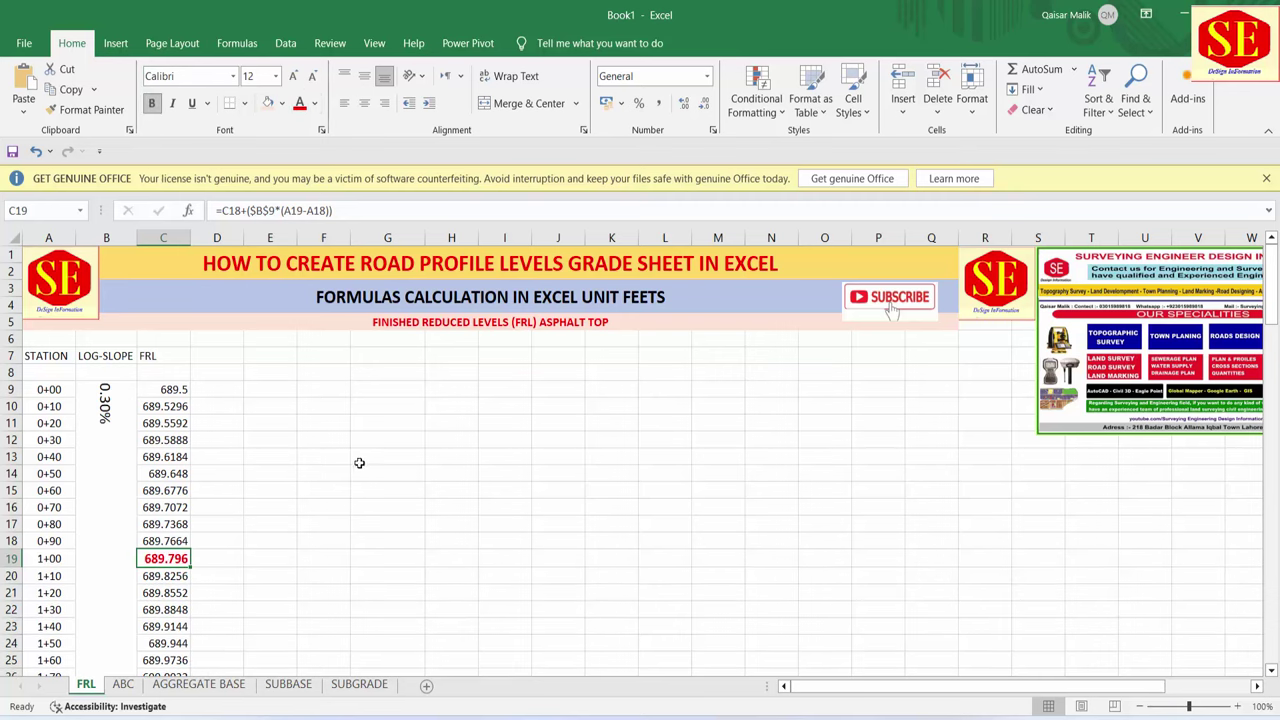
scroll(300, 520, down, 4)
click(152, 527)
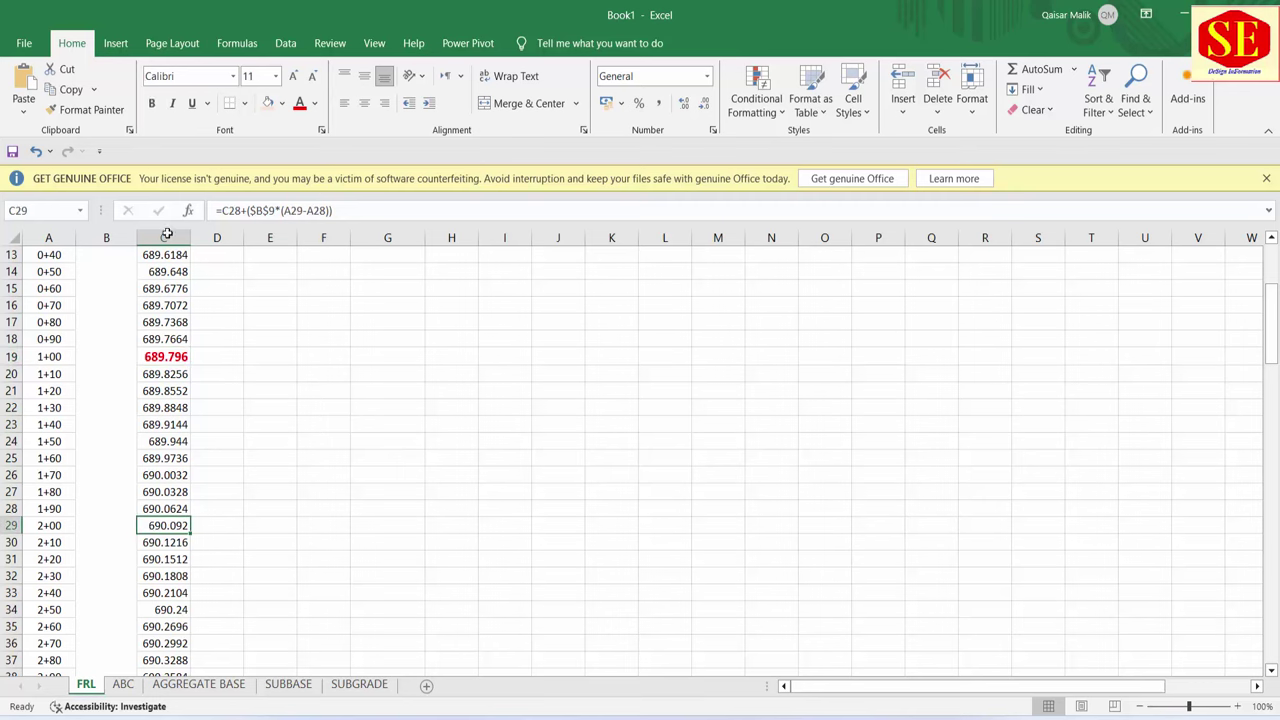
click(151, 103)
click(299, 103)
scroll(345, 486, down, 3)
click(166, 542)
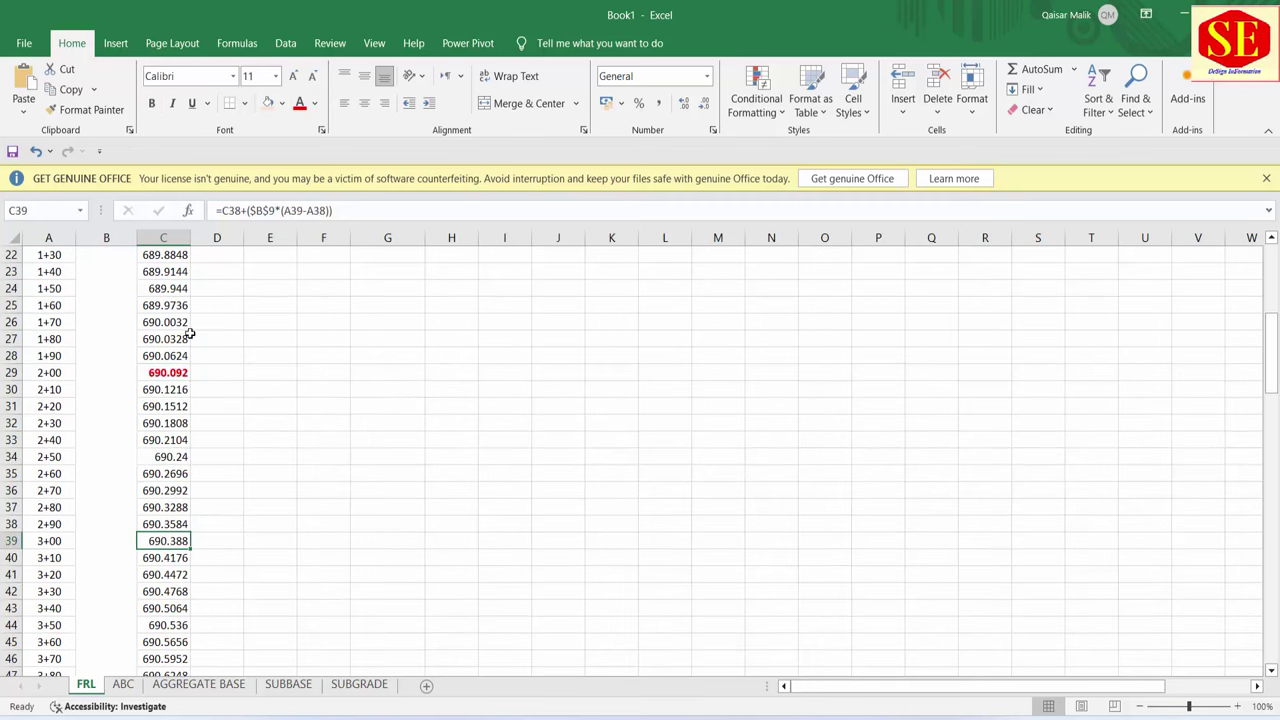
click(151, 103)
click(299, 103)
- Compare the 1+00, 2+00 and 3+00 FRLs against the levels in the PP1.pdf profile drawing
scroll(305, 432, up, 3)
click(172, 358)
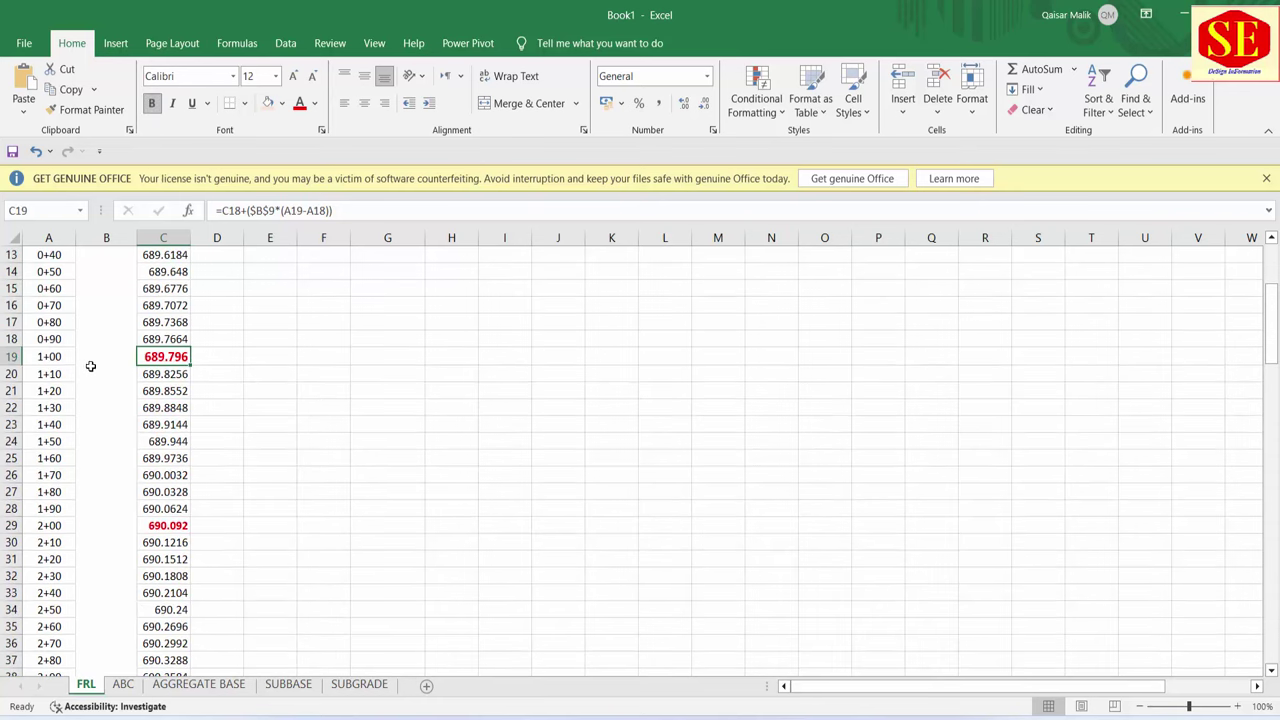
key(alt+Tab)
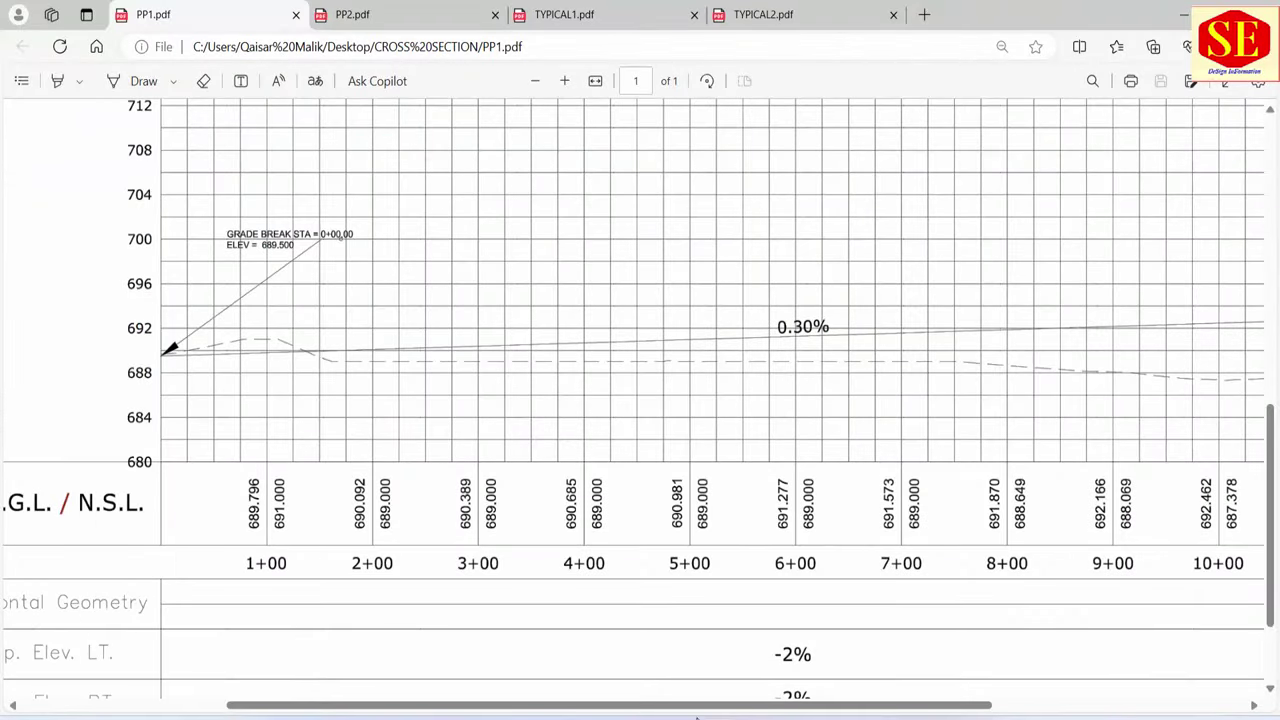
key(alt+Tab)
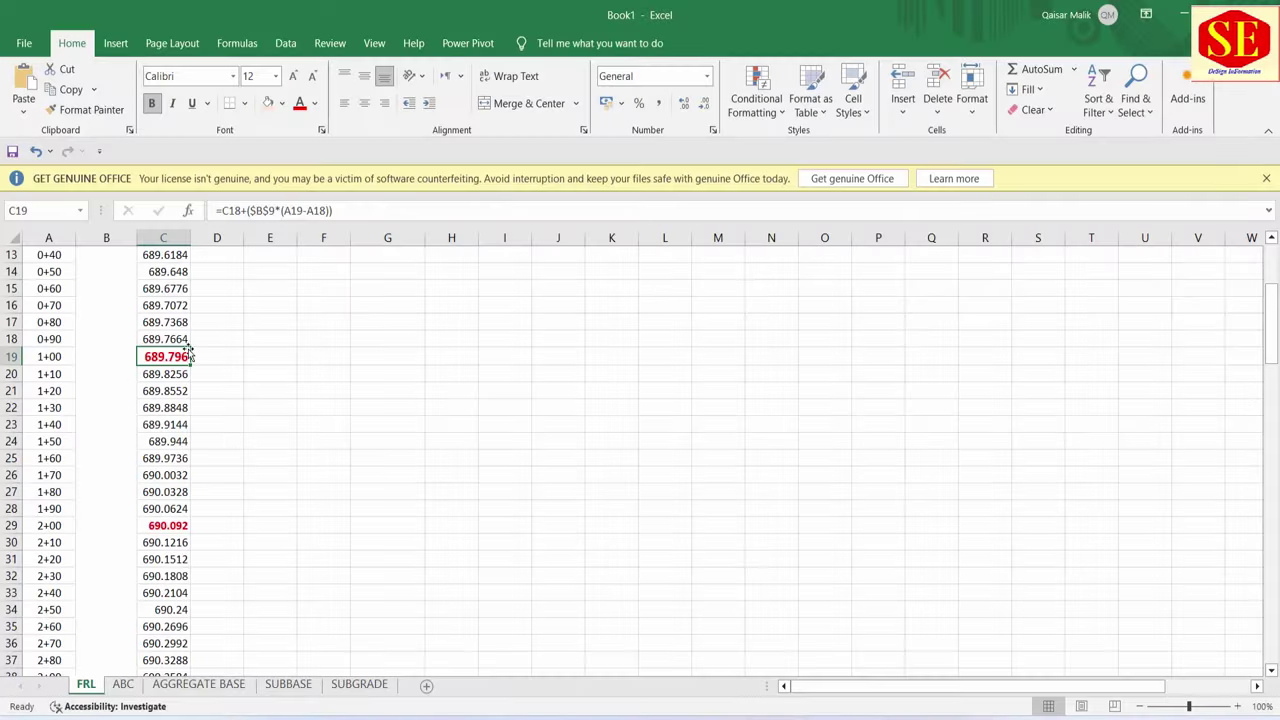
click(182, 526)
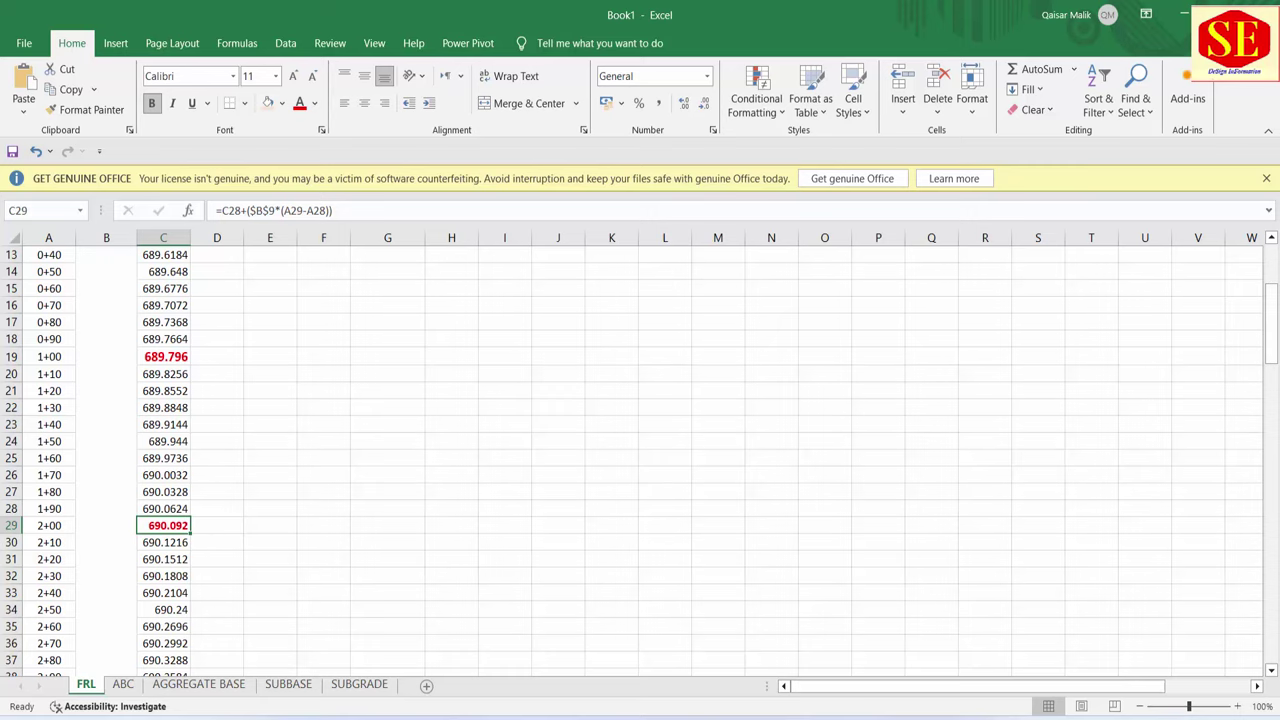
key(alt+Tab)
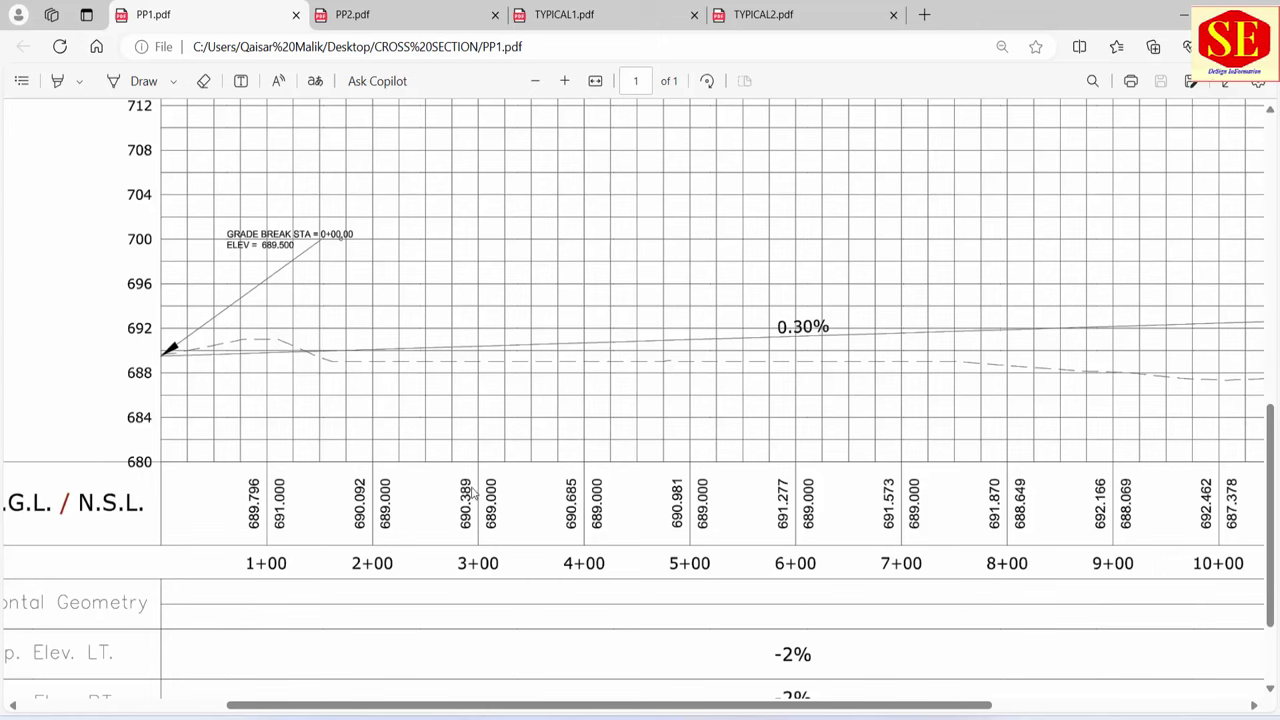
key(alt+Tab)
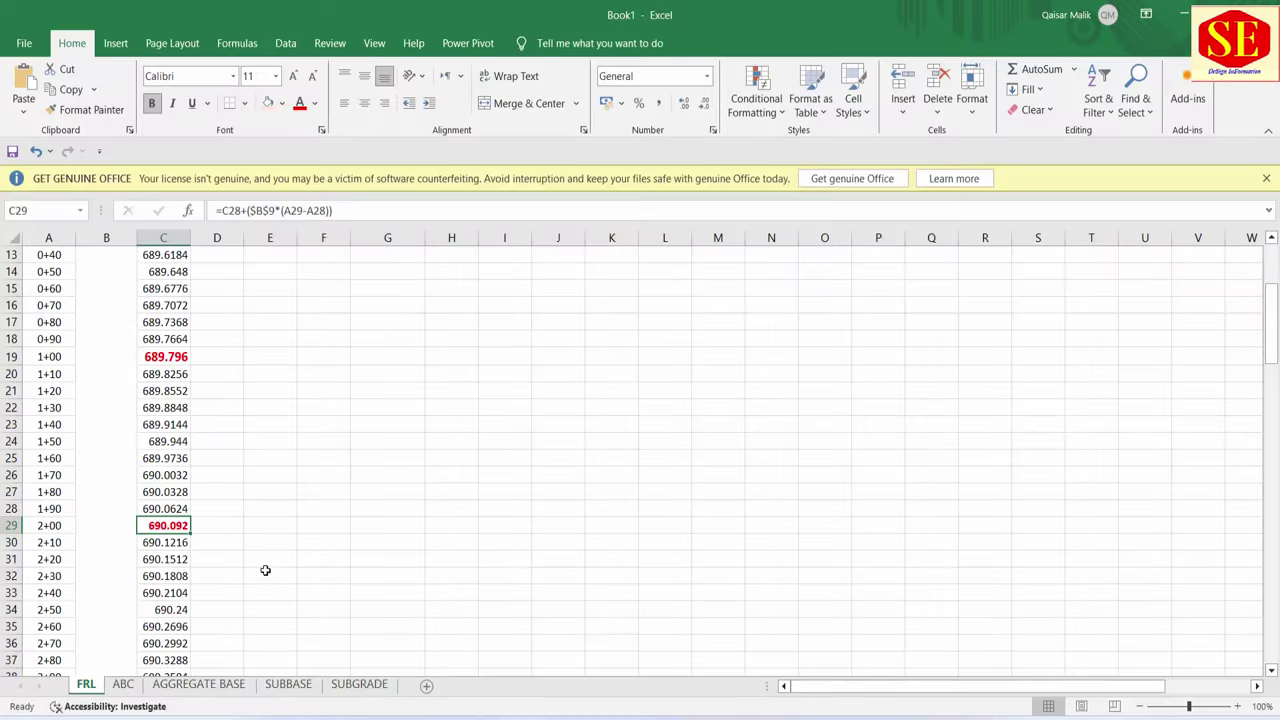
scroll(266, 572, down, 3)
click(180, 545)
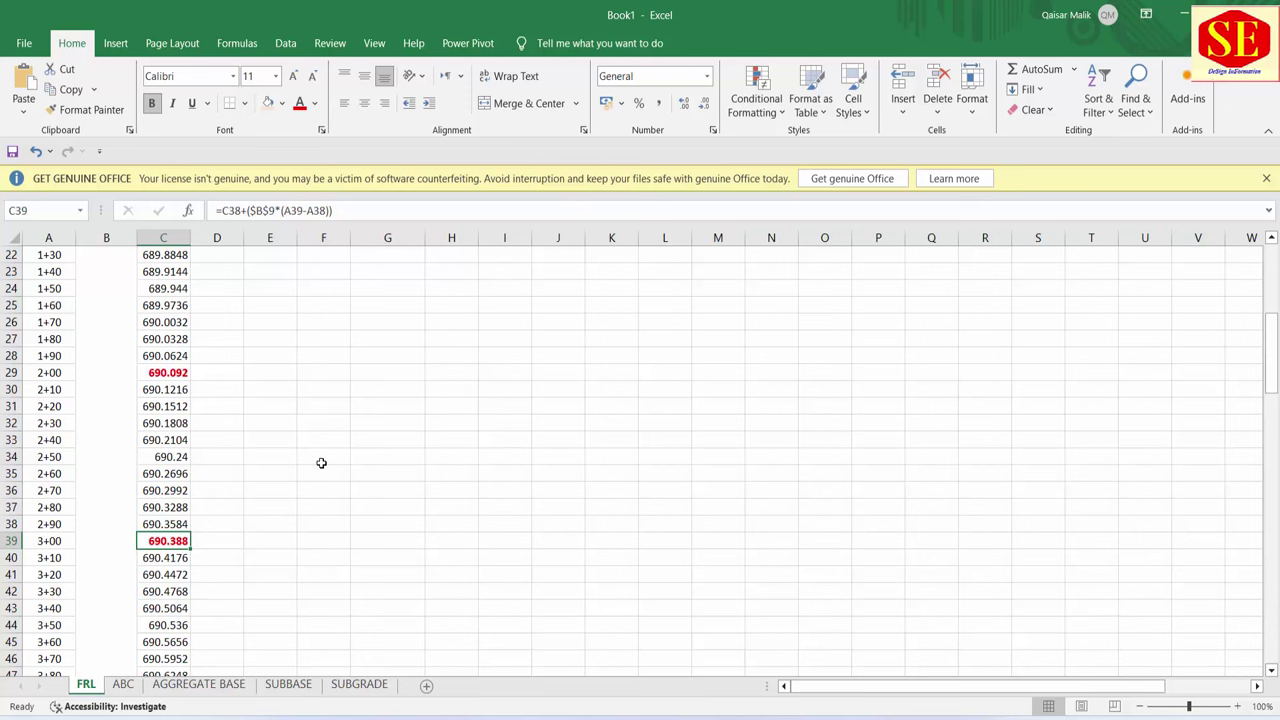
scroll(321, 463, up, 6)
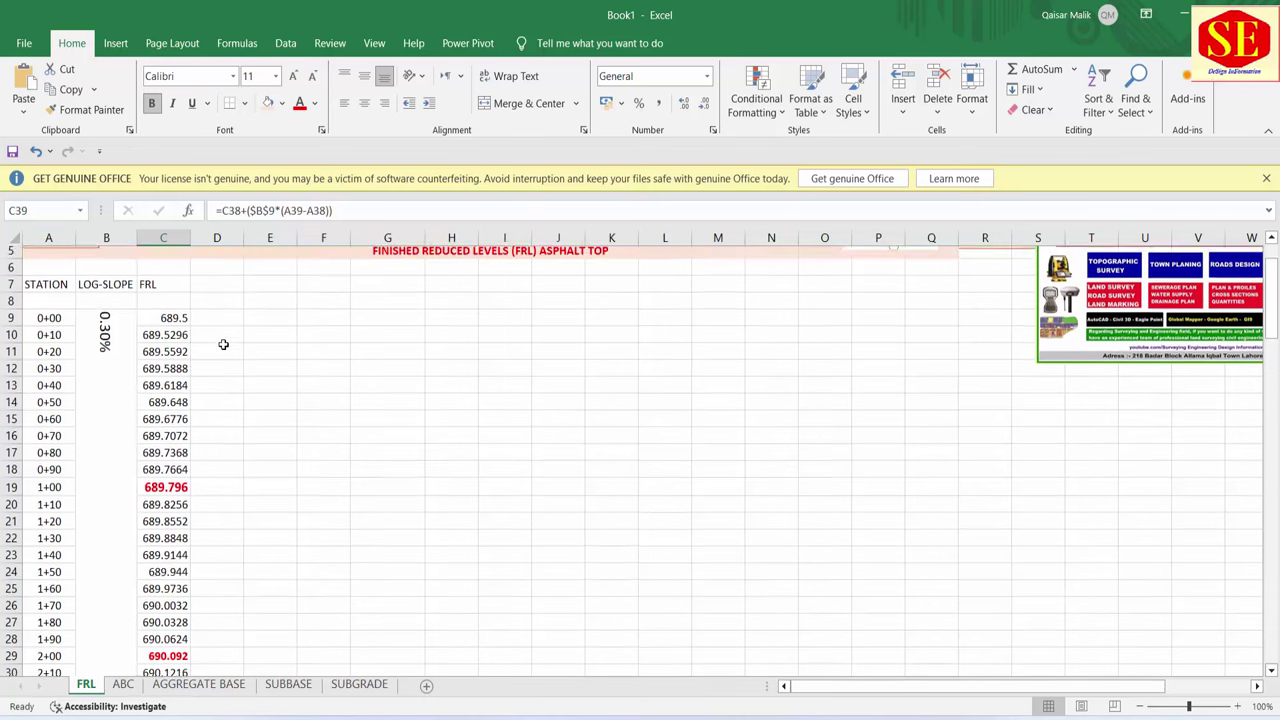
scroll(223, 344, up, 2)
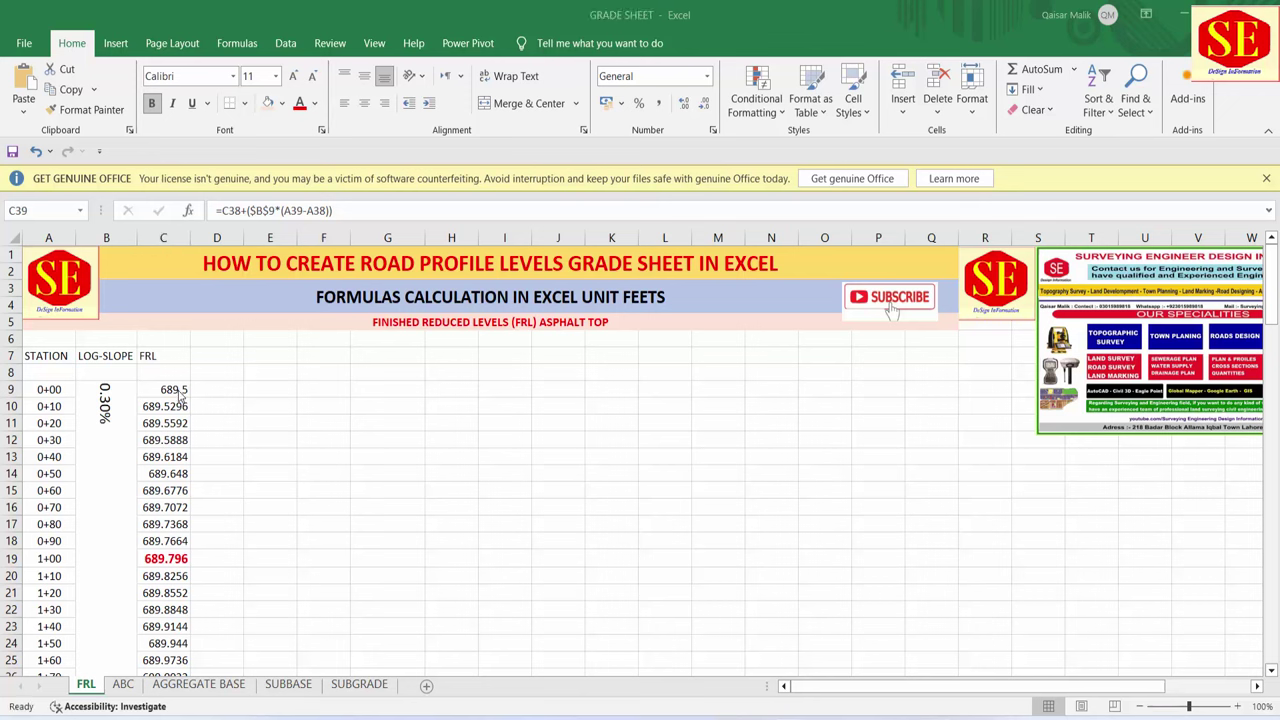
click(178, 392)
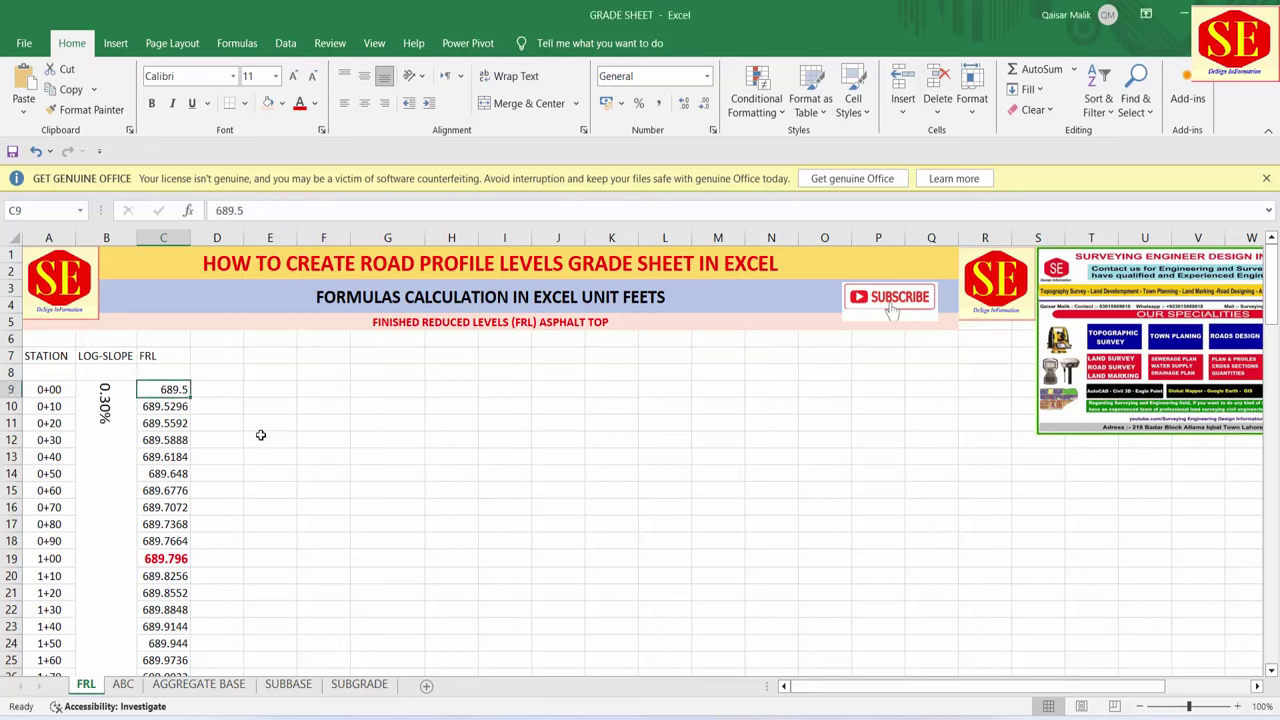
- Format the FRL values in C9:C129 as Number with 3 decimal places
key(ctrl+shift+Down)
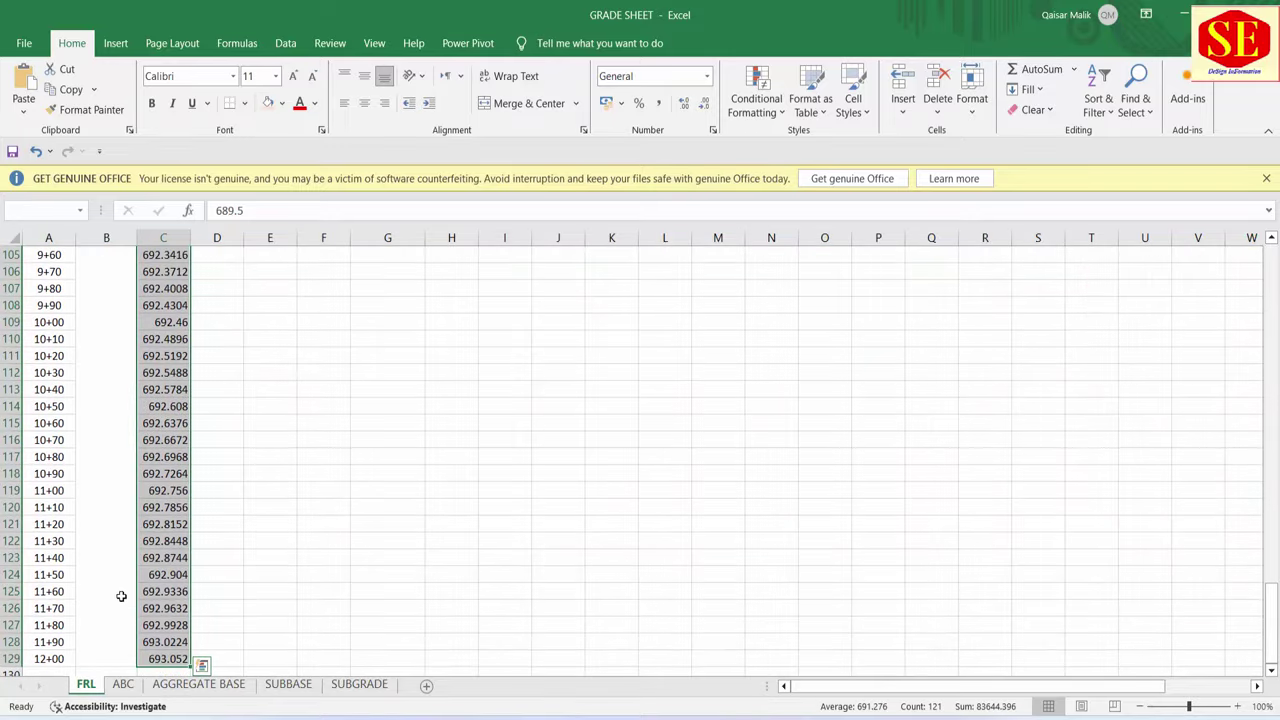
right_click(171, 360)
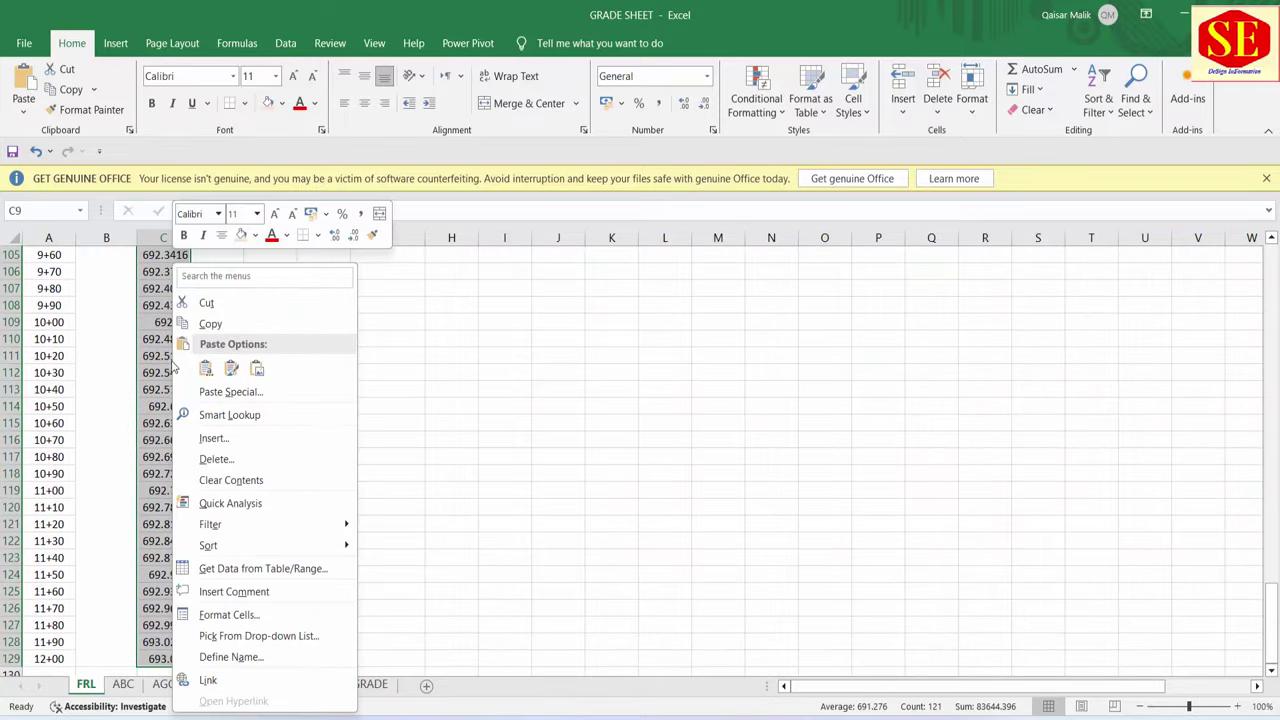
click(258, 618)
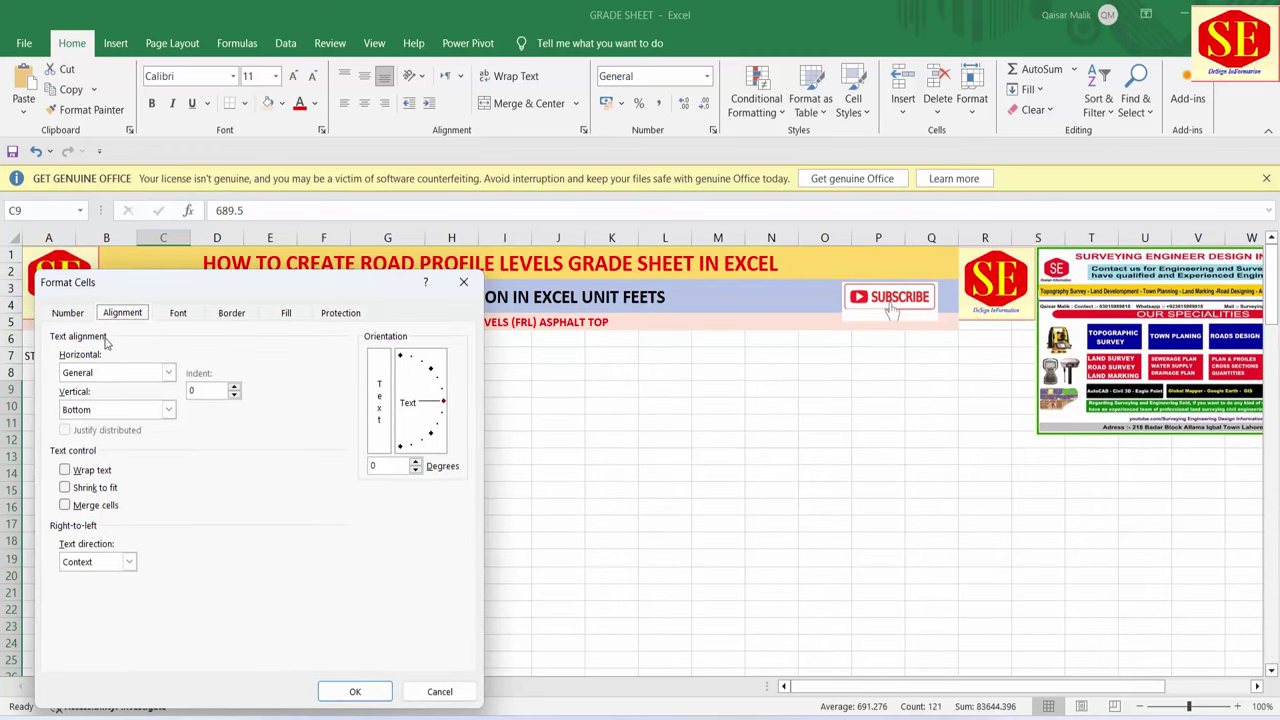
click(60, 313)
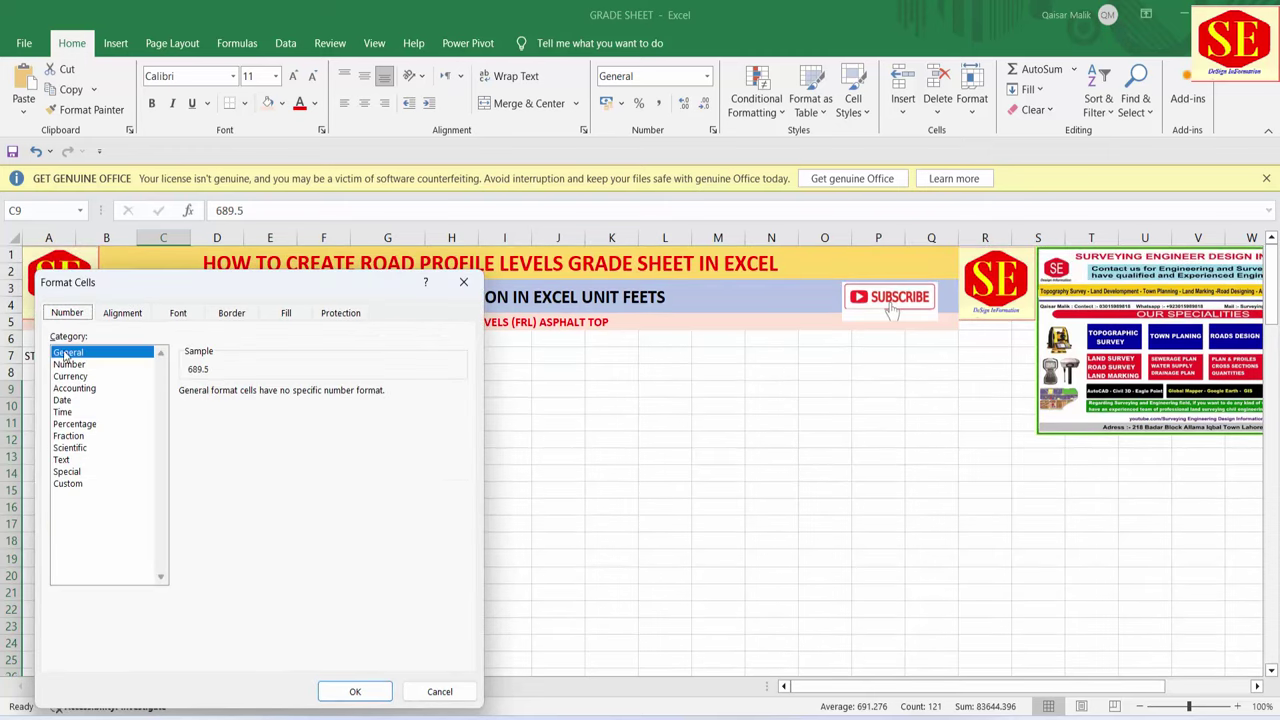
click(68, 364)
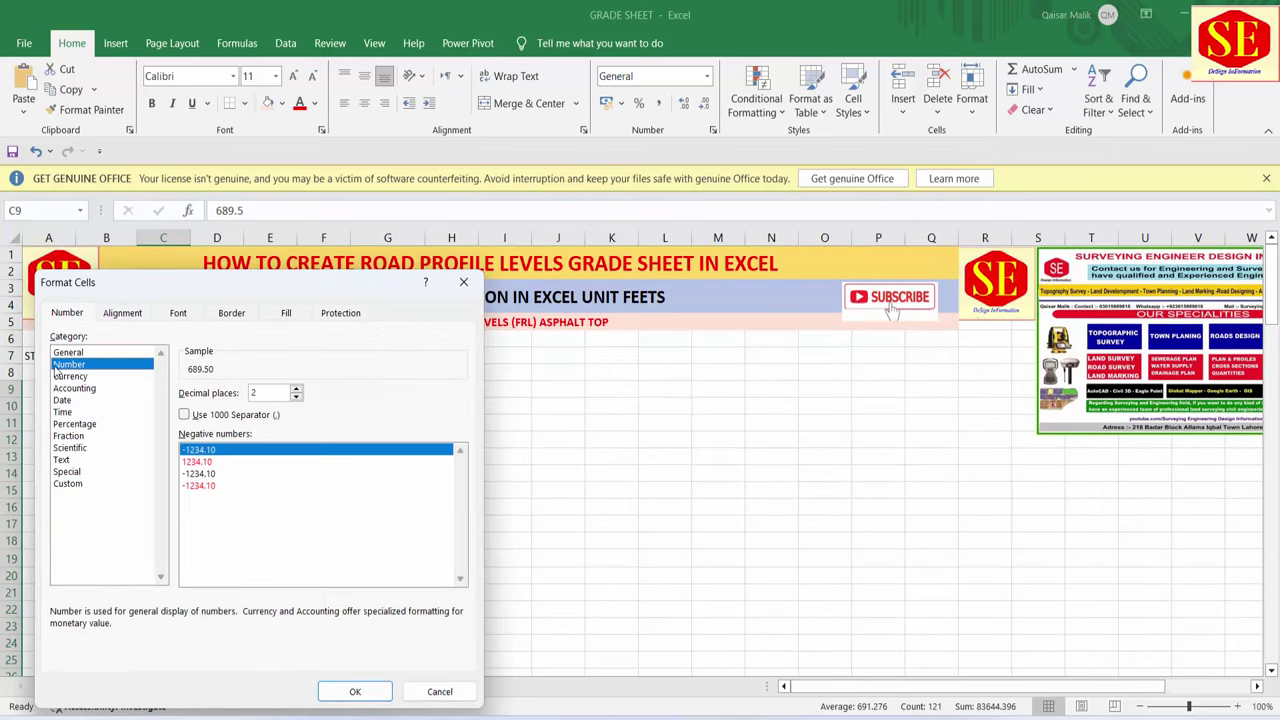
click(296, 388)
click(340, 691)
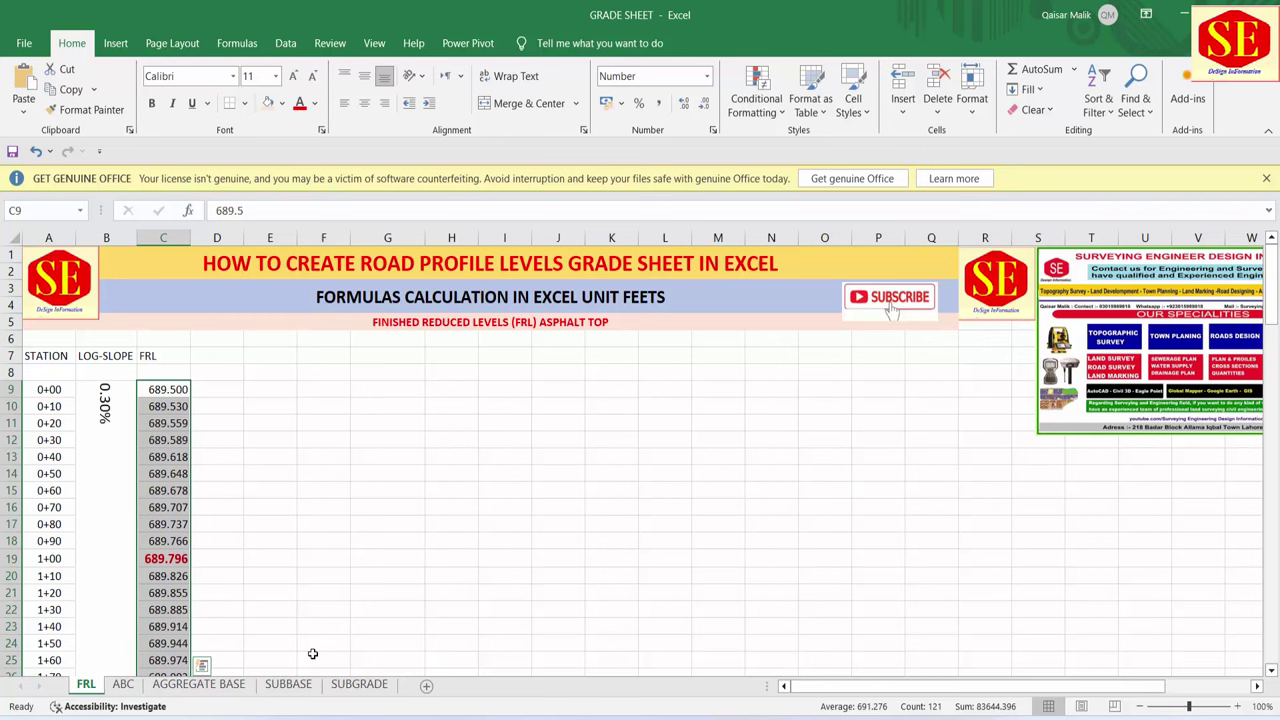
- Centre the FRL values both ways, bold column C from C7 down, then undo the last change
click(364, 103)
click(364, 76)
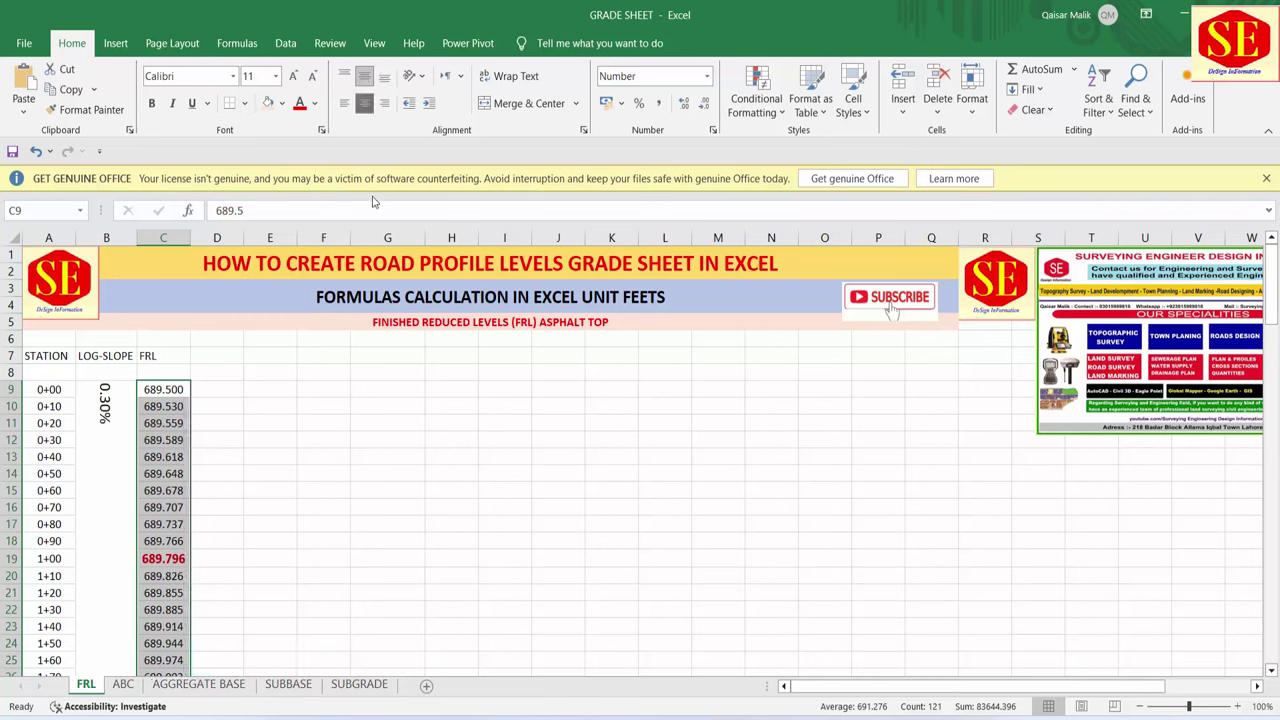
click(378, 472)
click(172, 357)
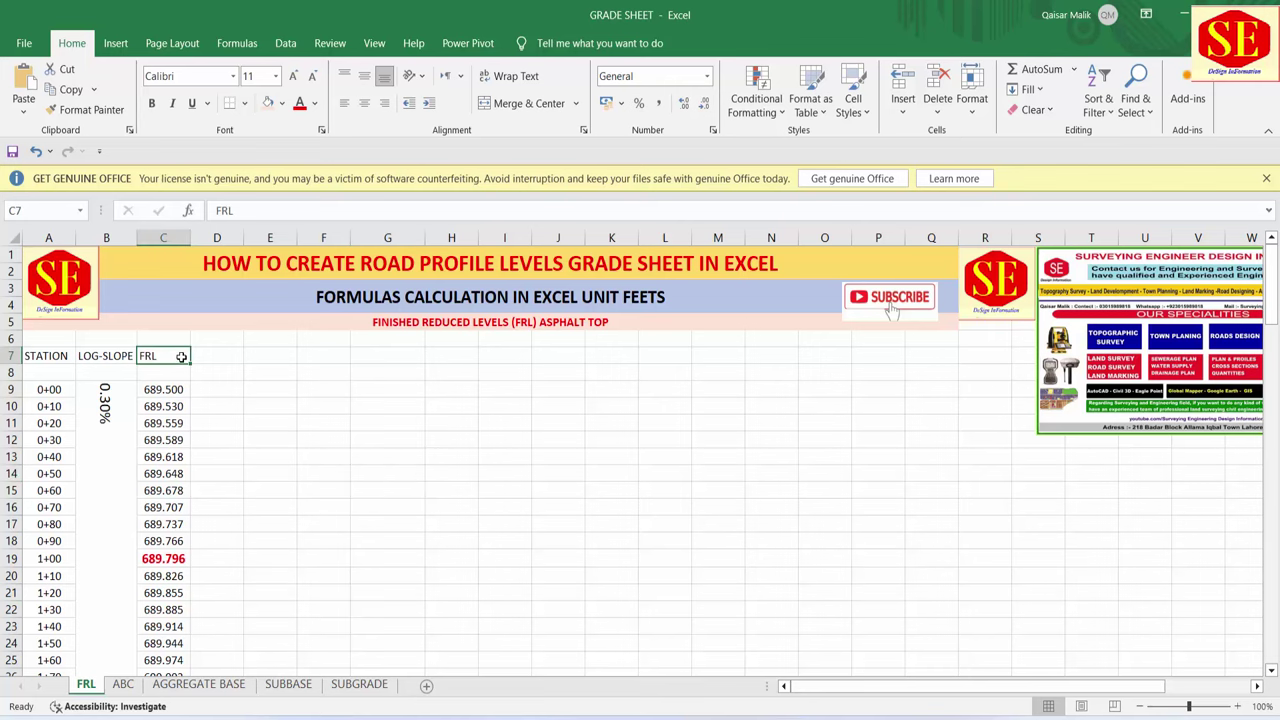
drag(181, 357, 177, 705)
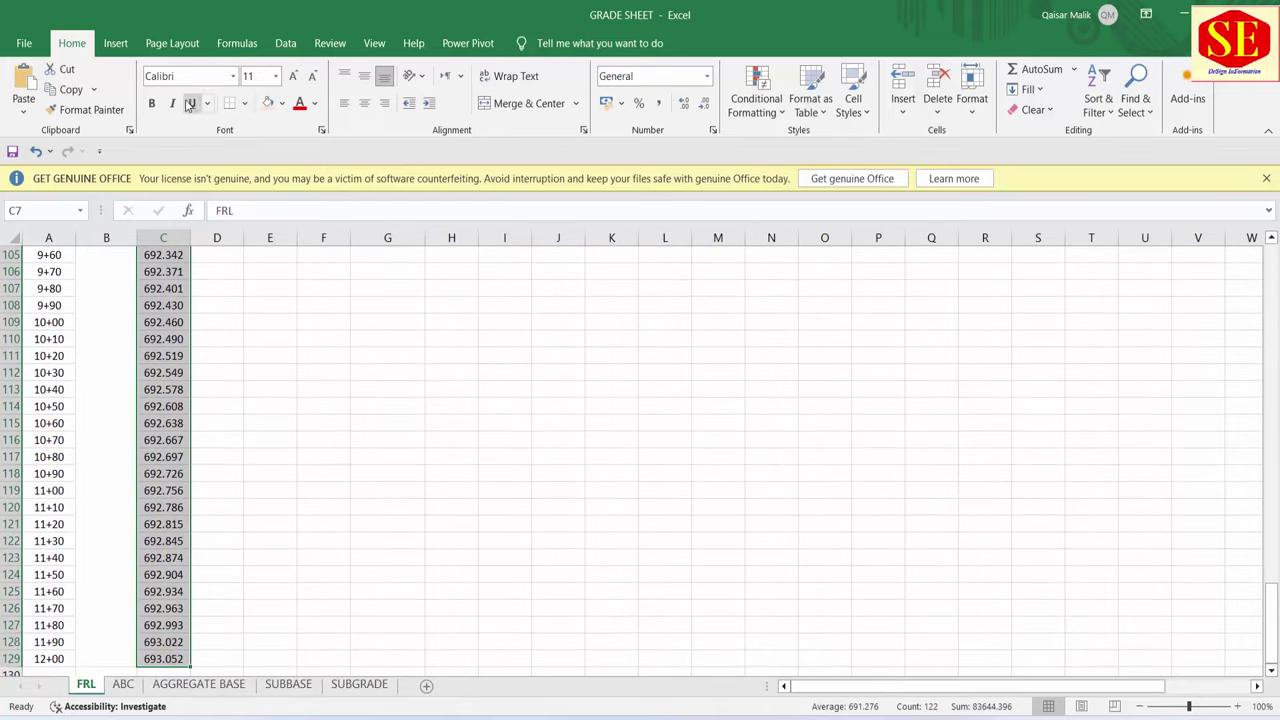
click(152, 103)
scroll(129, 467, up, 20)
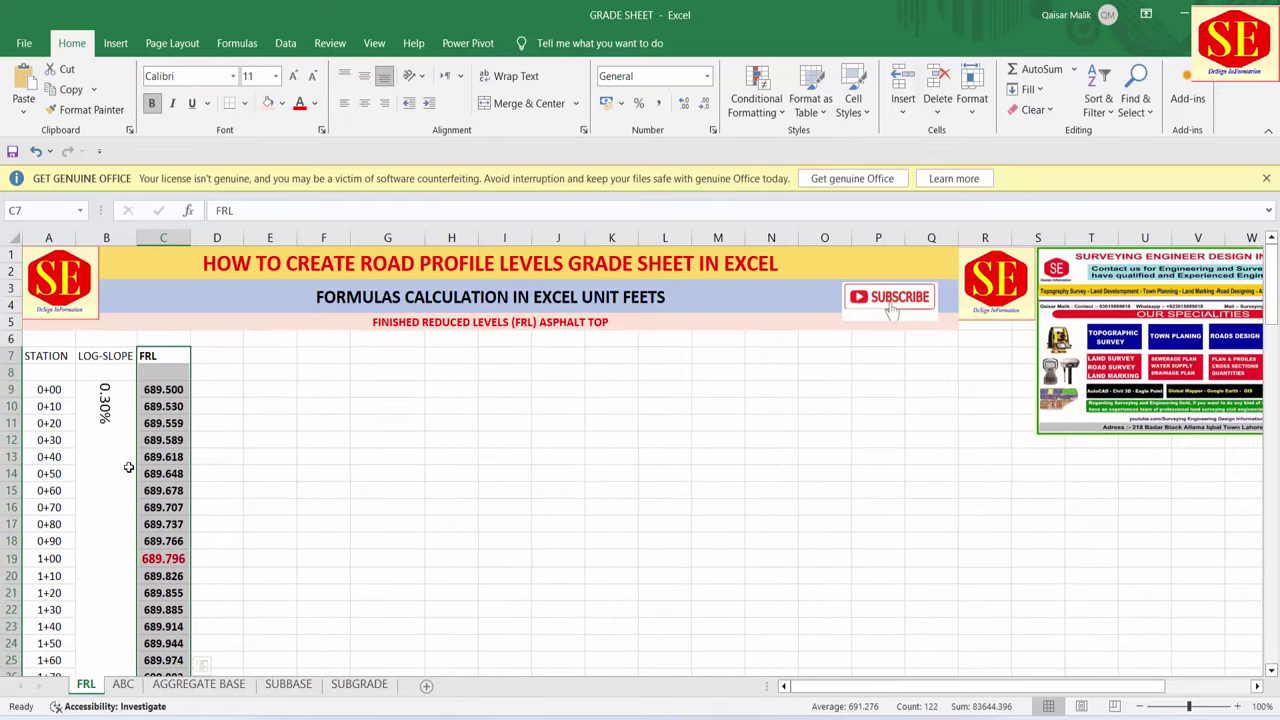
click(350, 450)
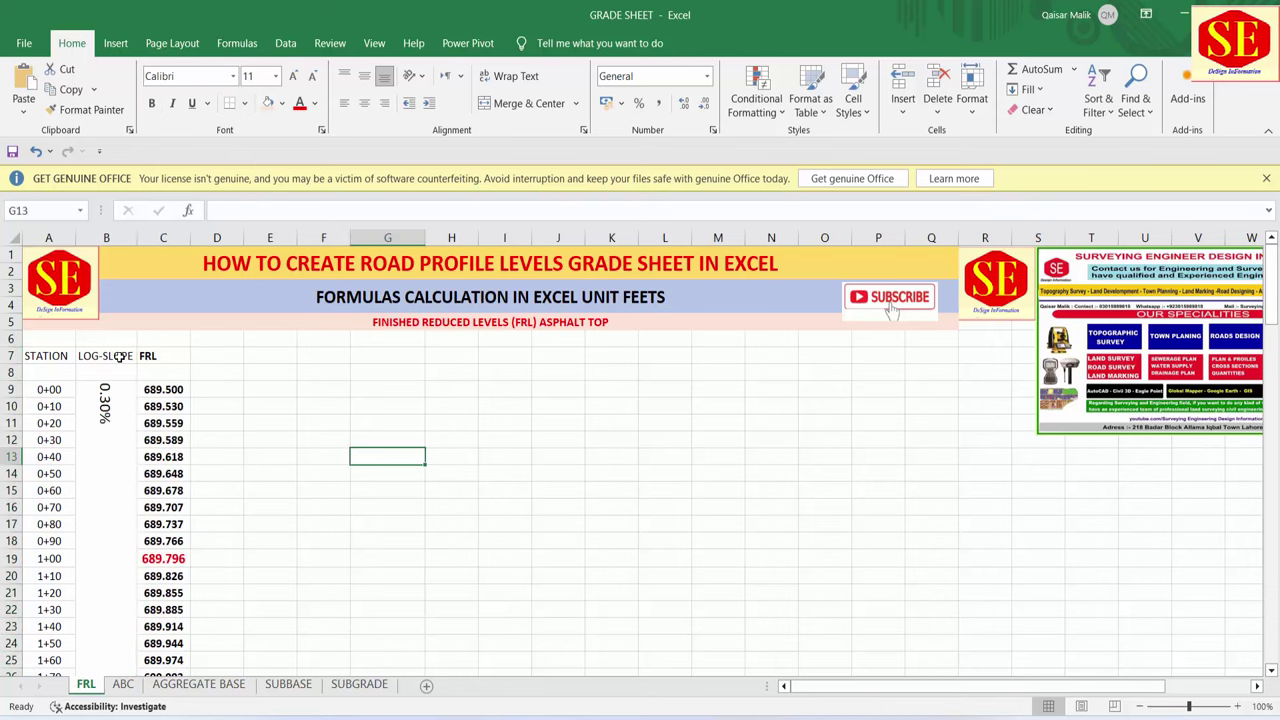
key(ctrl+z)
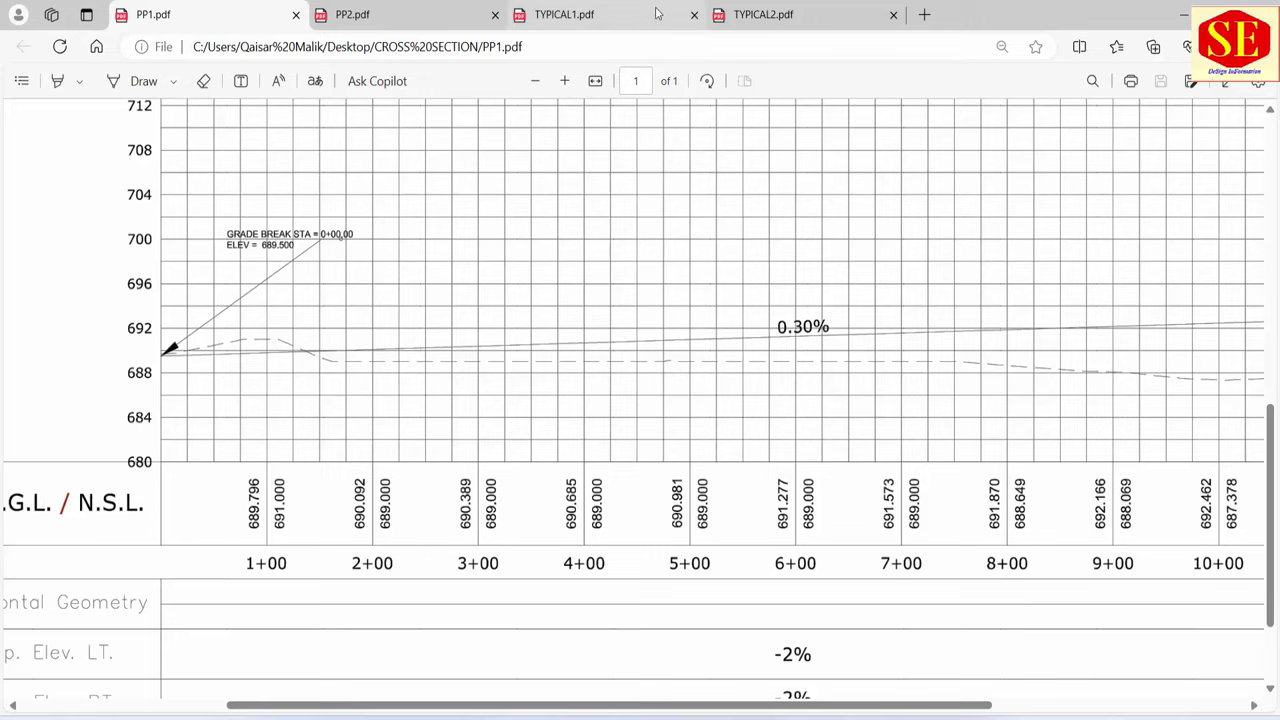
- In TYPICAL1.pdf, read the 114' overall width, the 44' carriageway and the 10' median labels
click(606, 17)
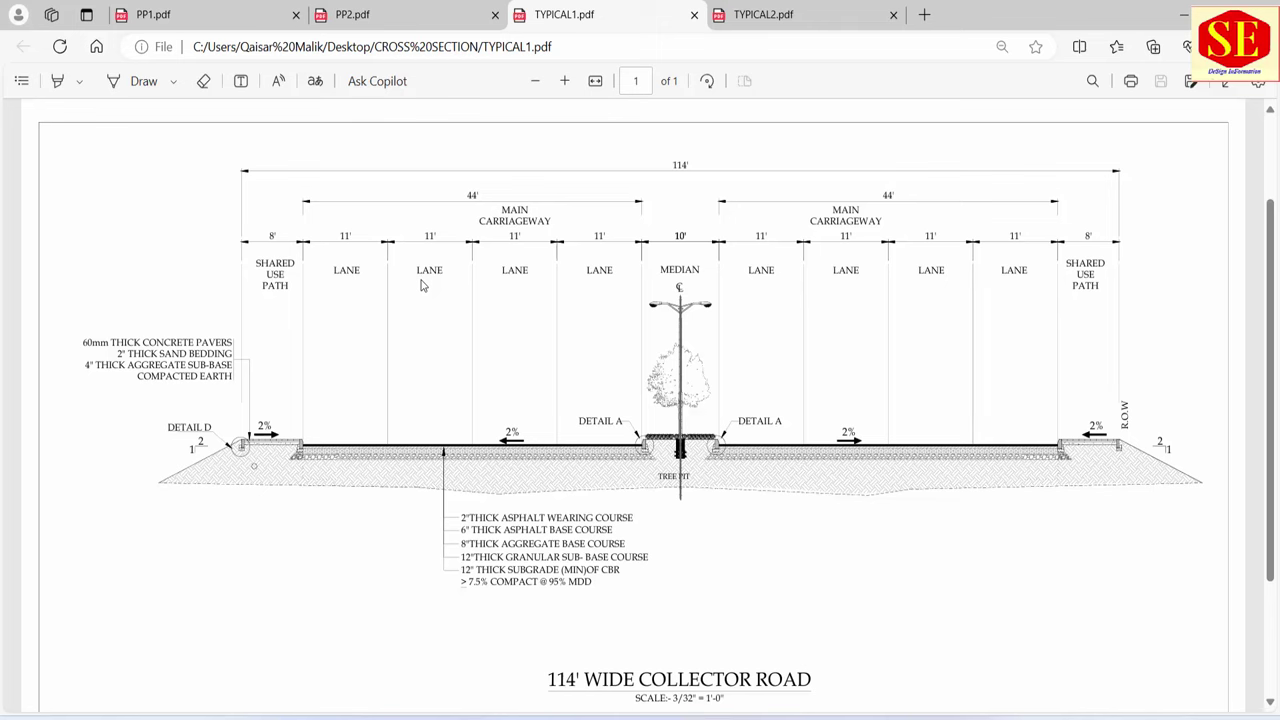
scroll(600, 320, up, 2)
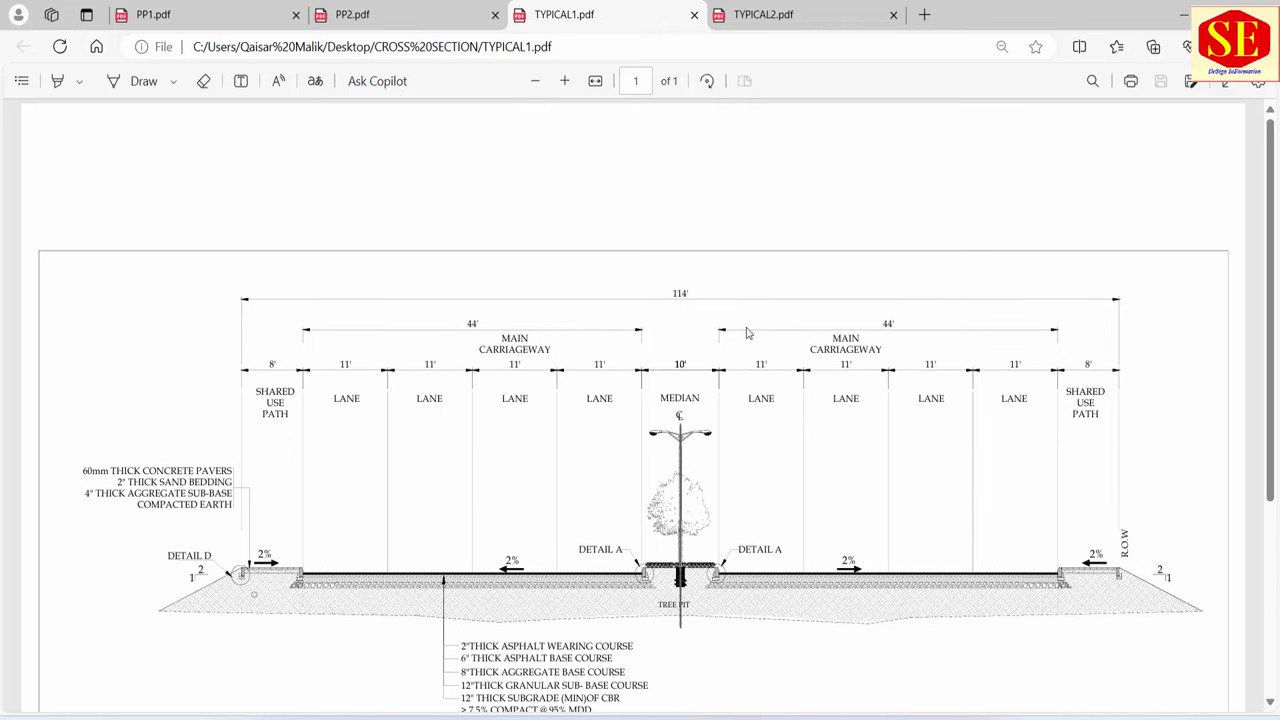
drag(674, 289, 711, 291)
scroll(463, 555, down, 2)
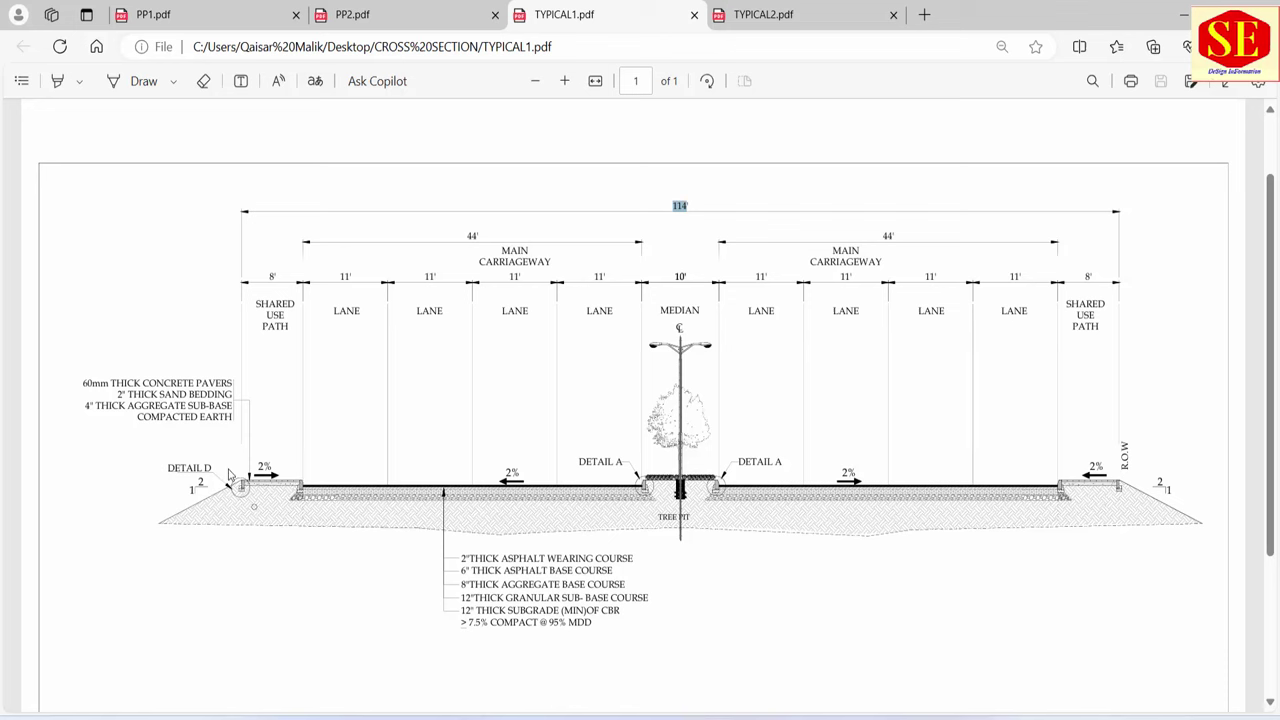
click(525, 255)
double_click(471, 240)
click(679, 280)
double_click(679, 280)
scroll(760, 360, up, 1)
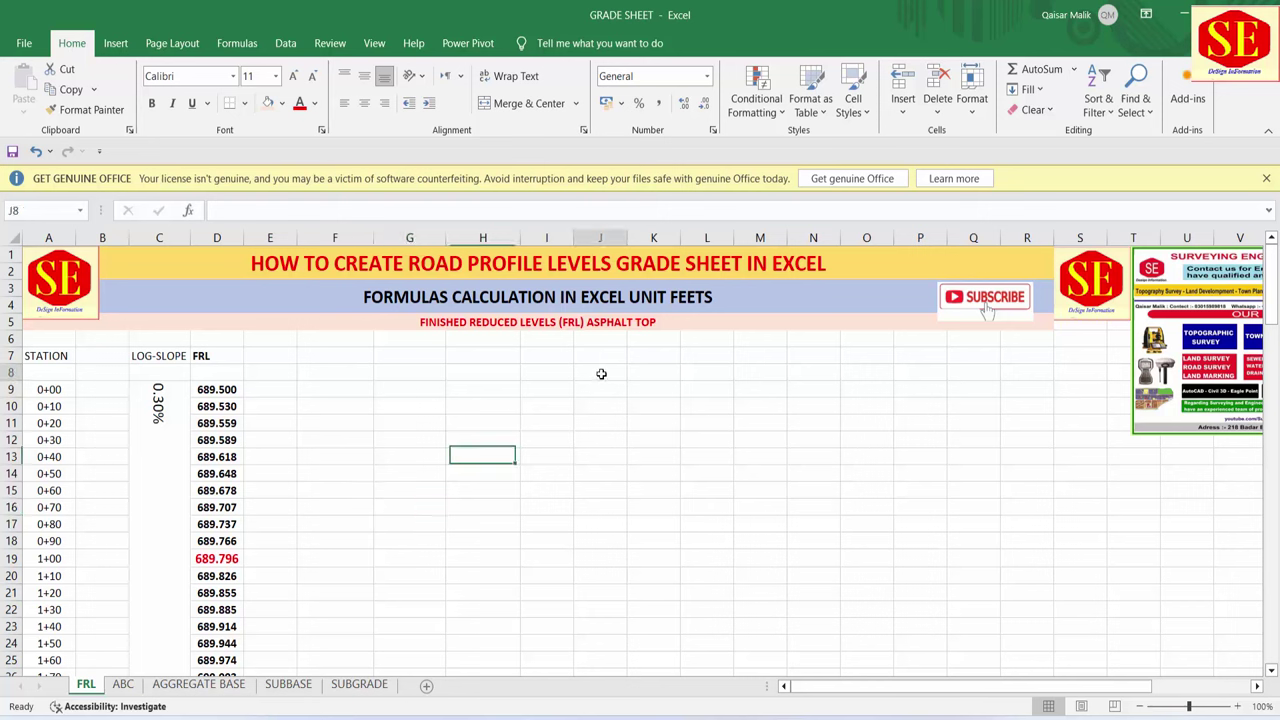
- Enter the CL header in J7 and the offset 5 in I8 and K8
click(617, 378)
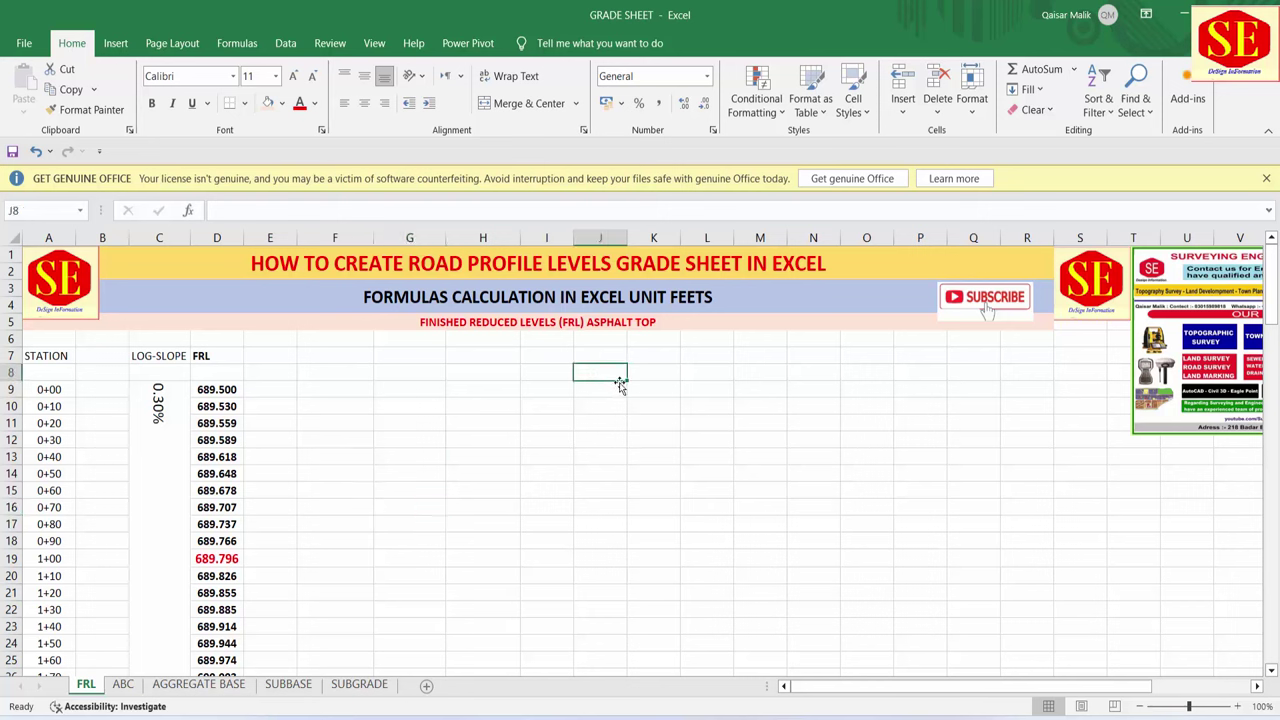
click(613, 354)
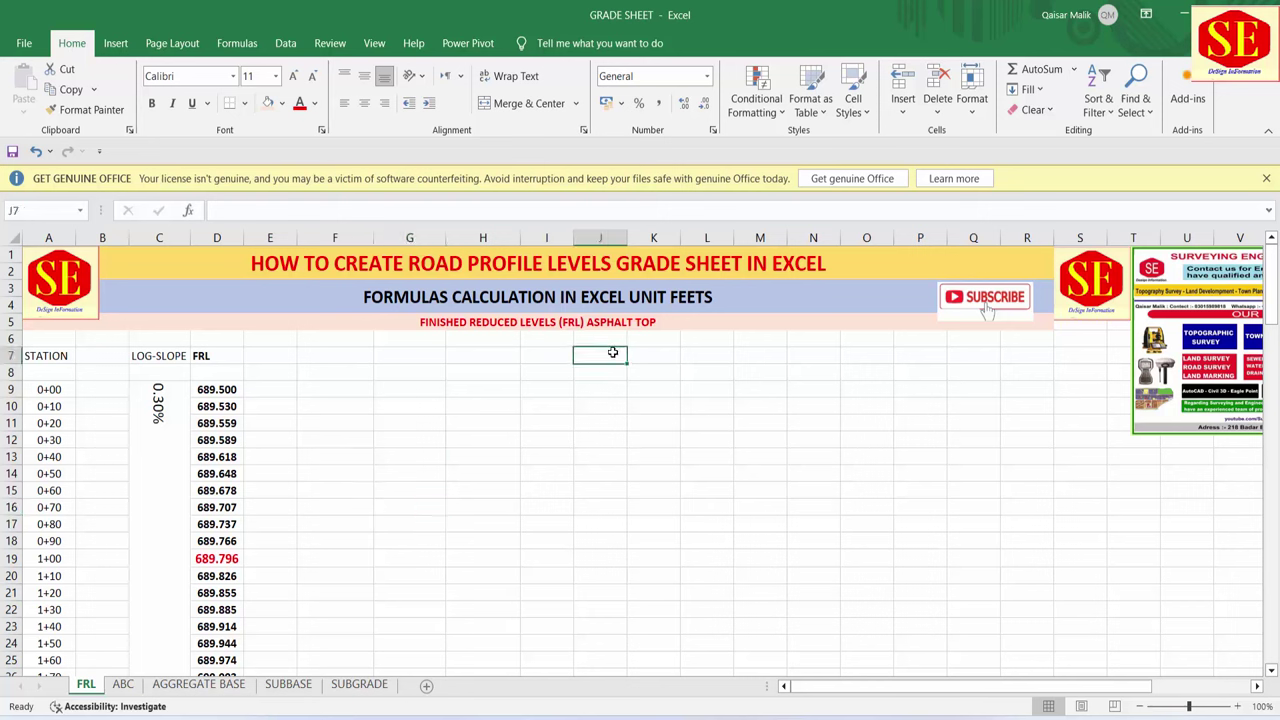
text(CL)
click(536, 355)
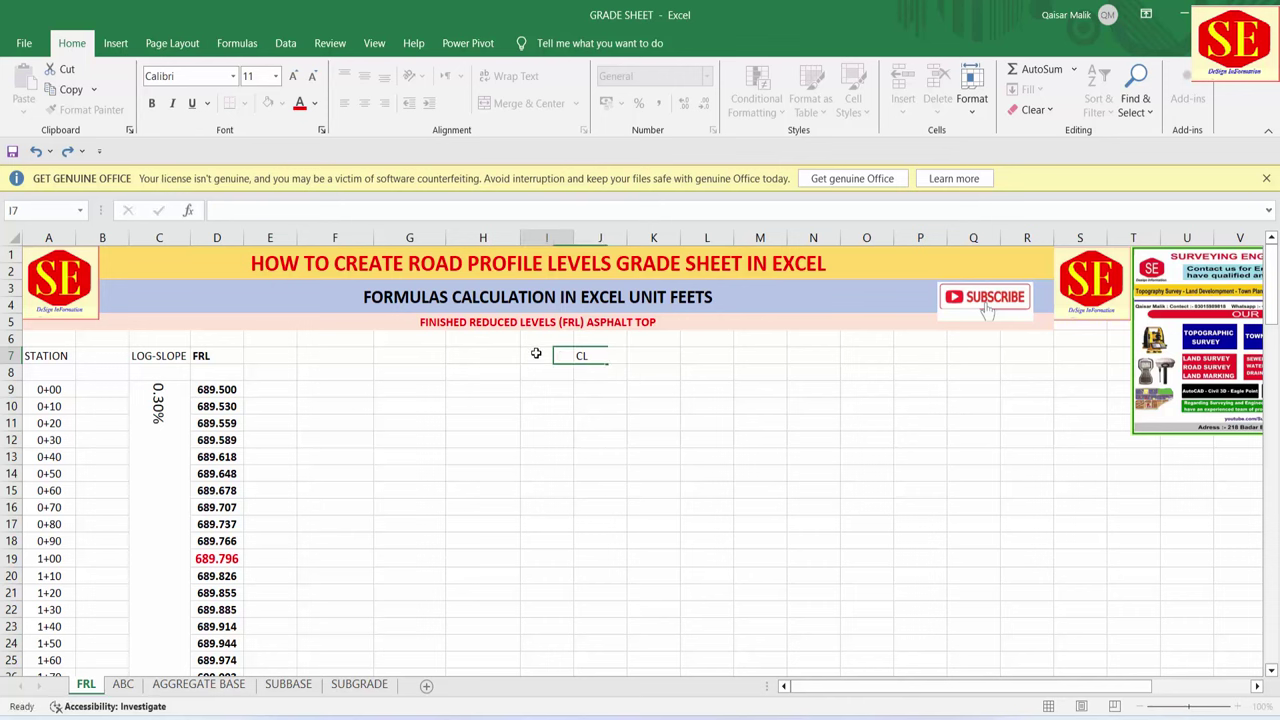
text(5)
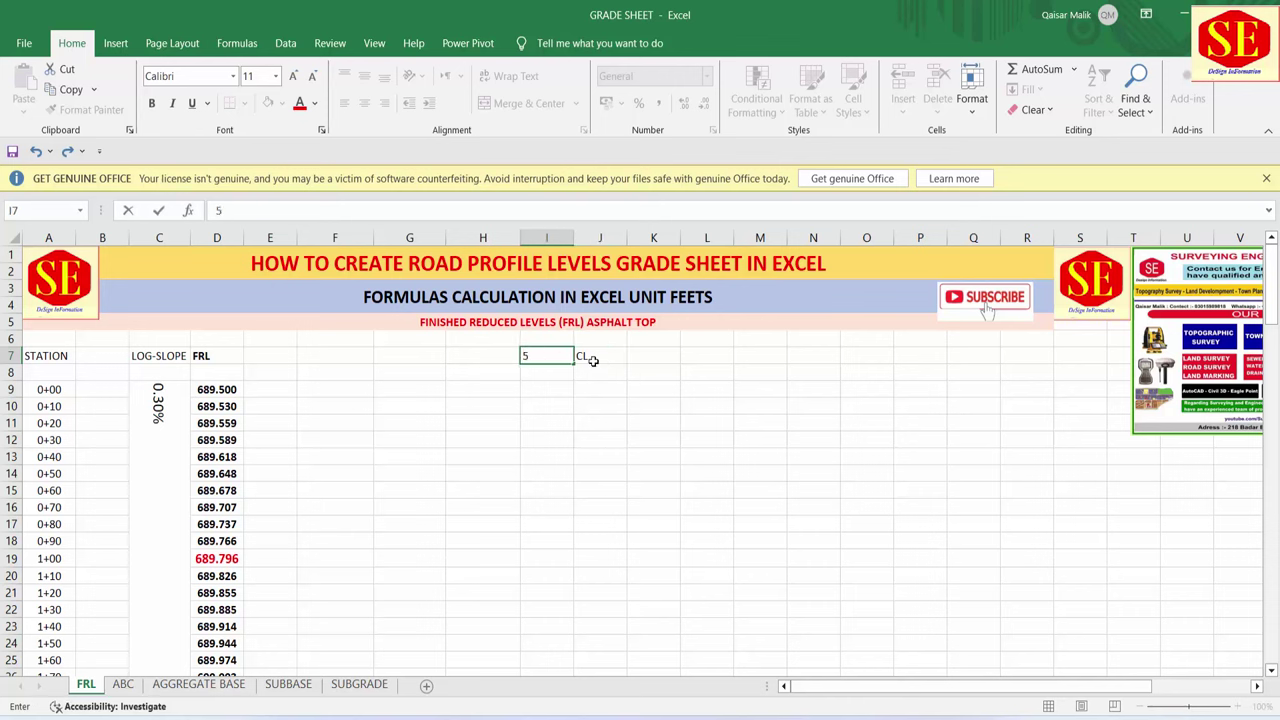
click(534, 376)
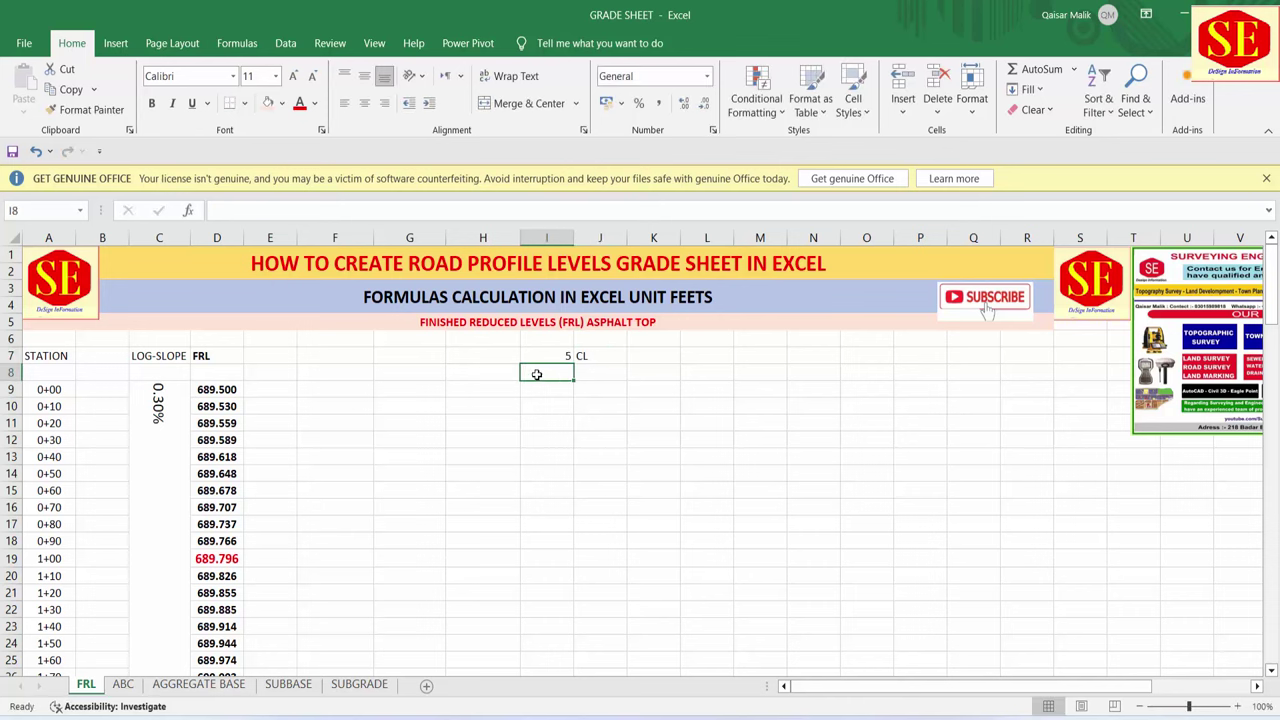
text(5)
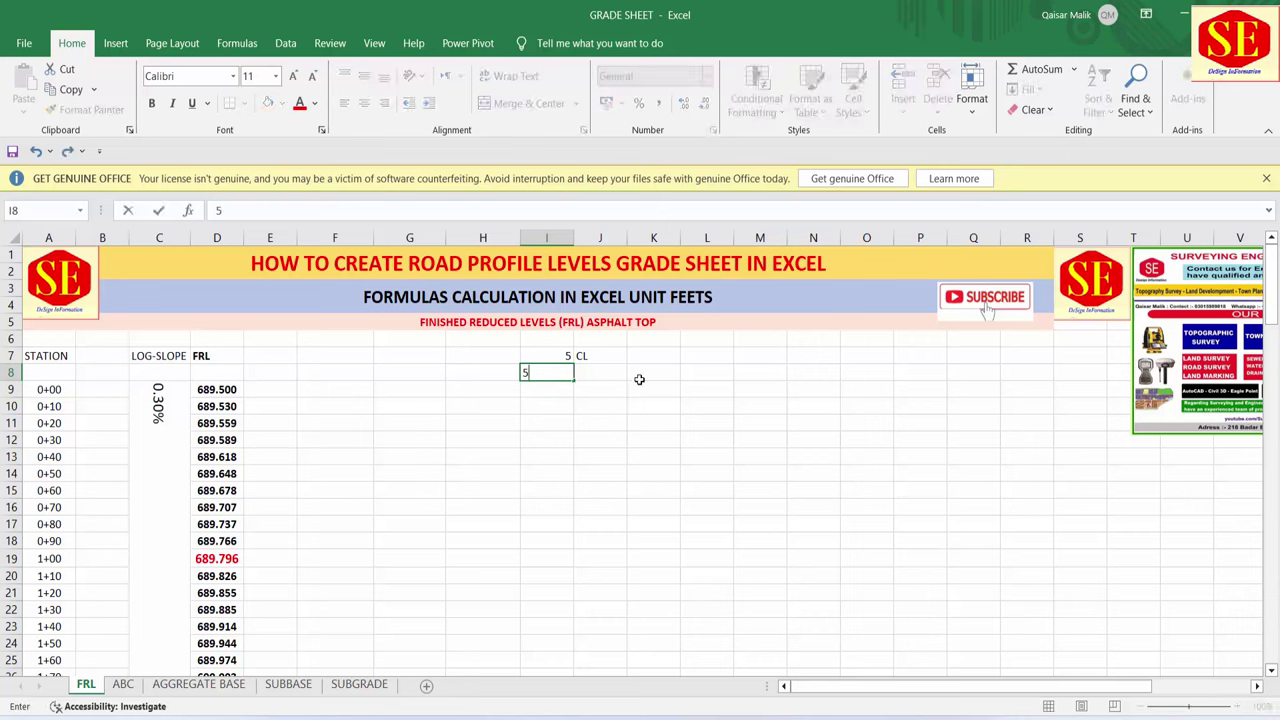
click(652, 374)
text(5)
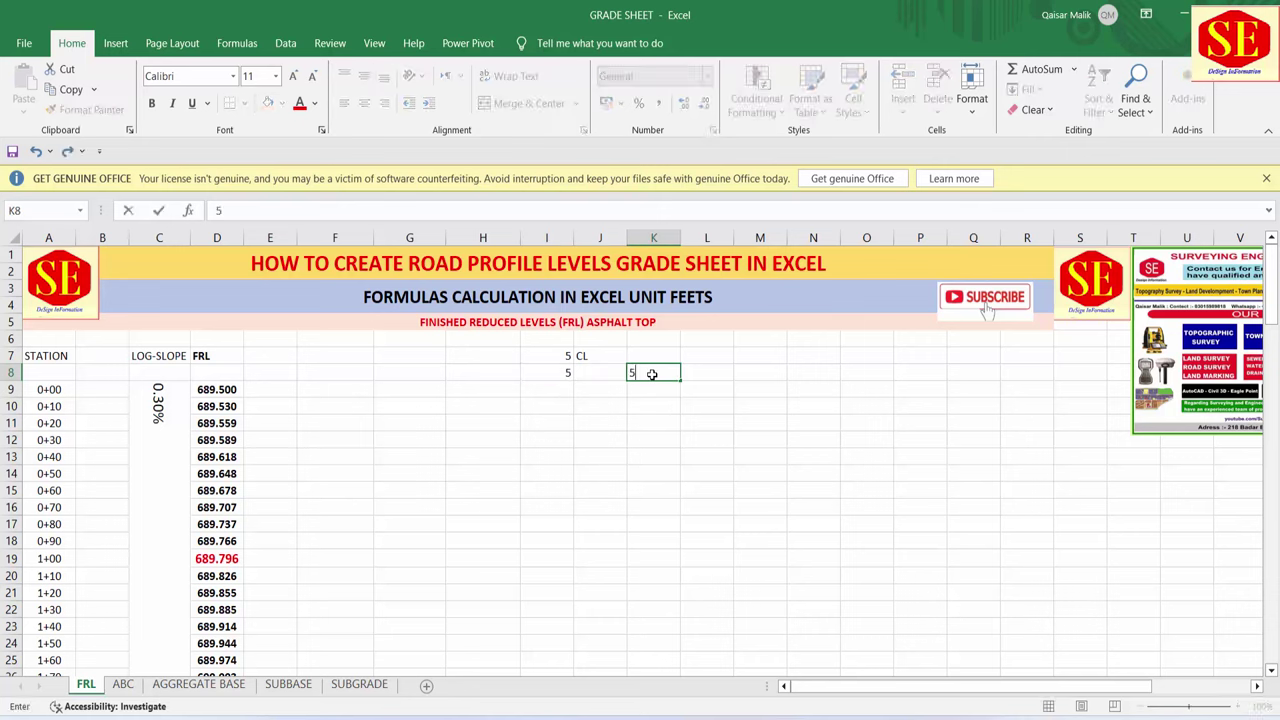
- Add the MEDIAN header in I7 and MENDIAN in K7, then select I8:K8
click(558, 355)
text(M)
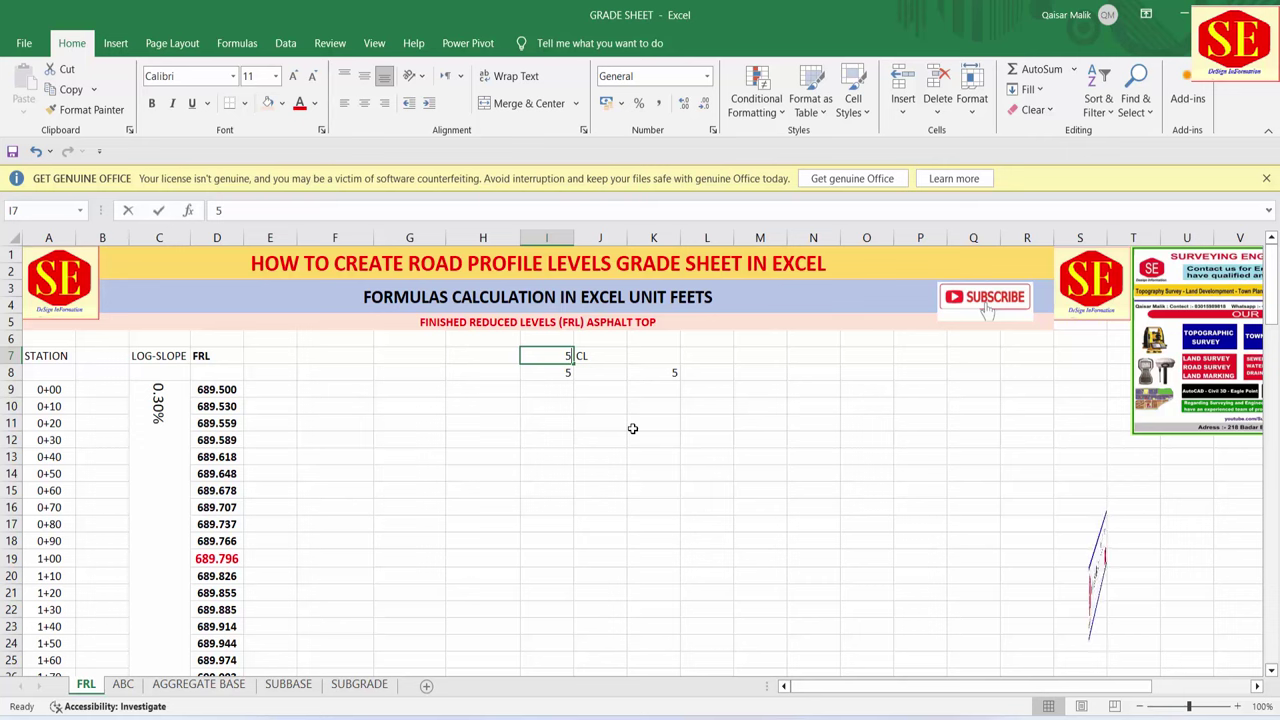
text(EDIAN)
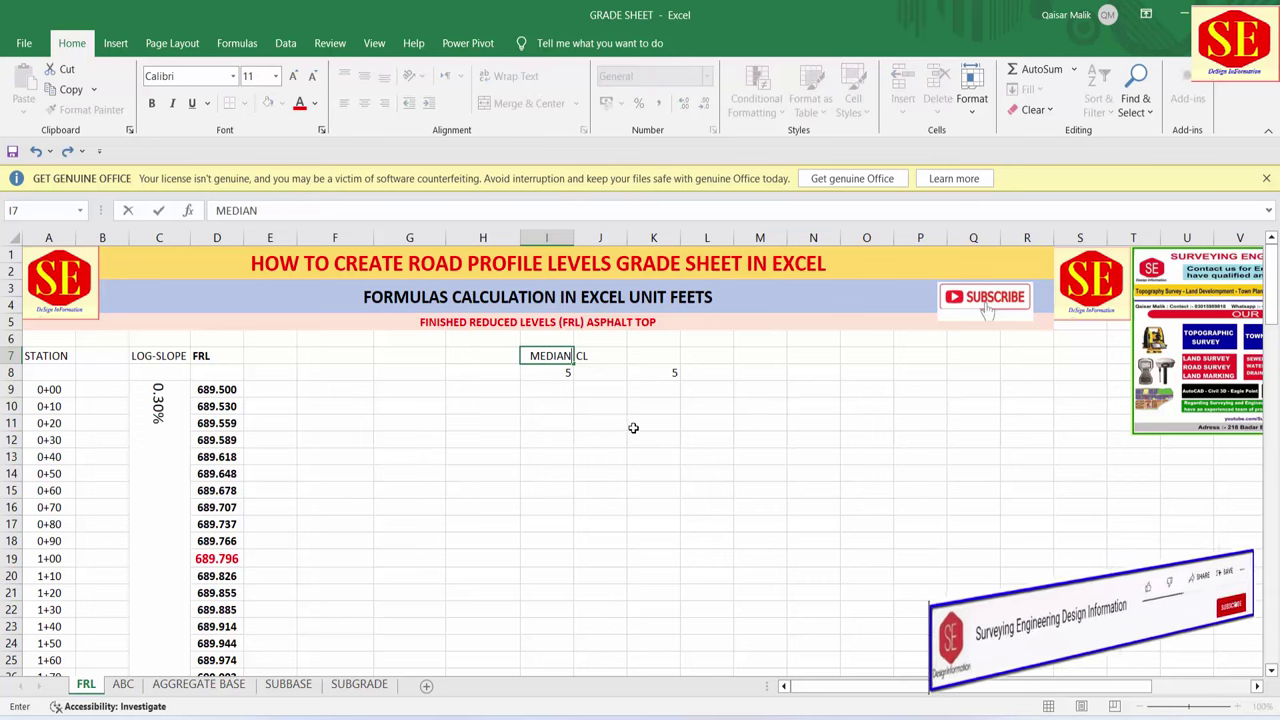
click(661, 352)
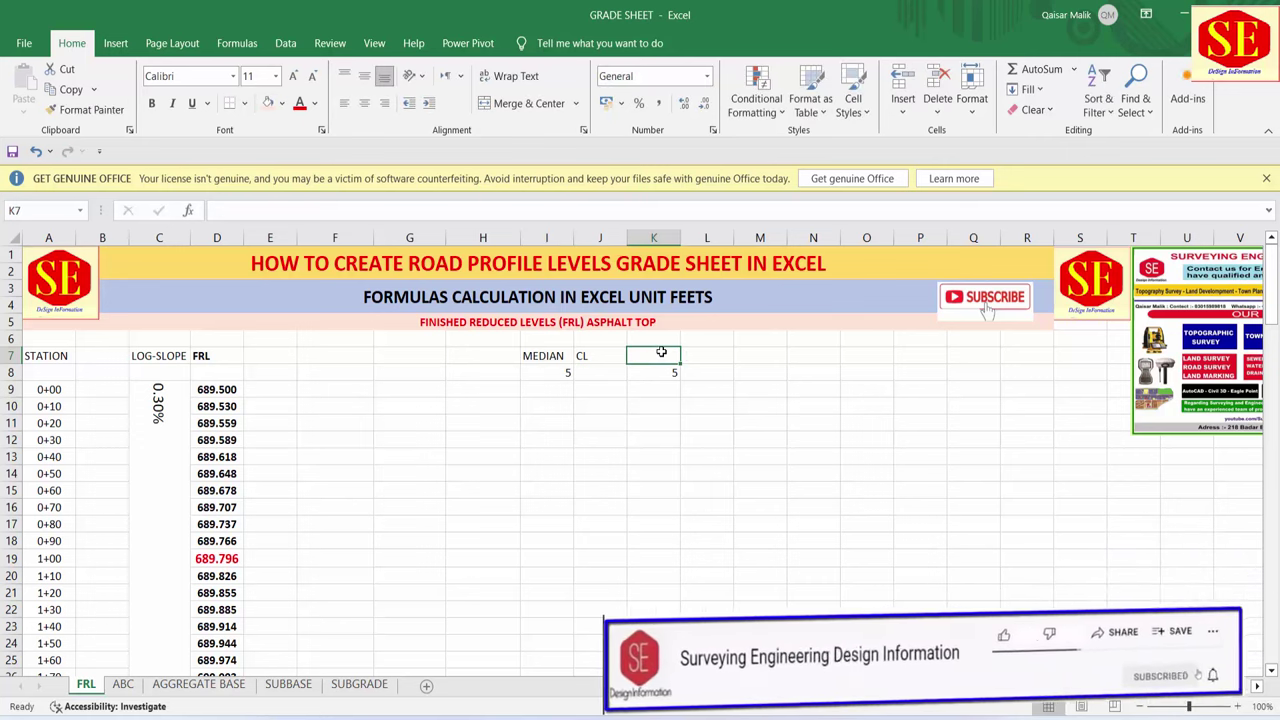
text(MENDIA)
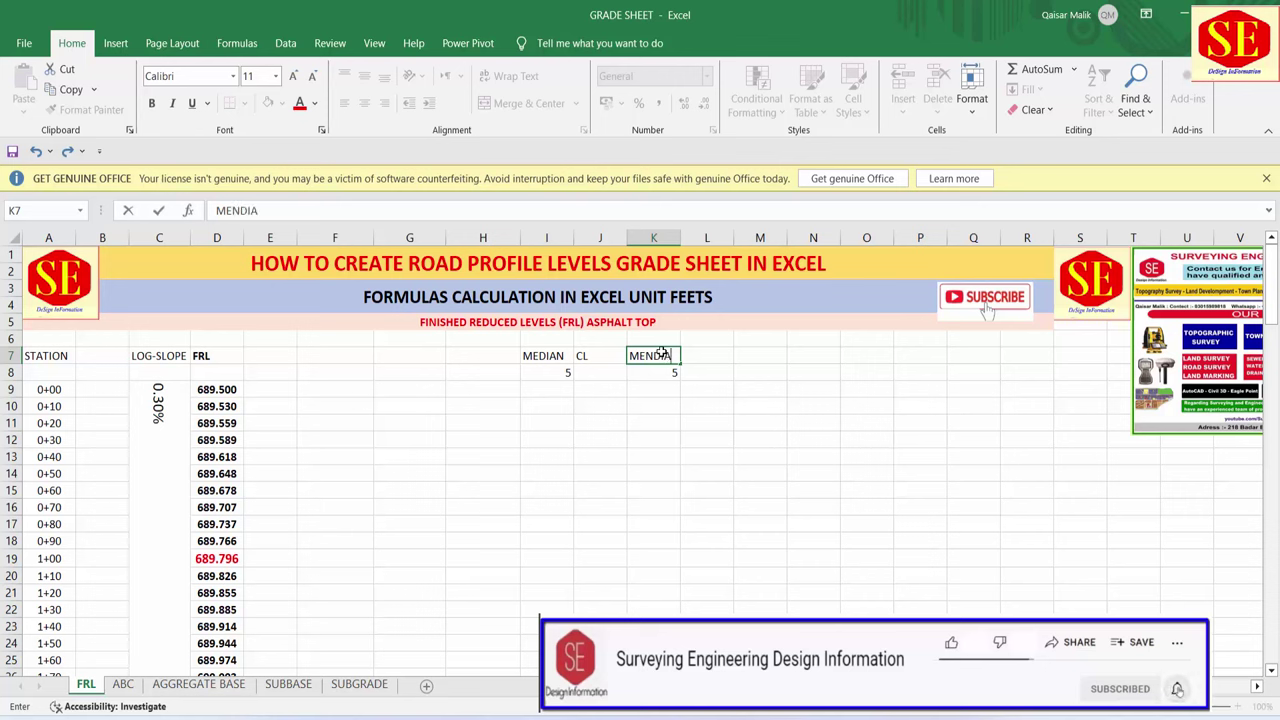
text(N)
click(598, 404)
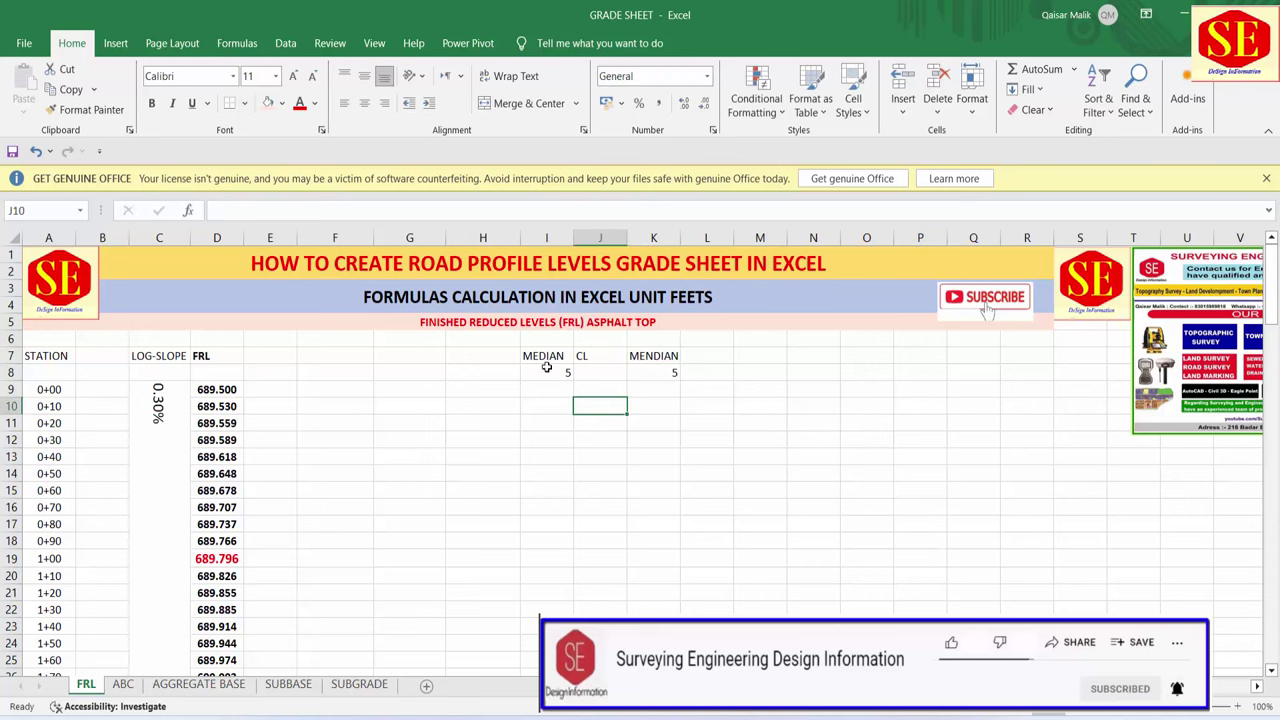
drag(560, 372, 659, 375)
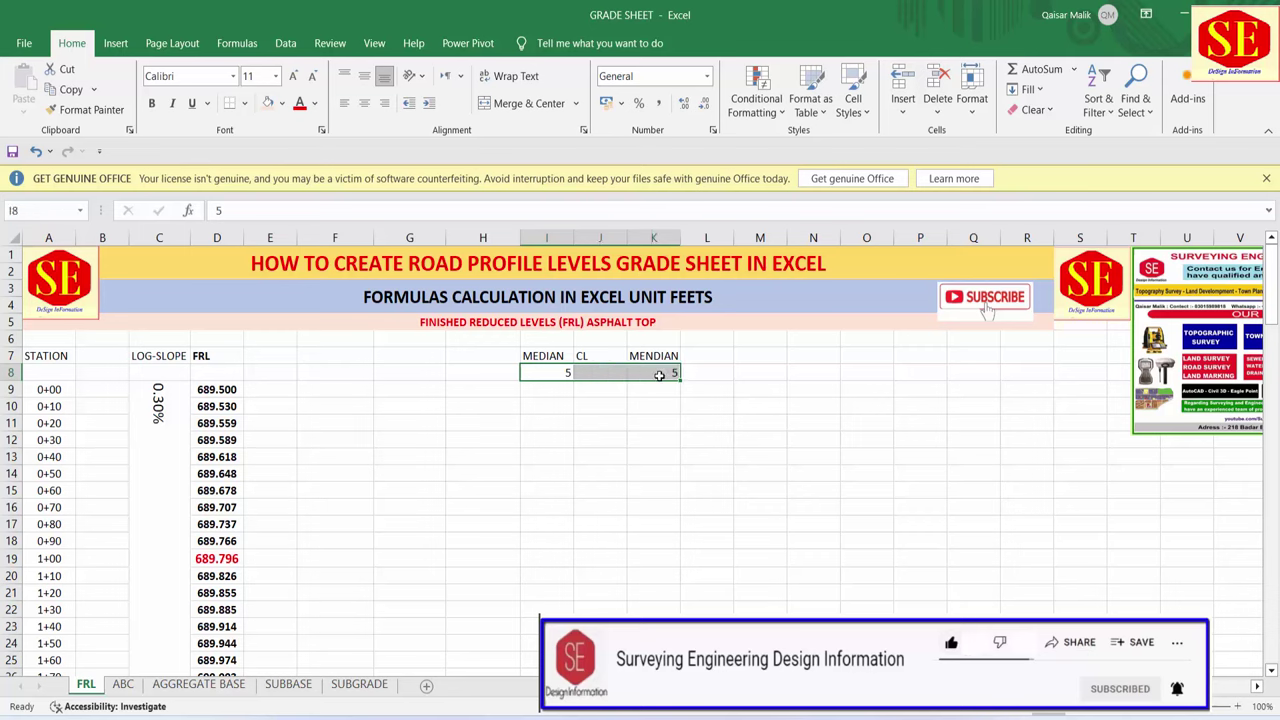
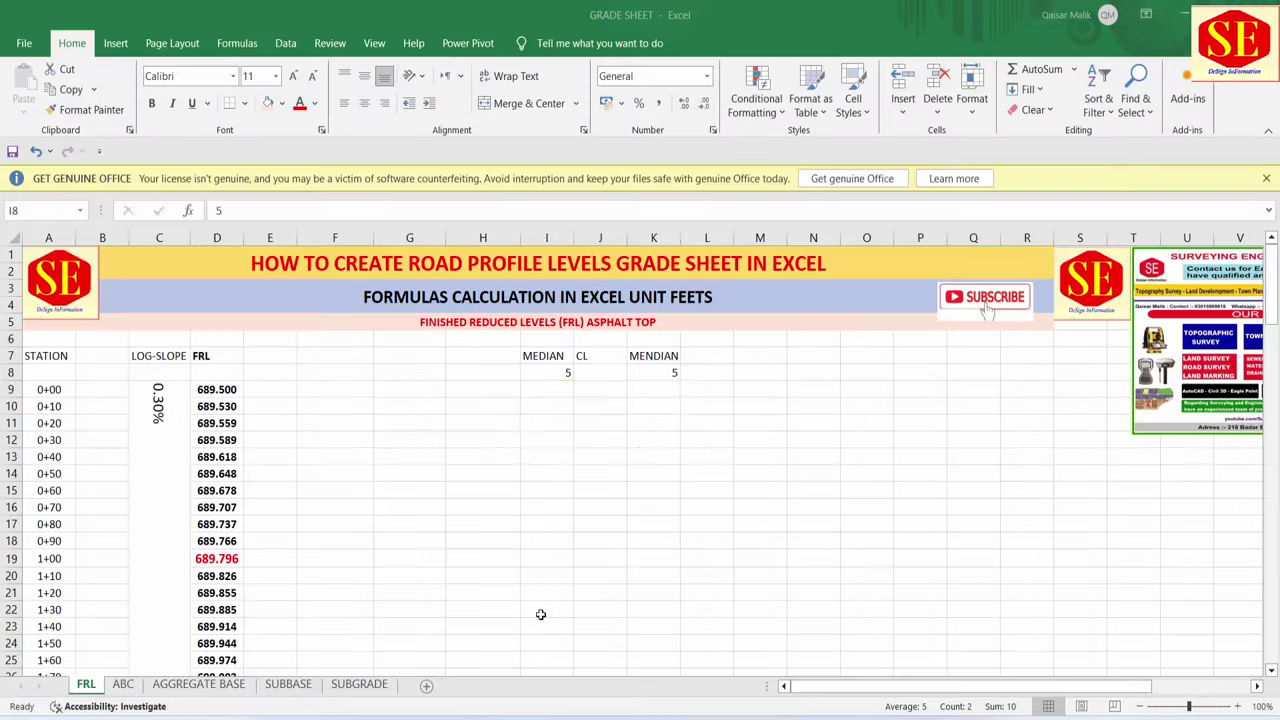
- Type SLOPE as the heading in H7 and in L7
click(487, 360)
text(S)
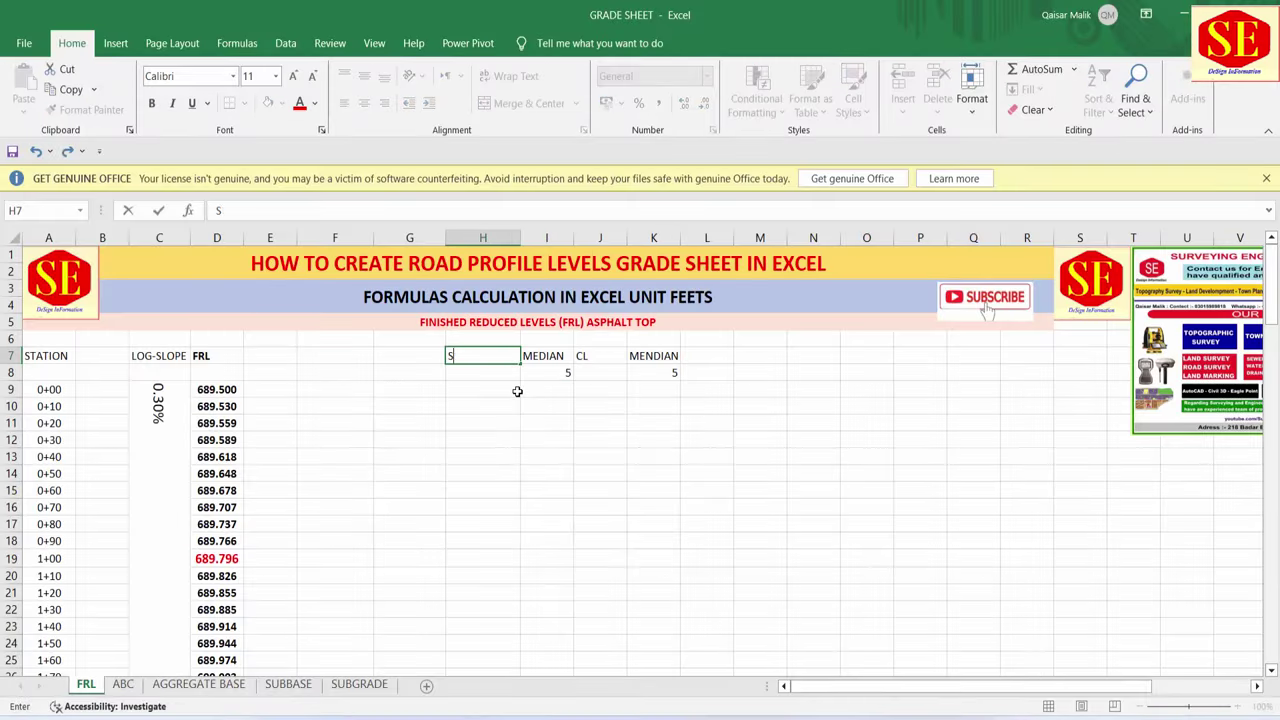
text(LOPE)
click(711, 354)
text(SLO)
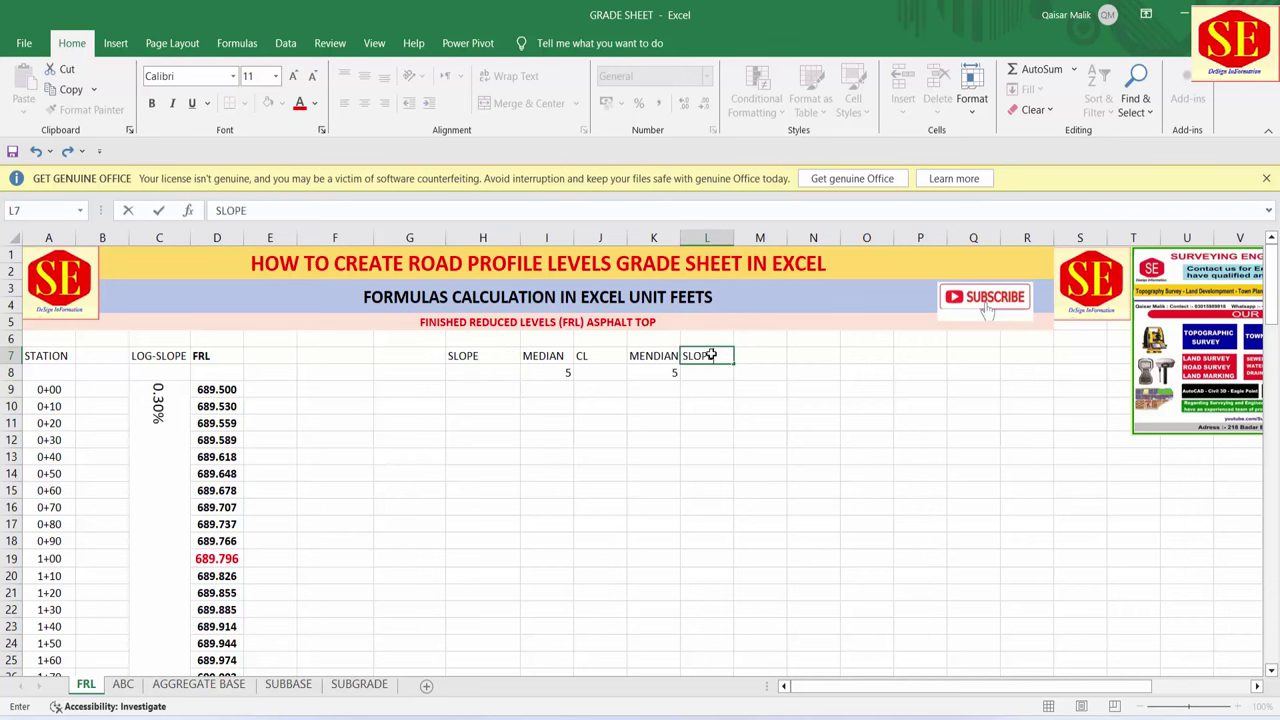
click(712, 389)
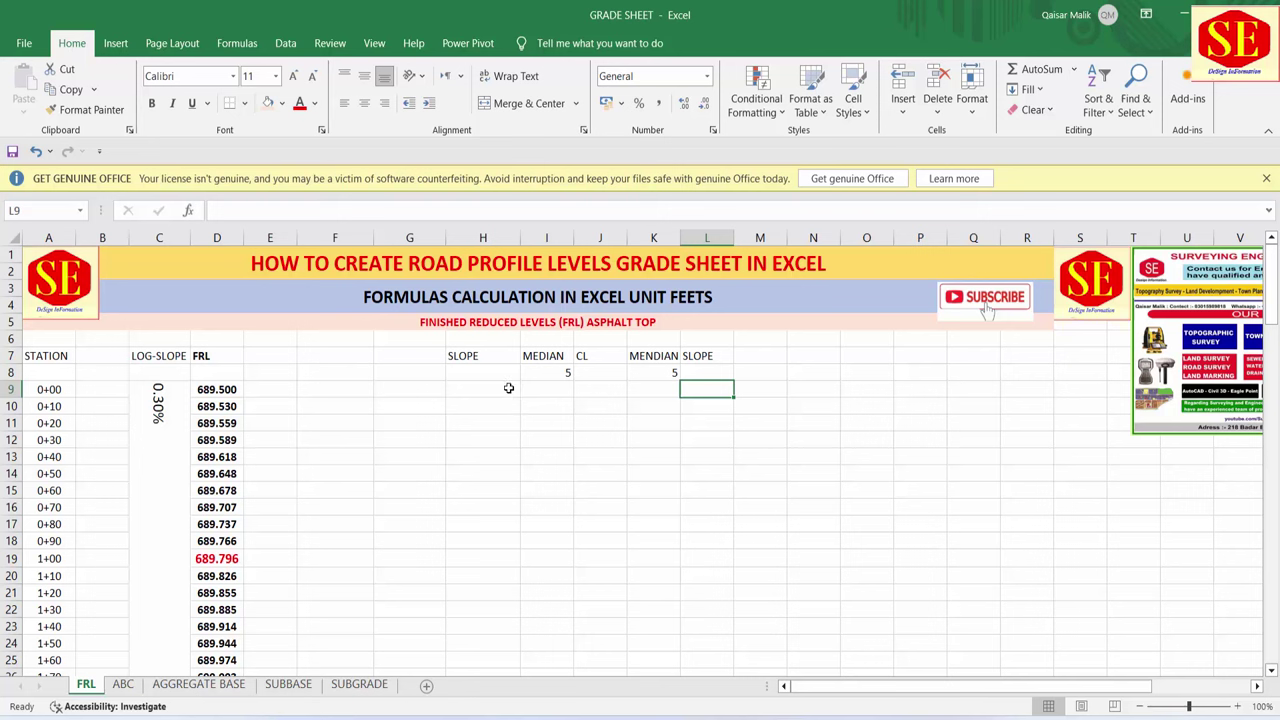
- Compare the two SLOPE headings in row 7, then switch to the TYPICAL1.pdf cross-section
click(549, 358)
click(635, 367)
key(Left)
key(Left)
key(Left)
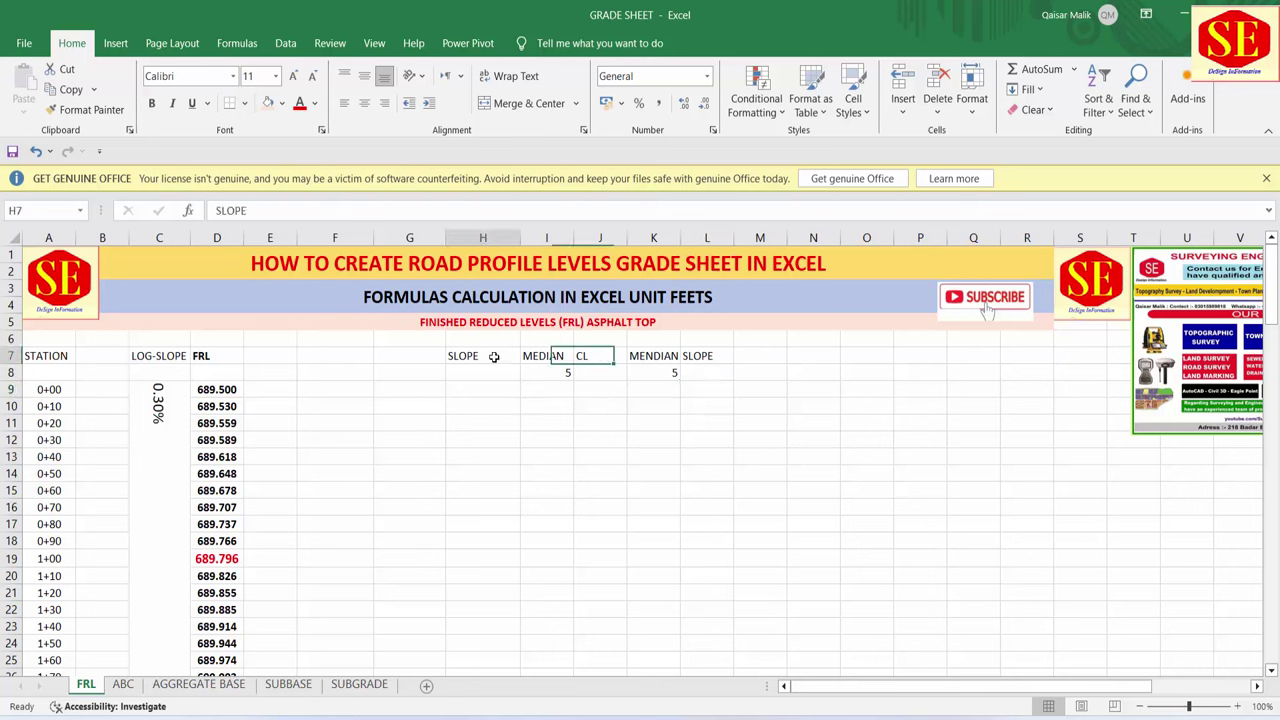
click(697, 365)
click(498, 358)
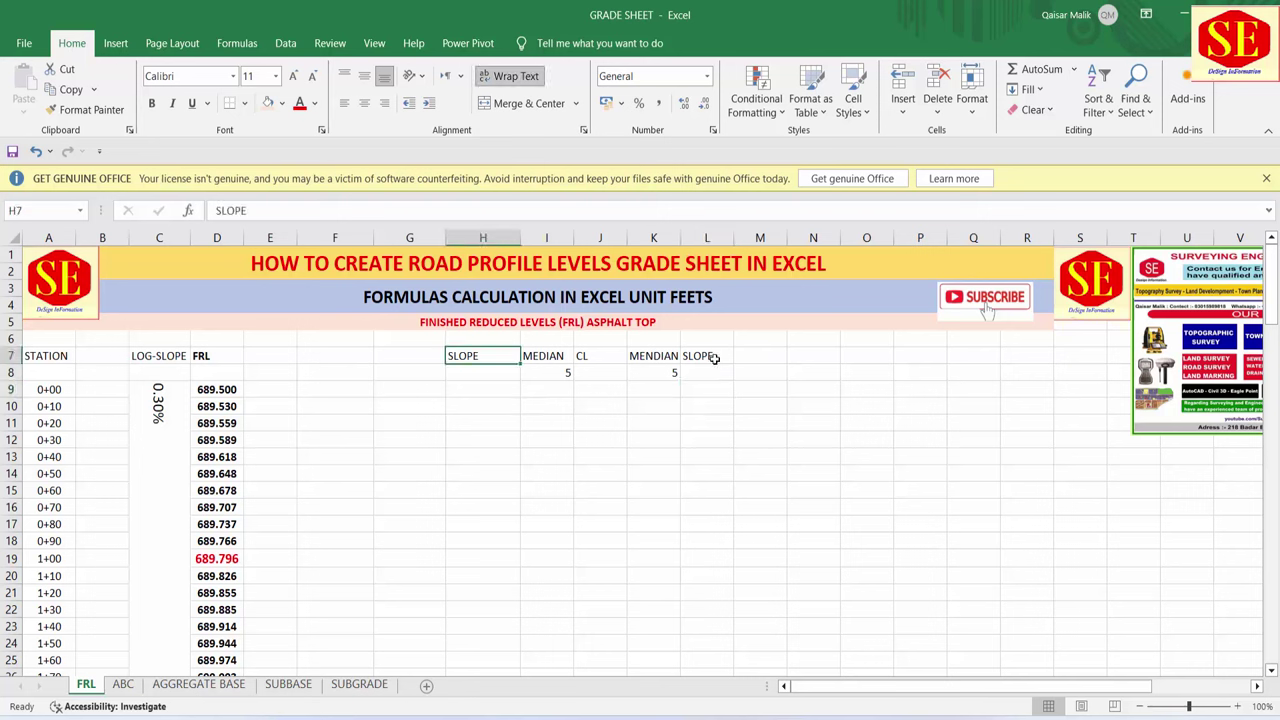
click(714, 360)
click(423, 358)
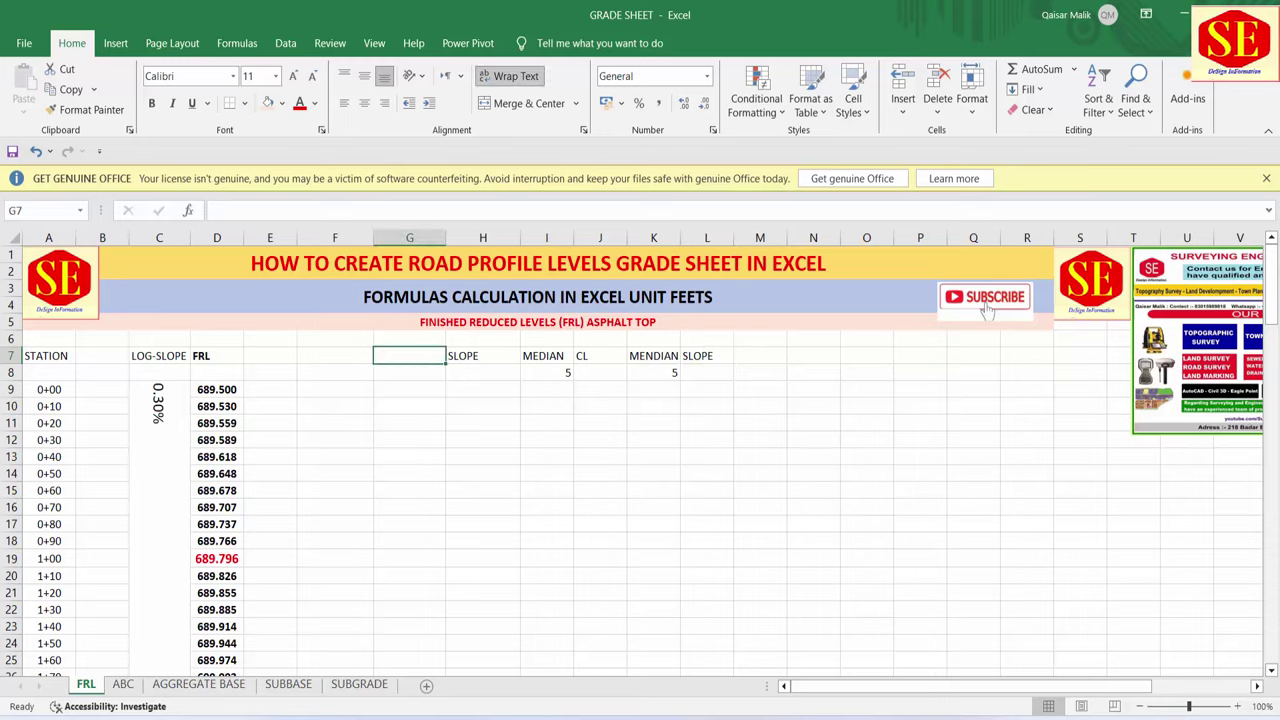
key(alt+Tab)
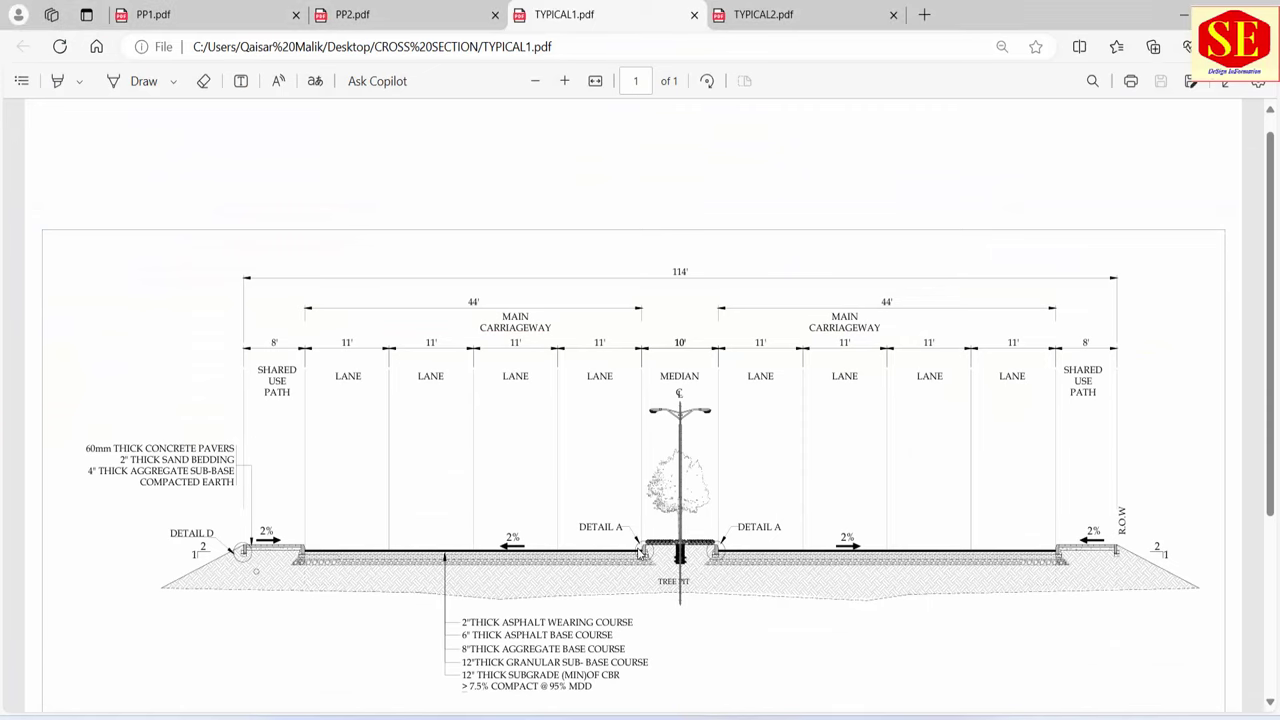
- Scroll the TYPICAL1.pdf median detail to check the 2% lane slopes against the grade sheet
scroll(643, 556, up, 5)
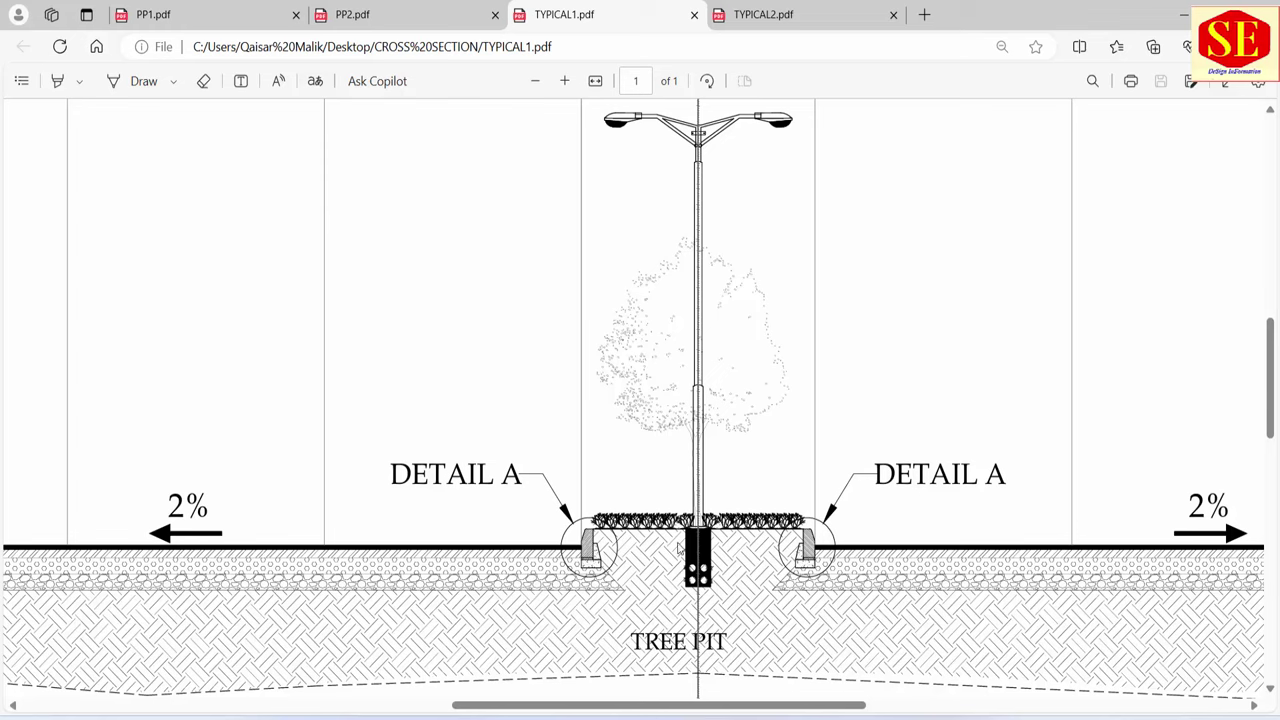
scroll(580, 428, up, 3)
scroll(582, 382, down, 2)
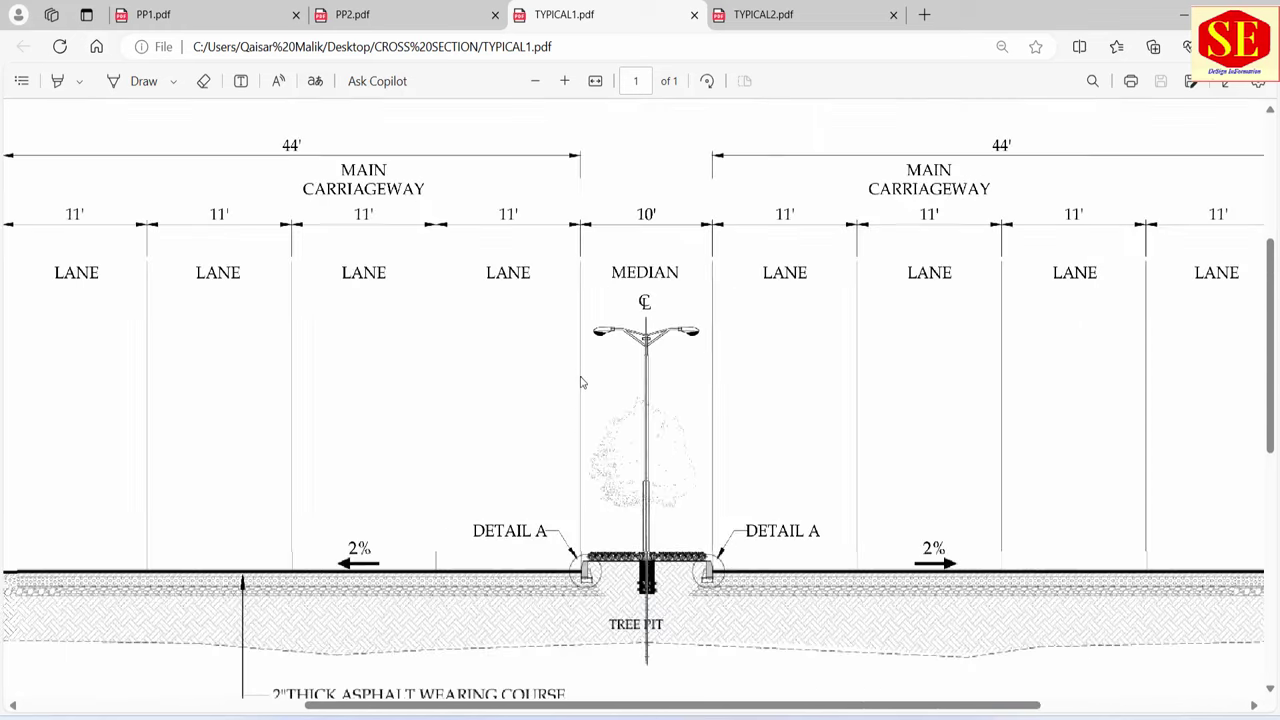
key(alt+Tab)
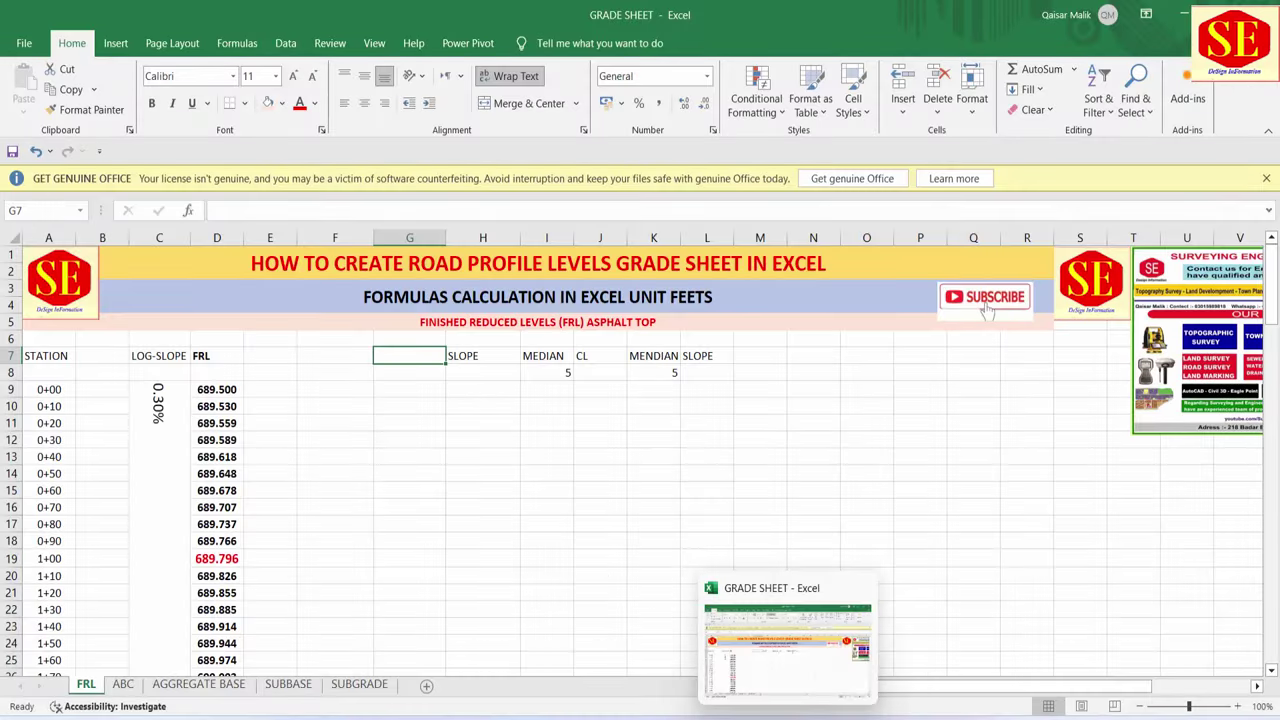
key(alt+Tab)
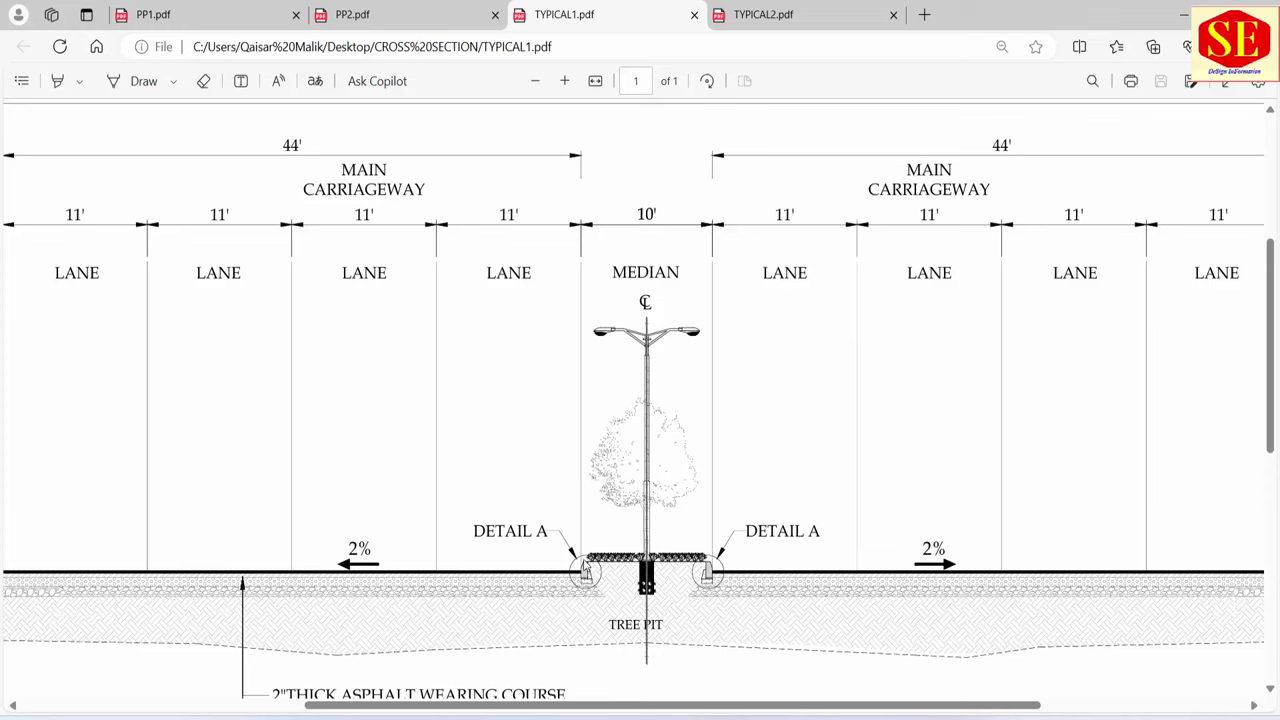
ctrl+scroll(585, 568, up, 3)
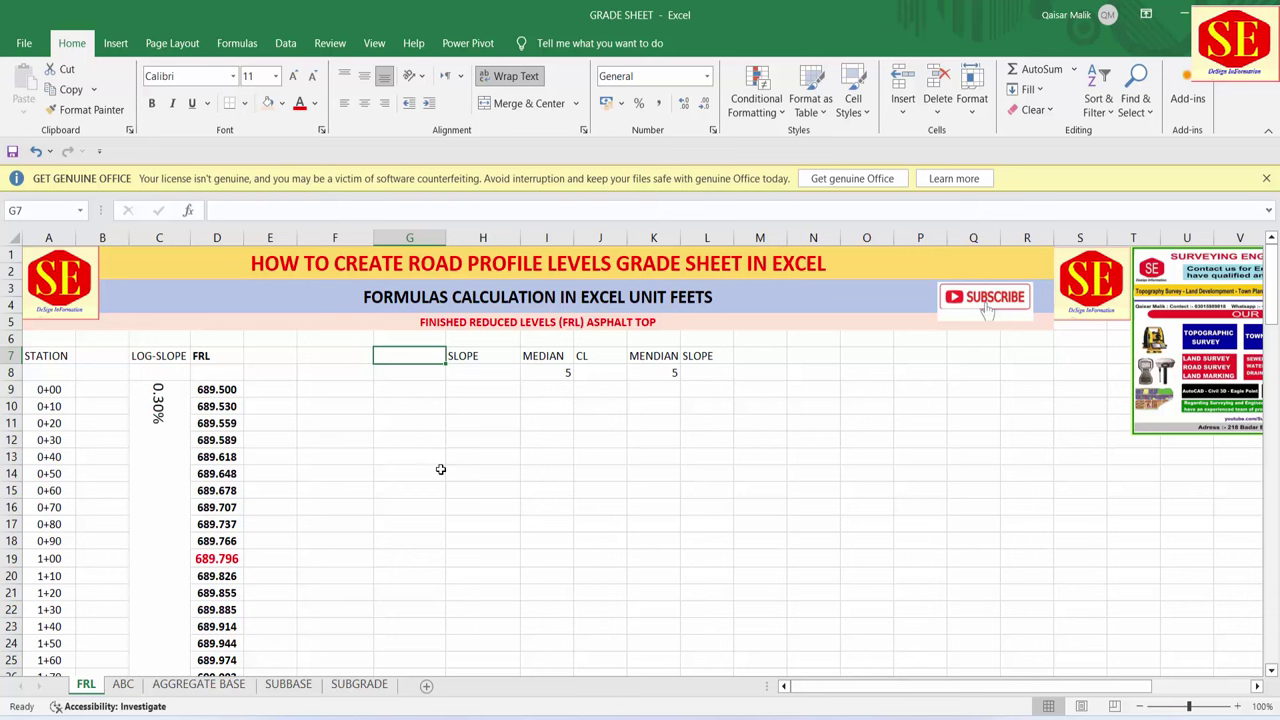
- Type ROAD EDGE INNER SIDE in G7, copy it into M7, and widen column M
text(R)
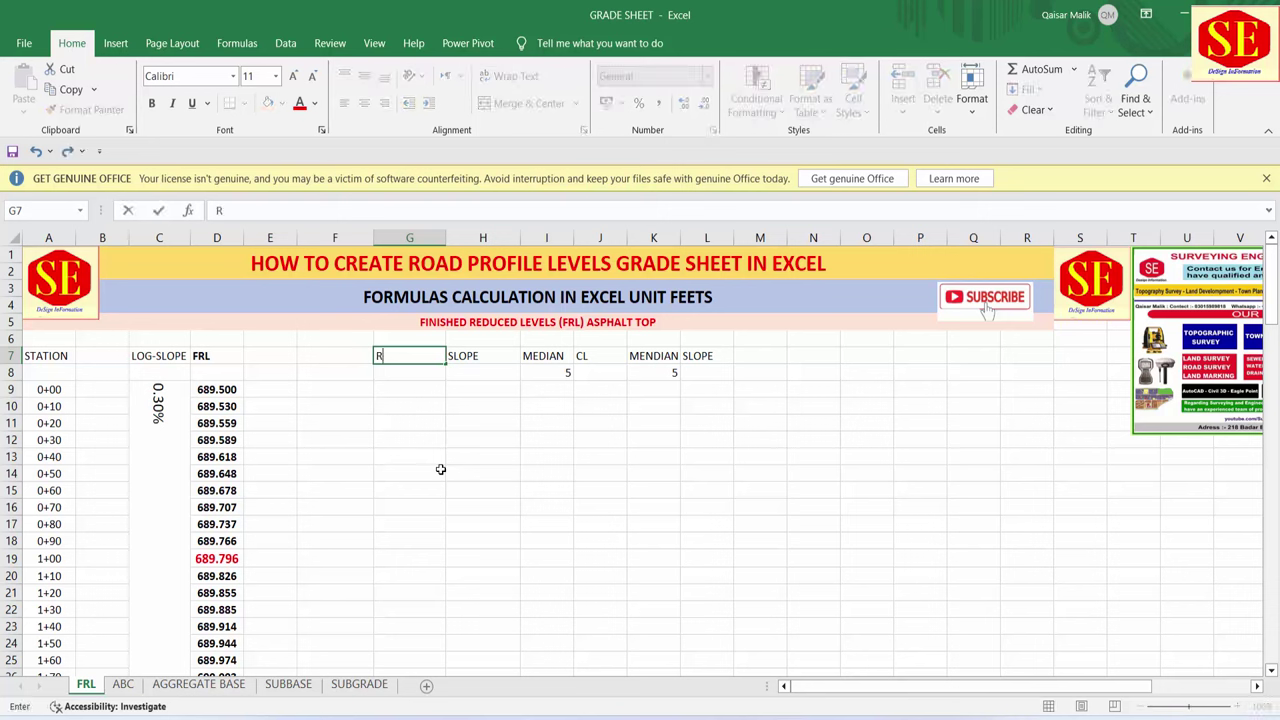
text(OA)
text(D EDGE I)
text(NNER )
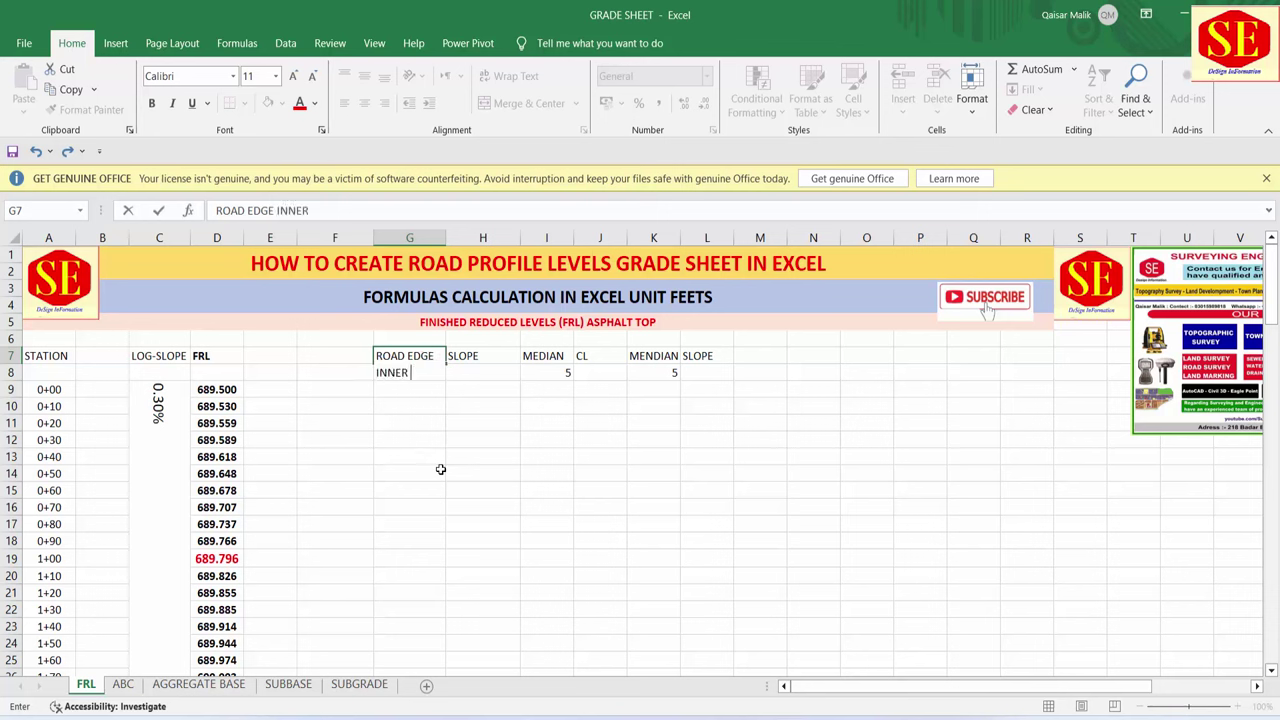
text(SIDE)
click(440, 469)
click(408, 366)
right_click(408, 366)
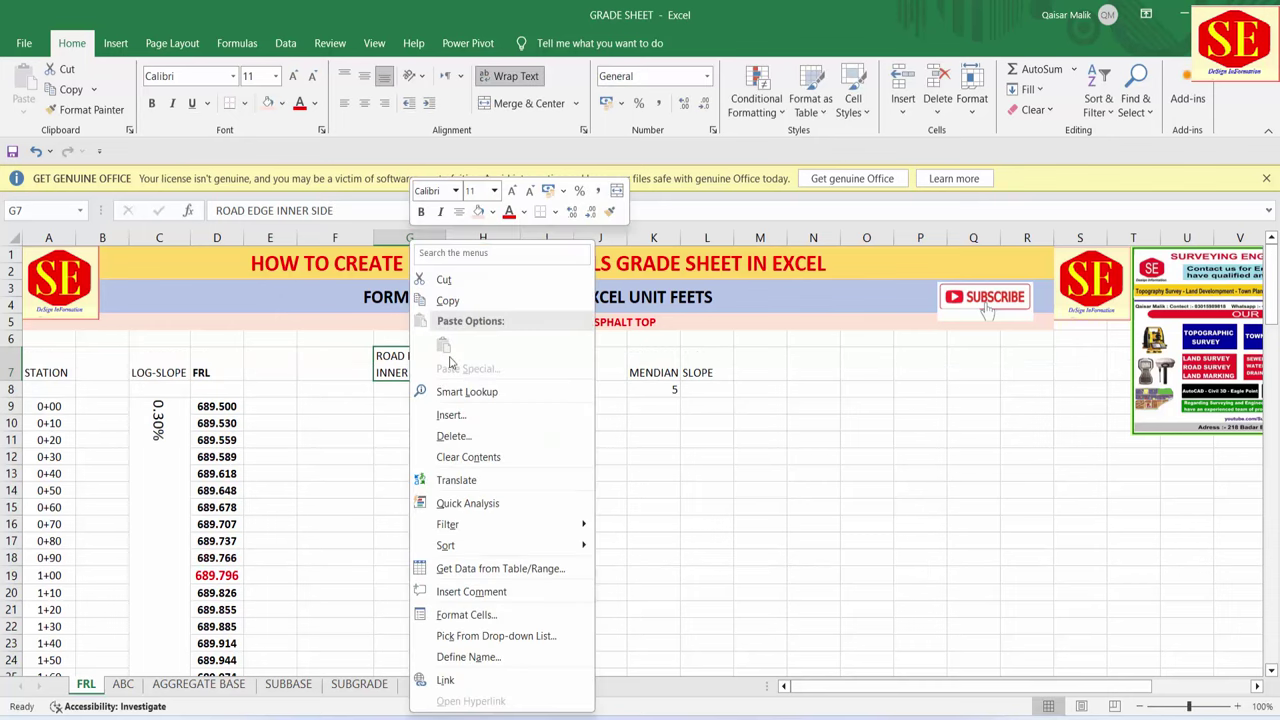
click(452, 300)
right_click(766, 368)
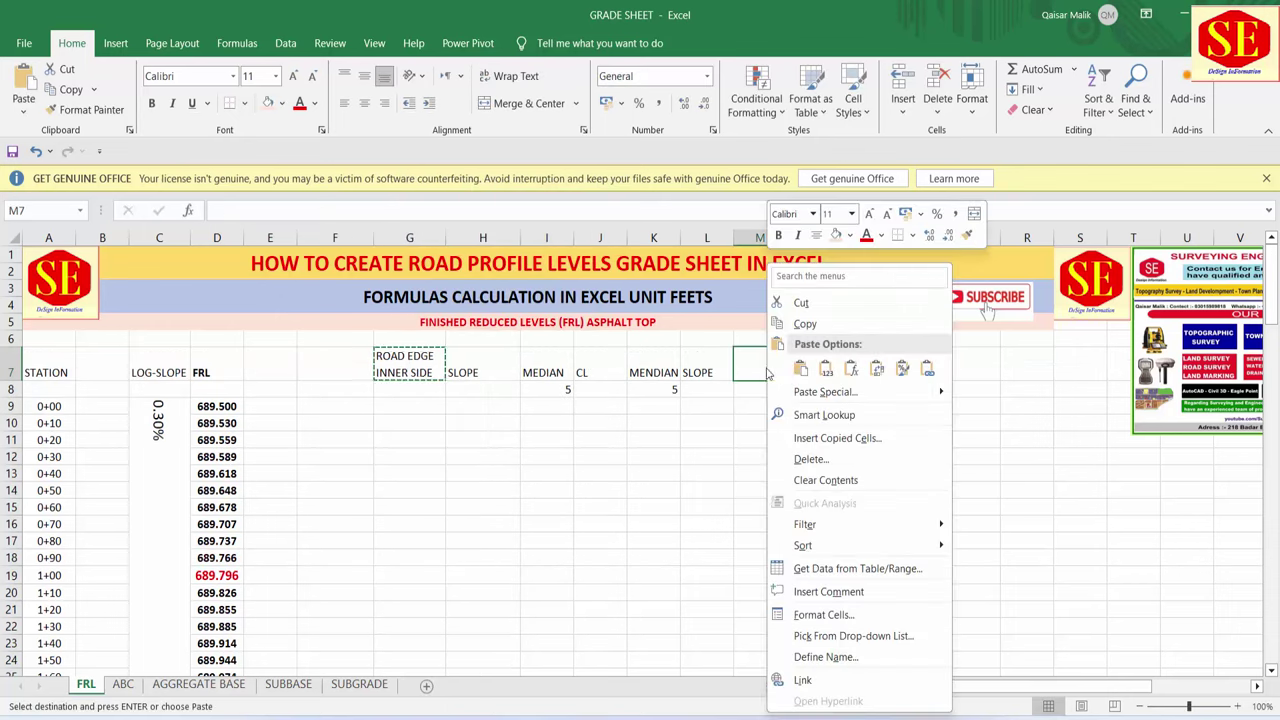
click(805, 366)
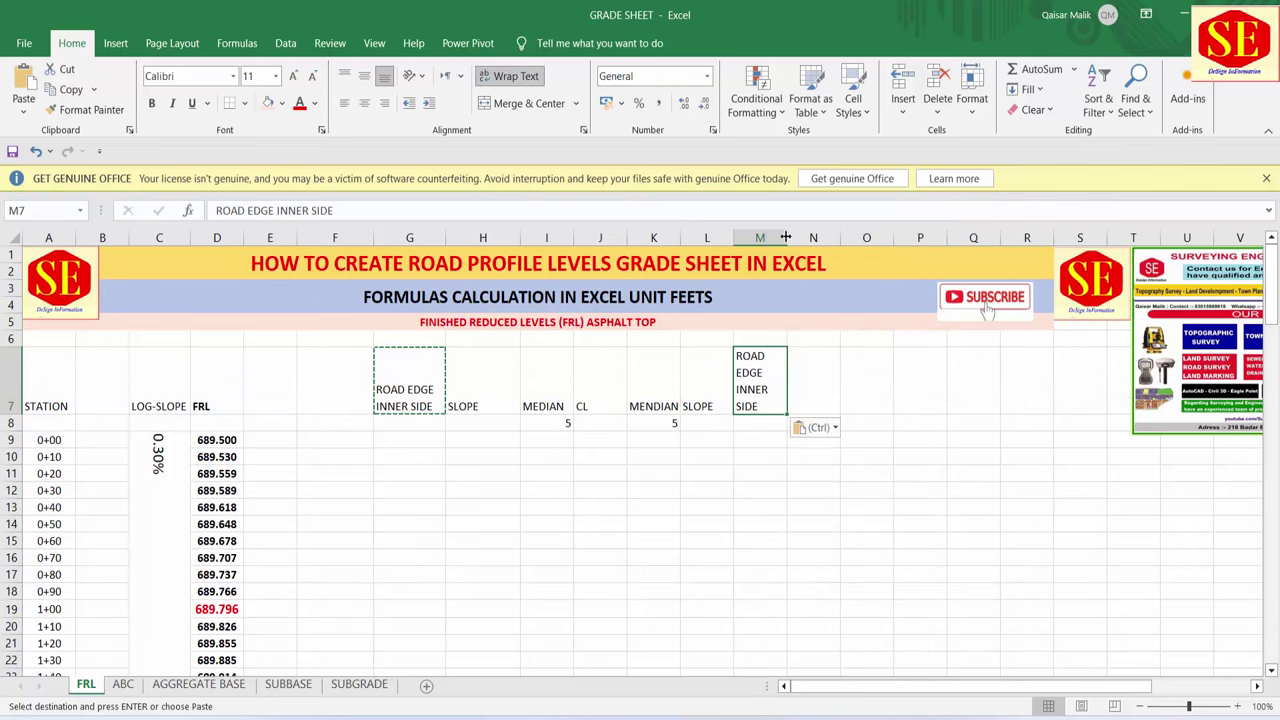
drag(787, 237, 806, 237)
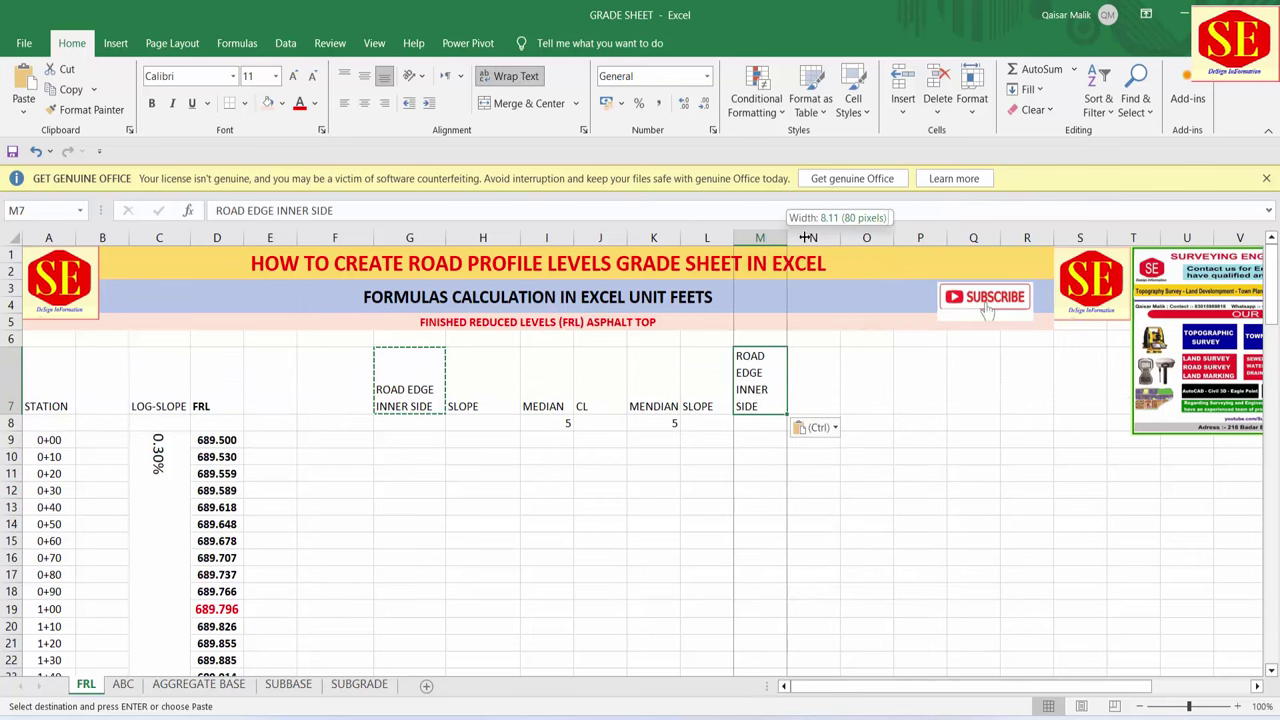
click(390, 400)
click(450, 468)
key(Escape)
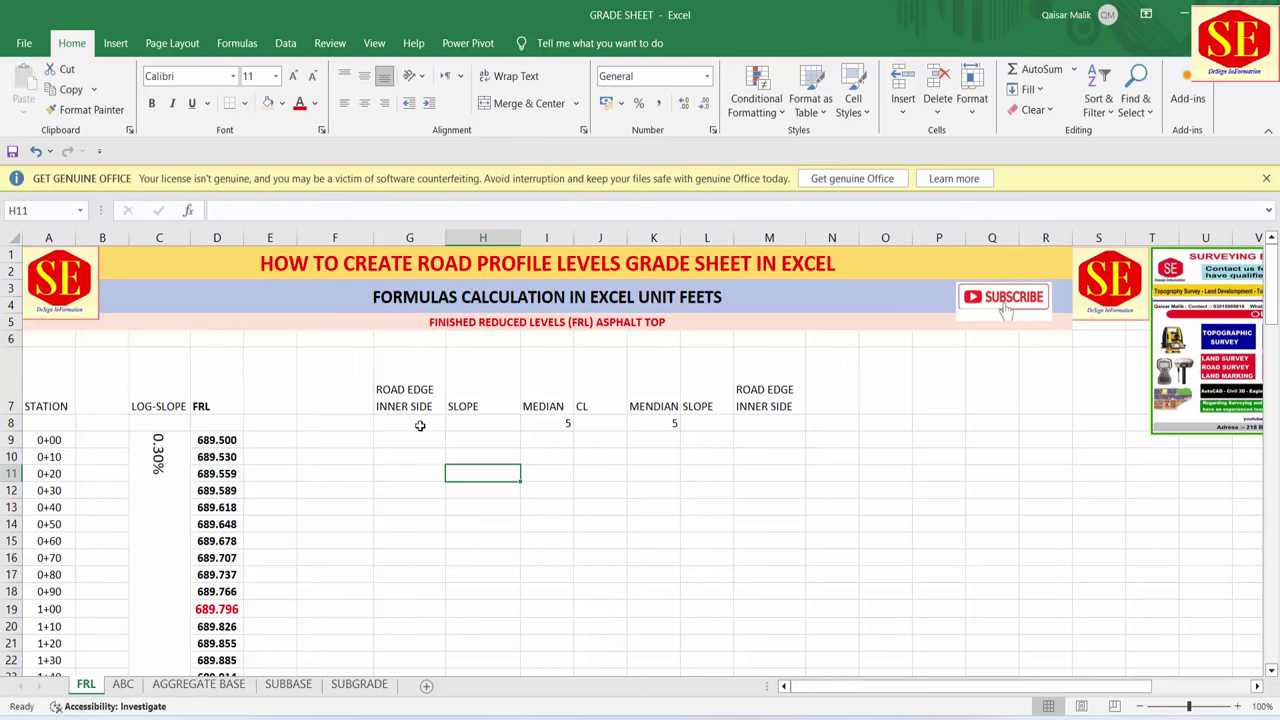
- Enter 5 in G8 and M8, and % in H8 and L8
click(412, 423)
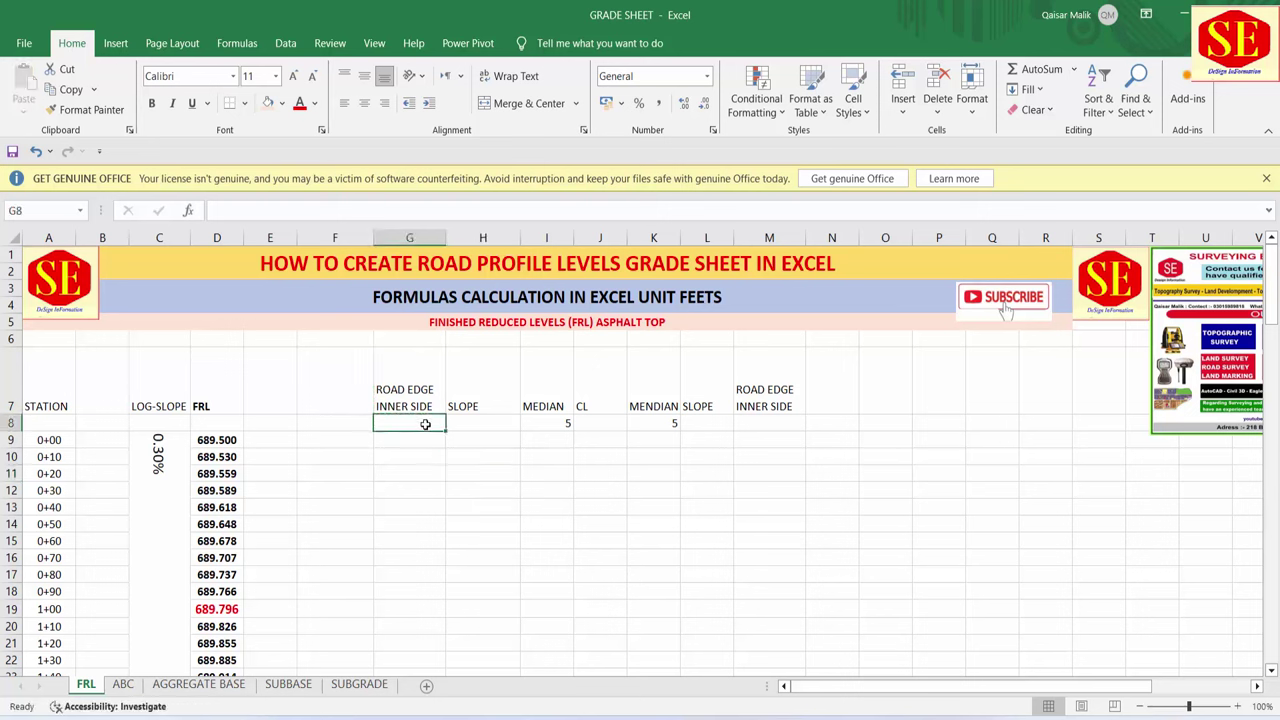
text(5)
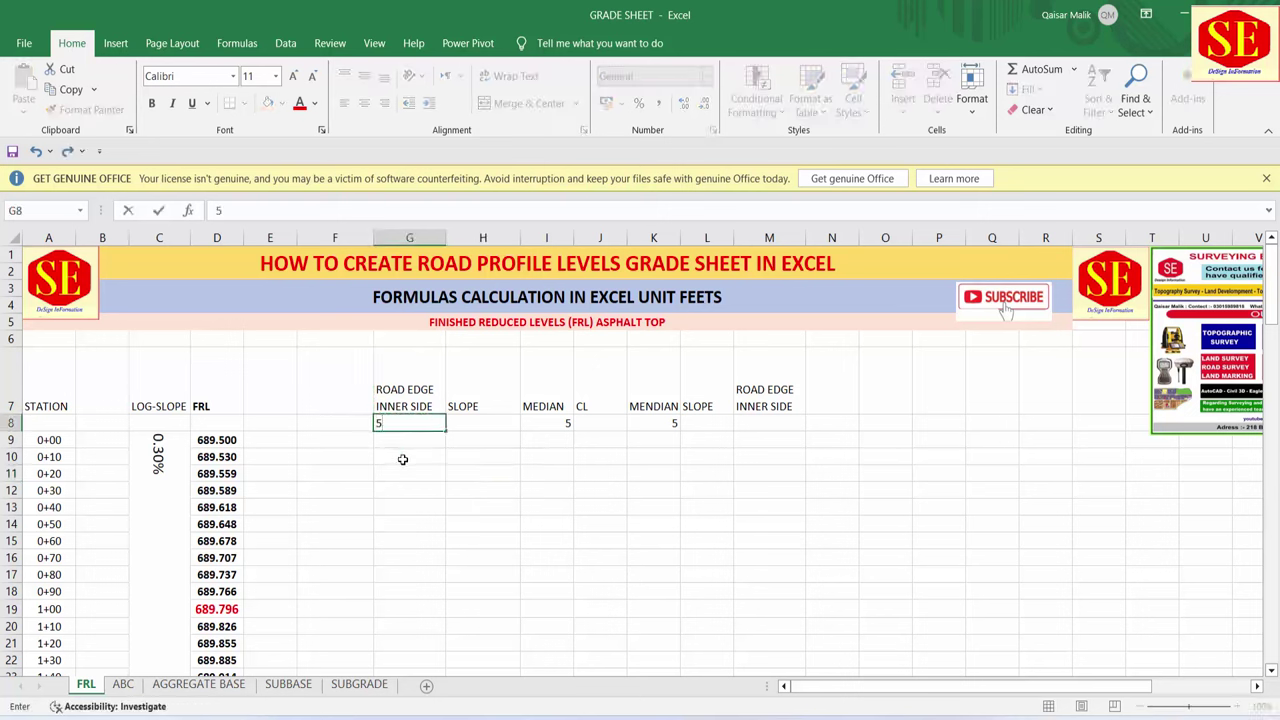
click(773, 421)
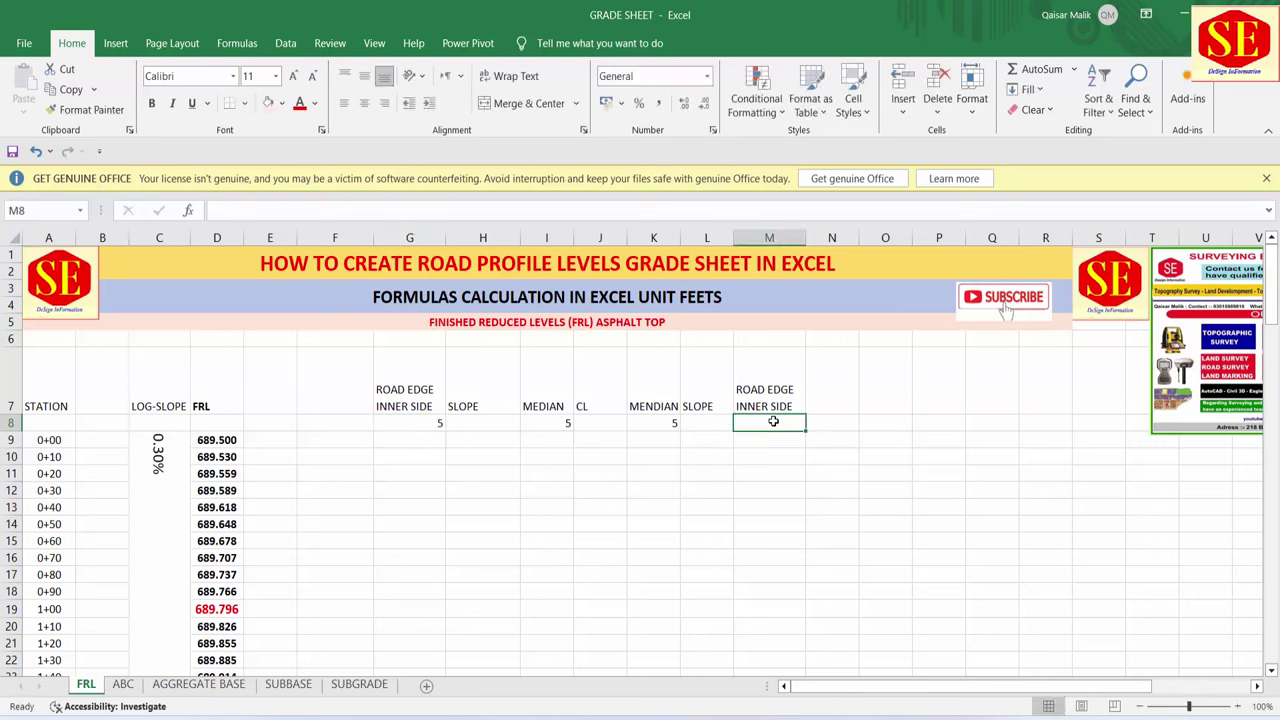
text(5)
click(634, 457)
click(470, 426)
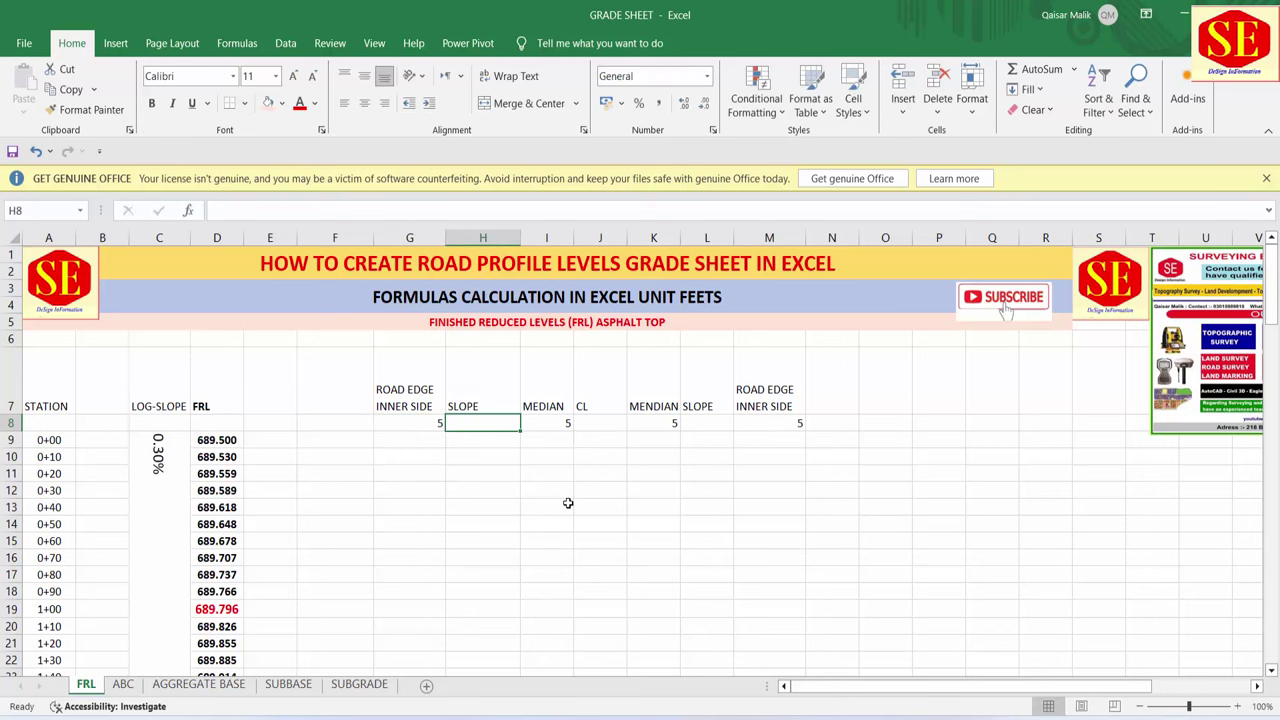
text(%)
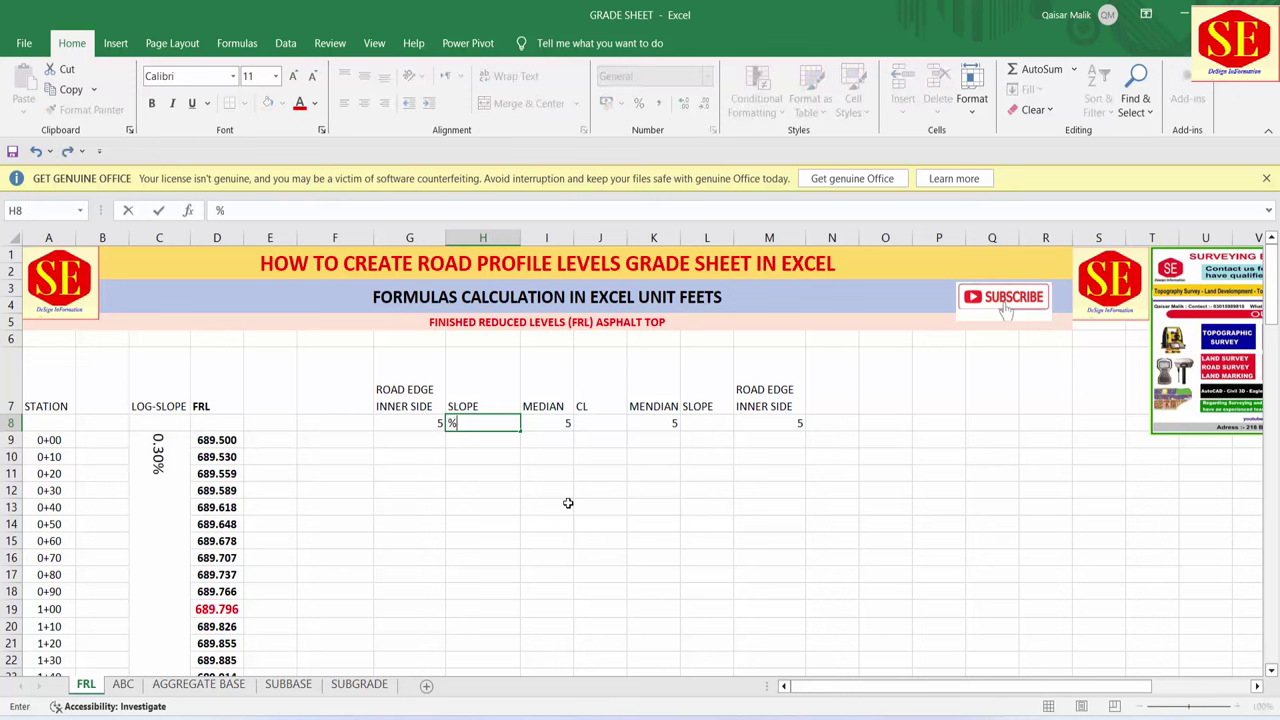
click(619, 430)
click(702, 423)
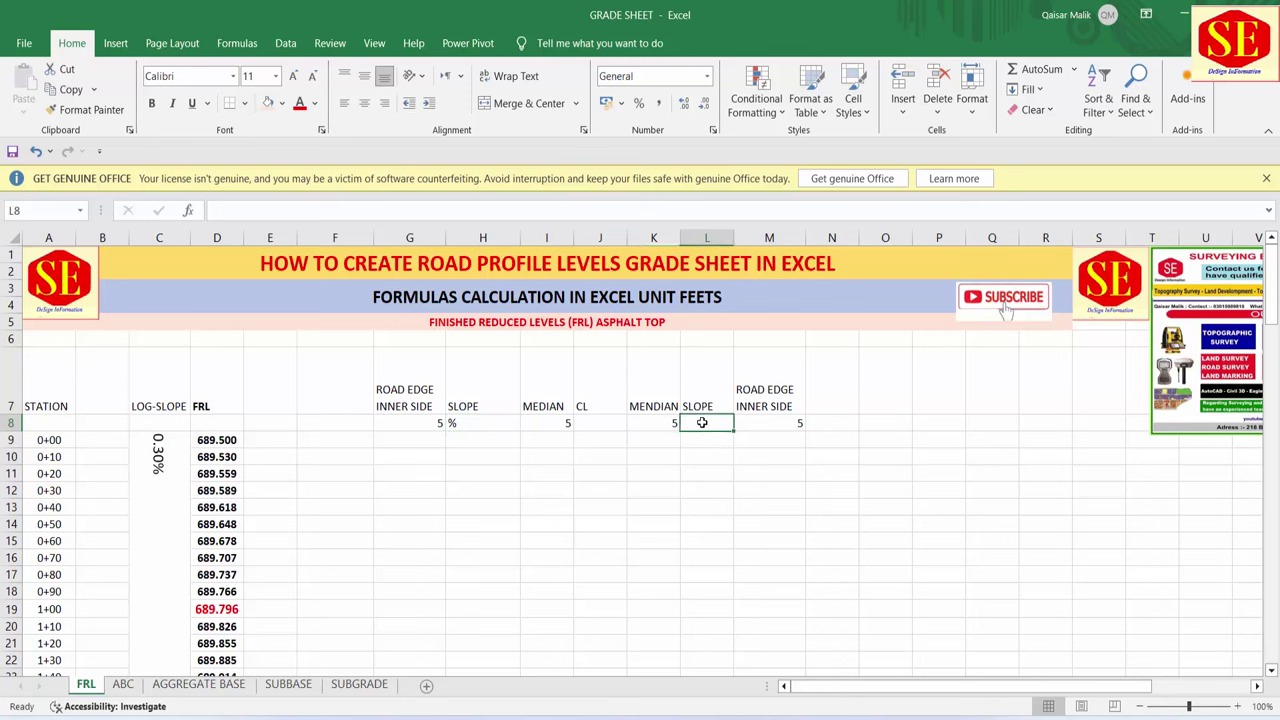
text(%)
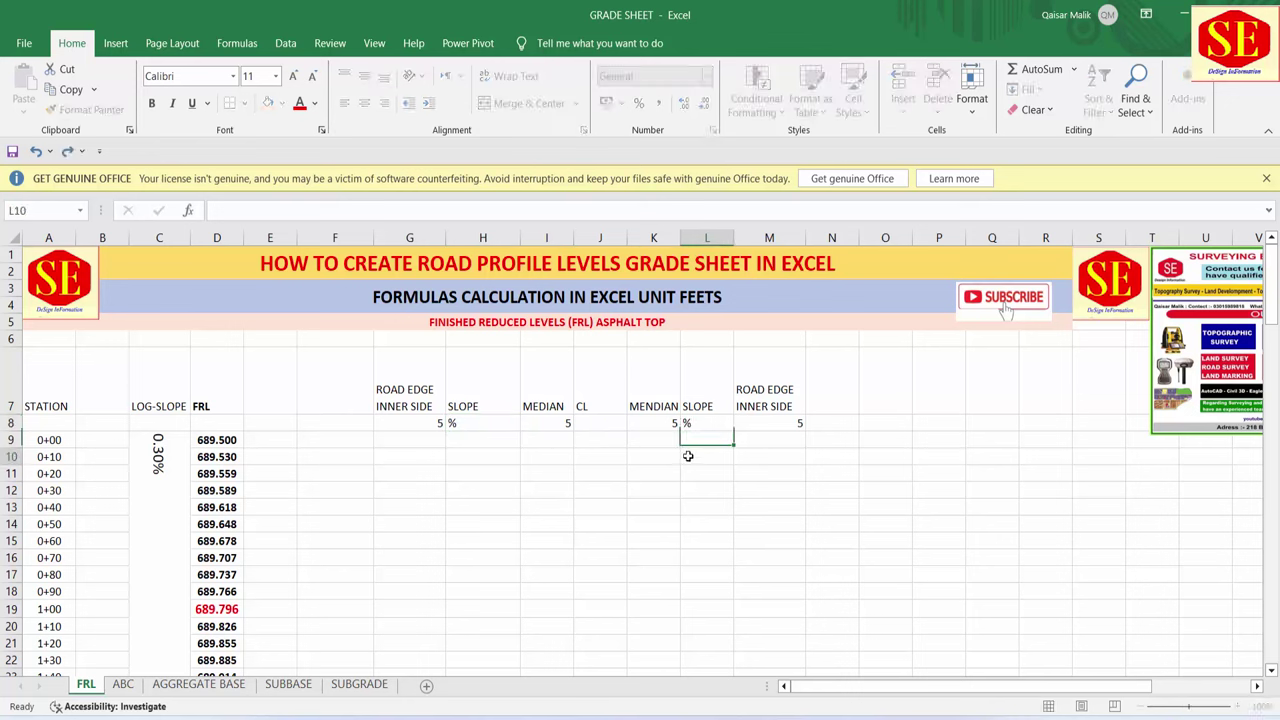
click(705, 456)
click(432, 425)
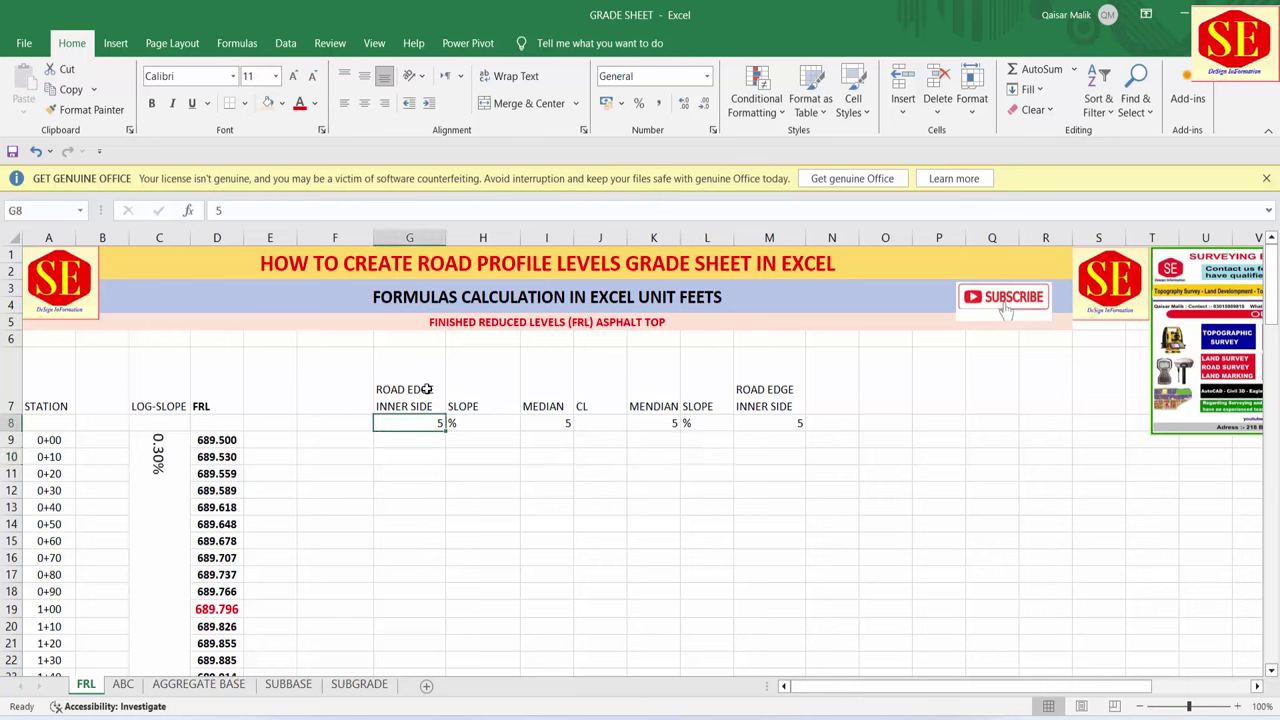
- Copy the inner-side heading into F7 and change it to ROAD EDGE OUTERE SIDE
click(340, 404)
right_click(430, 400)
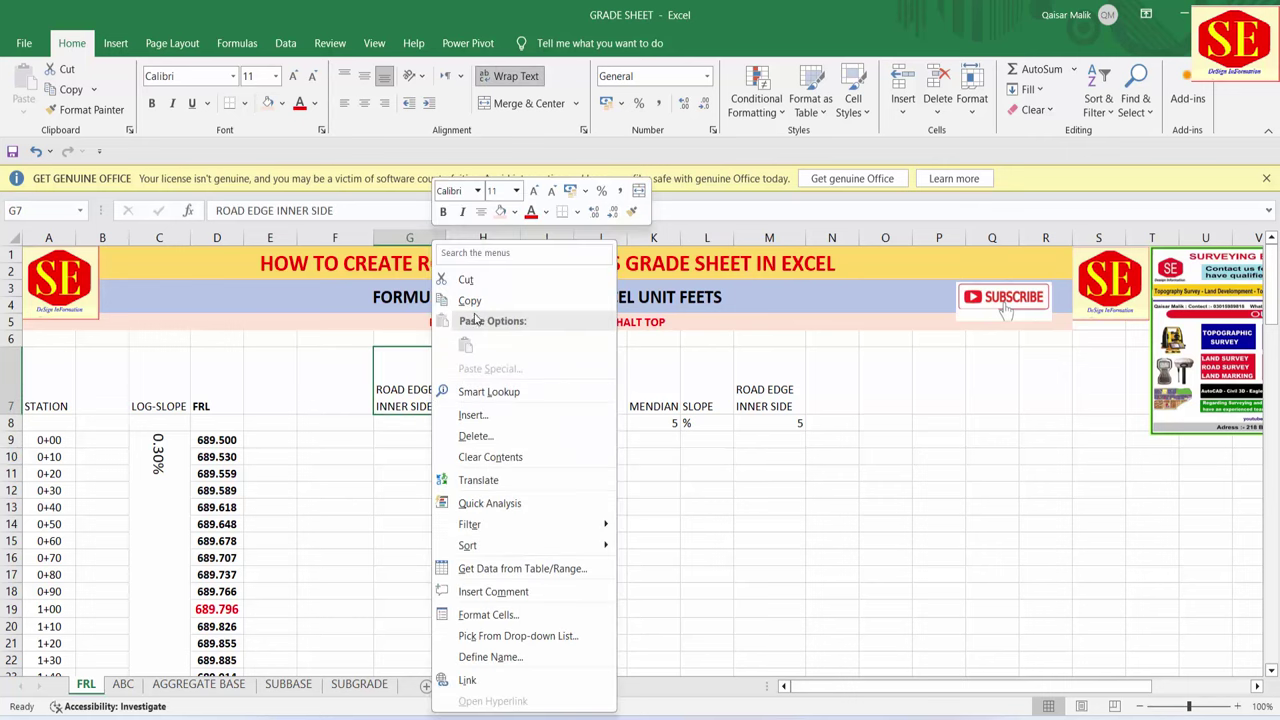
click(465, 280)
right_click(335, 396)
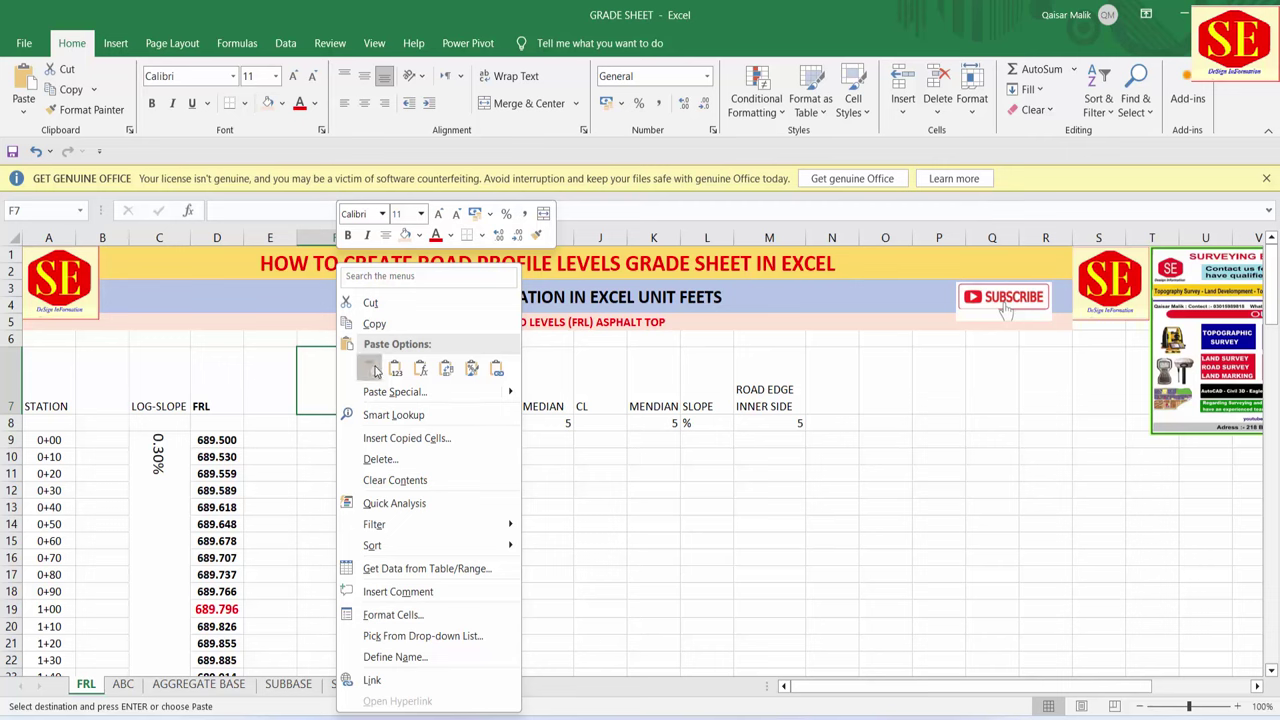
click(362, 369)
double_click(330, 372)
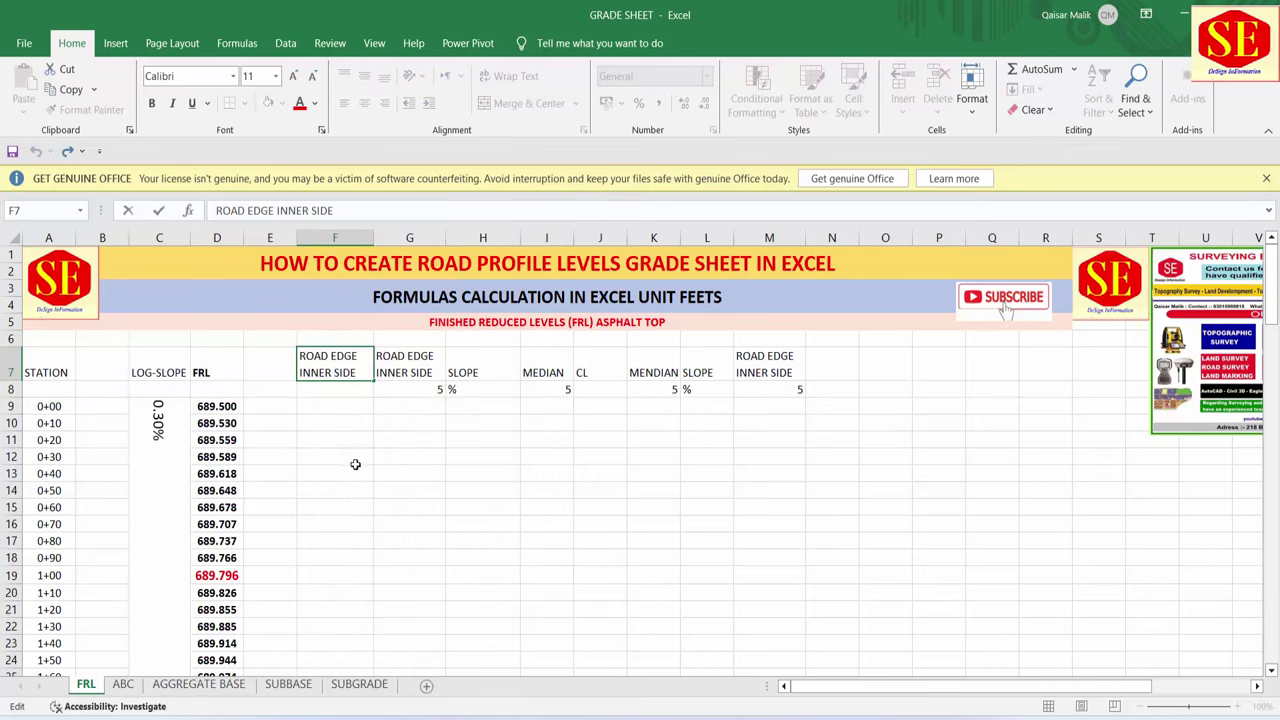
key(BackSpace)
key(BackSpace)
key(BackSpace)
key(BackSpace)
key(BackSpace)
key(BackSpace)
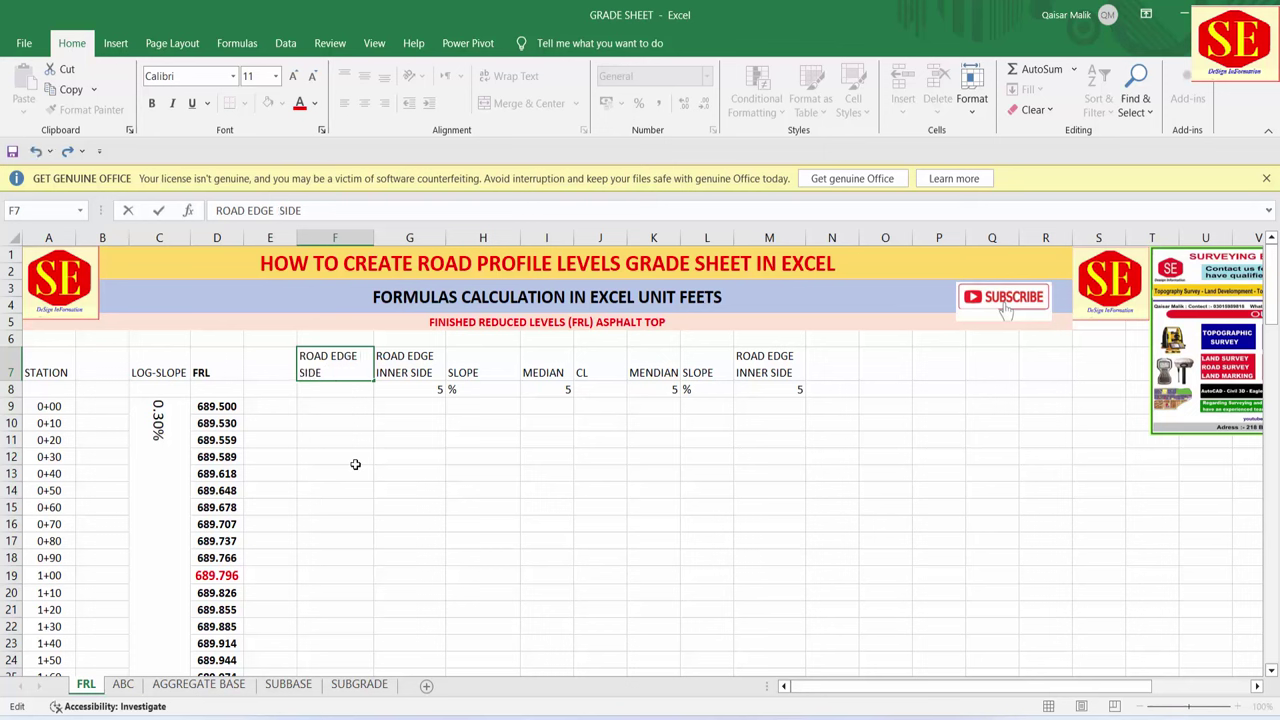
text(OUTERE)
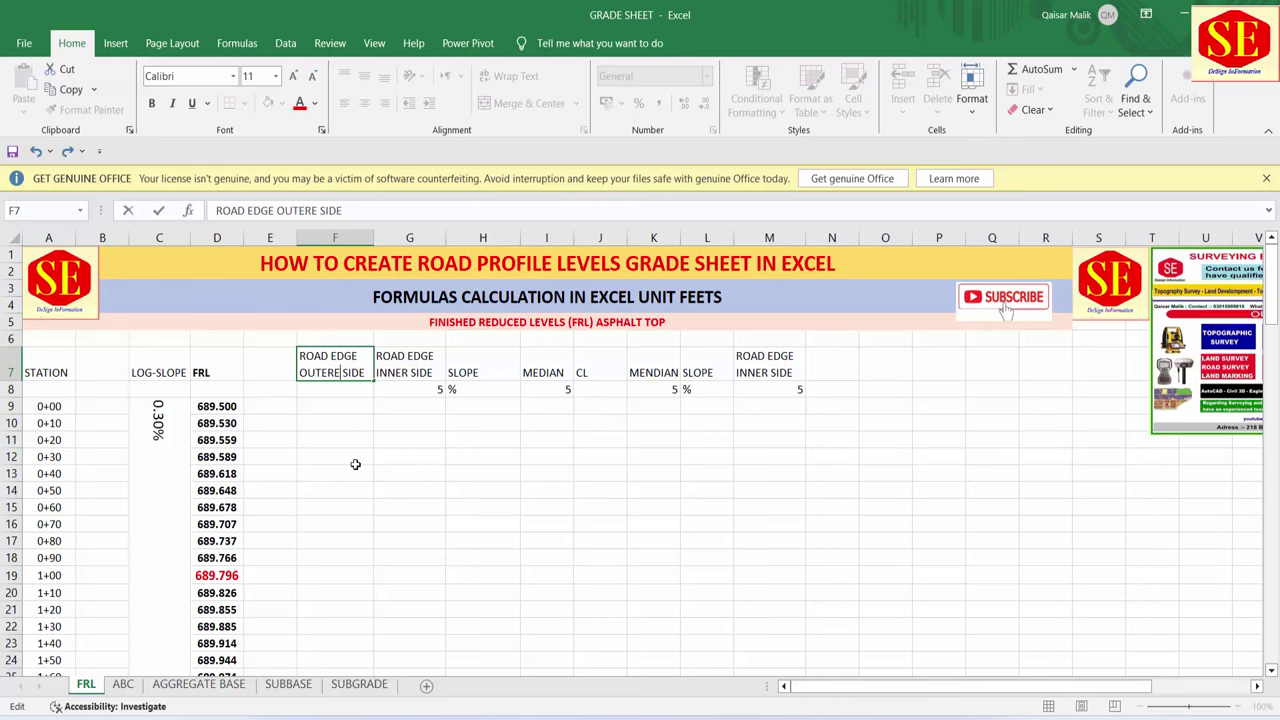
click(535, 410)
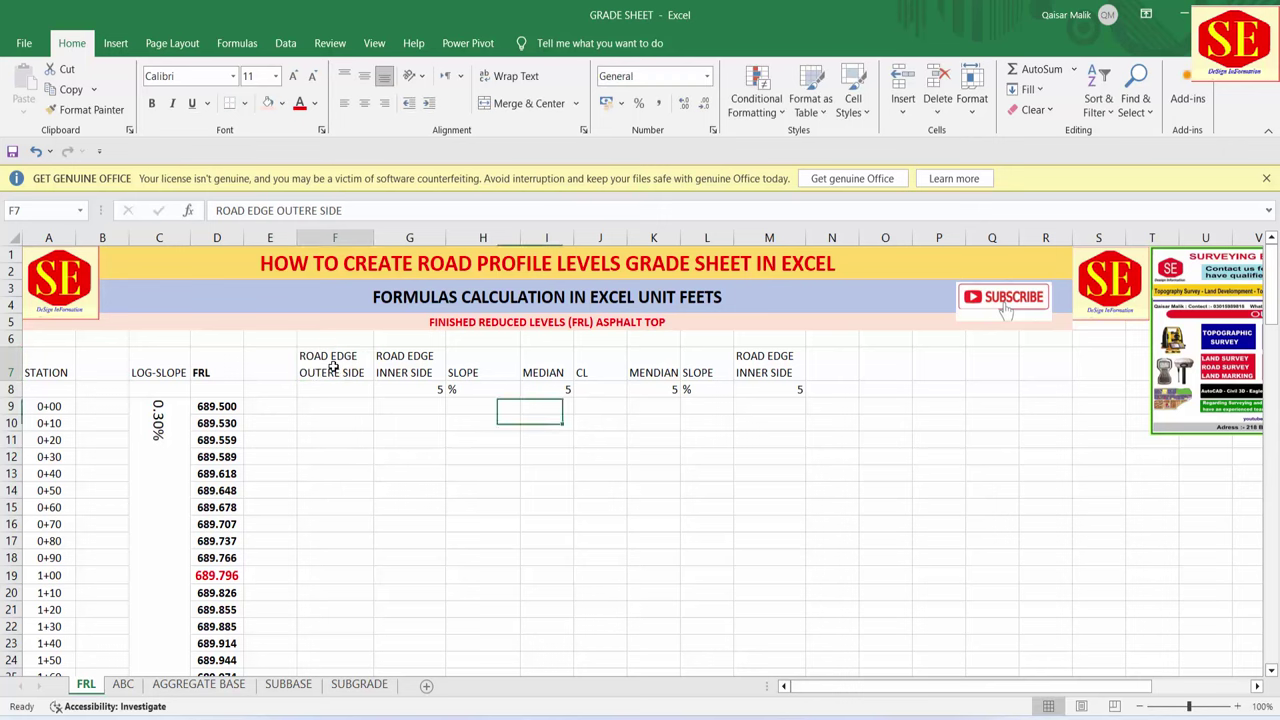
- Copy the ROAD EDGE OUTERE SIDE heading into N7 and widen column N to fit
right_click(357, 372)
click(372, 300)
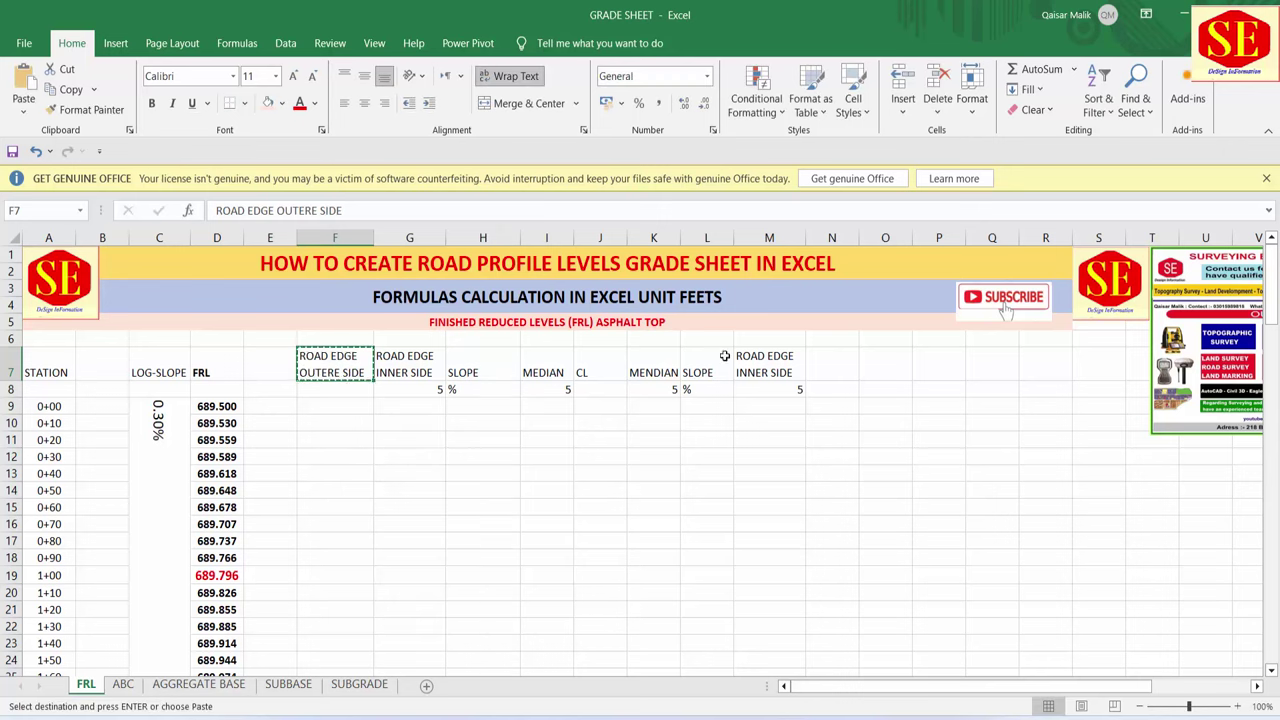
right_click(820, 360)
click(857, 372)
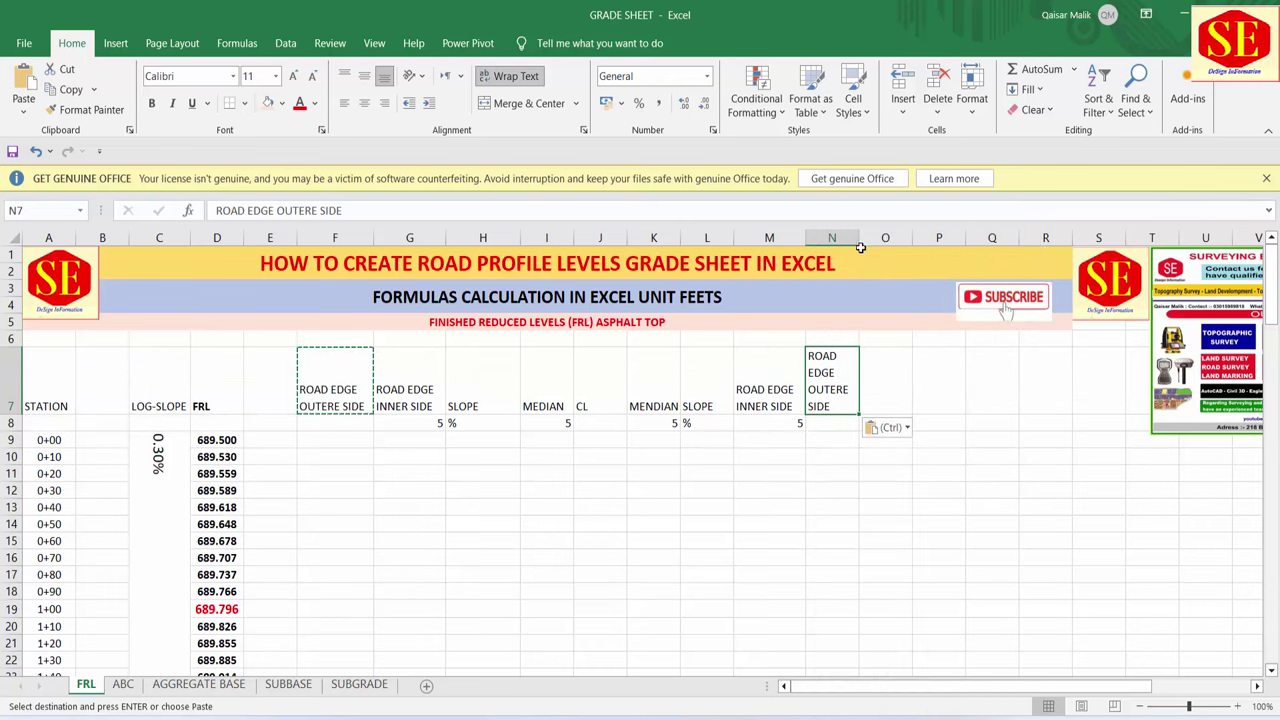
drag(858, 238, 886, 238)
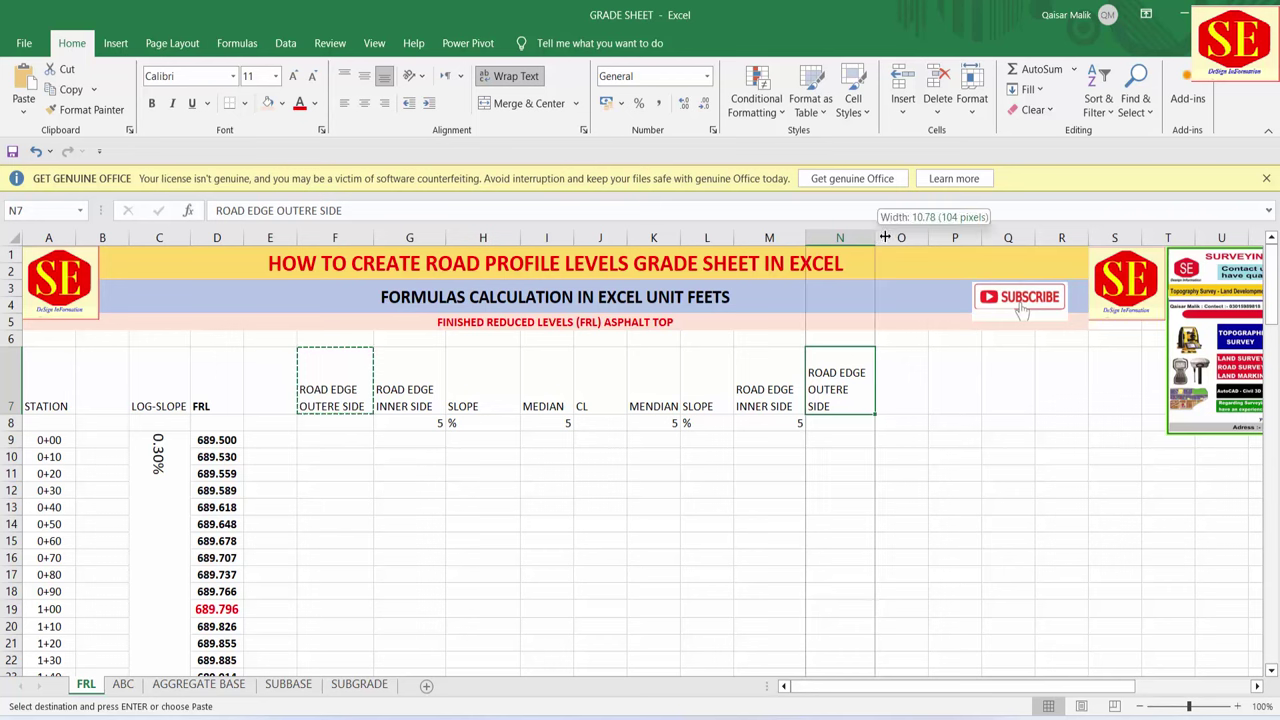
click(782, 473)
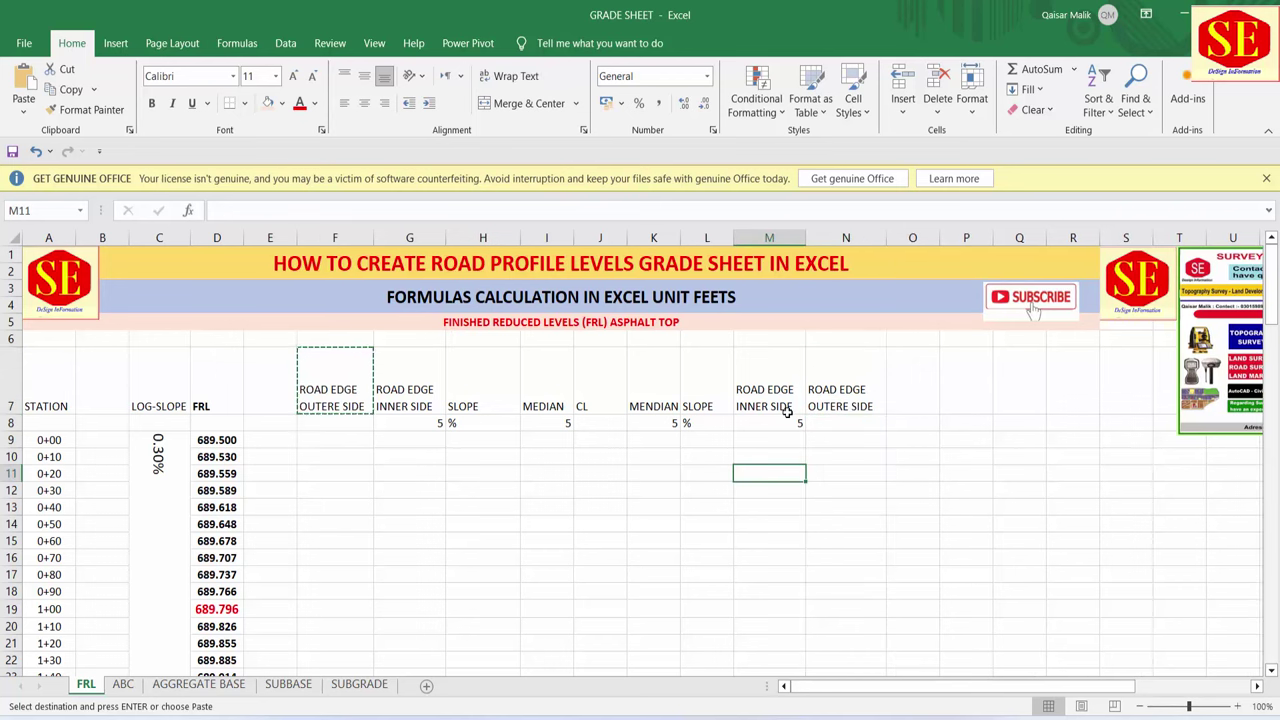
click(341, 423)
key(Escape)
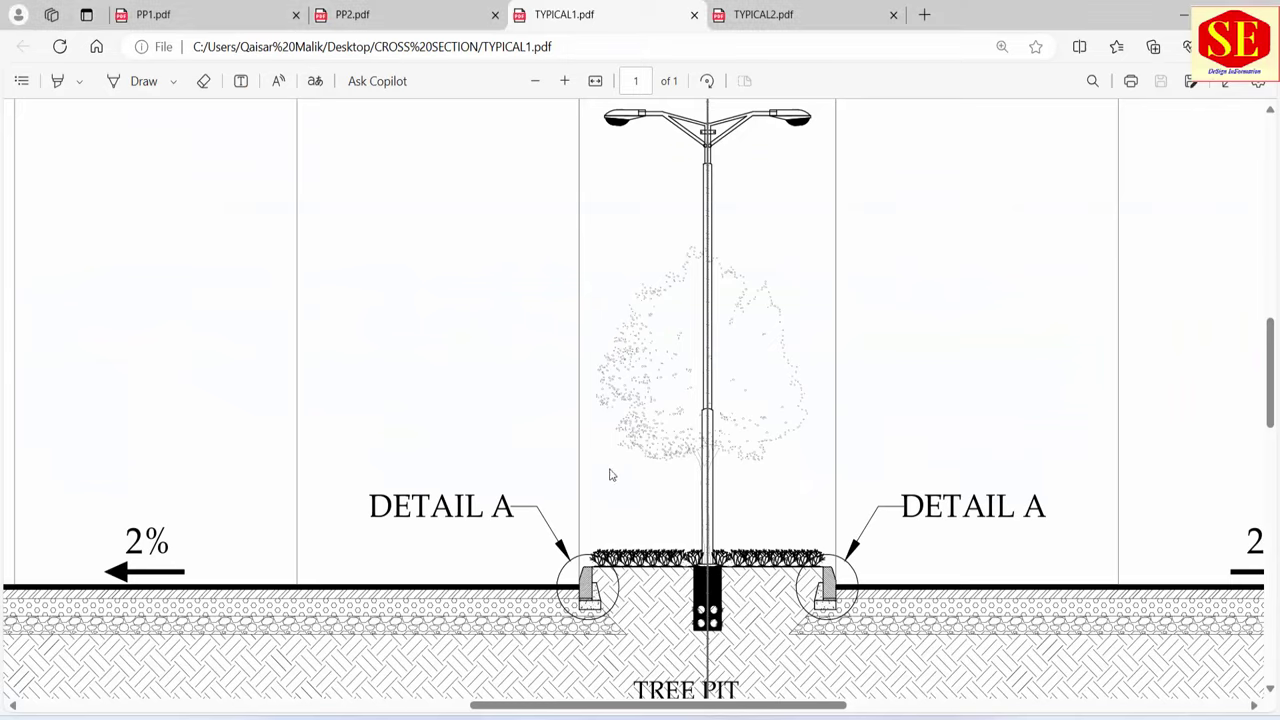
- Pan and zoom the TYPICAL1.pdf cross-section to read the 44' main carriageway width
ctrl+scroll(784, 454, down, 5)
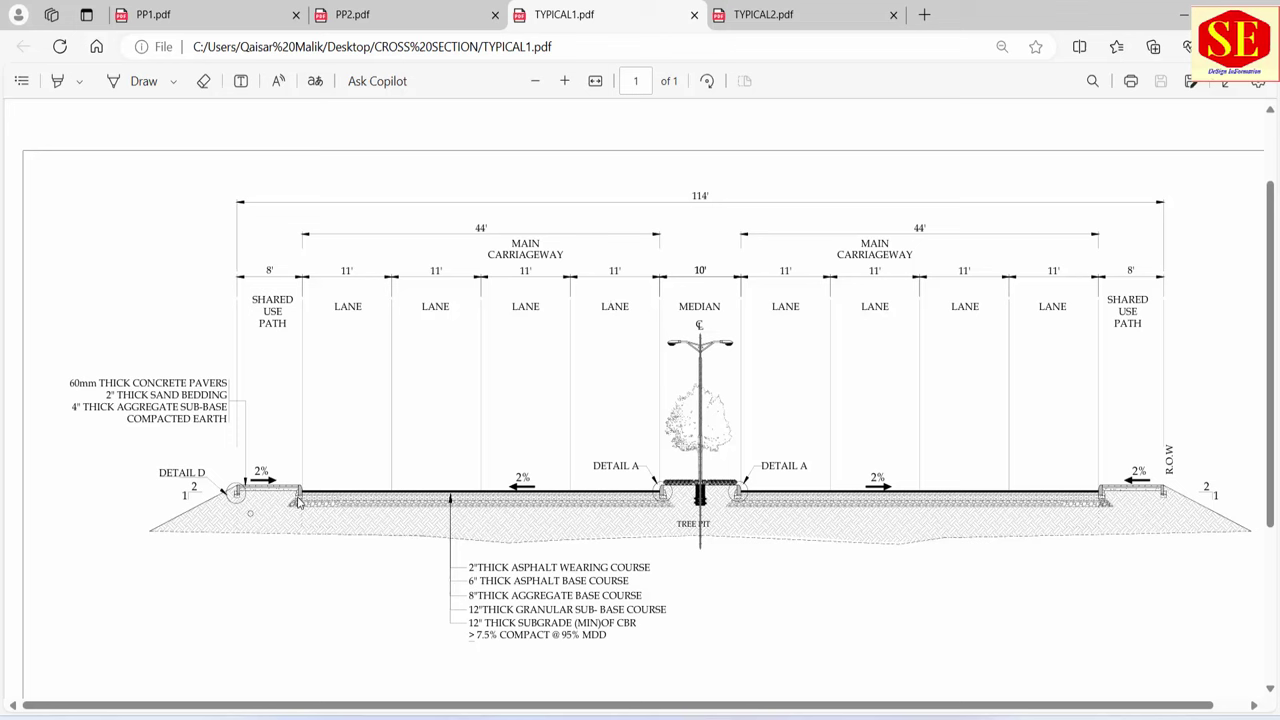
ctrl+scroll(298, 502, up, 2)
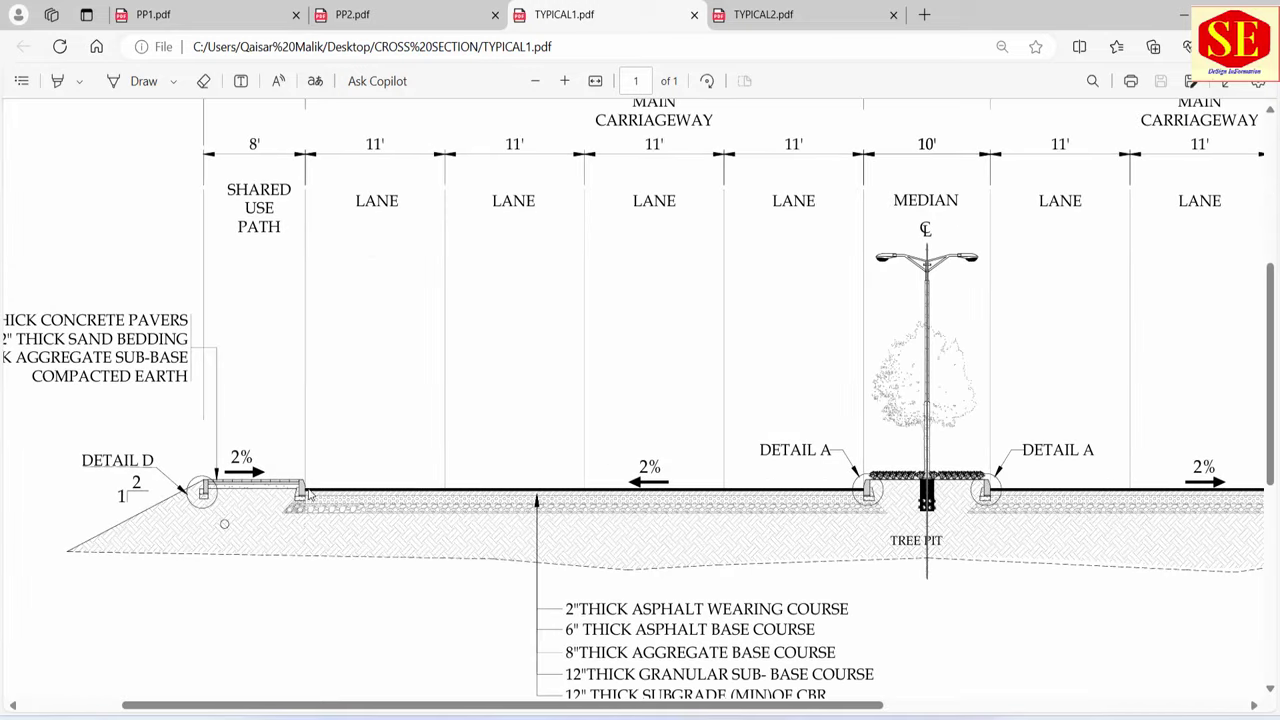
drag(568, 706, 916, 705)
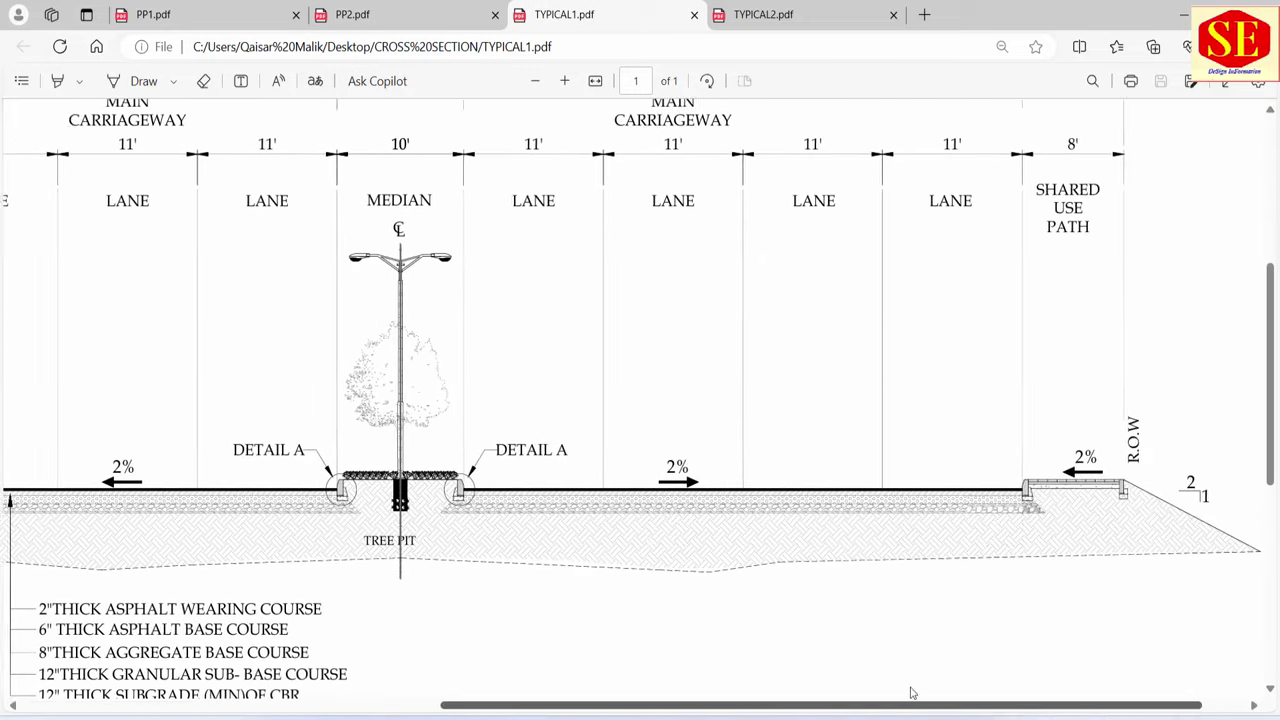
ctrl+scroll(950, 339, down, 2)
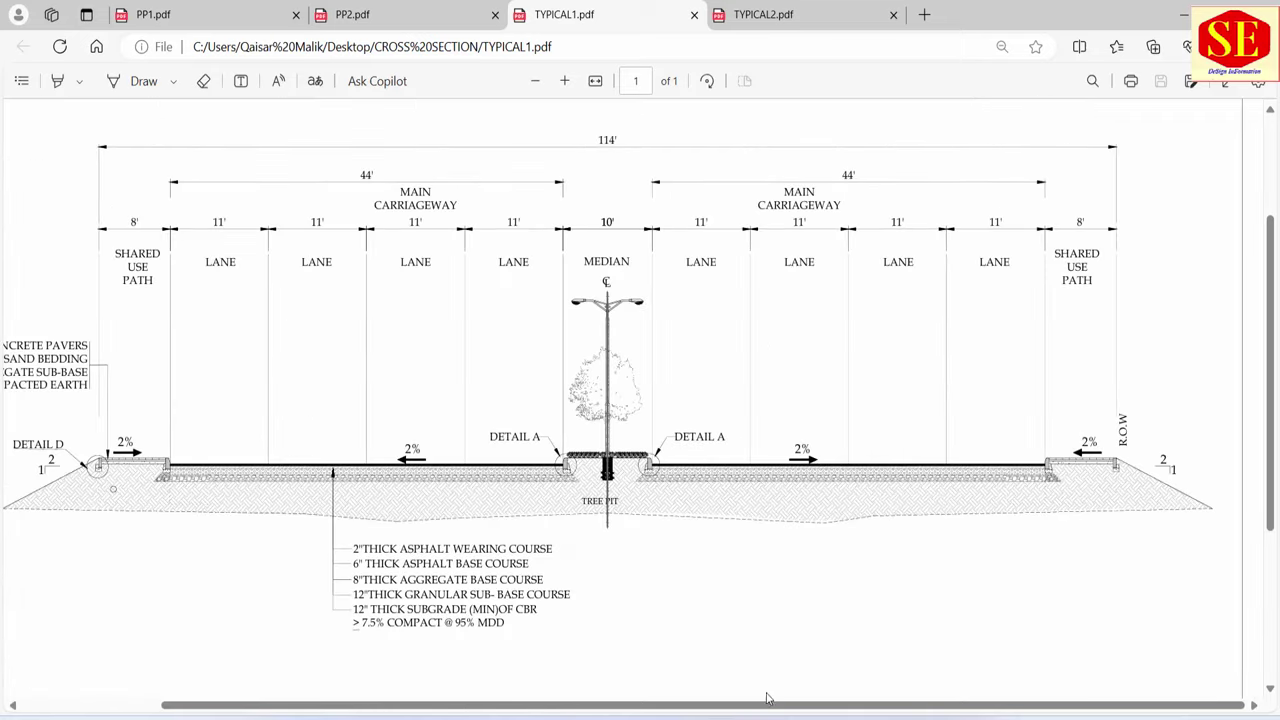
key(alt+Tab)
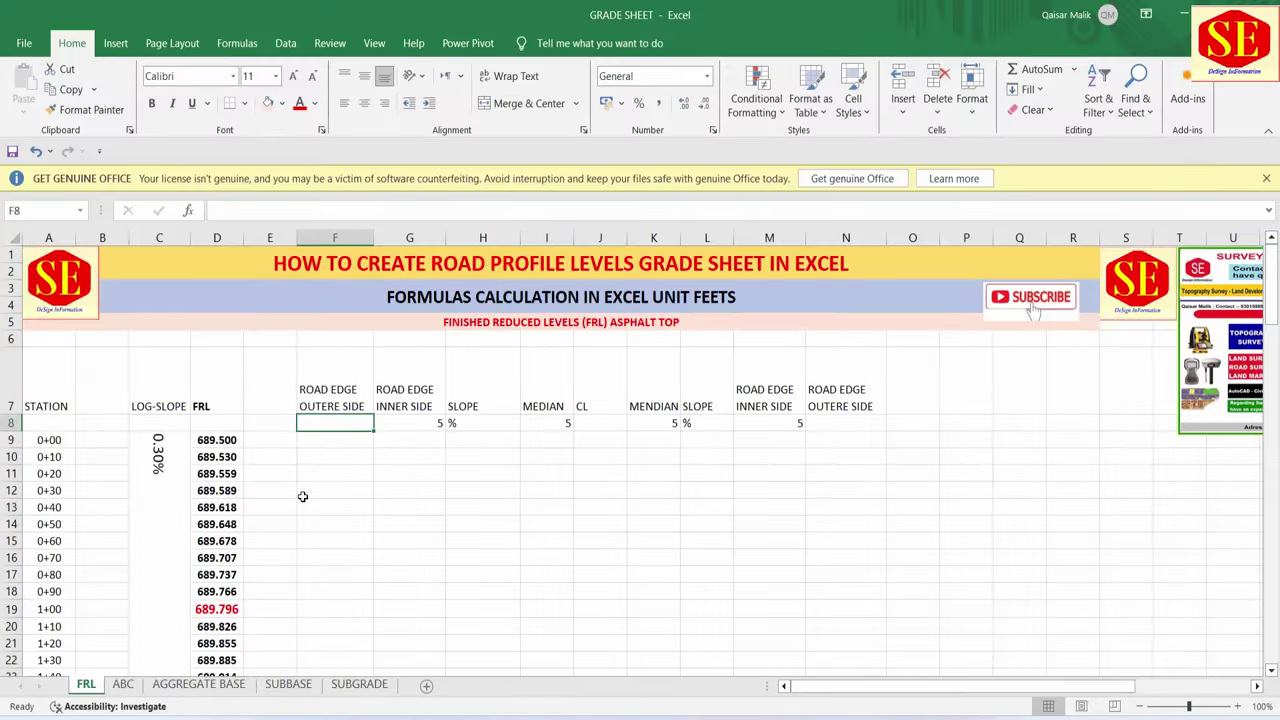
- Enter 44 as the offset in F8 and N8 under both outer road-edge headings
text(44)
key(Return)
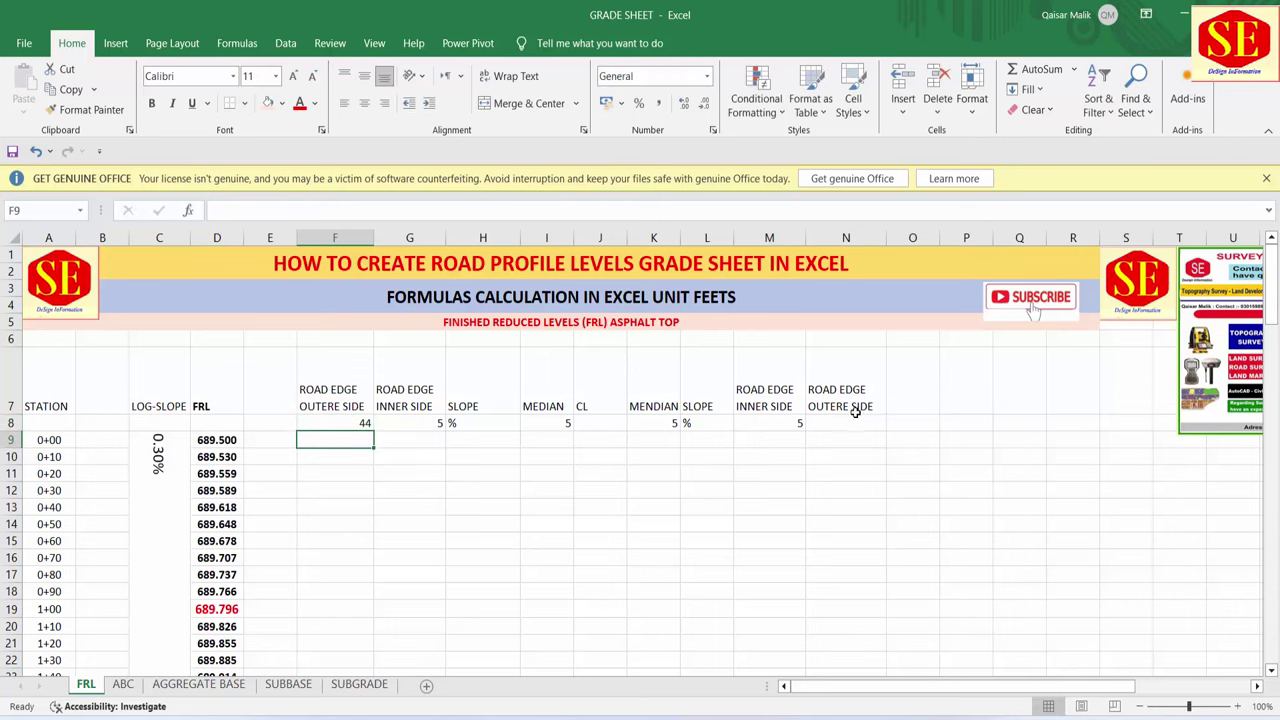
click(851, 422)
text(44)
key(Return)
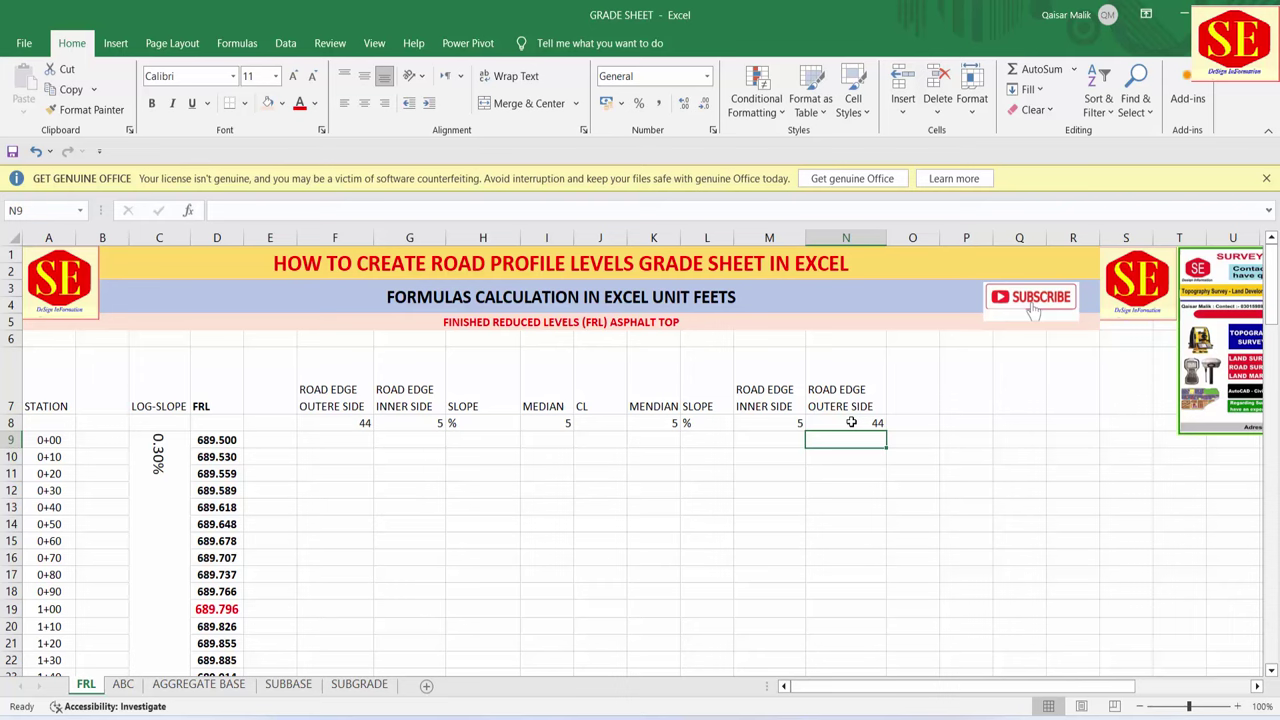
key(alt+Tab)
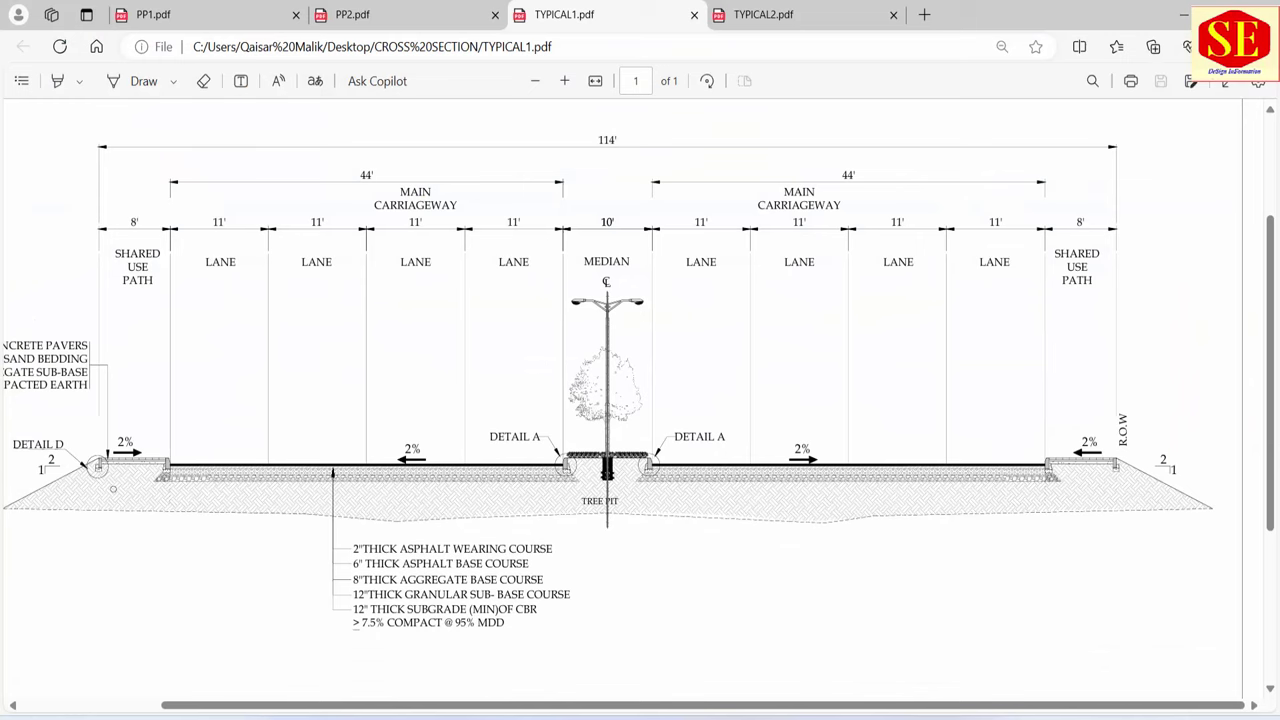
- Scroll across the full 114' TYPICAL1 cross-section in the PDF viewer
drag(733, 706, 309, 551)
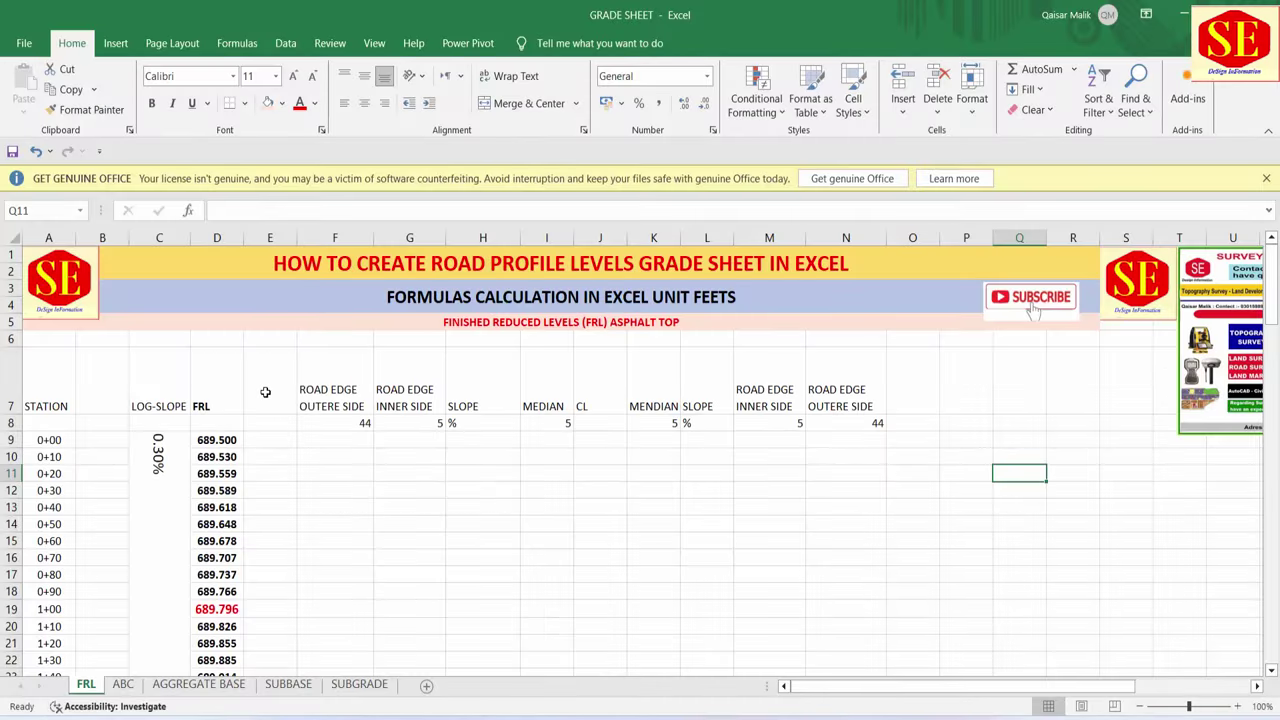
- Enter KERB TOP with 44 beneath in E7:E8, then insert an empty column before it
click(266, 392)
text(KER)
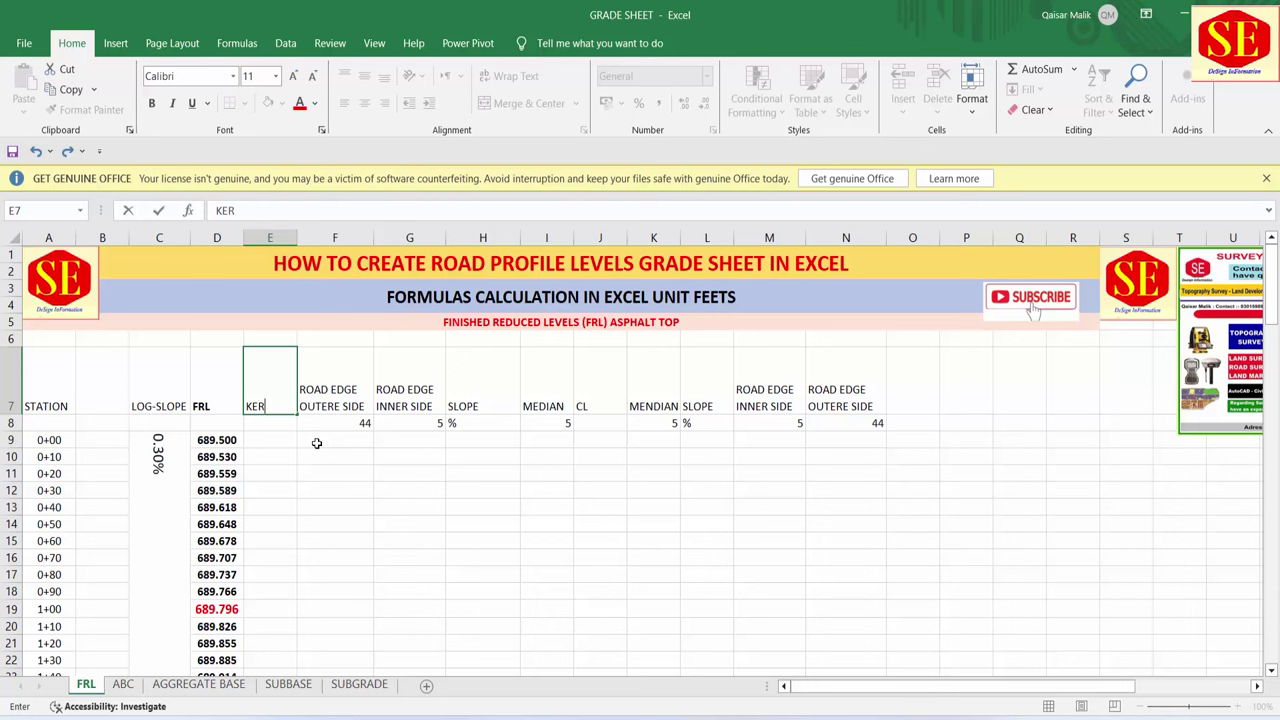
text(B TOP)
click(287, 425)
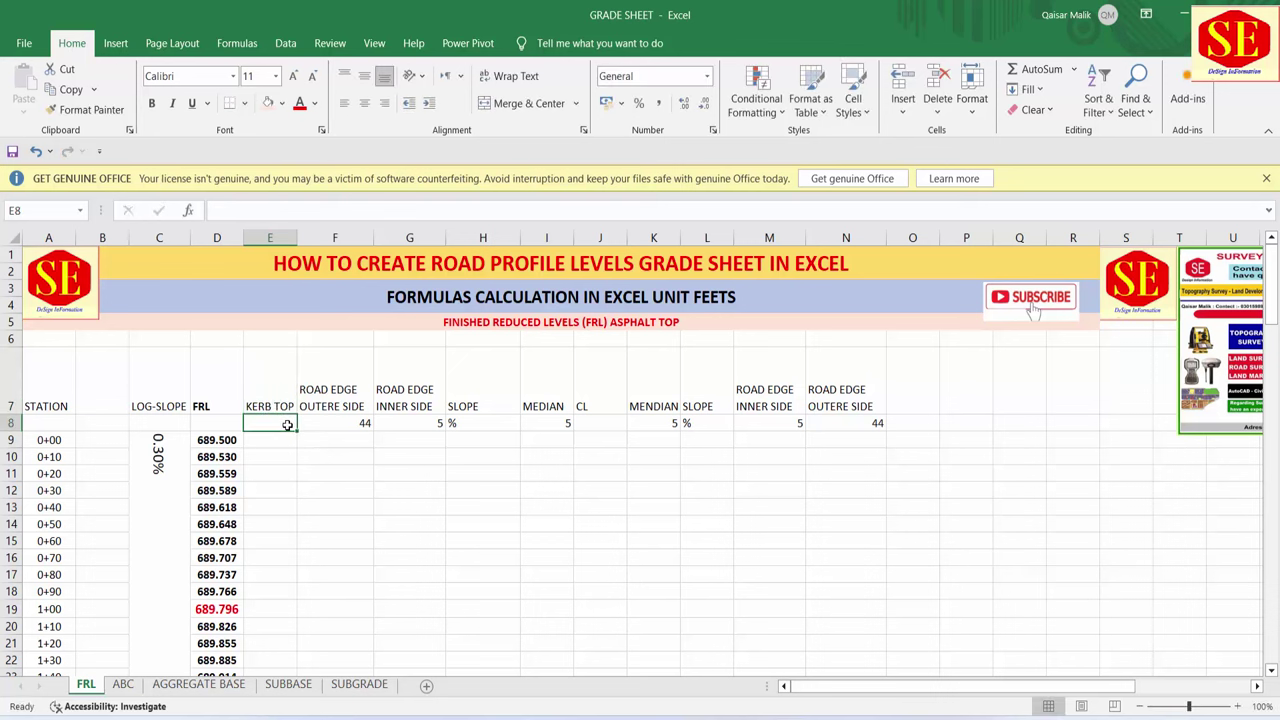
text(44)
key(Return)
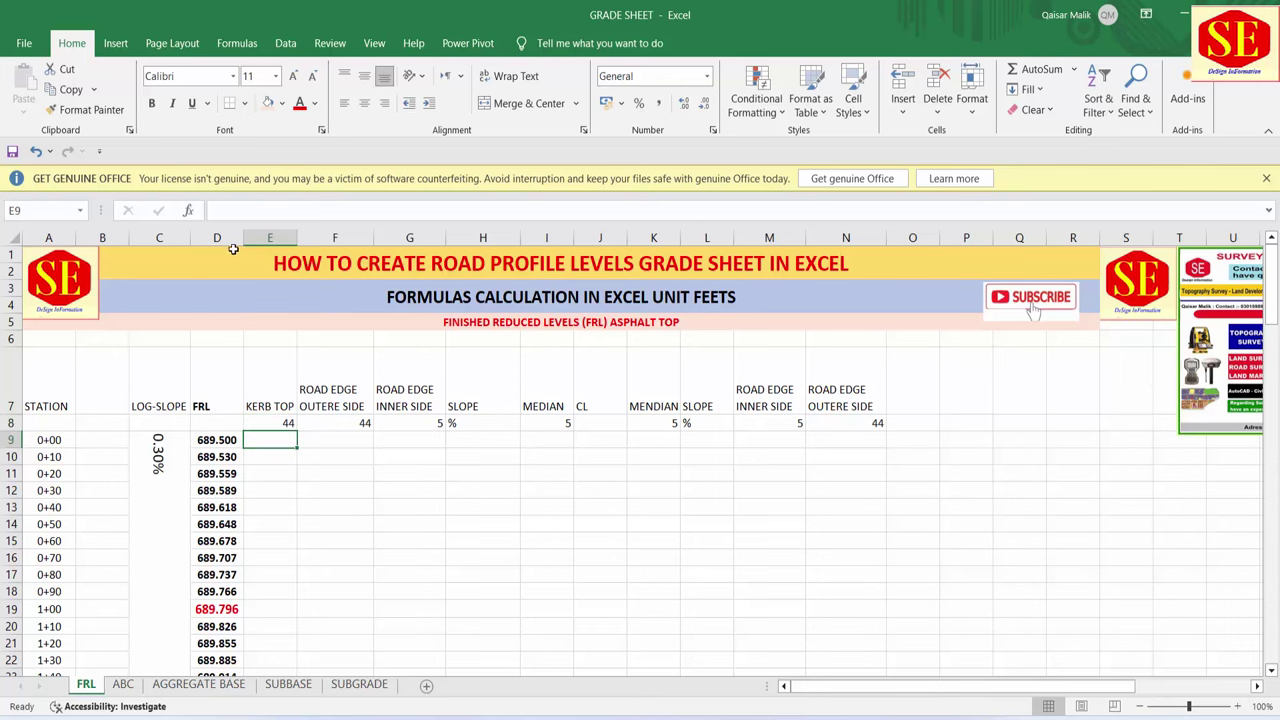
right_click(273, 237)
click(354, 390)
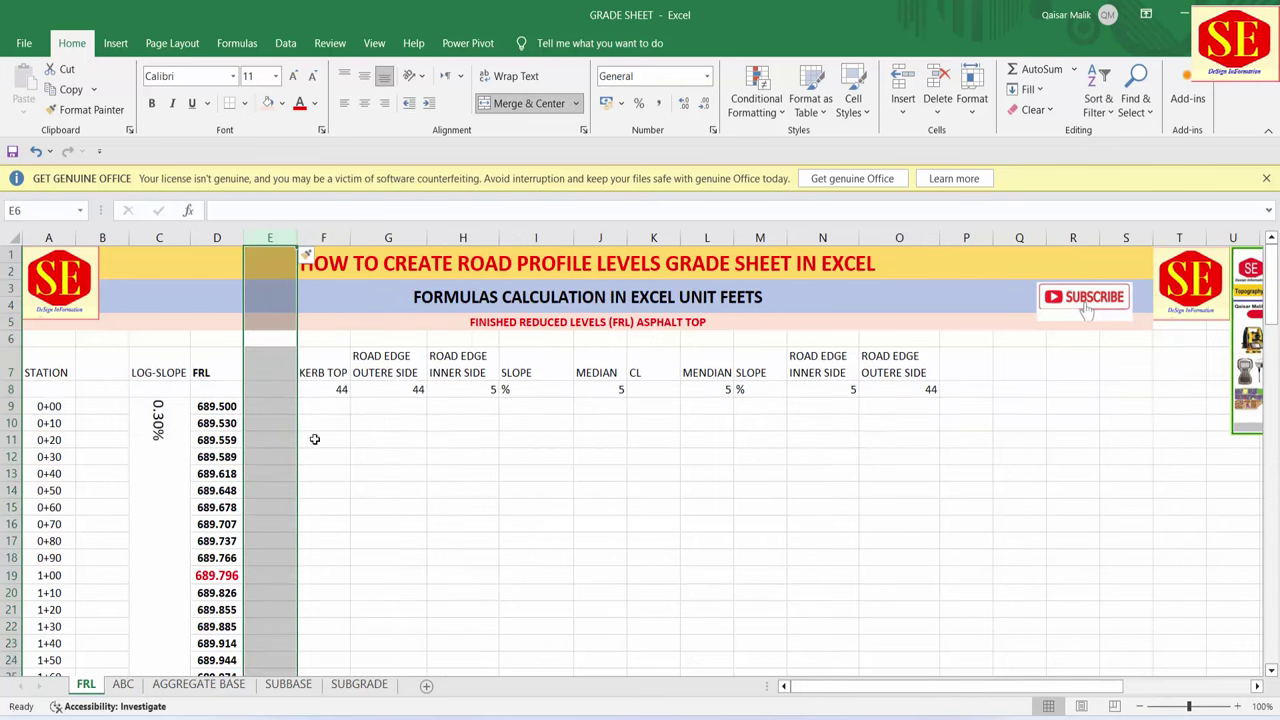
- Copy the KERB TOP heading and its 44 offset into P7:P8
click(320, 374)
right_click(320, 386)
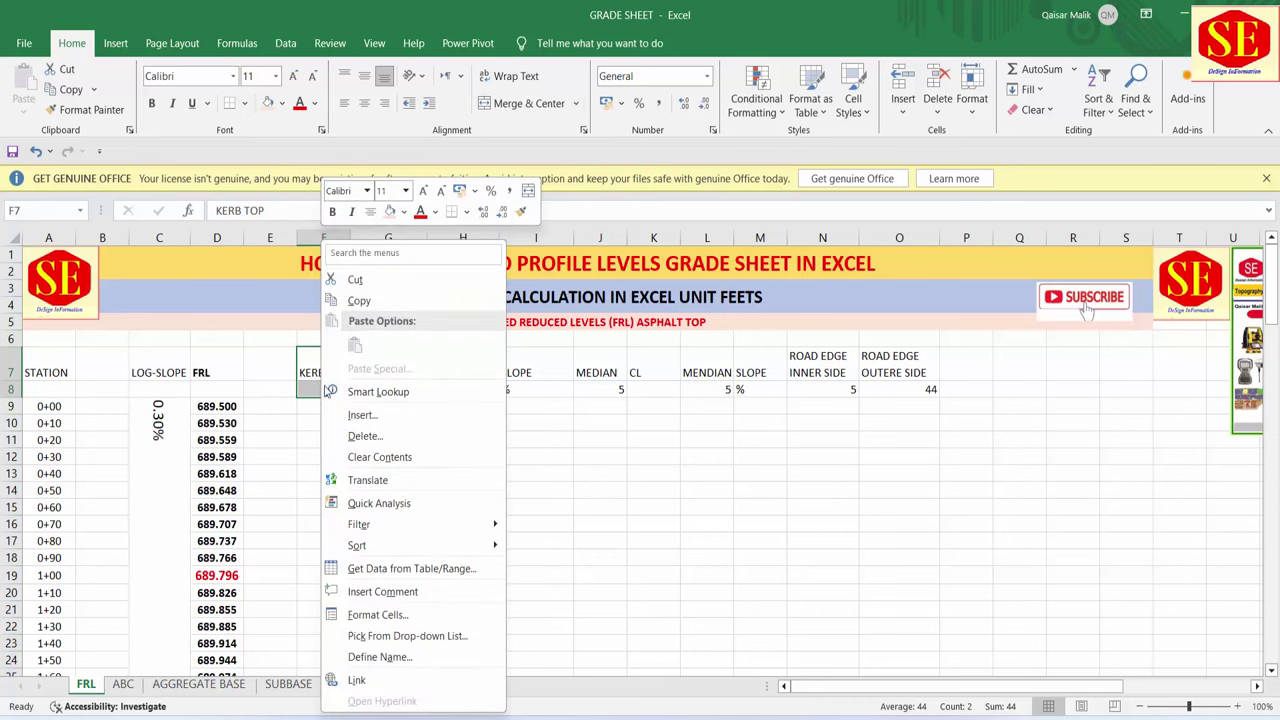
click(355, 300)
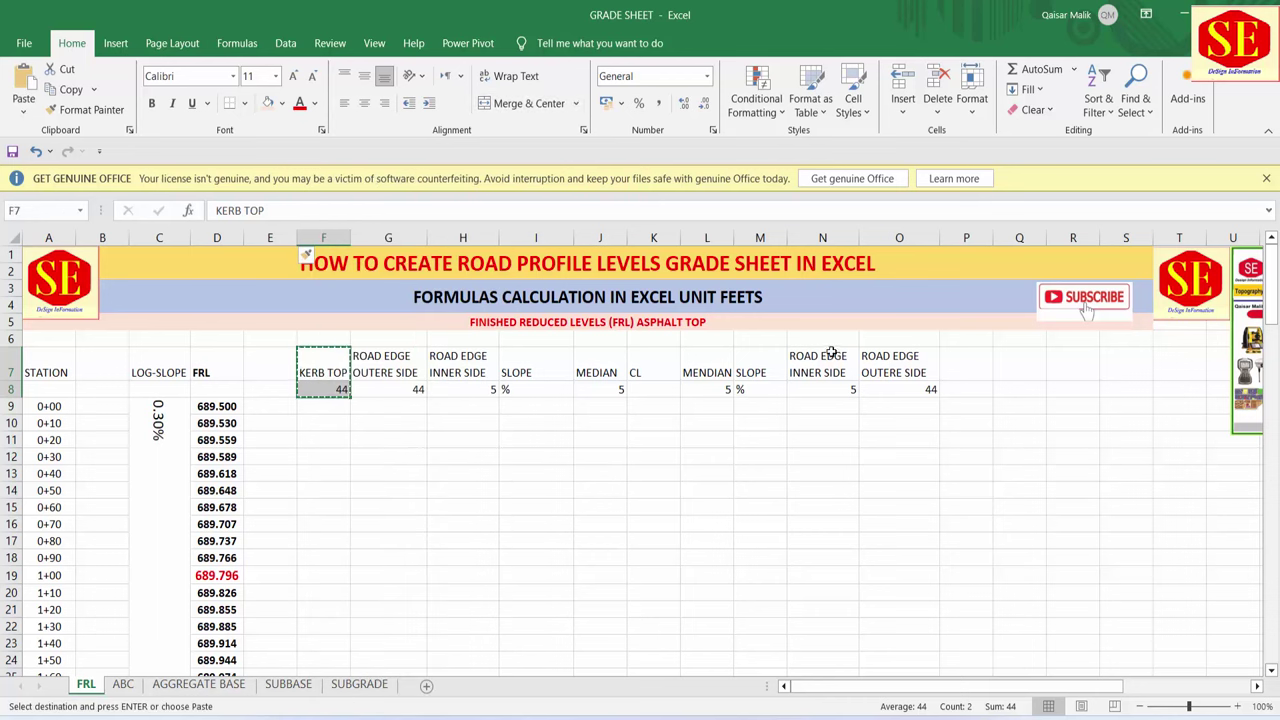
right_click(955, 362)
click(993, 370)
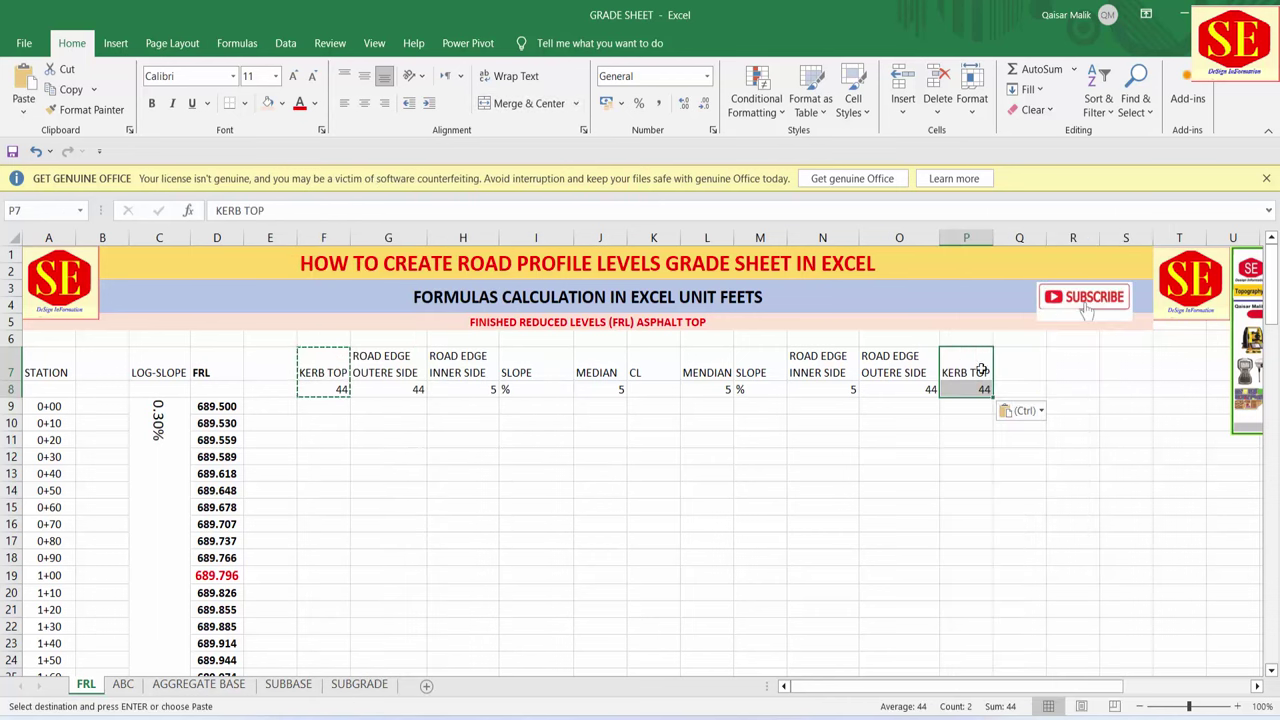
click(258, 362)
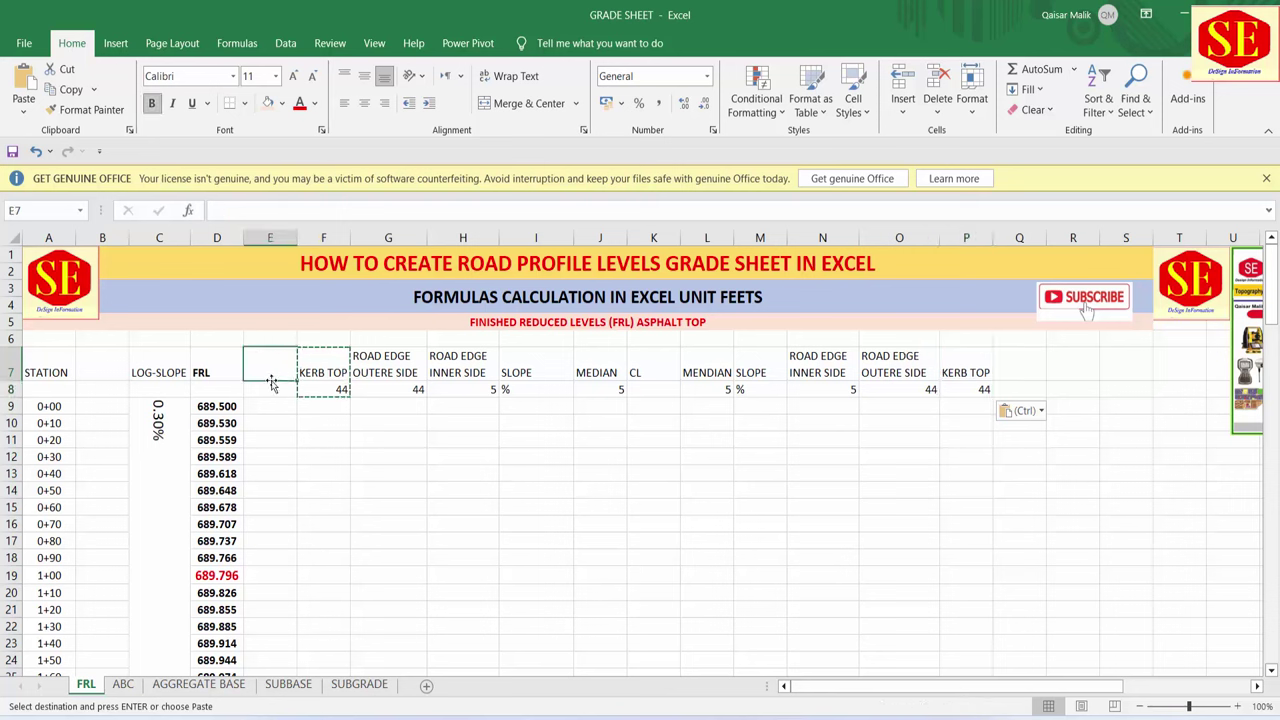
- Type the FOOTHPATH EDGE heading in E7 and copy it into Q7
text(F)
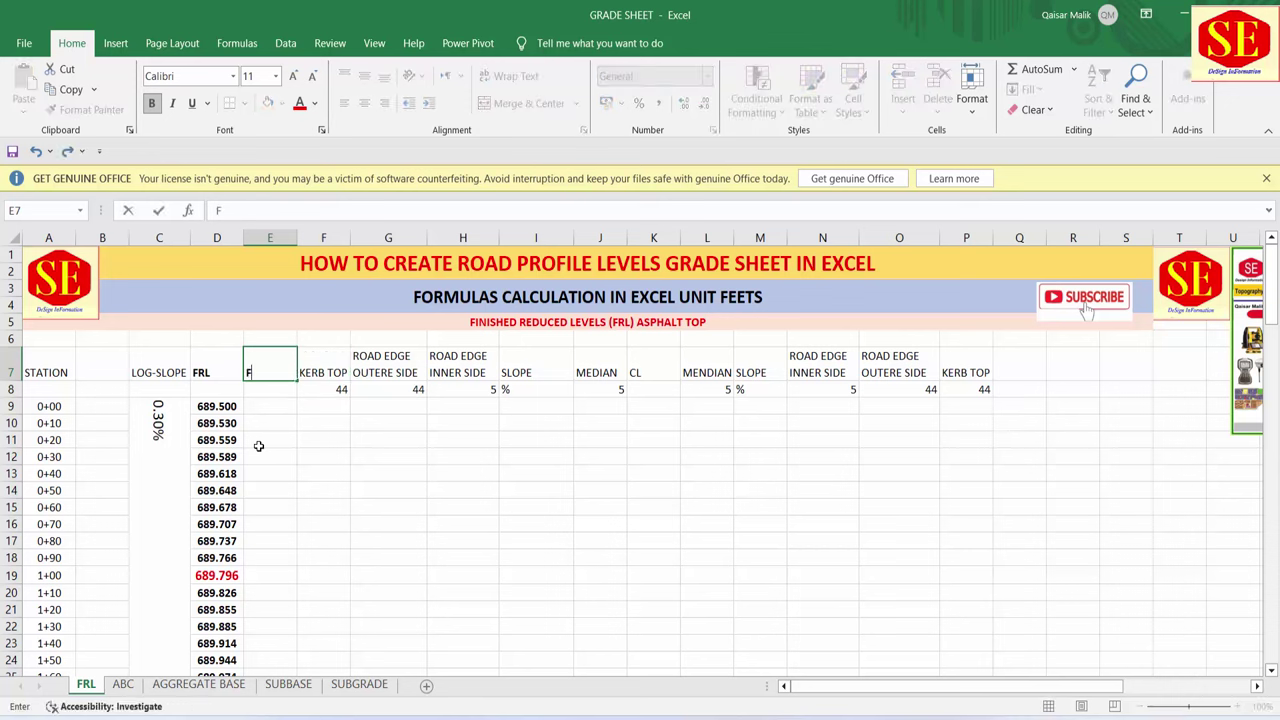
text(OOTH)
text(PATH E)
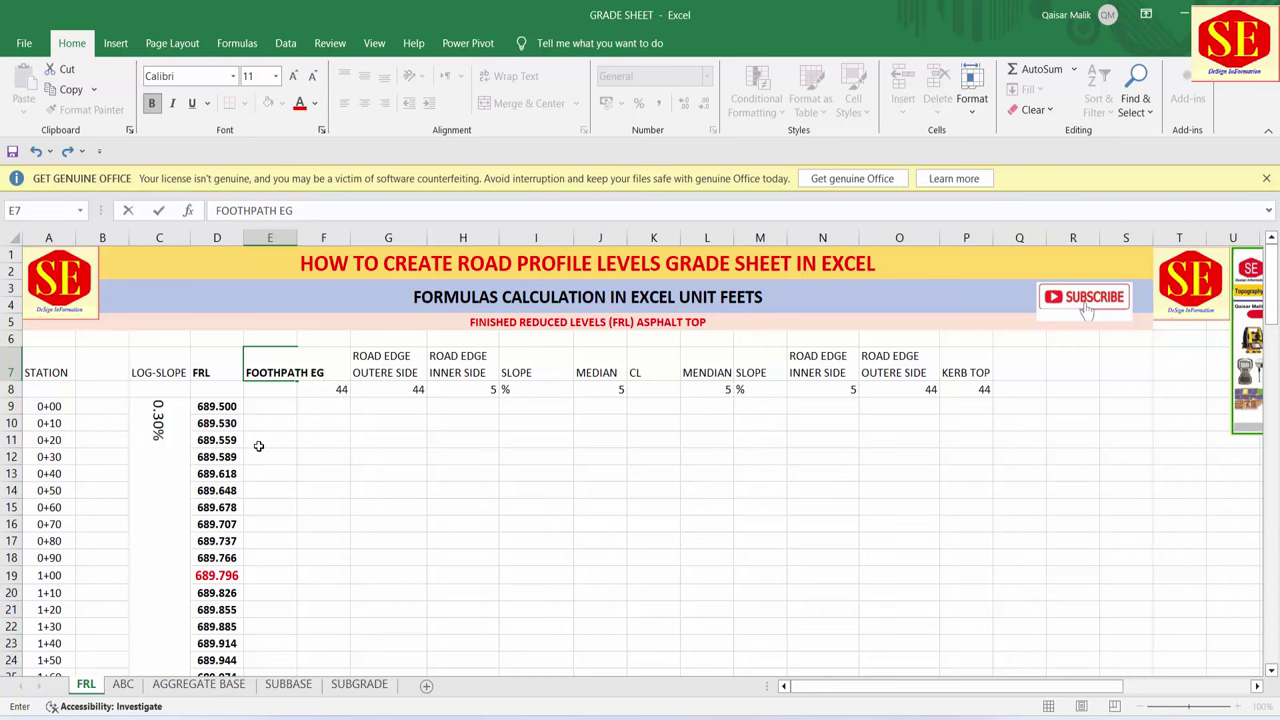
text(GE)
click(262, 423)
click(270, 372)
right_click(270, 372)
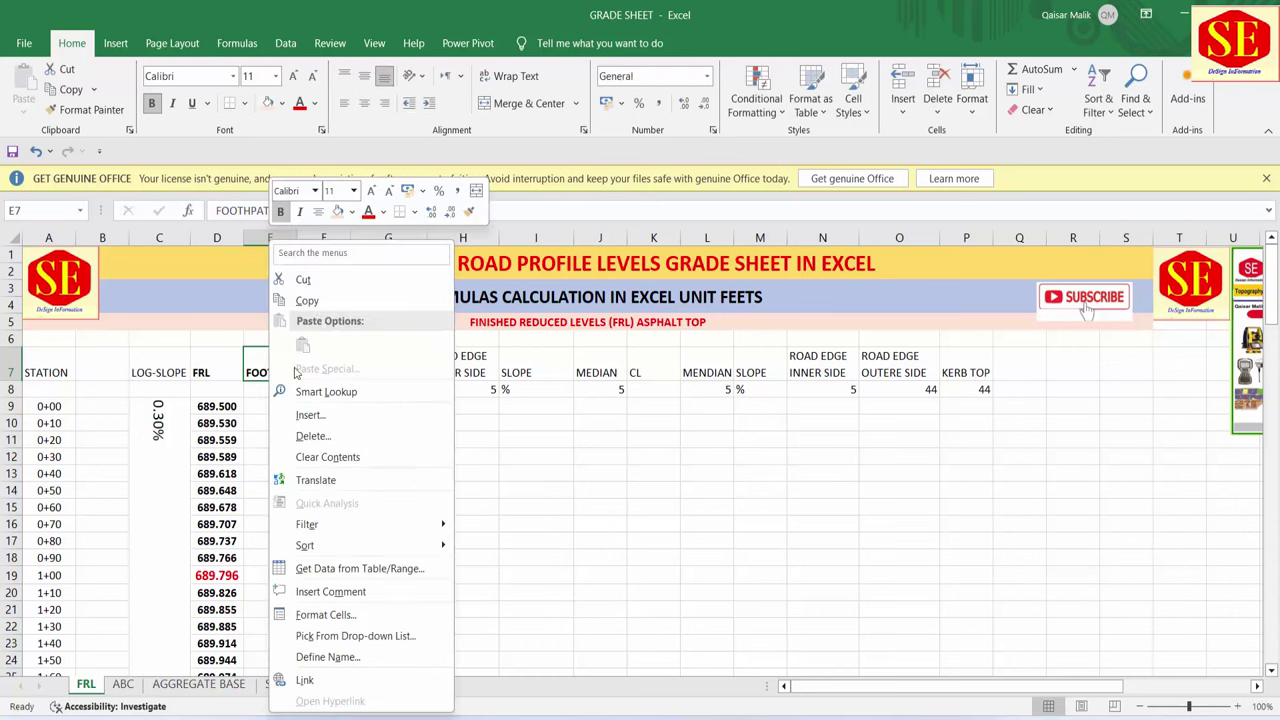
click(307, 301)
click(1020, 372)
right_click(1020, 372)
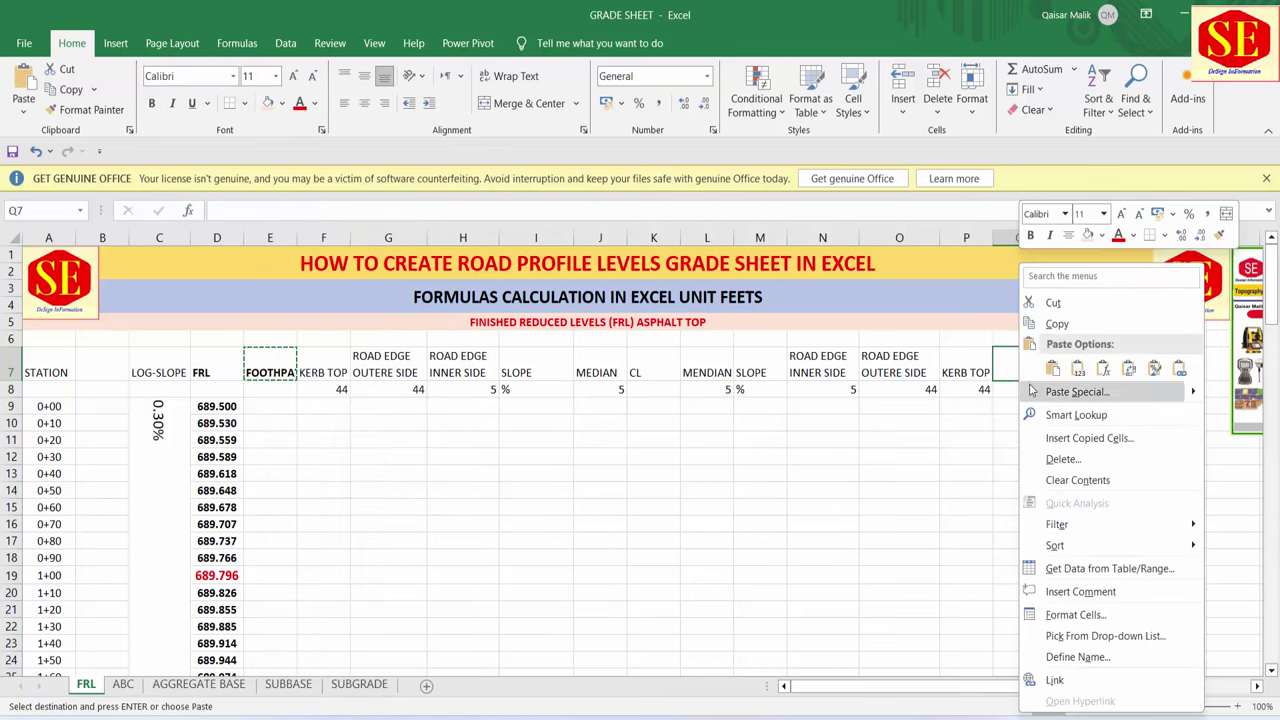
click(1048, 371)
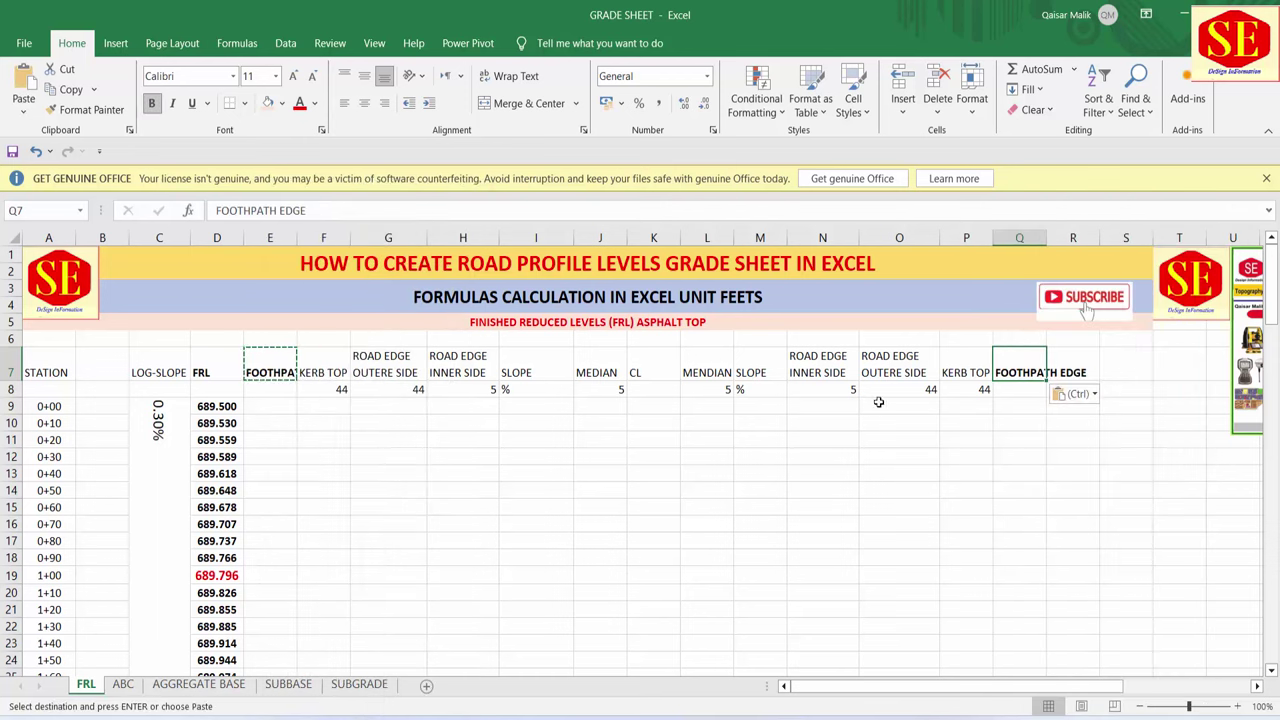
- Enter 8 as the footpath width in E8, then confirm cell Q8
click(276, 392)
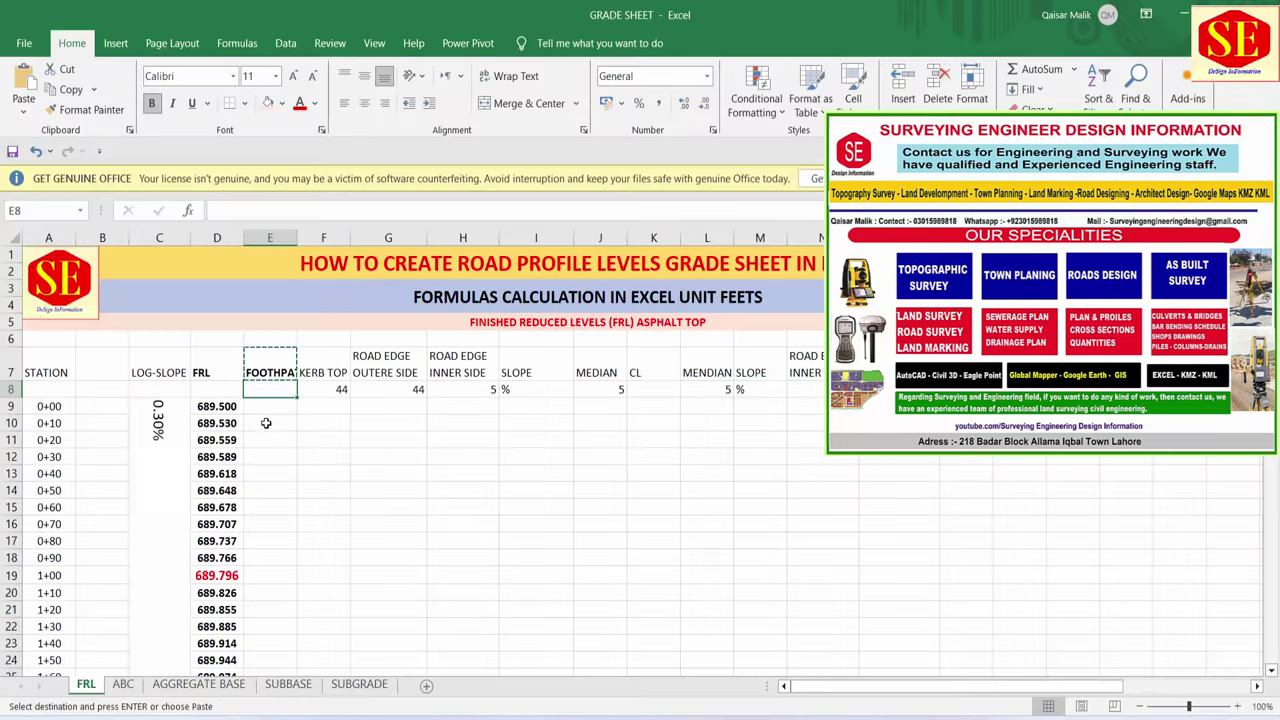
text(8)
key(Return)
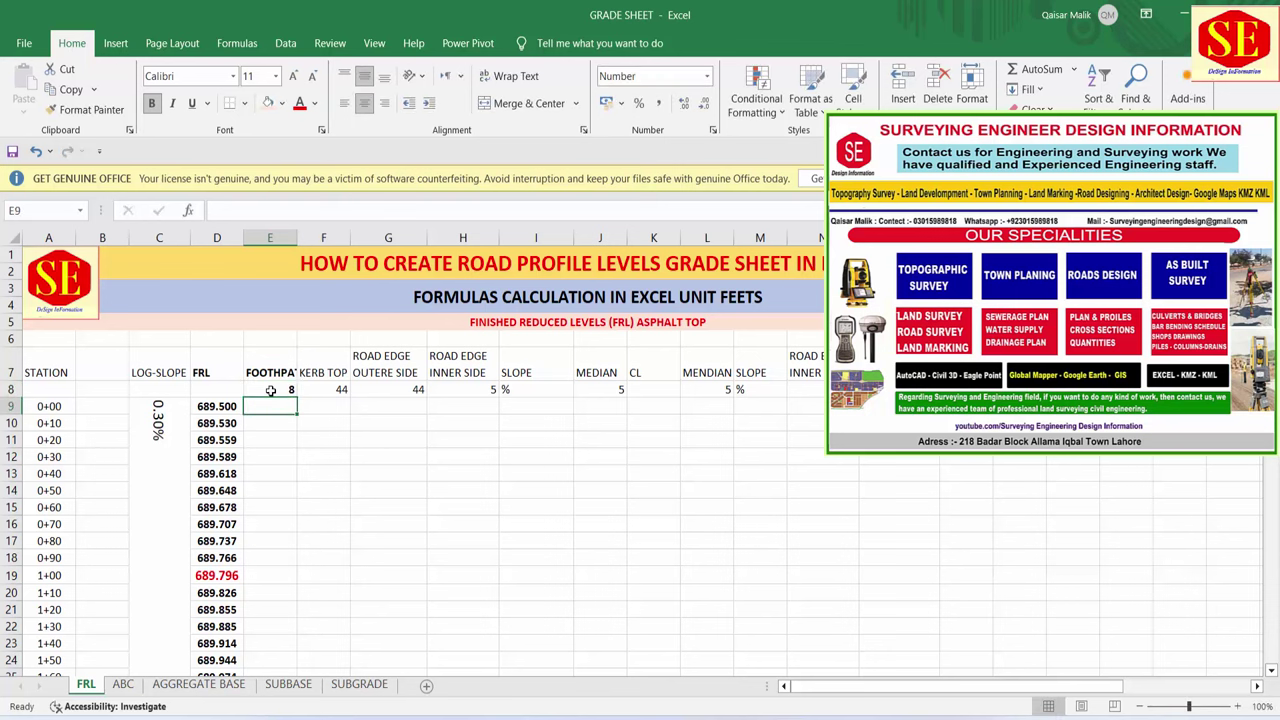
click(979, 389)
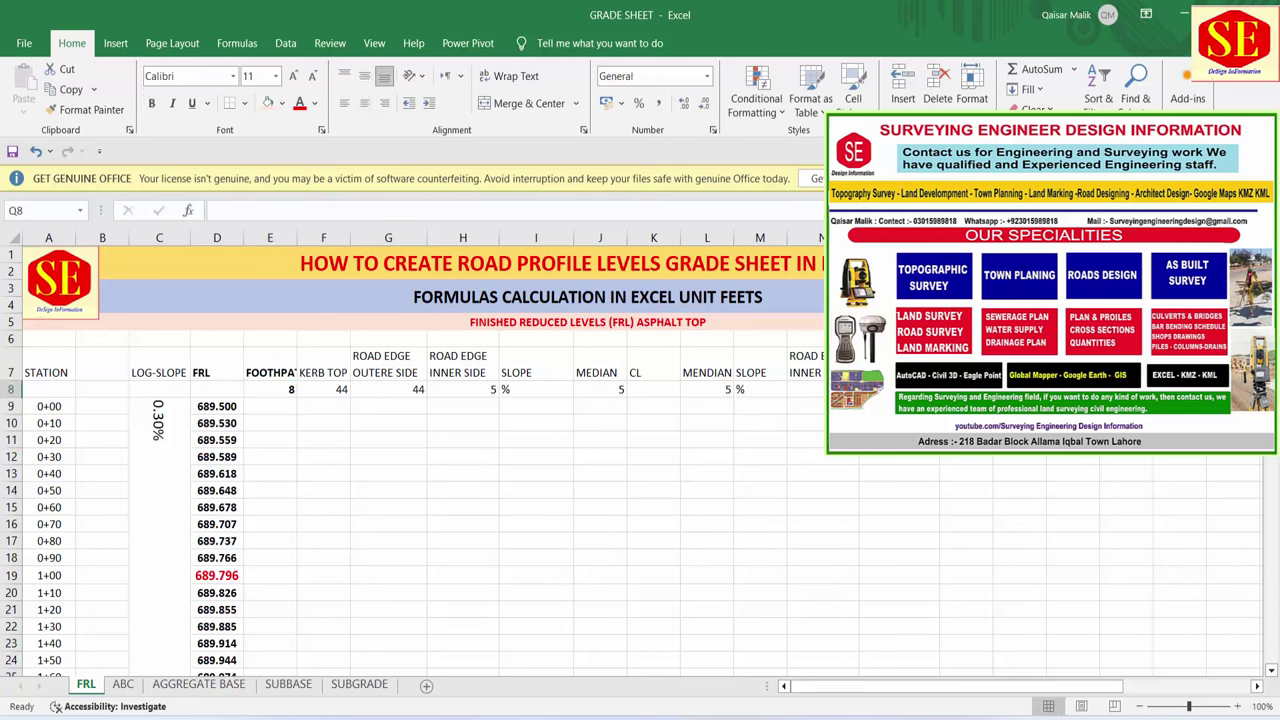
key(Return)
- Select the heading and width rows E7:N8, then scroll the TYPICAL1 cross-section
drag(278, 376, 1100, 392)
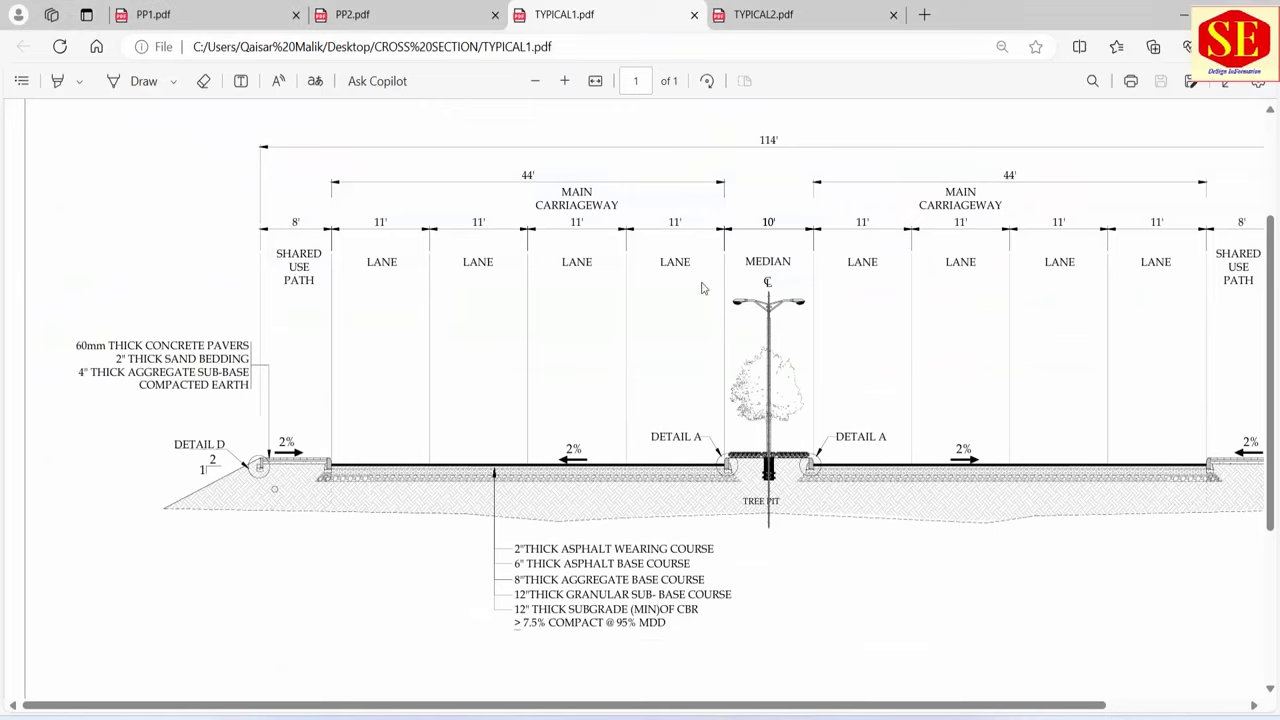
scroll(565, 390, down, 2)
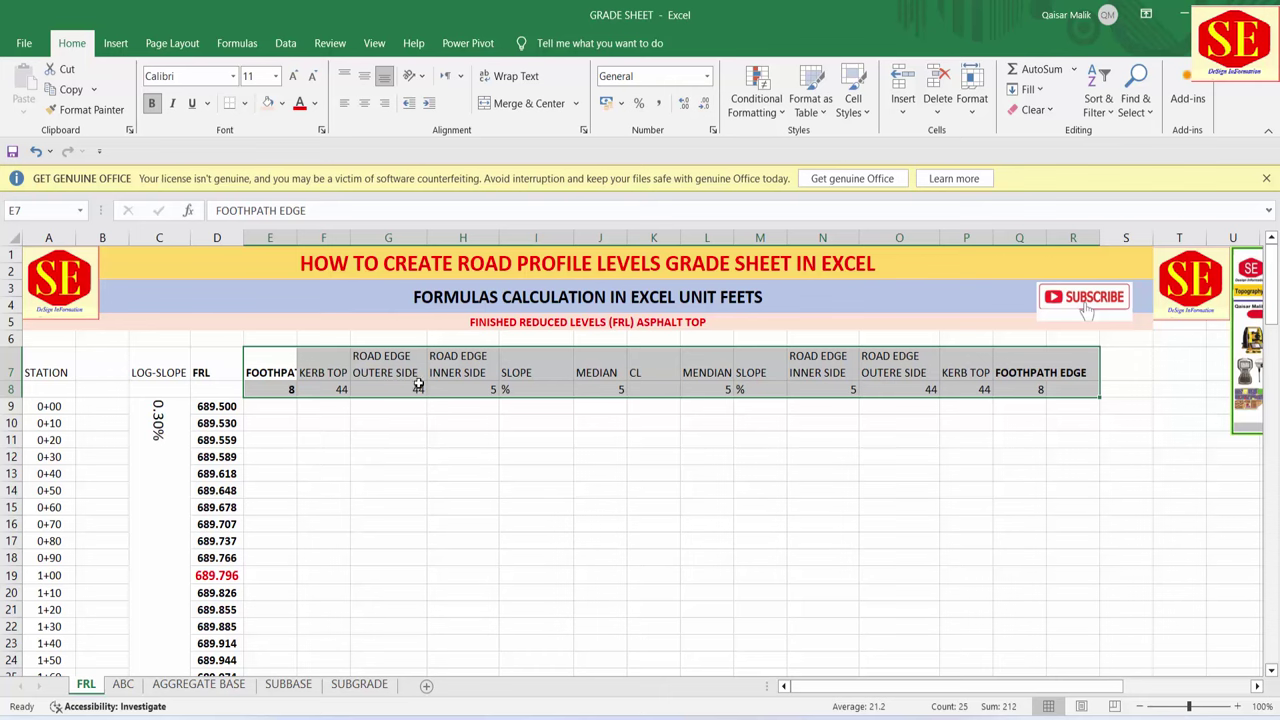
- Insert a blank column H before ROAD EDGE INNER SIDE, then delete it again
click(464, 358)
click(463, 237)
right_click(463, 240)
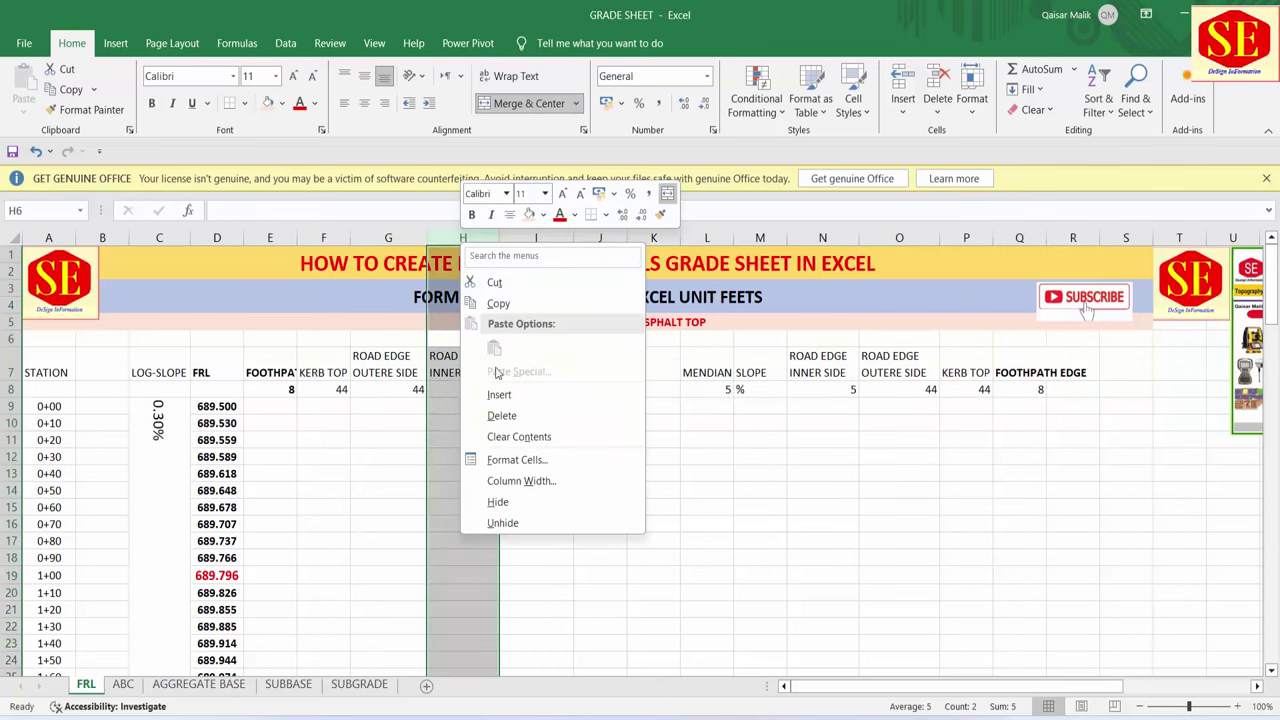
click(495, 397)
click(466, 362)
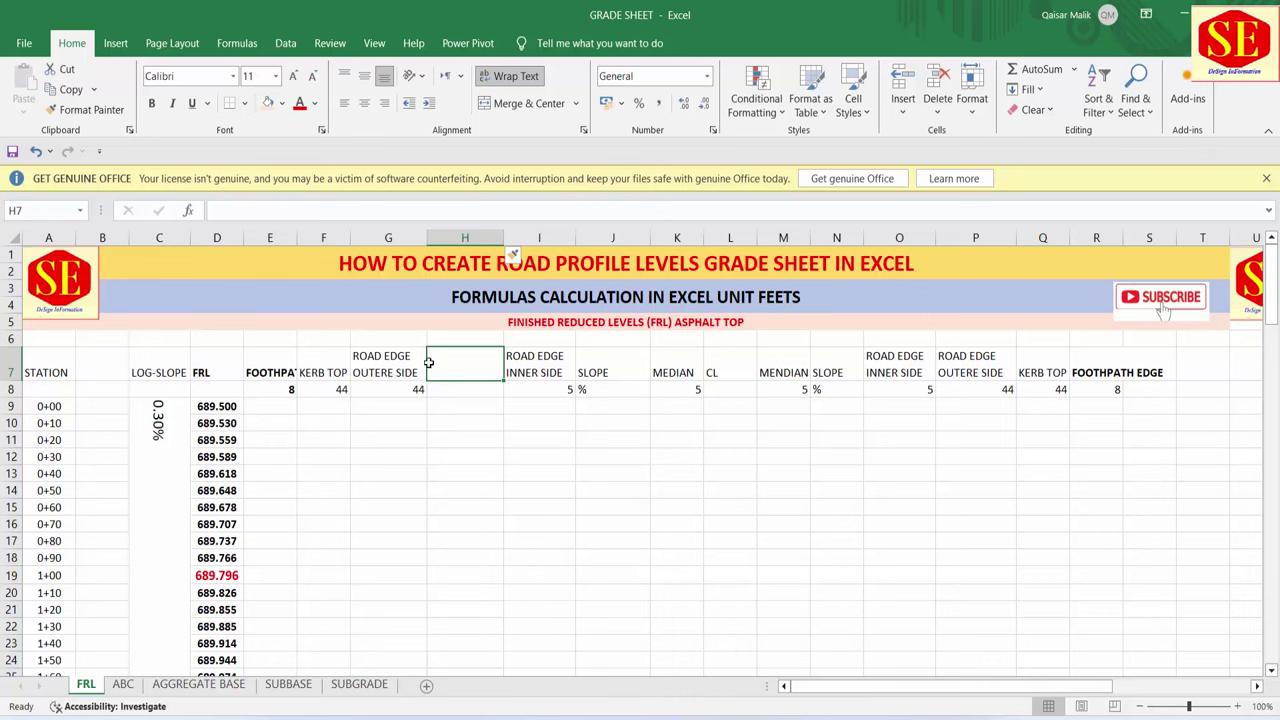
click(463, 237)
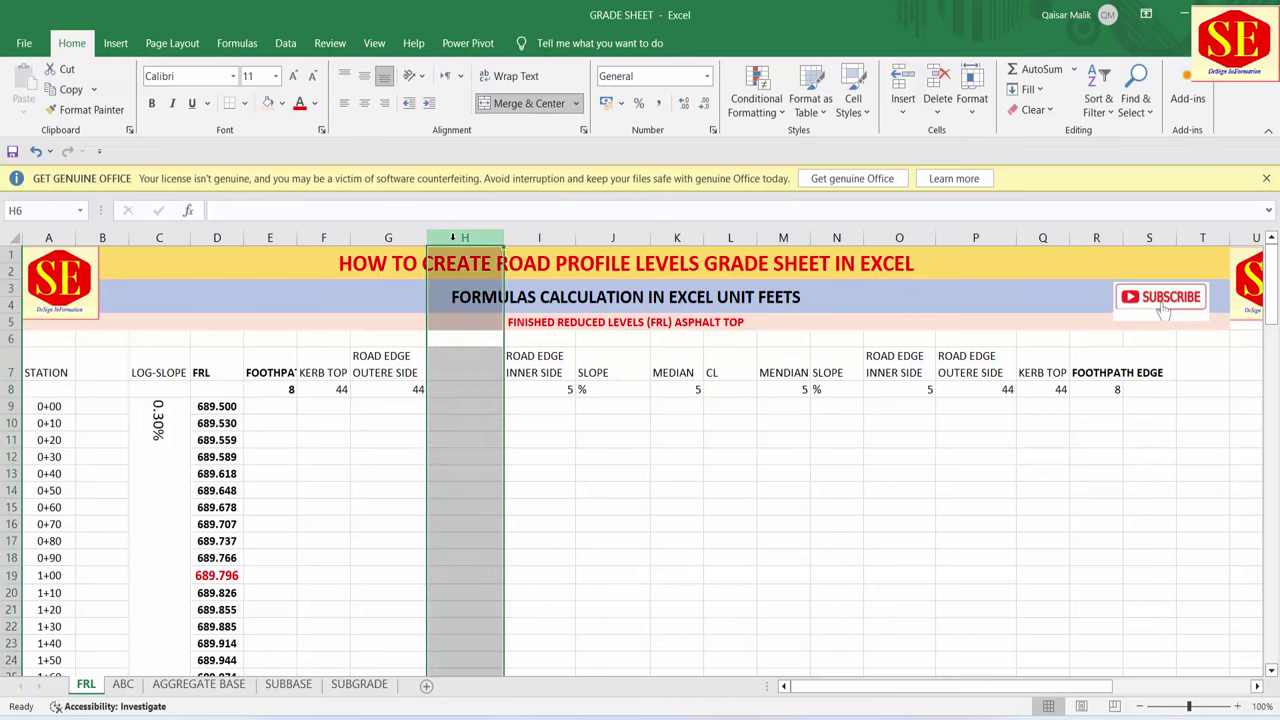
right_click(463, 240)
click(495, 420)
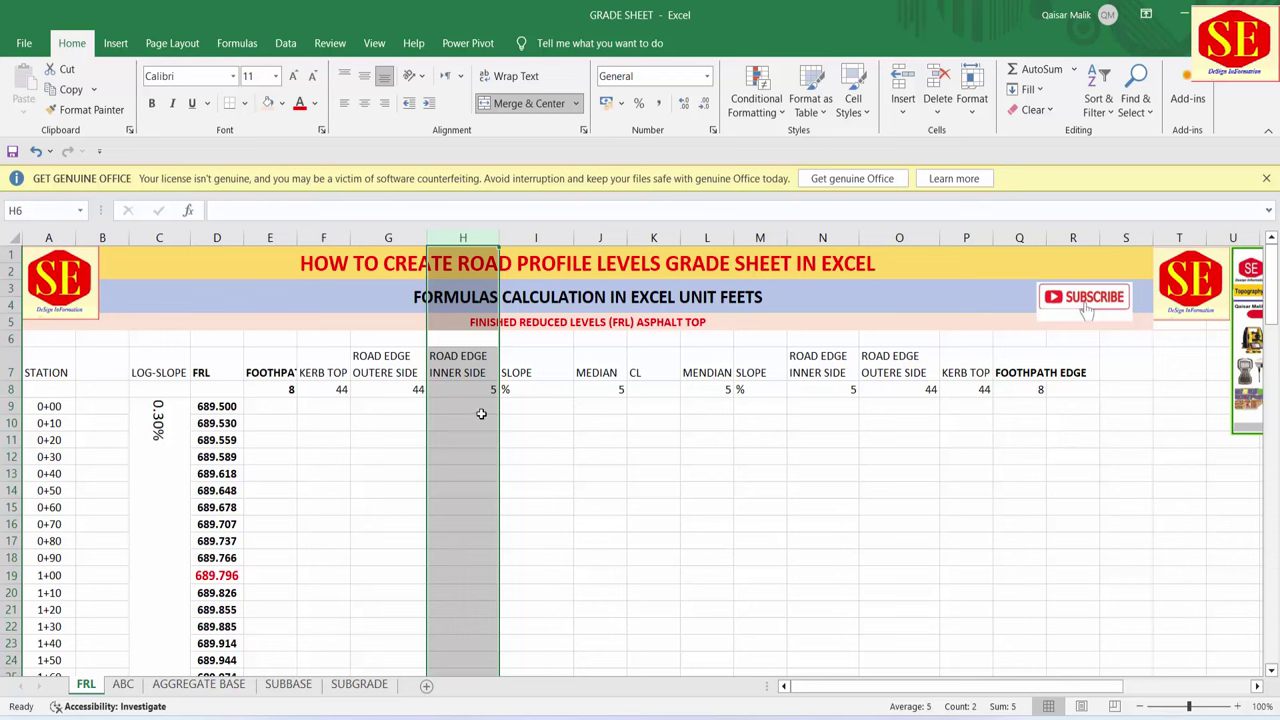
click(650, 478)
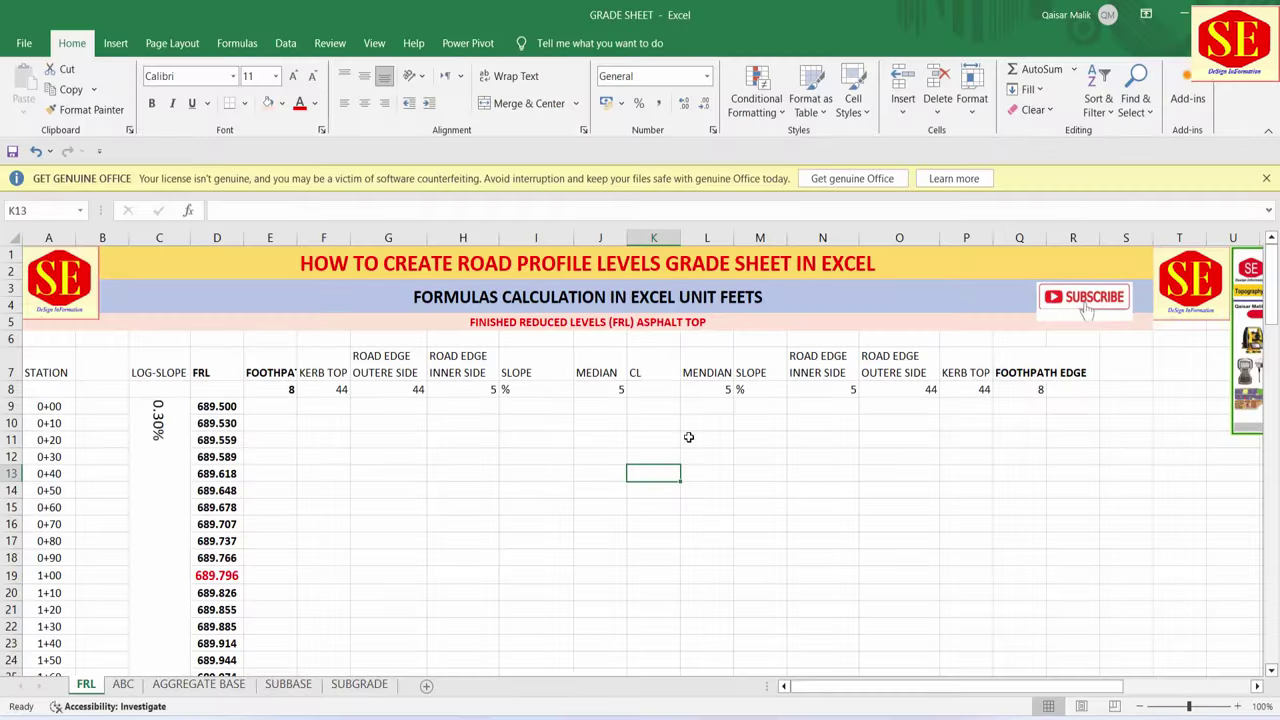
- Review FRL levels D9:D23, enter 0 as the CL width in K8, and return to TYPICAL1
click(585, 326)
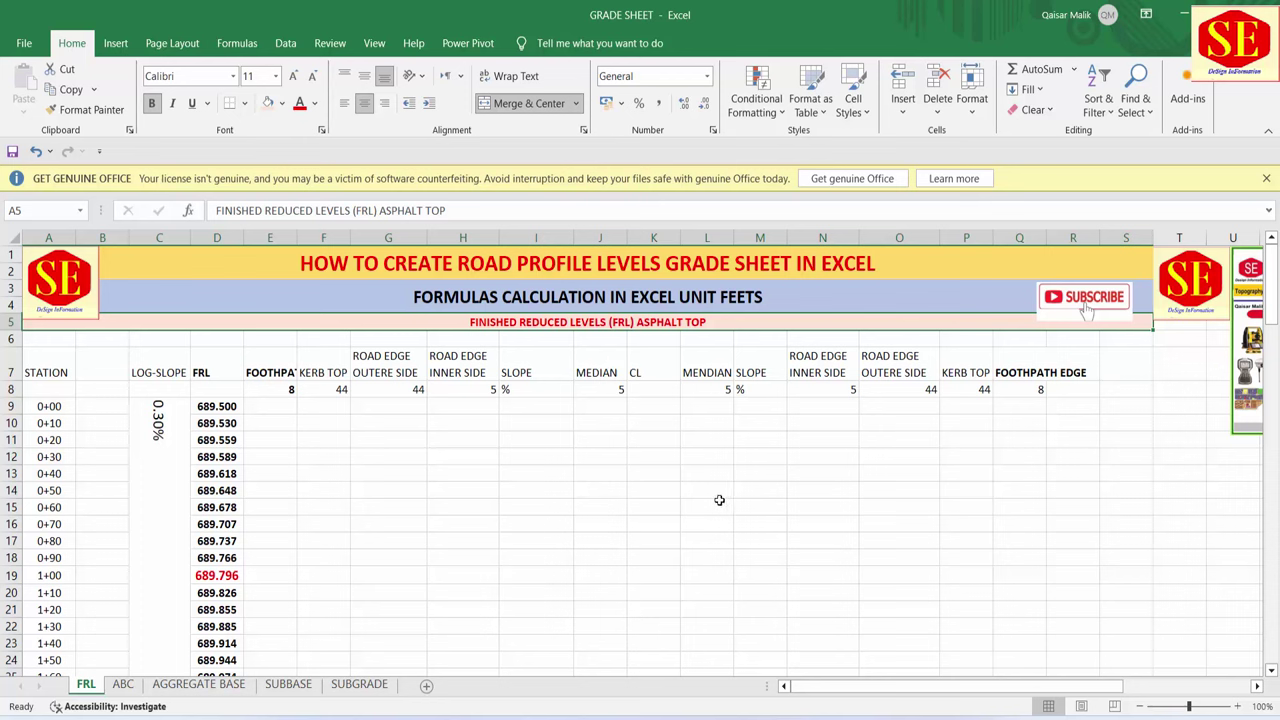
drag(214, 405, 216, 643)
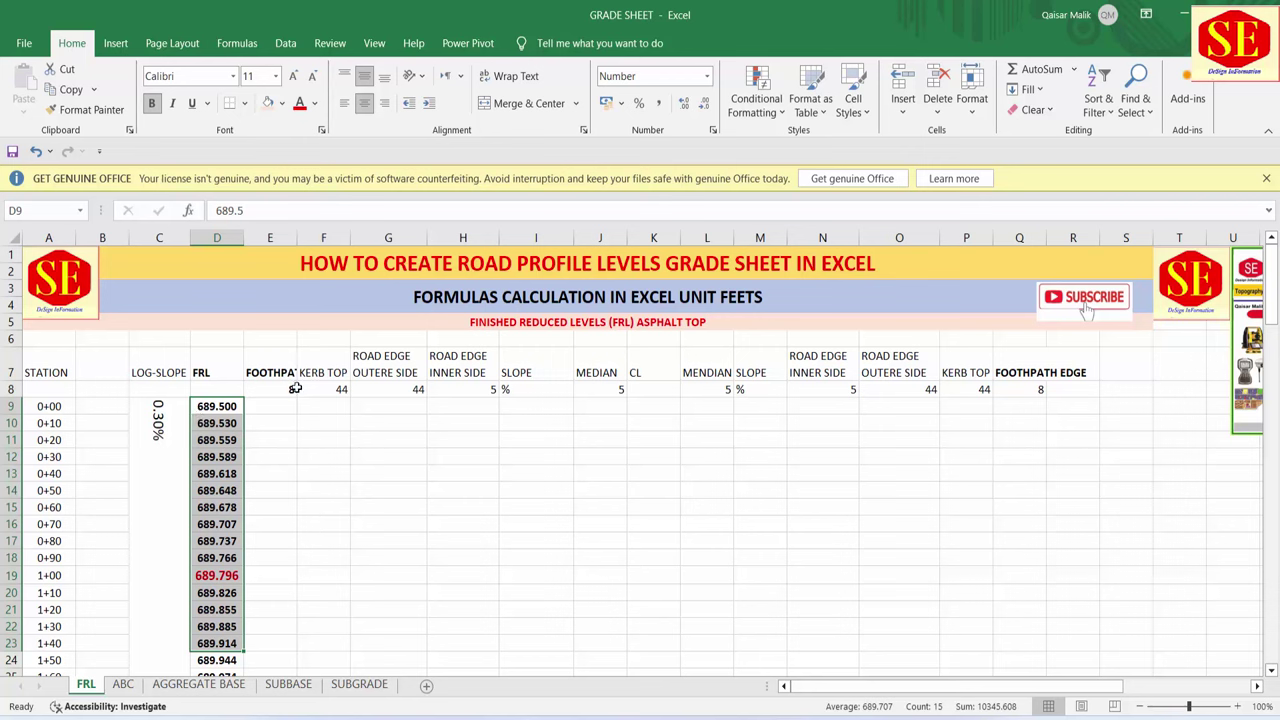
click(648, 398)
click(652, 389)
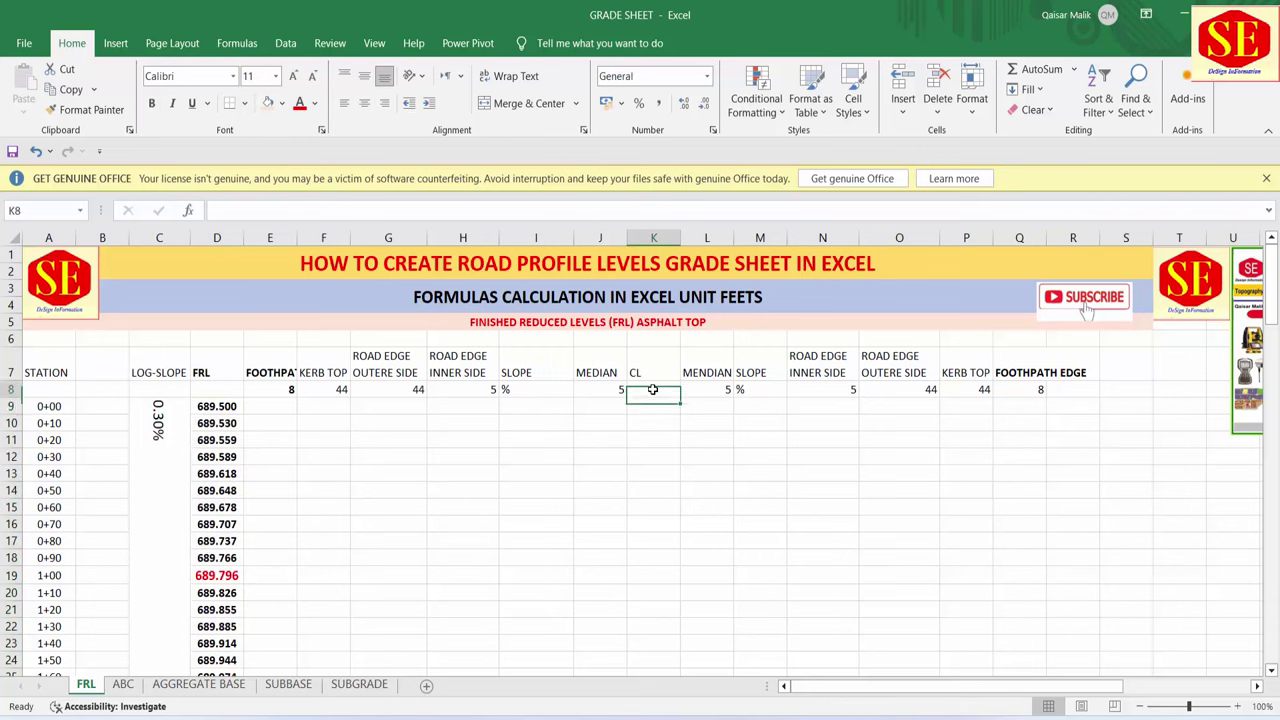
text(0)
key(Return)
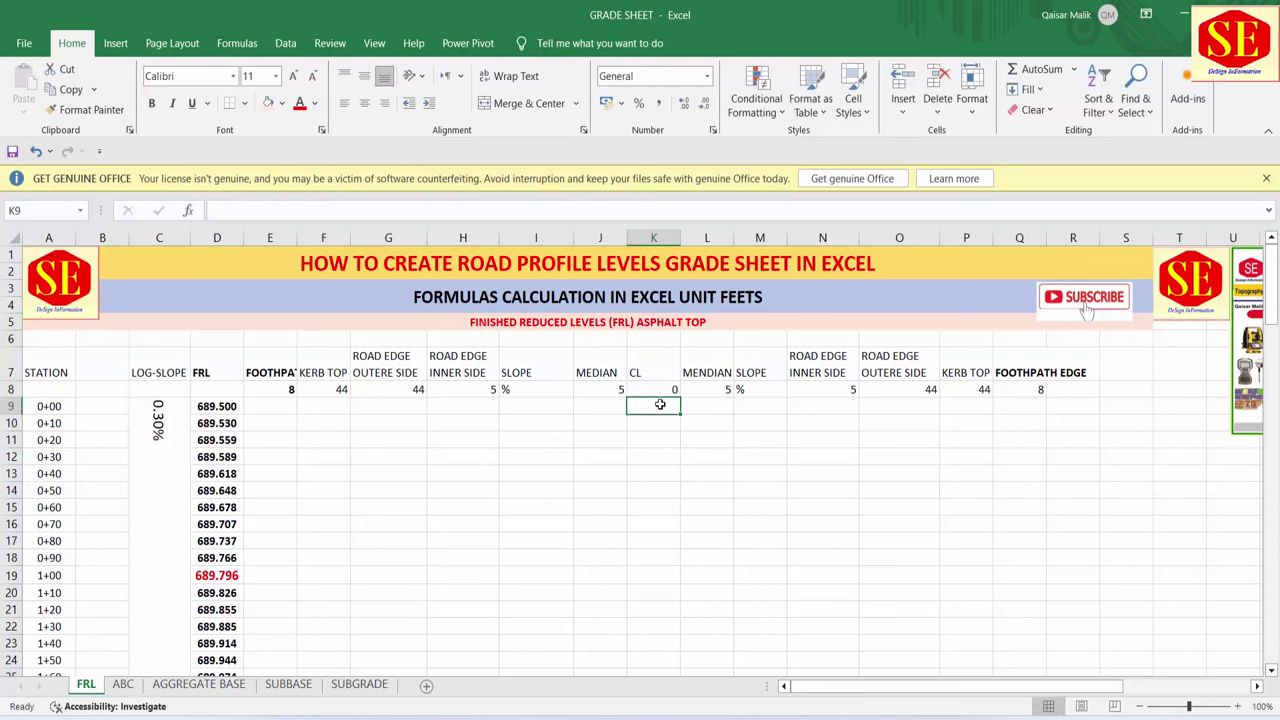
click(215, 407)
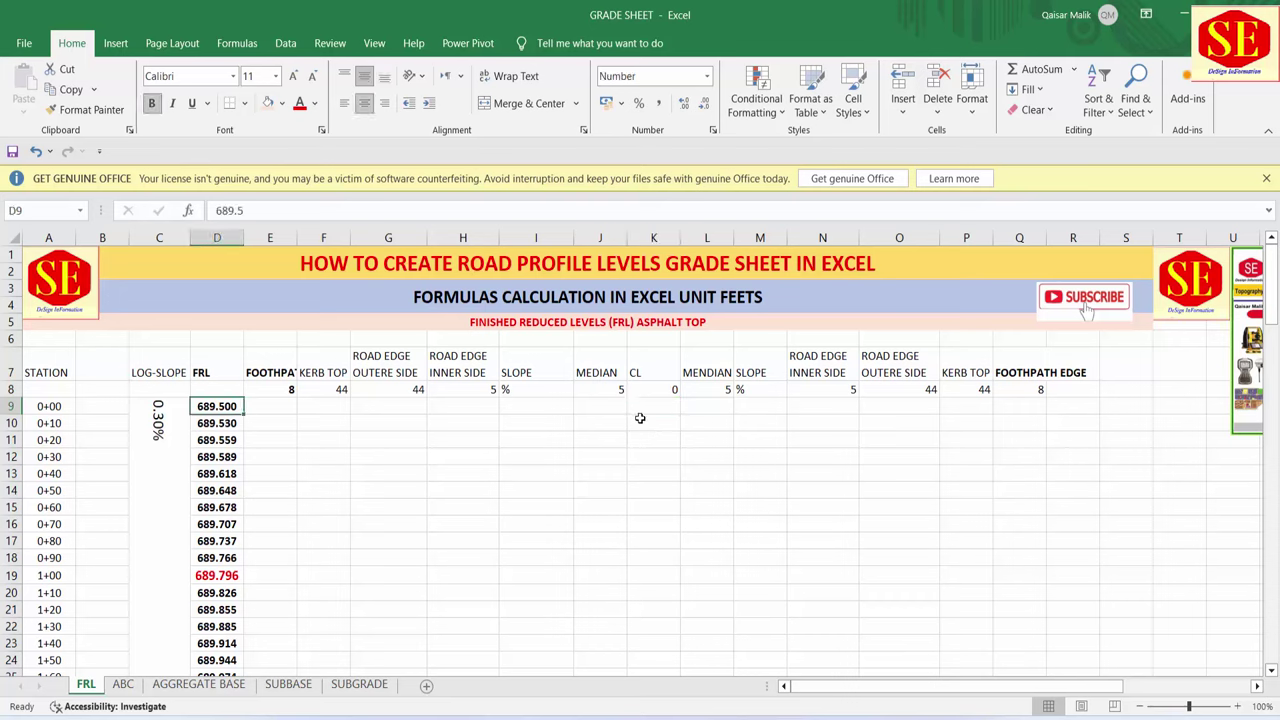
click(716, 710)
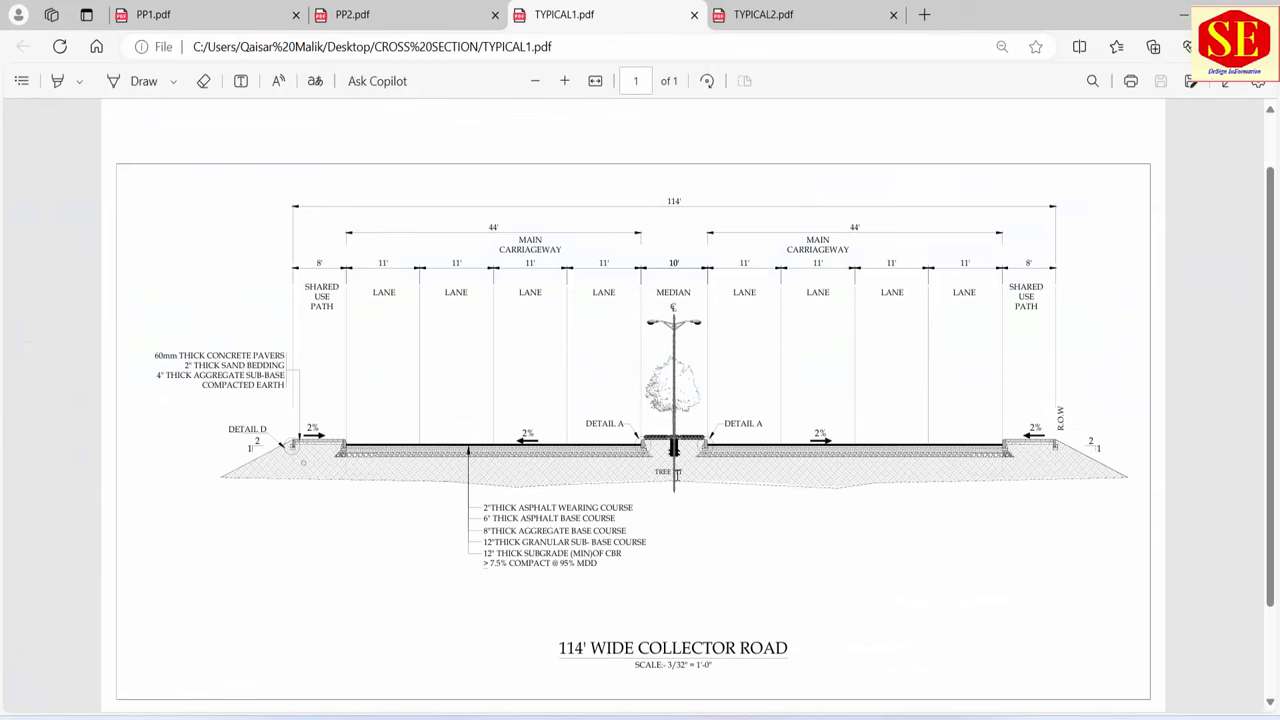
- Zoom in and out on the TYPICAL1 drawing, then bring up the PP1 profile drawing
scroll(630, 440, up, 3)
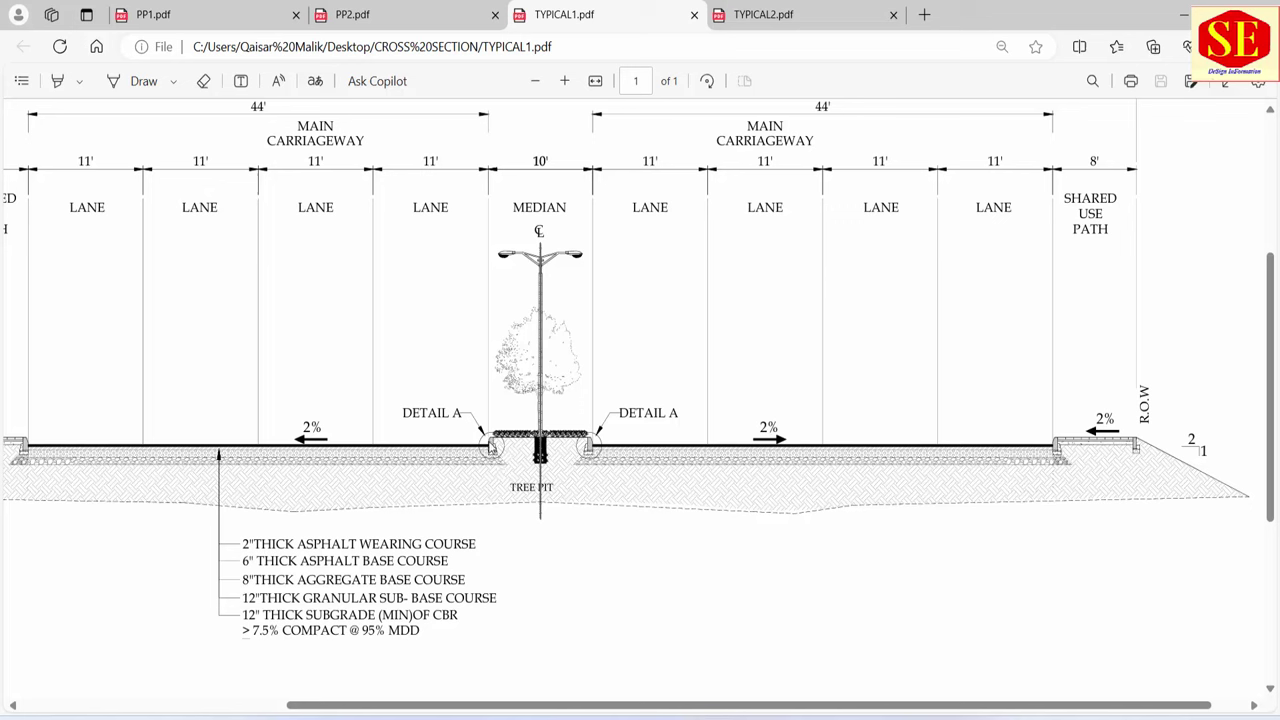
scroll(480, 400, down, 2)
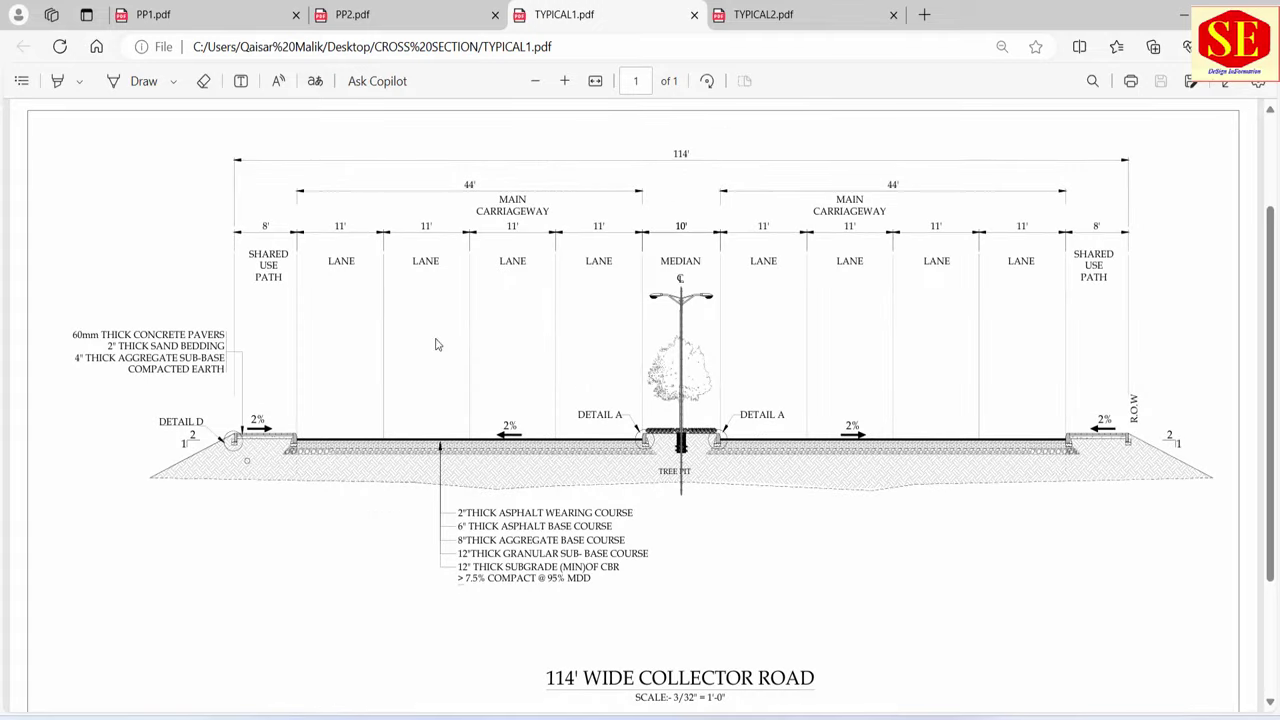
click(150, 15)
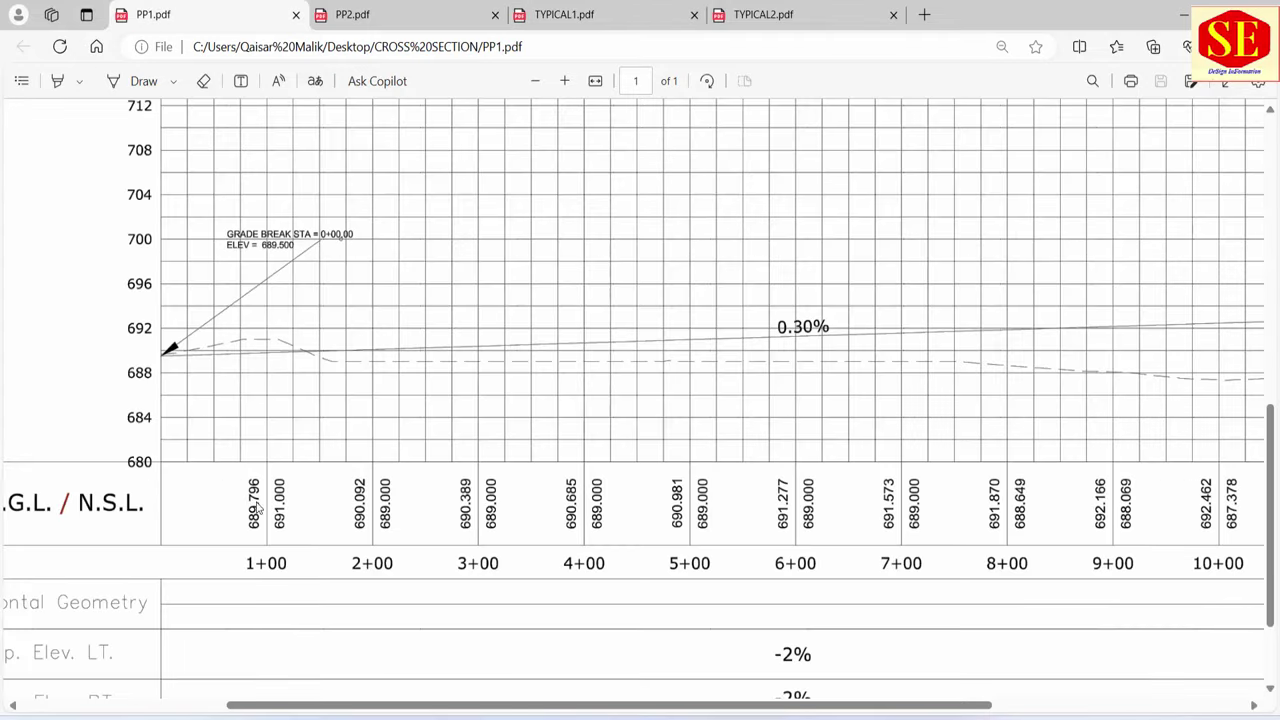
- Zoom out on PP1, look through PP2 and TYPICAL1, then display the TYPICAL2 detail sheet
scroll(386, 488, down, 2)
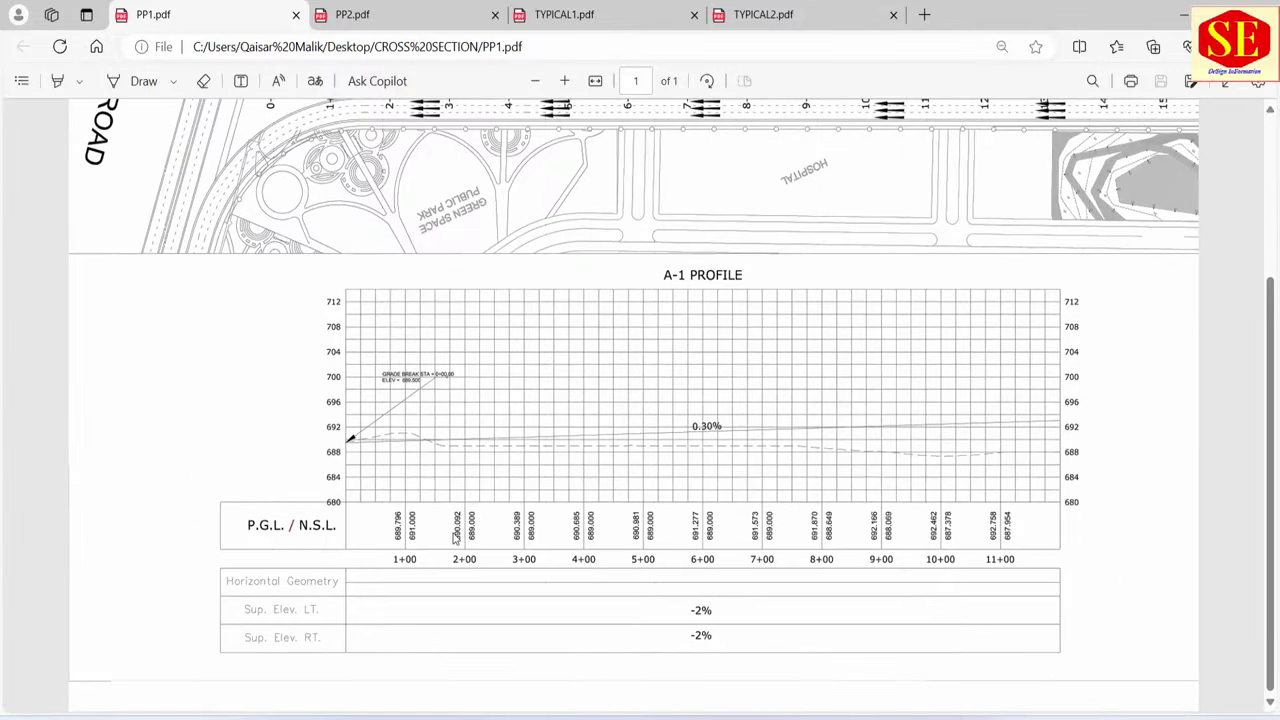
click(423, 22)
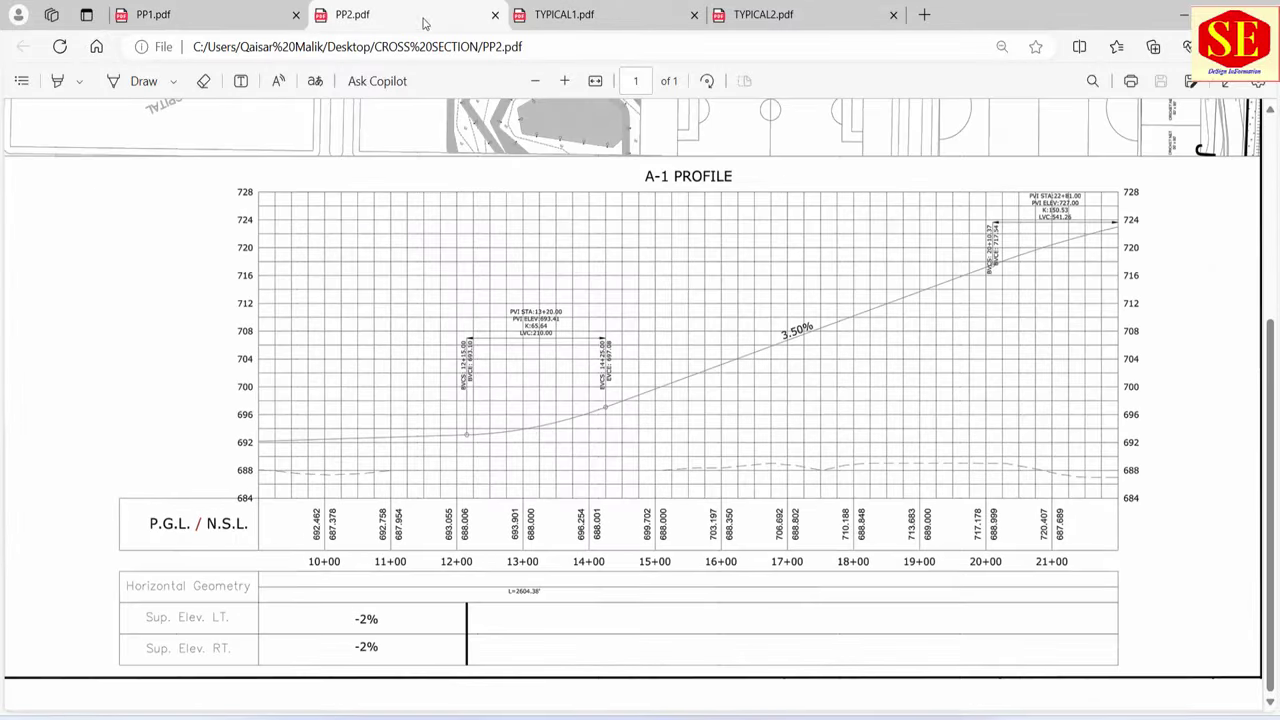
click(605, 19)
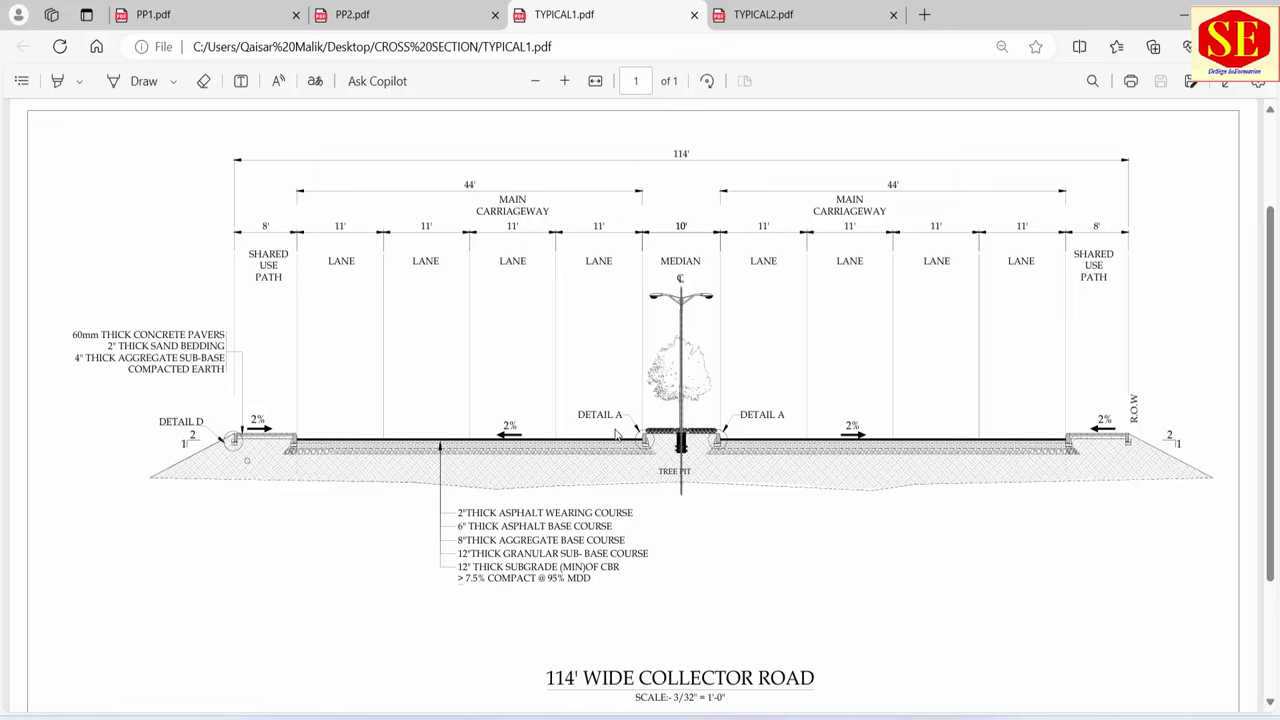
click(774, 16)
- Zoom through TYPICAL2's curb Details A–D, then select CL cell K9 back in Excel
scroll(525, 498, up, 1)
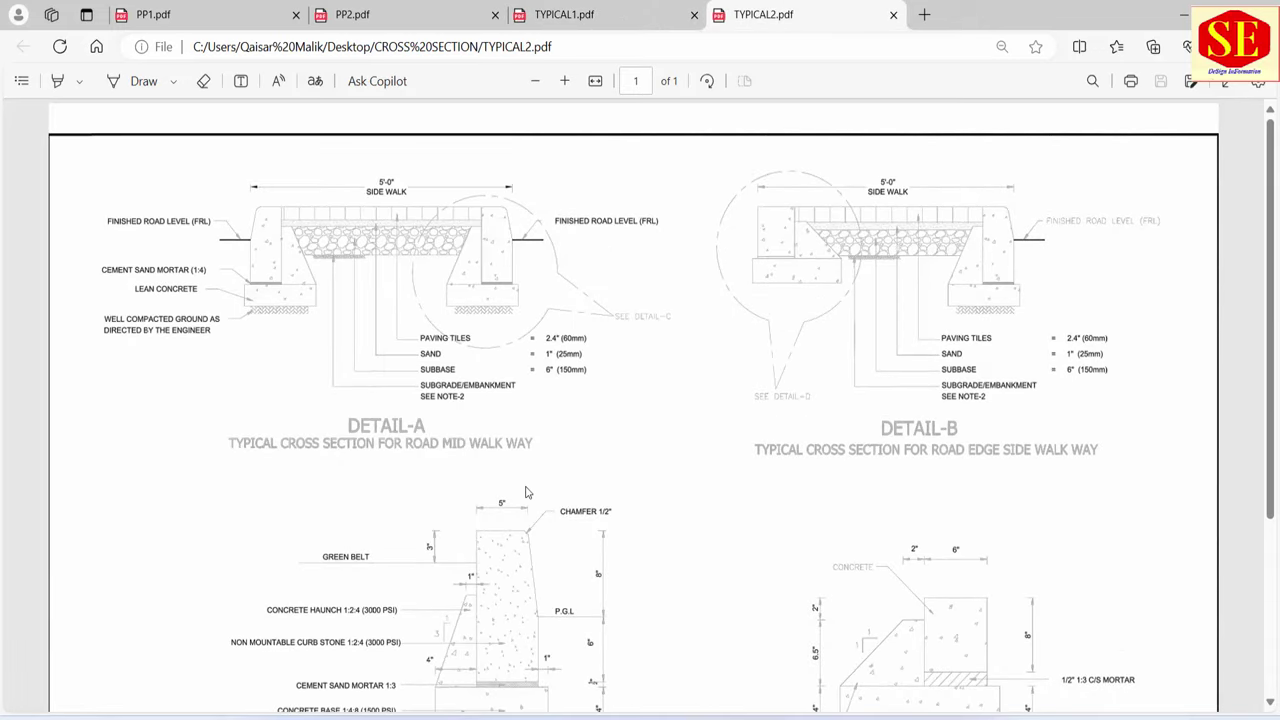
scroll(528, 228, up, 2)
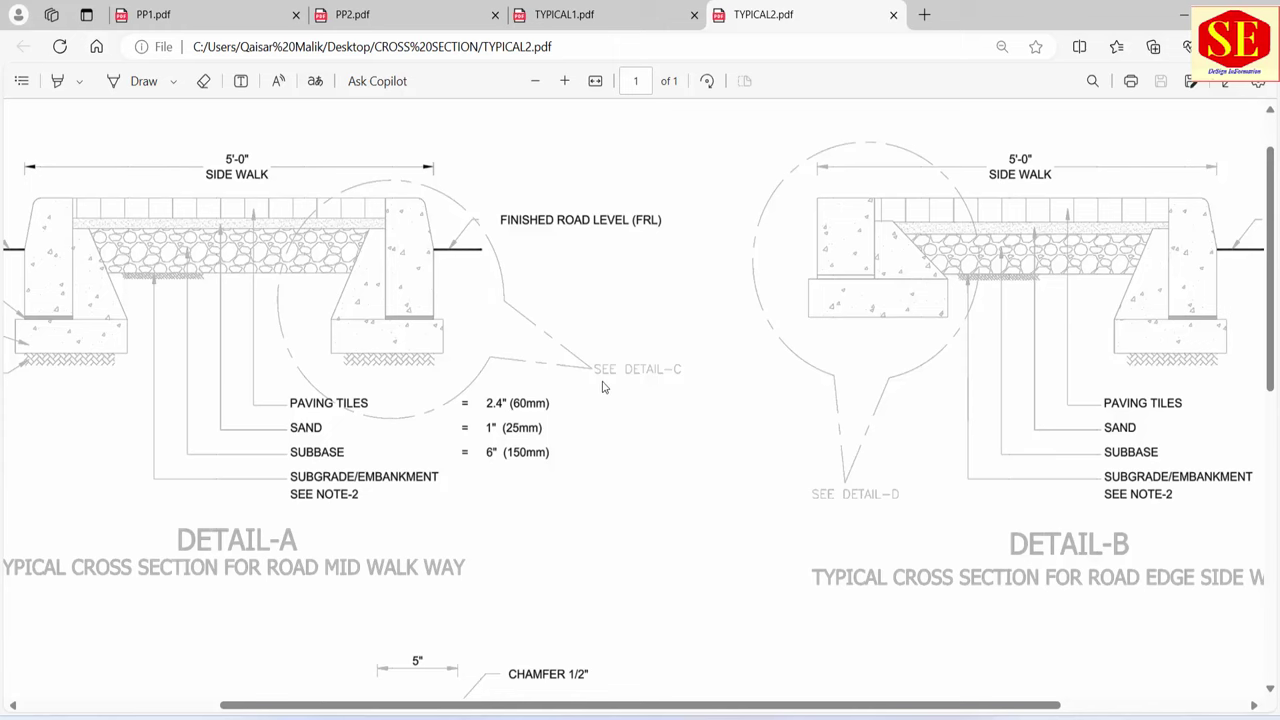
scroll(619, 268, down, 1)
scroll(622, 270, down, 2)
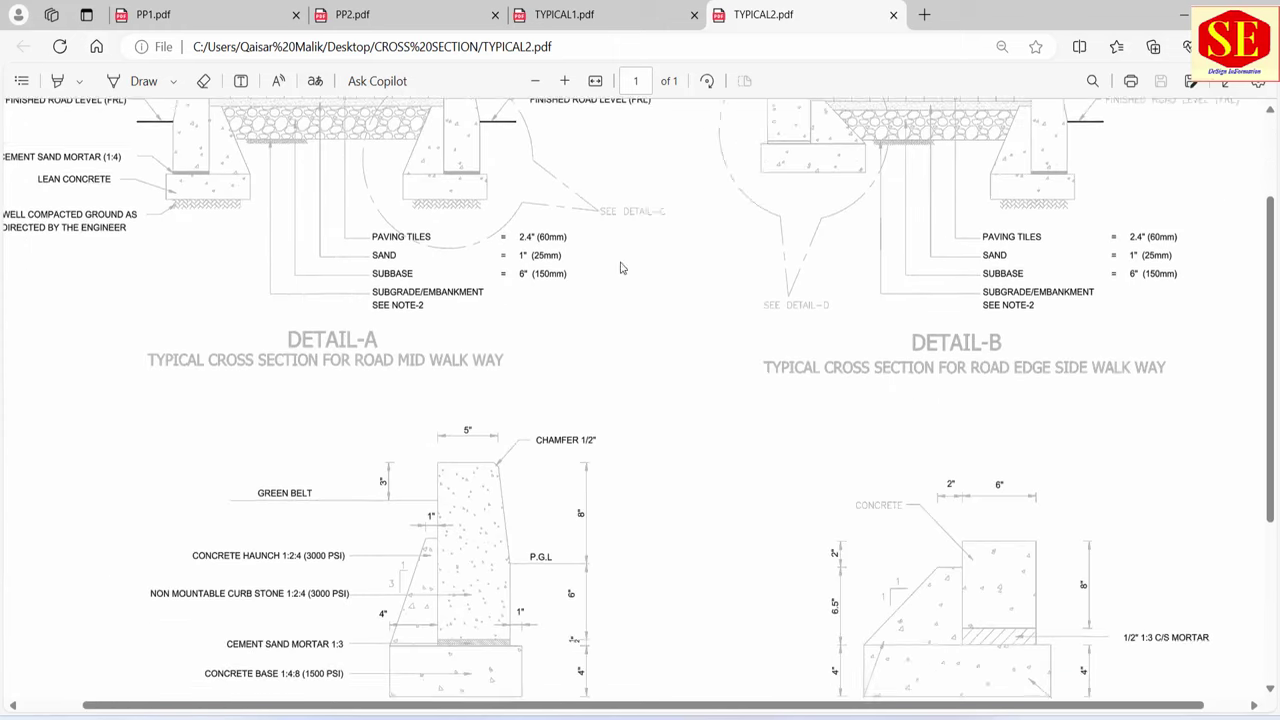
scroll(626, 271, down, 1)
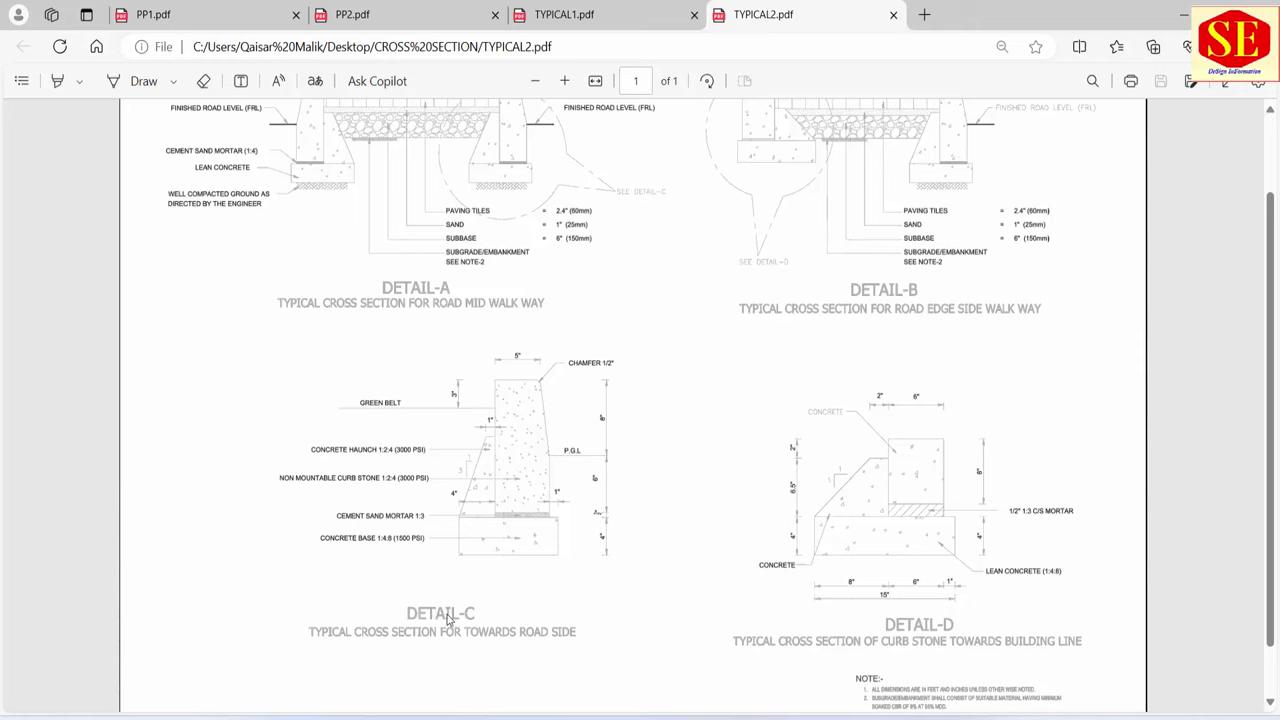
scroll(622, 450, up, 2)
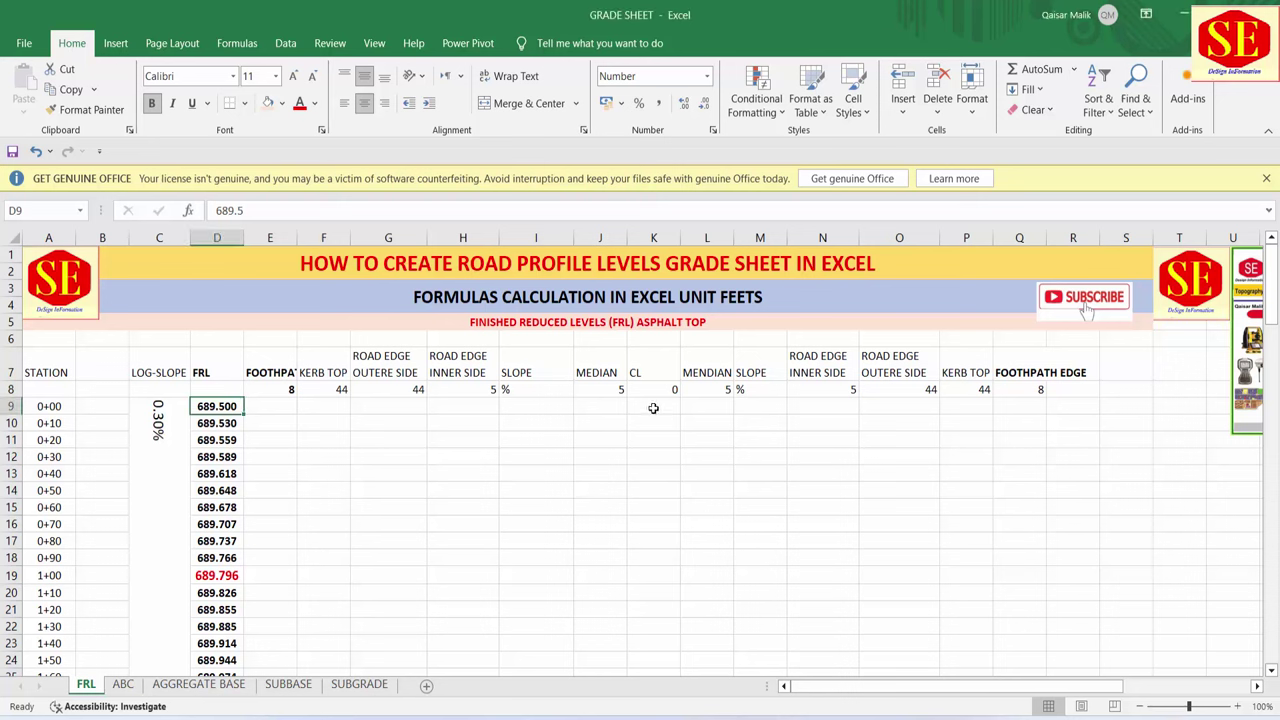
click(653, 408)
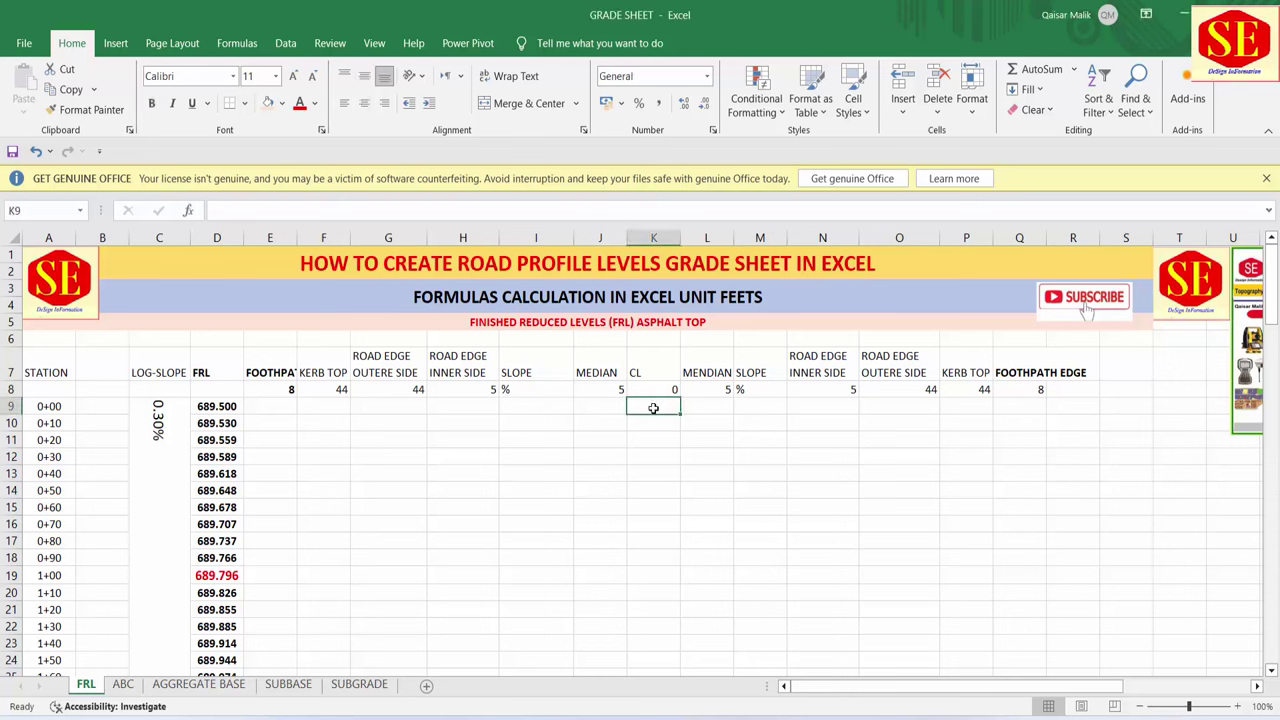
- Begin the CL formula in K9 as =D9+ referencing the station 0+00 FRL
click(204, 410)
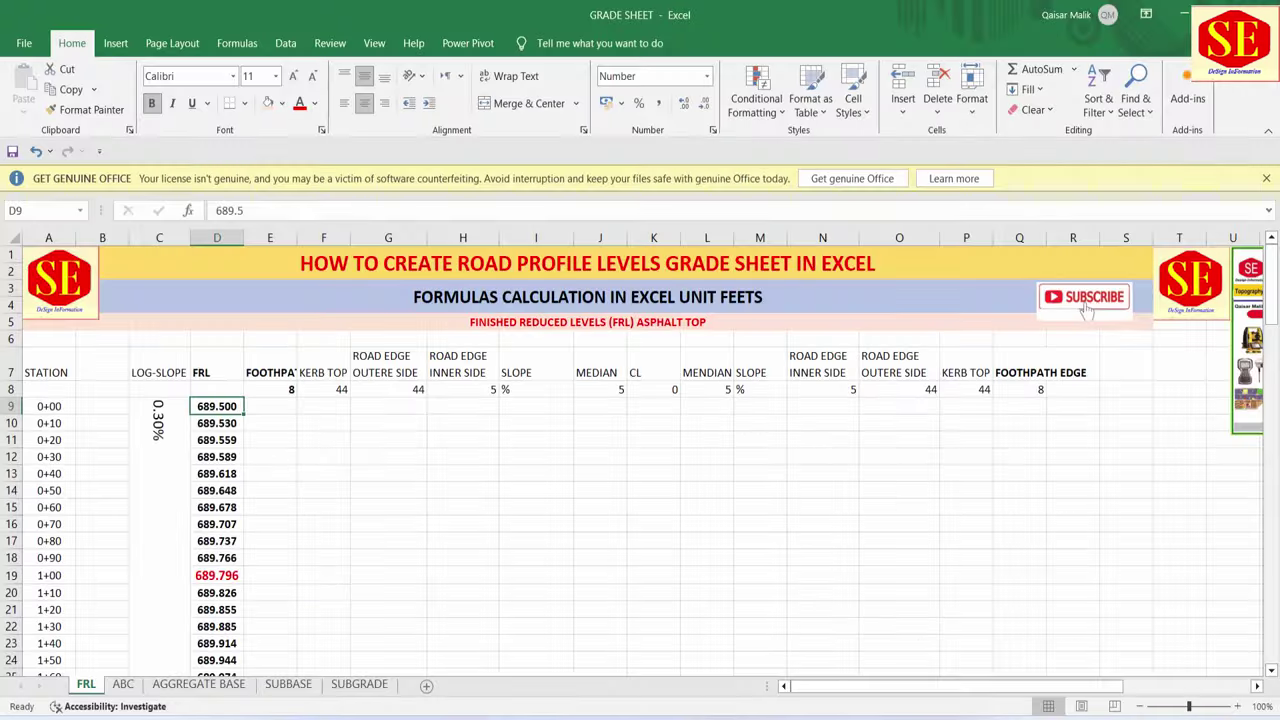
click(645, 407)
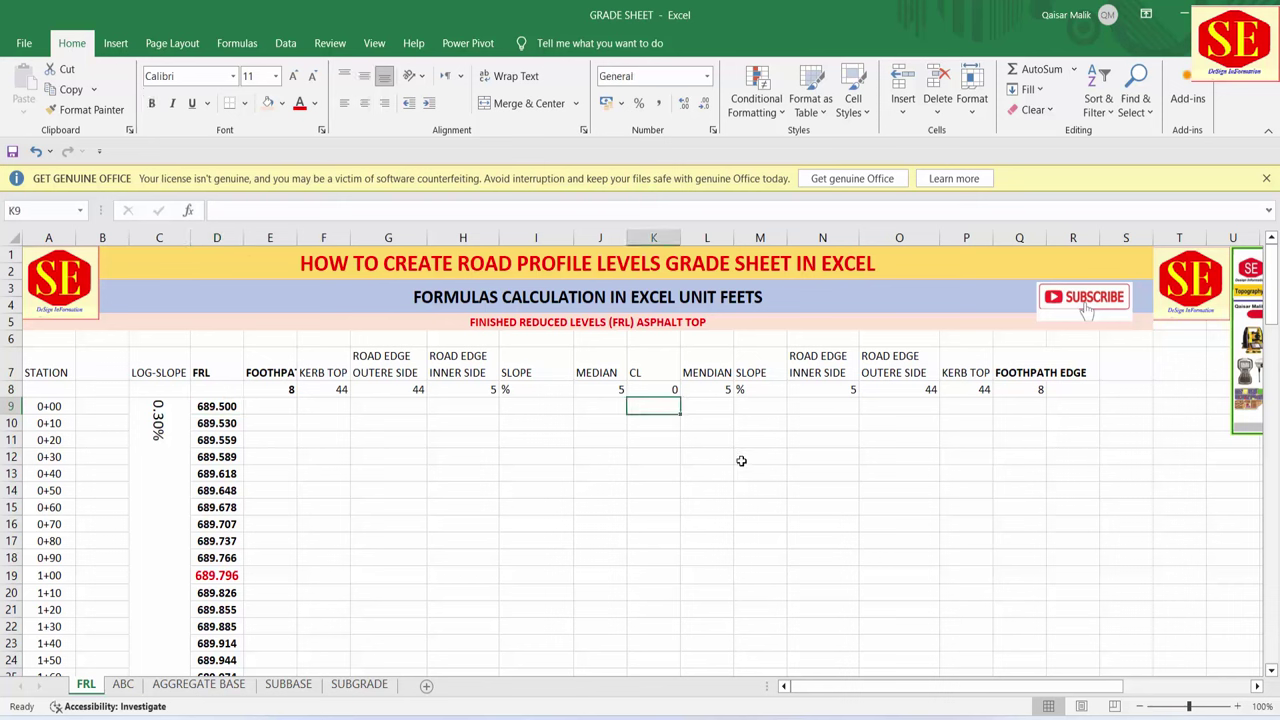
text(=)
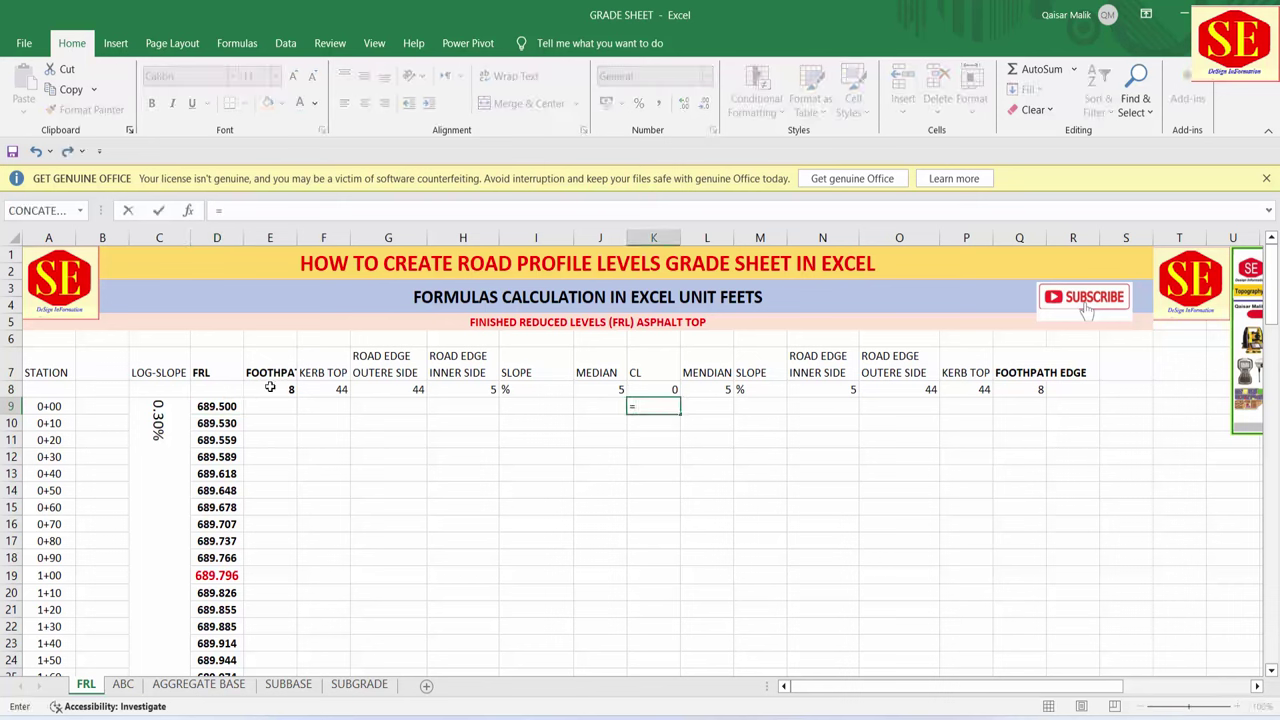
click(205, 406)
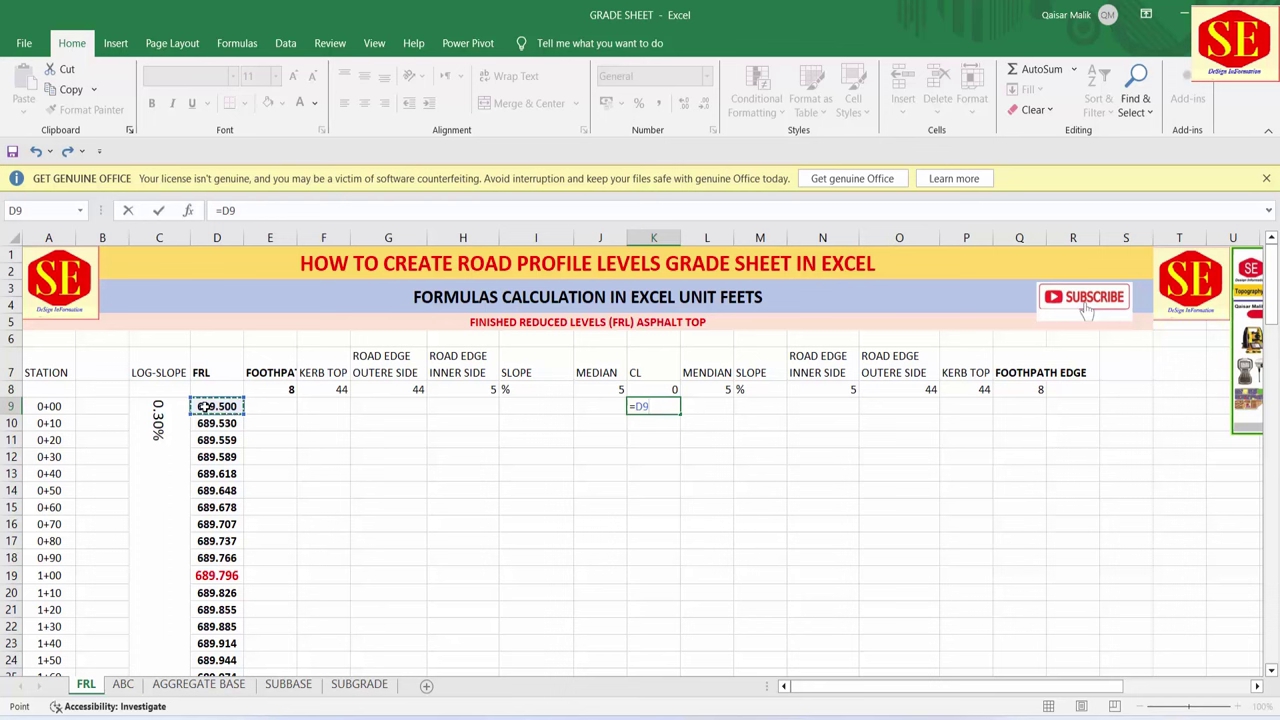
text(+(8/12)
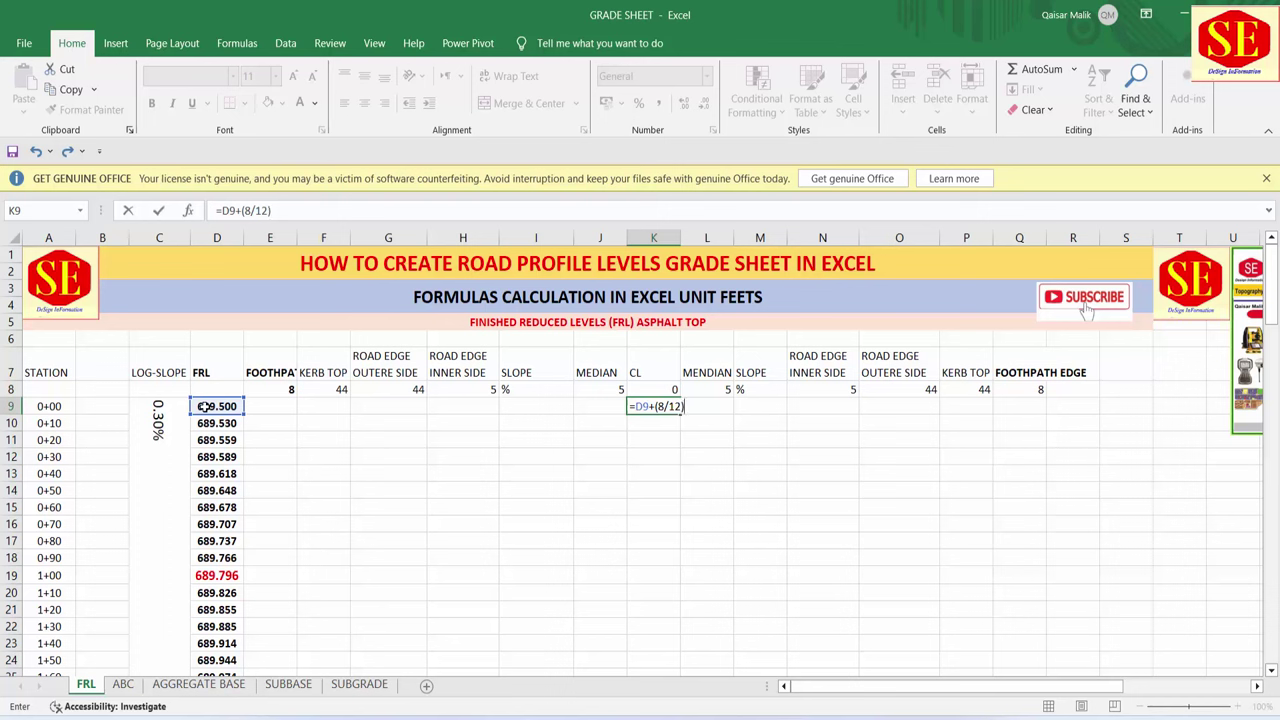
- Check 8/12 in Calculator and finish K9 as =D9+(8/12), giving 690.1667
key(XF86Calculator)
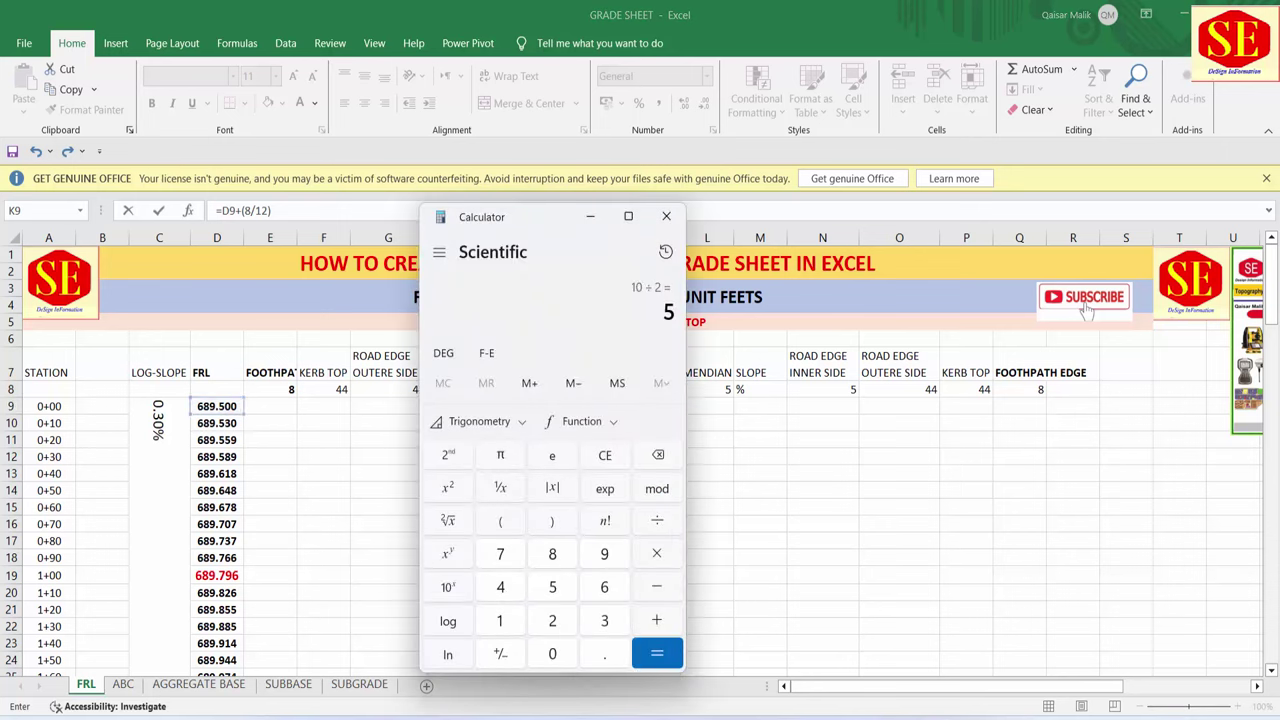
key(Escape)
text(8/1)
text(2)
key(Return)
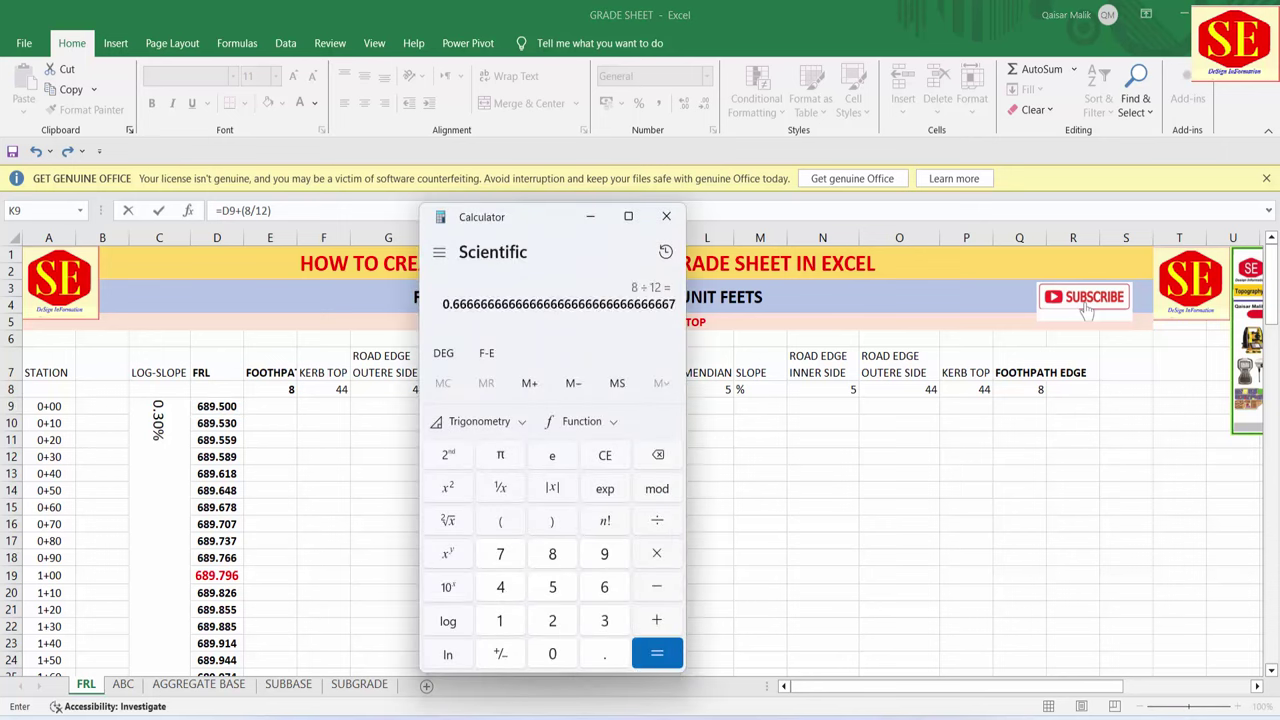
key(alt+Tab)
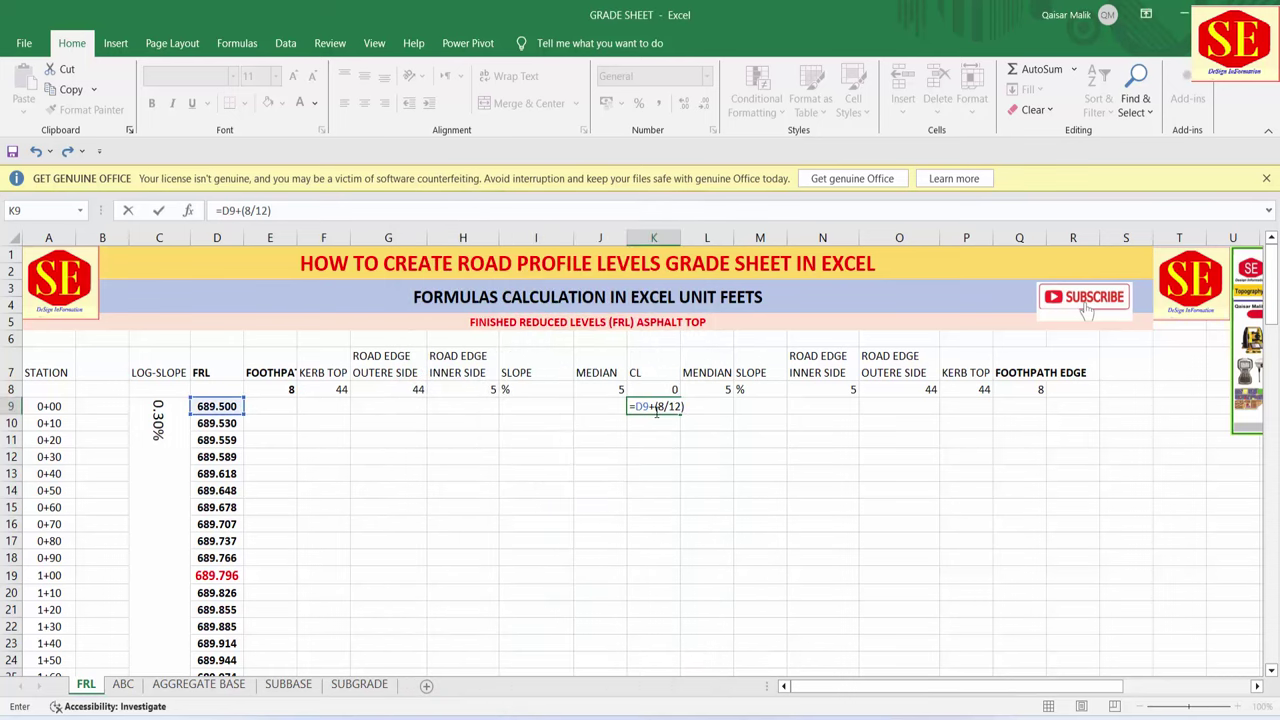
key(F2)
key(Left)
key(Left)
key(Left)
key(Return)
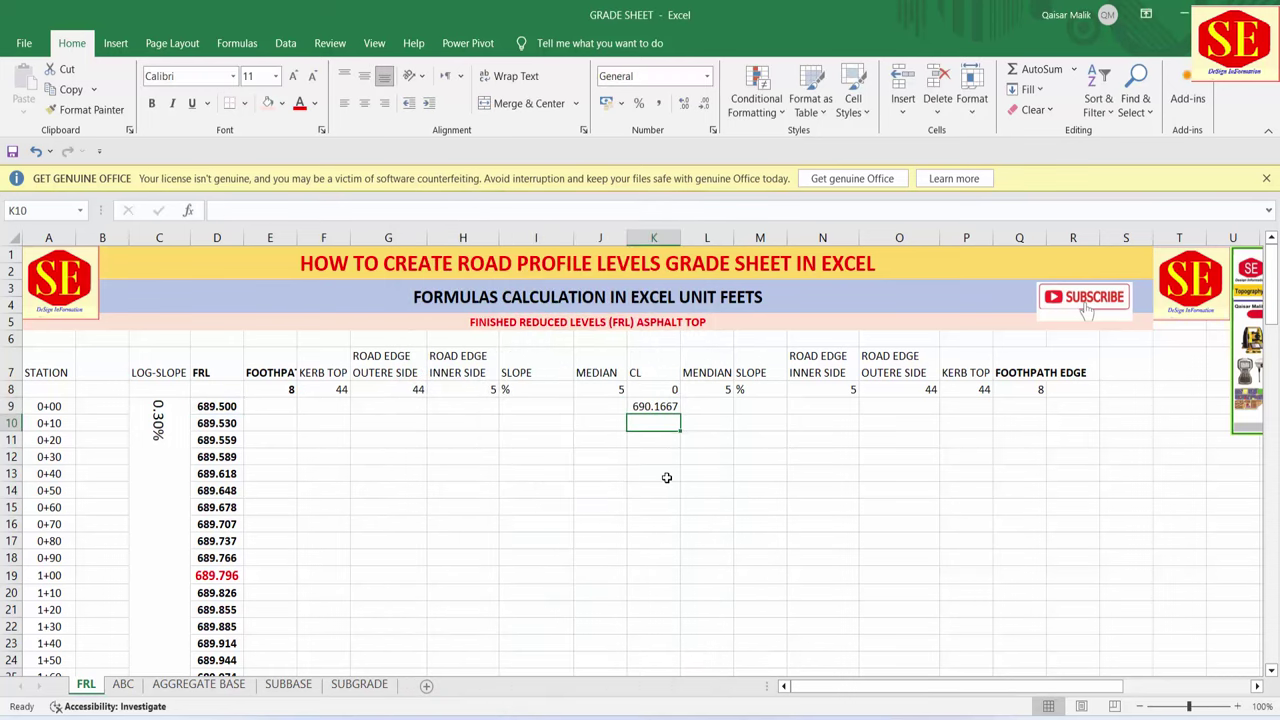
- Test =8/12 in L10, clear it, and recheck the K9 formula unchanged
click(705, 421)
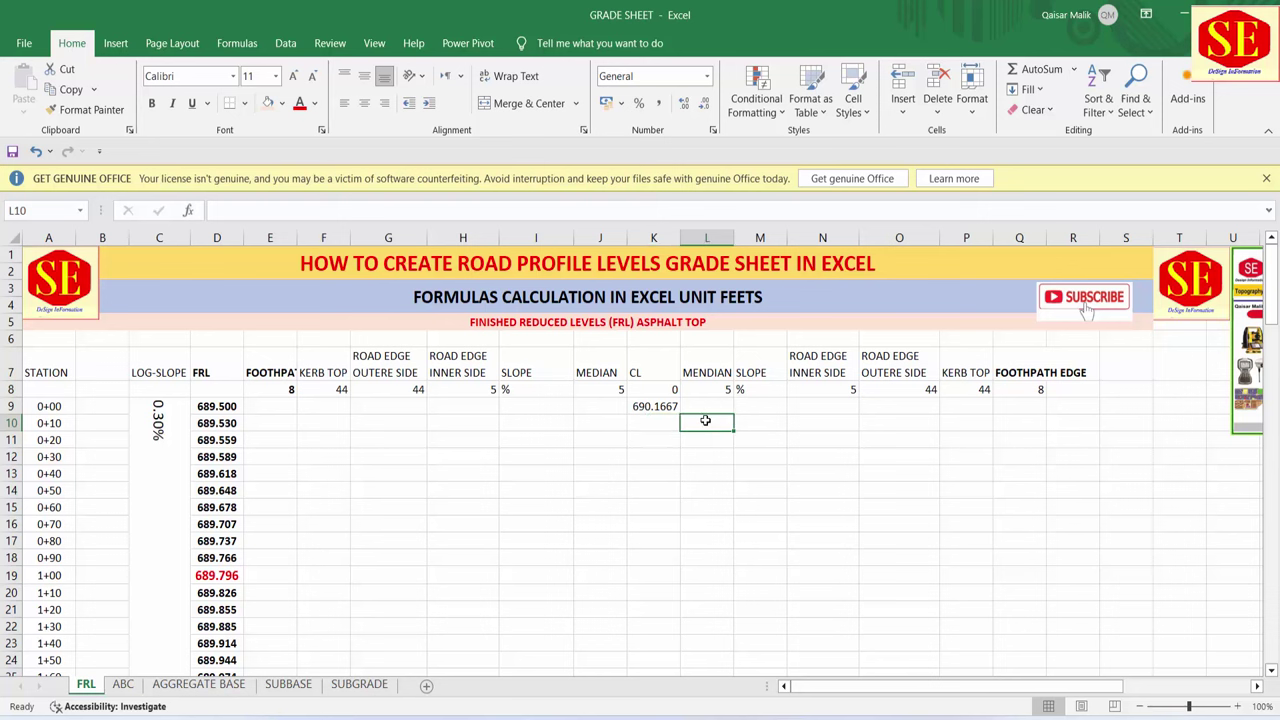
text(=8)
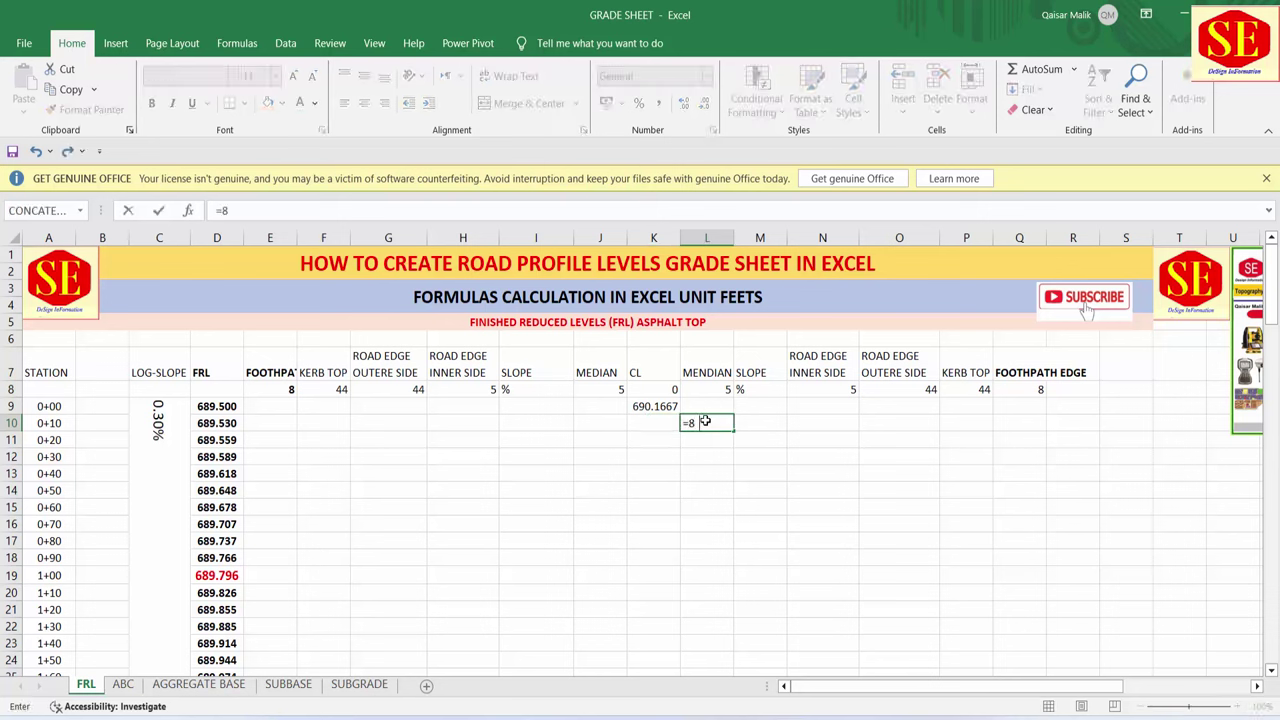
text(/12)
key(Return)
click(703, 424)
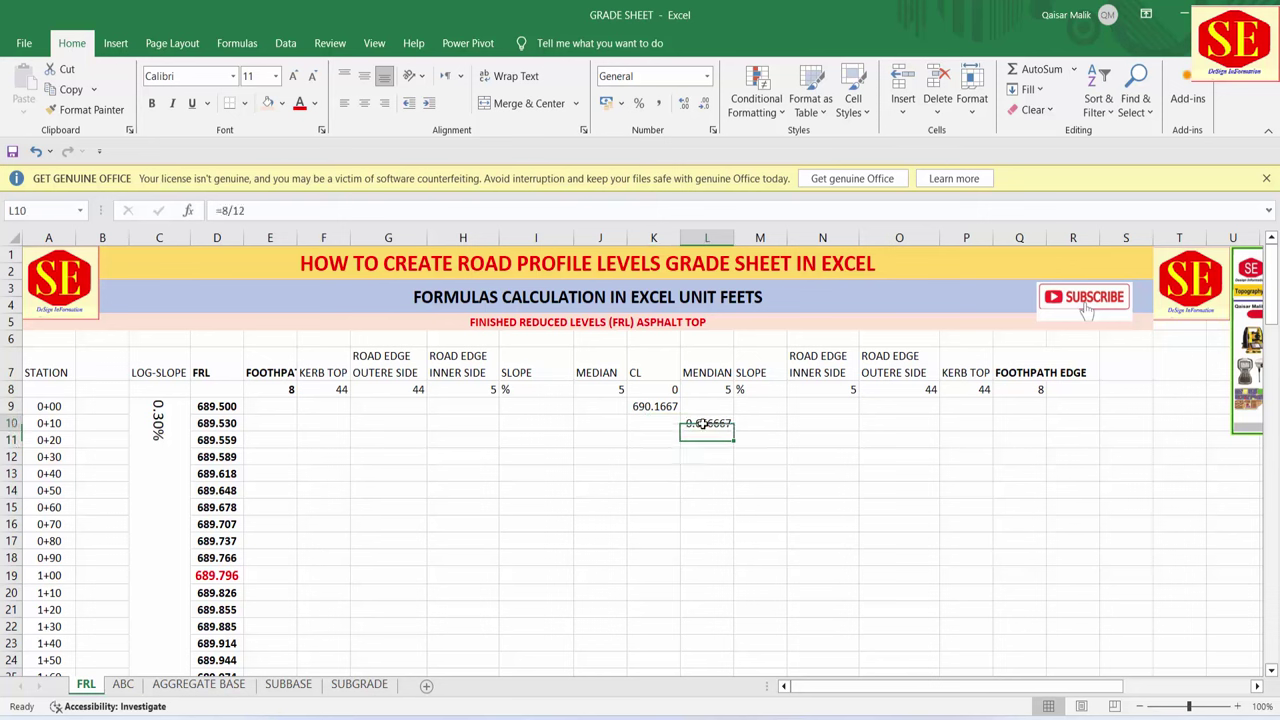
key(Delete)
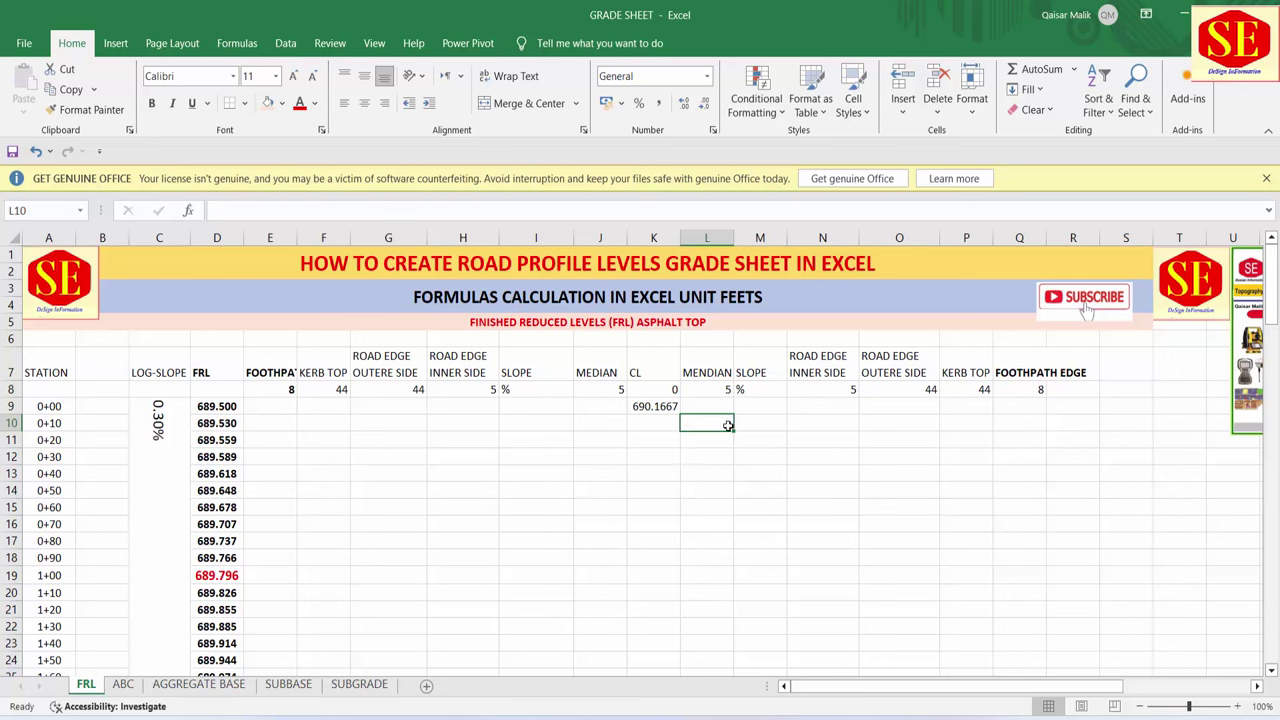
click(212, 408)
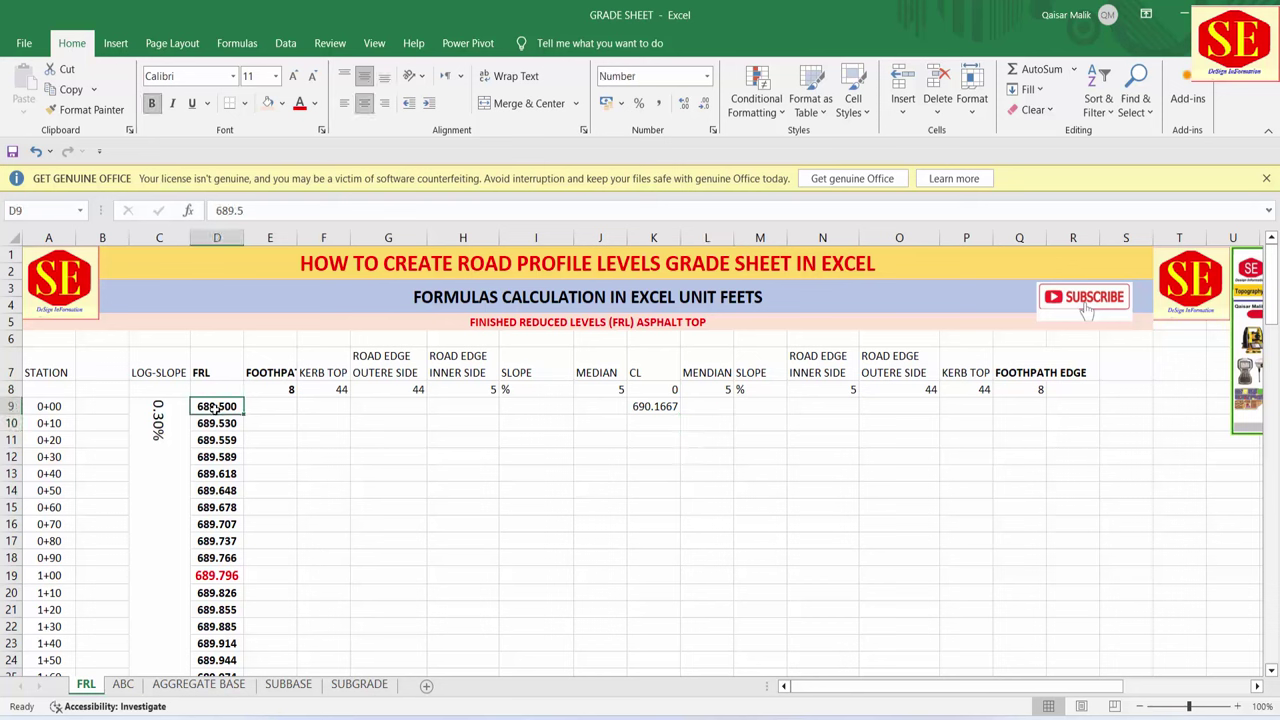
double_click(635, 406)
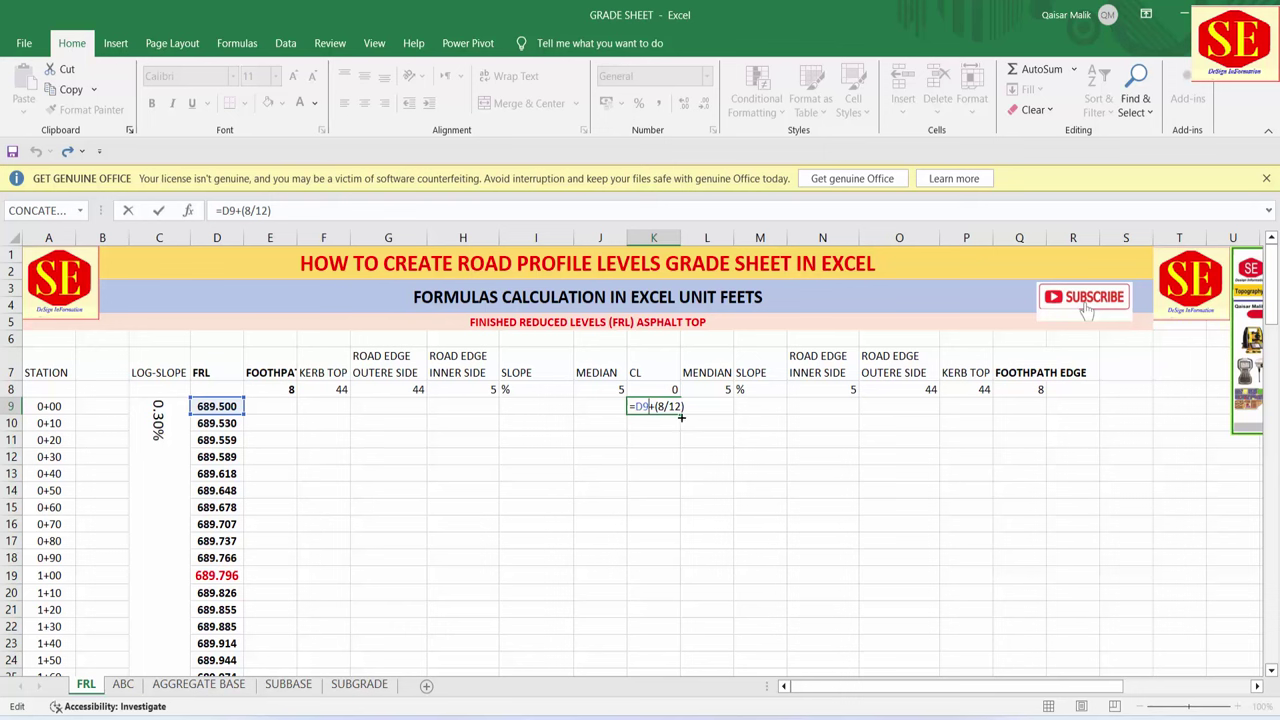
key(Return)
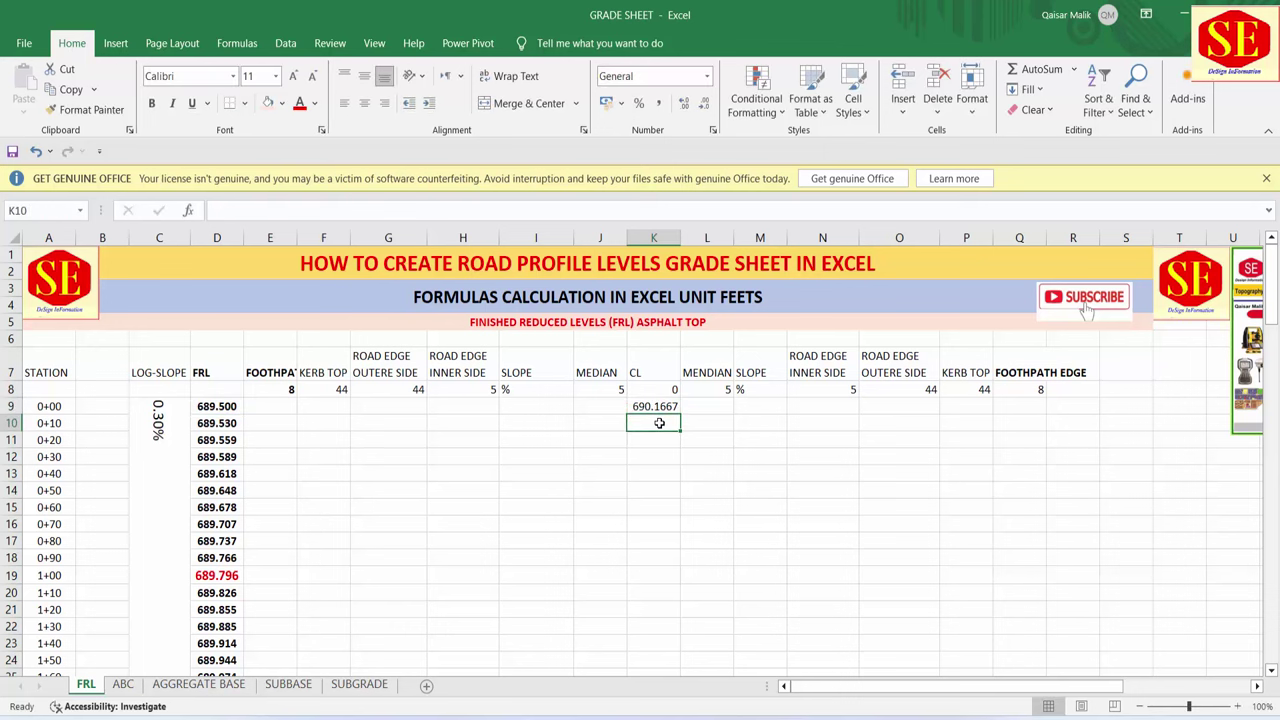
- Enter =D10+(8/12) in K10 for station 0+10, giving about 690.19
text(=)
click(222, 427)
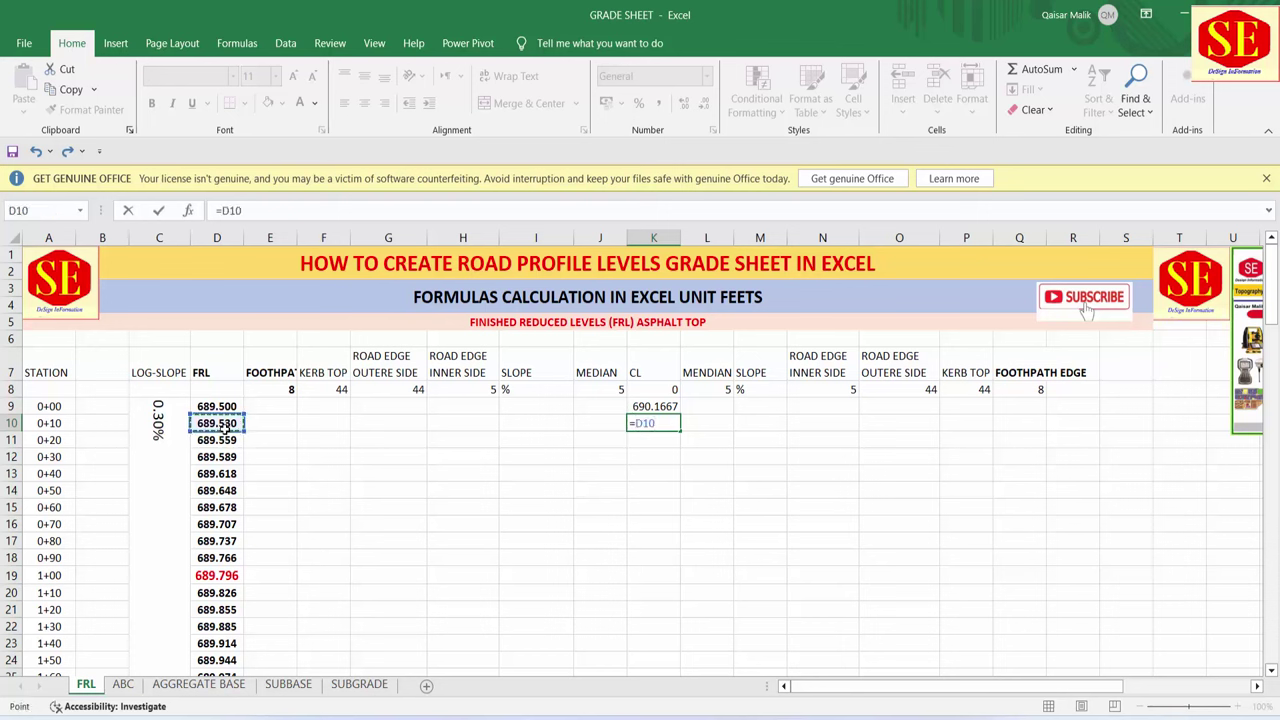
text(+()
text(8/12)
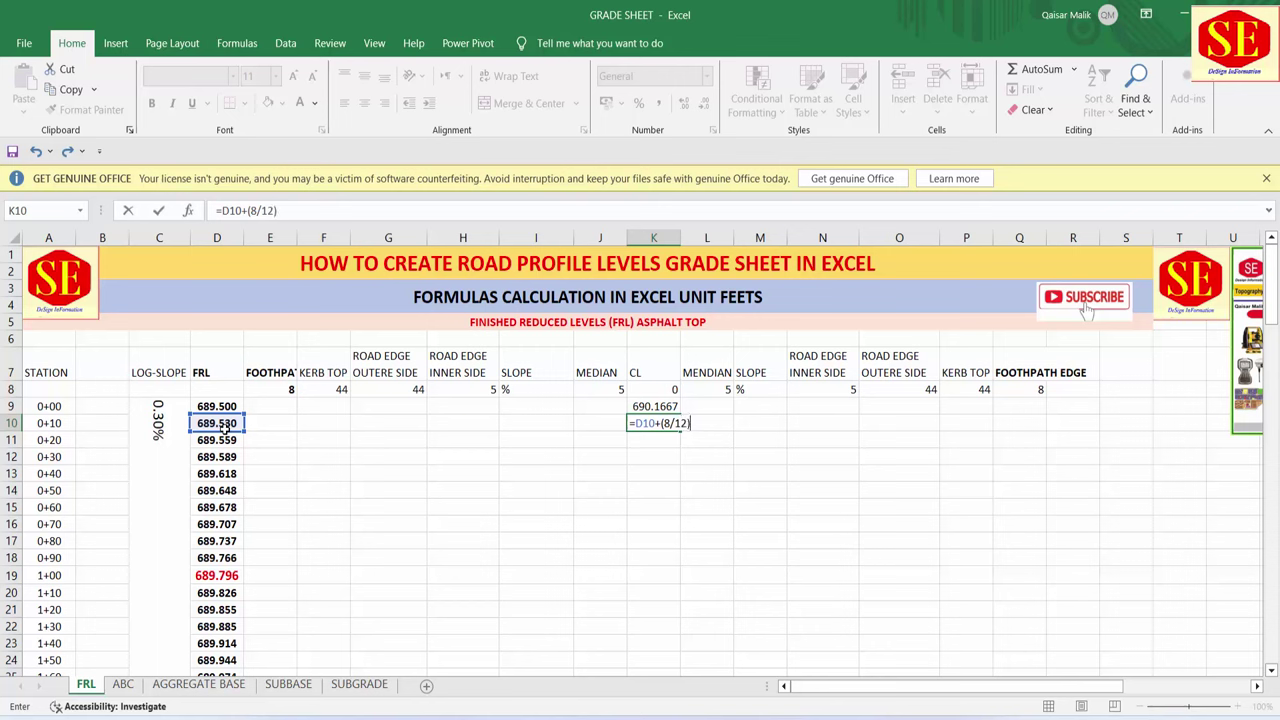
key(Return)
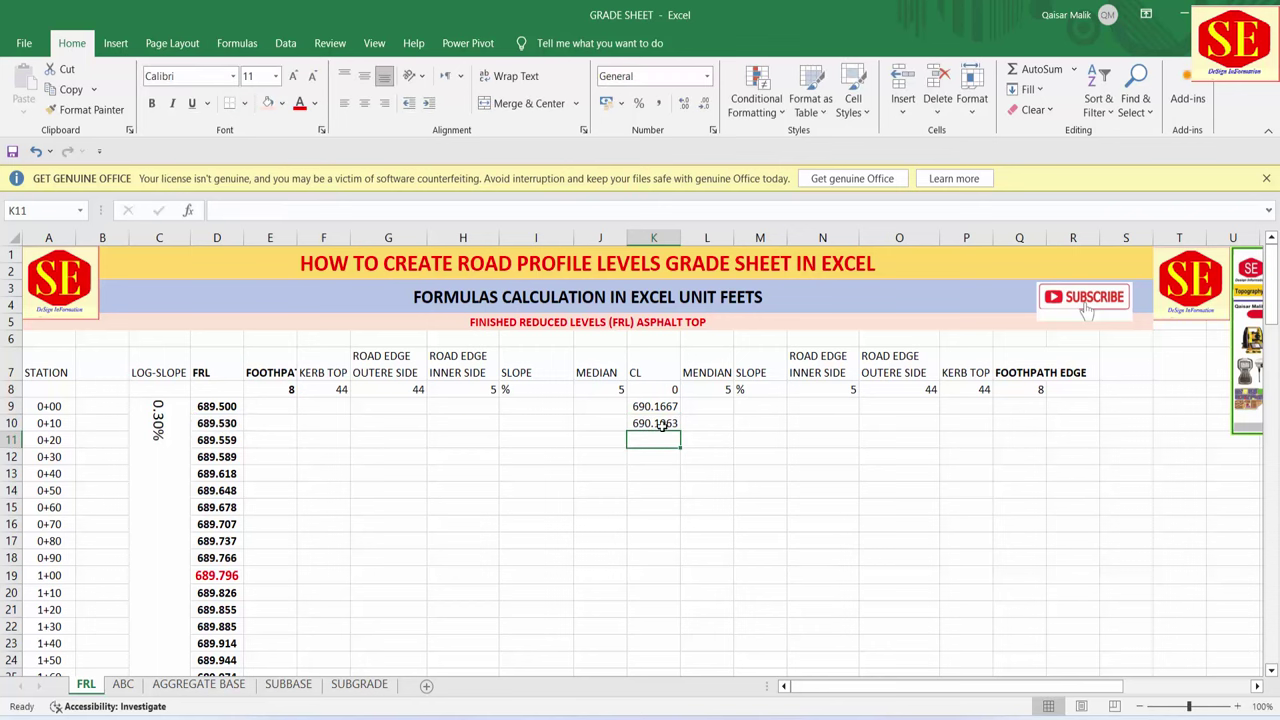
click(664, 426)
click(217, 428)
click(660, 424)
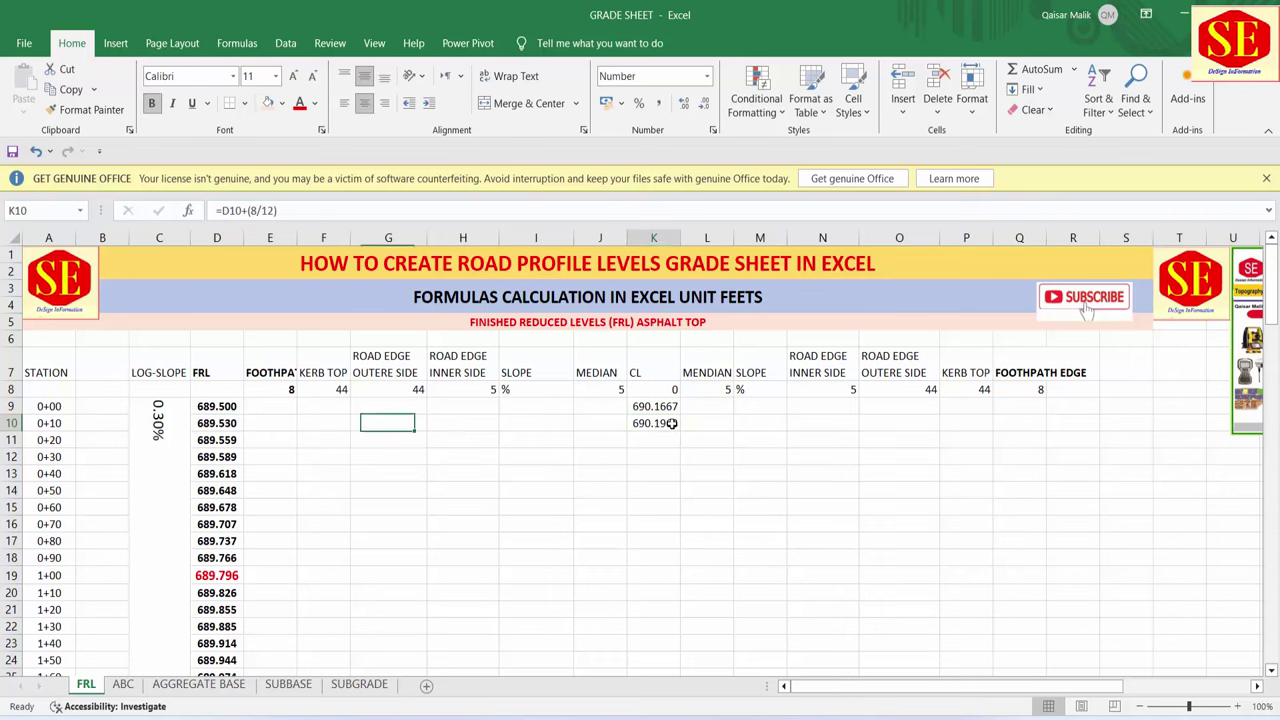
- Fill the K10 CL formula down to row 129 (12+00, 693.7187) and verify the copies
drag(681, 429, 681, 651)
drag(1275, 620, 1270, 418)
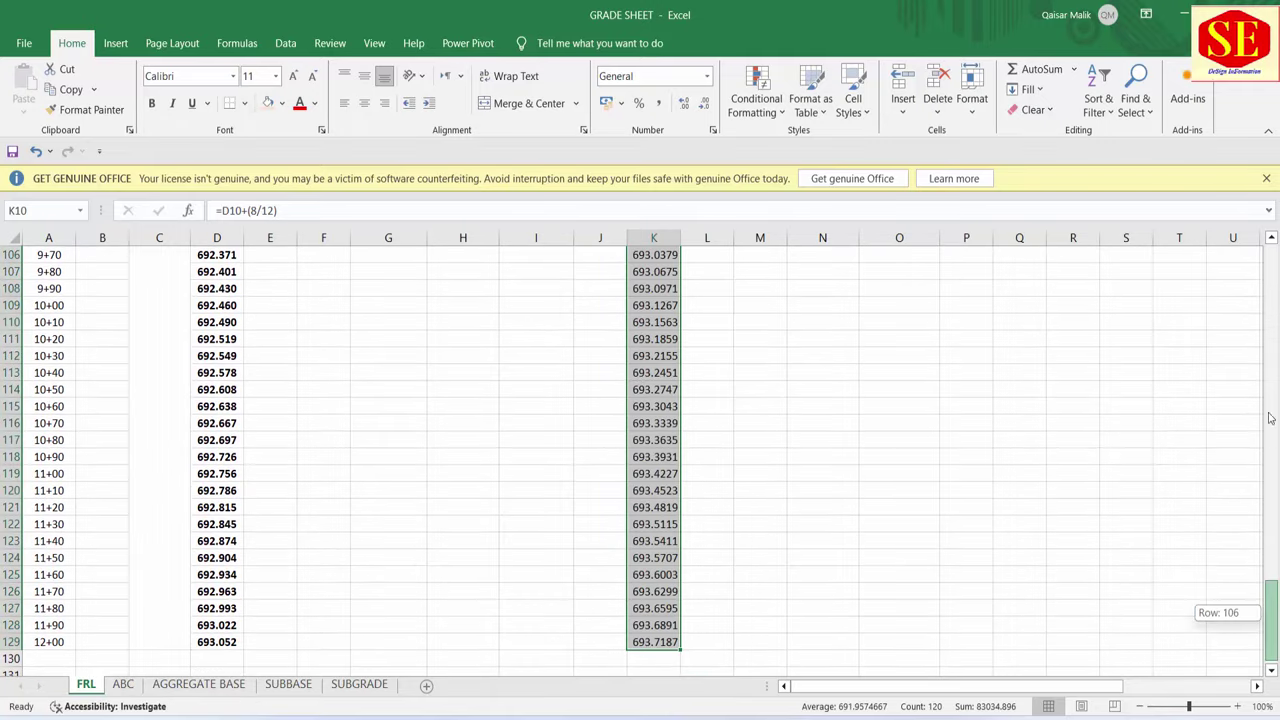
drag(1265, 312, 1267, 280)
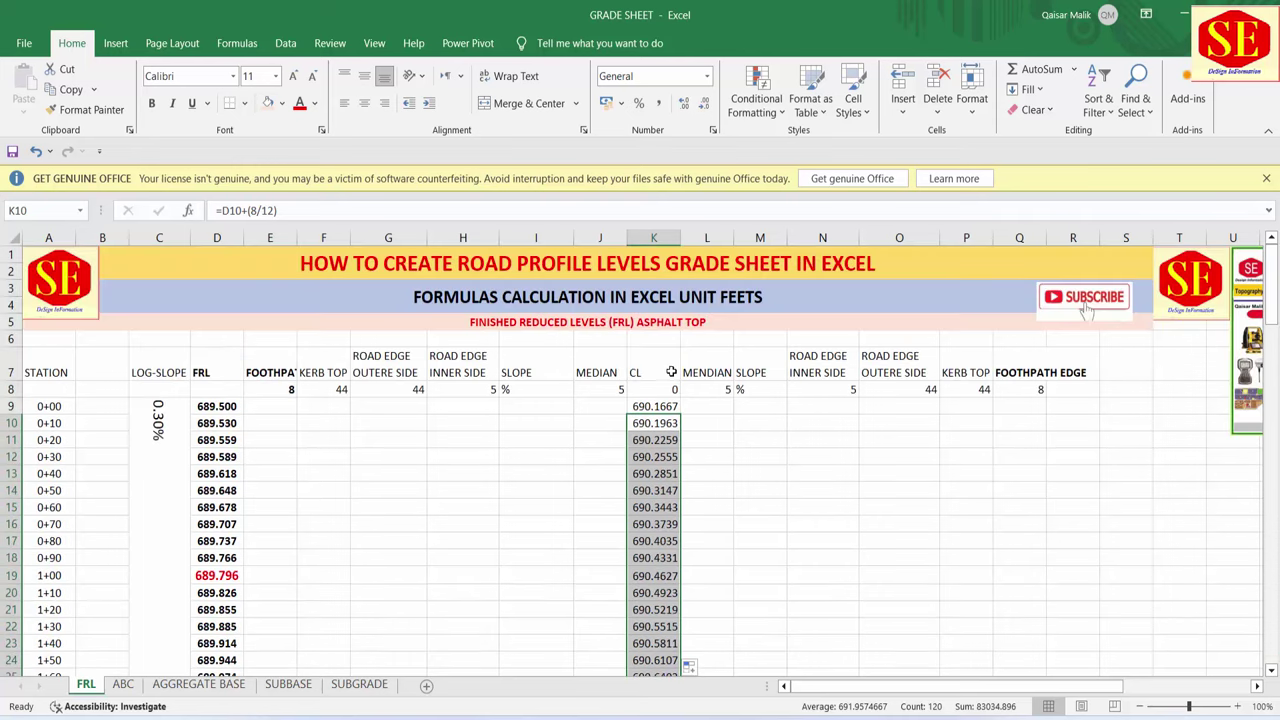
drag(671, 372, 658, 416)
click(646, 365)
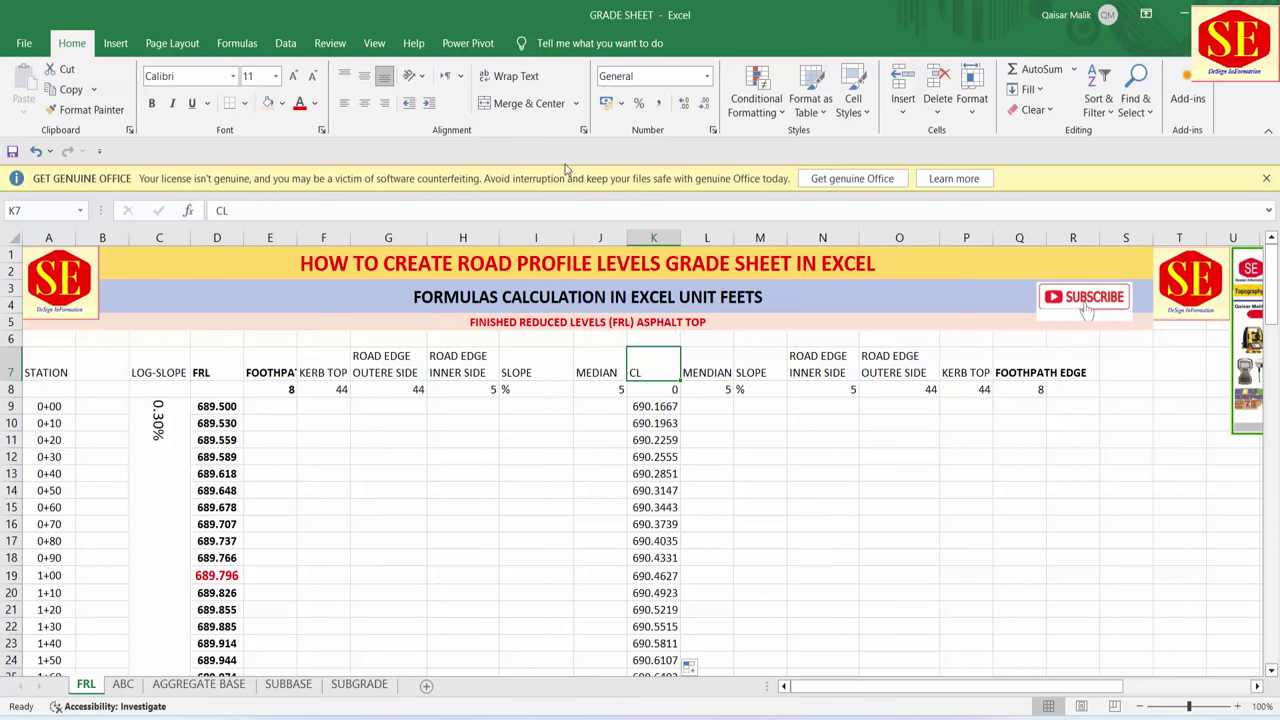
click(640, 420)
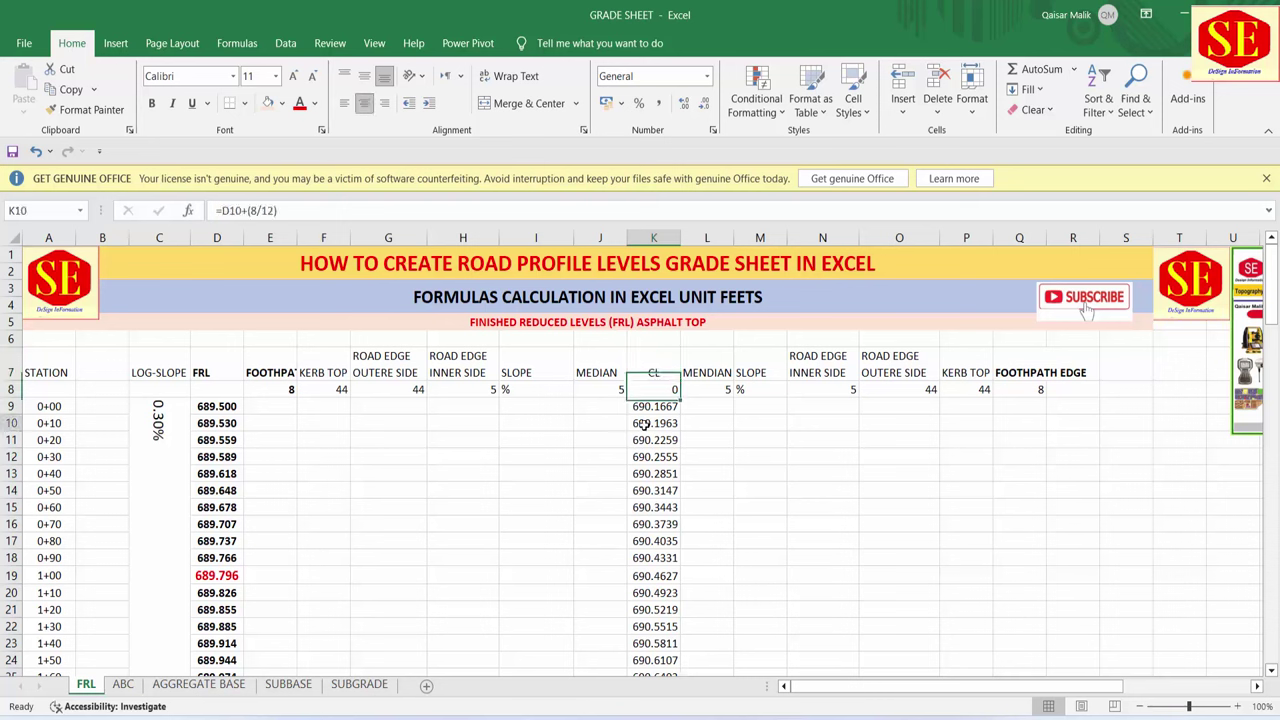
click(711, 406)
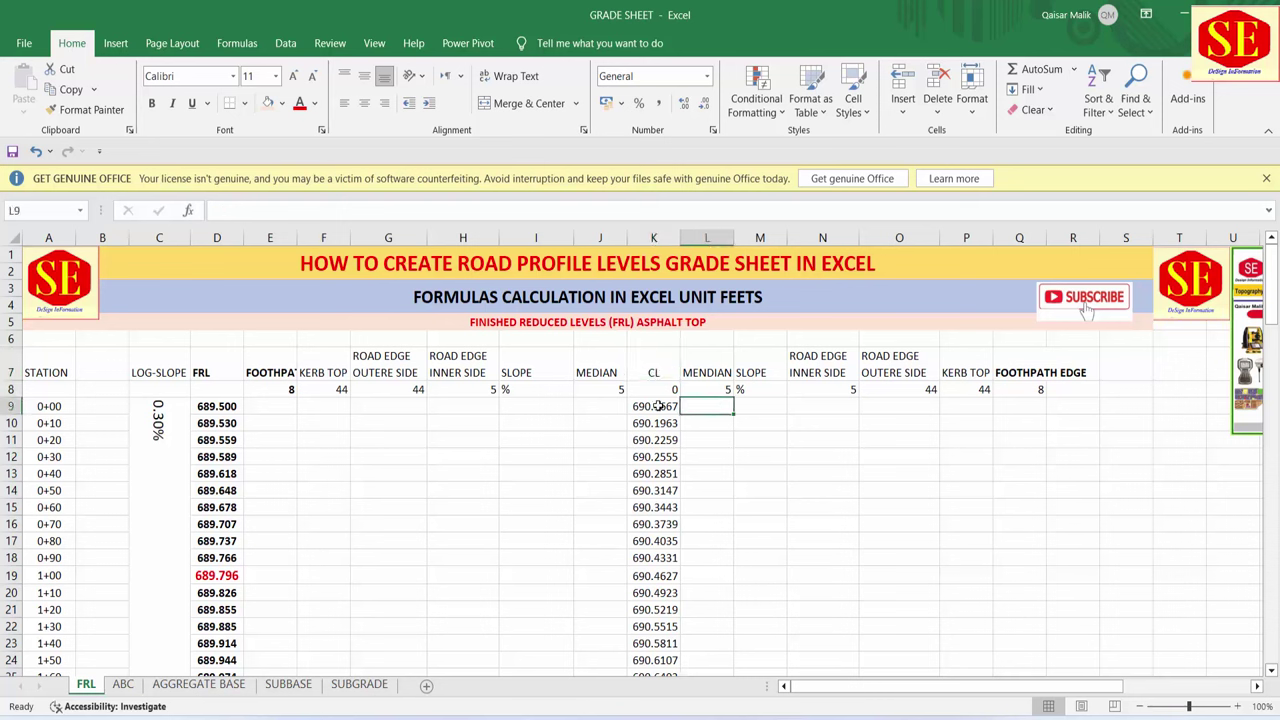
click(587, 413)
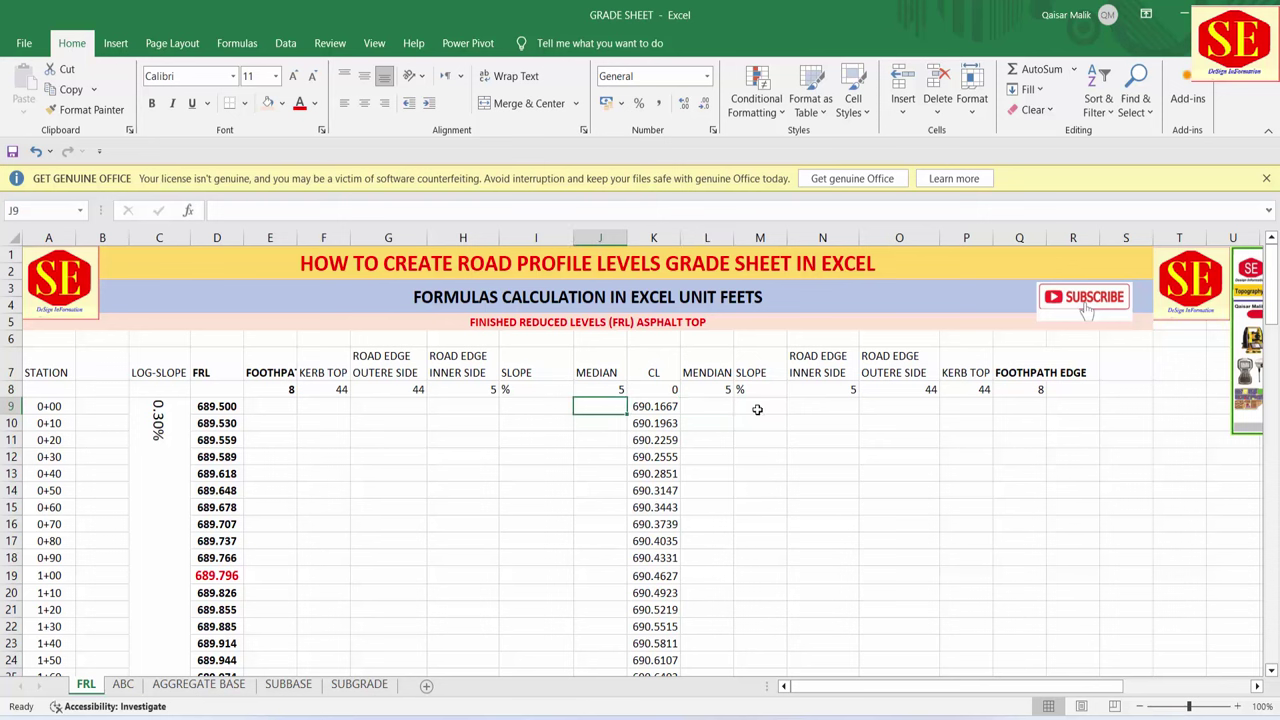
click(621, 375)
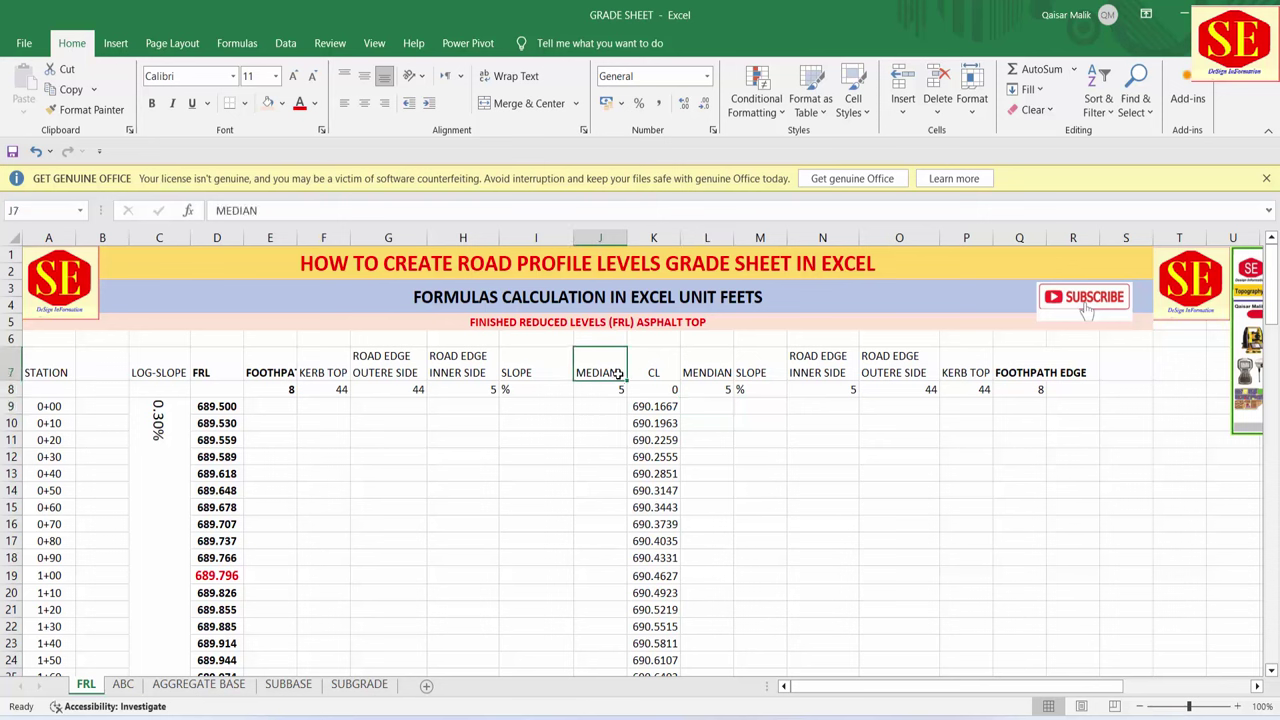
- Rename heading J7 to MEDIAN EDGE and L7 to MENDIAN EDGE
key(F2)
text( EDGE)
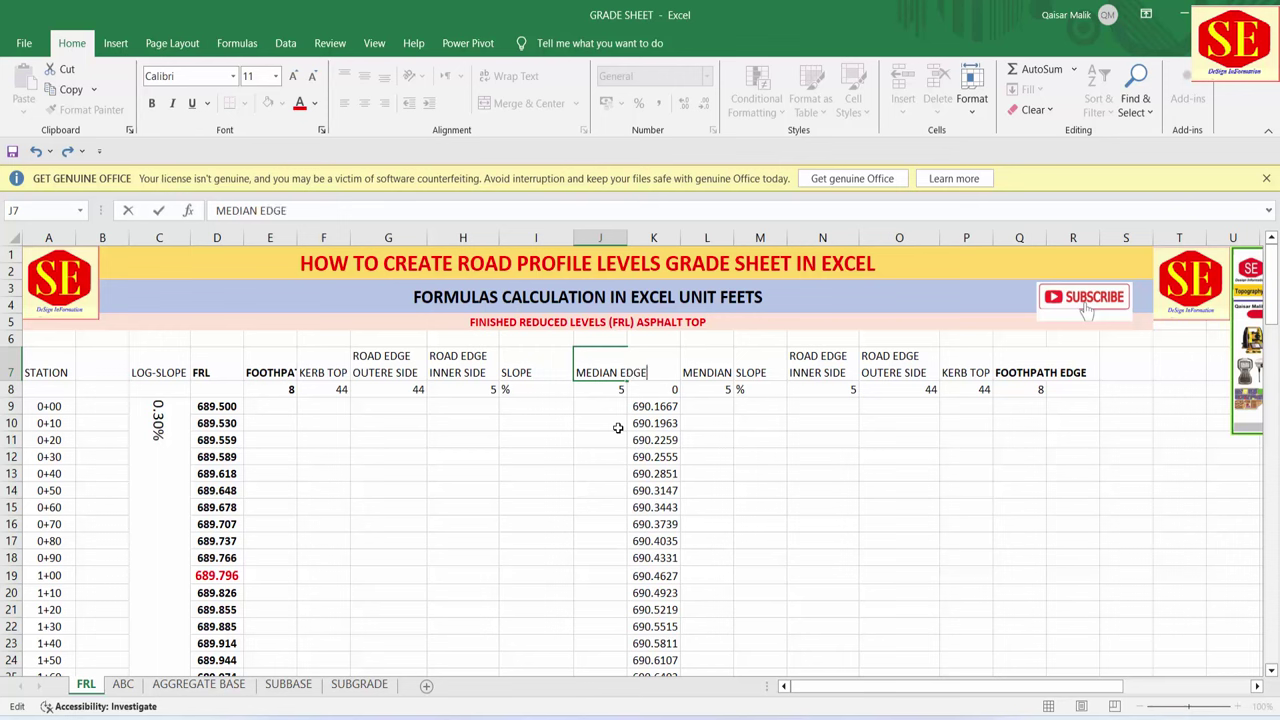
key(Return)
click(728, 375)
key(F2)
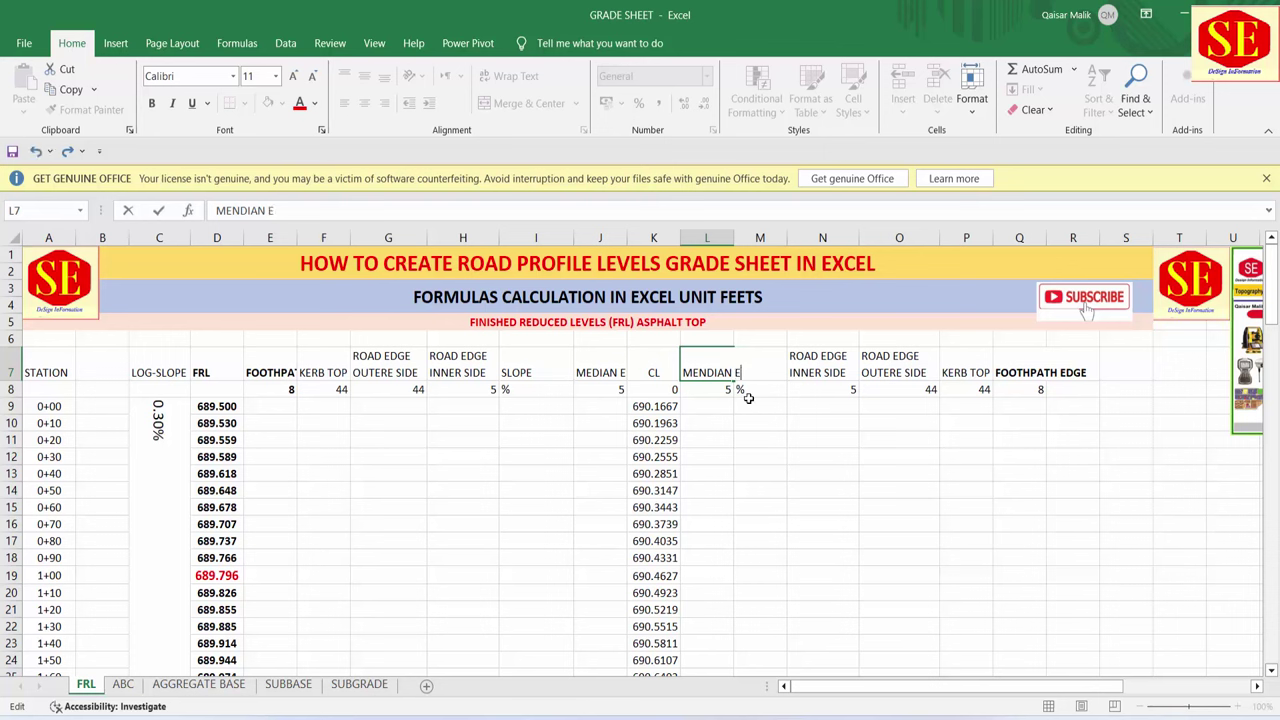
text(DGE)
click(748, 398)
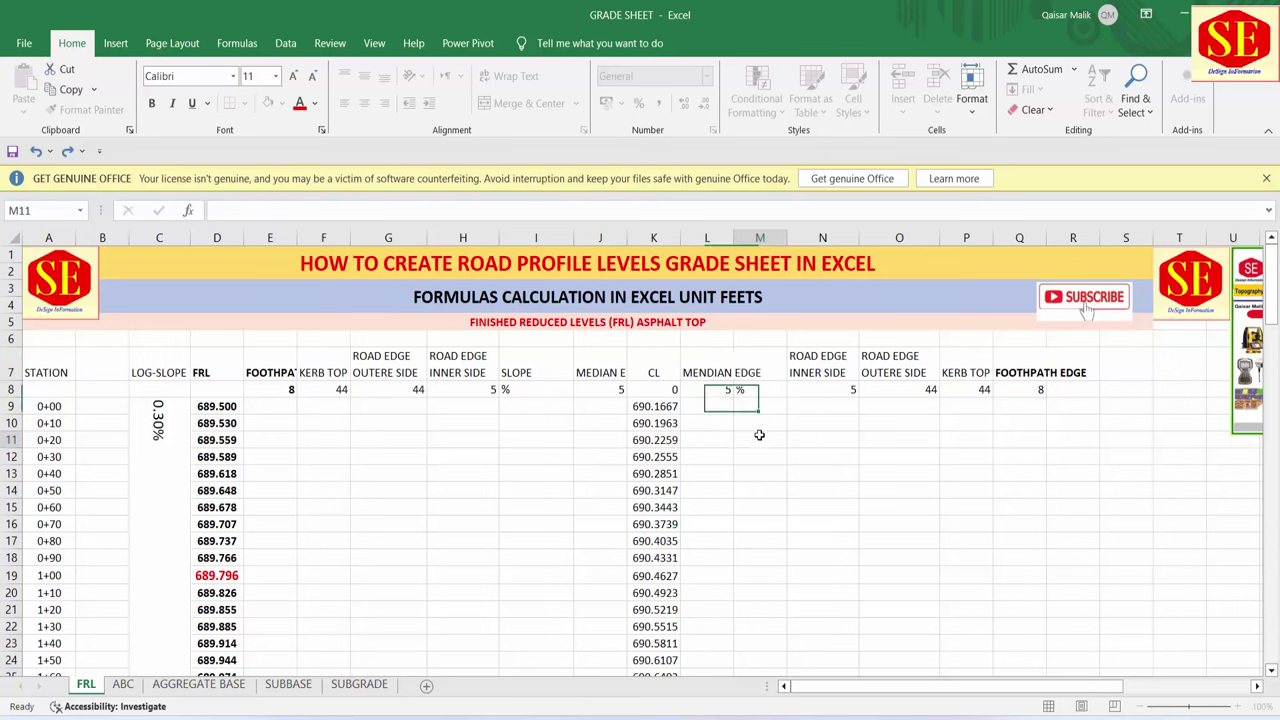
text(SLOPE)
- Apply Wrap Text to both median-edge headings and widen column L slightly
click(722, 371)
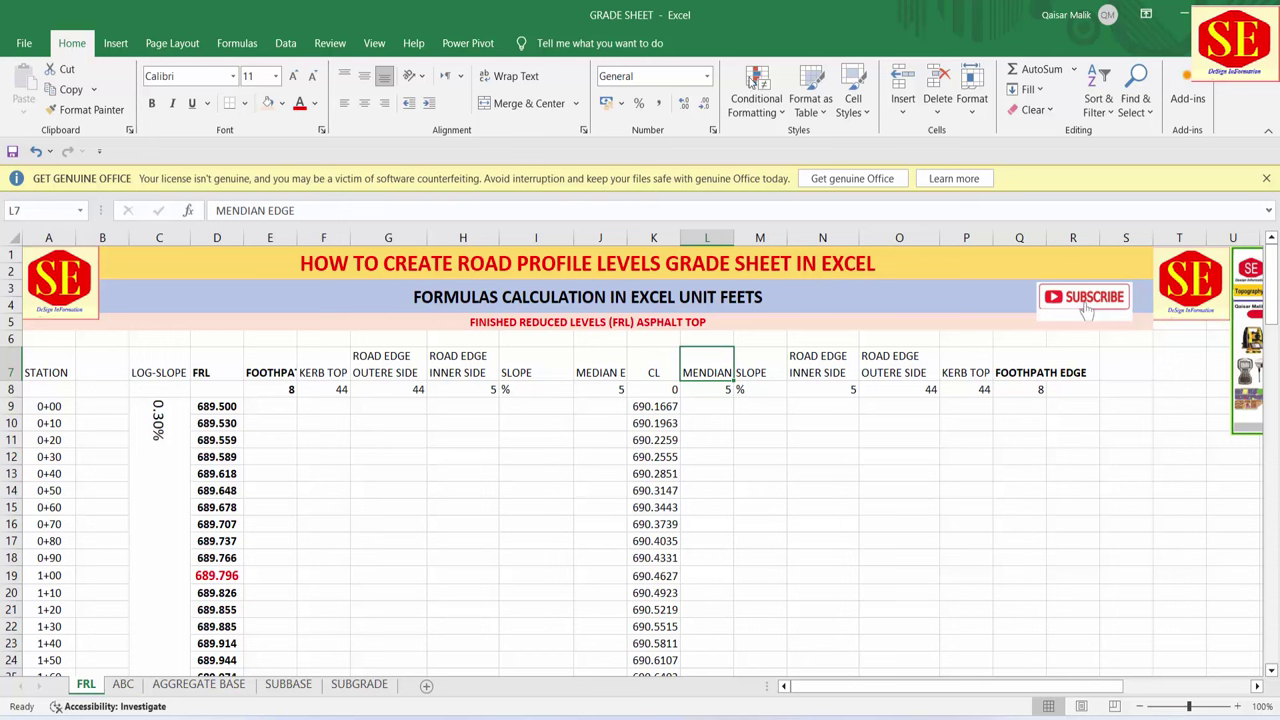
click(515, 76)
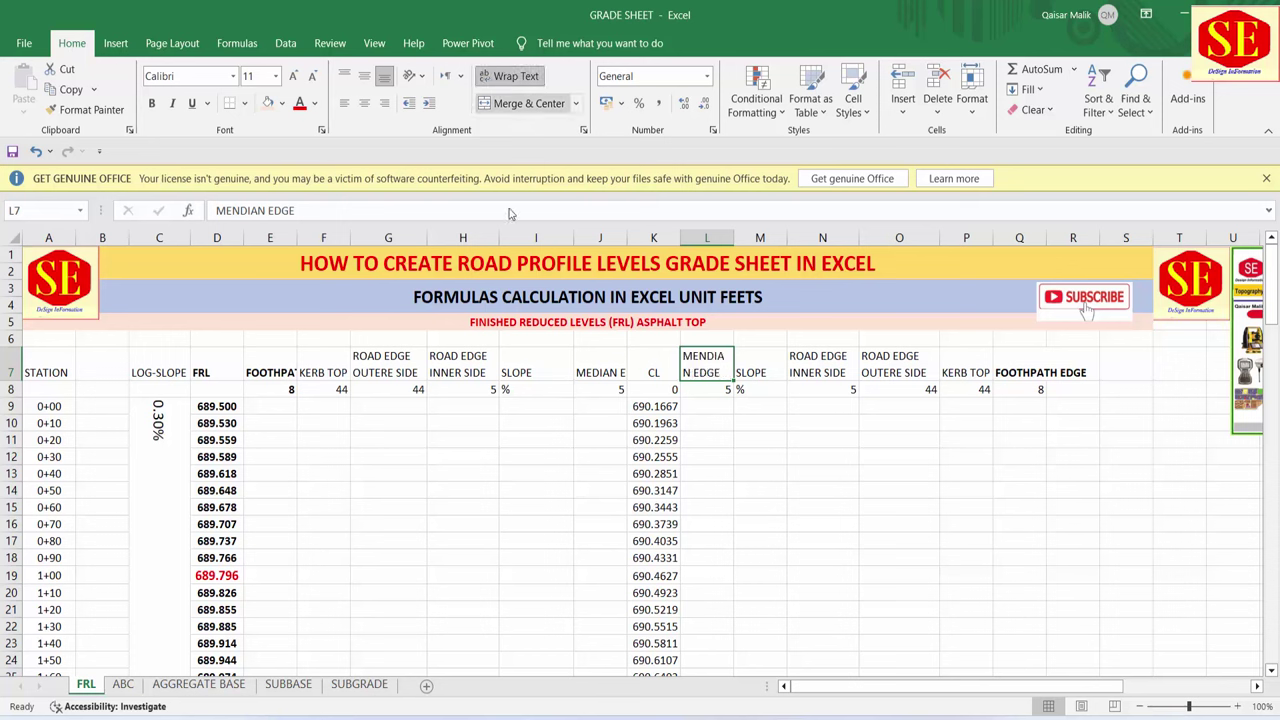
click(580, 374)
click(515, 76)
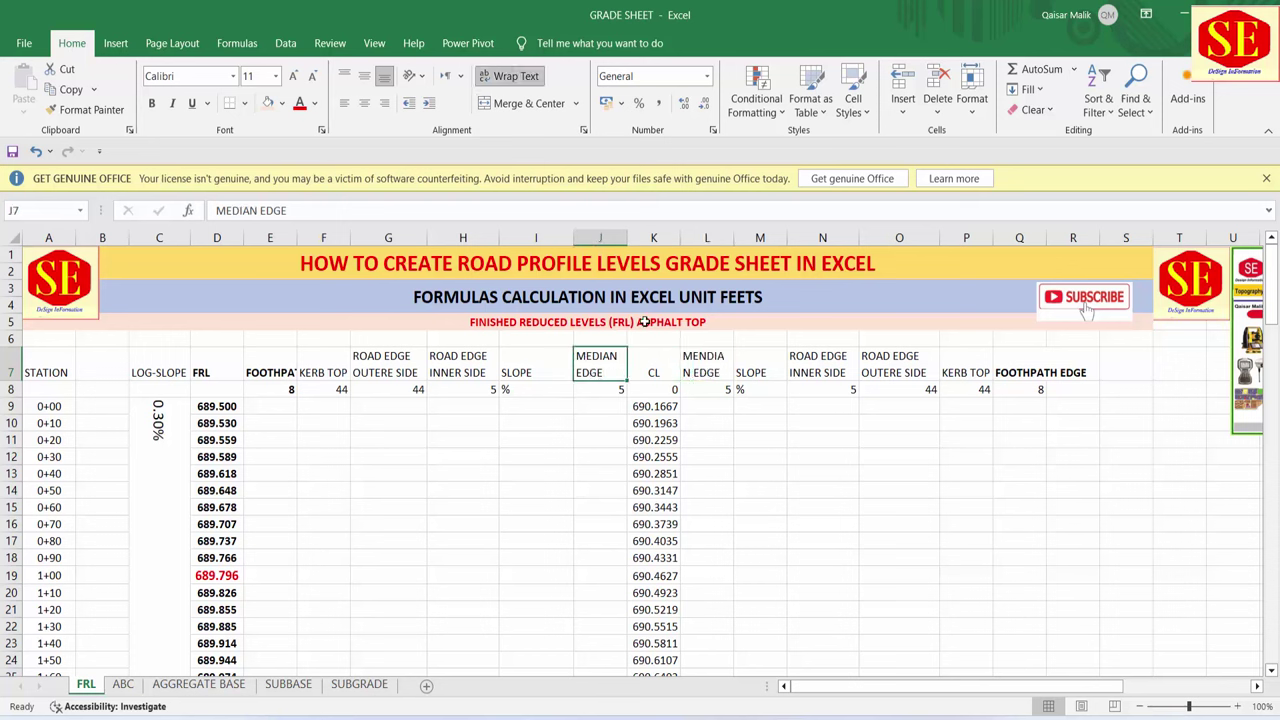
drag(735, 241, 739, 241)
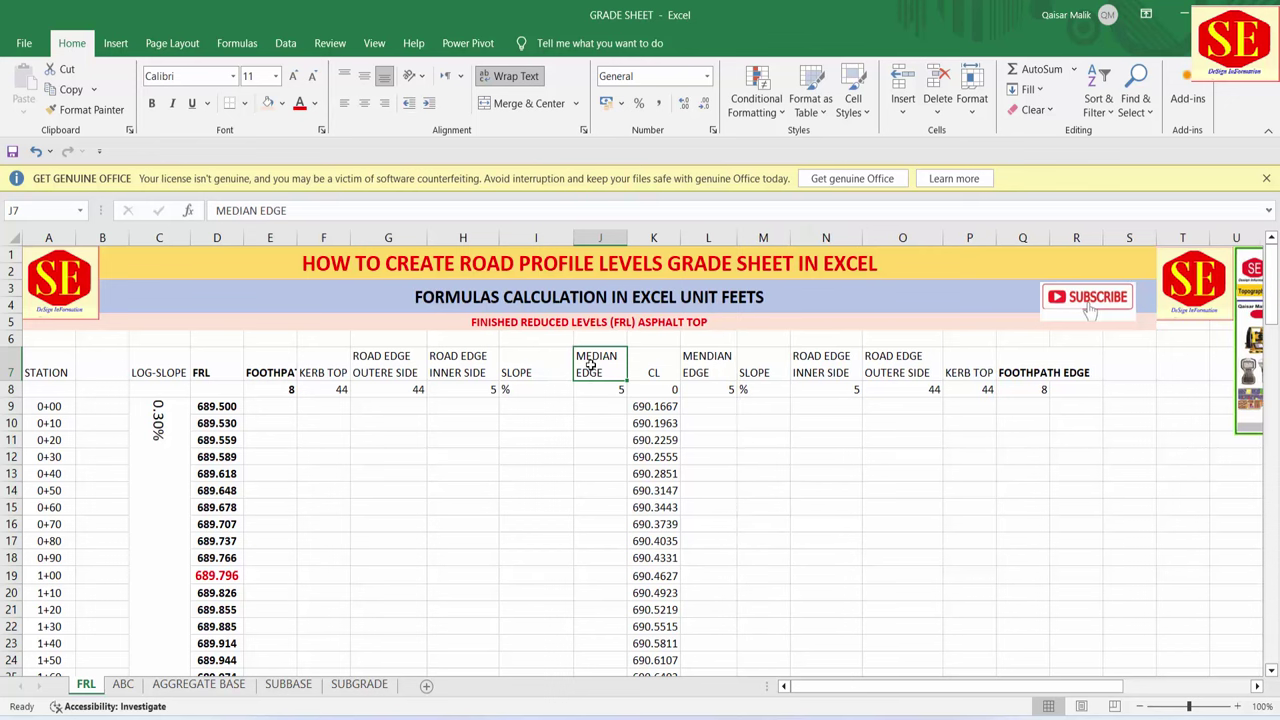
click(603, 405)
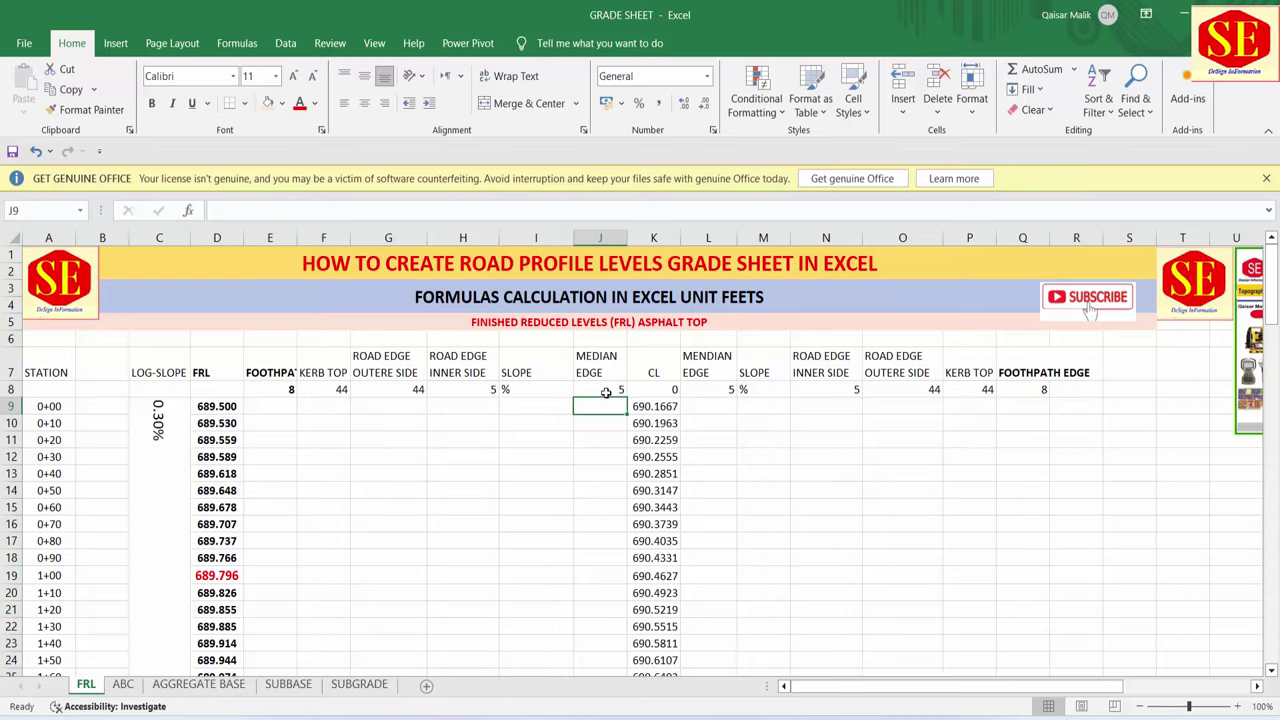
- Zoom through TYPICAL2's walkway Details A–D, then check the median on the TYPICAL1 drawing
scroll(585, 452, up, 5)
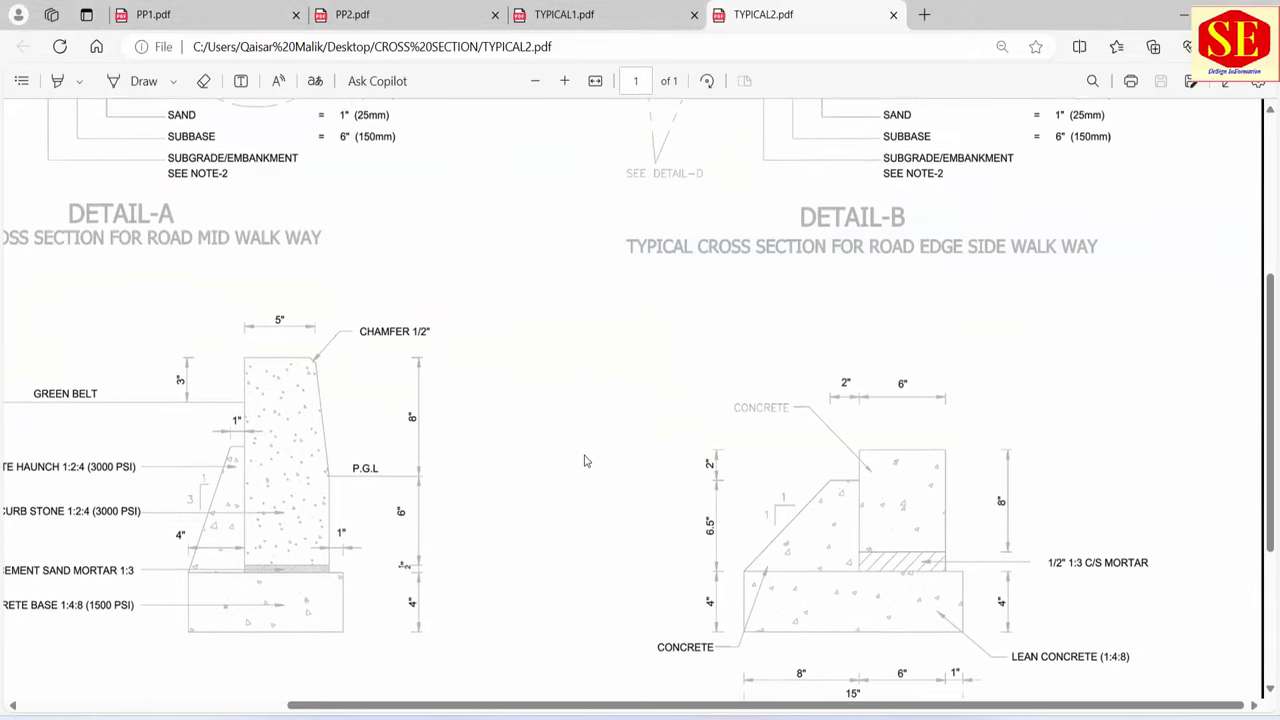
ctrl+scroll(489, 432, down, 3)
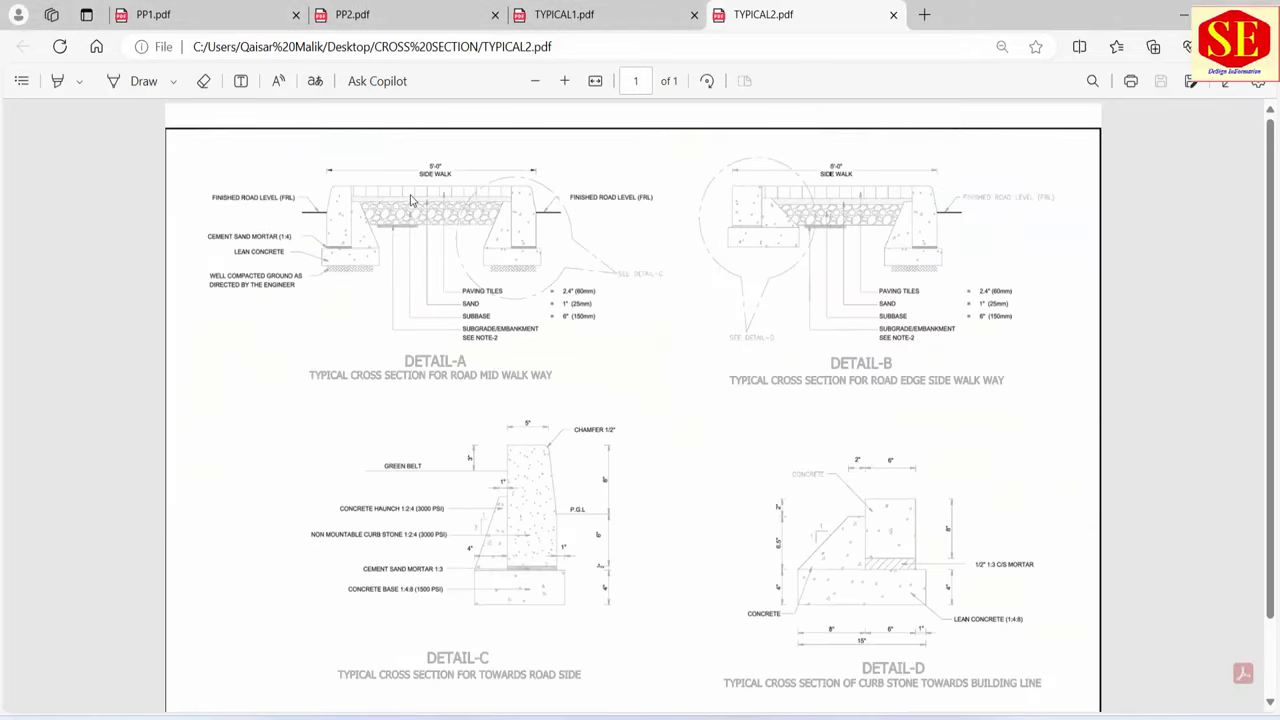
ctrl+scroll(410, 201, up, 2)
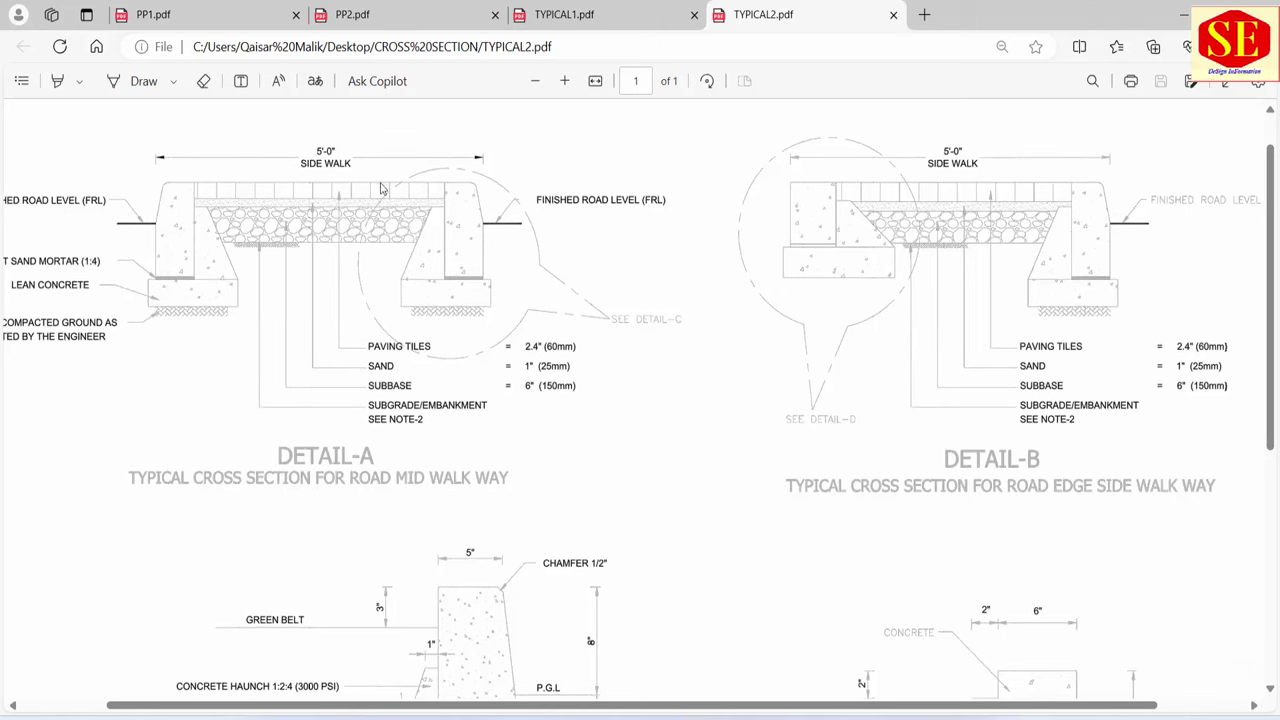
ctrl+scroll(583, 340, down, 1)
ctrl+scroll(587, 338, down, 1)
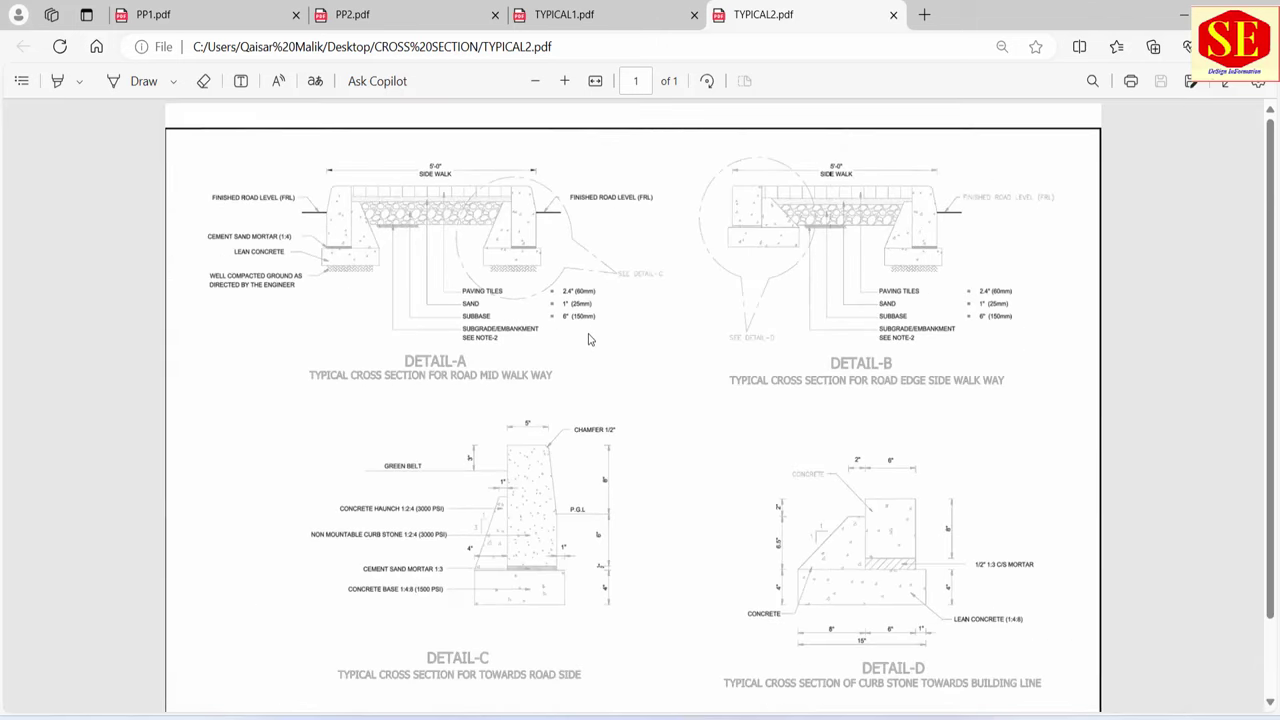
click(577, 20)
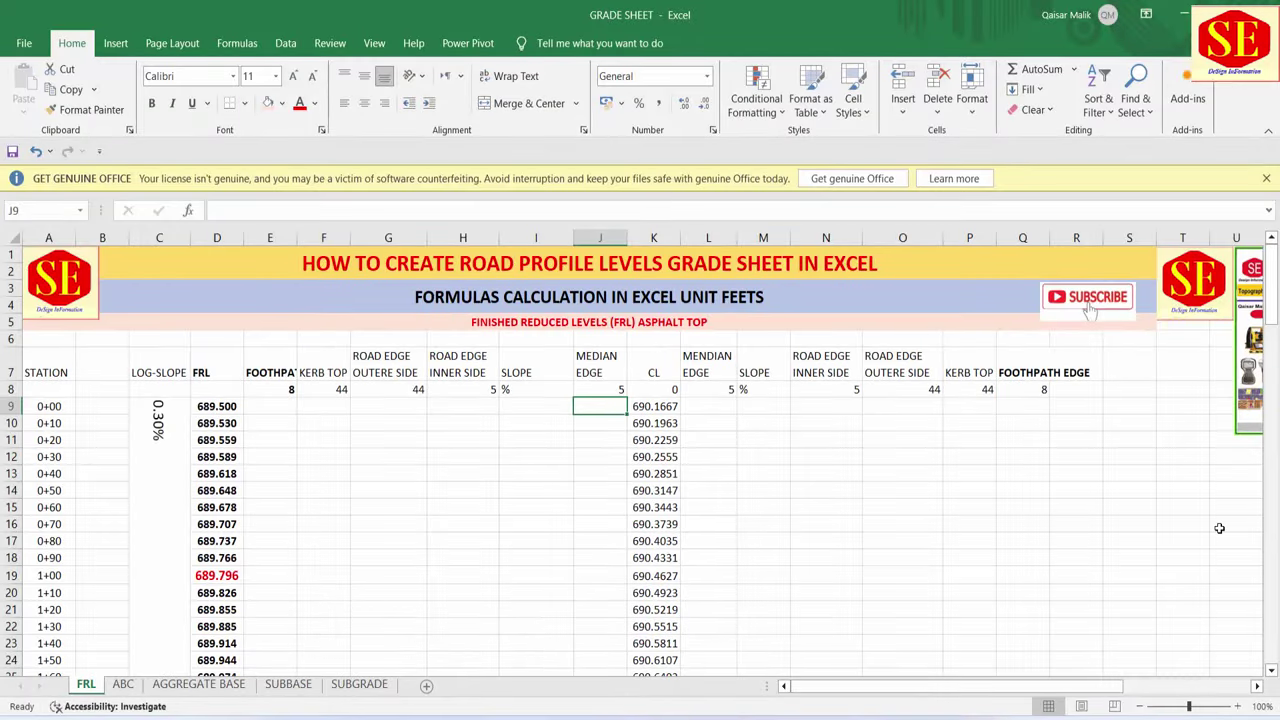
- Set J9 to =K9 and fill the MEDIAN EDGE formula down every station
text(=)
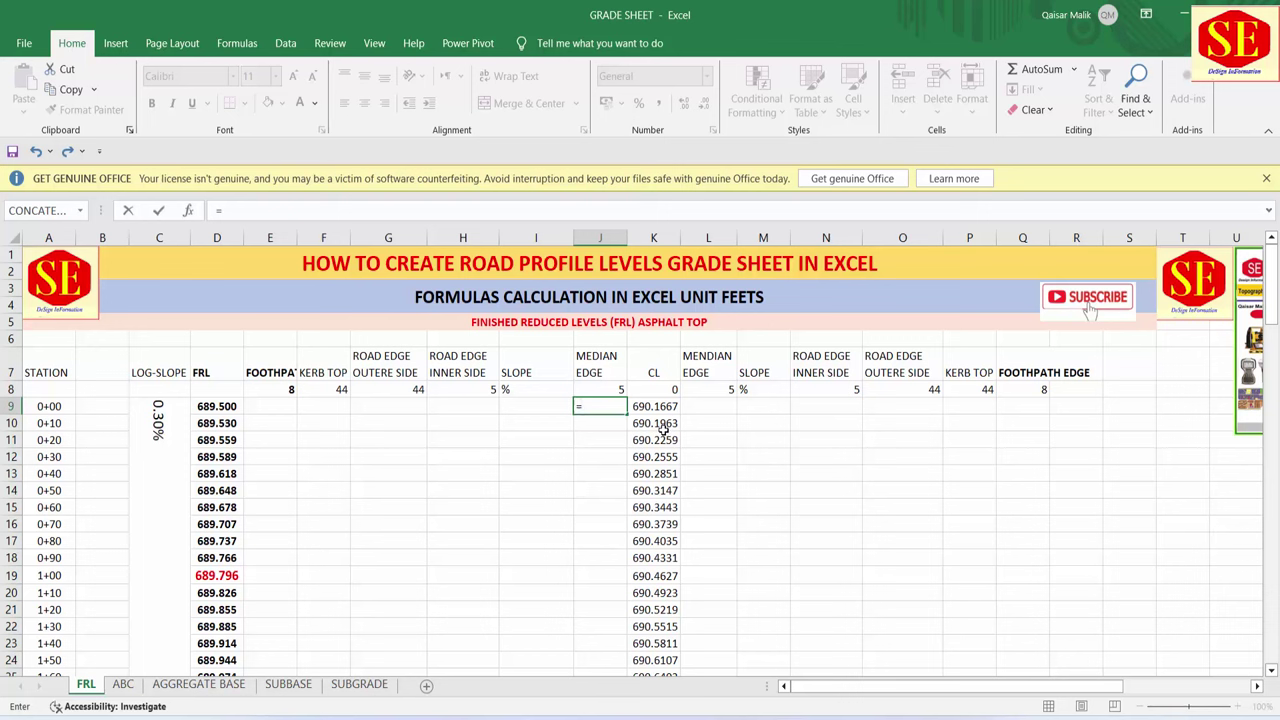
click(648, 409)
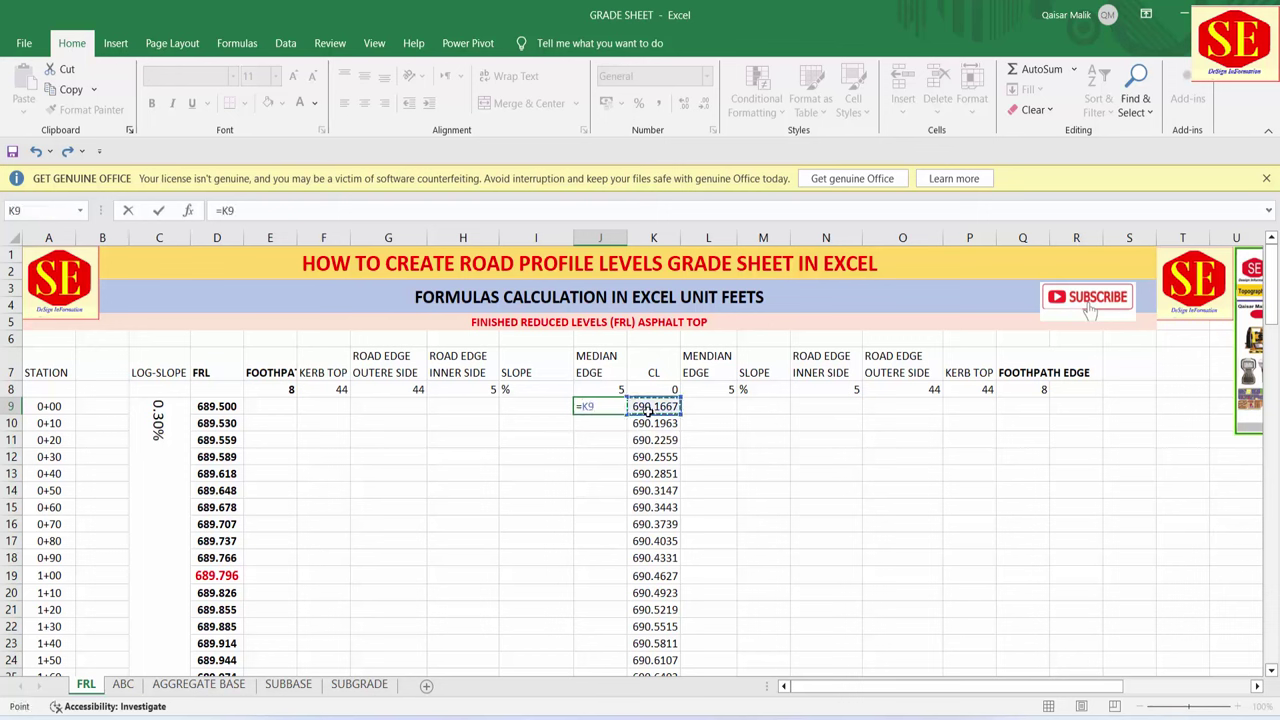
key(Return)
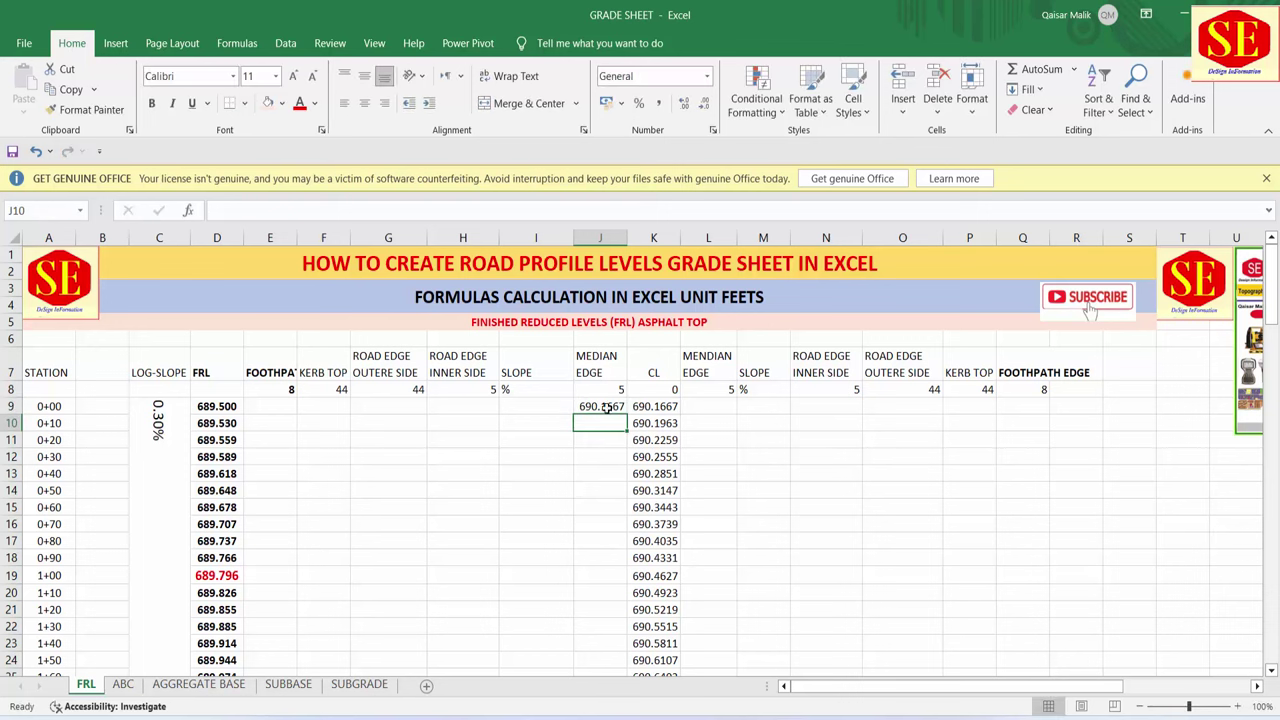
click(604, 407)
double_click(628, 415)
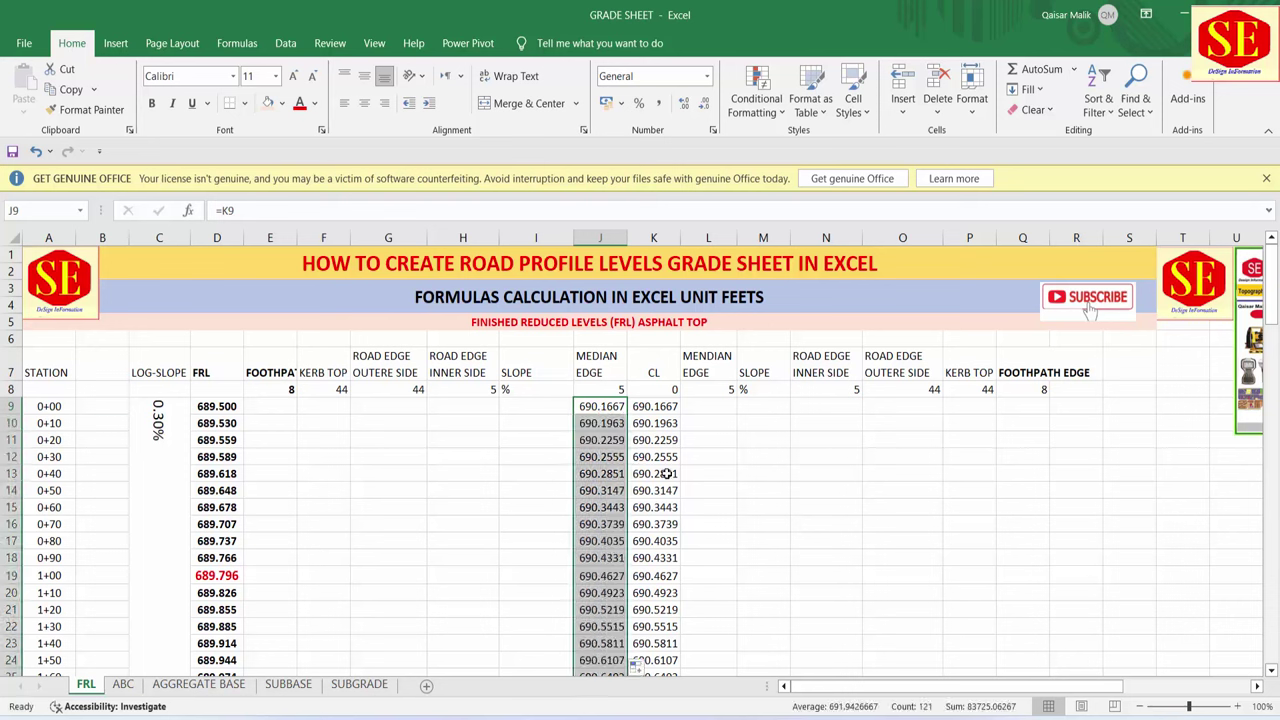
drag(655, 407, 655, 525)
- Set L9 to =K9 and fill the MENDIAN EDGE formula down every station
click(699, 409)
text(=)
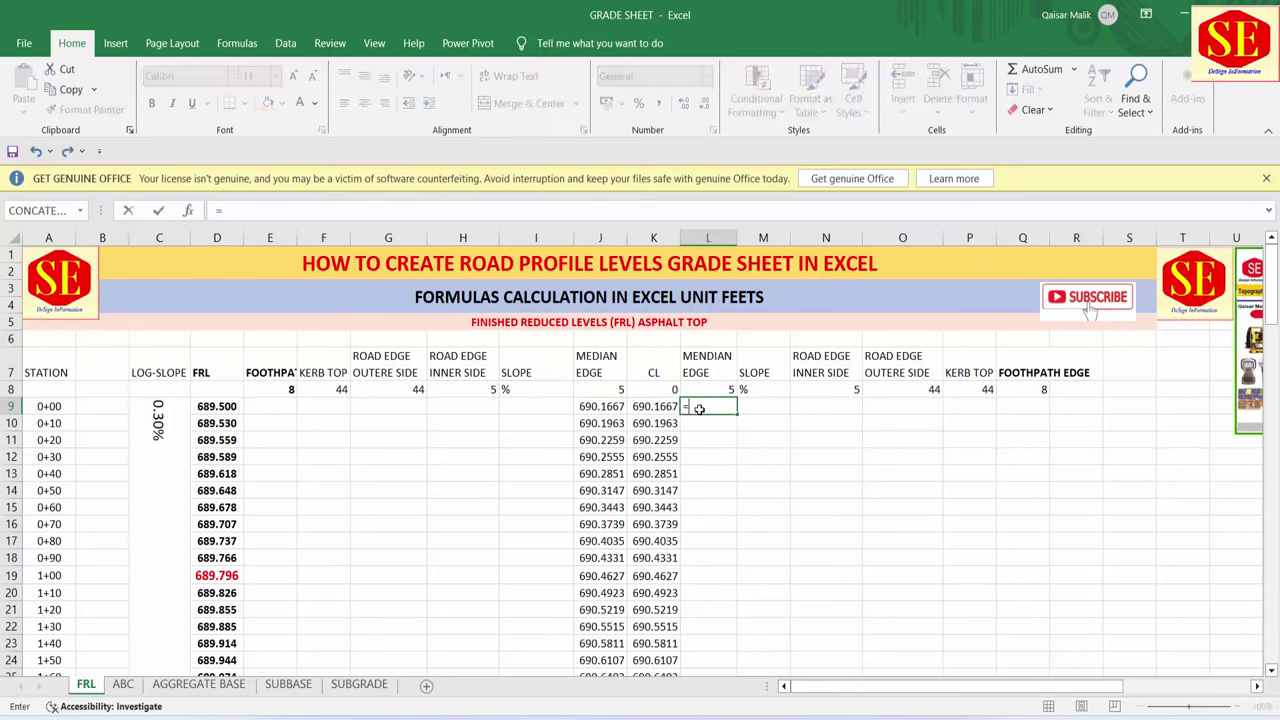
click(655, 407)
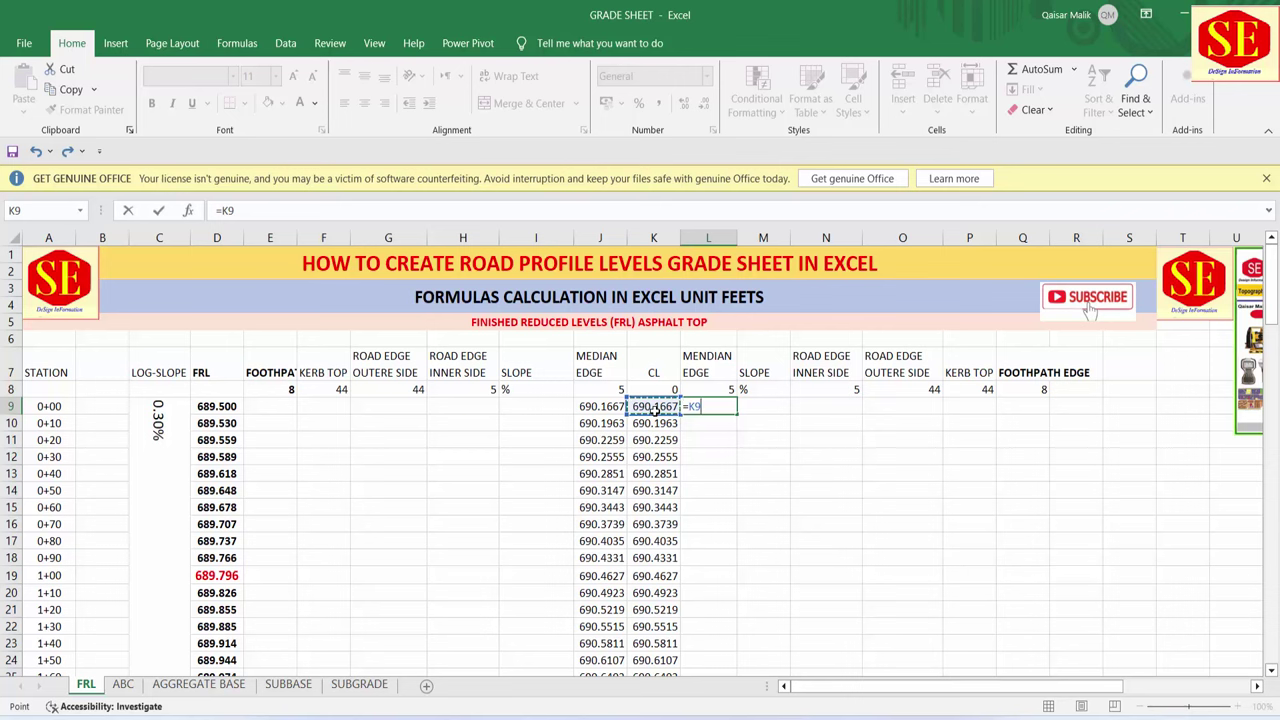
key(Return)
click(718, 406)
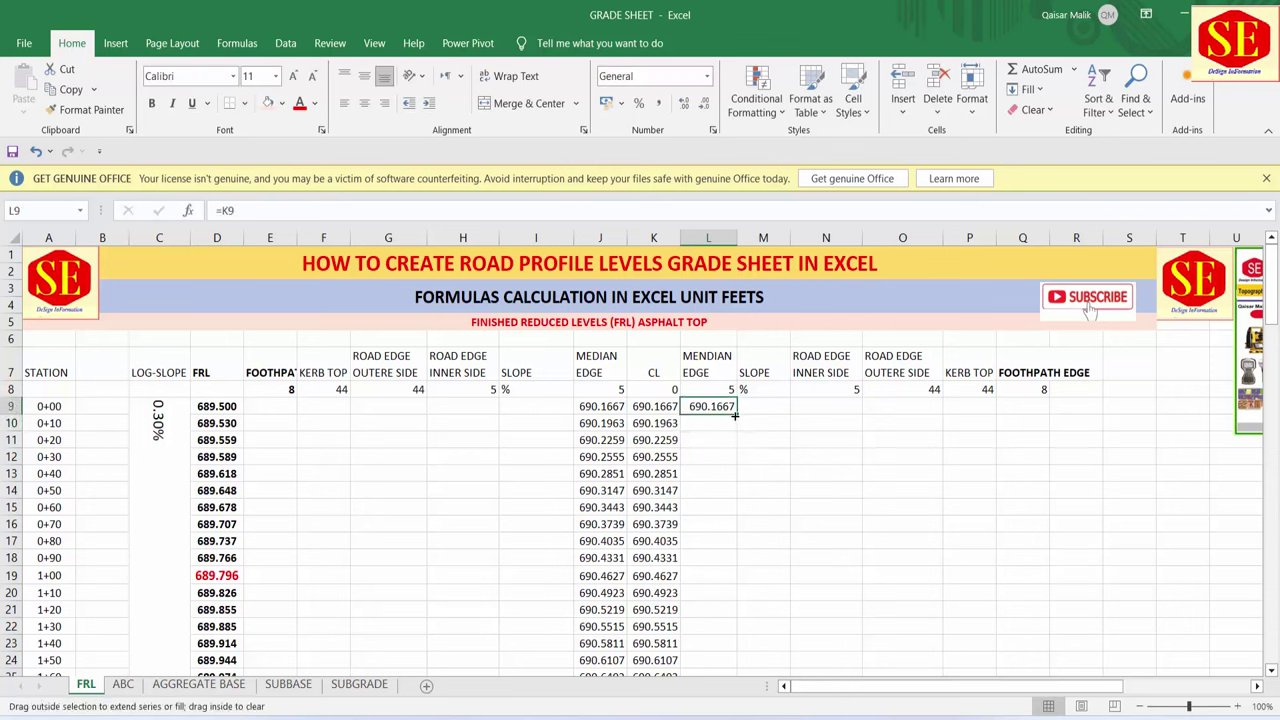
double_click(737, 414)
drag(608, 408, 719, 412)
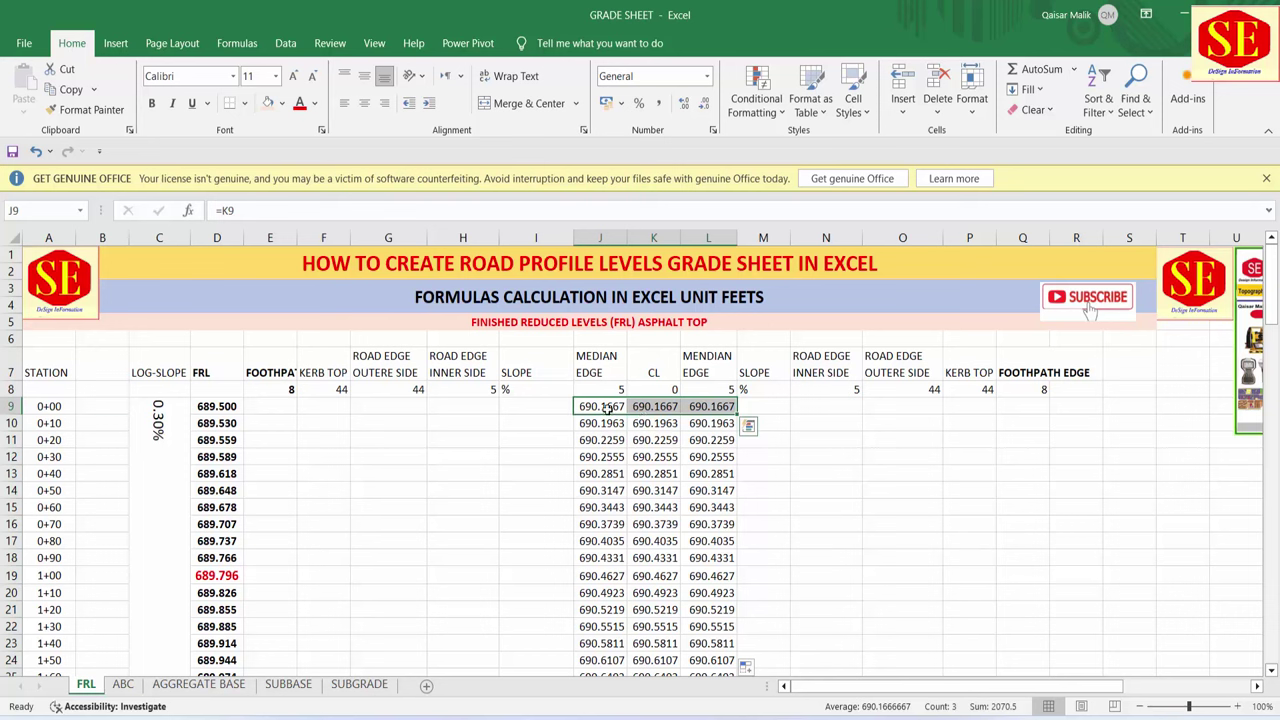
click(525, 406)
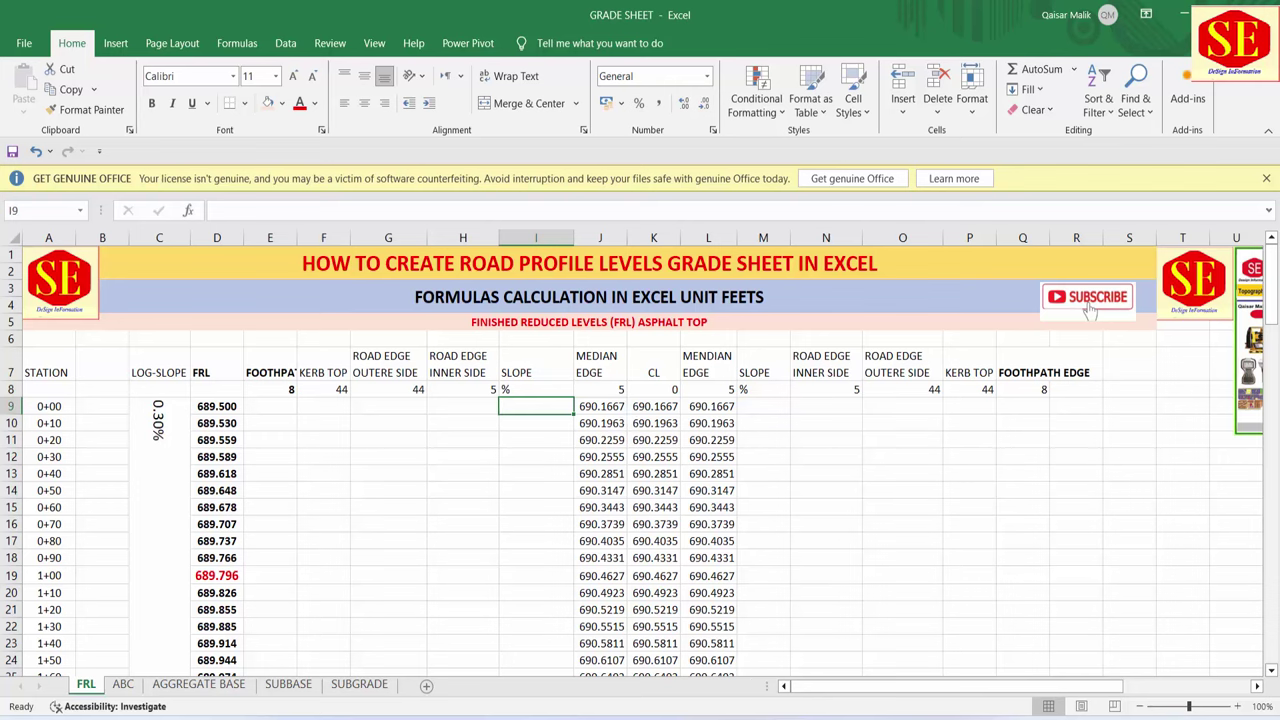
- Check the -2% left and right superelevation on PP1.pdf against the TYPICAL1 collector road section
key(alt+Tab)
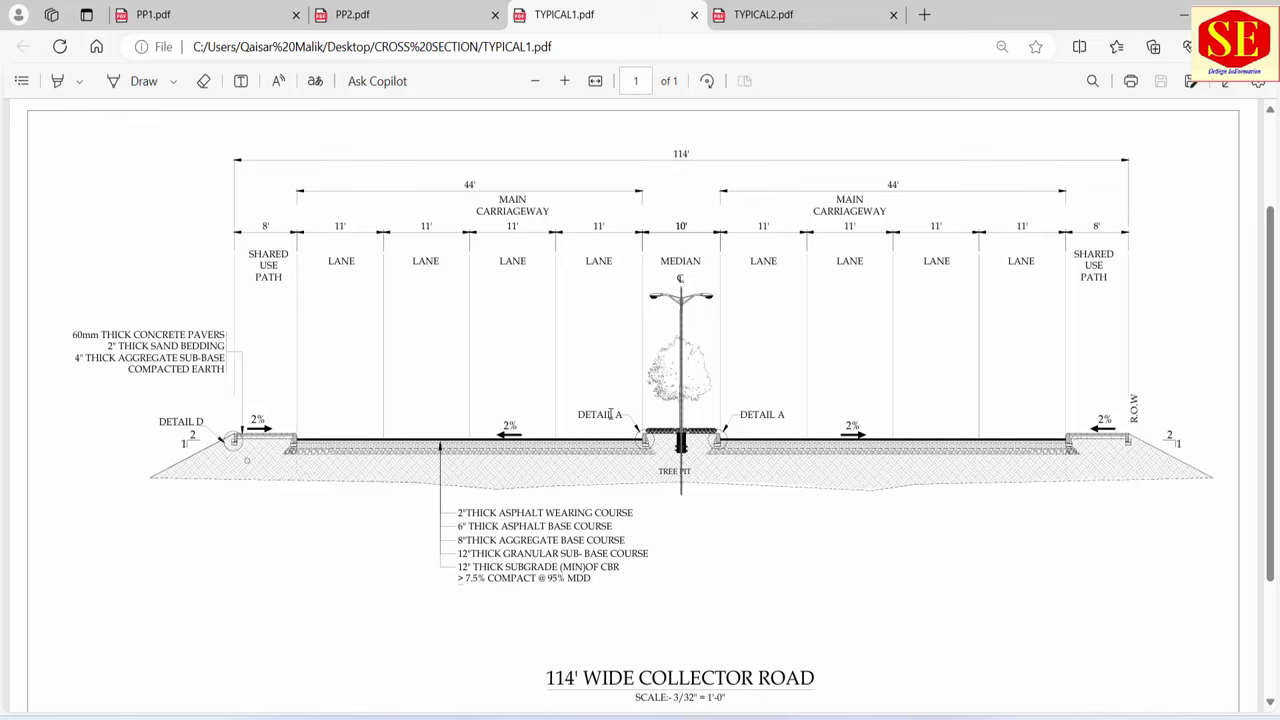
click(180, 20)
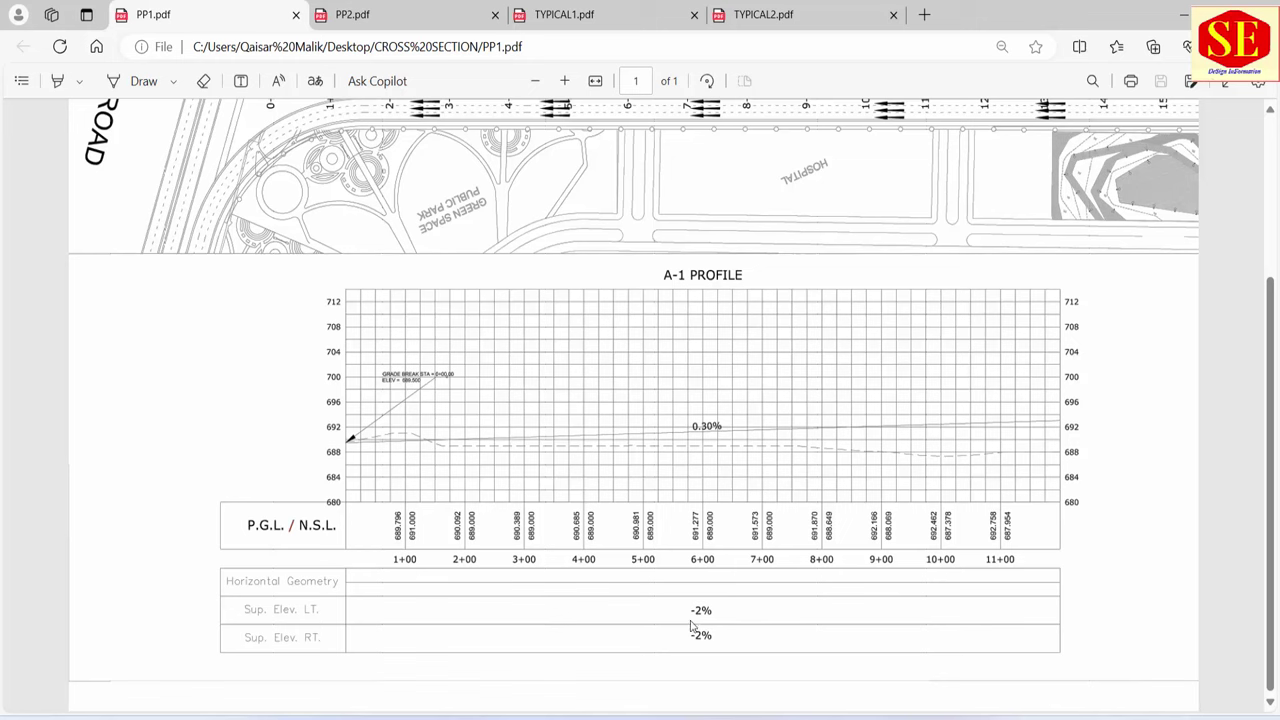
click(564, 14)
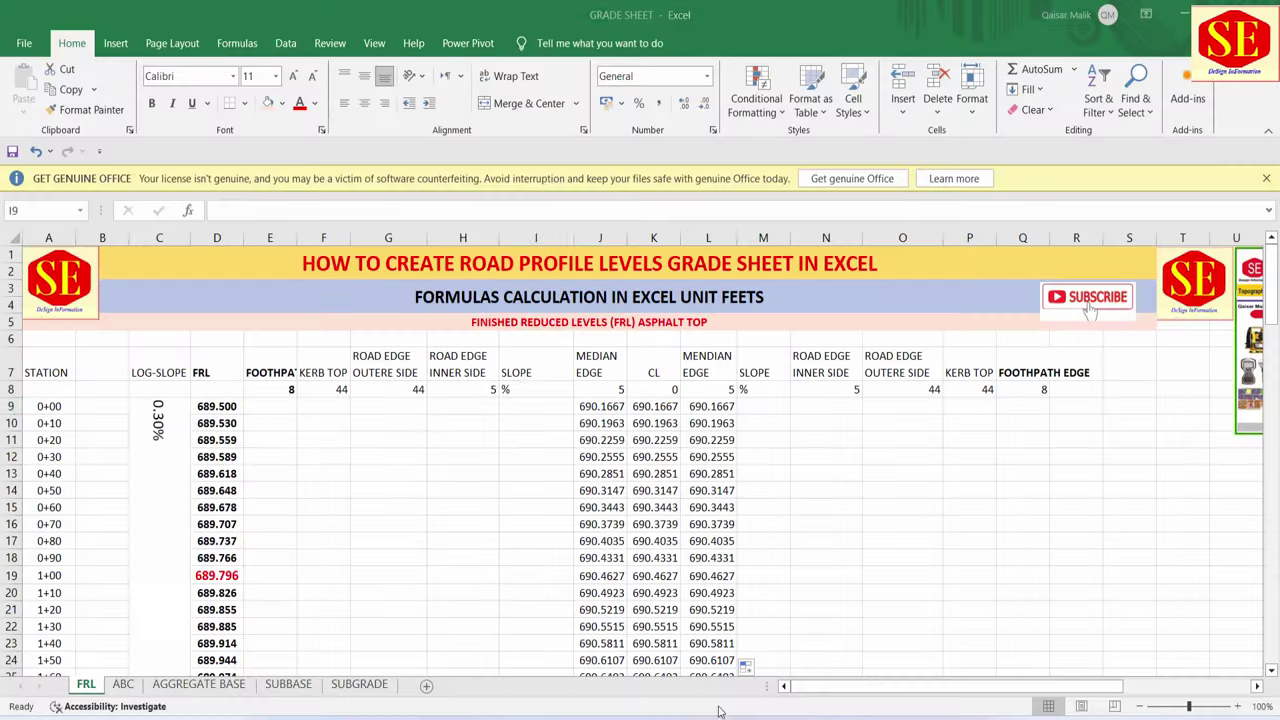
- Enter a -2% slope in I9 and M9, formatting M9 as a percentage
click(505, 405)
text(-2)
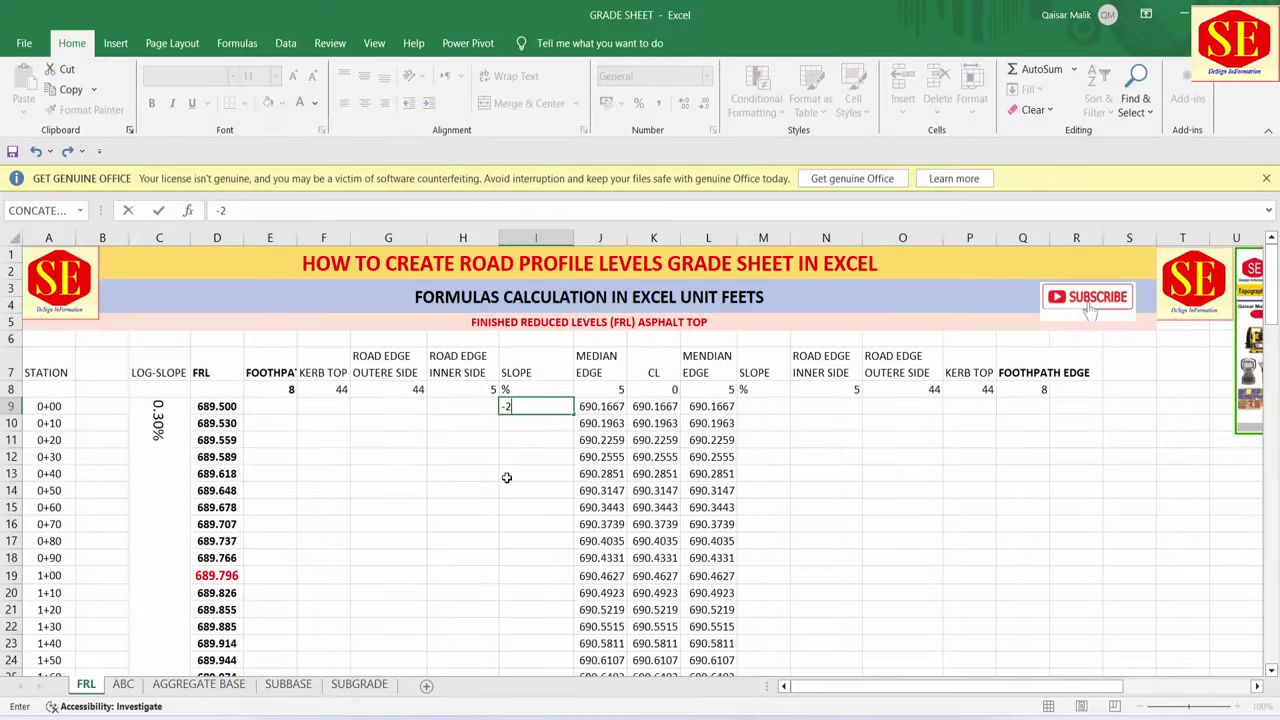
text(%)
key(Return)
click(749, 413)
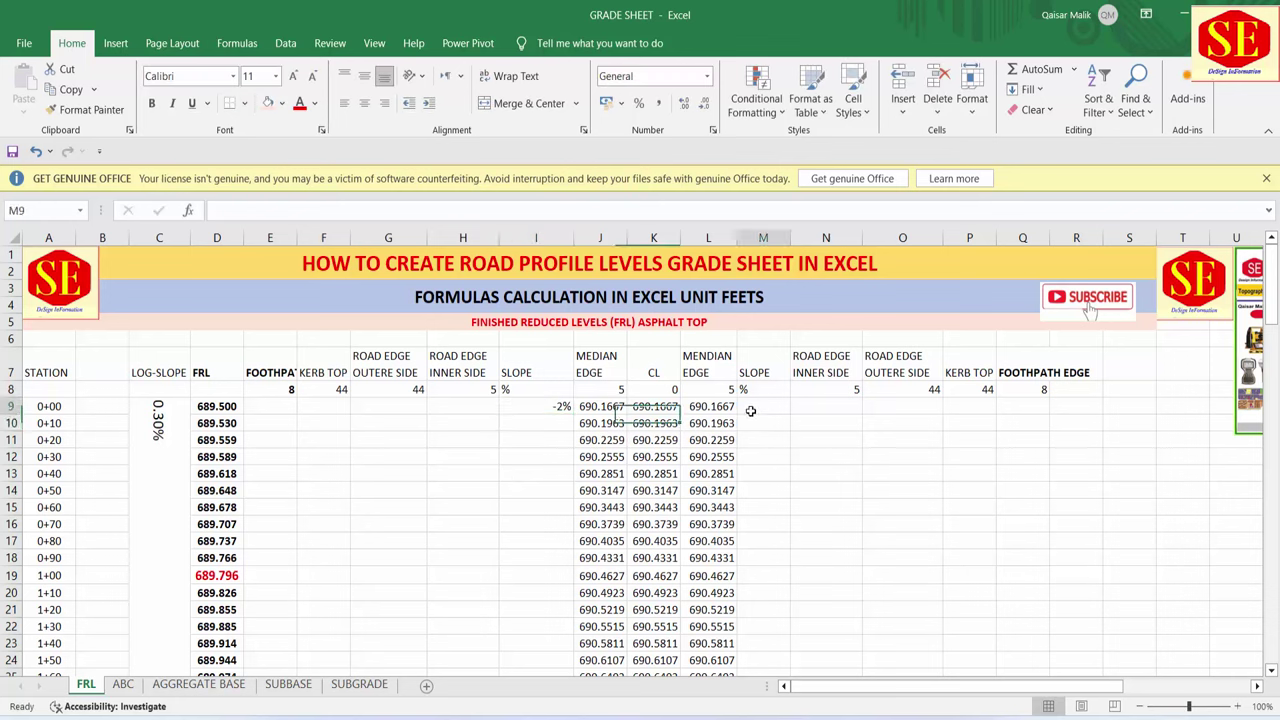
text(=)
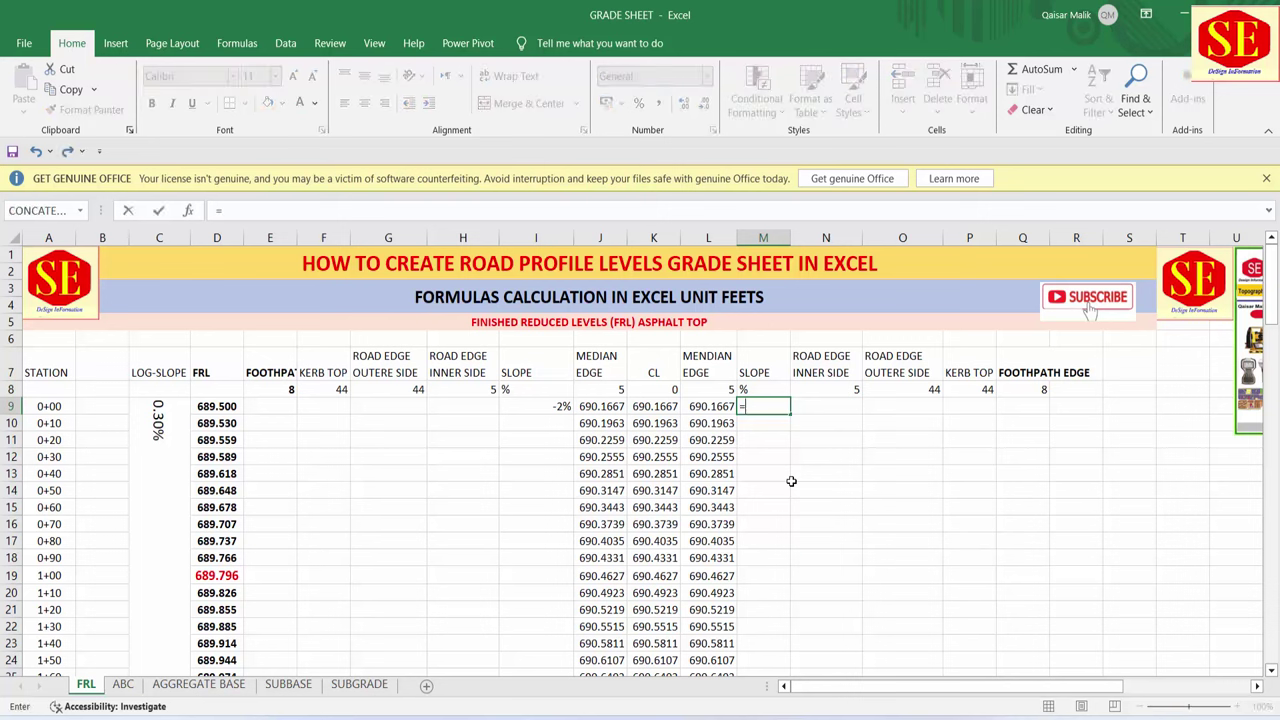
text(2)
key(Return)
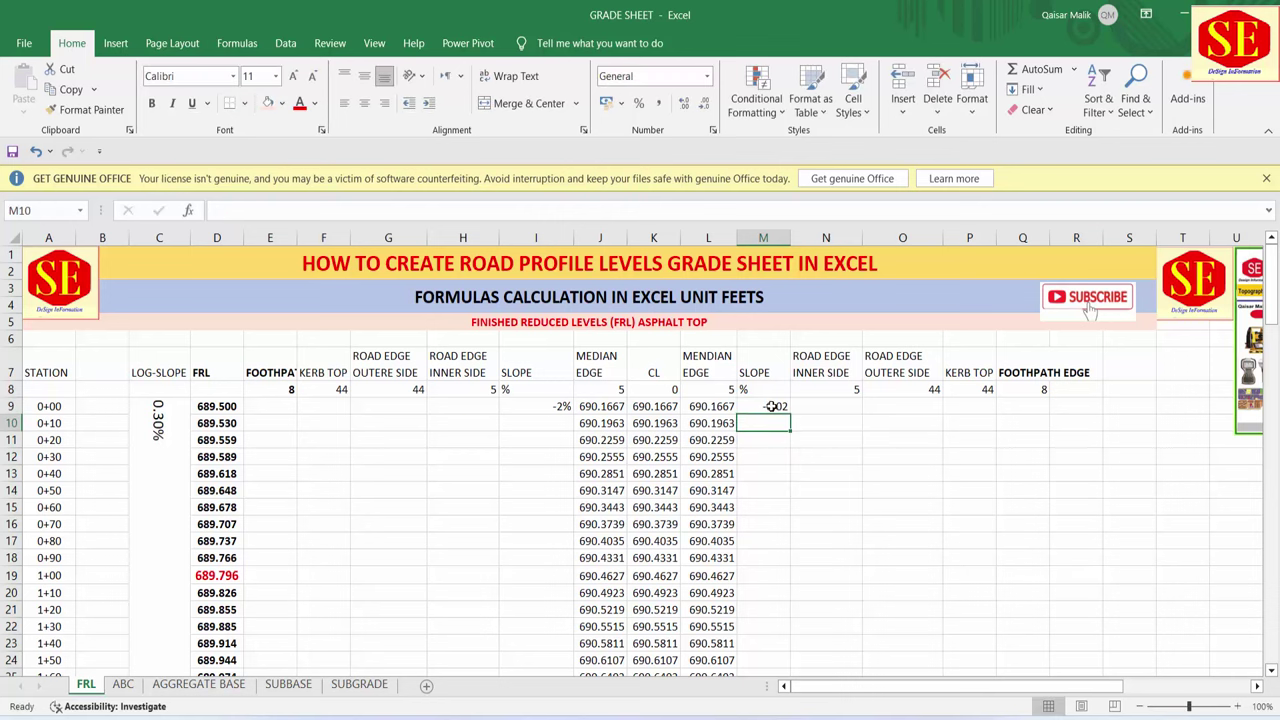
click(777, 406)
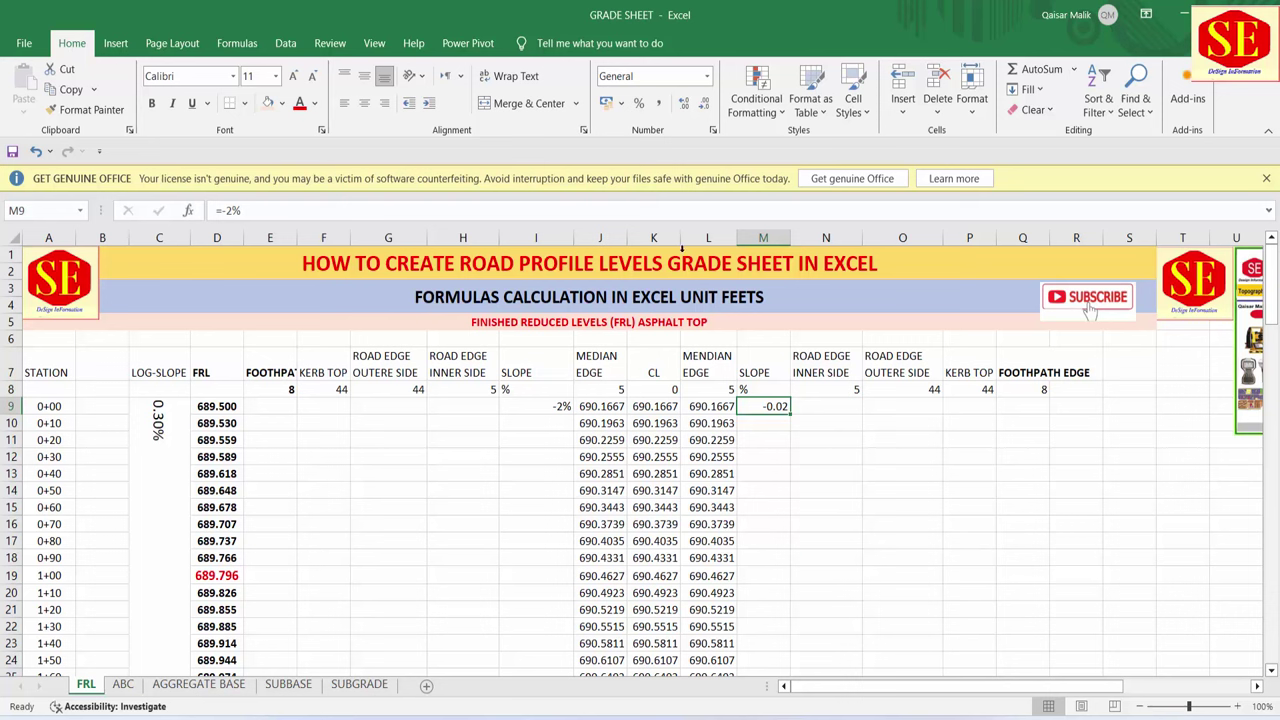
click(637, 104)
- Fill the -2% slope down columns M and I for every station and check the results
double_click(792, 413)
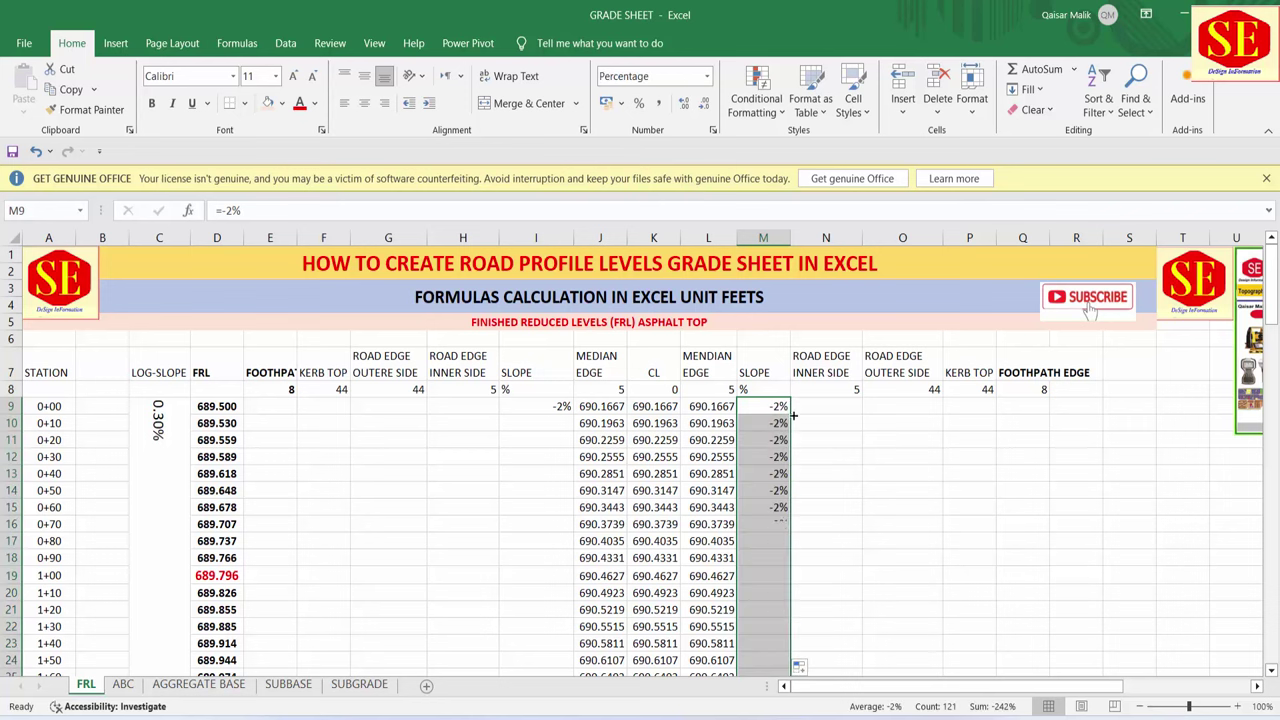
click(540, 406)
double_click(575, 413)
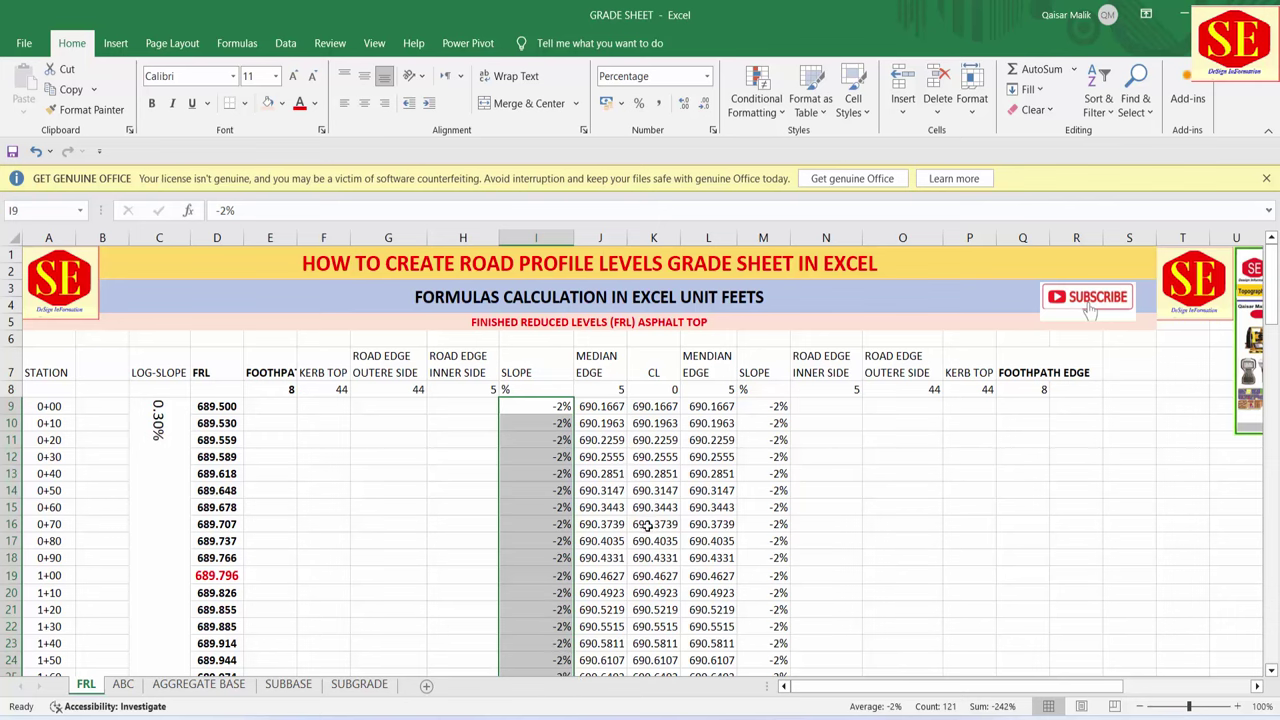
scroll(645, 515, down, 10)
scroll(645, 515, down, 5)
scroll(645, 515, down, 7)
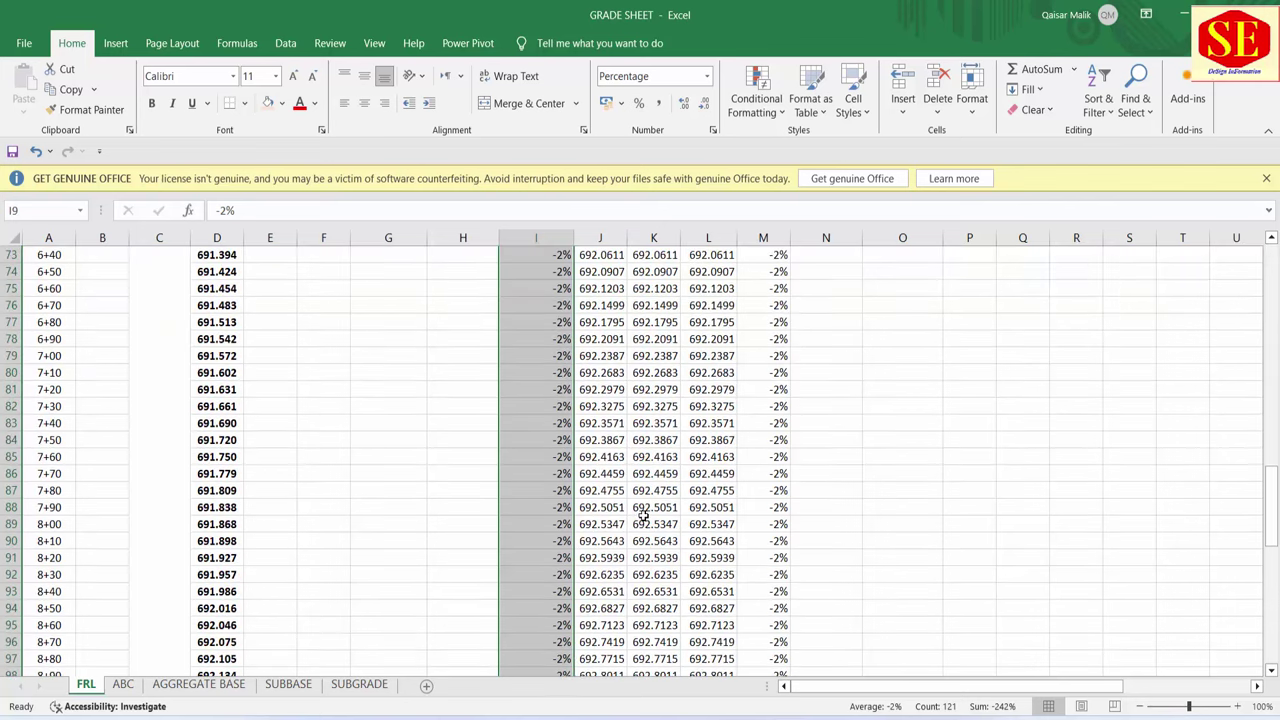
scroll(645, 515, down, 6)
scroll(645, 515, down, 3)
scroll(643, 515, up, 6)
scroll(643, 515, up, 7)
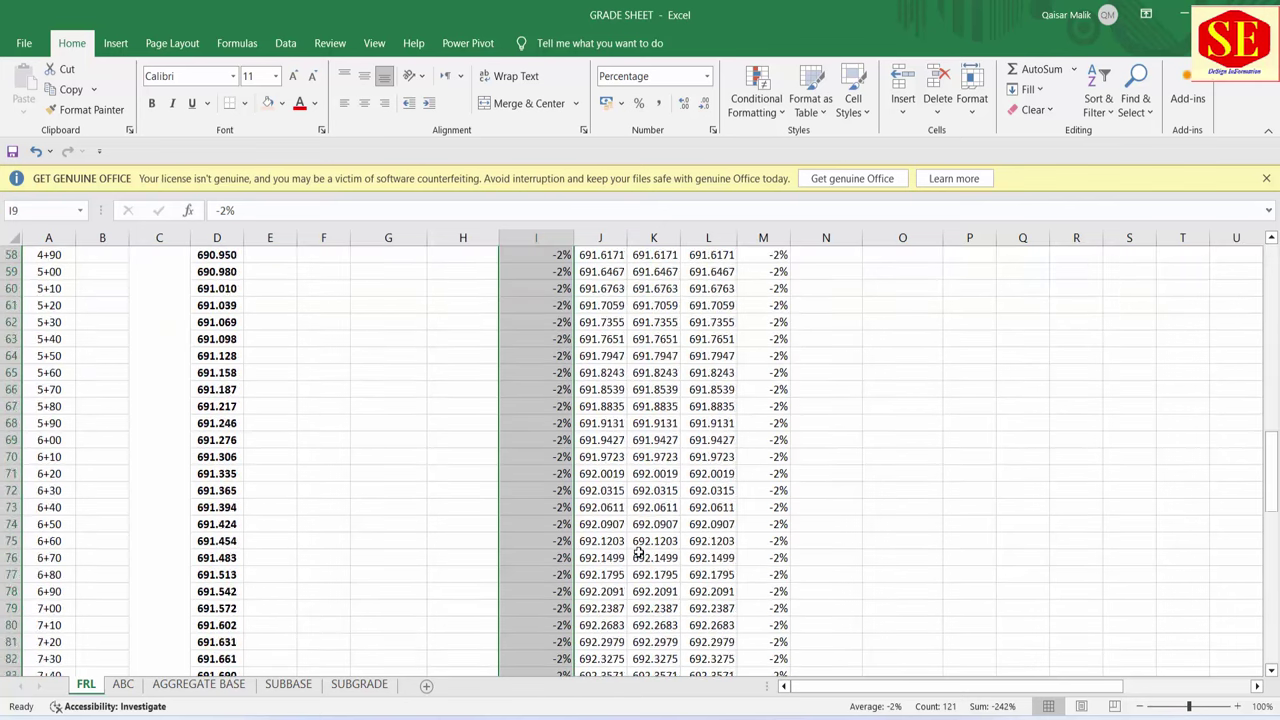
scroll(610, 530, up, 3)
click(561, 507)
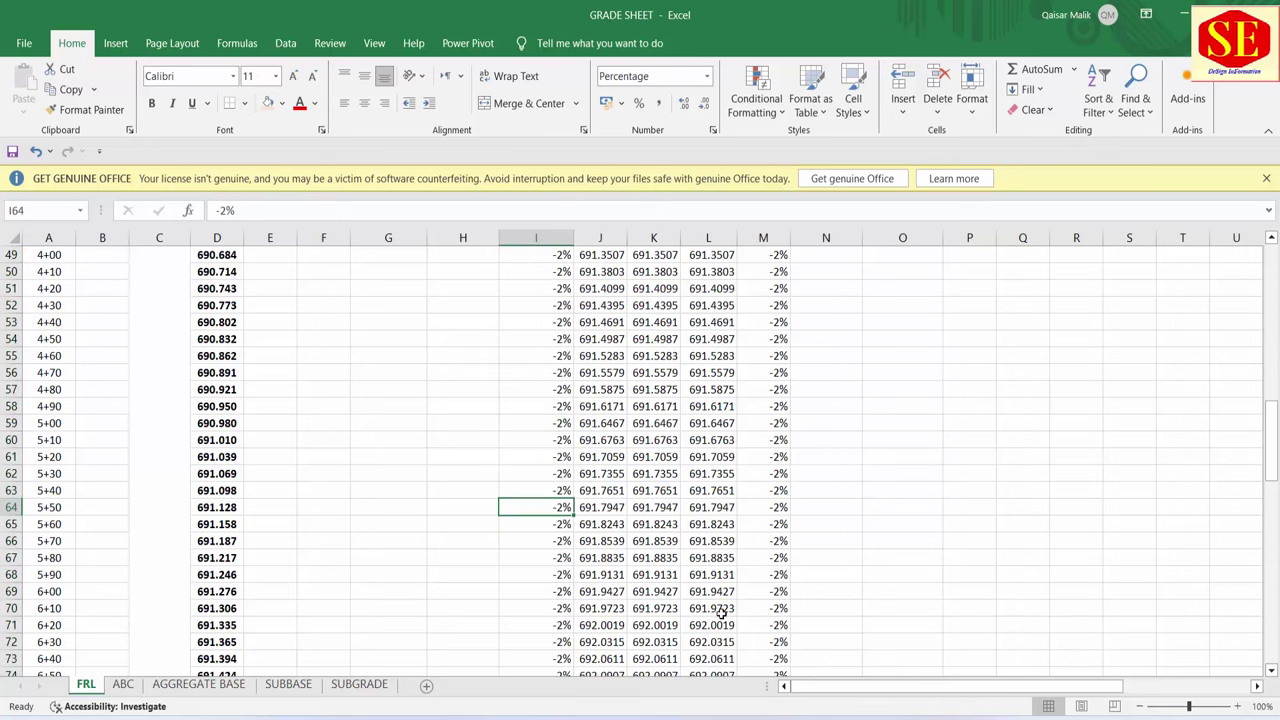
drag(561, 553, 562, 660)
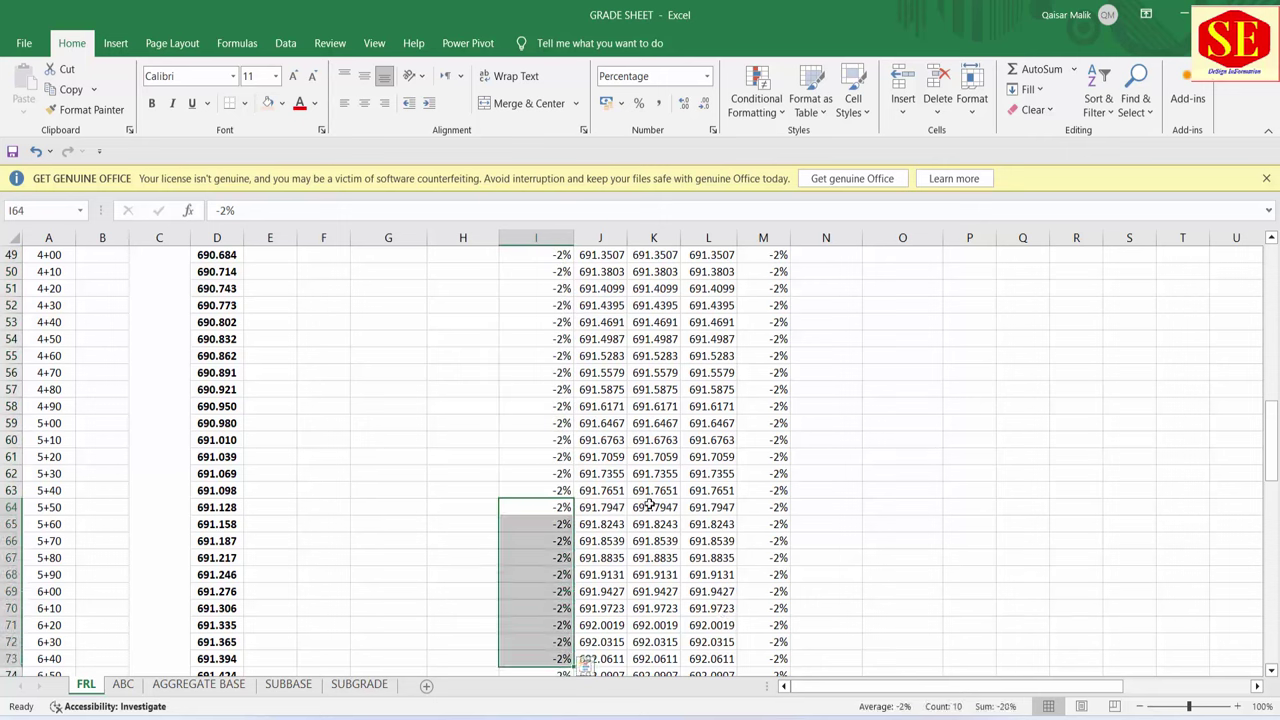
scroll(590, 525, down, 4)
scroll(624, 521, up, 5)
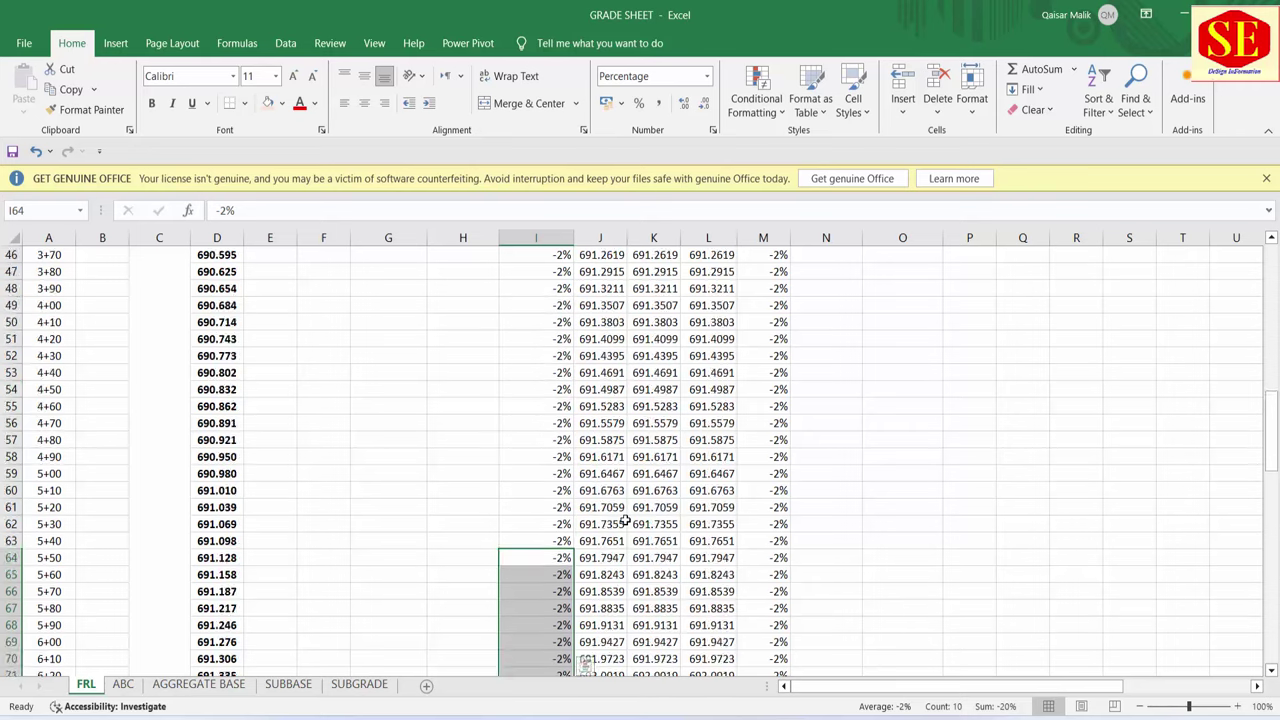
scroll(624, 521, up, 9)
scroll(624, 521, up, 6)
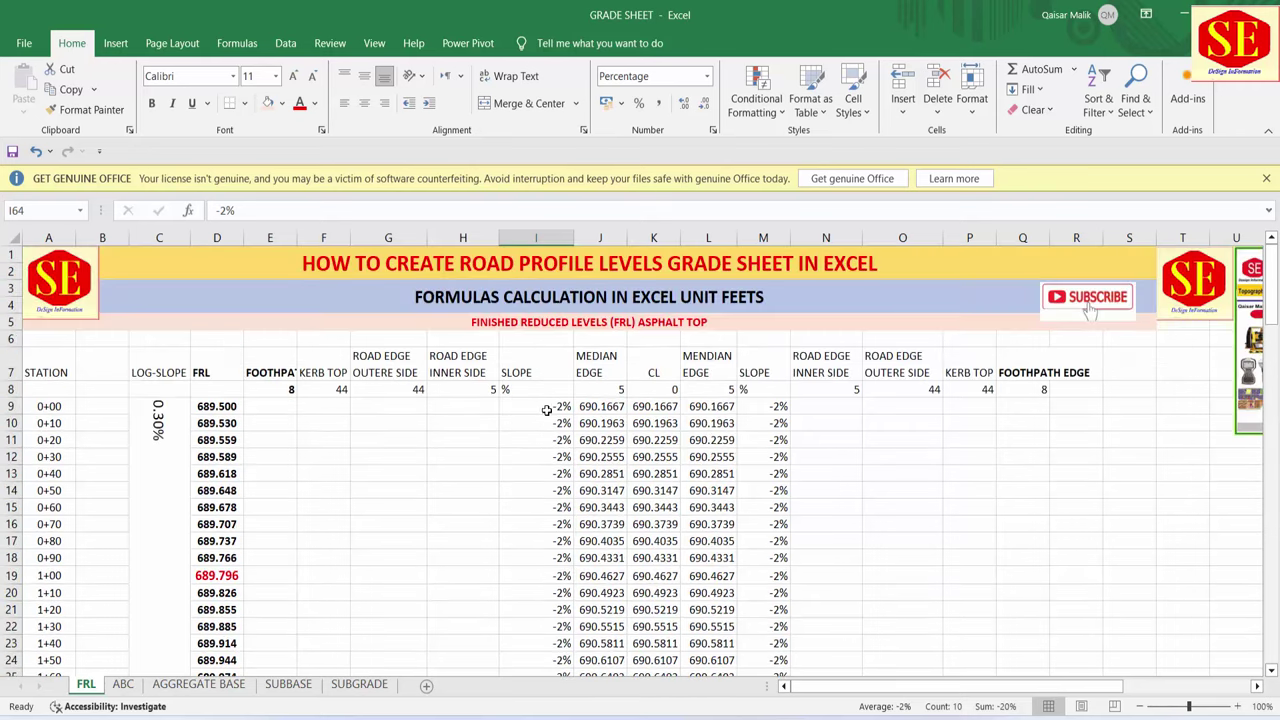
click(469, 408)
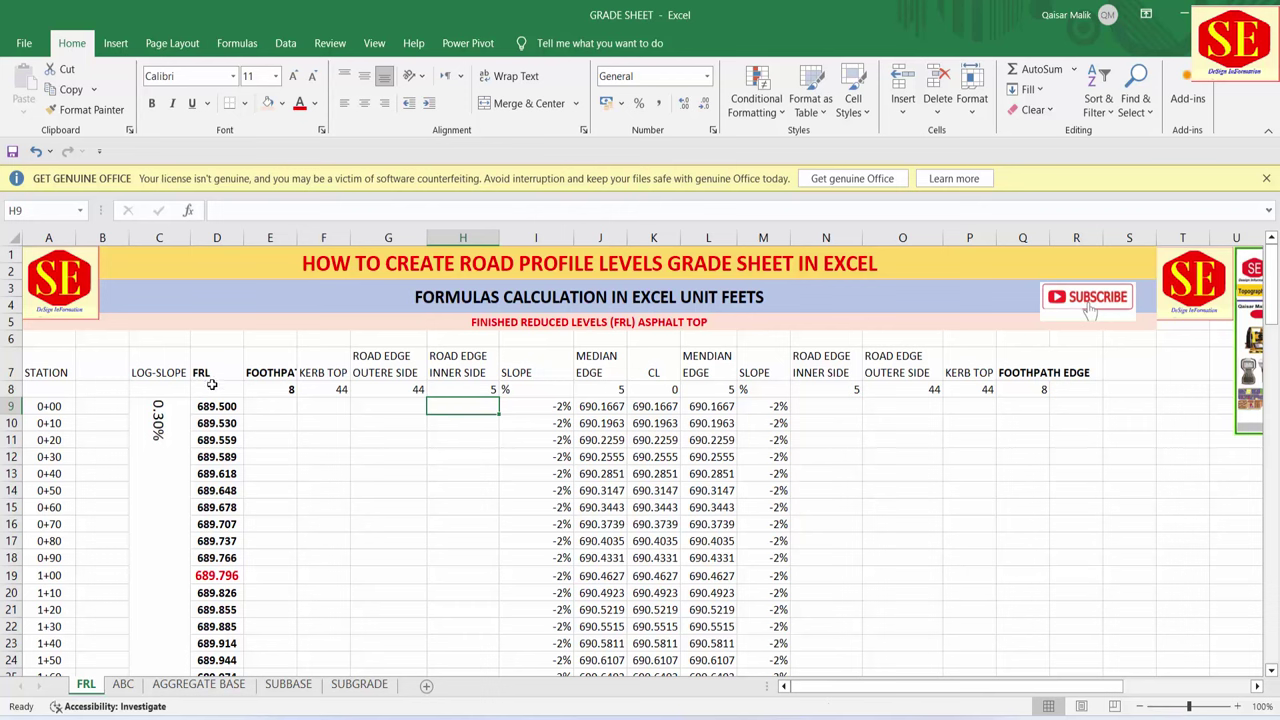
drag(212, 384, 232, 645)
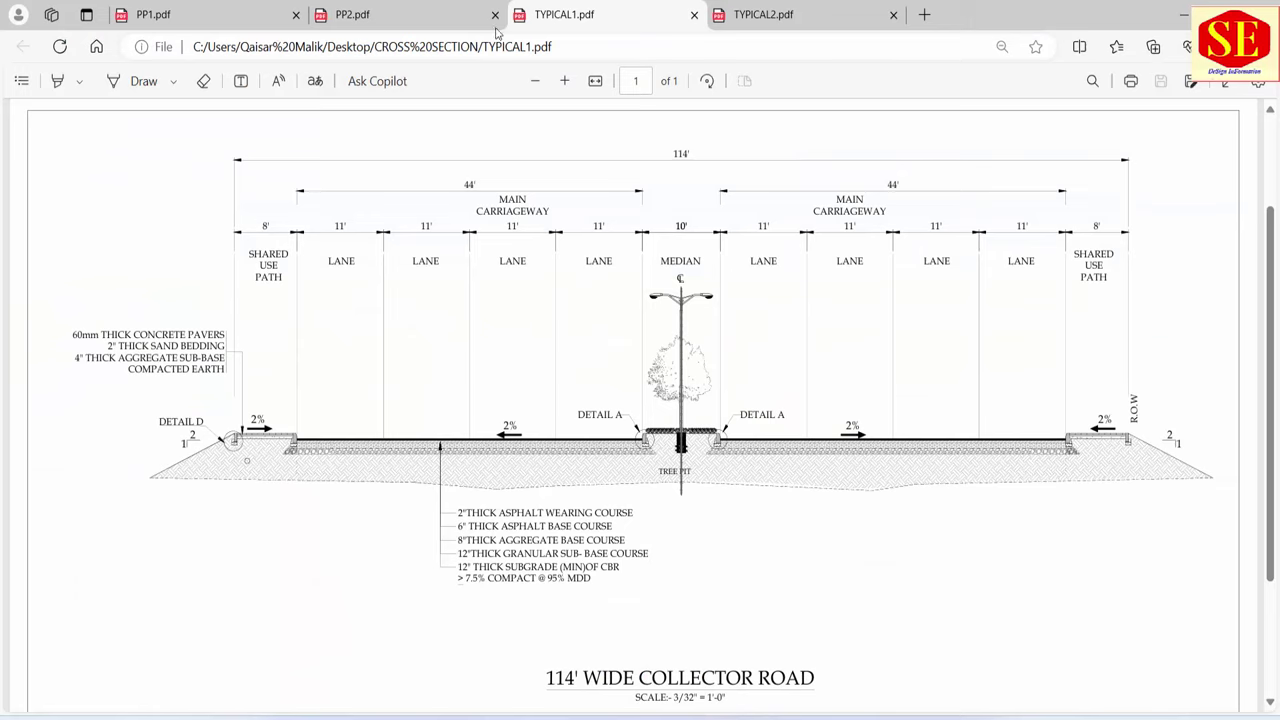
click(740, 15)
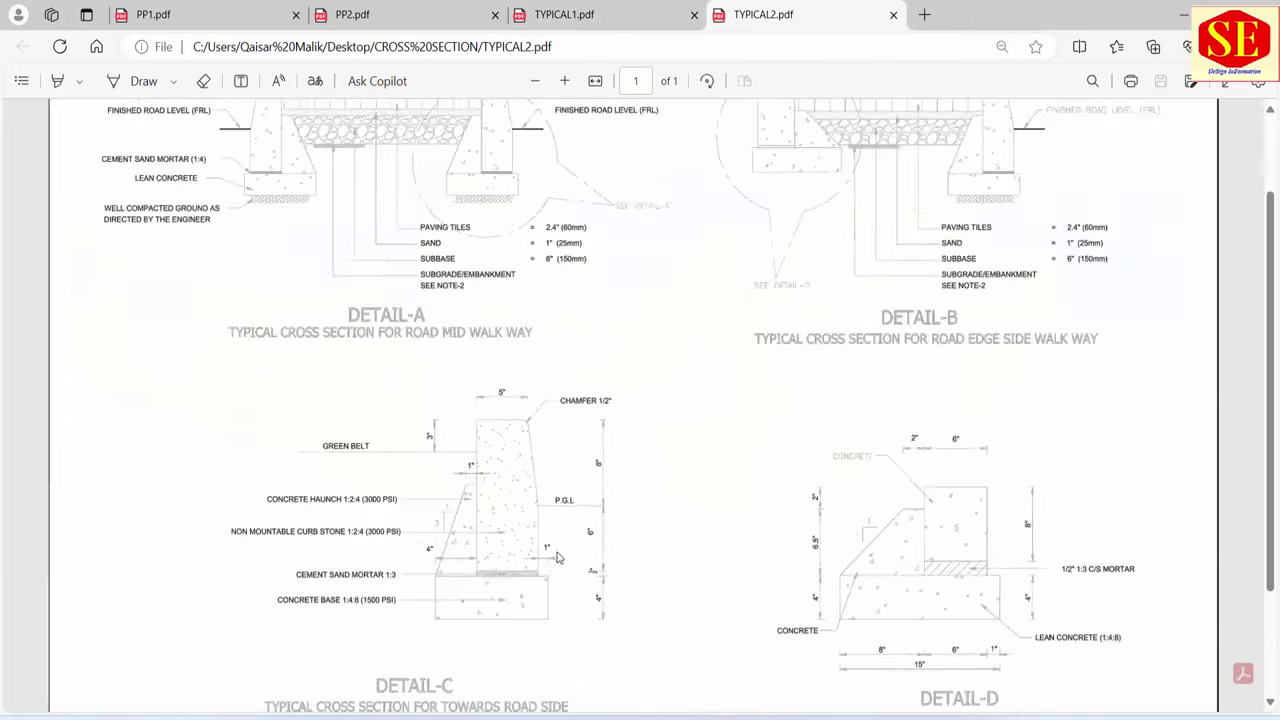
scroll(558, 557, up, 2)
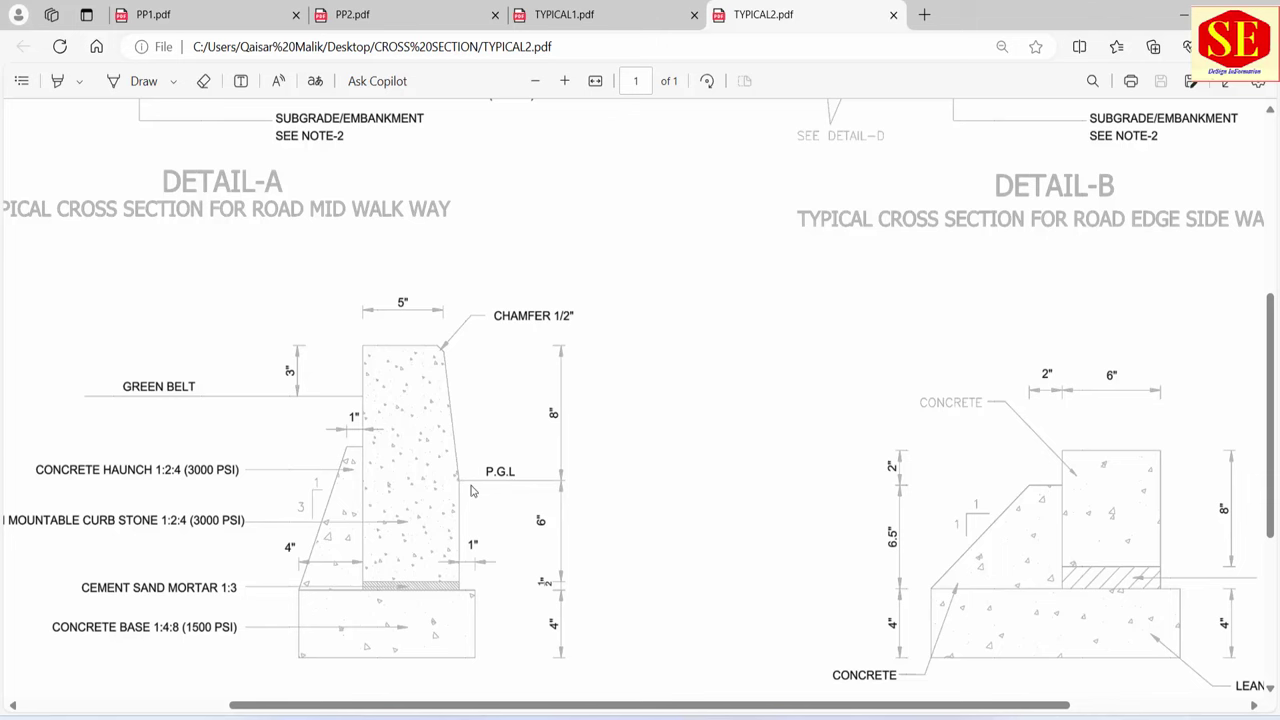
scroll(538, 553, down, 2)
click(530, 14)
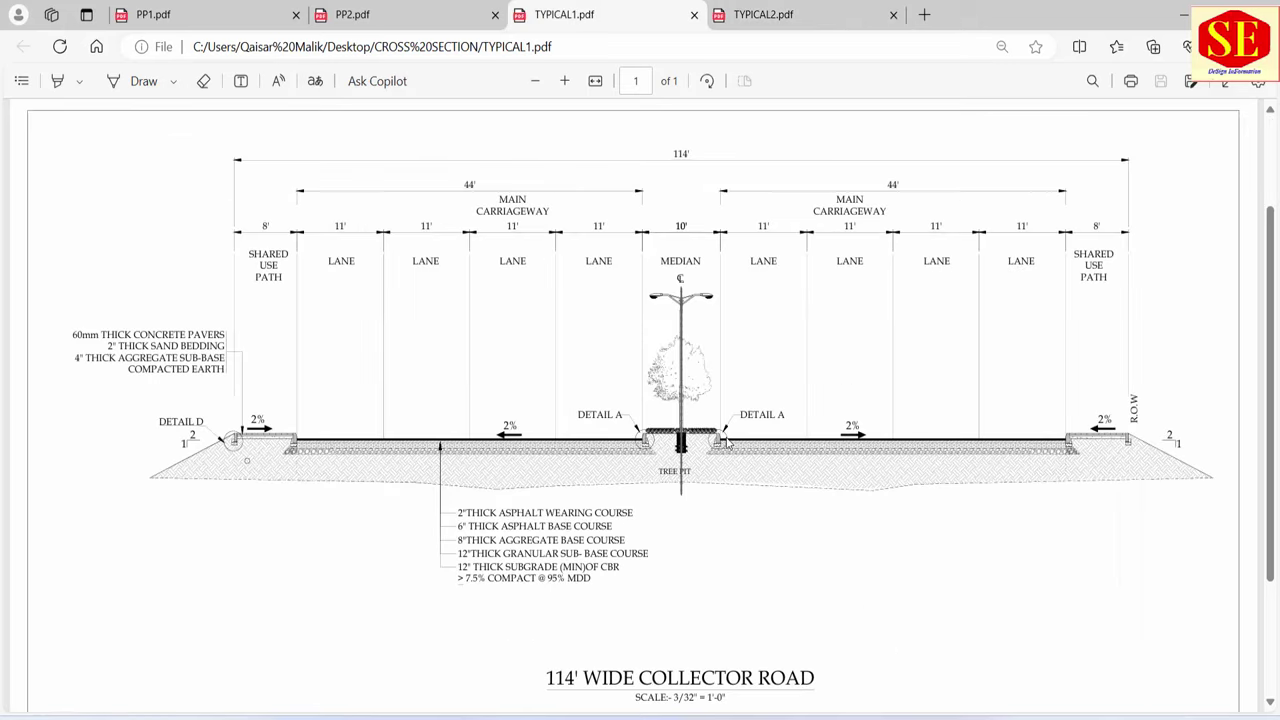
click(188, 14)
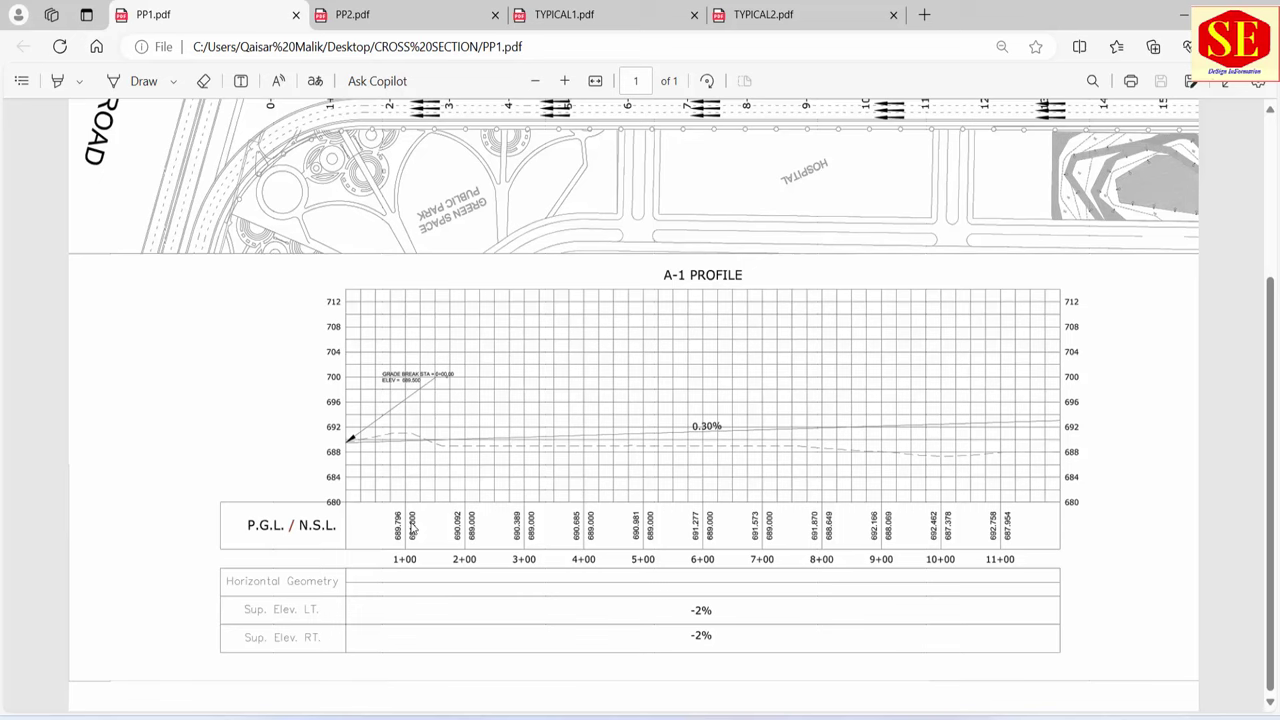
click(566, 20)
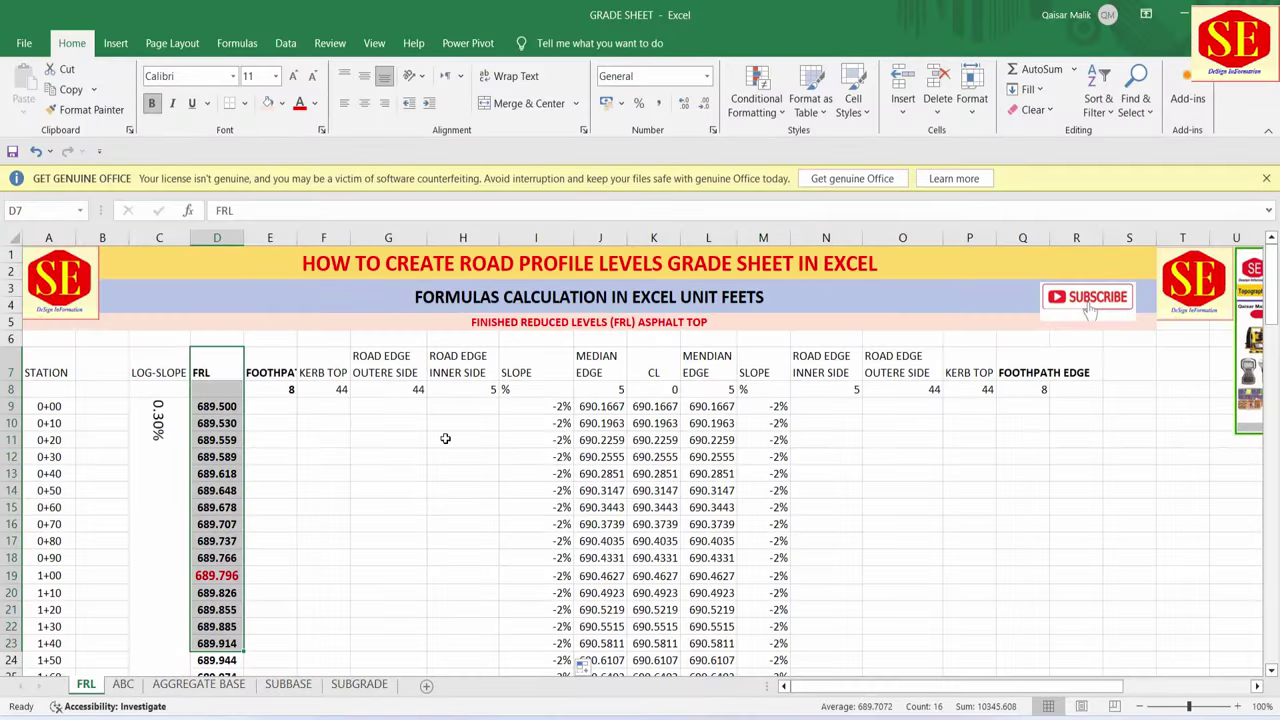
- Try linking H9 to the FRL level with =D9, then clear it again
click(445, 438)
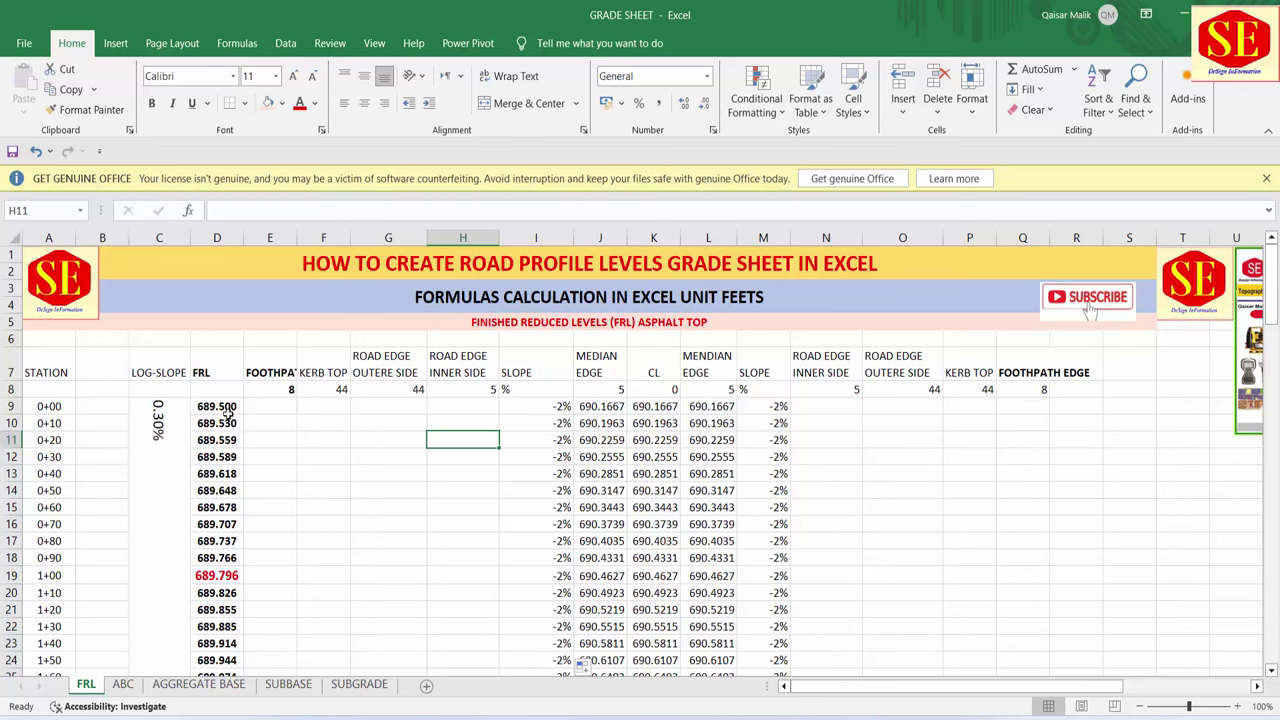
click(225, 407)
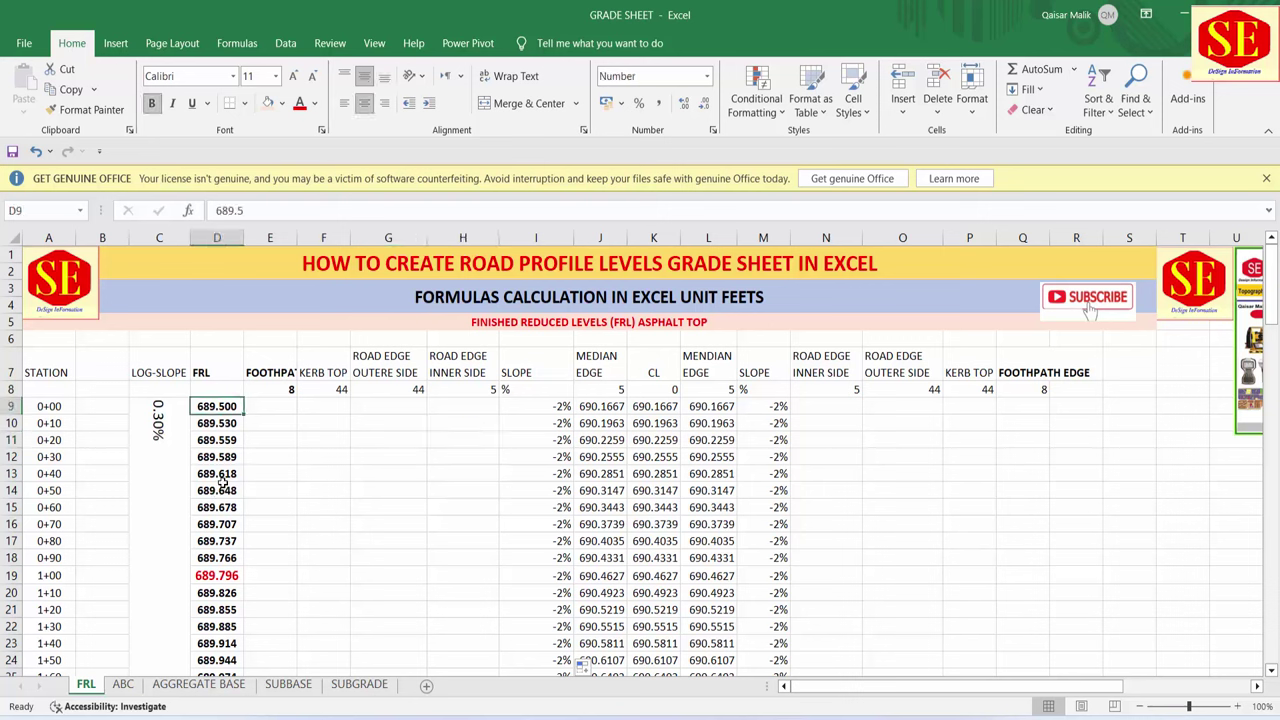
click(468, 406)
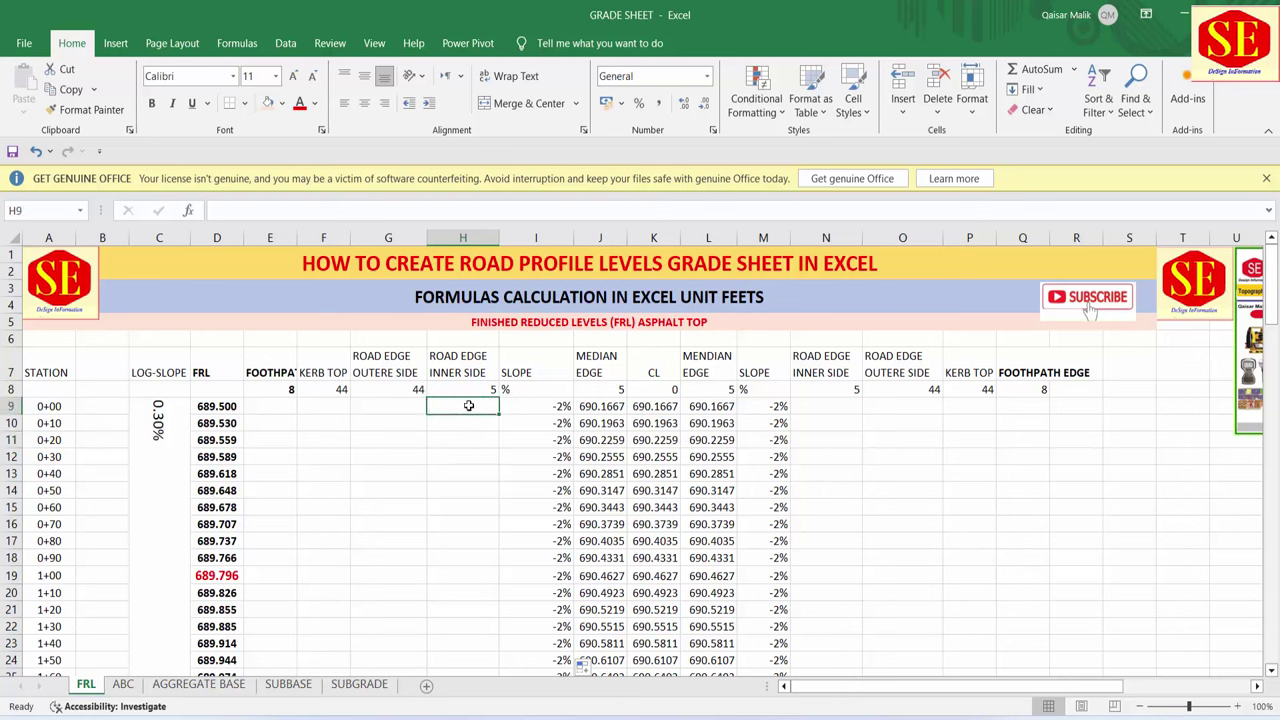
text(=)
click(229, 406)
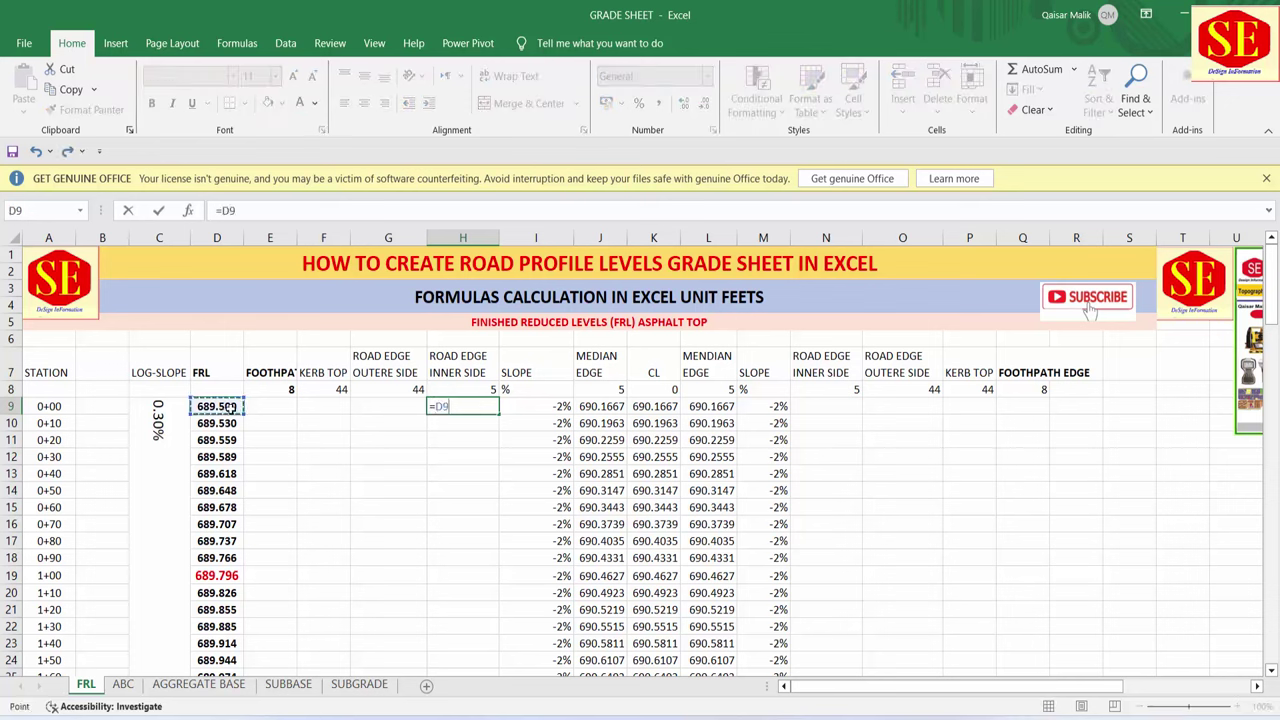
key(Return)
click(493, 410)
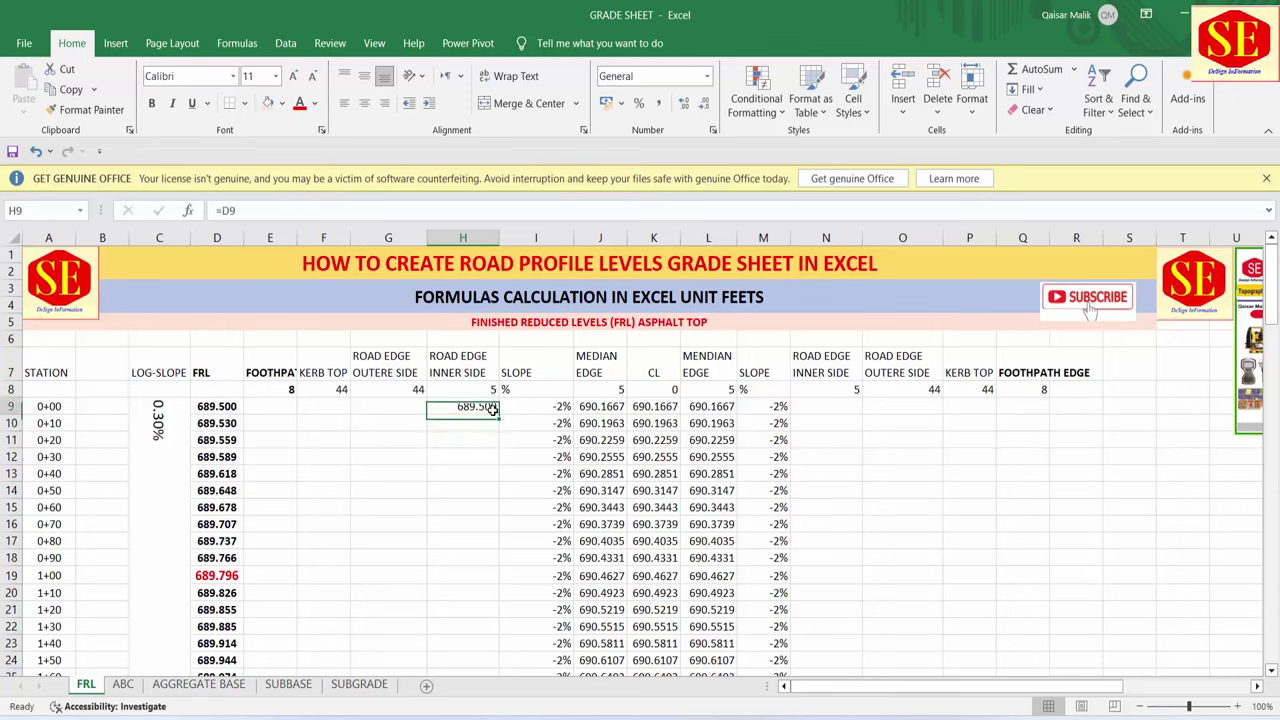
key(Delete)
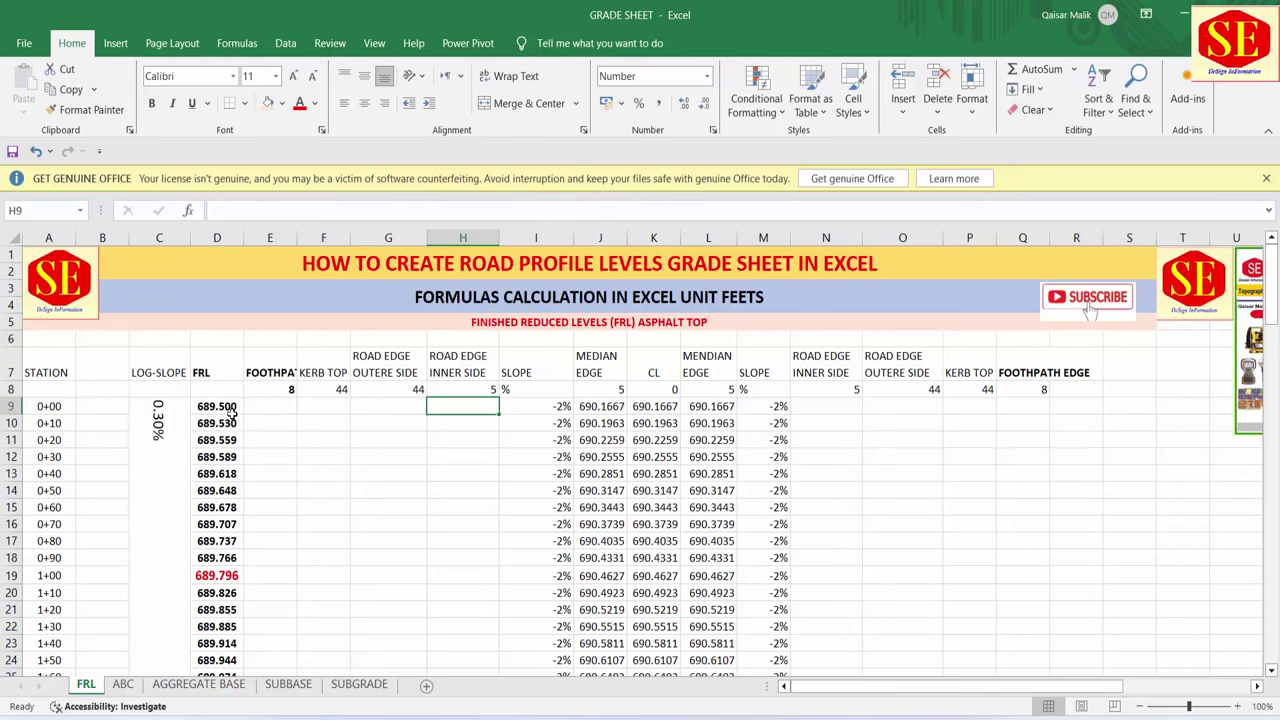
- Copy the FRL levels D9:D129 and paste them as values into column H from H9
click(230, 412)
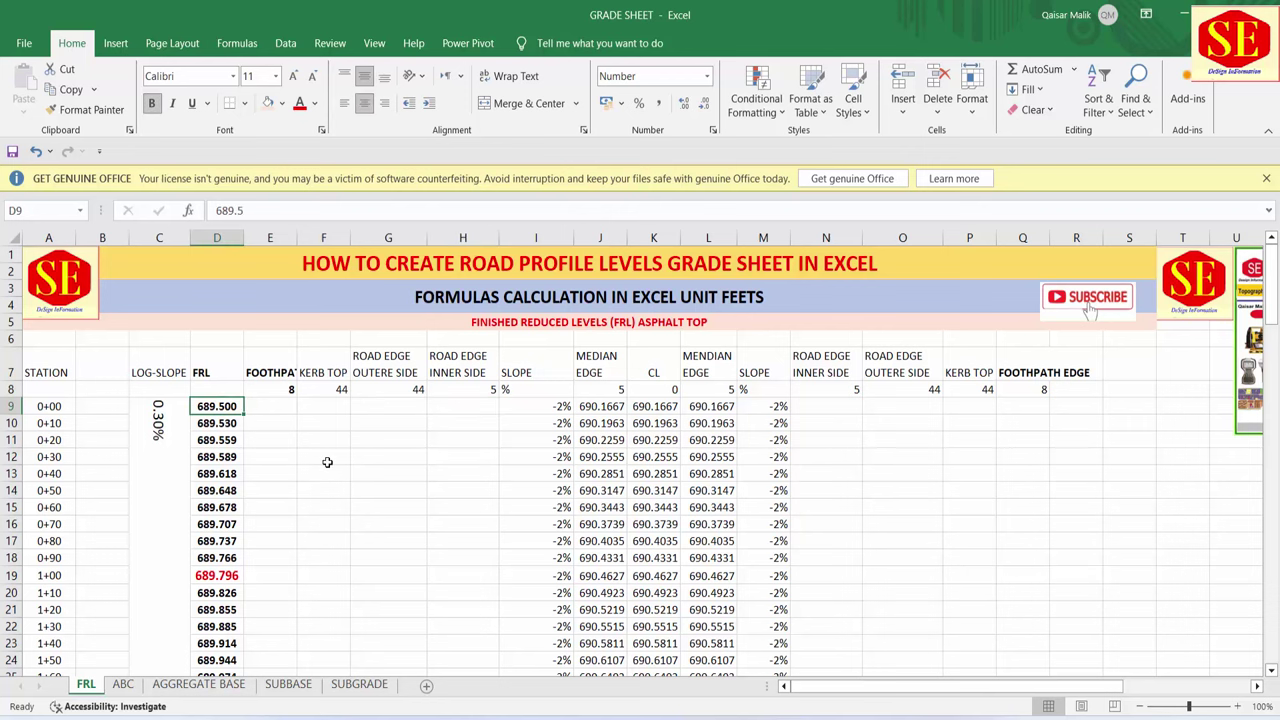
key(ctrl+shift+Down)
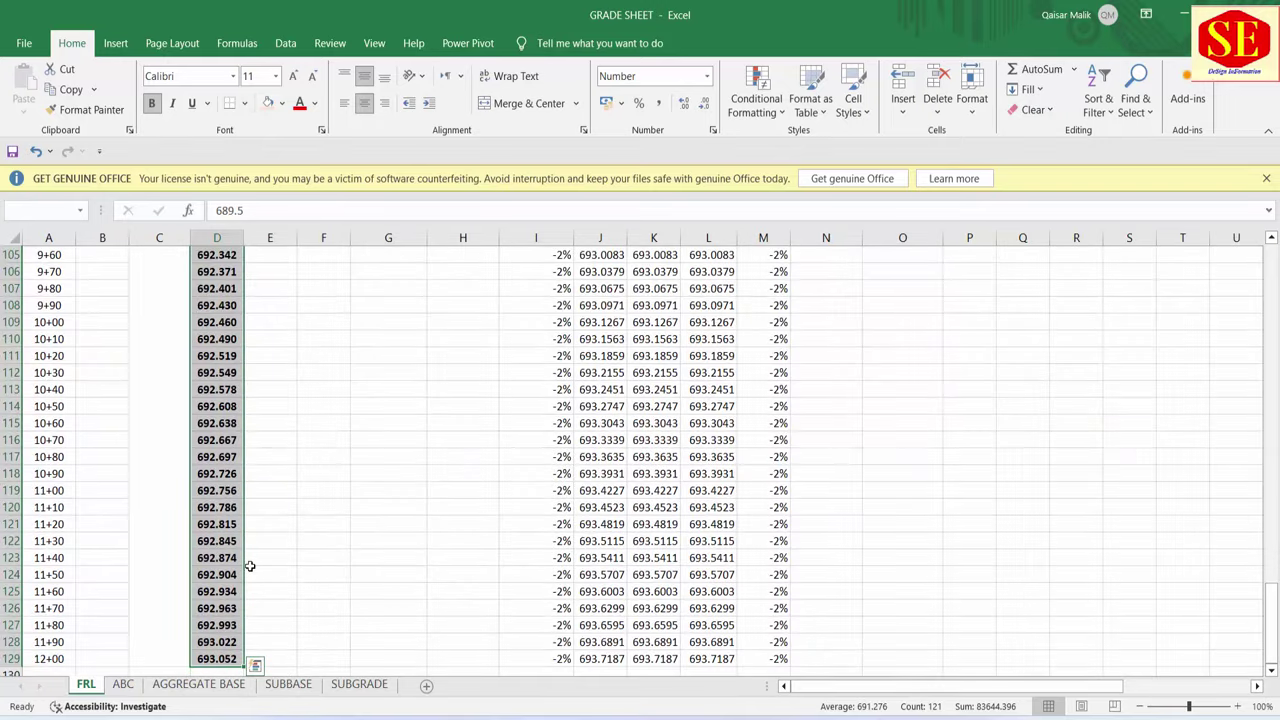
right_click(192, 456)
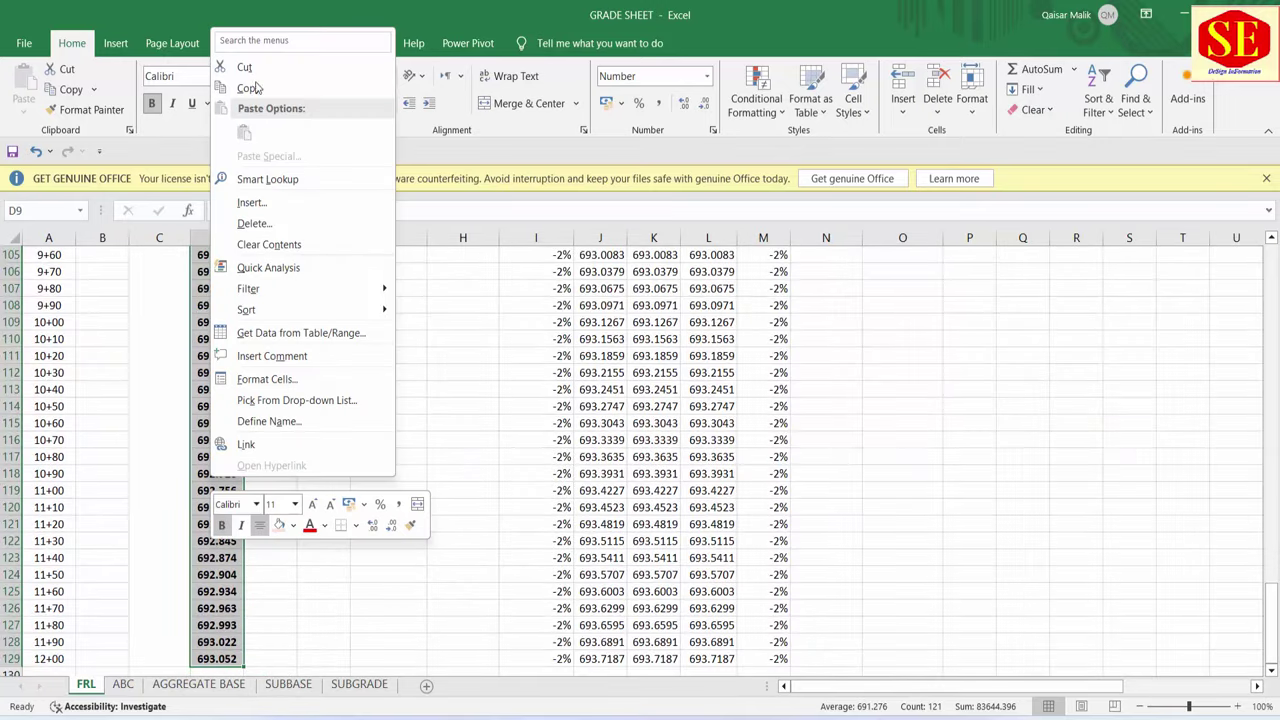
click(300, 92)
scroll(481, 411, up, 20)
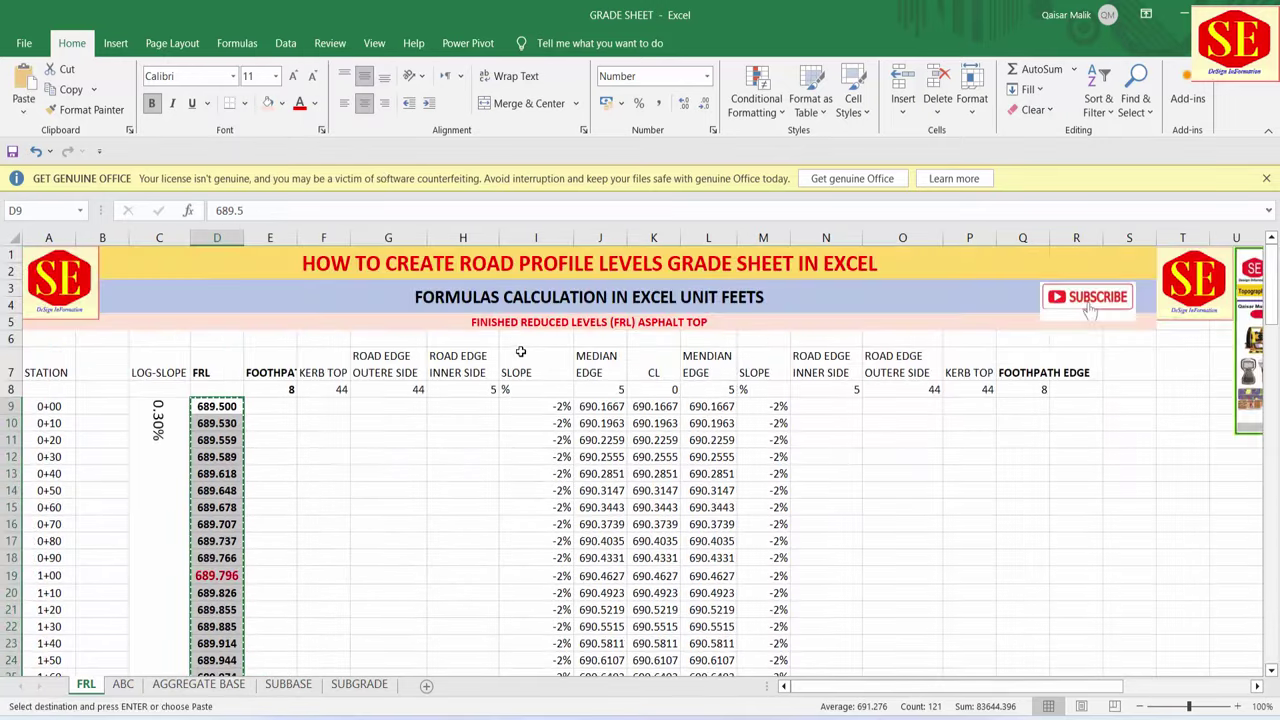
click(468, 409)
right_click(455, 408)
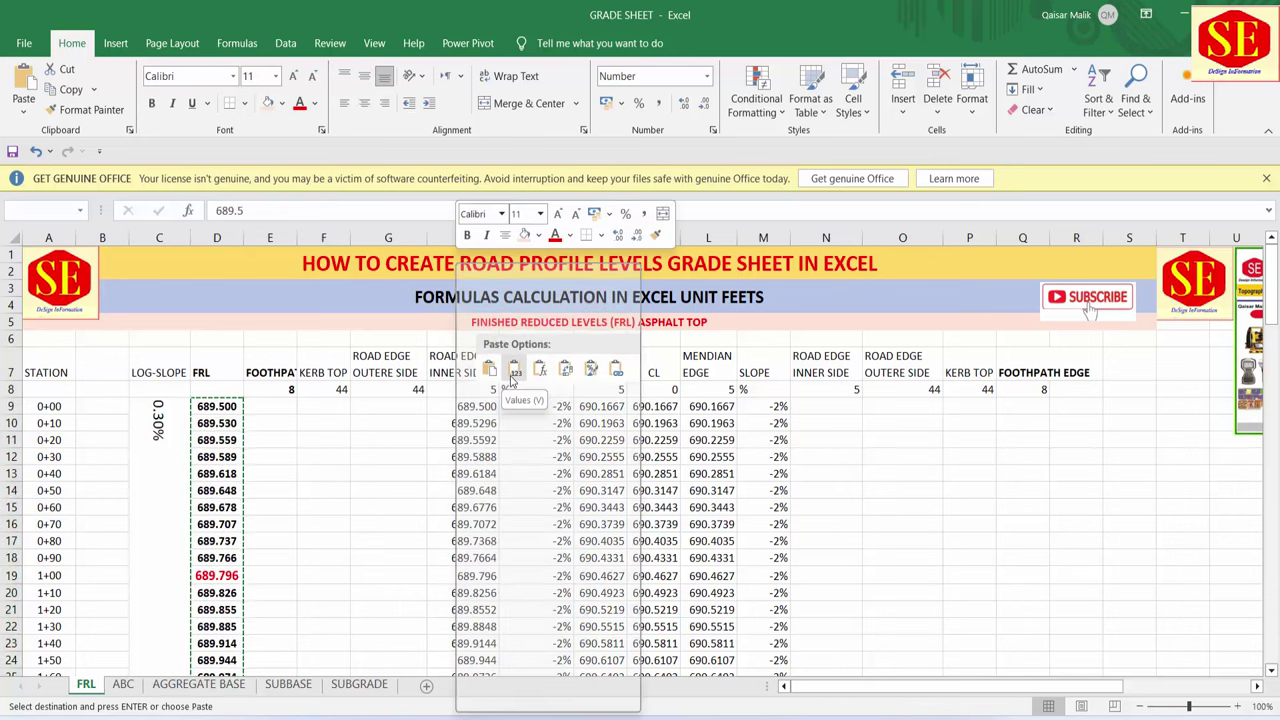
click(513, 370)
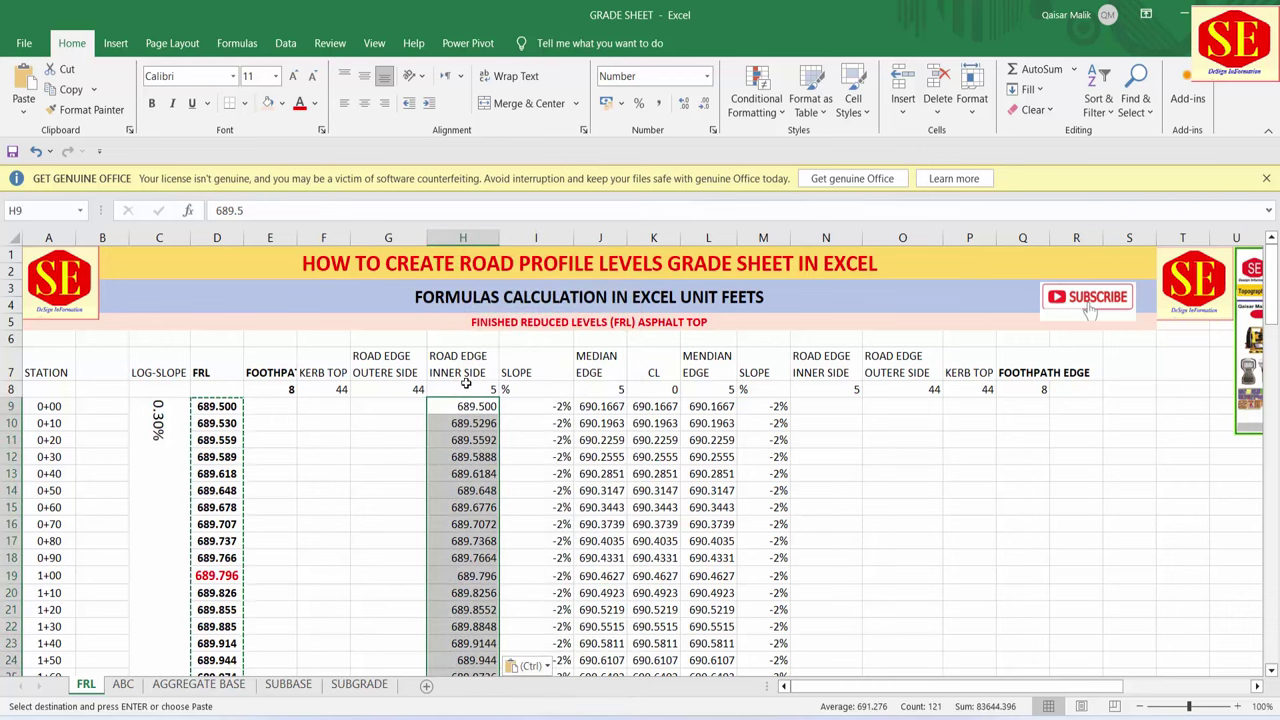
- Make the column H inner road-edge levels bold and centred
click(153, 104)
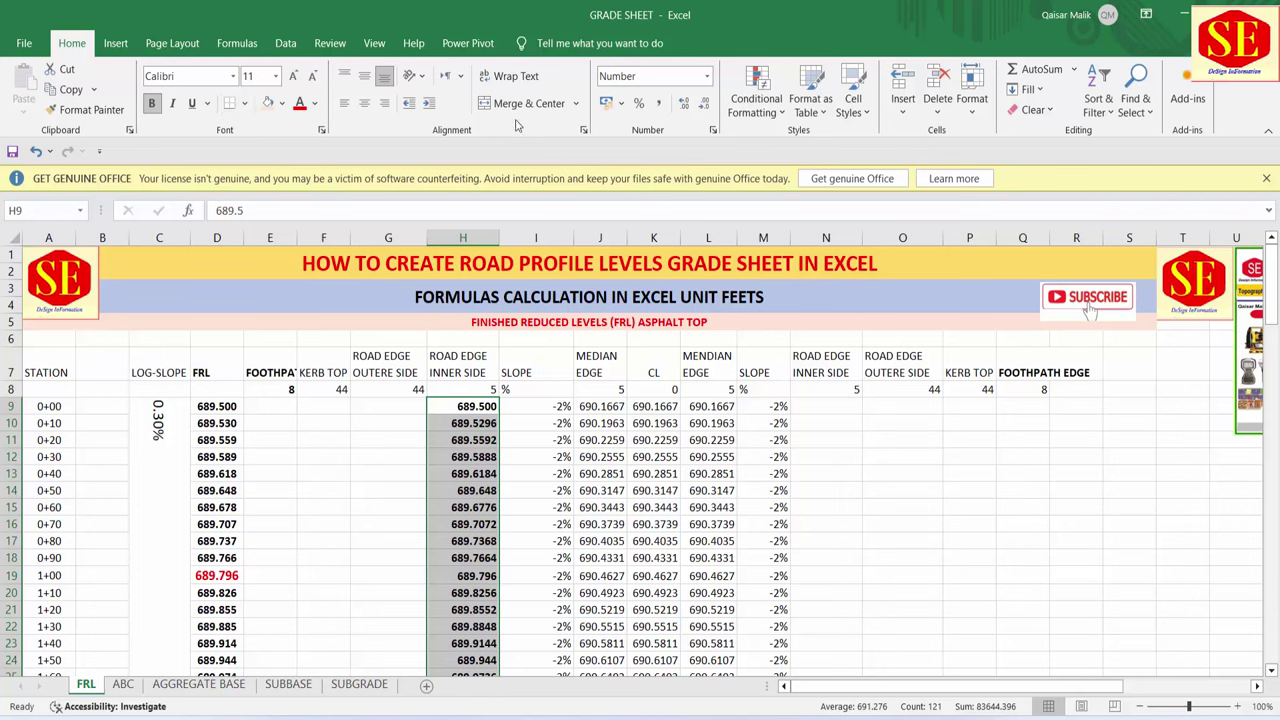
click(365, 103)
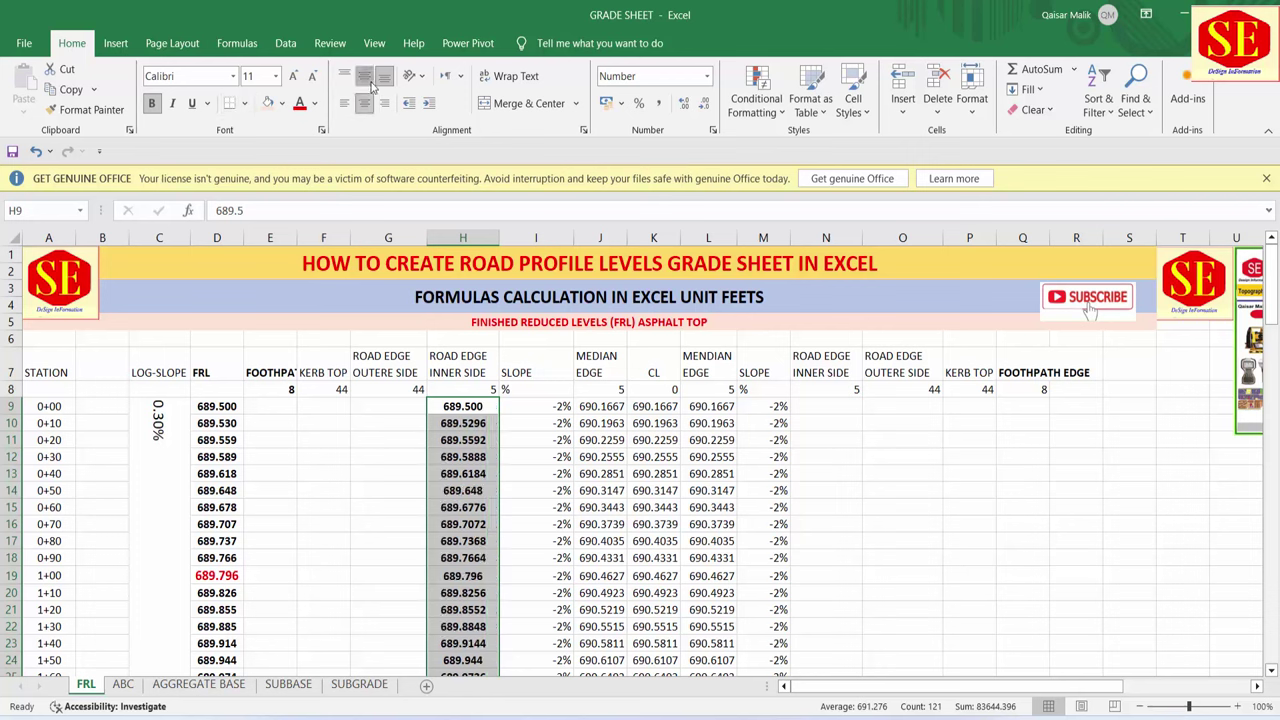
click(819, 394)
click(821, 404)
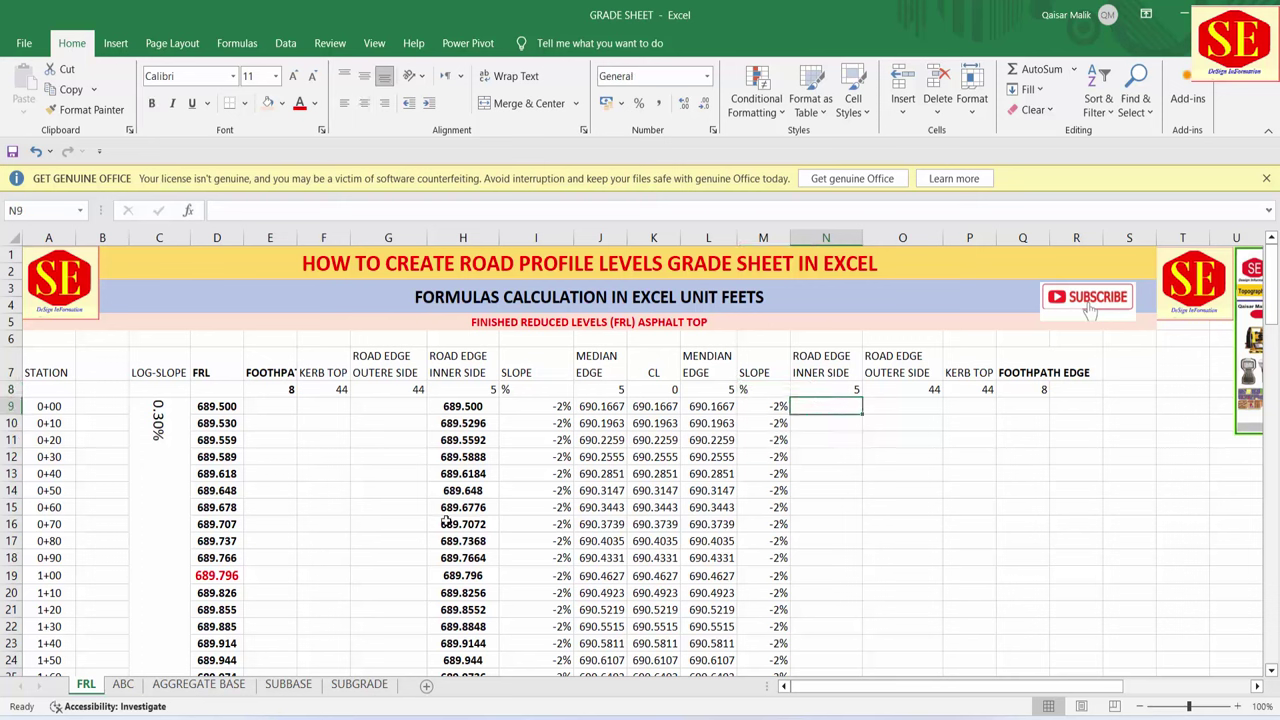
- Enter =H9 in N9, fill it down all stations, and make column N bold
text(=)
click(455, 408)
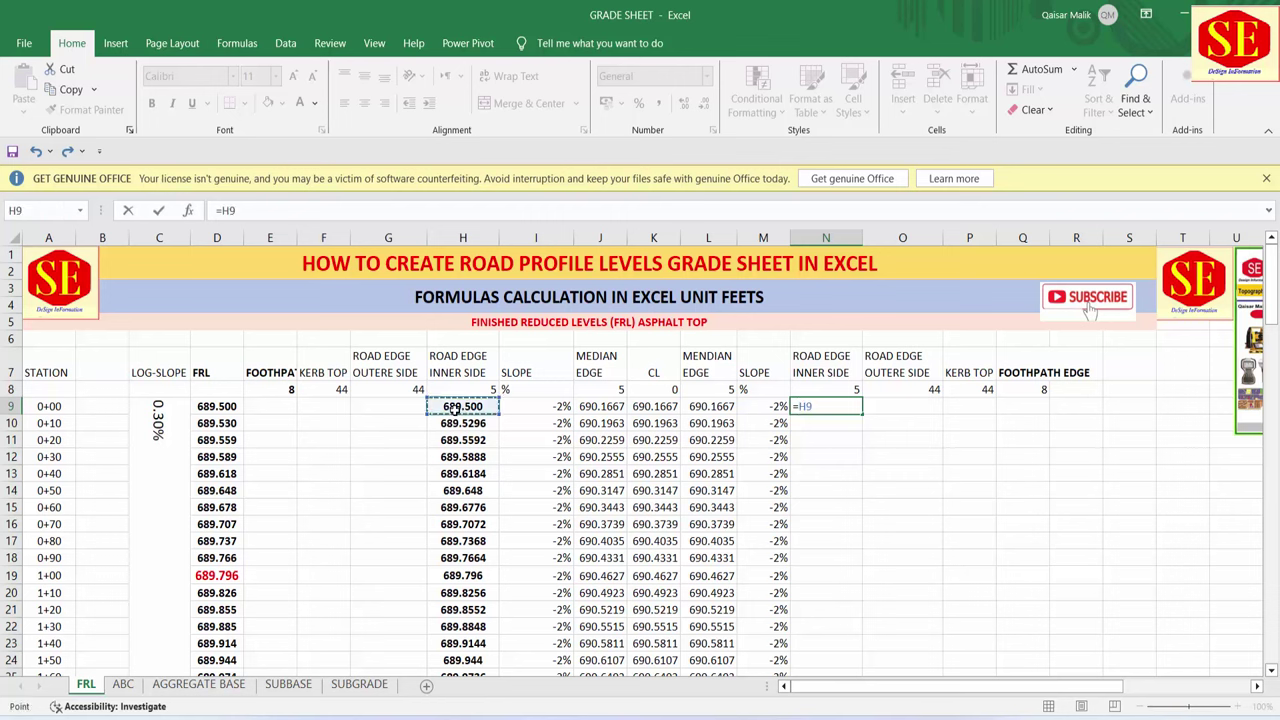
key(Return)
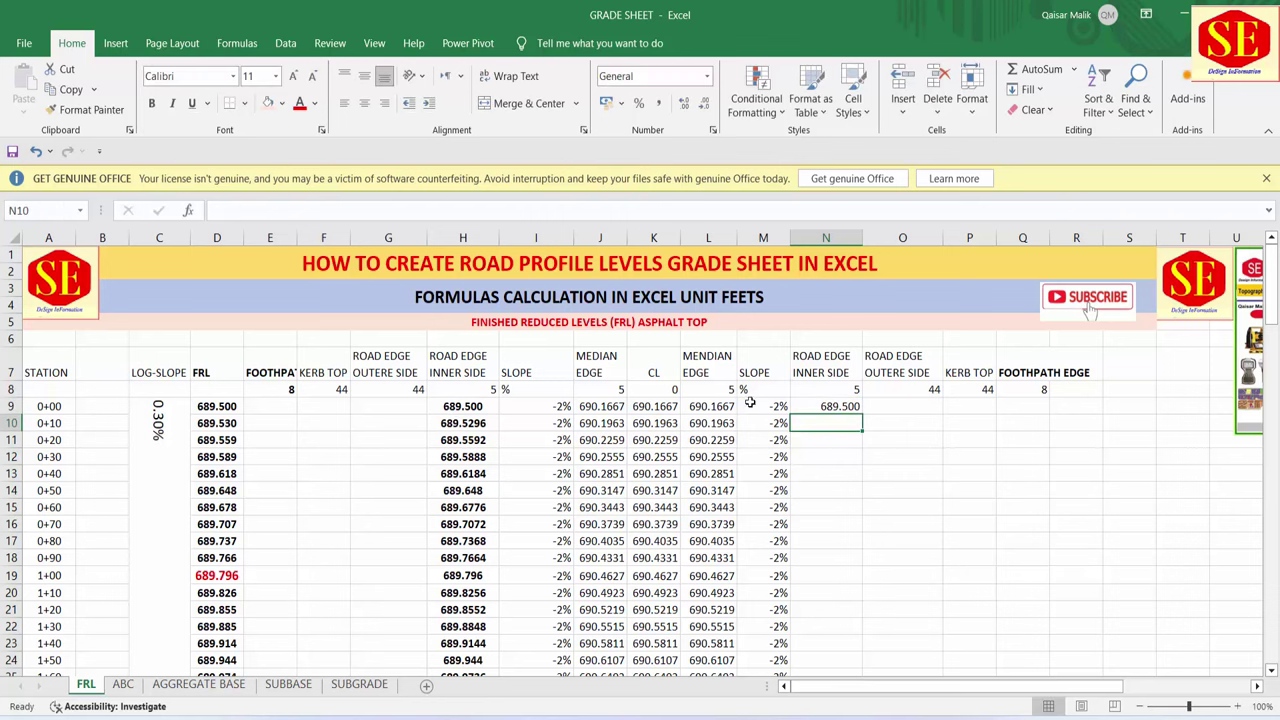
click(830, 406)
double_click(861, 415)
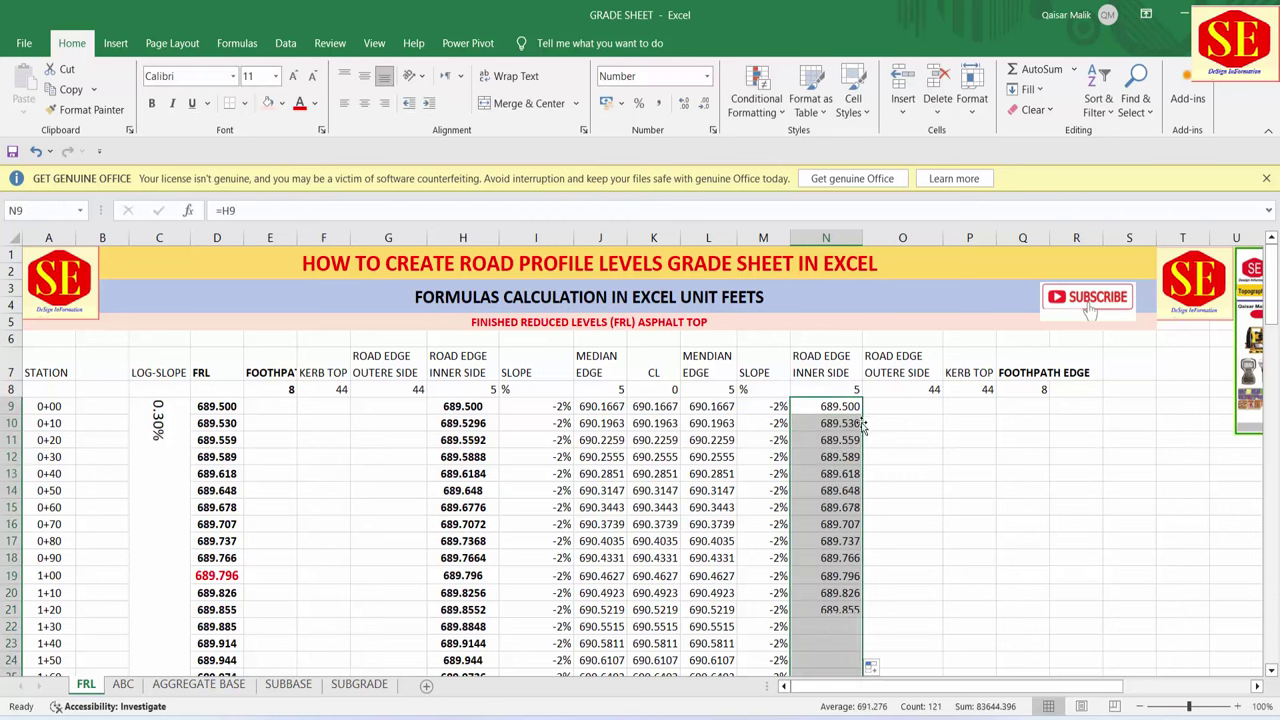
click(151, 103)
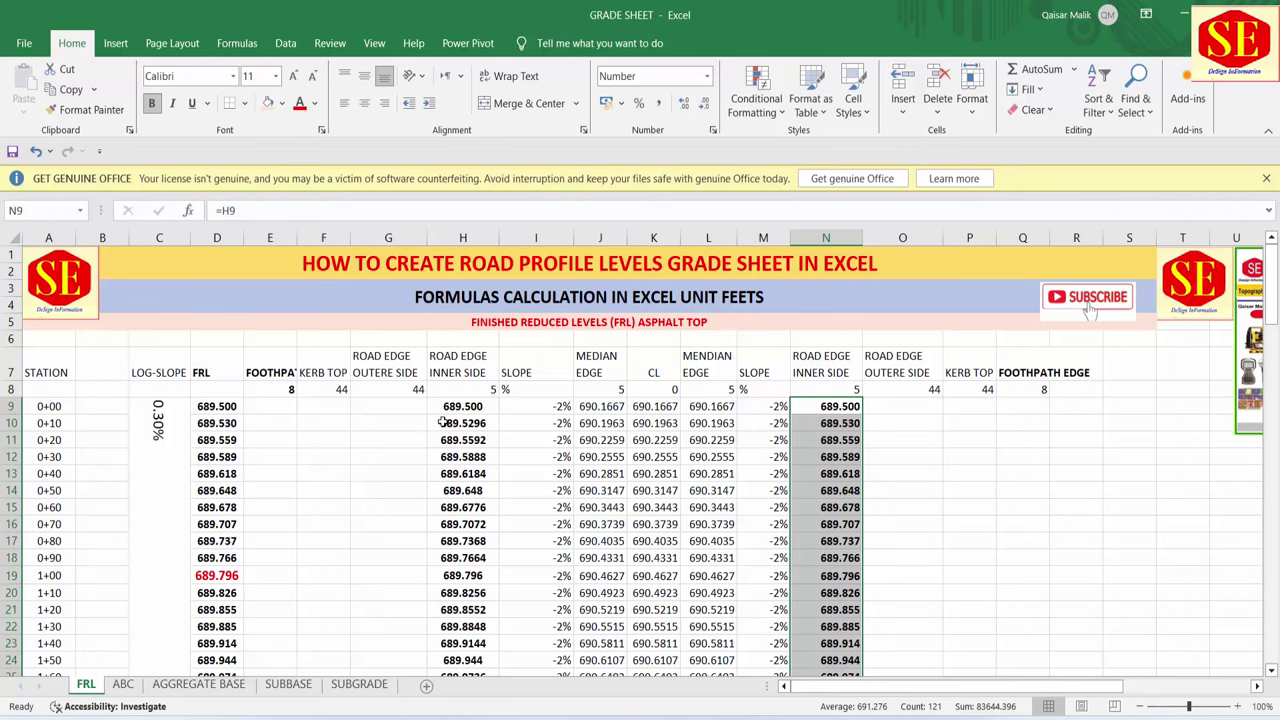
click(412, 393)
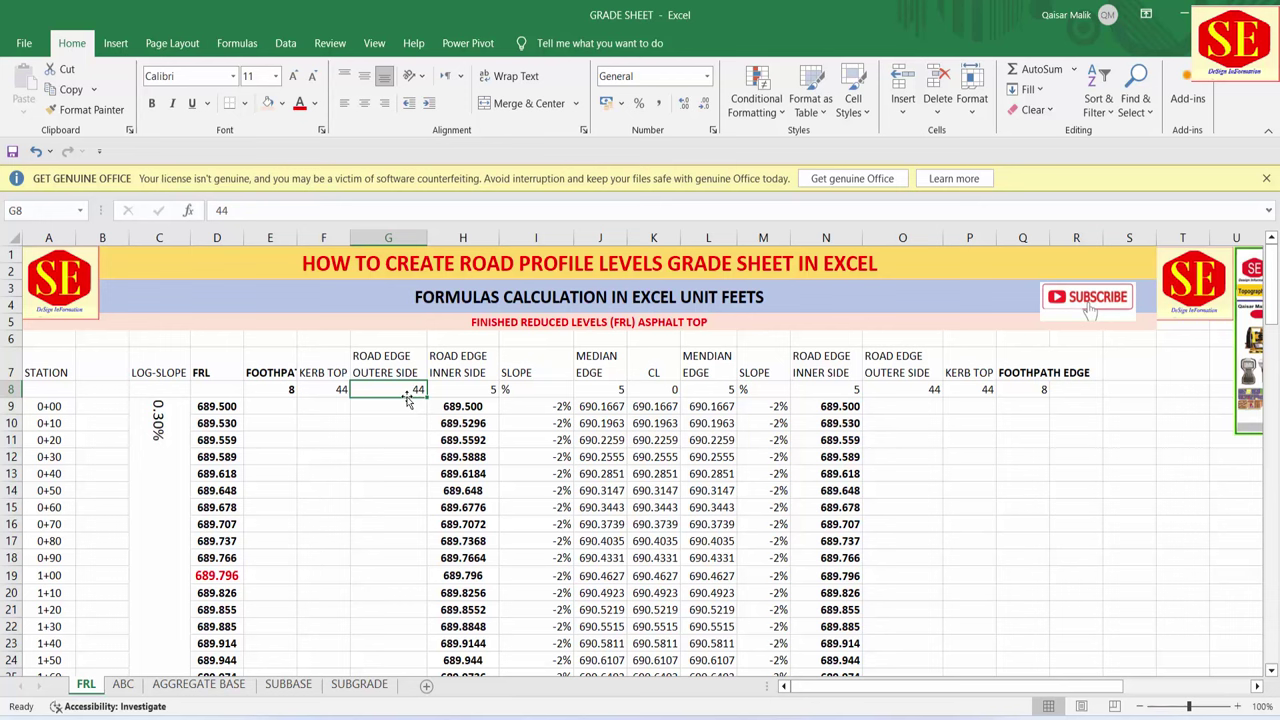
- Review the outer road-edge cell G9 and the -2% slope in I9
click(401, 410)
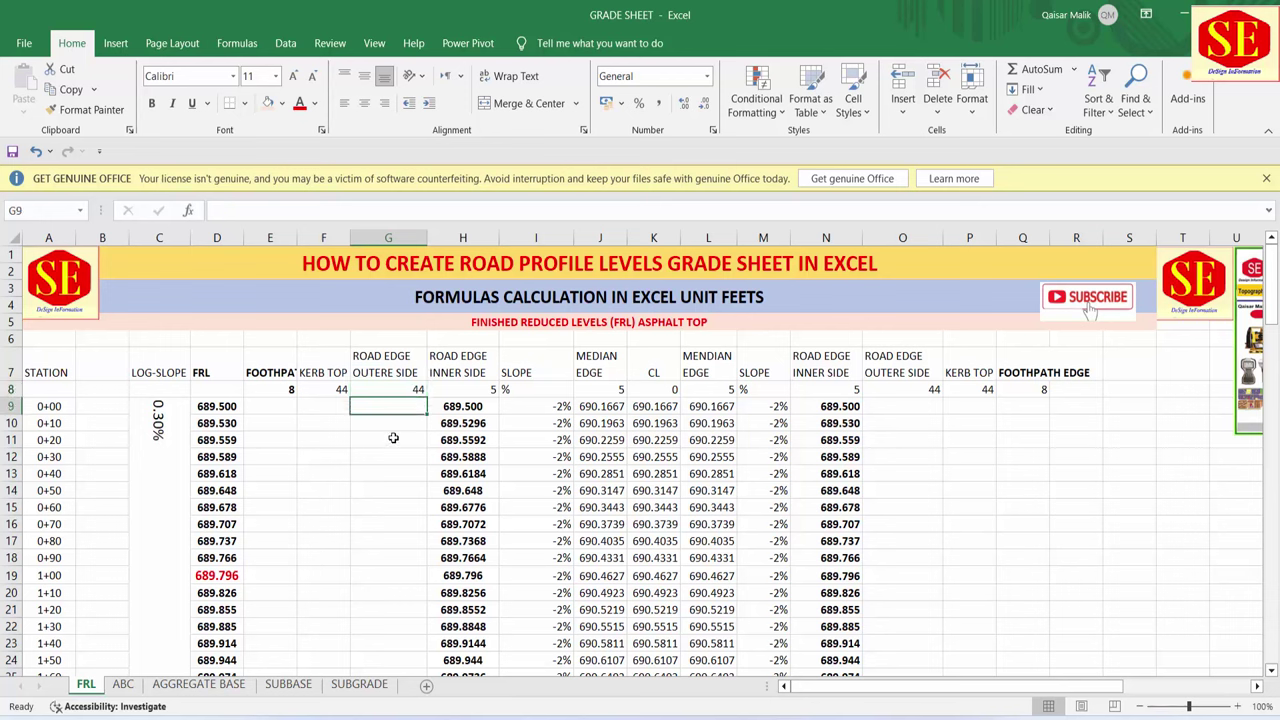
click(555, 408)
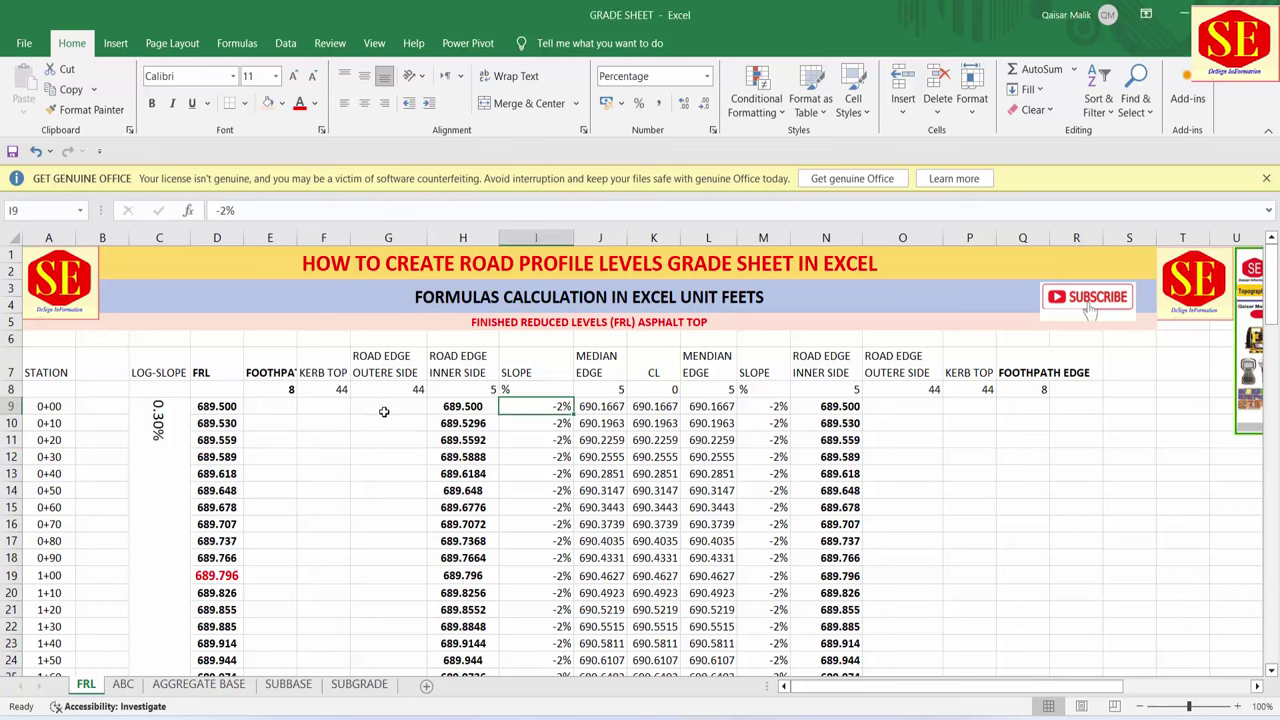
- Enter =H9+(I9*$G$8) in G9, giving an outer road-edge level of 688.62
click(391, 410)
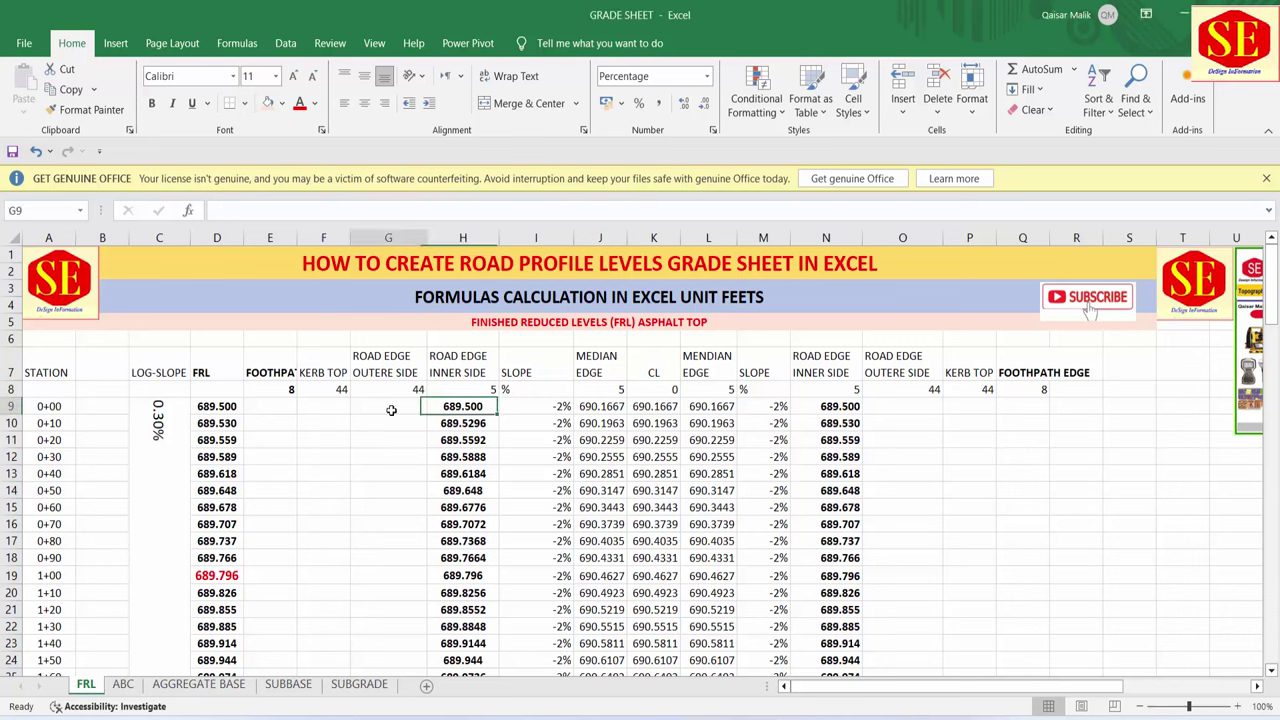
text(=)
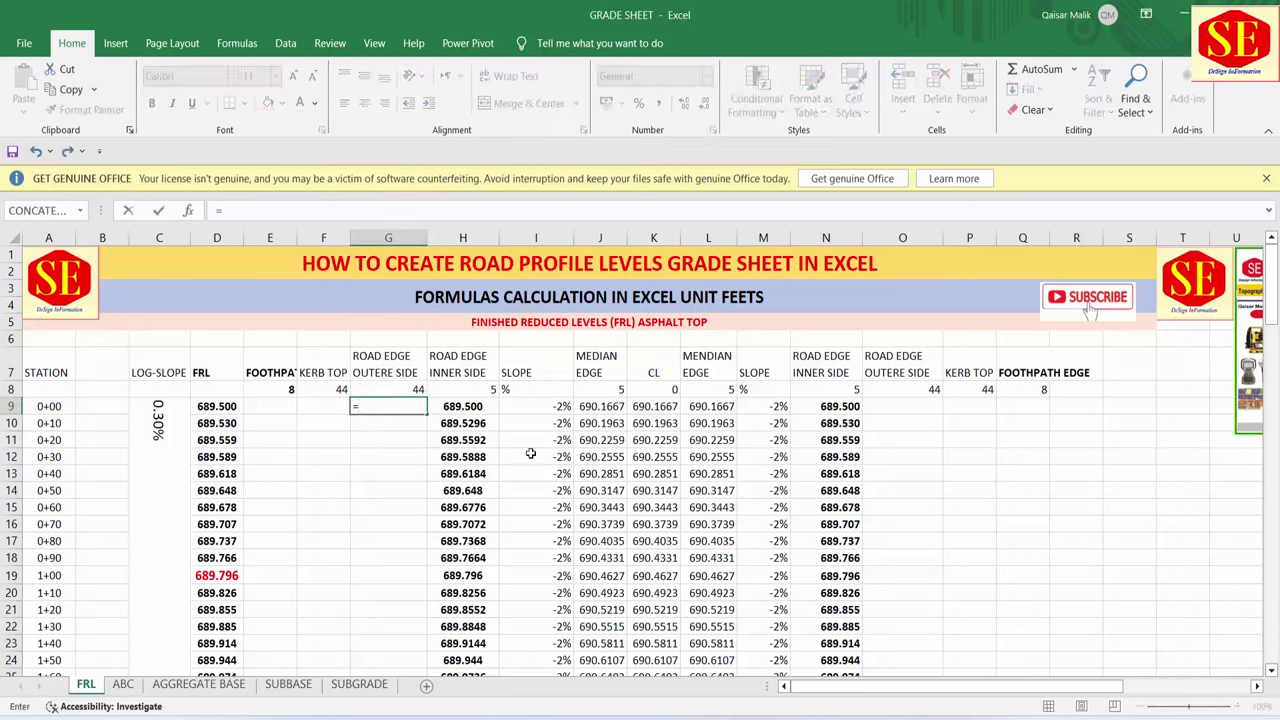
click(470, 407)
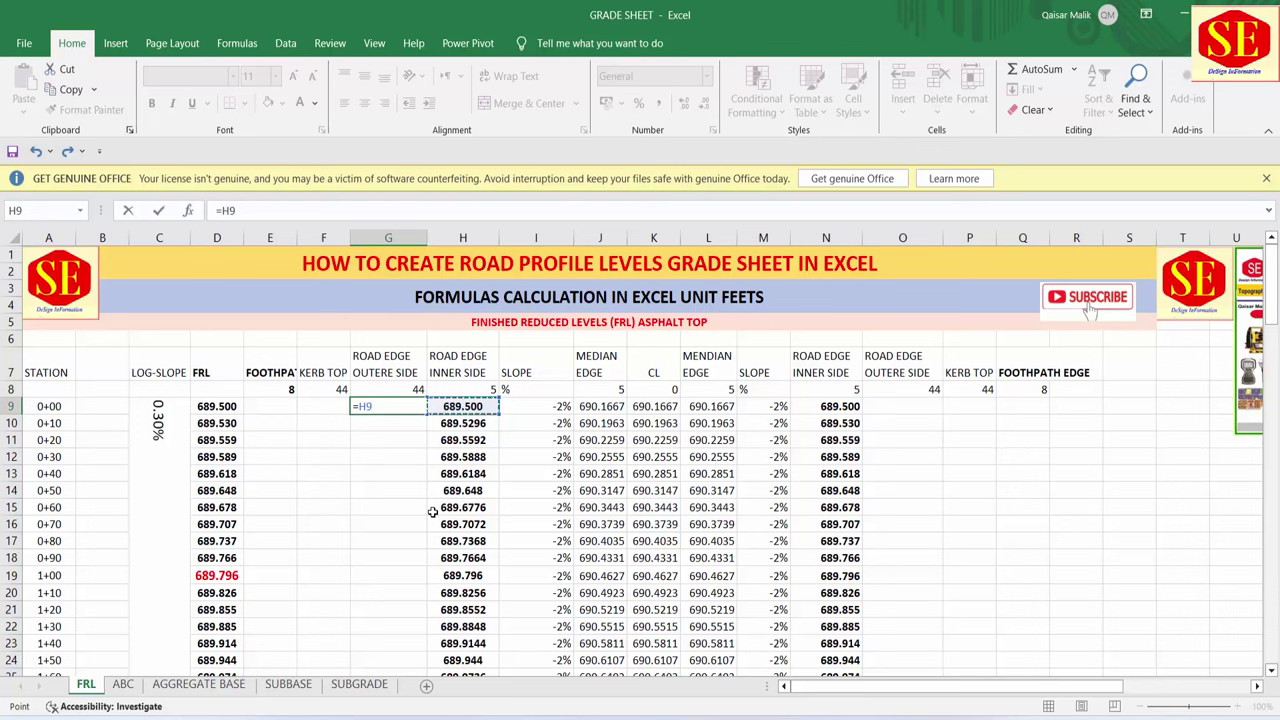
text(+()
click(549, 408)
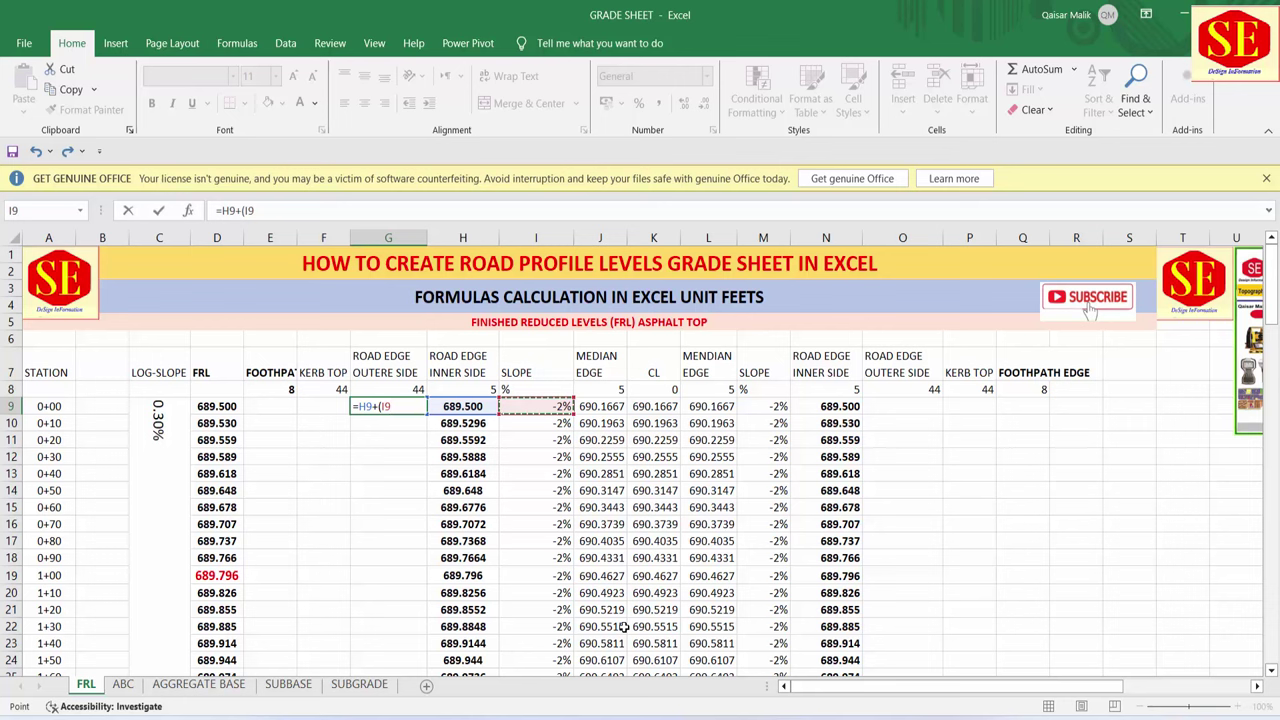
text(*)
click(415, 388)
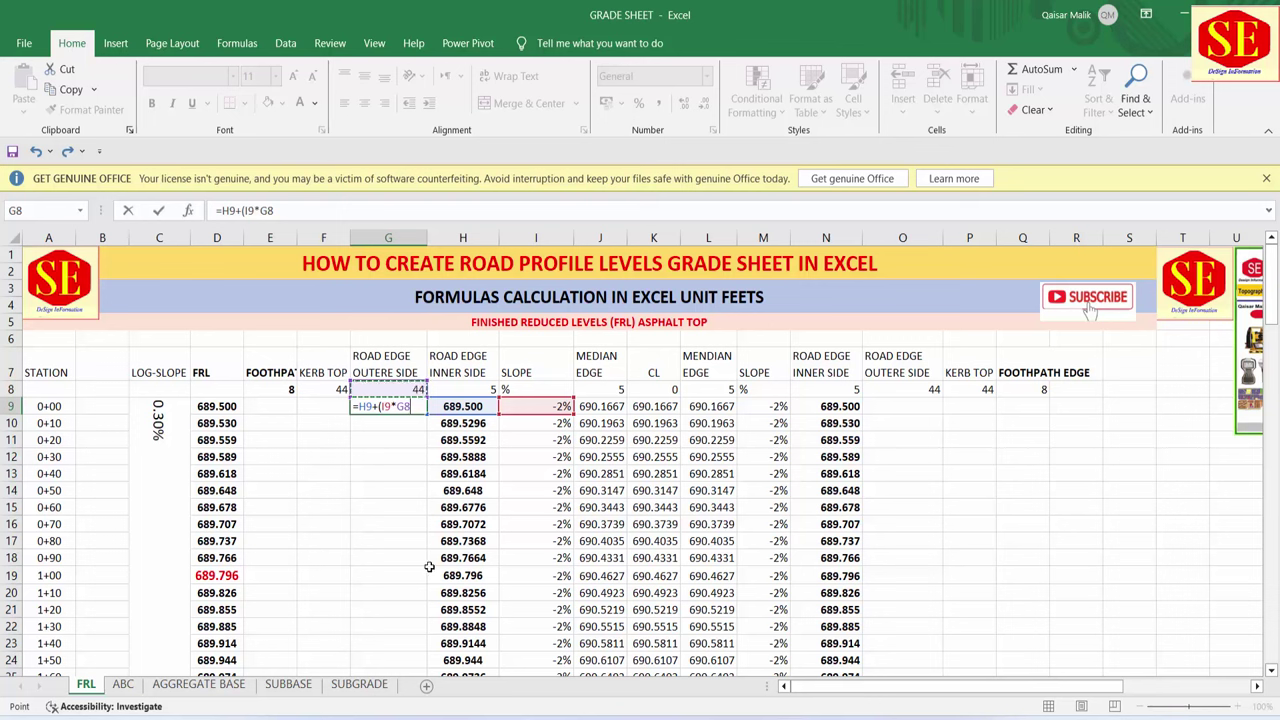
key(F4)
text())
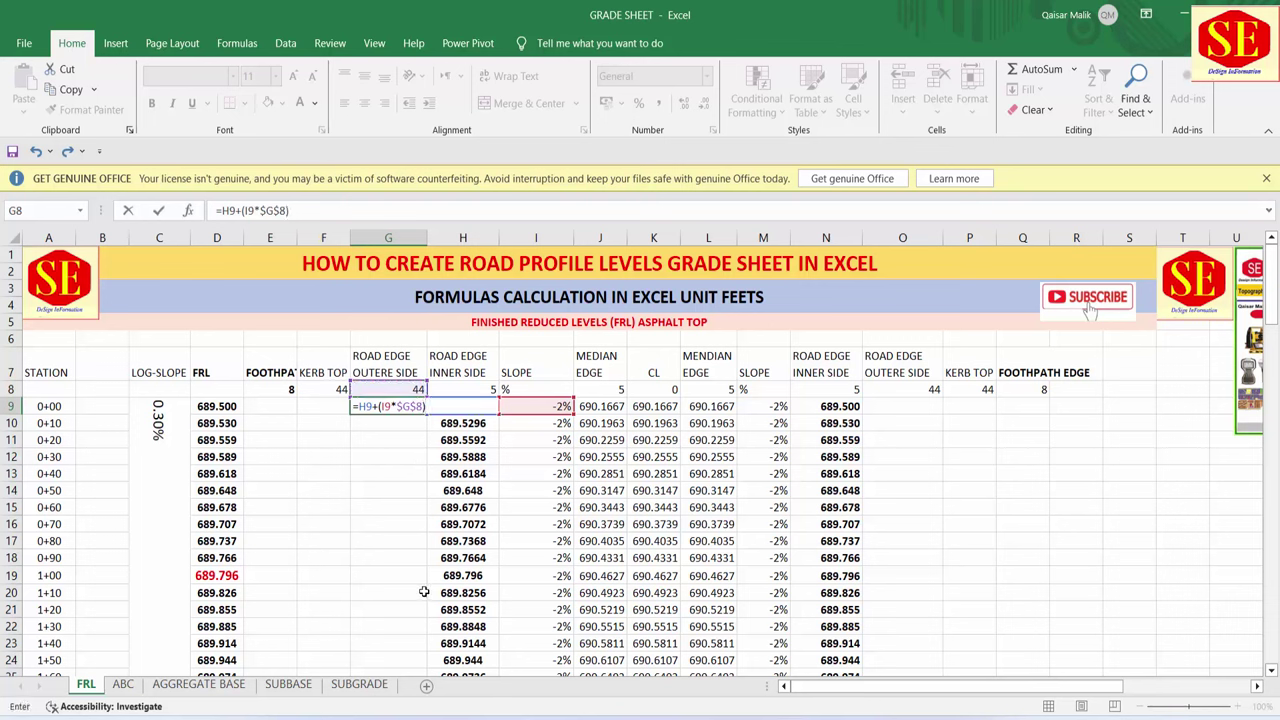
key(Return)
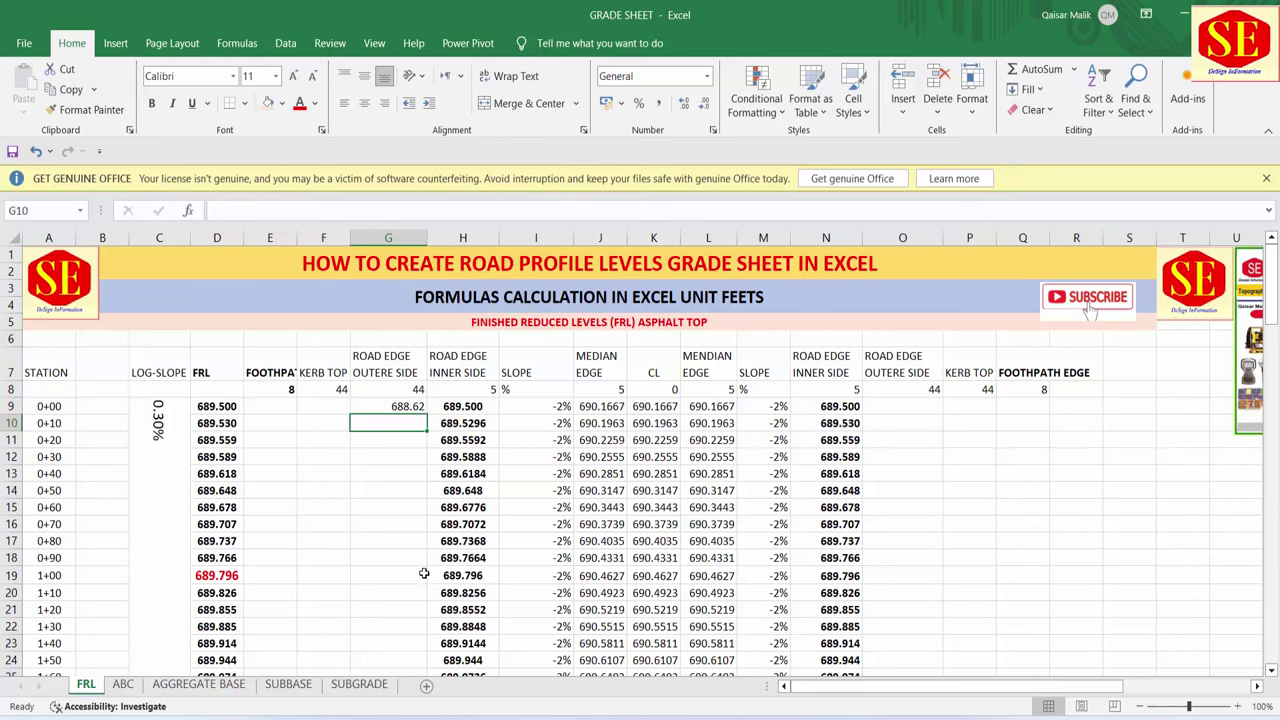
click(407, 406)
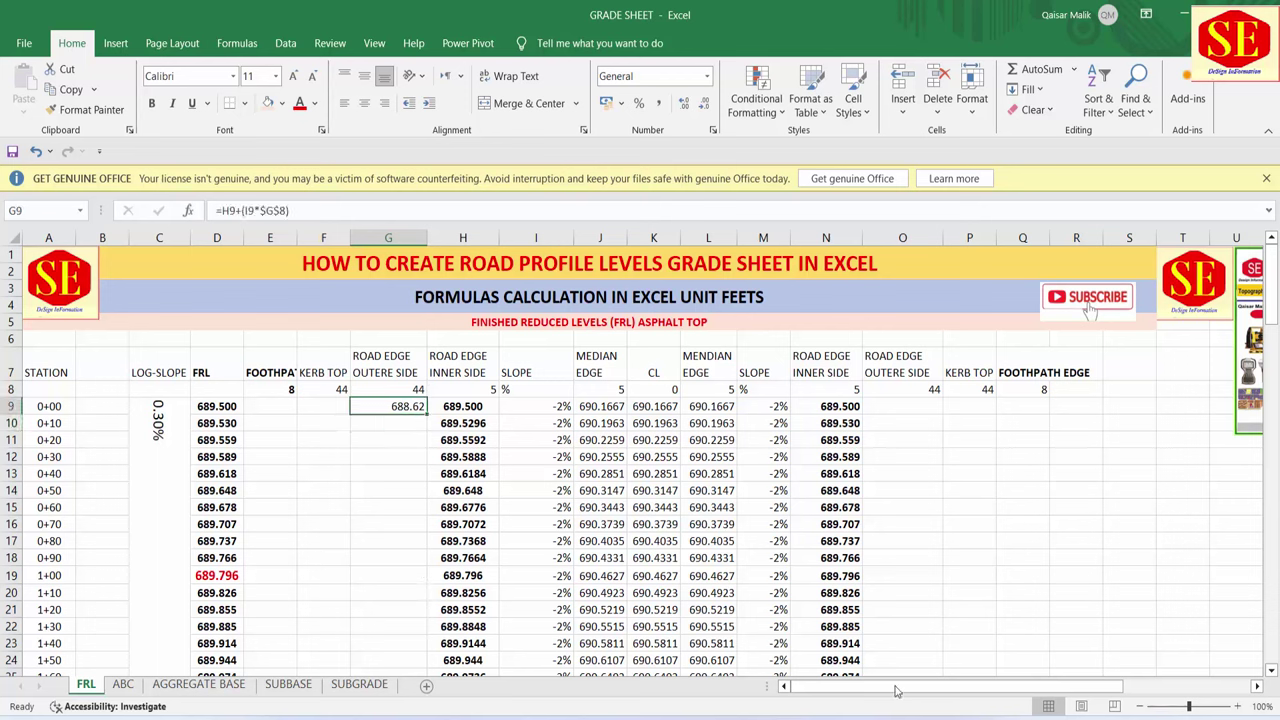
- In Calculator, compute 2 ÷ 100 × 44 to get 0.88
click(899, 716)
drag(538, 231, 161, 276)
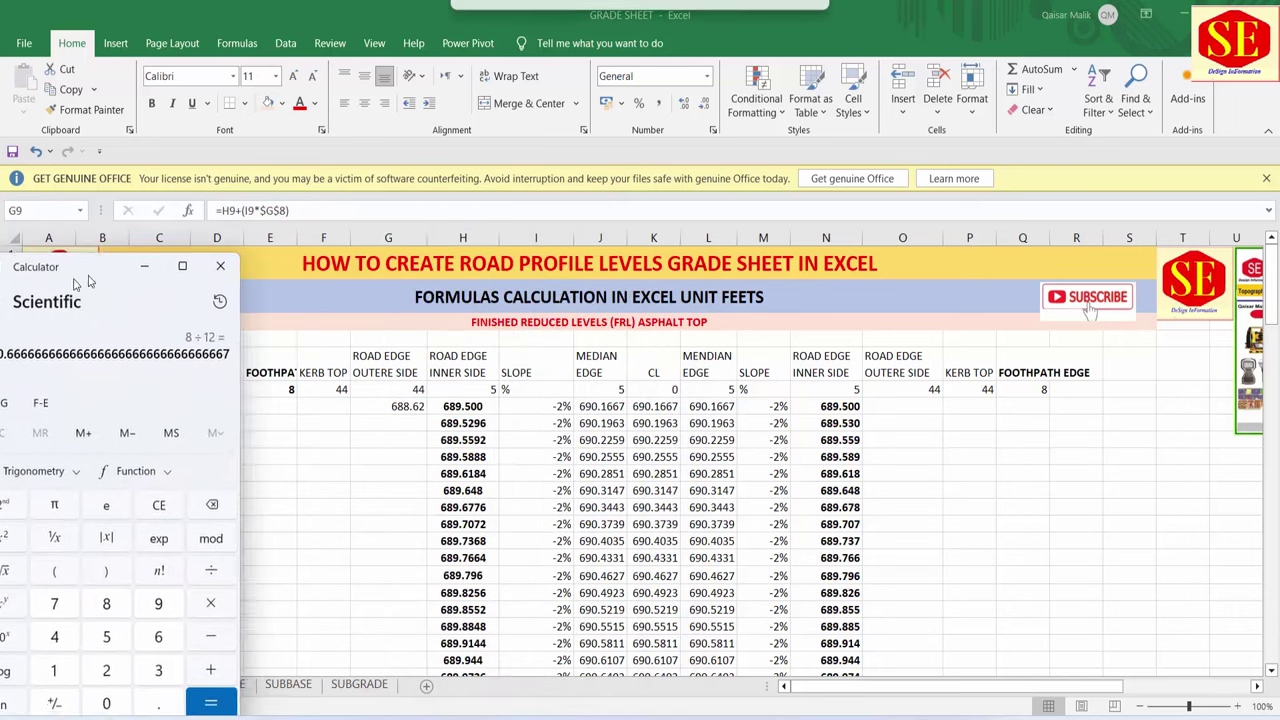
key(Escape)
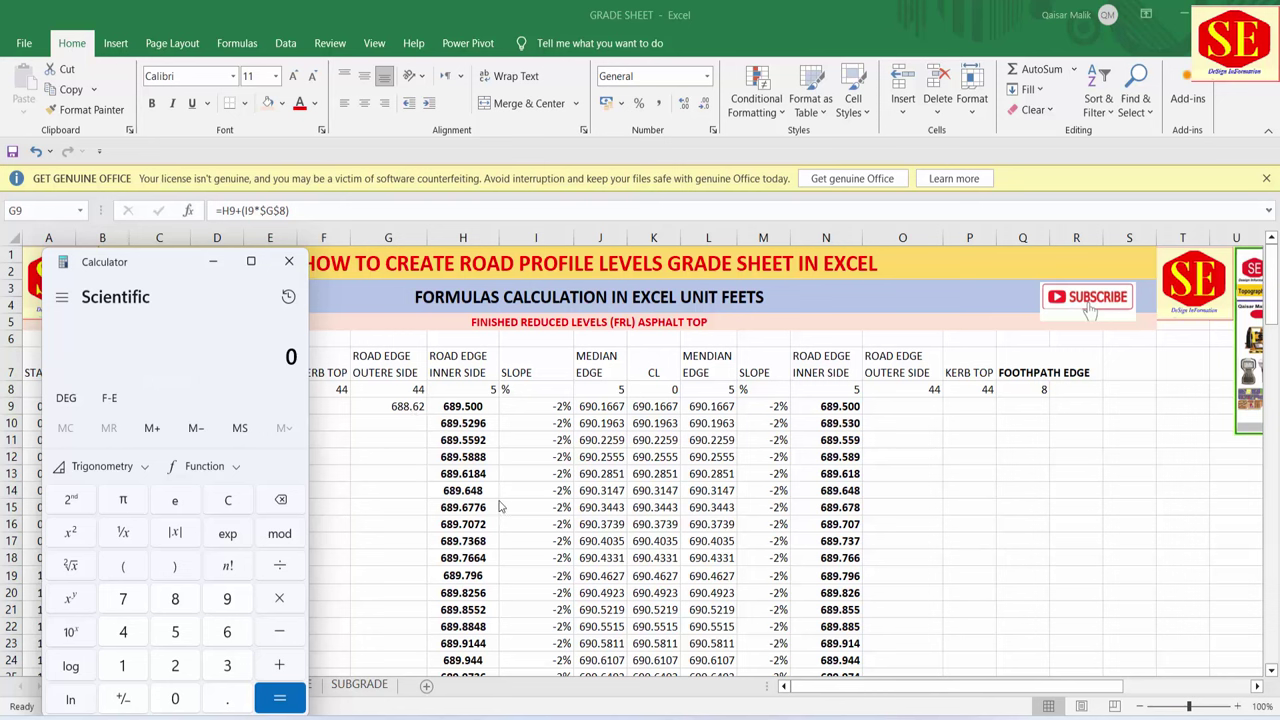
key(2)
key(slash)
key(1)
key(0)
key(0)
key(Return)
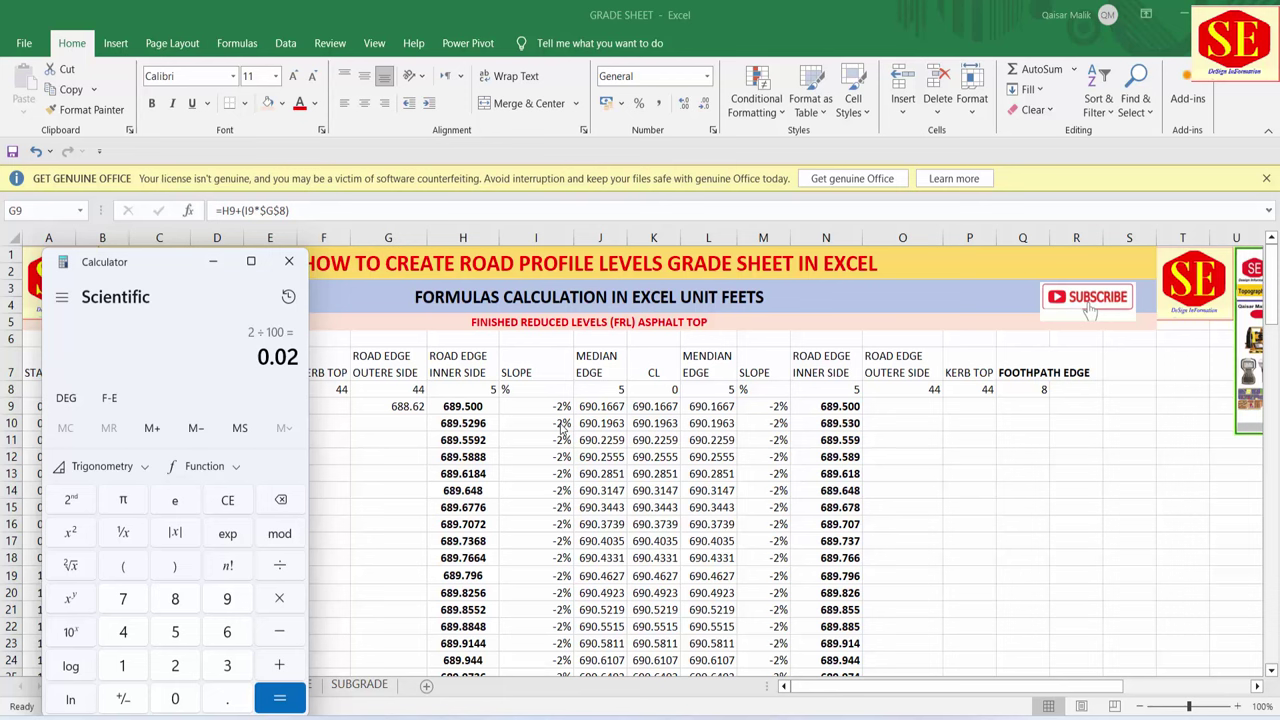
key(asterisk)
text(44)
key(Return)
- Subtract 689.5 to get −688.62, matching G9, and return to the grade sheet
key(minus)
text(689.5)
key(Return)
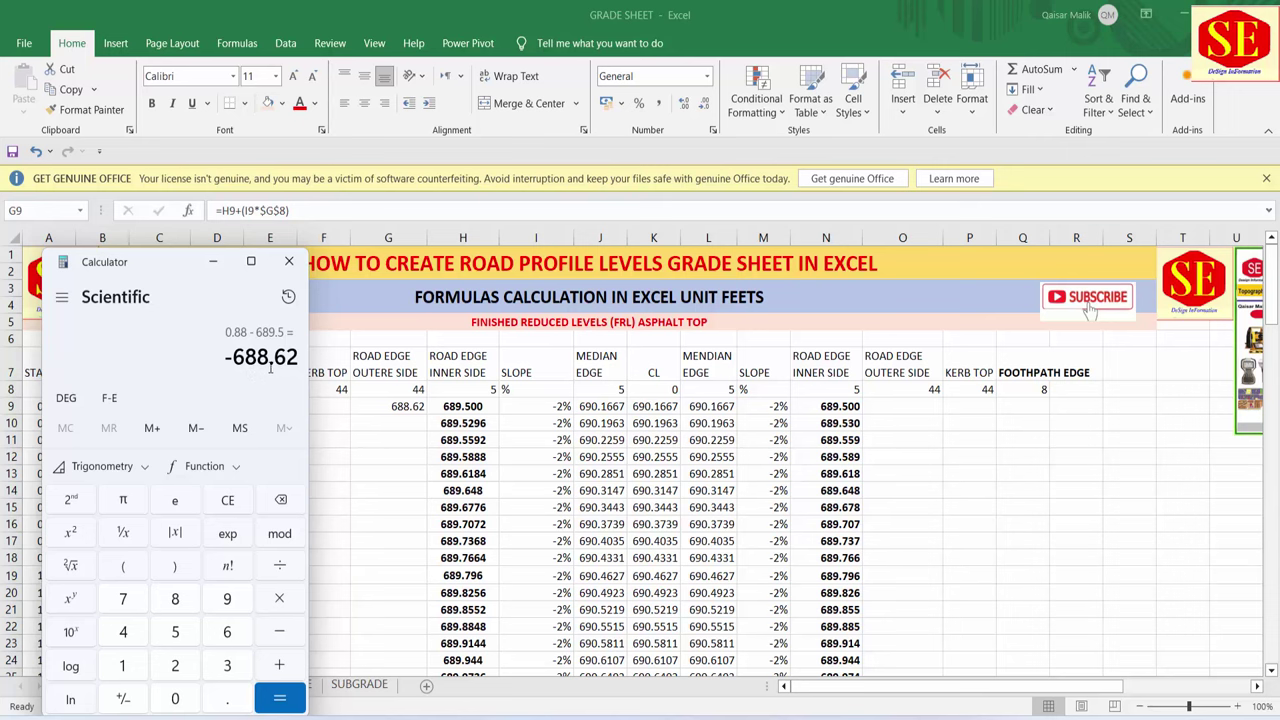
click(400, 410)
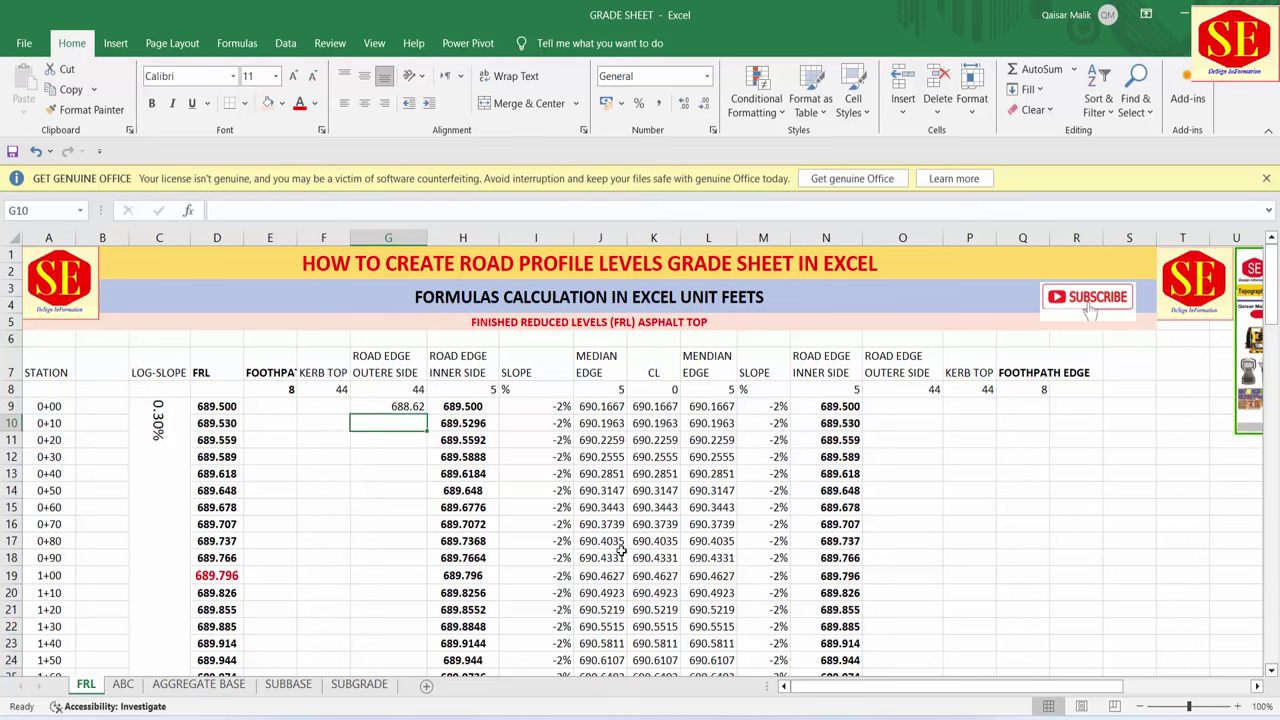
- Enter =H10+(I10*$G$8) in G10 and fill it down column G for all stations
text(=)
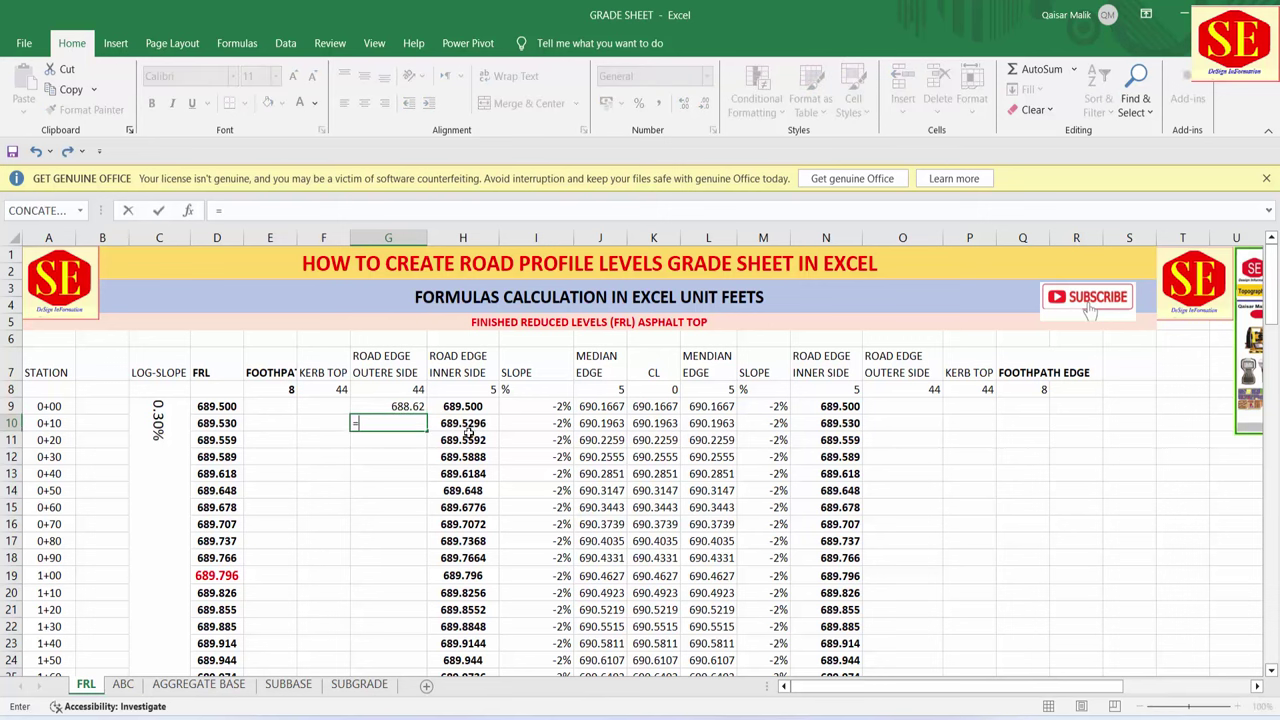
click(470, 423)
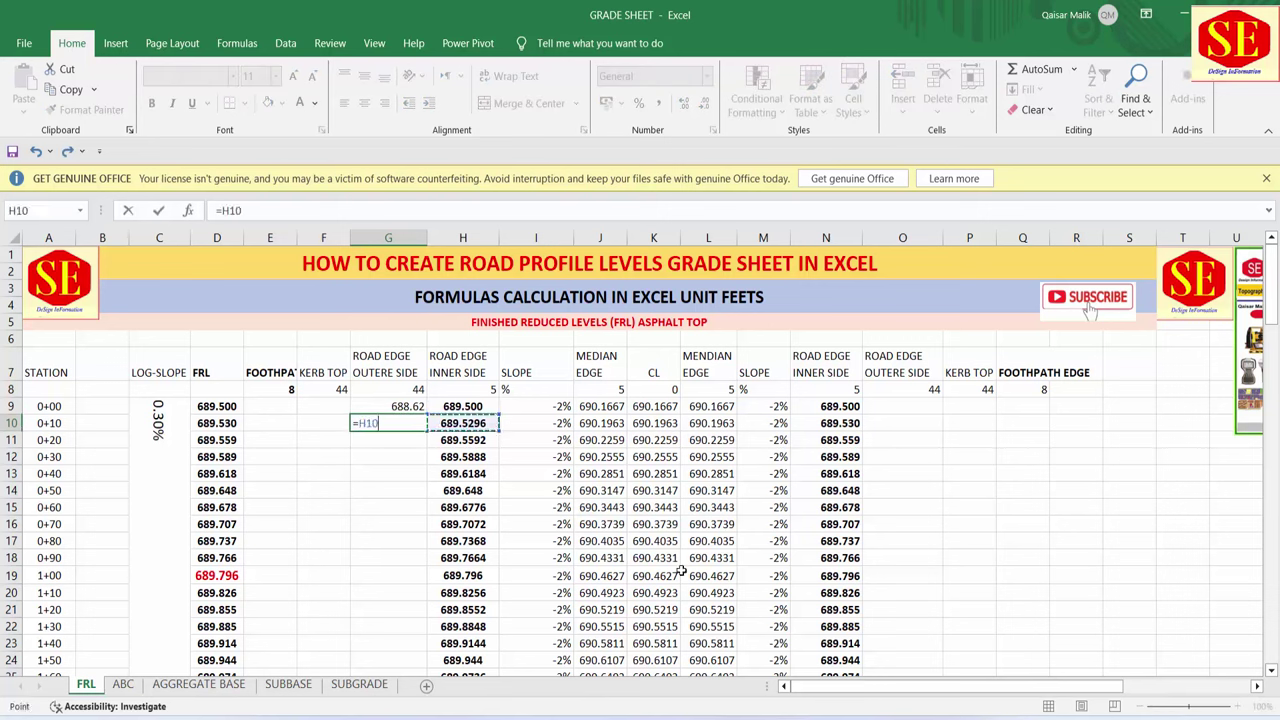
text(+()
click(538, 423)
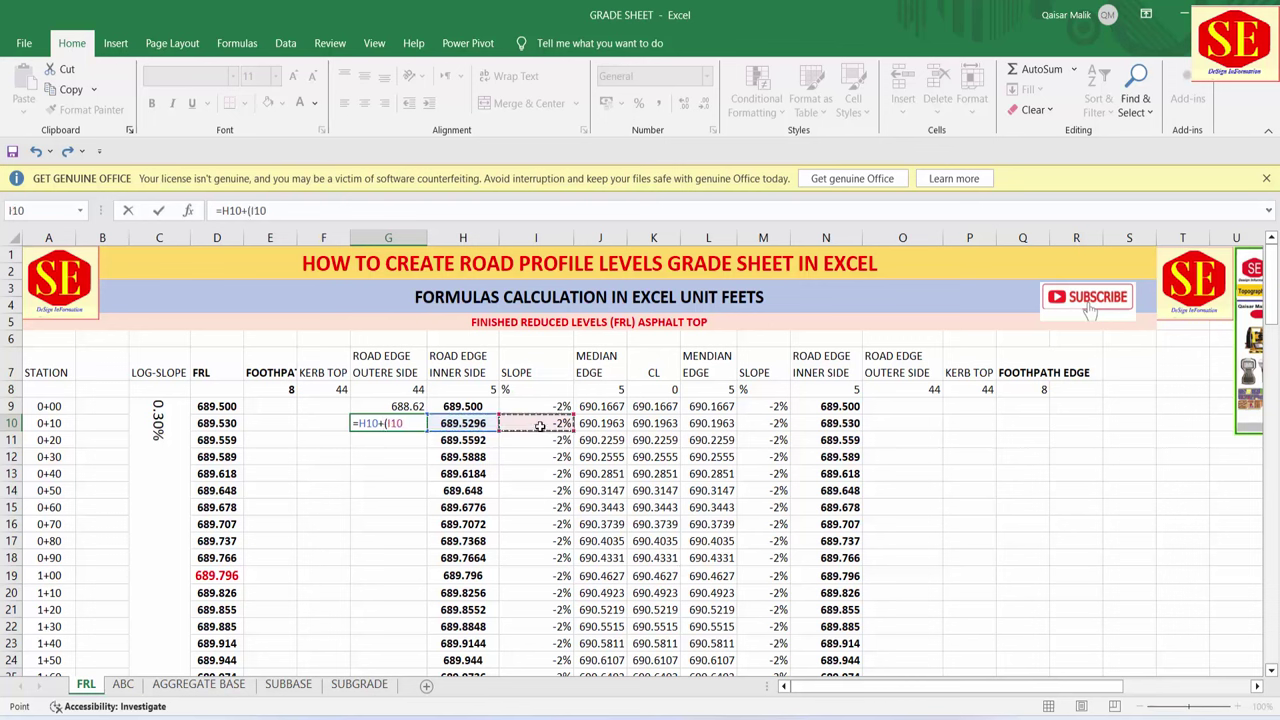
text(*)
click(418, 388)
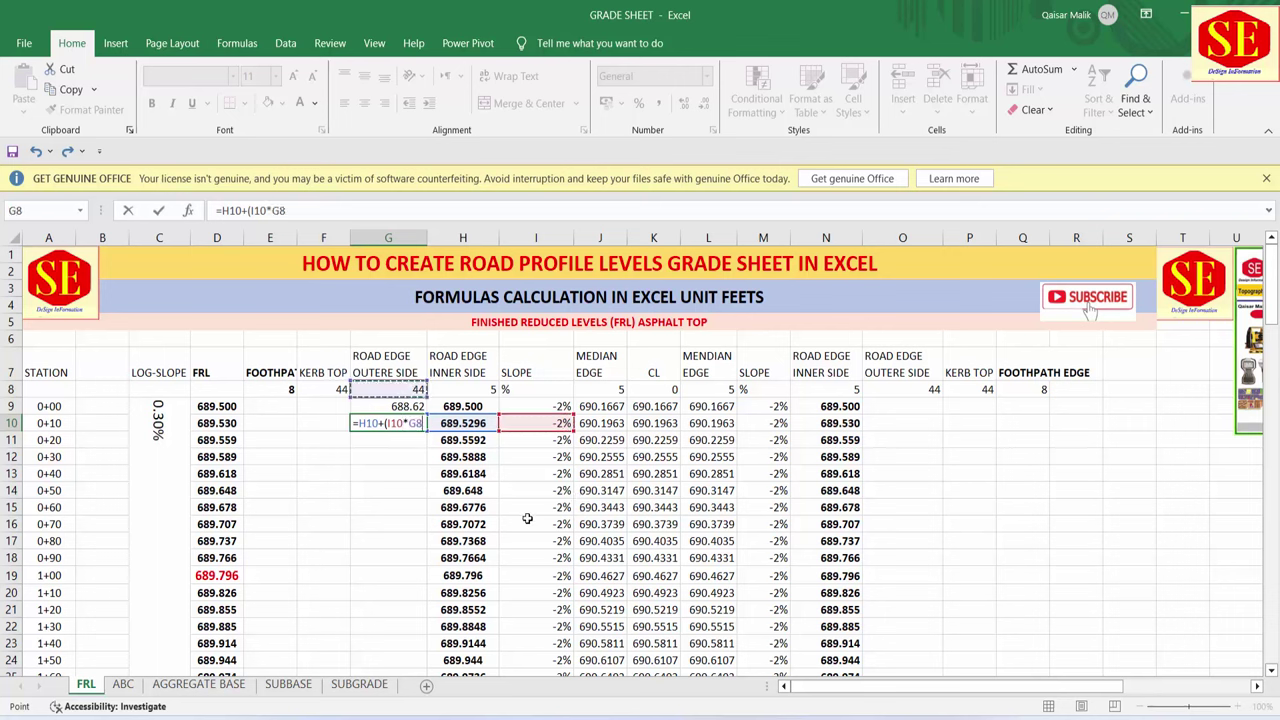
key(F4)
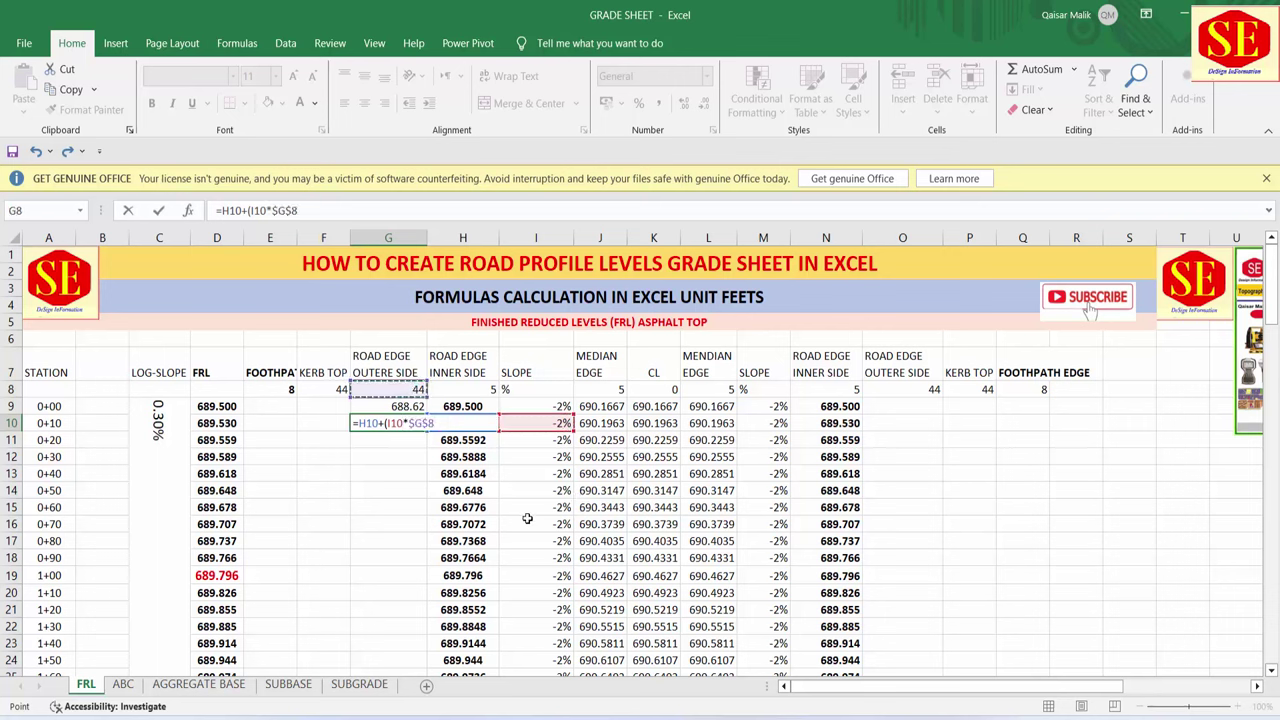
text())
key(Return)
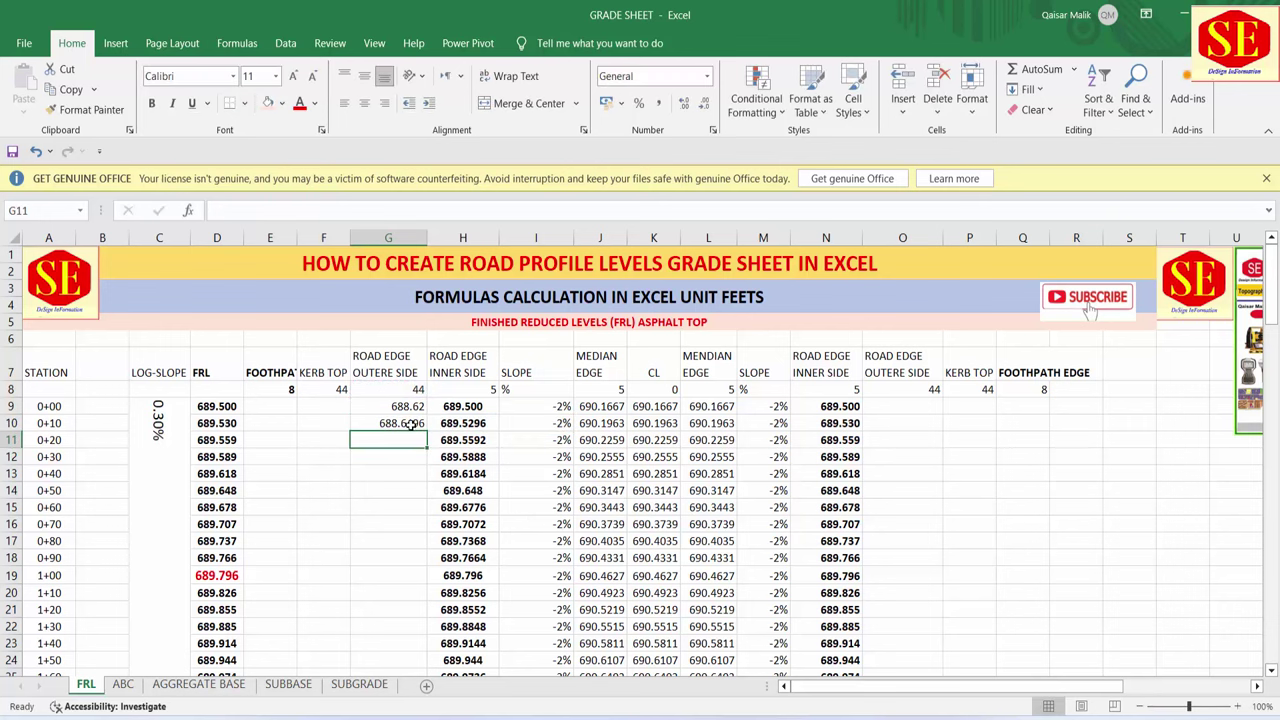
click(412, 423)
double_click(427, 431)
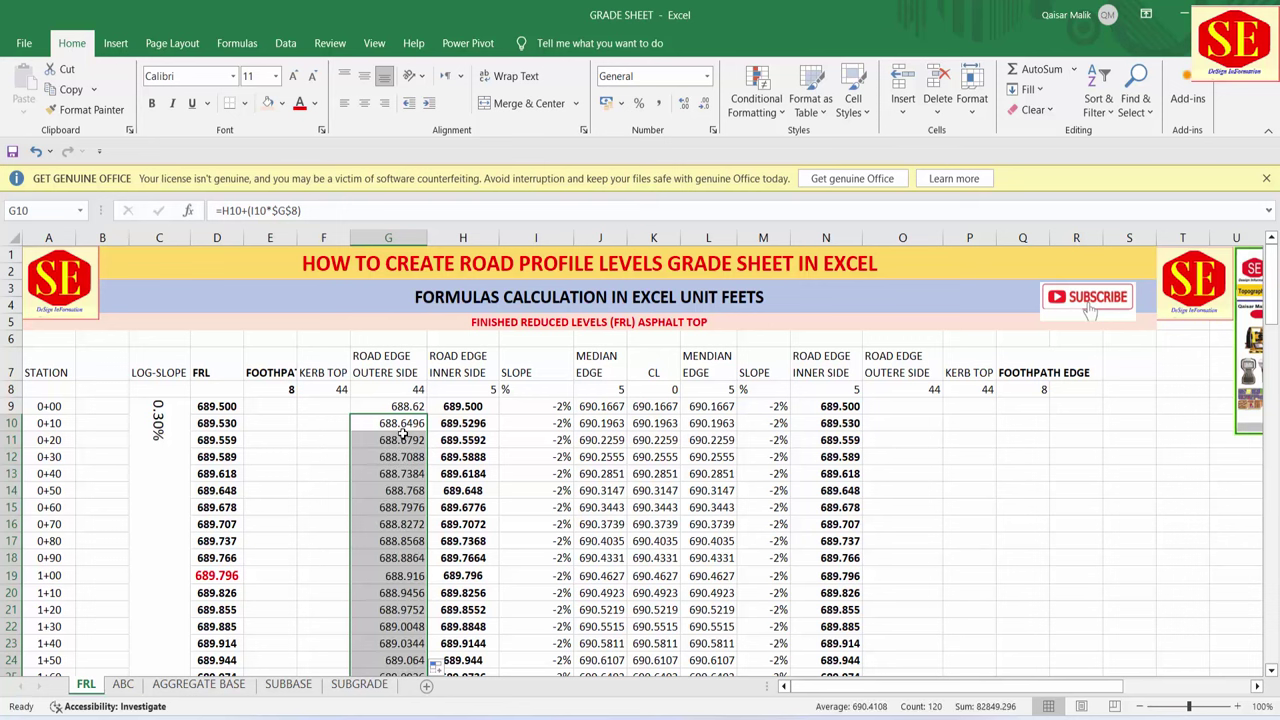
- Inspect the copied formula in G18, then start a formula in O9
double_click(411, 557)
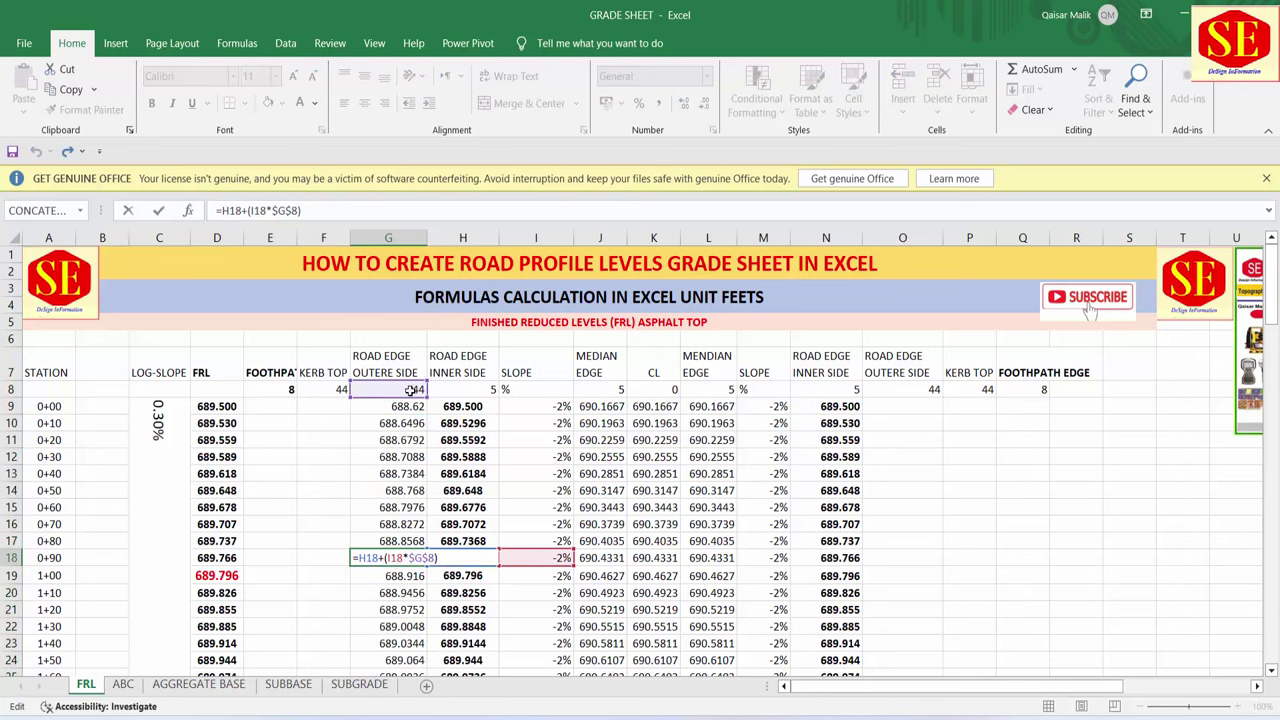
scroll(418, 389, down, 1)
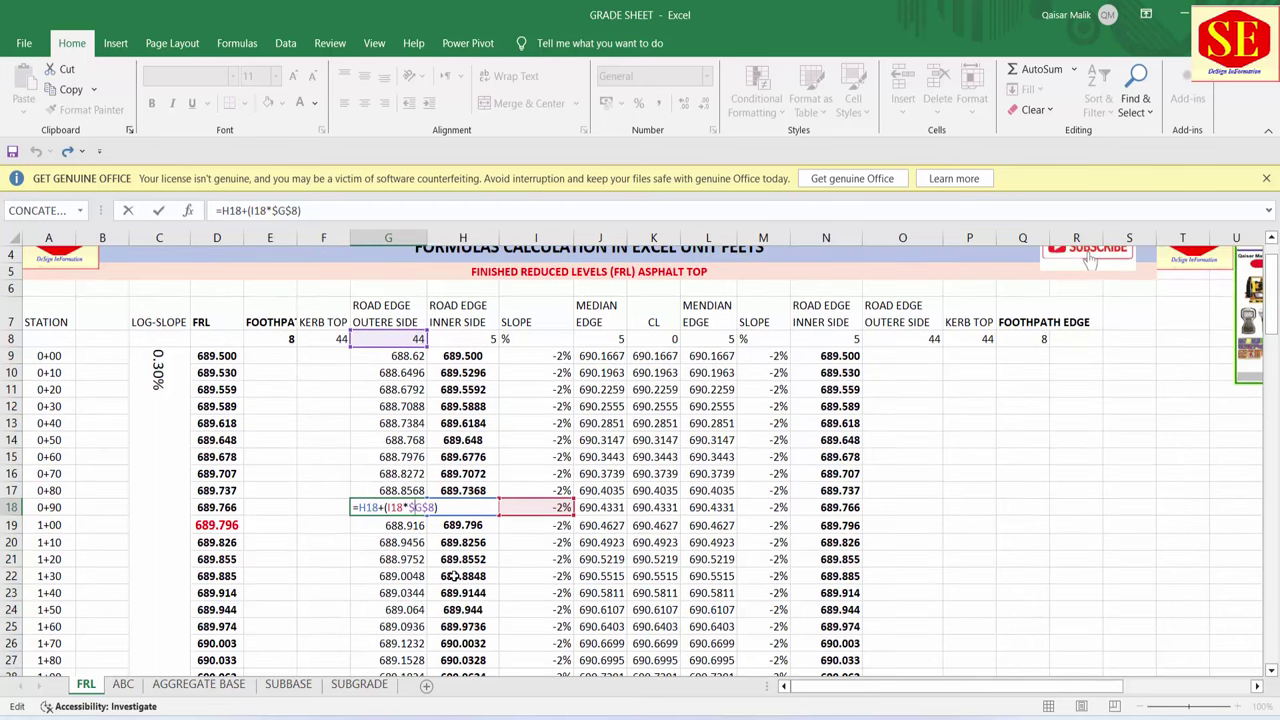
key(Return)
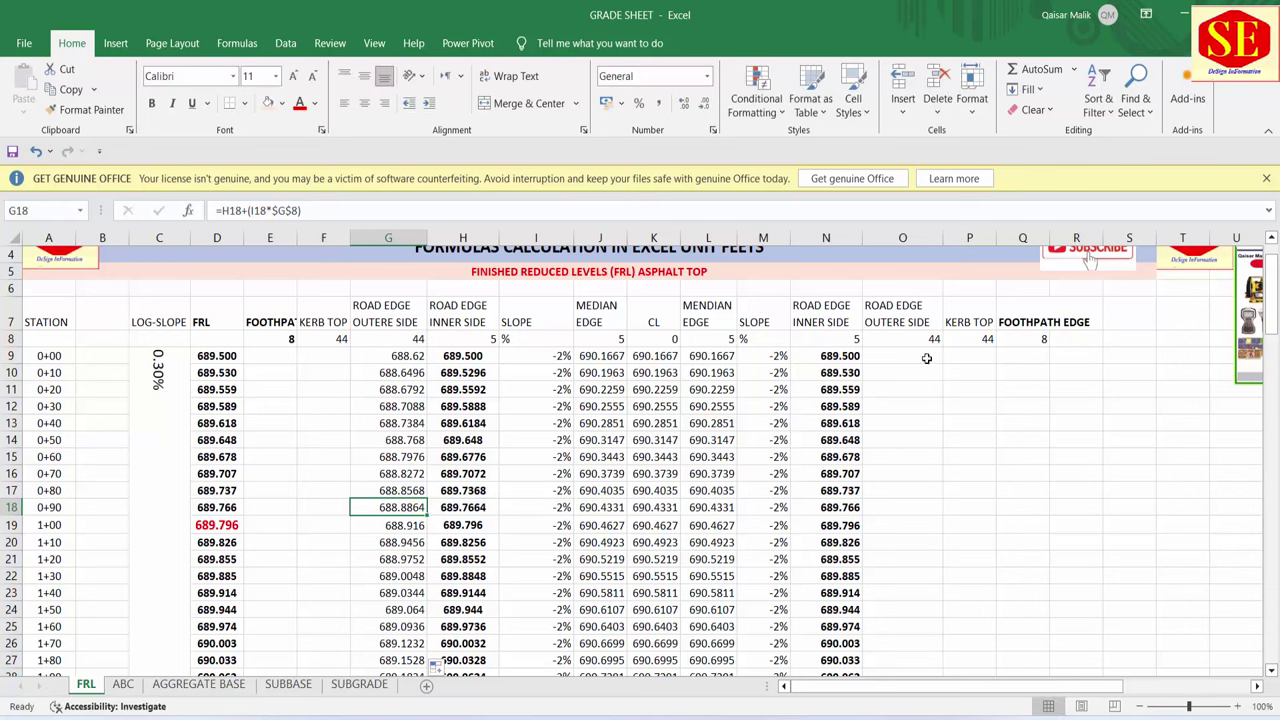
click(922, 356)
text(=)
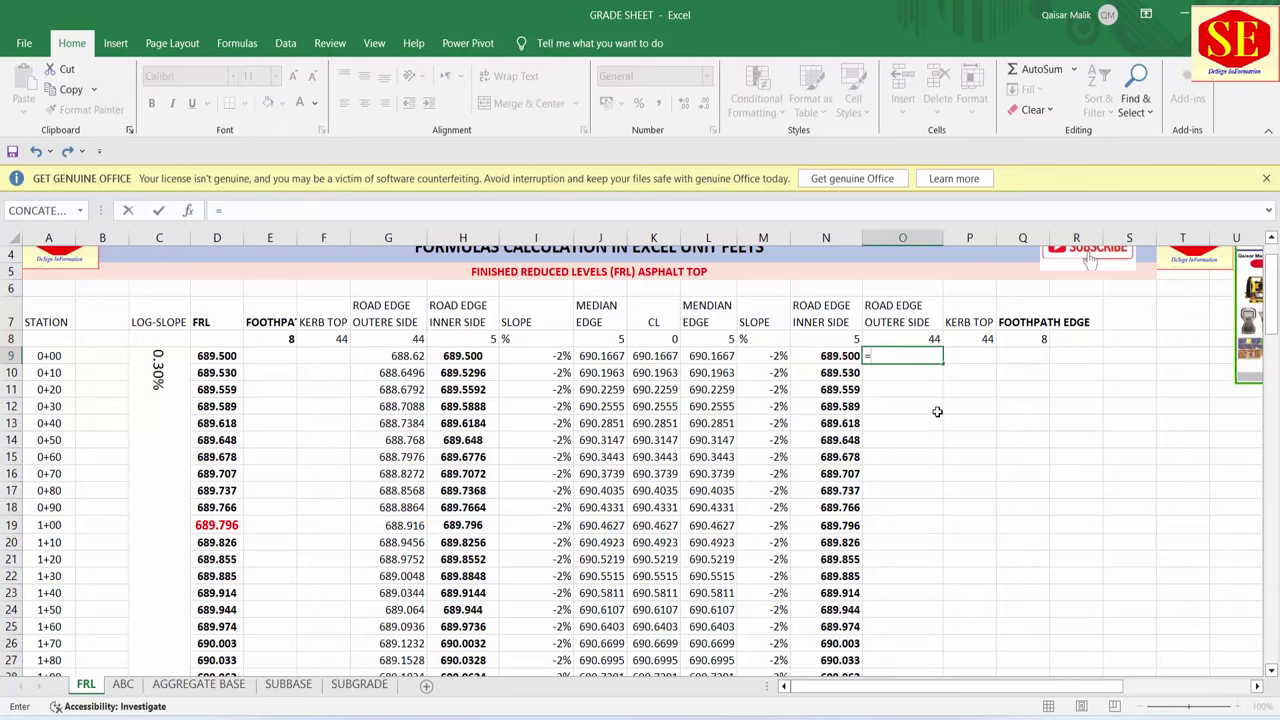
- Fill =G9 down column O, undo it, and restart O9's formula as =N9+
click(409, 355)
key(Return)
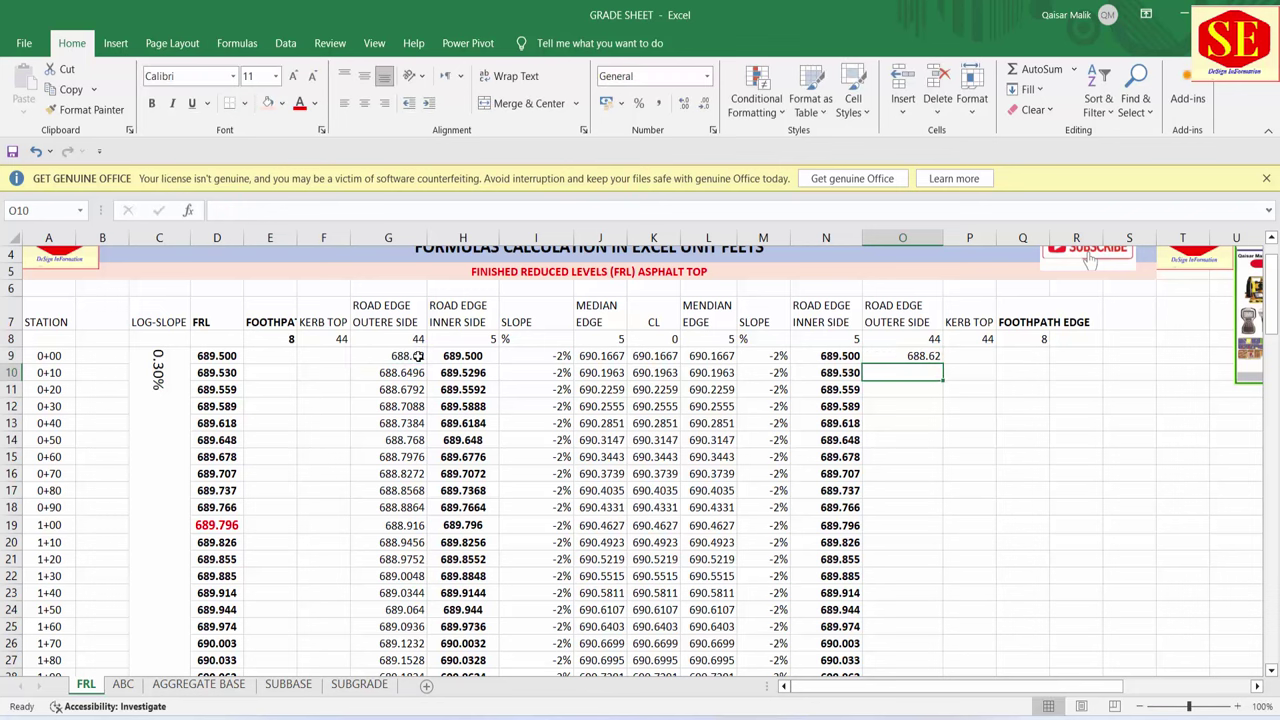
click(915, 355)
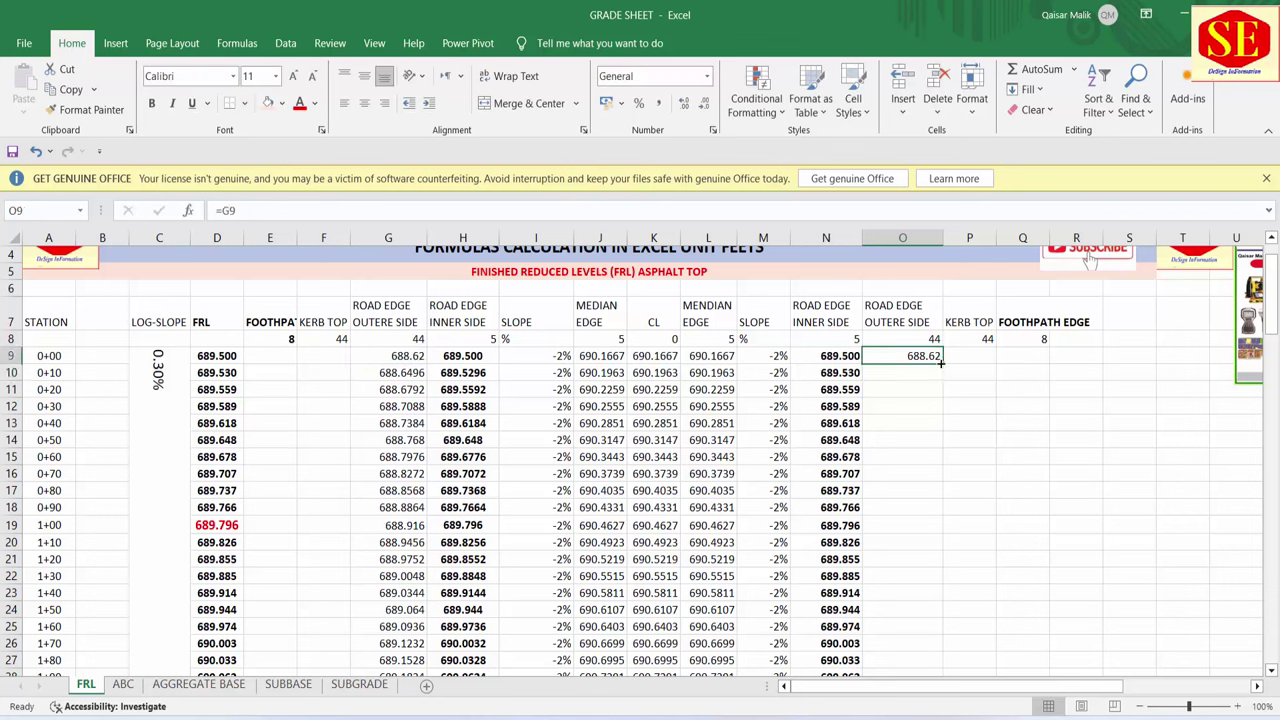
double_click(942, 364)
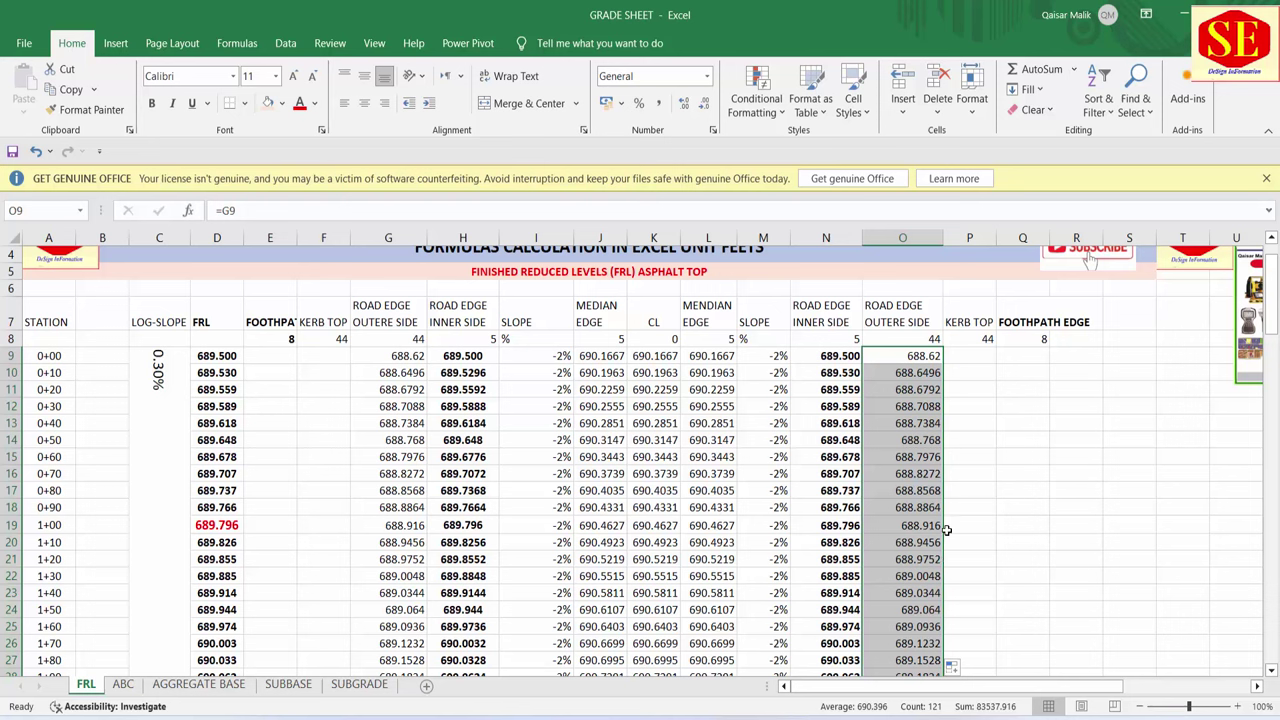
key(ctrl+z)
key(ctrl+z)
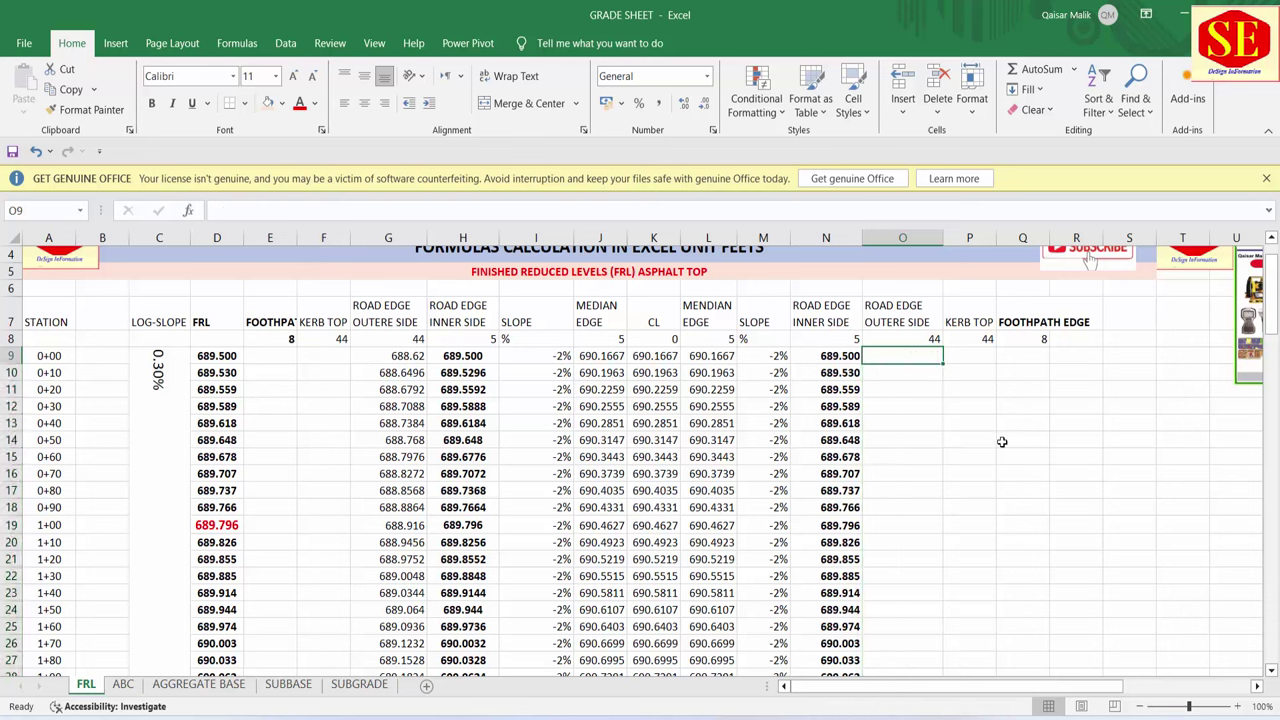
text(=)
click(848, 357)
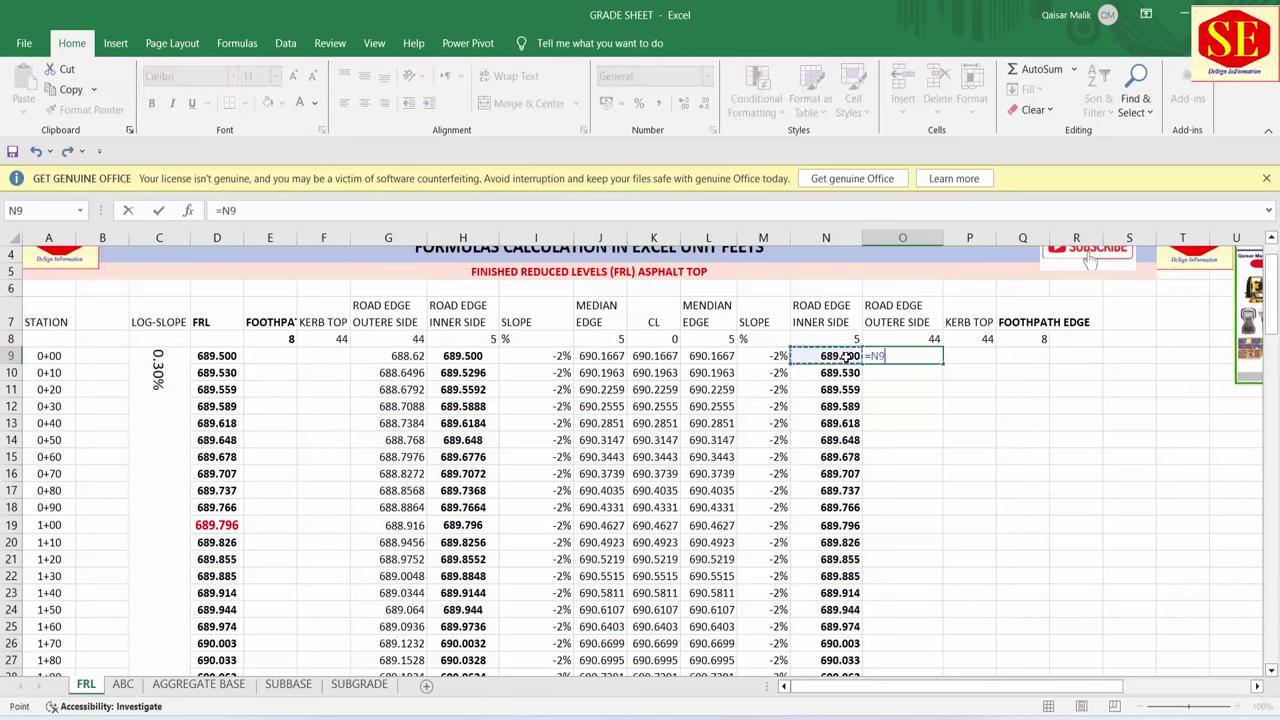
text(+()
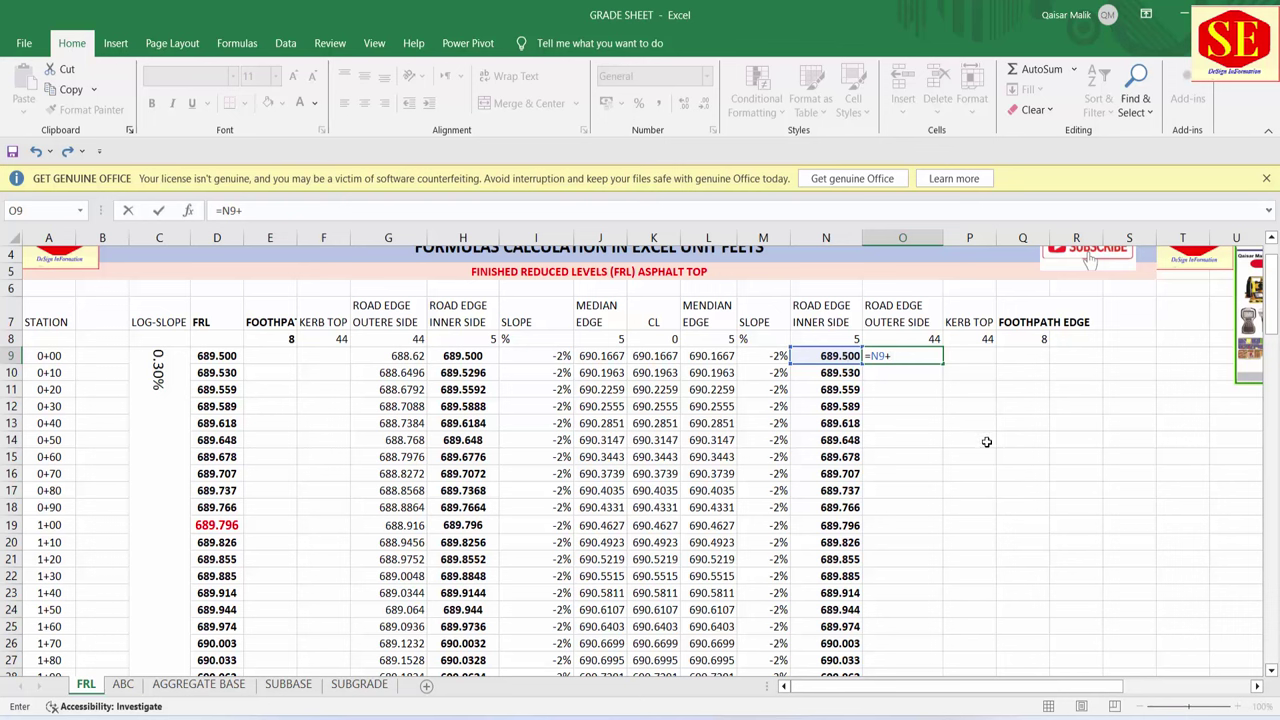
- Complete O9 as =N9+(M9*$O$8) and fill it down the outer-edge column
click(768, 358)
text(*)
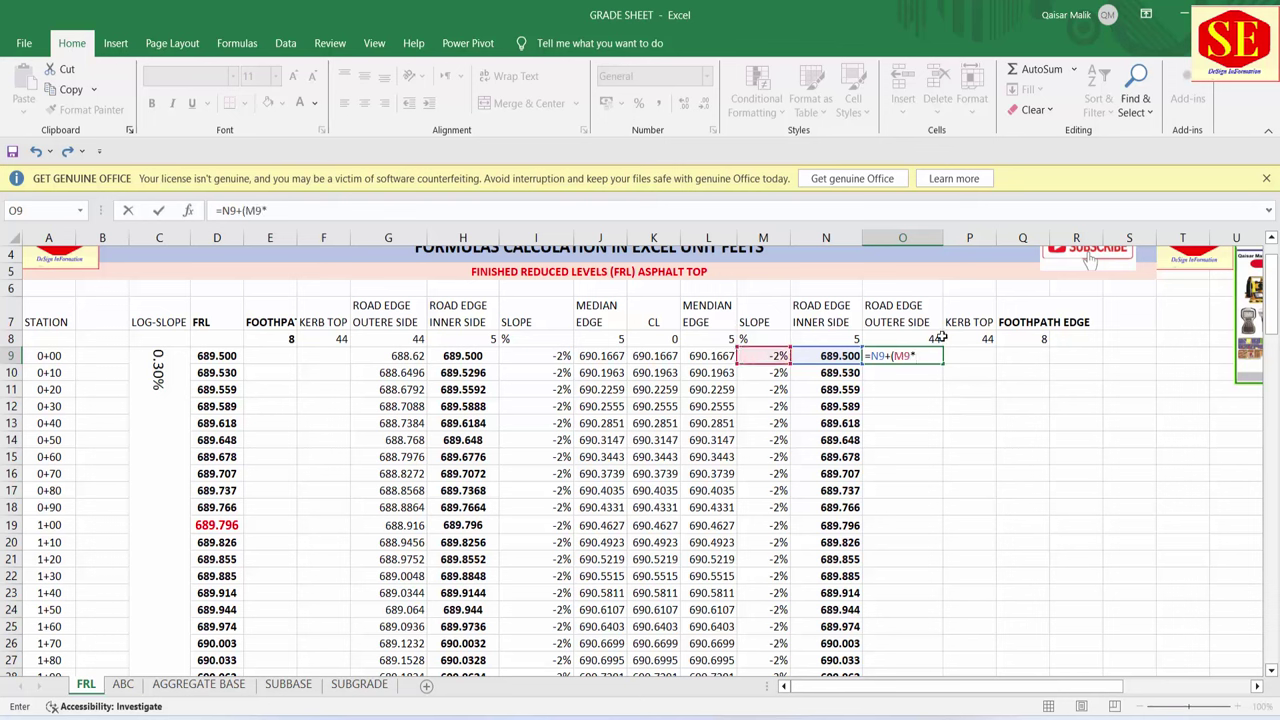
click(935, 339)
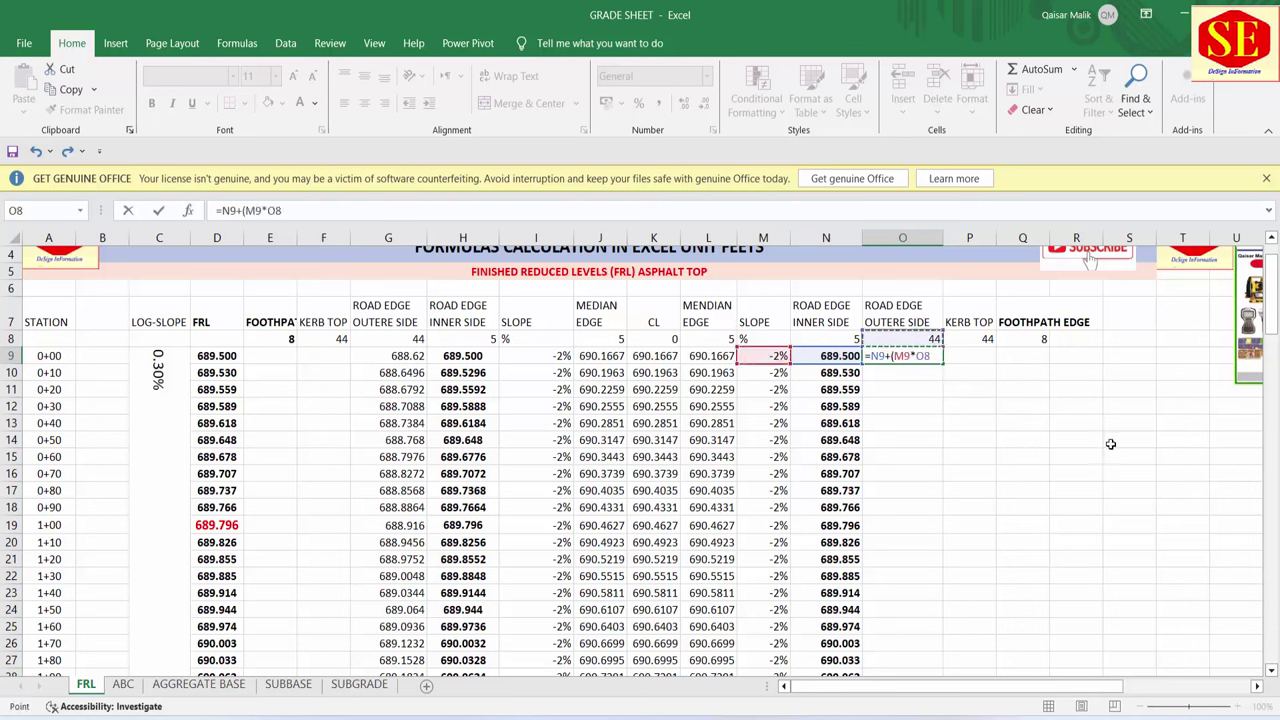
key(F4)
text())
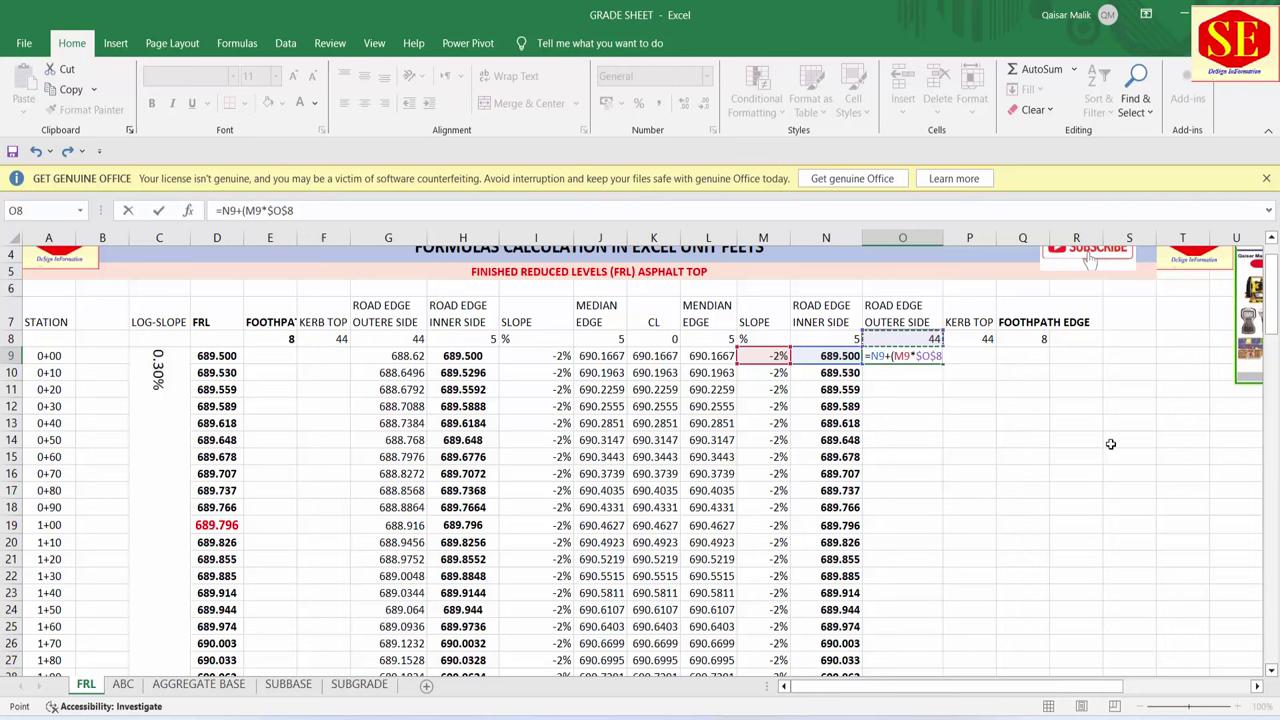
key(Return)
click(925, 358)
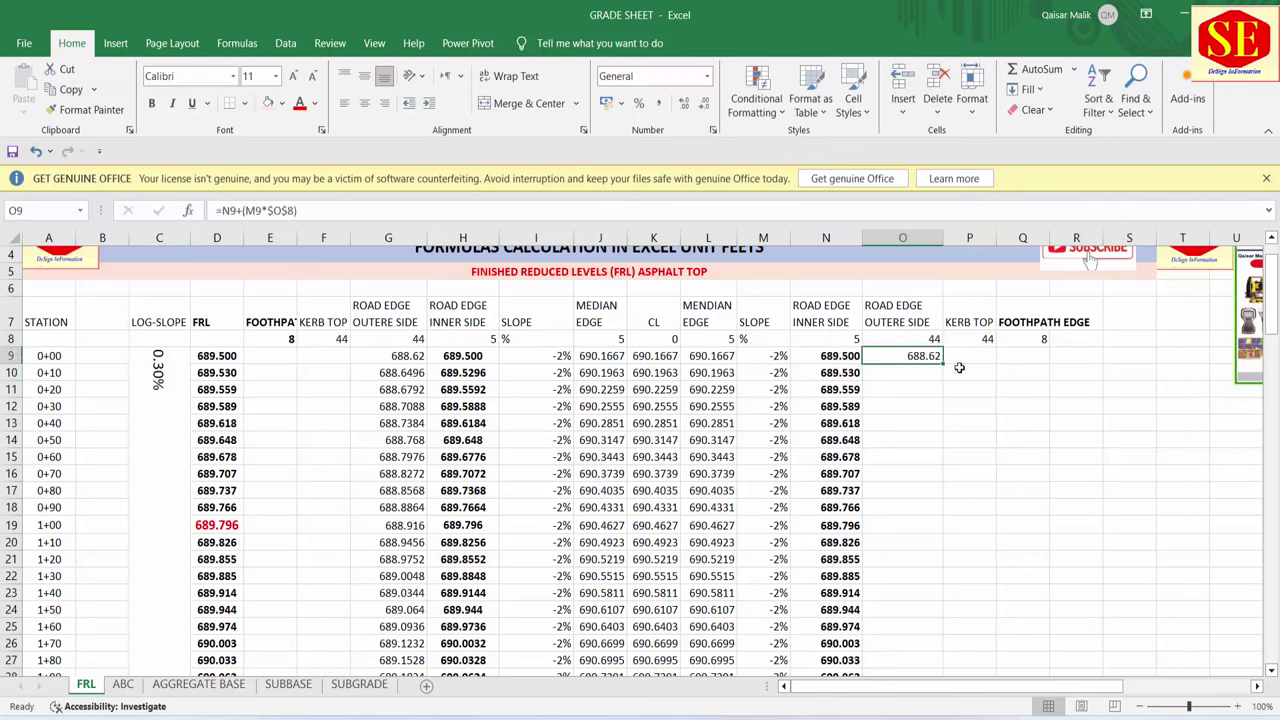
double_click(944, 363)
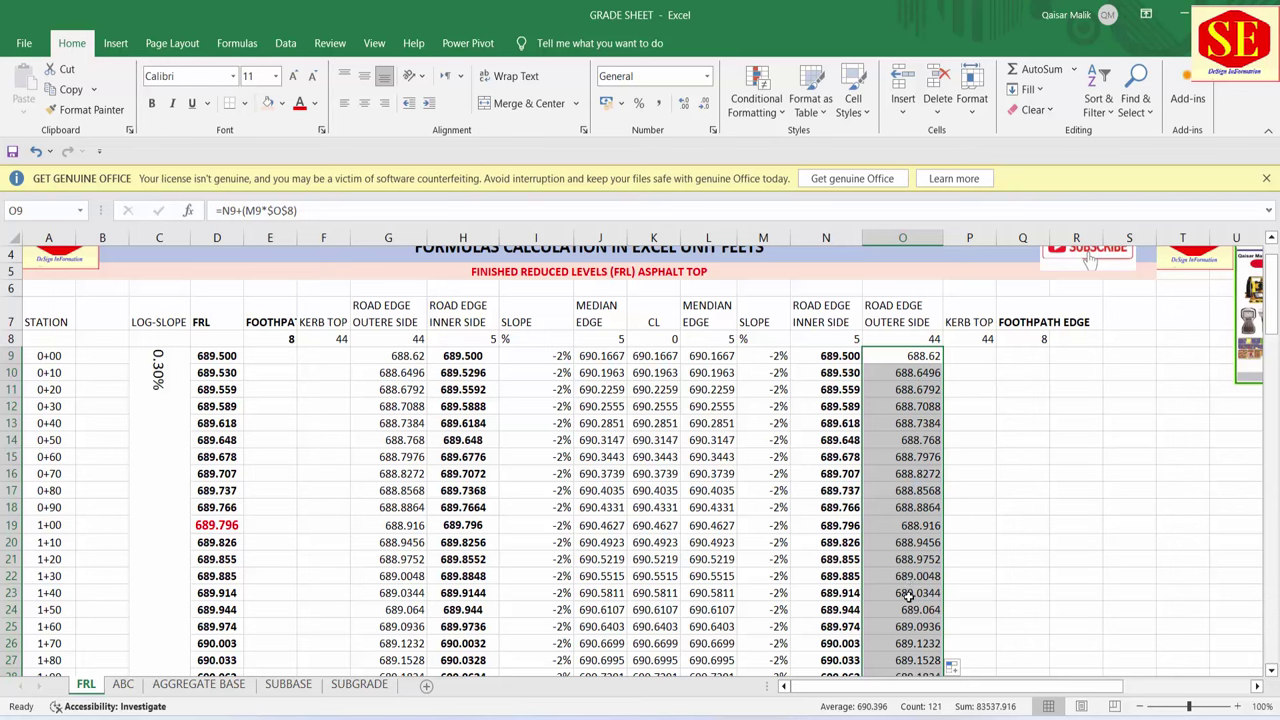
click(336, 342)
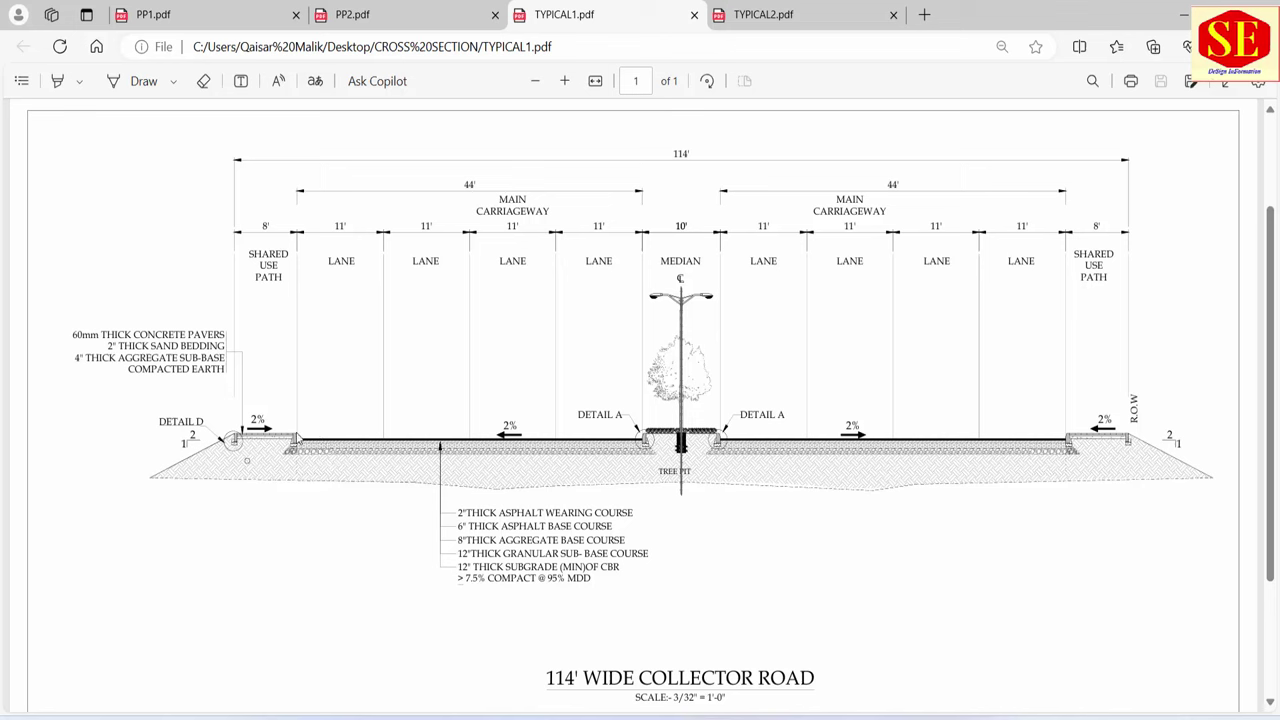
- Check the curb and walkway details in TYPICAL2.pdf, then return to GRADE SHEET
click(777, 26)
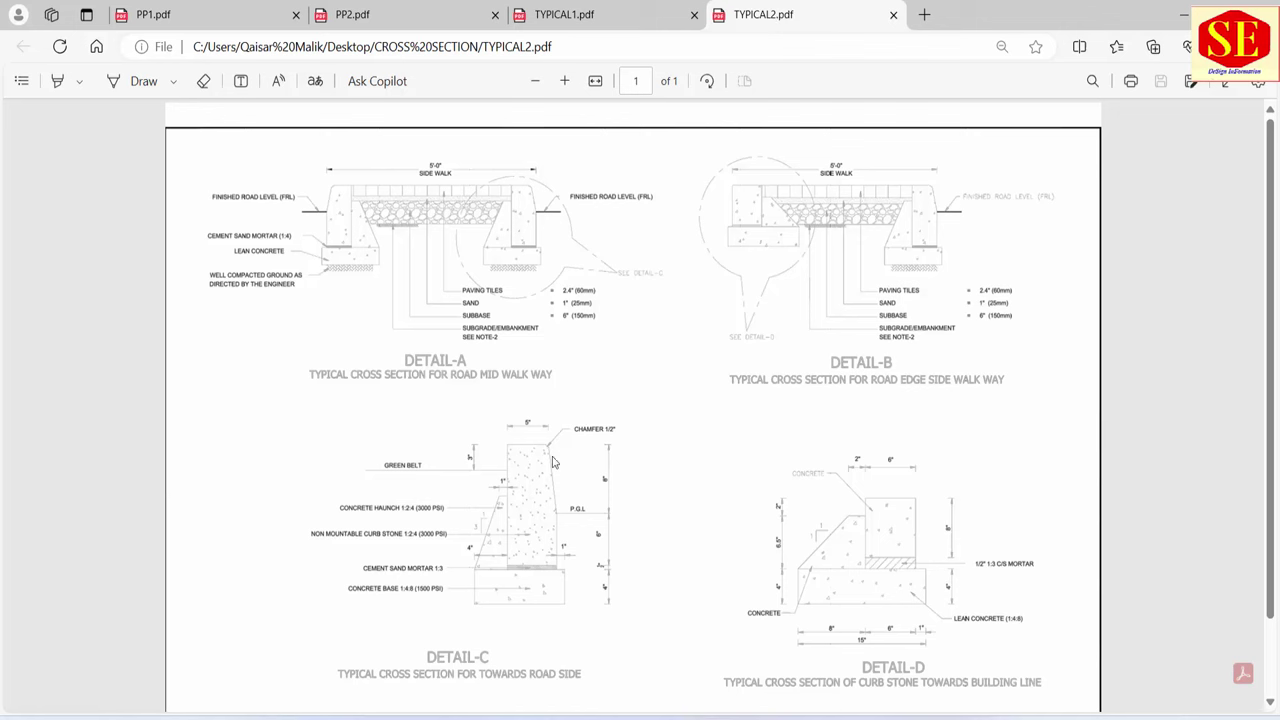
click(782, 640)
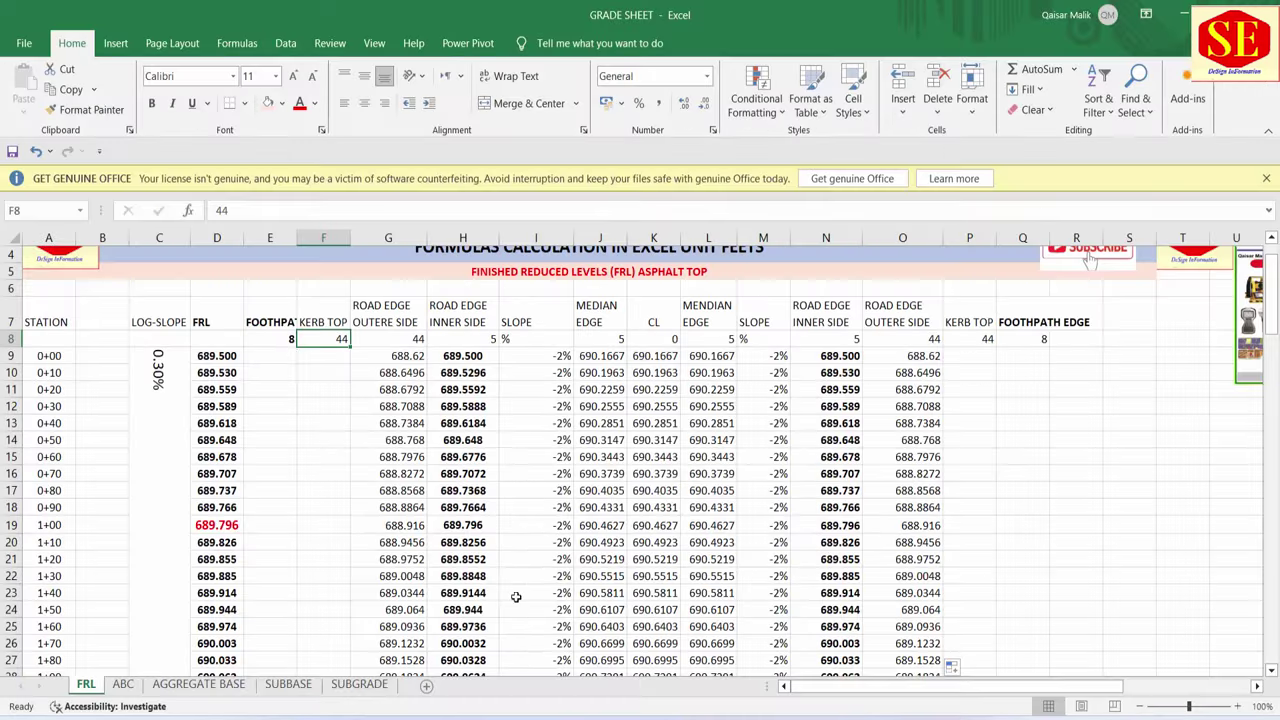
- Enter the kerb top formula =G9+(8/12) in F9
click(330, 356)
text(=)
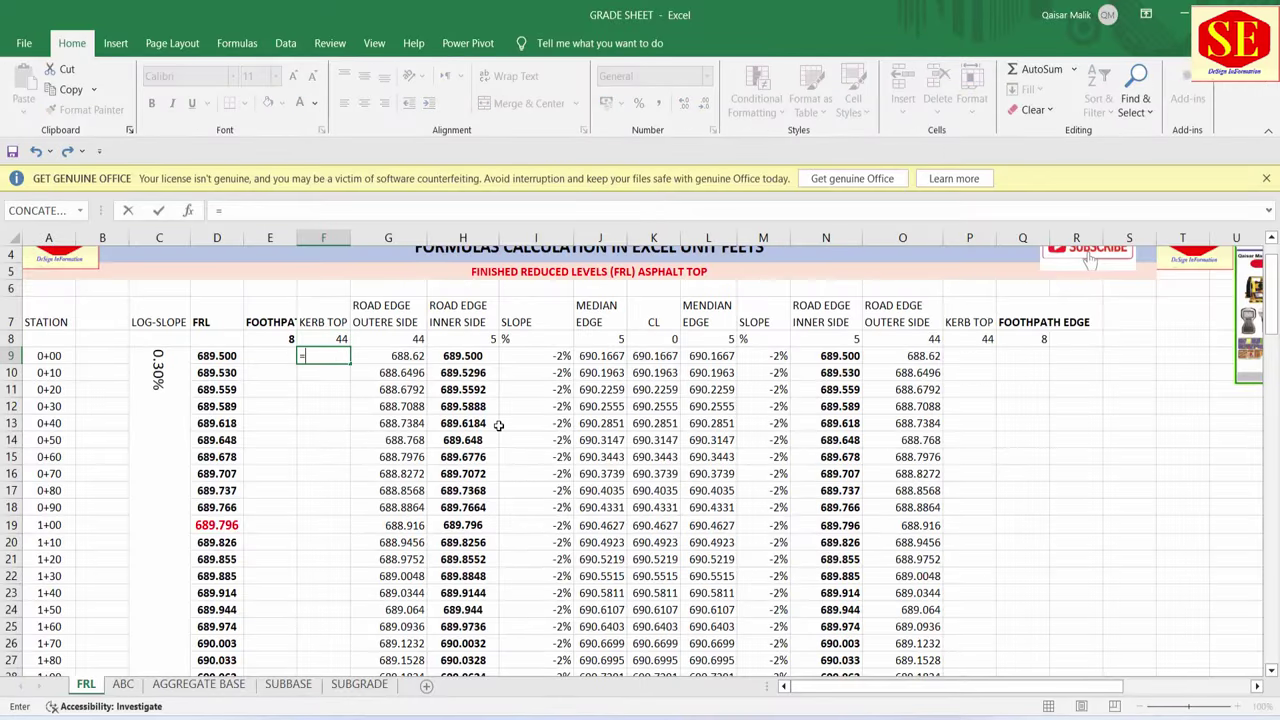
click(403, 357)
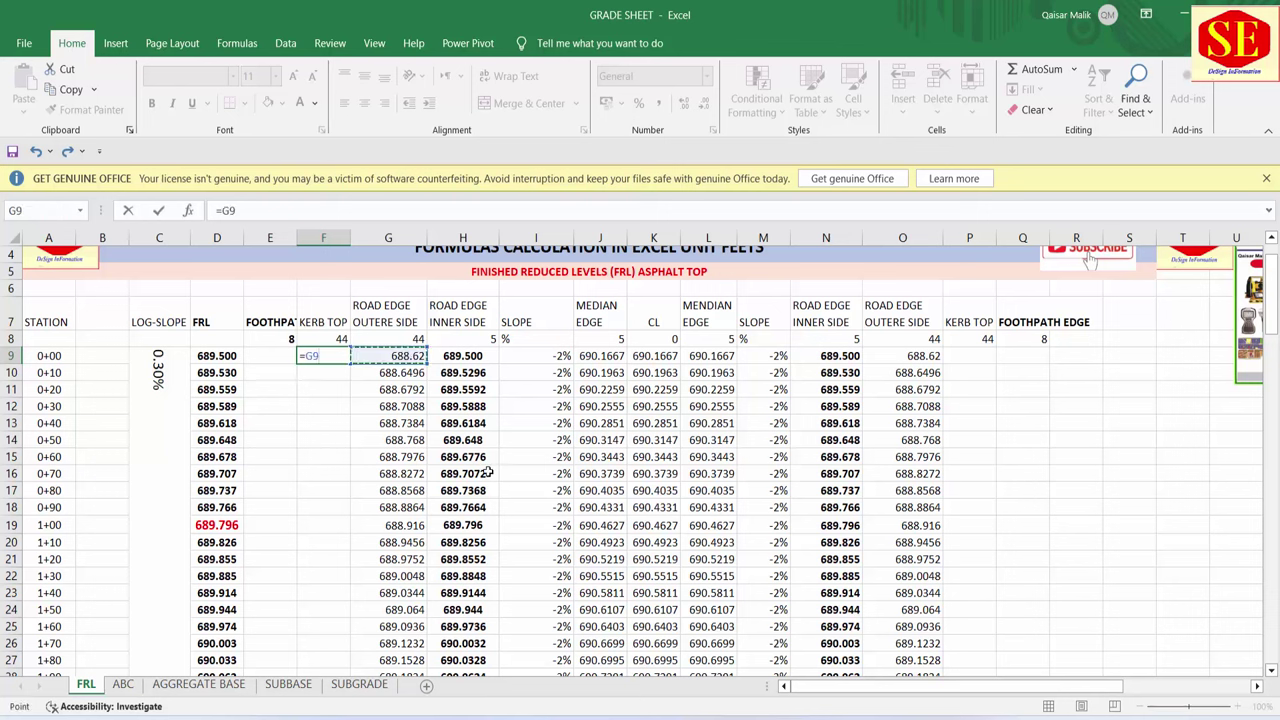
text(+()
text(8/12)
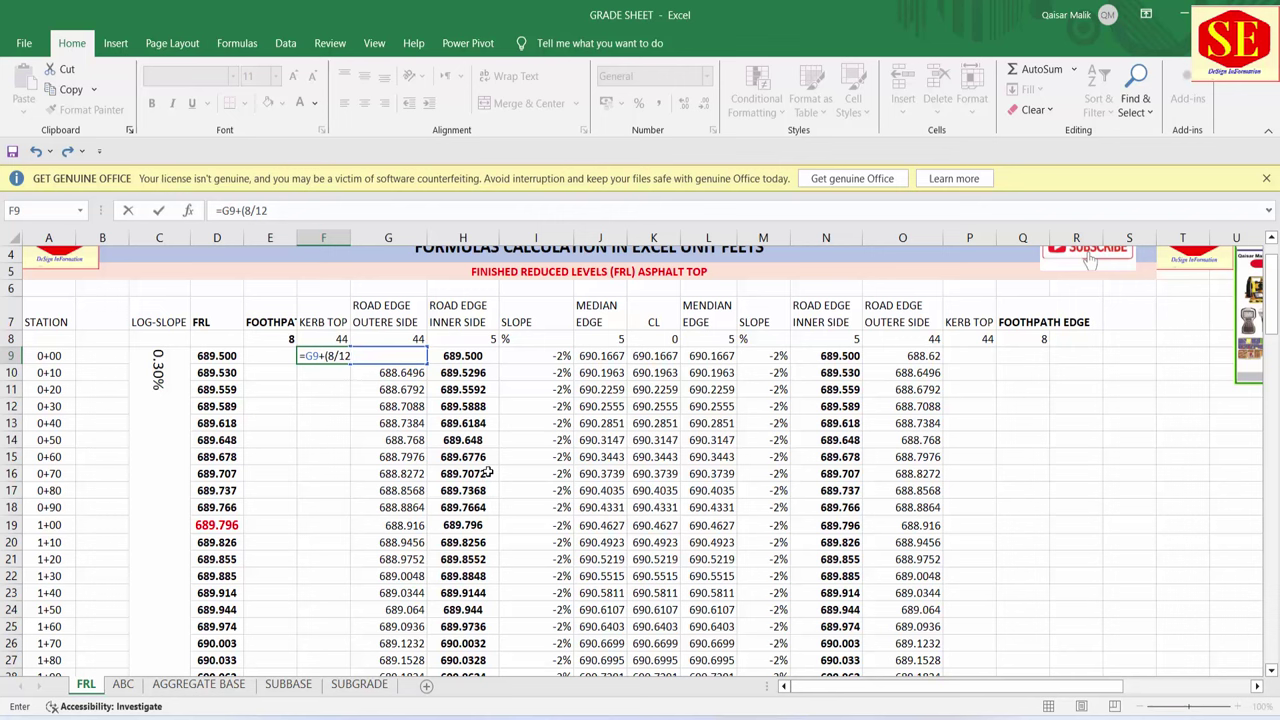
key(Return)
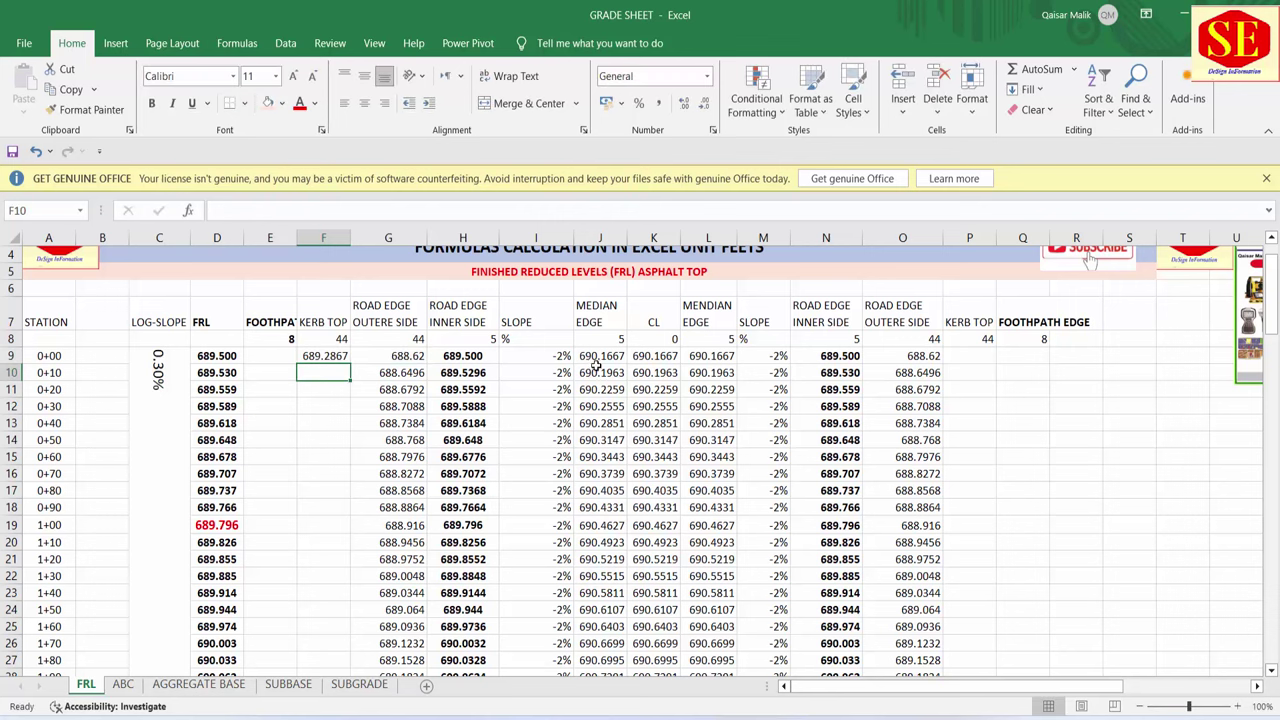
- Inspect the J9 and K9 formulas, then fill the F9 kerb top formula down column F
click(600, 362)
double_click(596, 362)
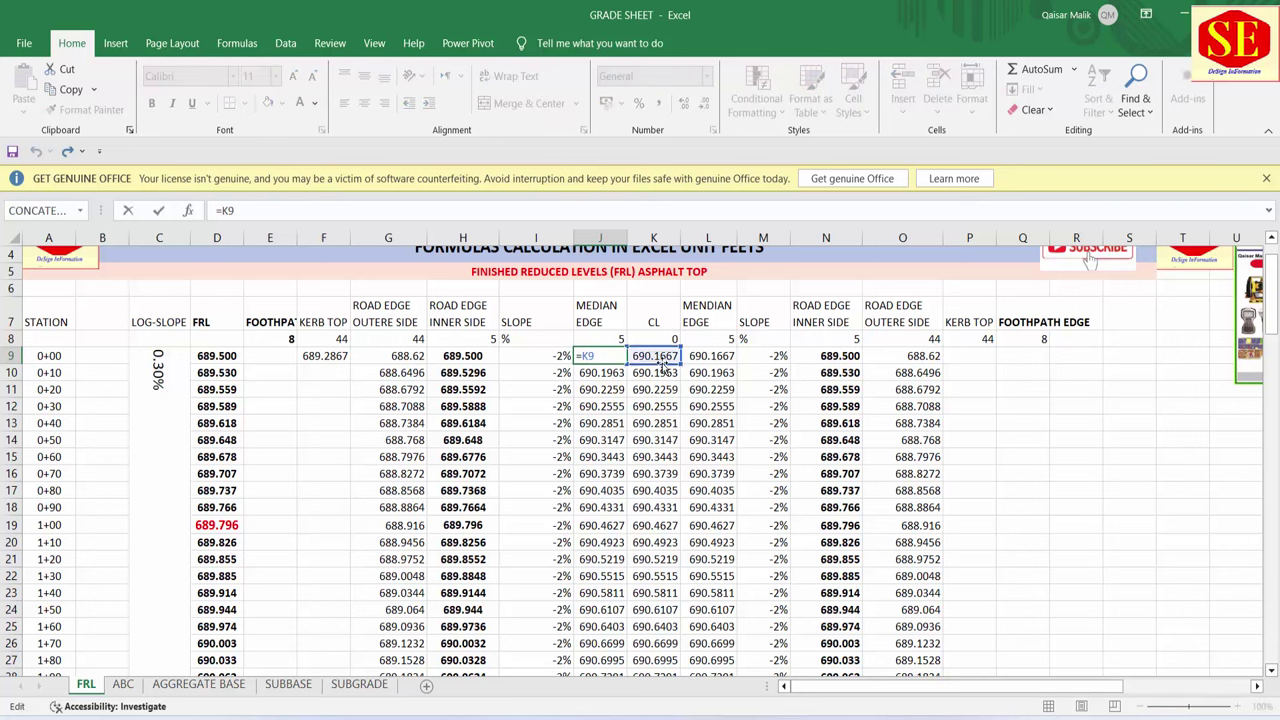
click(656, 362)
double_click(656, 362)
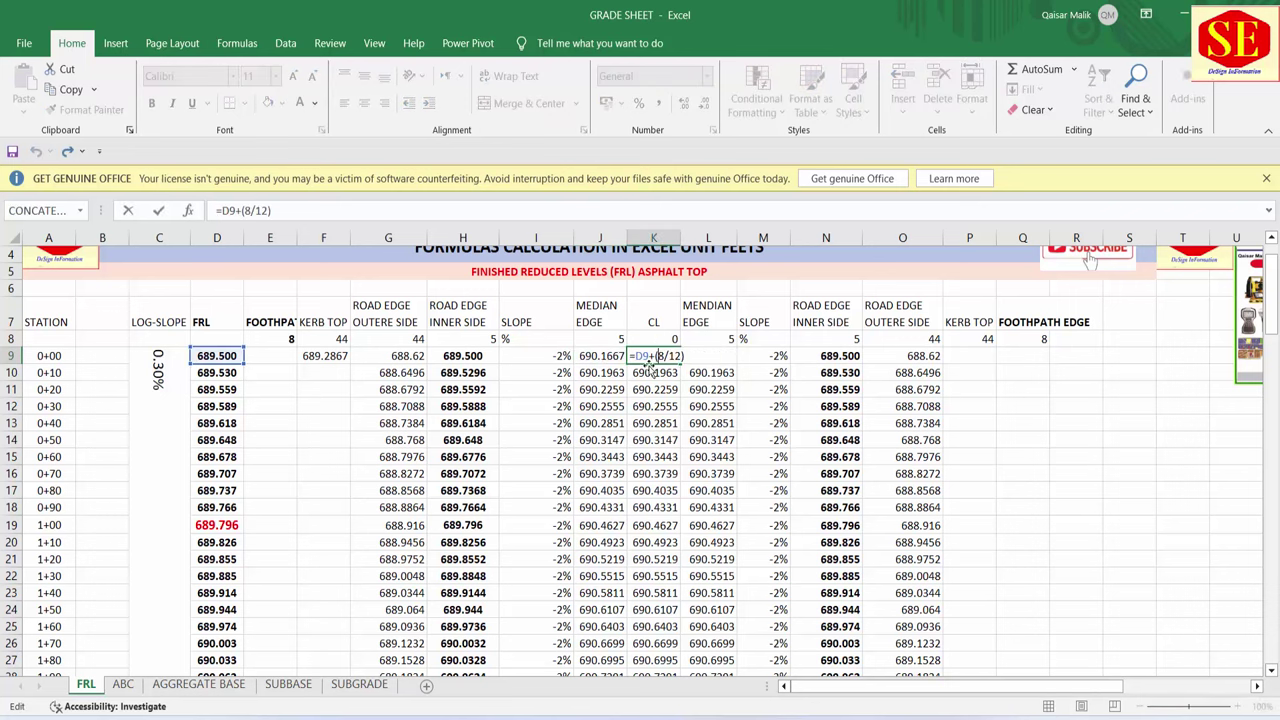
click(325, 357)
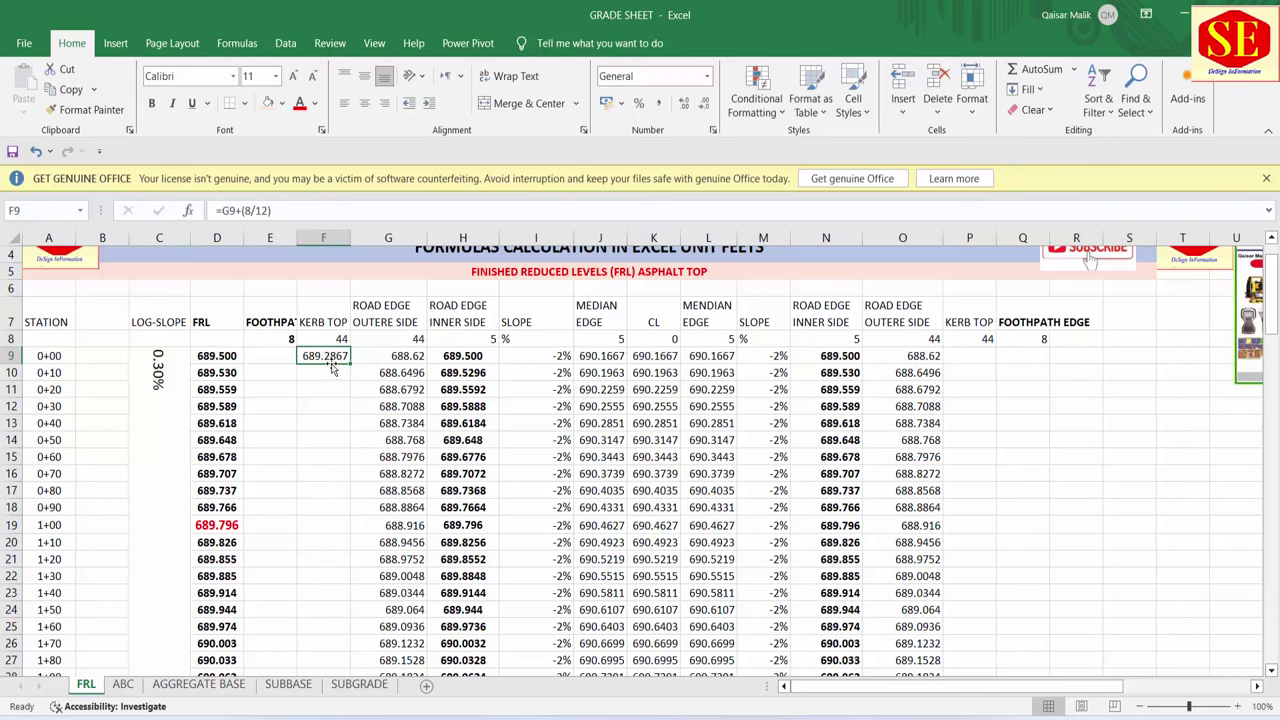
double_click(348, 365)
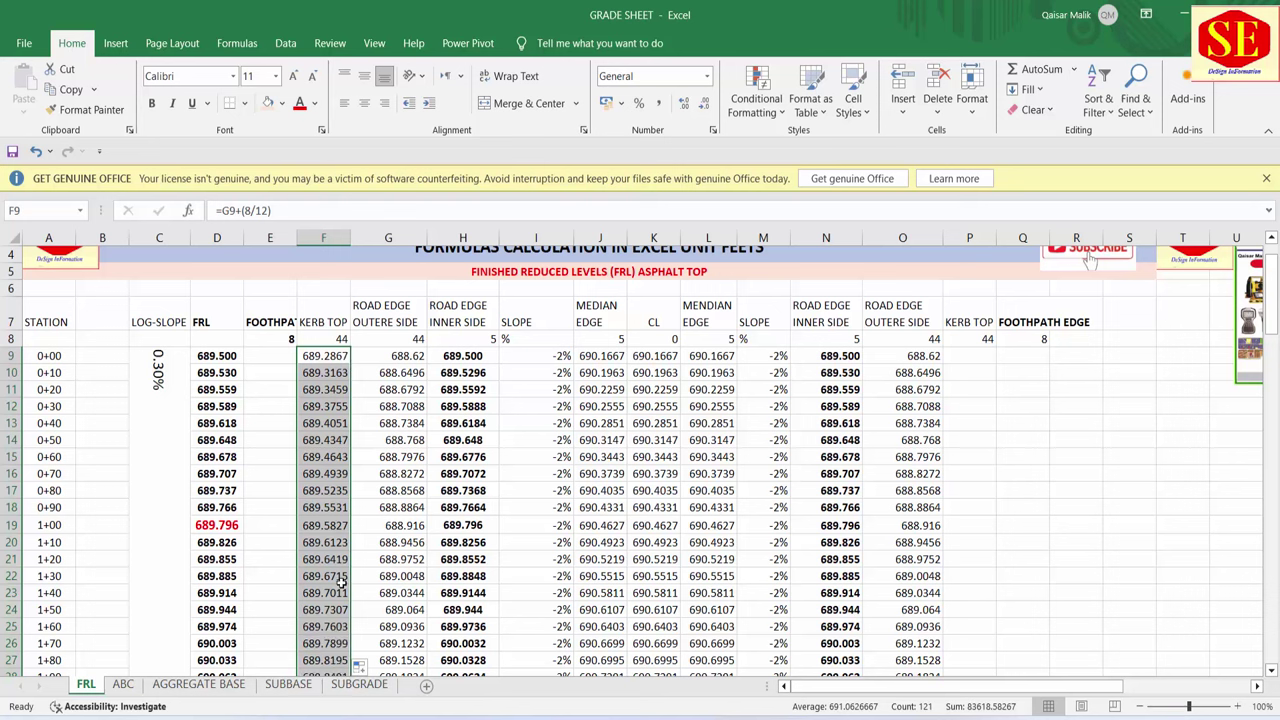
- Enter =O9+(8/12) in P9 and fill it down column P
click(980, 358)
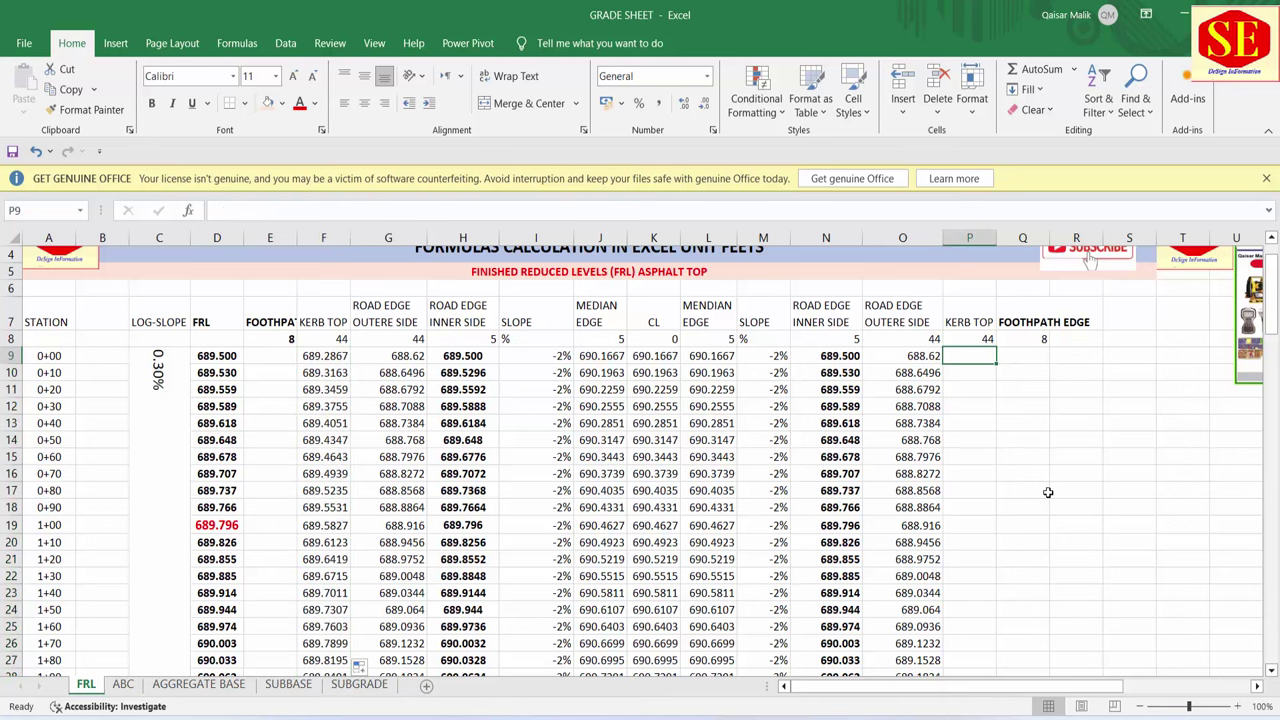
text(=)
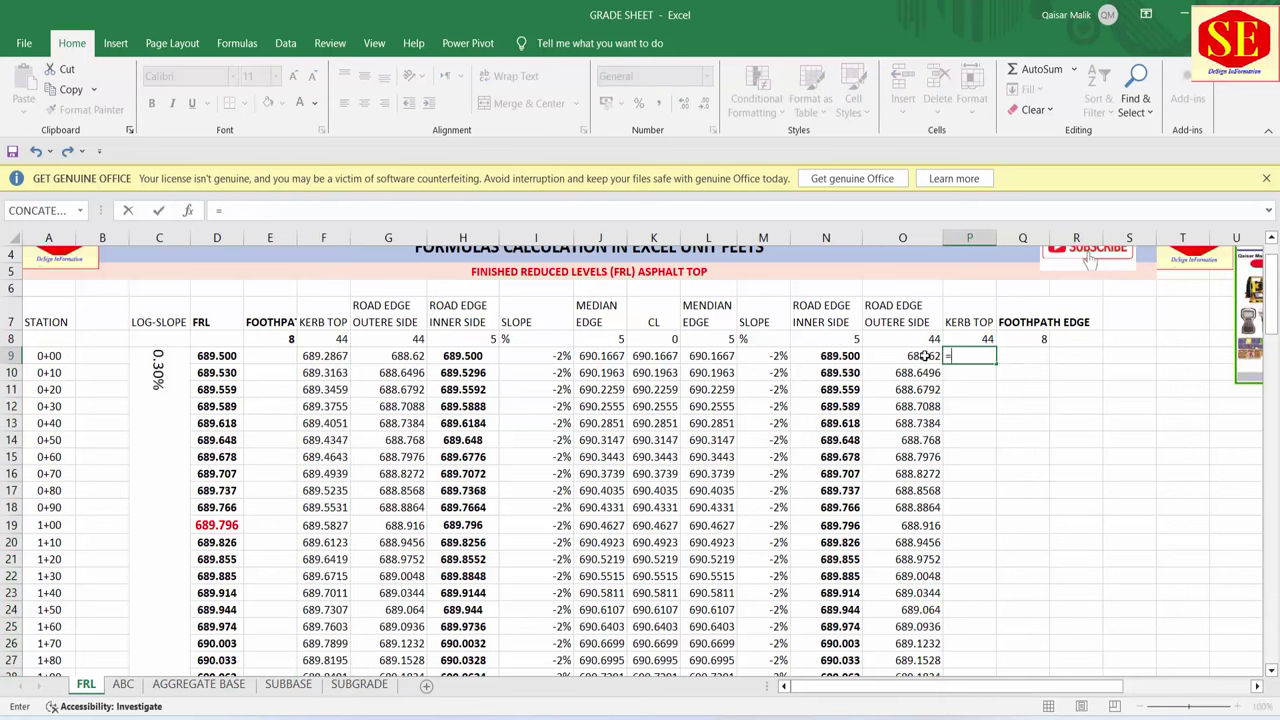
click(926, 356)
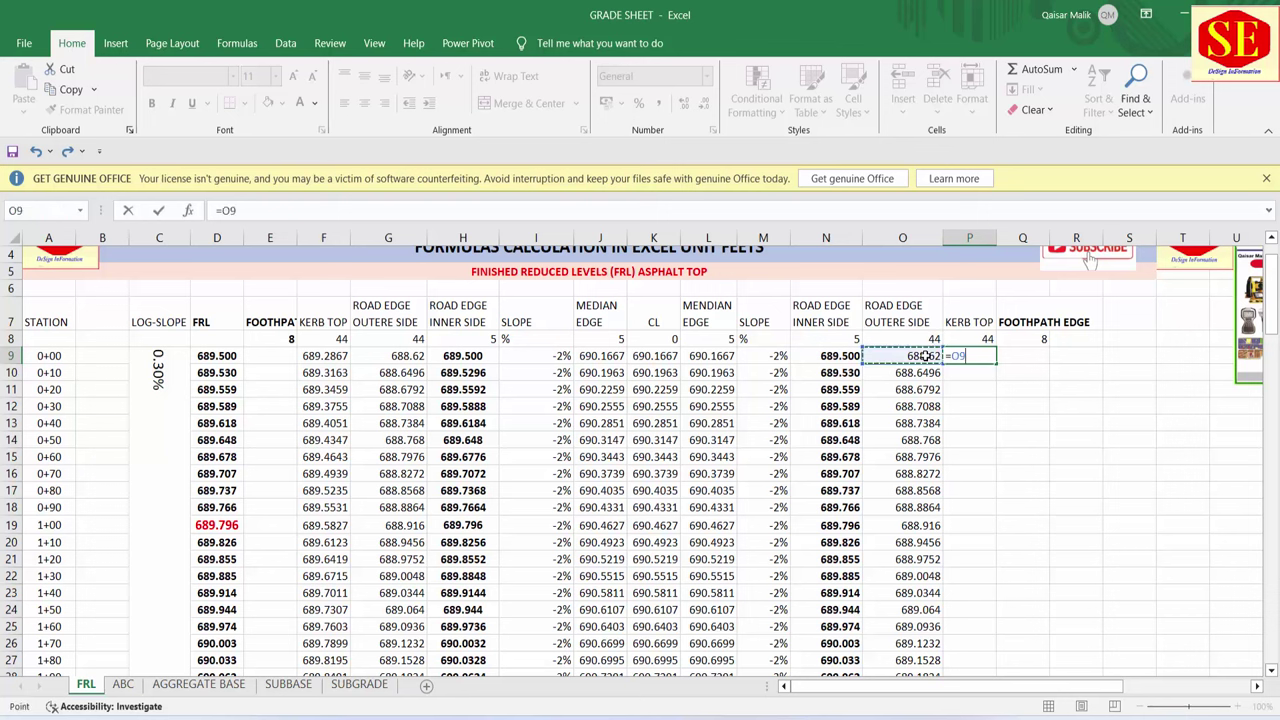
text(+(8/12)
key(Return)
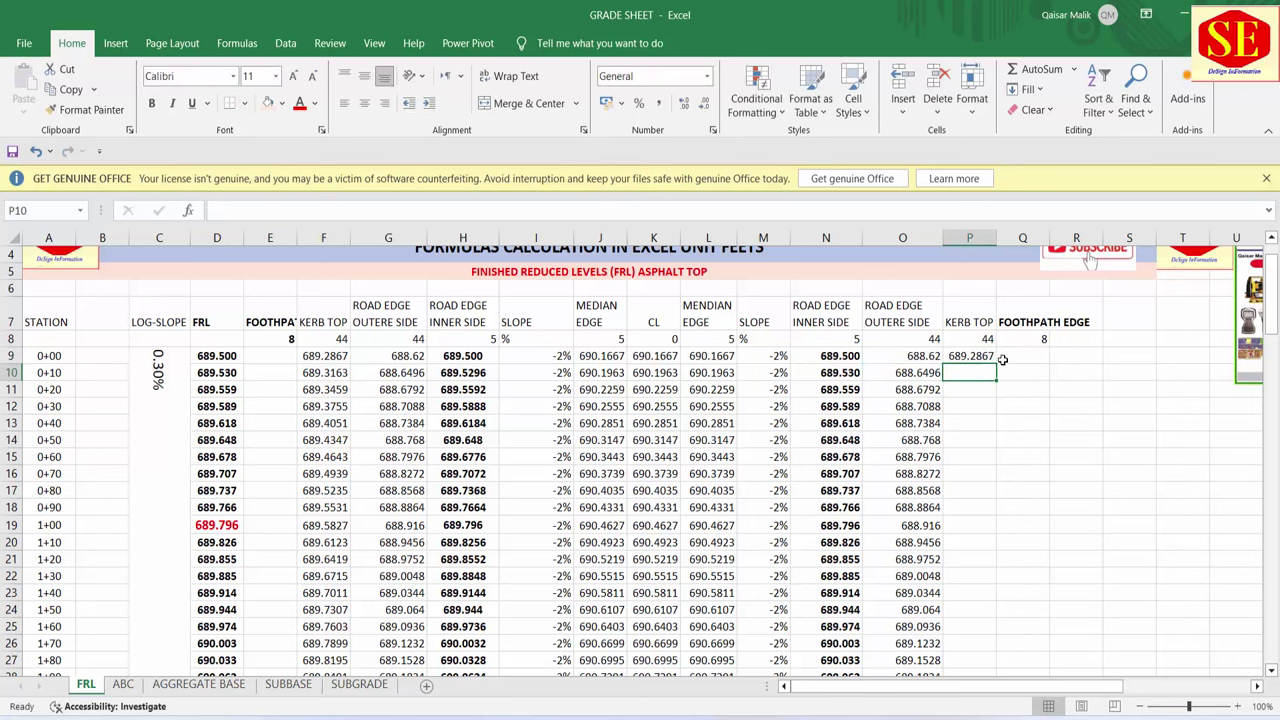
click(992, 361)
double_click(997, 365)
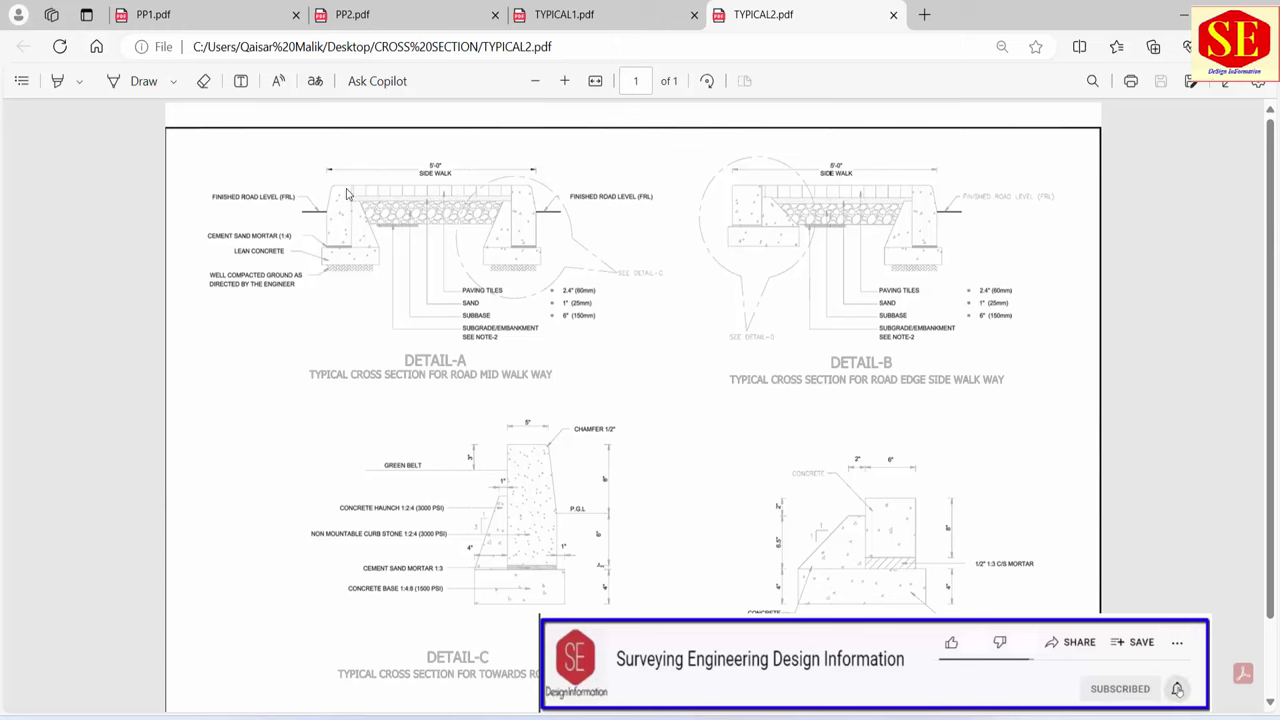
- Review the TYPICAL1.pdf road cross-section layers, zooming and scrolling toward Detail D
click(620, 26)
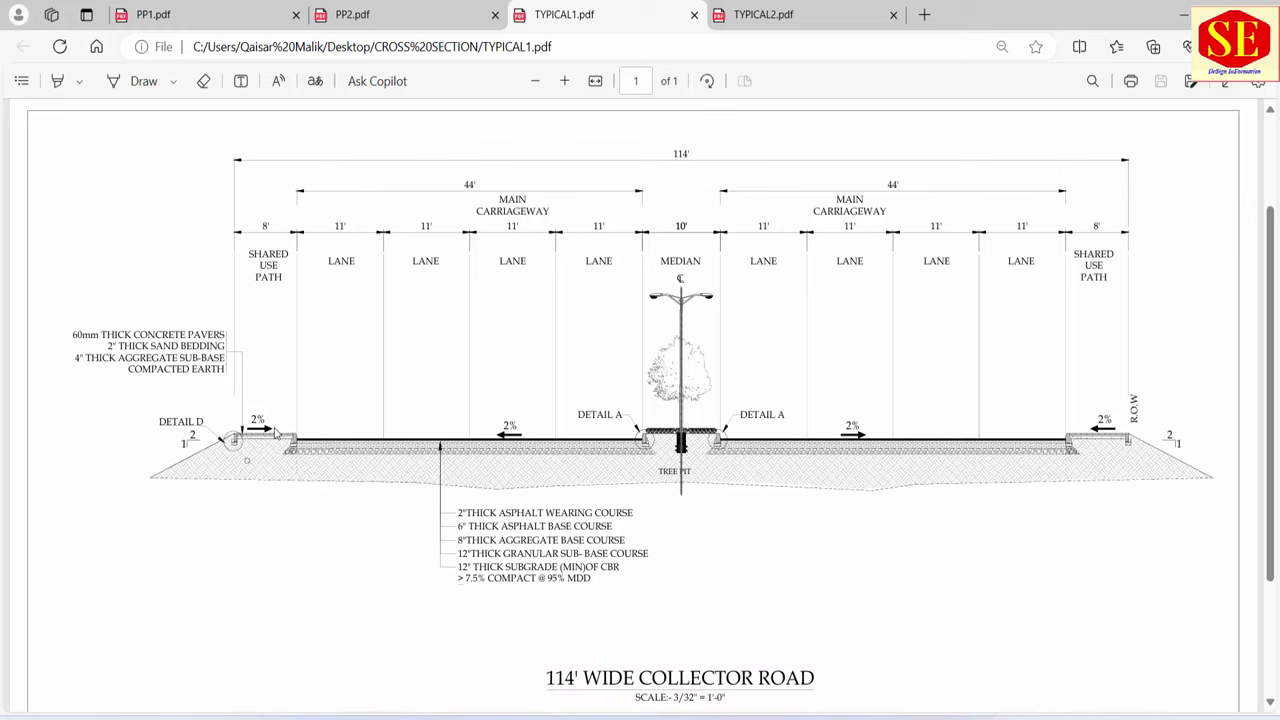
scroll(236, 446, up, 3)
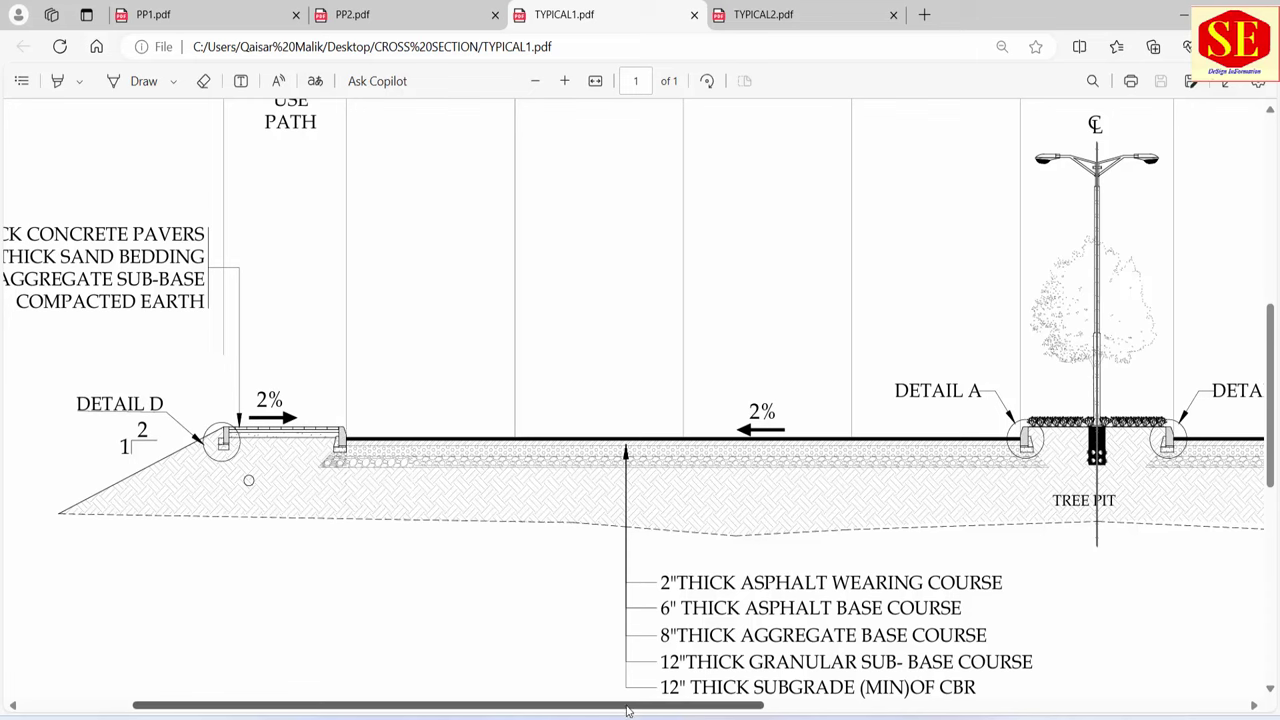
drag(631, 706, 1154, 705)
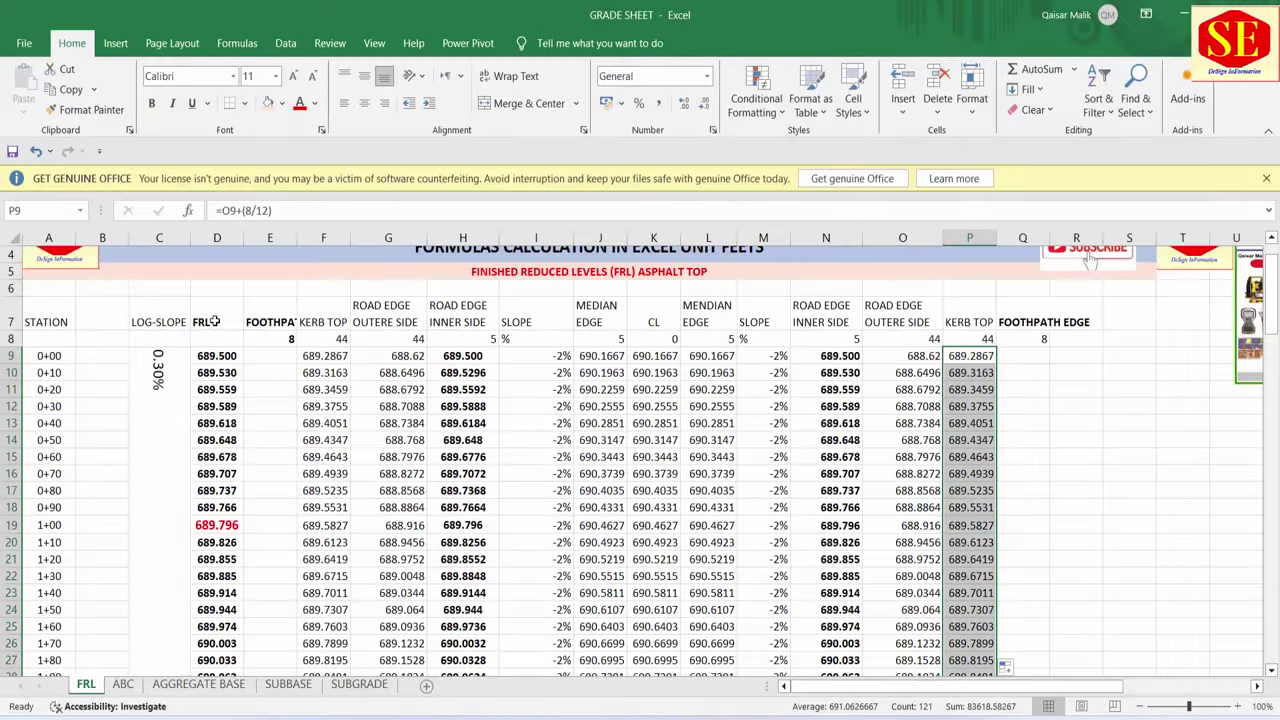
- Insert a blank column F before the KERB TOP column
click(338, 322)
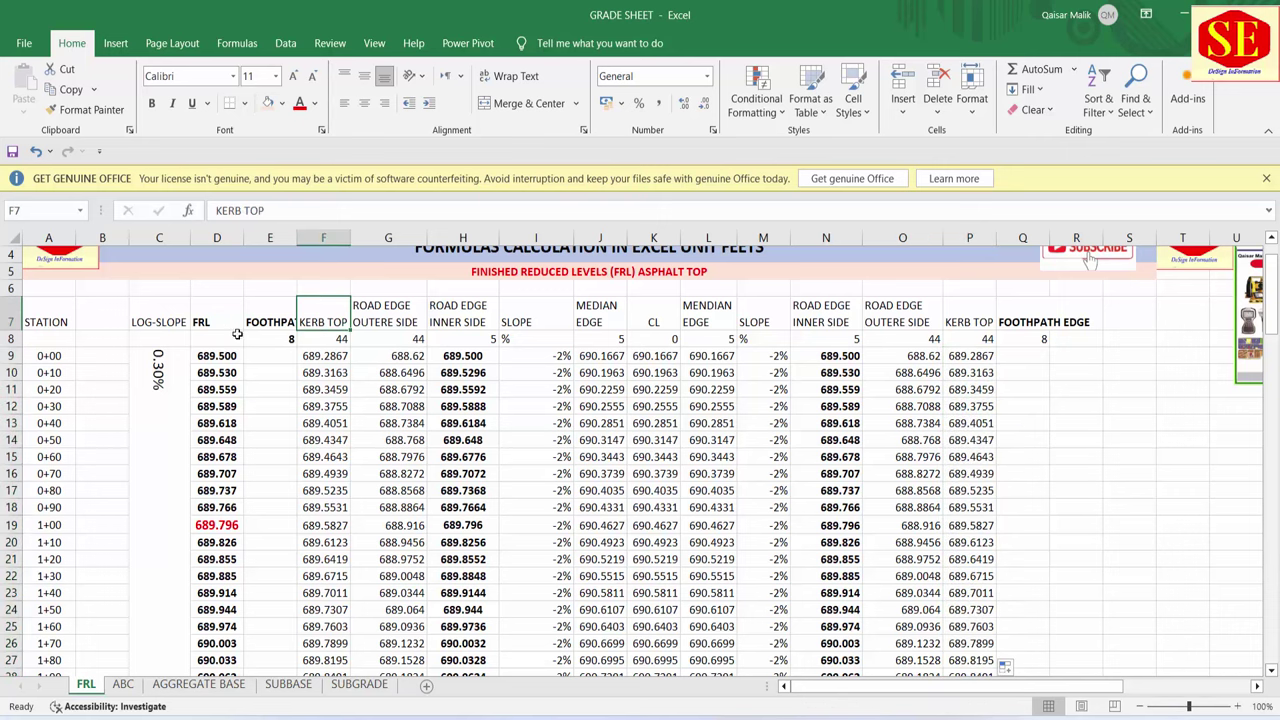
click(277, 313)
click(323, 238)
right_click(305, 248)
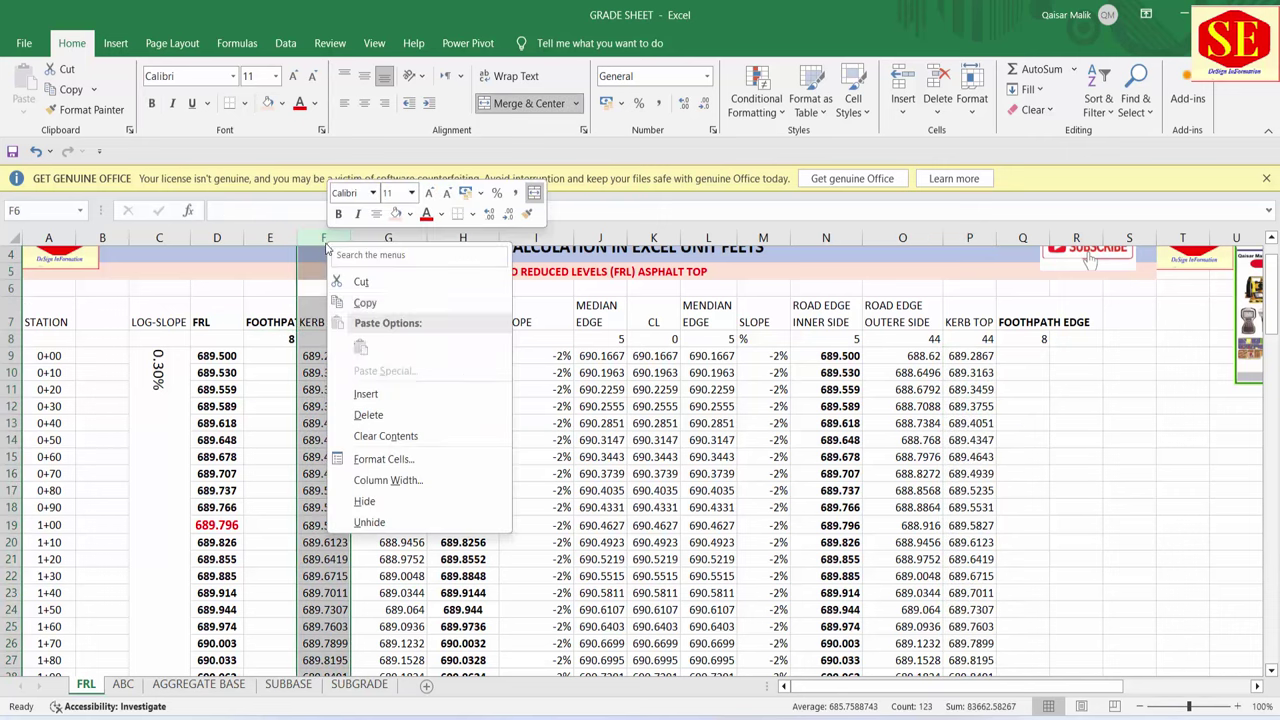
click(373, 393)
click(330, 342)
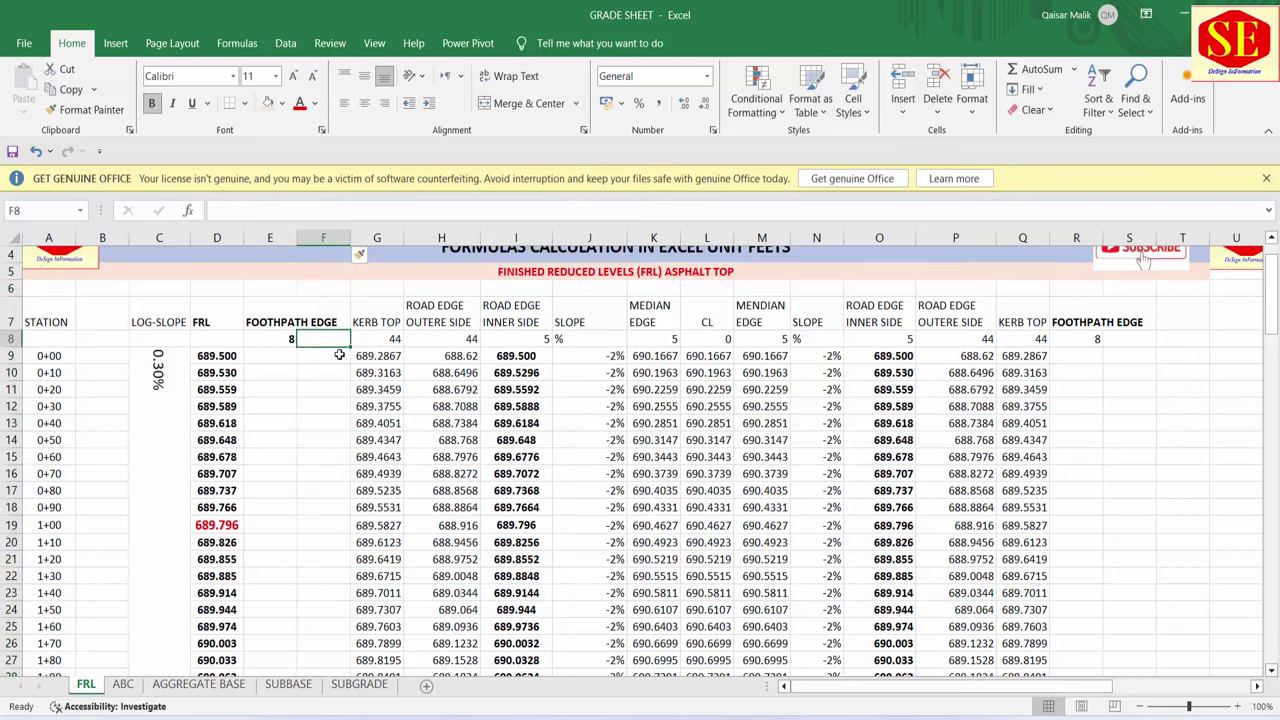
- Wrap the header text and add the heading SLOPE in F7
click(281, 318)
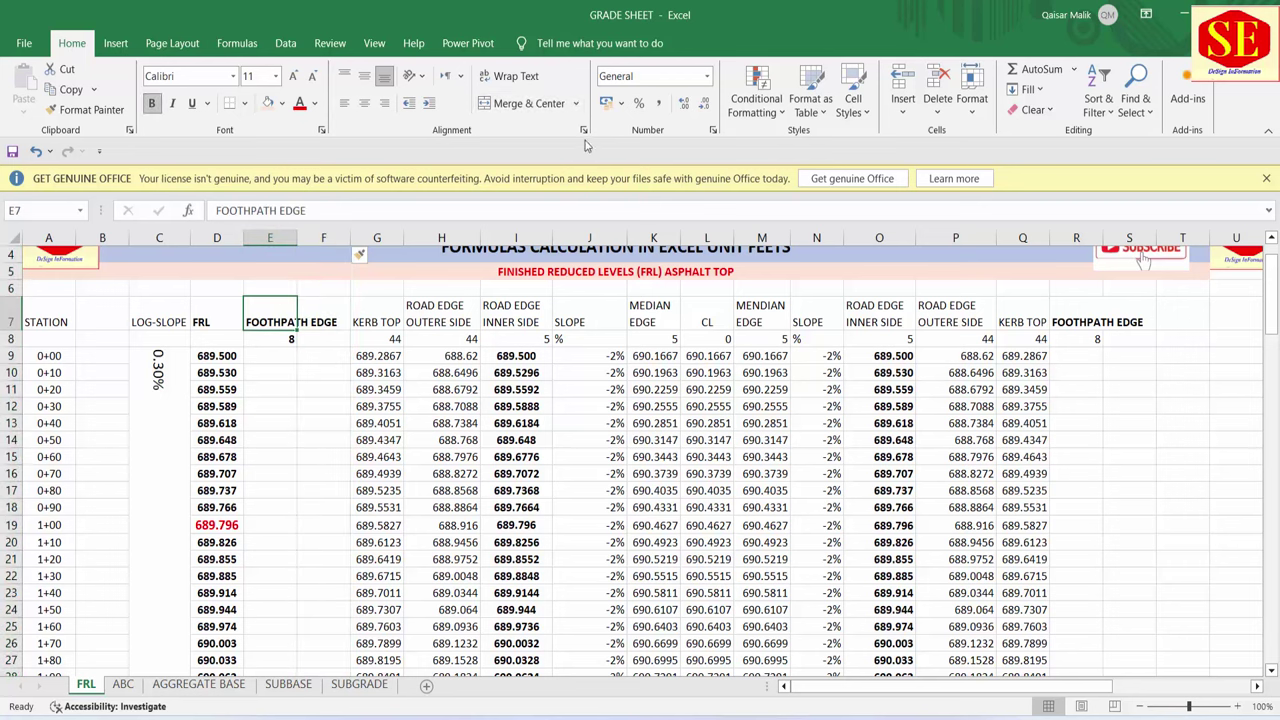
click(516, 76)
click(314, 333)
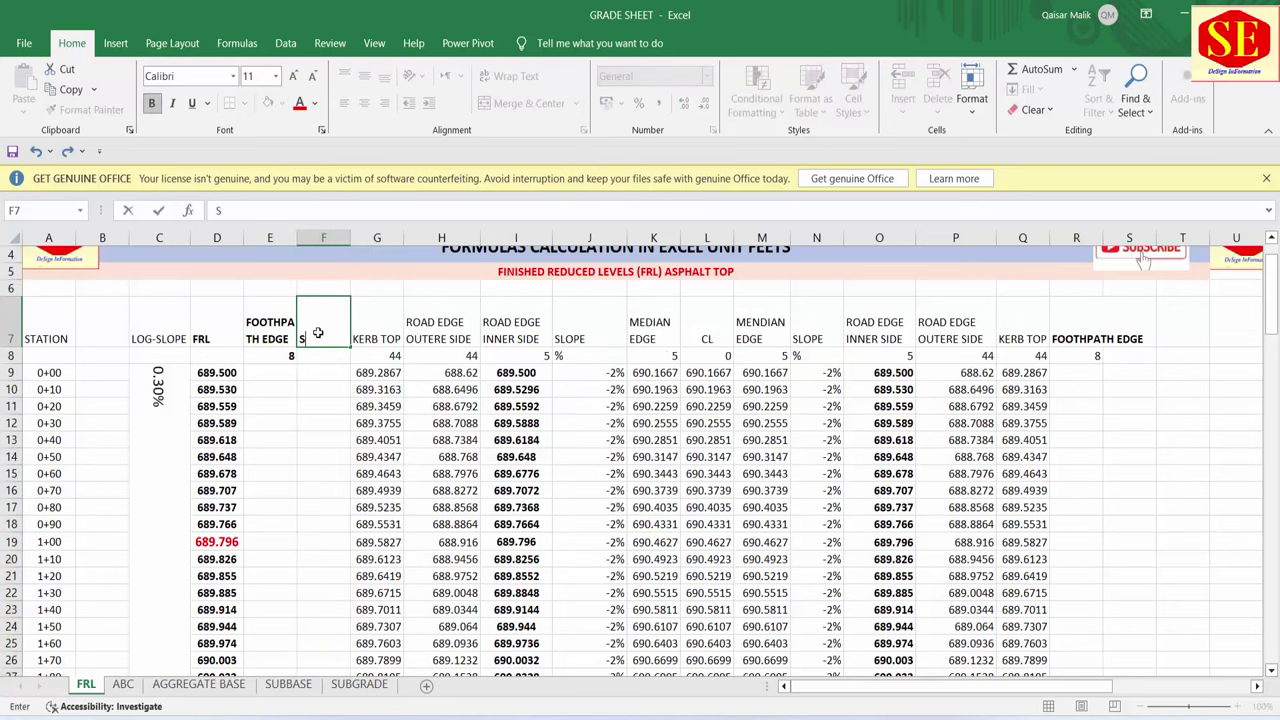
text(SLOP[)
key(Return)
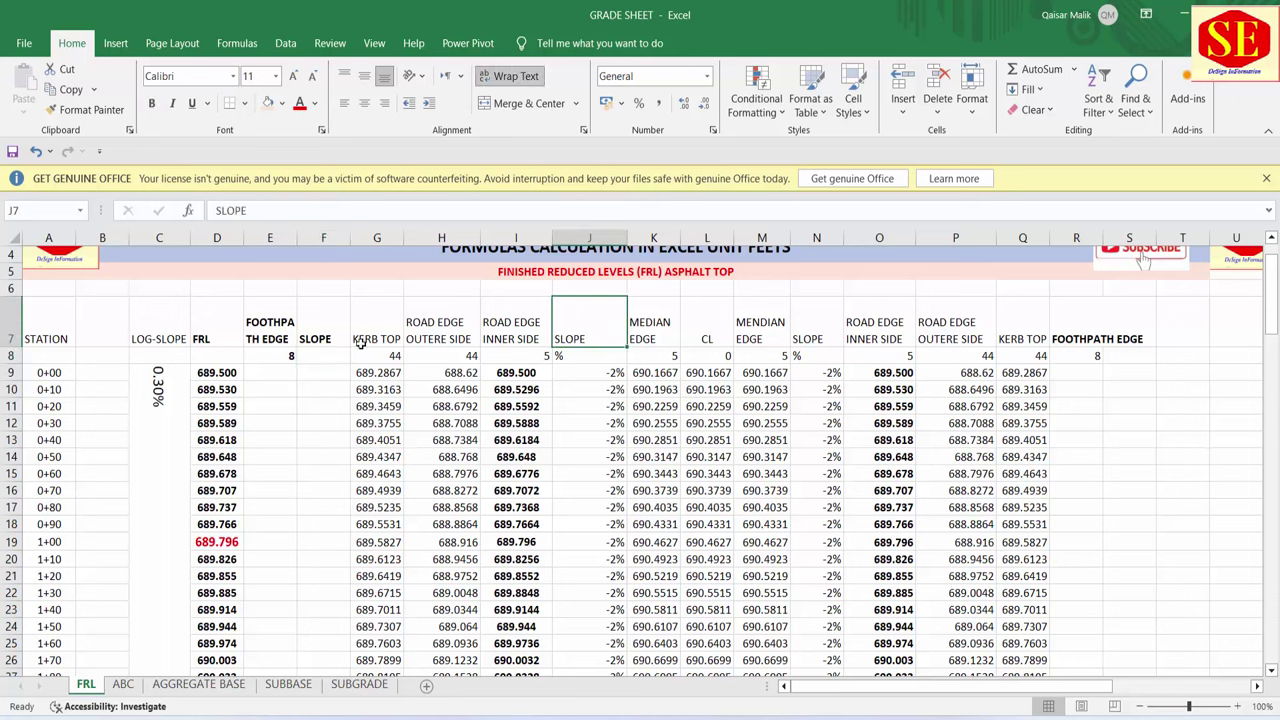
click(316, 341)
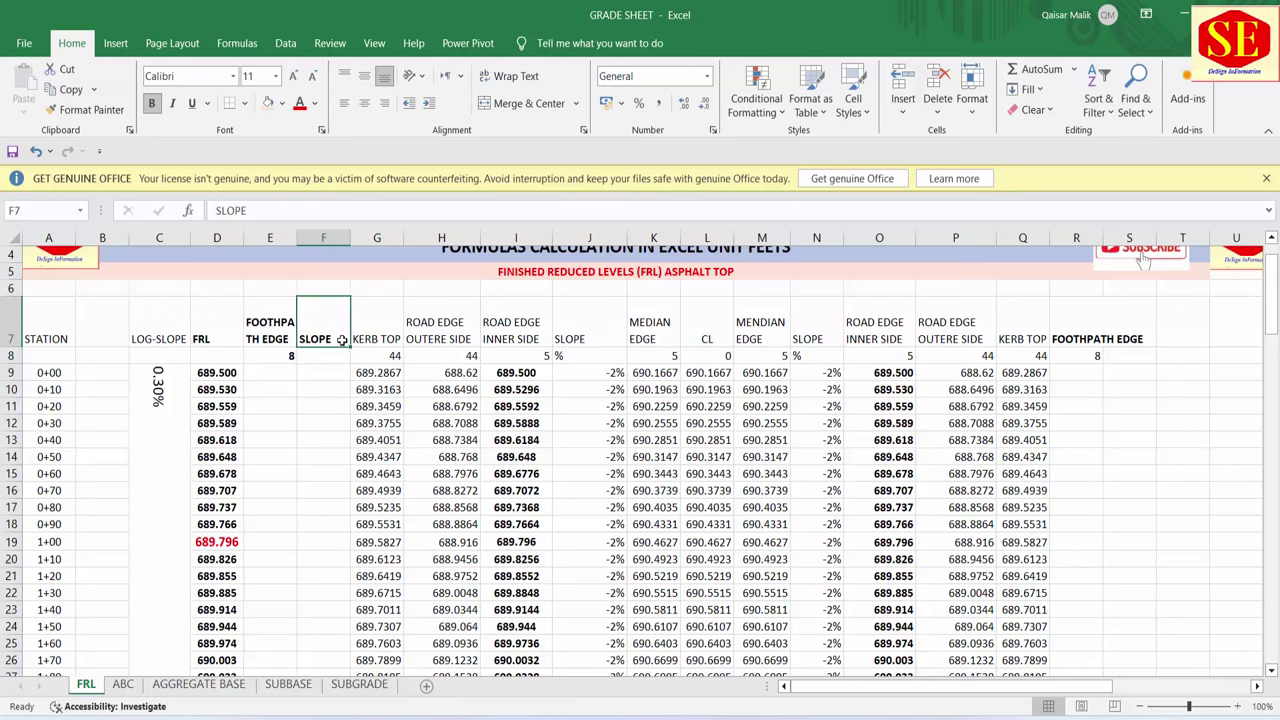
- Insert column R before FOOTHPATH EDGE and head it SLOPE in R7
click(1076, 340)
click(1076, 237)
right_click(1076, 237)
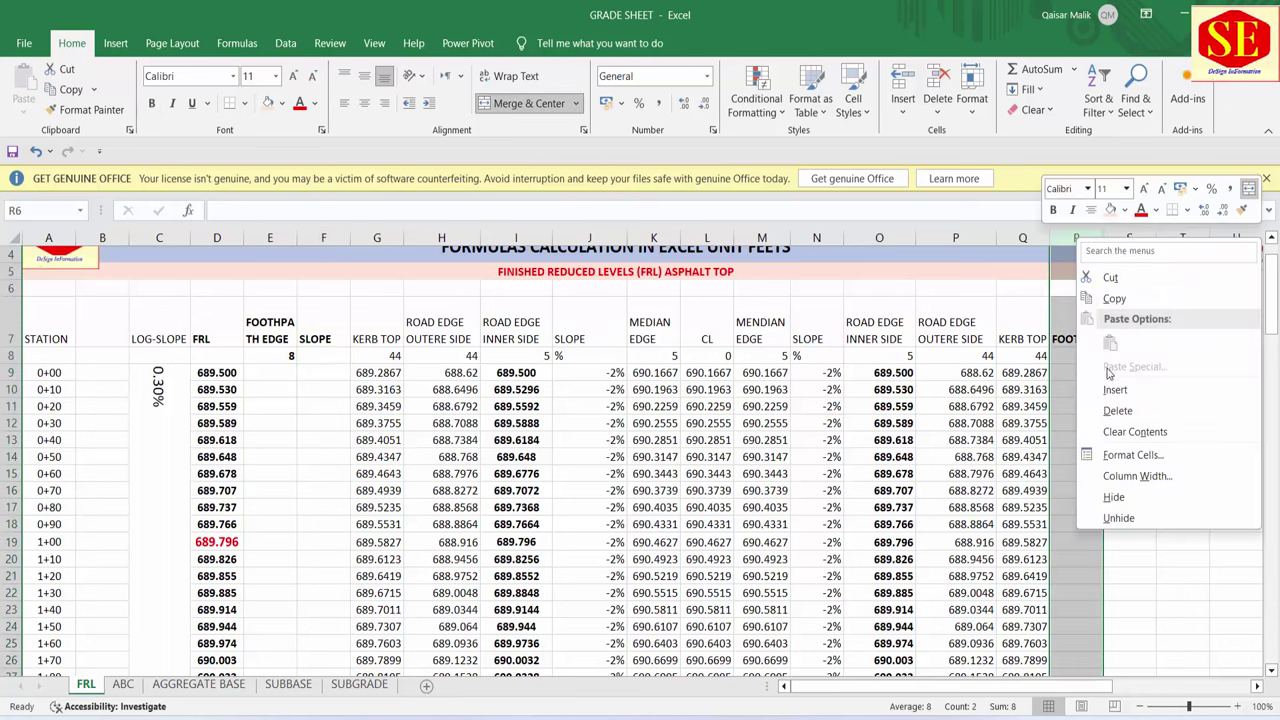
click(1100, 383)
click(1074, 335)
text(S)
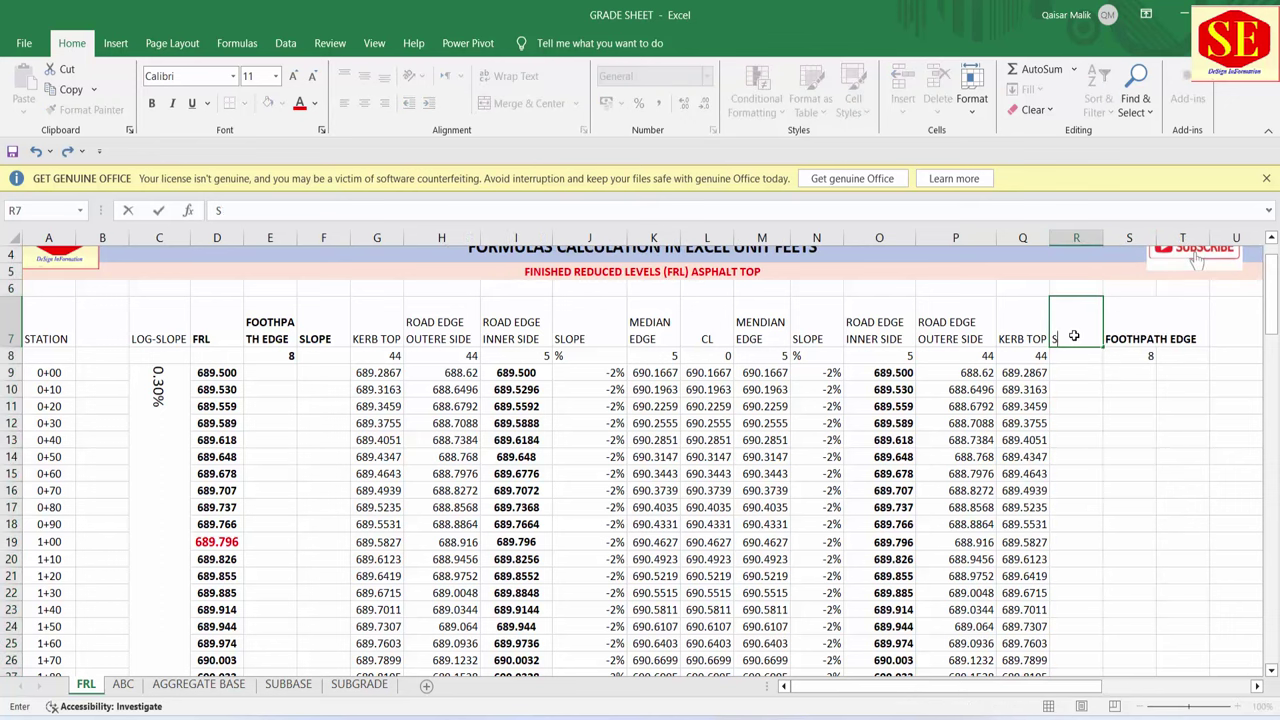
text(LOPE)
click(1140, 360)
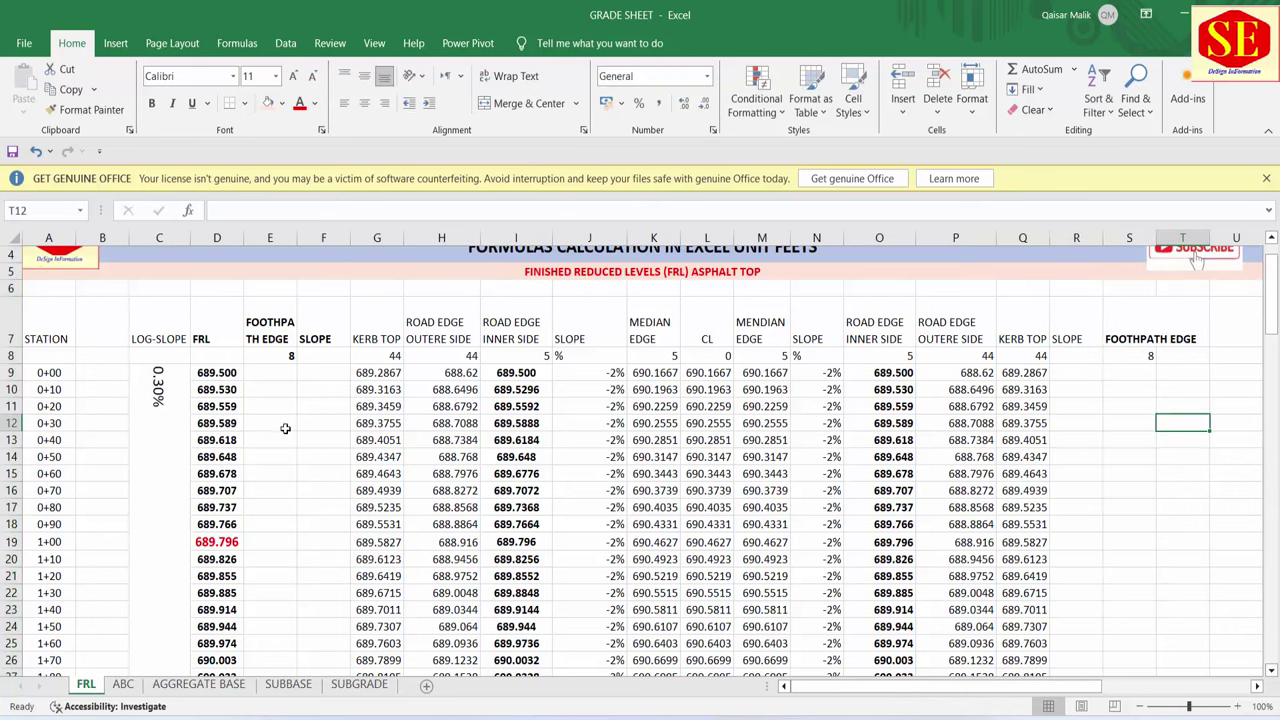
- Enter % as the unit in F8 and R8
click(315, 358)
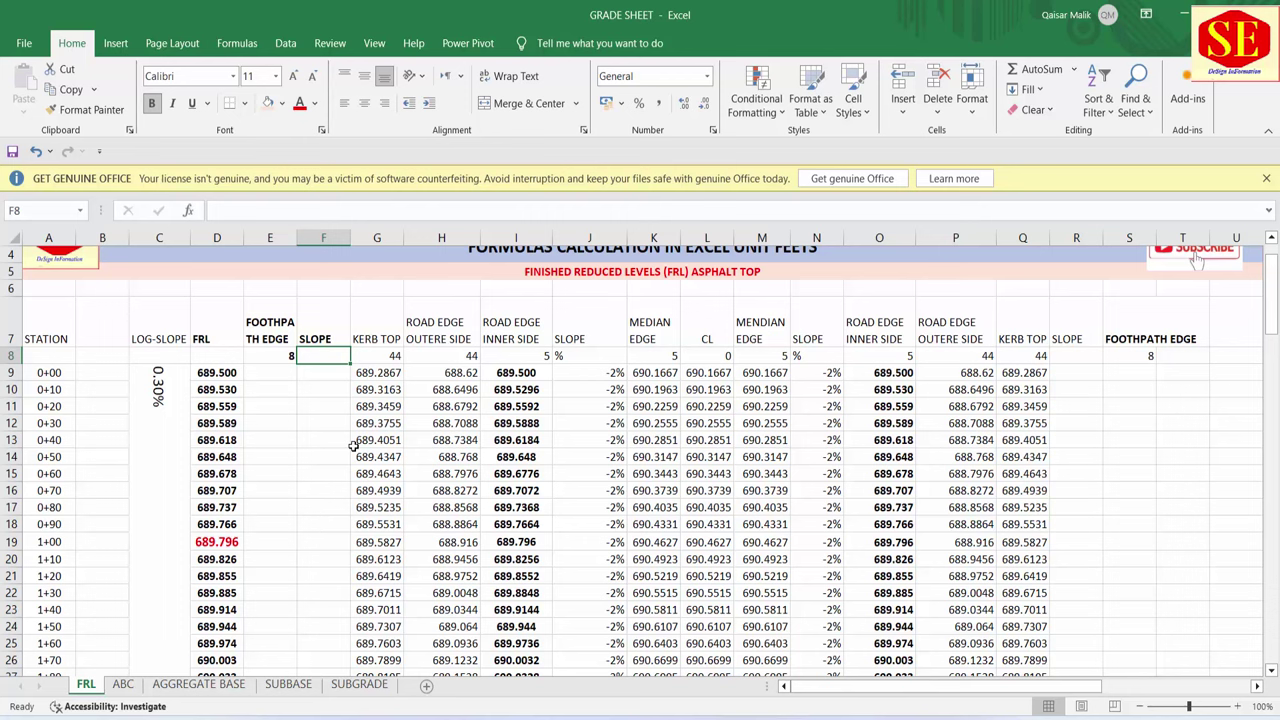
text(%)
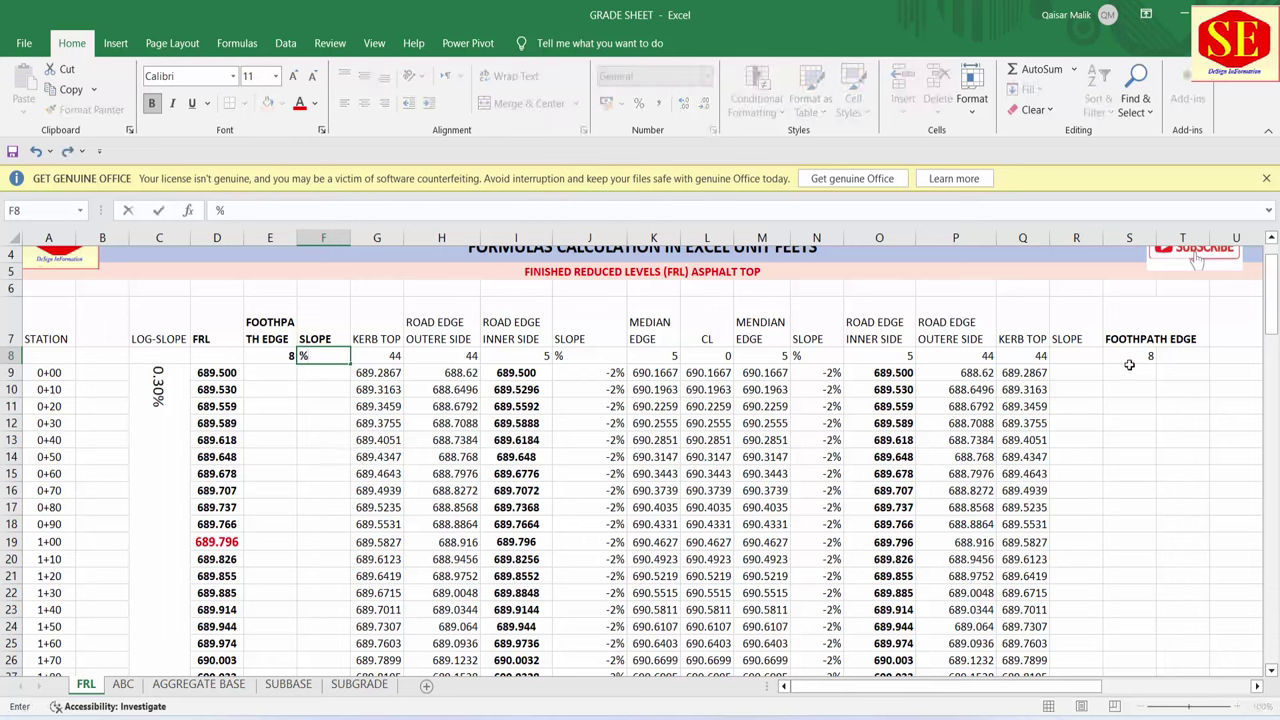
click(1072, 356)
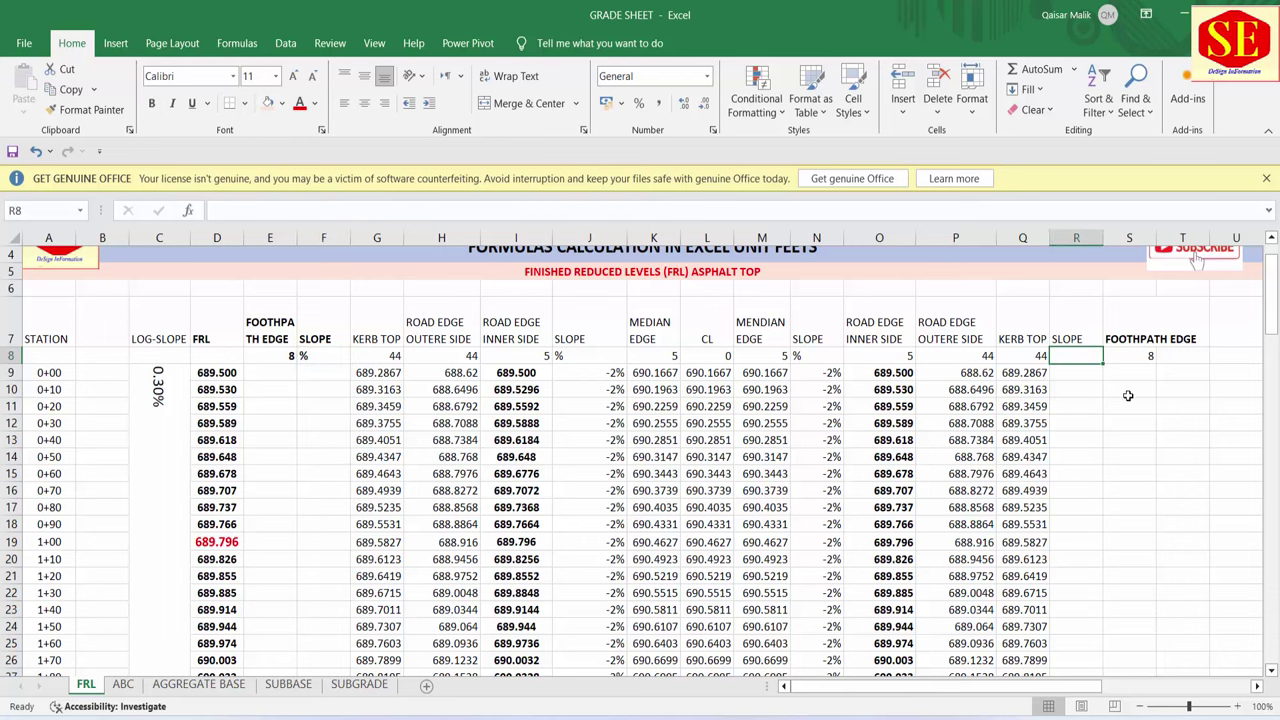
text(%)
key(Return)
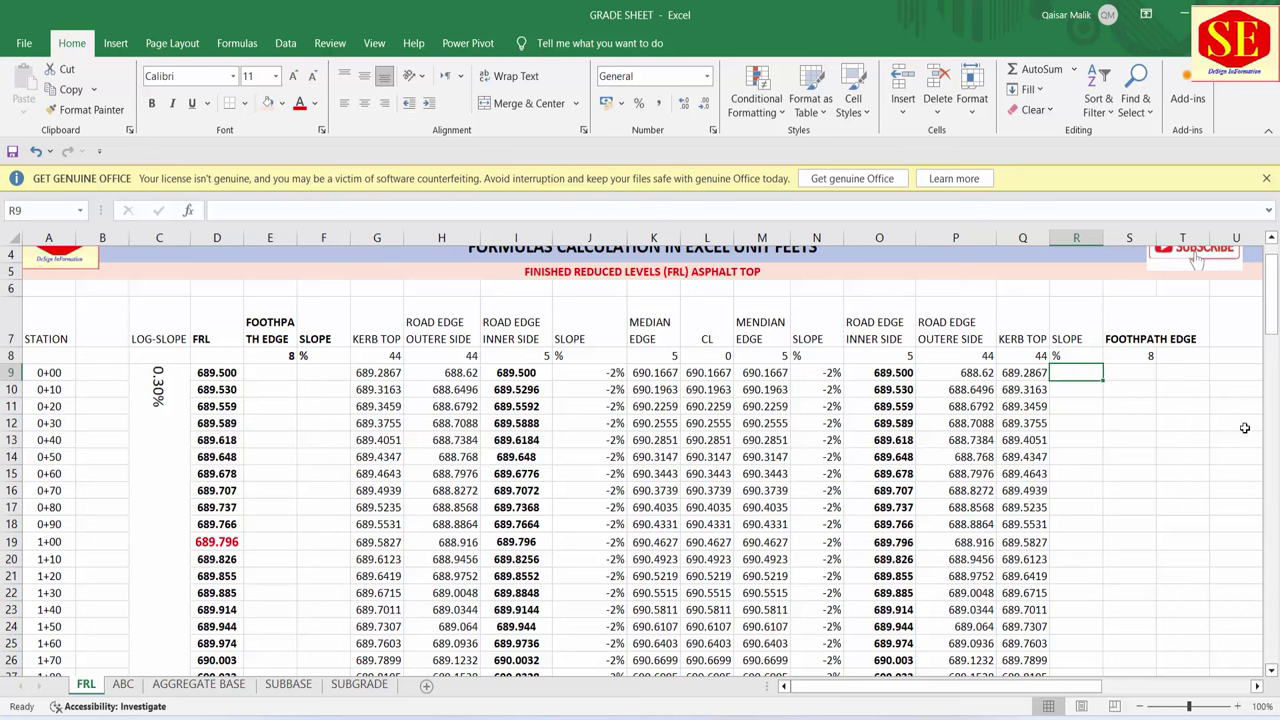
click(338, 371)
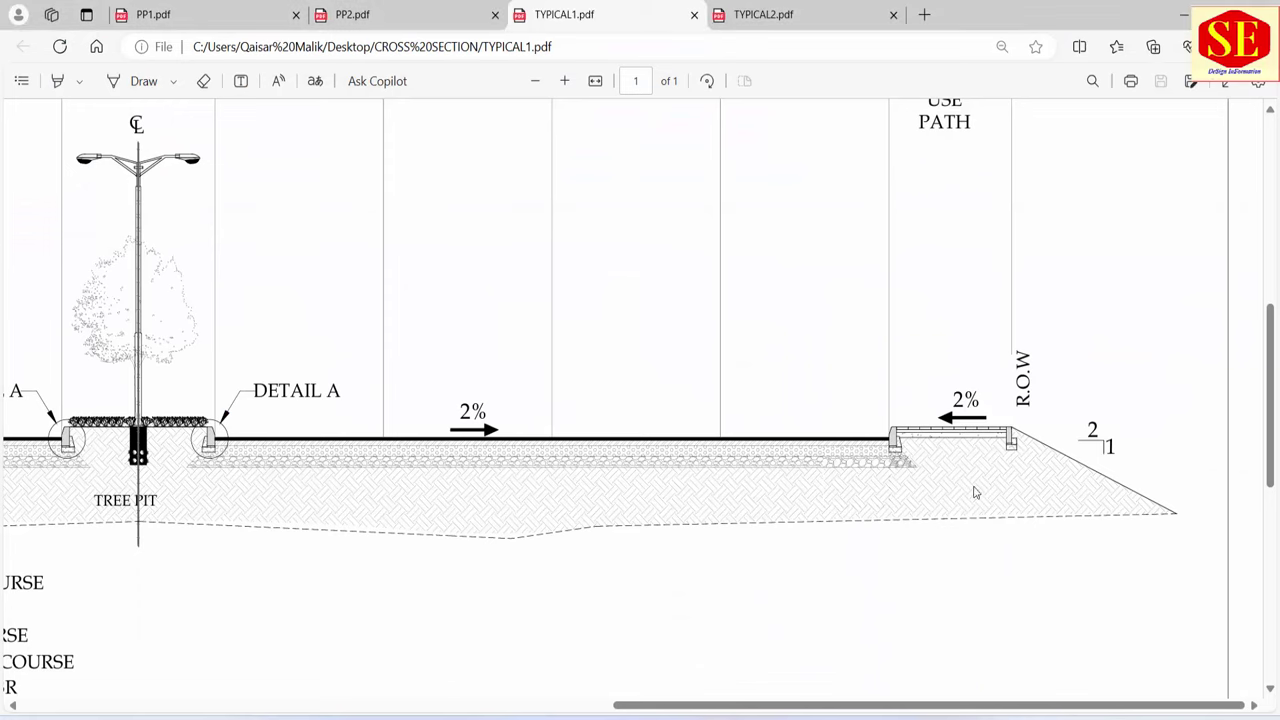
- Scroll the TYPICAL1 drawing to read the 2% footpath crossfall
drag(927, 706, 337, 706)
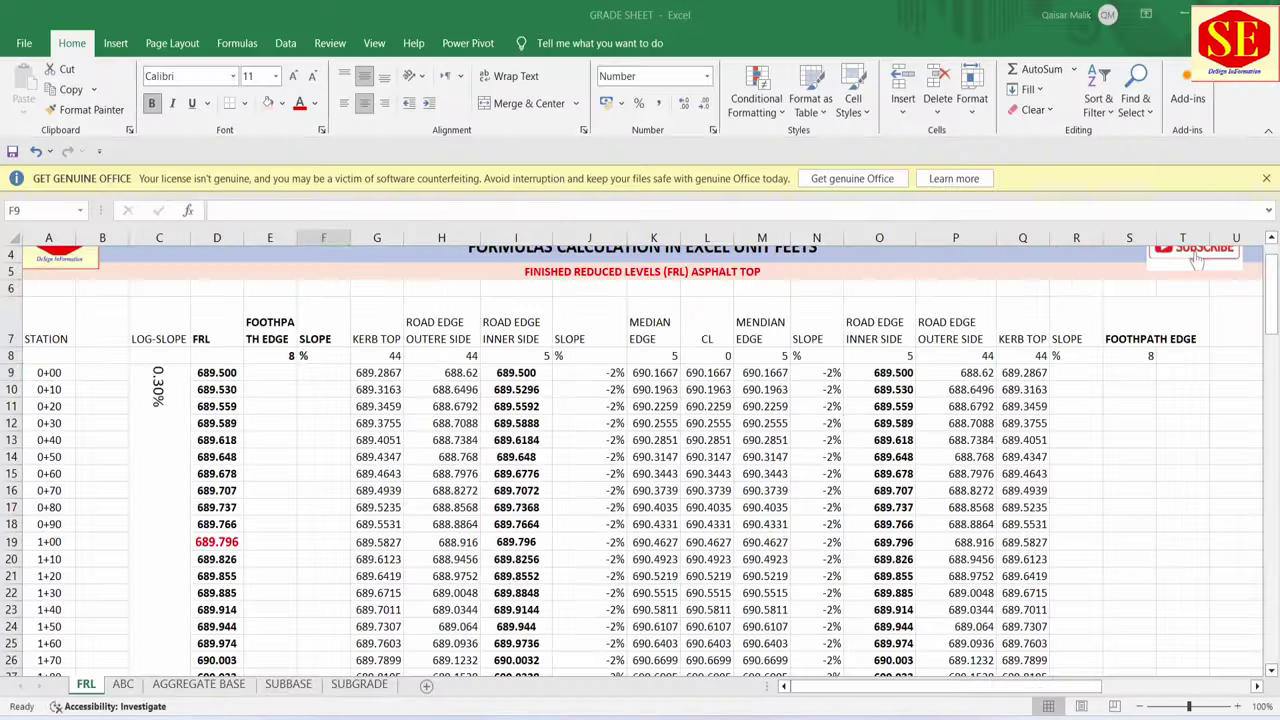
- Enter 2% in F9 with Percent Style and fill it down column F
click(323, 372)
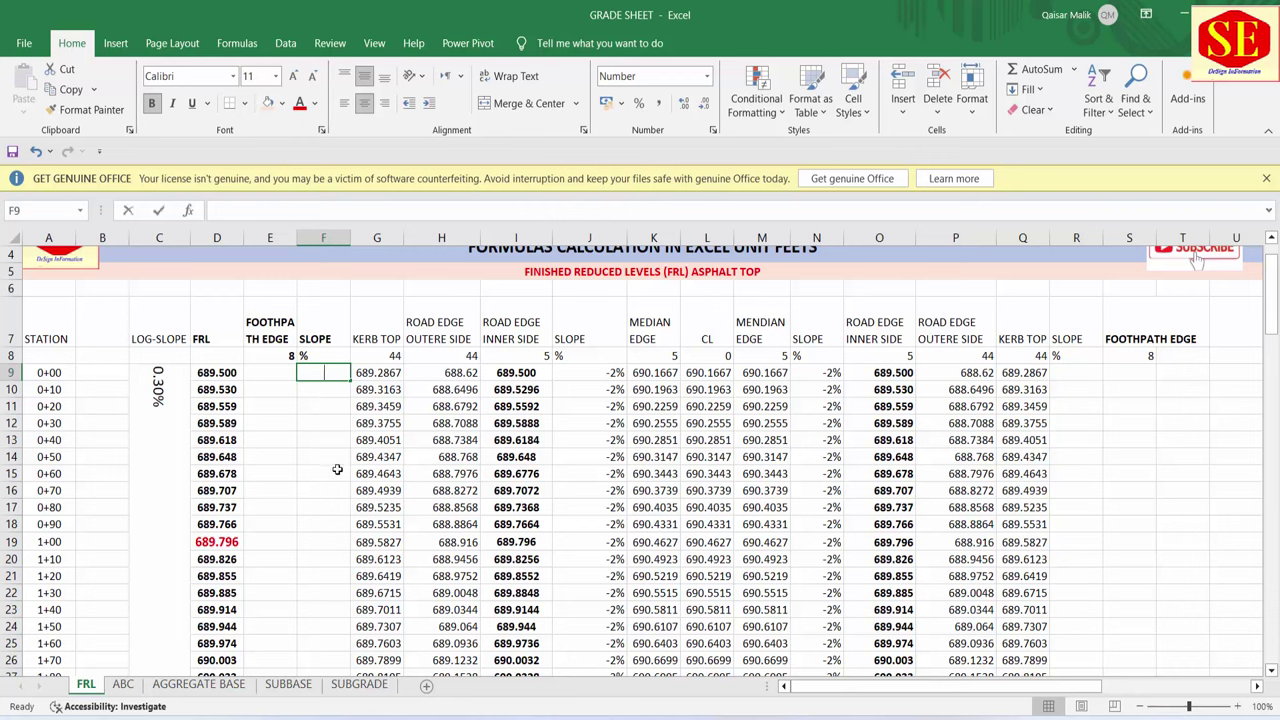
text(2)
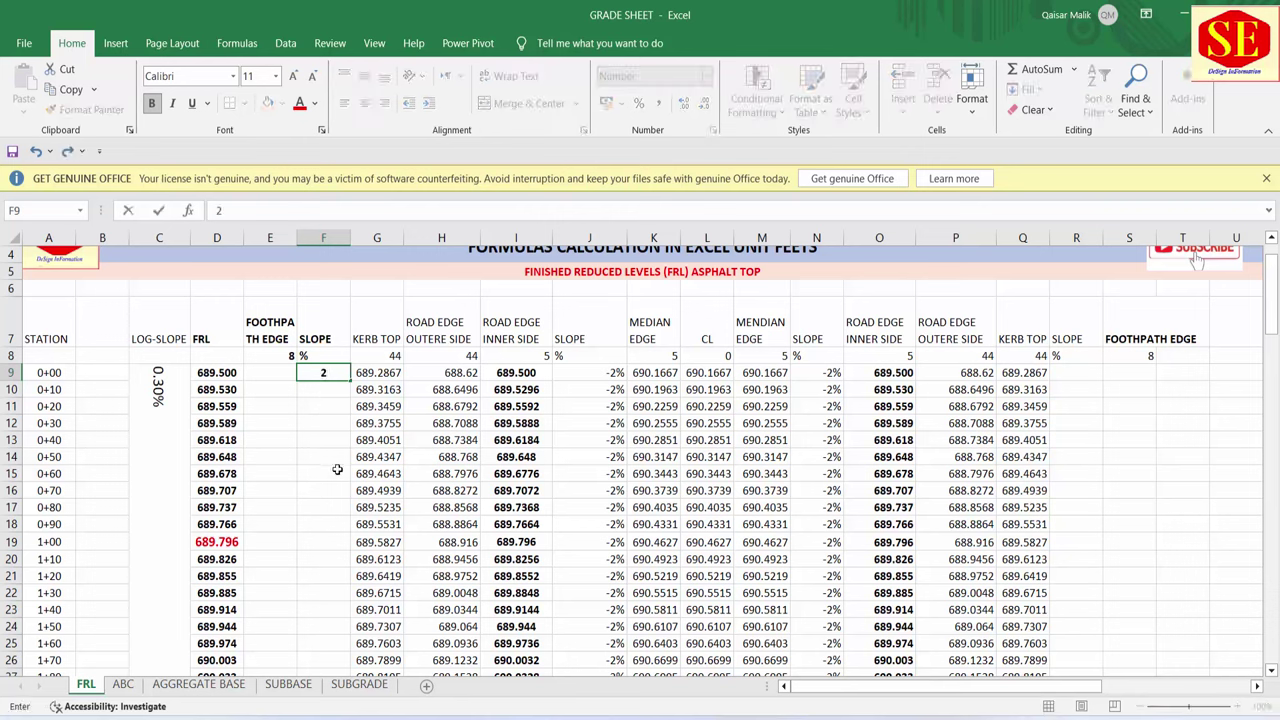
text(%)
key(Return)
click(618, 376)
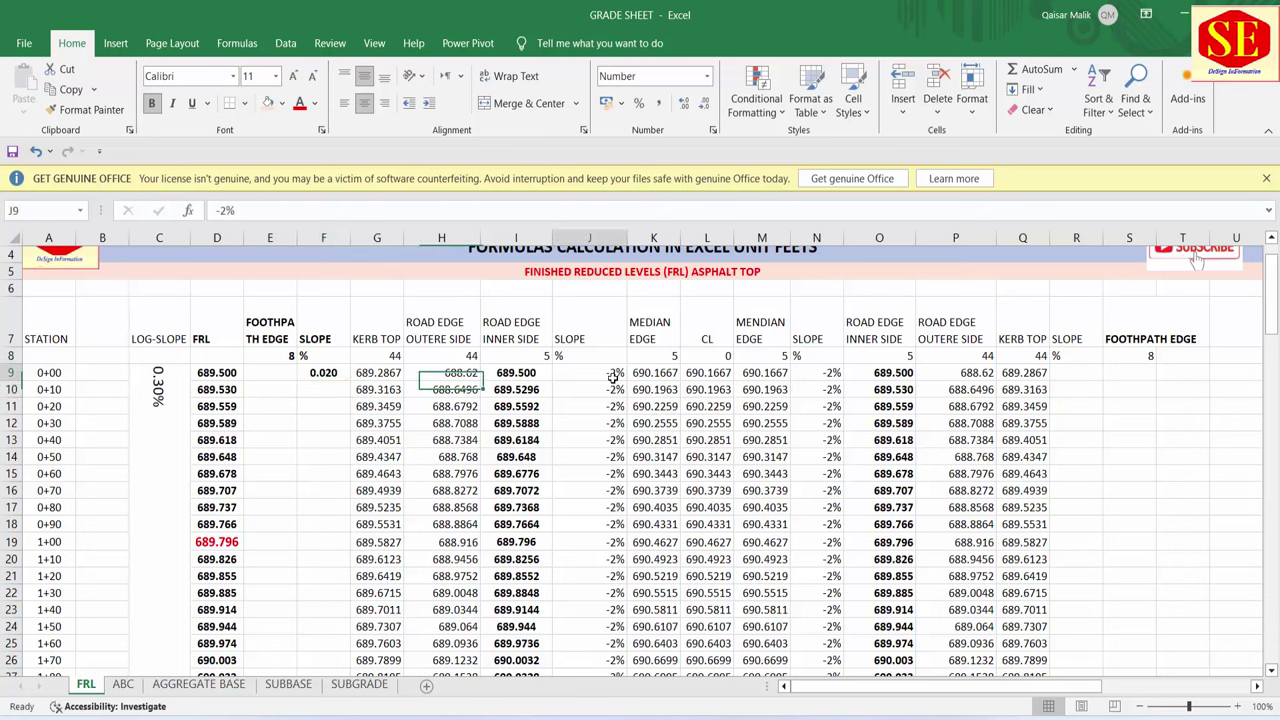
click(323, 375)
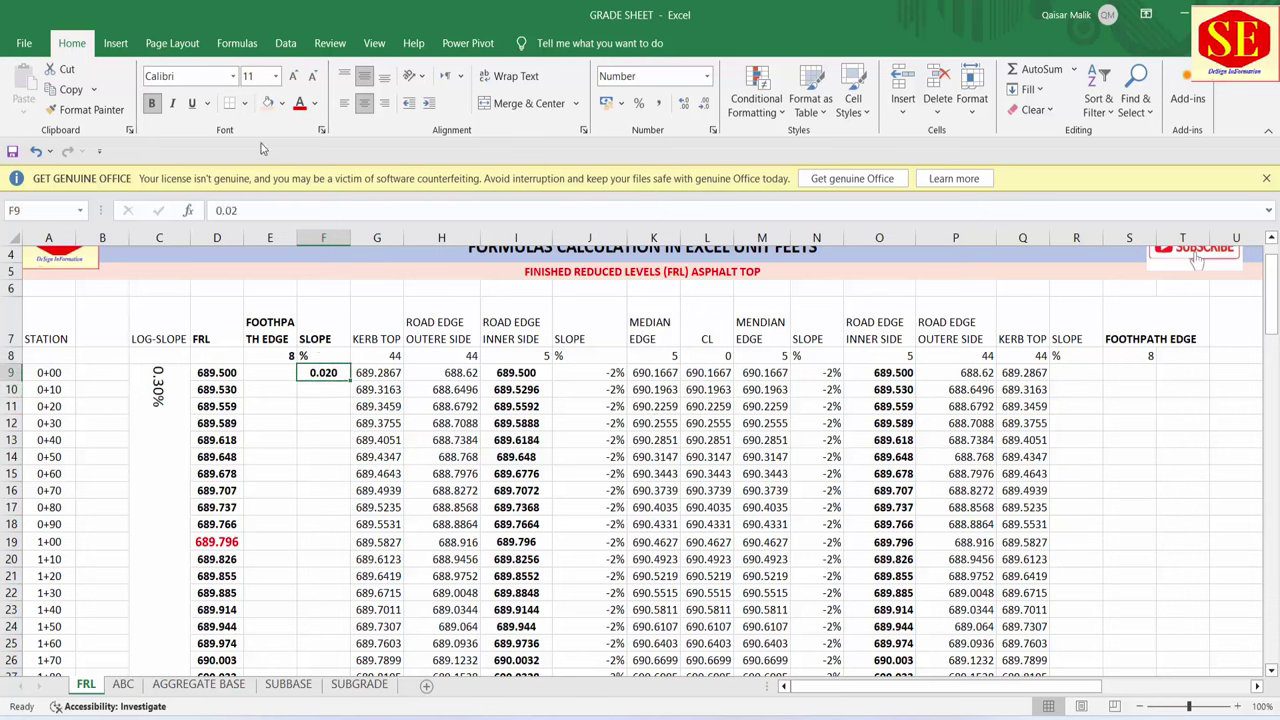
click(640, 105)
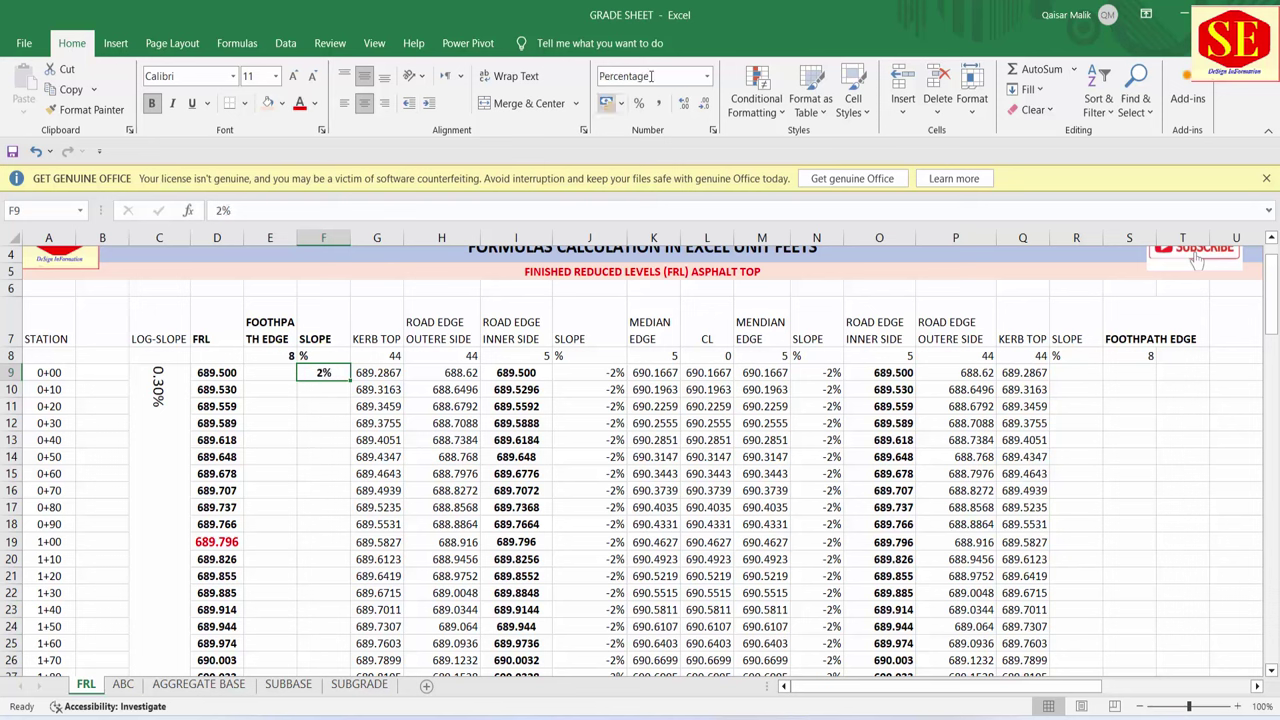
double_click(351, 379)
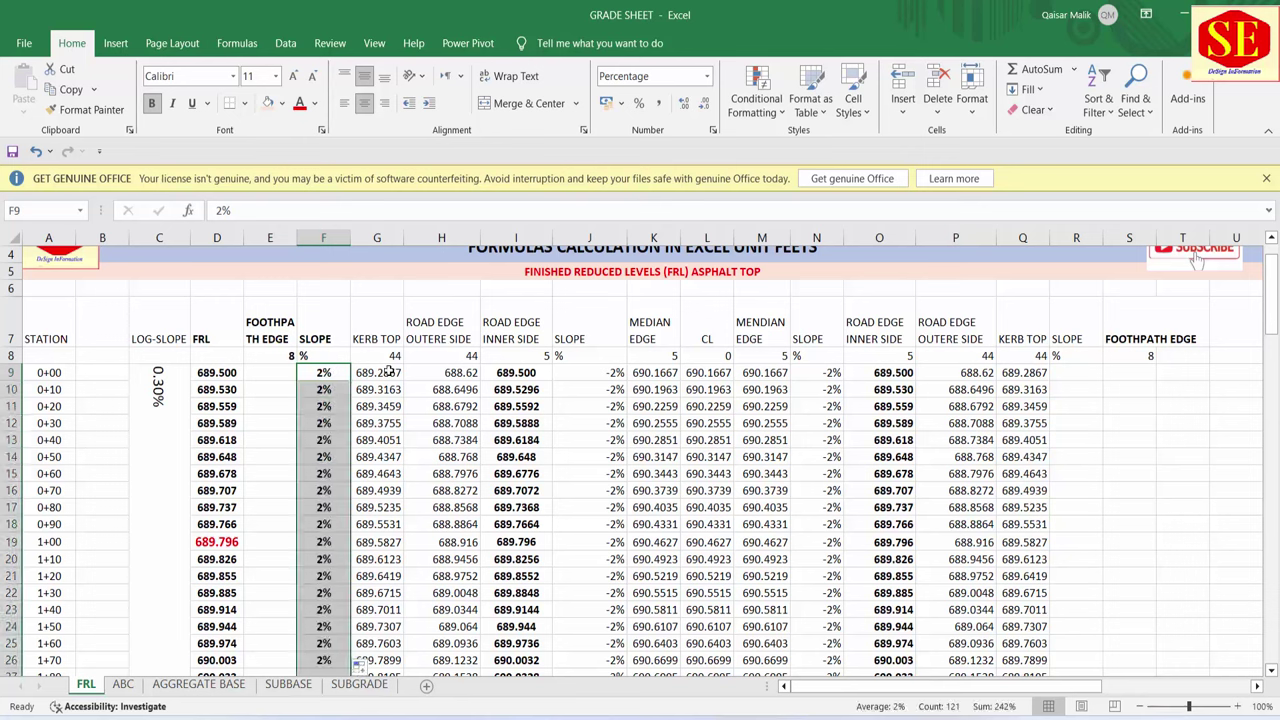
- Enter 2% in R9 and fill it down column R
click(1073, 374)
text(2)
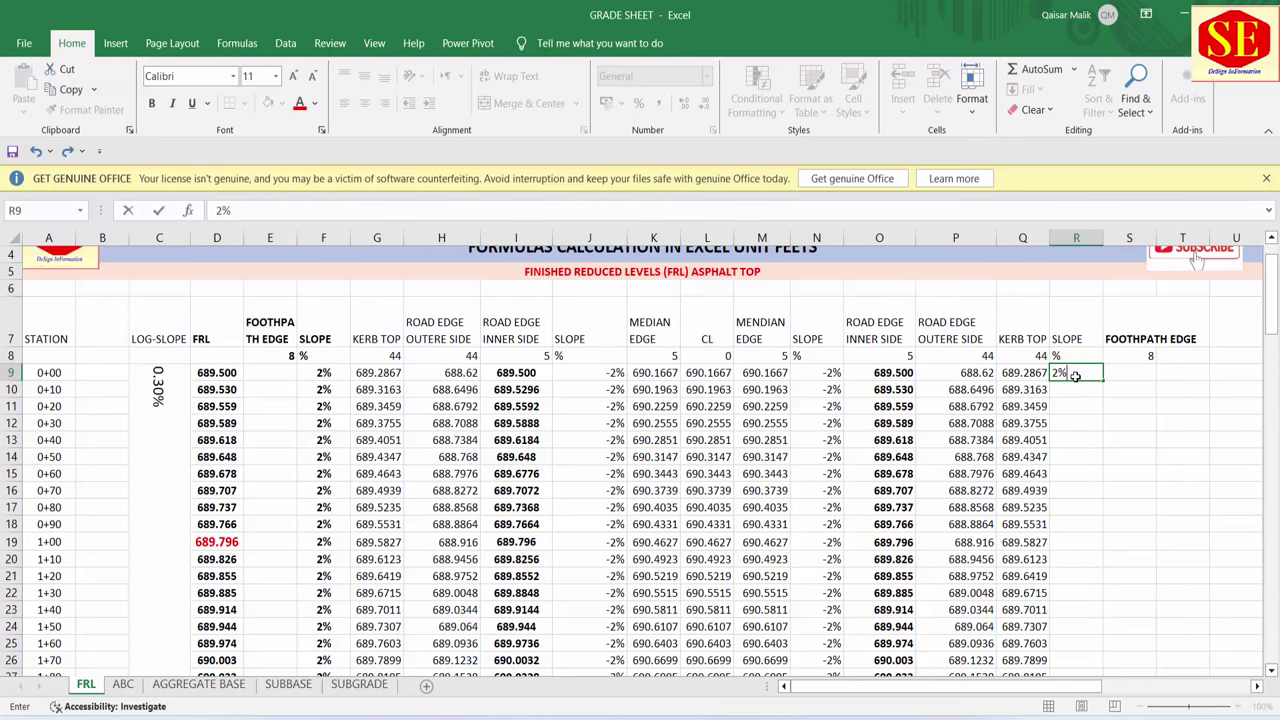
click(1075, 374)
double_click(1104, 377)
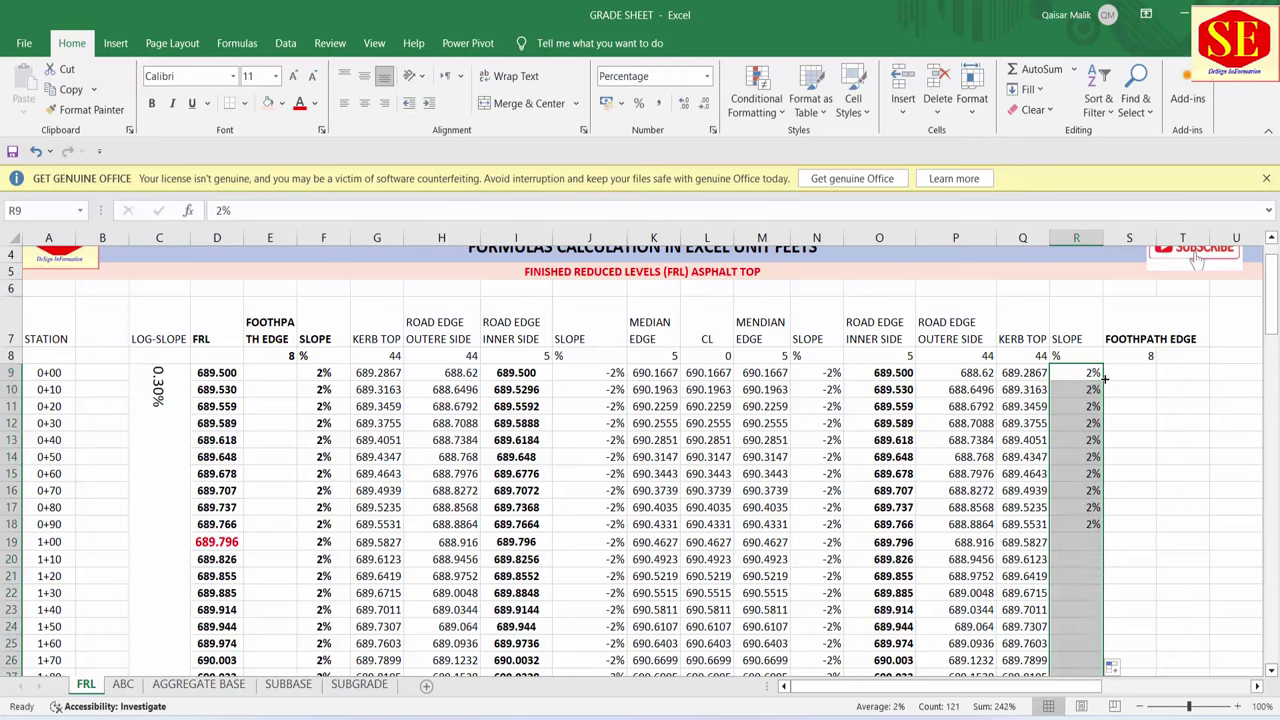
scroll(718, 560, down, 5)
scroll(718, 560, down, 5)
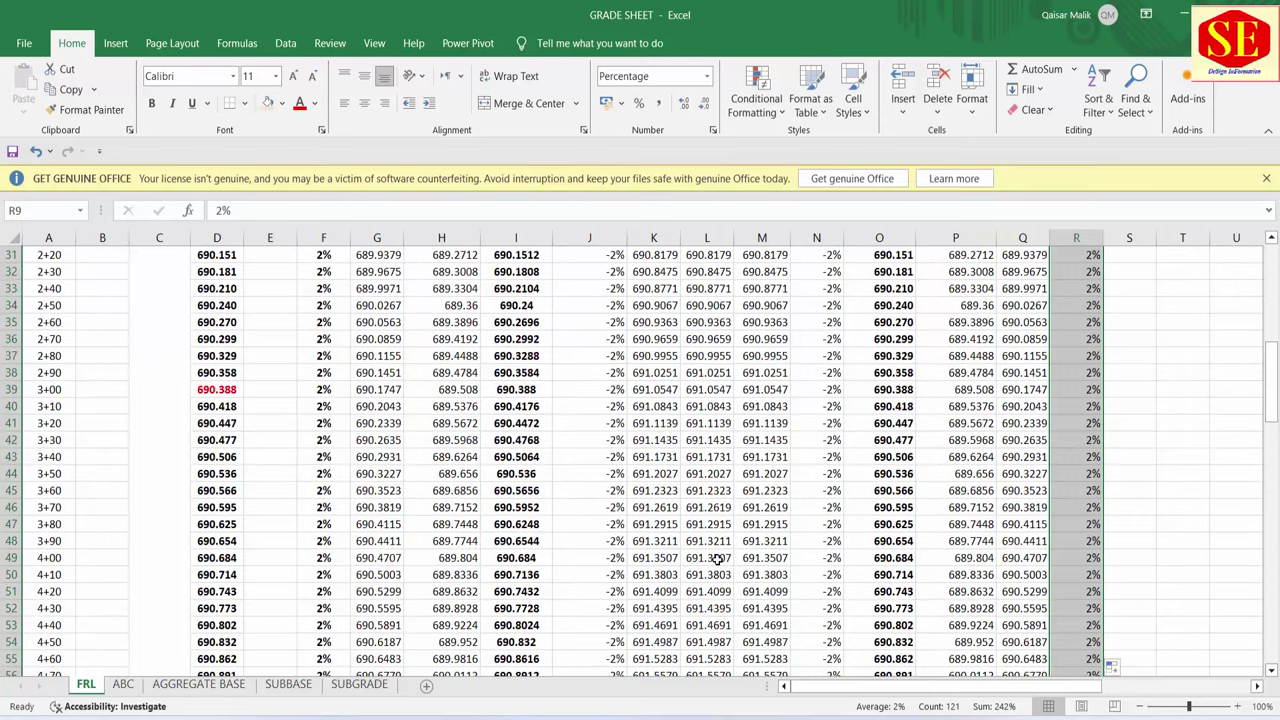
scroll(718, 560, up, 7)
scroll(718, 560, up, 4)
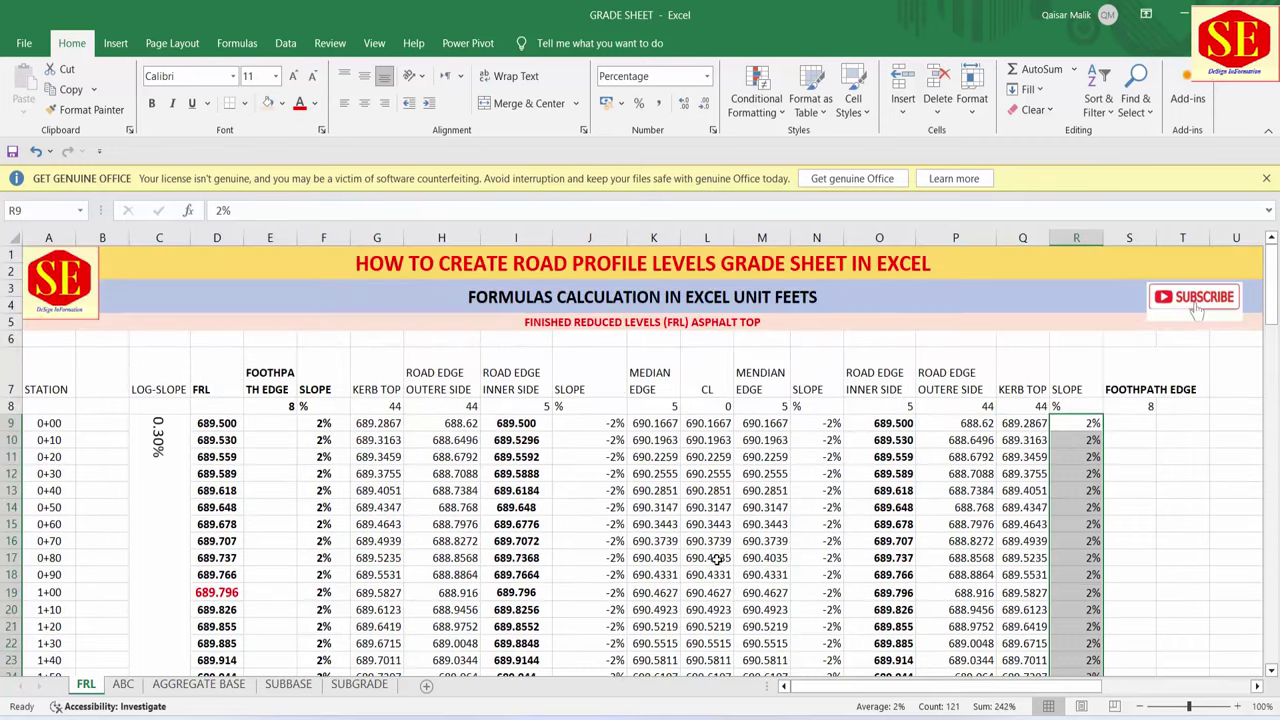
click(274, 418)
- Enter =G9+(F9*$E$8) in E9 and fill it down, starting at 689.447
text(=)
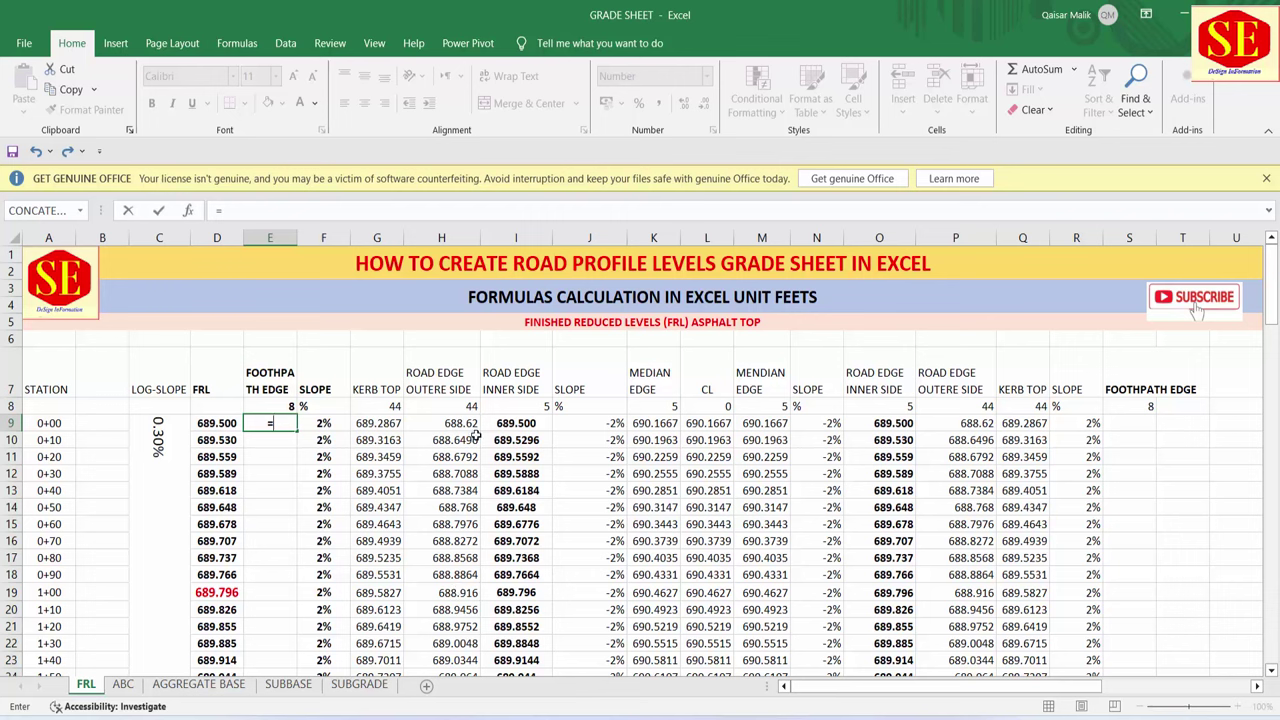
click(370, 424)
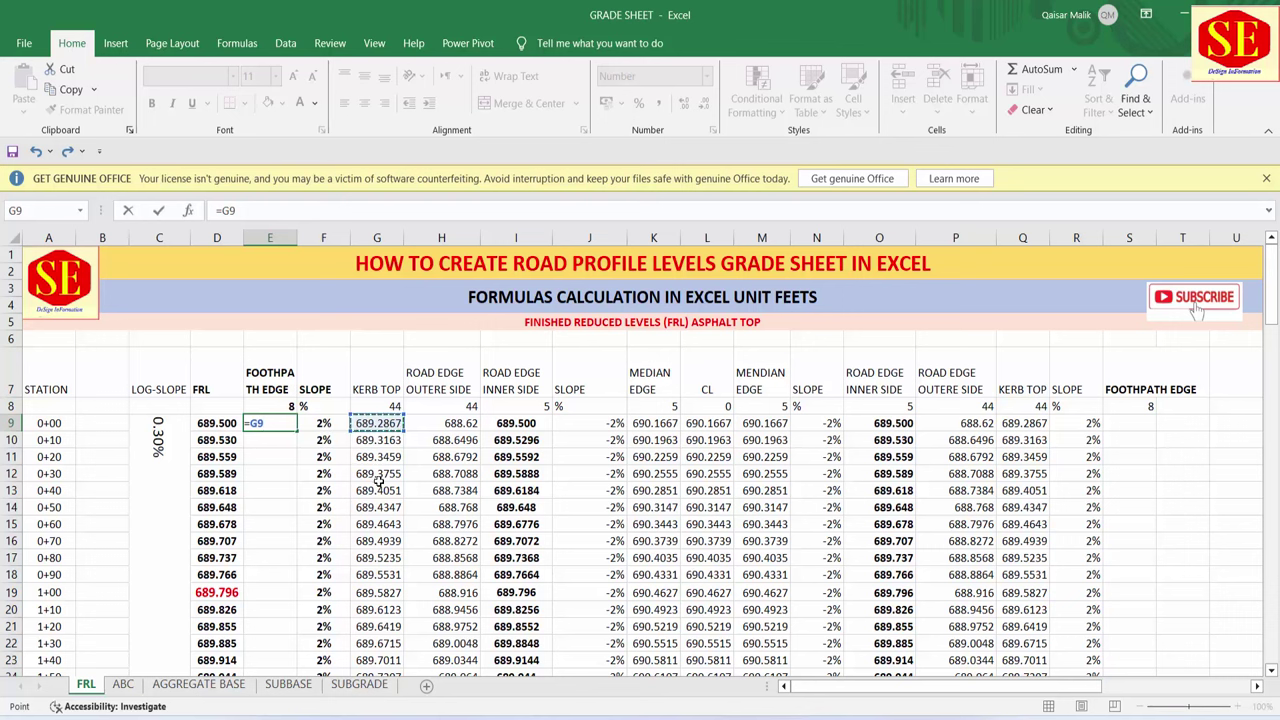
text(+()
click(330, 425)
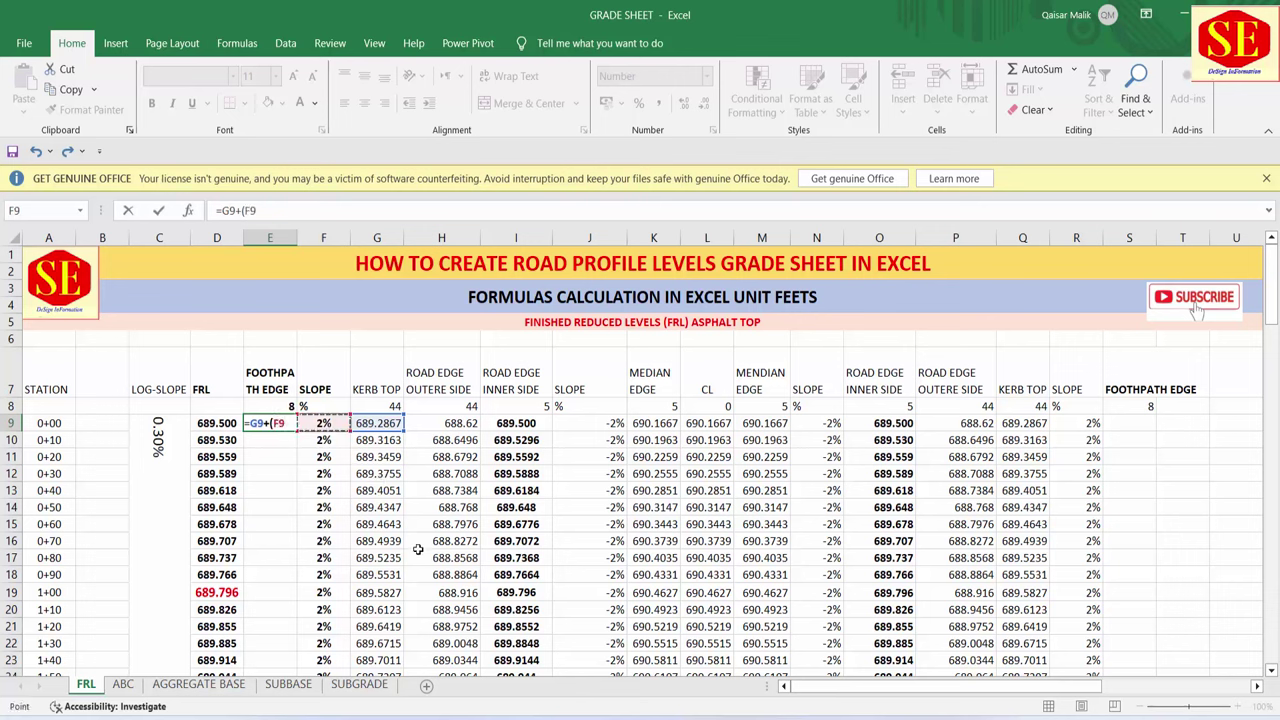
text(*)
click(281, 405)
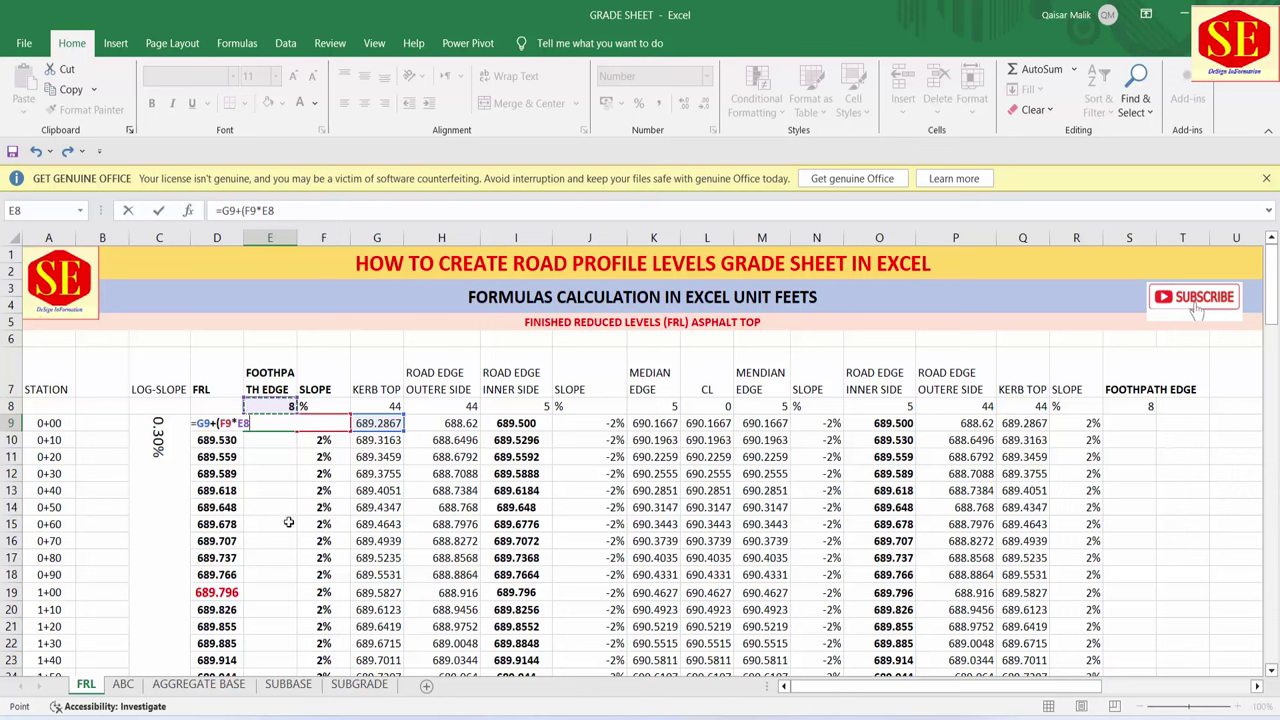
key(F4)
text())
key(Return)
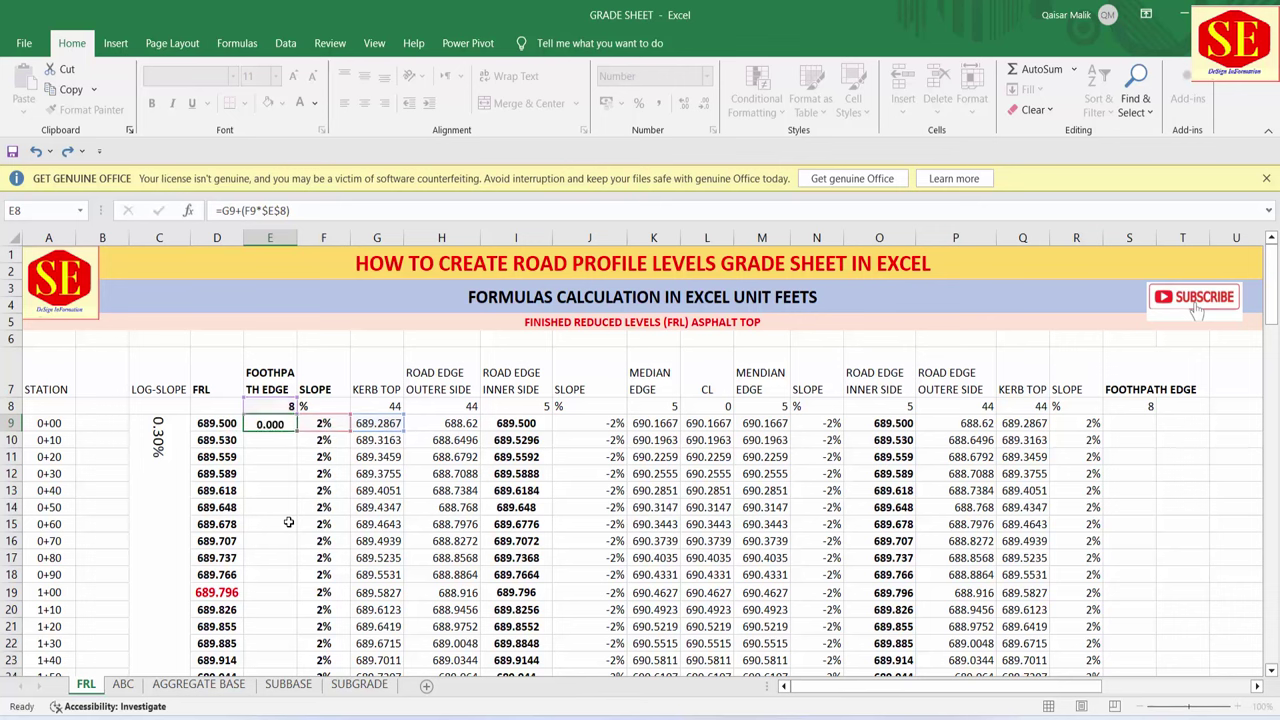
click(283, 423)
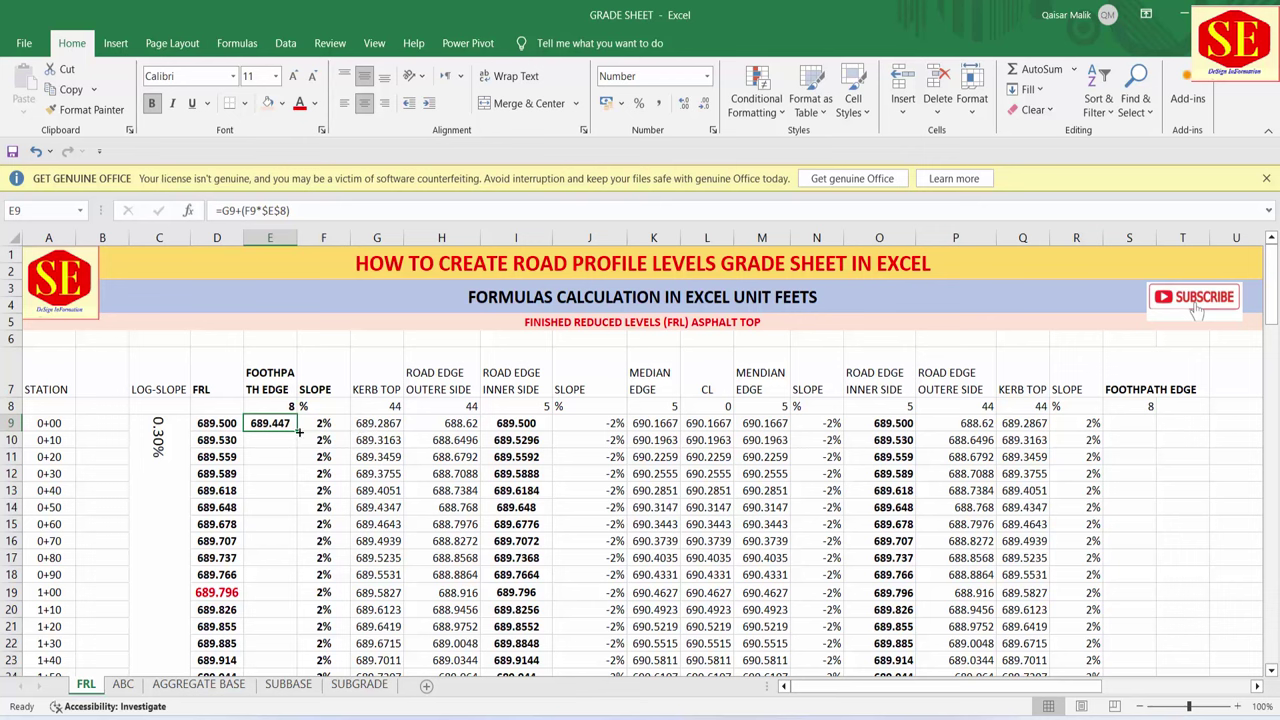
double_click(297, 432)
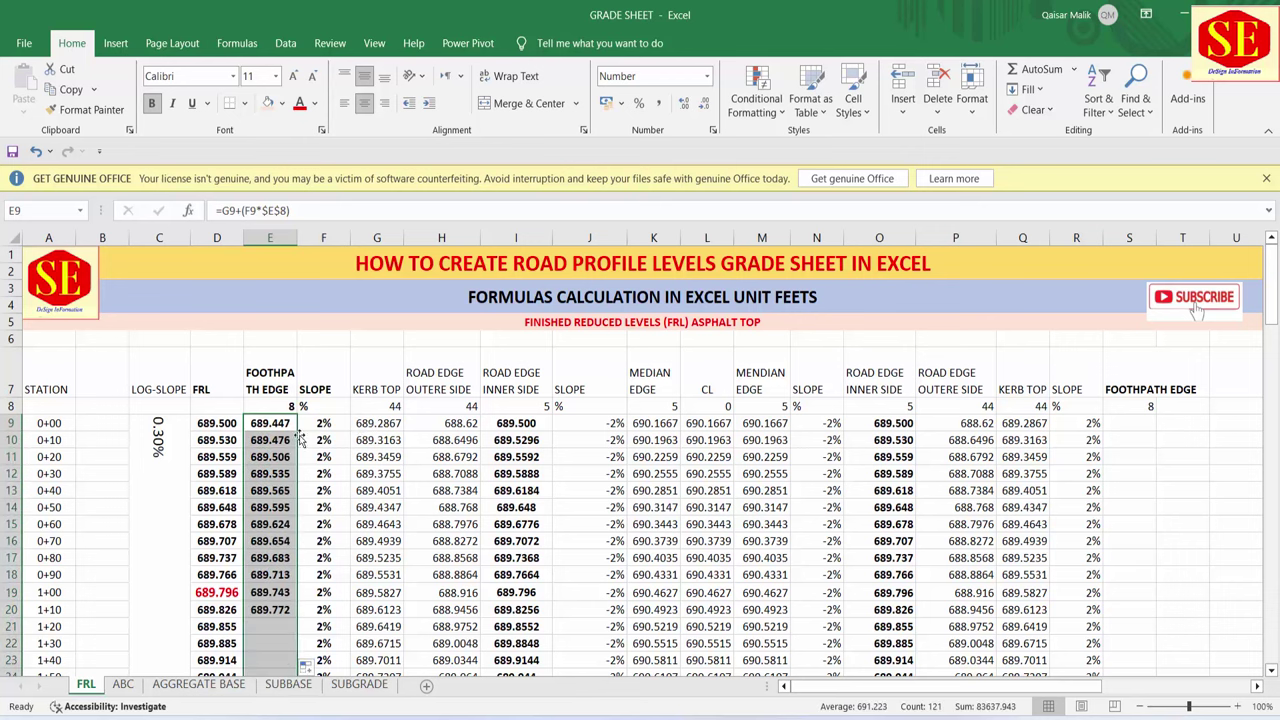
click(1128, 423)
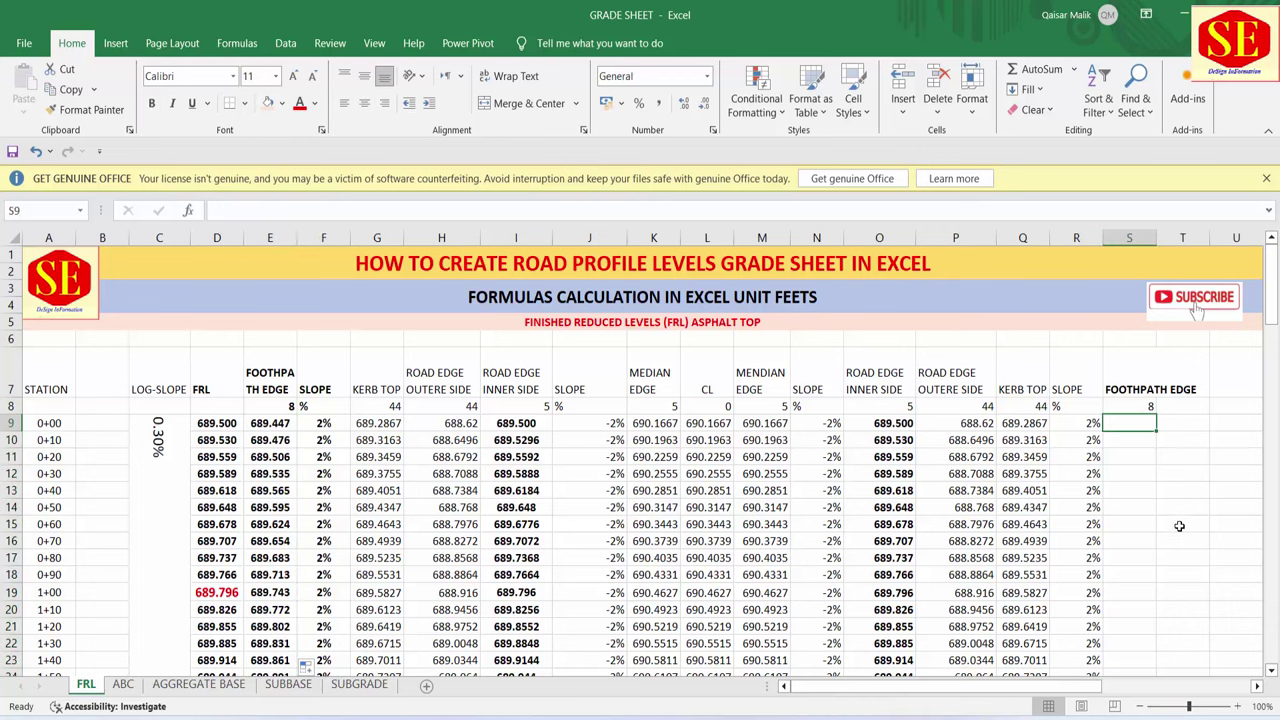
- Enter =Q9+(R9*$S$8) in S9 and copy it down to every station
text(=)
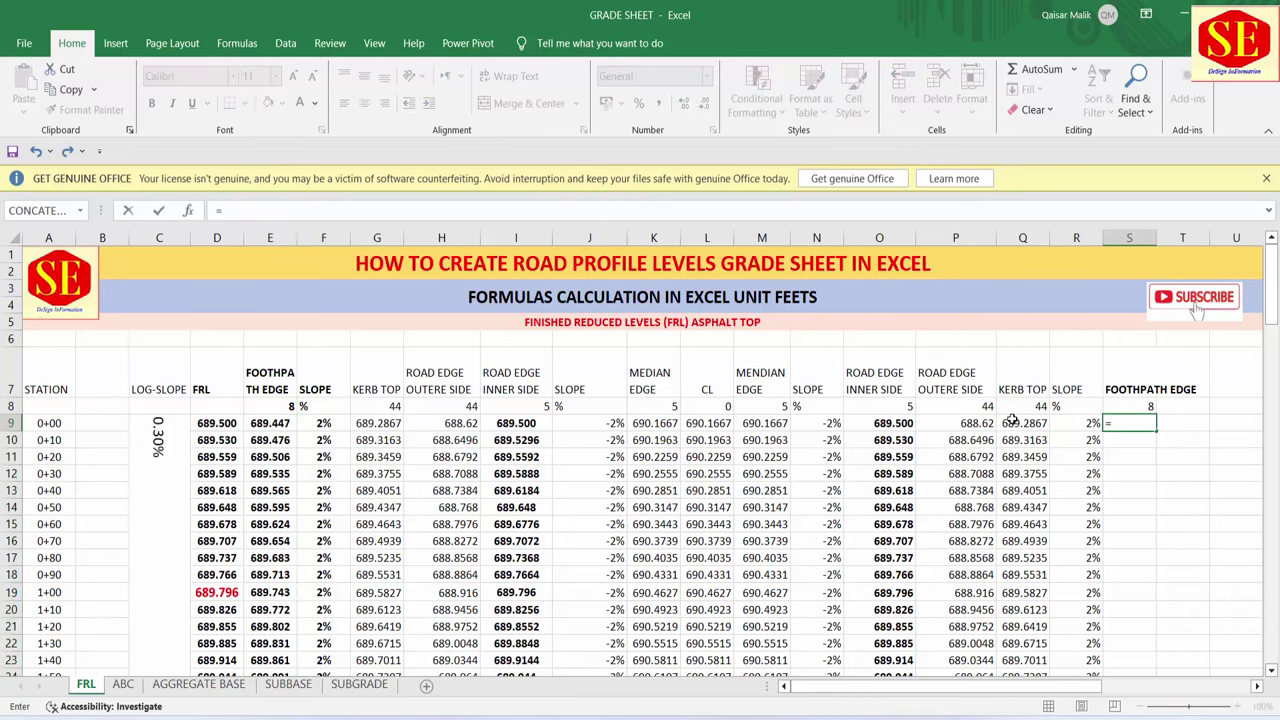
click(1010, 421)
text(+()
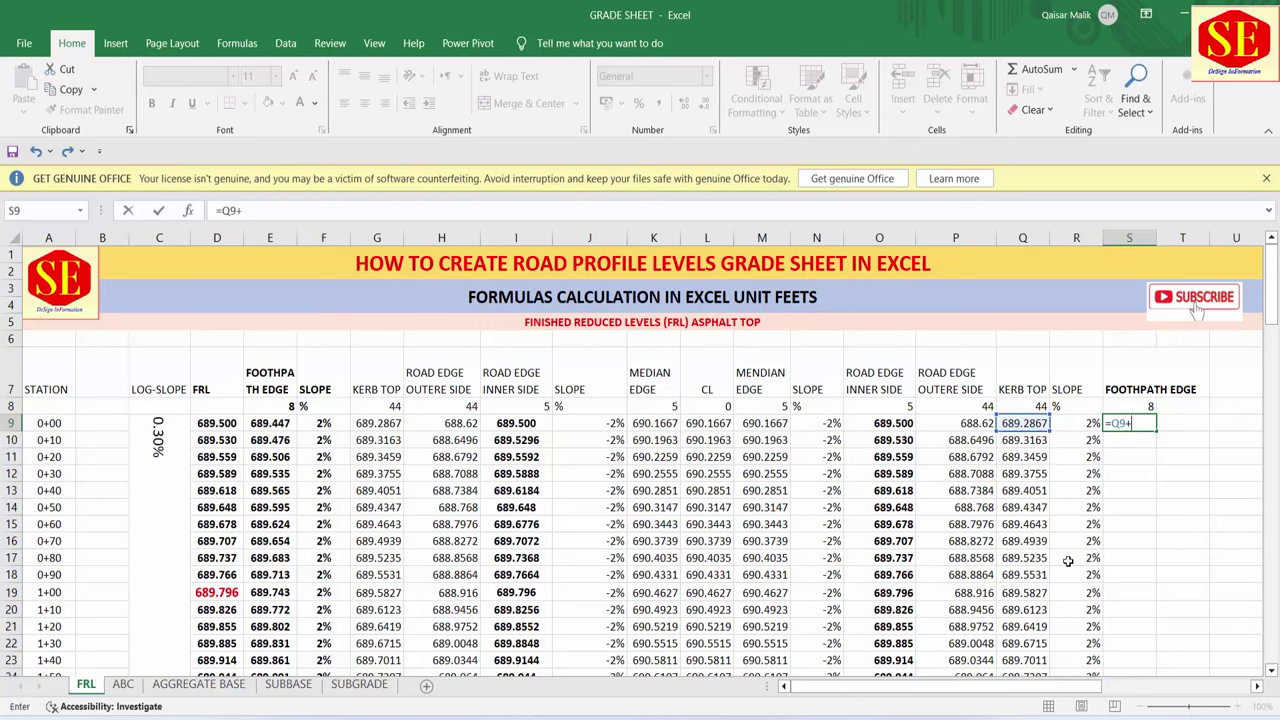
click(1088, 425)
text(*)
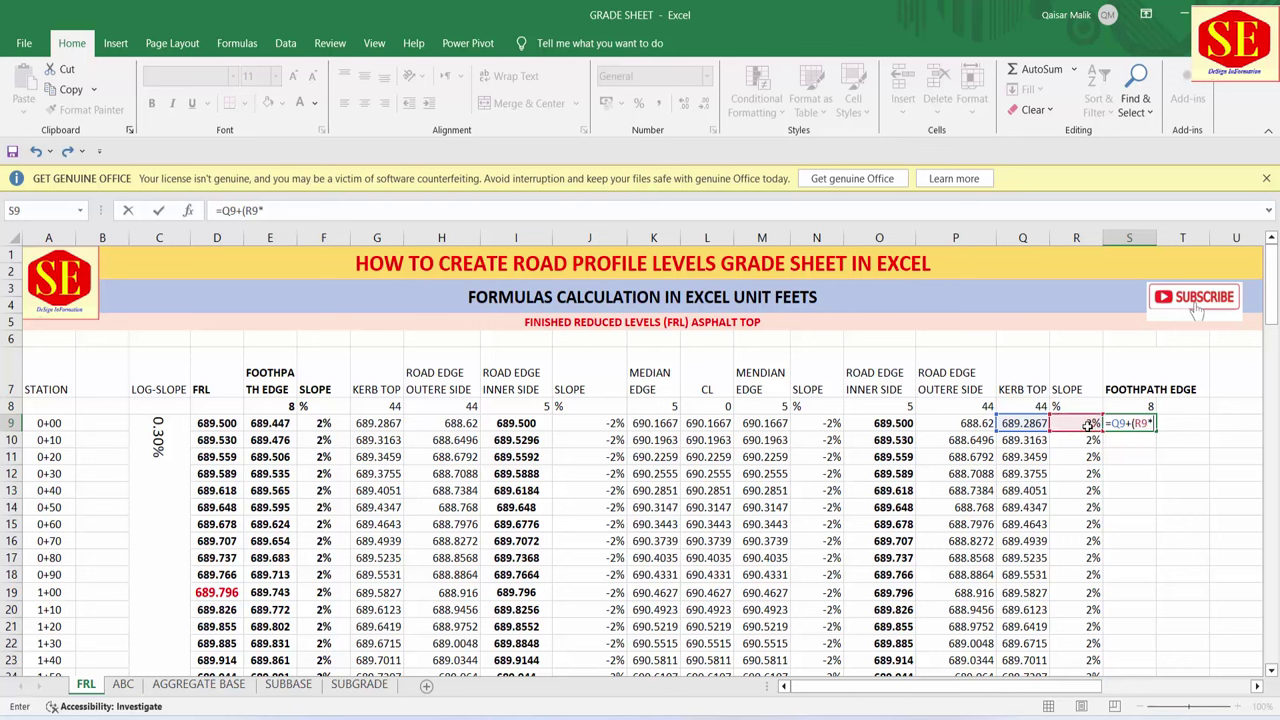
click(1132, 406)
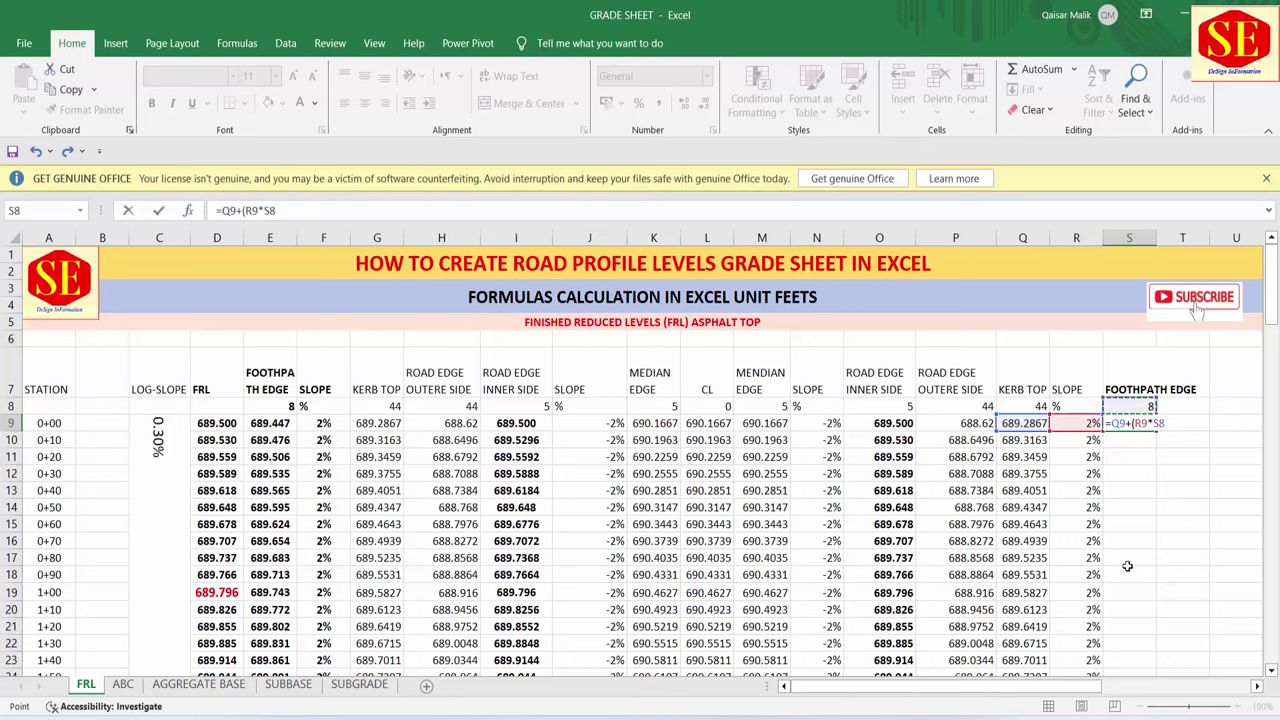
key(F4)
text())
key(Return)
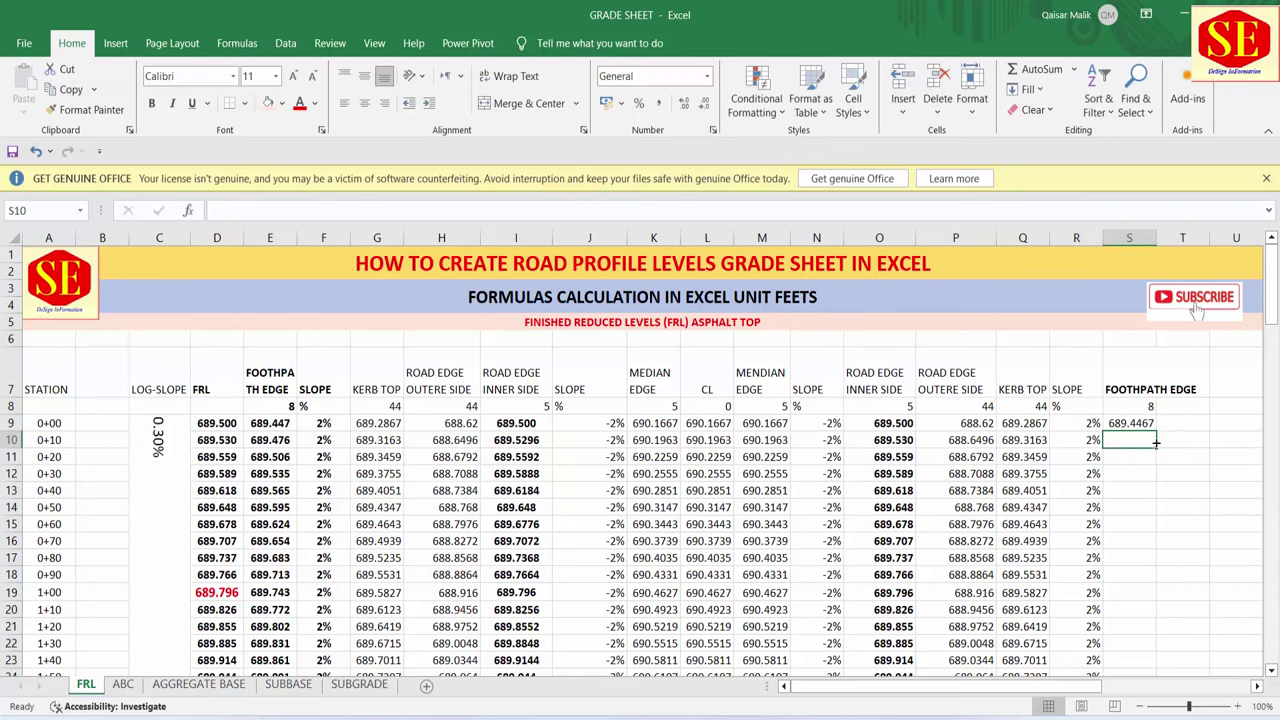
click(1130, 423)
double_click(1156, 431)
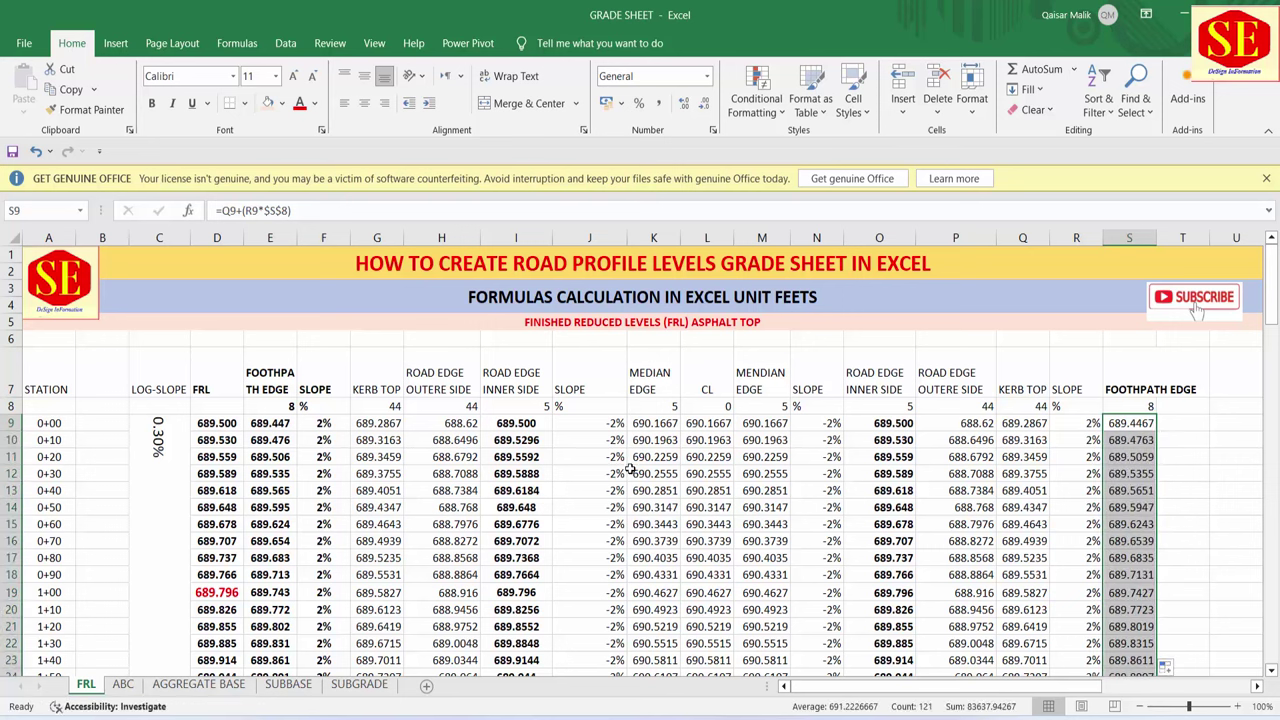
click(1110, 374)
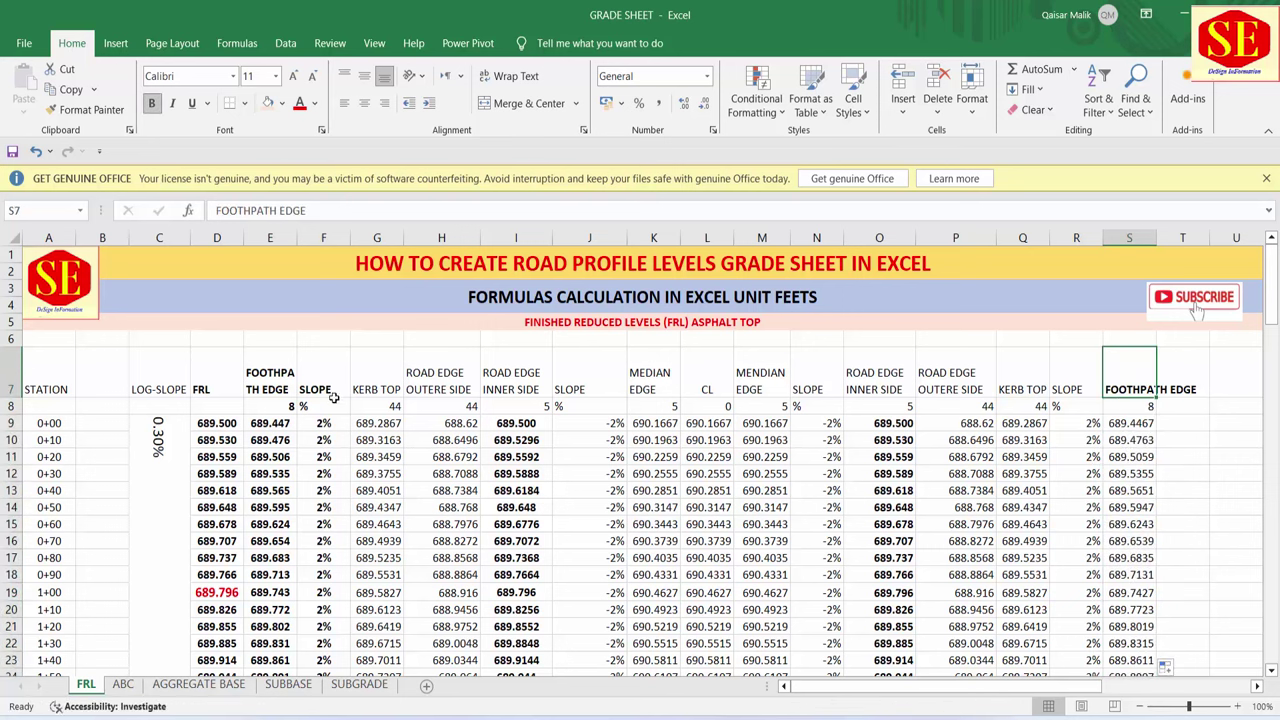
- Insert a blank column E before the first FOOTHPATH EDGE column
click(273, 386)
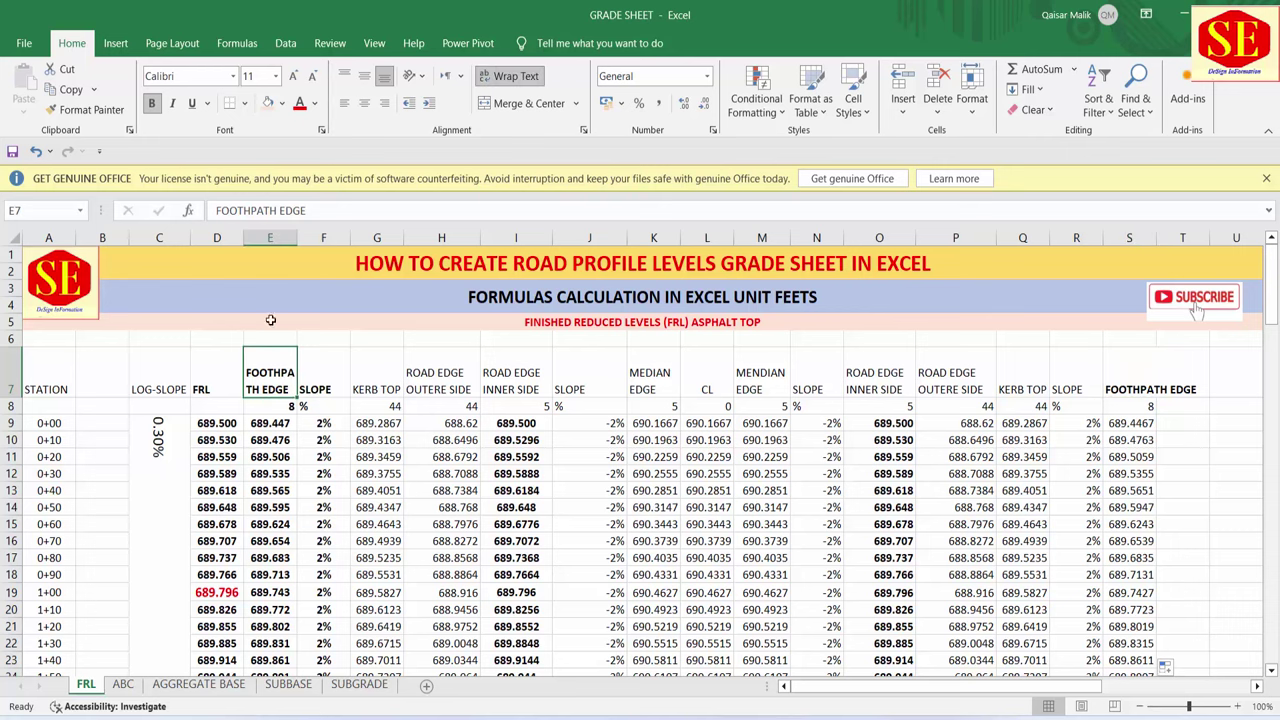
right_click(268, 245)
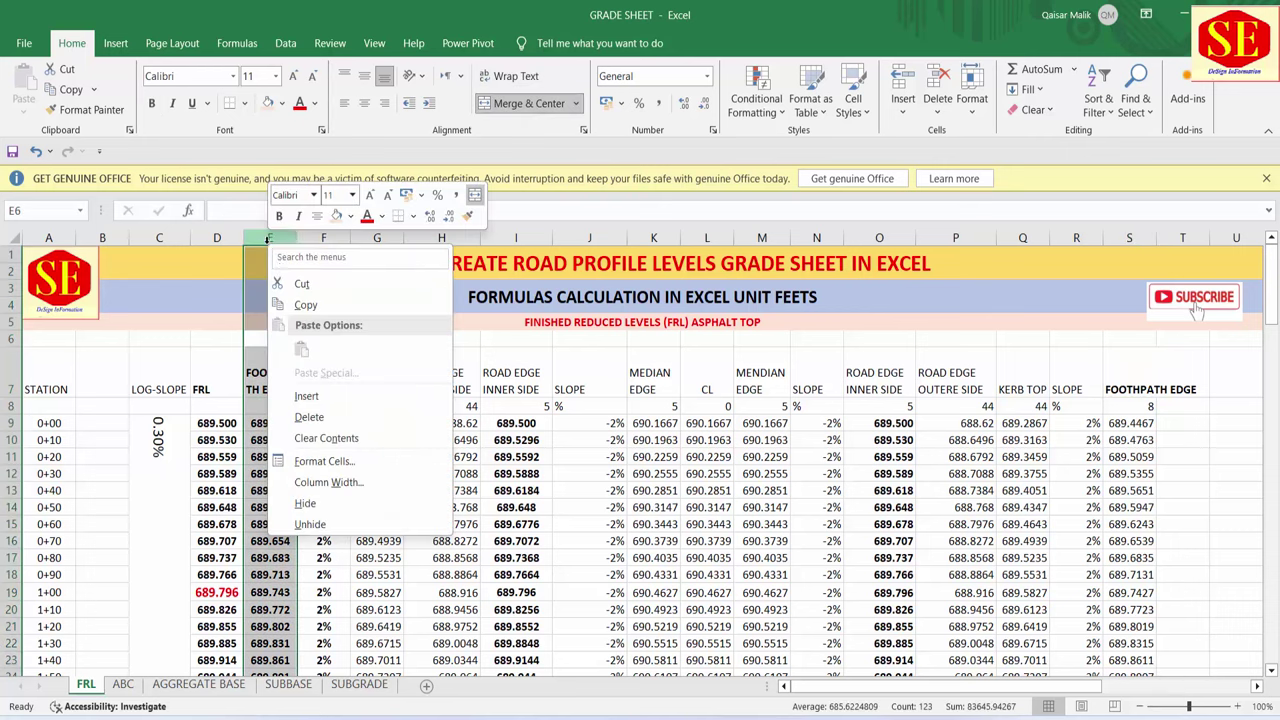
key(Escape)
key(ctrl+shift+plus)
- Select the level table range F7:T129 down to station 12+00
click(323, 440)
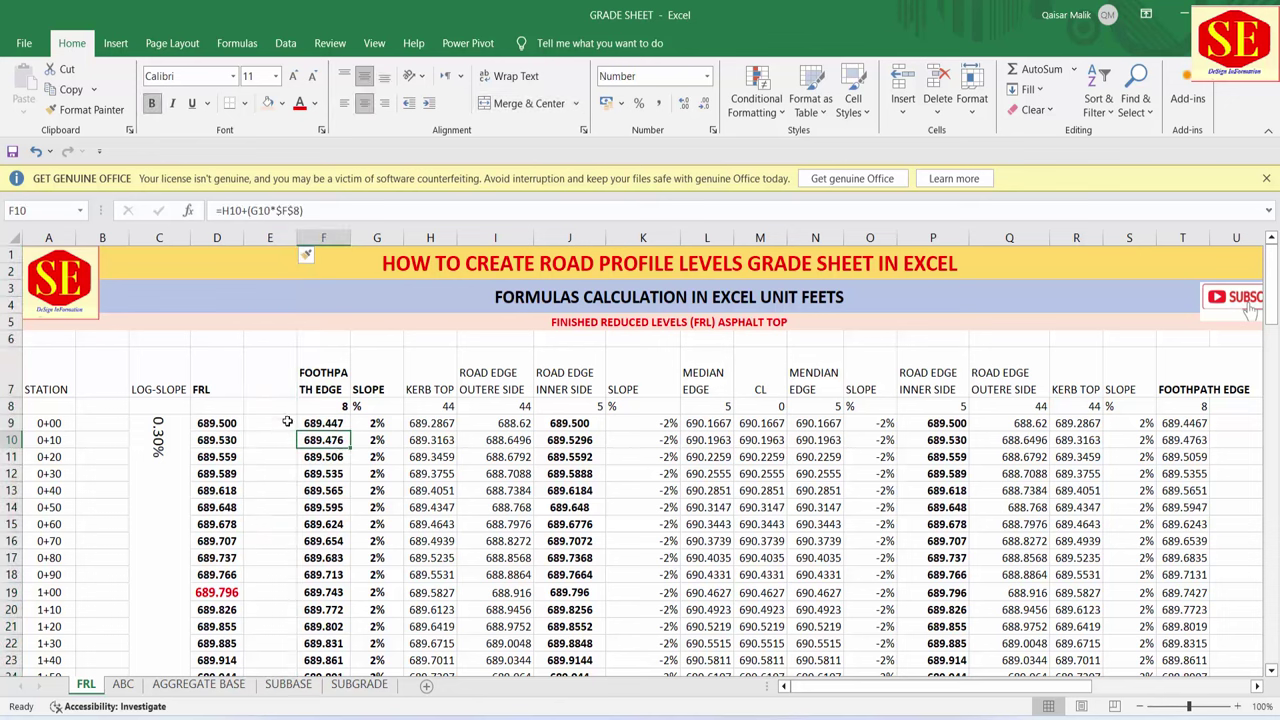
drag(175, 395, 216, 390)
key(ctrl+shift+Down)
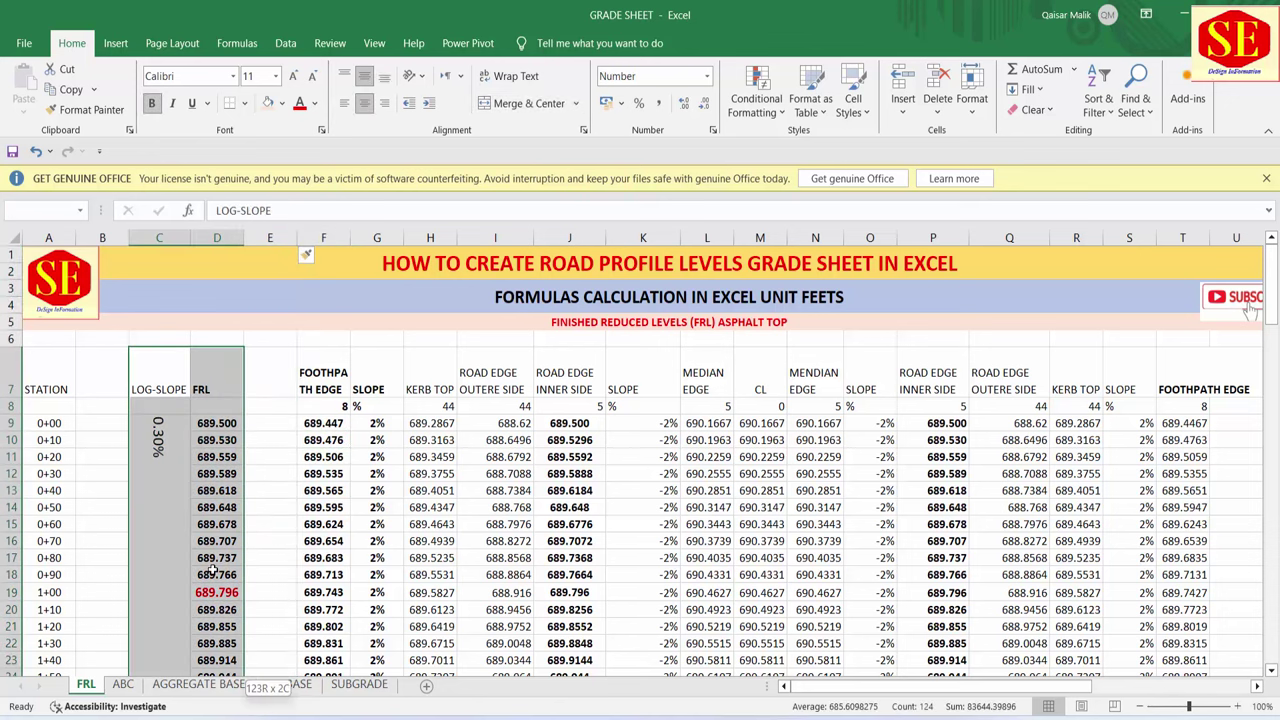
click(341, 389)
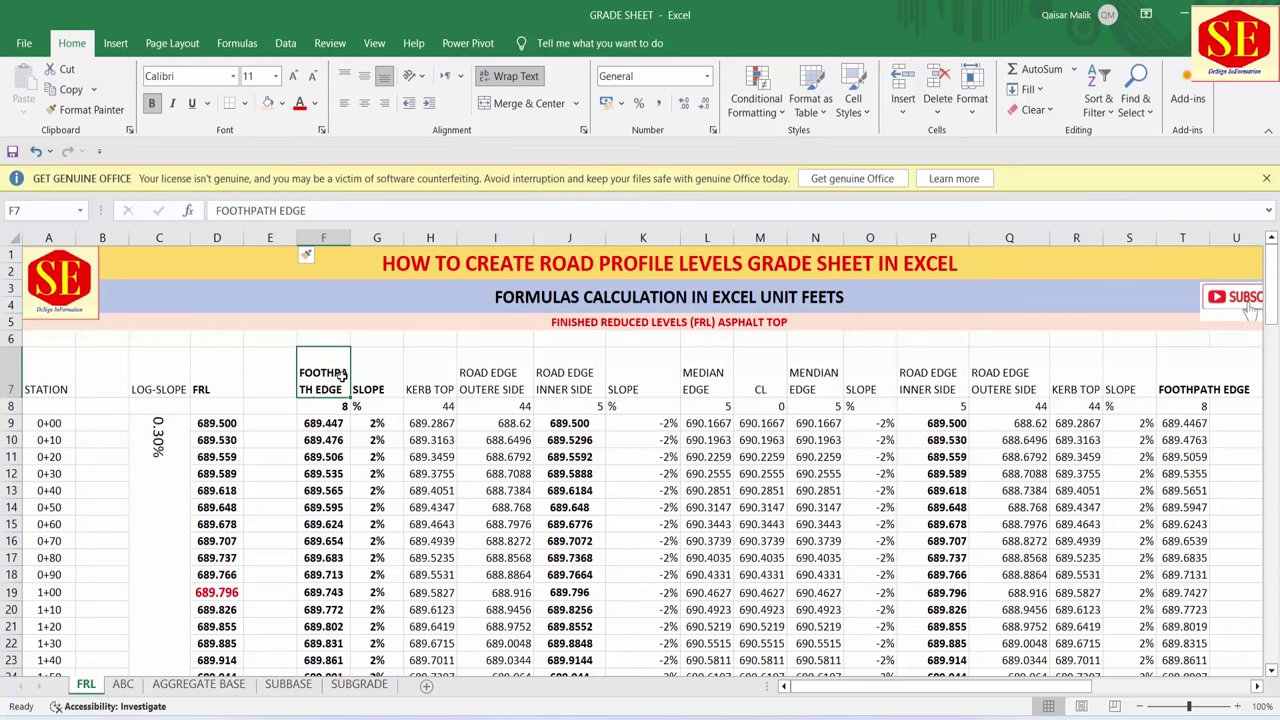
drag(323, 372, 1182, 438)
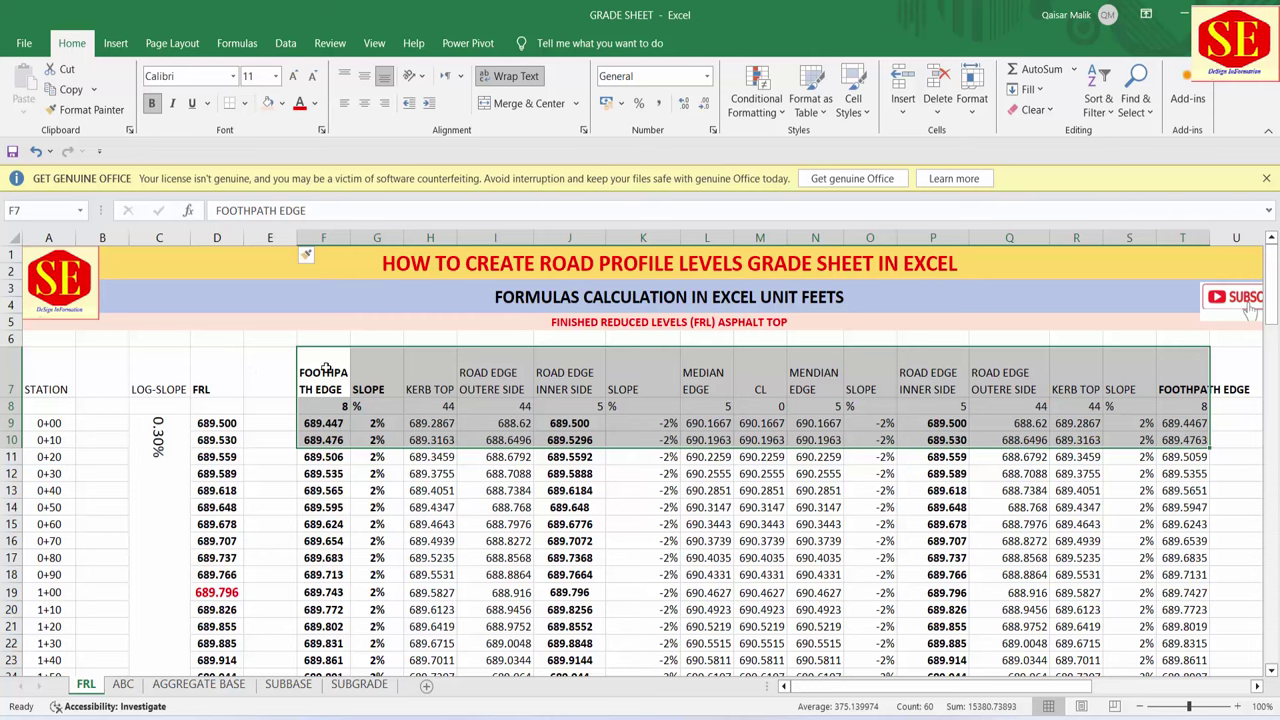
mouse_move(325, 370)
mouse_down()
mouse_move(1215, 667)
mouse_move(1185, 658)
mouse_up()
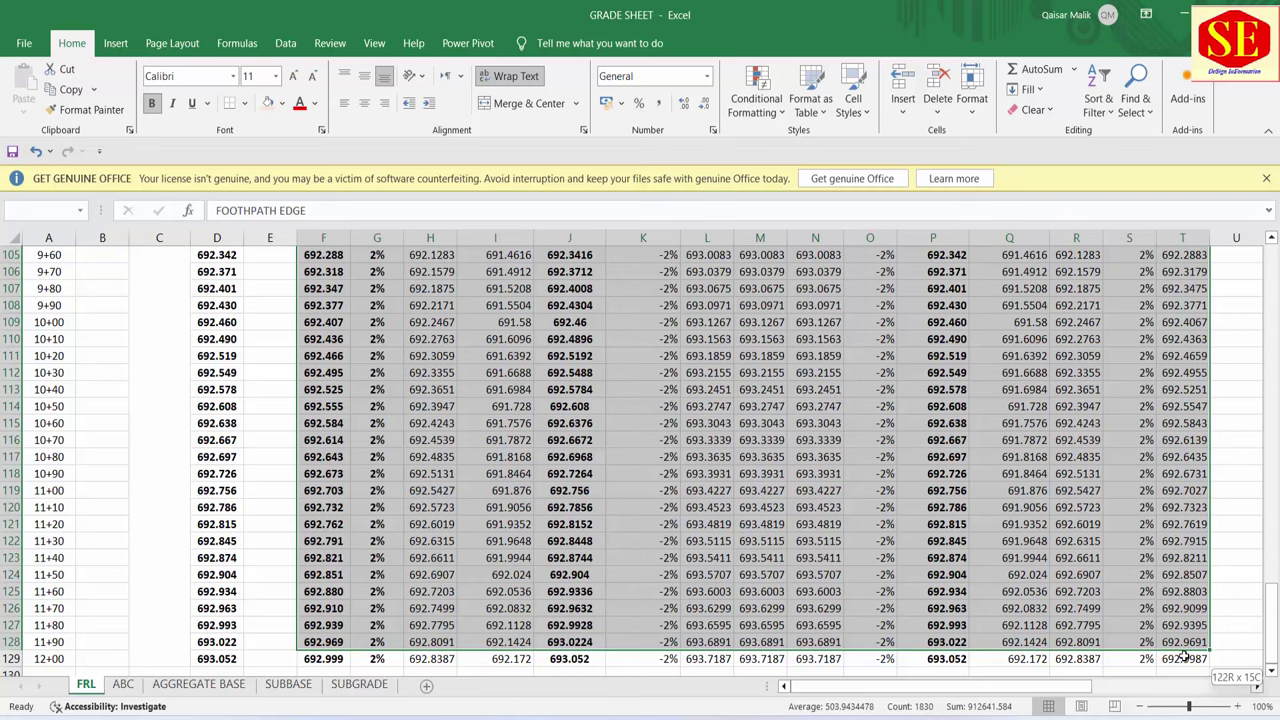
- Give the level table inside gridlines and a double-line outline border, then centre its contents
right_click(703, 450)
click(765, 348)
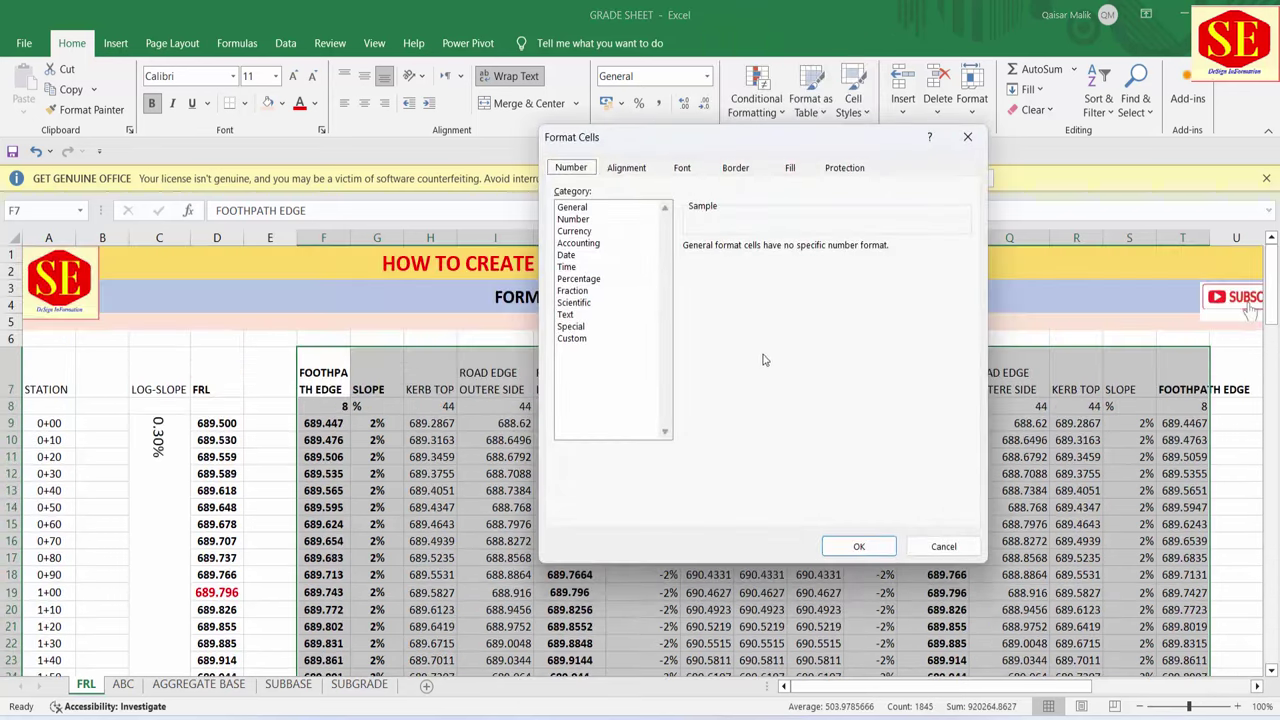
click(736, 168)
click(795, 222)
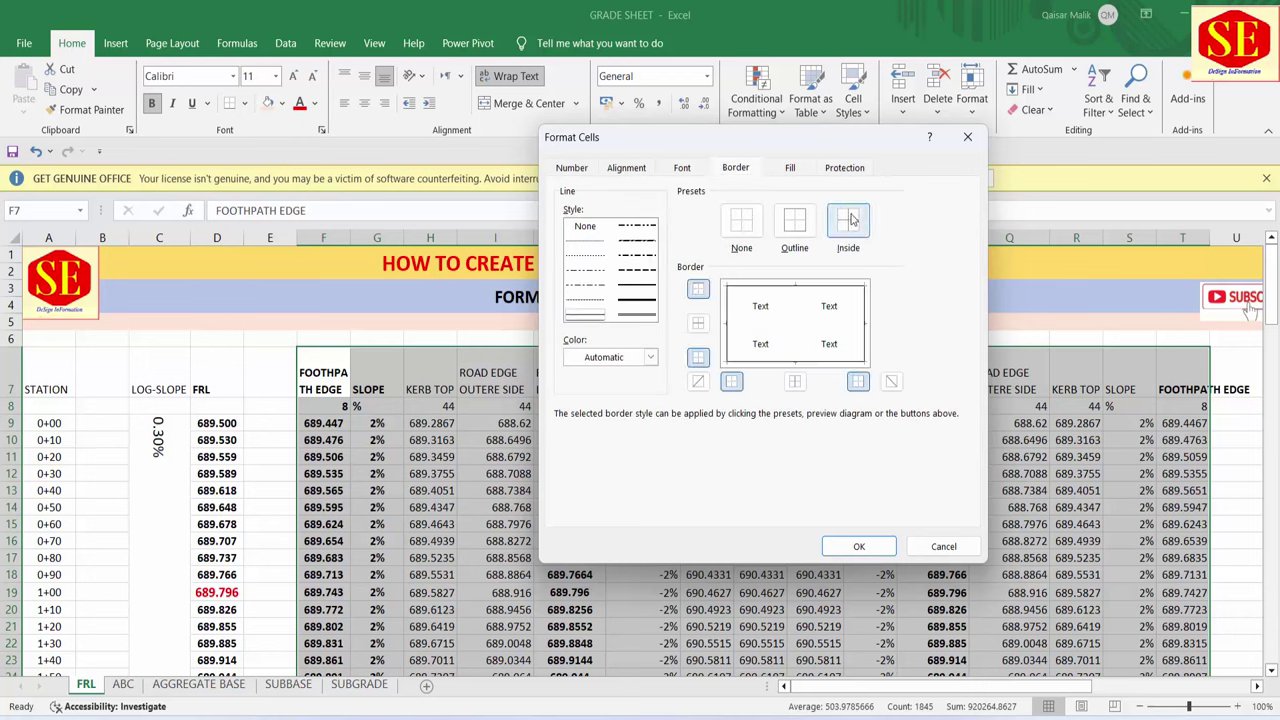
click(842, 245)
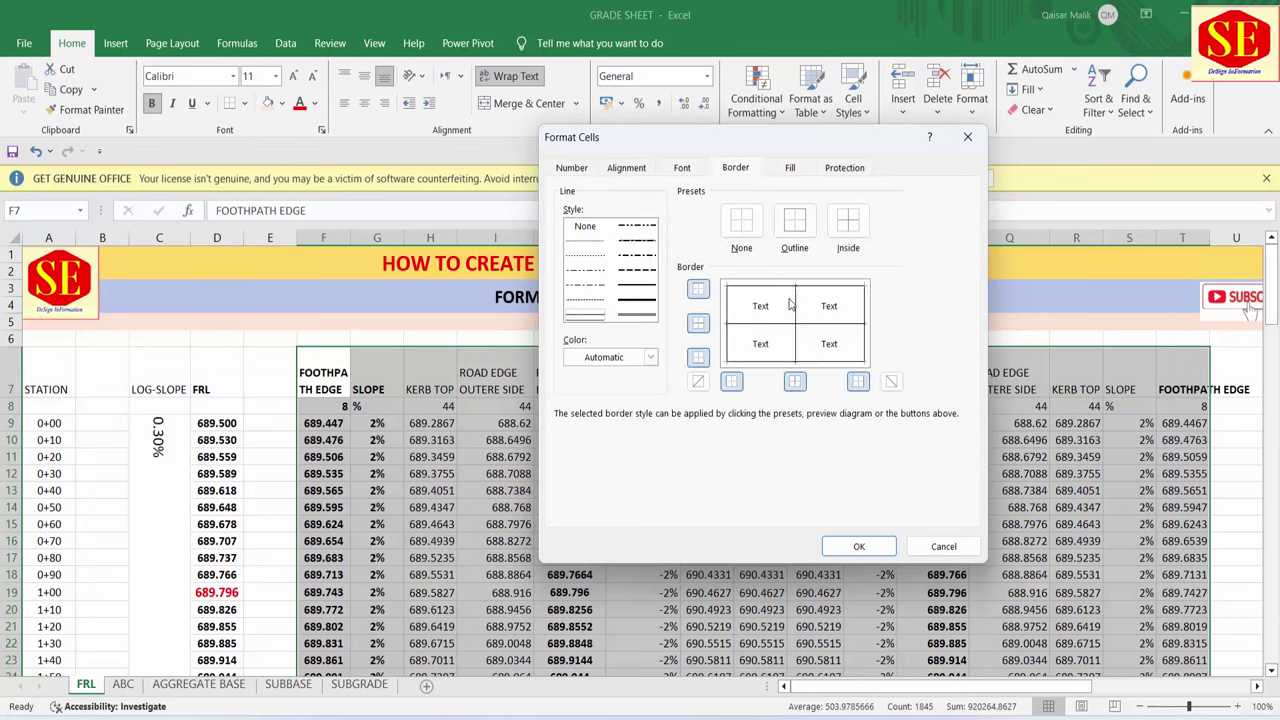
click(637, 316)
click(795, 224)
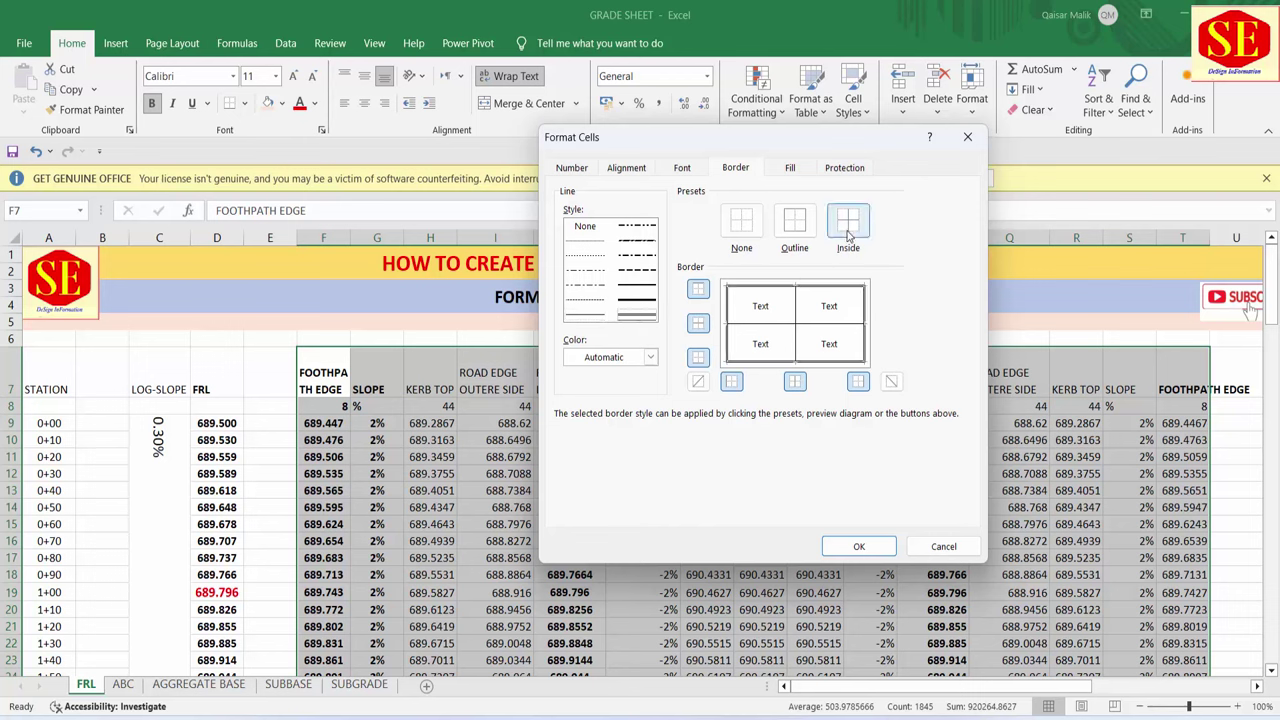
click(858, 546)
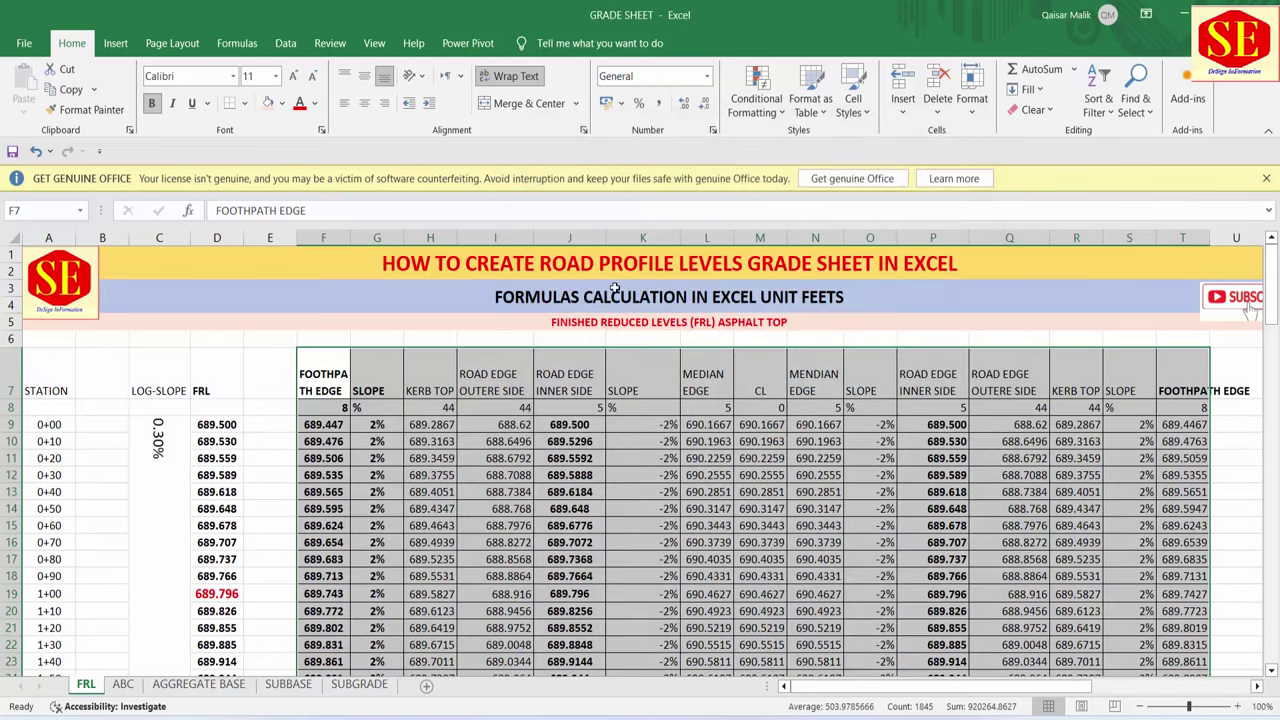
click(364, 103)
- Middle-align the table, keep the header row bold, and wrap the last FOOTHPATH EDGE heading
click(370, 80)
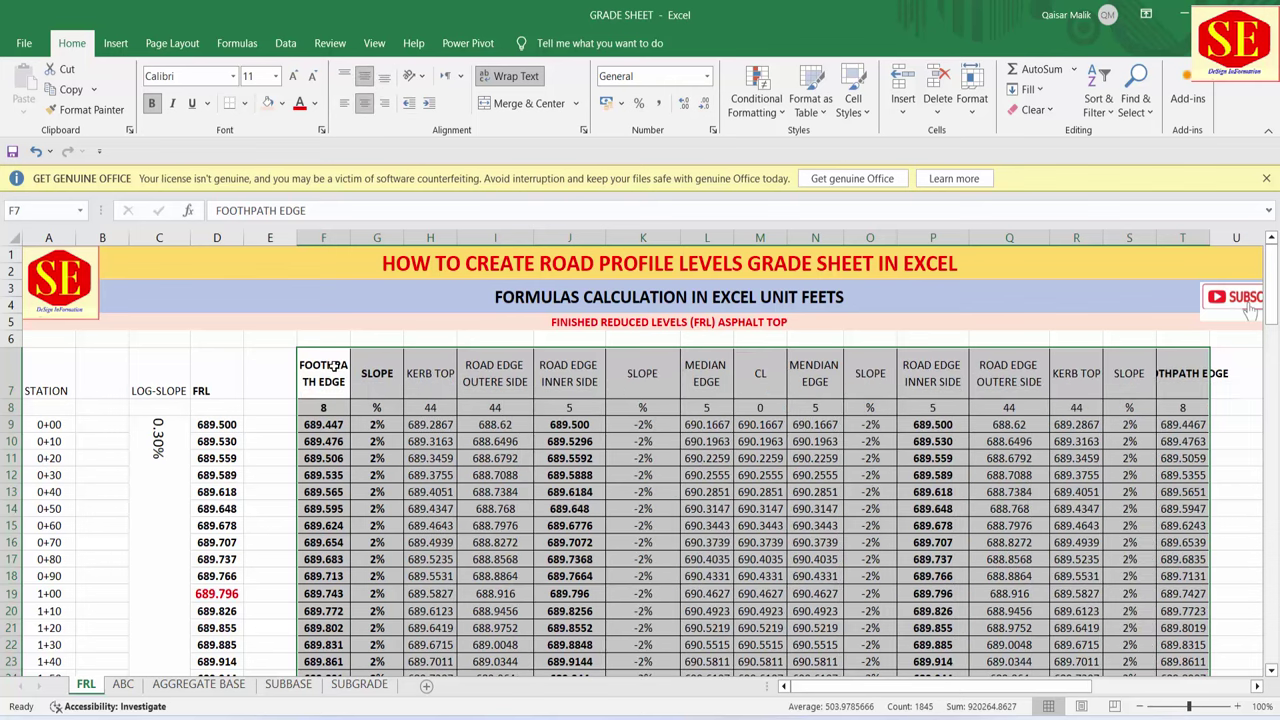
drag(336, 368, 1170, 370)
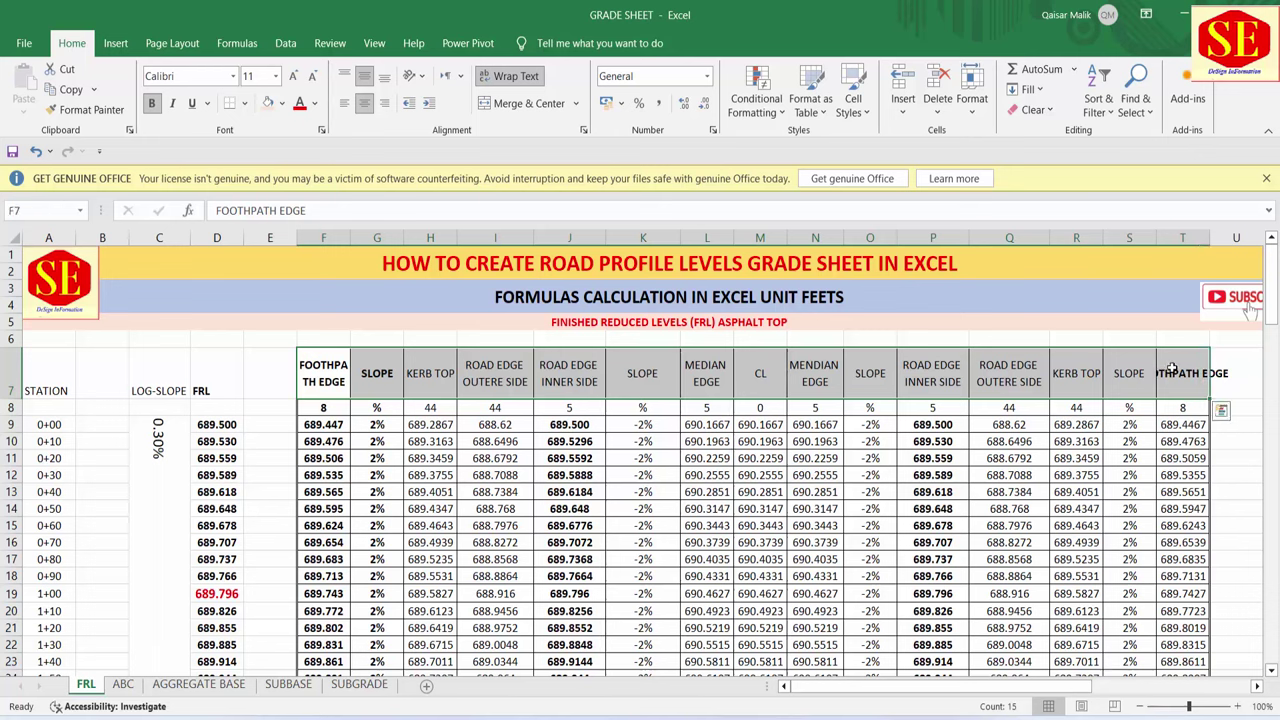
click(151, 103)
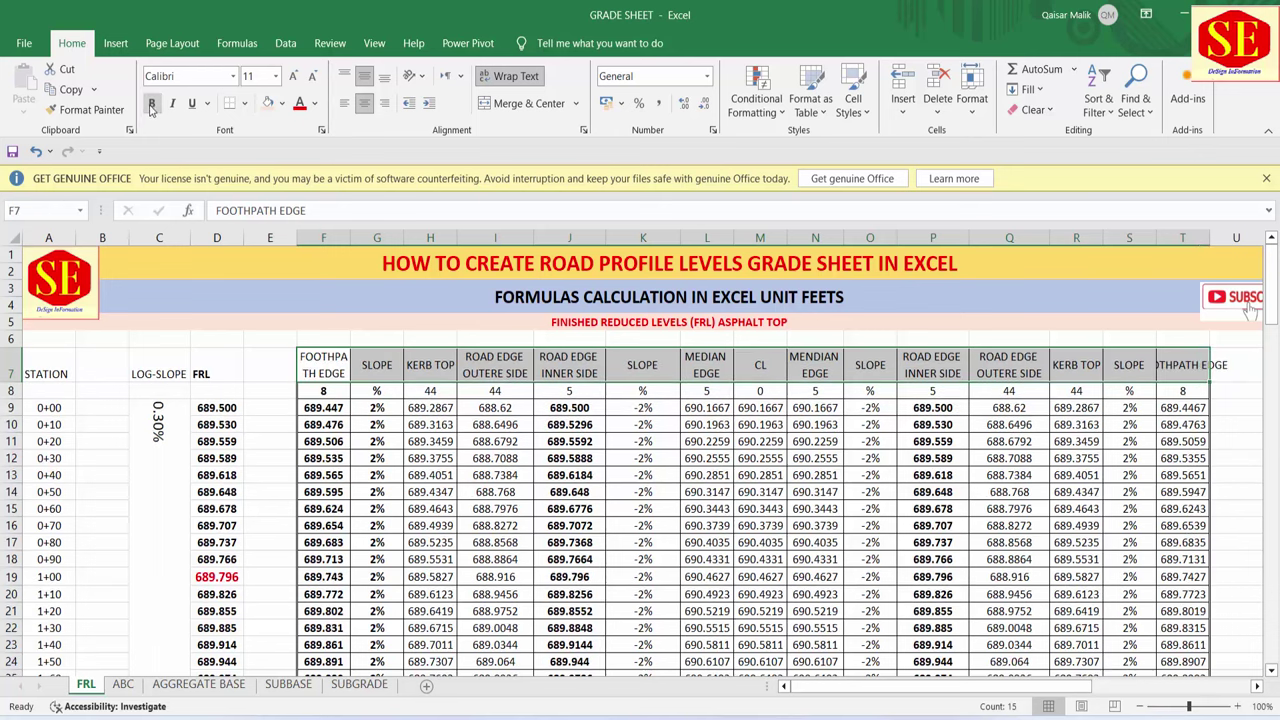
click(151, 103)
click(1166, 378)
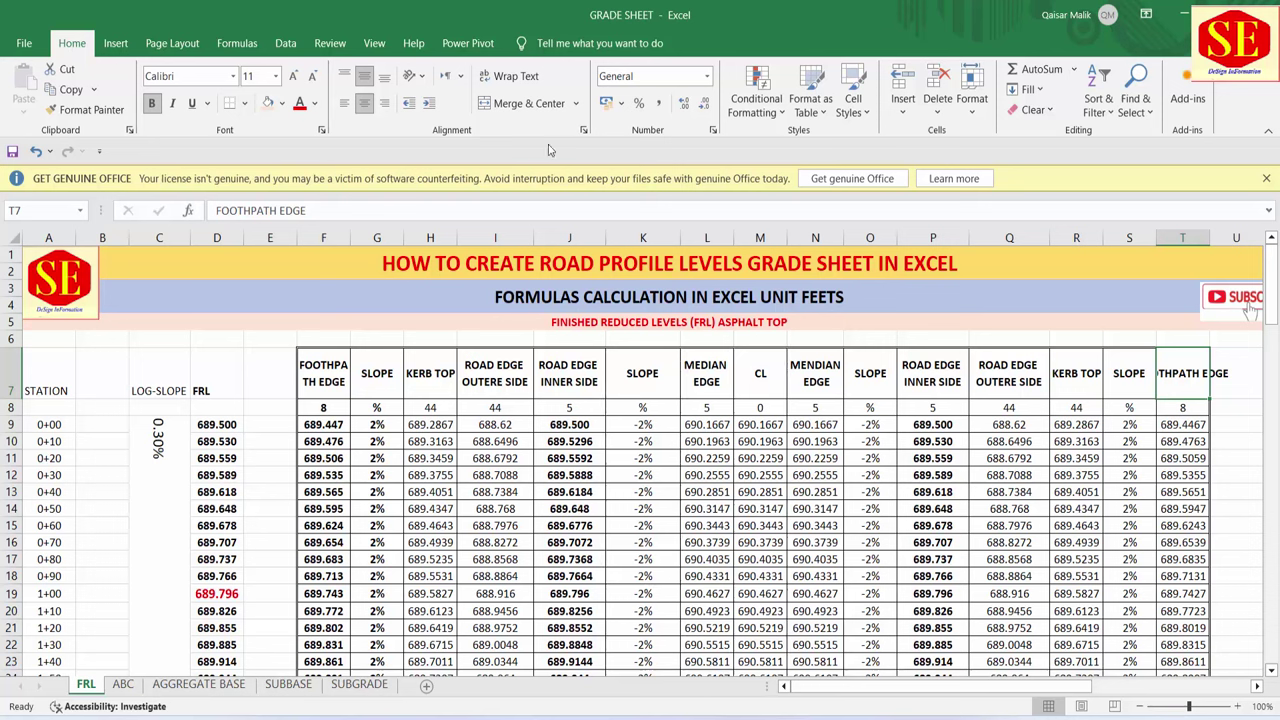
click(514, 76)
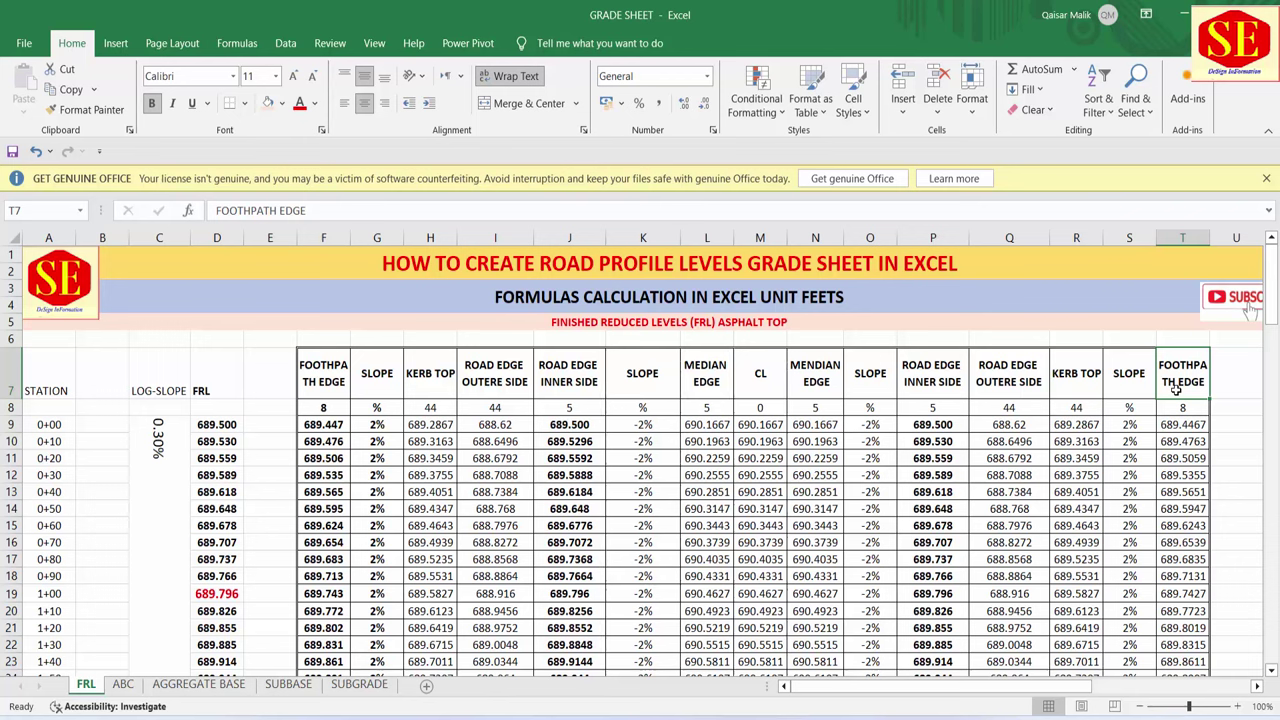
- Widen columns T and F to fit the FOOTHPATH EDGE headings and values
drag(1210, 238, 1226, 238)
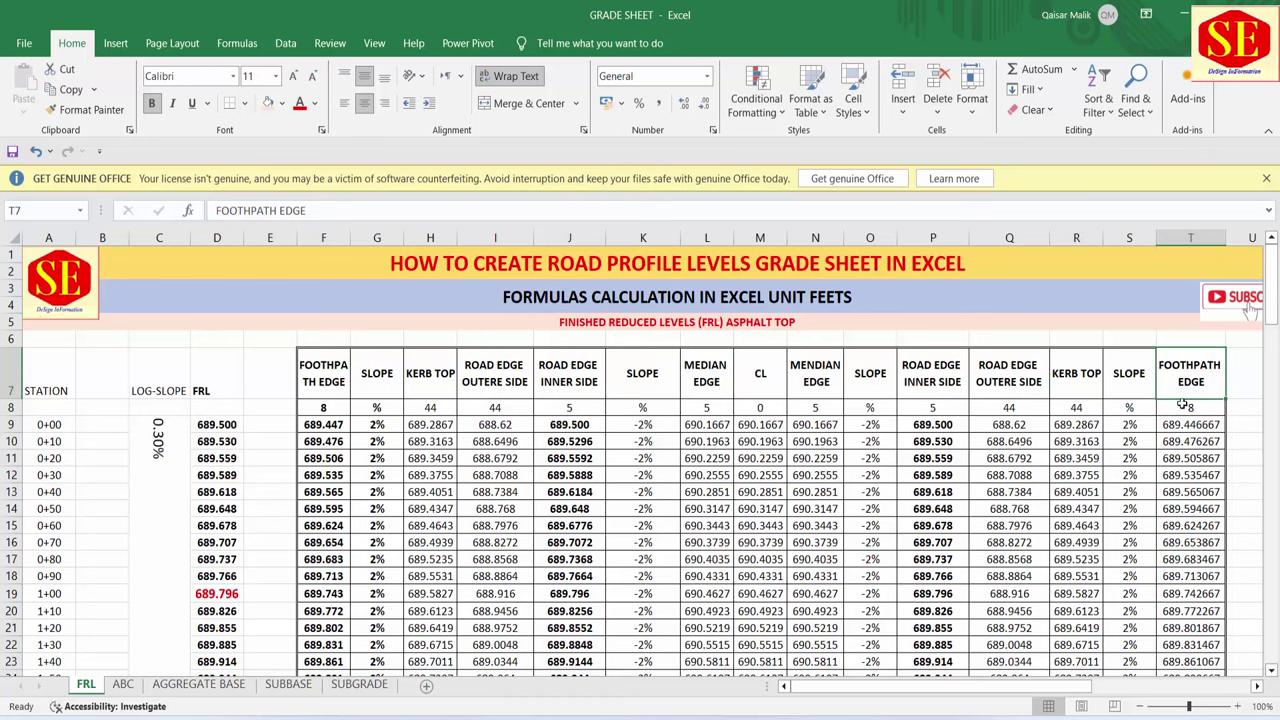
click(331, 386)
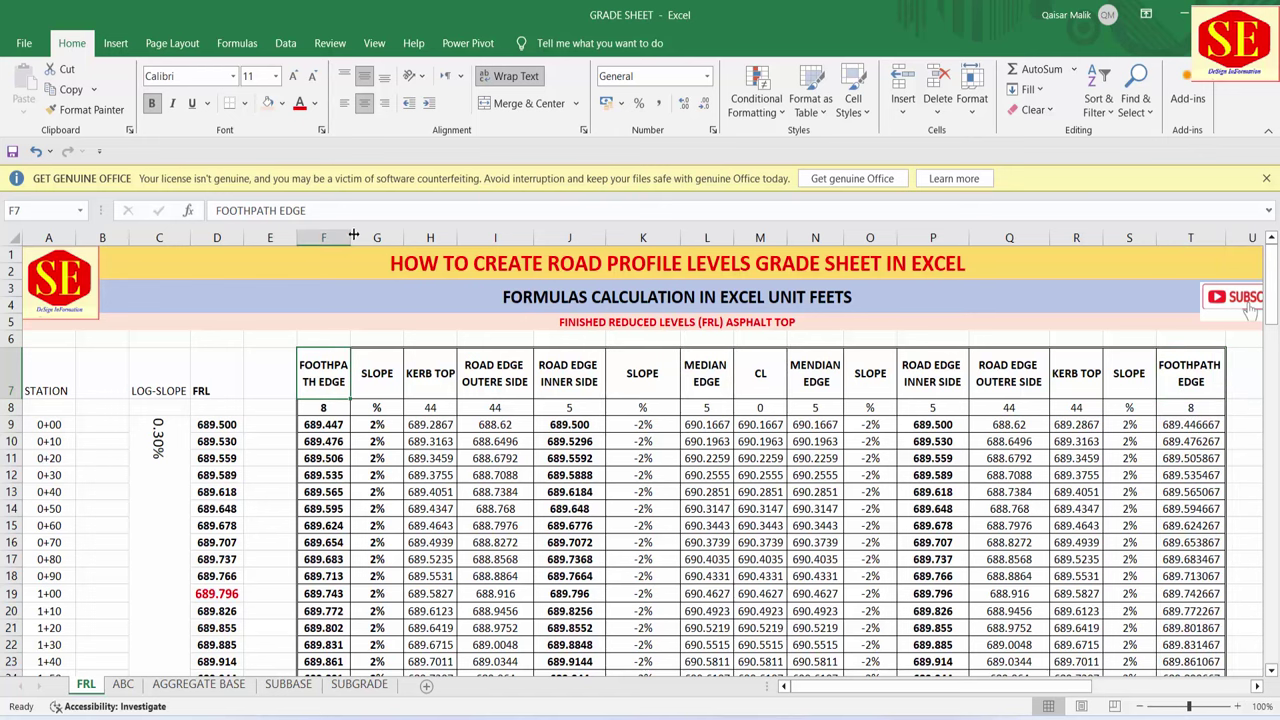
drag(353, 236, 365, 238)
key(Down)
key(Down)
key(Down)
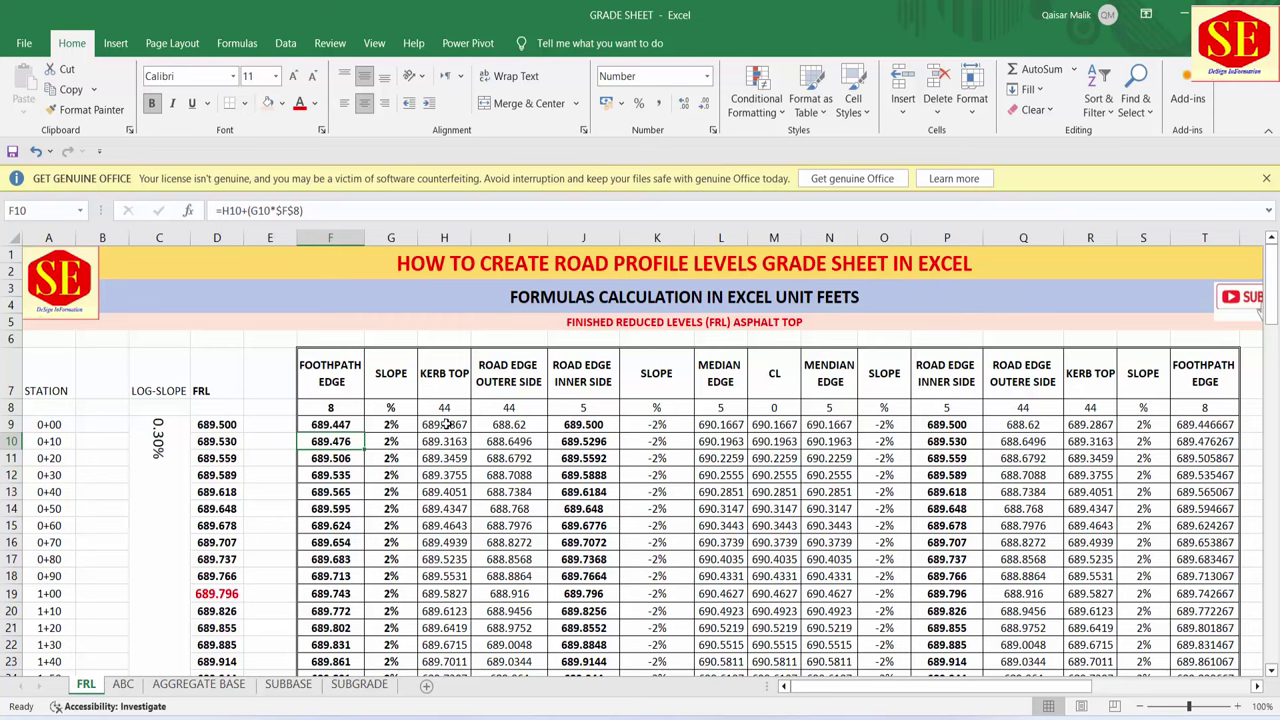
- Format the H:J and P9:R129 kerb and road-edge levels as numbers with three decimals
mouse_move(447, 426)
mouse_down()
mouse_move(585, 676)
mouse_move(560, 700)
mouse_up()
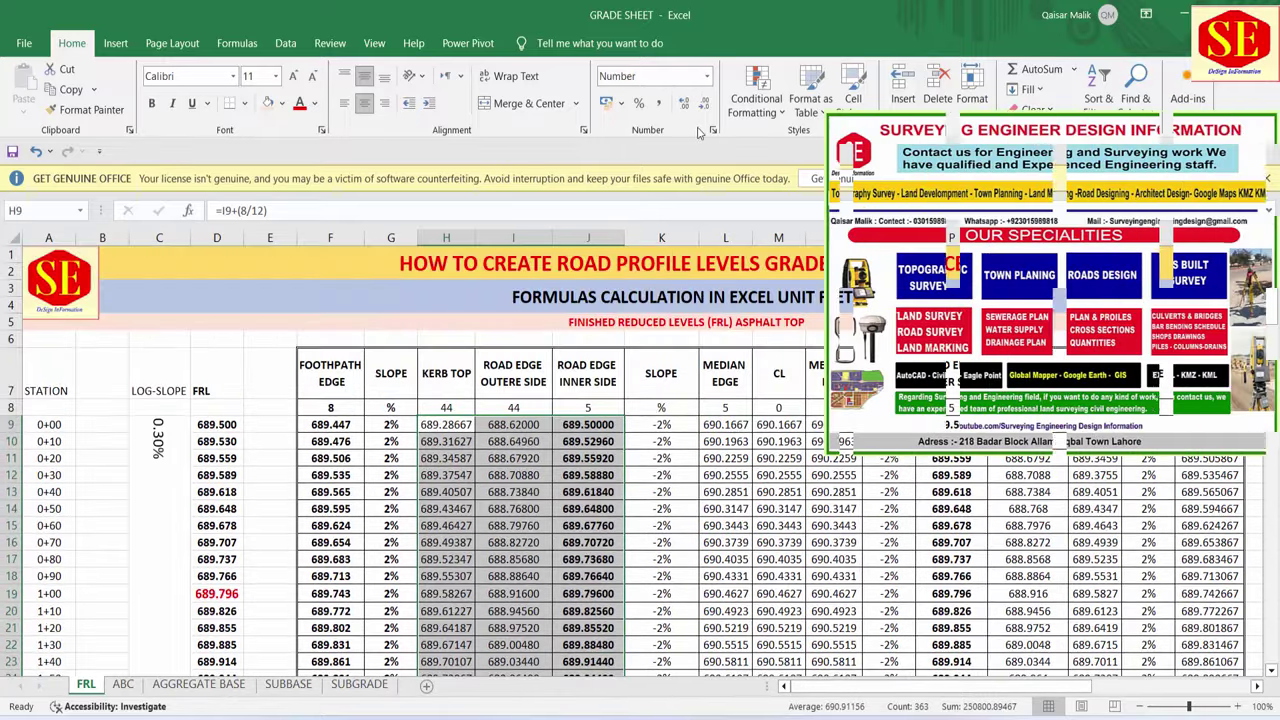
click(704, 106)
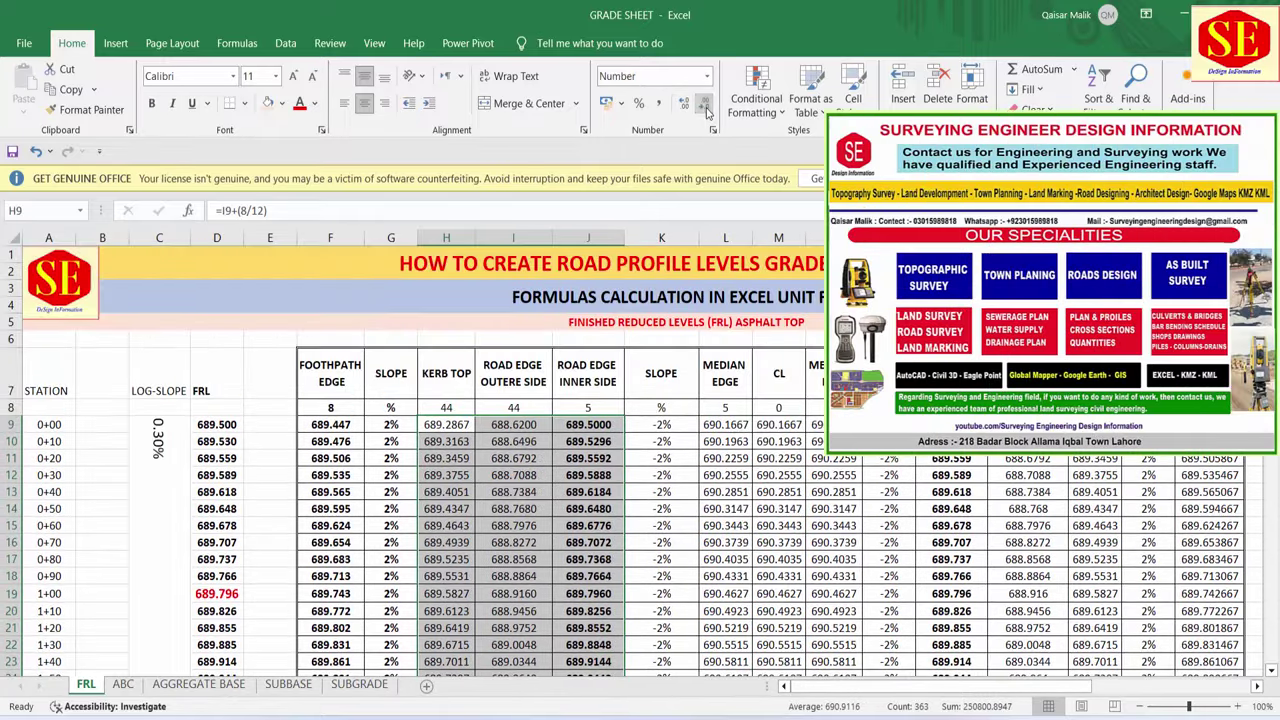
click(705, 107)
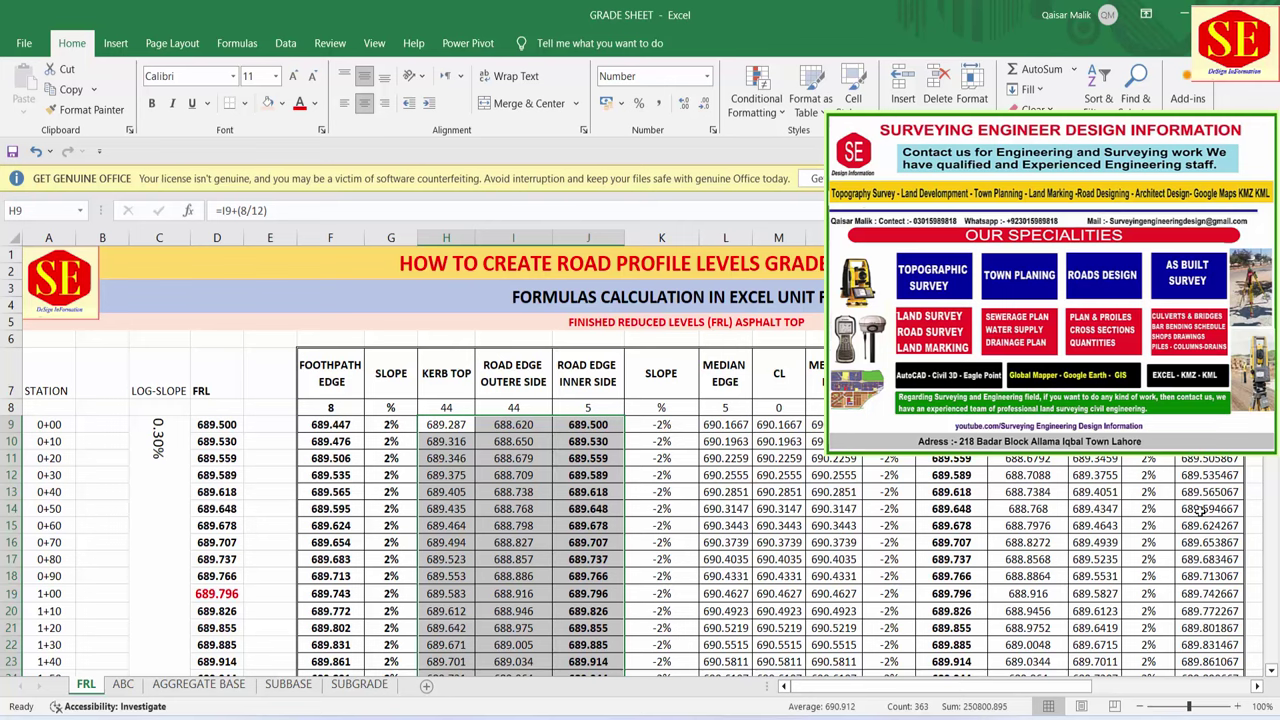
drag(1030, 441, 1080, 458)
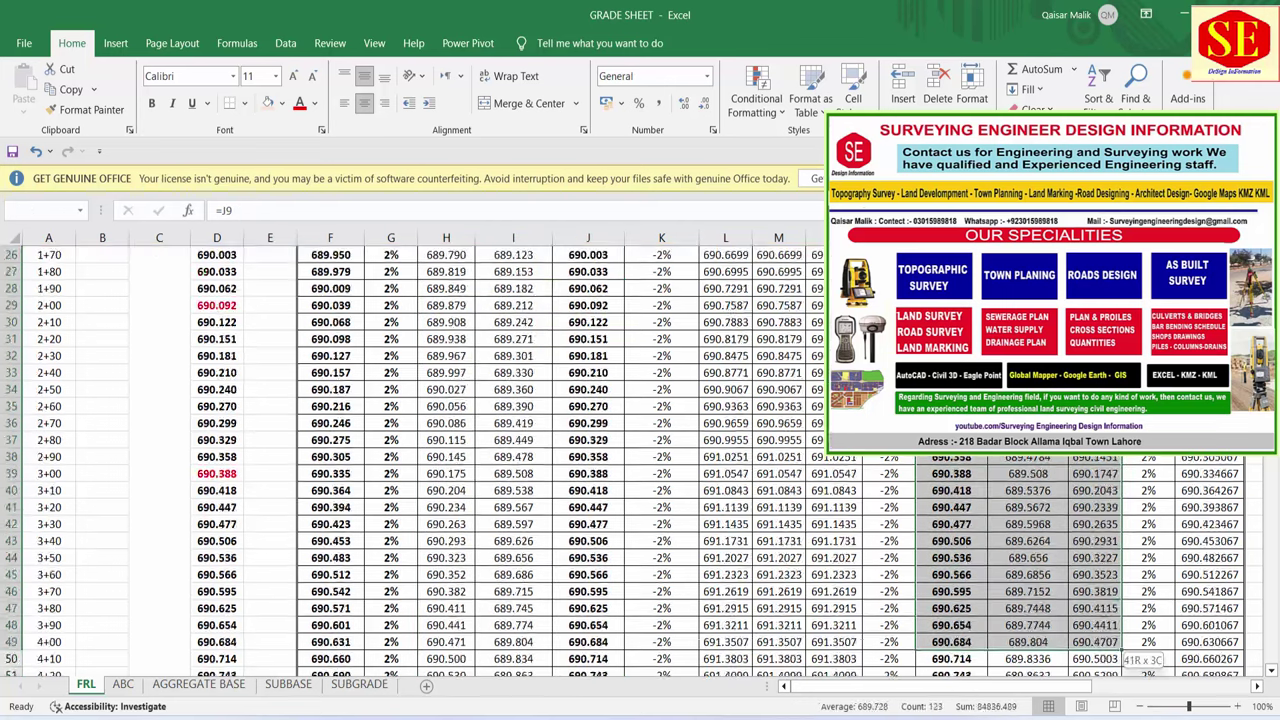
mouse_move(1080, 458)
mouse_down()
mouse_move(1120, 664)
mouse_move(1105, 690)
mouse_move(1092, 632)
mouse_up()
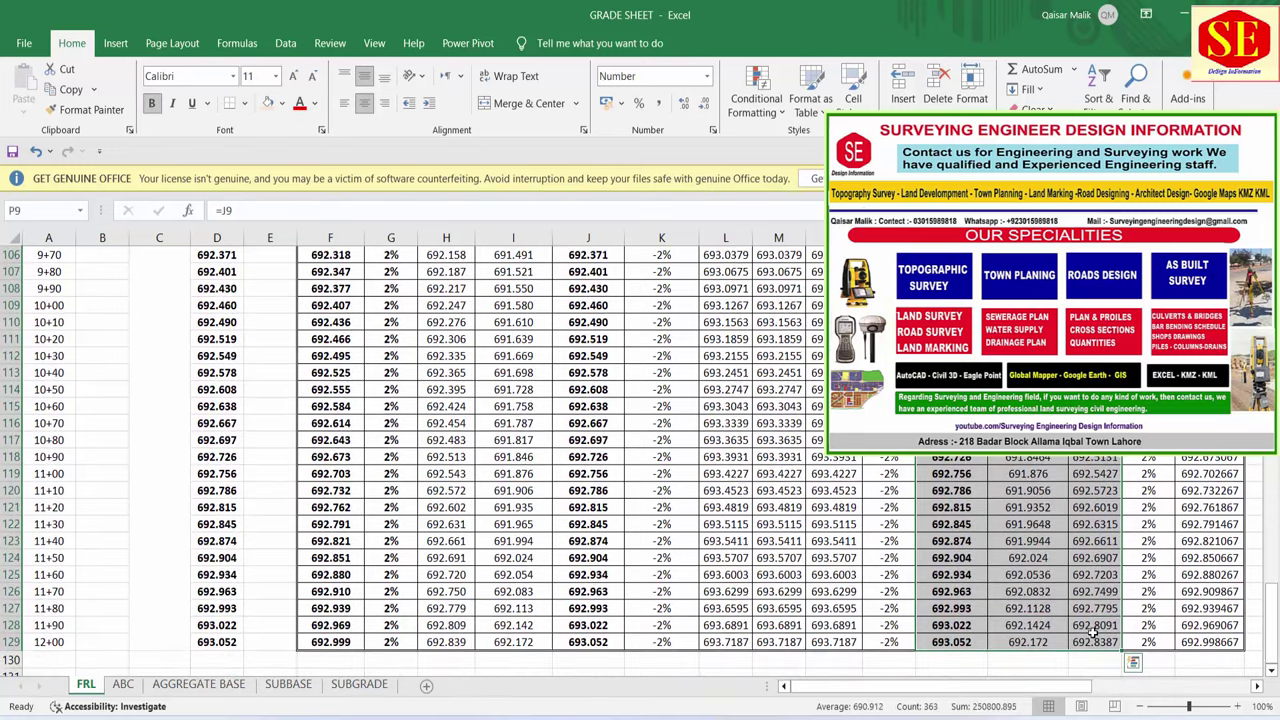
right_click(1092, 632)
click(985, 536)
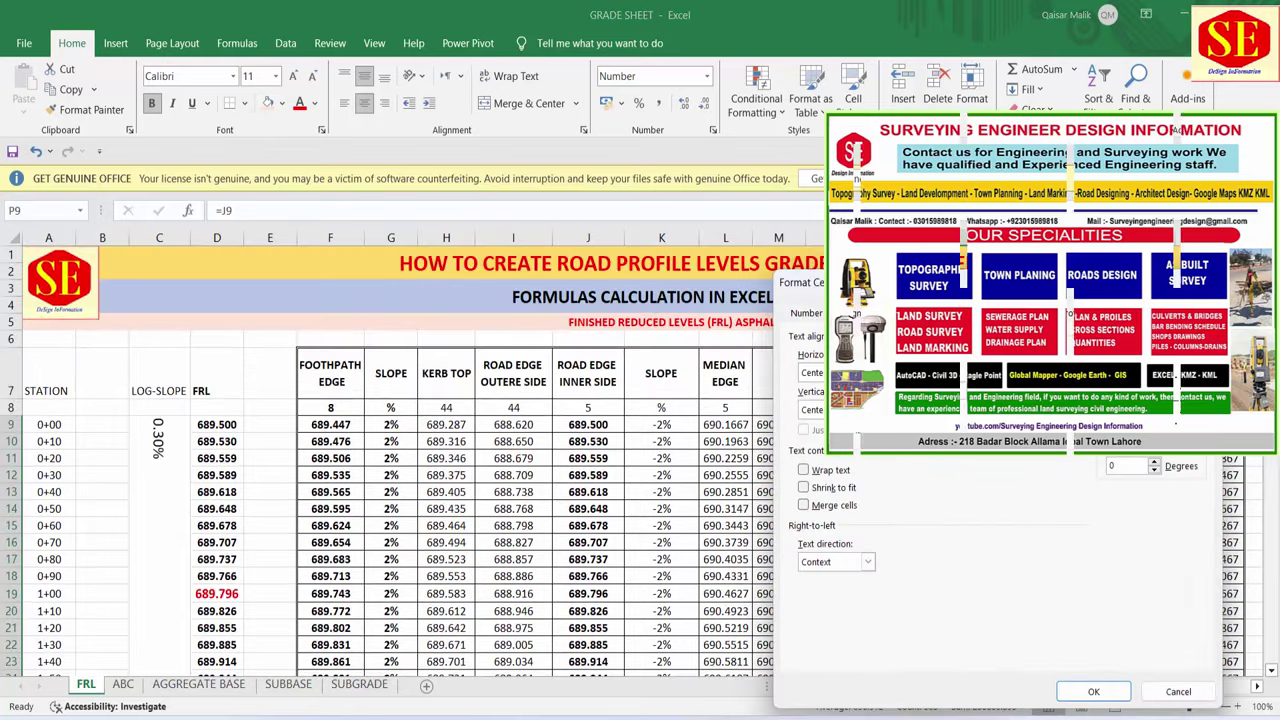
click(806, 313)
click(808, 364)
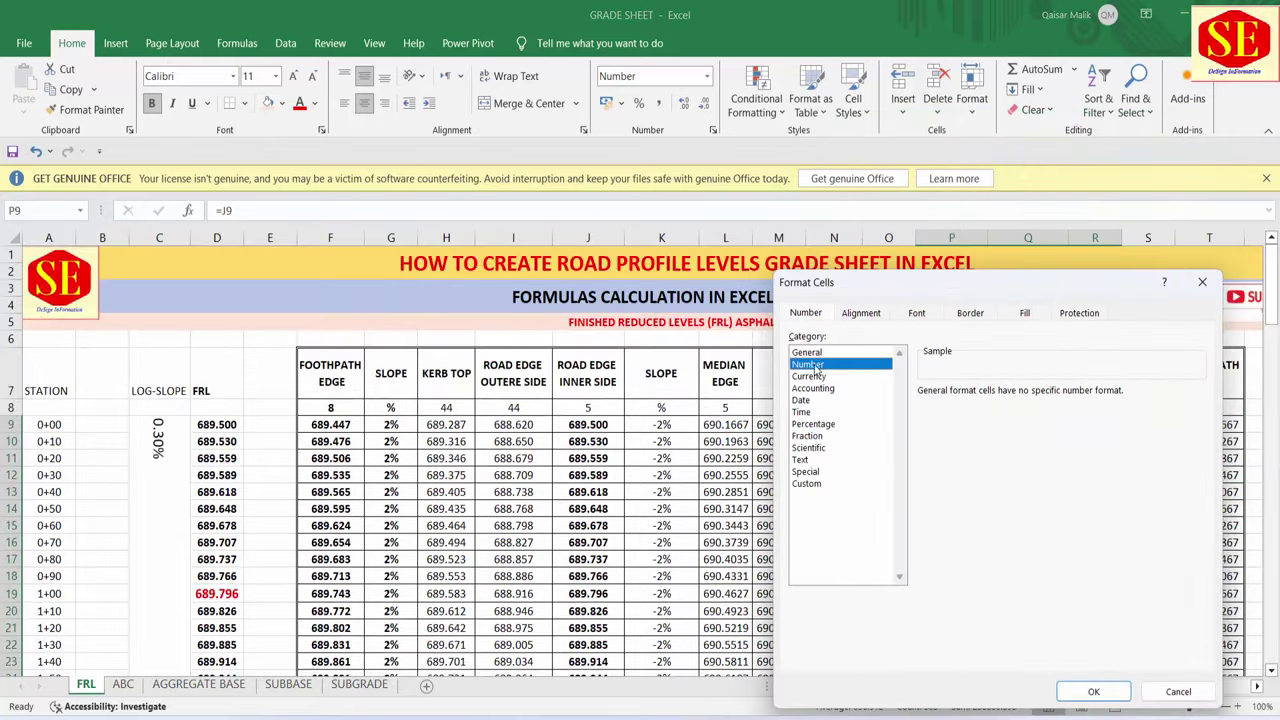
click(1036, 389)
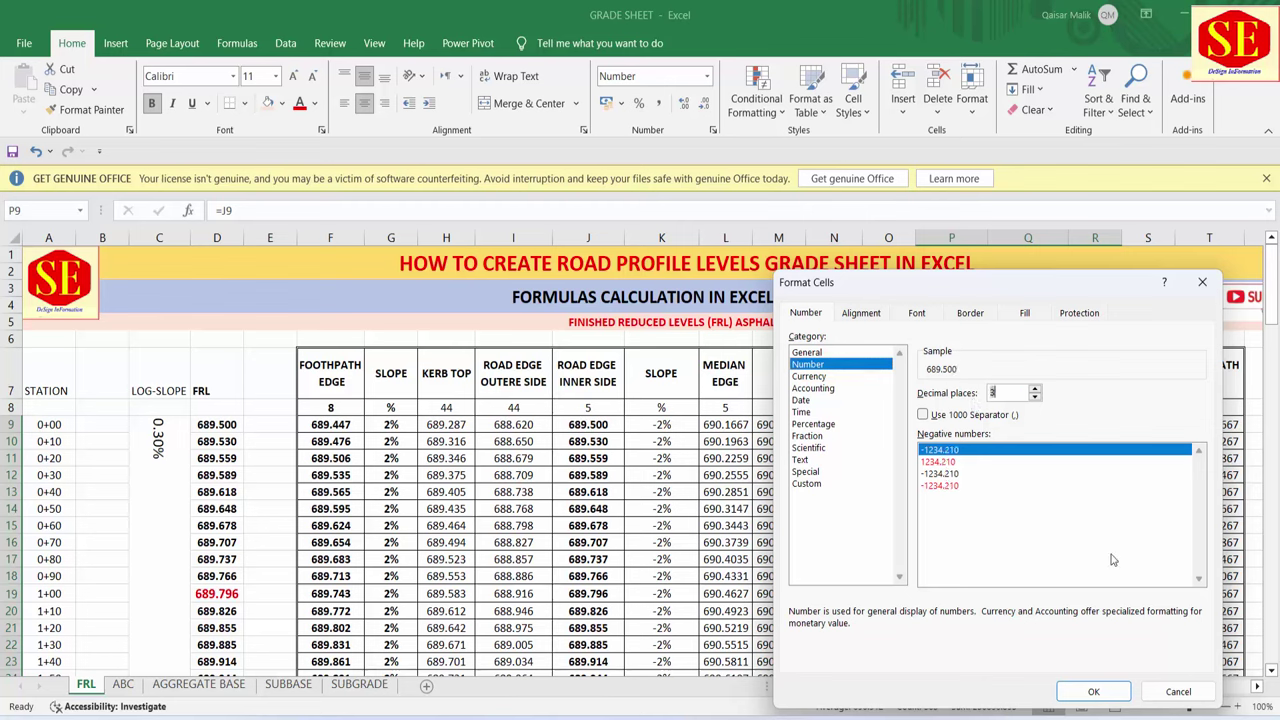
click(1093, 691)
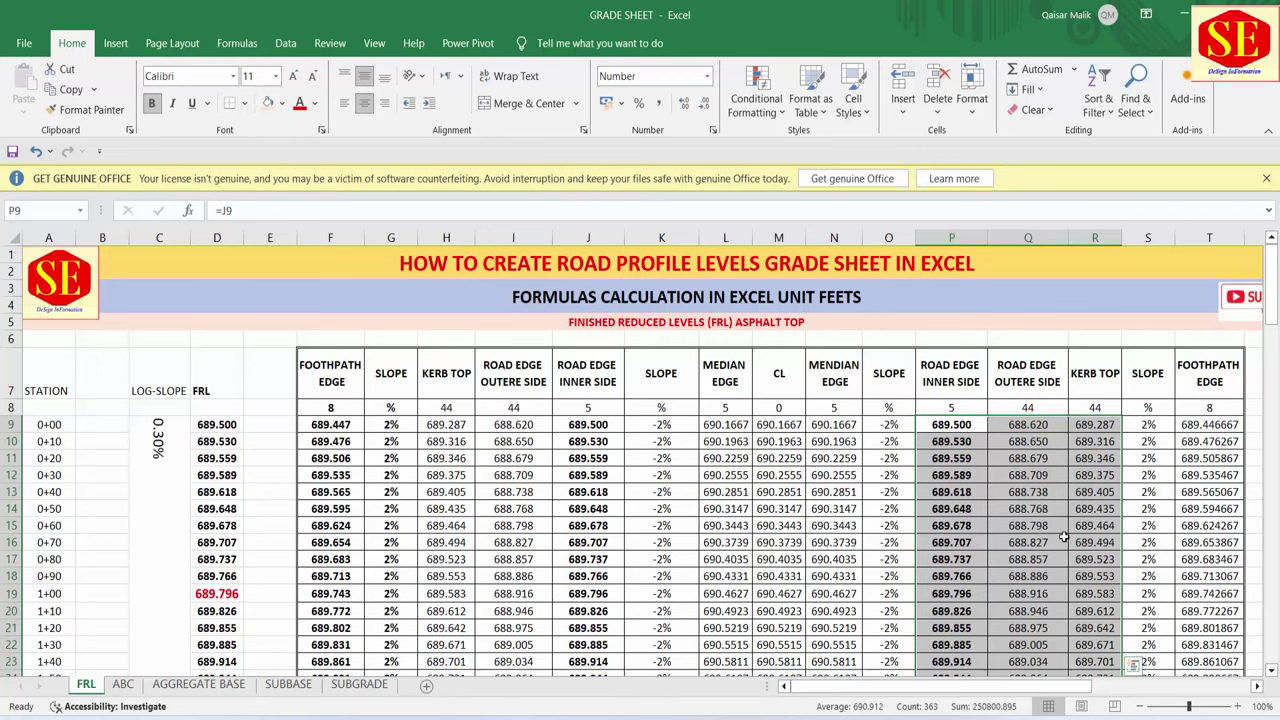
- Colour the median edge and CL levels in L9:N129 red down to 12+00
click(745, 478)
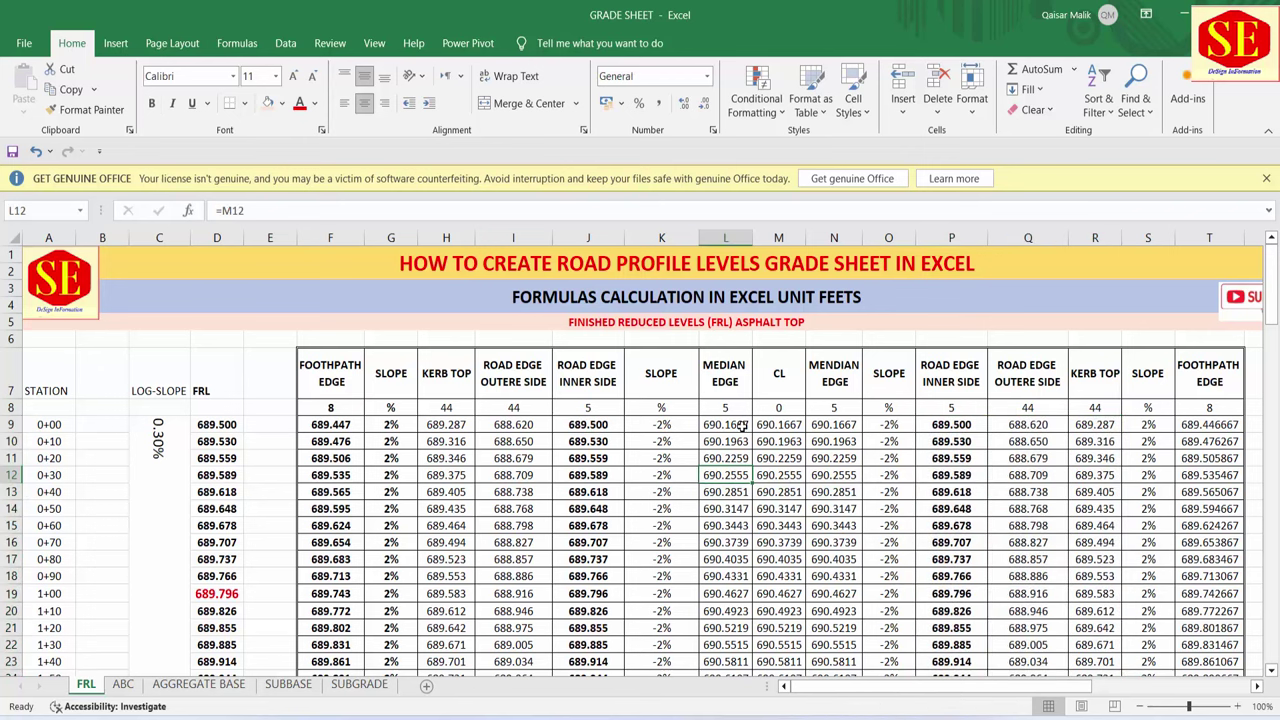
mouse_move(740, 425)
mouse_down()
mouse_move(812, 425)
mouse_move(862, 652)
mouse_up()
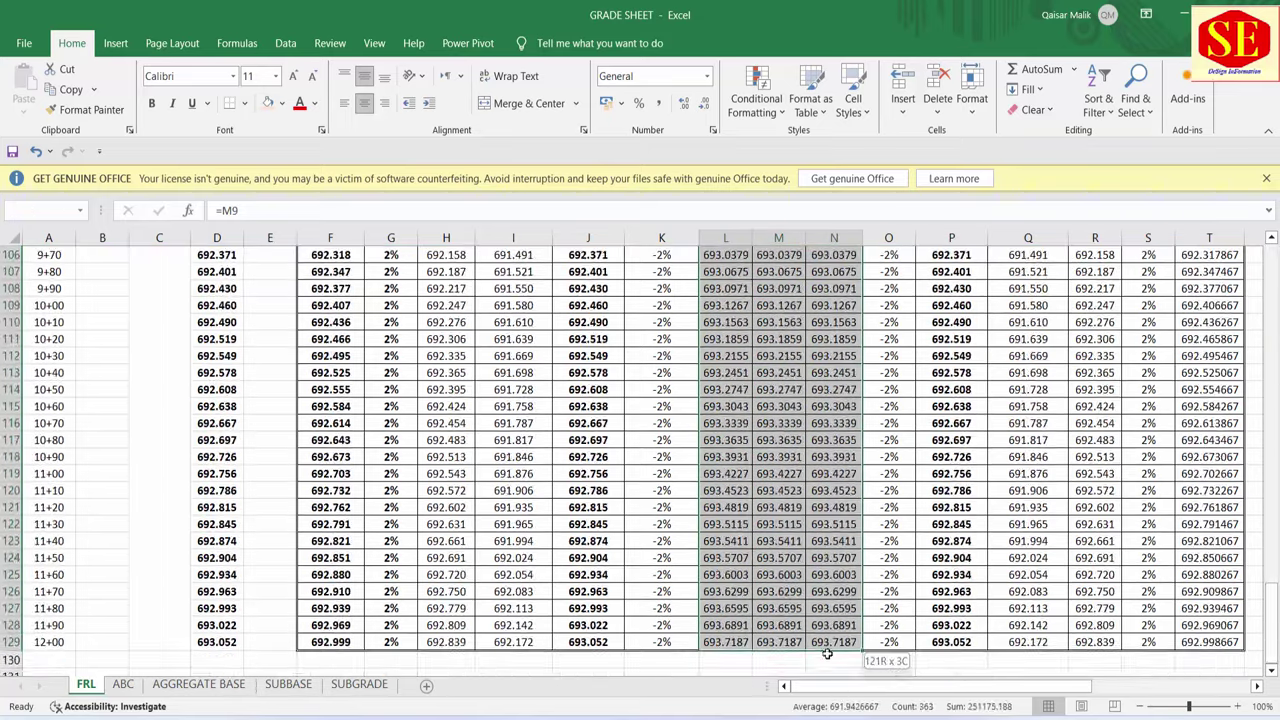
drag(862, 652, 822, 642)
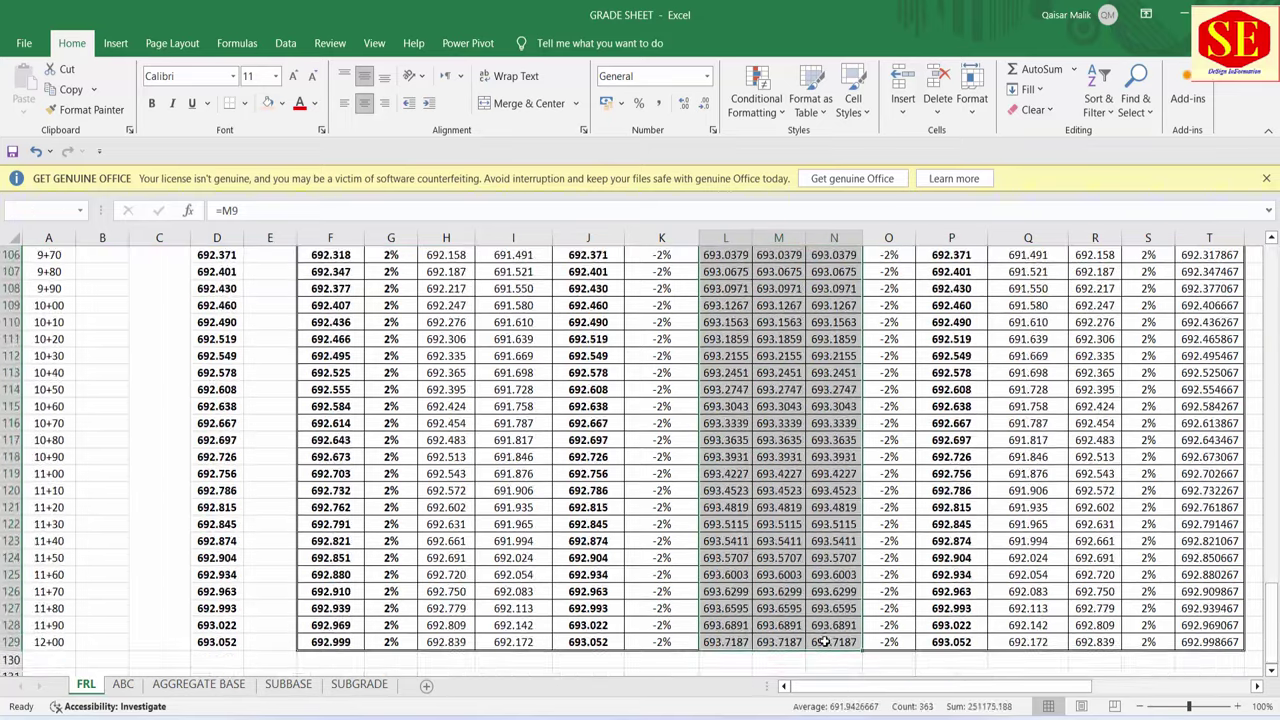
click(299, 103)
scroll(716, 287, up, 20)
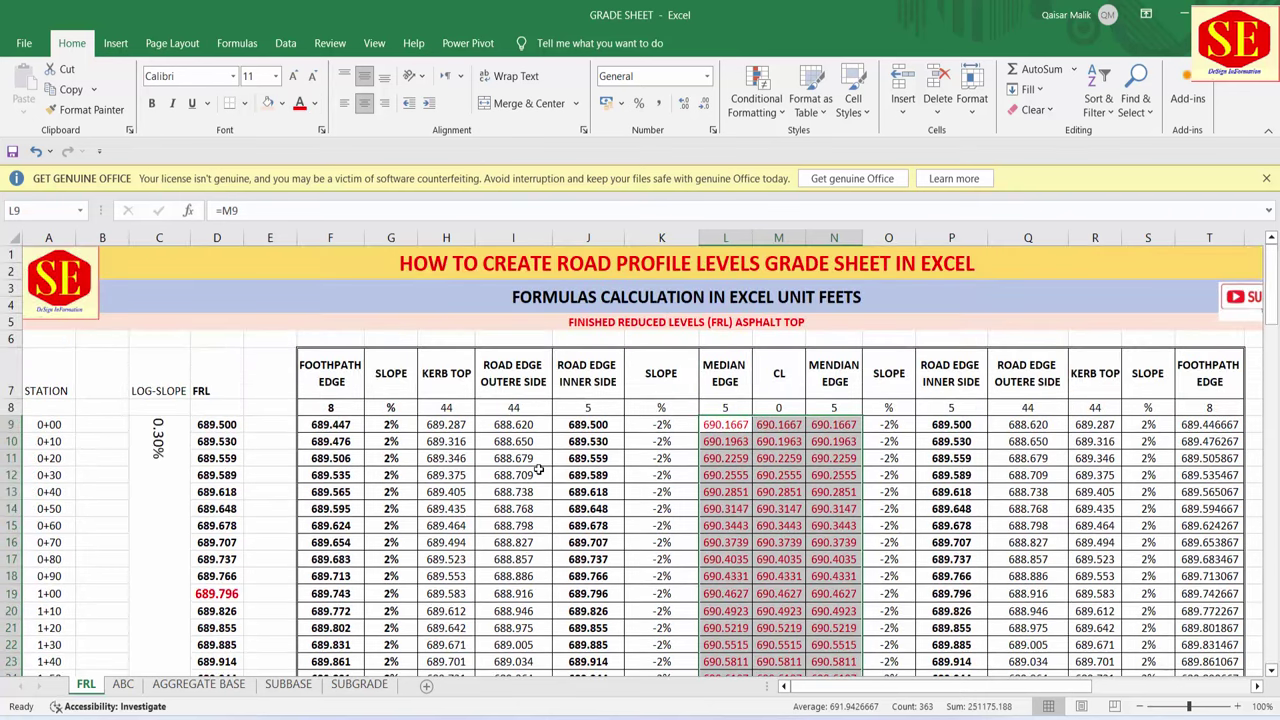
click(598, 446)
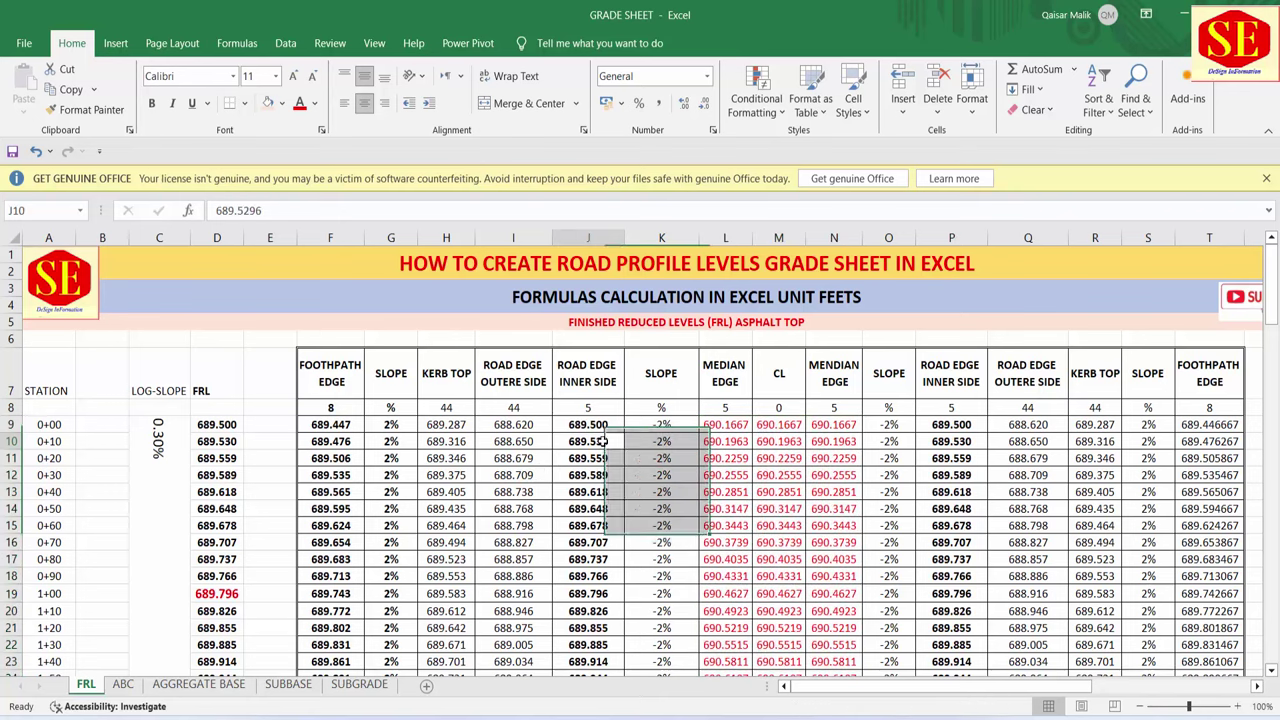
- Select the row 5 sheet title, then scroll down to bring the cross-section into view
click(738, 321)
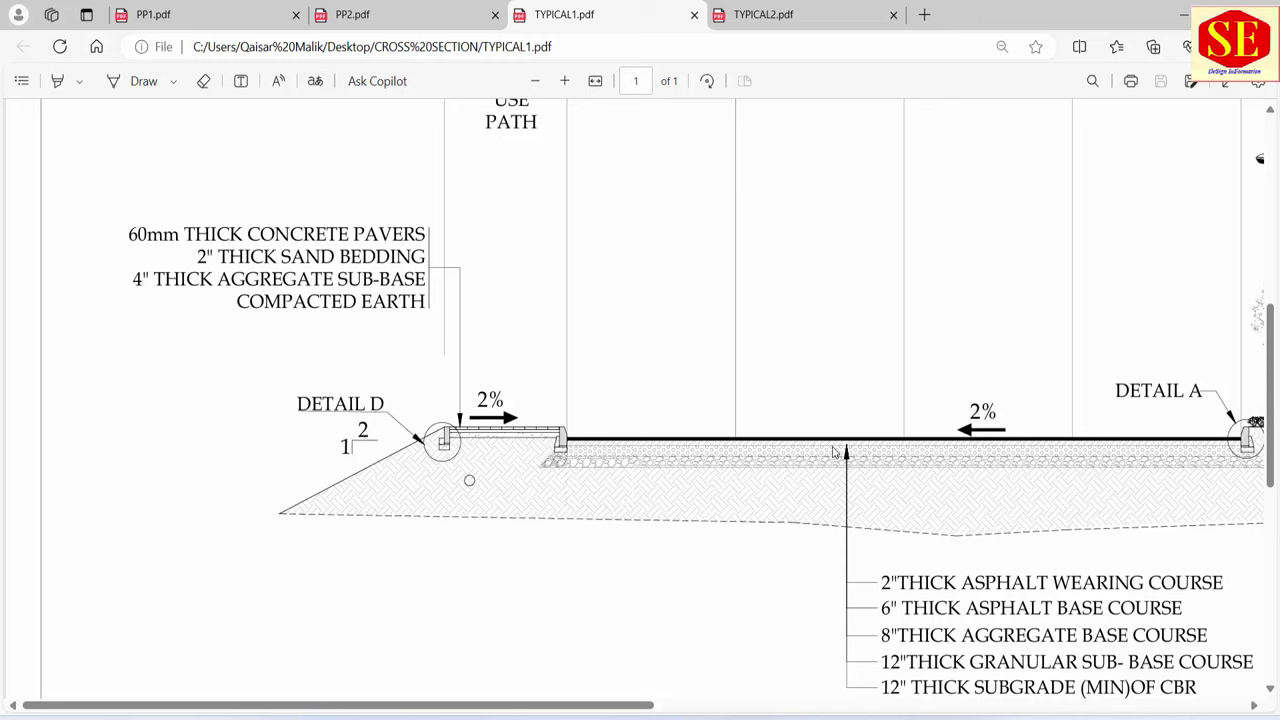
ctrl+scroll(431, 488, down, 3)
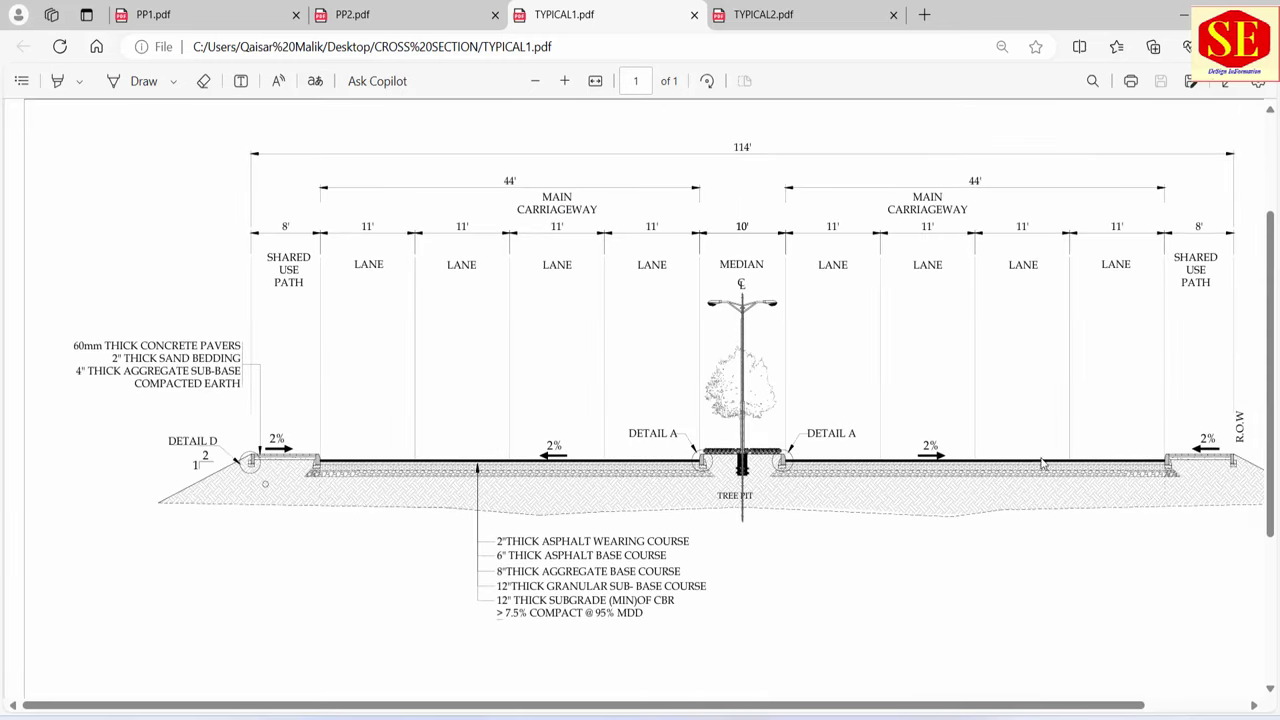
scroll(1080, 463, down, 2)
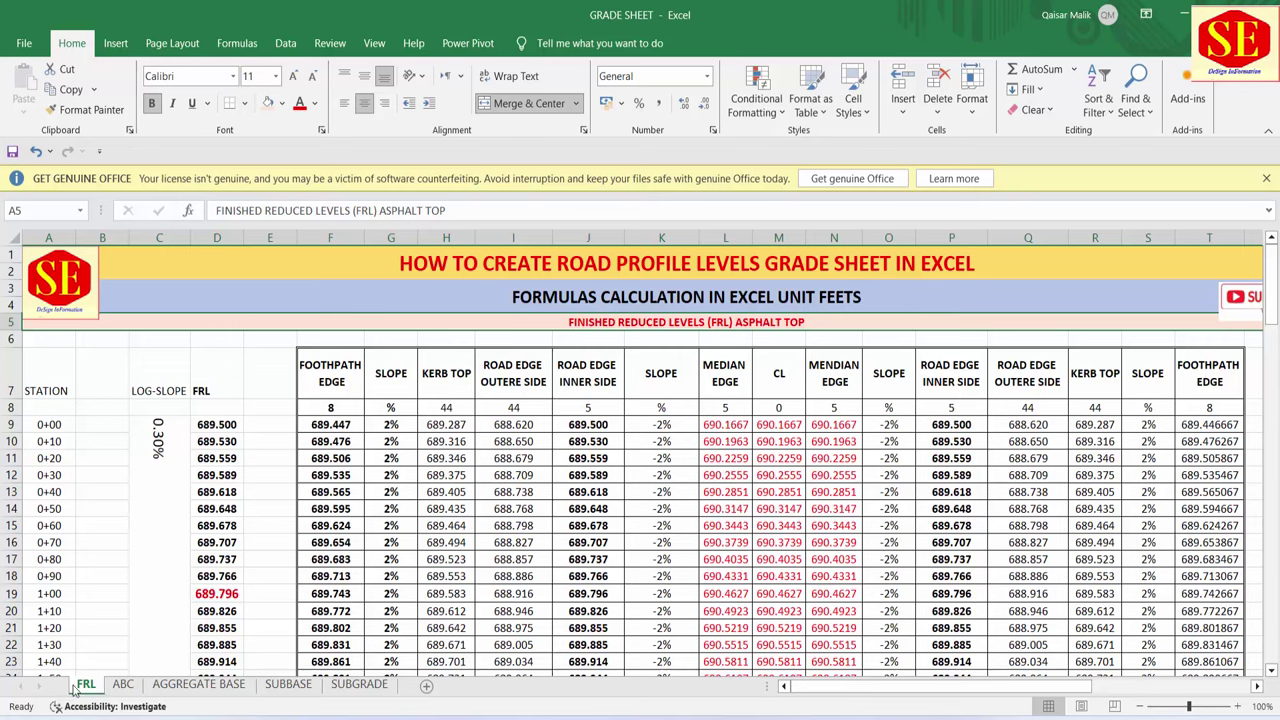
click(125, 688)
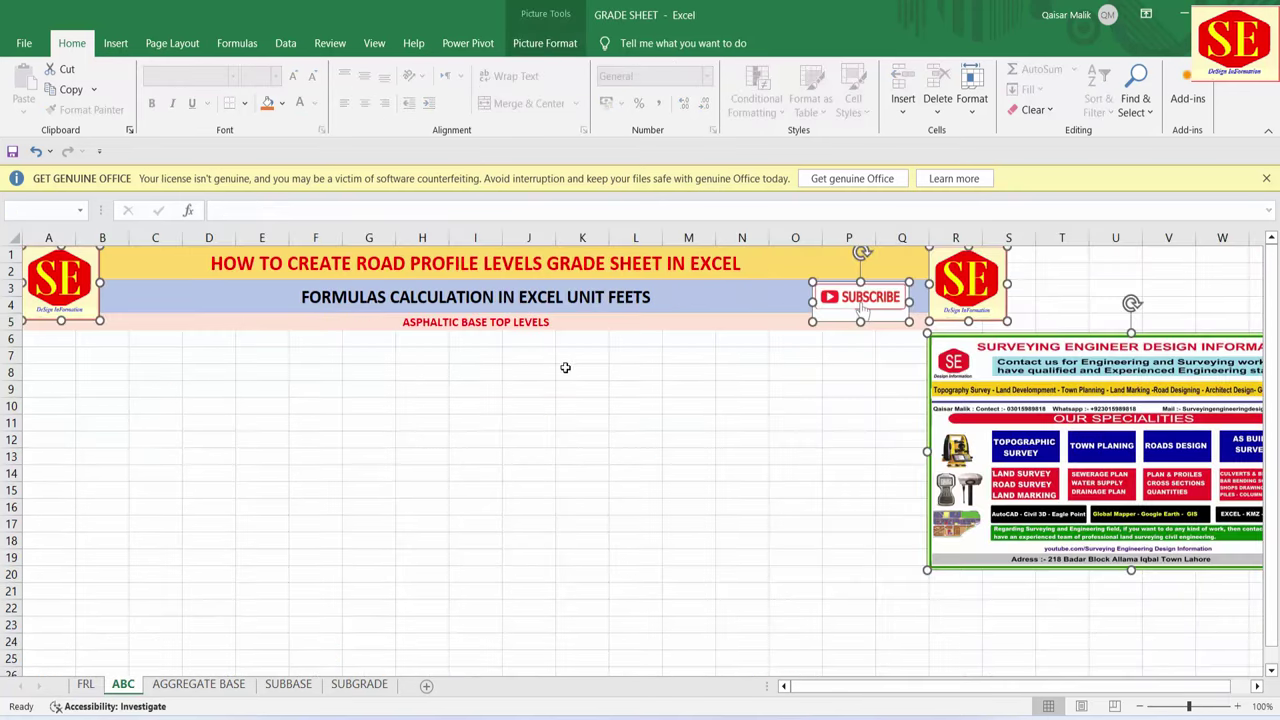
click(220, 682)
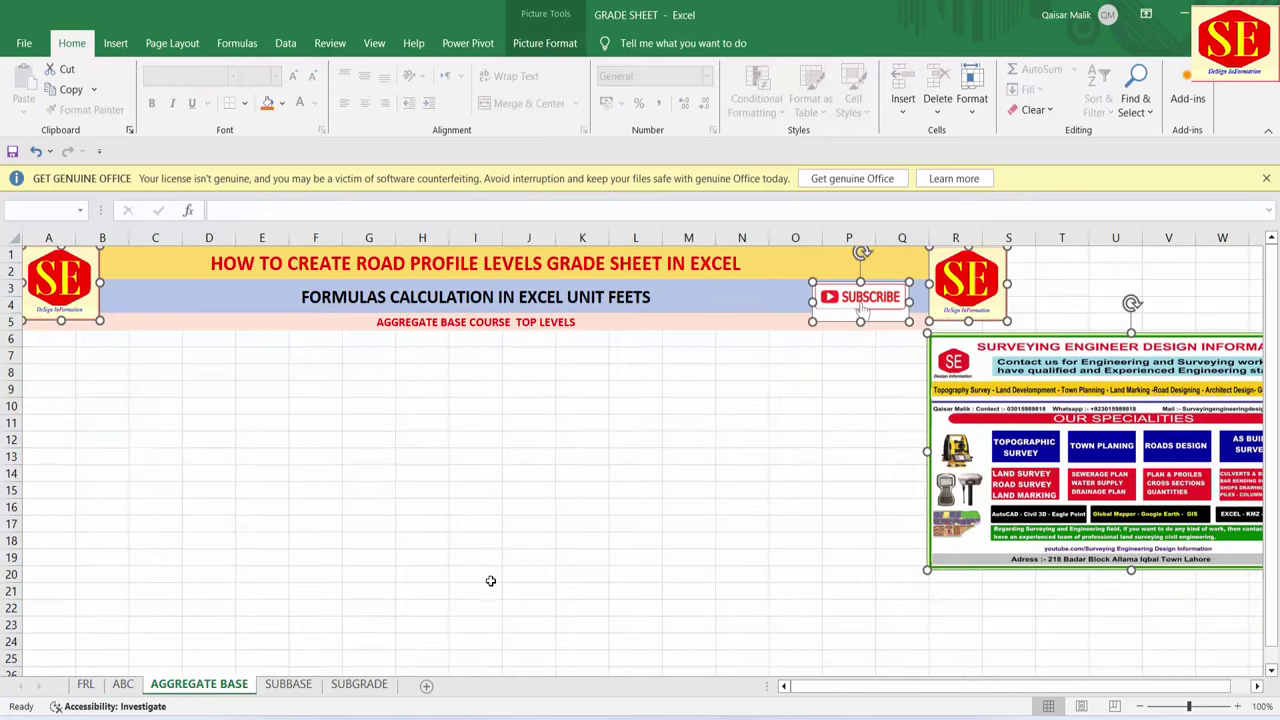
click(291, 689)
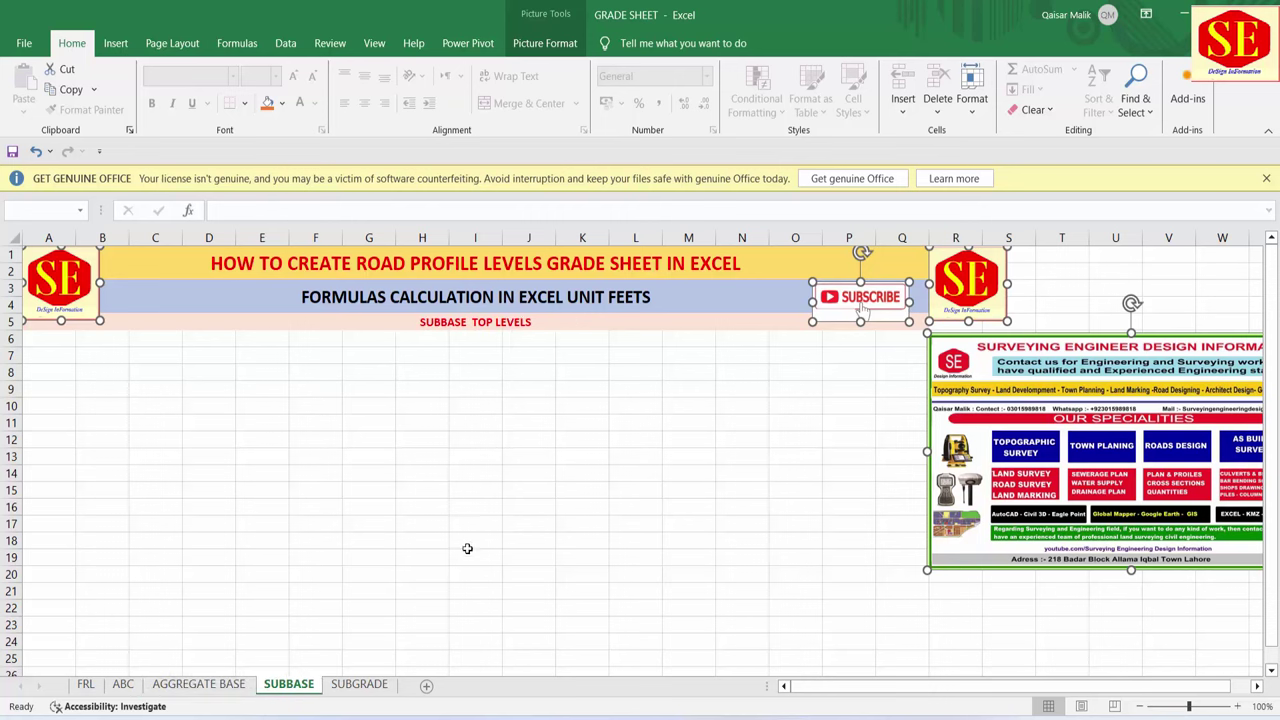
click(362, 686)
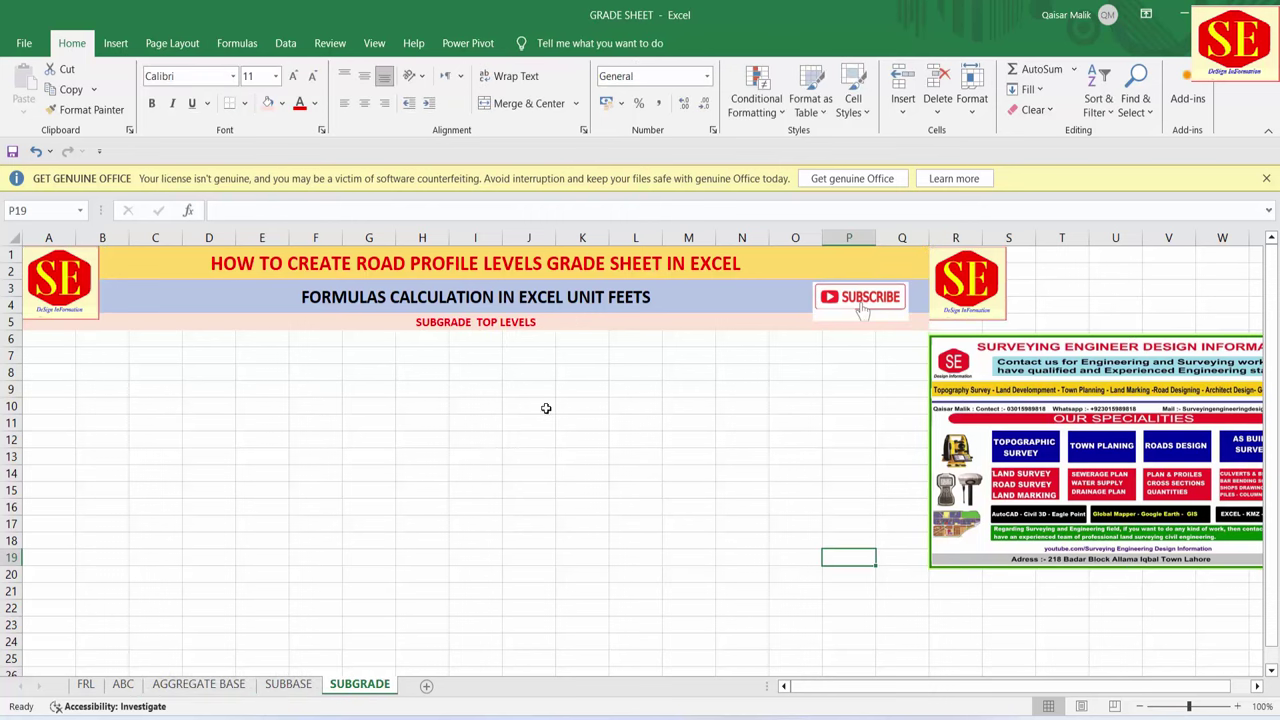
click(85, 685)
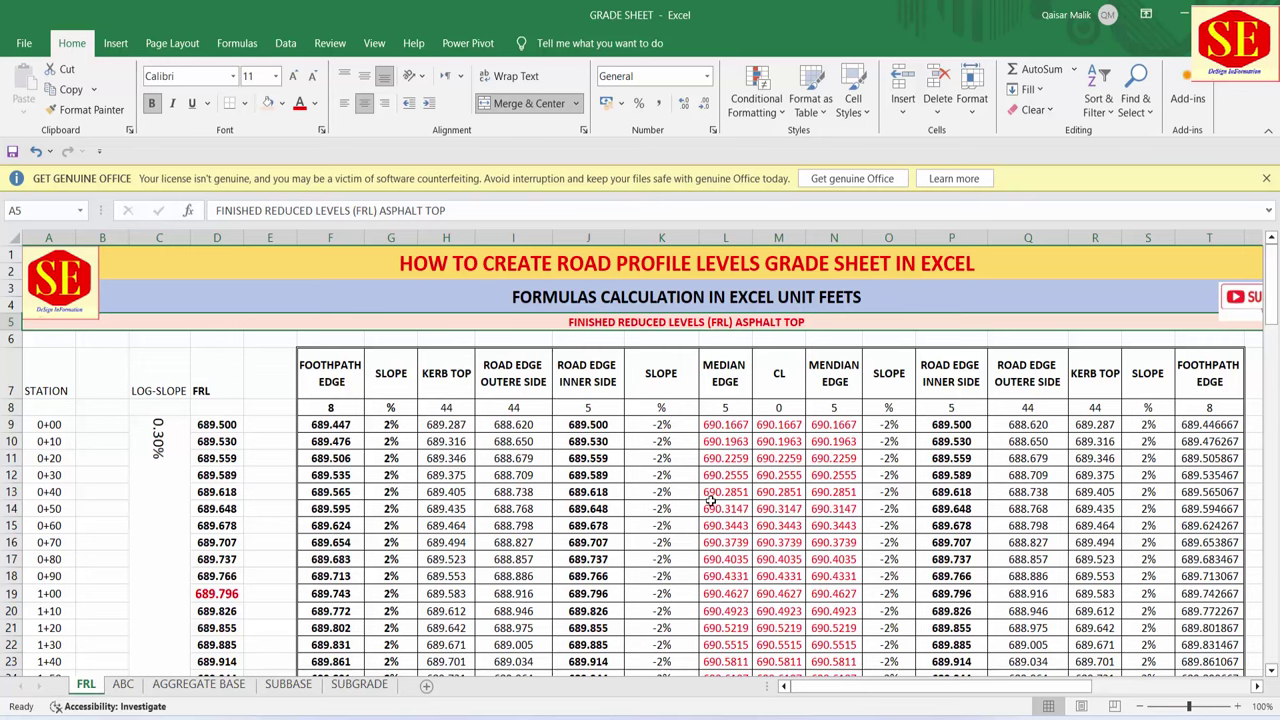
drag(882, 687, 934, 713)
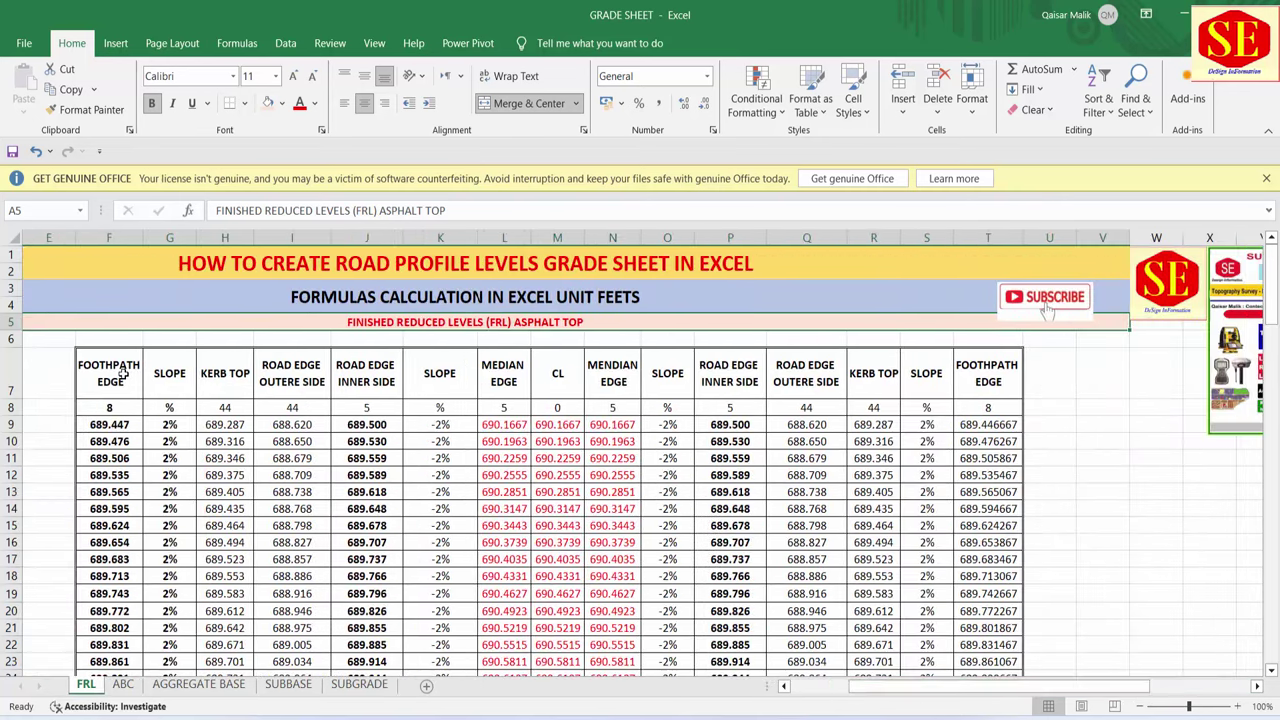
mouse_move(123, 372)
mouse_down()
mouse_move(960, 403)
mouse_move(960, 482)
mouse_move(958, 402)
mouse_up()
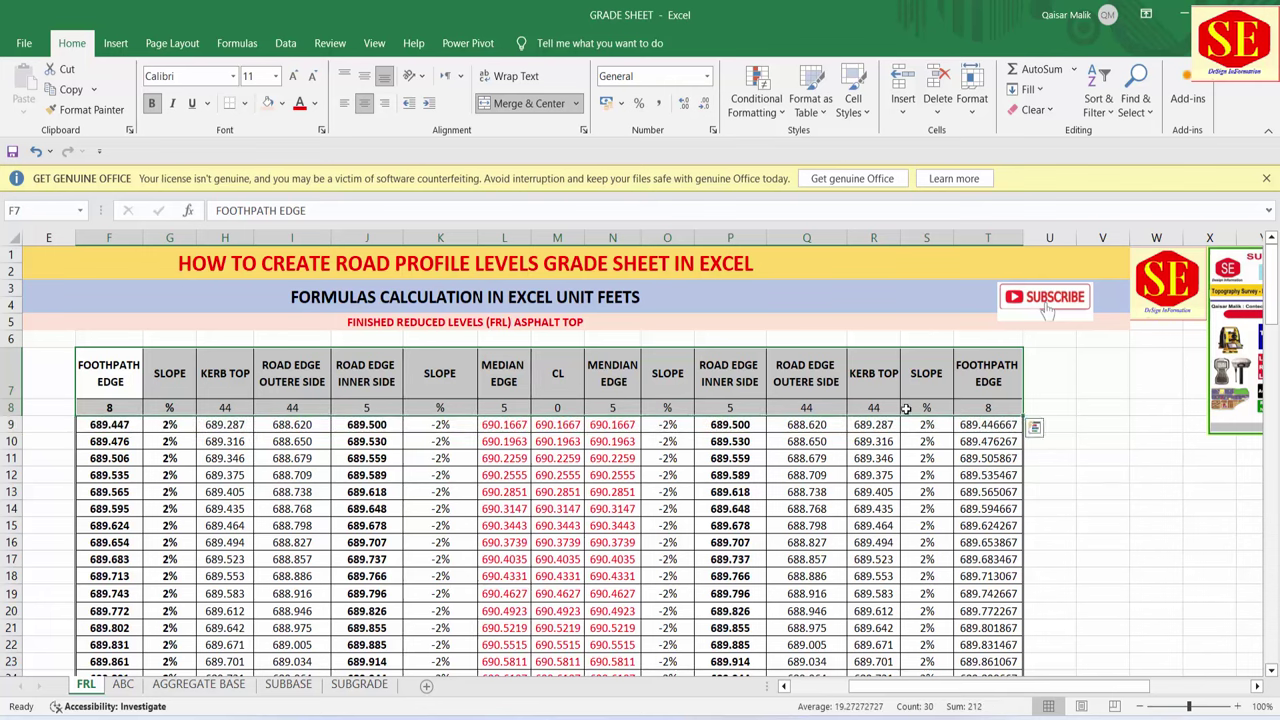
- Copy the FRL header block and paste it at C8 on the ABC sheet
right_click(117, 365)
click(150, 297)
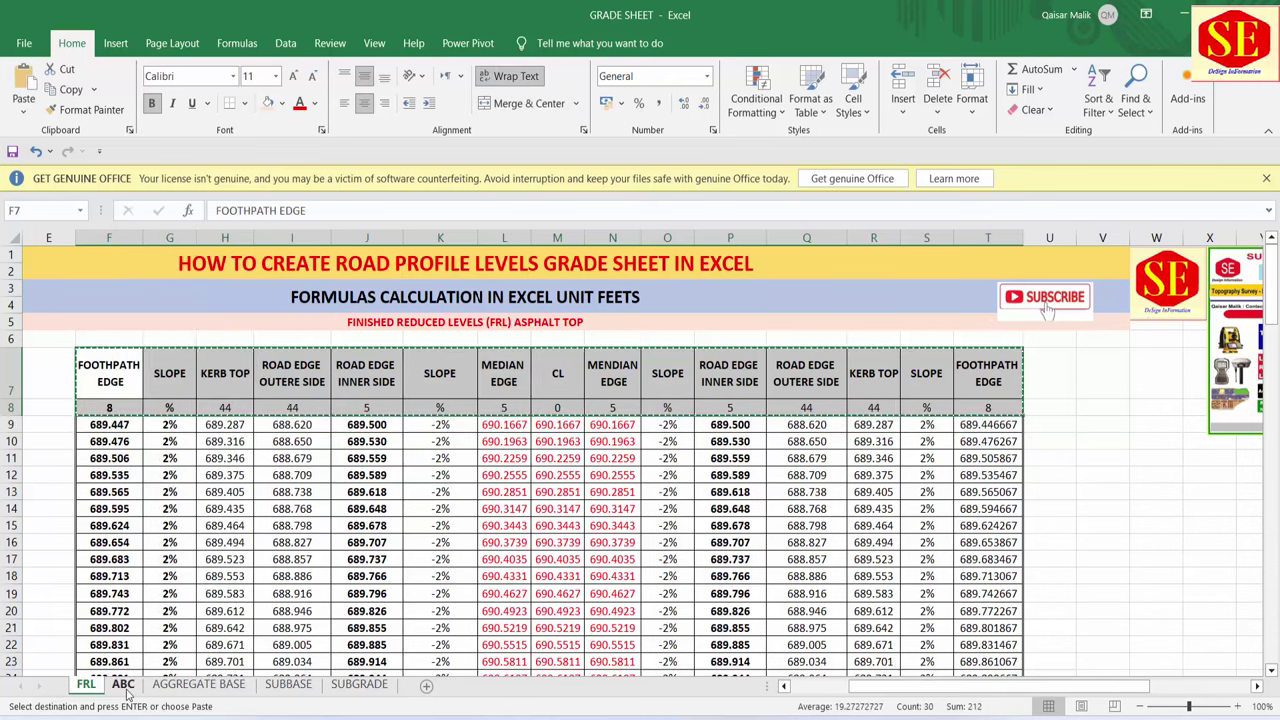
click(124, 687)
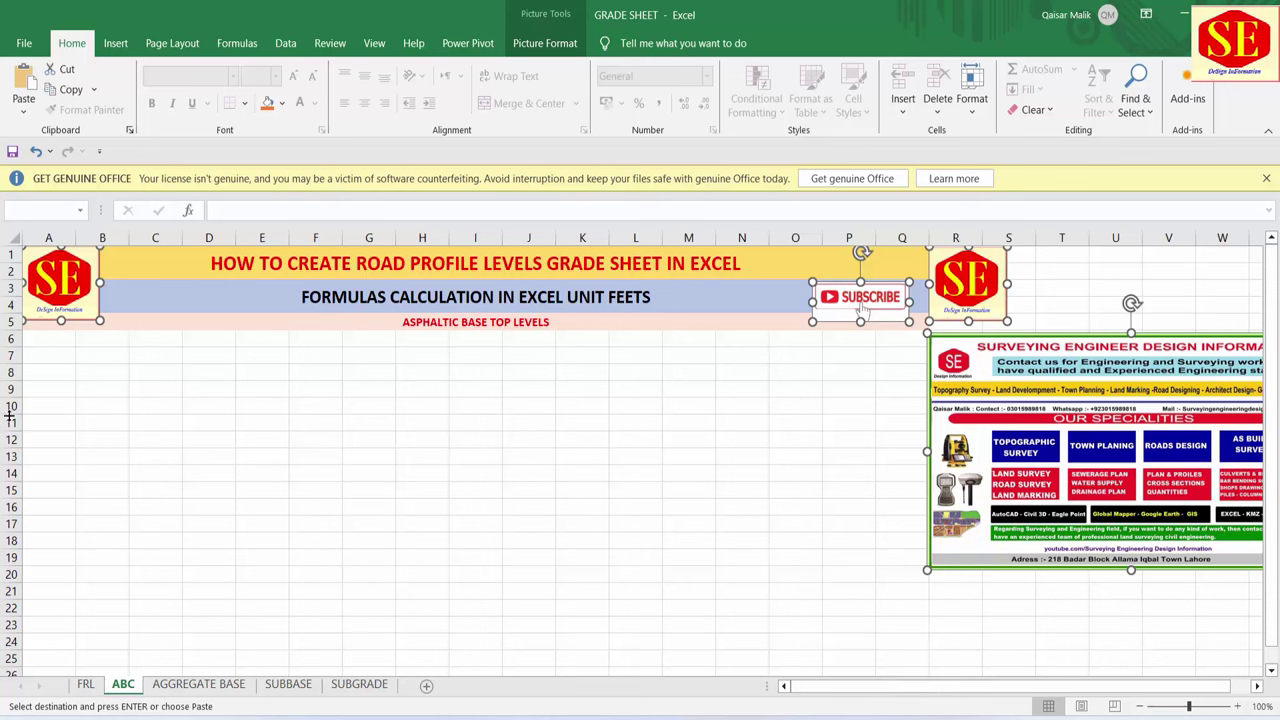
click(143, 372)
right_click(146, 372)
click(184, 374)
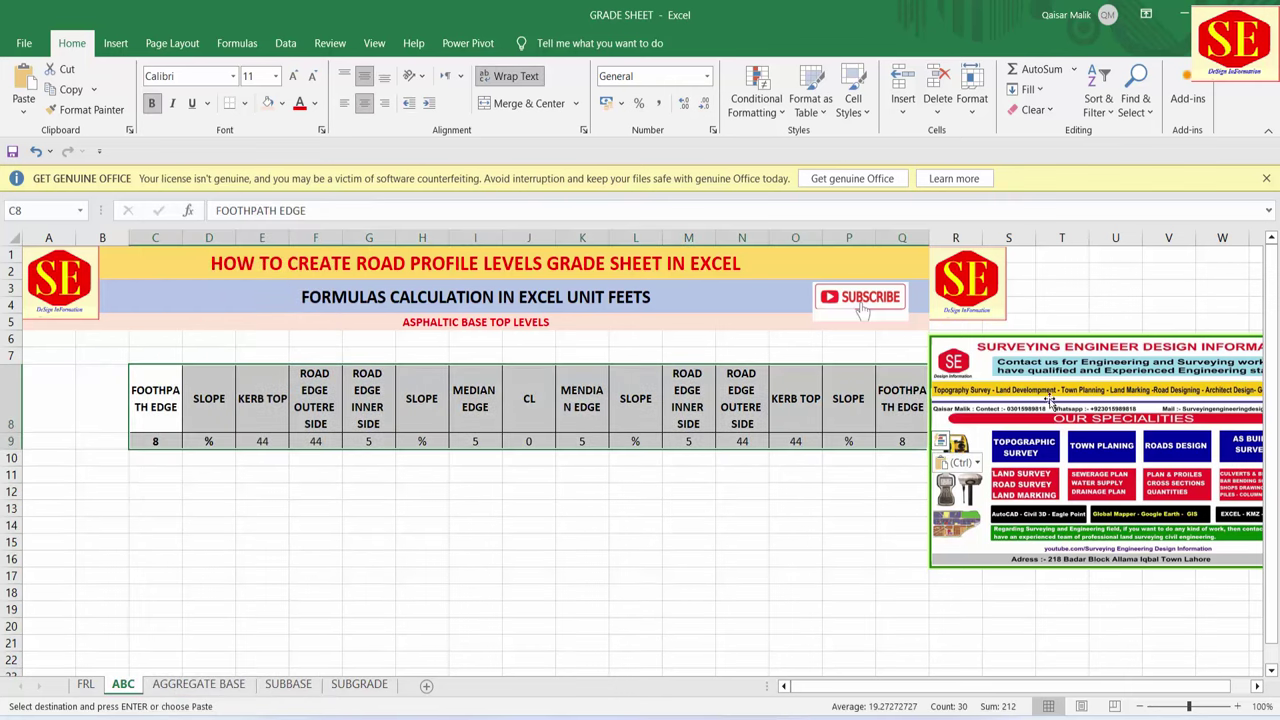
drag(967, 390, 1057, 379)
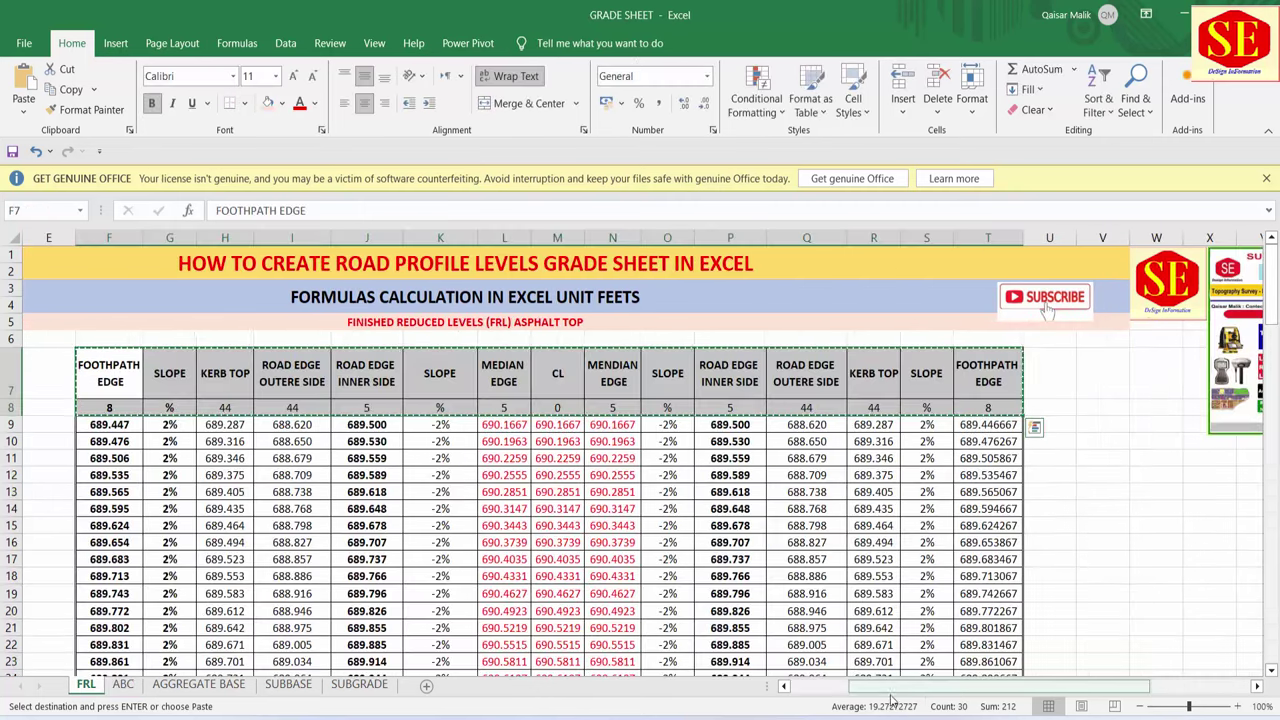
- Copy the STATION heading from FRL A7 into ABC B8, then bring up TYPICAL1.pdf
click(82, 684)
drag(937, 697, 880, 697)
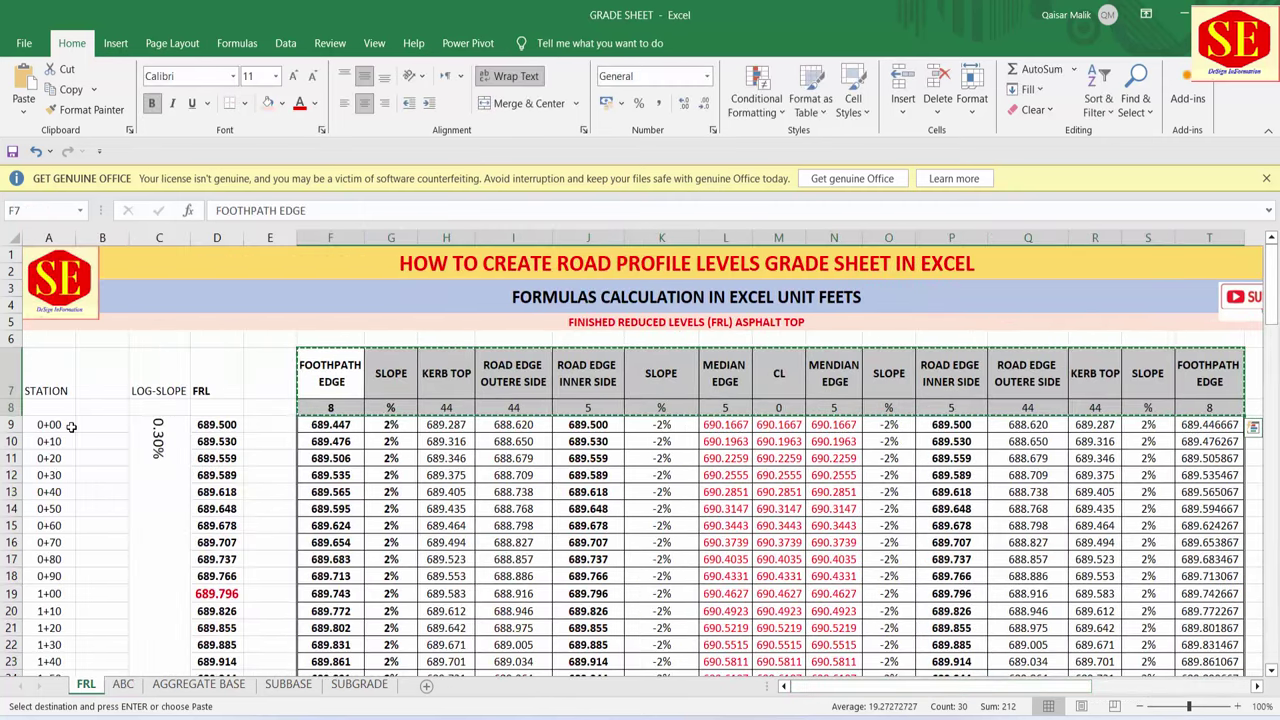
click(55, 390)
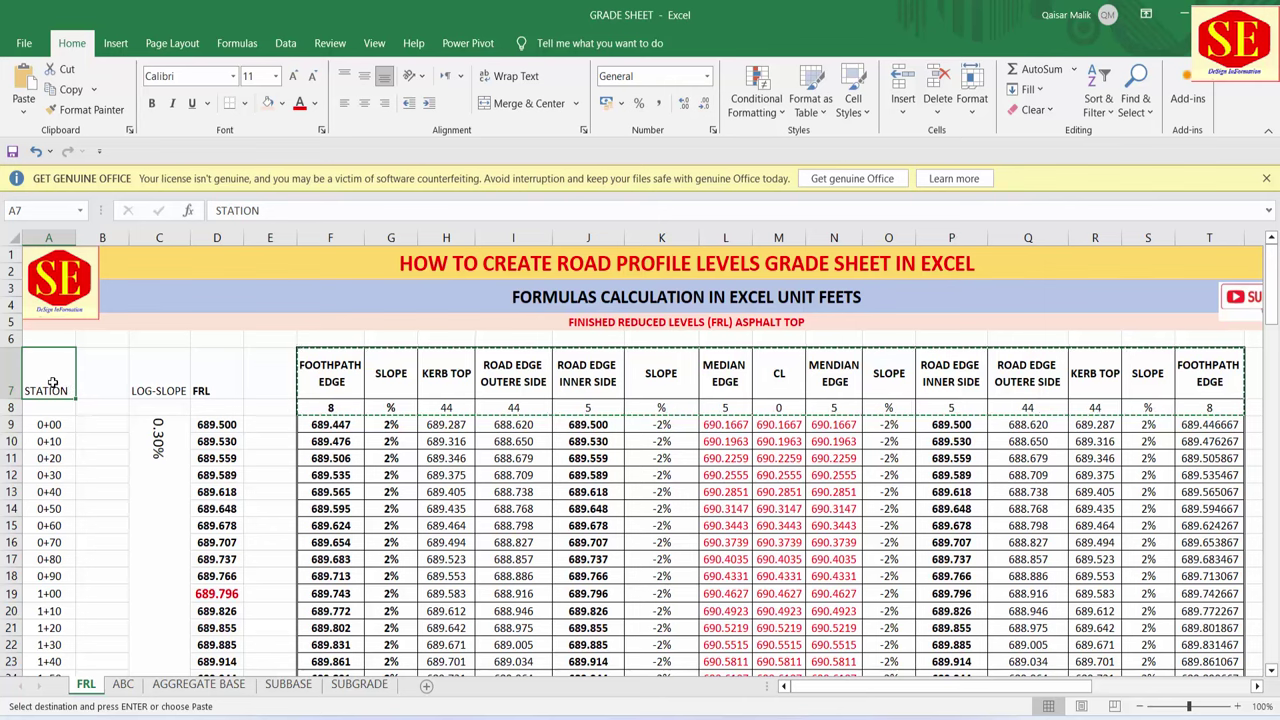
right_click(52, 383)
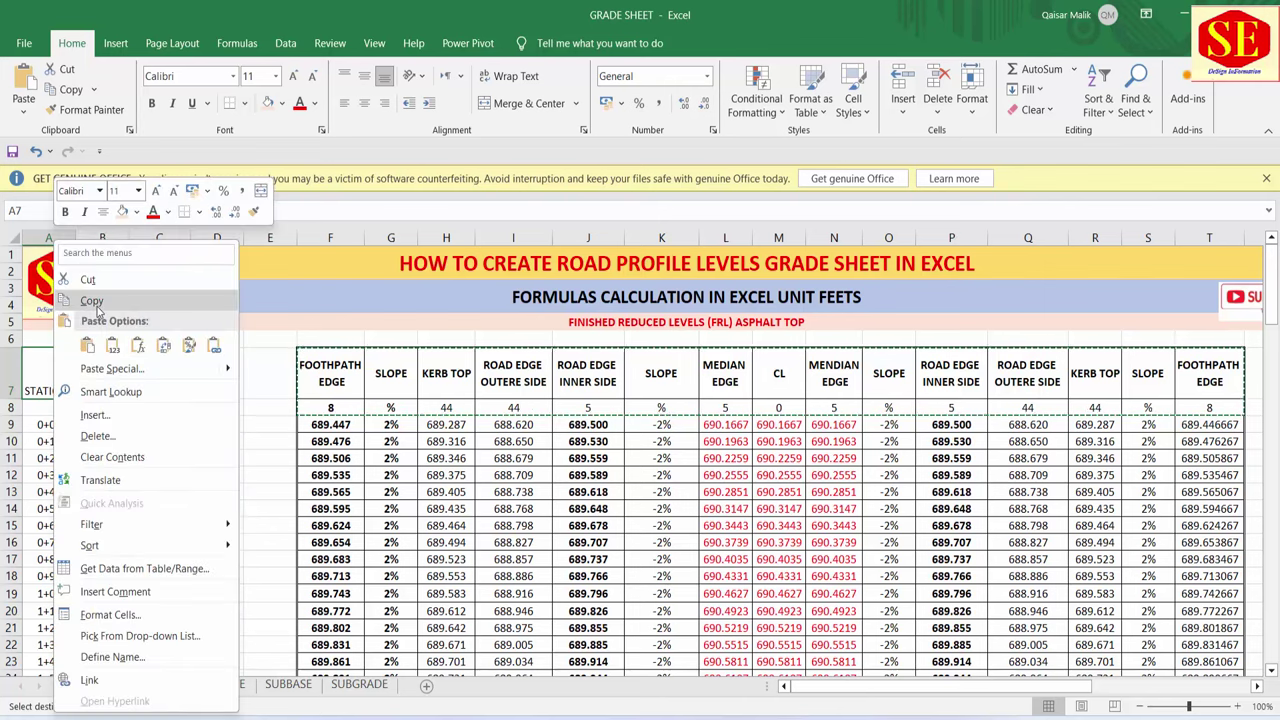
click(85, 217)
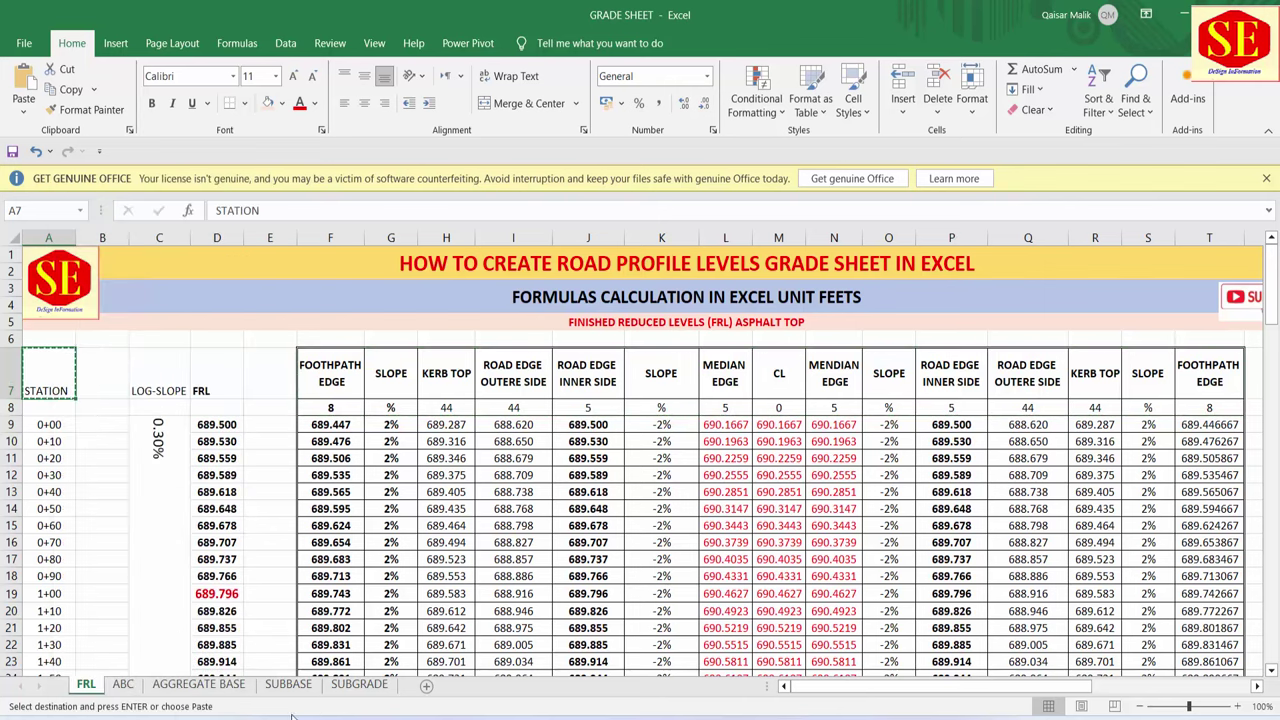
click(123, 684)
click(53, 403)
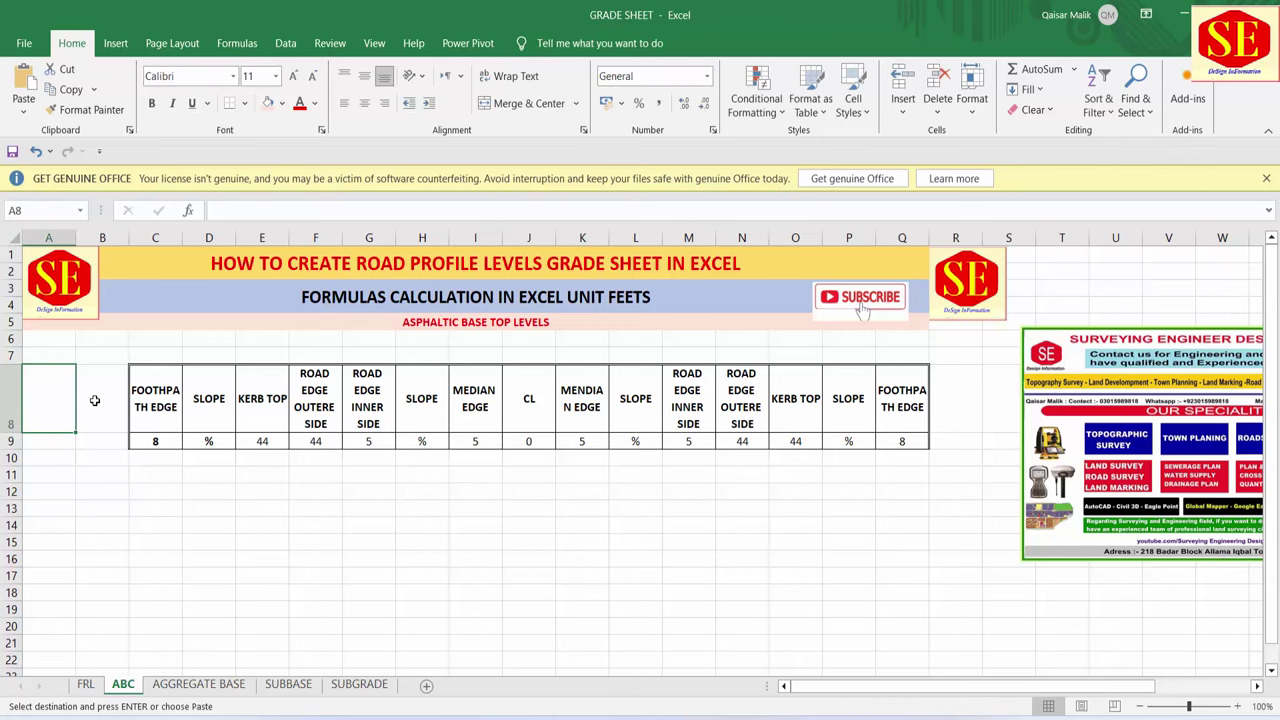
right_click(99, 405)
click(129, 369)
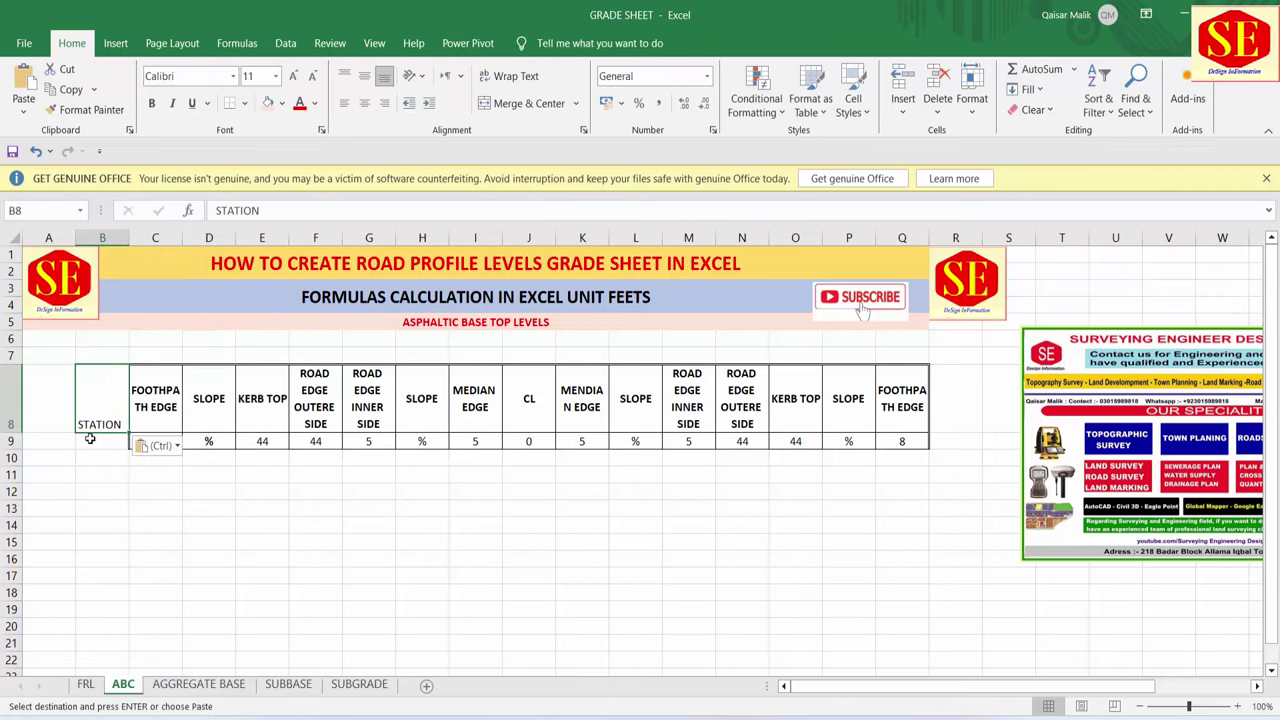
click(230, 507)
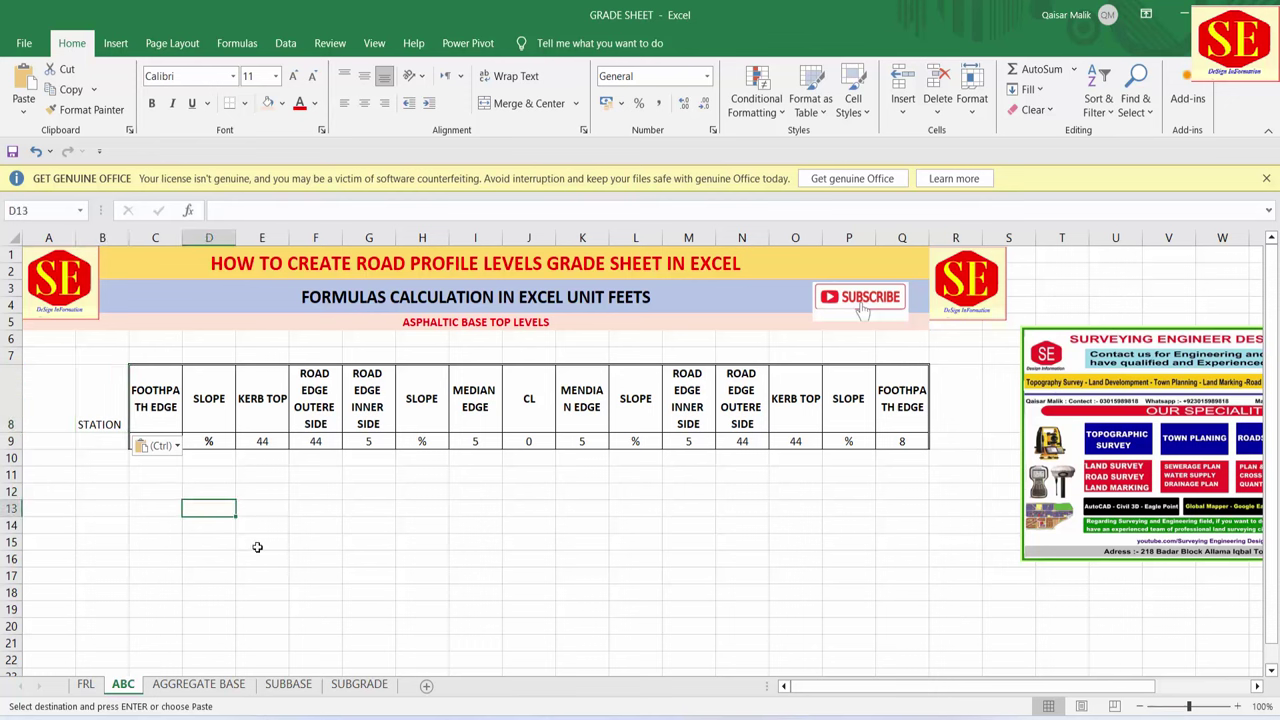
click(385, 512)
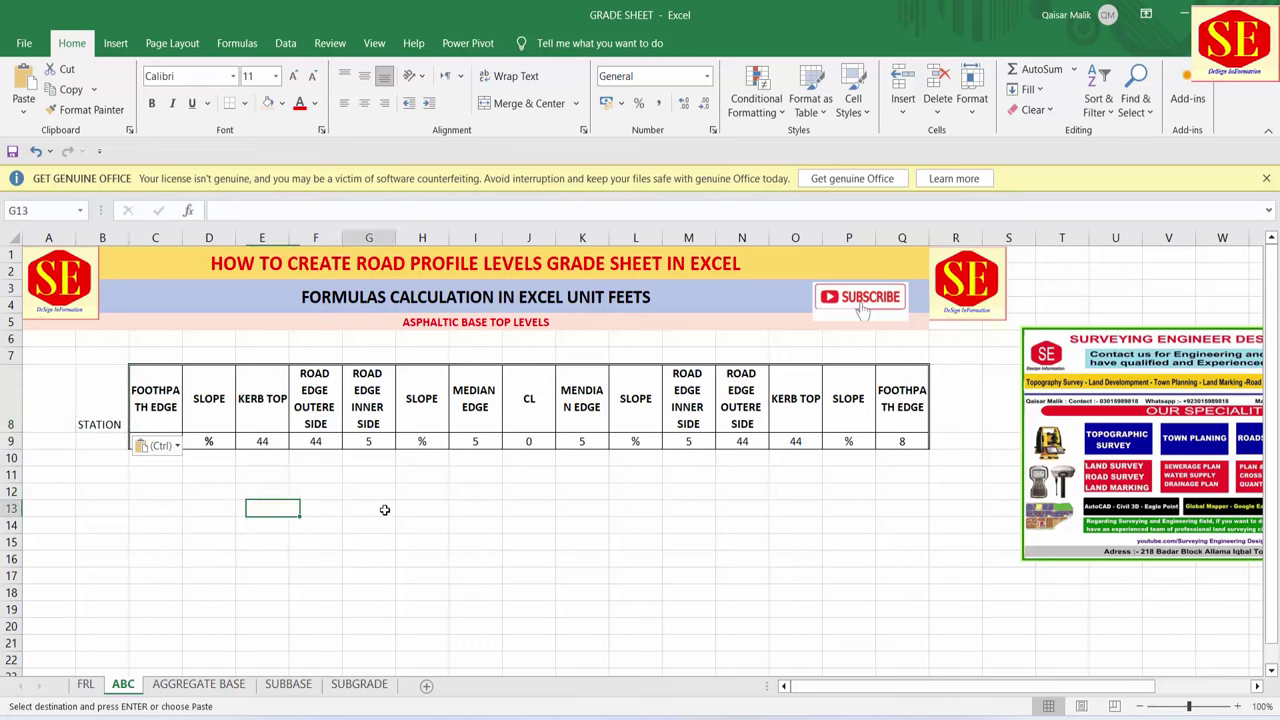
key(Escape)
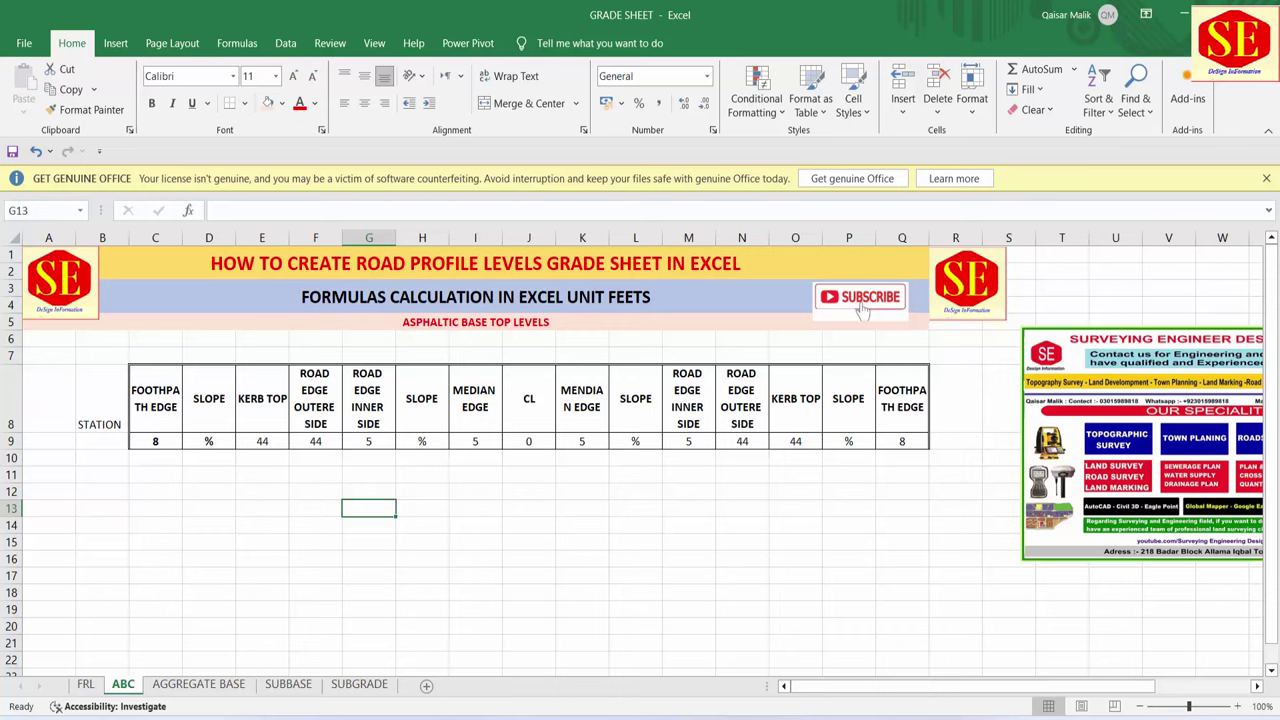
click(760, 600)
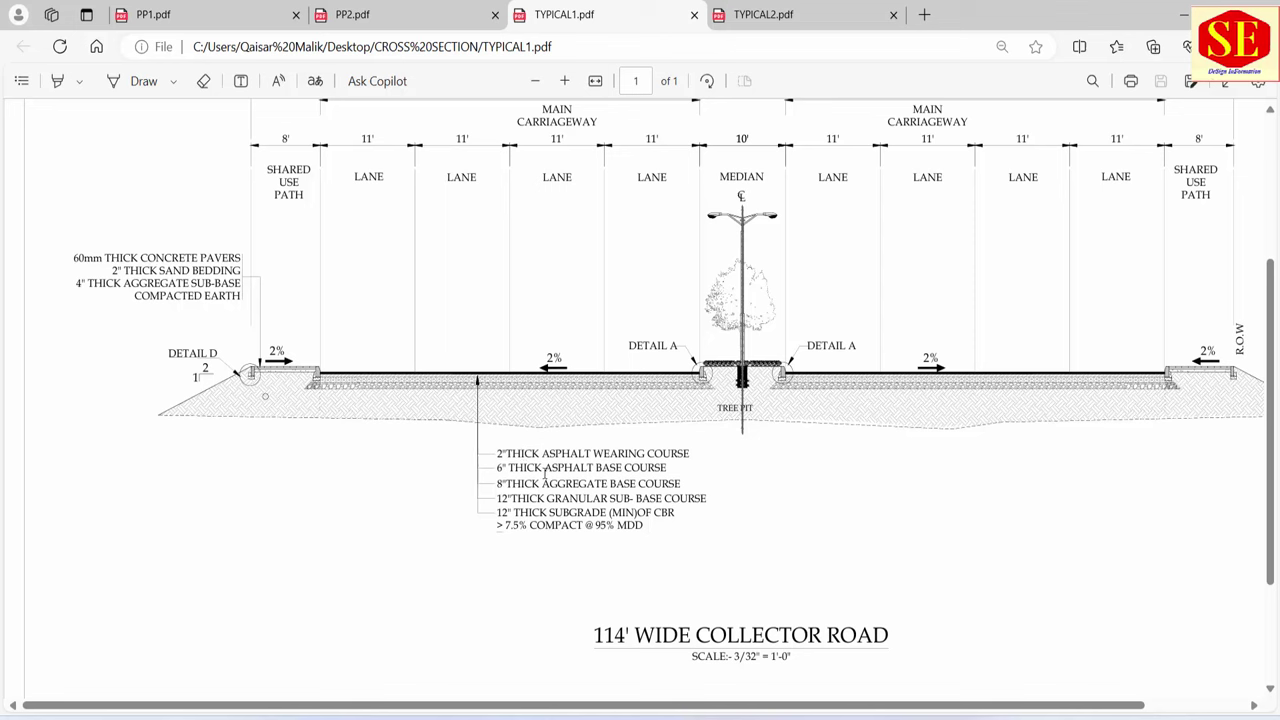
- Highlight the 6" asphalt base and 2" wearing course notes in TYPICAL1.pdf
drag(506, 469, 670, 469)
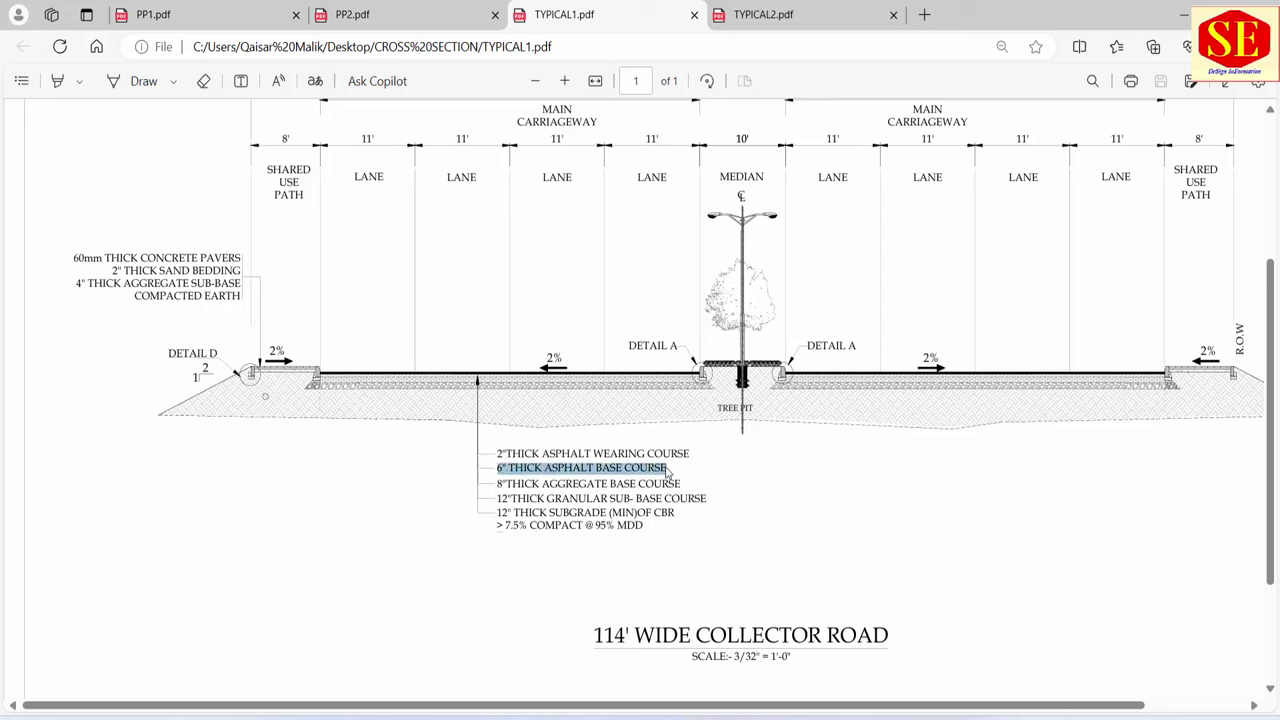
click(500, 453)
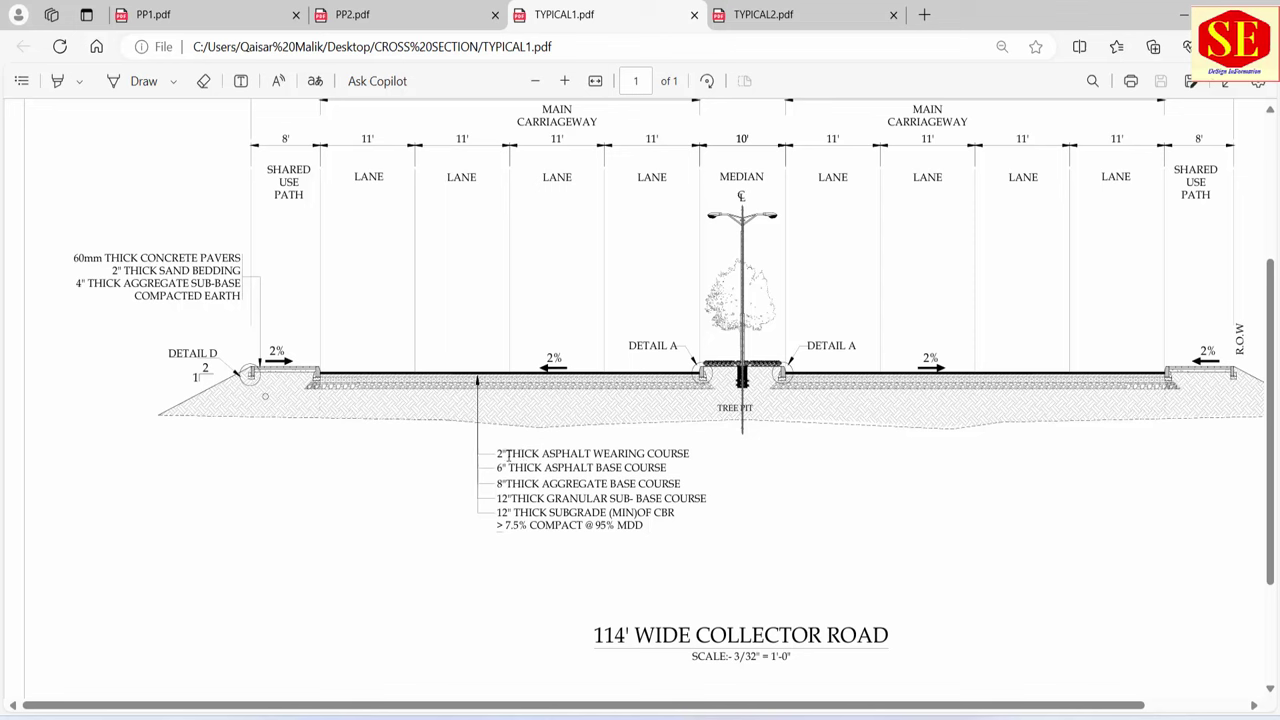
drag(498, 453, 688, 450)
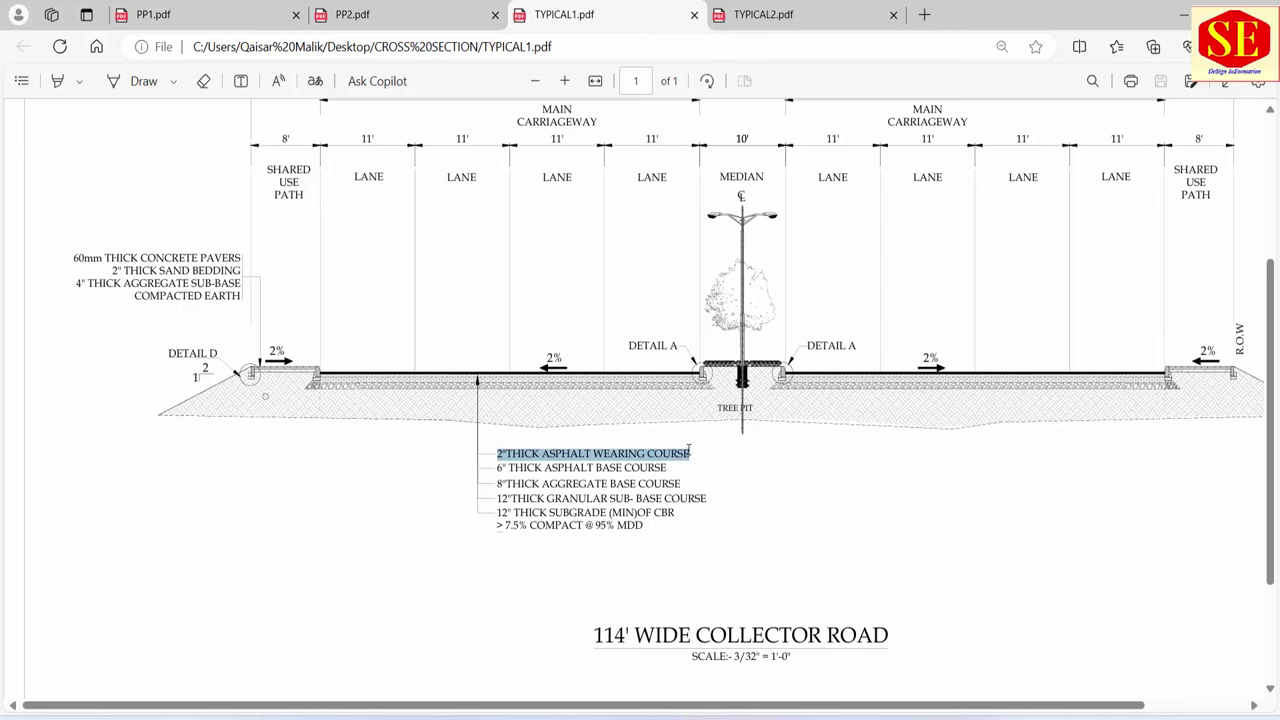
click(723, 372)
scroll(478, 380, up, 3)
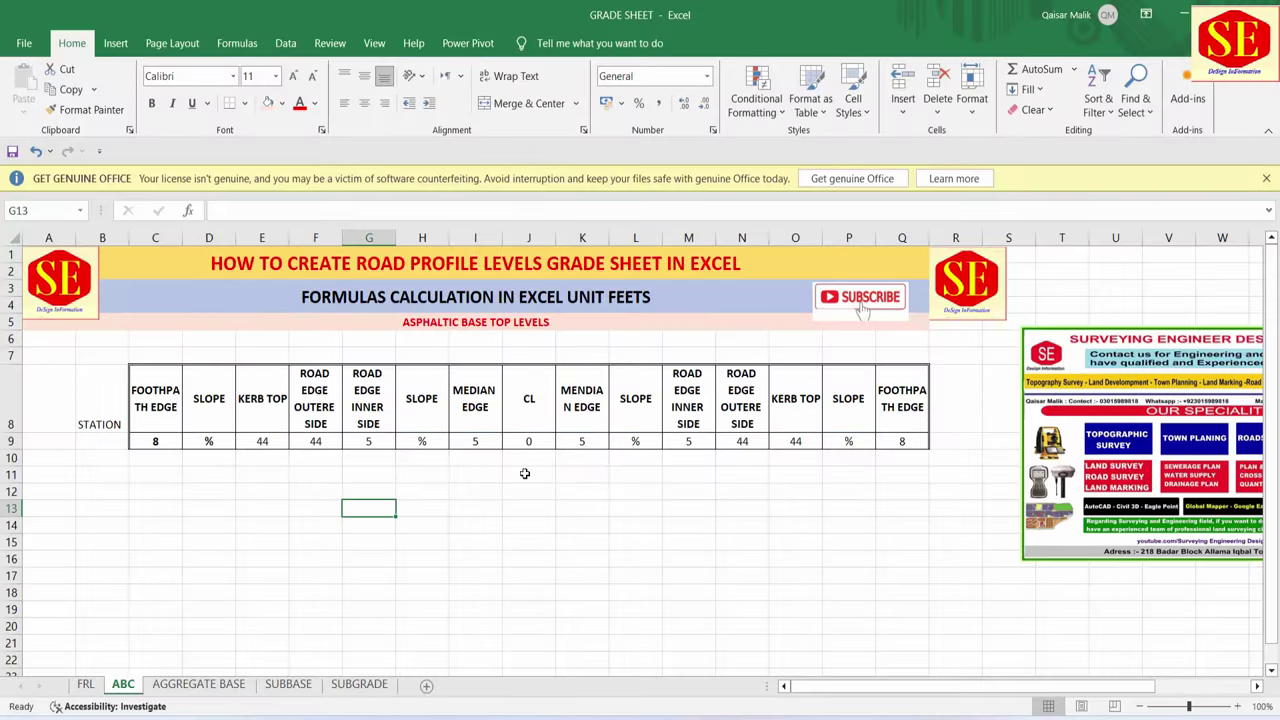
- In ABC cell J10, begin the formula =FRL!M9-(2/12)
click(530, 459)
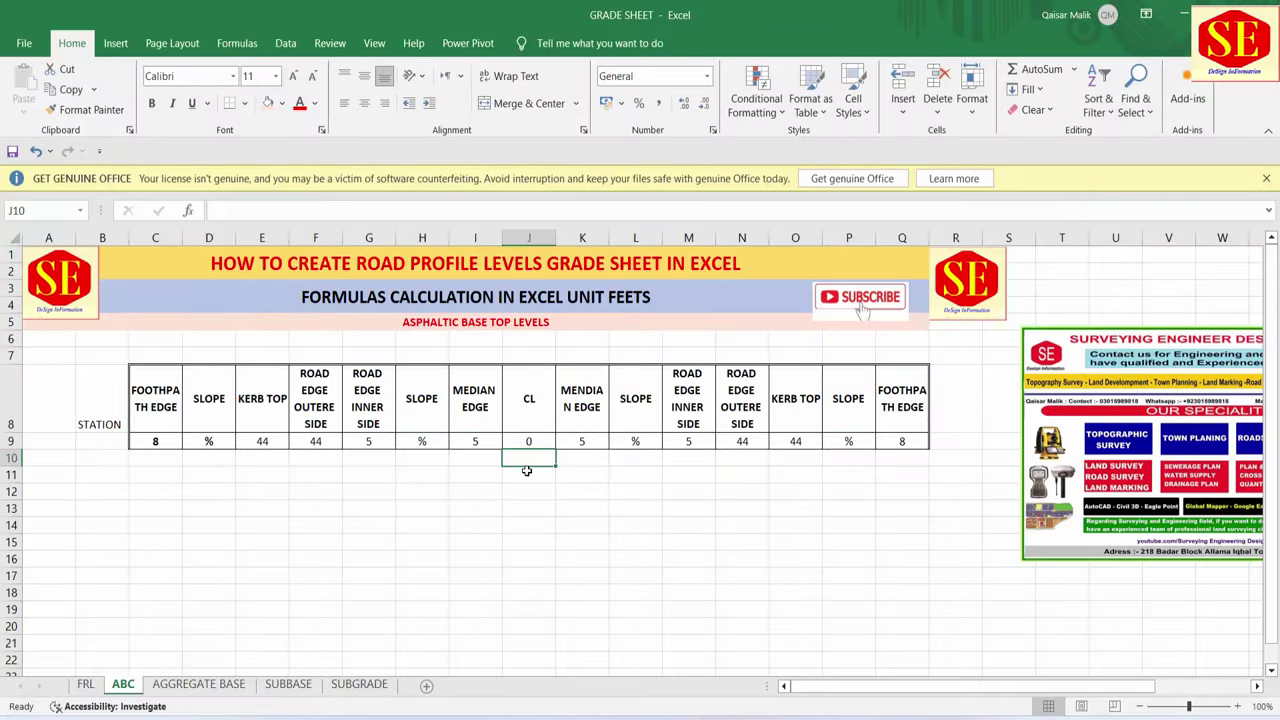
text(=)
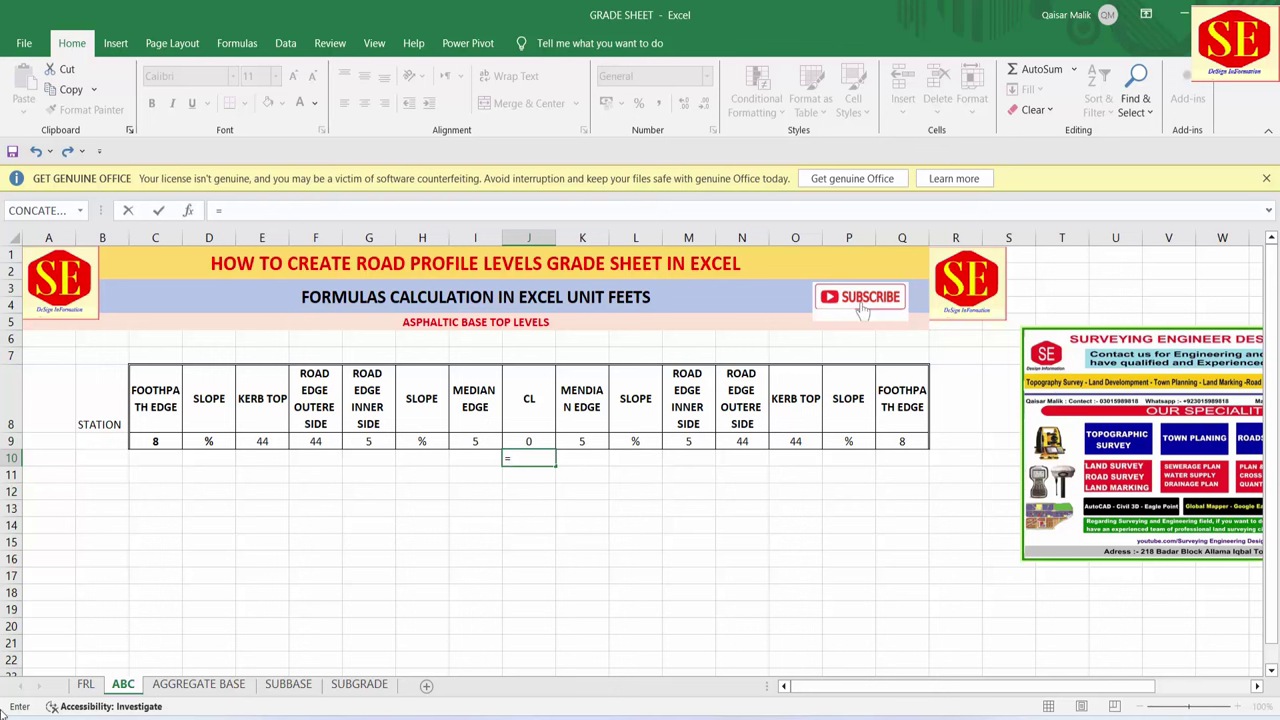
click(86, 684)
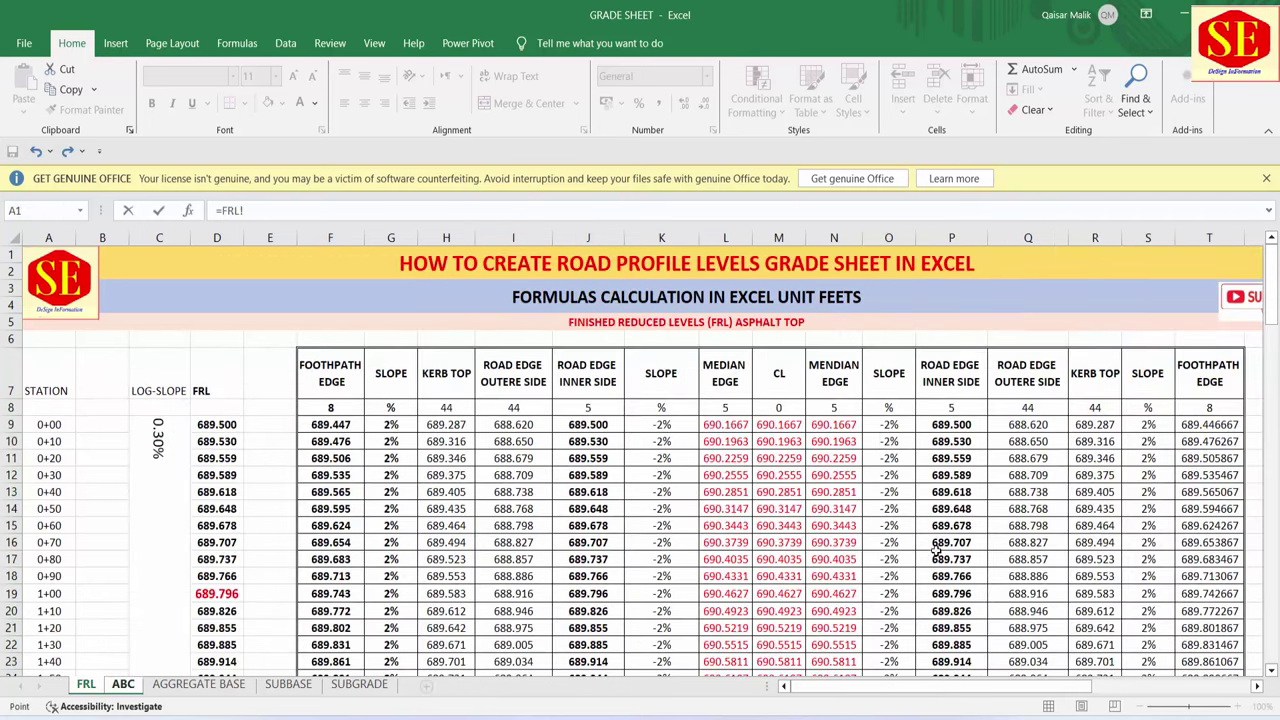
click(784, 427)
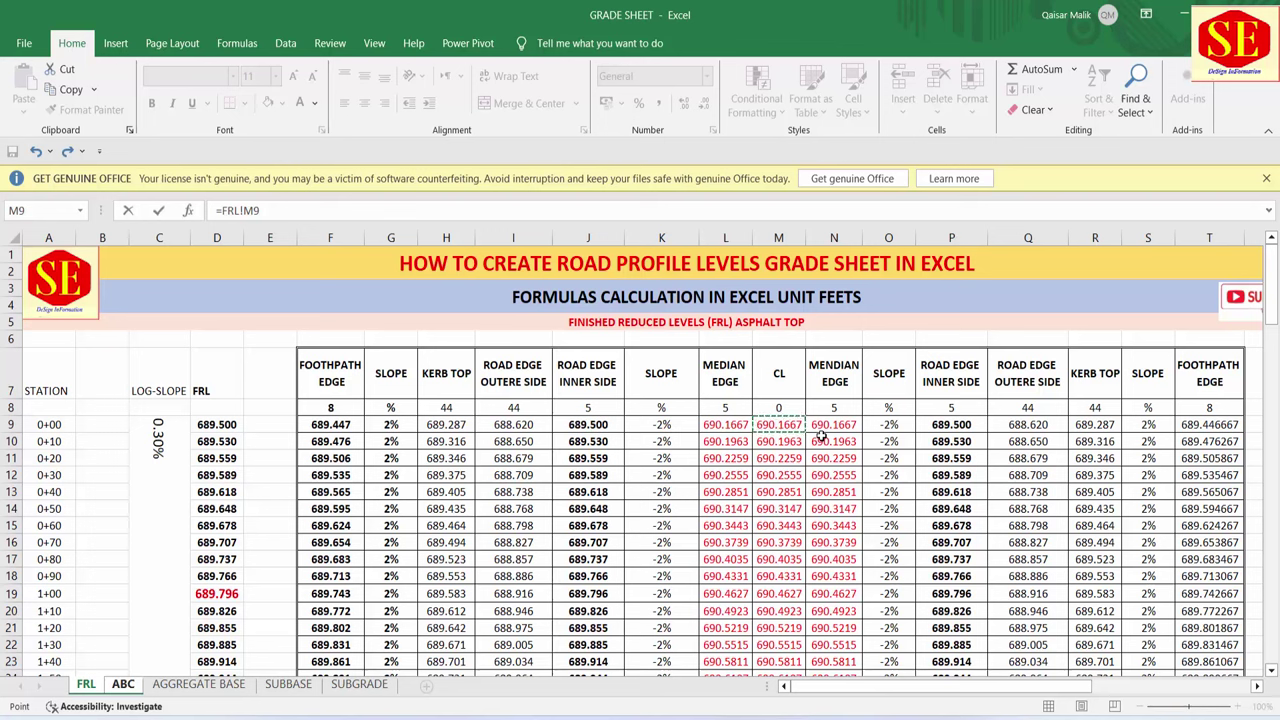
text(-)
text((2/12)
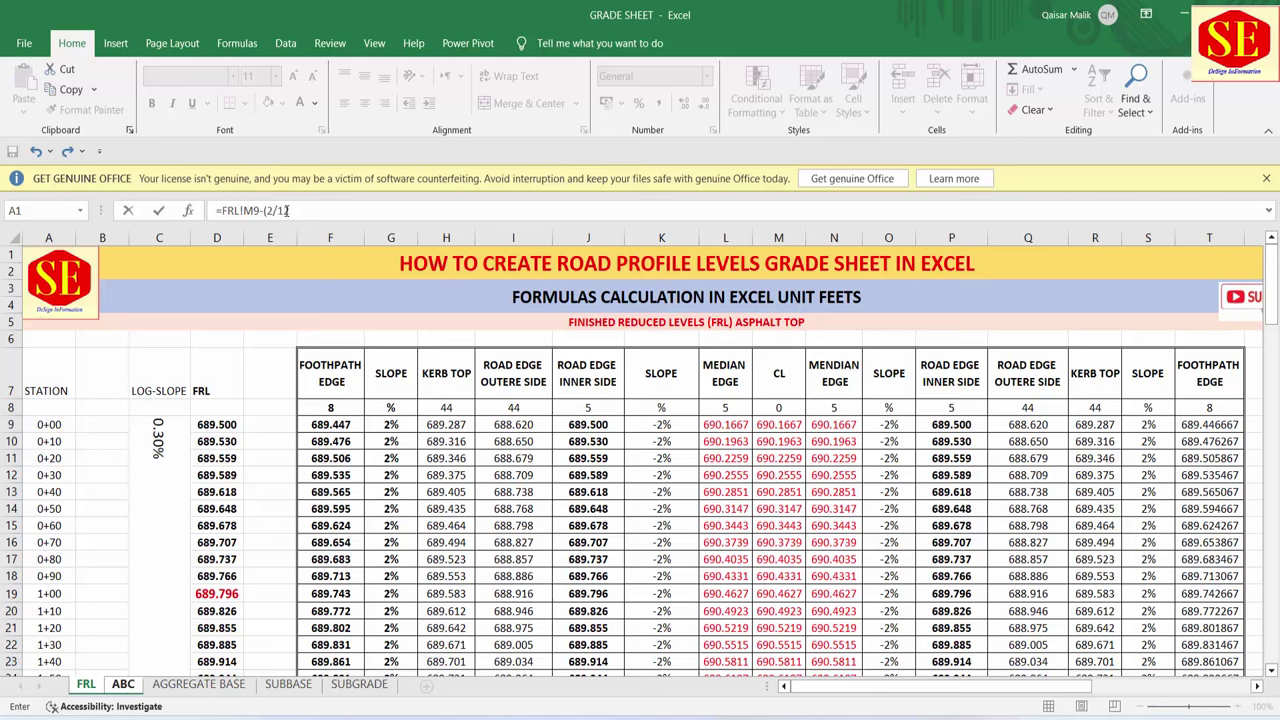
text())
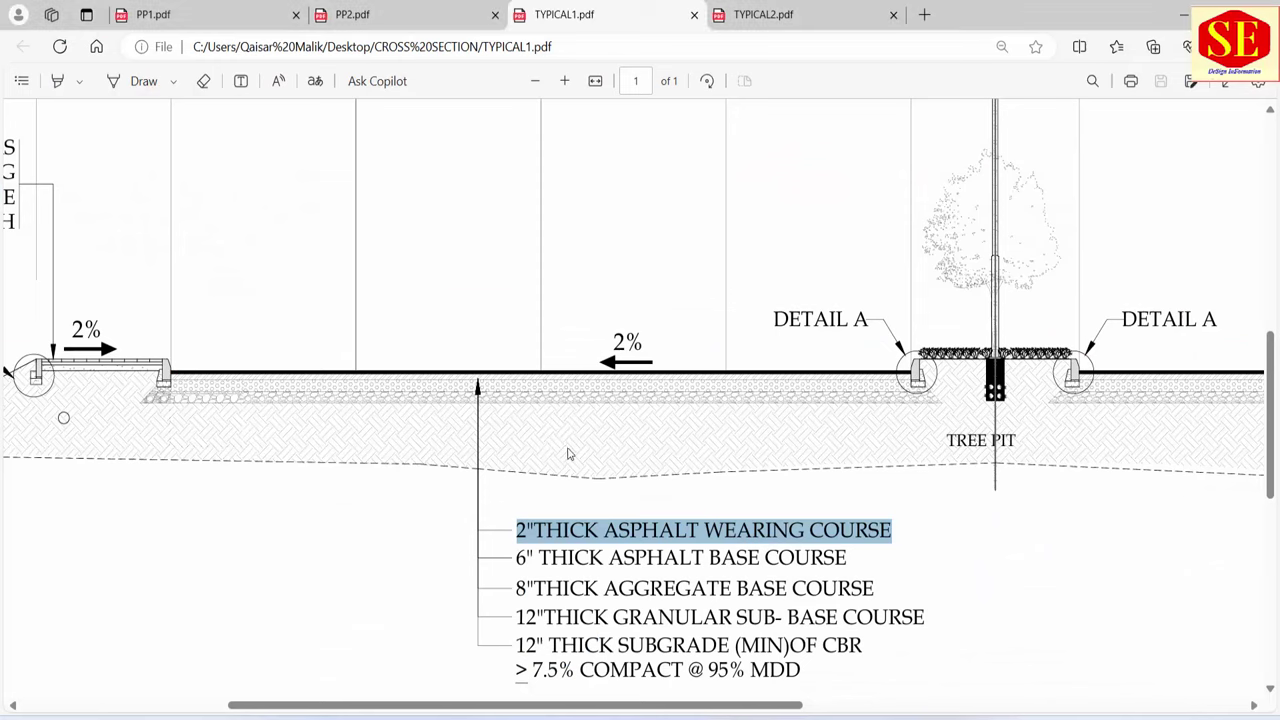
- Clear the highlight on the wearing course note in the PDF
click(521, 535)
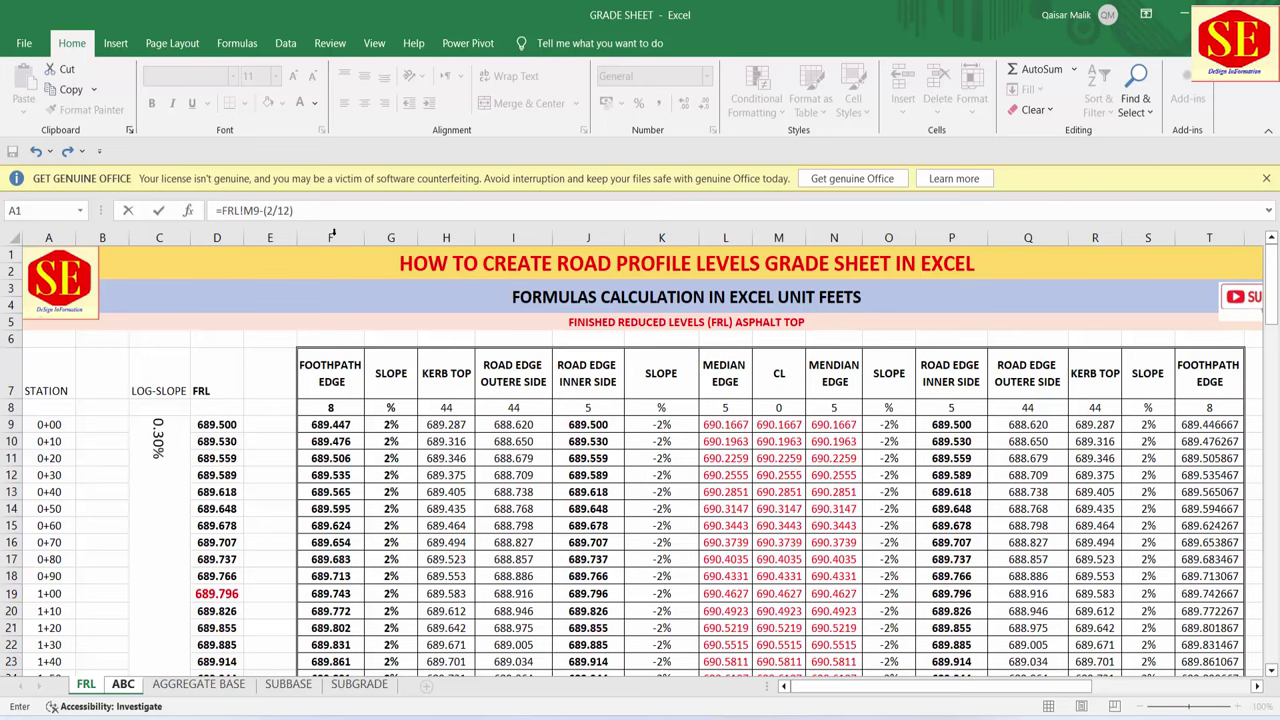
- Commit the J10 formula and format its 690 result to three decimal places
click(314, 221)
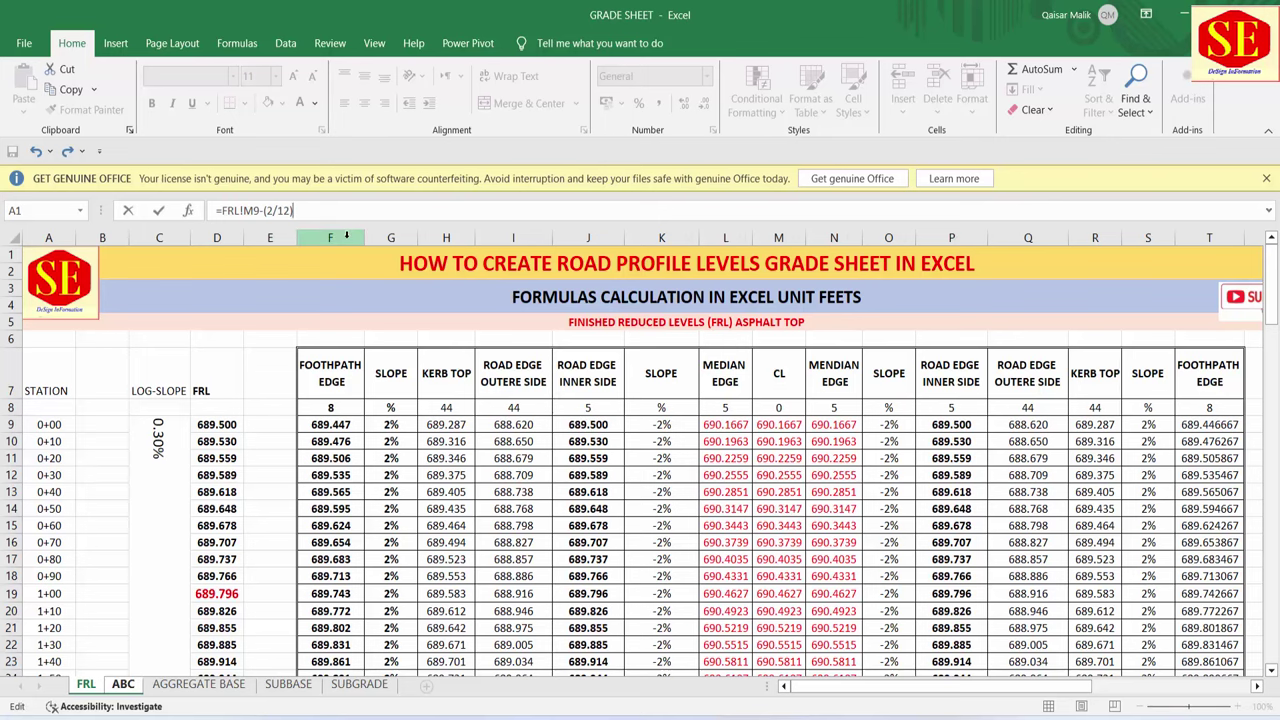
key(Return)
click(543, 456)
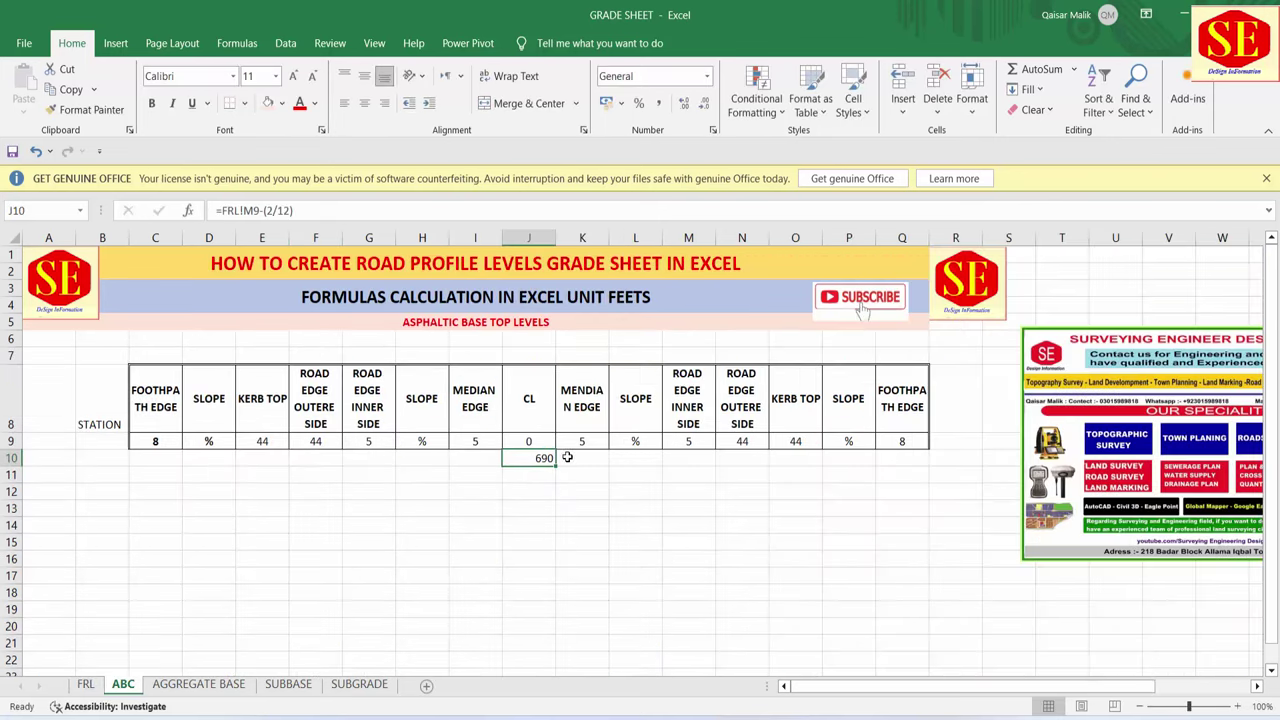
click(686, 104)
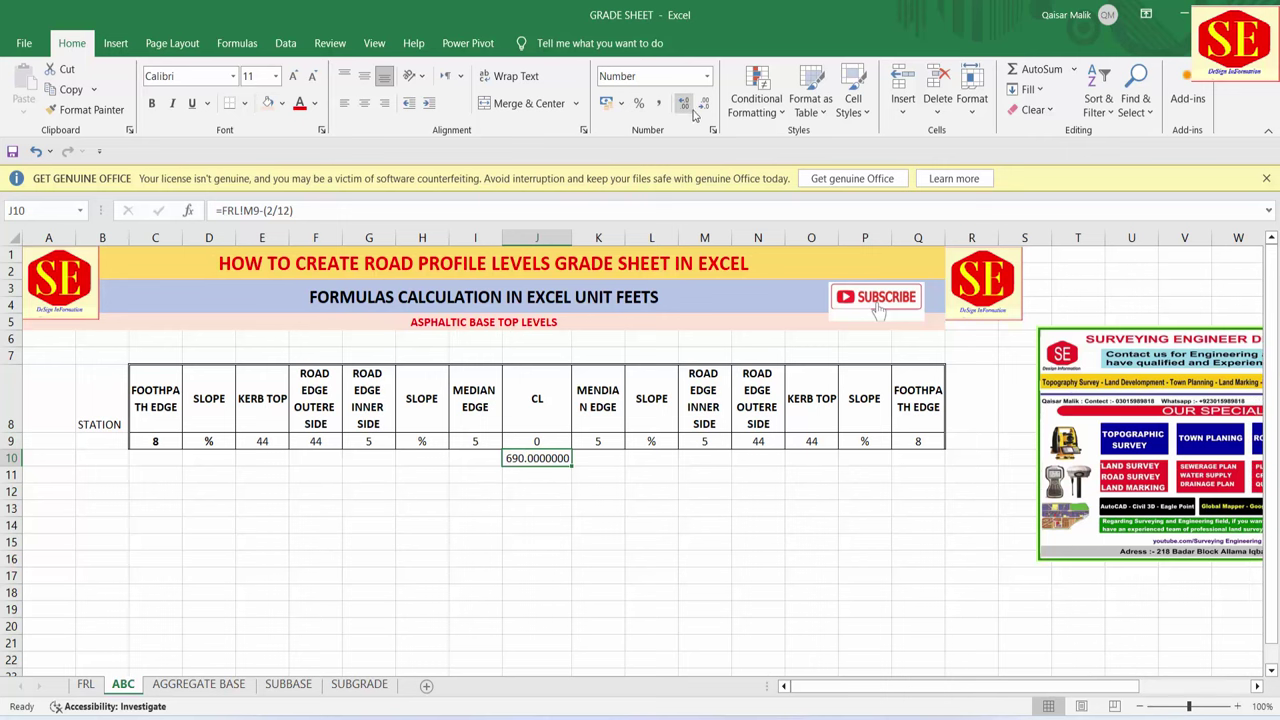
click(705, 104)
click(705, 104)
click(705, 104)
- Finish trimming J10 to three decimals and inspect the formula in FRL cell M9
click(705, 104)
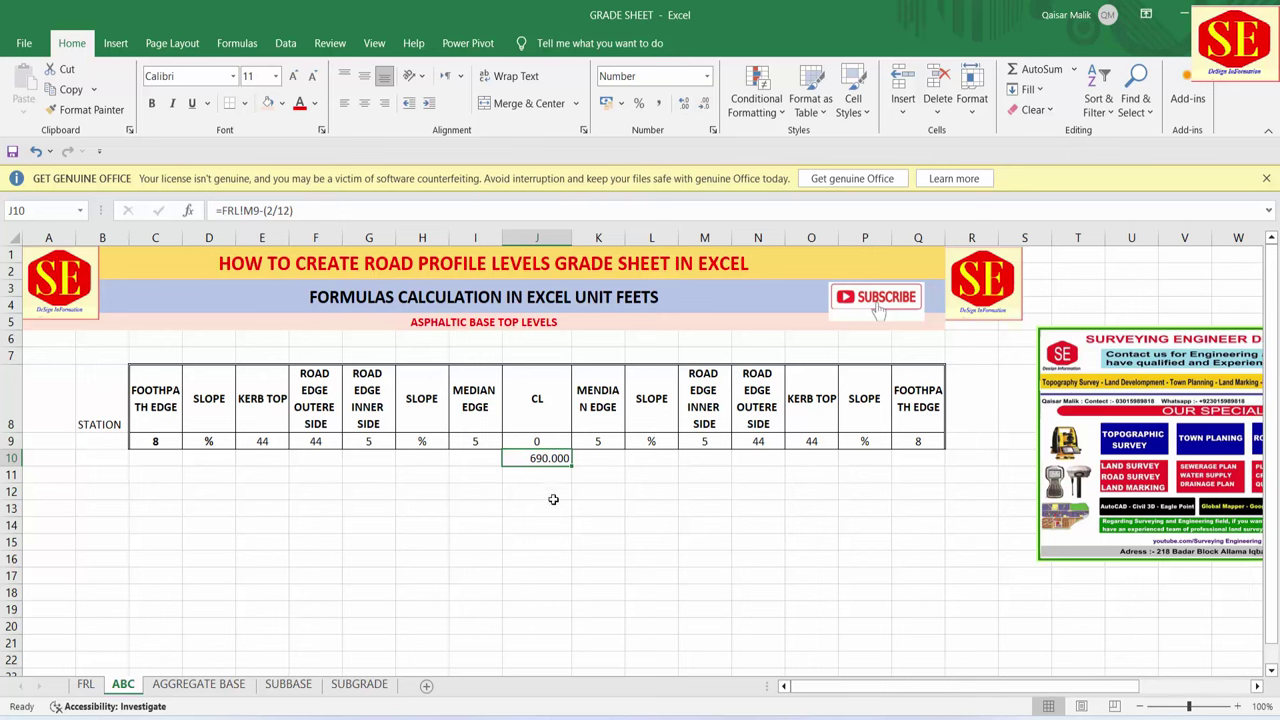
click(88, 686)
click(778, 428)
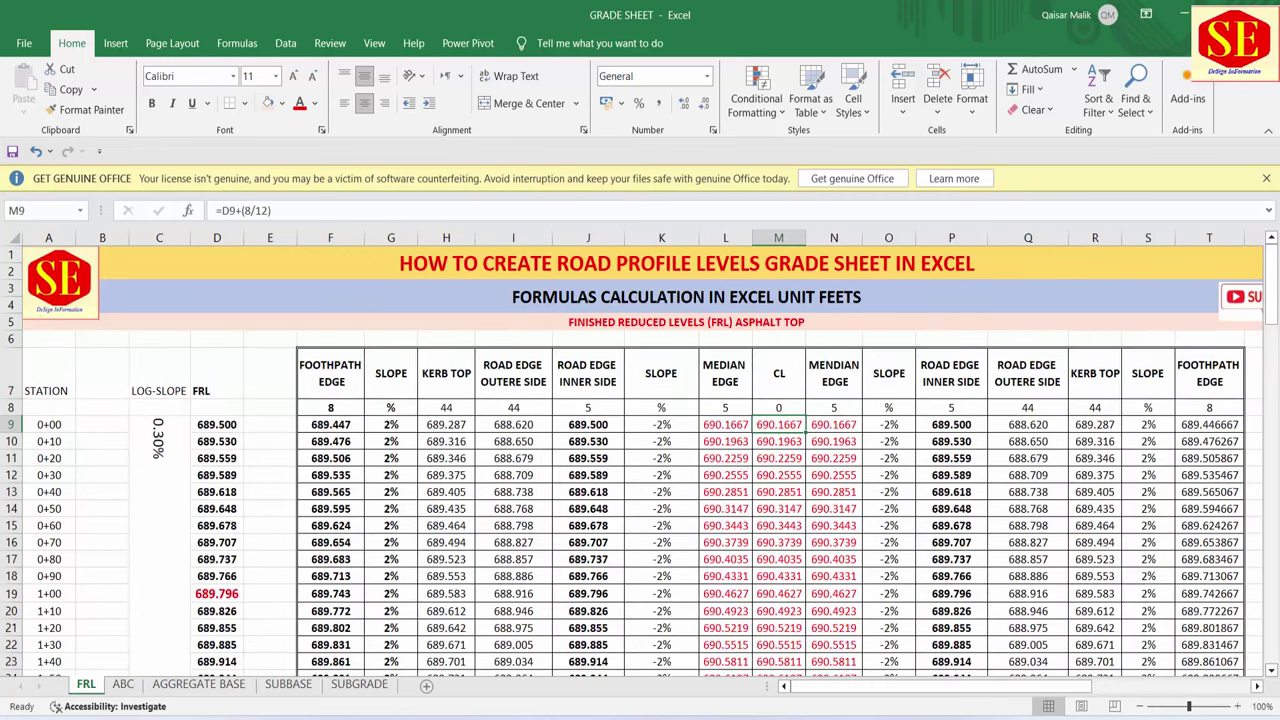
- In Calculator, compute 2 ÷ 12, then subtract 690.1667 to check the result
click(690, 712)
key(Escape)
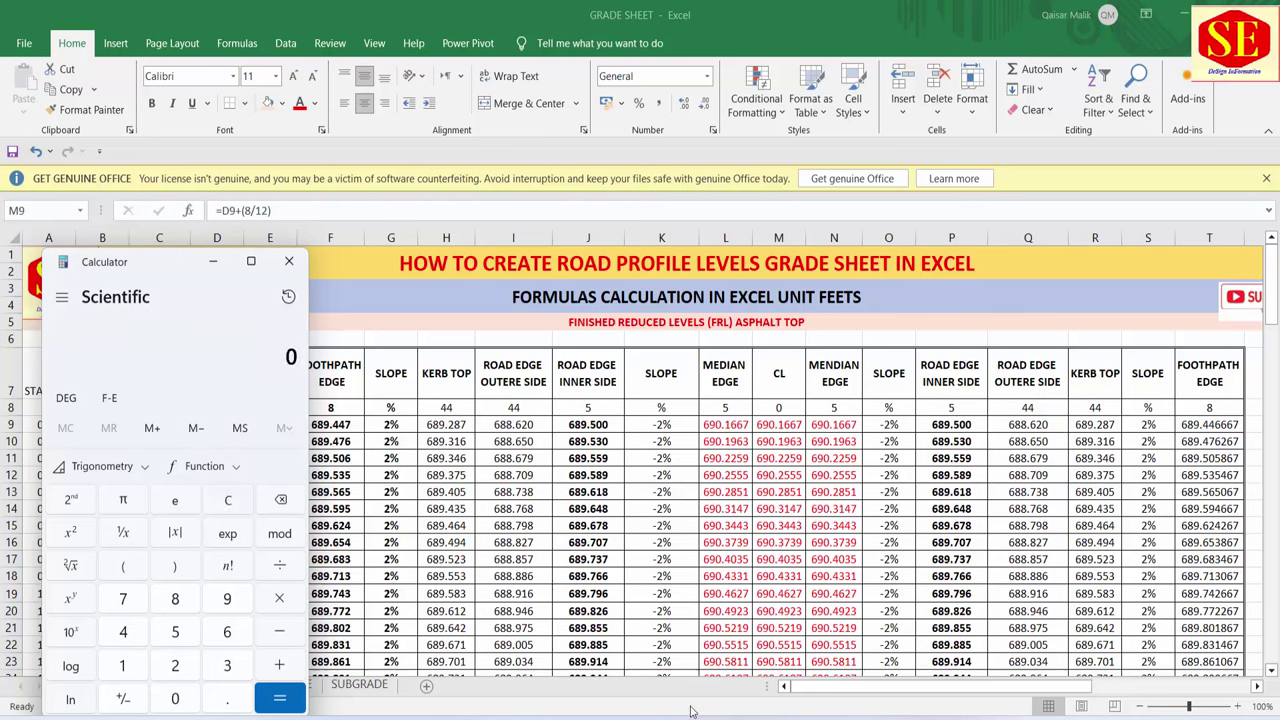
text(2 ÷ 12)
key(Return)
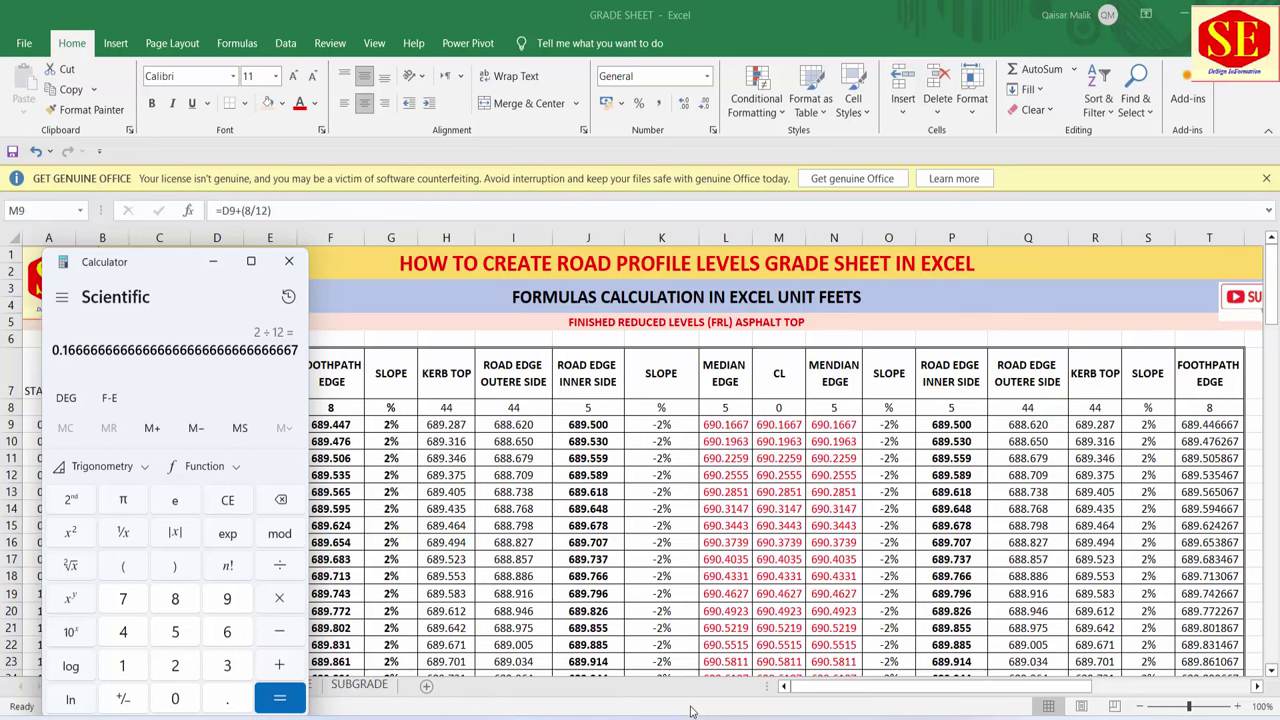
key(minus)
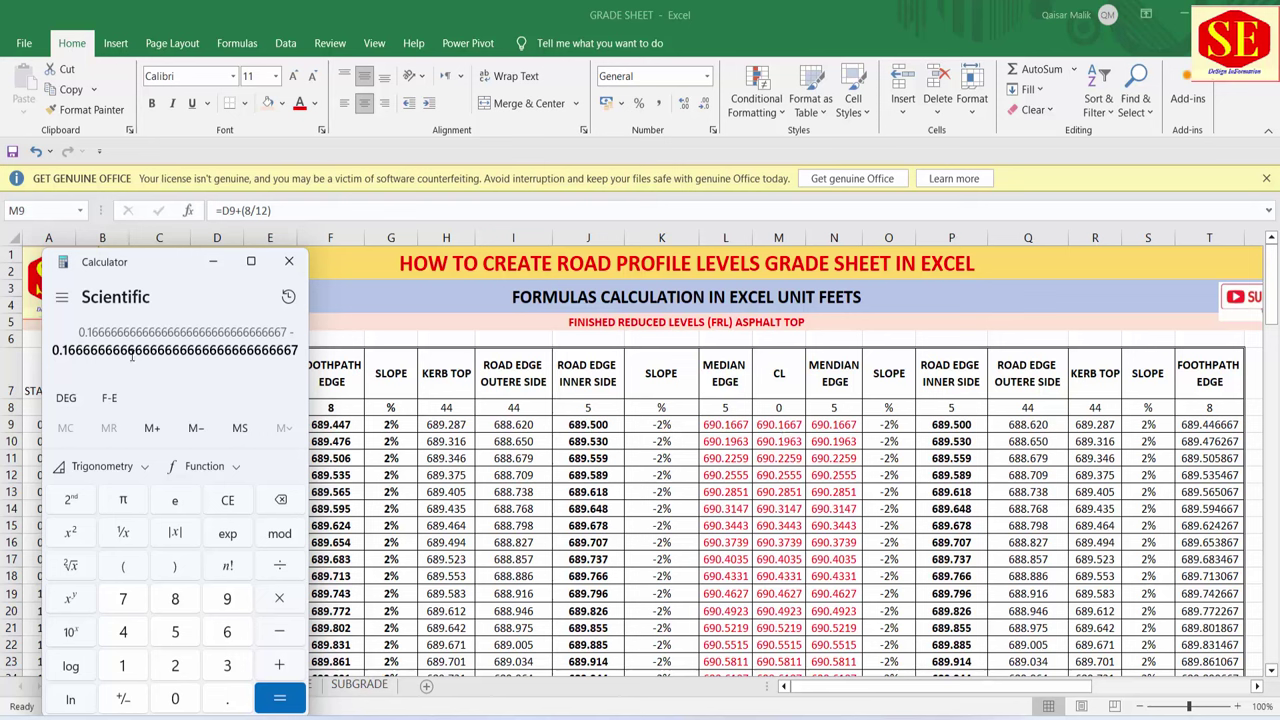
text(690)
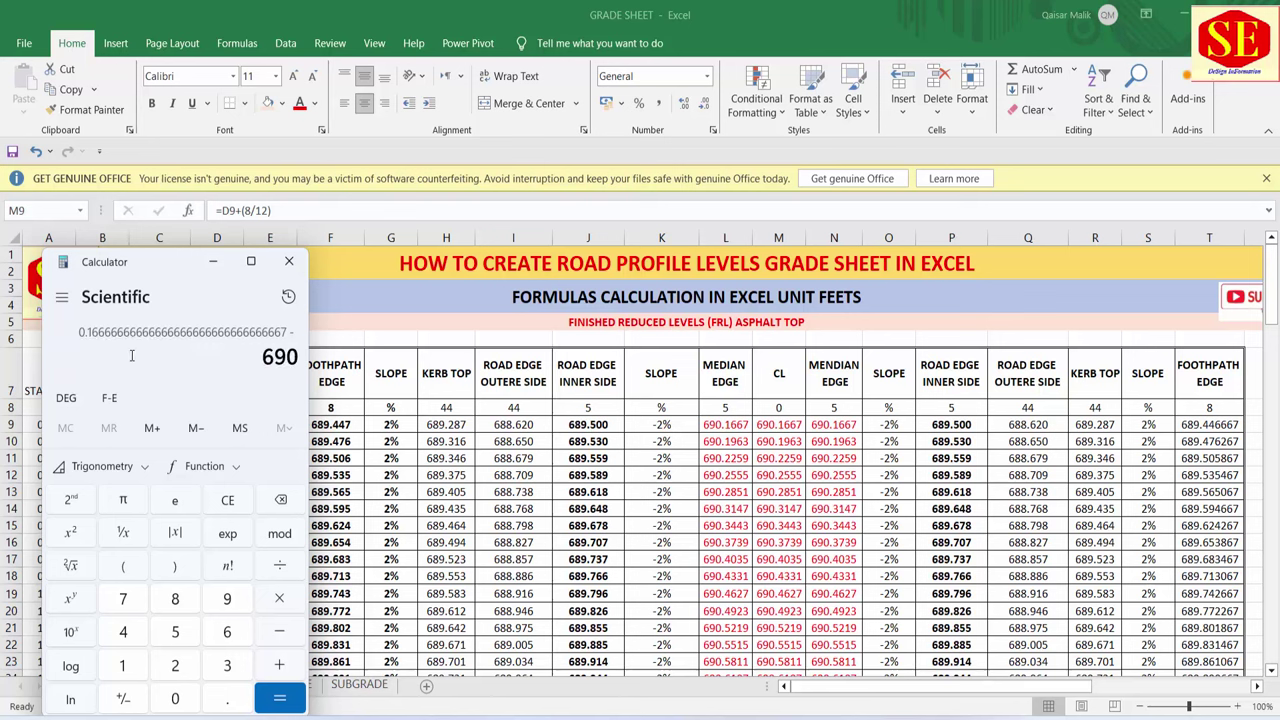
text(.1667)
key(Return)
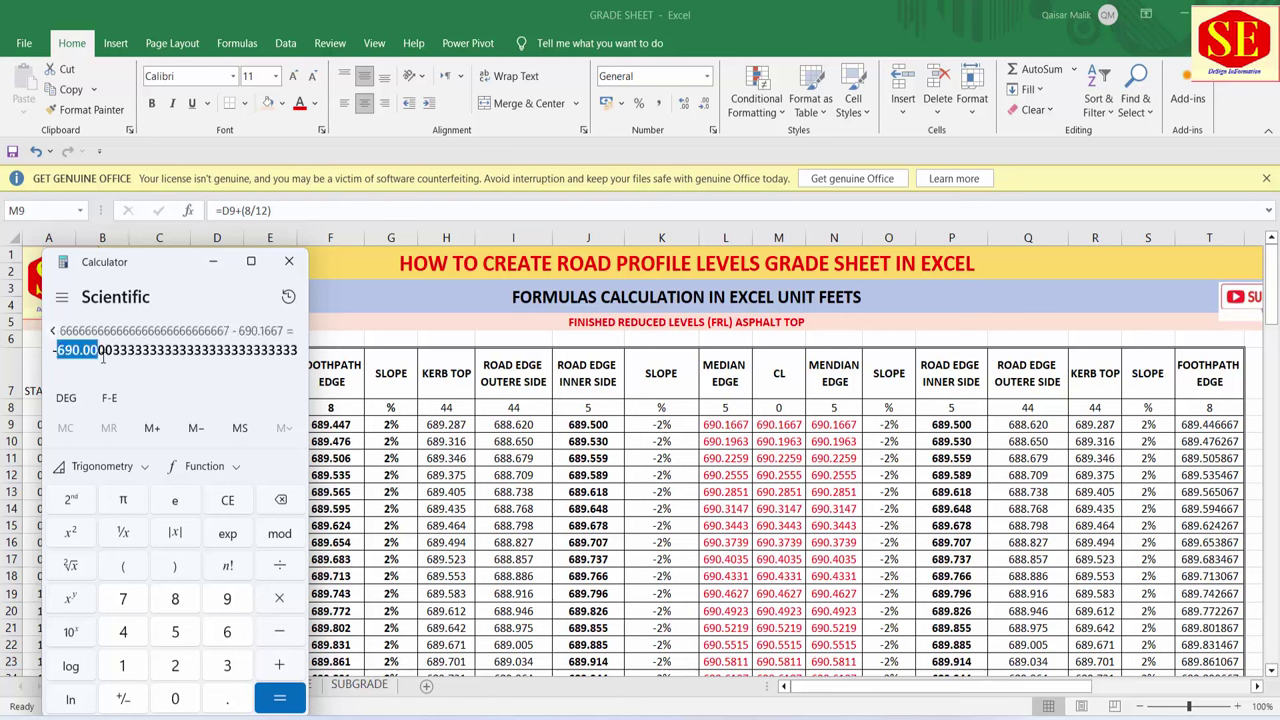
click(443, 708)
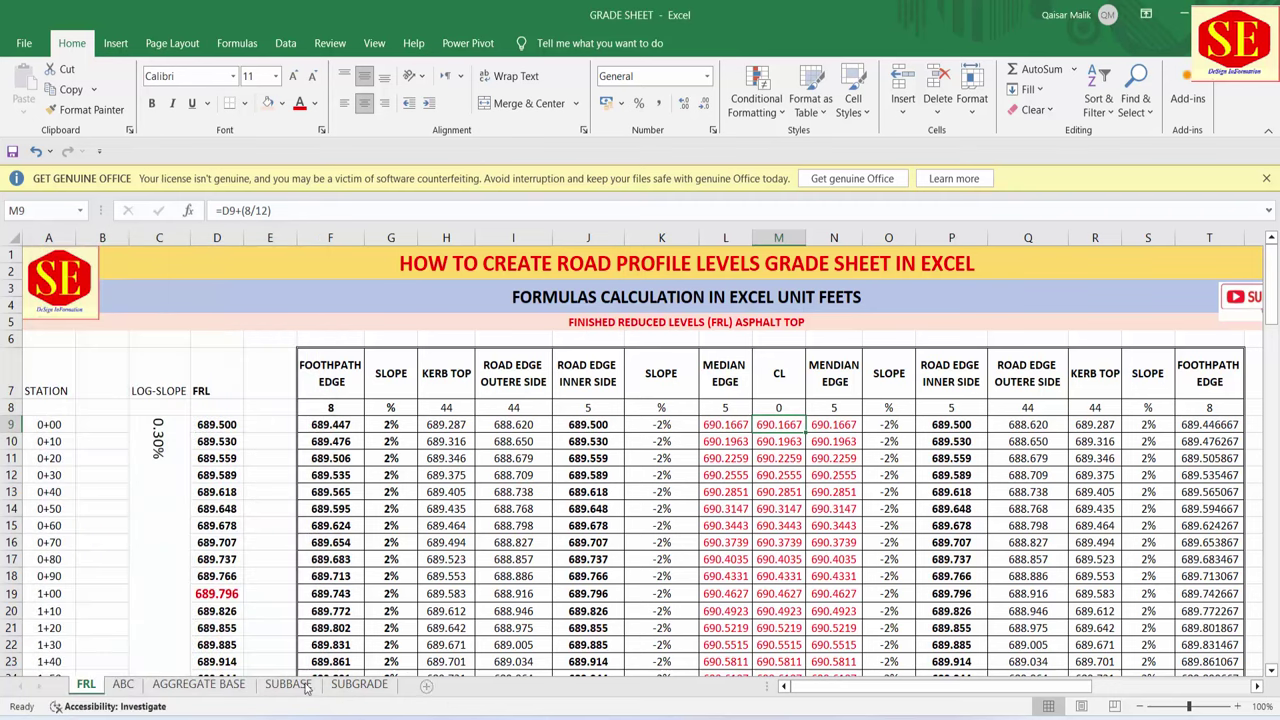
- On the ABC sheet, fill J10's CL level formula across row 10 from column C to Q, and widen column K
click(123, 684)
click(550, 459)
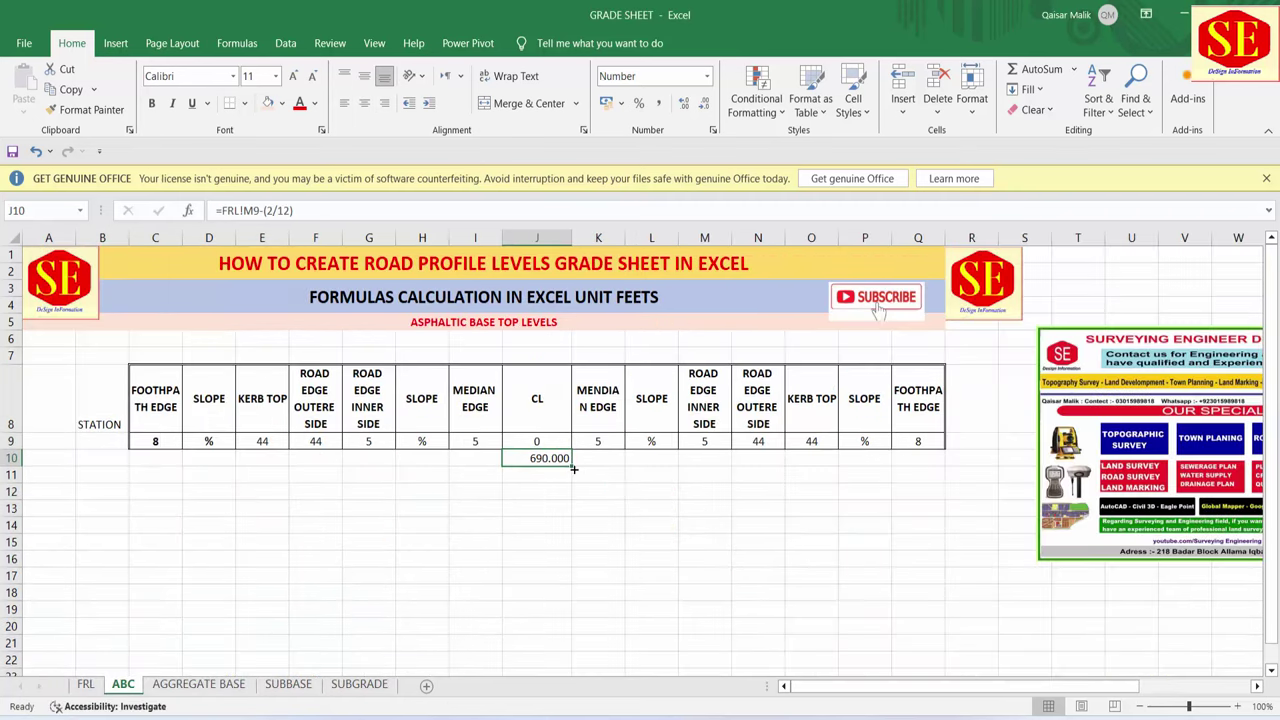
drag(572, 466, 744, 459)
drag(920, 459, 920, 460)
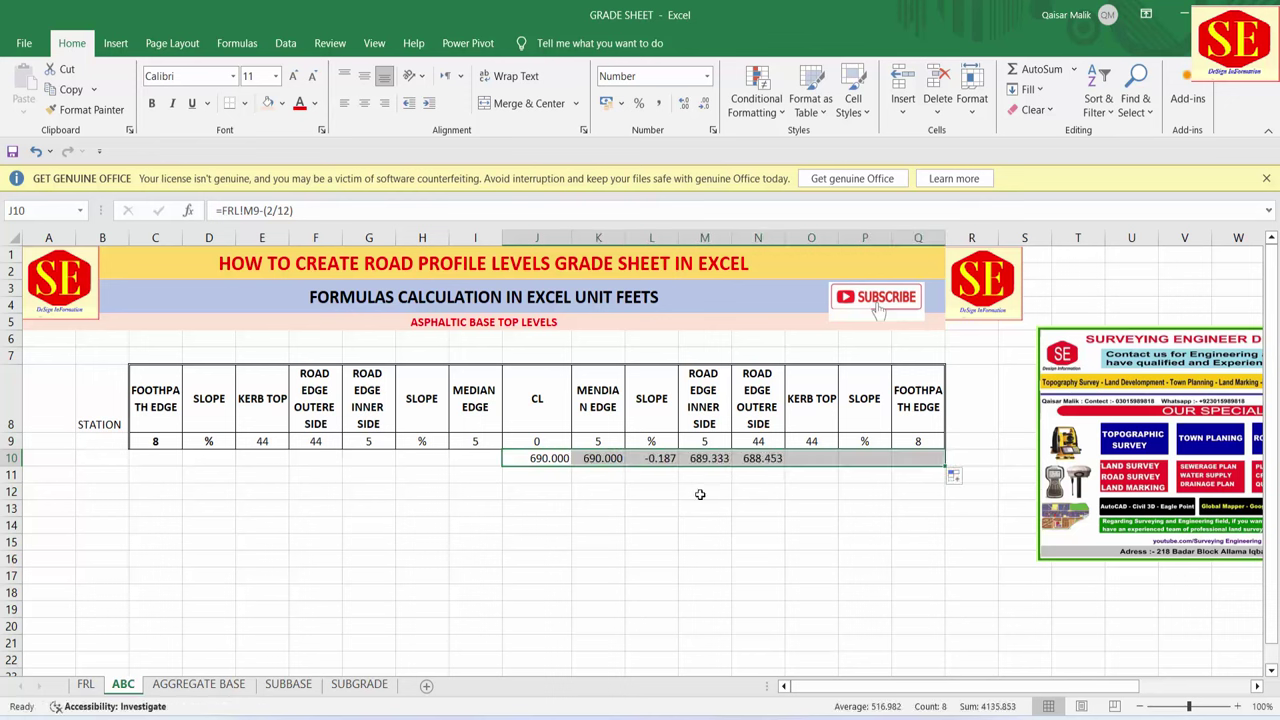
click(562, 462)
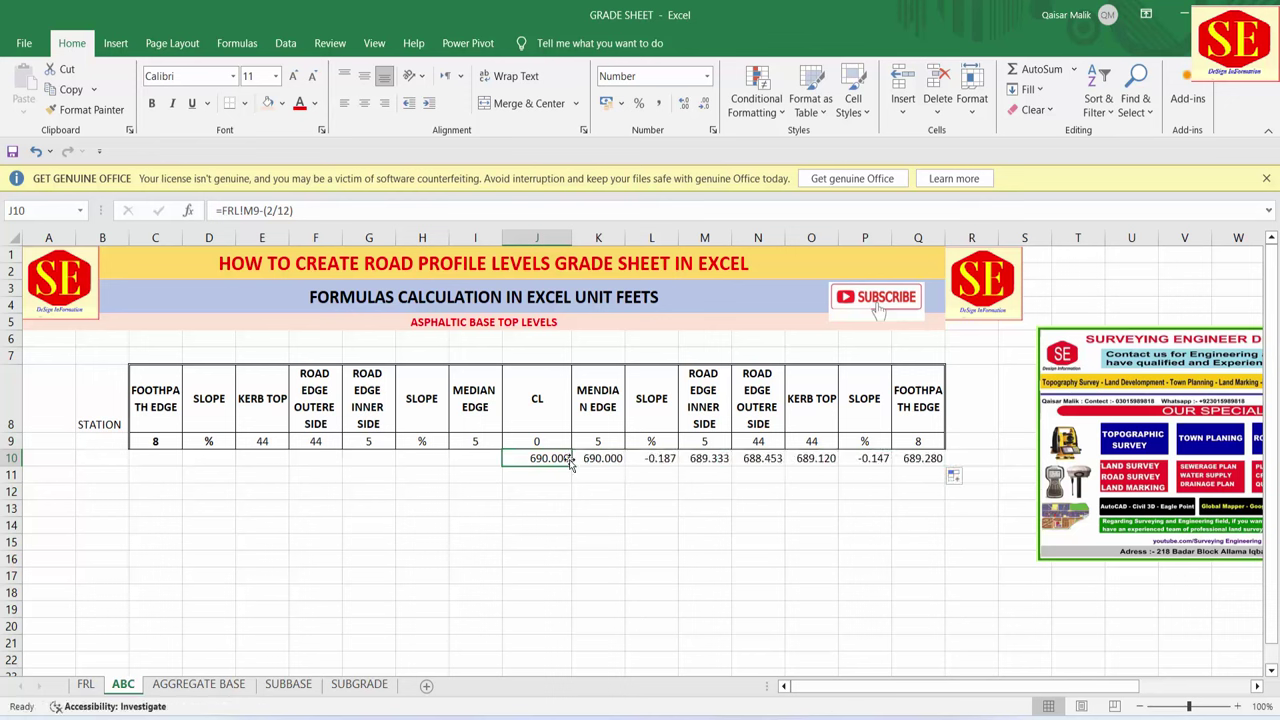
drag(570, 465, 153, 455)
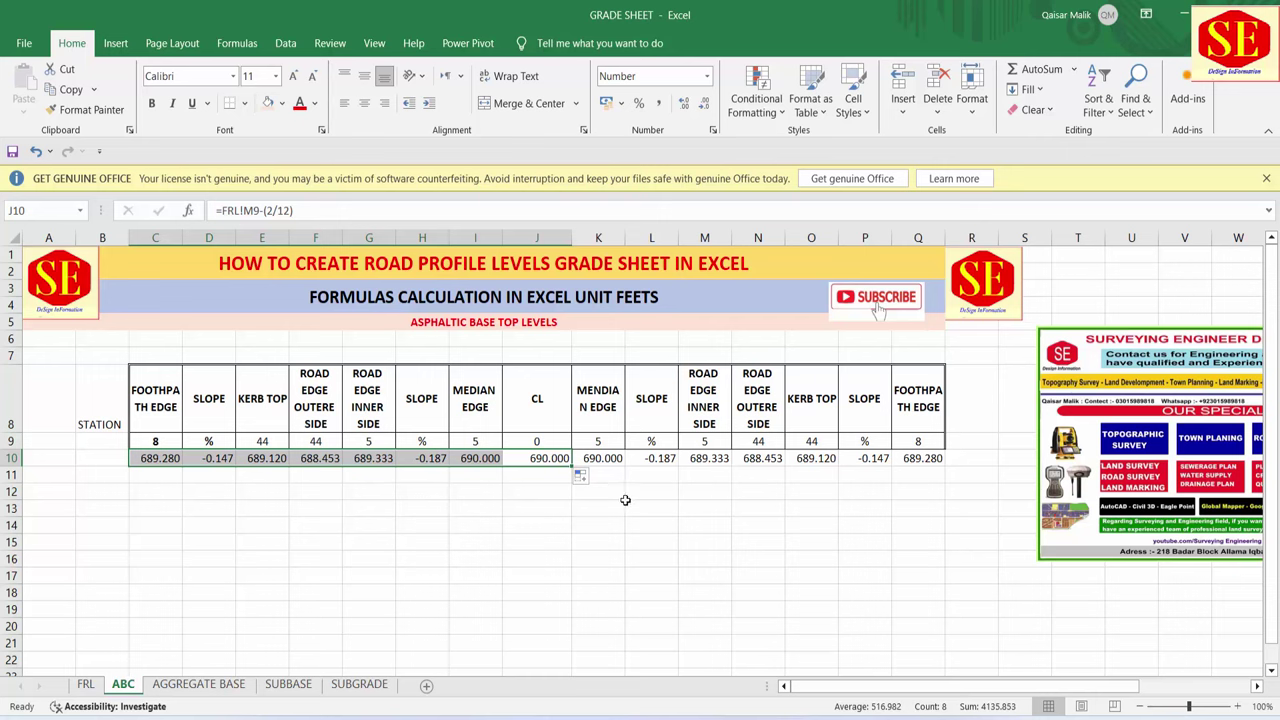
click(610, 458)
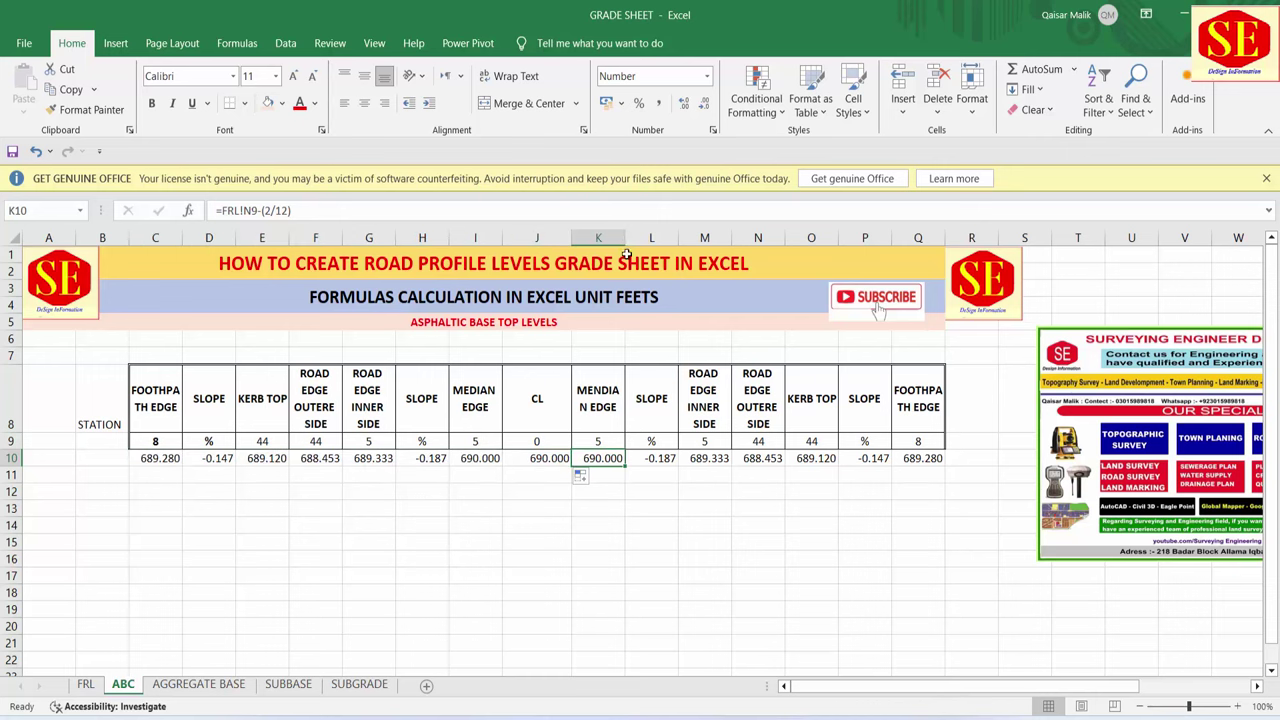
drag(623, 238, 631, 238)
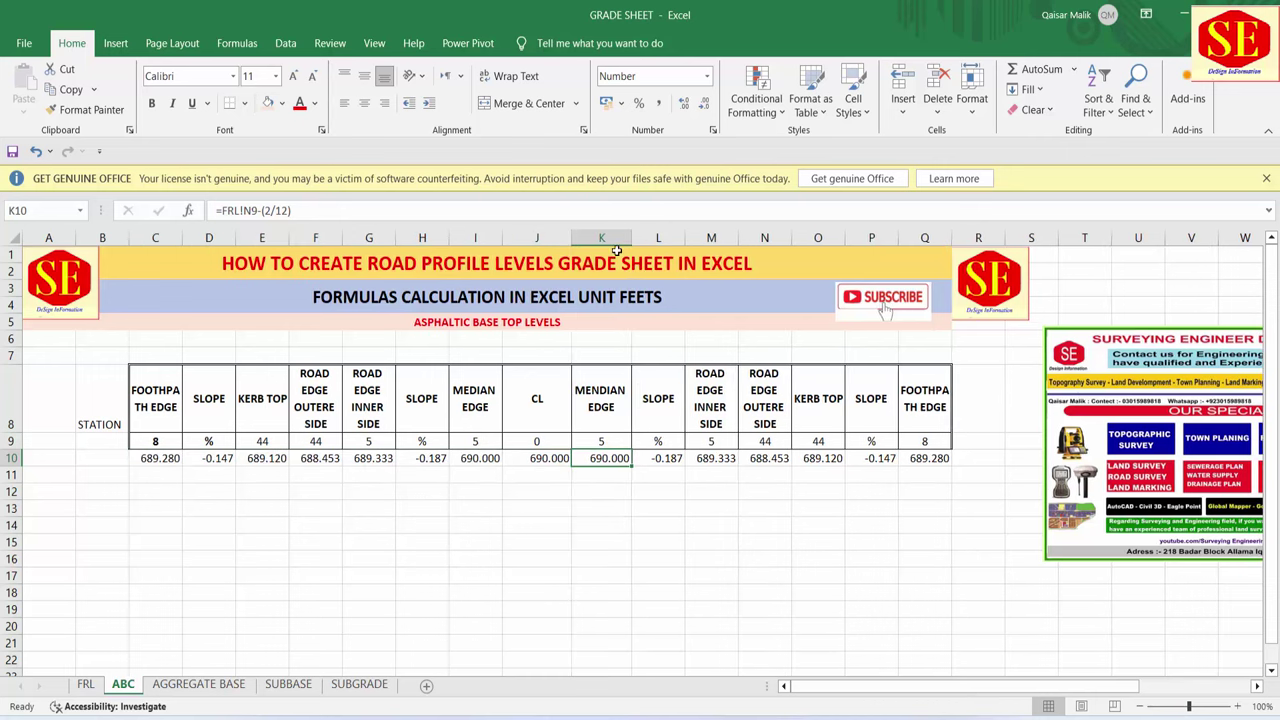
- Link slope cell L10 to FRL!O9 and show it as a percentage
click(665, 461)
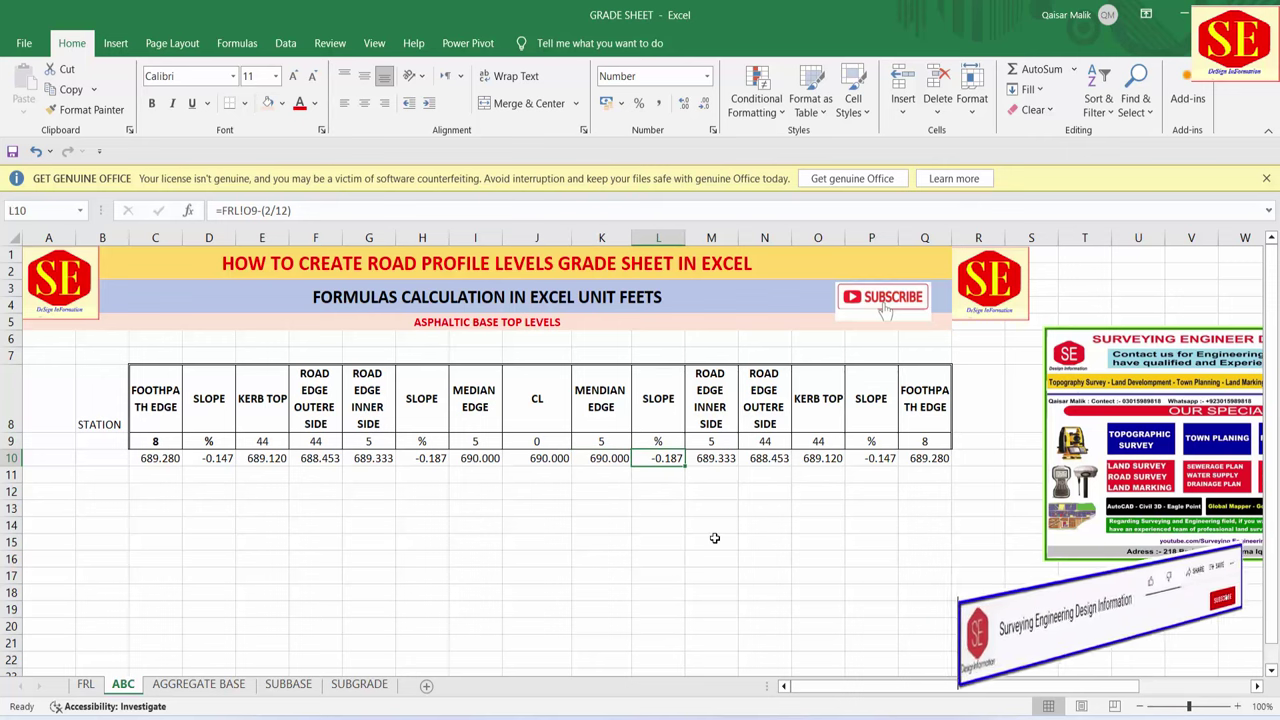
text(=)
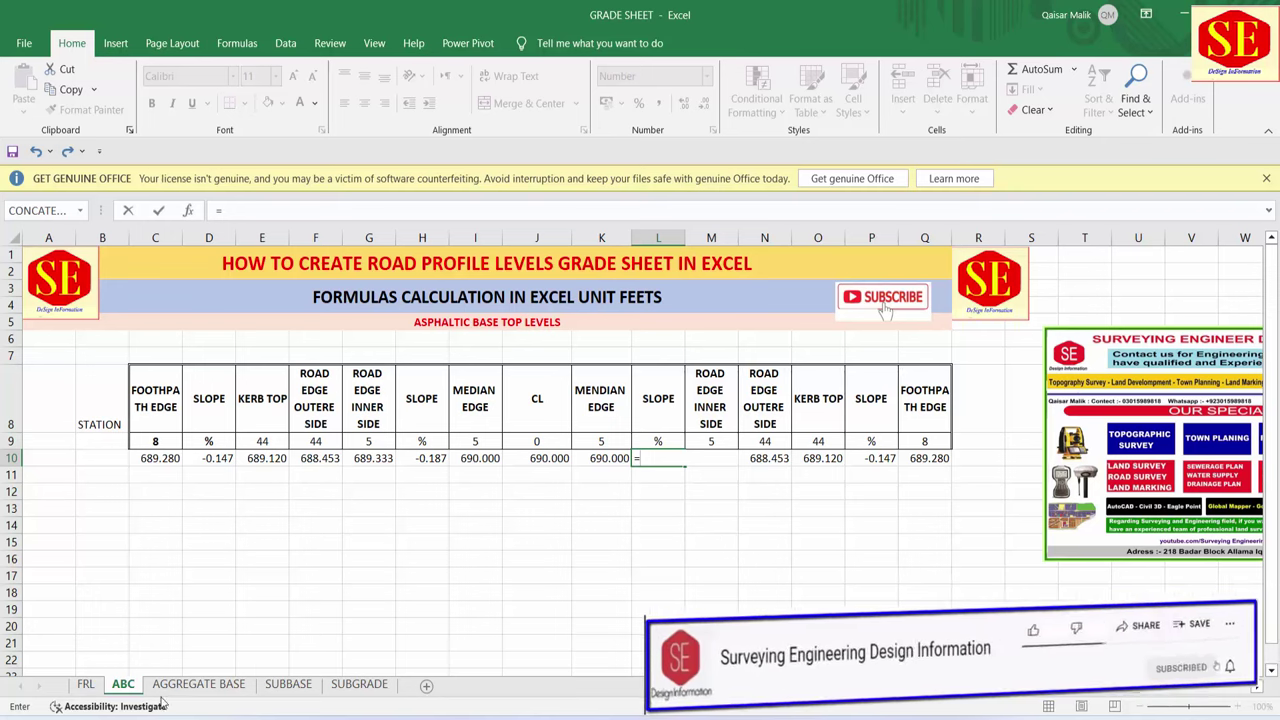
click(86, 684)
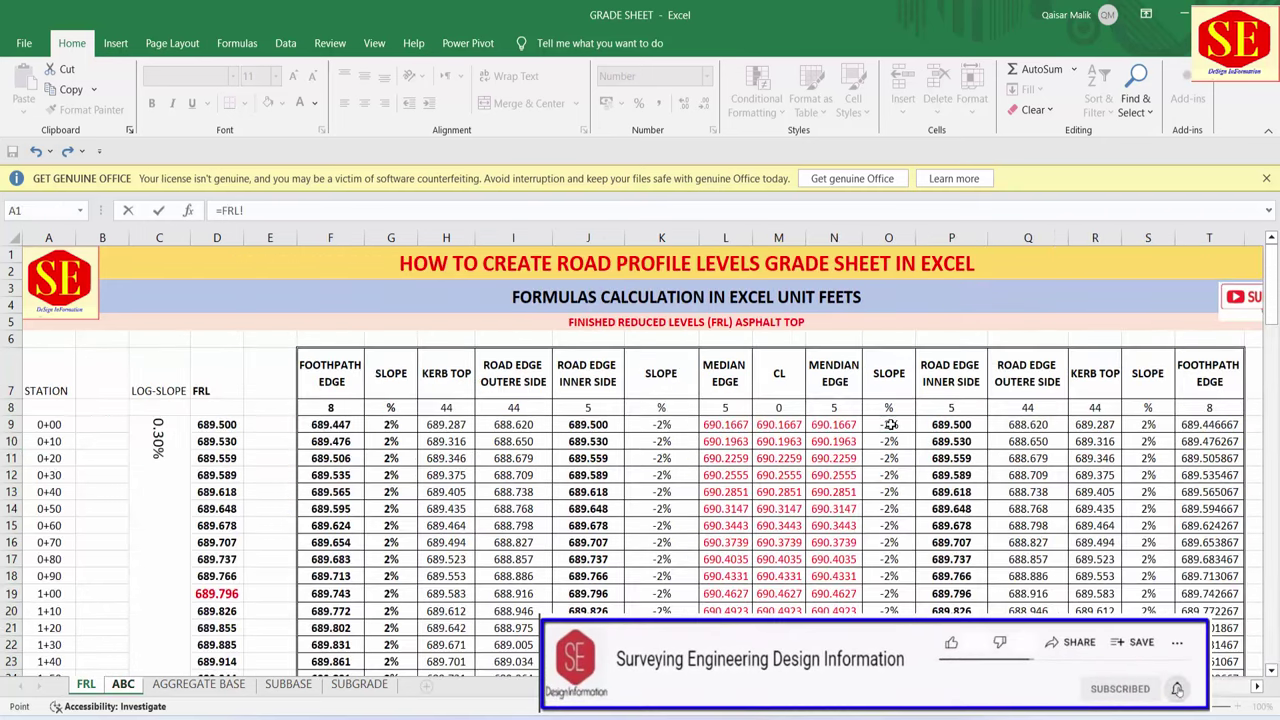
click(889, 424)
key(Return)
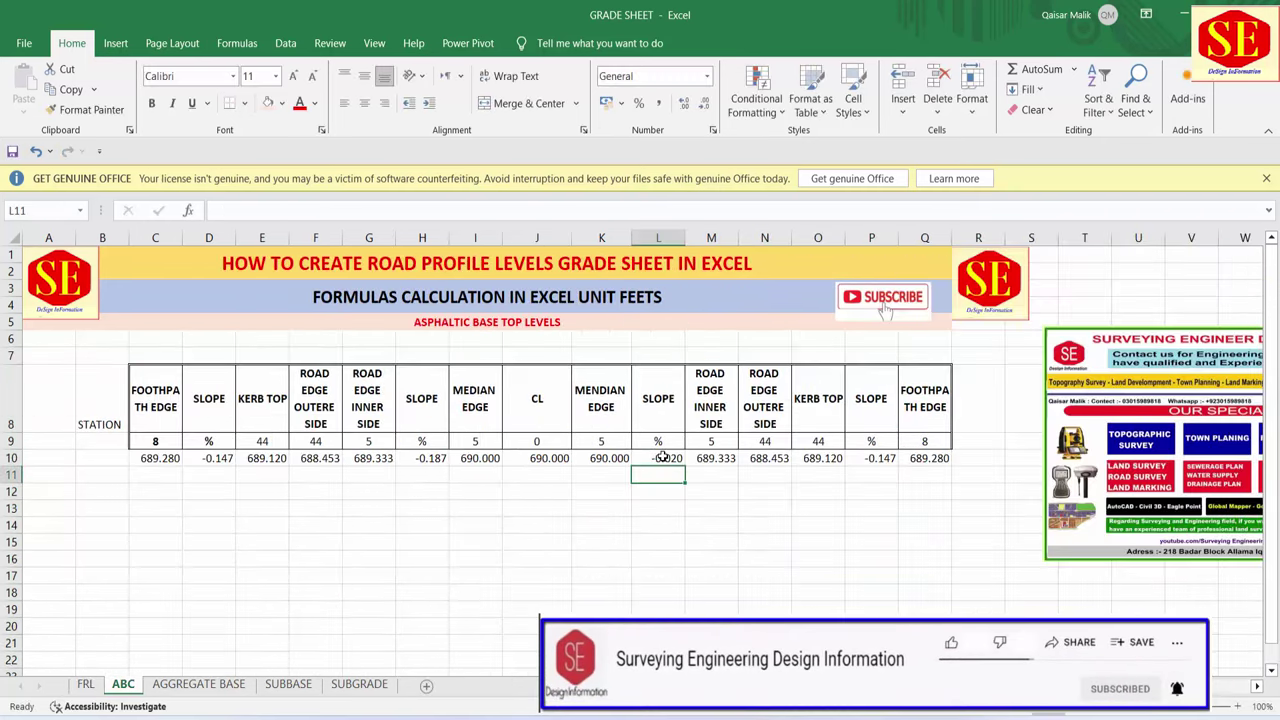
click(663, 457)
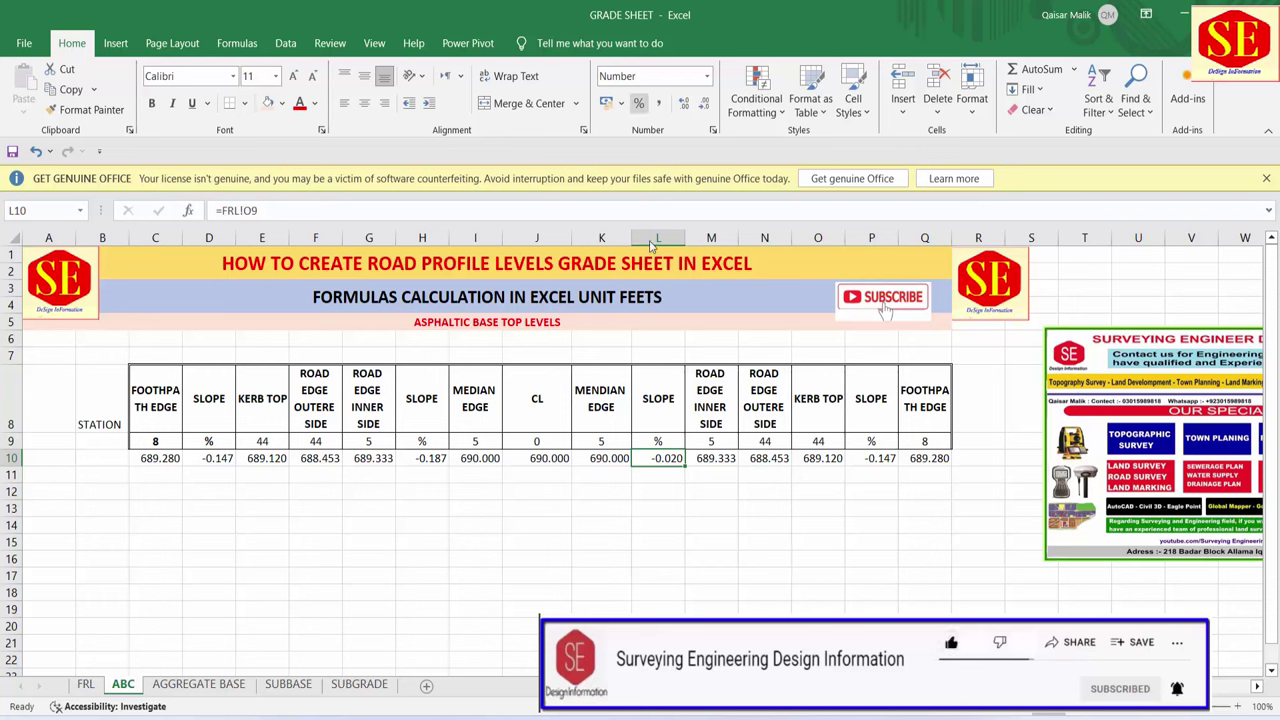
click(638, 102)
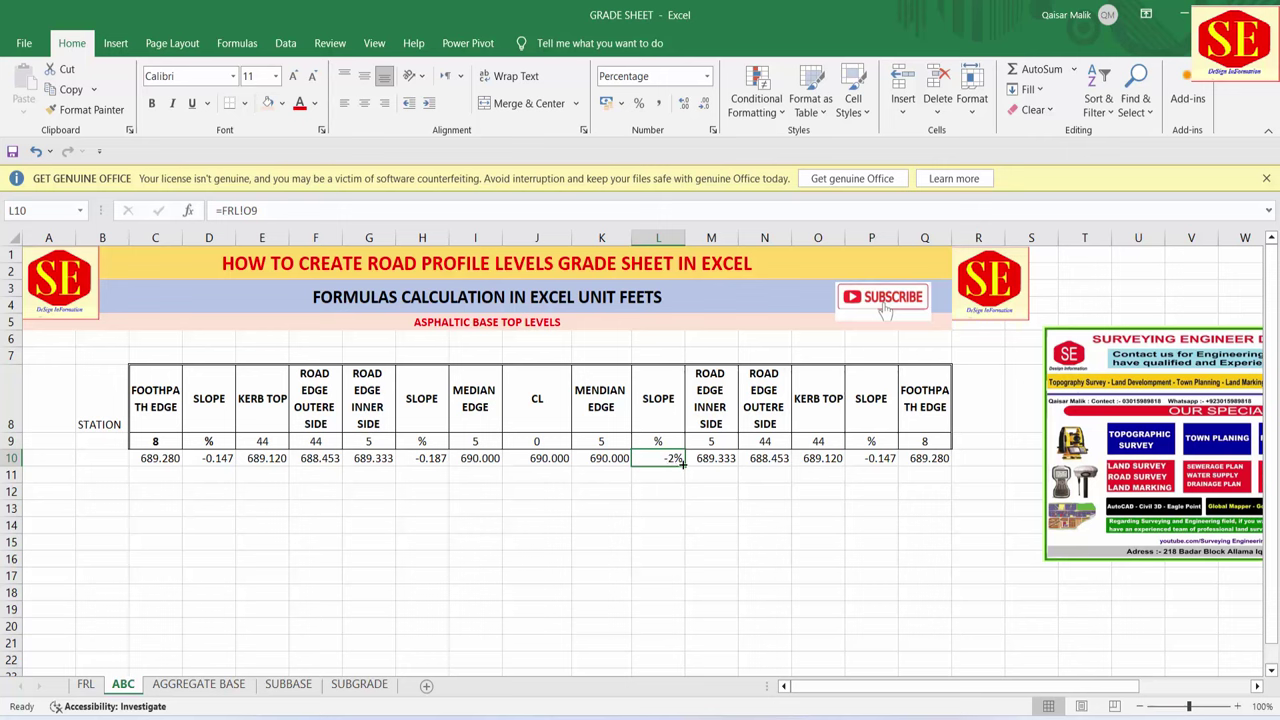
- Link slope cell H10 to FRL!K9 and format it as a percentage
click(446, 460)
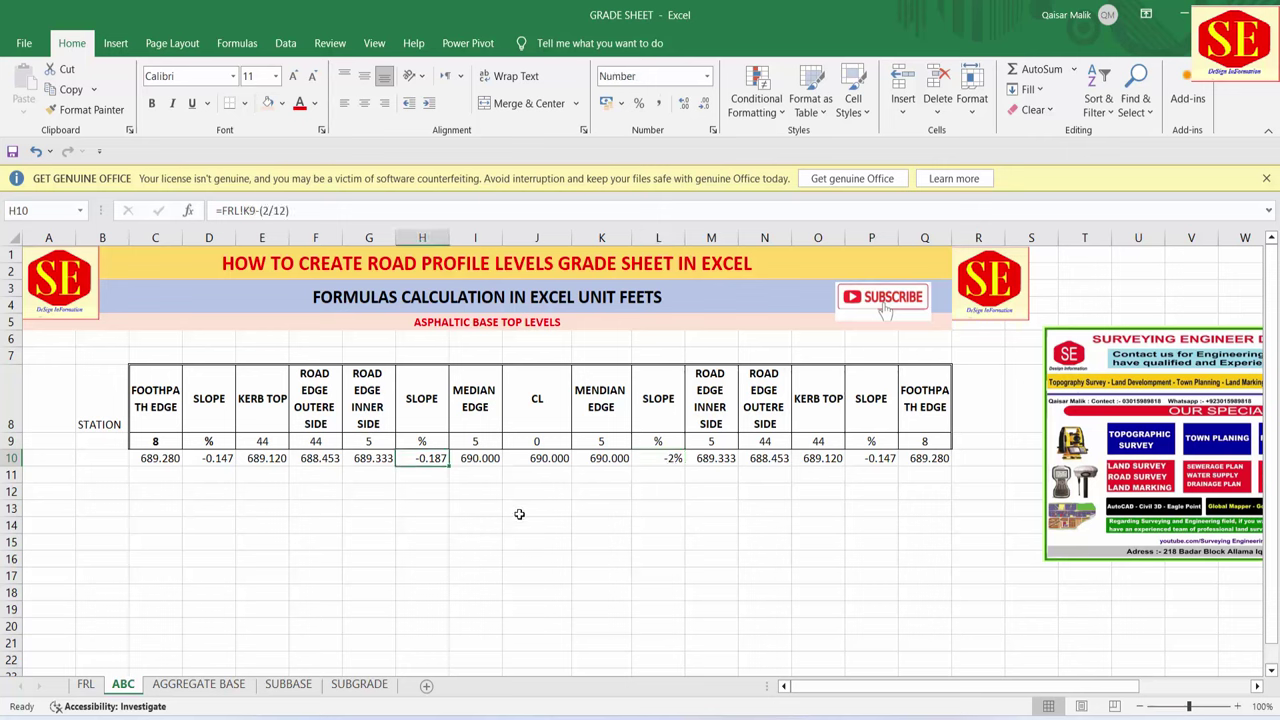
text(=)
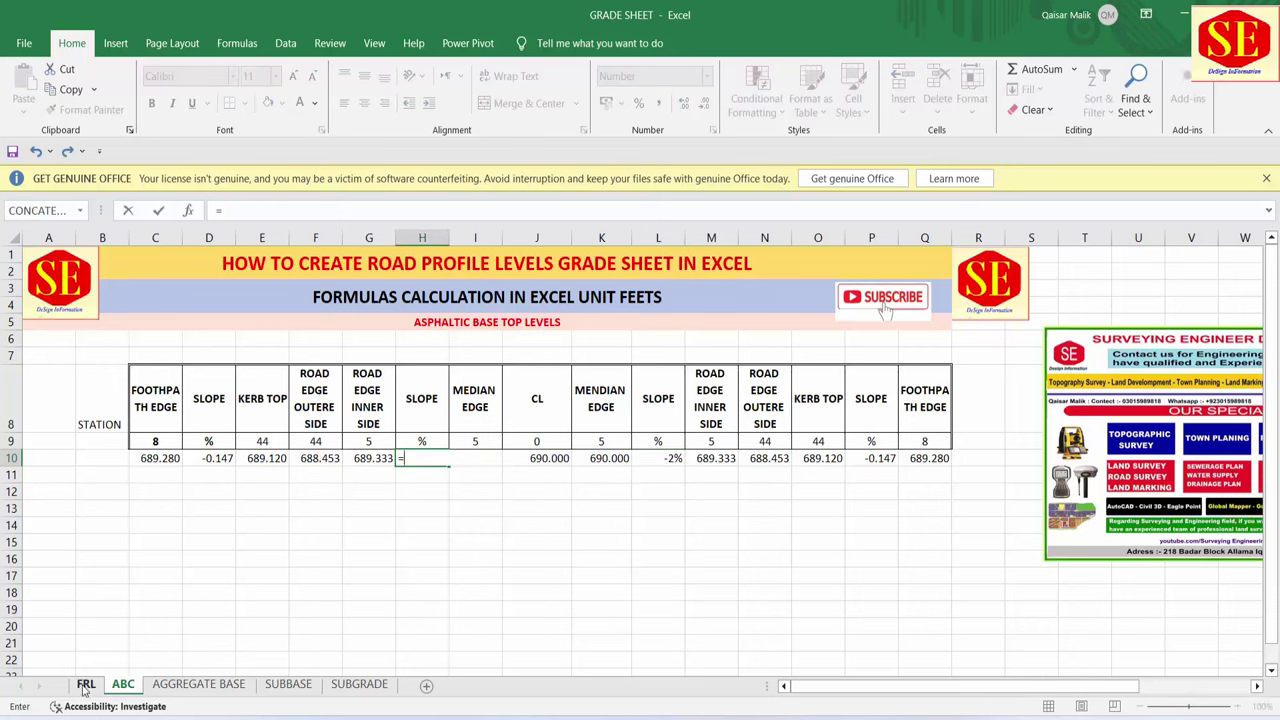
click(86, 684)
click(650, 425)
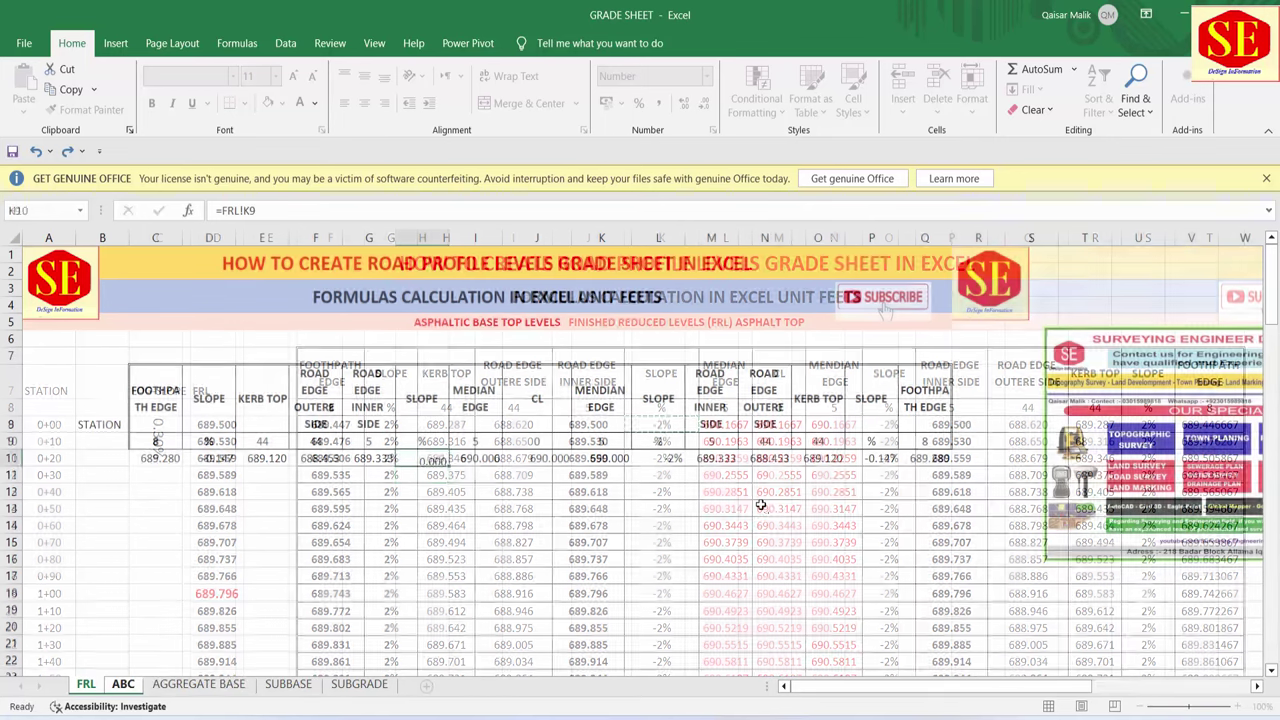
key(Return)
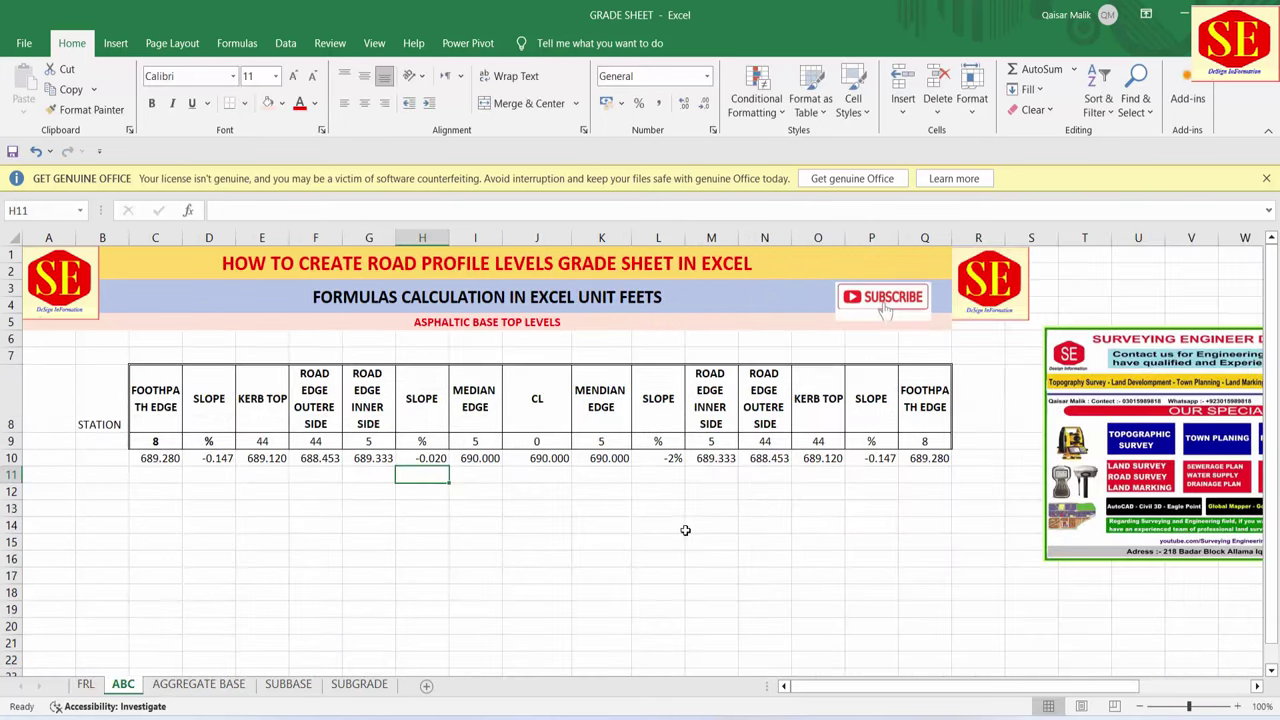
key(Up)
key(ctrl+shift+5)
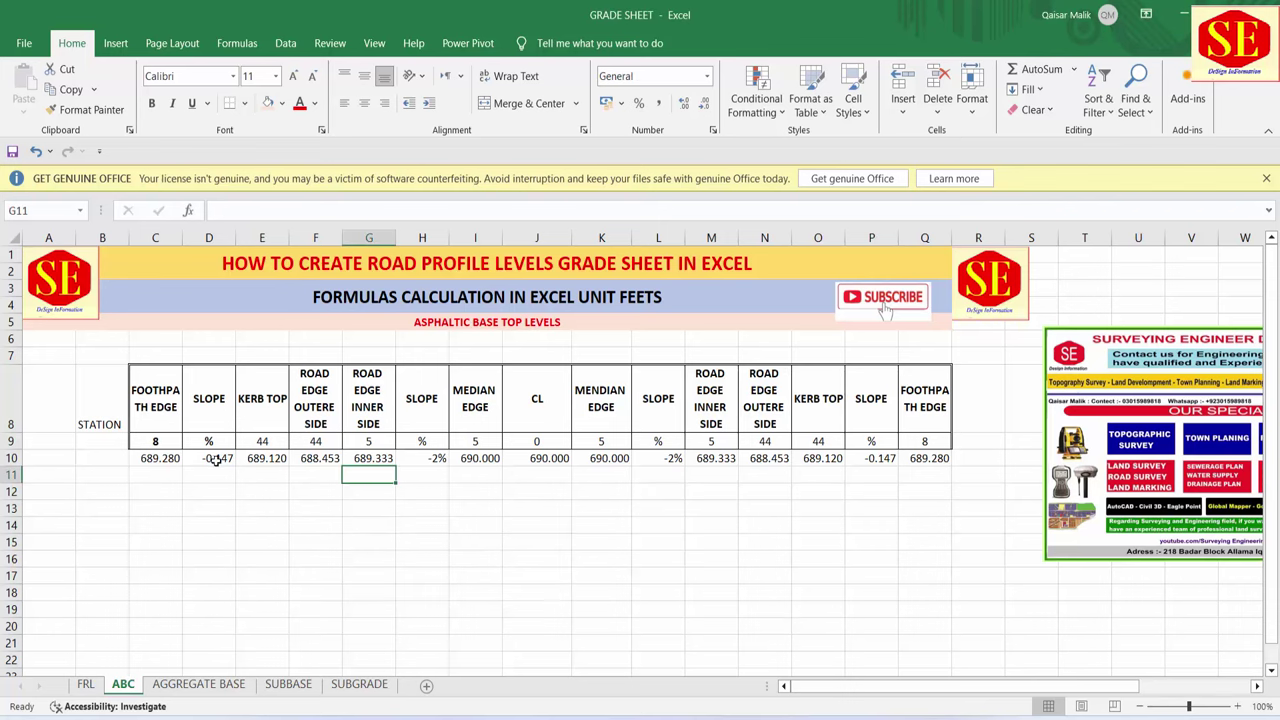
- Link footpath slope D10 to FRL!G9 and format it as a percentage, showing 2%
click(212, 459)
text(=)
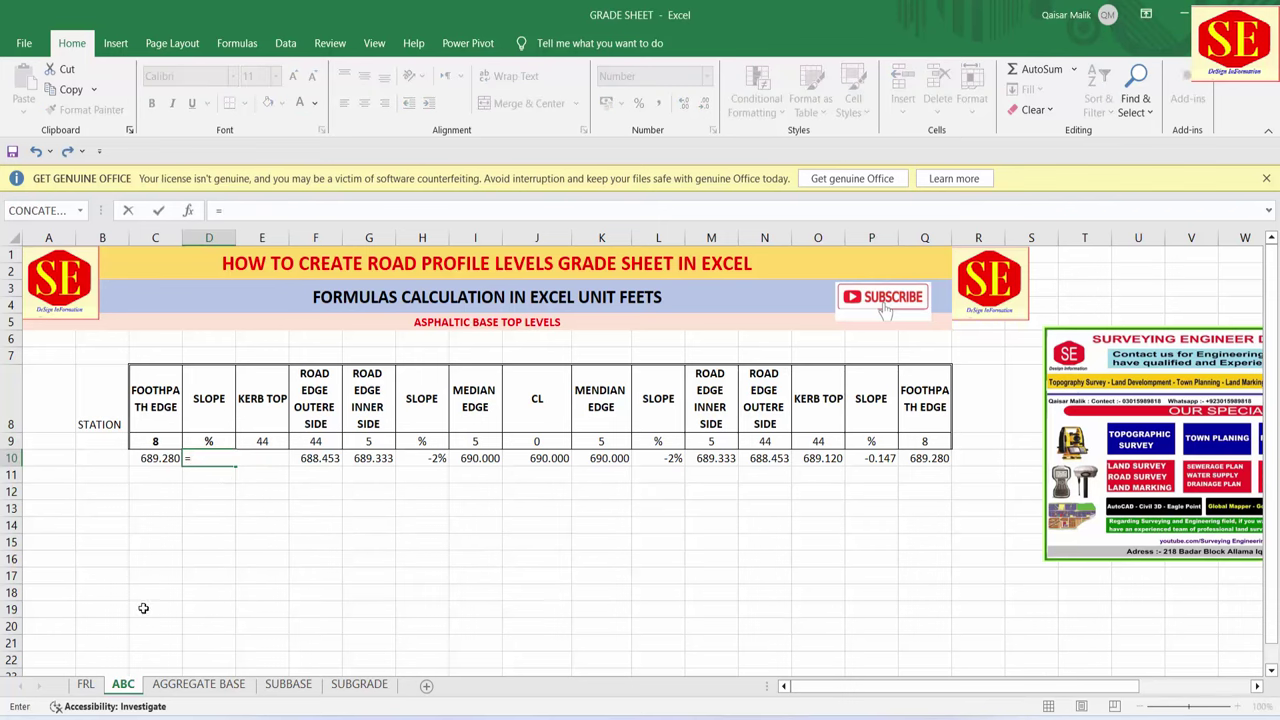
click(85, 684)
click(395, 425)
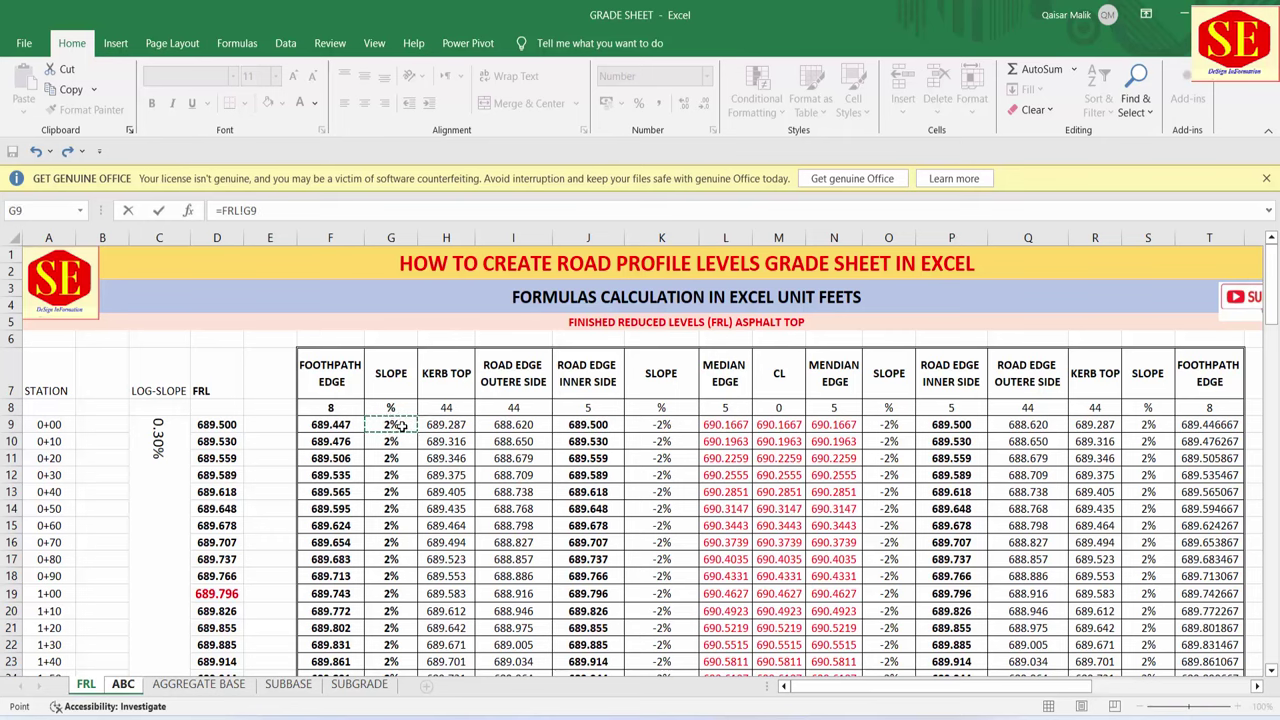
key(Return)
click(226, 457)
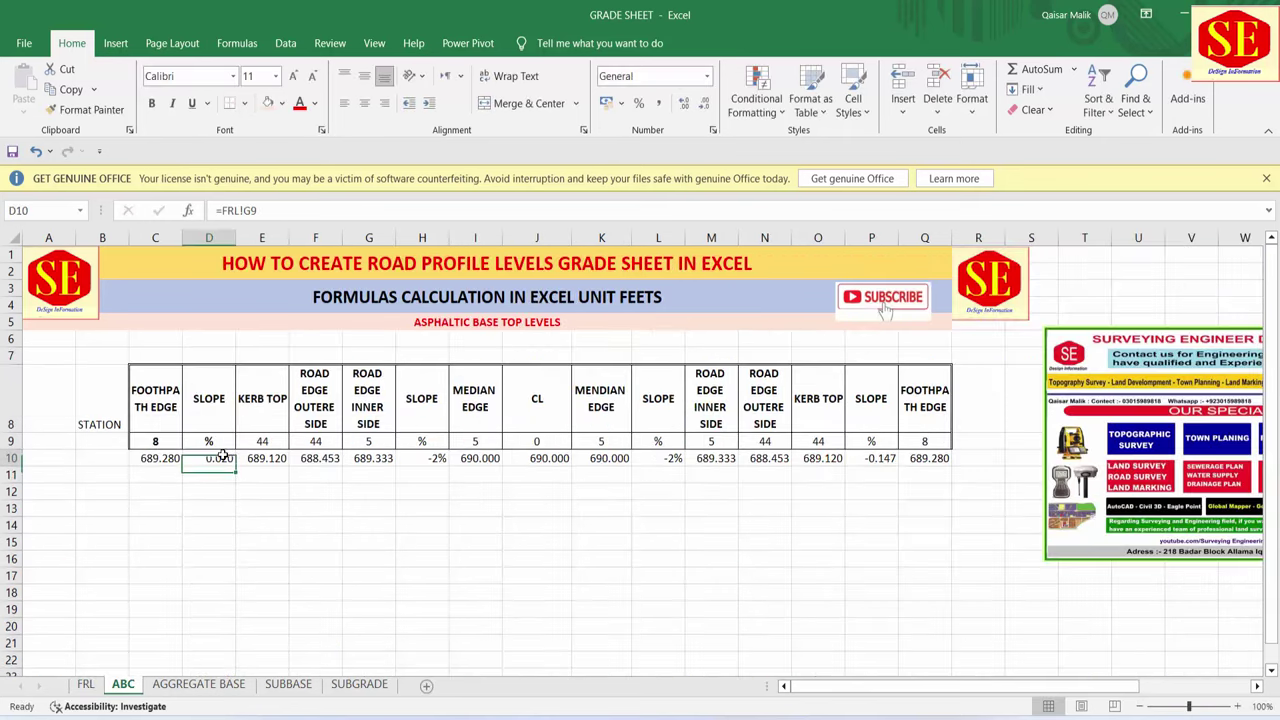
click(638, 103)
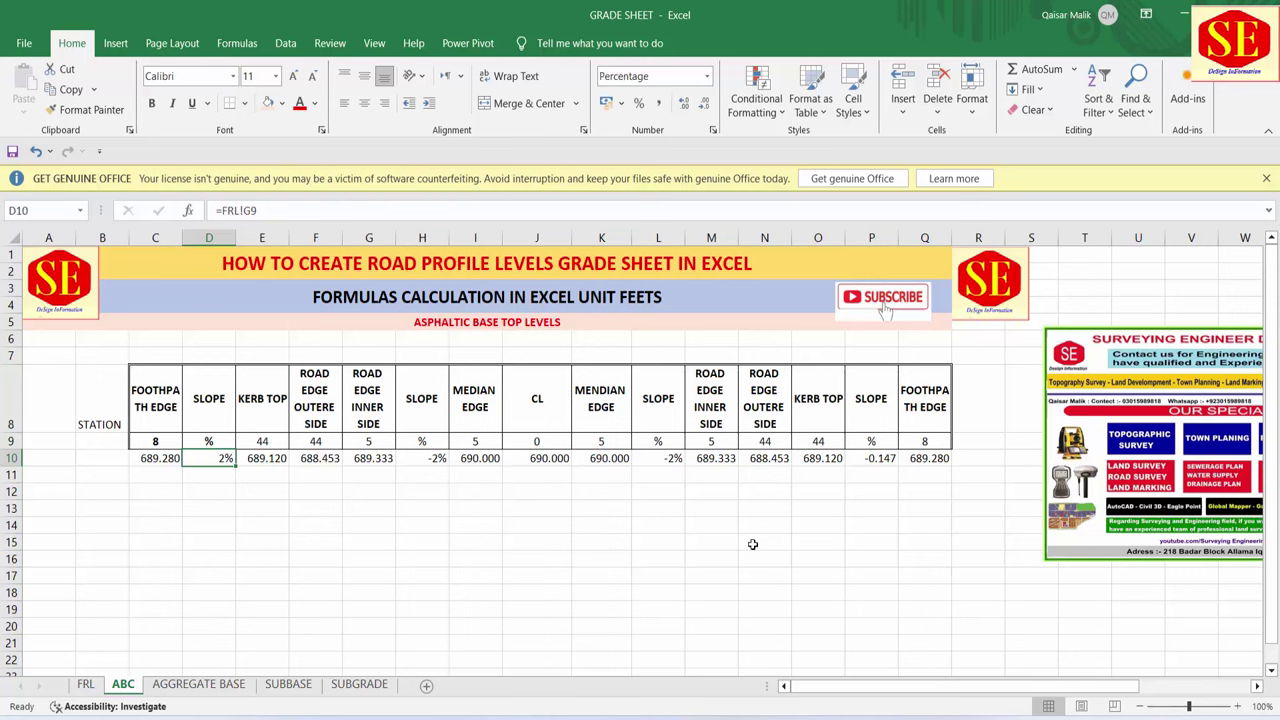
- Link the right footpath slope P10 to FRL!S9
click(859, 459)
text(=)
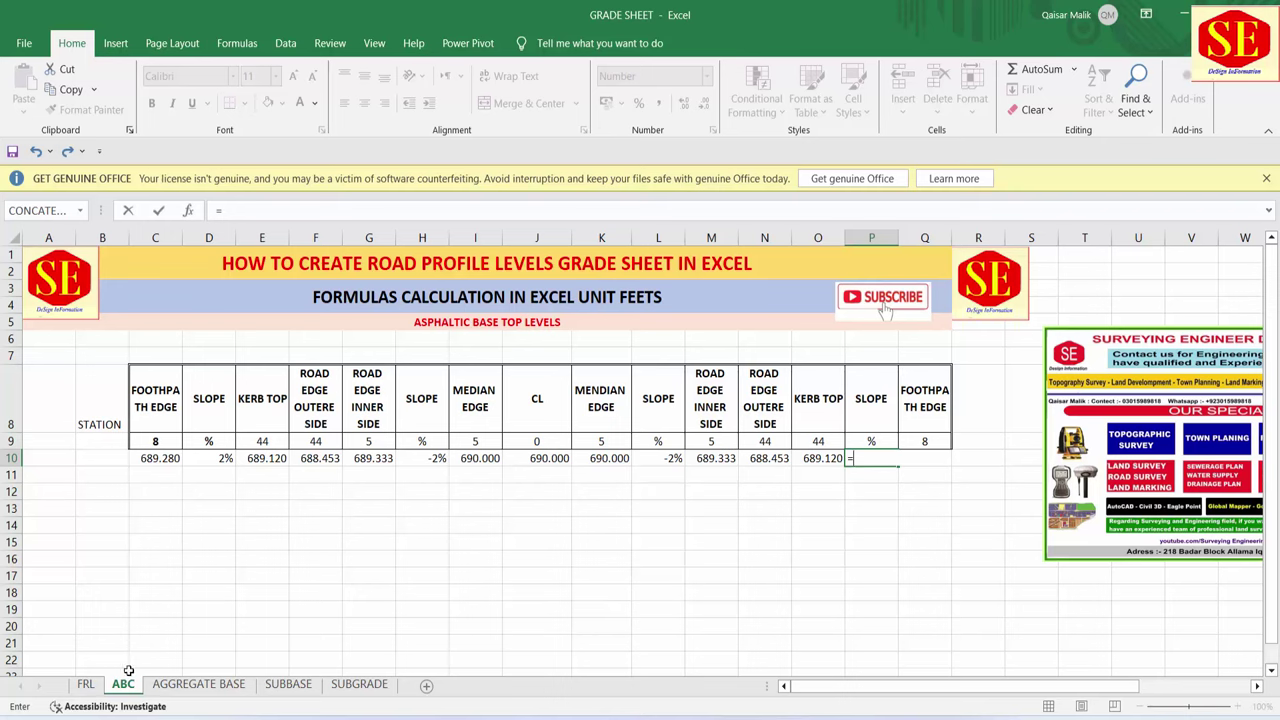
click(85, 684)
click(1145, 428)
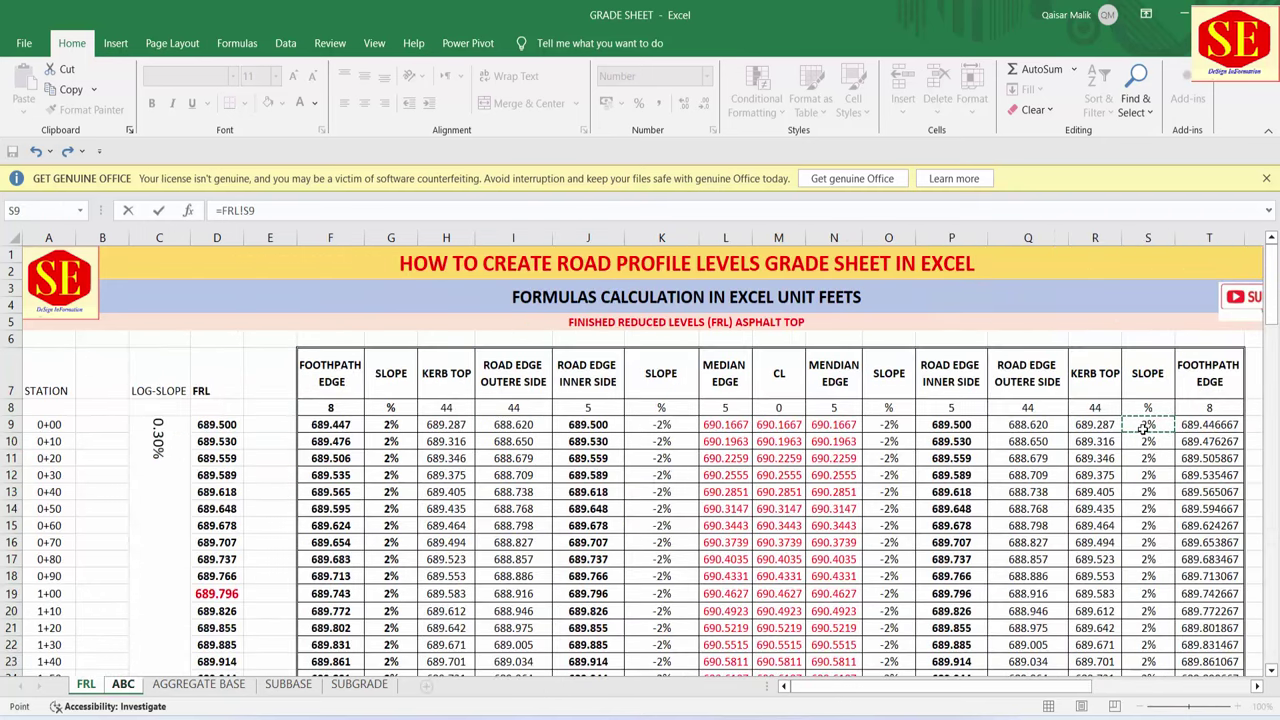
key(Return)
- Show P10's slope as a percentage so it reads 2%
click(890, 457)
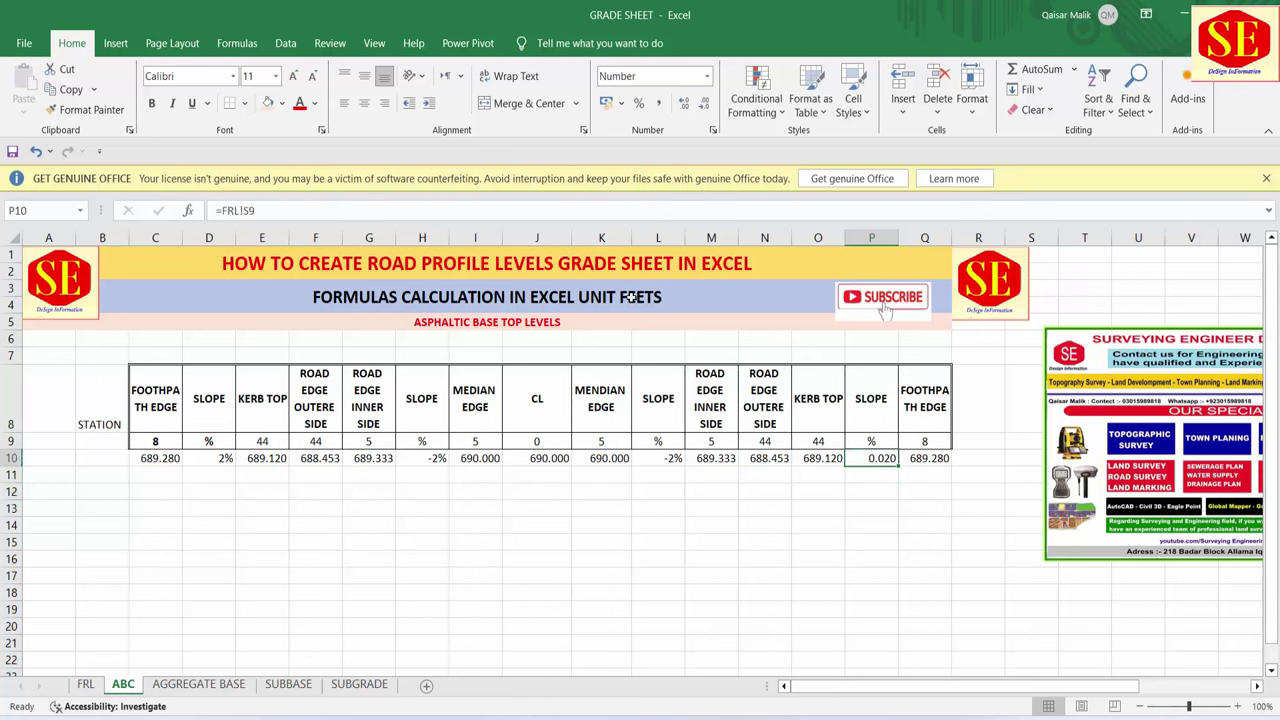
click(638, 103)
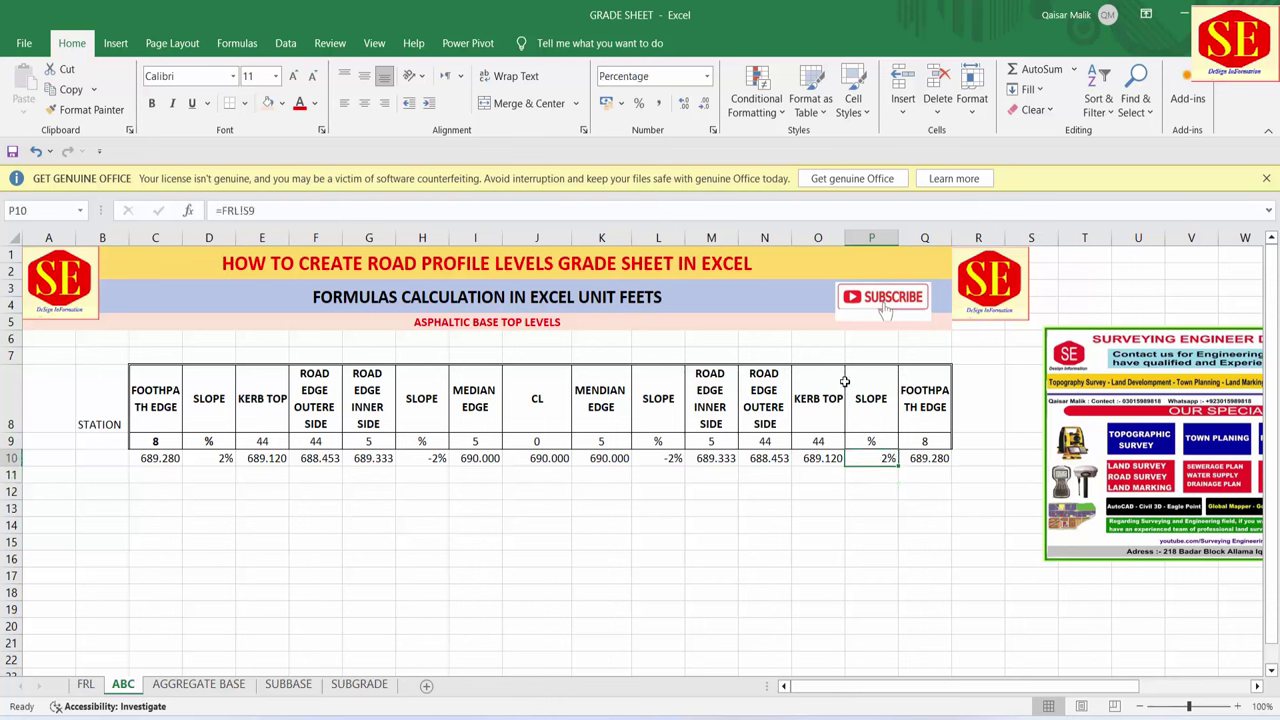
click(497, 527)
- Check that C10's formula =FRL!F9-(2/12) matches the FRL footpath edge level
double_click(160, 458)
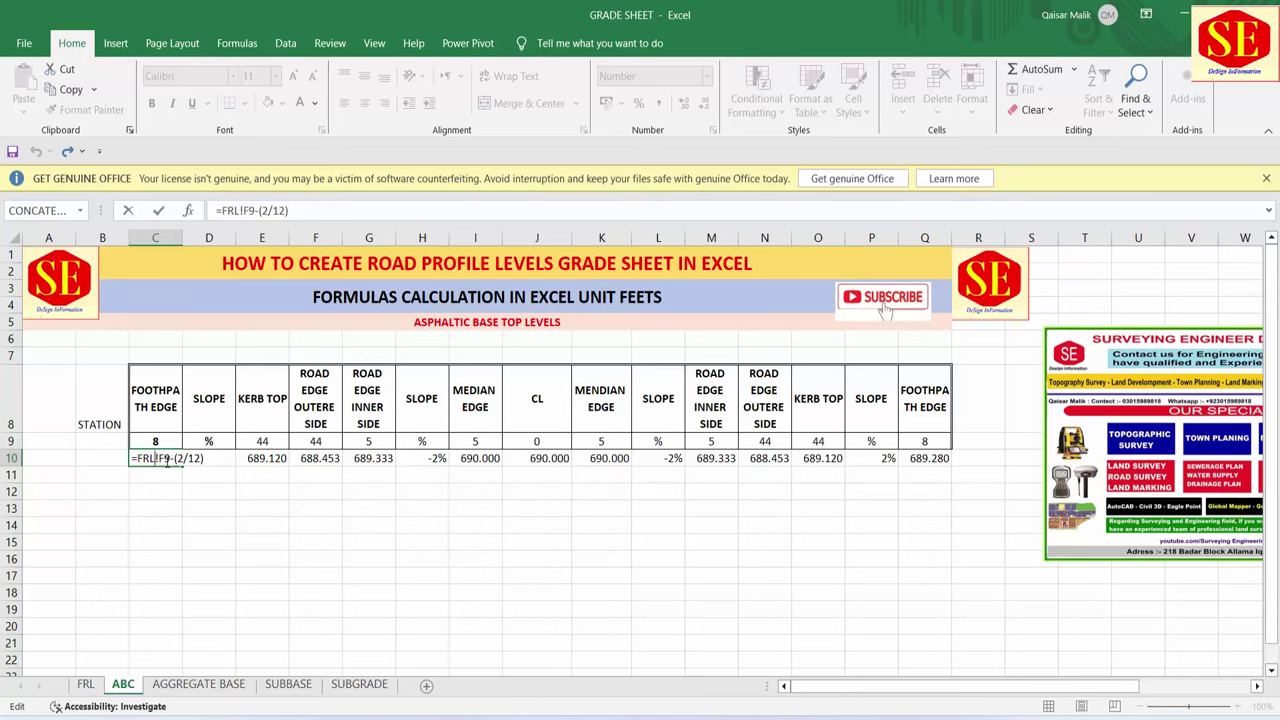
key(Escape)
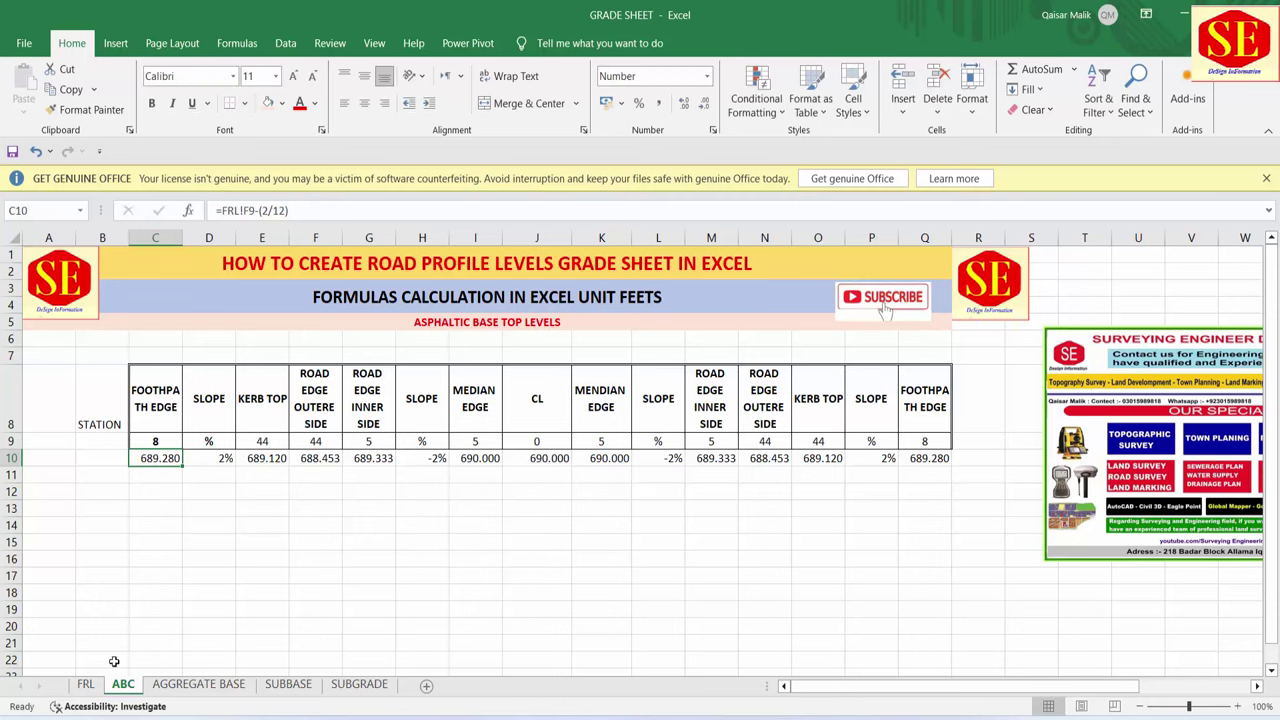
click(86, 686)
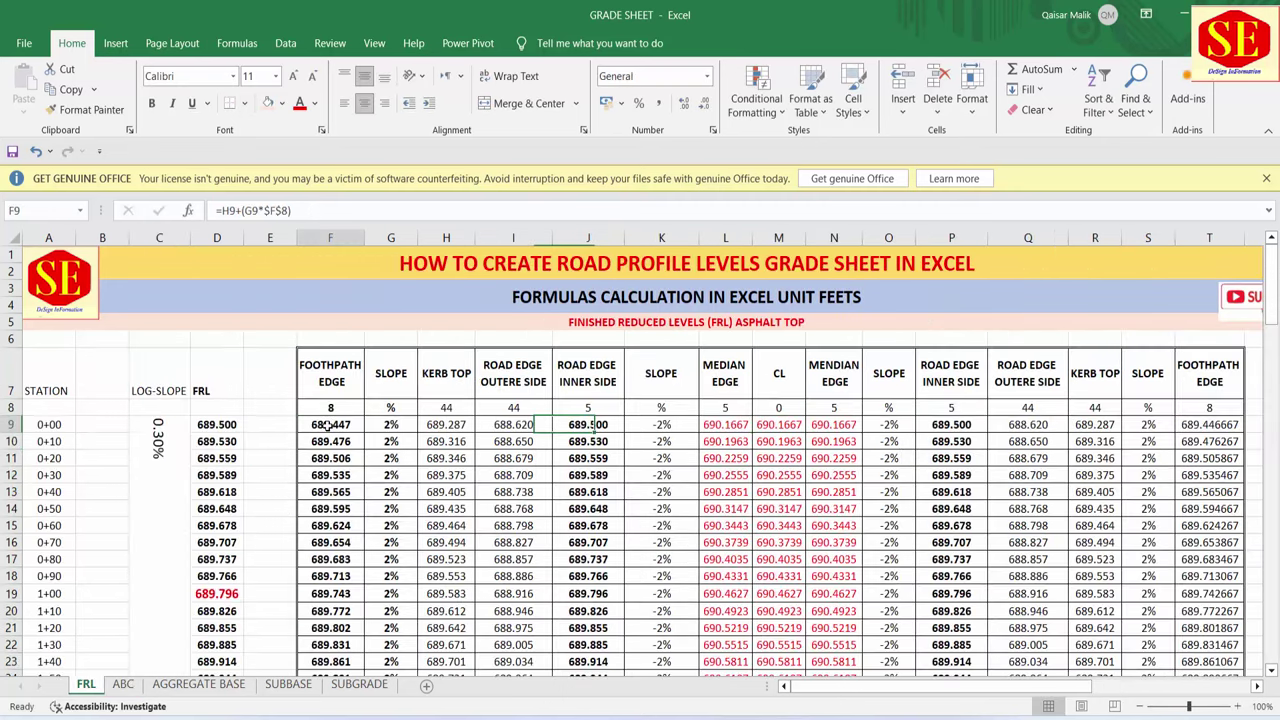
click(330, 260)
click(330, 237)
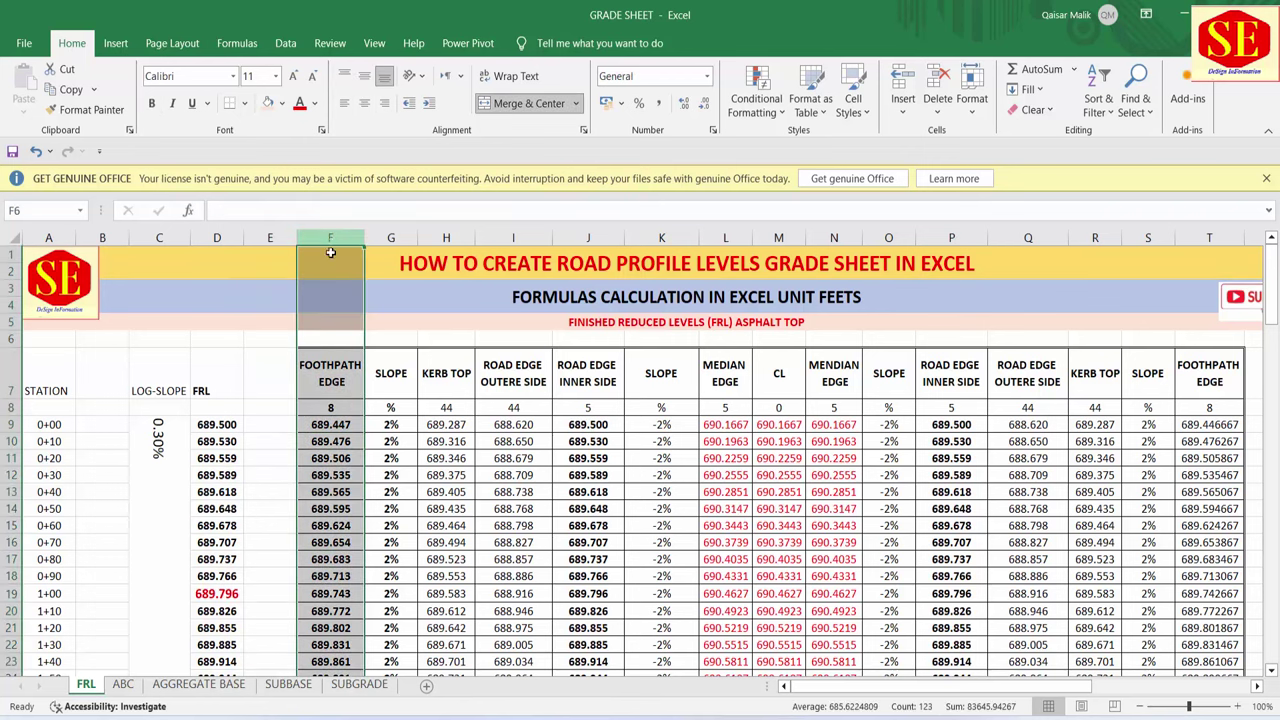
click(330, 424)
click(8, 424)
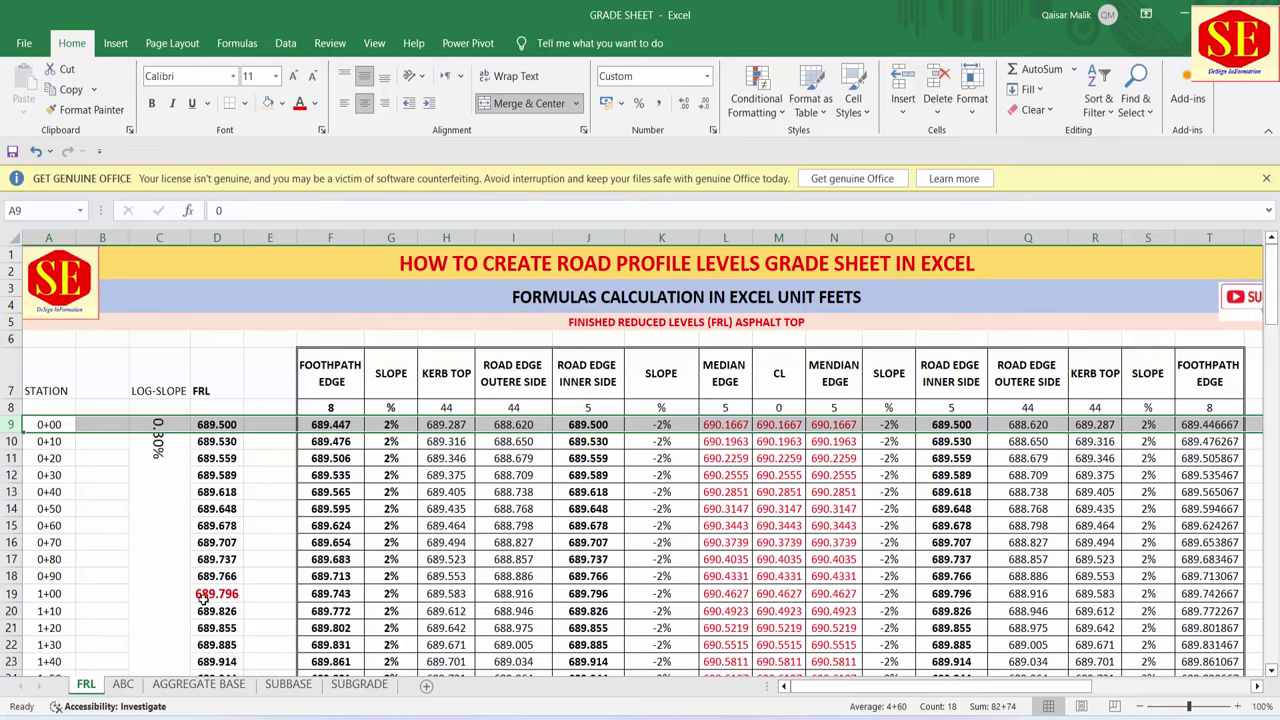
click(123, 684)
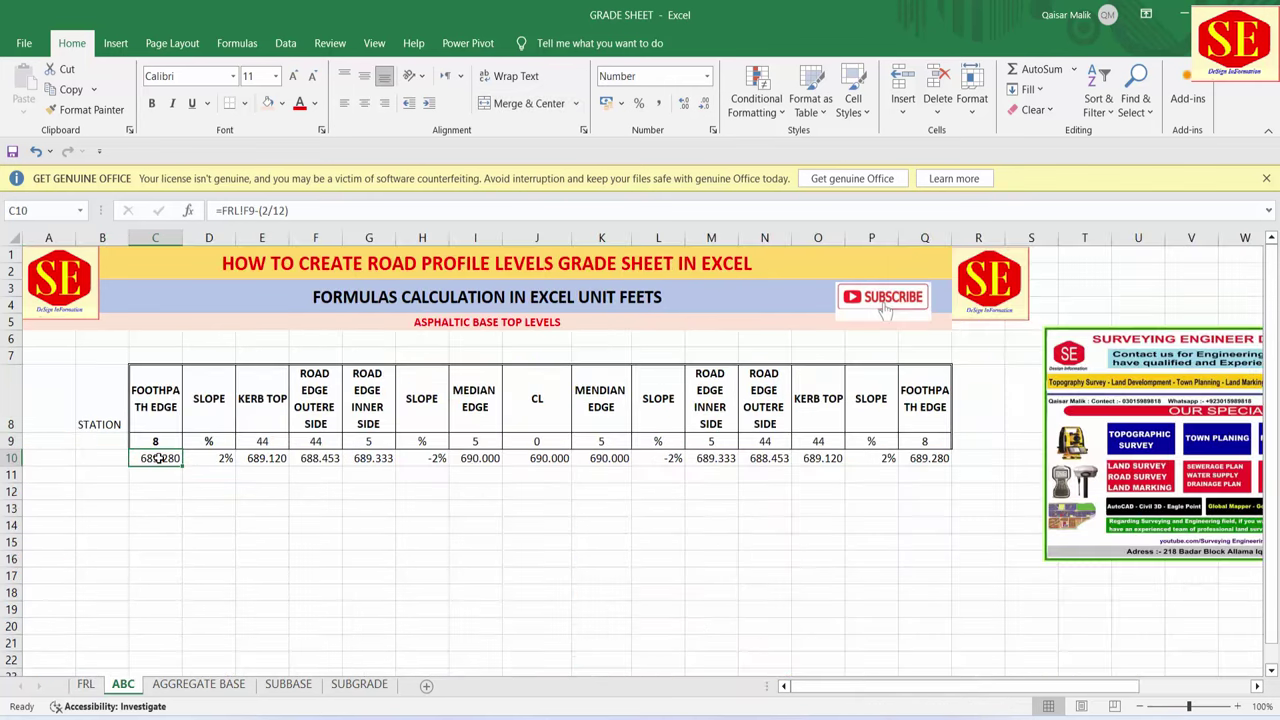
double_click(158, 458)
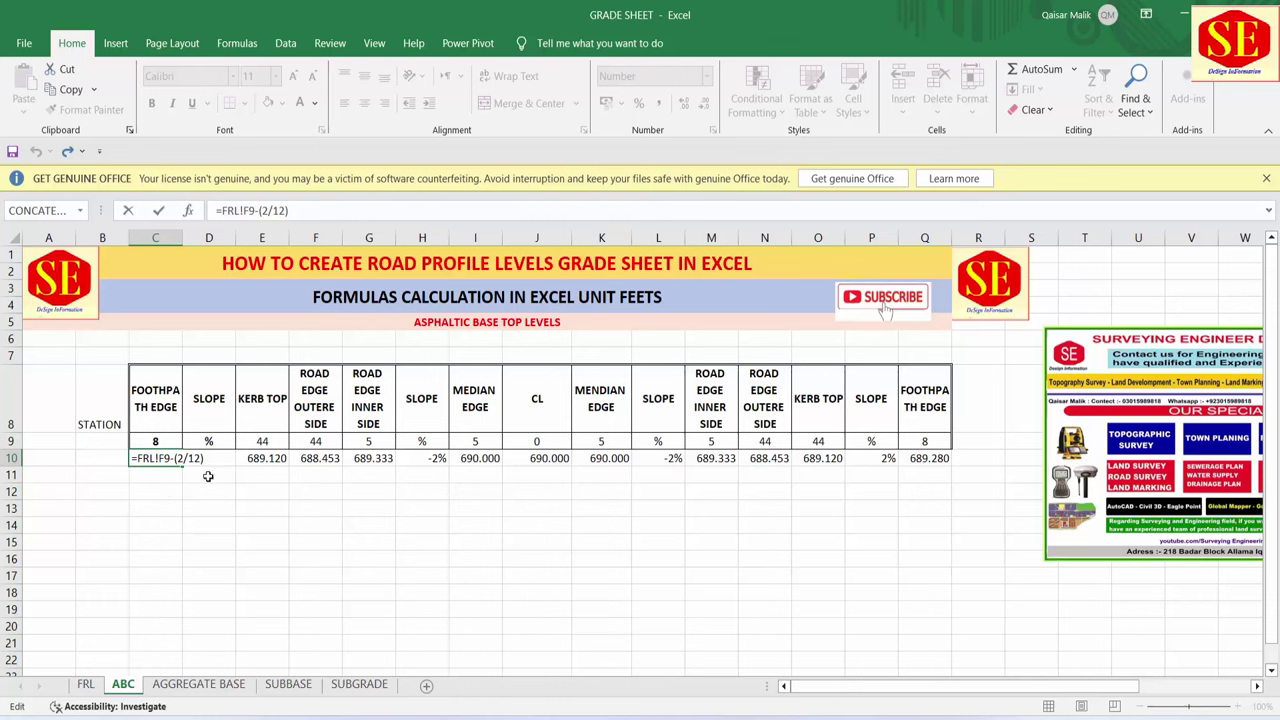
key(Escape)
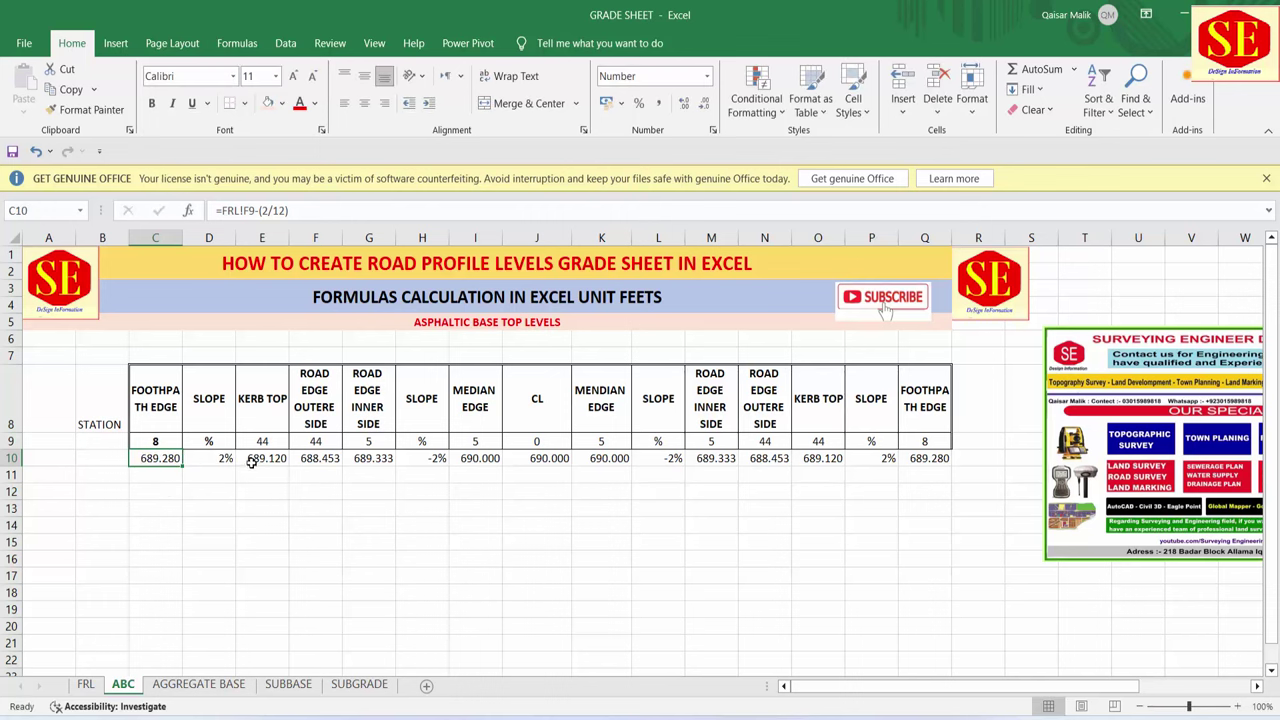
- Link ABC cell B10 to the FRL station in A9
click(100, 457)
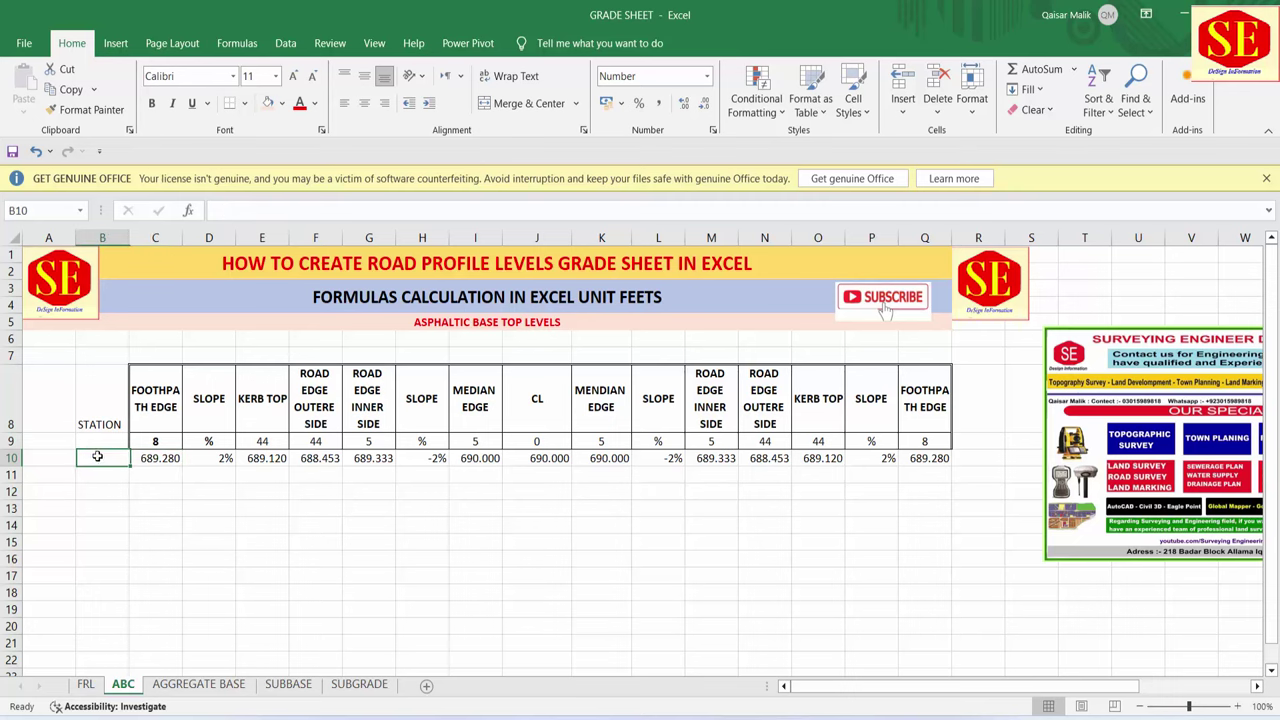
text(=)
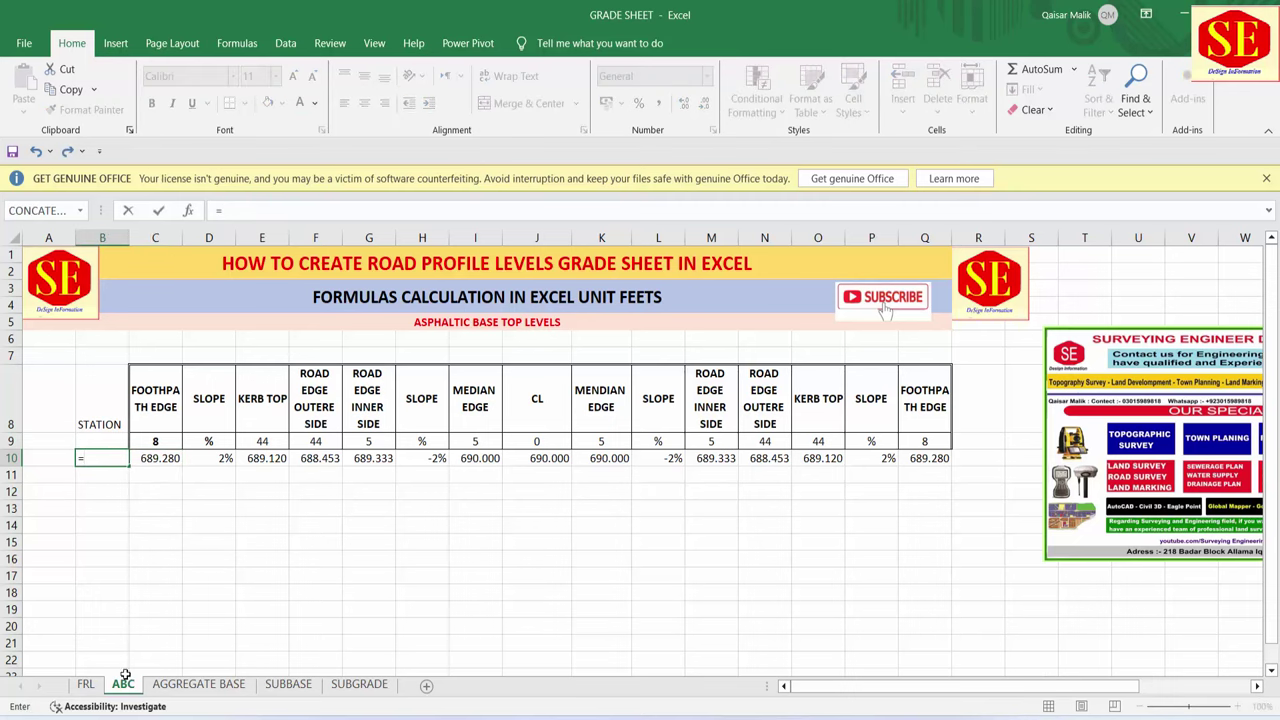
click(86, 684)
click(48, 424)
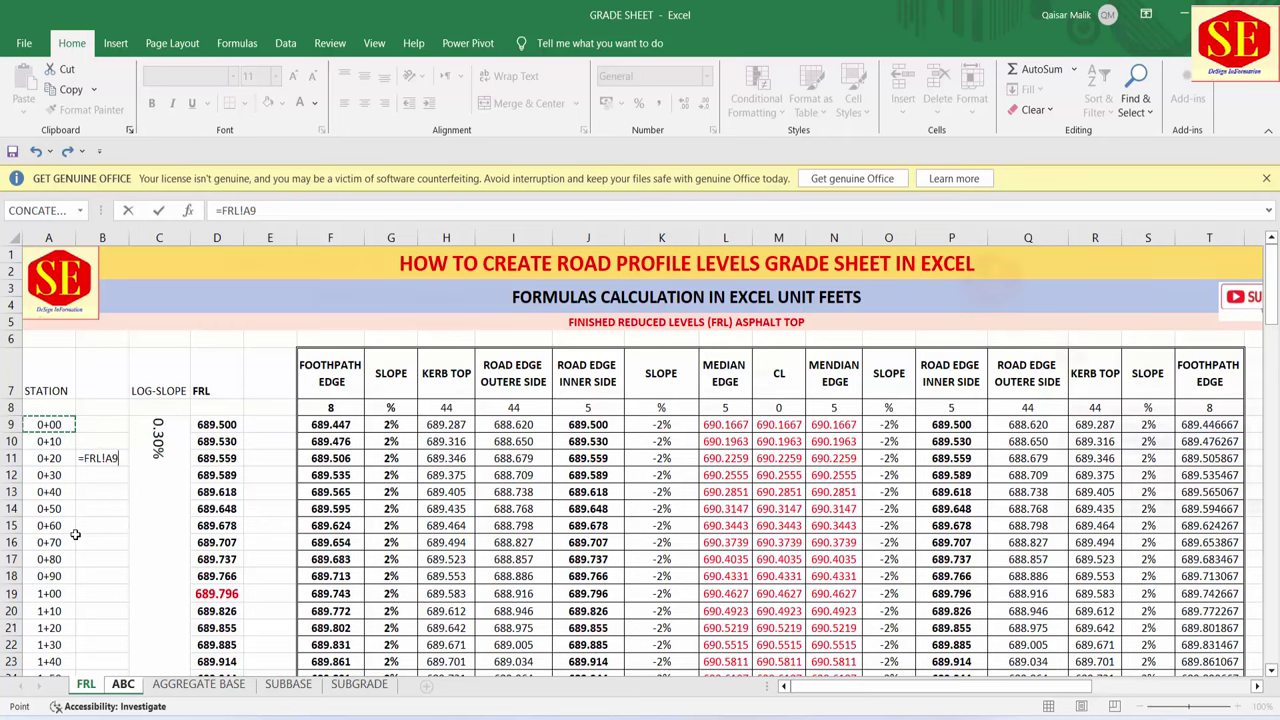
key(Return)
- Give B10 the custom number format 0+00 so it displays as a station
drag(102, 459, 930, 458)
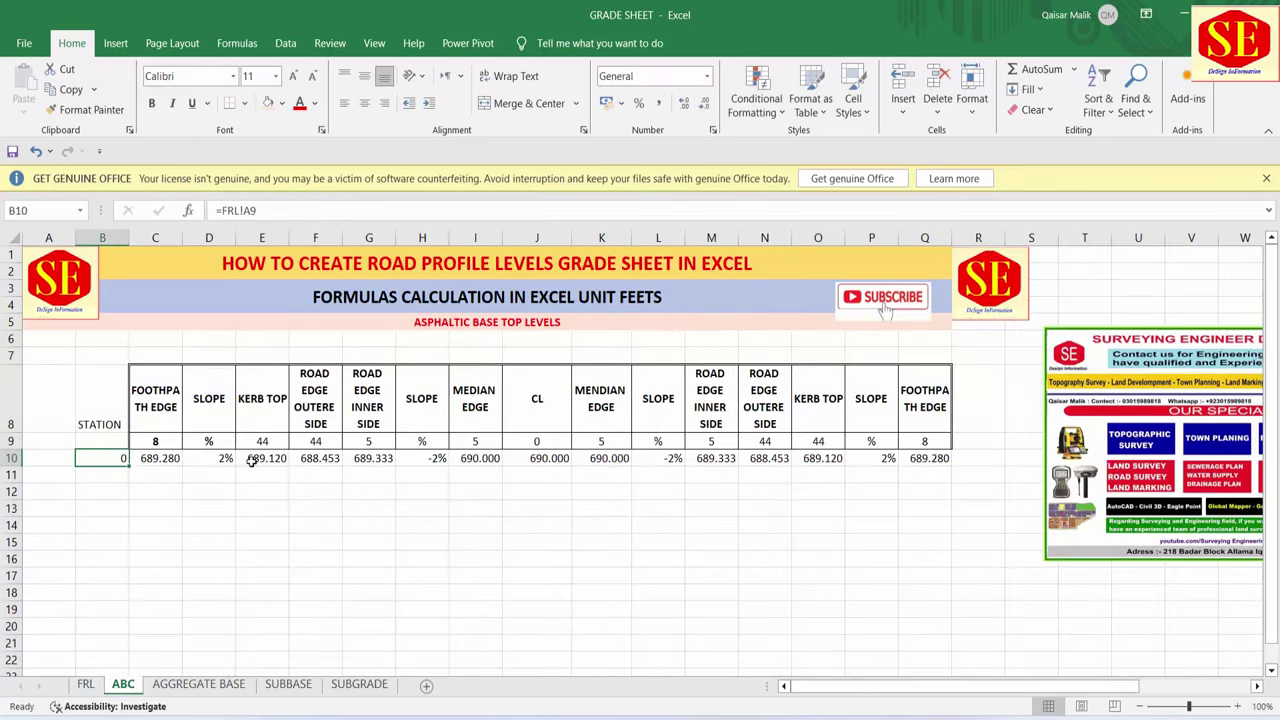
click(108, 458)
right_click(106, 455)
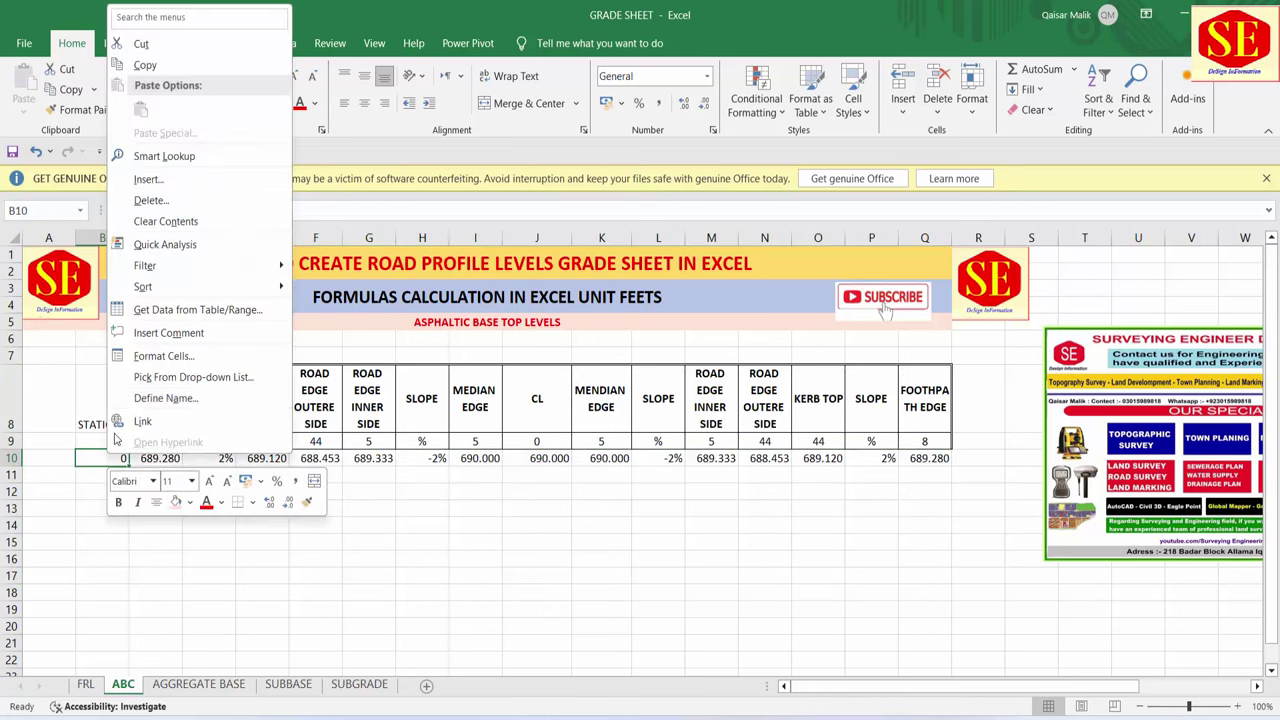
click(162, 362)
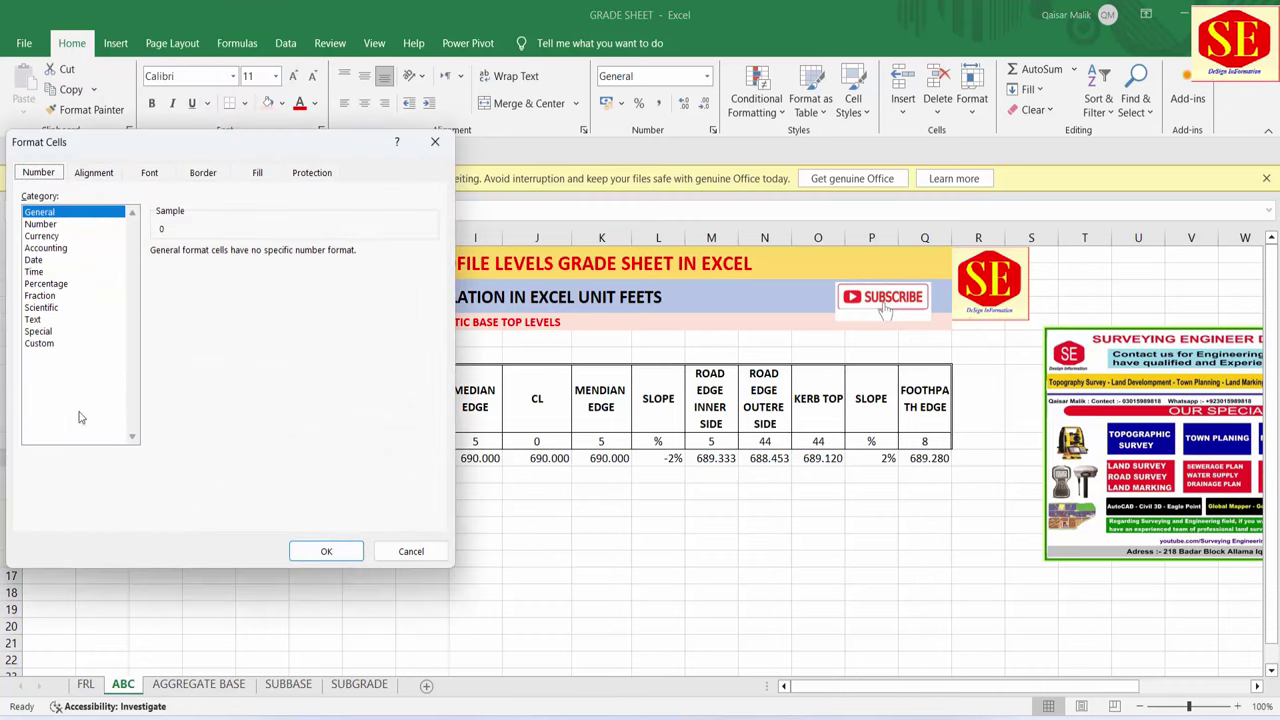
click(40, 344)
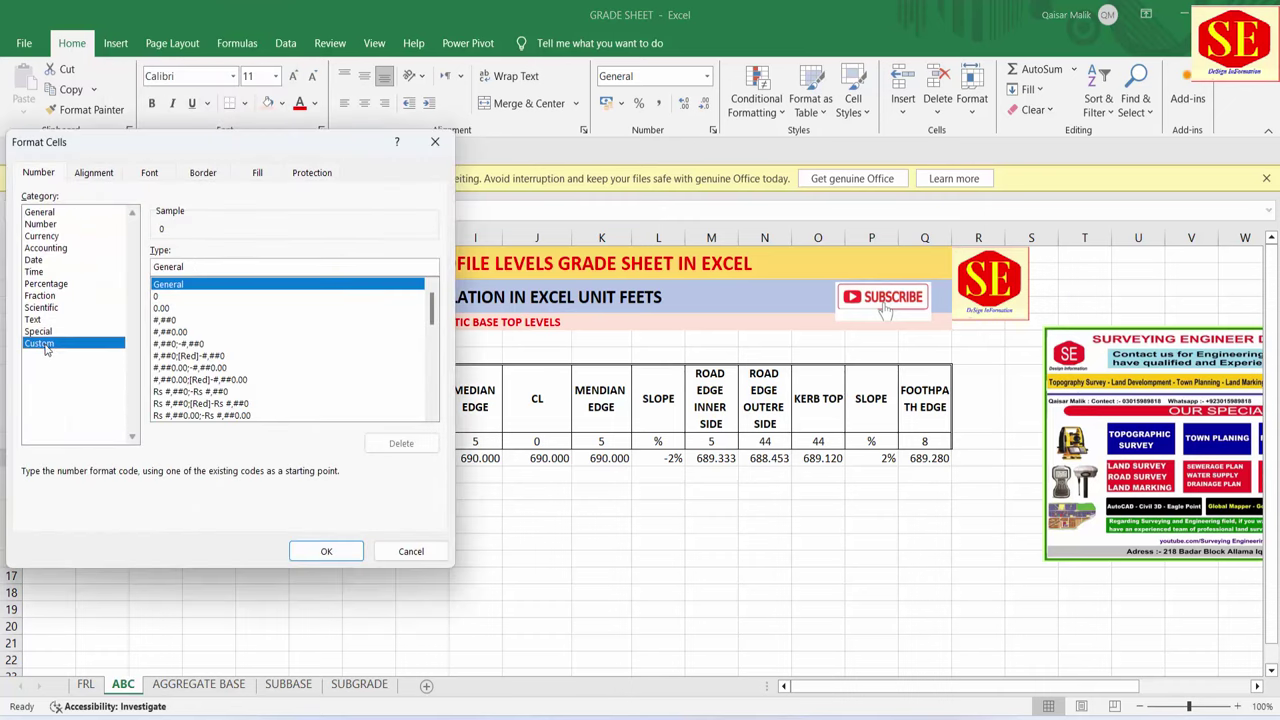
double_click(190, 268)
text(0+00)
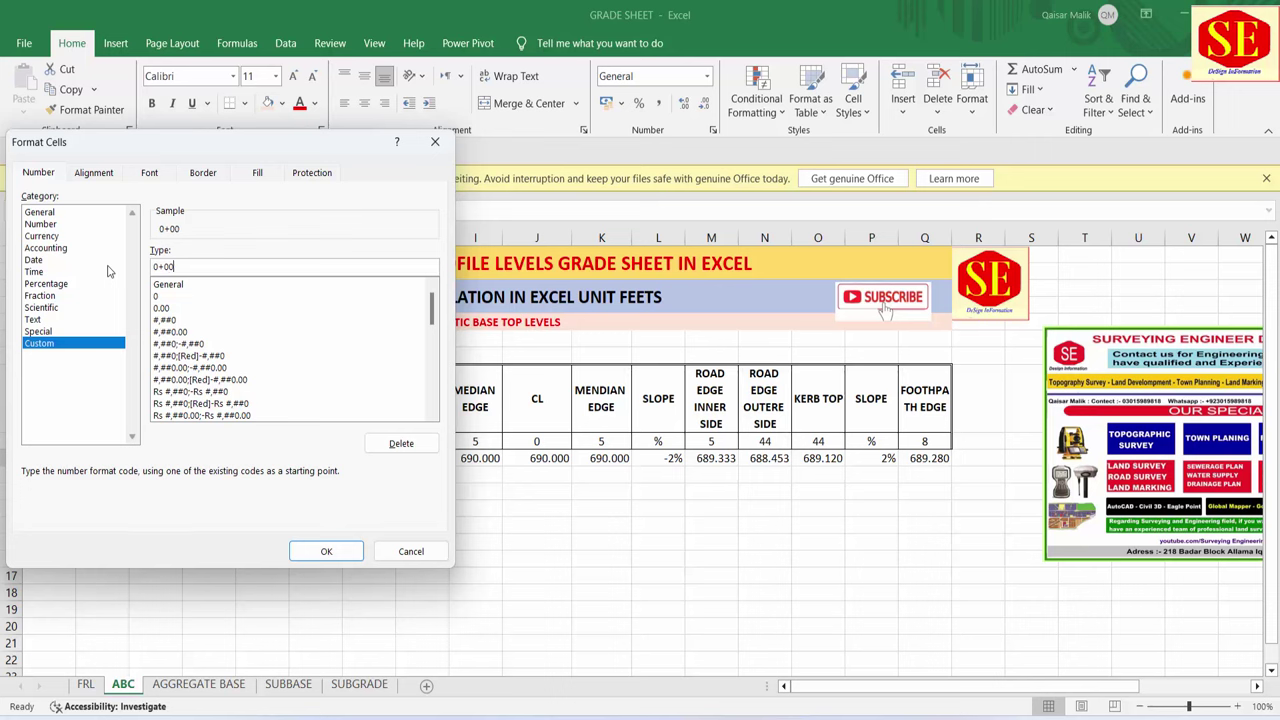
click(328, 551)
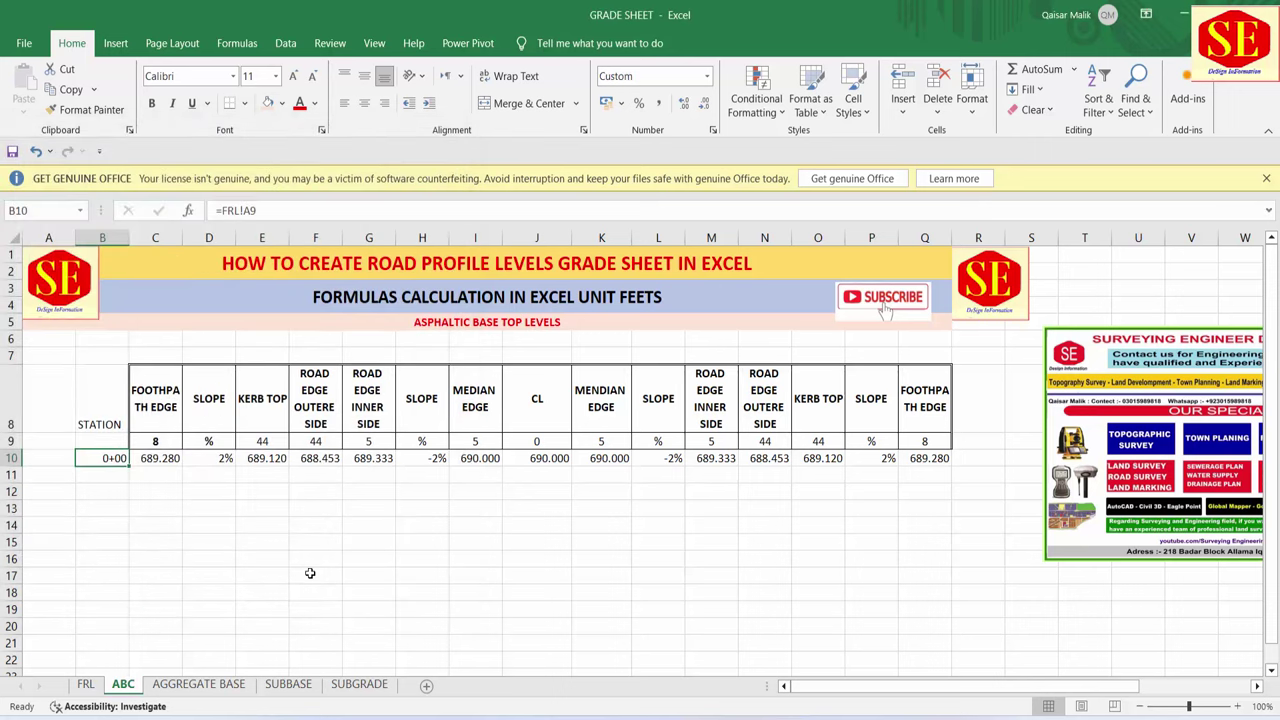
- Fill row 10's B:Q formulas down the ABC sheet to row 138
click(296, 544)
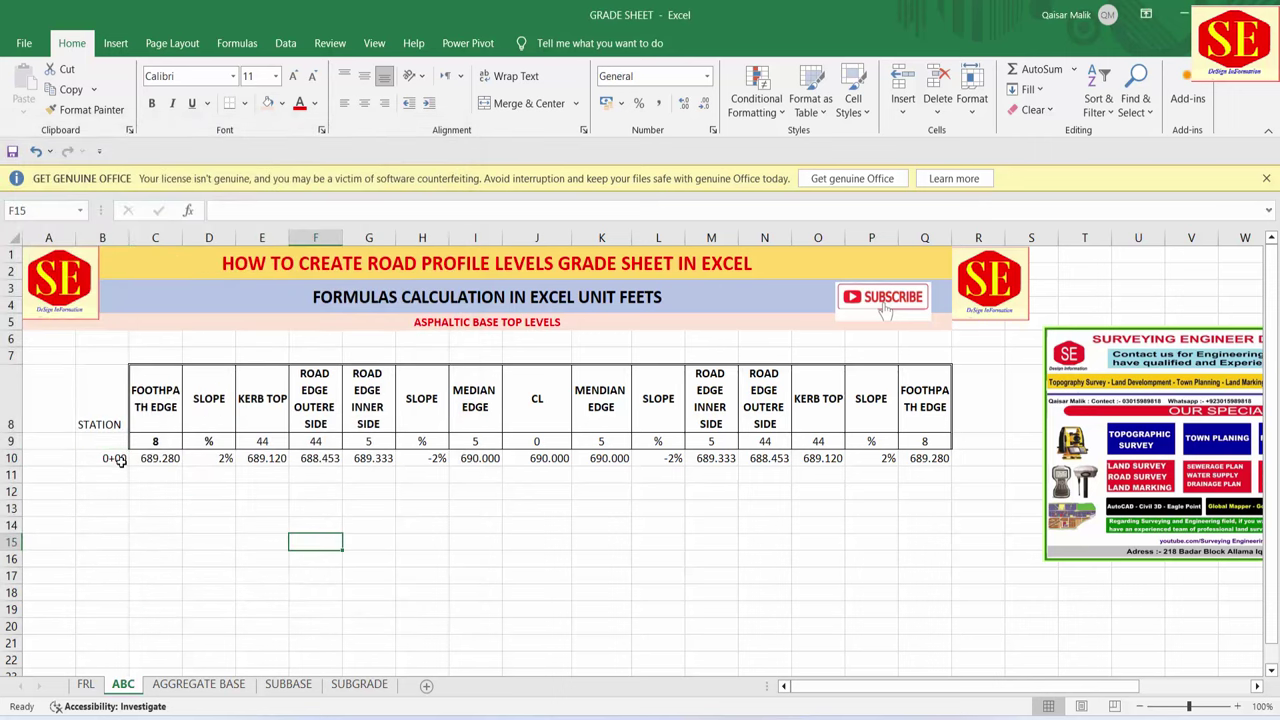
drag(117, 460, 899, 462)
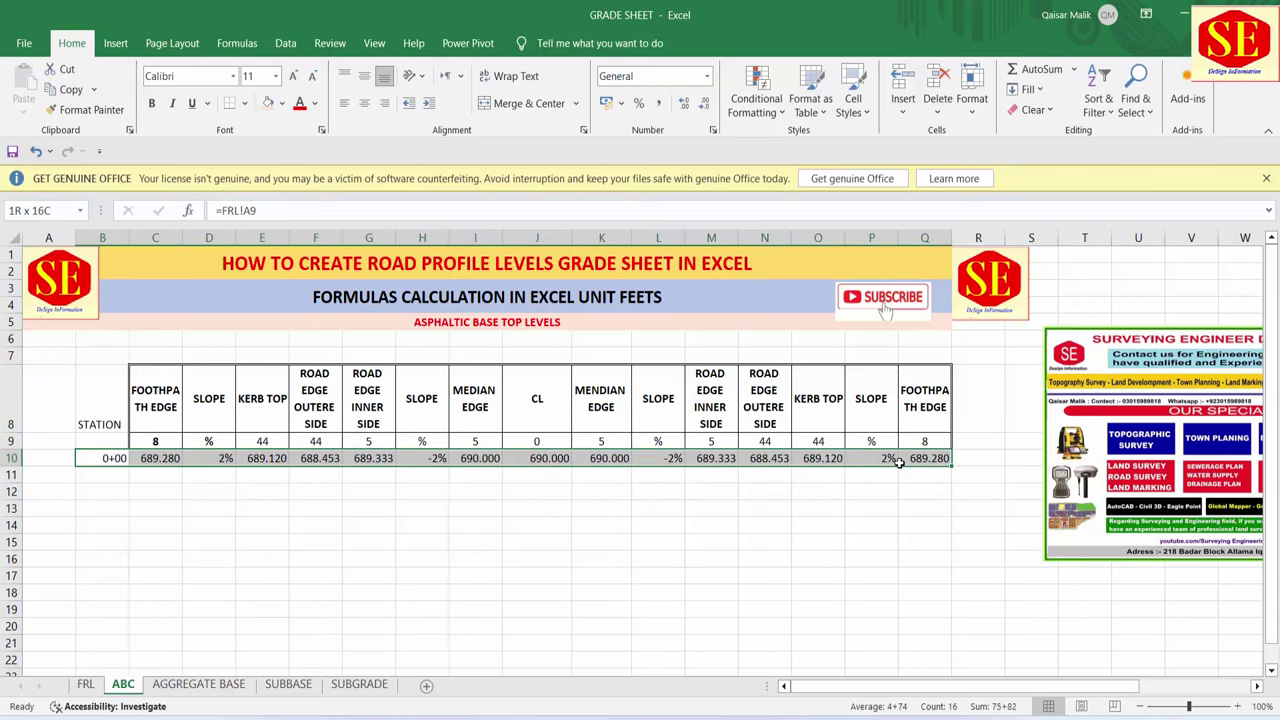
mouse_move(952, 467)
mouse_down()
mouse_move(962, 635)
mouse_move(944, 606)
mouse_up()
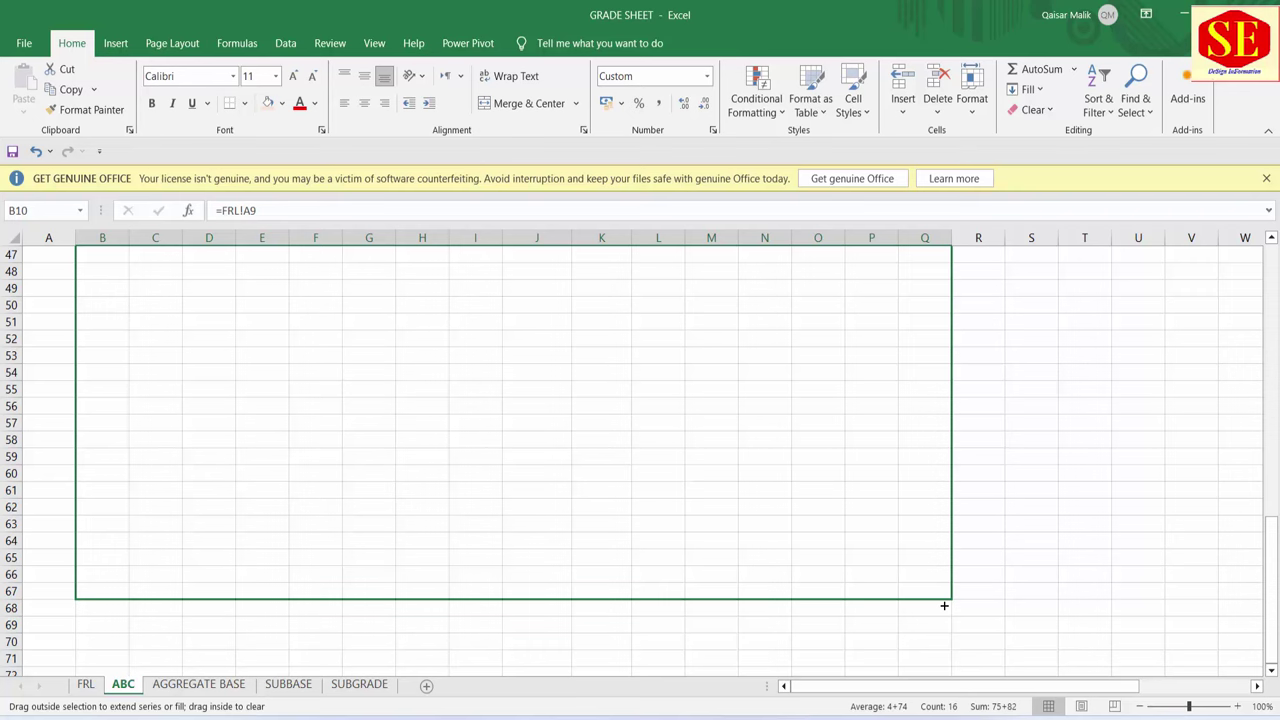
drag(944, 606, 955, 652)
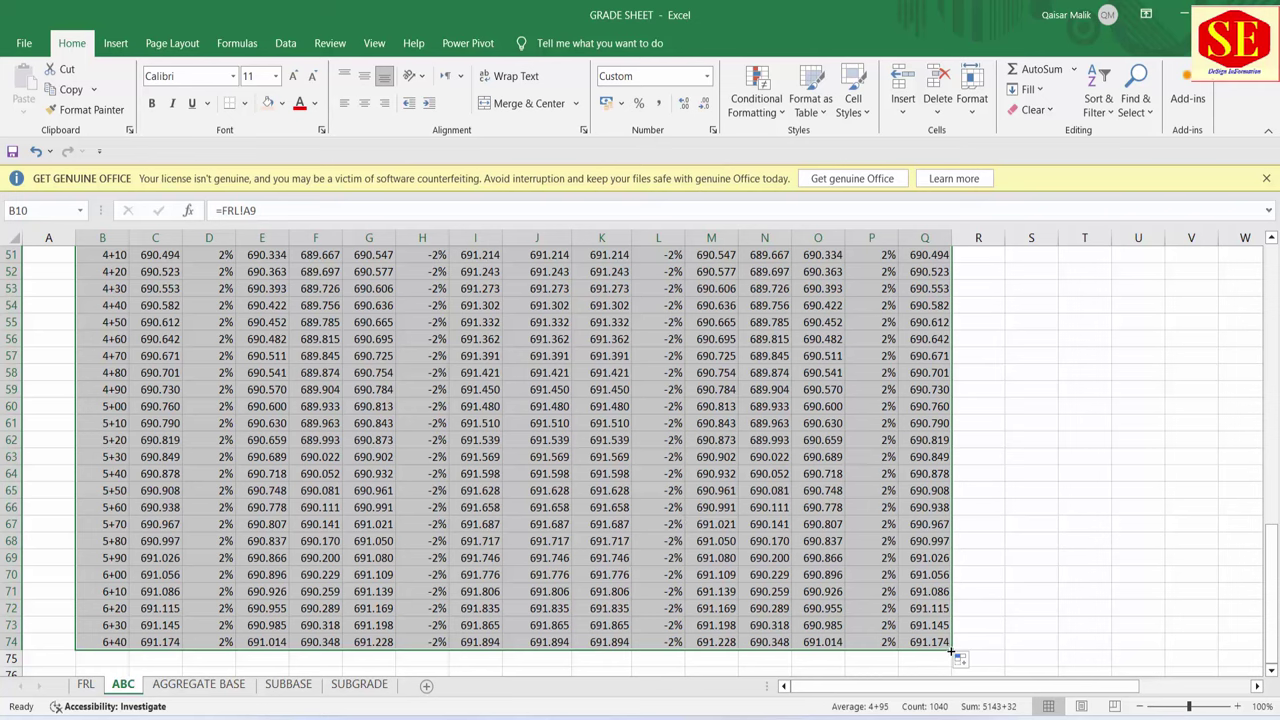
drag(951, 649, 945, 637)
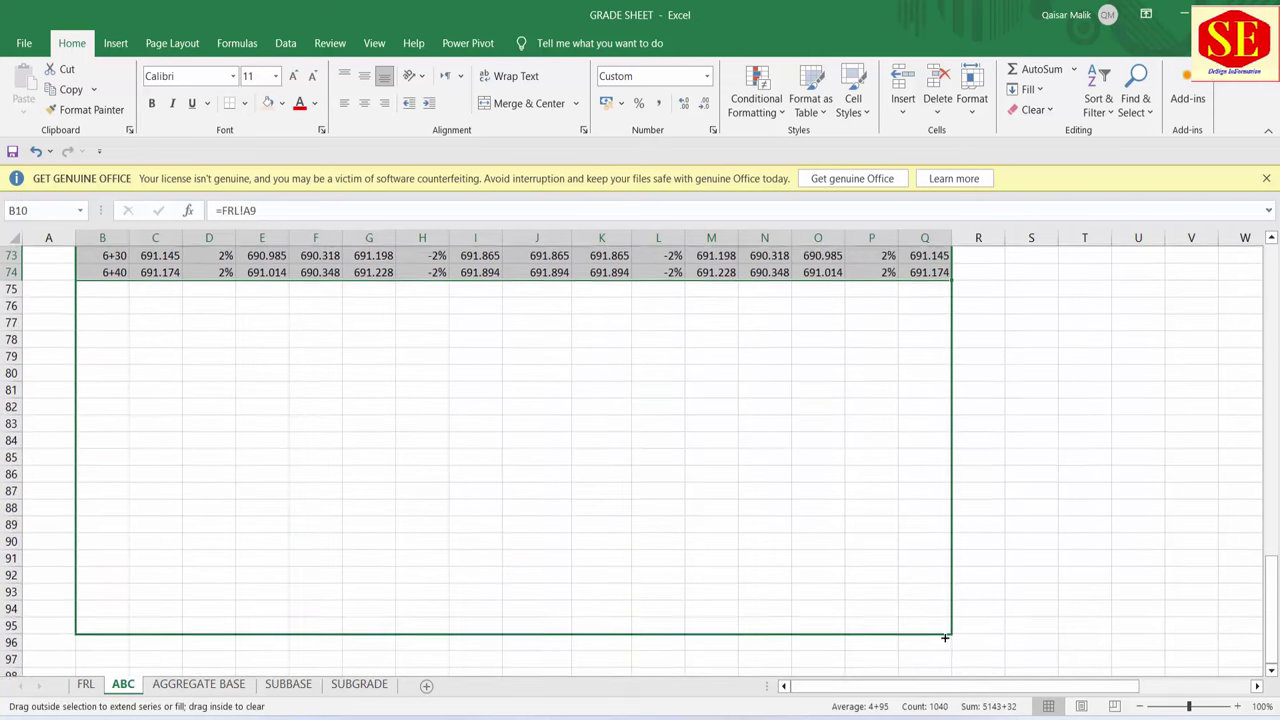
drag(945, 637, 949, 705)
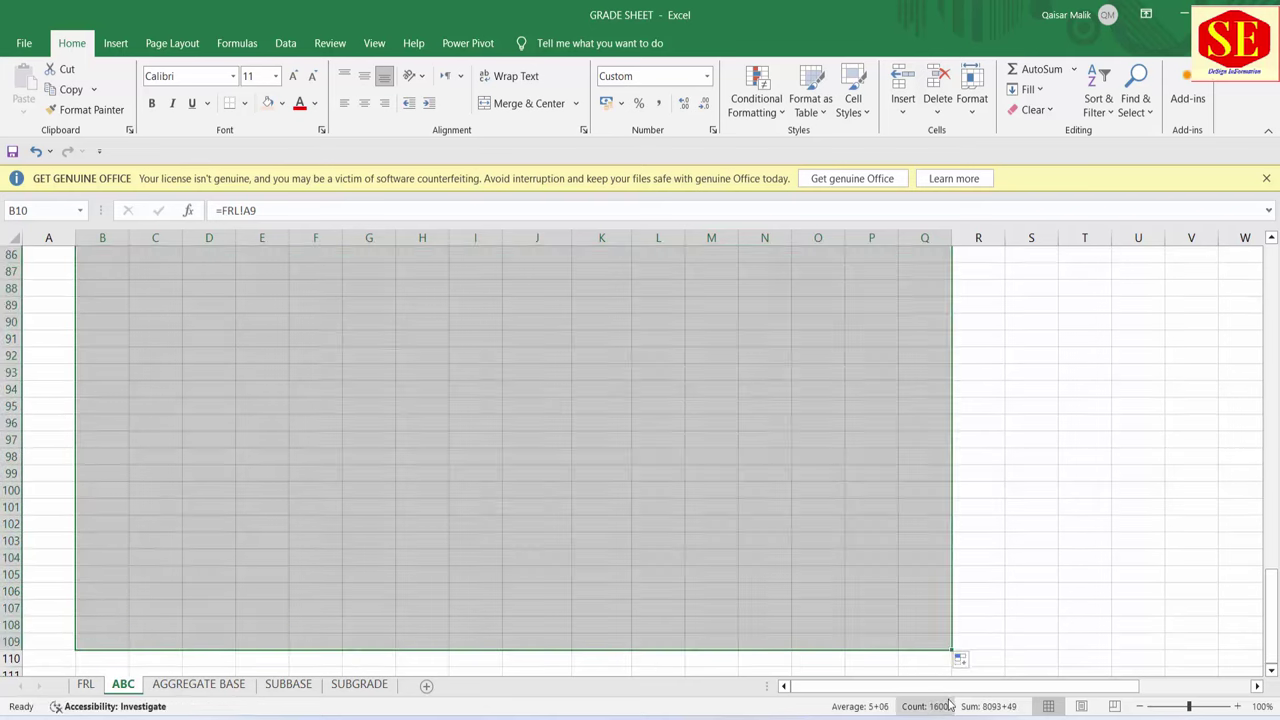
scroll(257, 571, down, 2)
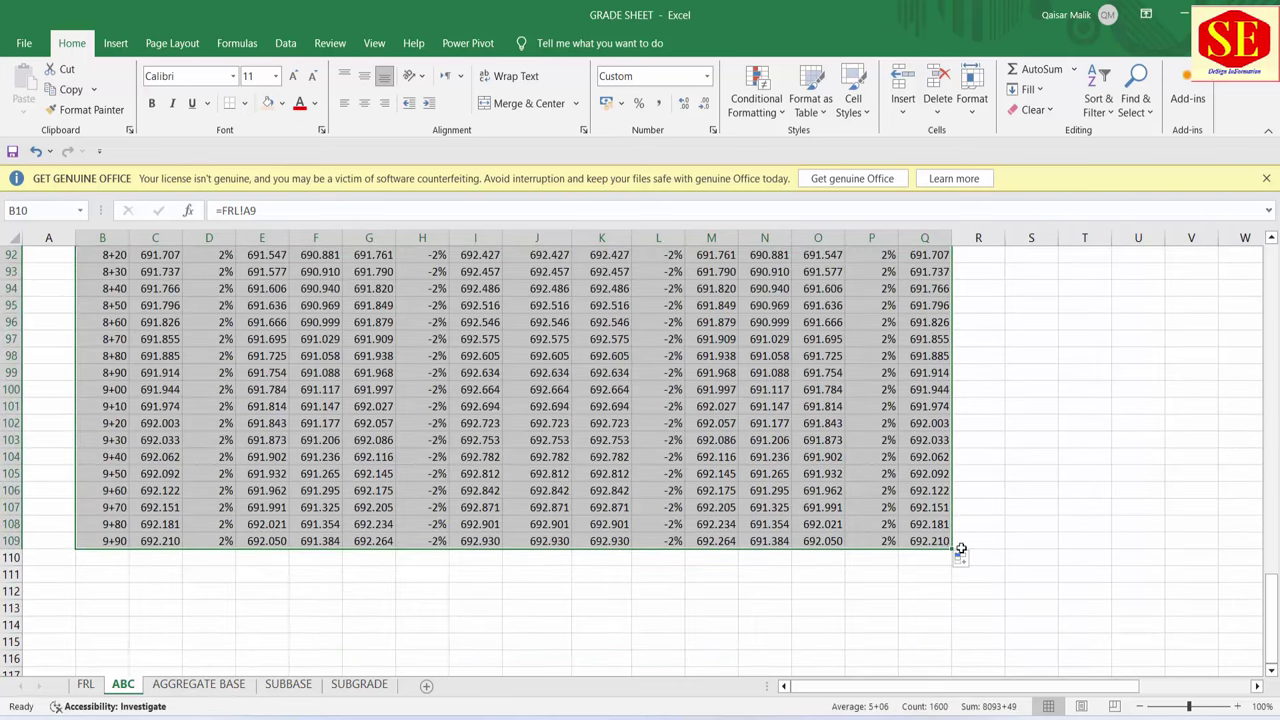
mouse_move(958, 549)
mouse_down()
mouse_move(951, 685)
mouse_move(944, 669)
mouse_up()
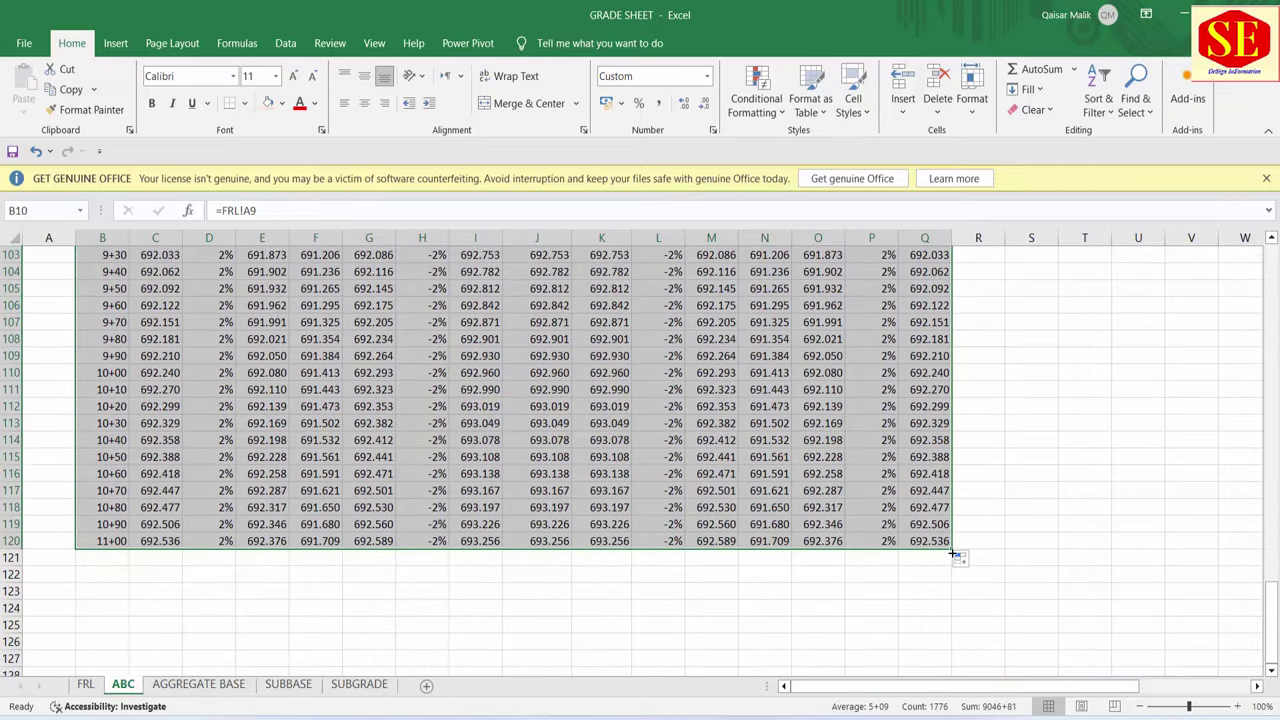
drag(953, 552, 955, 582)
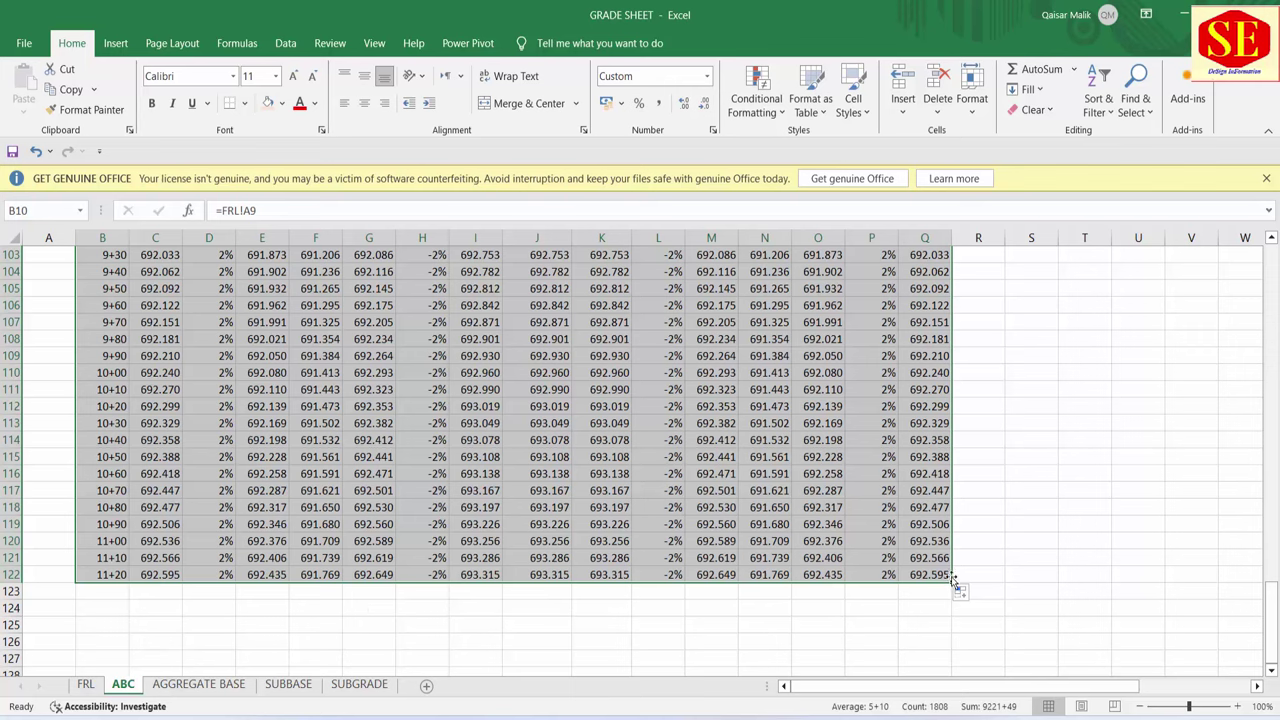
drag(953, 583, 953, 684)
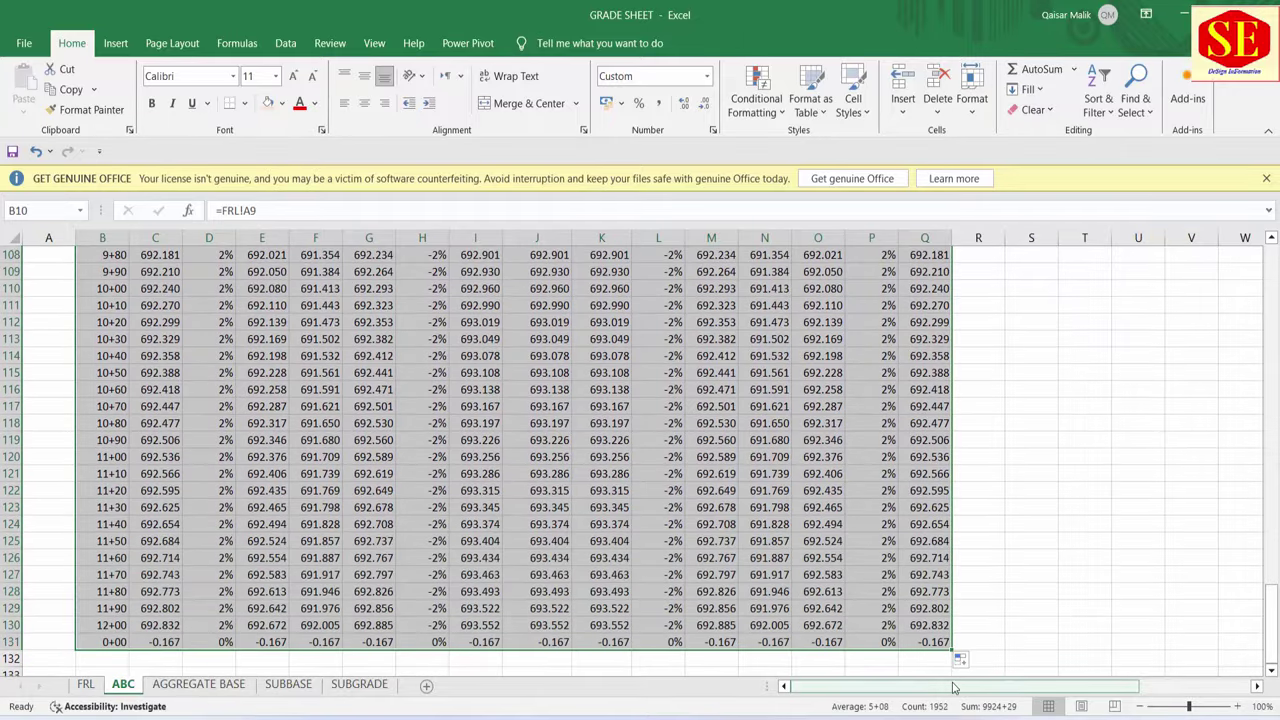
drag(953, 684, 934, 616)
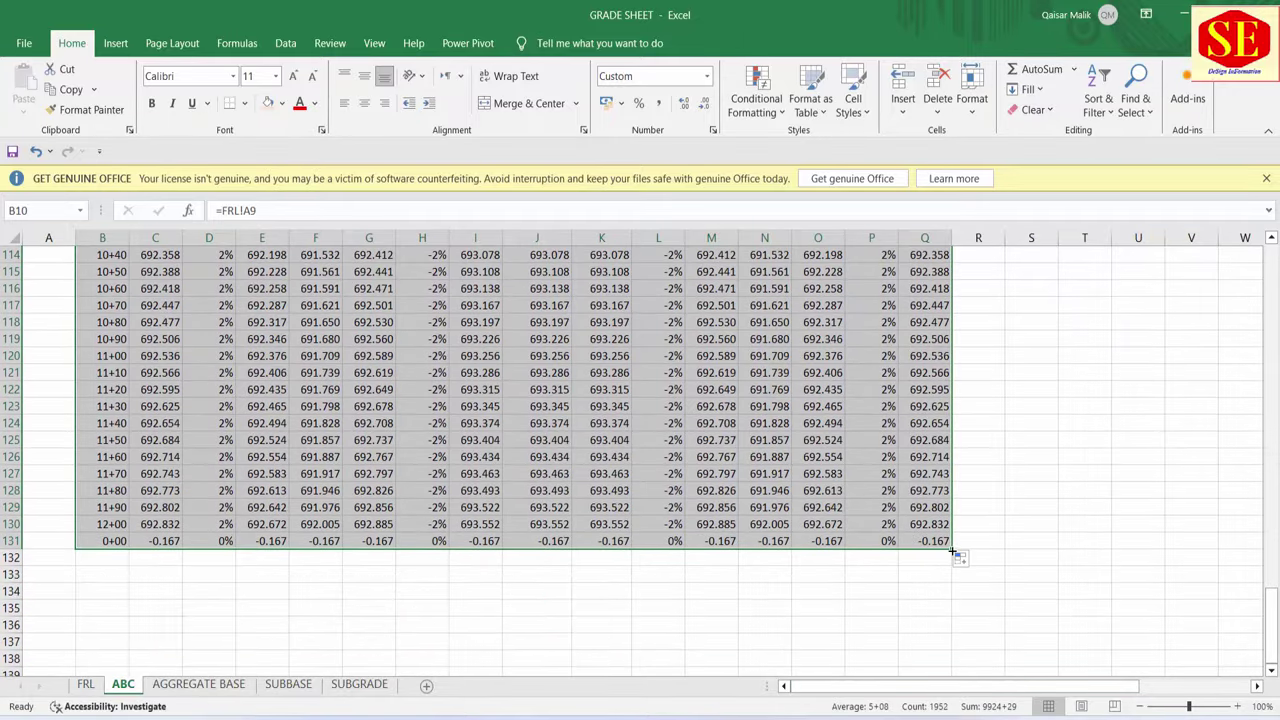
drag(953, 551, 955, 664)
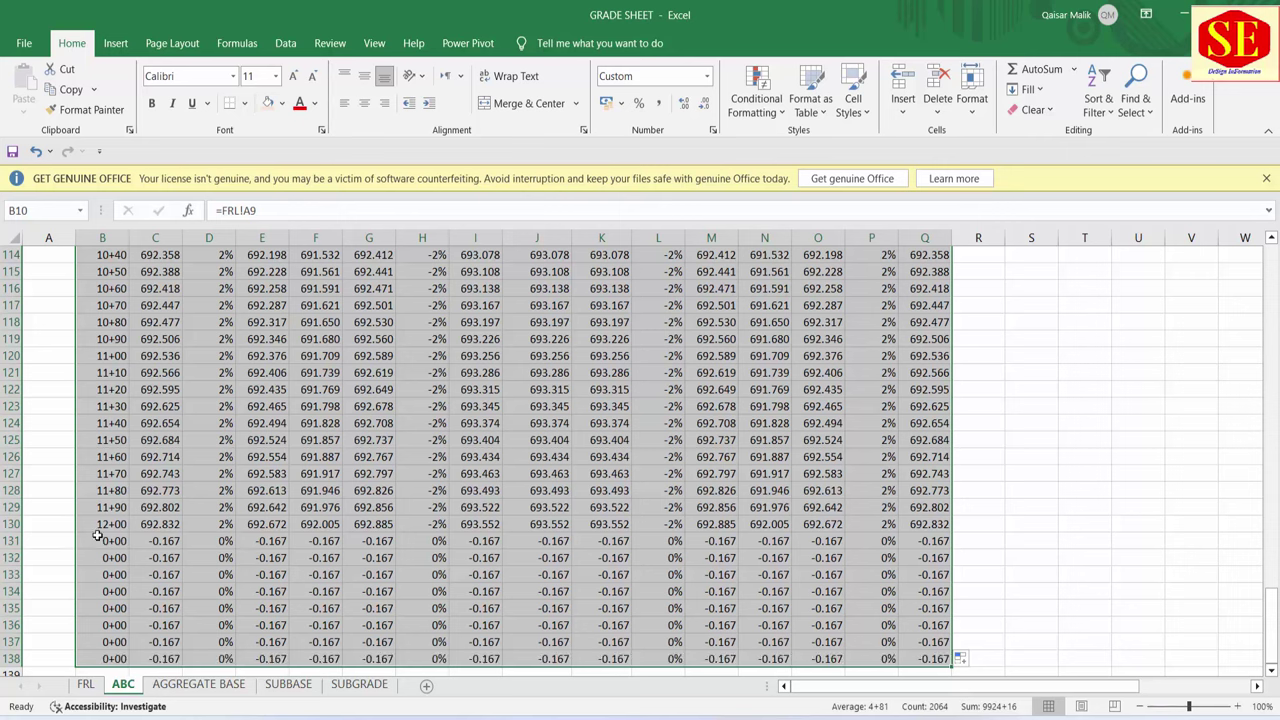
- Clear the surplus rows 131 to 138 beyond station 12+00
click(108, 526)
click(114, 545)
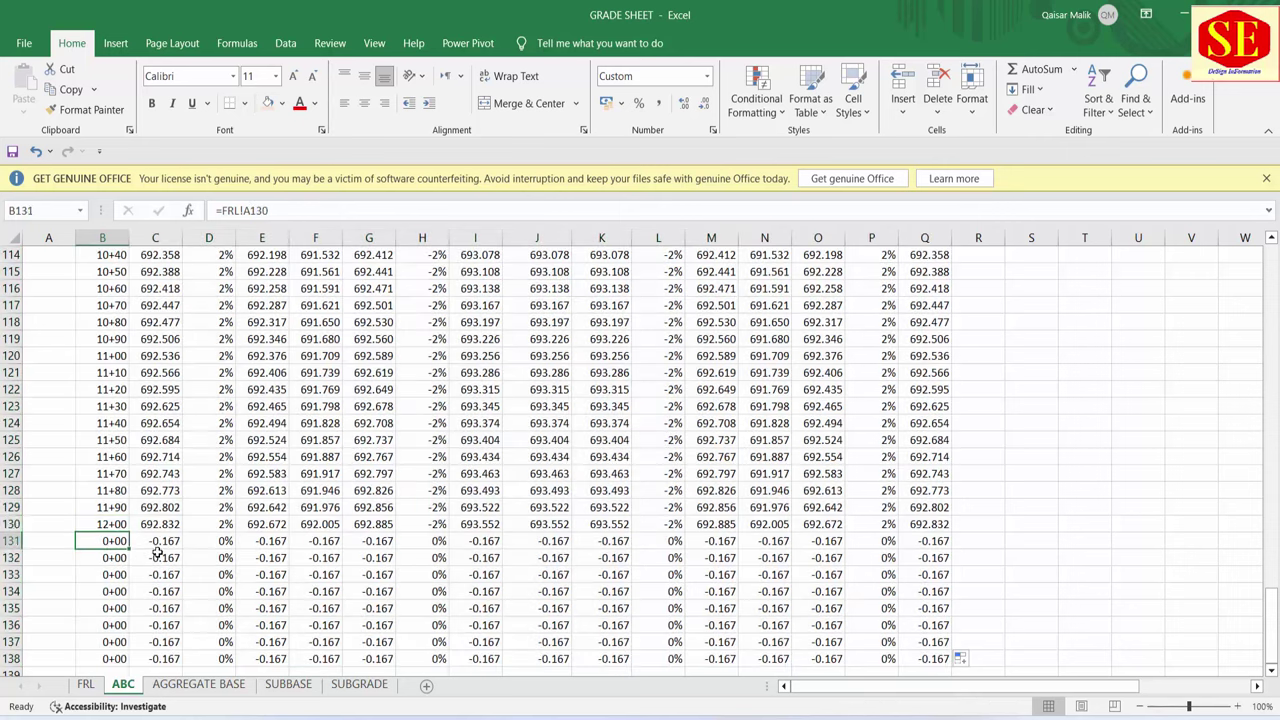
drag(110, 541, 910, 666)
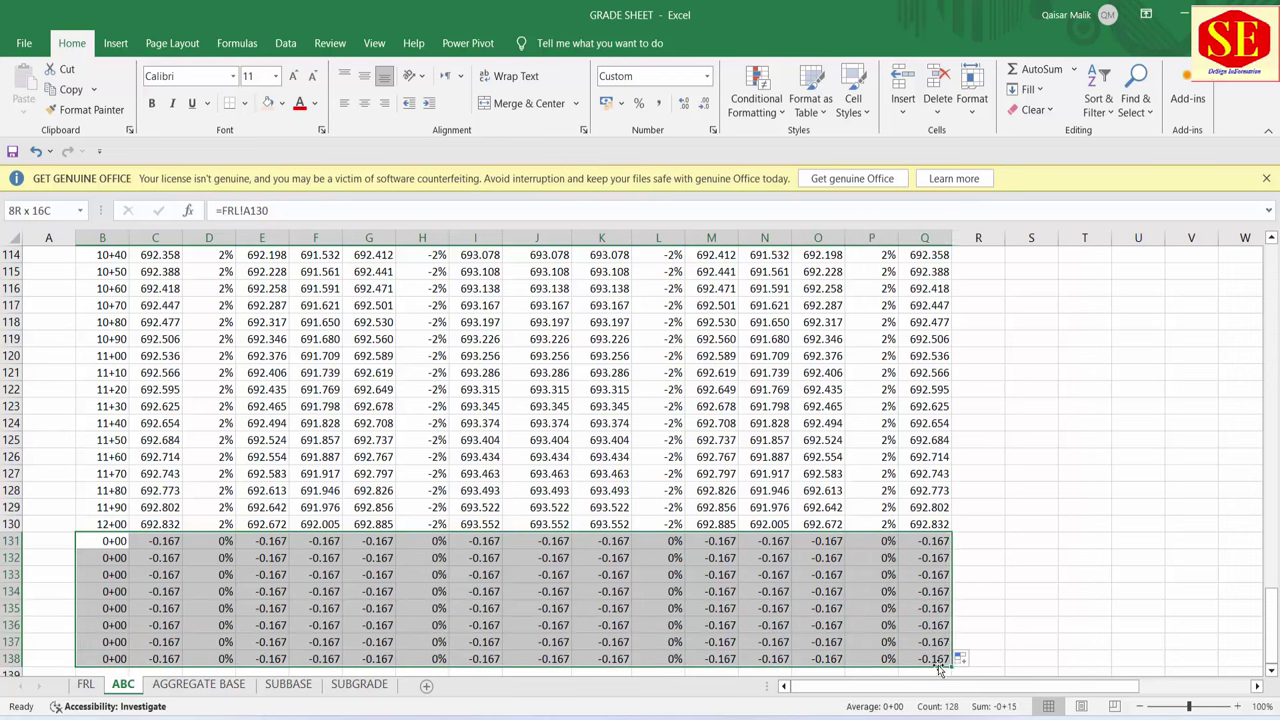
key(Delete)
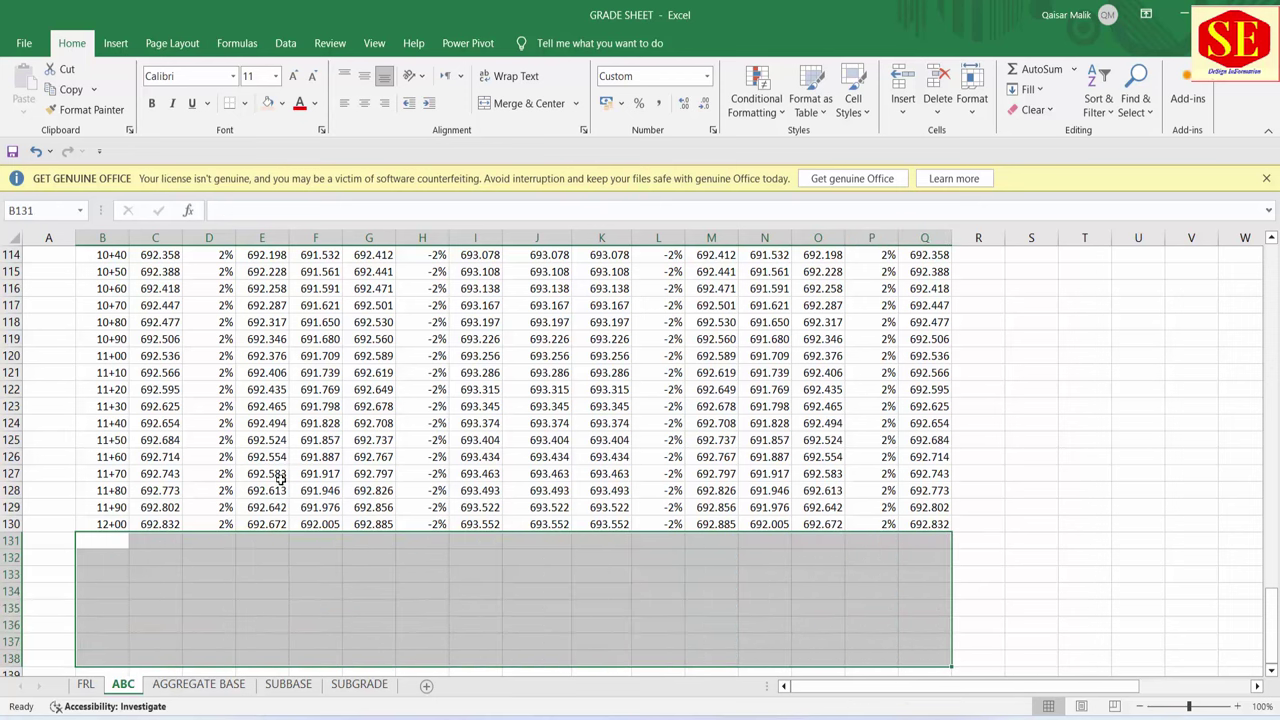
- Confirm B130 shows 12+00 linked to FRL's last station, then select the table from B8 down
key(ctrl+Page_Up)
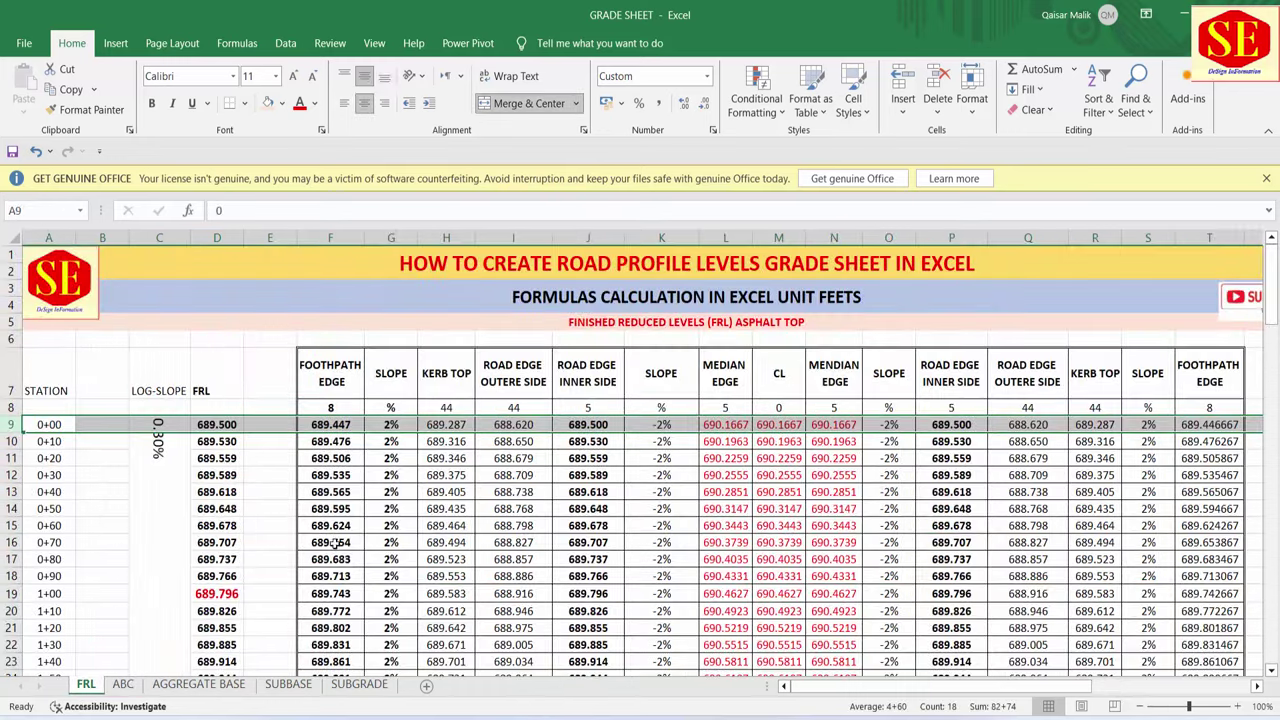
drag(1271, 285, 1271, 405)
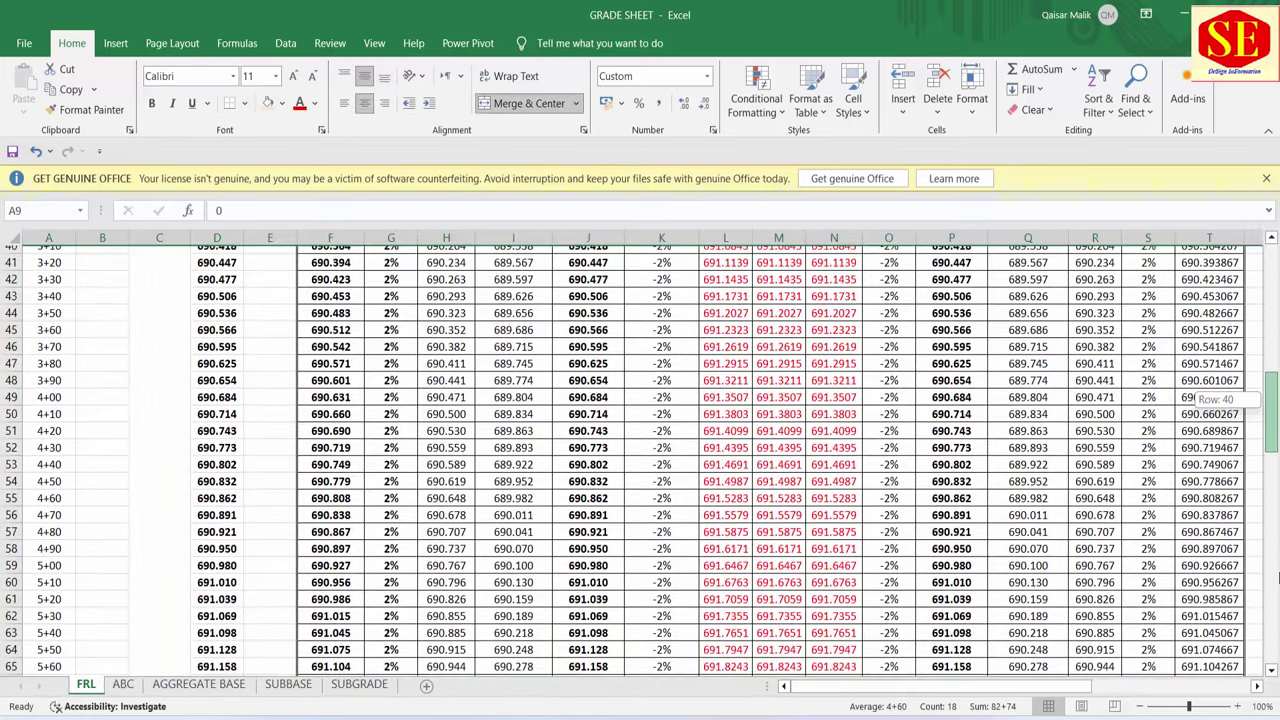
drag(1276, 578, 1271, 620)
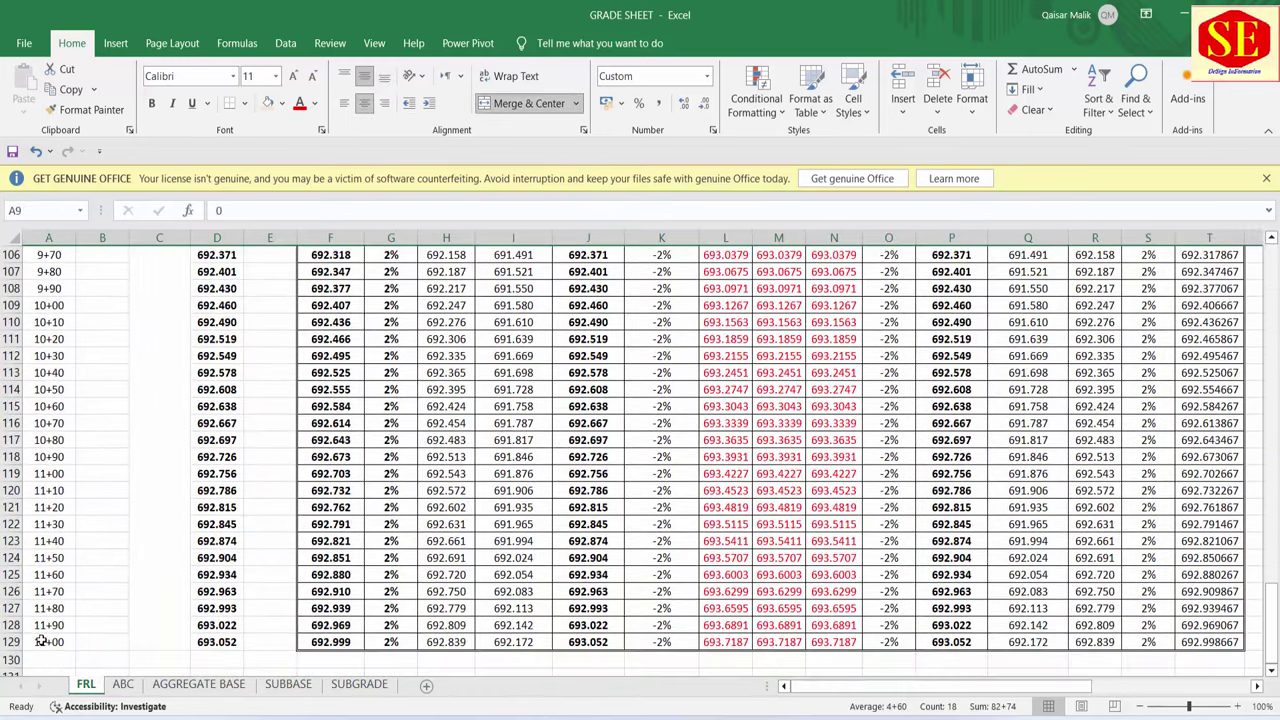
click(123, 684)
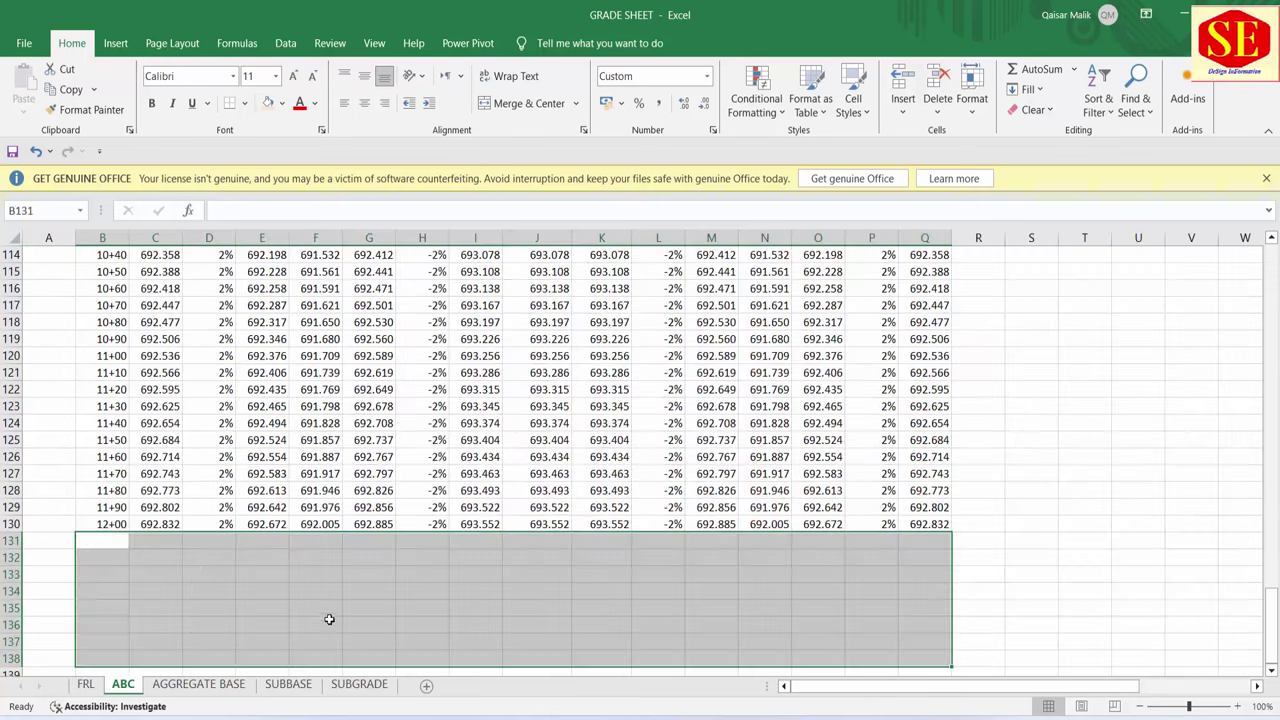
click(112, 521)
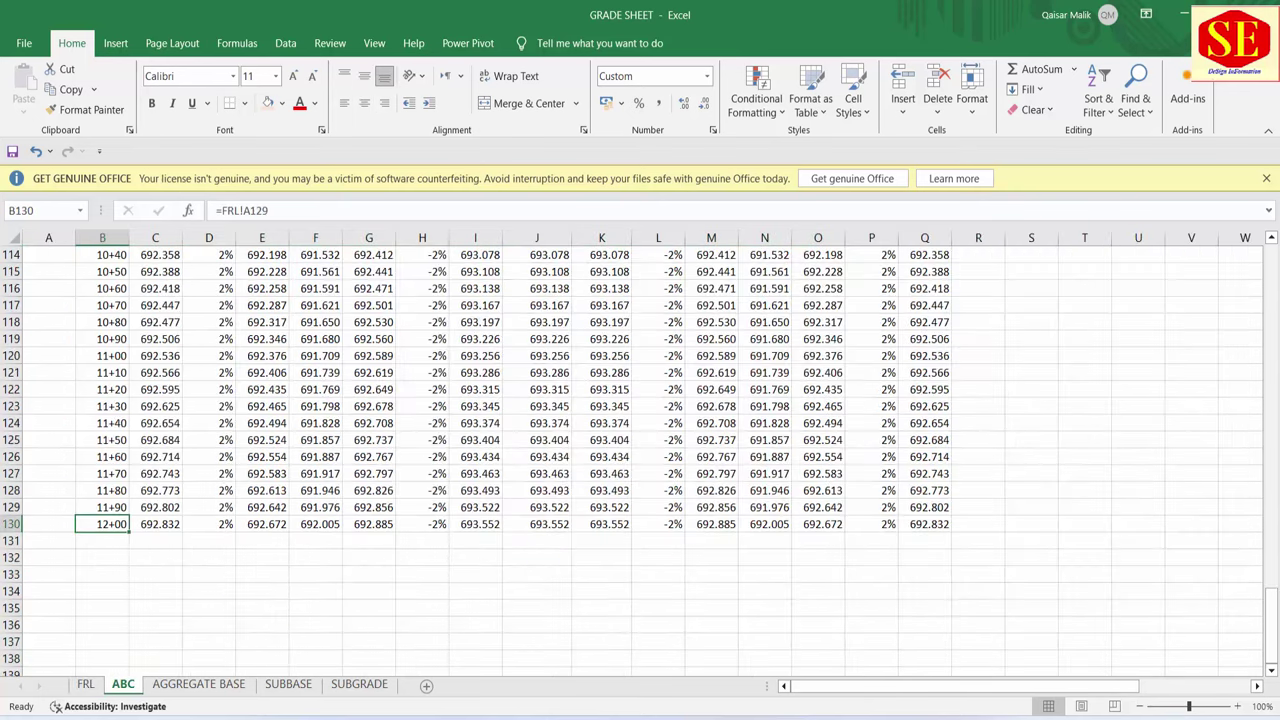
drag(1271, 625, 1271, 260)
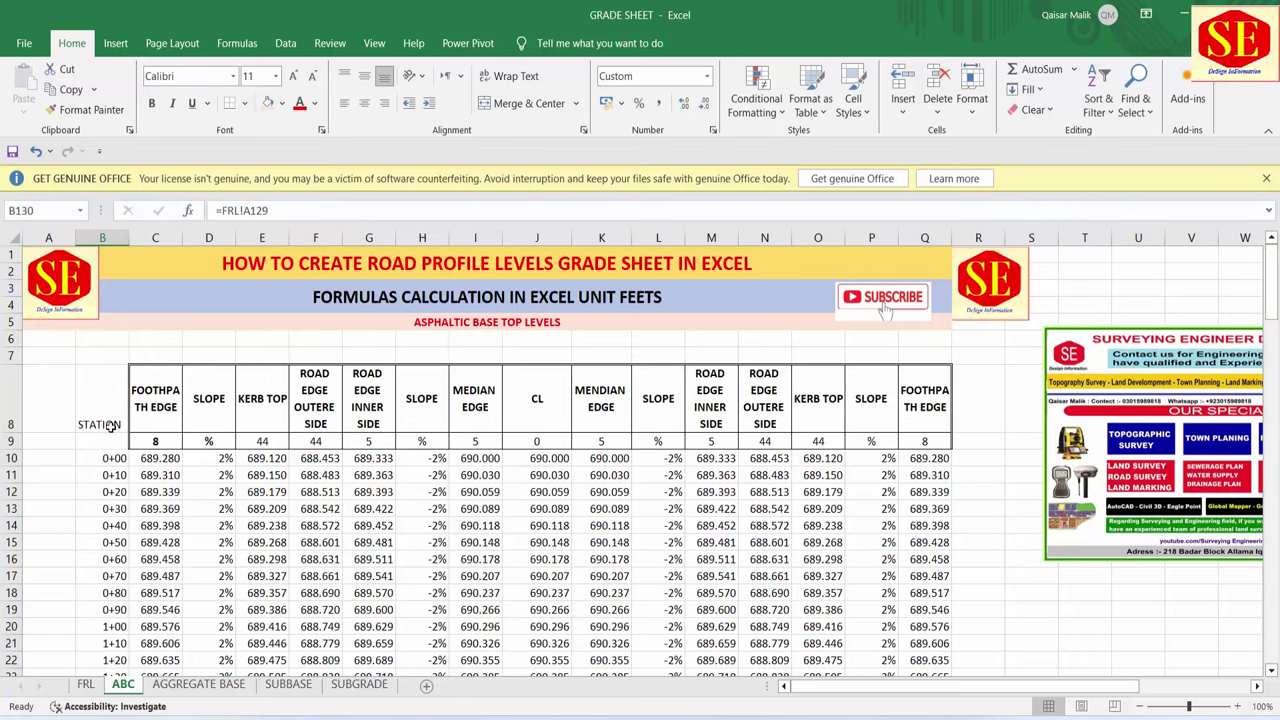
mouse_move(110, 425)
mouse_down()
mouse_move(1005, 658)
mouse_move(937, 706)
mouse_up()
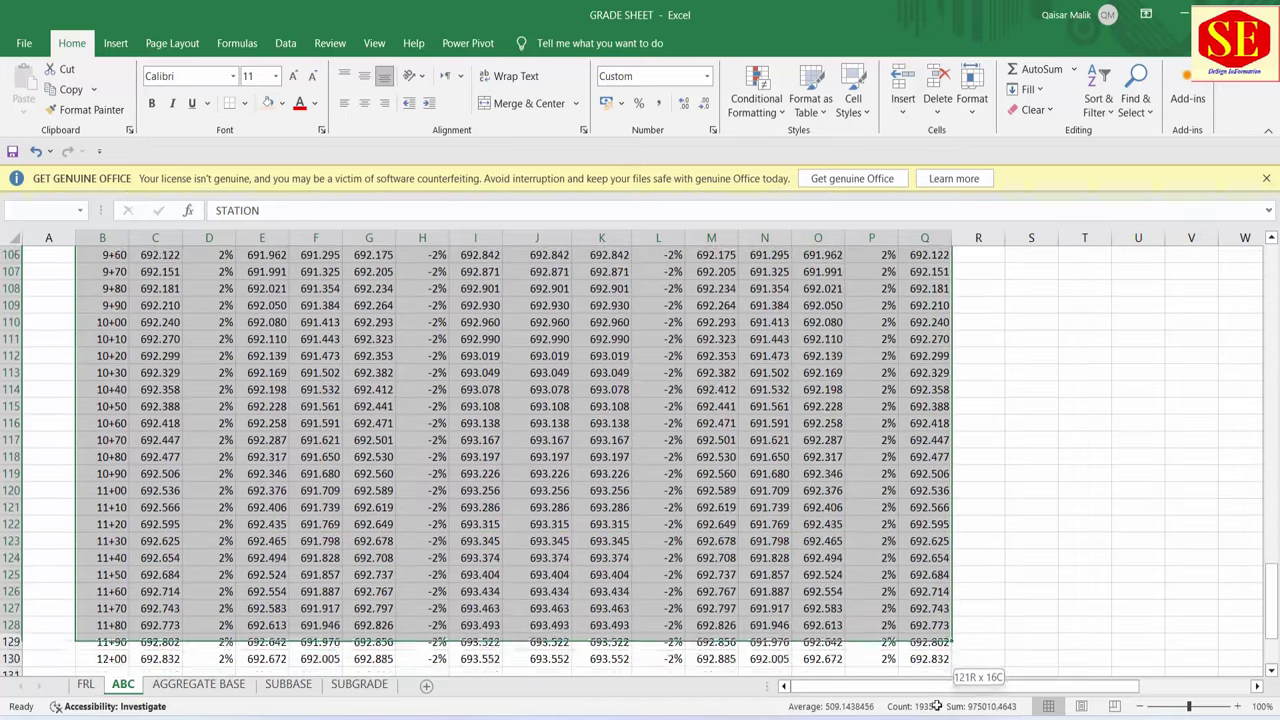
- Give B8:Q130 outline and inside borders and centre its contents horizontally and vertically
drag(937, 706, 920, 540)
right_click(849, 495)
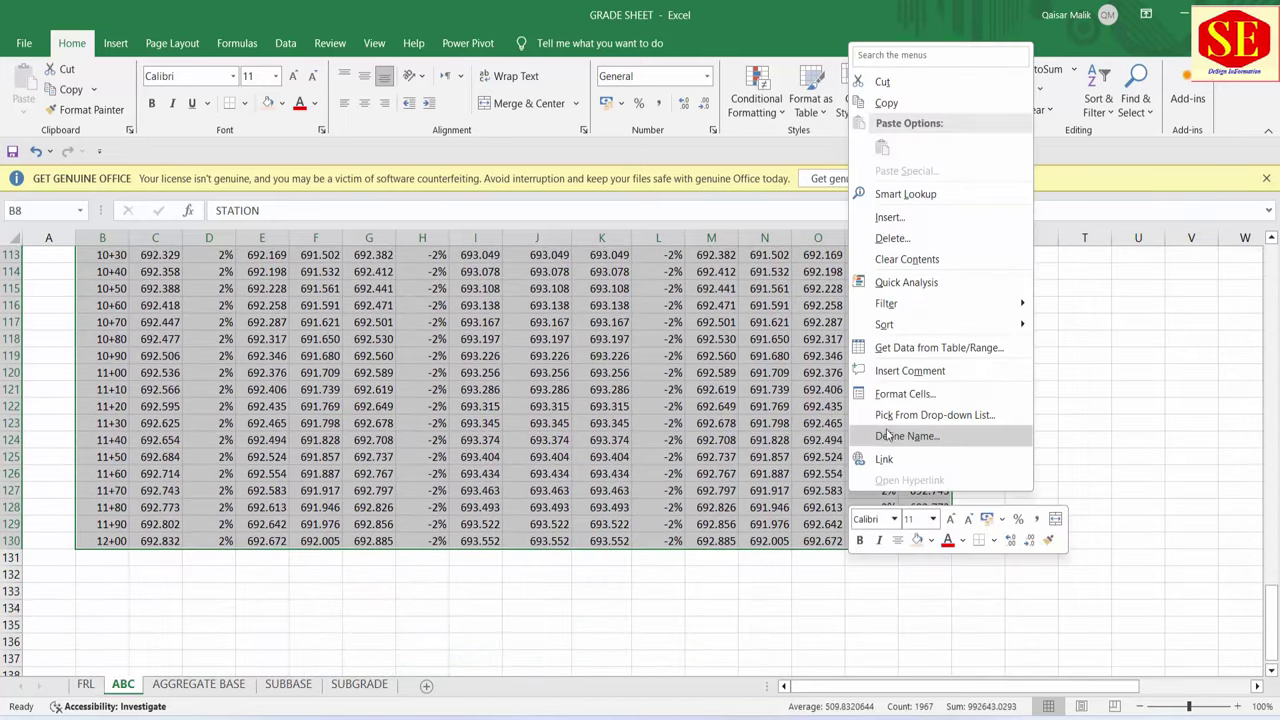
click(905, 393)
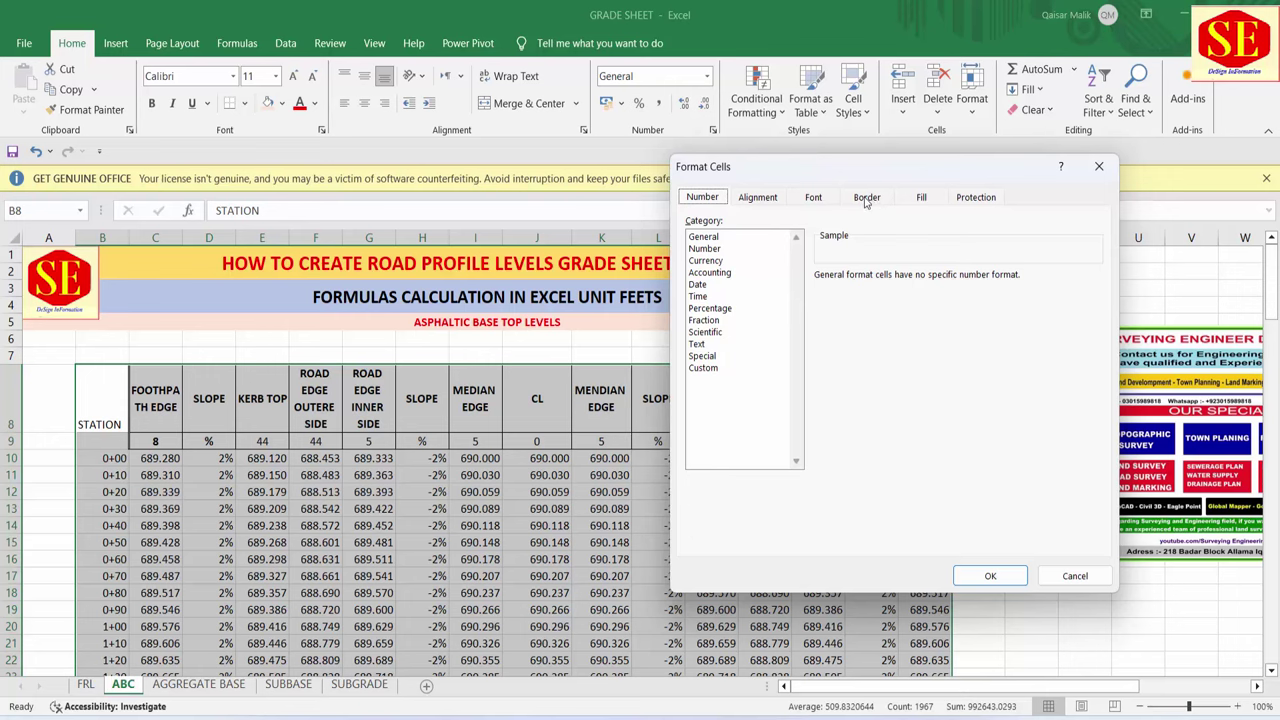
click(866, 197)
click(925, 250)
click(979, 250)
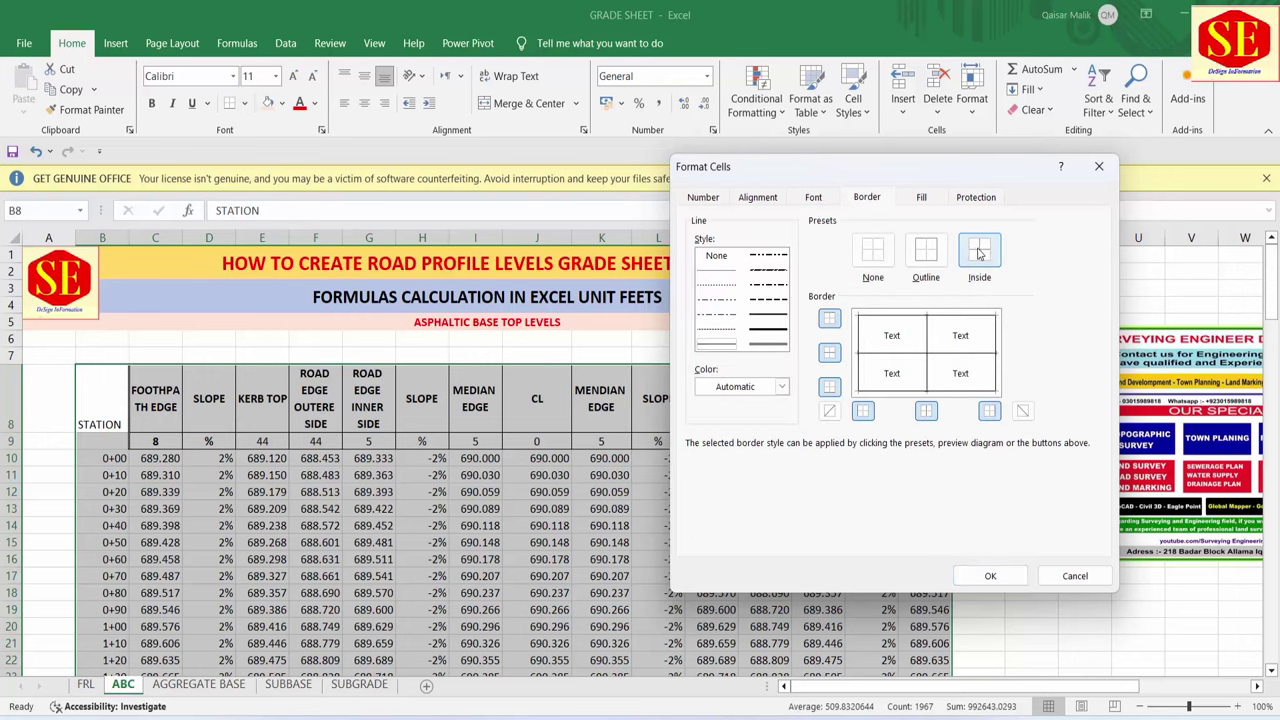
click(988, 575)
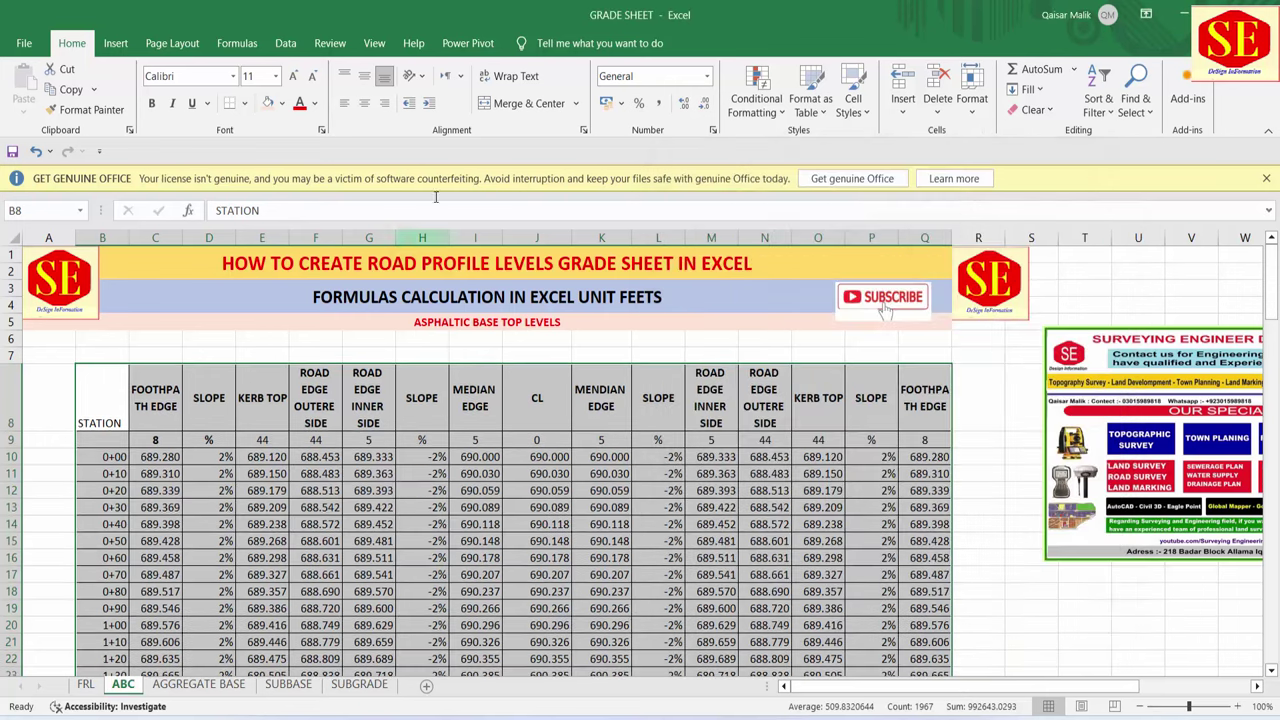
click(366, 103)
click(364, 76)
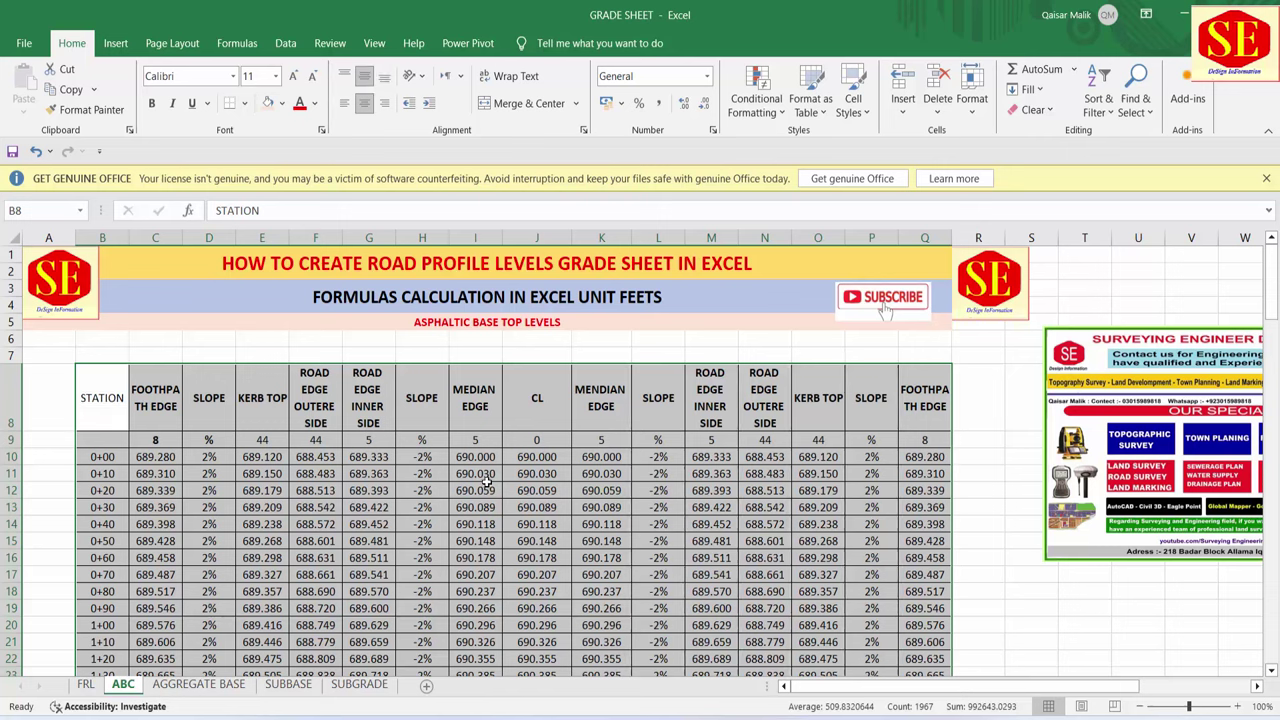
- Select the header row B8:Q8
click(118, 402)
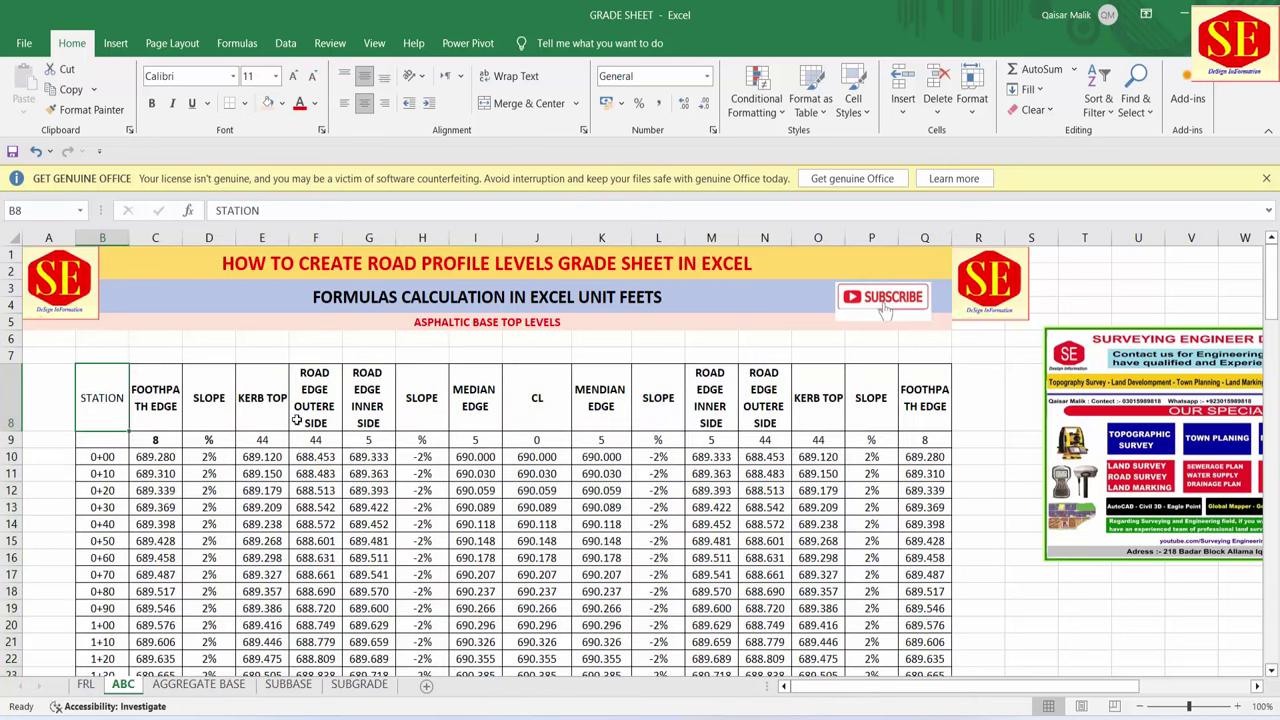
drag(95, 393, 773, 406)
drag(928, 398, 928, 398)
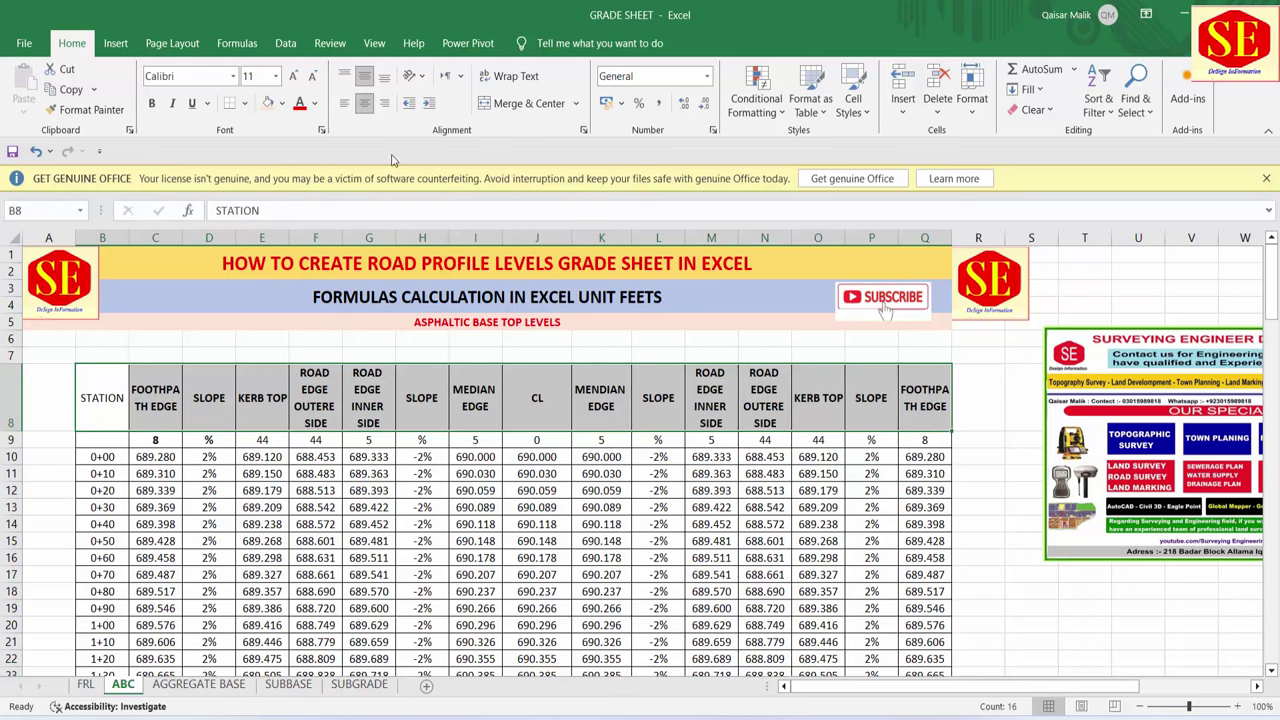
- Bold the header row and check J130's CL formula for station 12+00
click(152, 105)
click(408, 470)
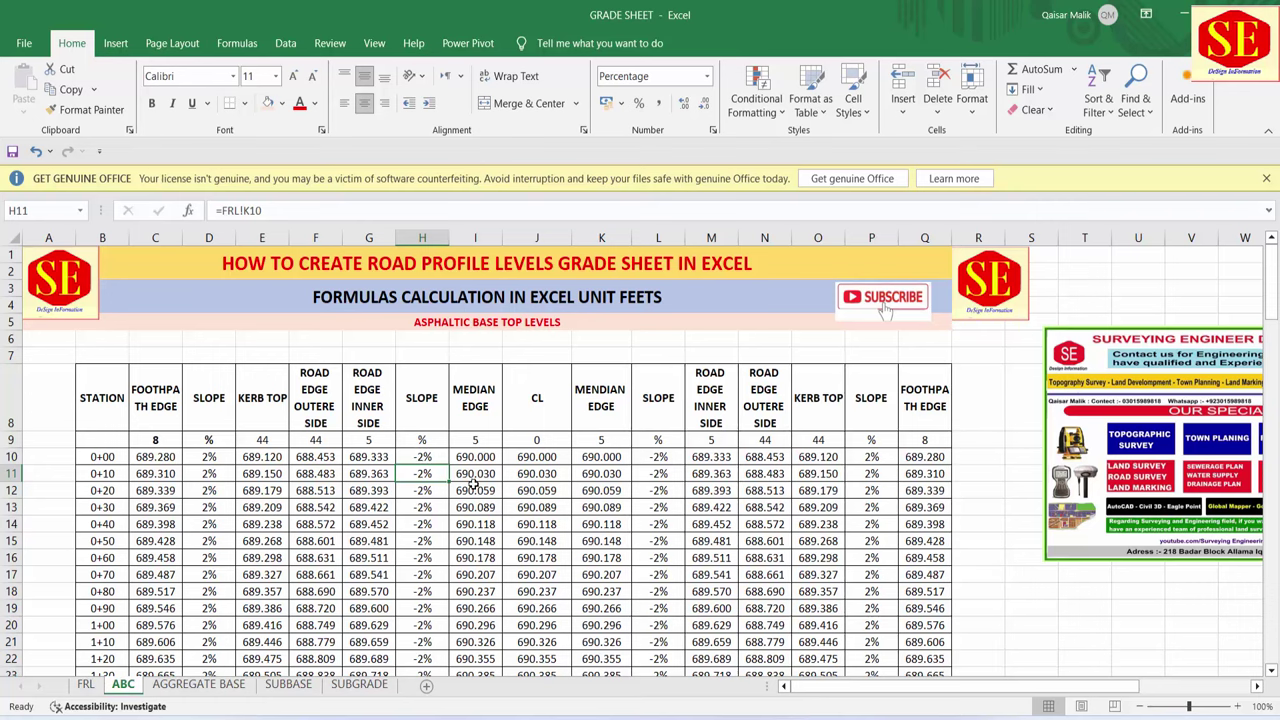
click(514, 462)
key(ctrl+Down)
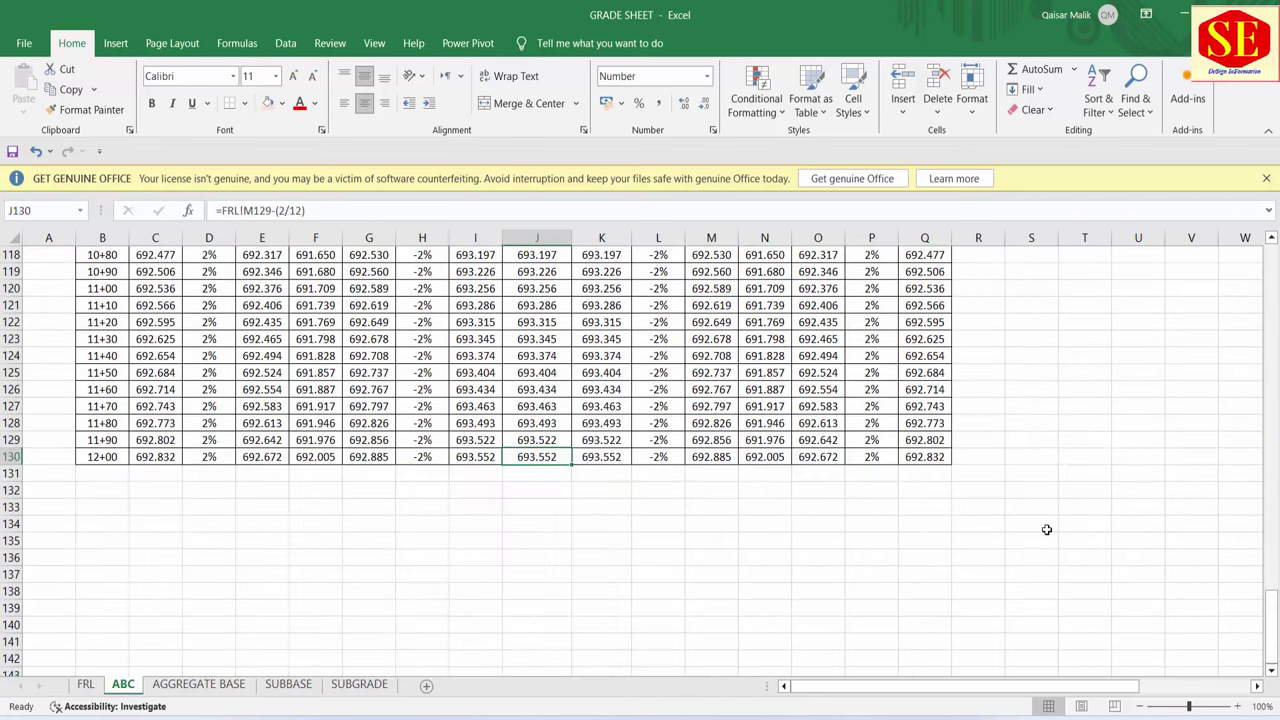
double_click(528, 457)
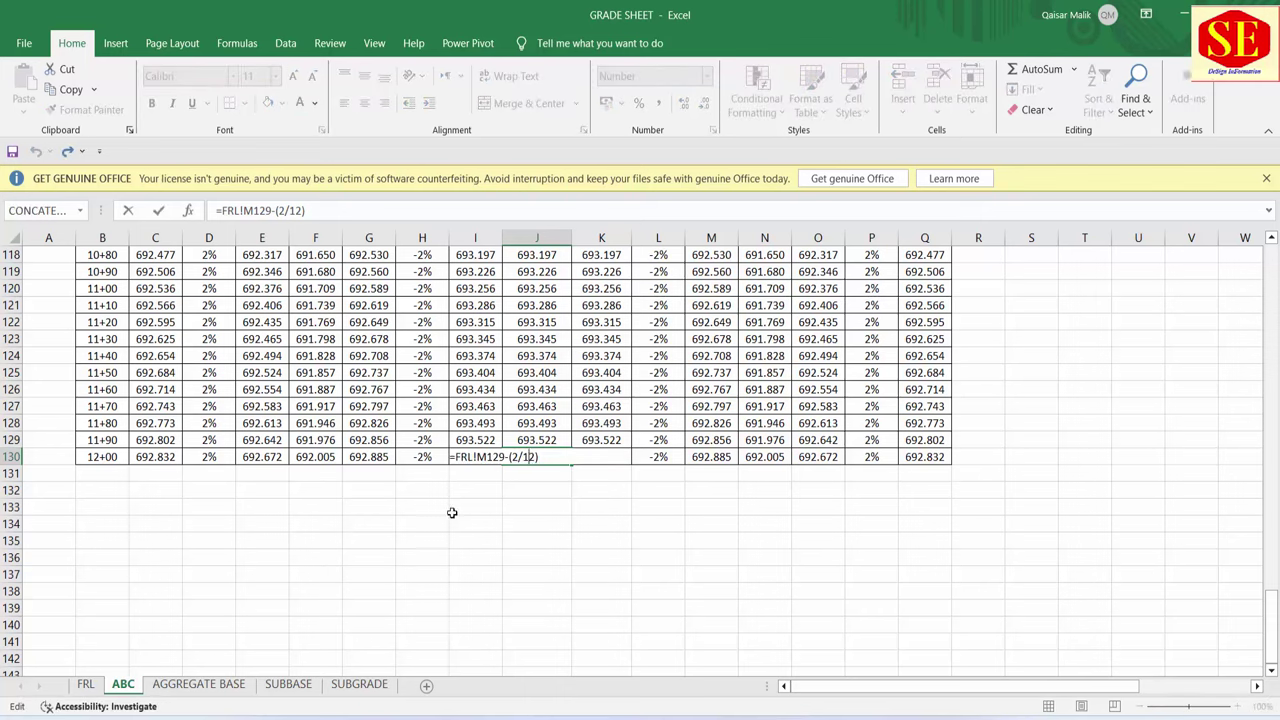
key(Escape)
- Compare against the FRL sheet's levels for stations 10+80 and 10+90
click(85, 684)
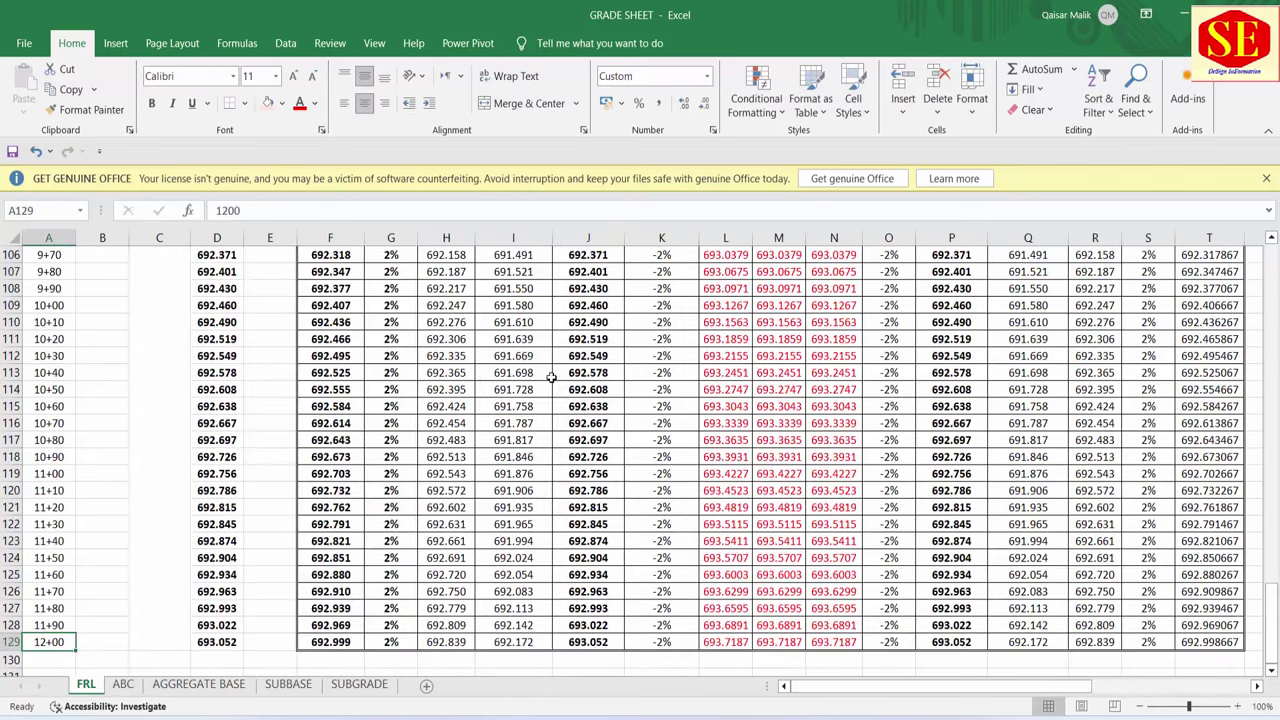
drag(200, 442, 205, 456)
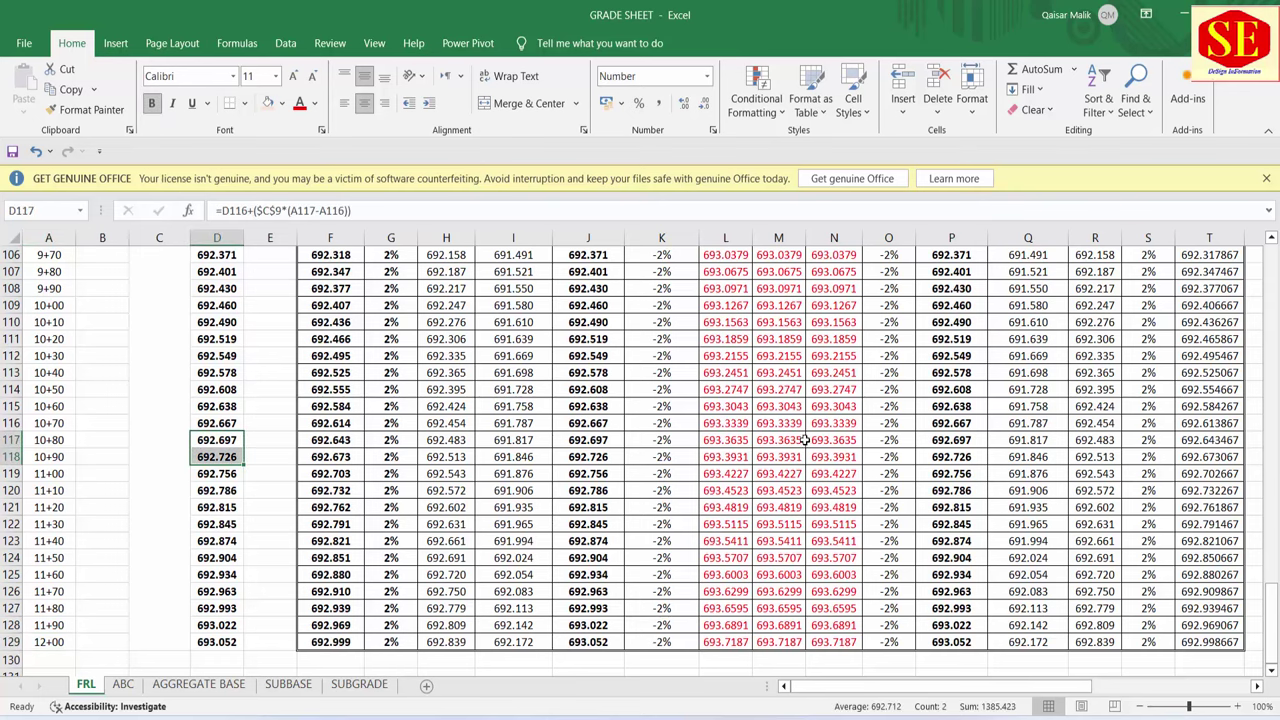
scroll(804, 440, up, 8)
scroll(812, 414, up, 5)
scroll(798, 290, up, 4)
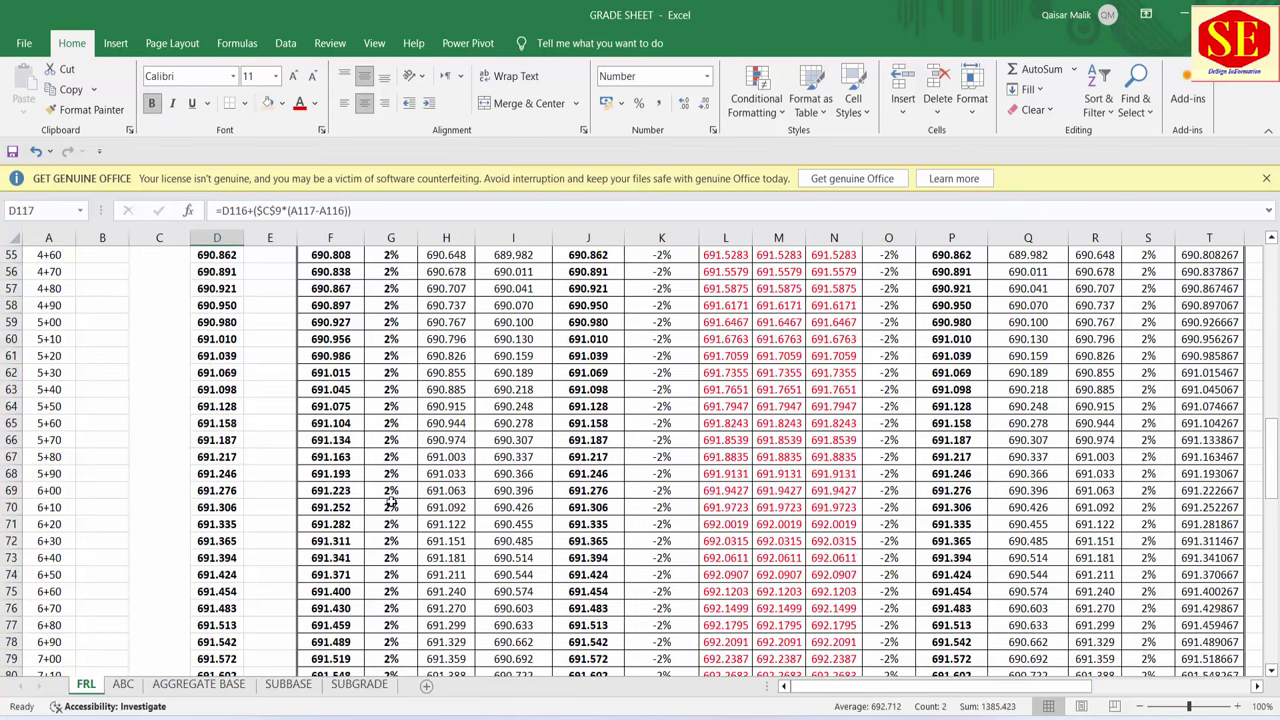
- Select the Median Edge, CL and Mendian Edge columns I9:K130 on the ABC sheet and make their font red
click(125, 686)
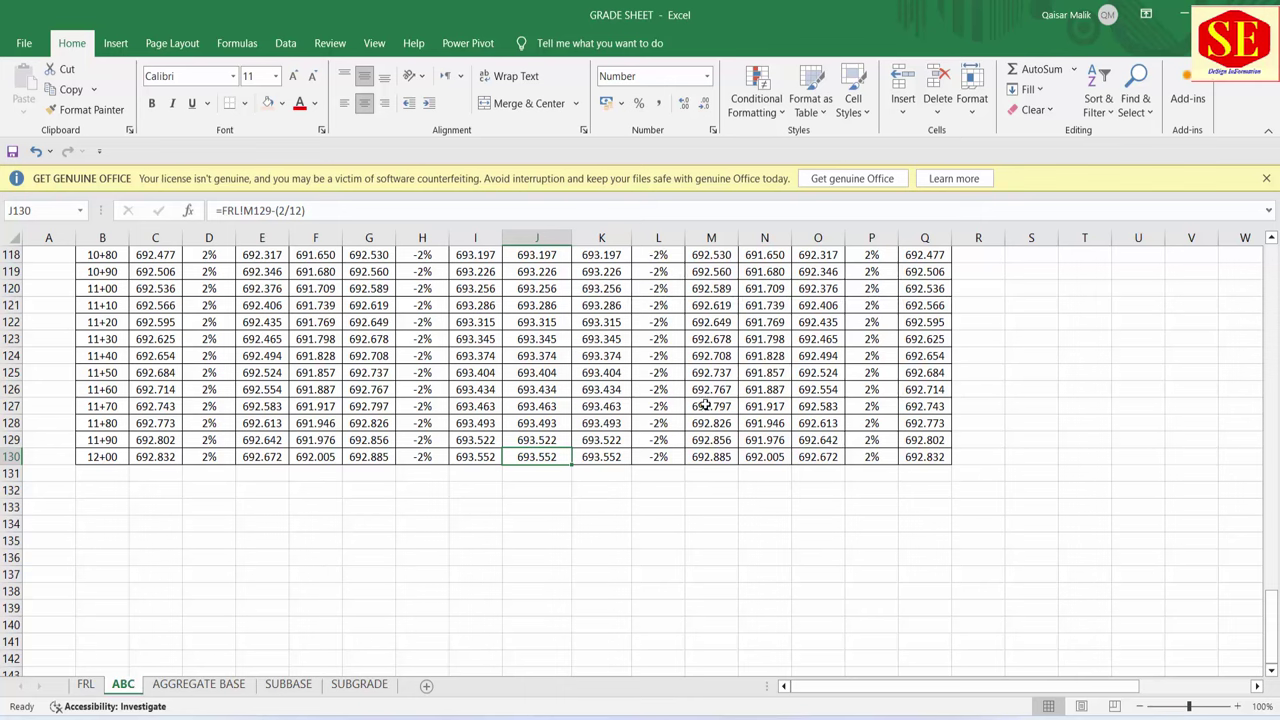
scroll(706, 404, up, 6)
scroll(706, 400, up, 13)
scroll(707, 390, up, 6)
scroll(709, 360, up, 12)
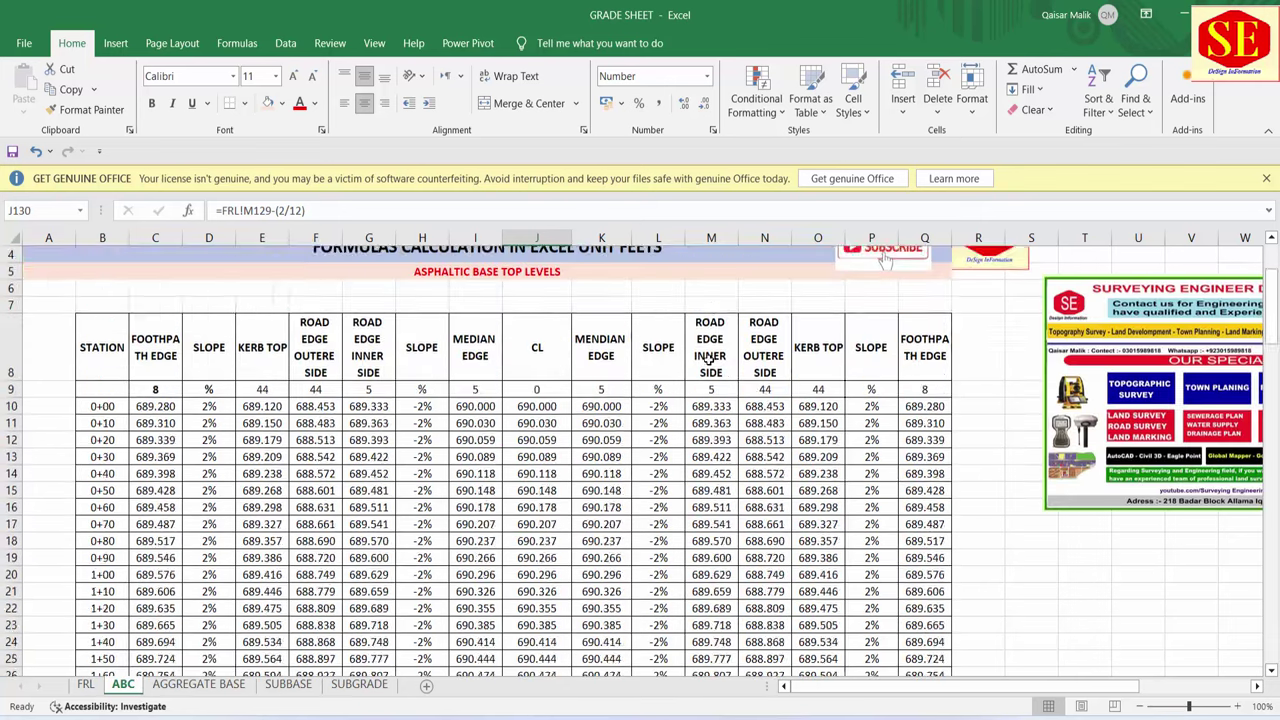
scroll(708, 358, up, 1)
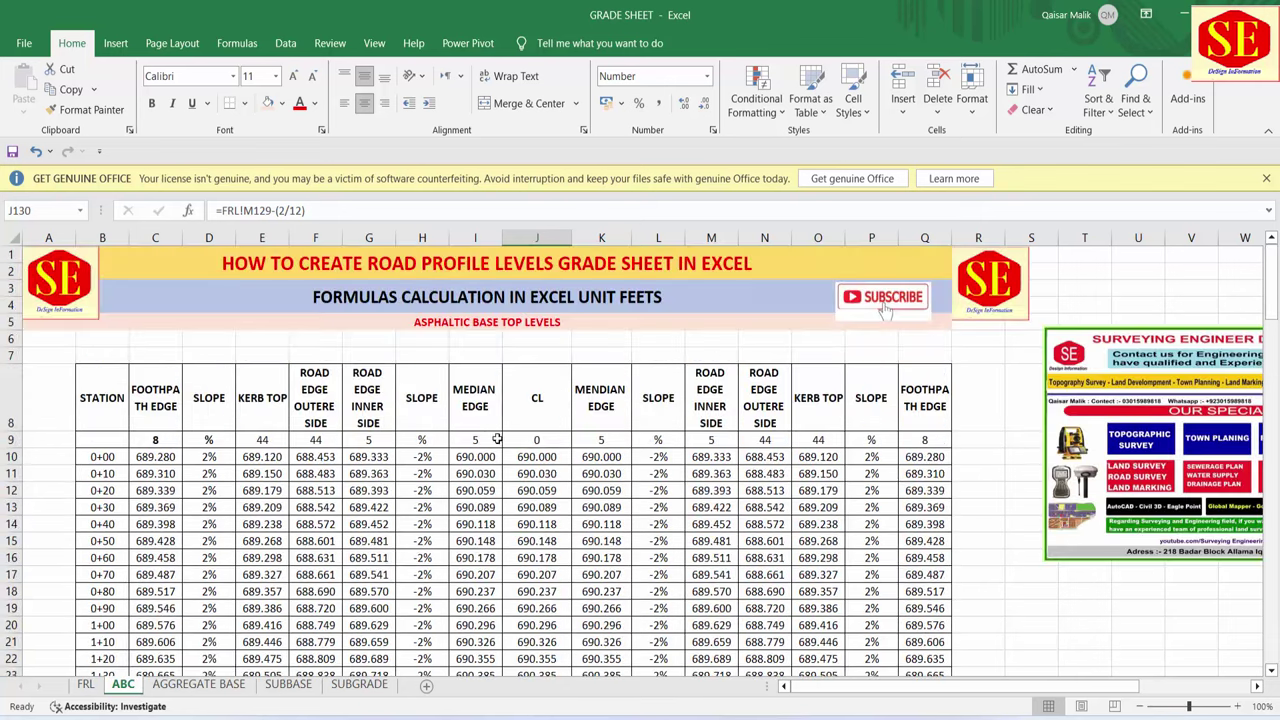
mouse_move(497, 439)
mouse_down()
mouse_move(634, 666)
mouse_move(604, 643)
mouse_up()
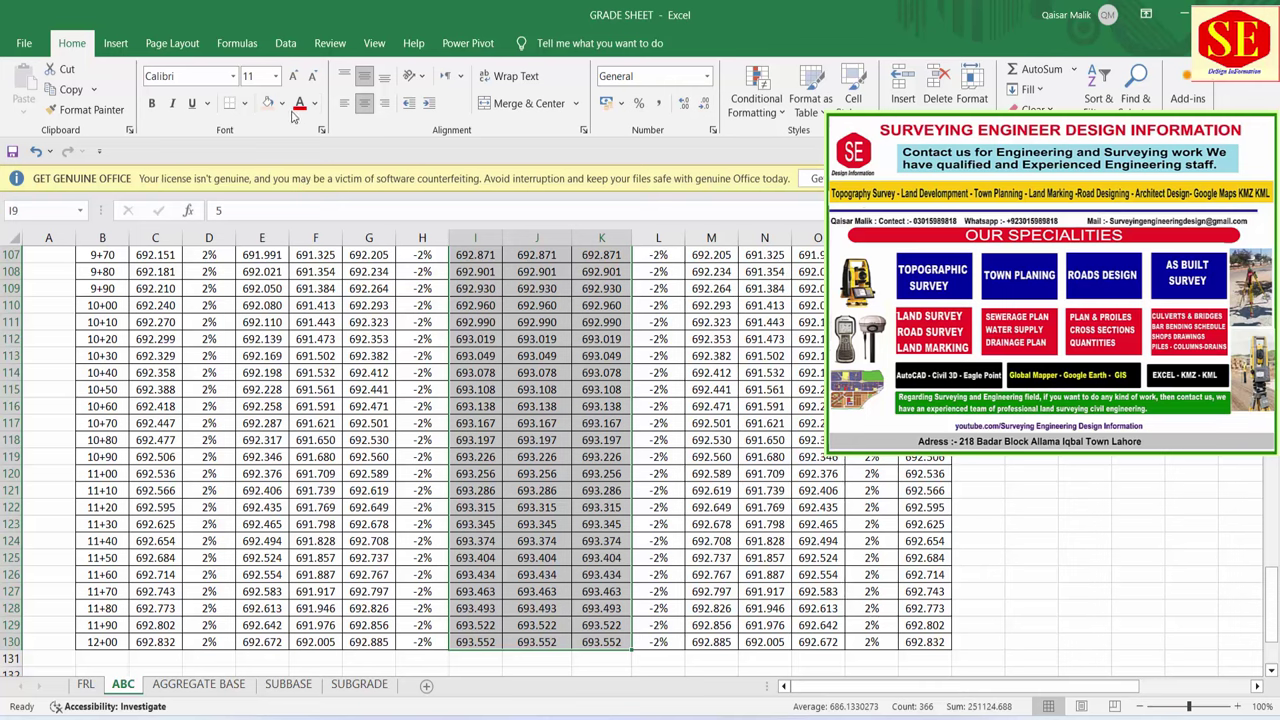
scroll(779, 450, up, 20)
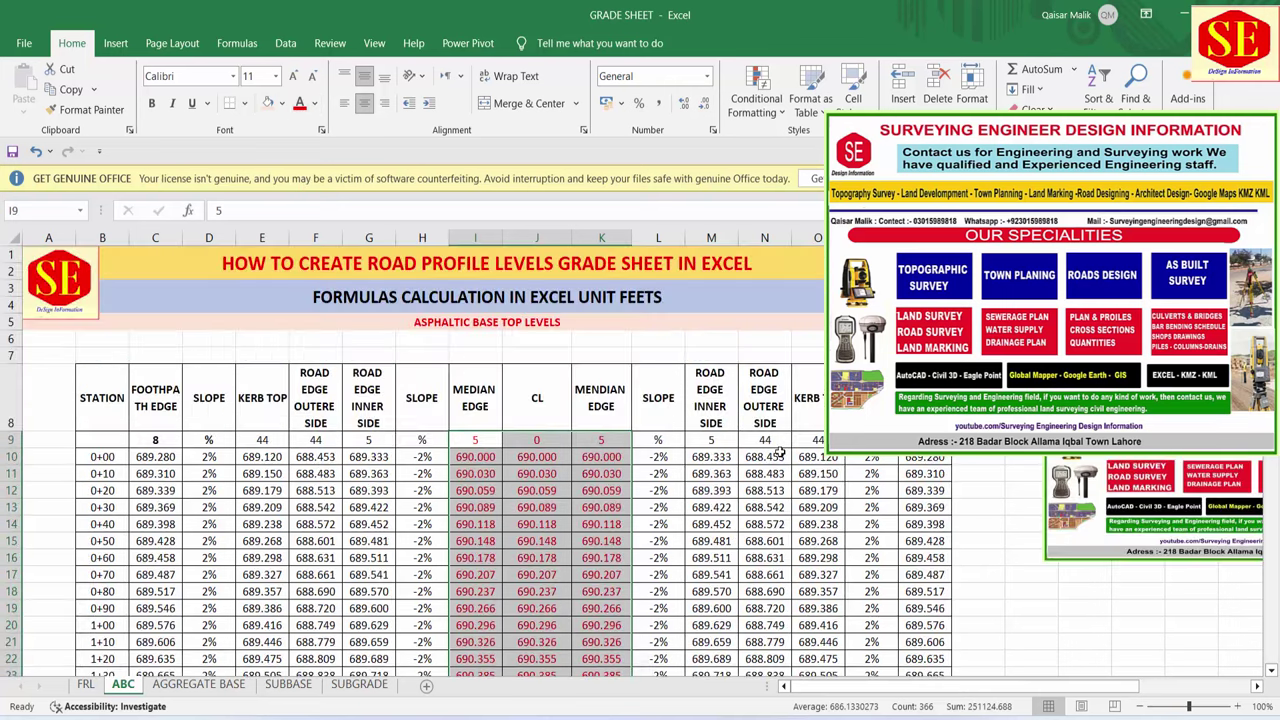
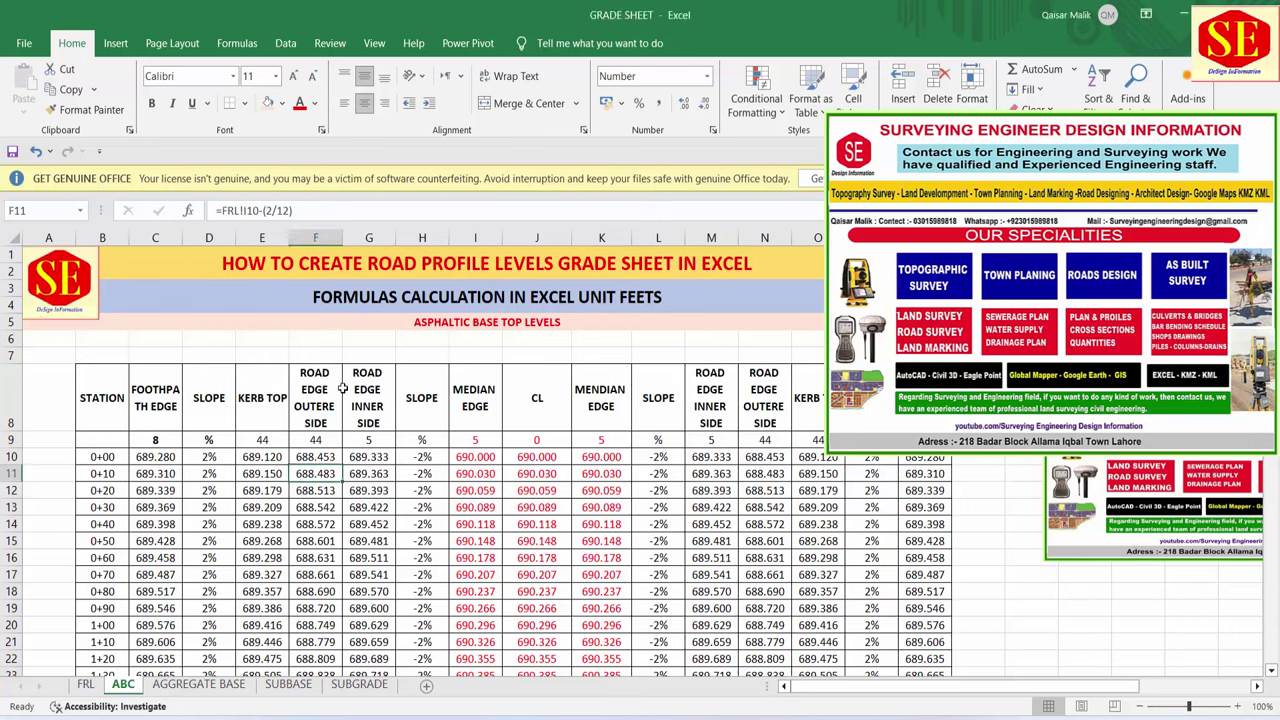
- Copy the ABC header rows B8:Q9 to AGGREGATE BASE at C8 and shift the banner picture right
click(466, 324)
drag(124, 388, 925, 440)
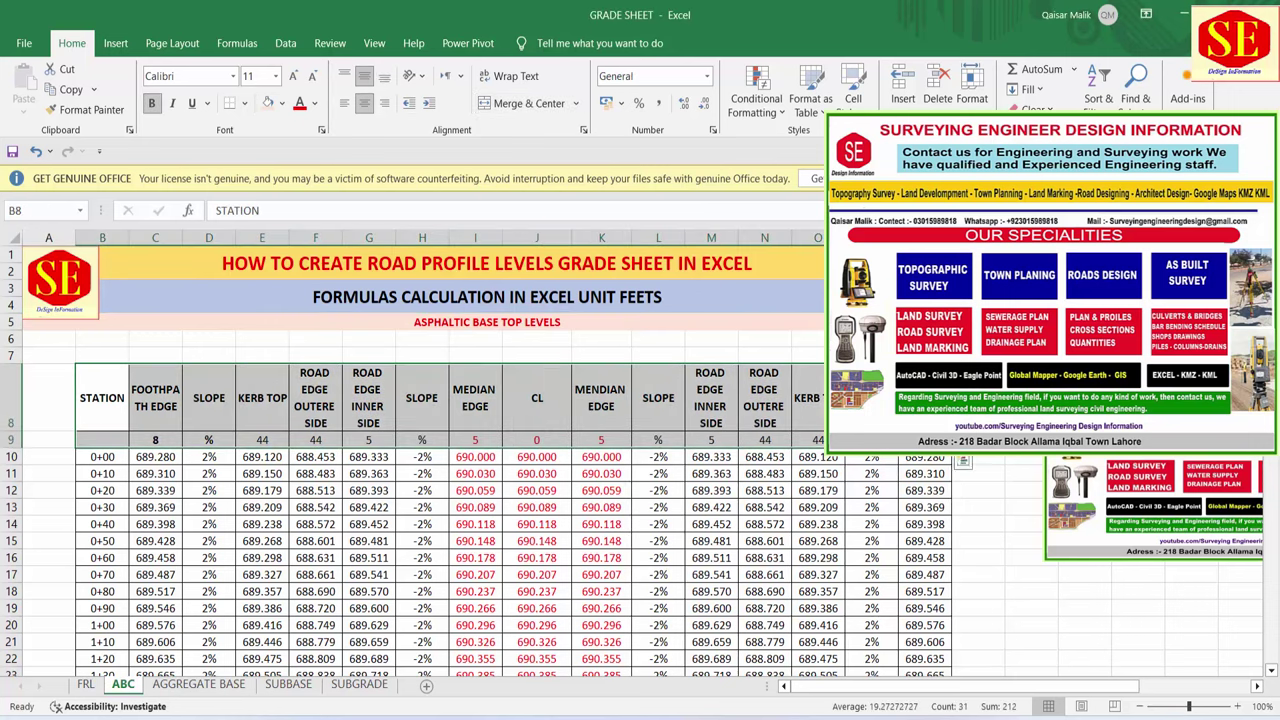
right_click(624, 400)
click(659, 301)
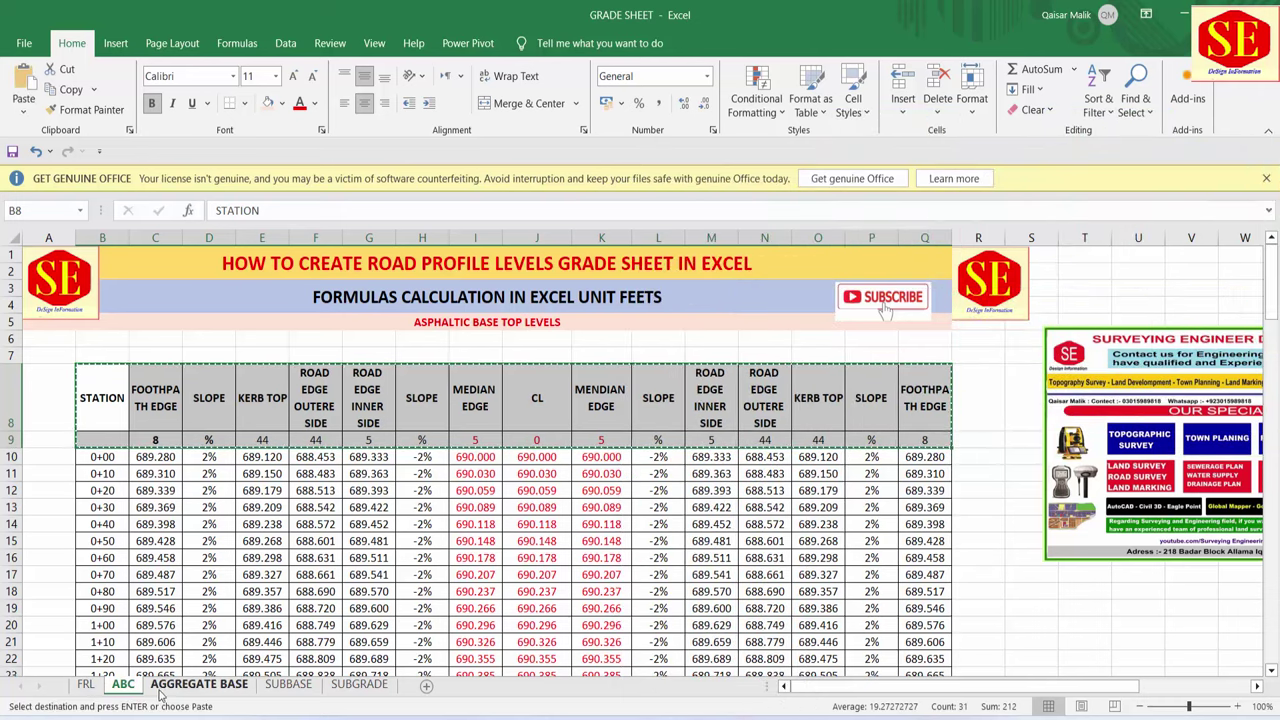
click(199, 684)
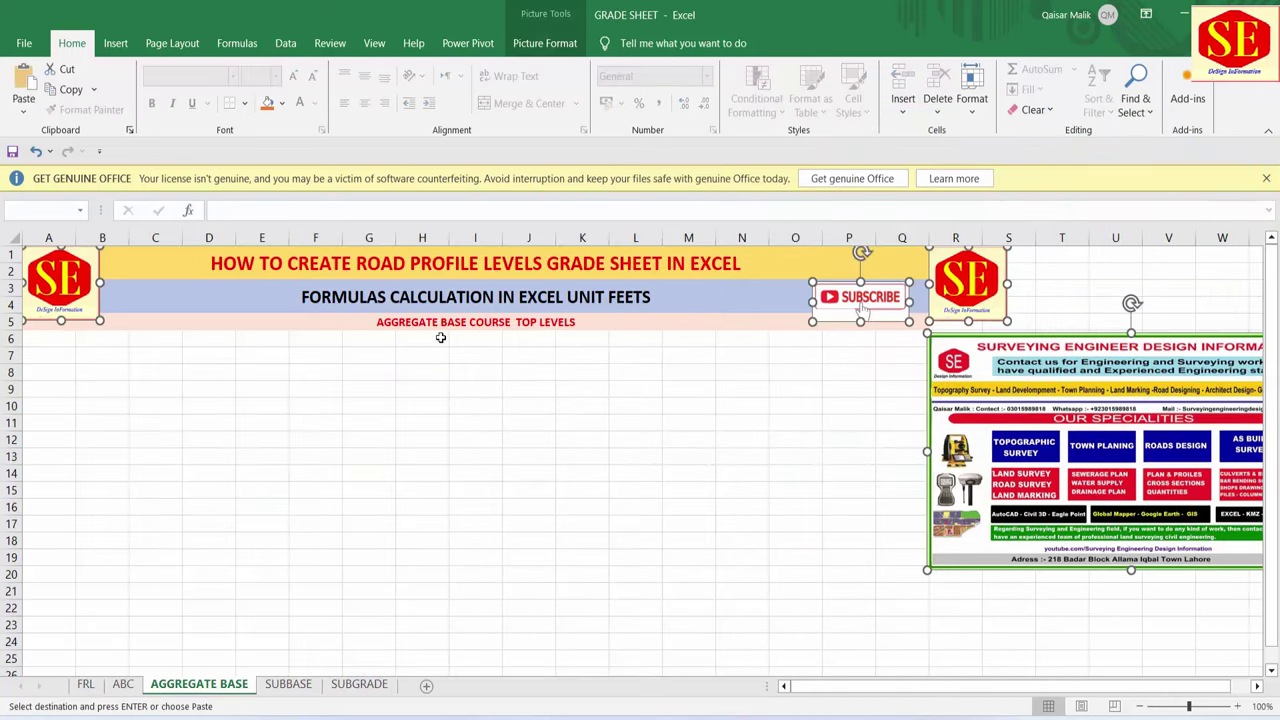
click(153, 374)
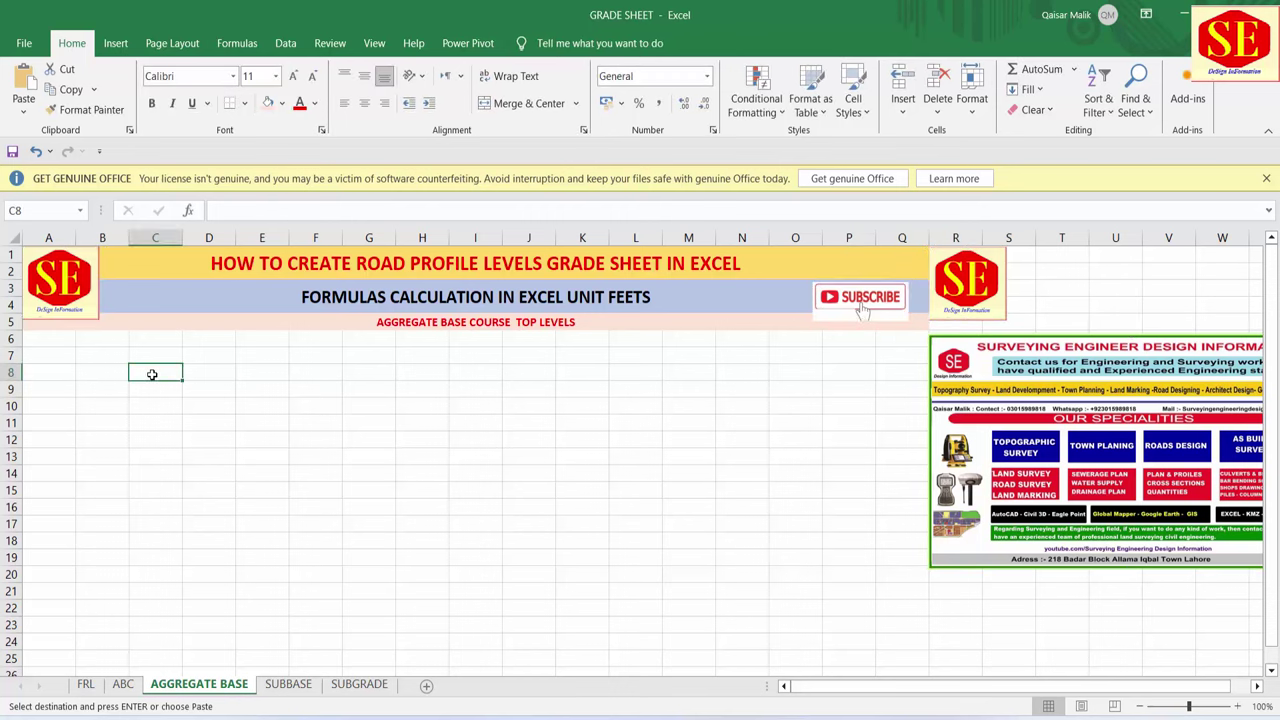
right_click(155, 375)
click(186, 370)
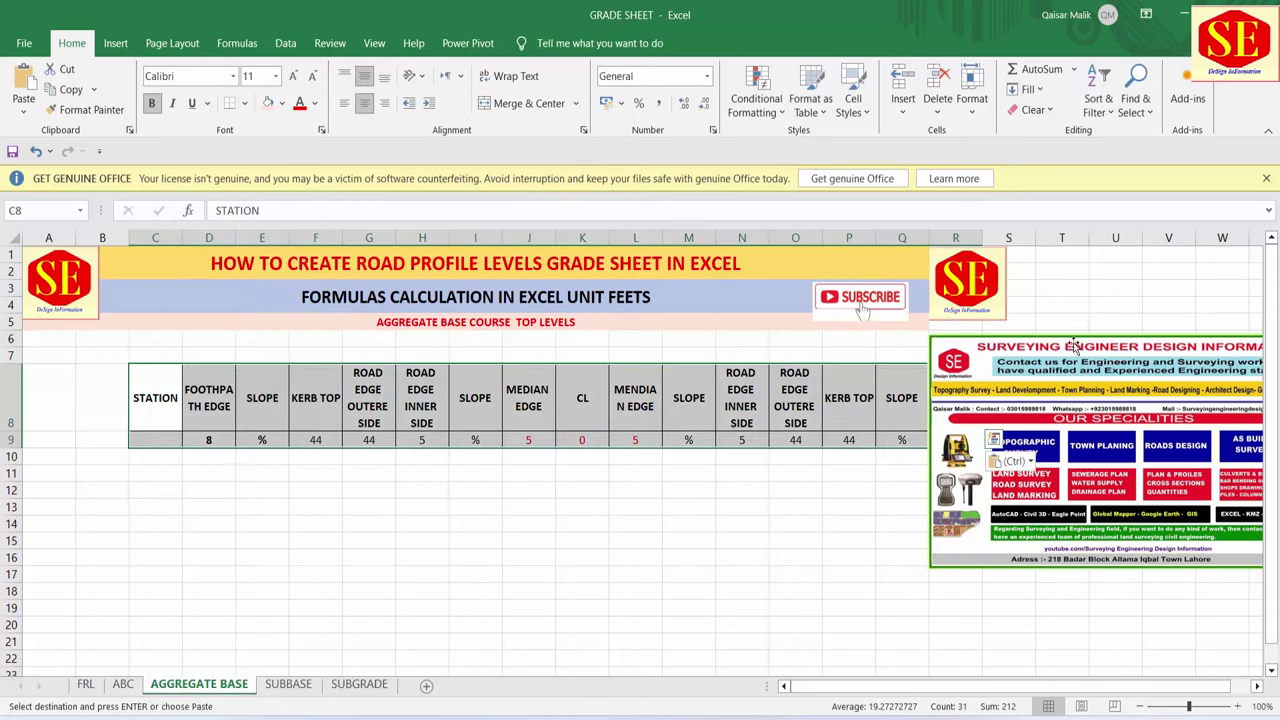
drag(1073, 347, 1238, 351)
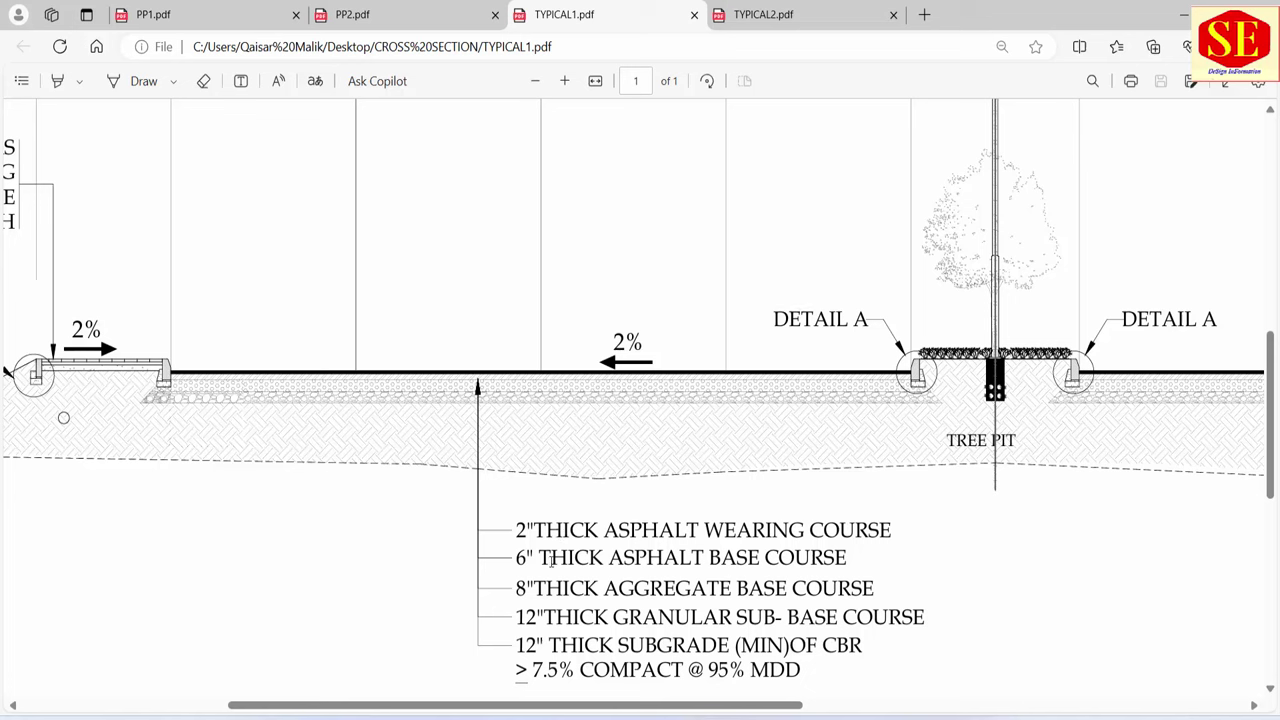
- Select the 2-inch wearing course and asphalt base course notes in the TYPICAL1 drawing
drag(549, 560, 866, 590)
click(521, 528)
drag(516, 530, 892, 531)
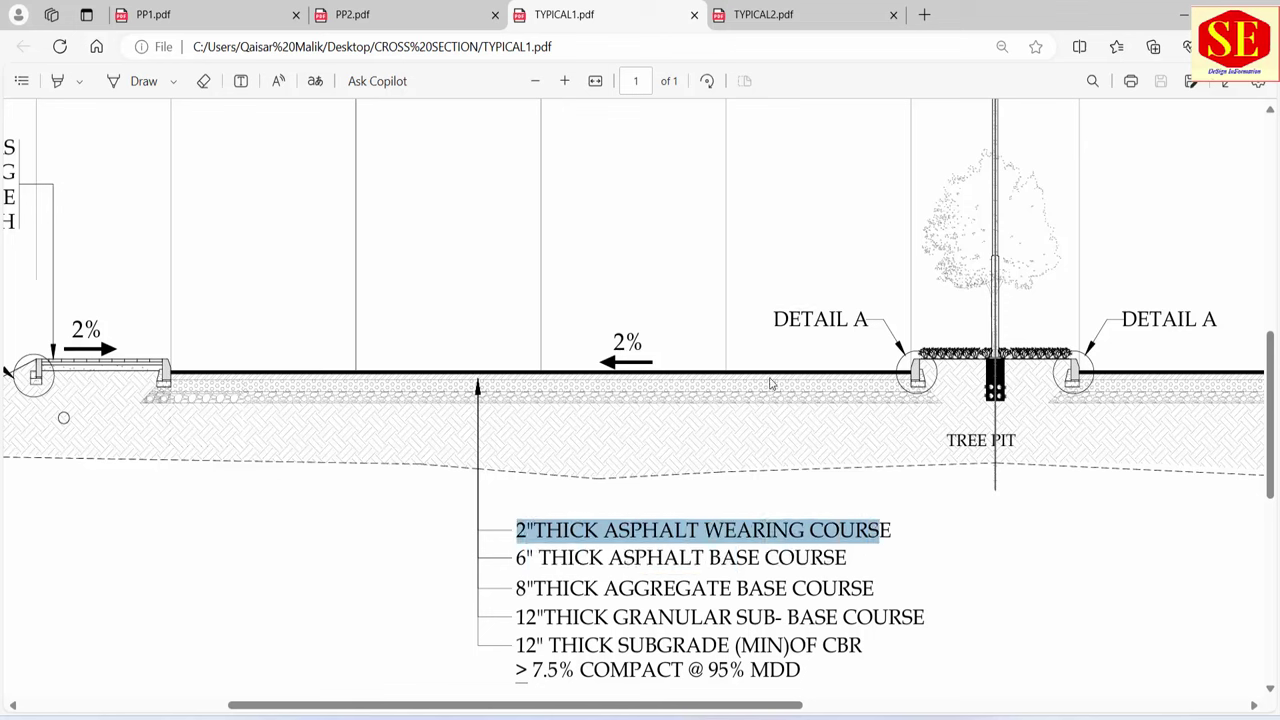
click(527, 532)
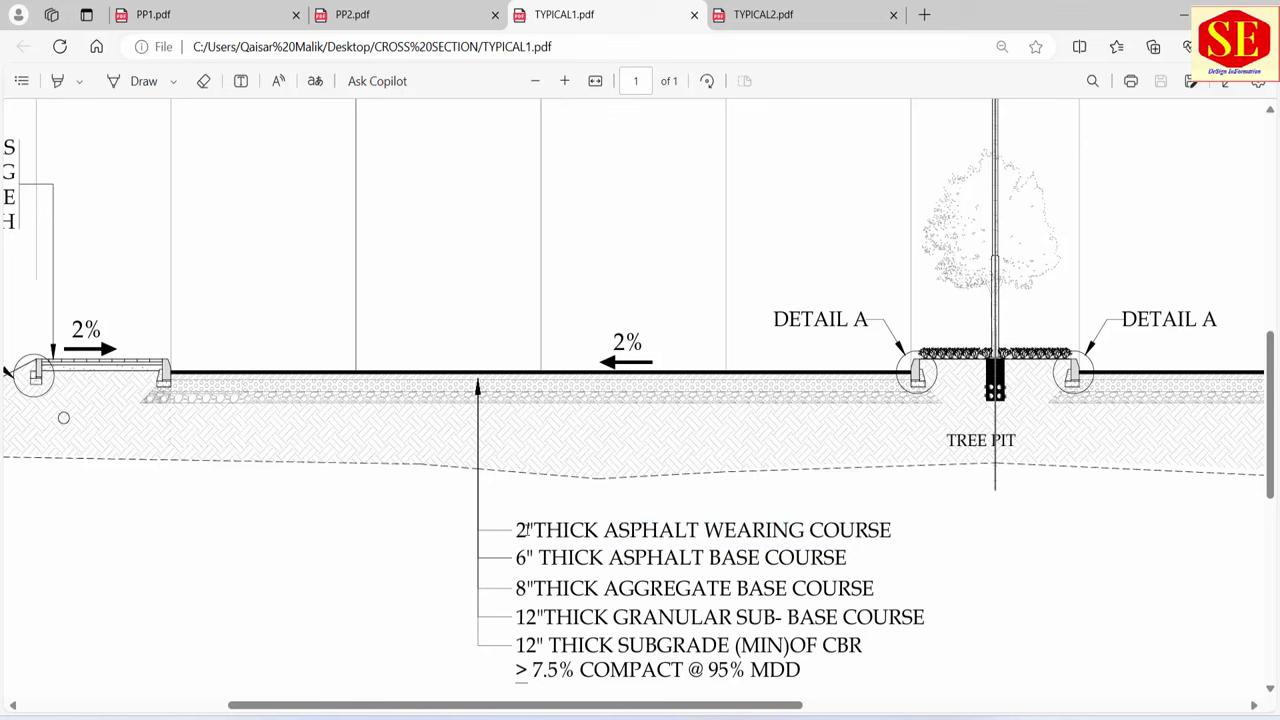
- In Calculator, total 2 + 6 inches and divide by 12 to get 0.667 ft
click(886, 716)
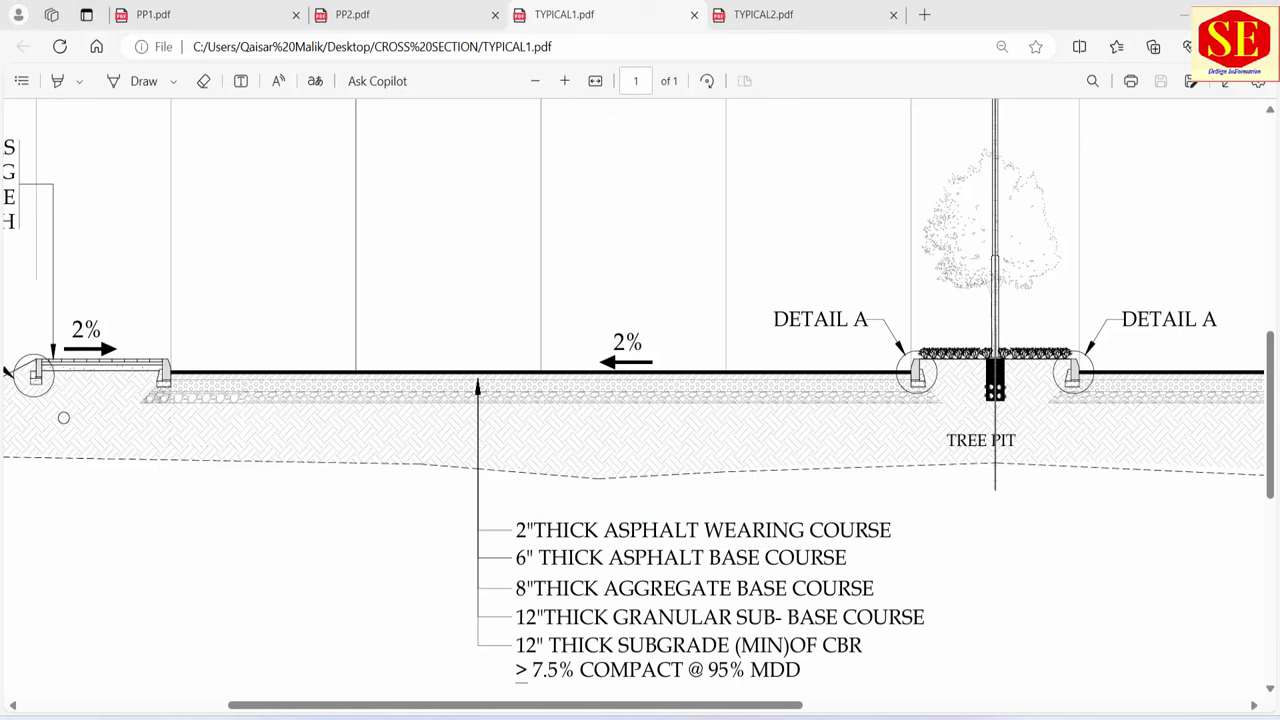
text(2 + 6)
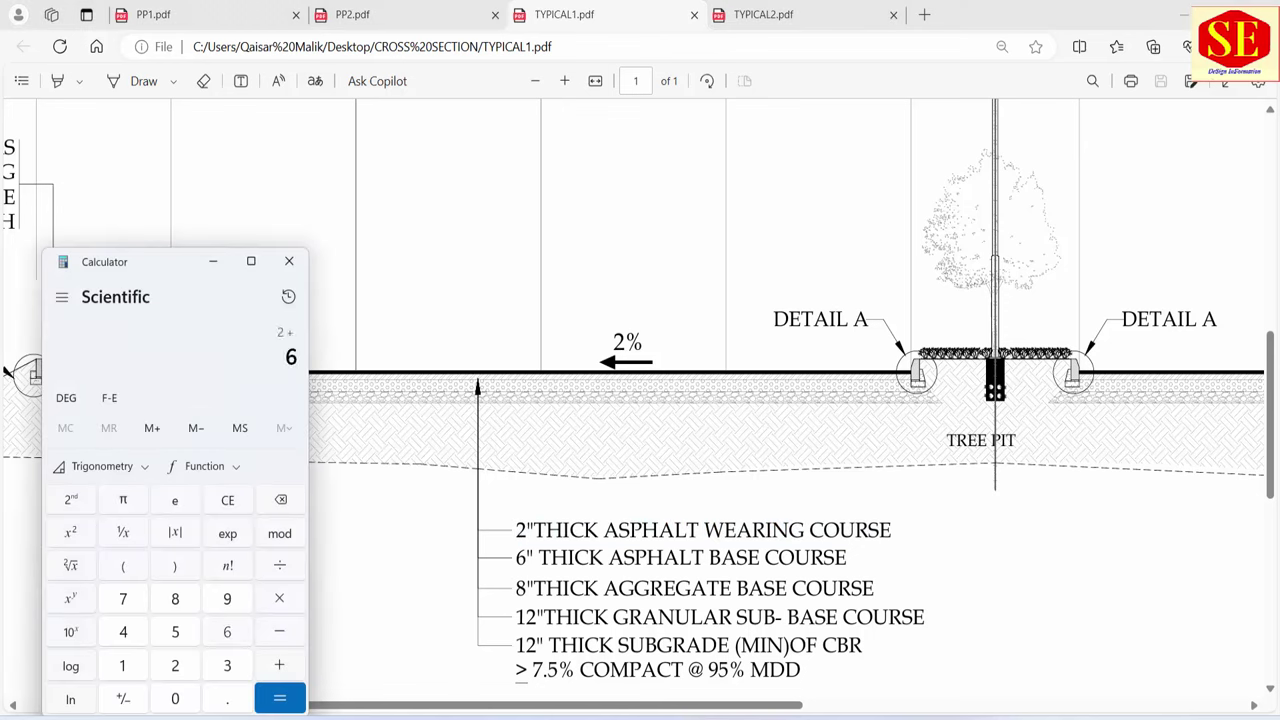
key(Return)
text(/12)
key(Return)
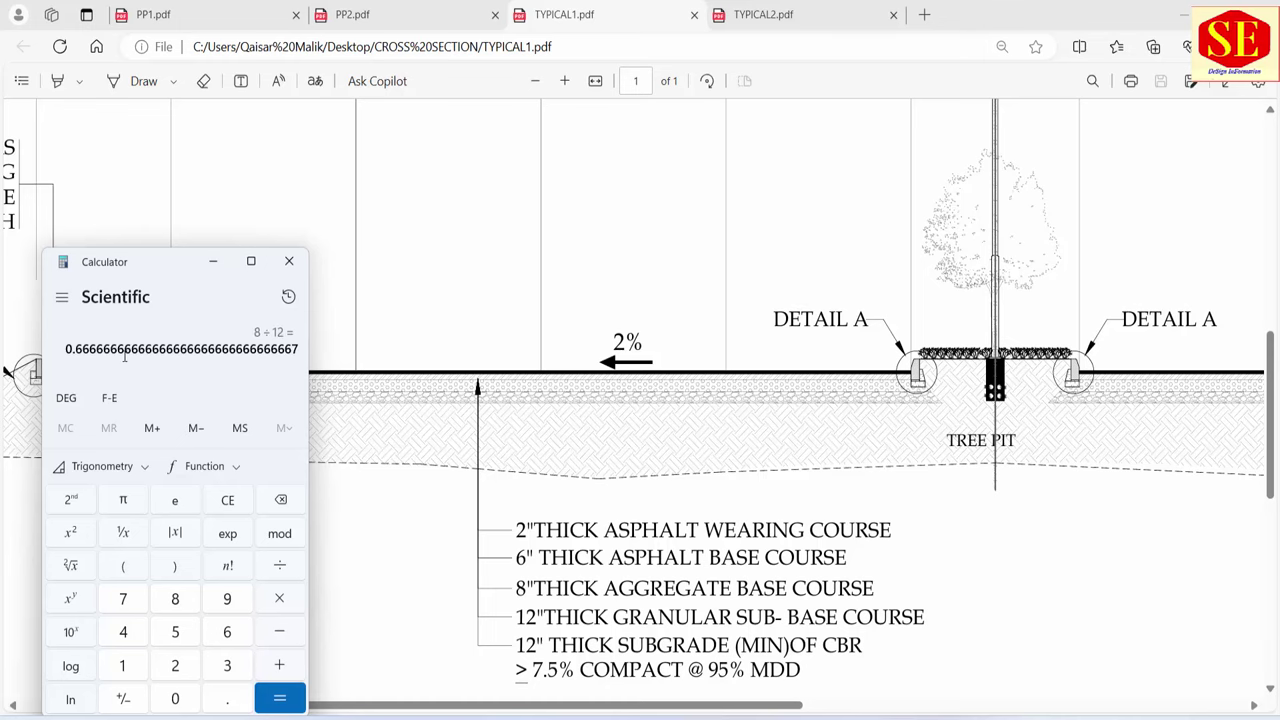
key(alt+Tab)
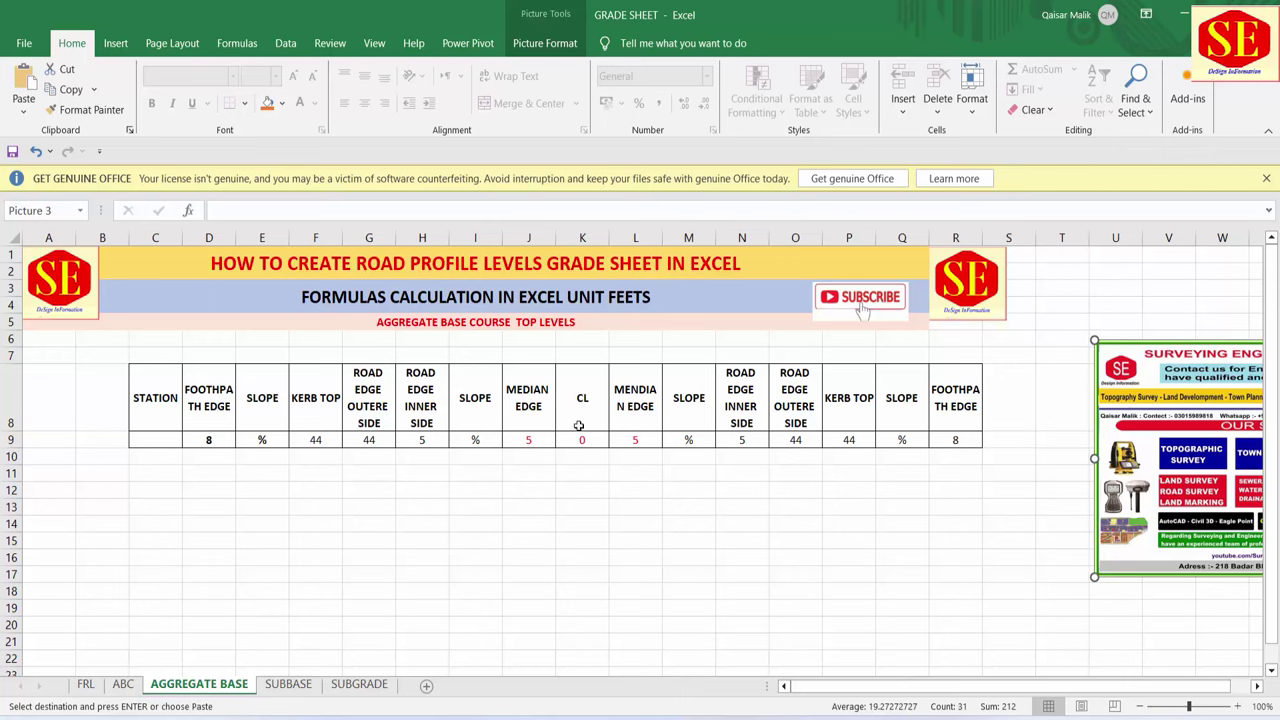
- Start a K10 formula referencing the FRL centreline level FRL!M9 minus the layer thickness
click(585, 458)
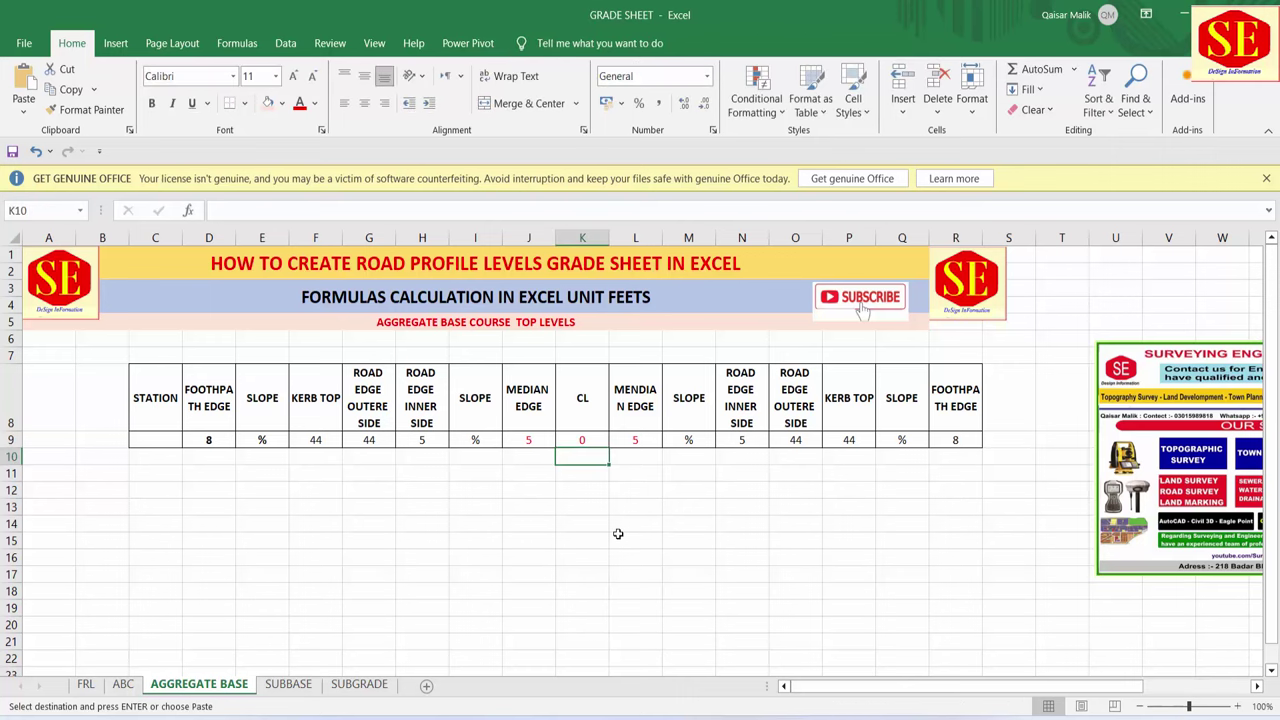
click(85, 684)
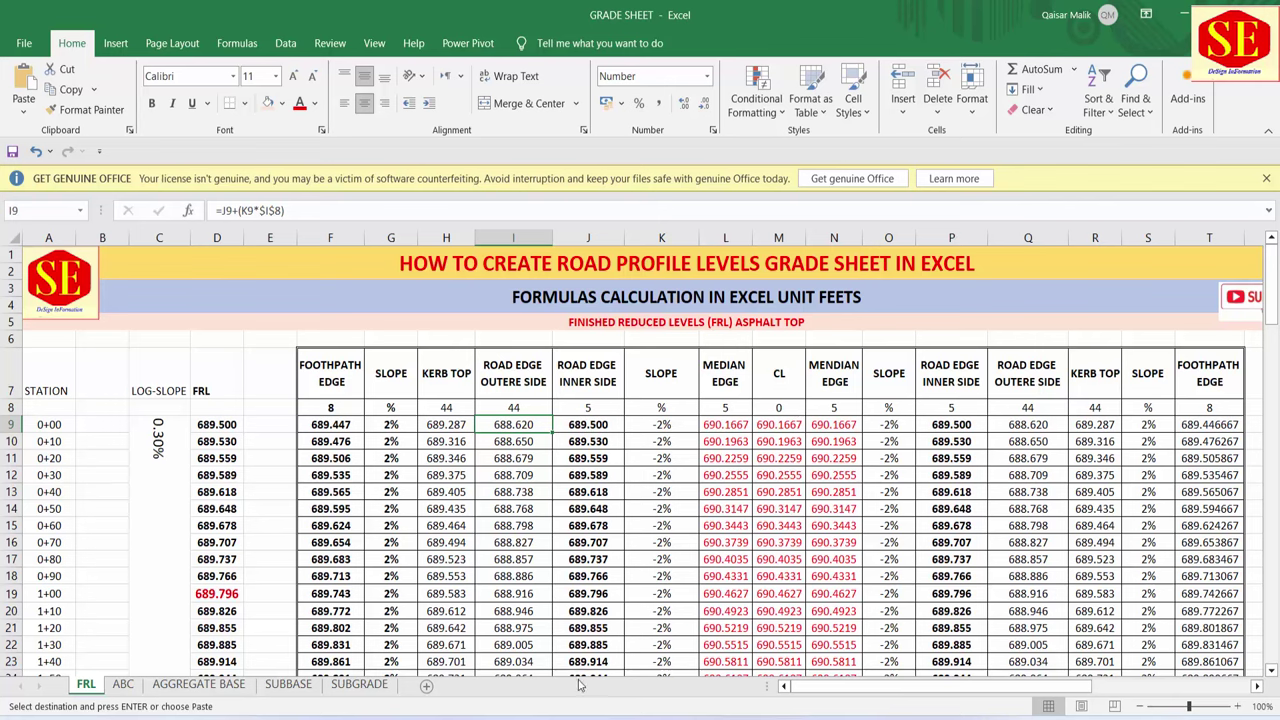
click(199, 684)
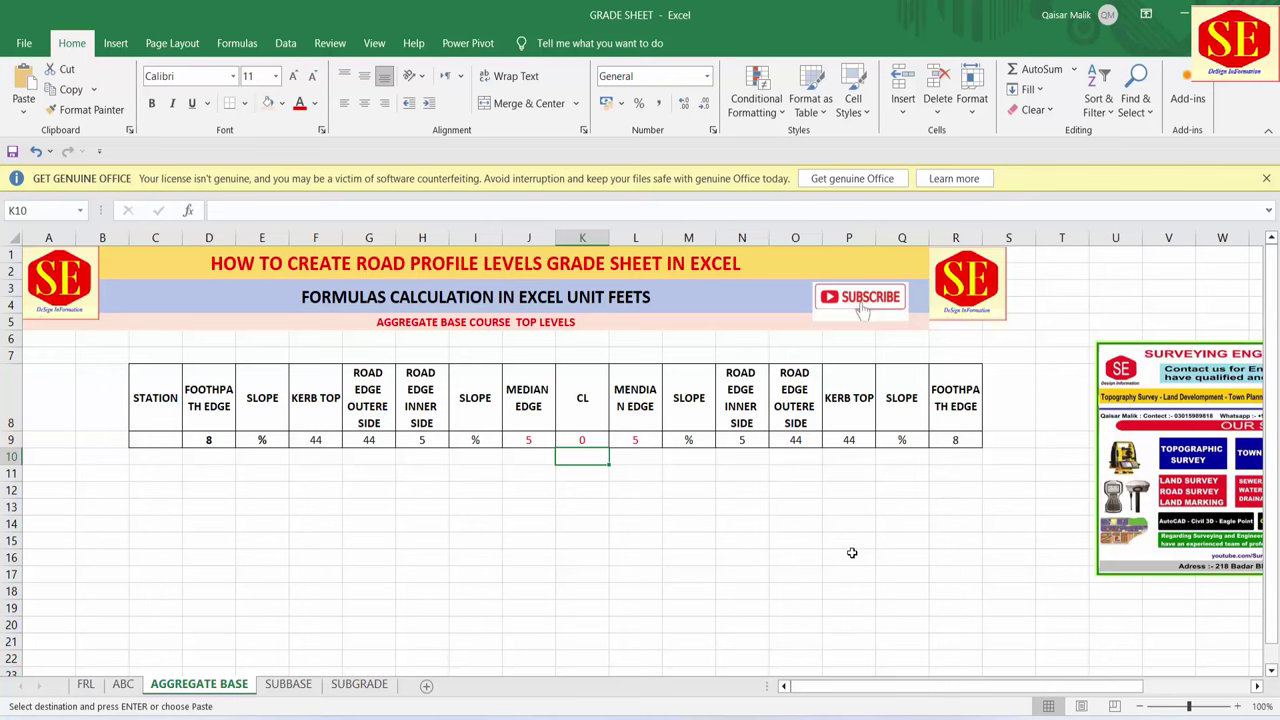
text(=)
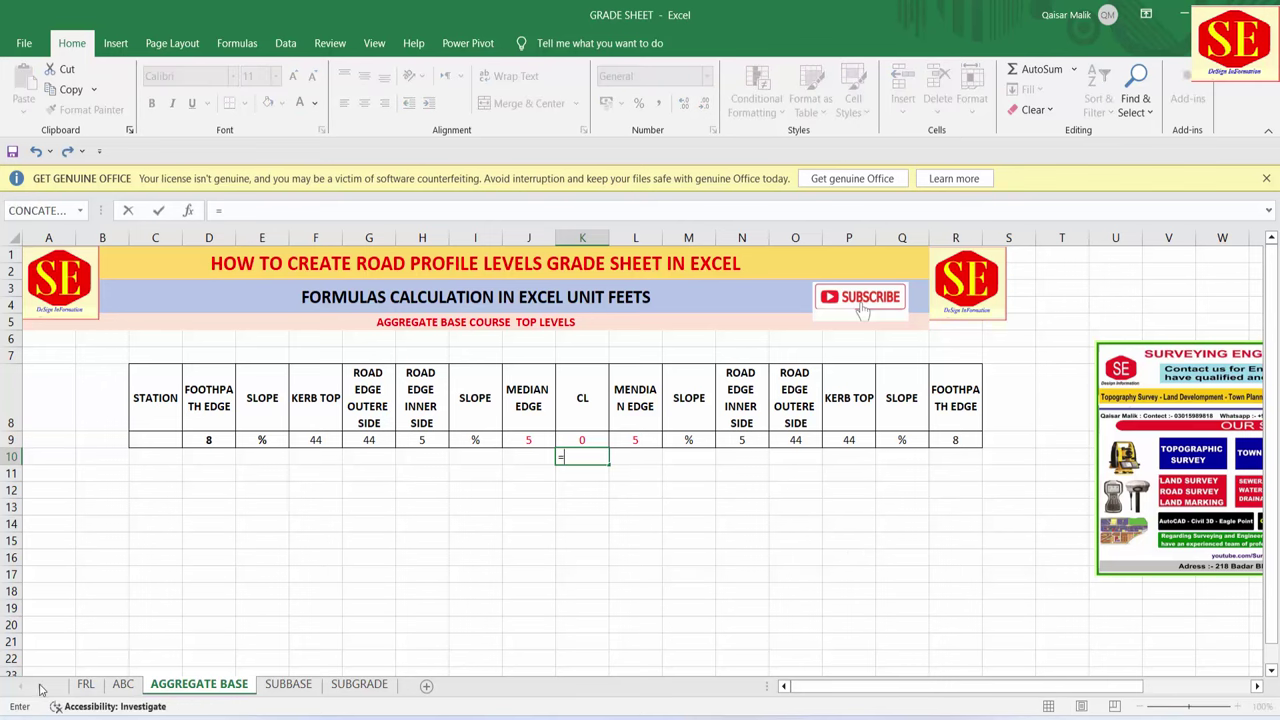
click(86, 684)
click(779, 425)
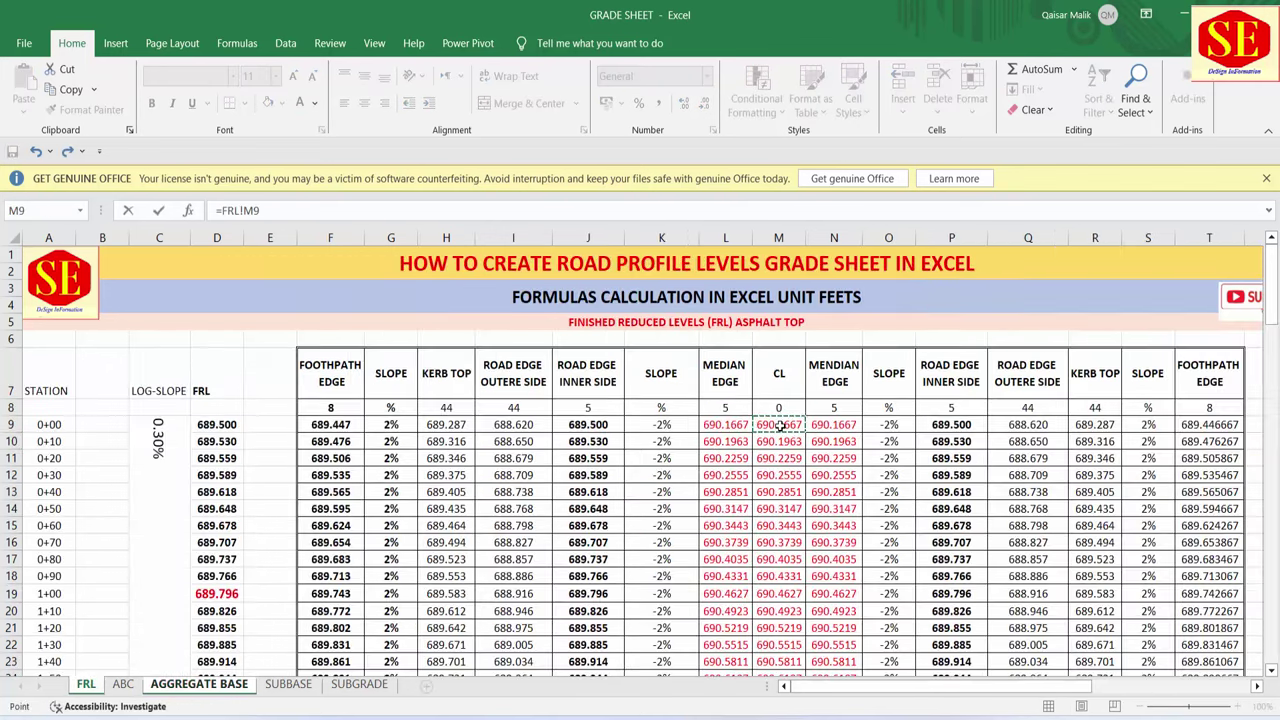
text(-()
text(2+6)
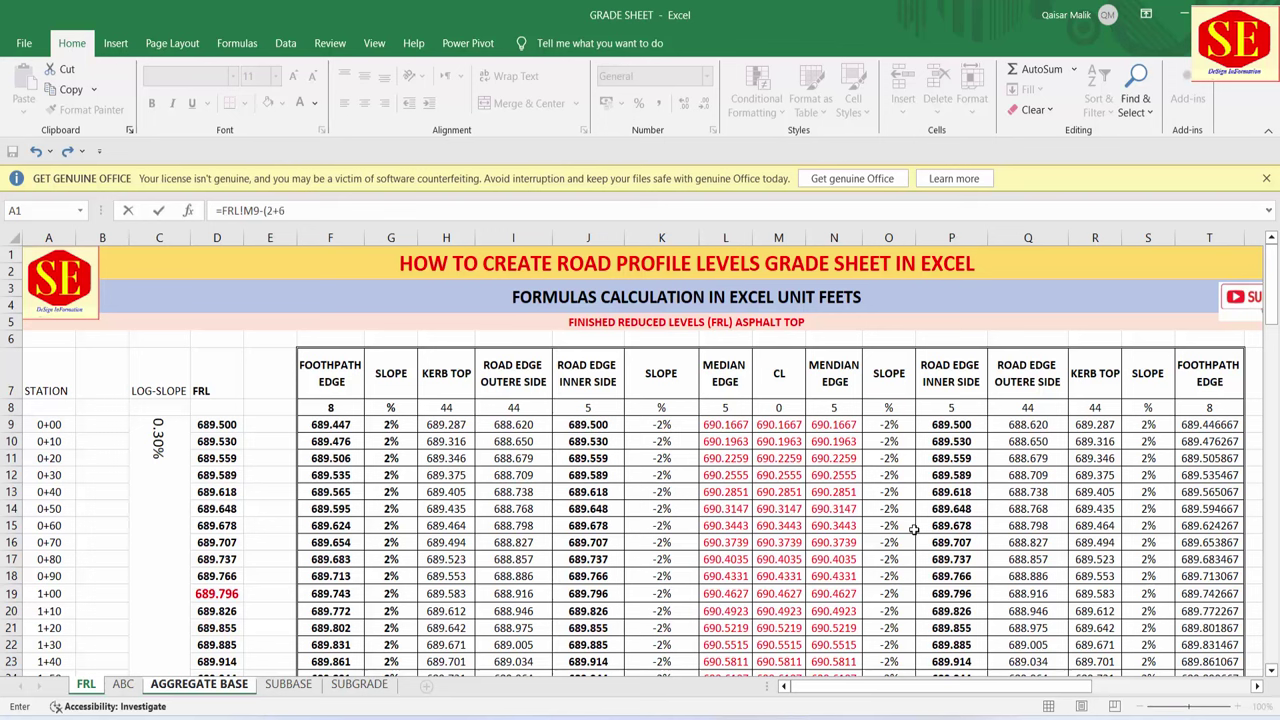
- Complete and commit the K10 formula as =FRL!M9-(8/12)
key(alt+Tab)
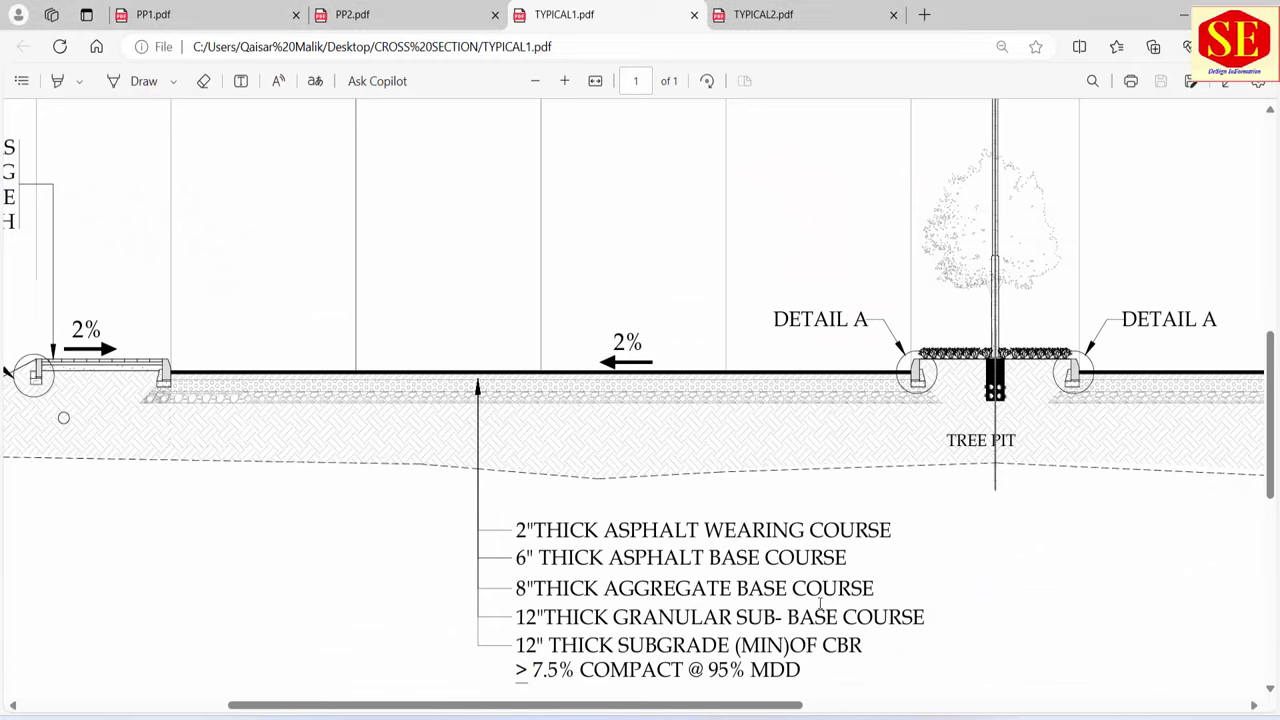
key(alt+Tab)
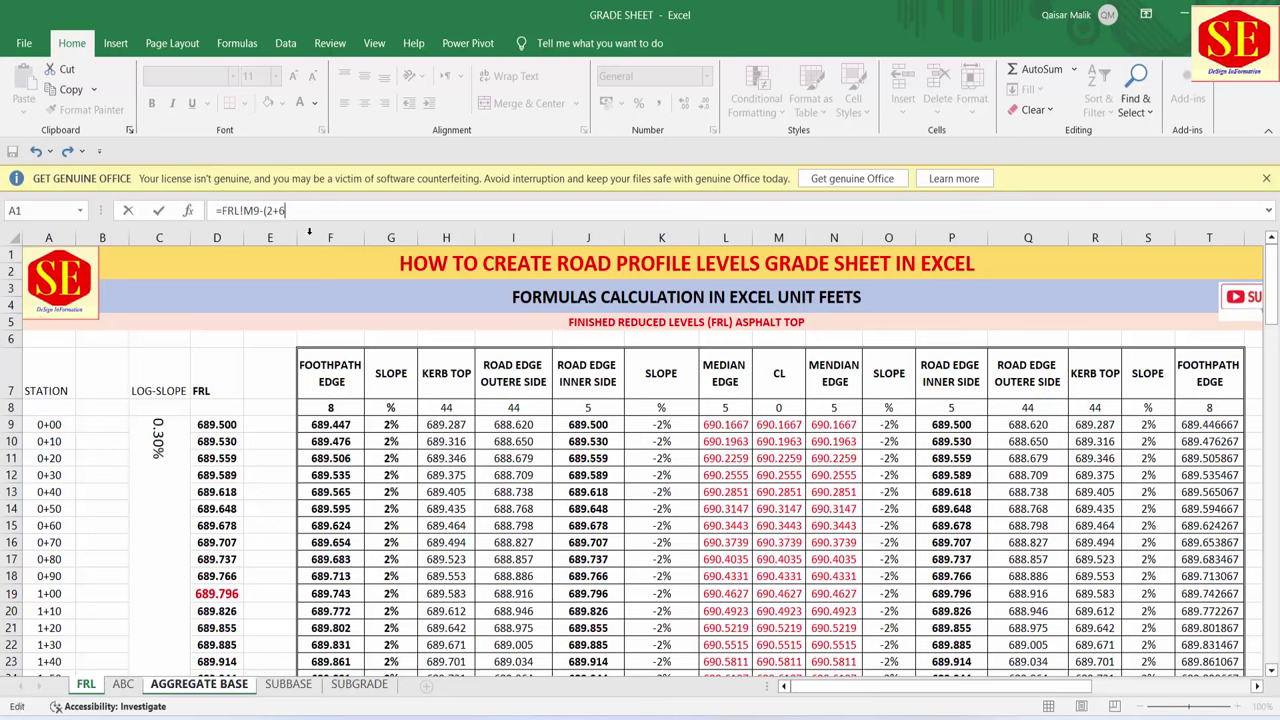
click(309, 232)
text(8)
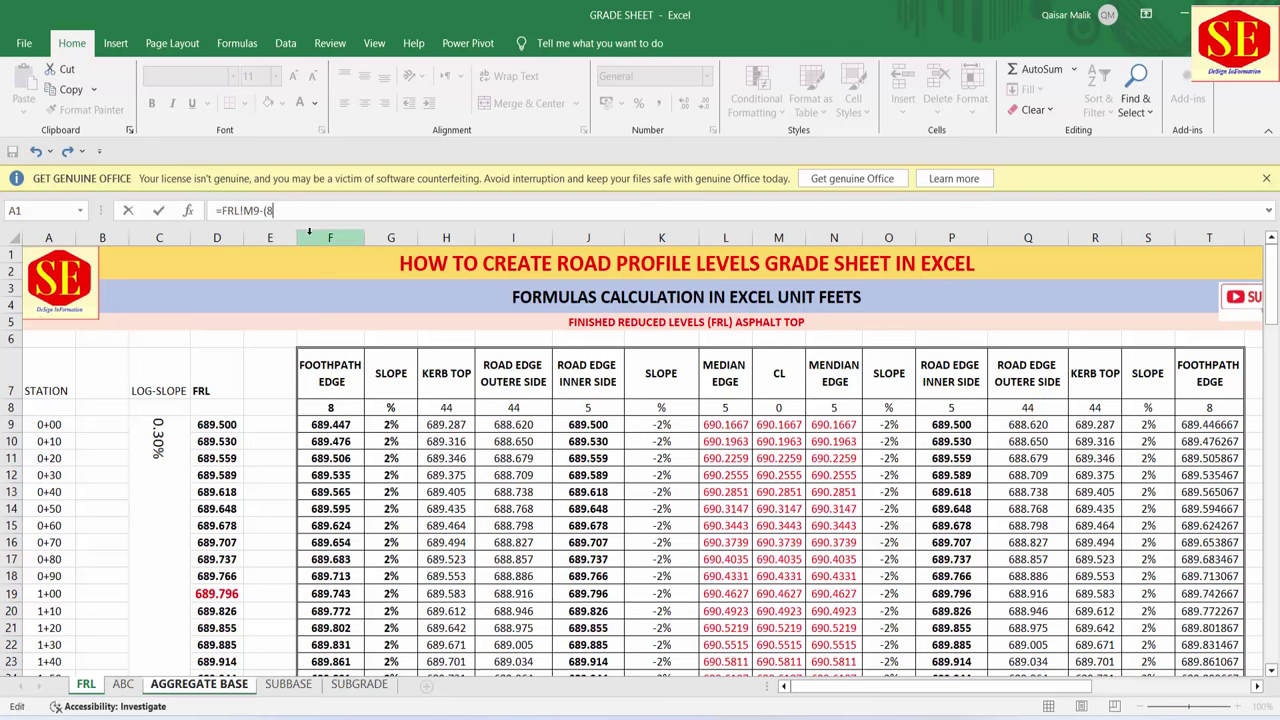
text(/12)
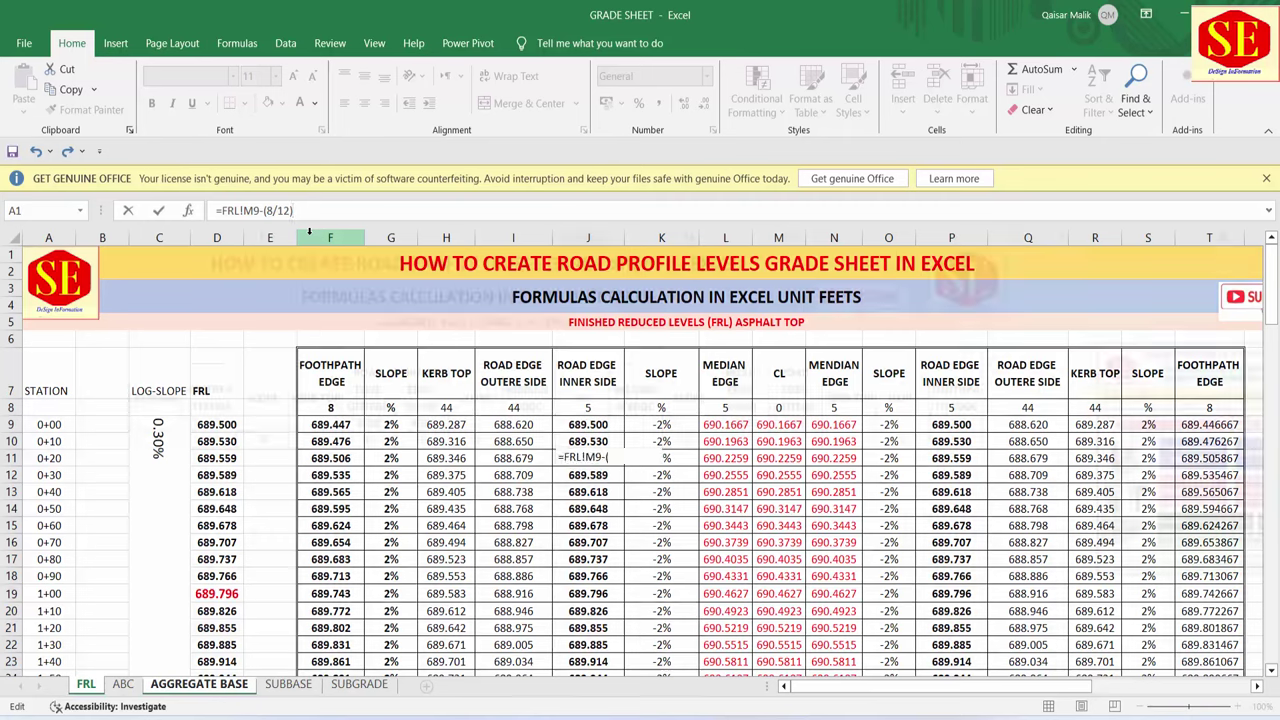
key(Return)
- Show K10 with three decimal places, reading 689.500
click(593, 457)
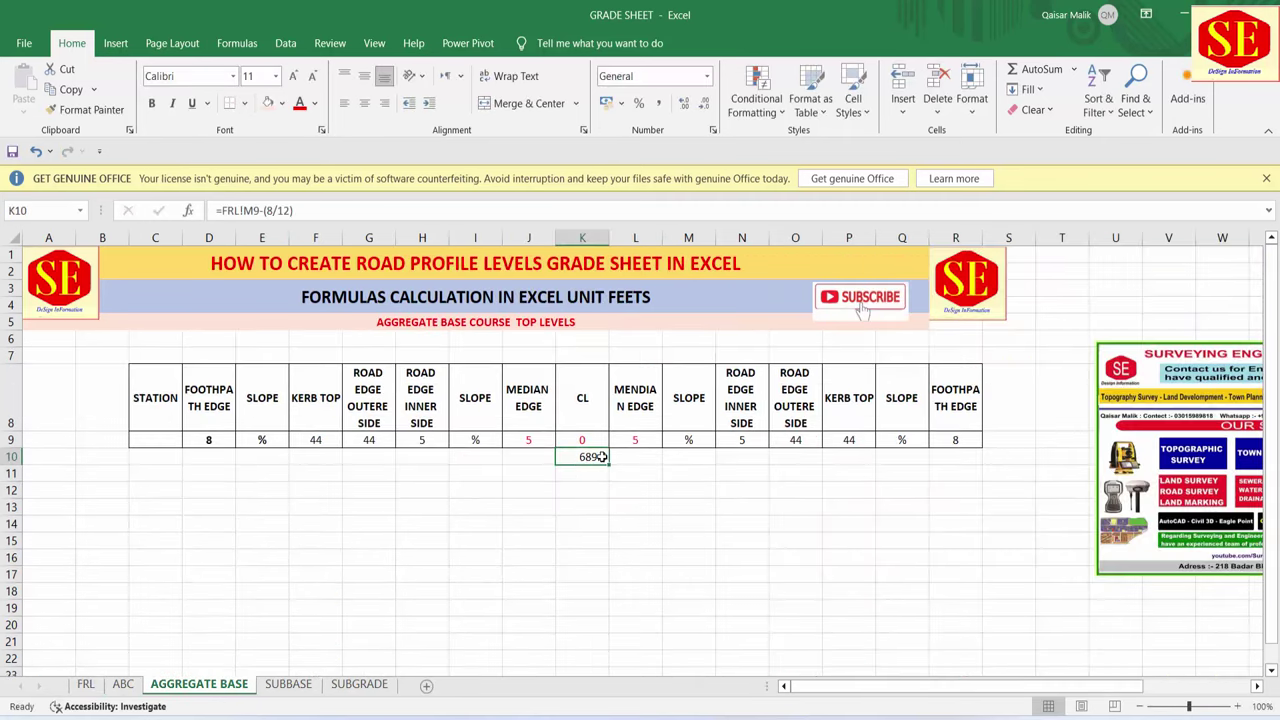
click(686, 106)
click(712, 706)
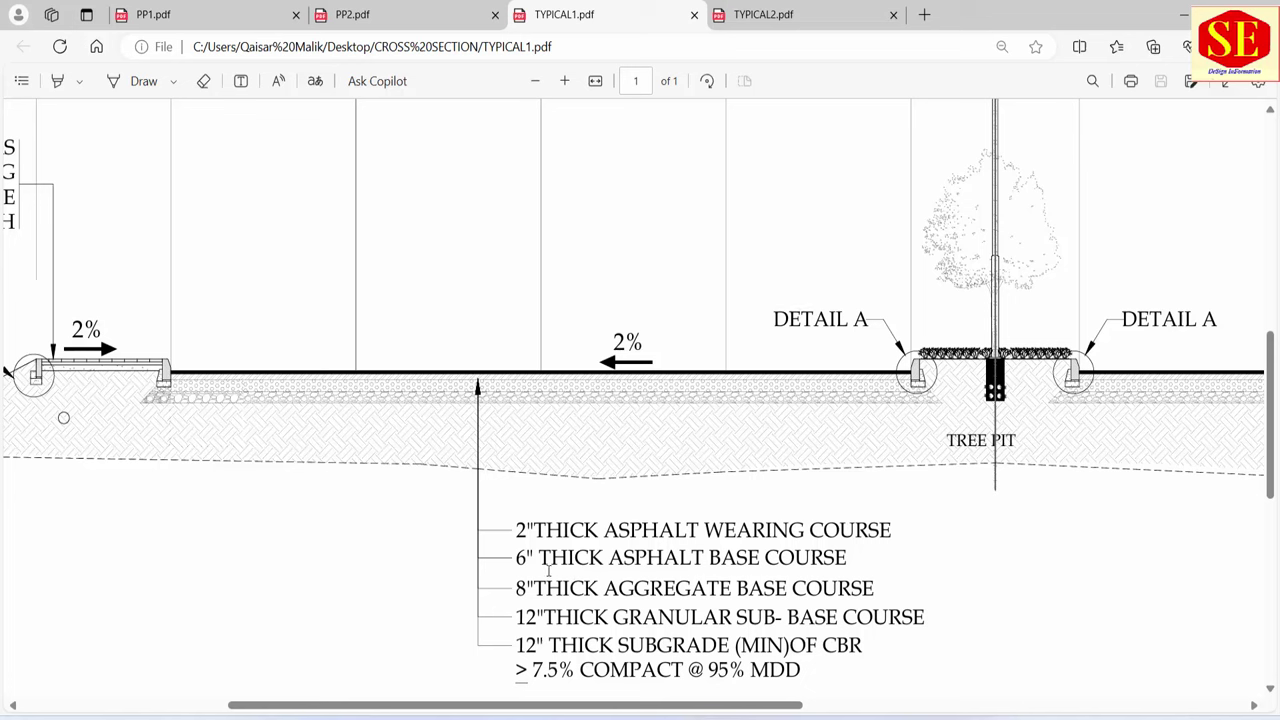
- Highlight the 8" THICK AGGREGATE BASE COURSE note to confirm the 8-inch layer
drag(530, 590, 852, 590)
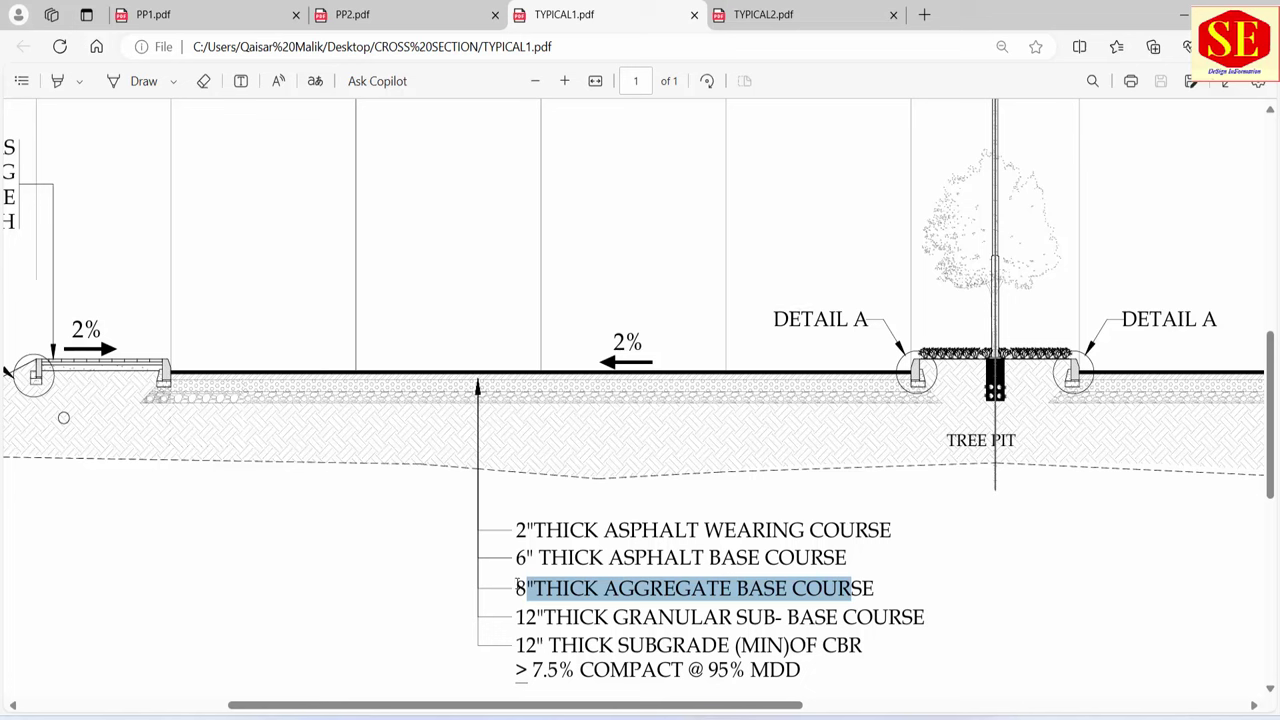
drag(517, 588, 874, 588)
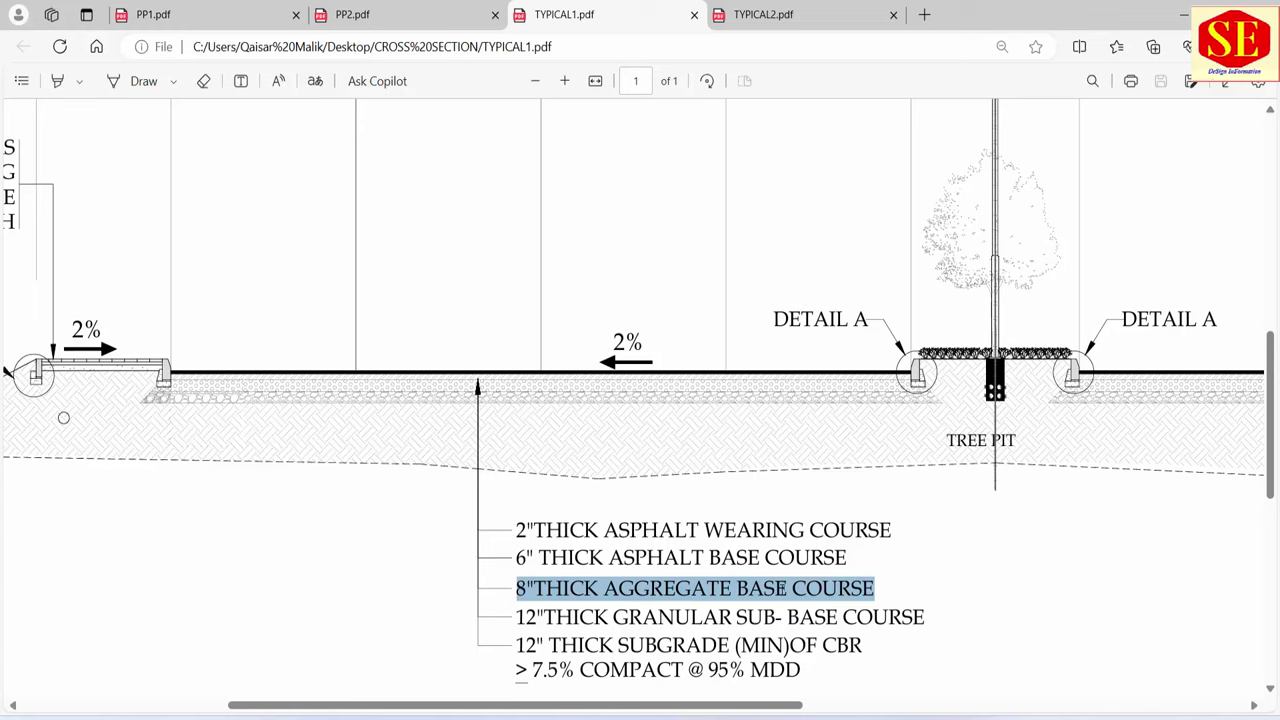
key(alt+Tab)
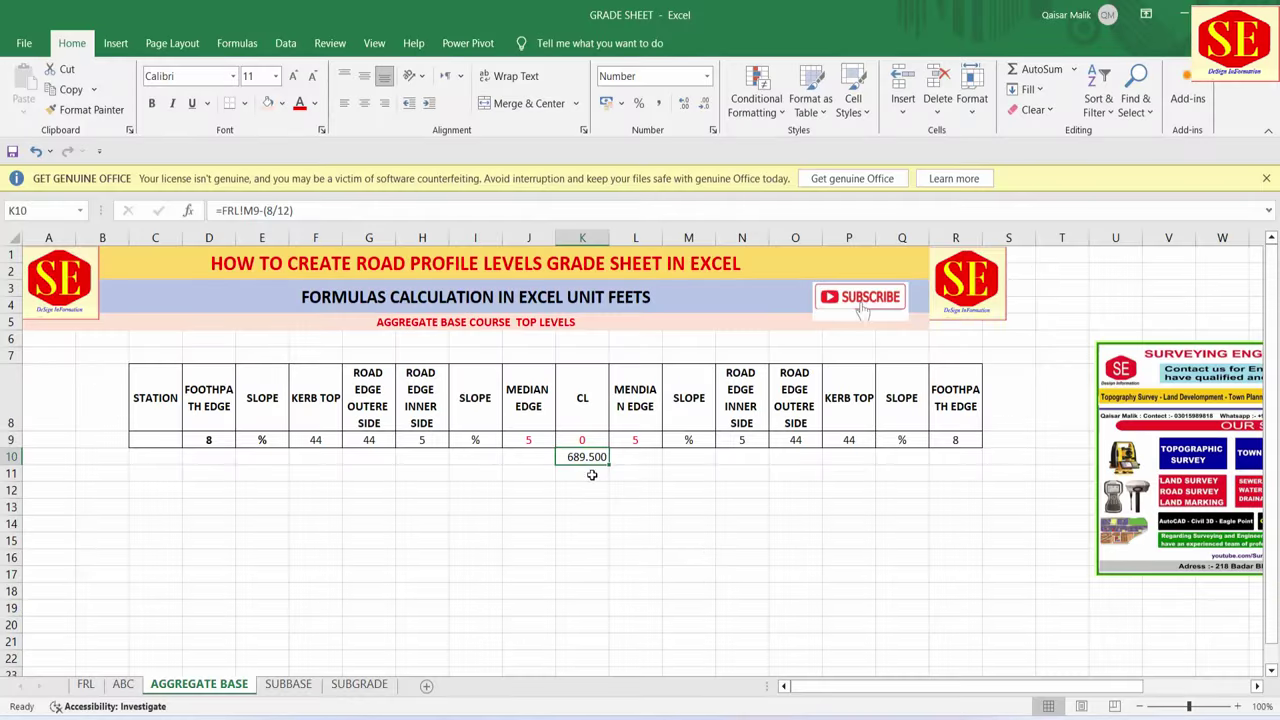
- Fill the K10 level formula across row 10 from C10 to R10
drag(608, 463, 985, 470)
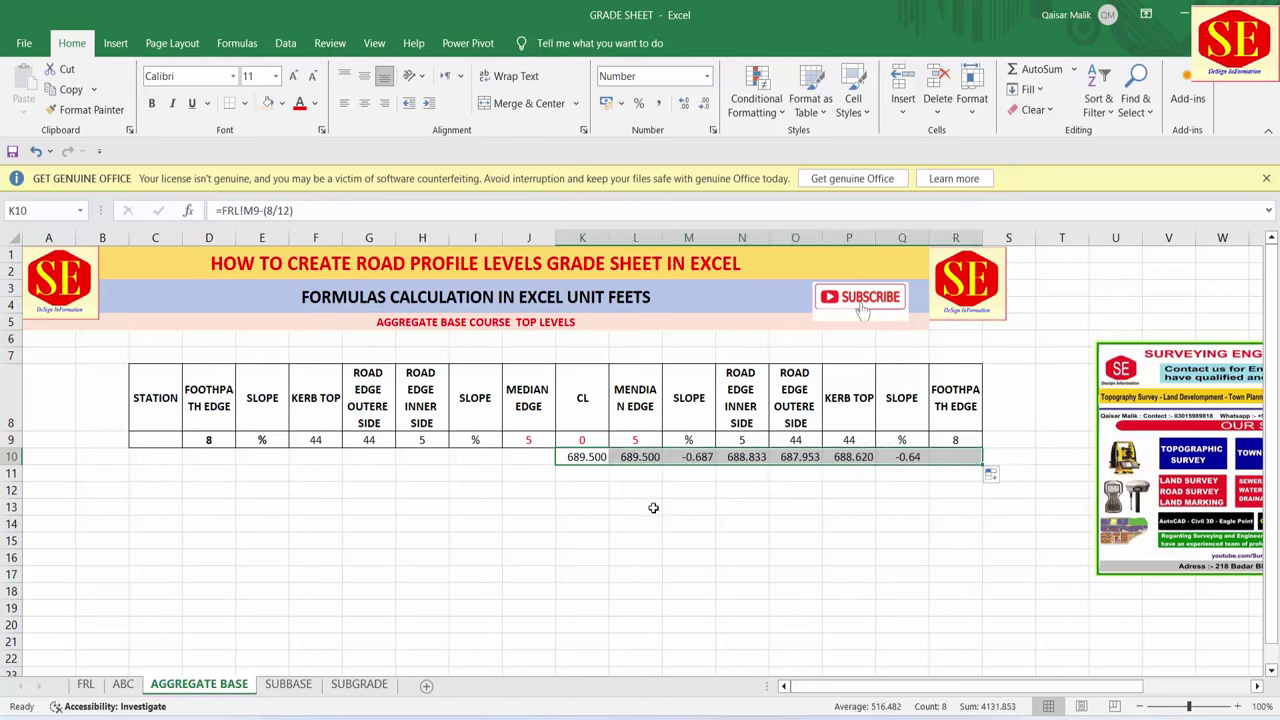
drag(601, 472, 170, 471)
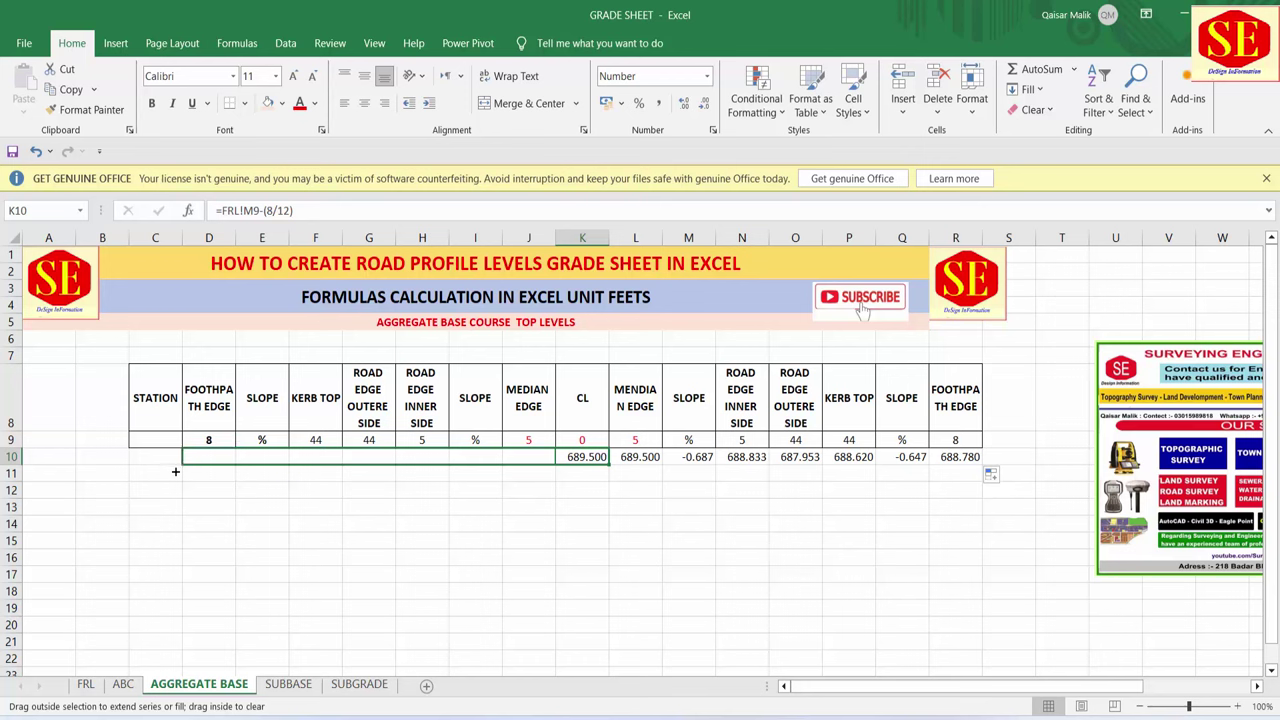
drag(175, 471, 146, 472)
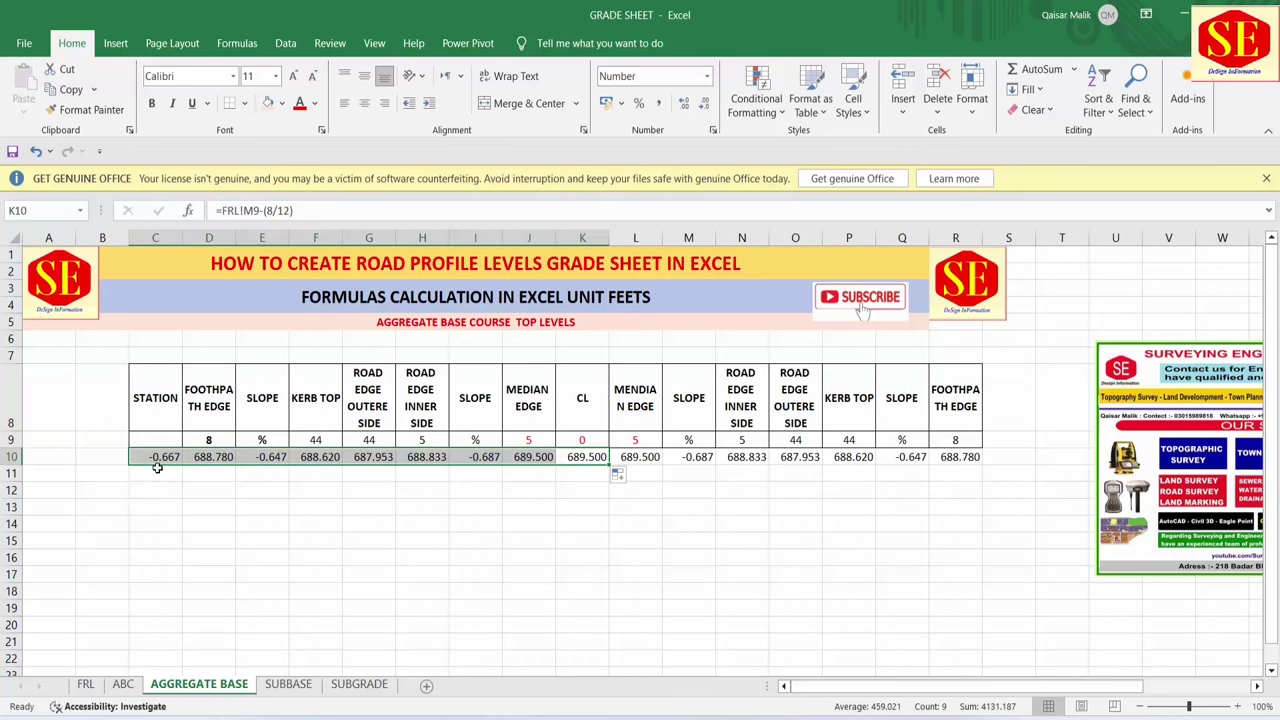
- Link station cell C10 to the first FRL station with =FRL!A9
click(160, 459)
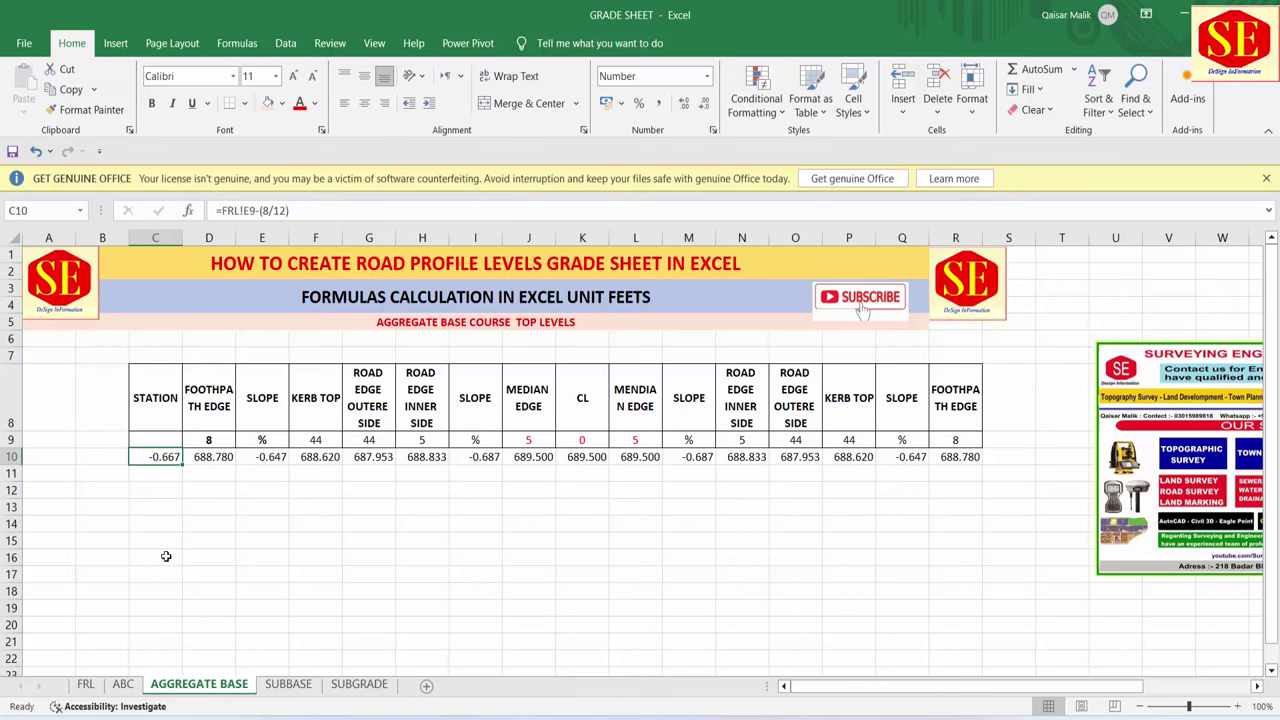
text(=)
click(86, 684)
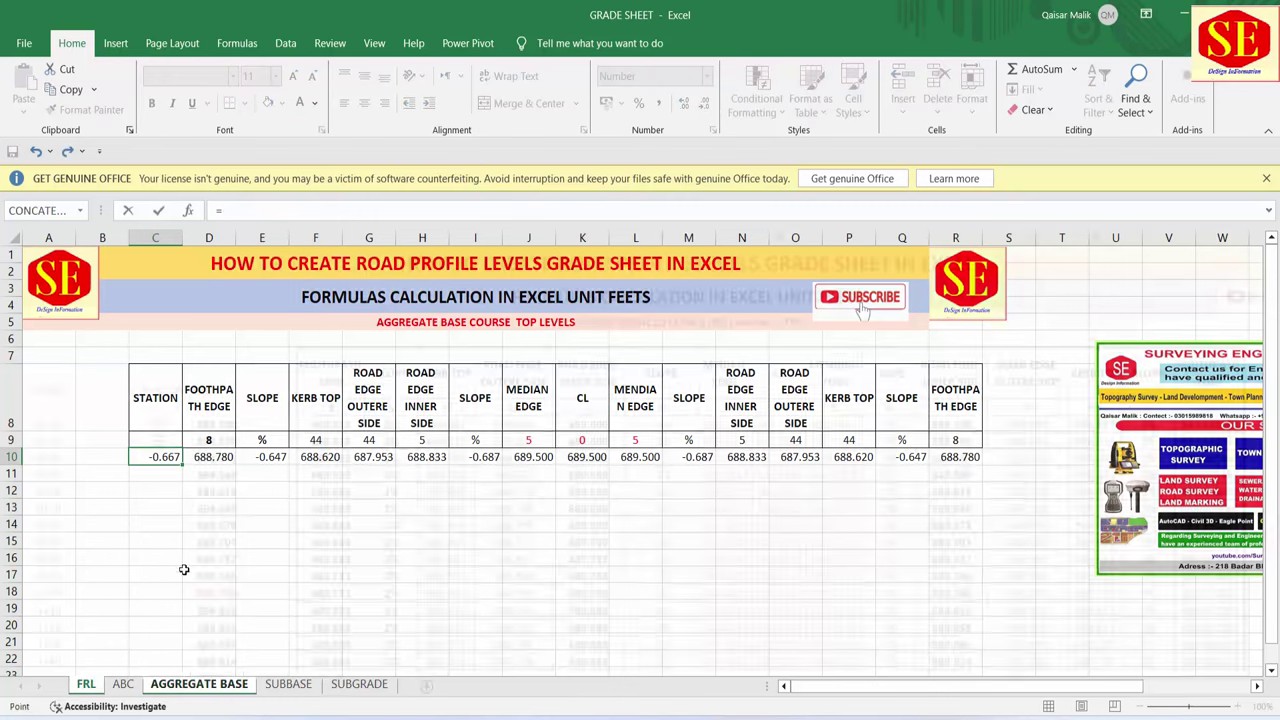
click(49, 424)
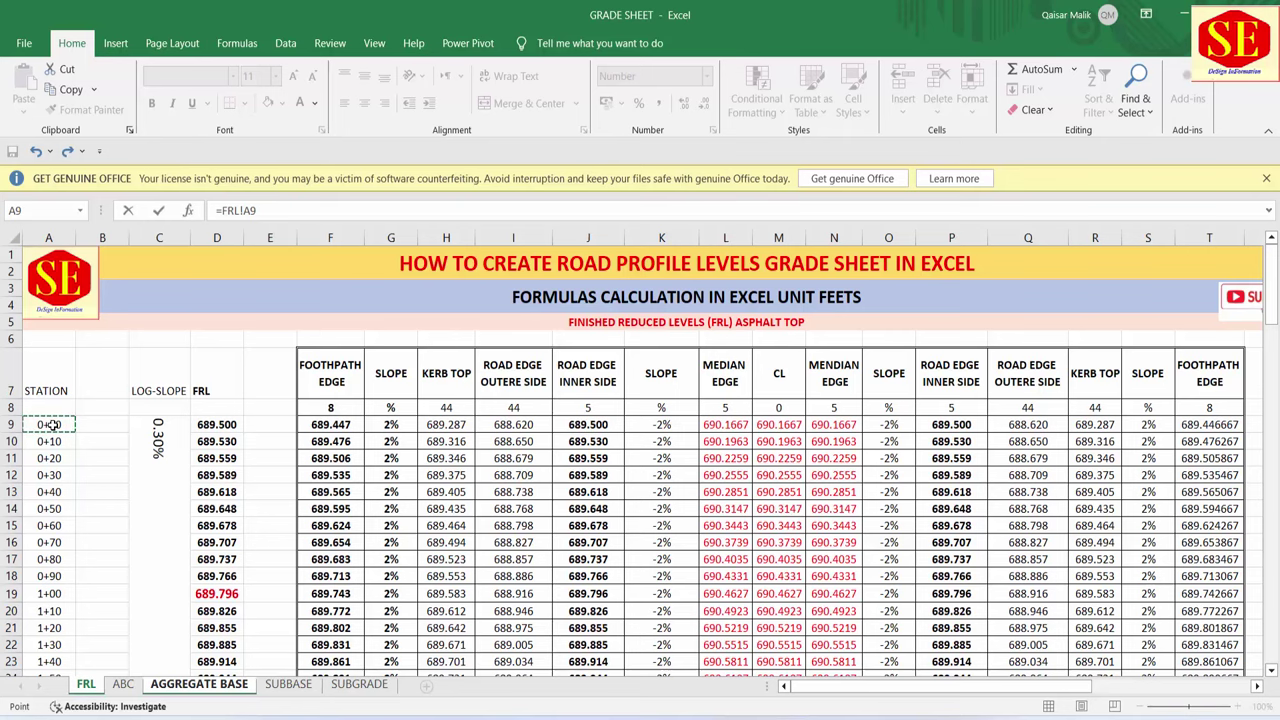
key(Return)
- Link E10 to =FRL!G9 and I10 to =FRL!K9, formatted as percentages (2%, -2%)
click(366, 497)
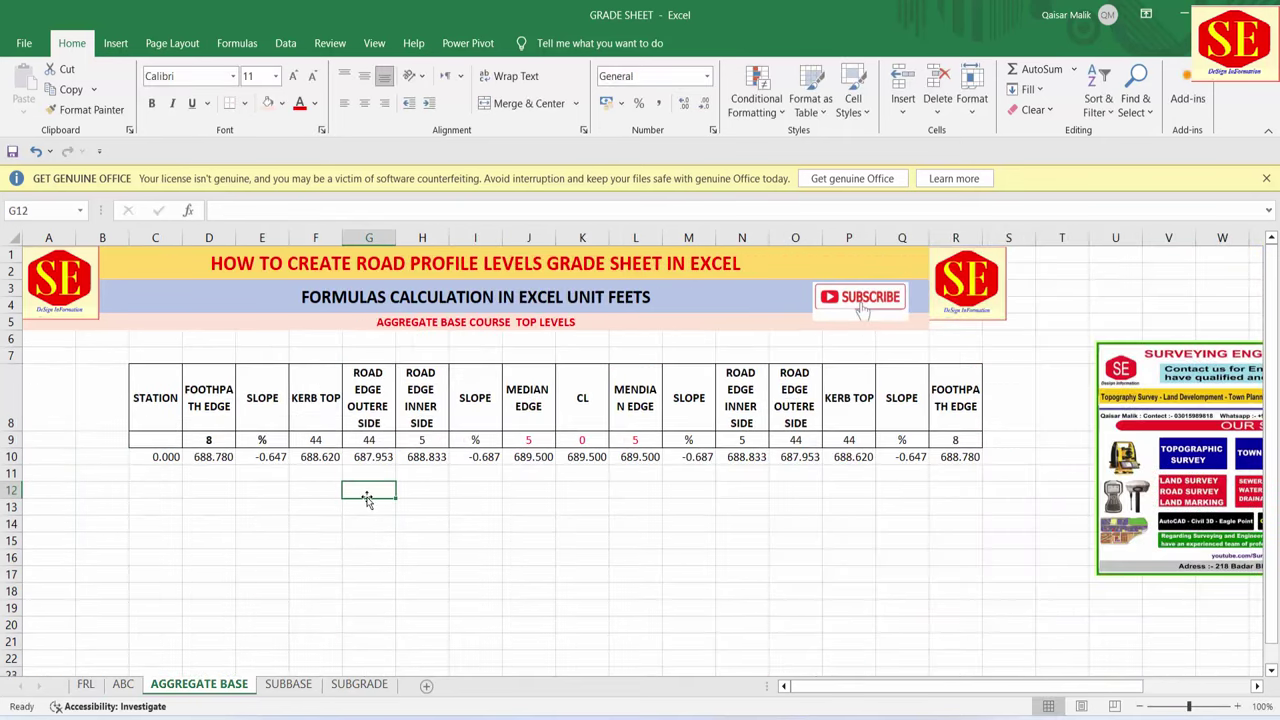
click(283, 457)
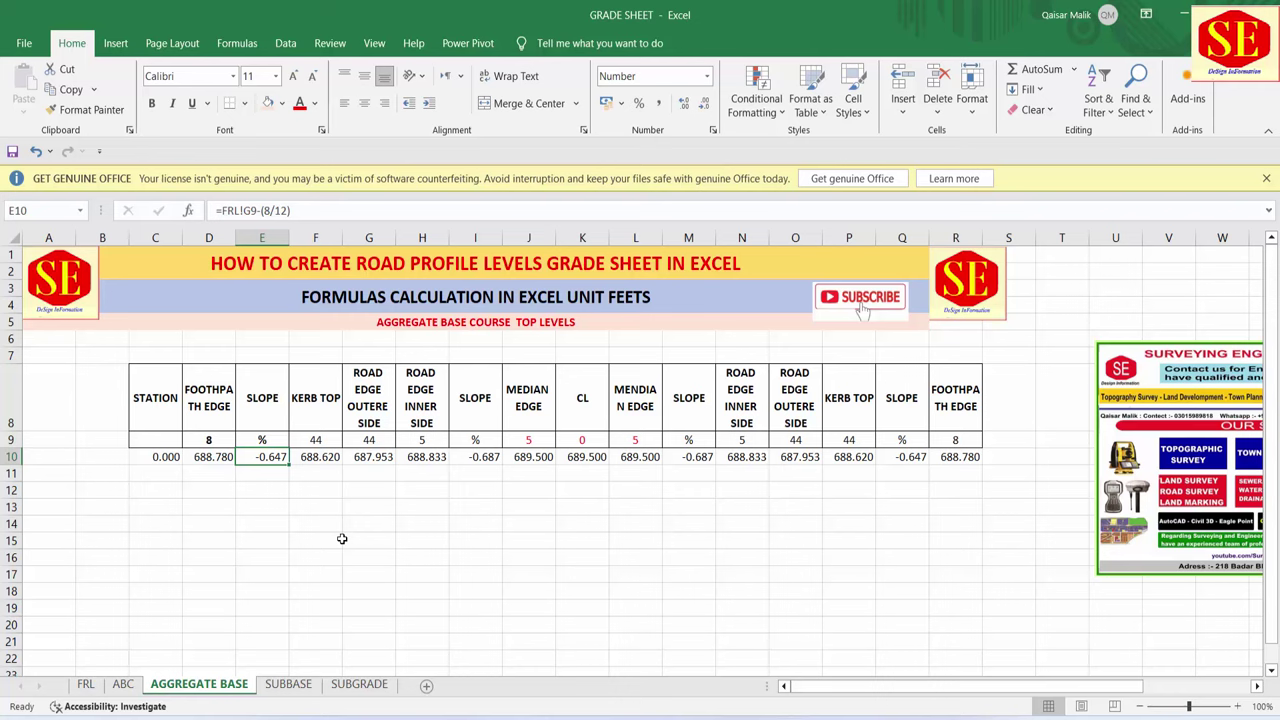
text(=)
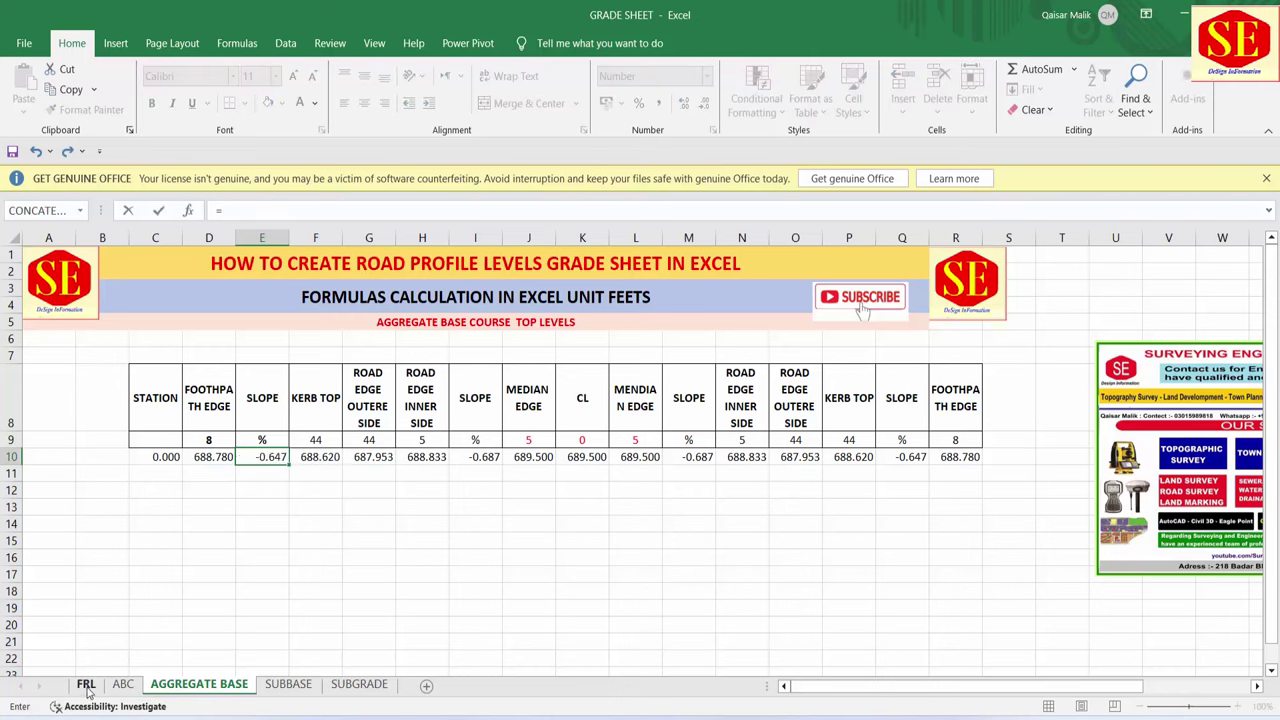
click(86, 684)
click(406, 425)
key(Return)
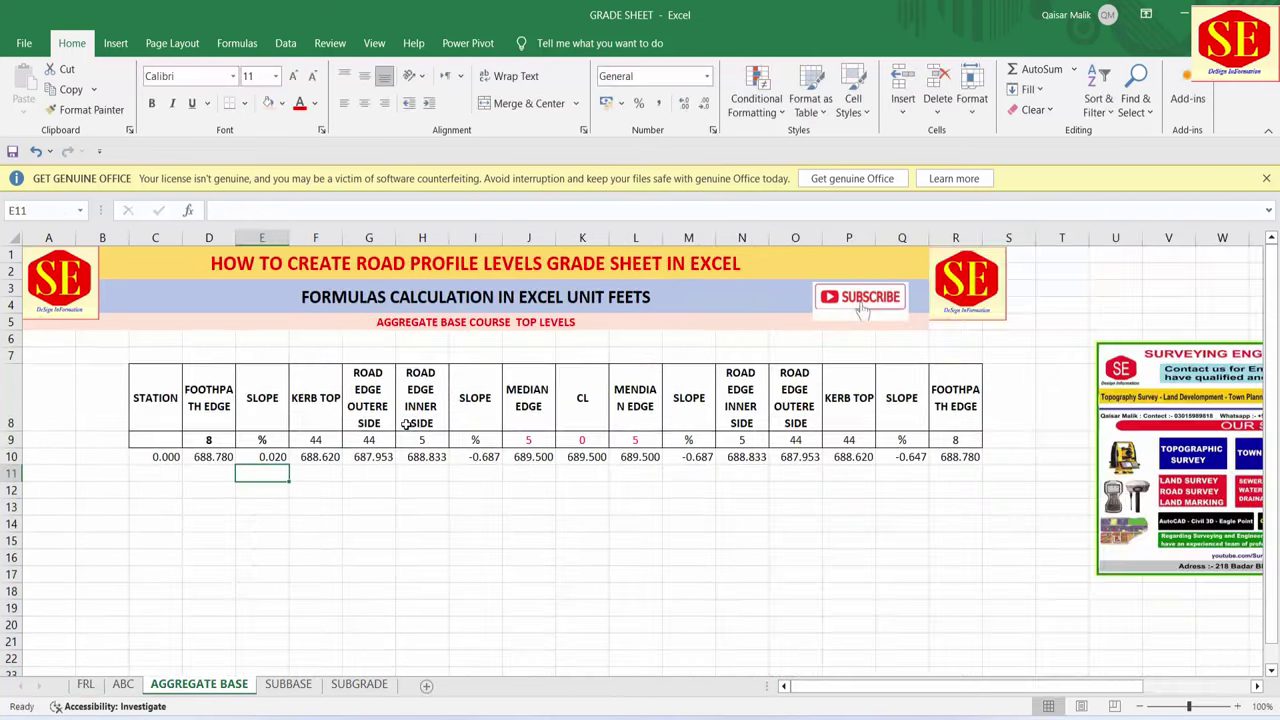
key(Up)
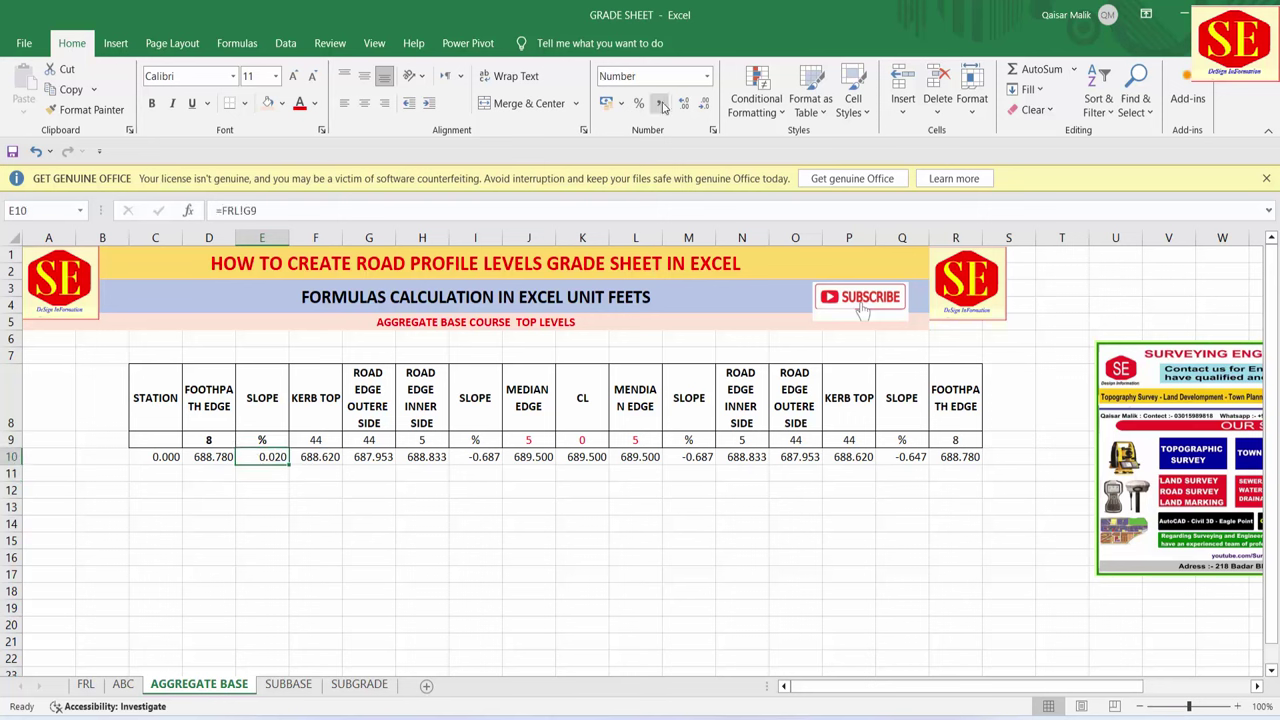
click(639, 103)
click(488, 455)
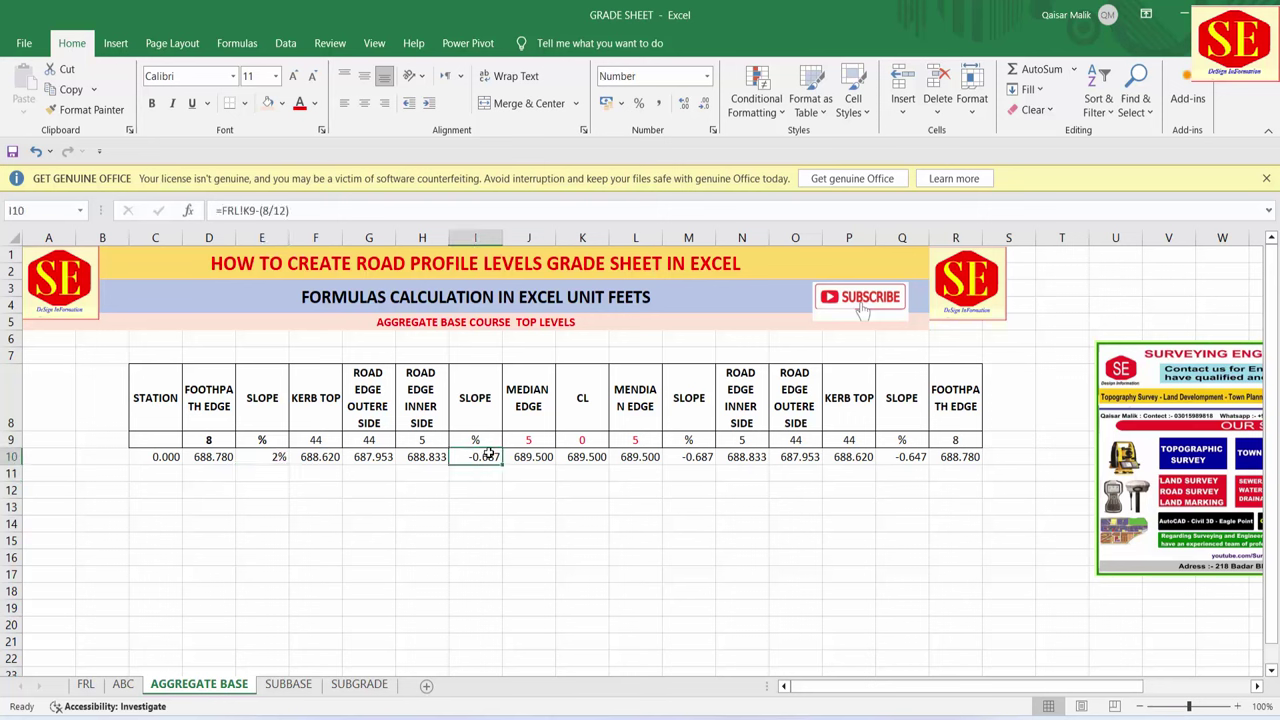
text(=)
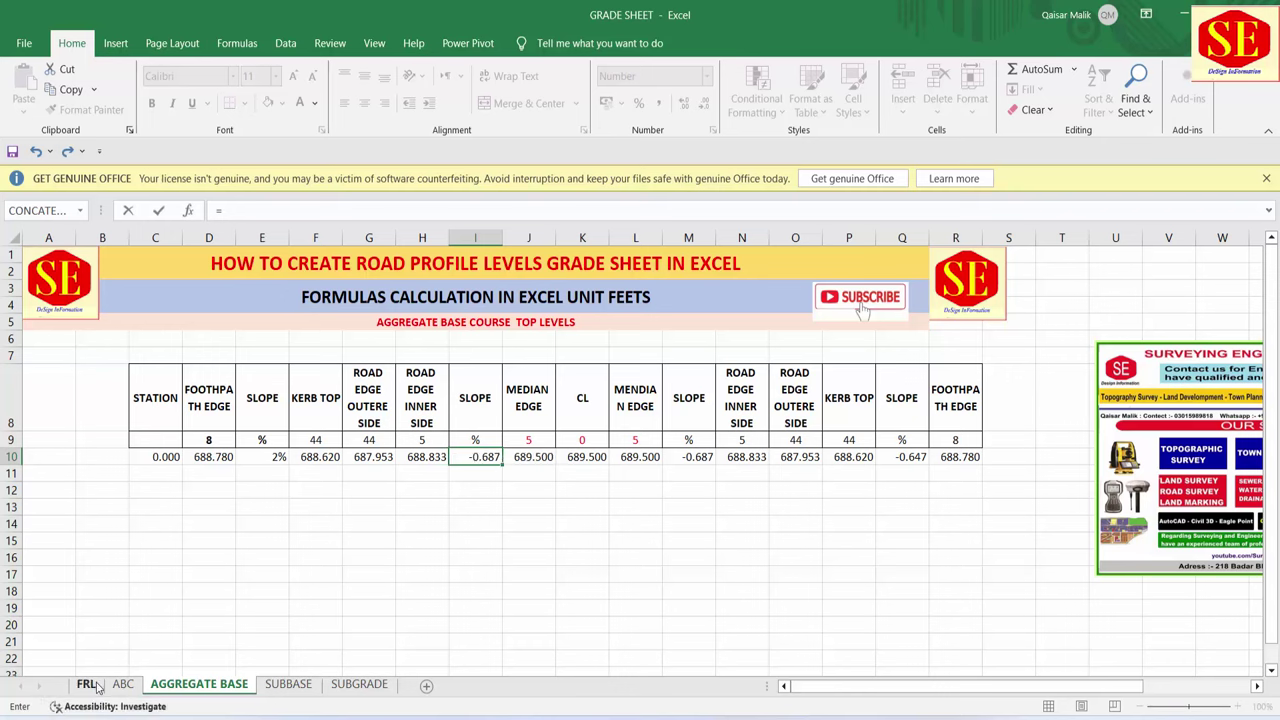
click(86, 684)
click(677, 424)
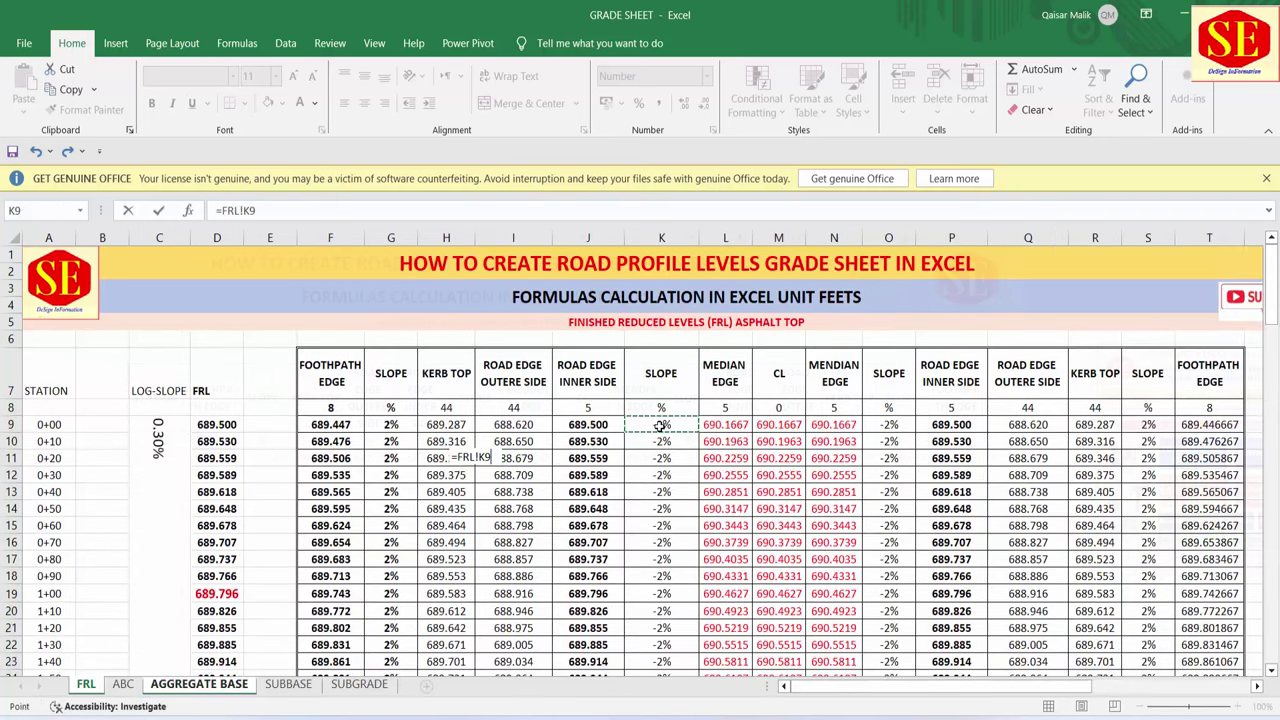
key(Return)
click(490, 455)
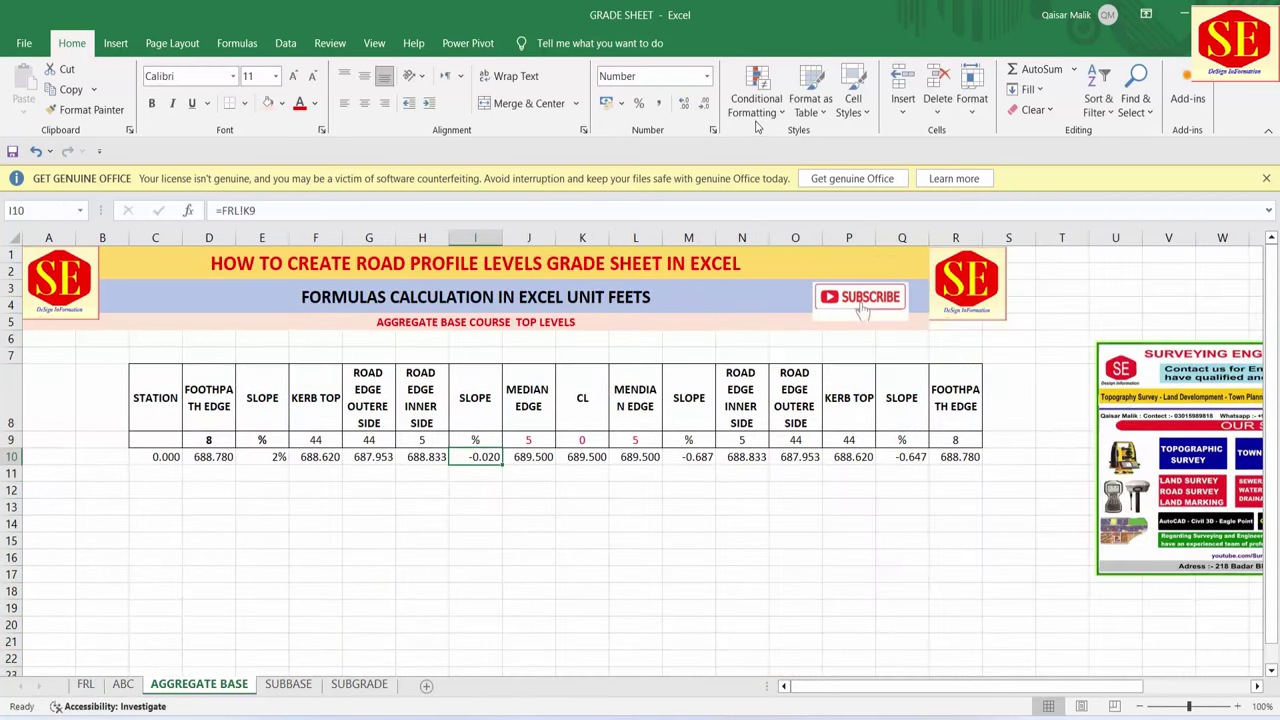
click(638, 103)
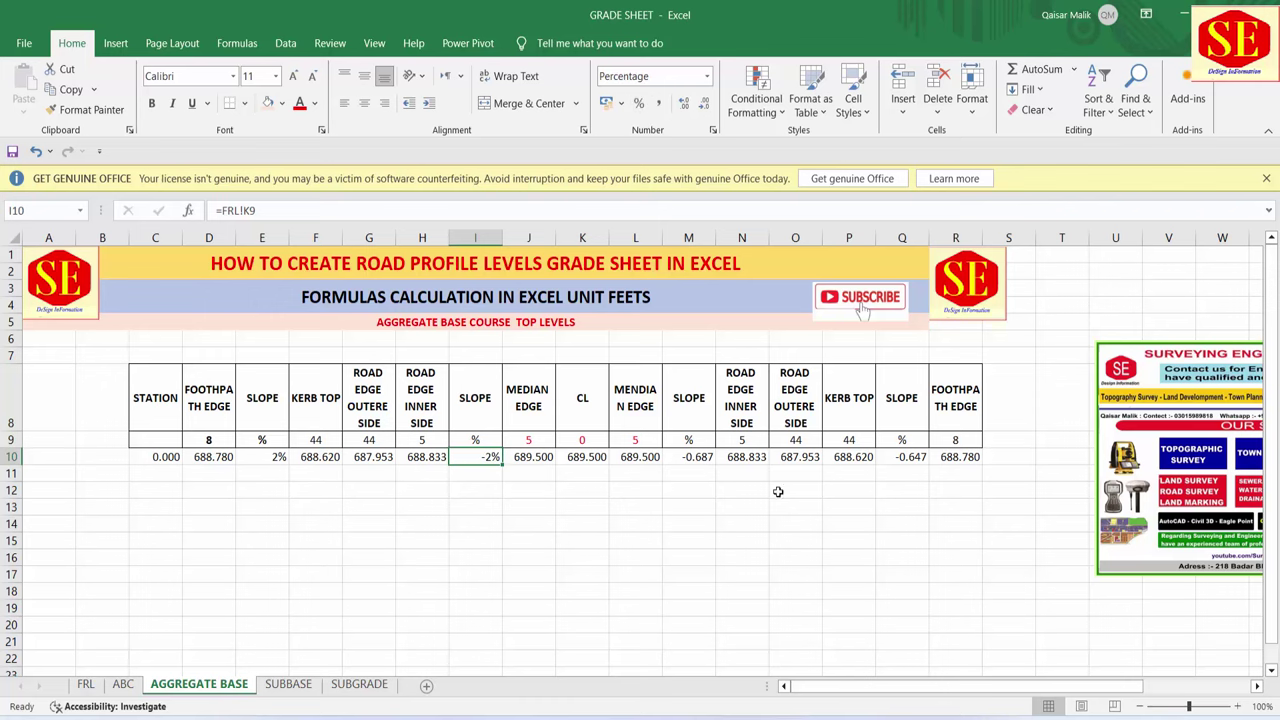
- Link M10 to =FRL!O9 and Q10 to =FRL!S9, formatted as percentages (-2%, 2%)
click(707, 458)
text(=)
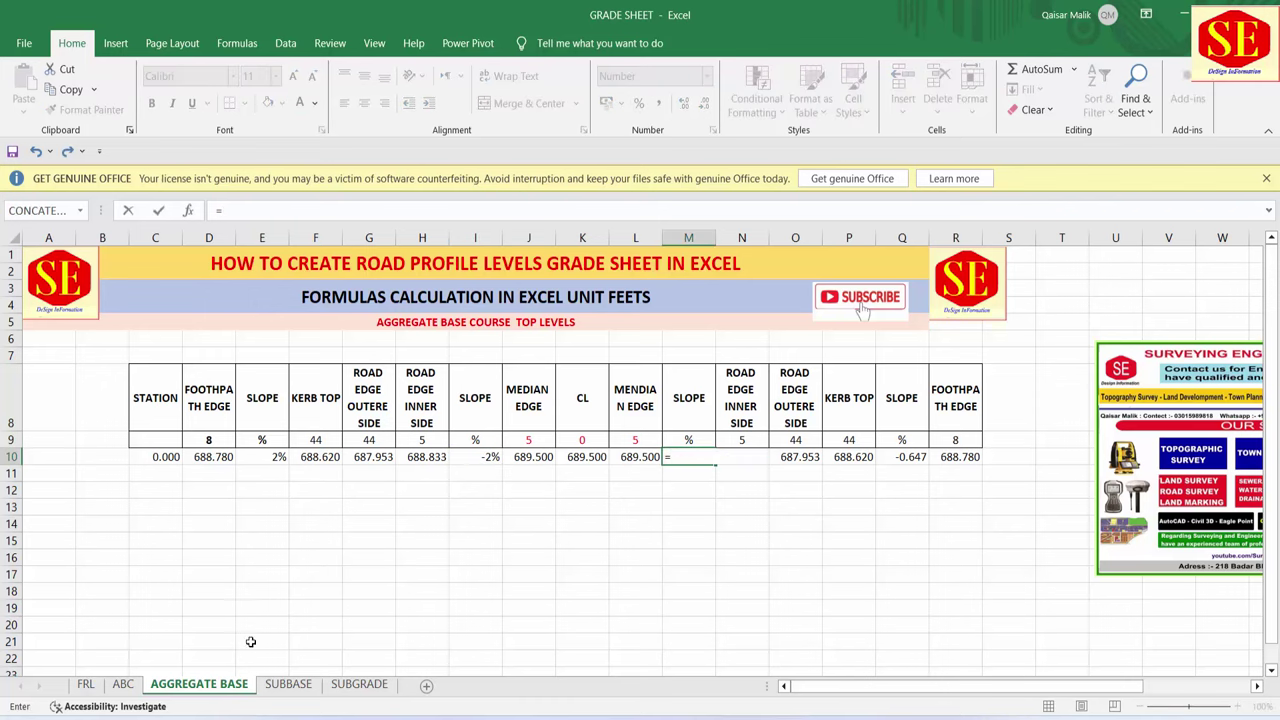
click(86, 684)
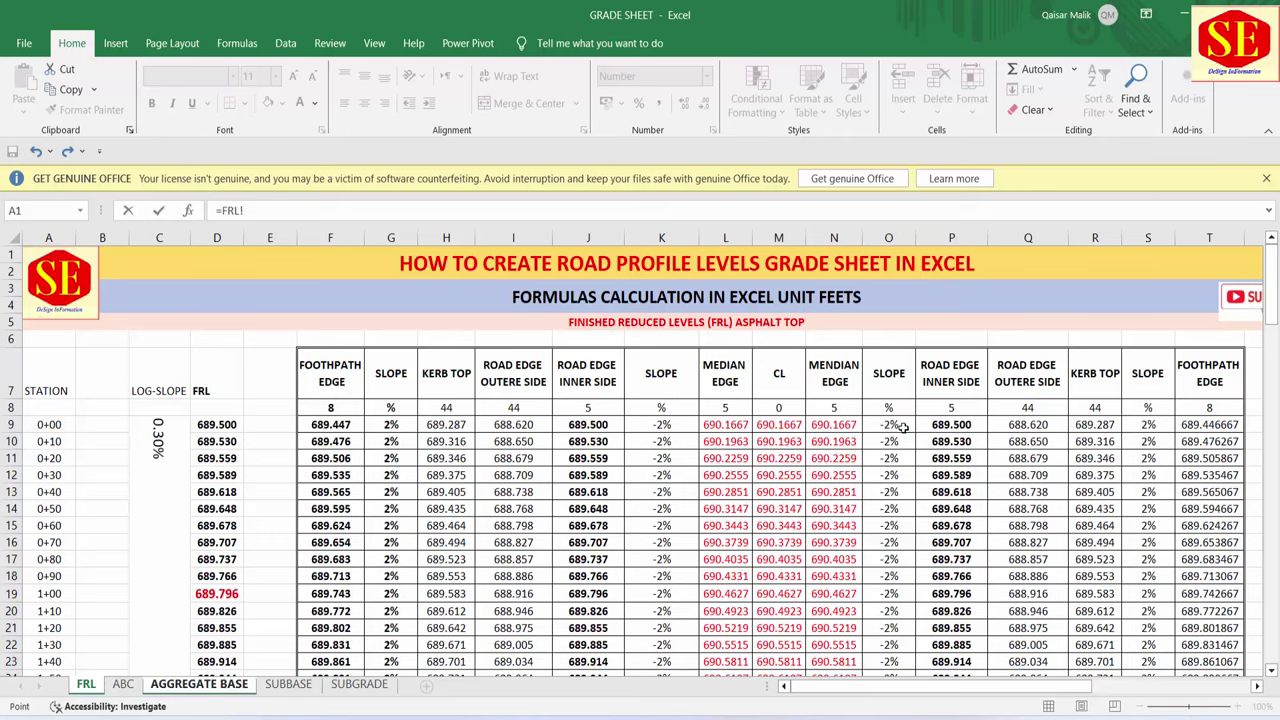
click(900, 426)
key(Return)
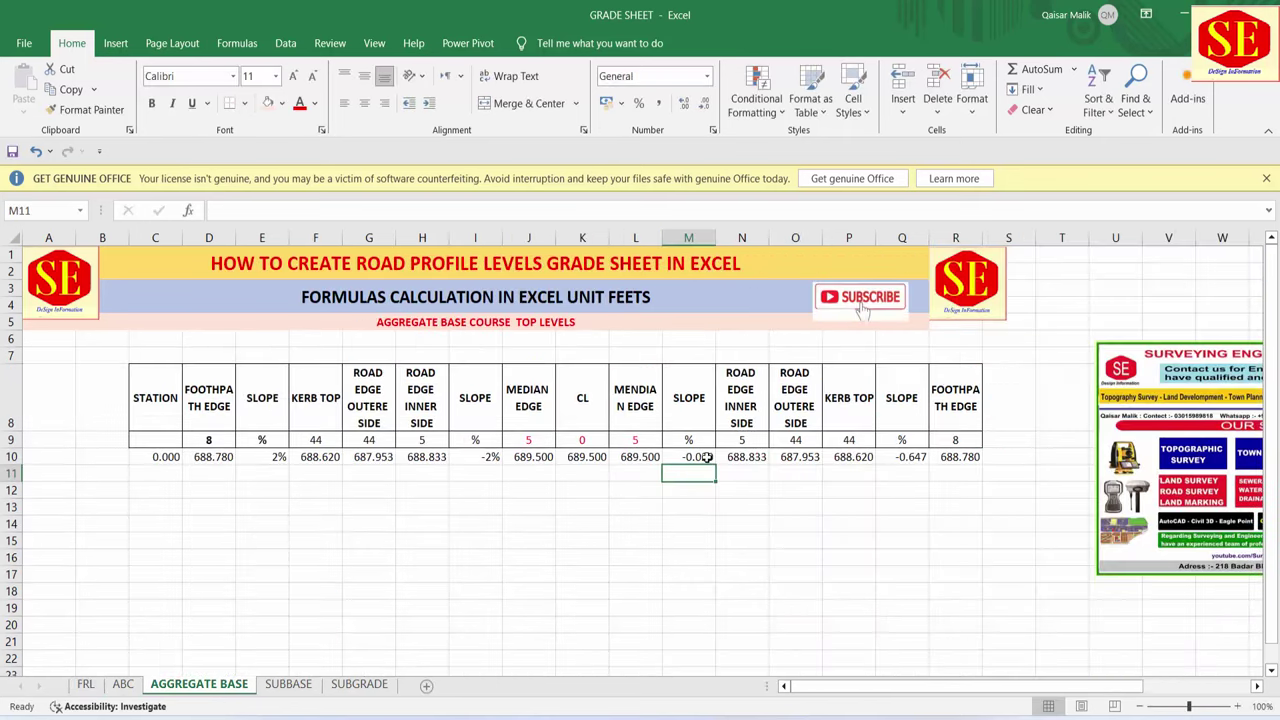
click(706, 458)
click(640, 102)
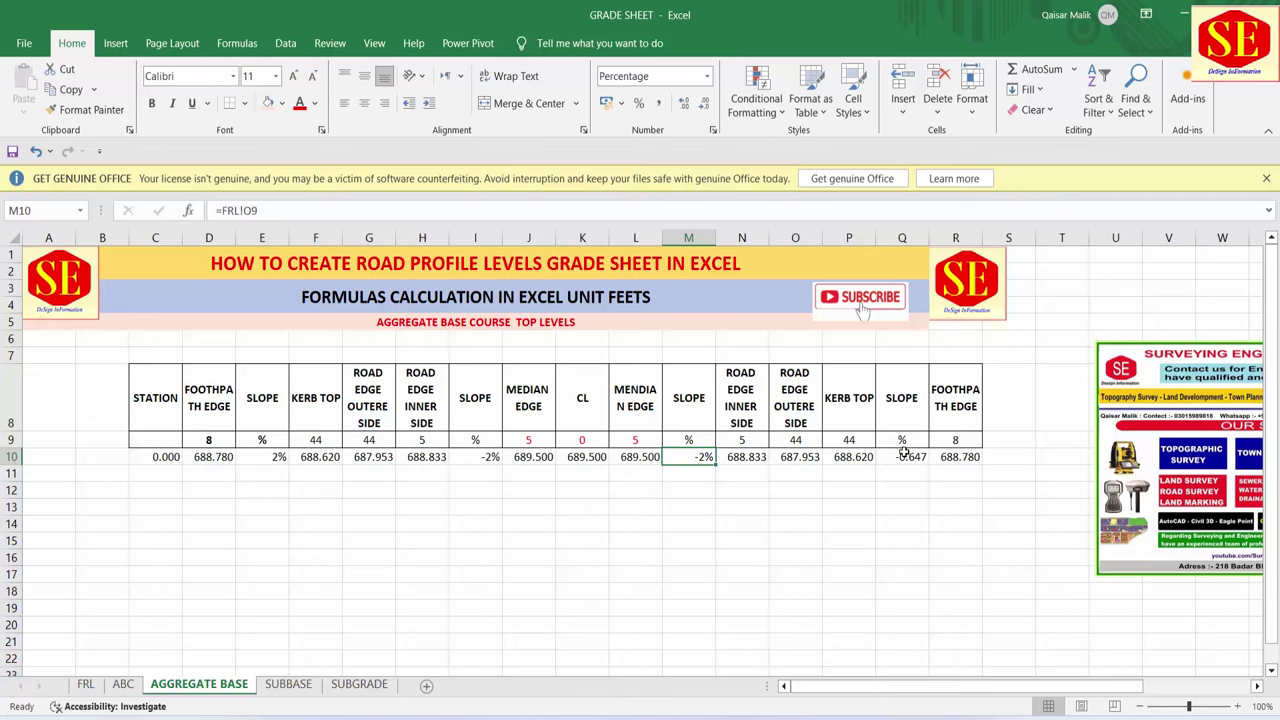
click(903, 456)
text(=FRL!)
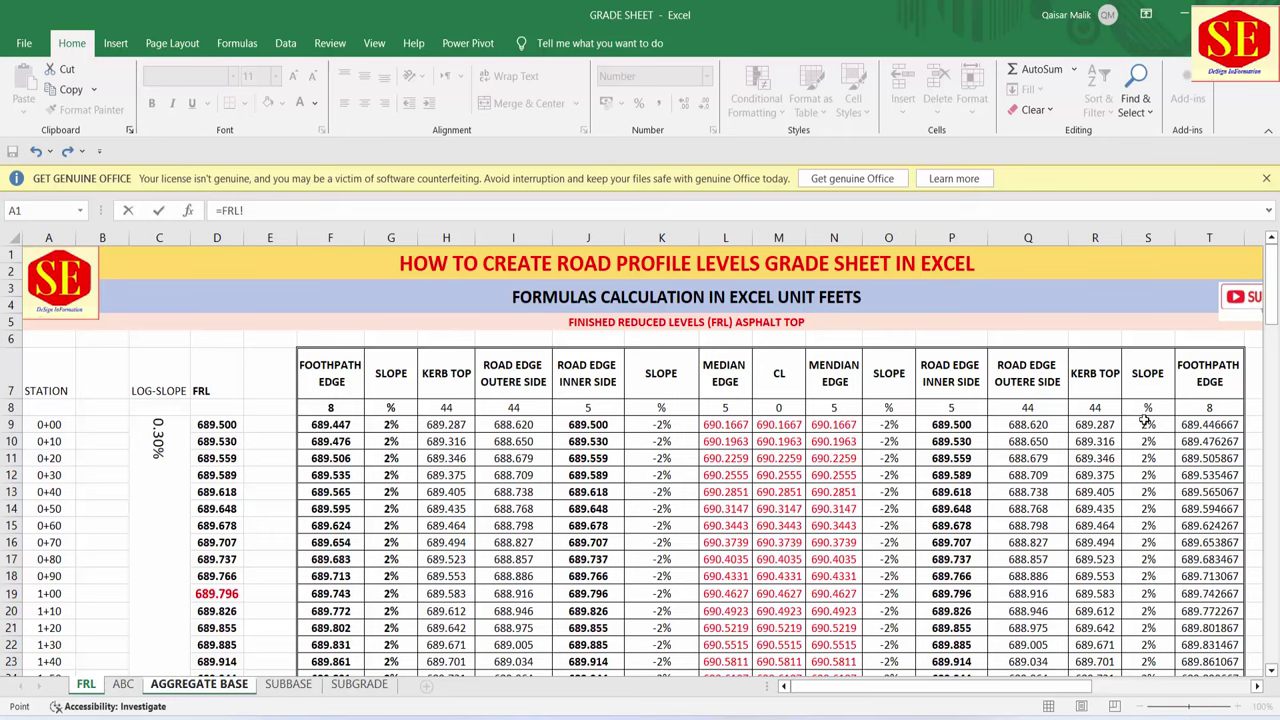
click(1153, 426)
key(Return)
click(898, 455)
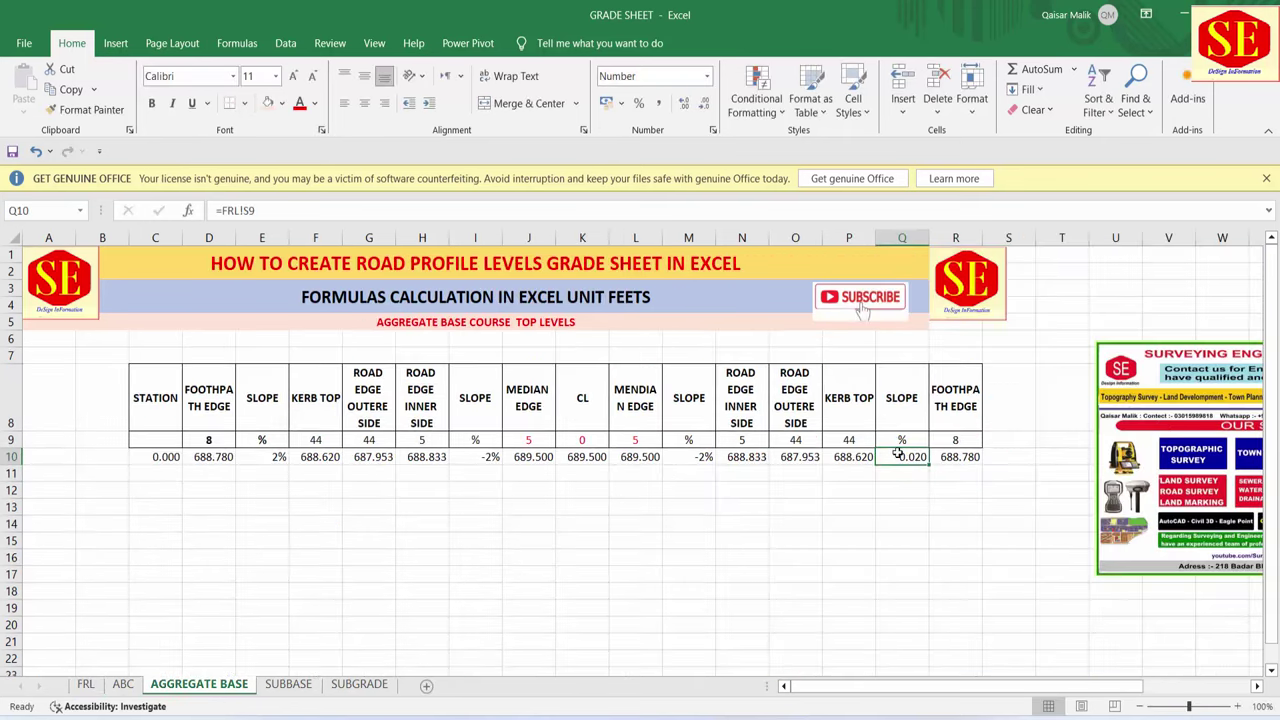
click(638, 103)
- Check the R10 formula and select C10:L10 to review the row 10 values
double_click(955, 456)
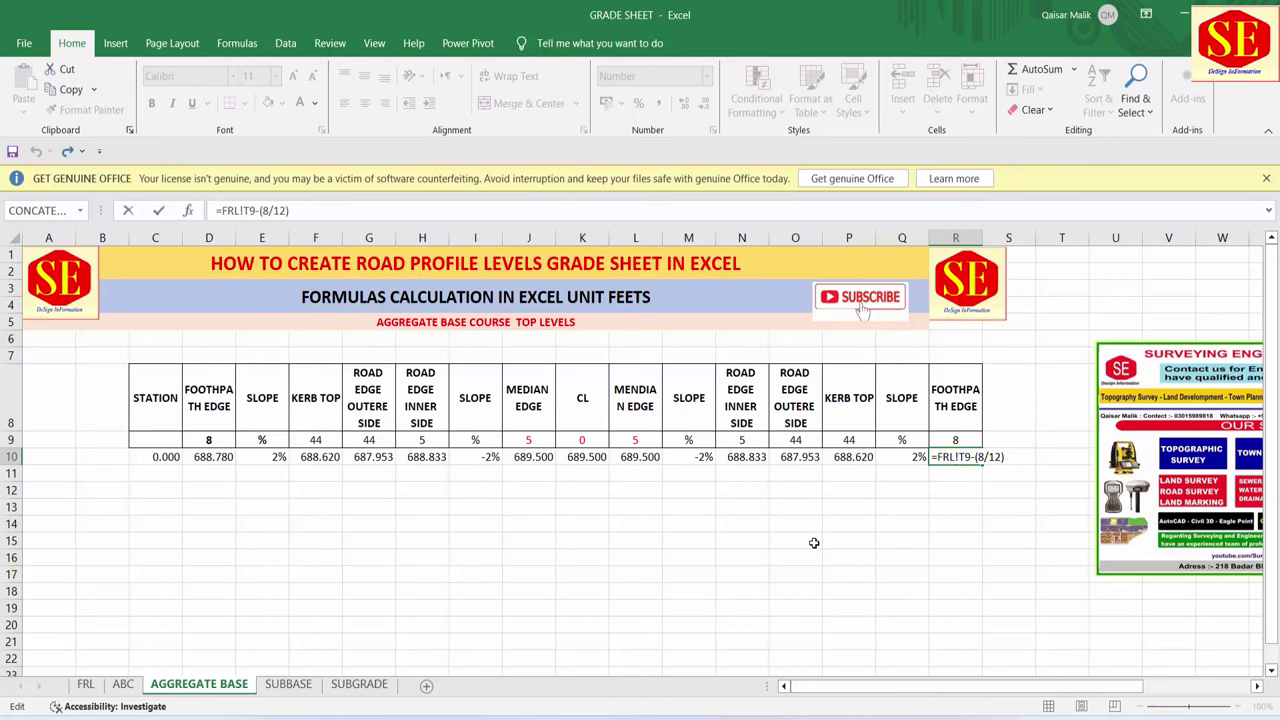
key(Escape)
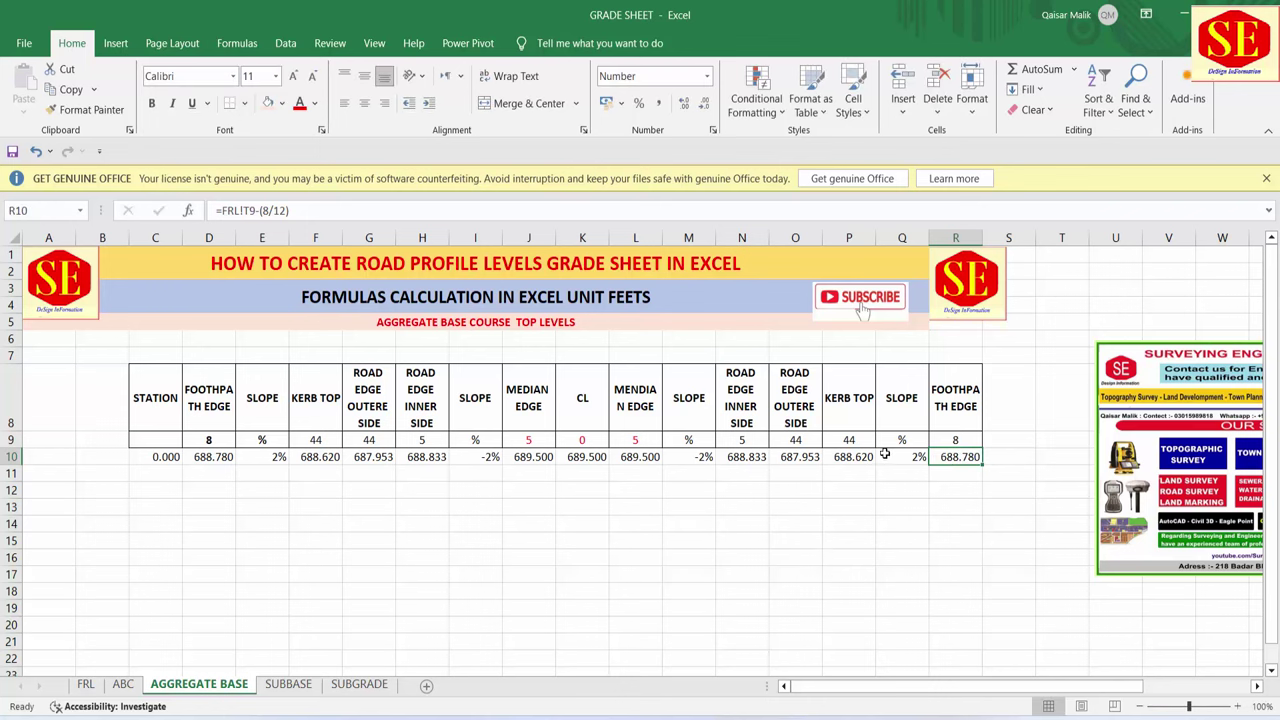
click(367, 530)
click(168, 456)
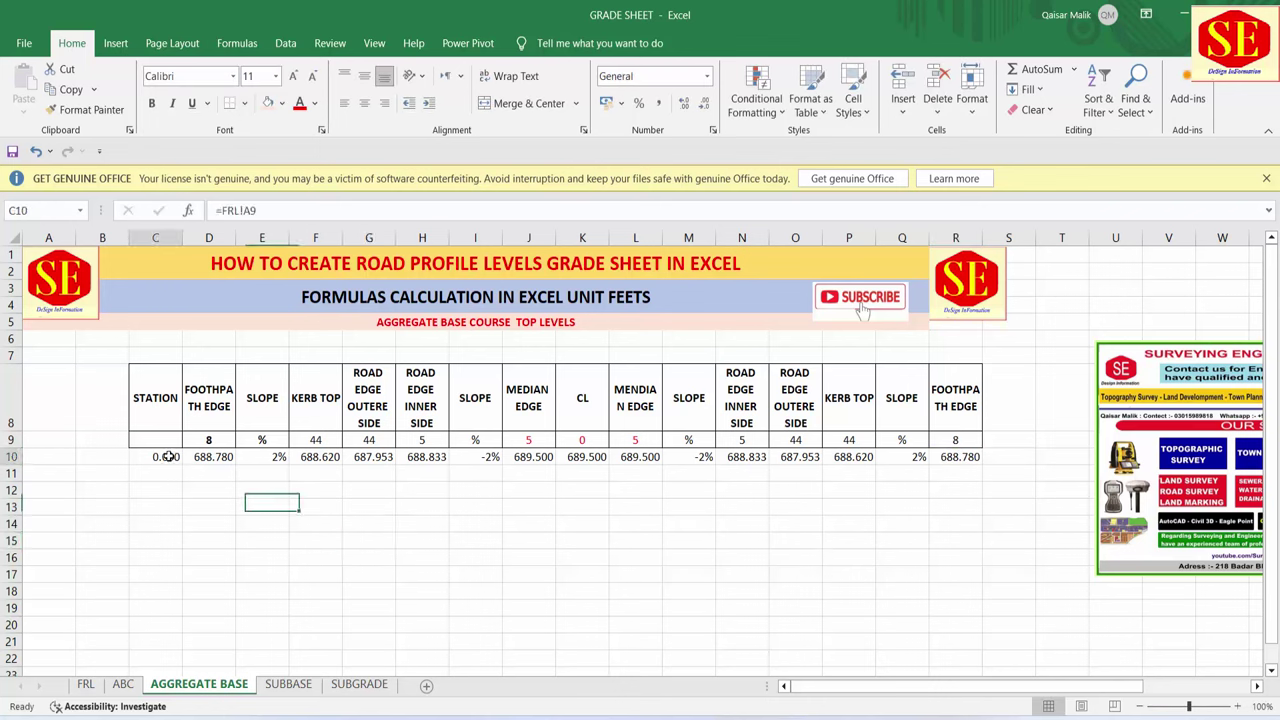
drag(168, 456, 648, 457)
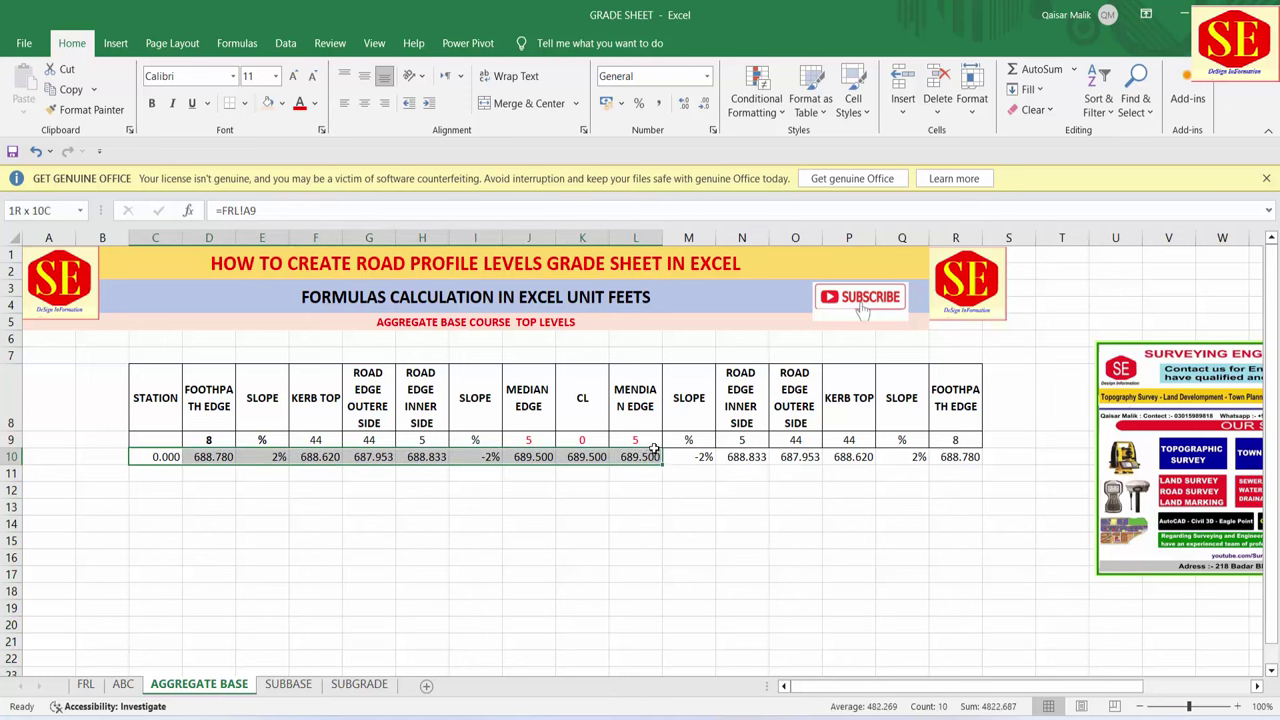
- Give station cell C10 the custom number format 0+00
click(168, 458)
right_click(168, 458)
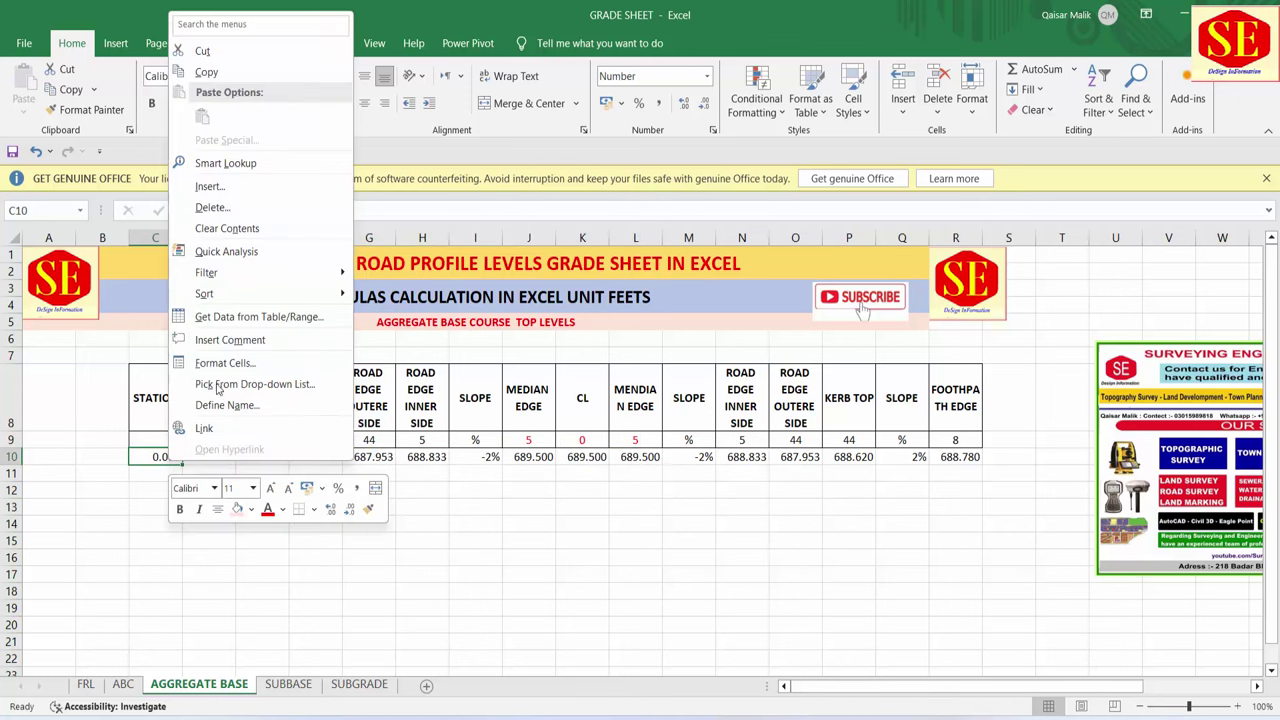
click(215, 363)
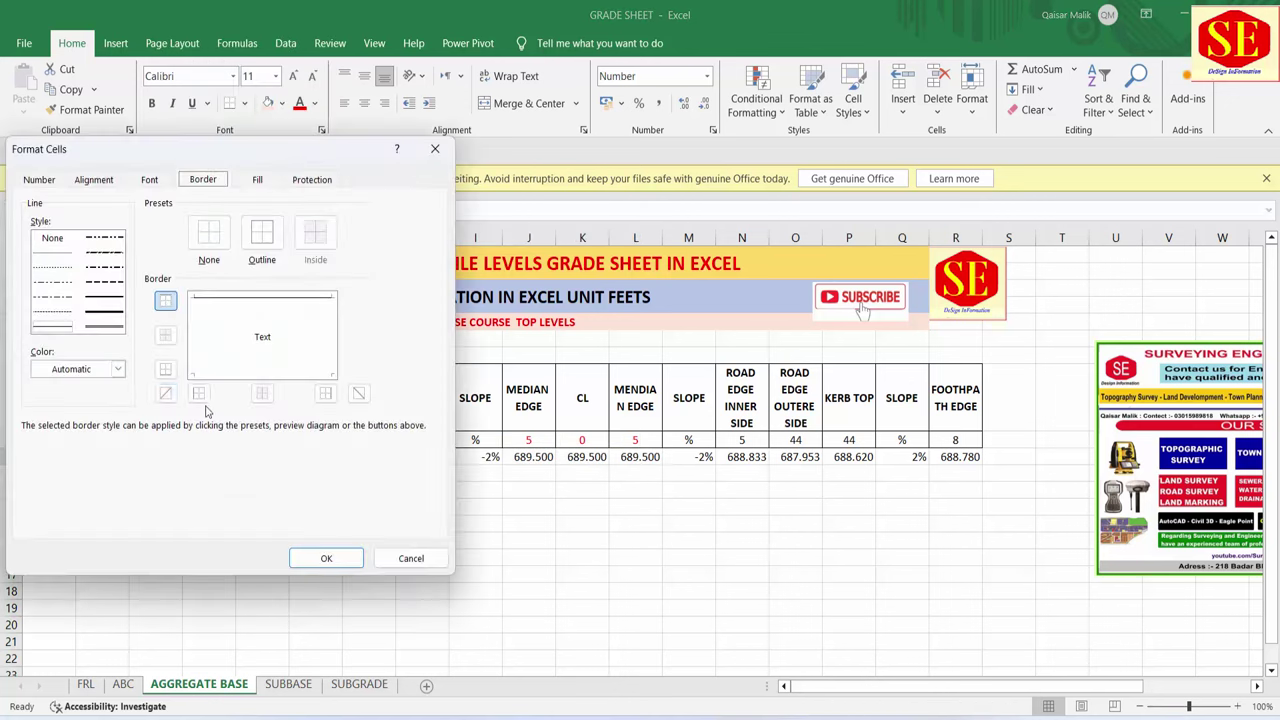
click(40, 179)
click(40, 350)
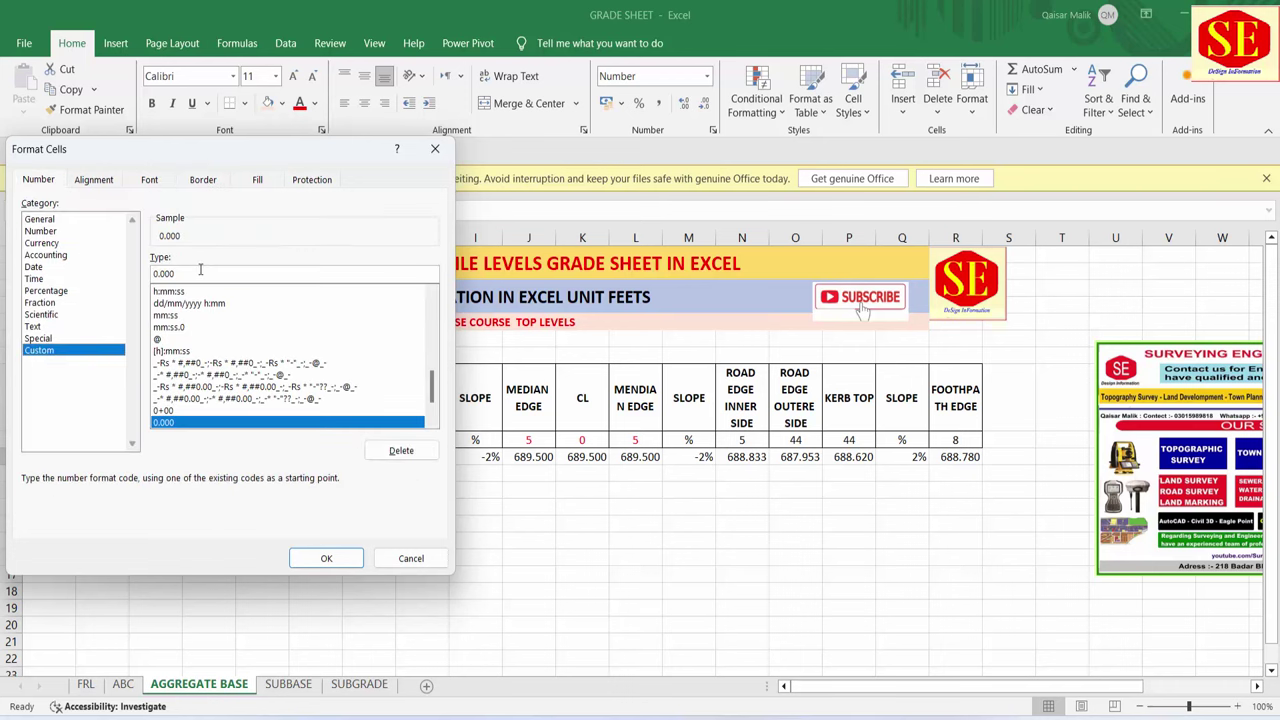
drag(200, 272, 115, 279)
text(0)
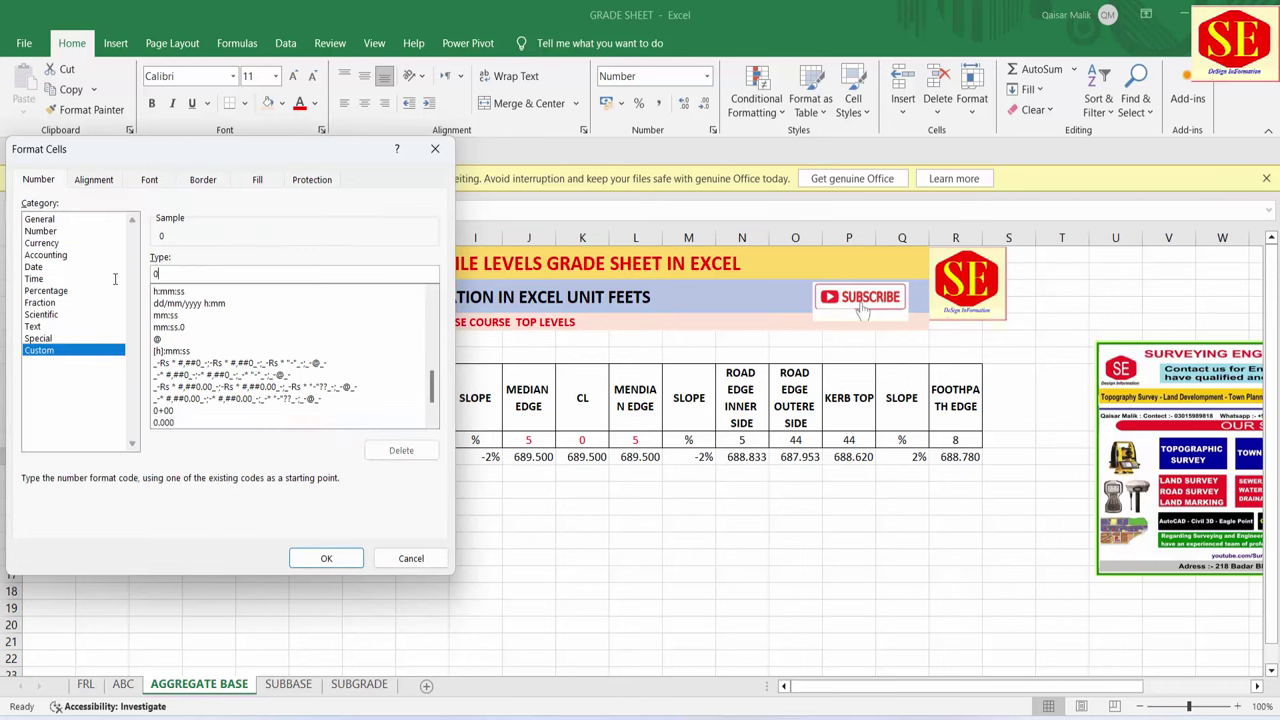
text(+00)
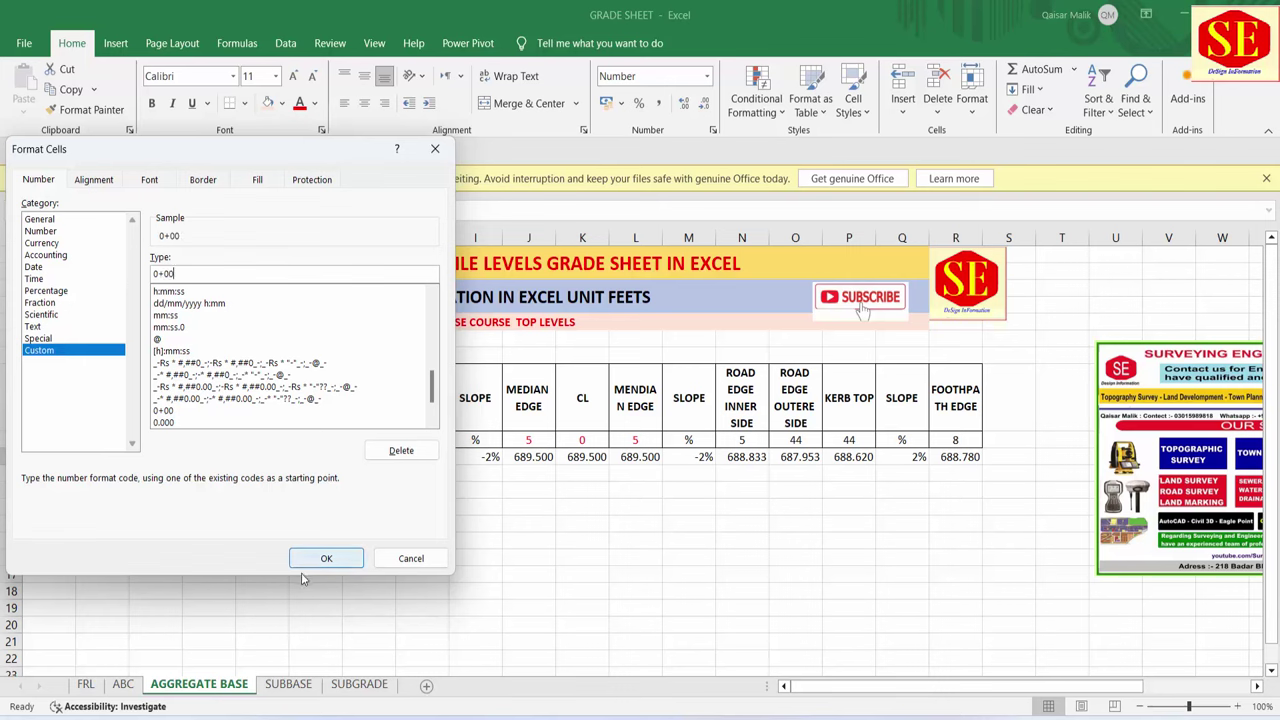
click(318, 560)
- Fill the C10:R10 formulas down through row 158
mouse_move(170, 455)
mouse_down()
mouse_move(948, 450)
mouse_move(981, 716)
mouse_up()
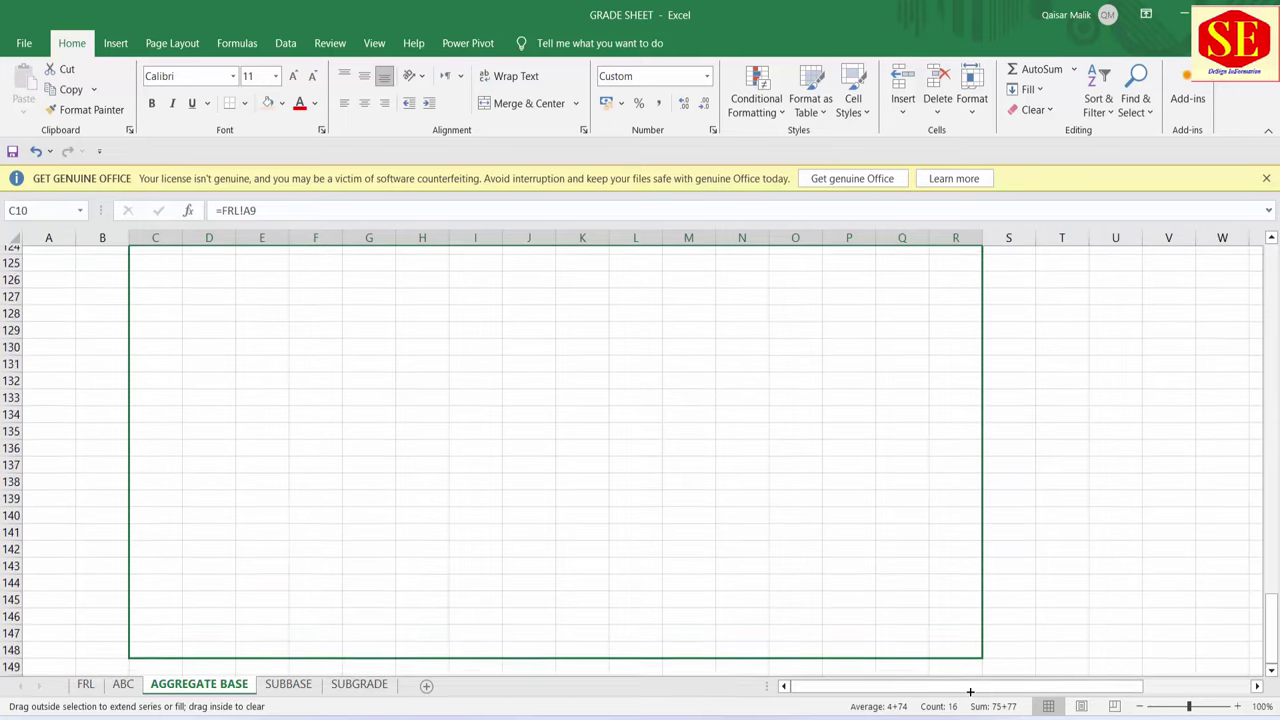
drag(981, 716, 981, 712)
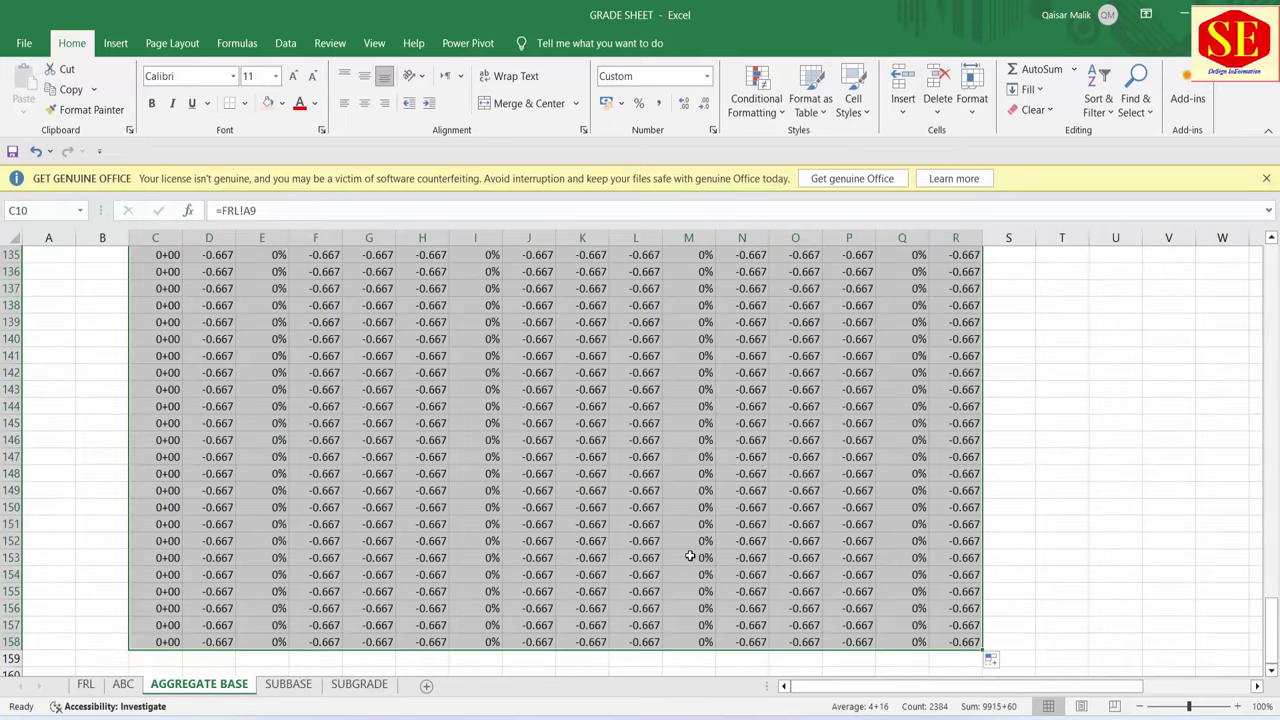
scroll(523, 451, up, 5)
scroll(525, 452, up, 8)
scroll(523, 451, down, 6)
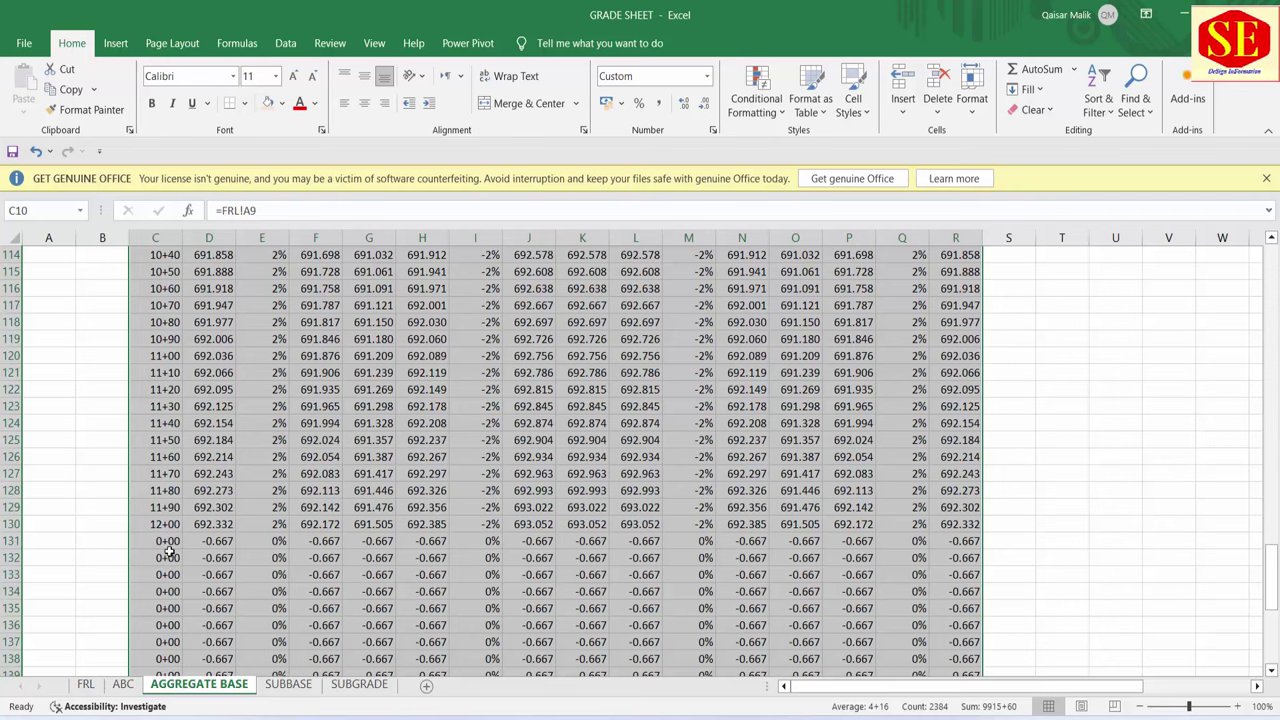
- Clear the surplus rows C131:R158 below station 12+00
mouse_move(168, 541)
mouse_down()
mouse_move(931, 586)
mouse_move(999, 671)
mouse_move(972, 643)
mouse_up()
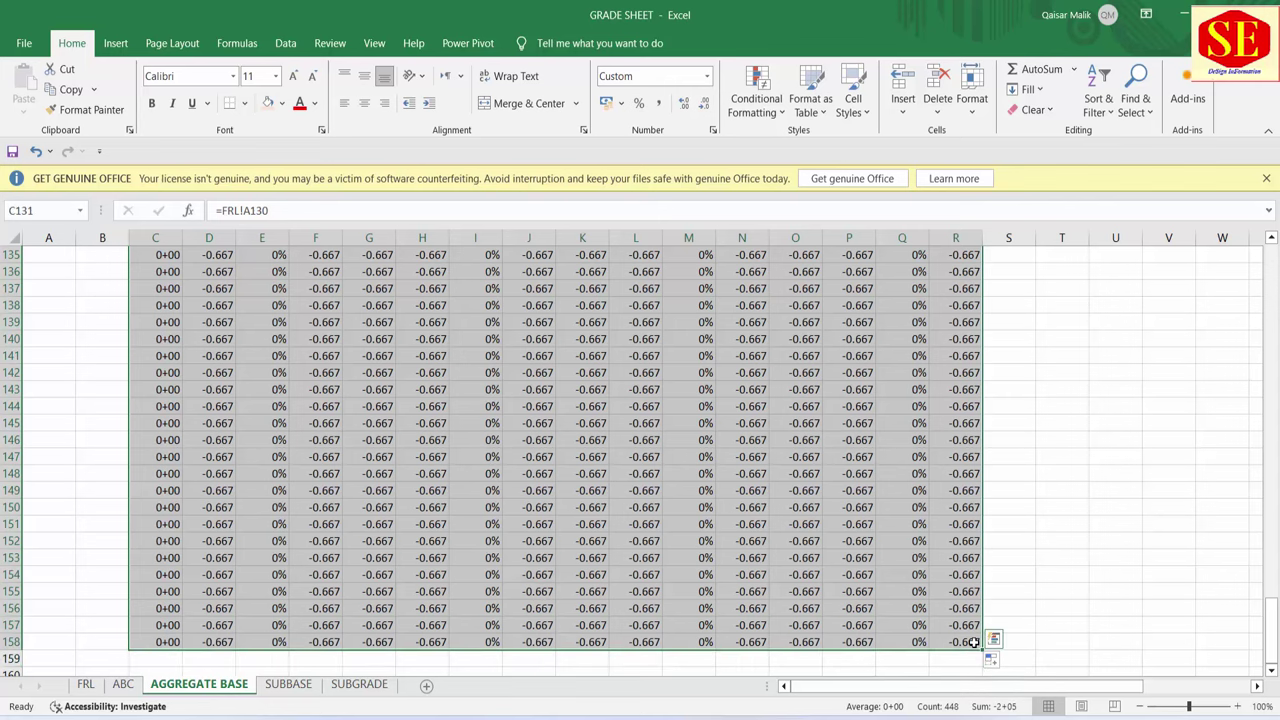
key(Delete)
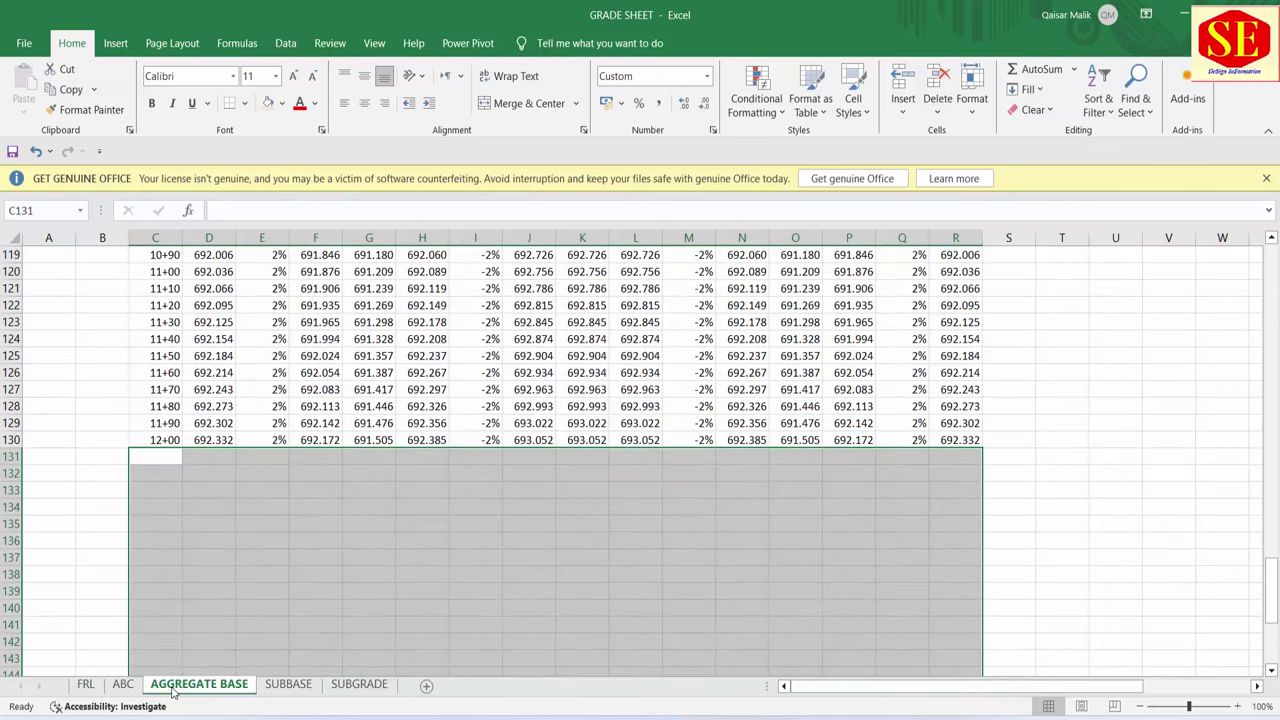
scroll(634, 408, up, 7)
scroll(634, 323, up, 7)
scroll(634, 323, up, 12)
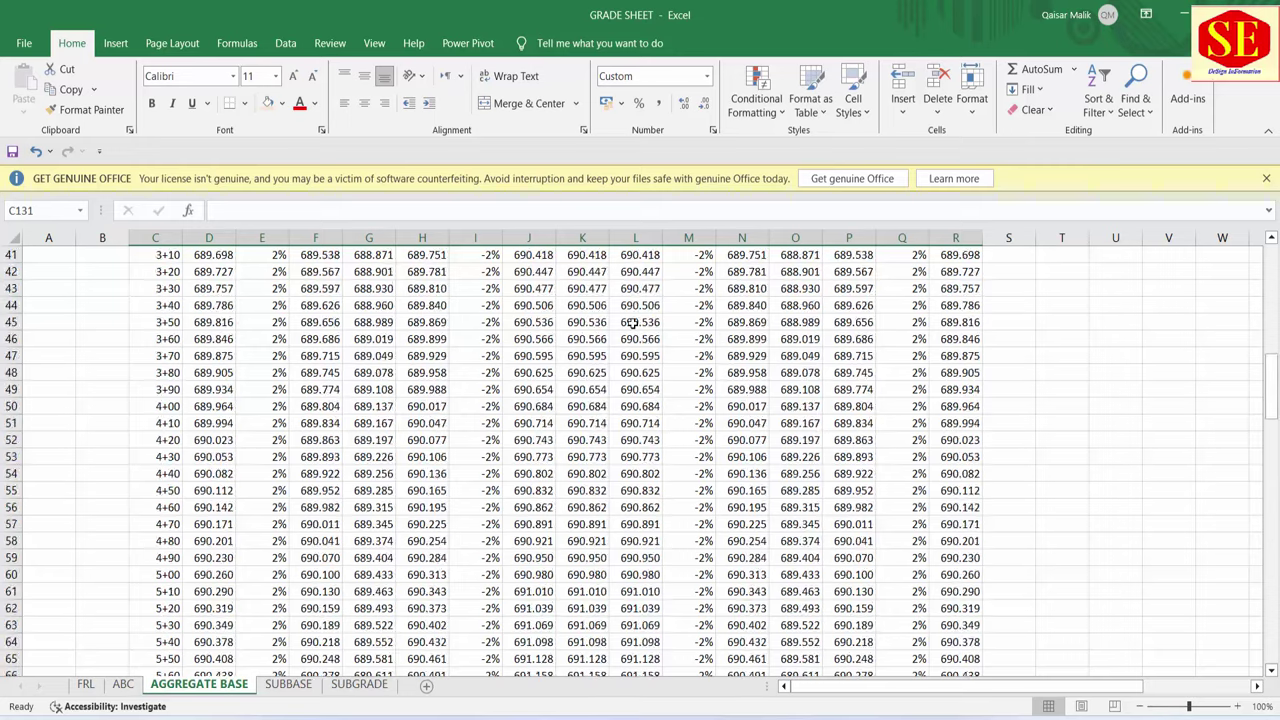
scroll(632, 323, up, 13)
scroll(632, 323, up, 1)
scroll(632, 323, down, 1)
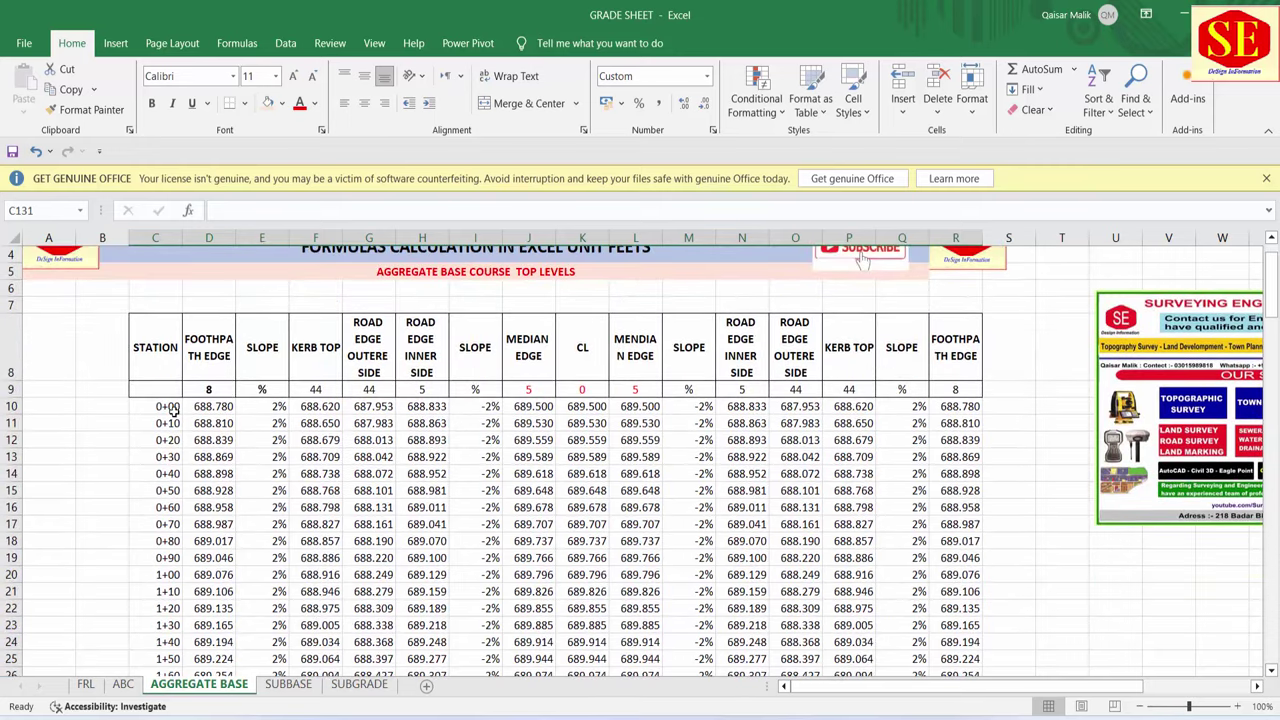
- Apply outline and inside borders to the data range C10:R130
click(172, 410)
drag(213, 403, 968, 408)
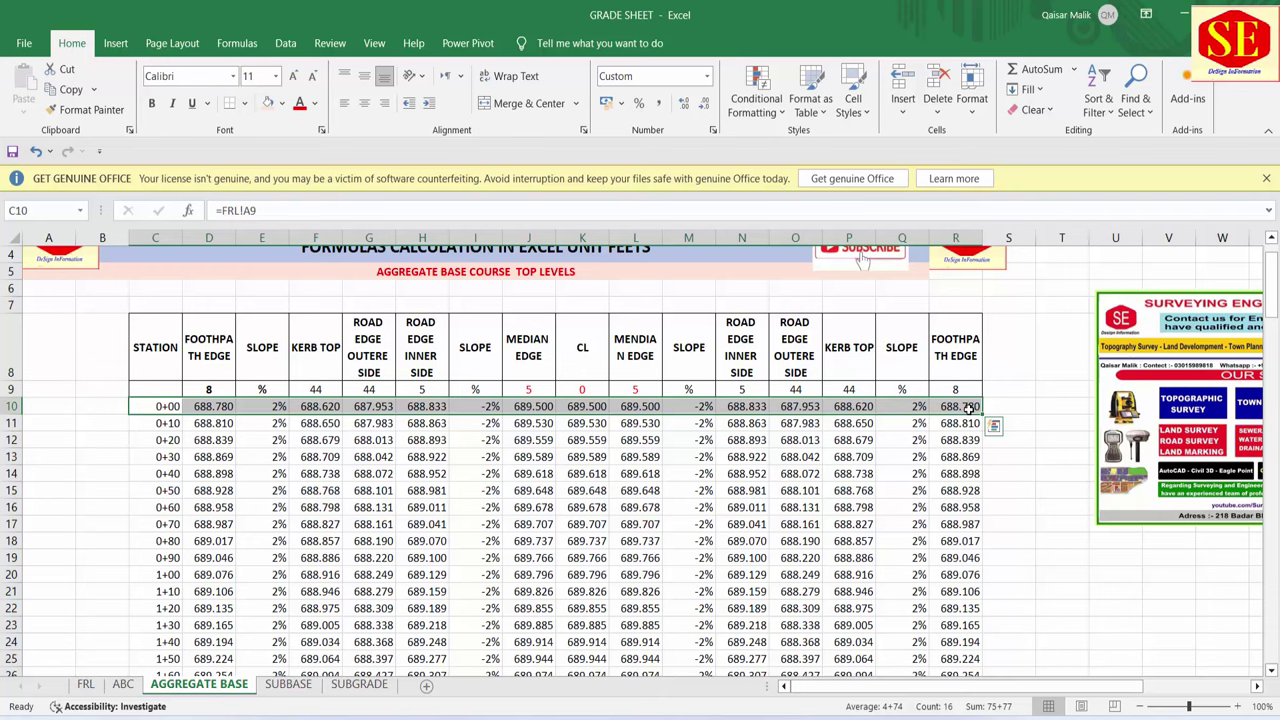
key(ctrl+shift+Down)
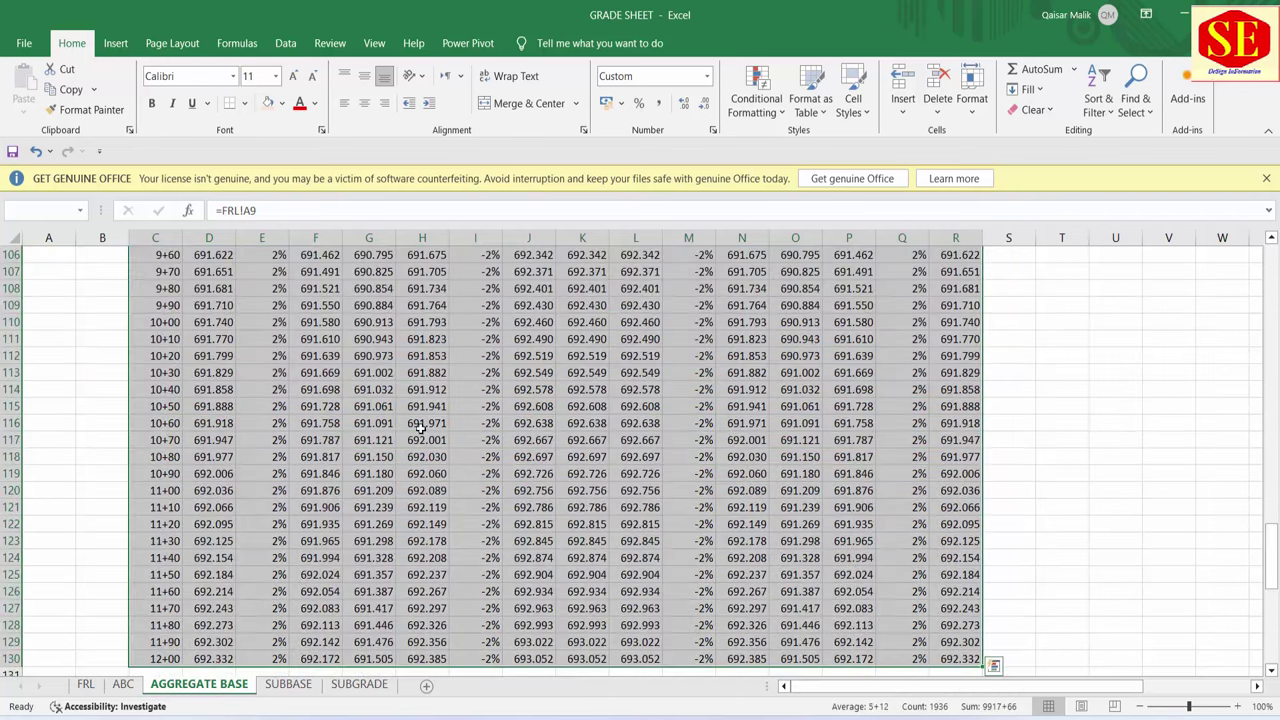
right_click(630, 398)
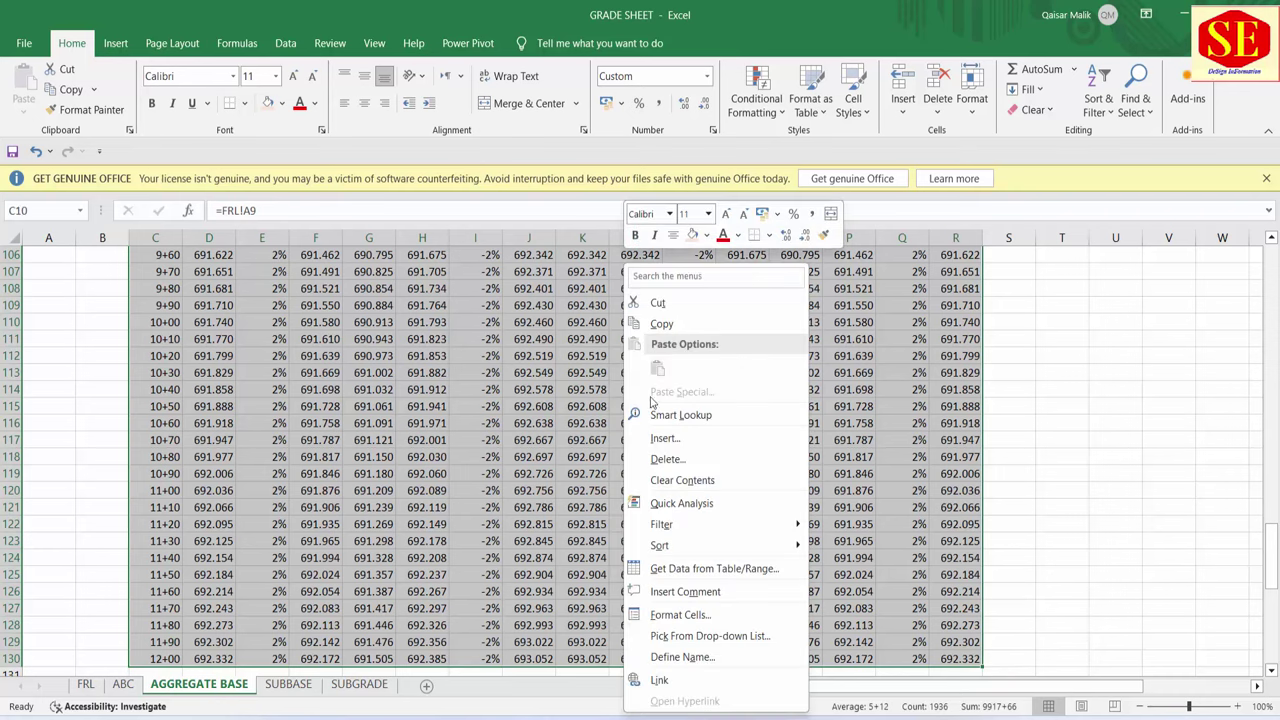
click(700, 615)
click(670, 312)
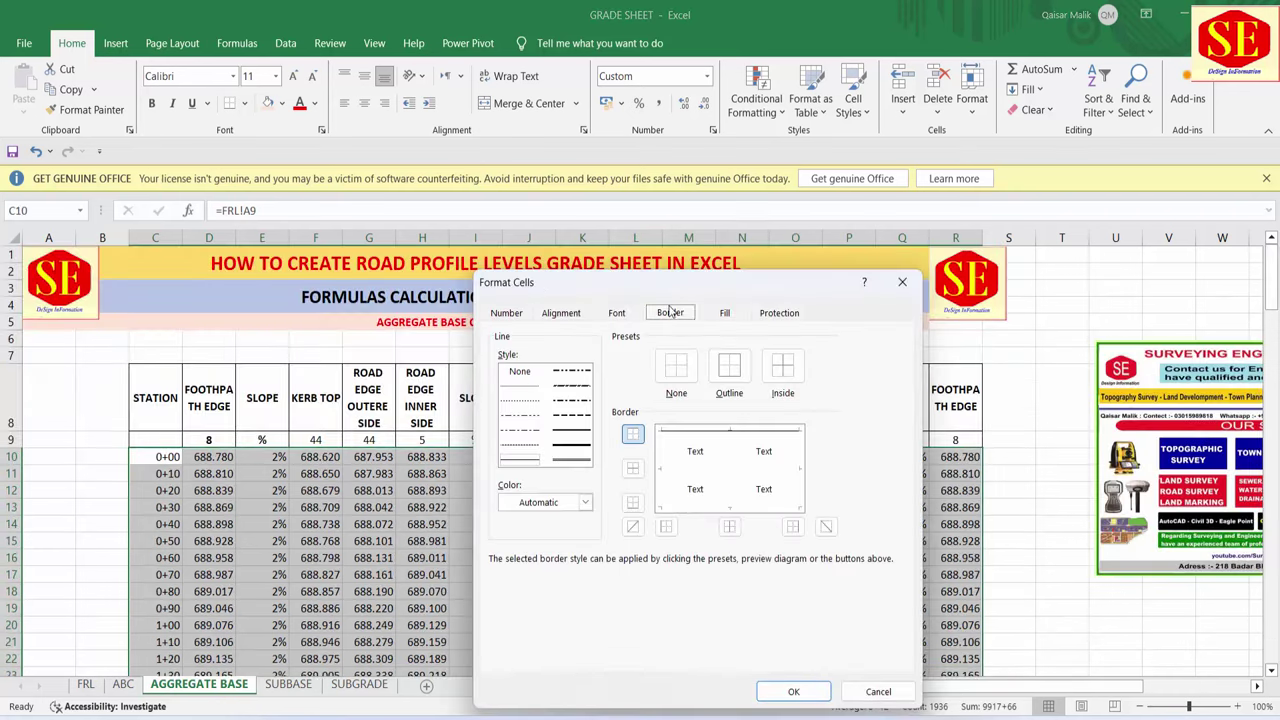
click(724, 383)
click(778, 378)
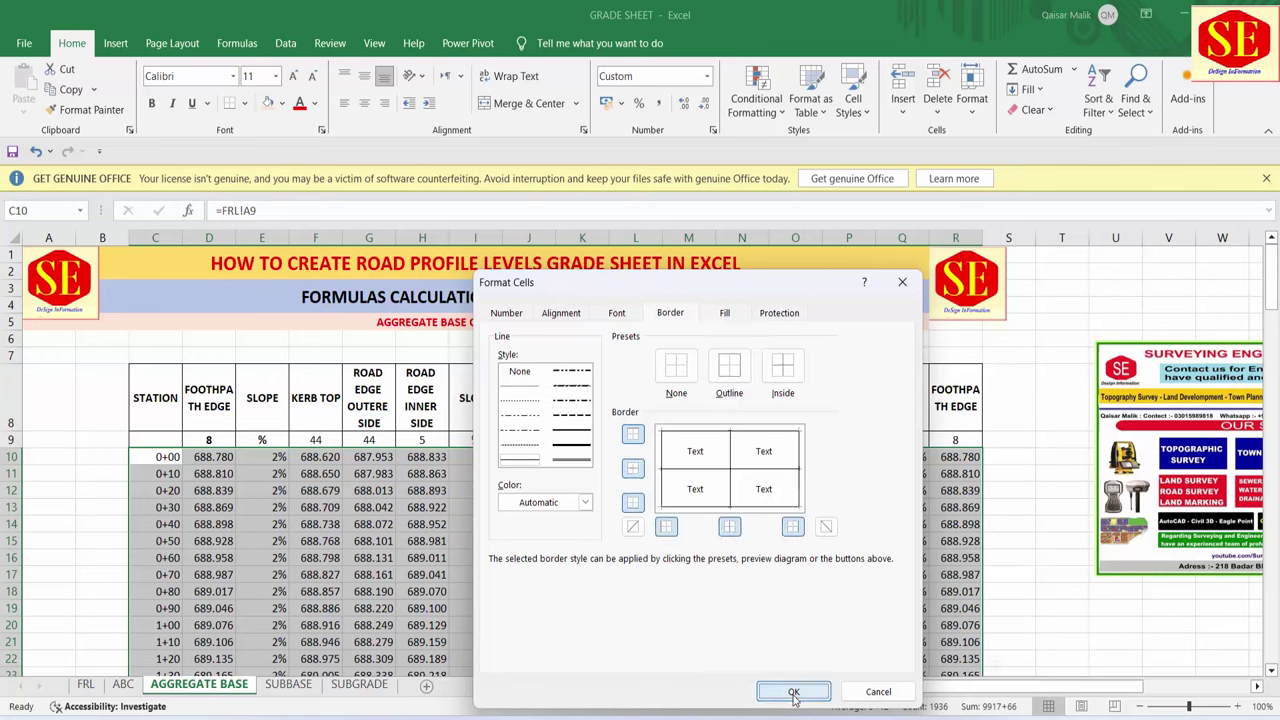
click(793, 691)
- Centre-align all values in C10:R130
click(364, 103)
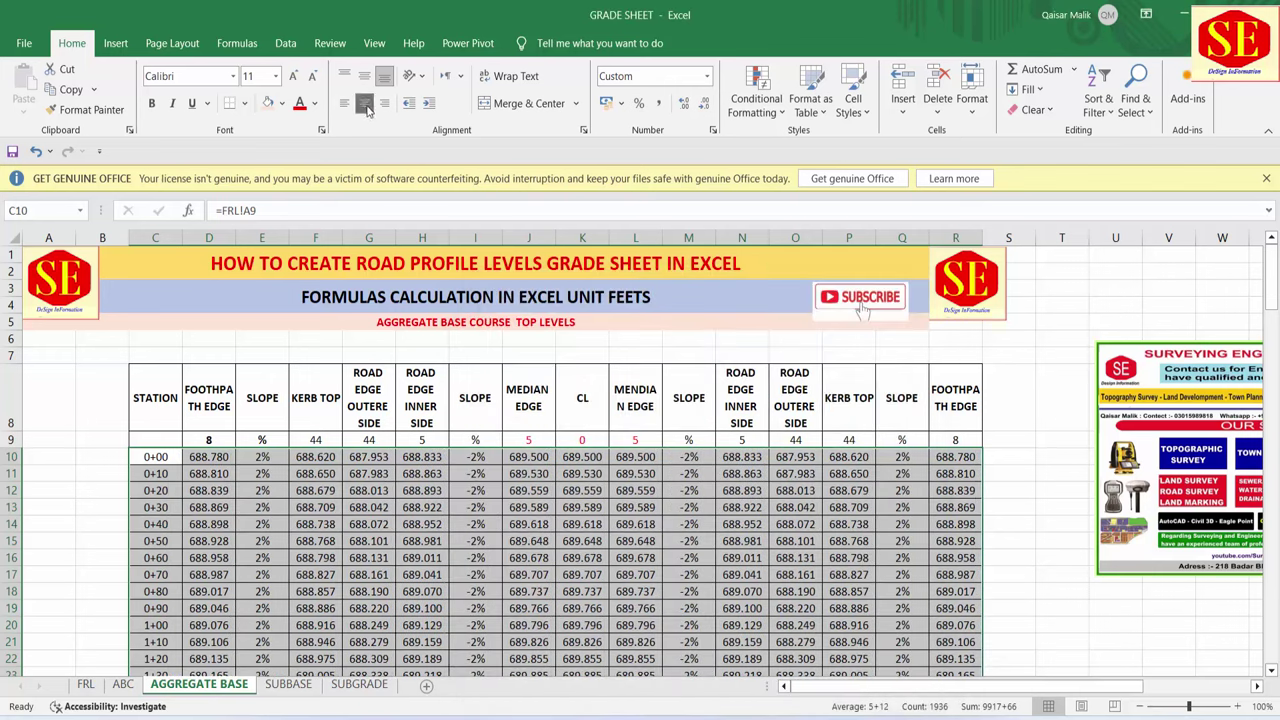
click(470, 455)
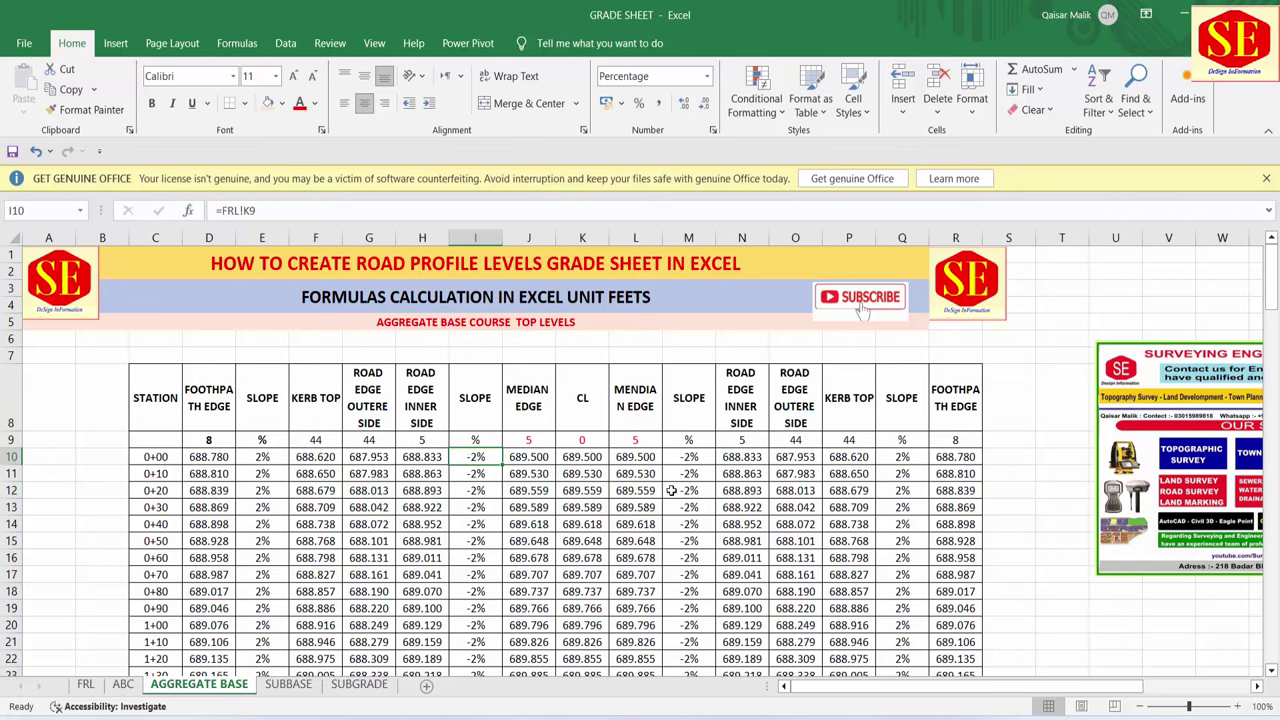
mouse_move(153, 389)
mouse_down()
mouse_move(910, 458)
mouse_move(937, 434)
mouse_up()
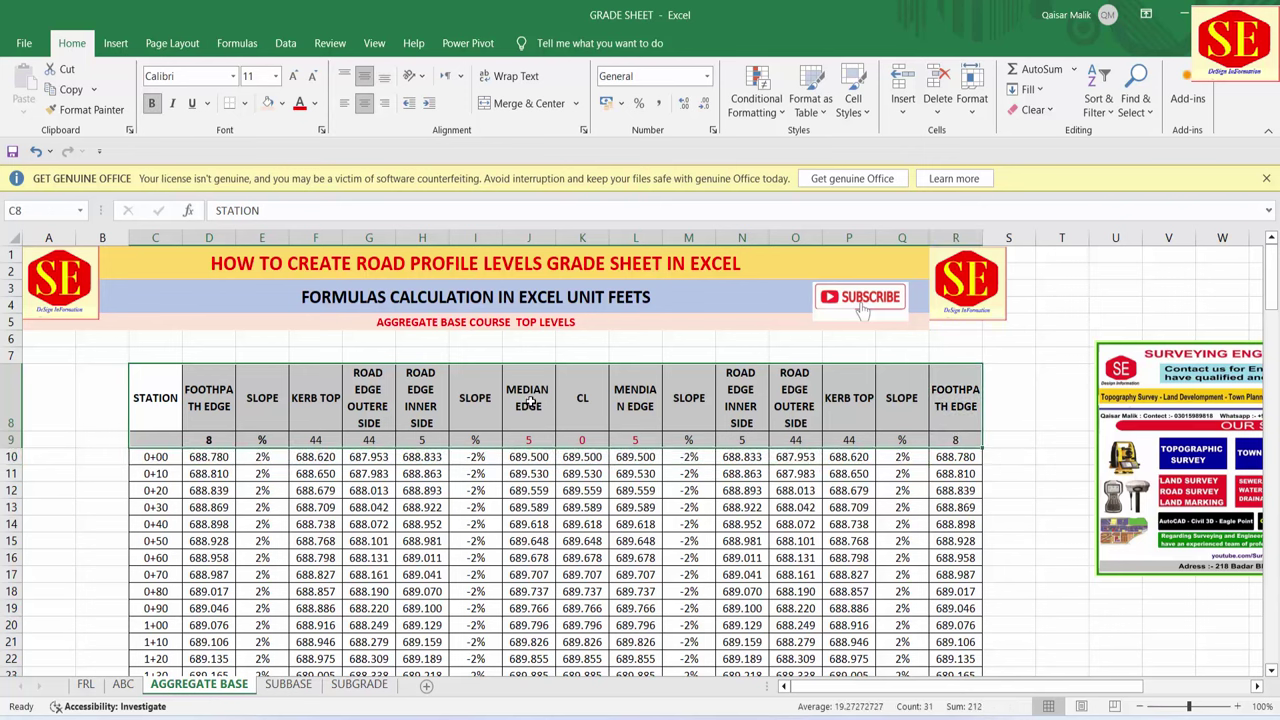
- Paste header rows C8:R9 into SUBBASE at C7 and move the advert picture past column R
right_click(532, 403)
click(567, 302)
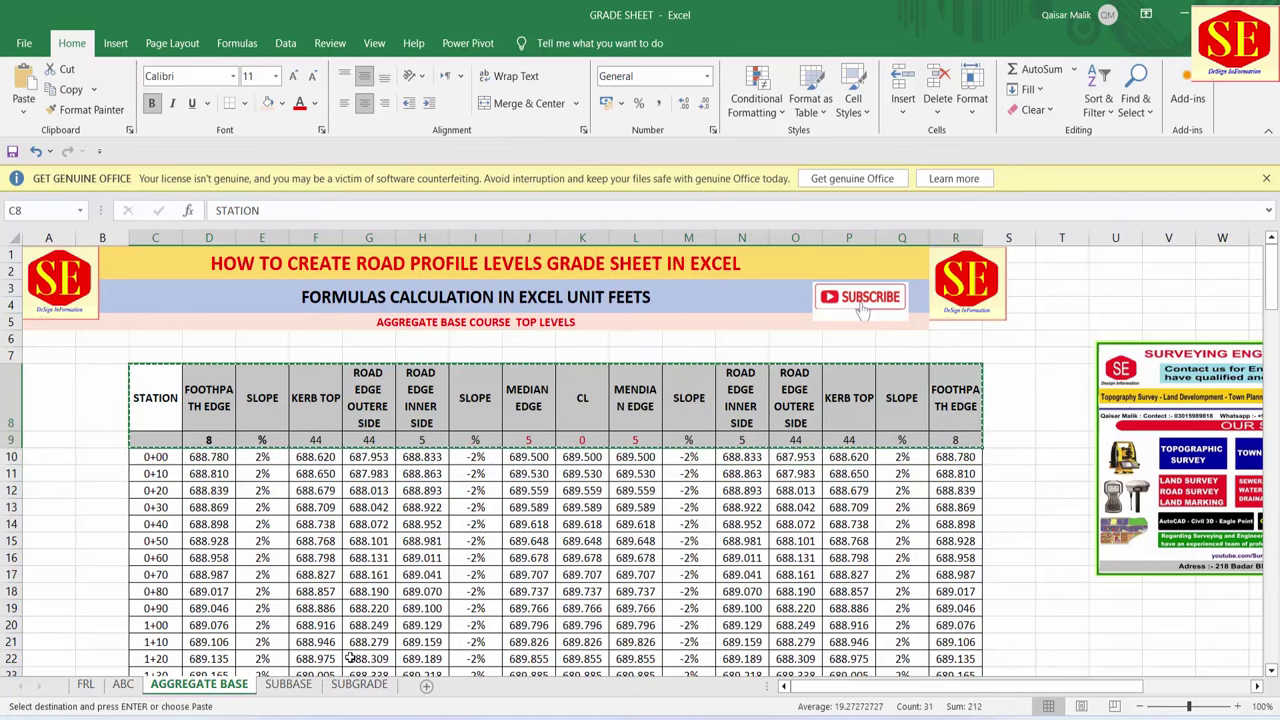
click(288, 684)
click(470, 333)
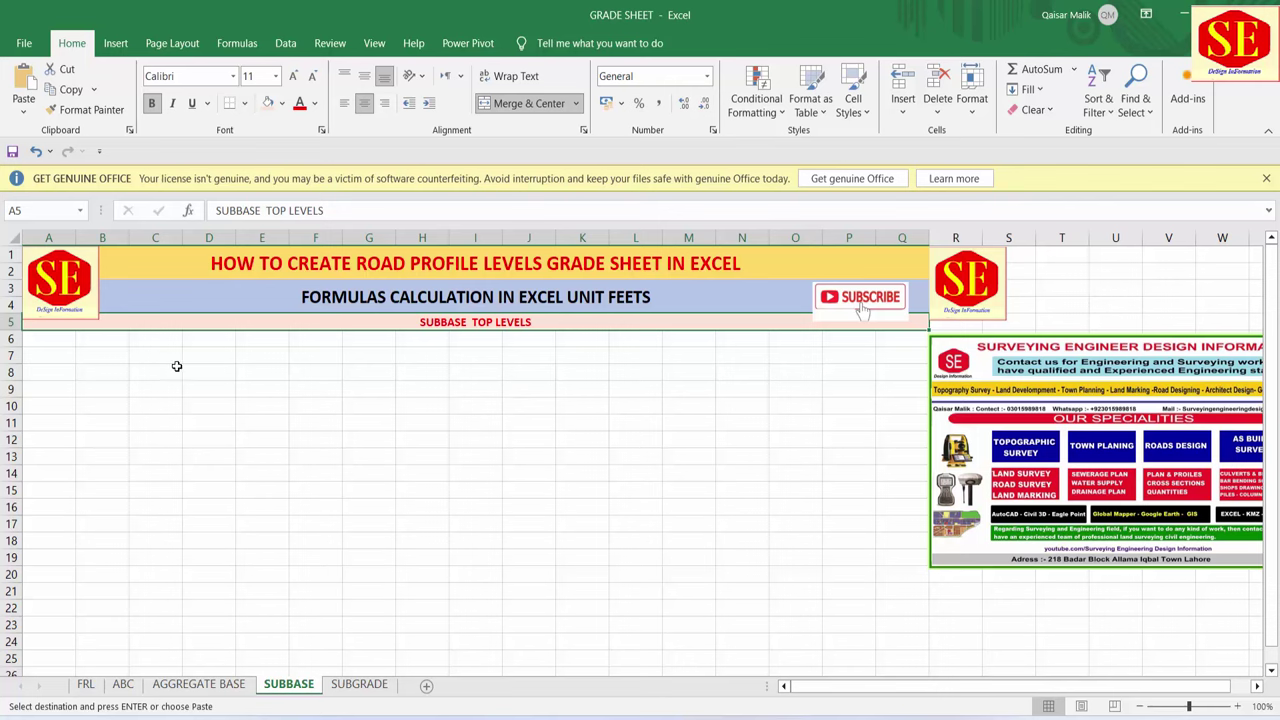
click(145, 356)
right_click(145, 356)
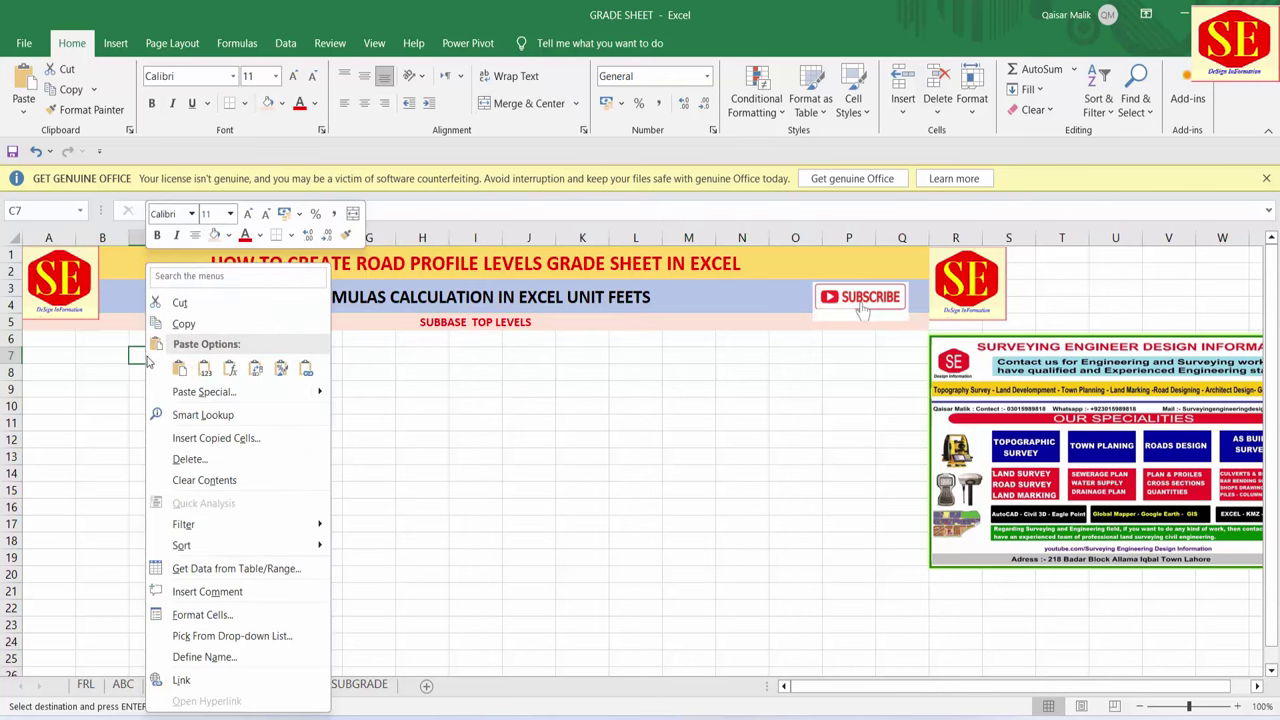
click(177, 366)
click(449, 517)
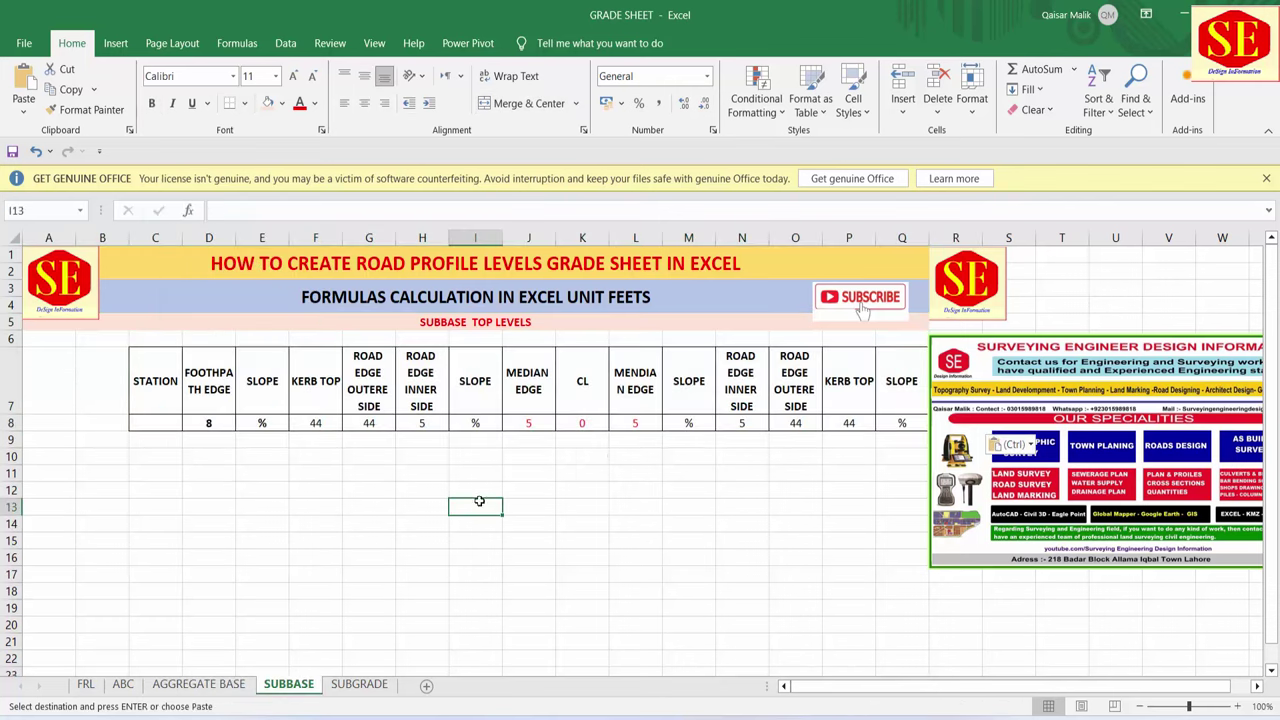
drag(1060, 400, 1146, 408)
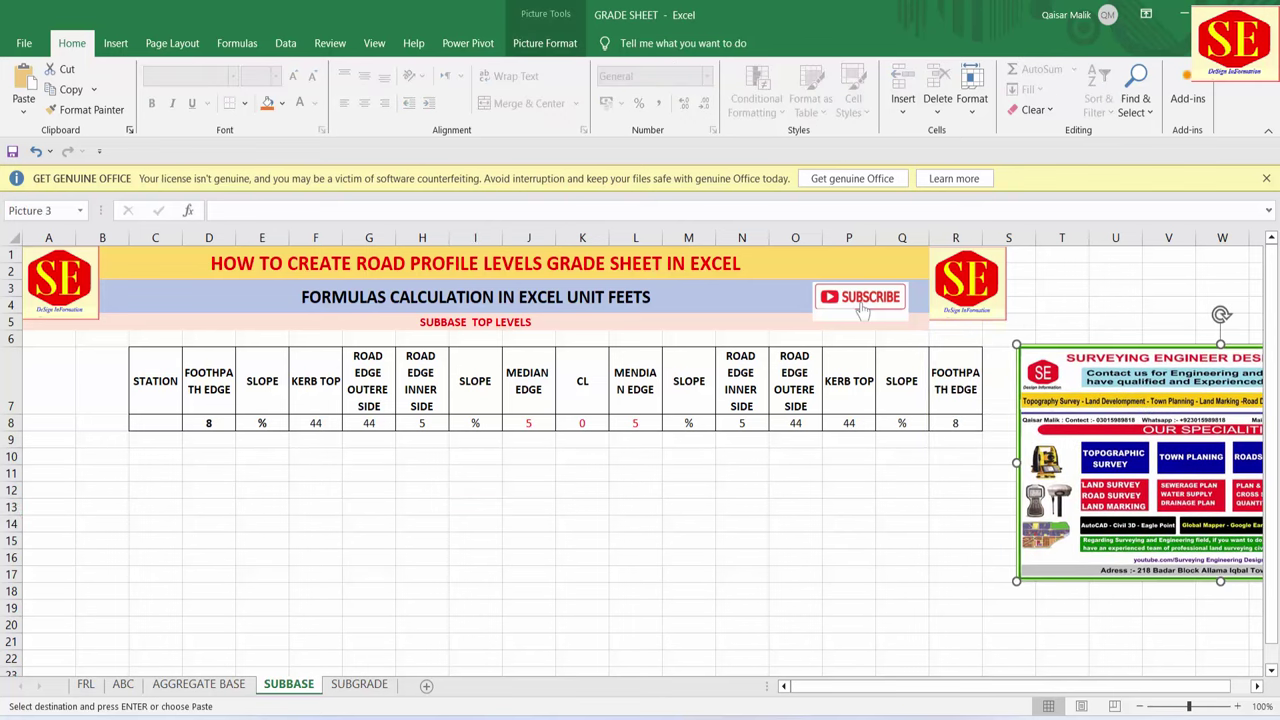
- Review the layer thickness notes on the TYPICAL1 cross-section PDF
click(780, 628)
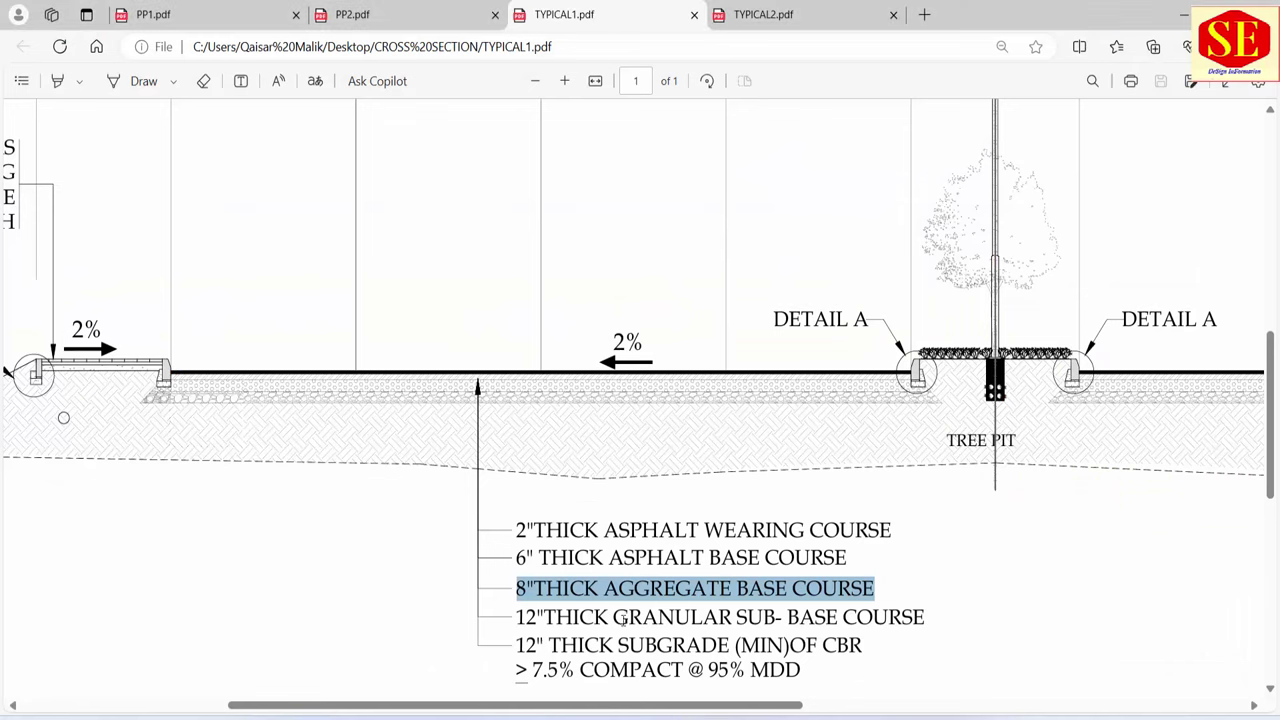
click(521, 530)
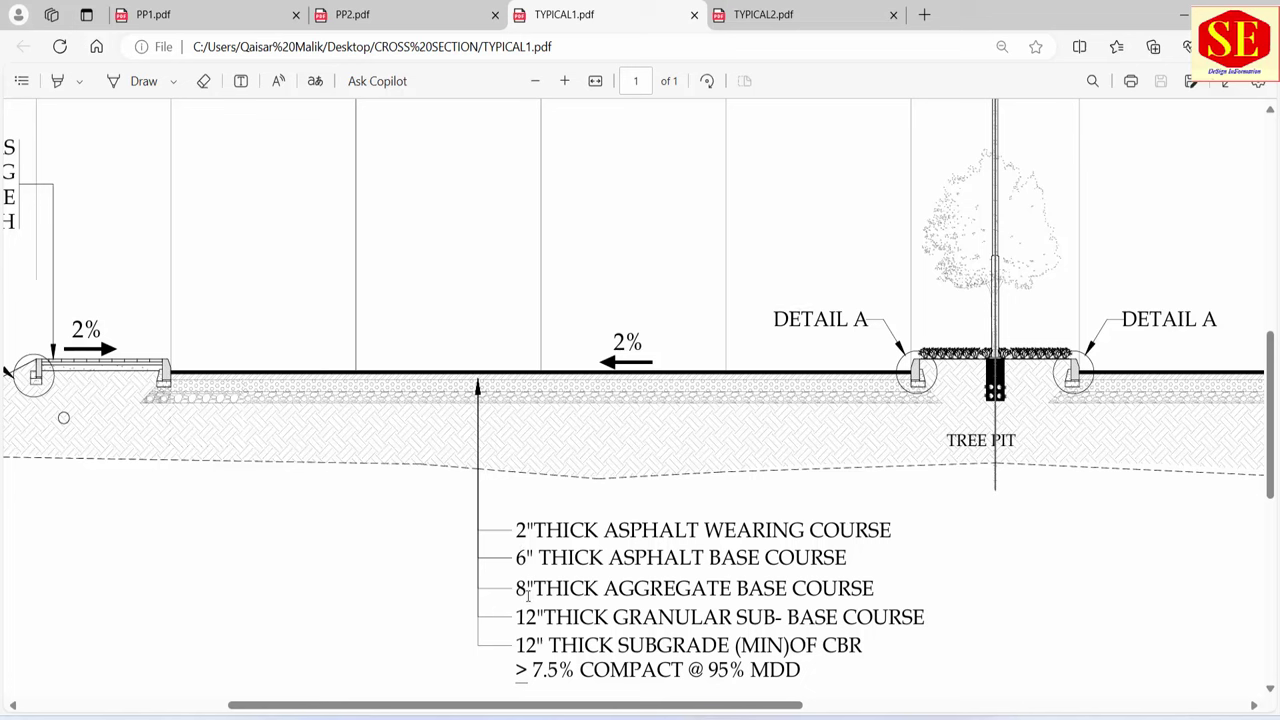
drag(515, 589, 547, 589)
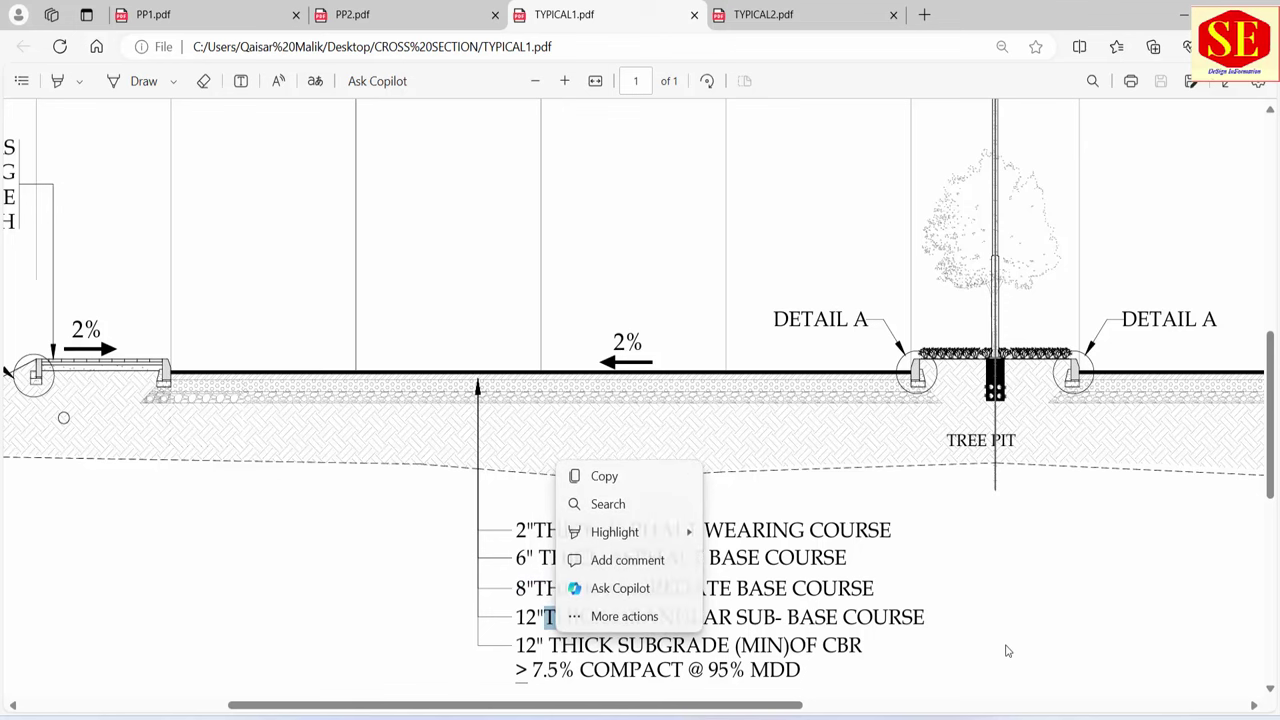
click(858, 648)
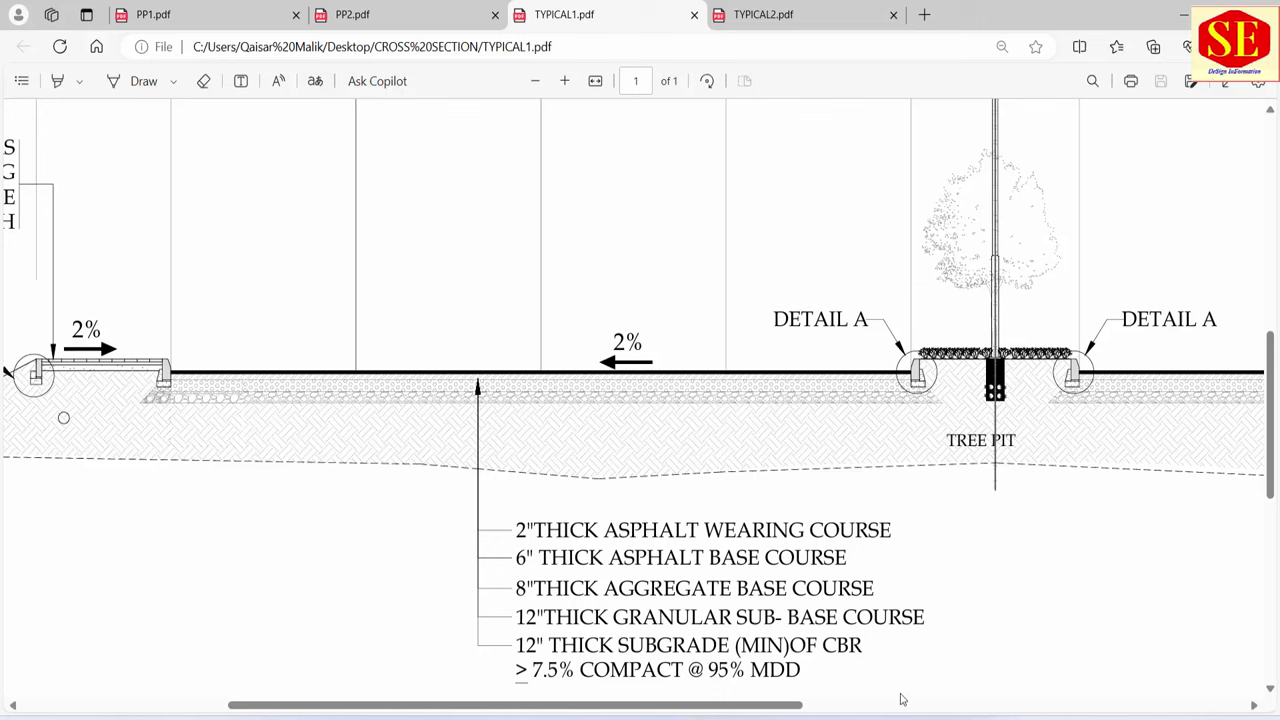
- In Calculator, total 2 + 6 + 8 inches to 16 and divide by 12 for 1.333 ft
key(alt+Tab)
text(2)
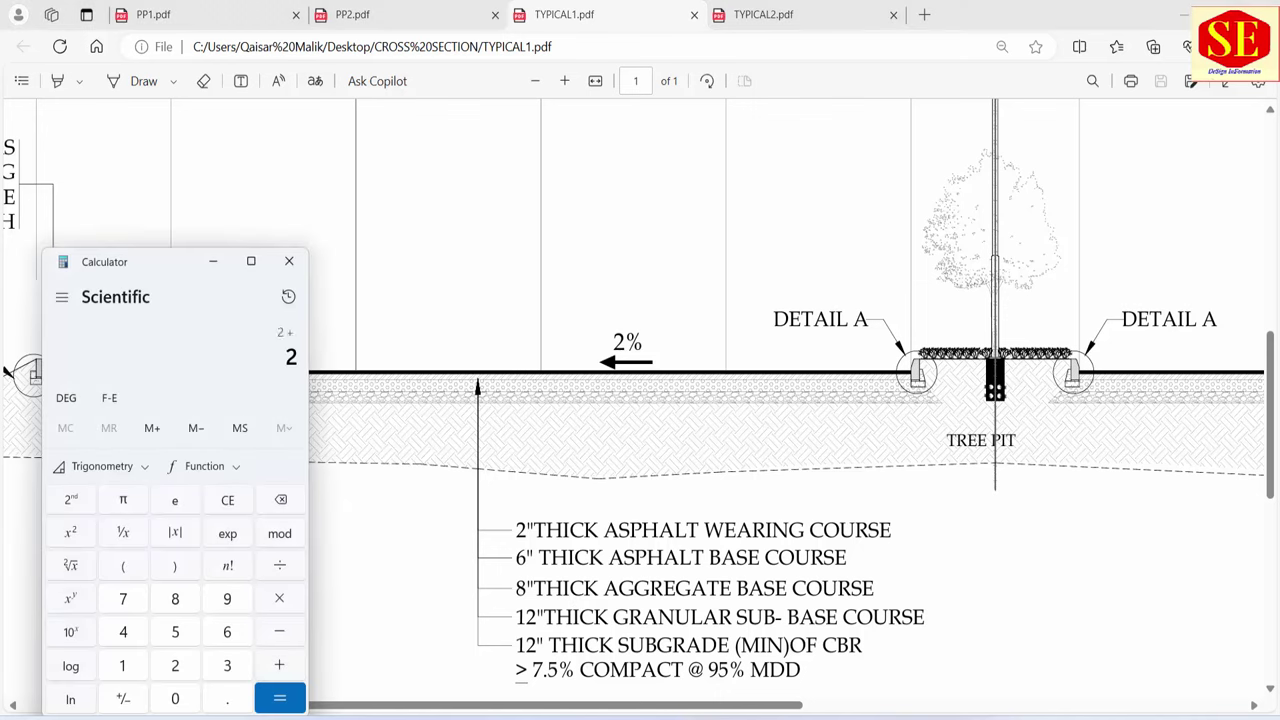
text(6+)
text(8)
click(282, 702)
click(279, 566)
text(12)
key(Return)
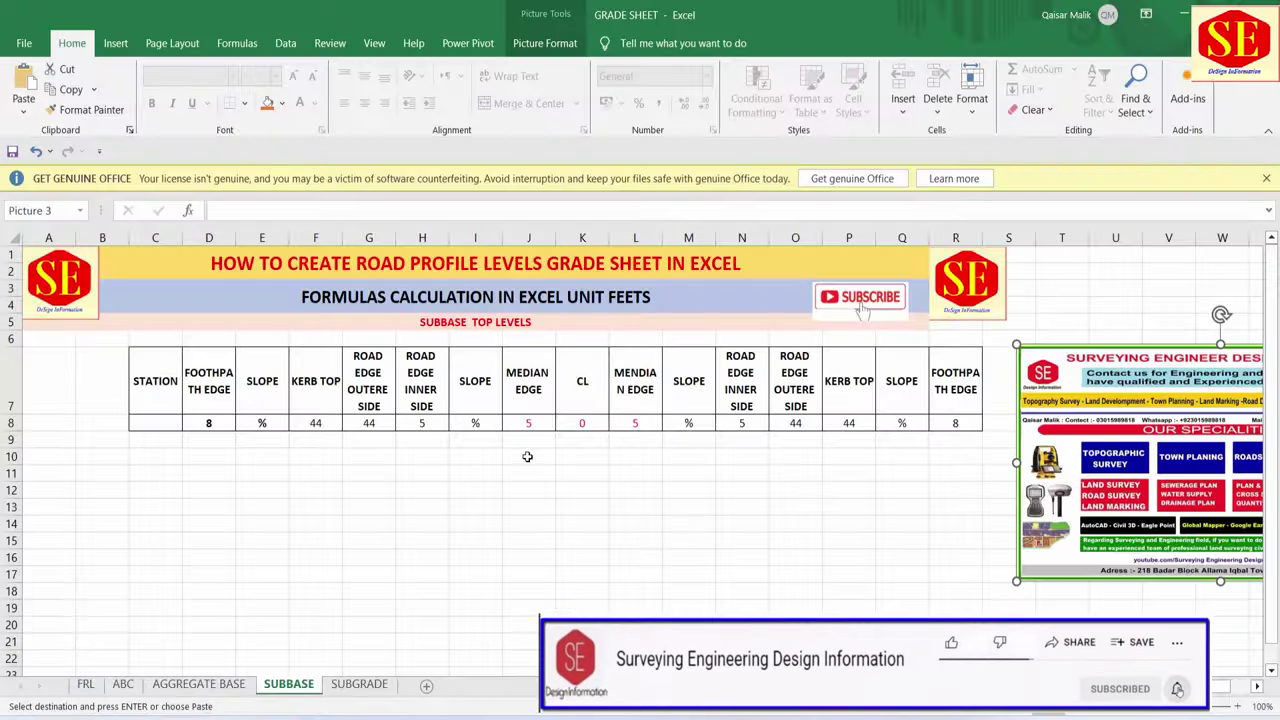
- Write the SUBBASE K9 centreline formula =FRL!M9-(16/12), rechecking 16/12 against the calculator and cross-section
click(591, 444)
text(=)
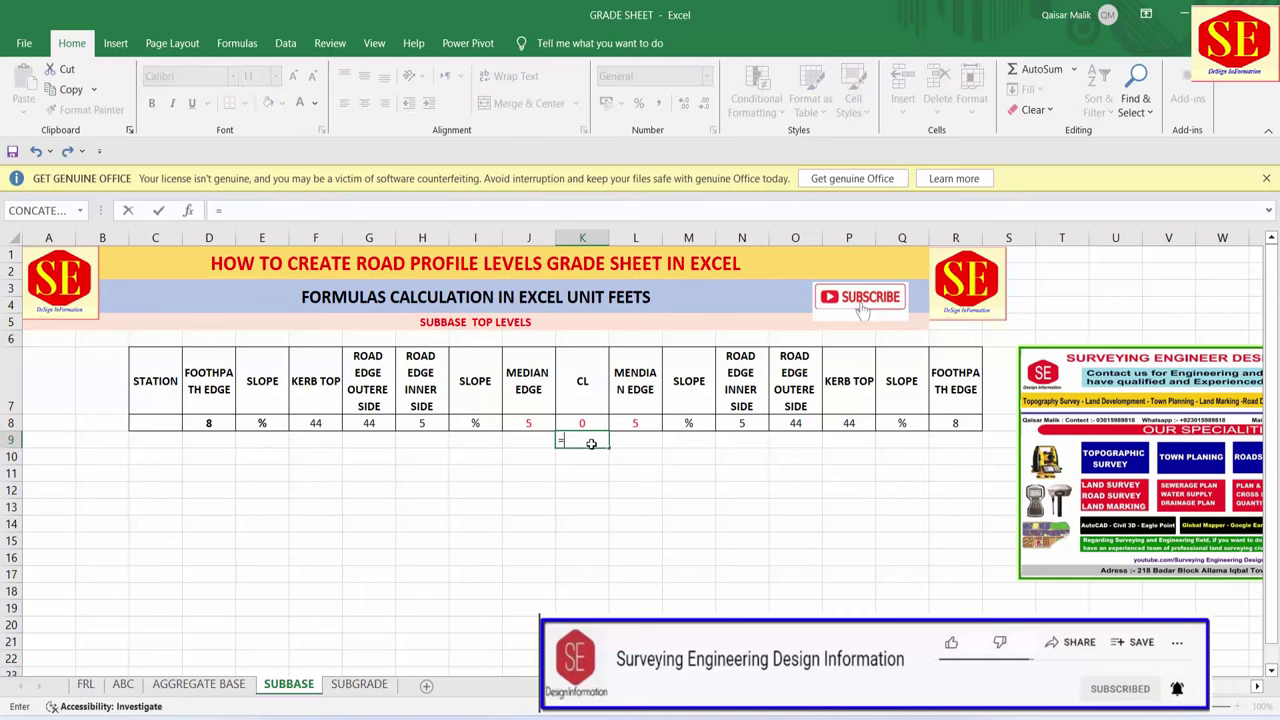
click(86, 684)
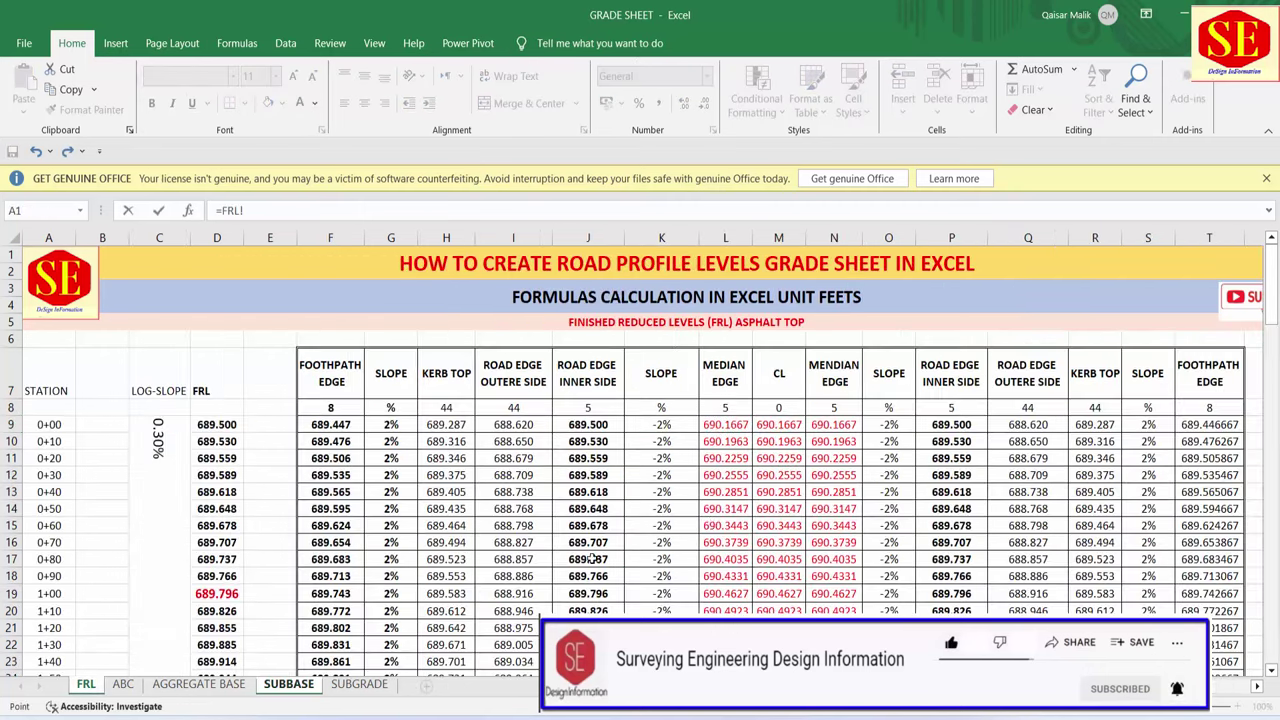
click(771, 424)
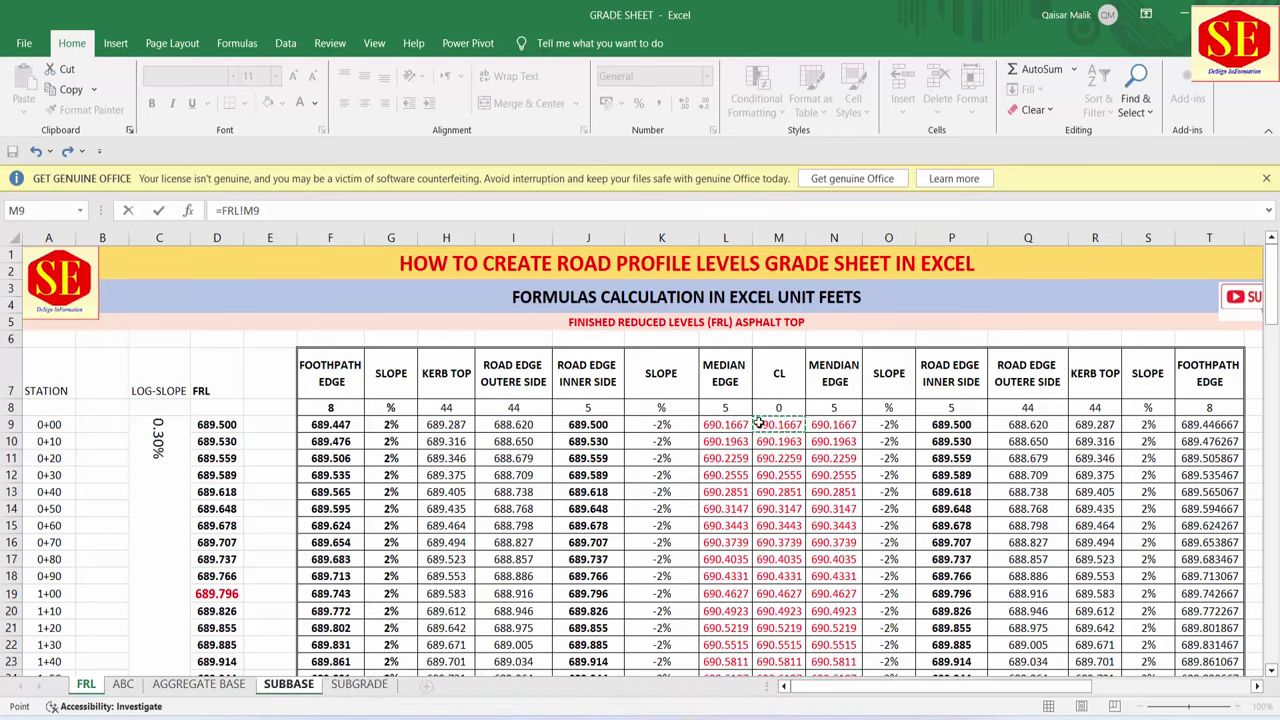
text(-)
text(()
key(alt+Tab)
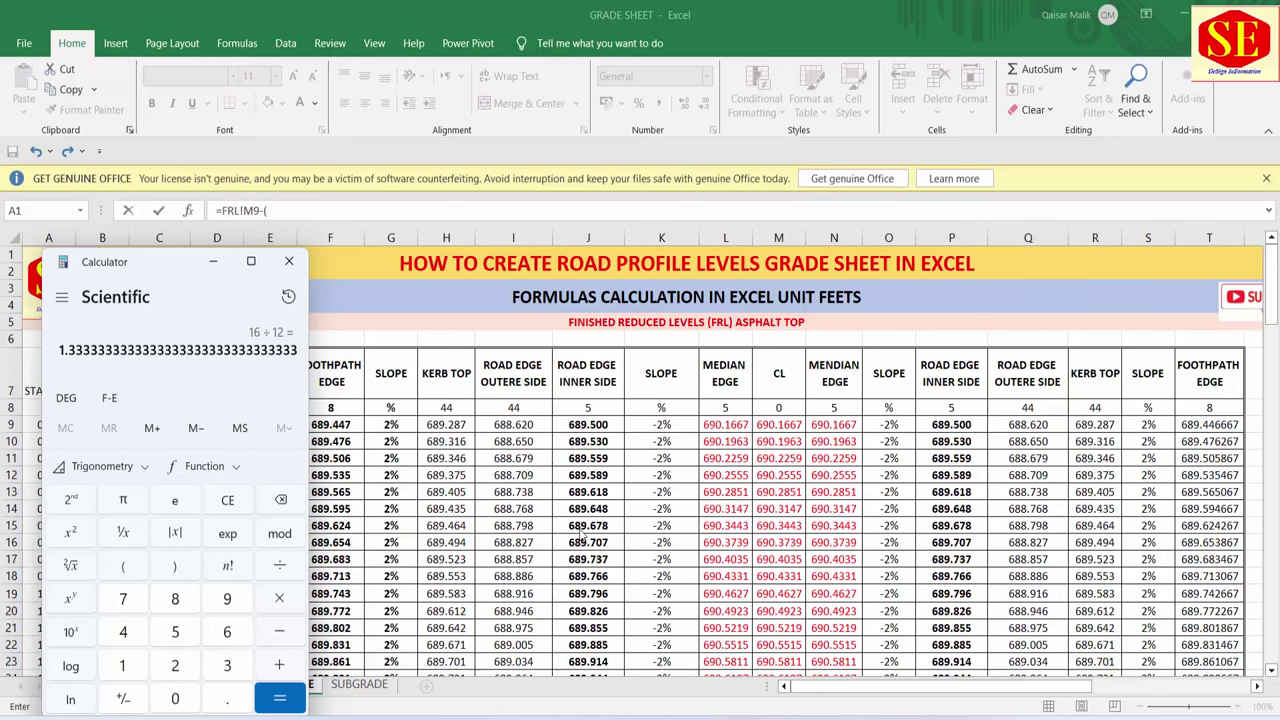
key(alt+Tab)
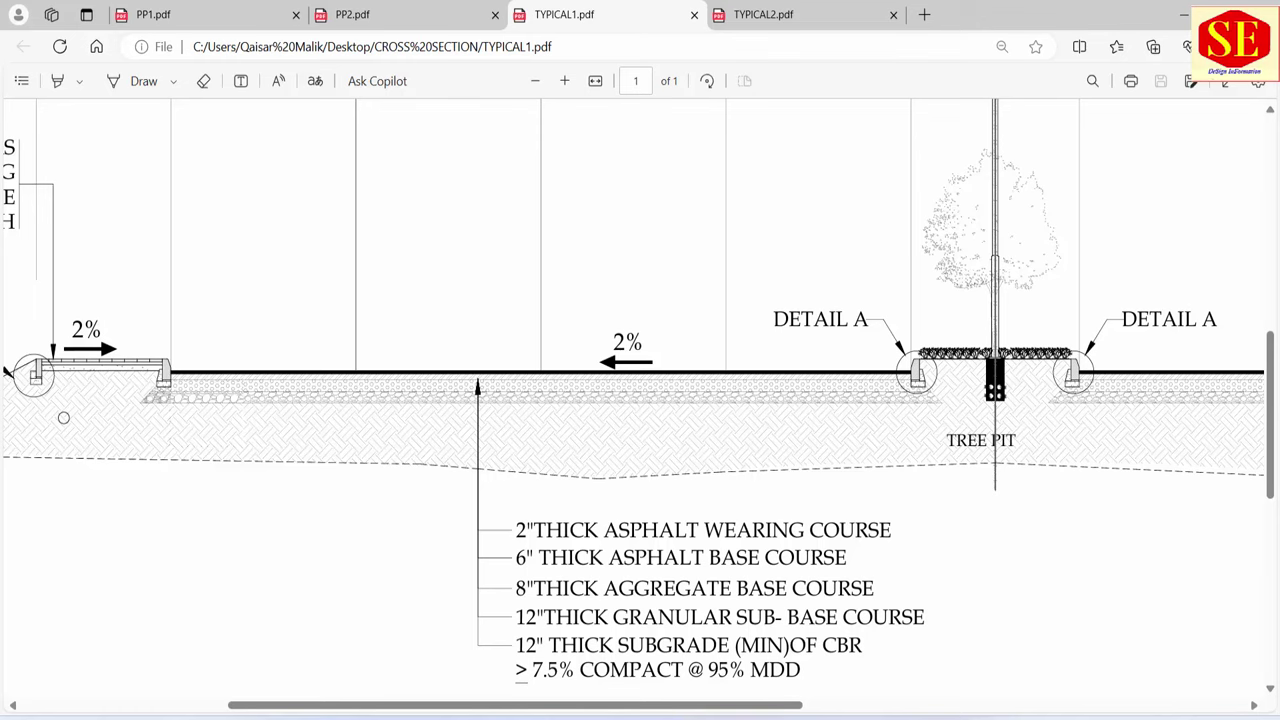
key(alt+Tab)
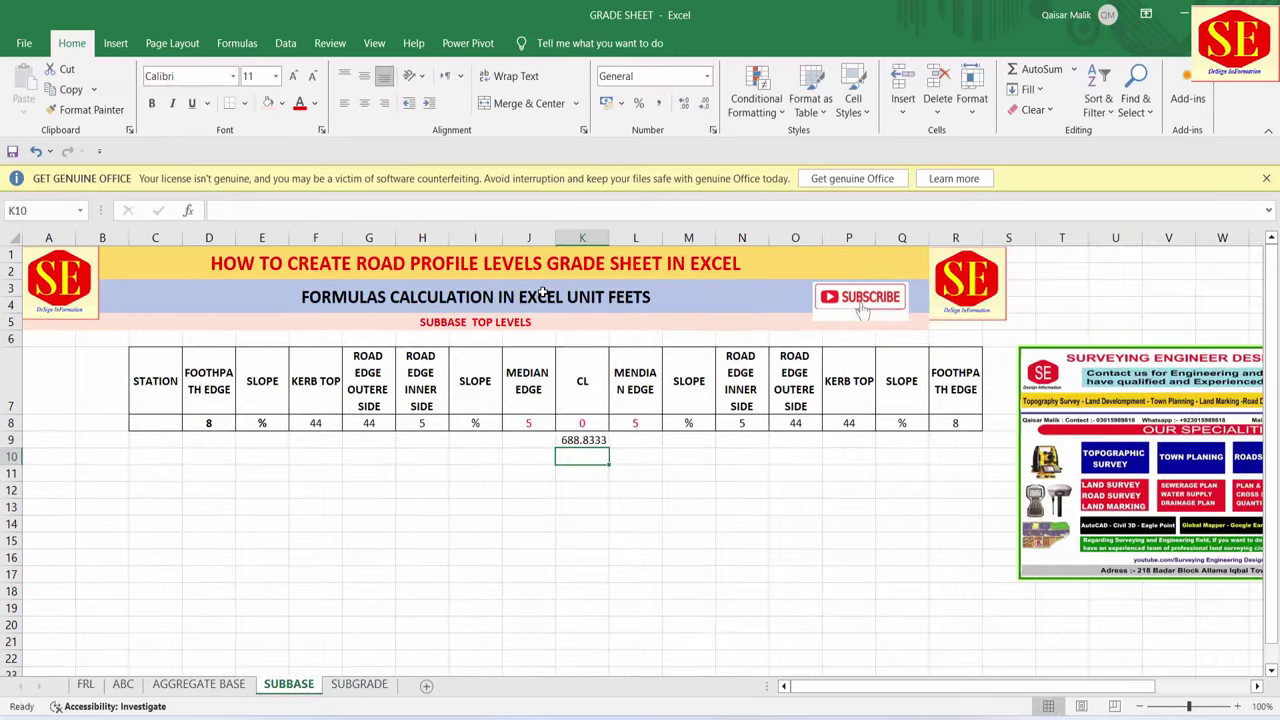
- Fill the K9 level formula right to R9 and left to D9
click(583, 440)
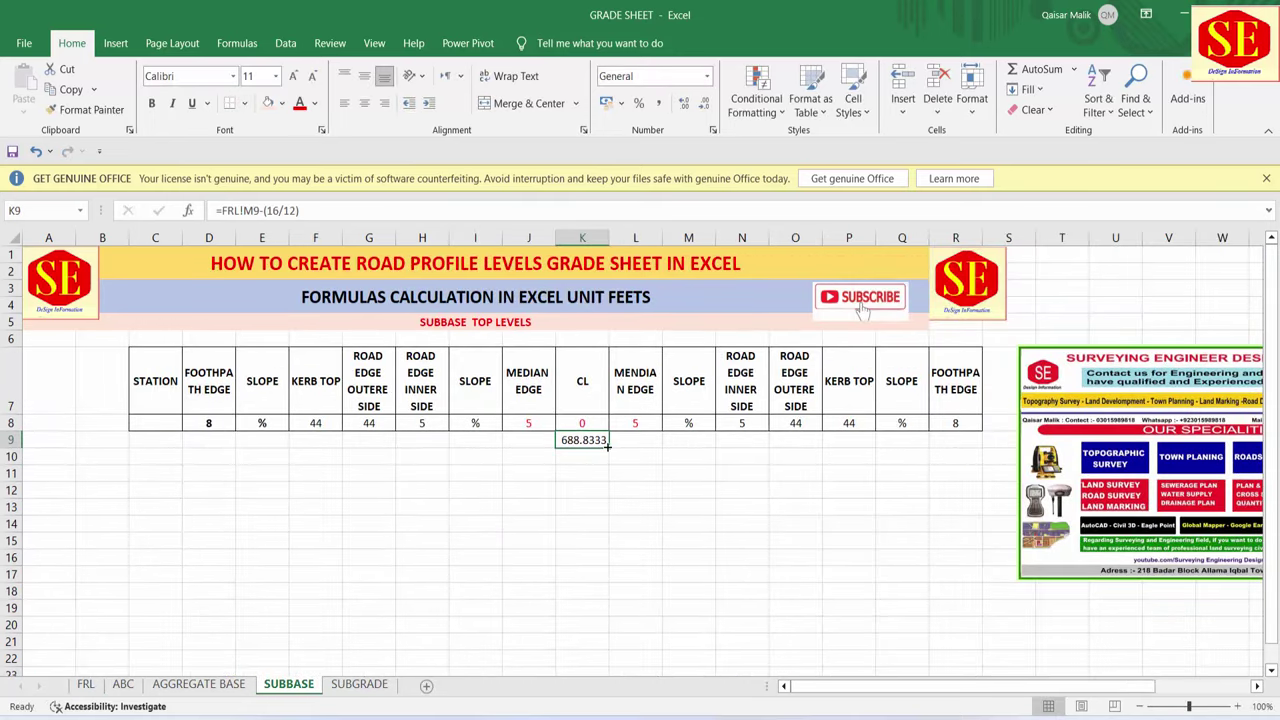
drag(607, 446, 975, 447)
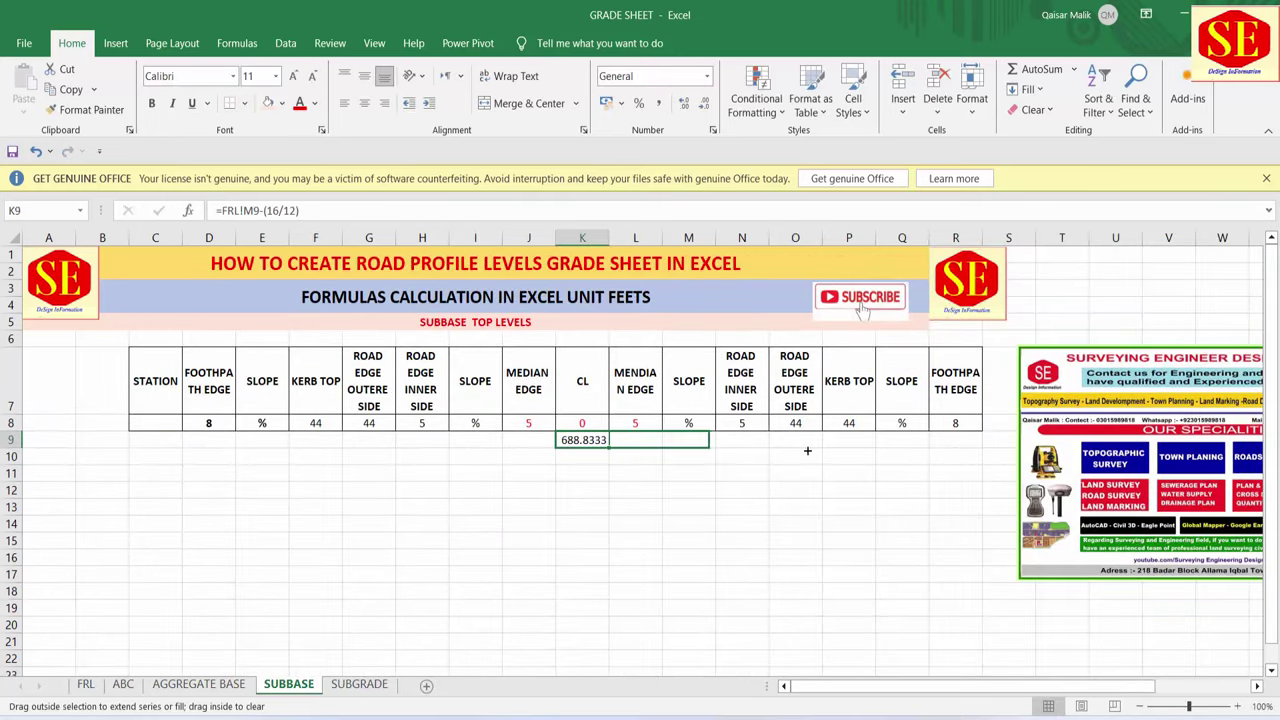
click(575, 441)
mouse_move(608, 447)
mouse_down()
mouse_move(207, 426)
mouse_move(208, 440)
mouse_up()
- Link station cell C9 to the FRL sheet's station in A9
click(163, 440)
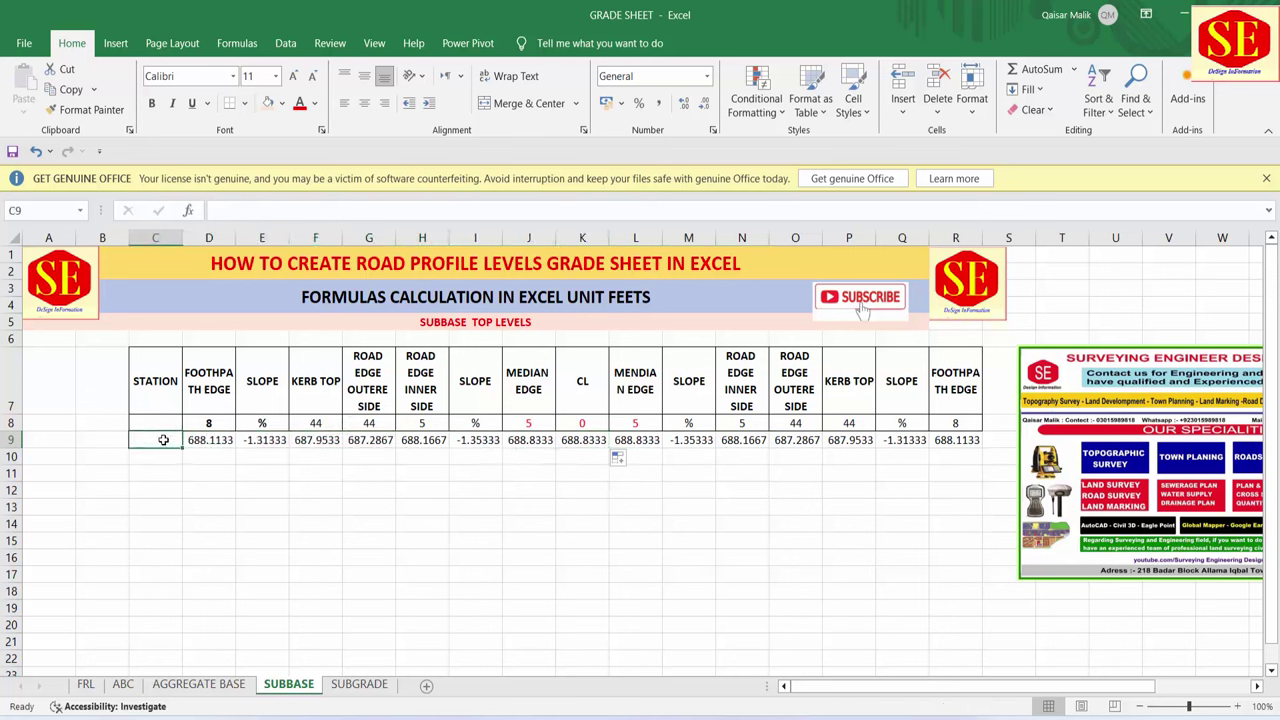
text(=)
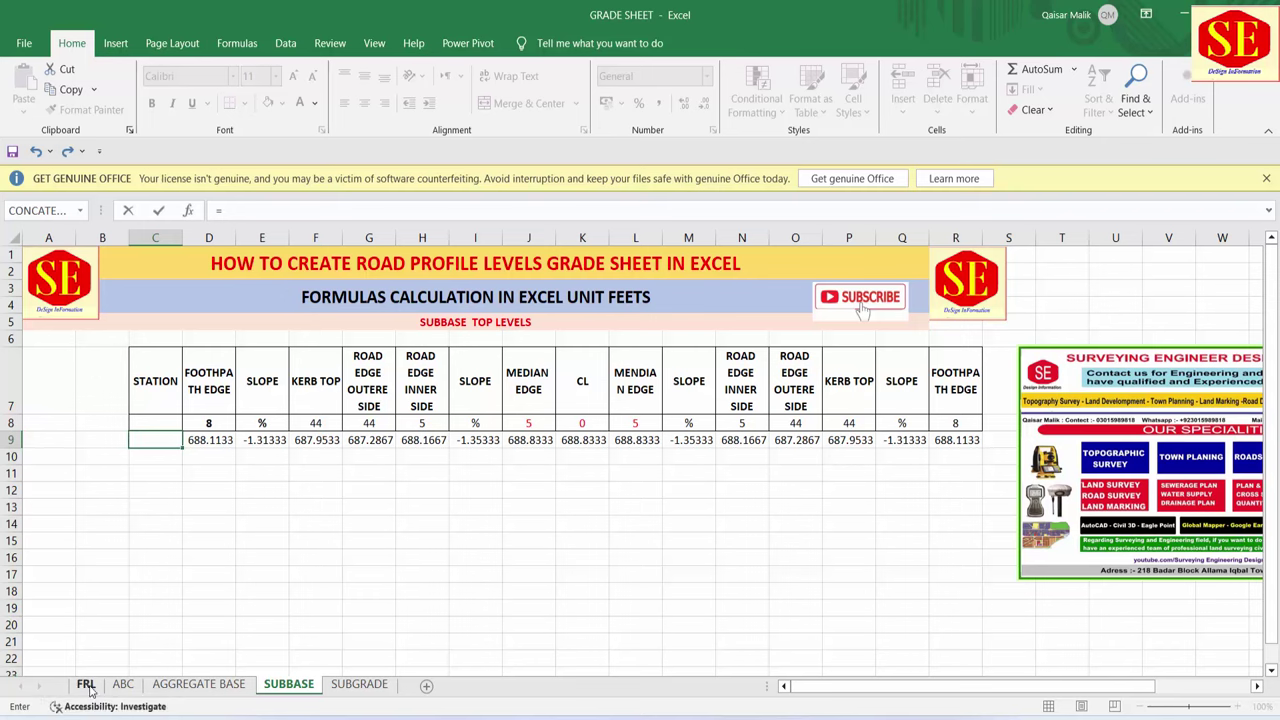
click(85, 684)
click(56, 425)
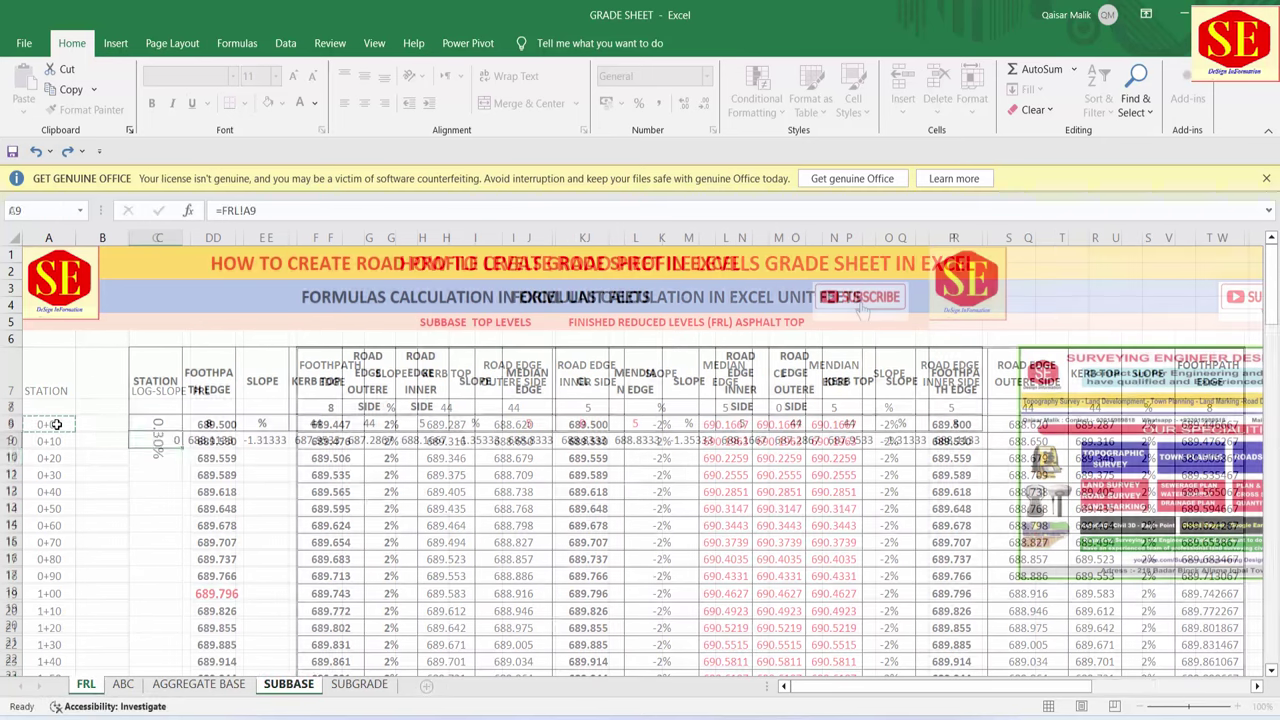
key(Return)
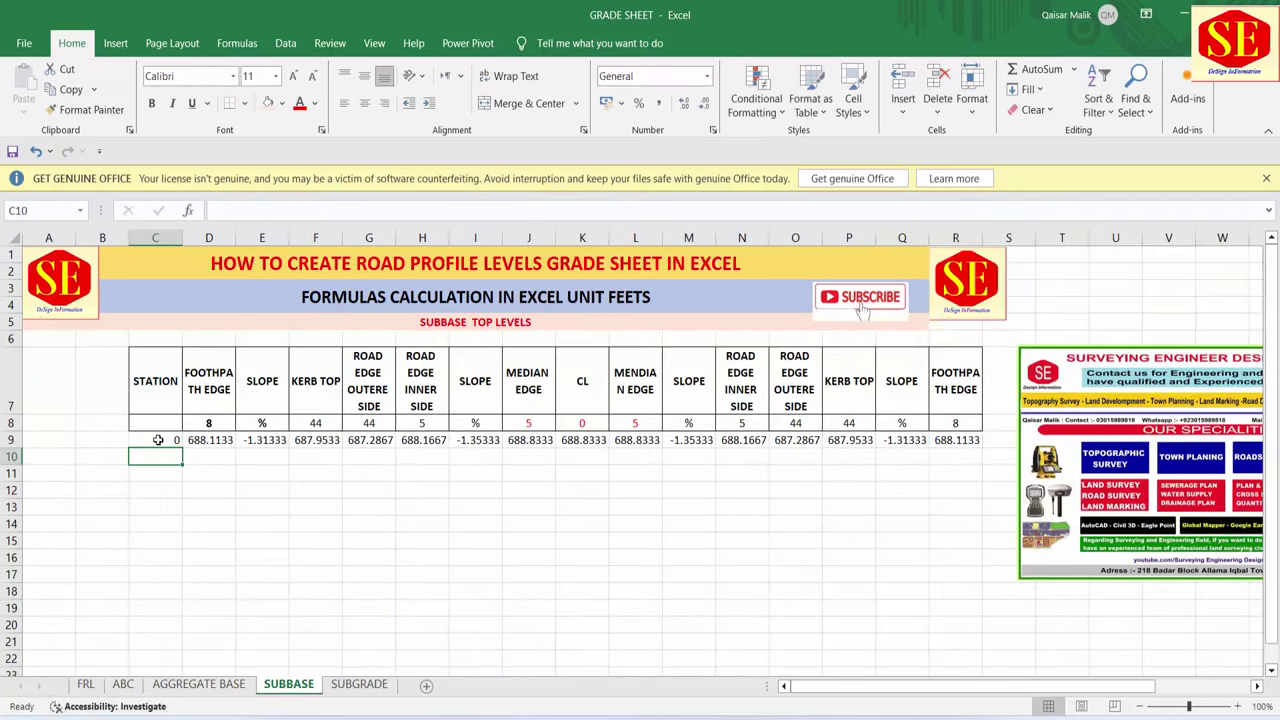
- Give C9 the custom number format 0+00 so the station shows as 0+00
click(158, 440)
right_click(158, 440)
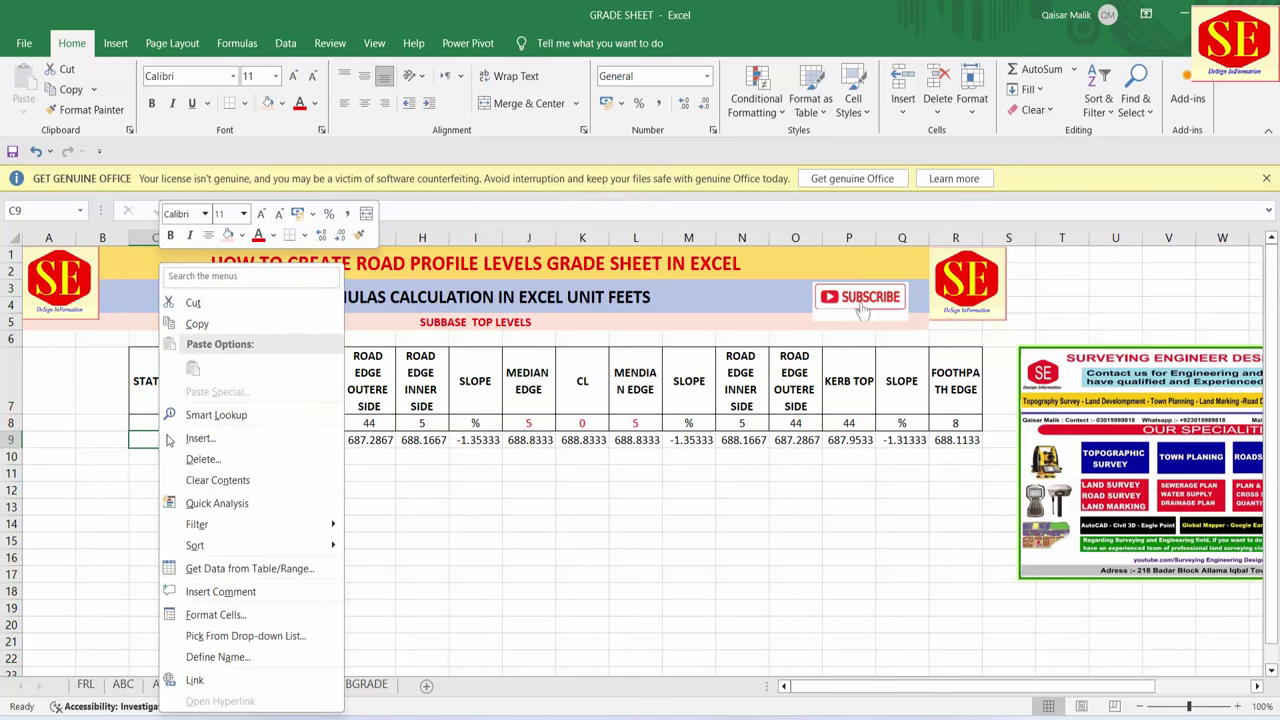
click(218, 614)
click(40, 313)
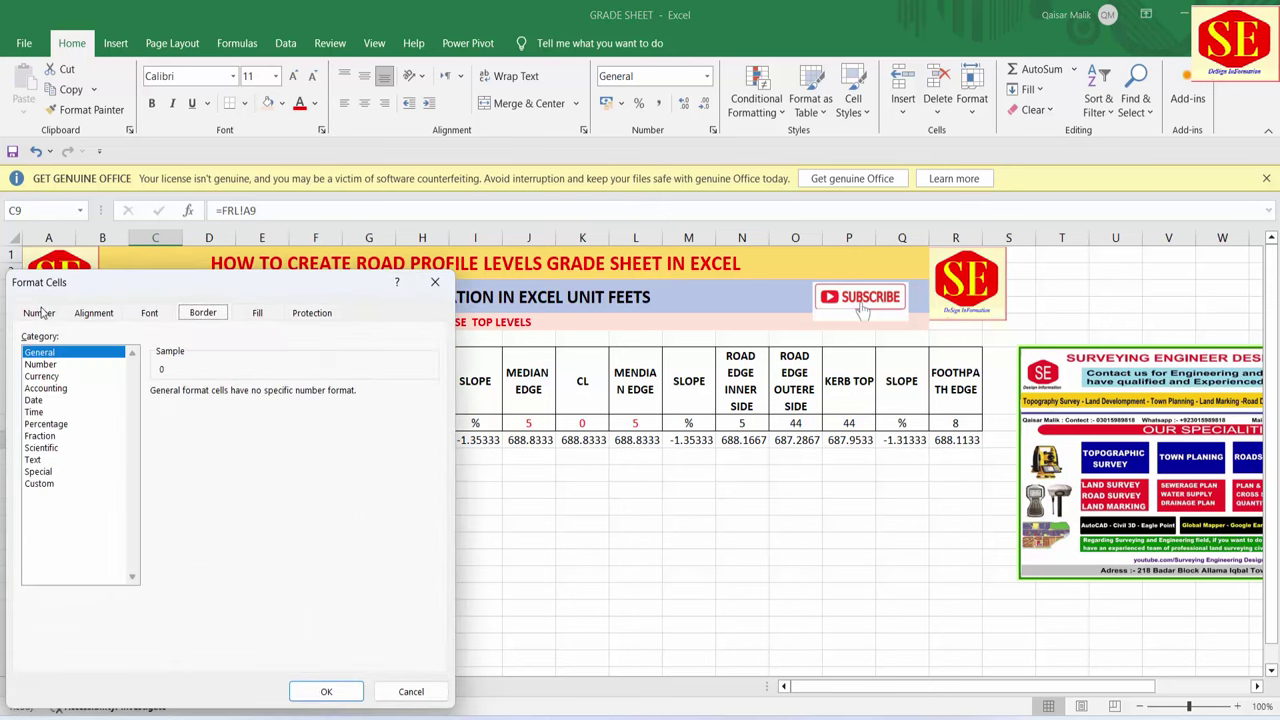
click(40, 484)
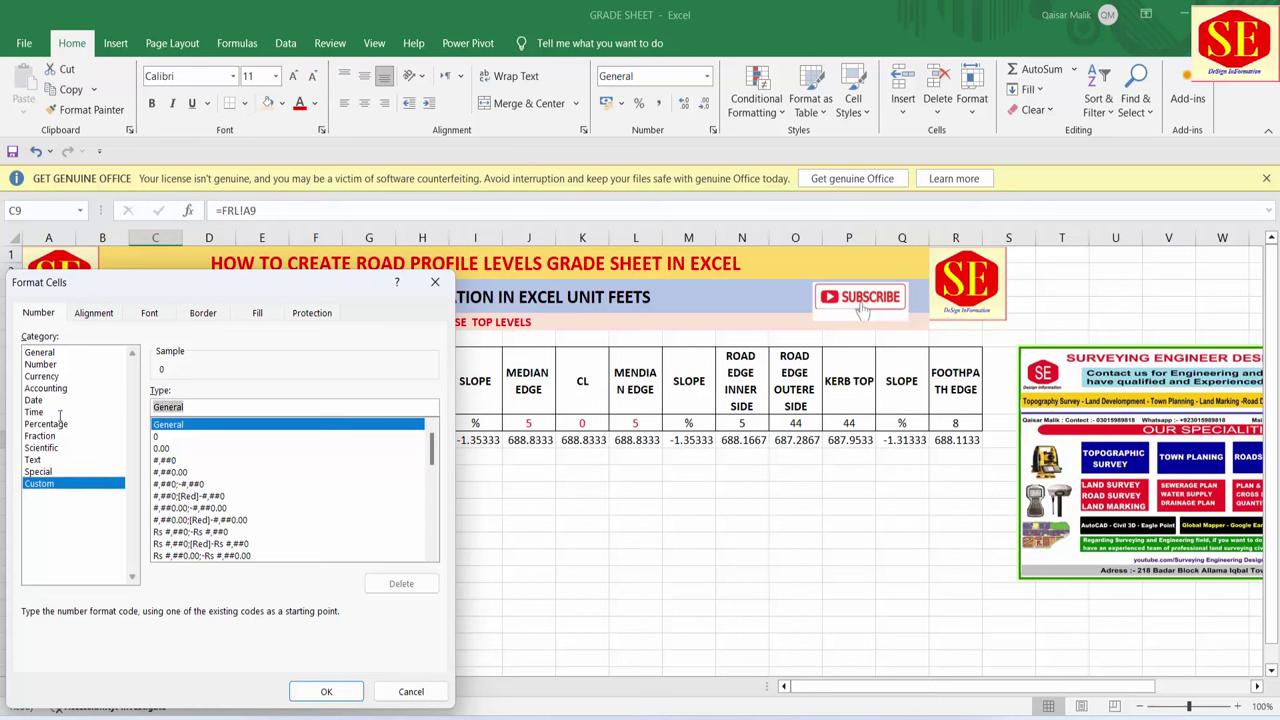
drag(197, 410, 122, 403)
text(0+00)
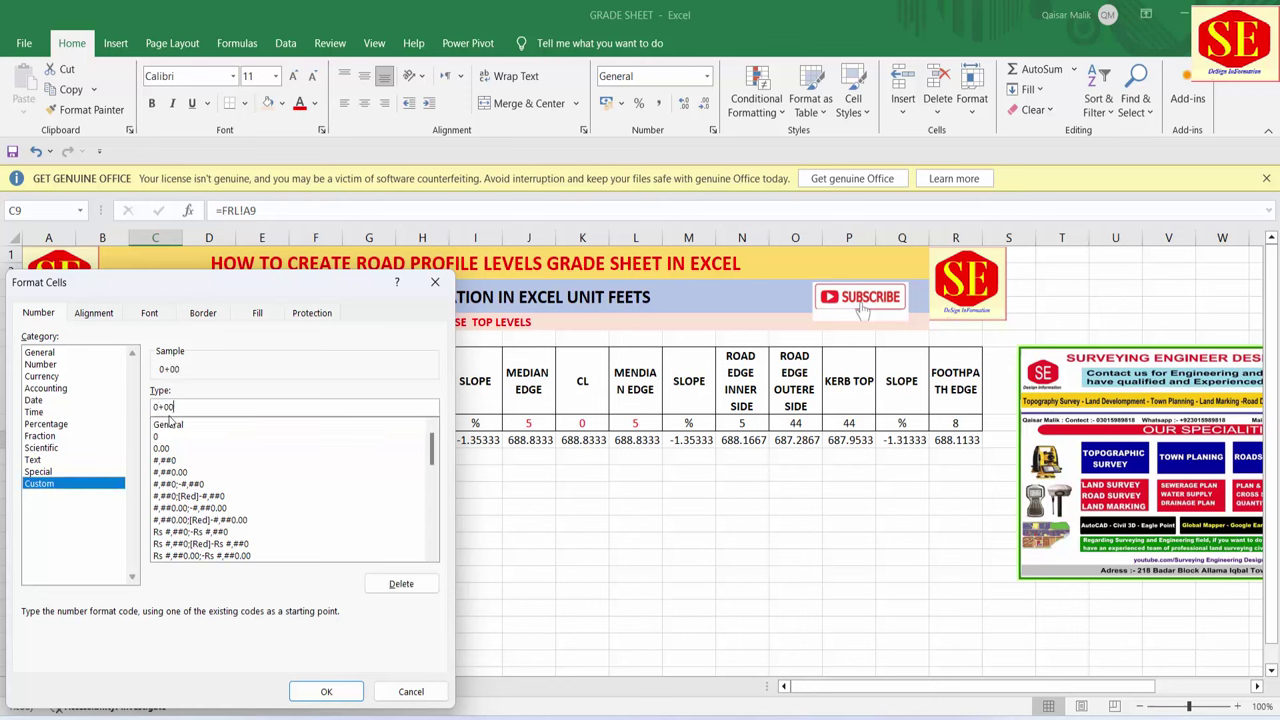
click(326, 691)
click(424, 520)
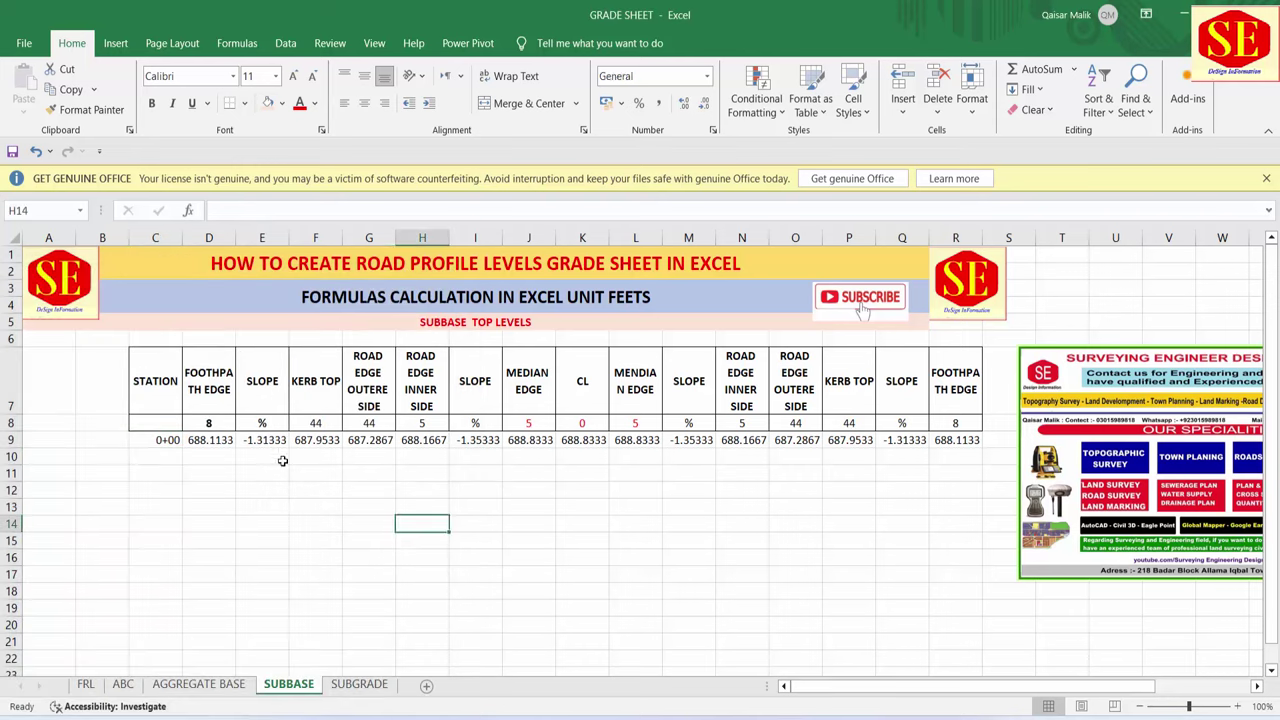
- Set E9 to =FRL!G9 (2%) and I9 to =-E9 (-2%)
click(253, 440)
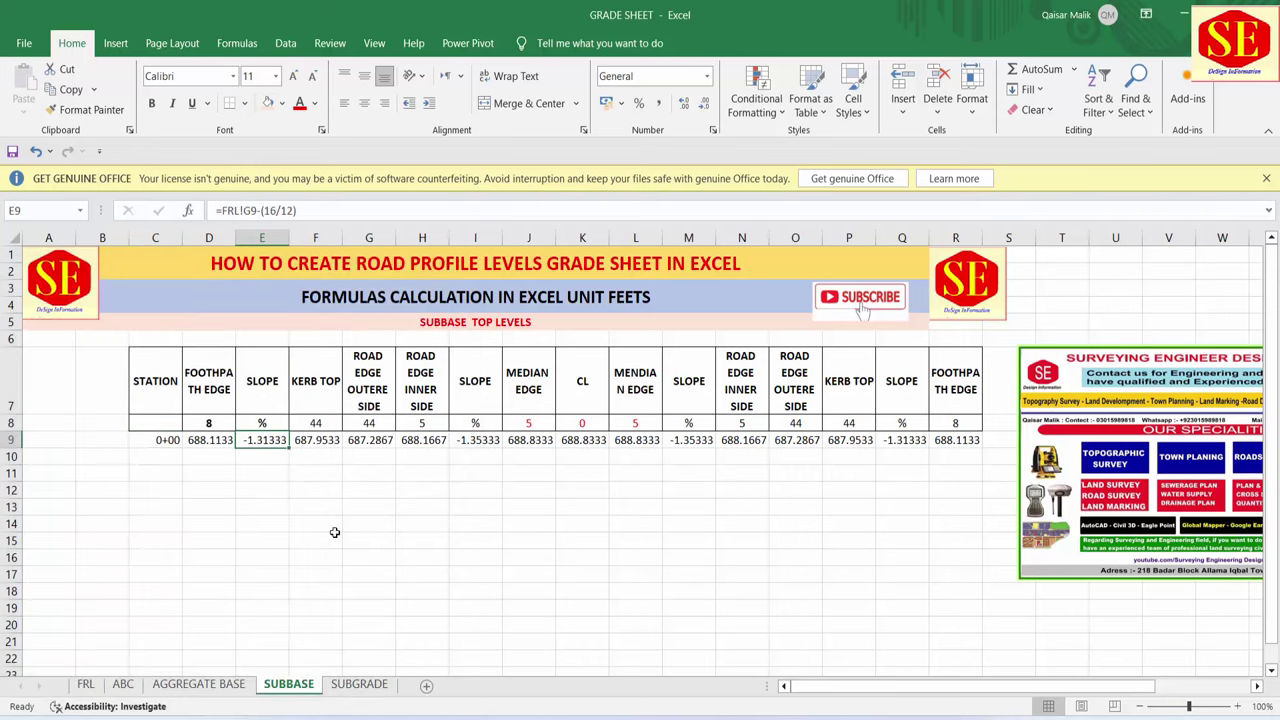
text(=)
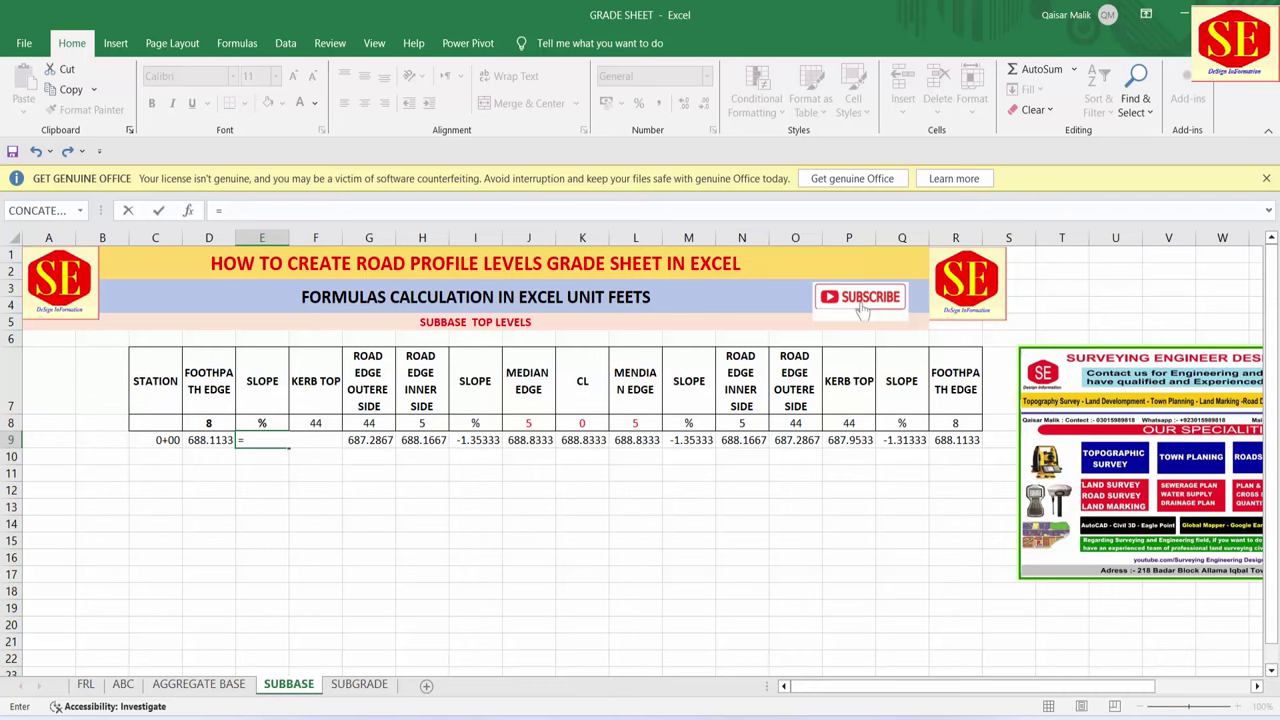
click(85, 684)
click(390, 425)
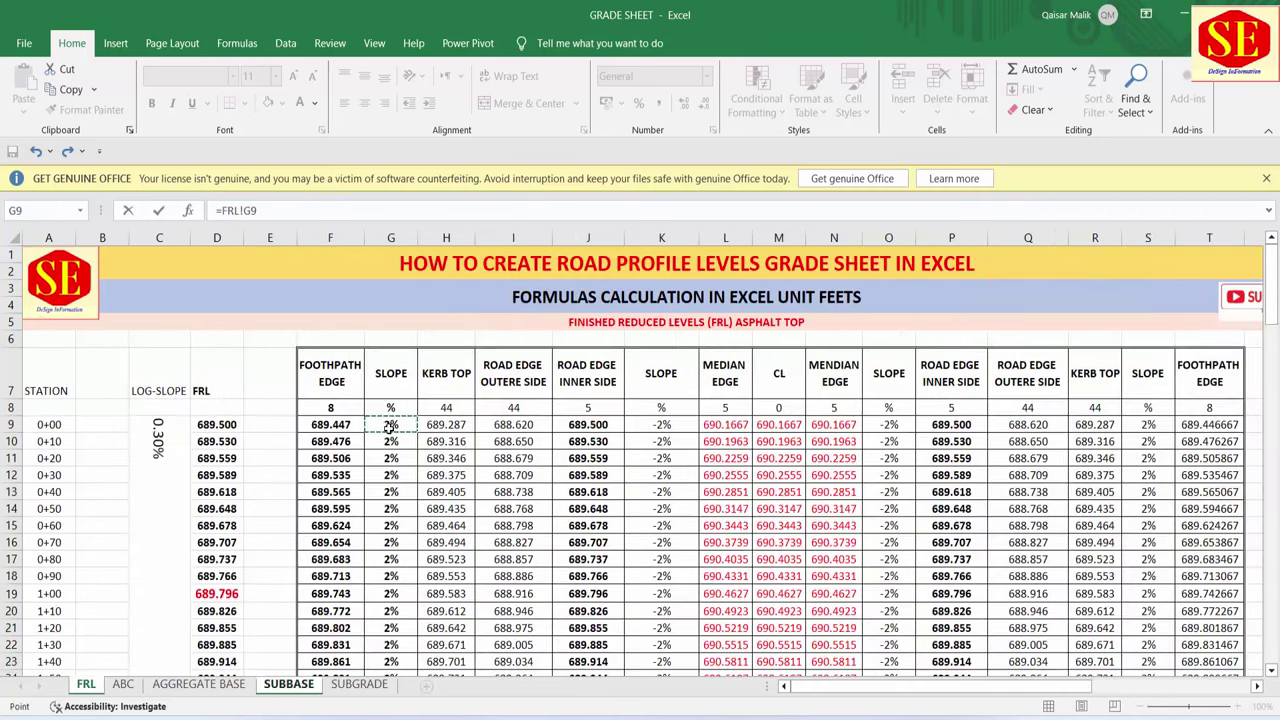
key(Return)
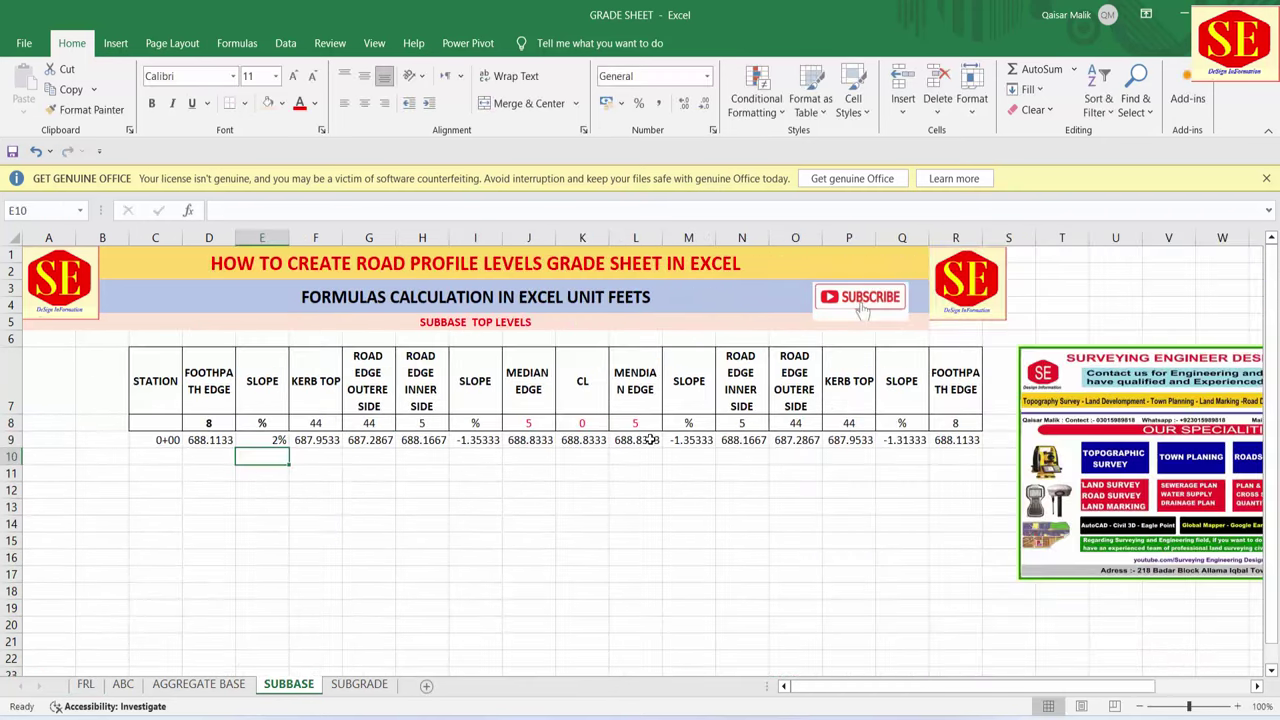
click(474, 438)
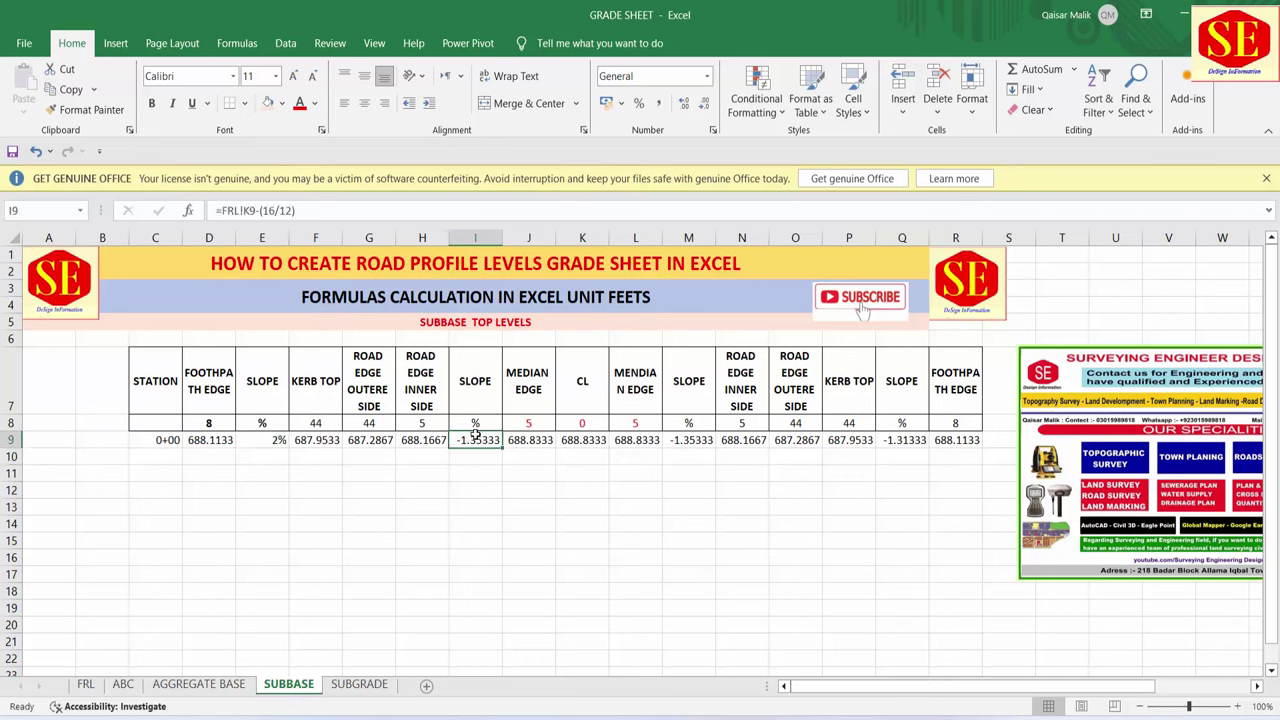
text(=)
click(259, 441)
key(Return)
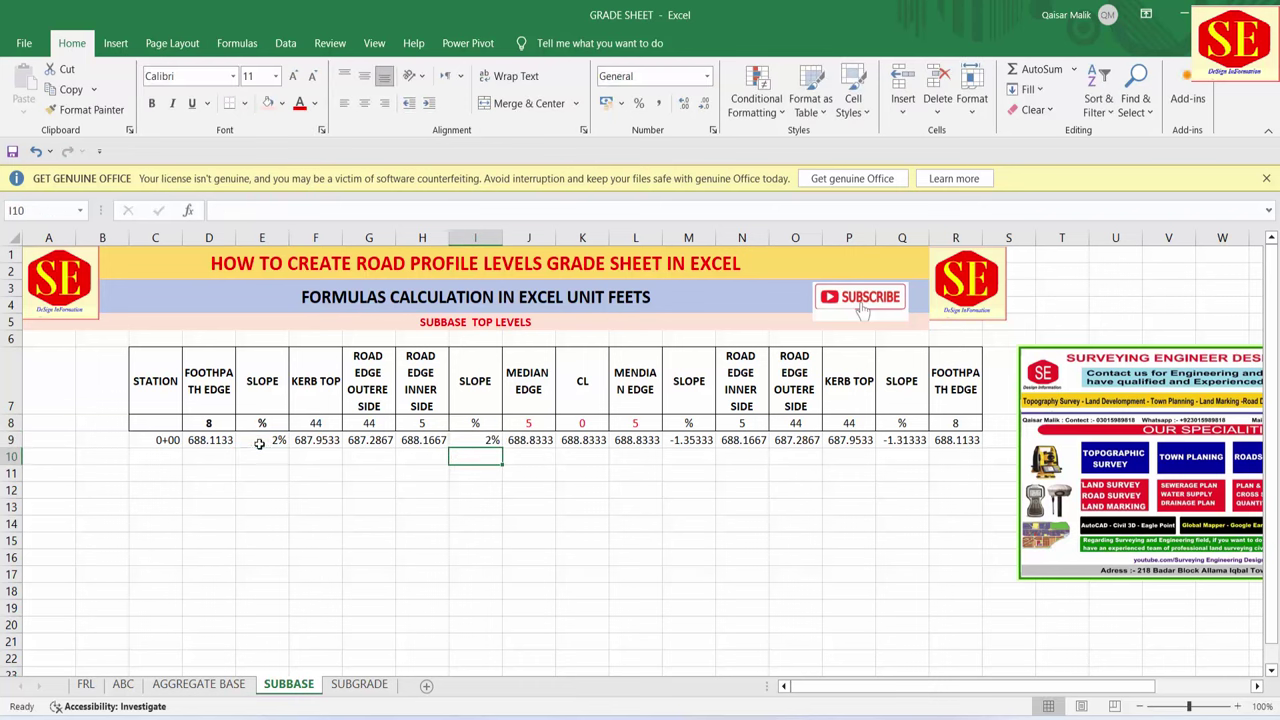
click(477, 440)
text(=-E9)
key(Return)
- Set M9 to =I9 (-2%) and Q9 to =E9 (2%)
click(692, 440)
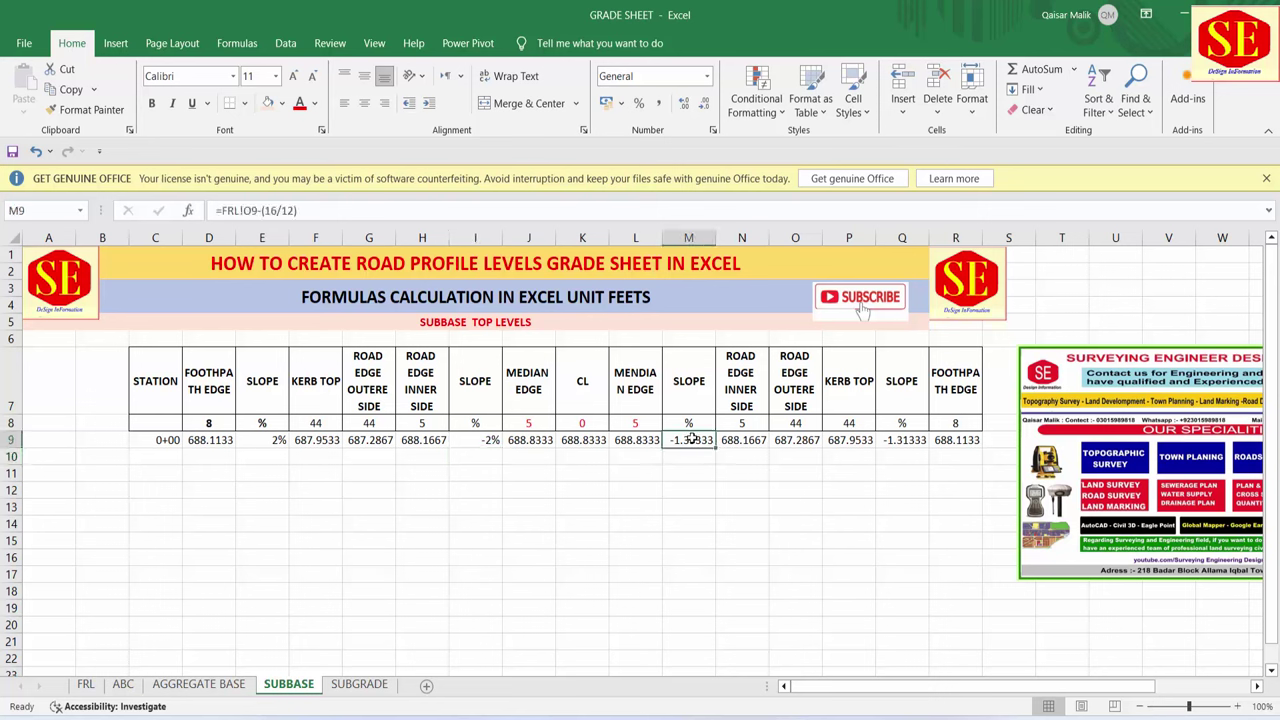
text(=)
click(474, 440)
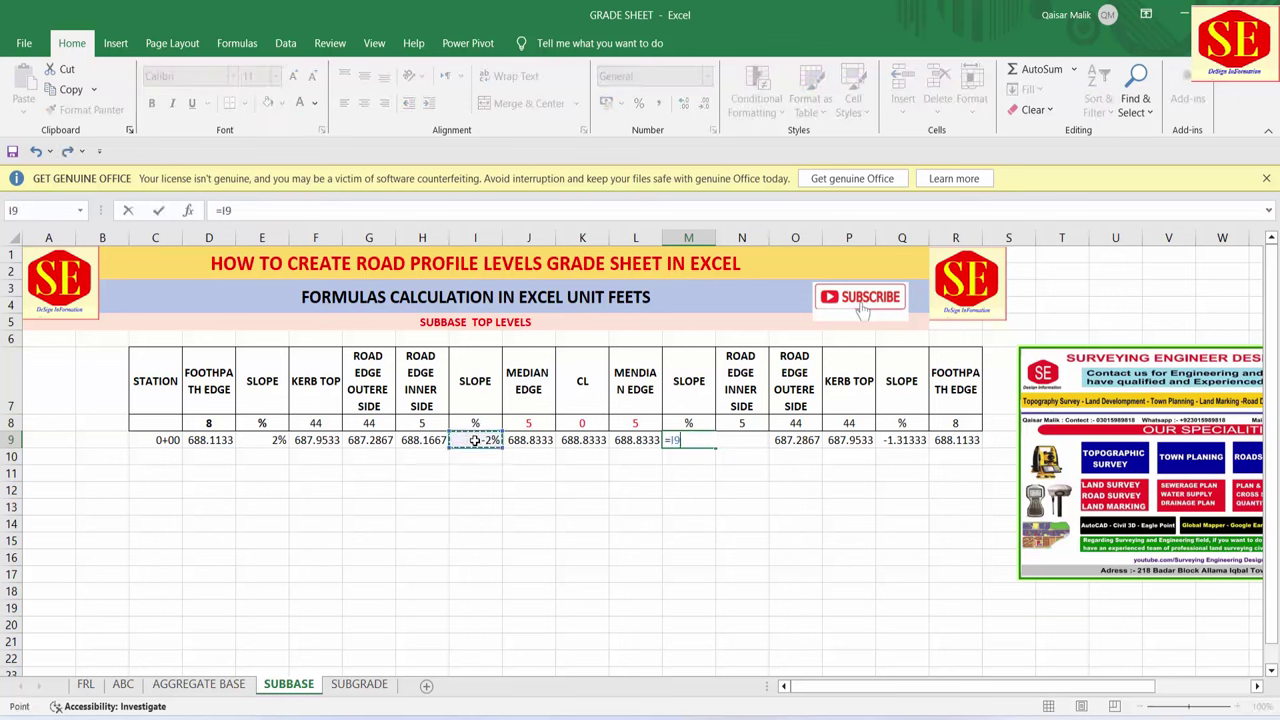
key(Return)
click(907, 440)
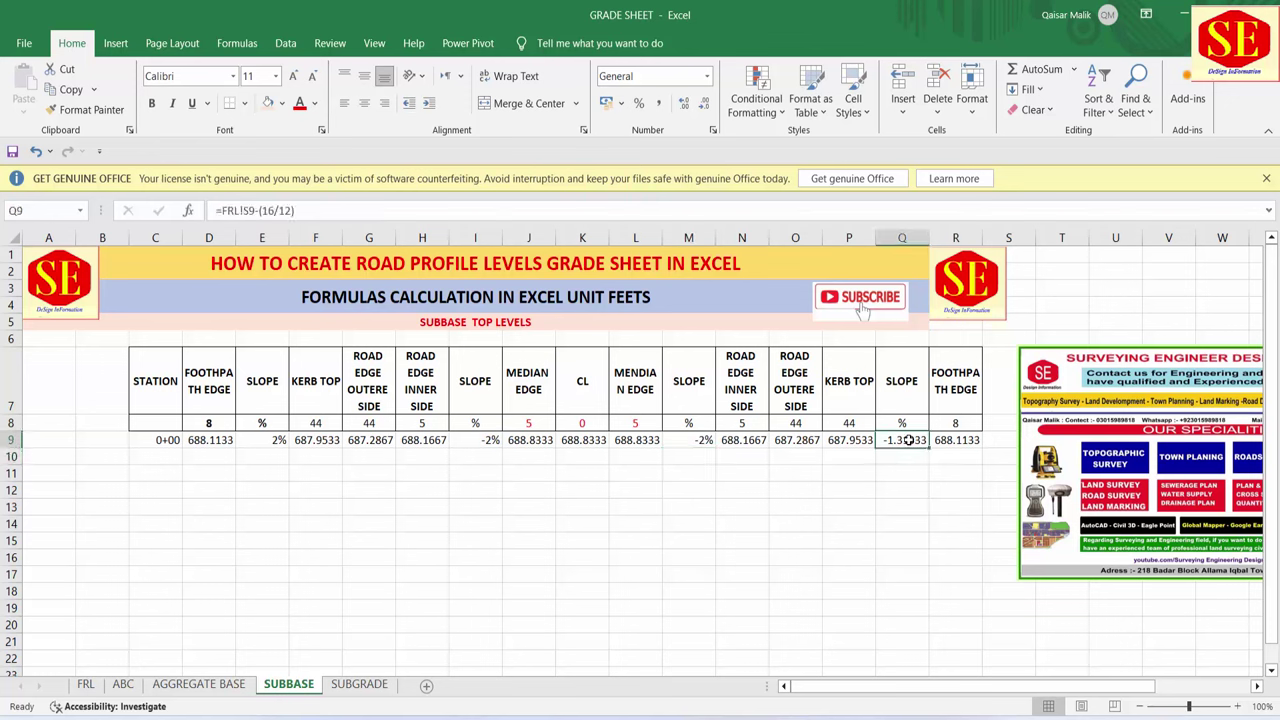
text(=)
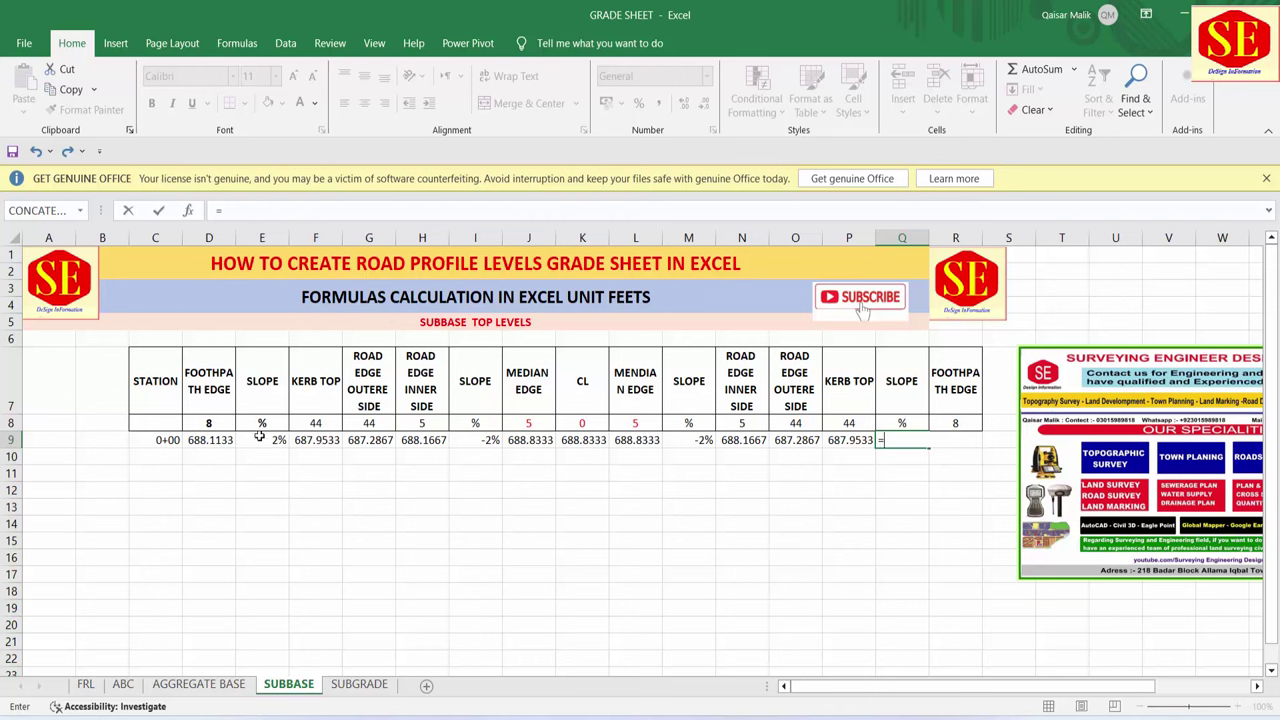
click(259, 439)
key(Return)
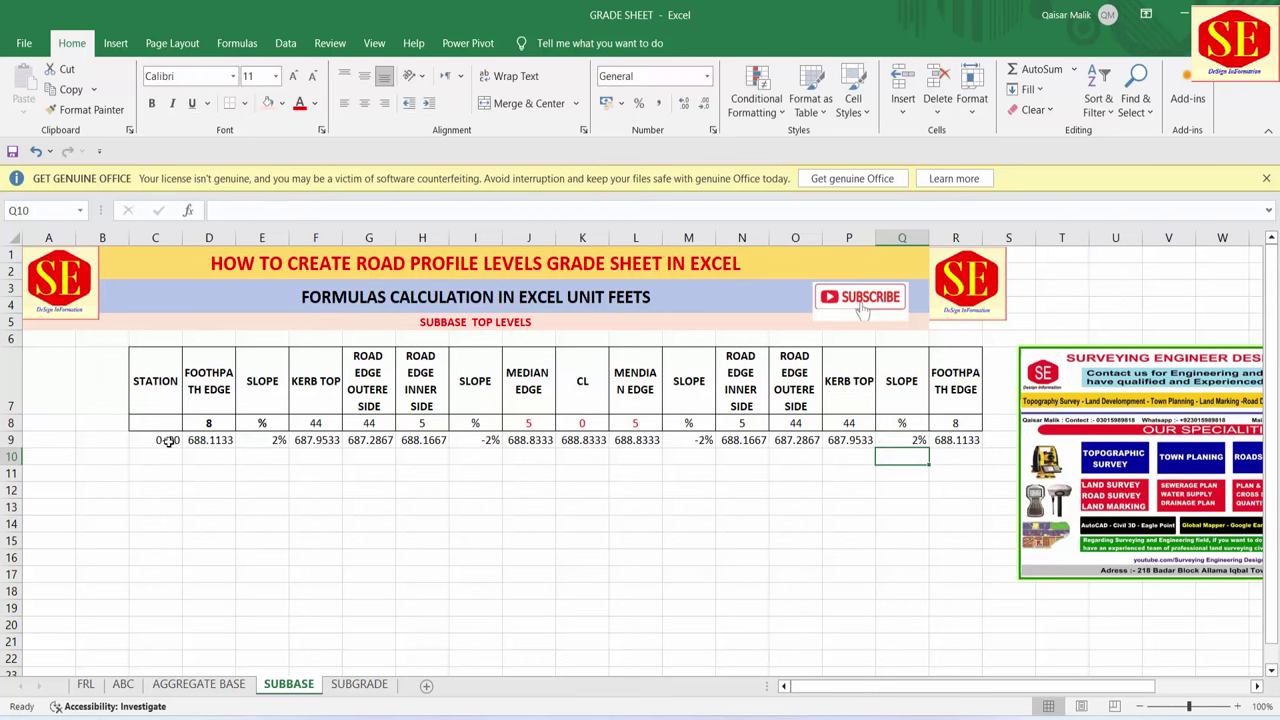
- Fill the C9:R9 formulas down to row 129, station 12+00, and clear surplus rows
mouse_move(168, 441)
mouse_down()
mouse_move(960, 440)
mouse_move(975, 665)
mouse_move(903, 373)
mouse_move(915, 412)
mouse_up()
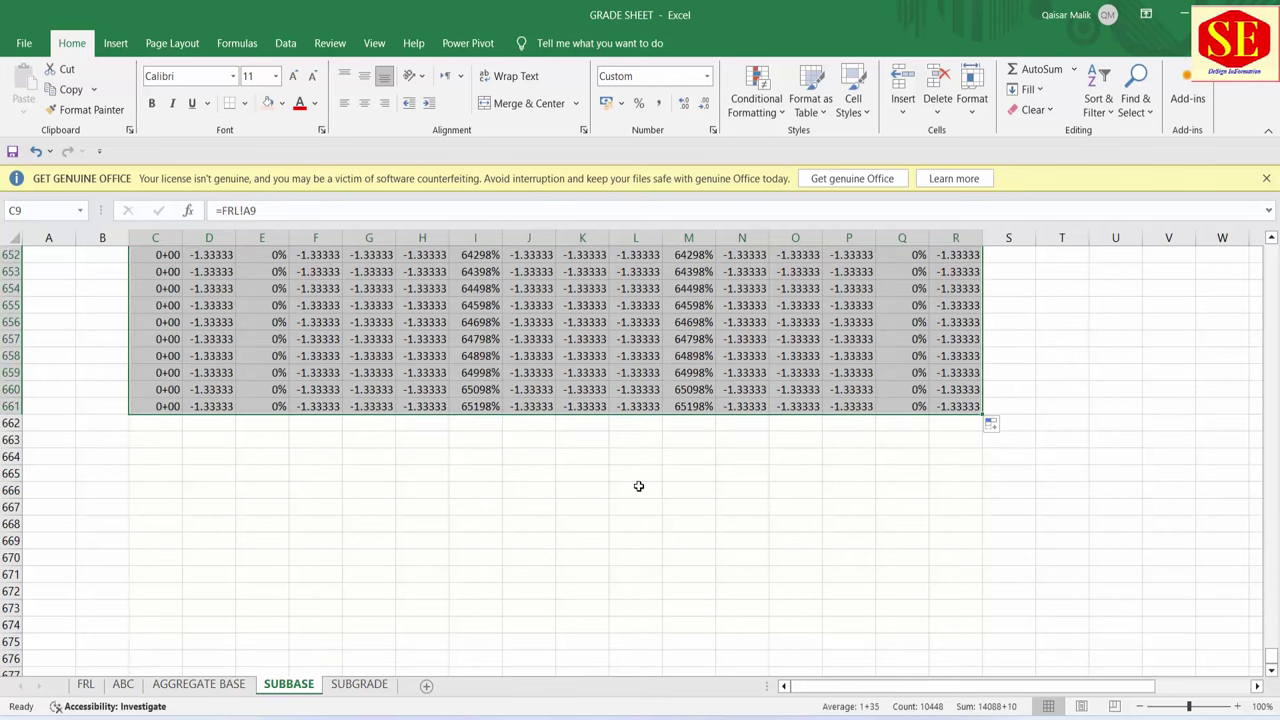
scroll(636, 510, up, 5)
scroll(634, 525, up, 7)
scroll(633, 535, up, 6)
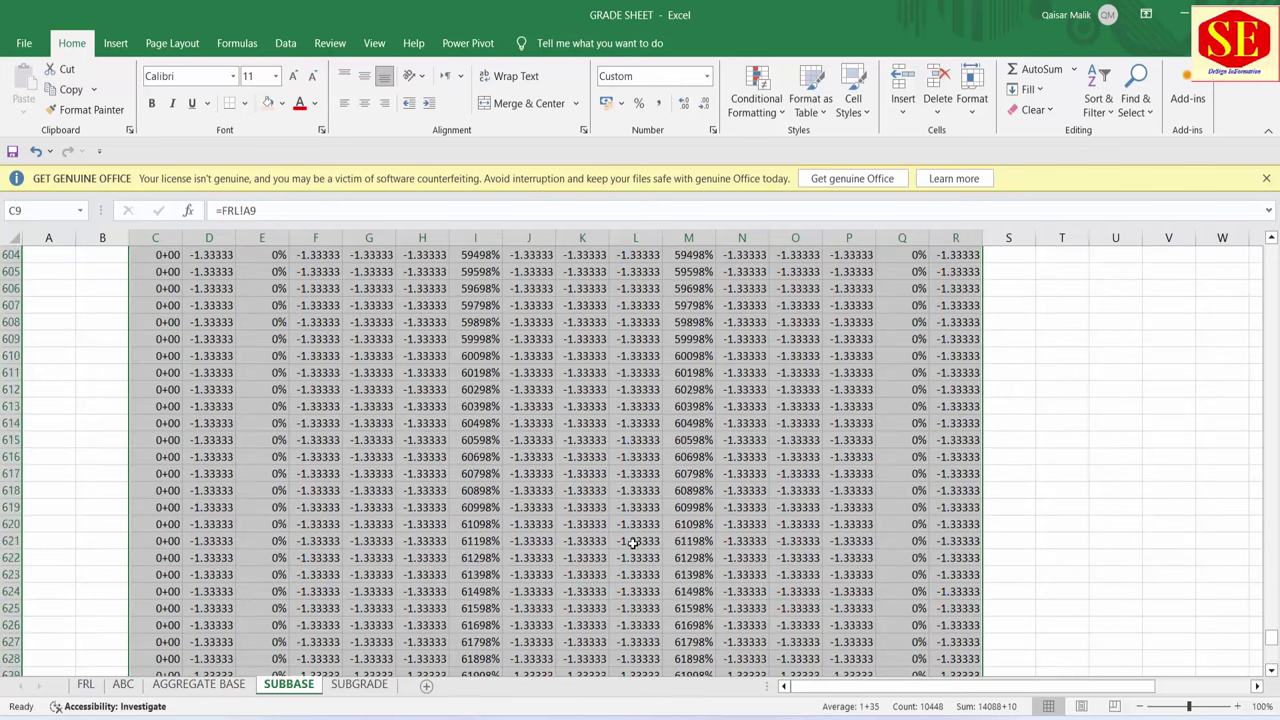
scroll(632, 543, up, 6)
scroll(633, 543, up, 7)
scroll(633, 543, up, 9)
scroll(633, 543, up, 9)
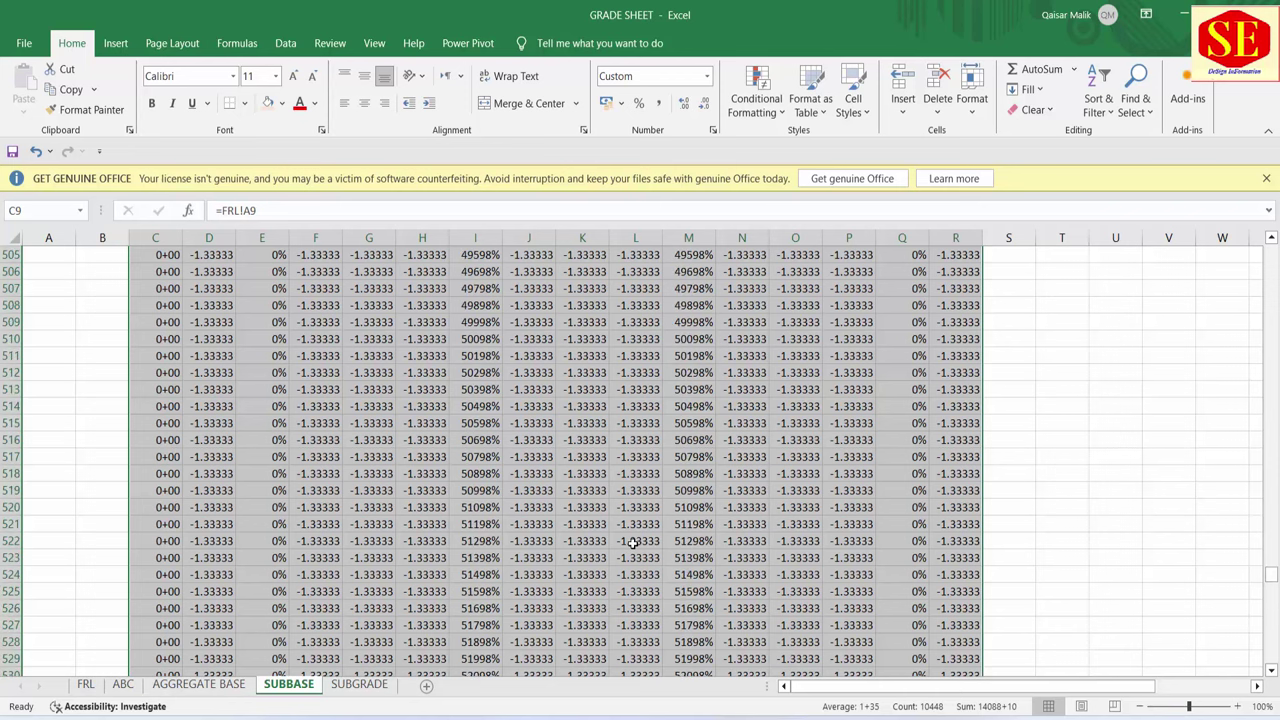
scroll(633, 543, up, 6)
scroll(633, 480, up, 9)
scroll(633, 406, up, 8)
scroll(633, 406, up, 9)
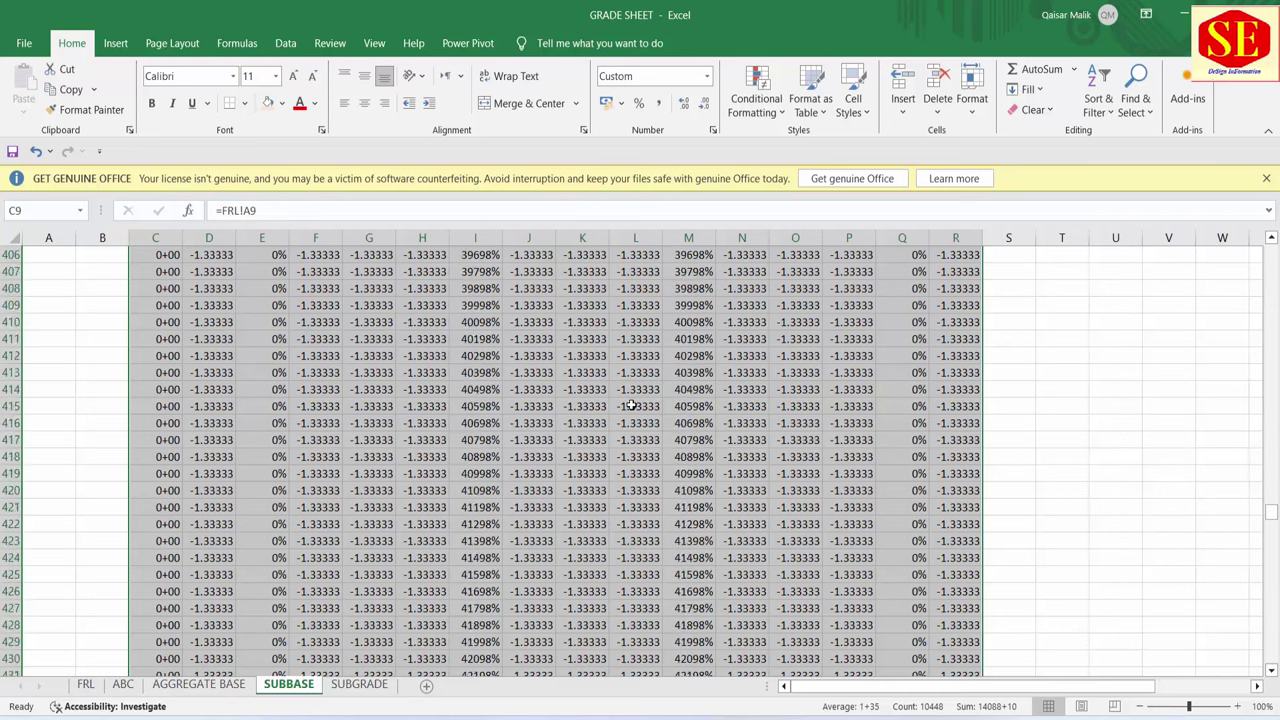
scroll(632, 405, up, 8)
scroll(632, 405, up, 8)
scroll(633, 404, up, 8)
scroll(633, 404, up, 7)
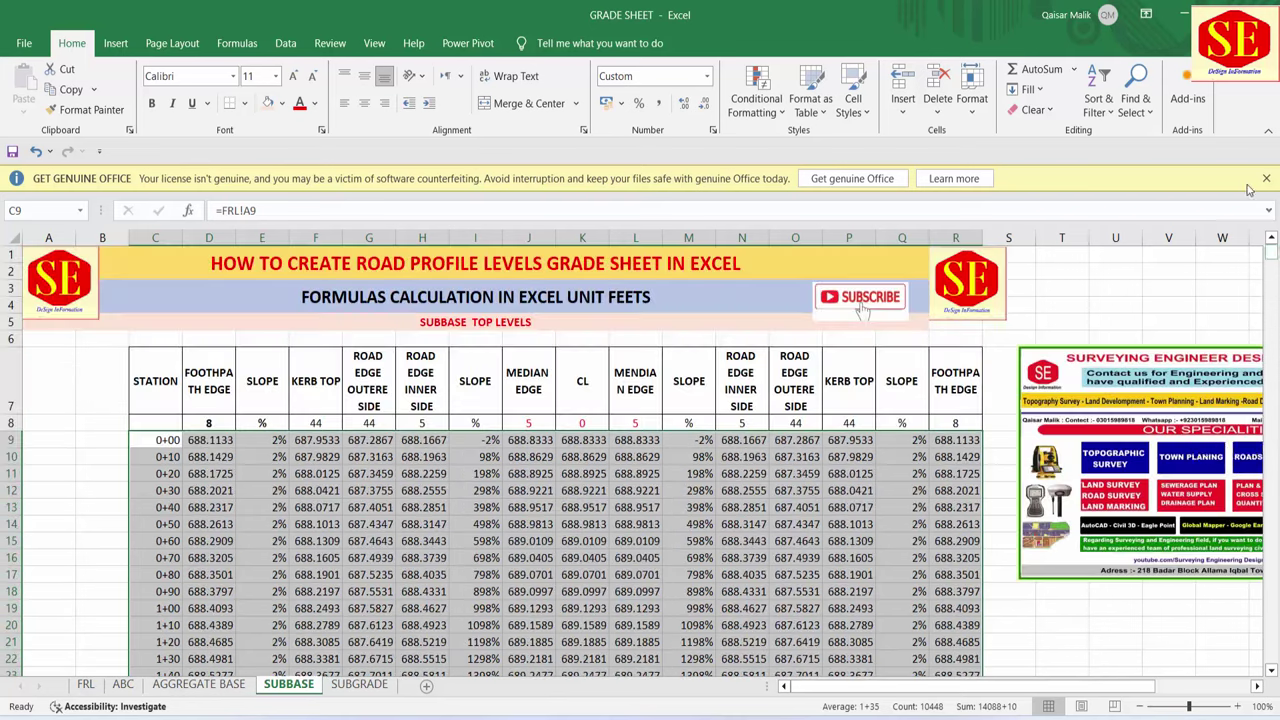
drag(1271, 450, 1271, 325)
click(582, 489)
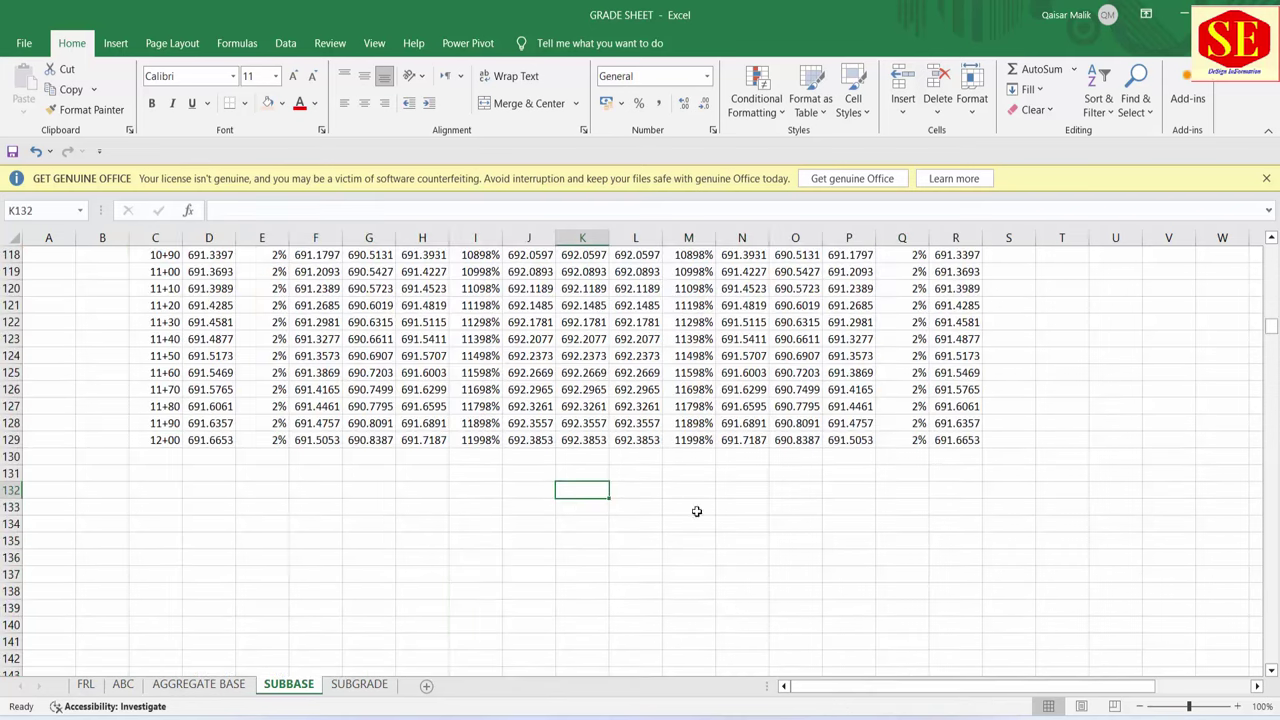
- Inspect the slope values and formulas in I129 and M129
click(488, 446)
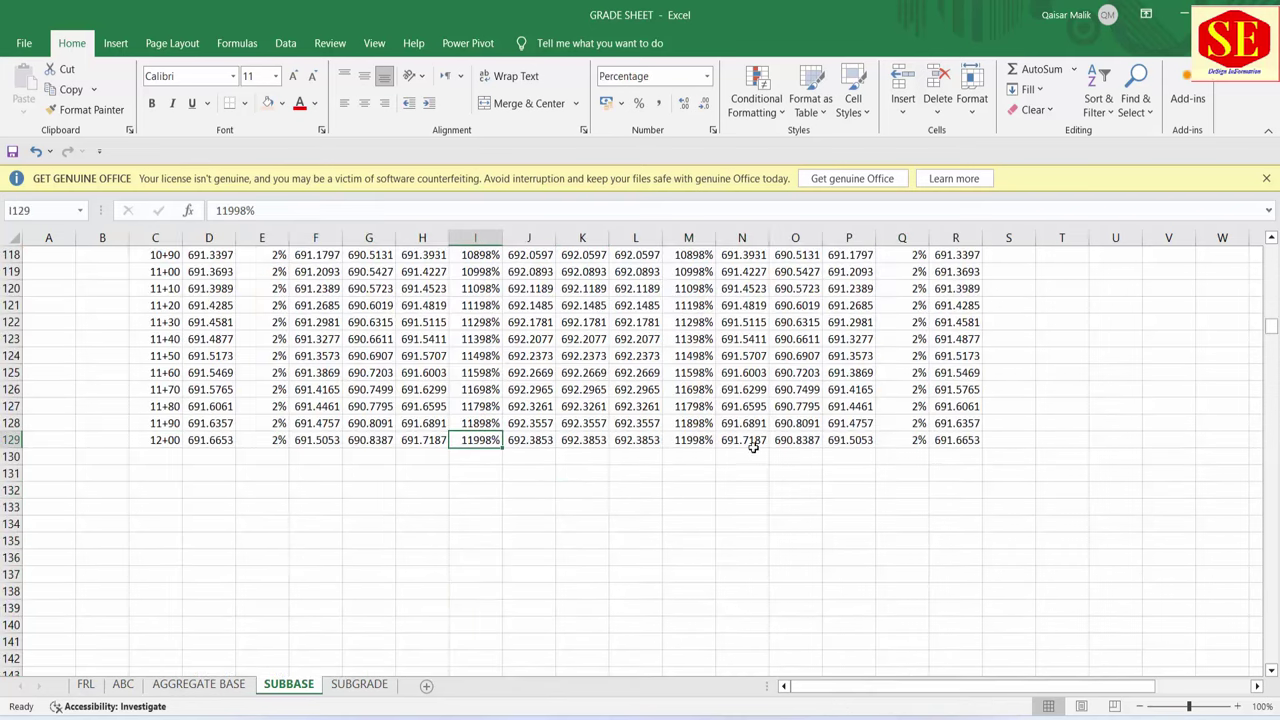
click(712, 441)
click(486, 447)
click(690, 440)
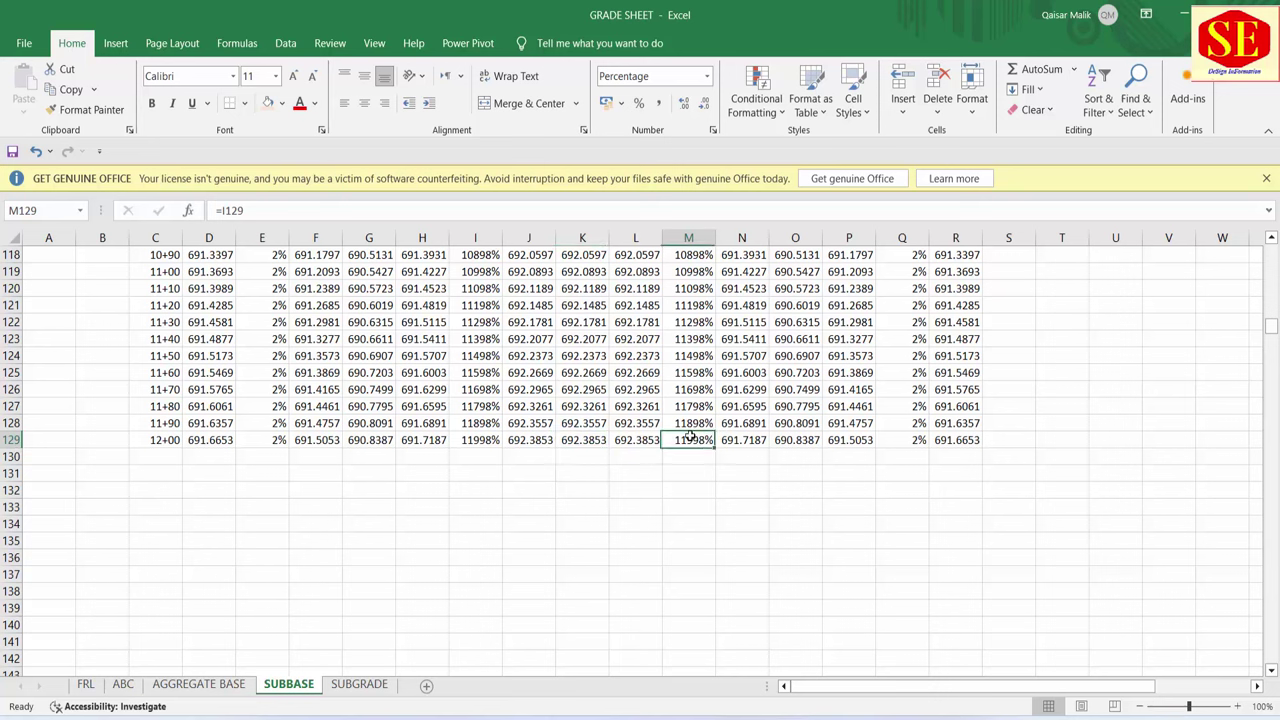
click(486, 440)
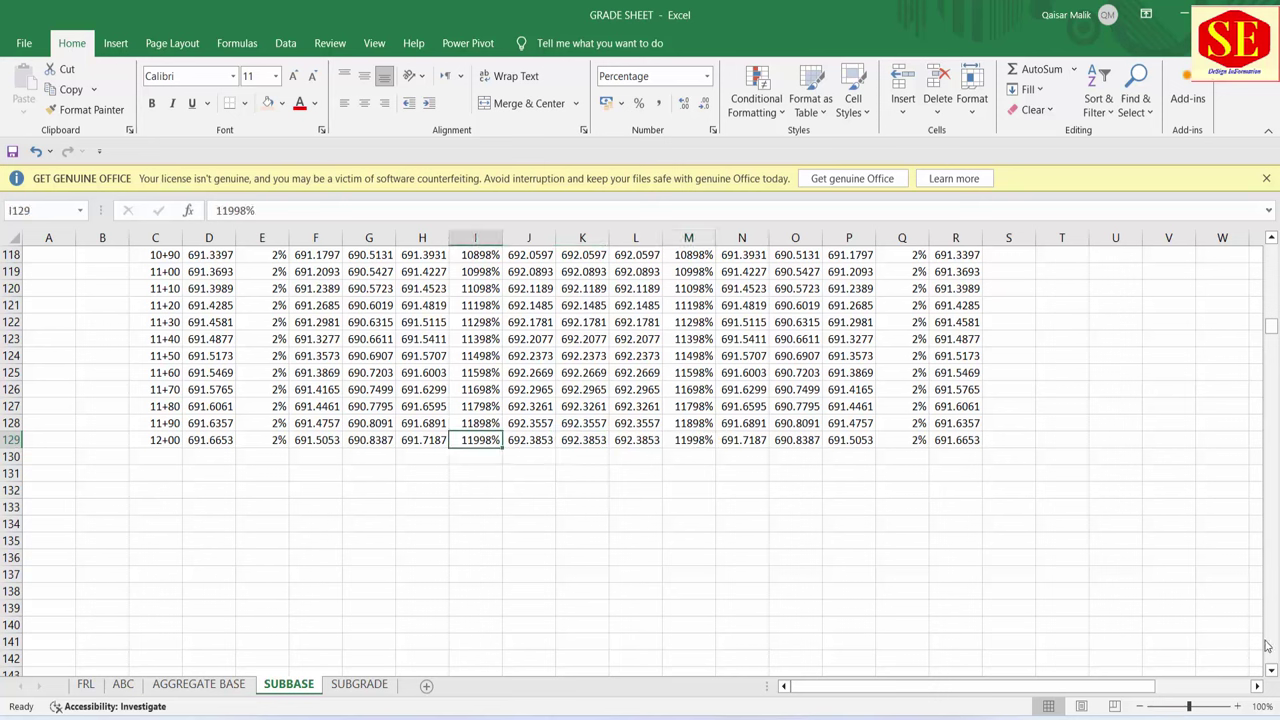
drag(1270, 326, 1268, 188)
- Enter =I9 in I10 and copy it down column I so all slopes read -2%
click(490, 440)
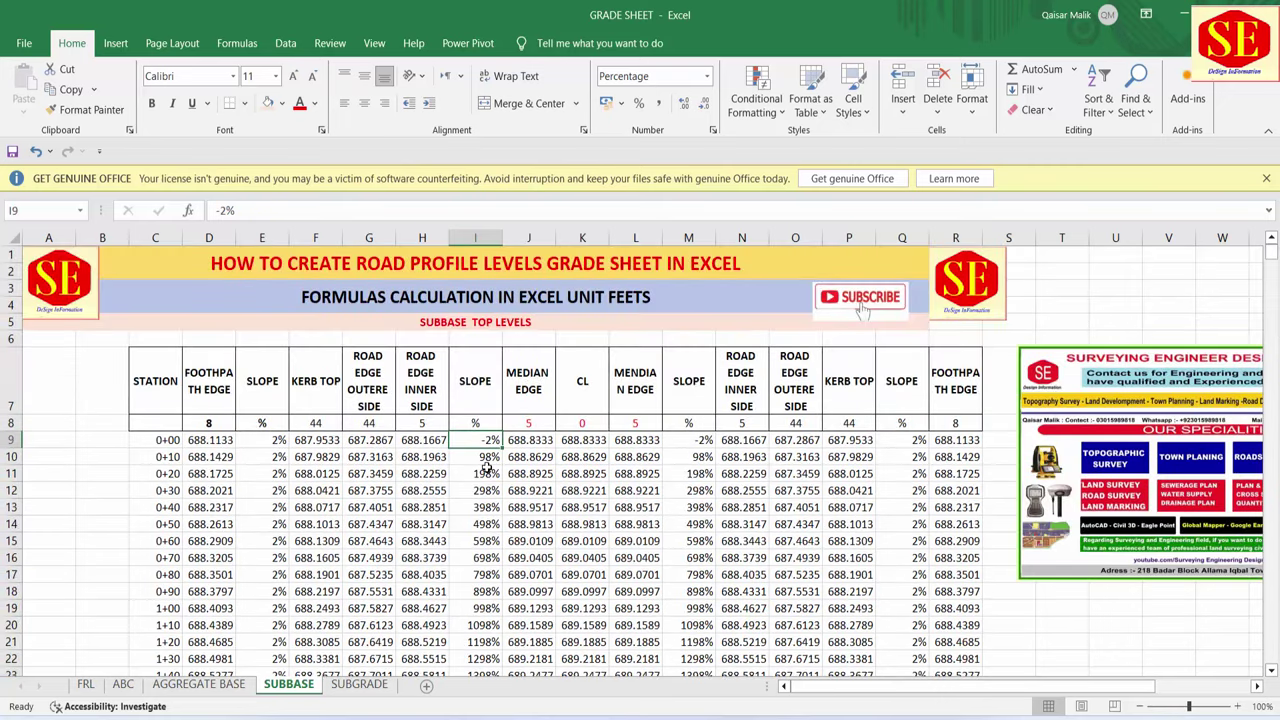
click(484, 457)
text(=)
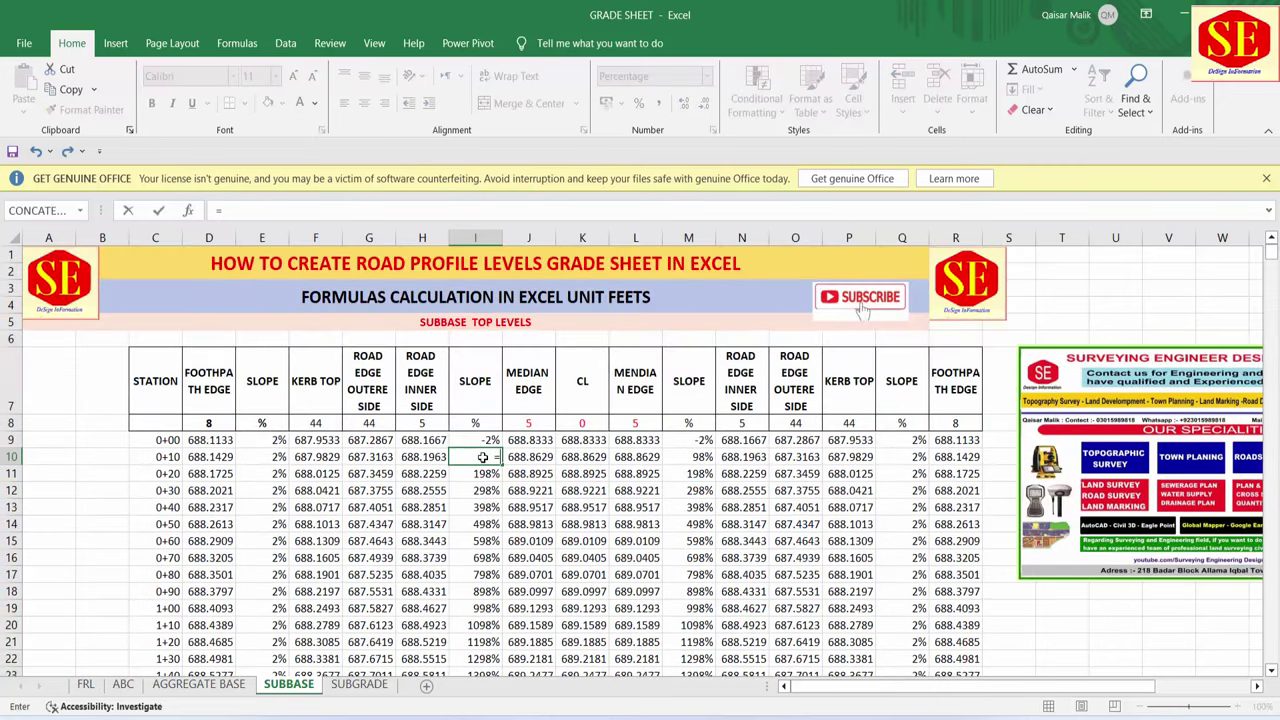
click(488, 443)
key(Return)
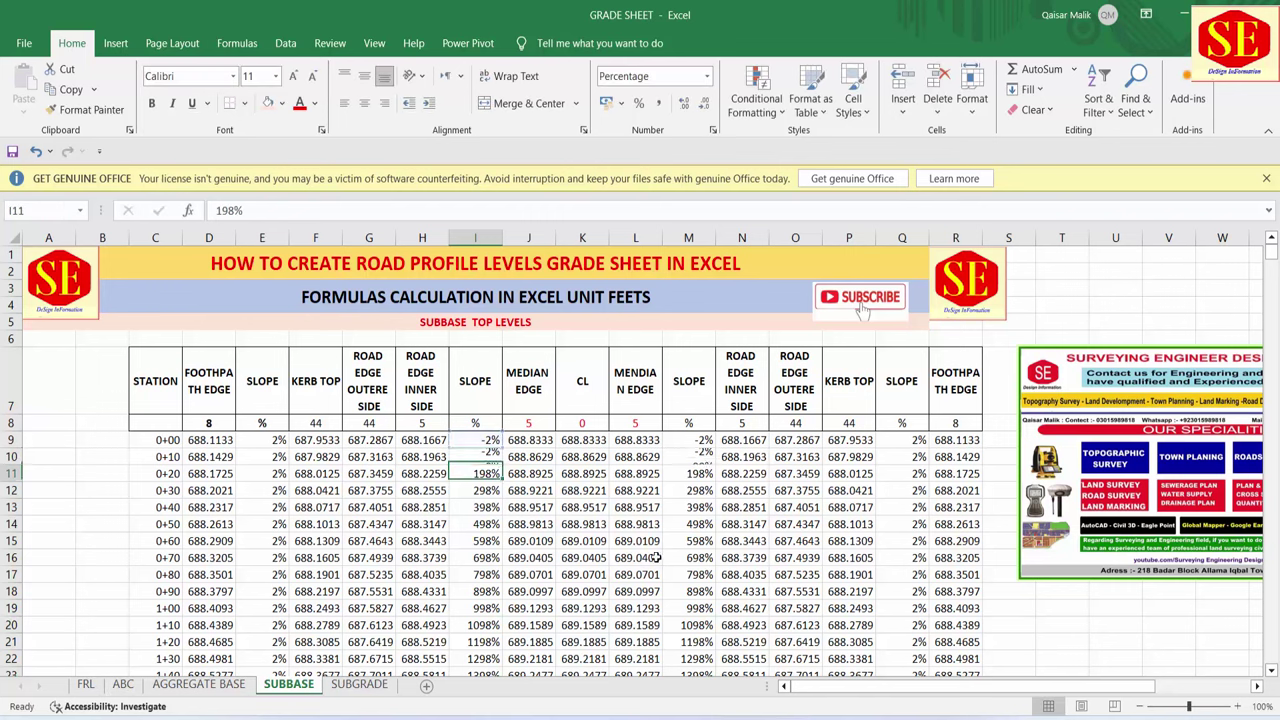
click(484, 457)
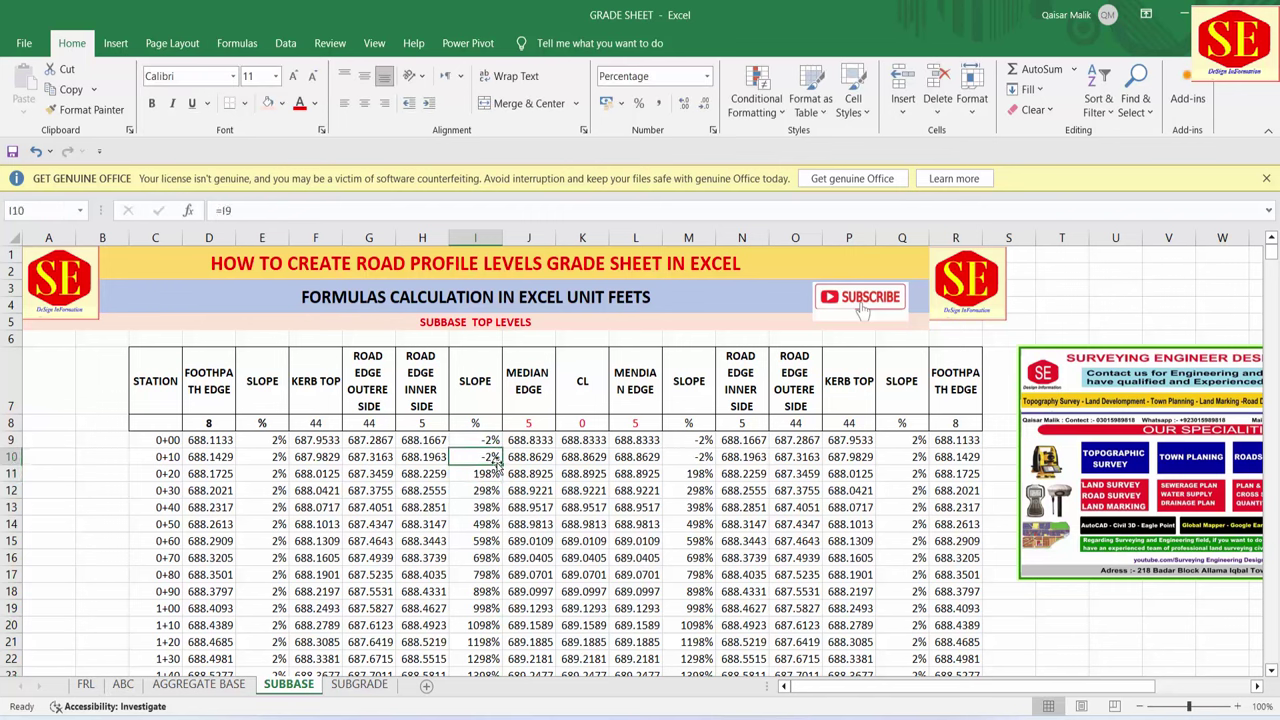
double_click(502, 465)
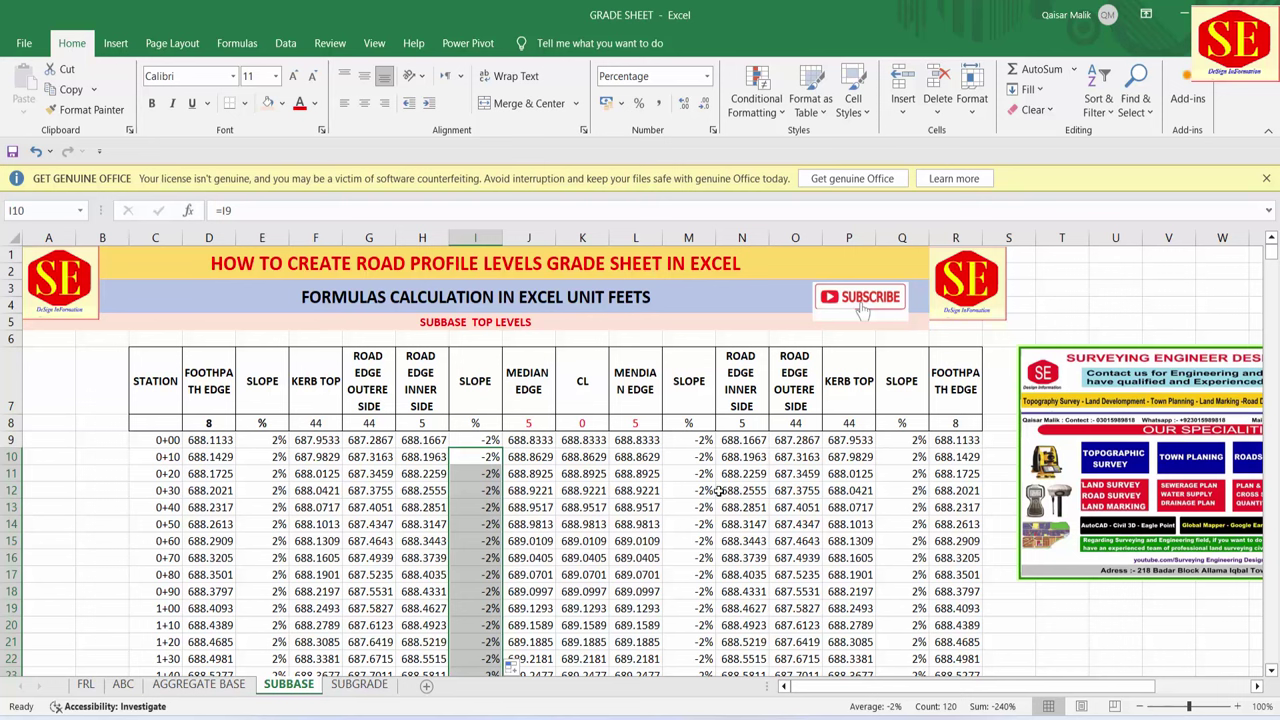
- Apply outline and inside borders to the range C9:R129
drag(163, 441, 970, 441)
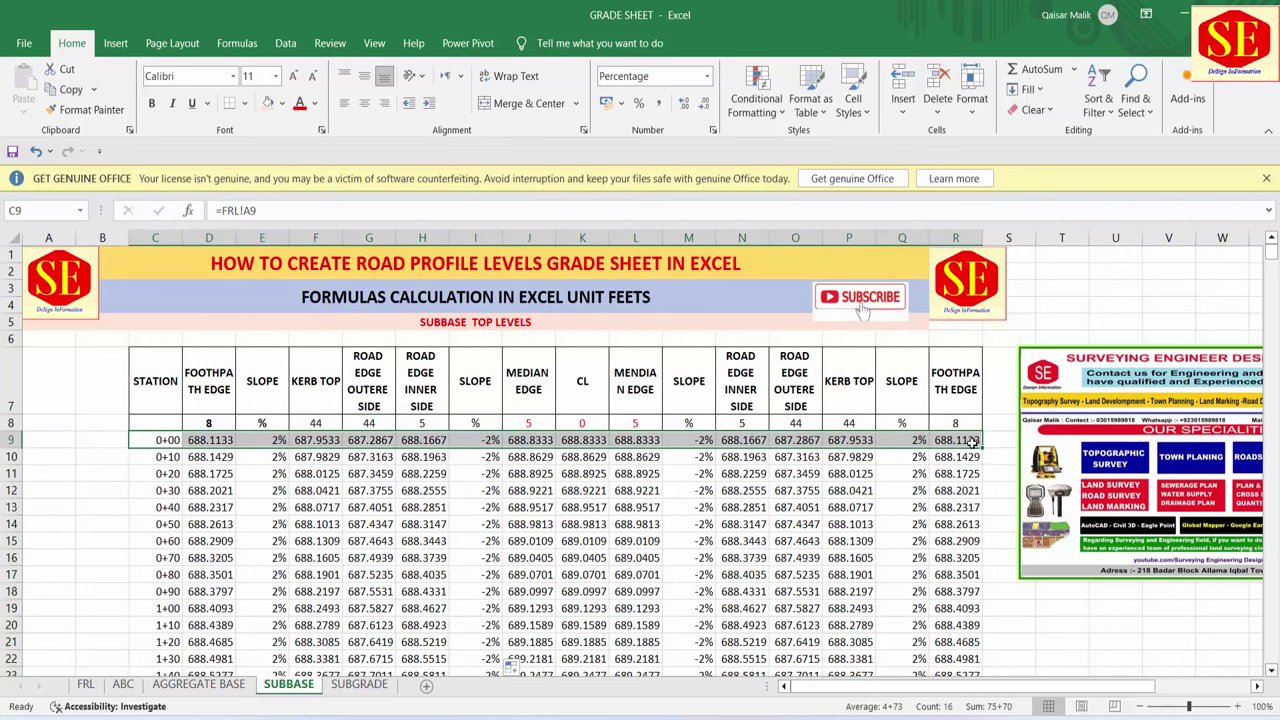
key(ctrl+shift+Down)
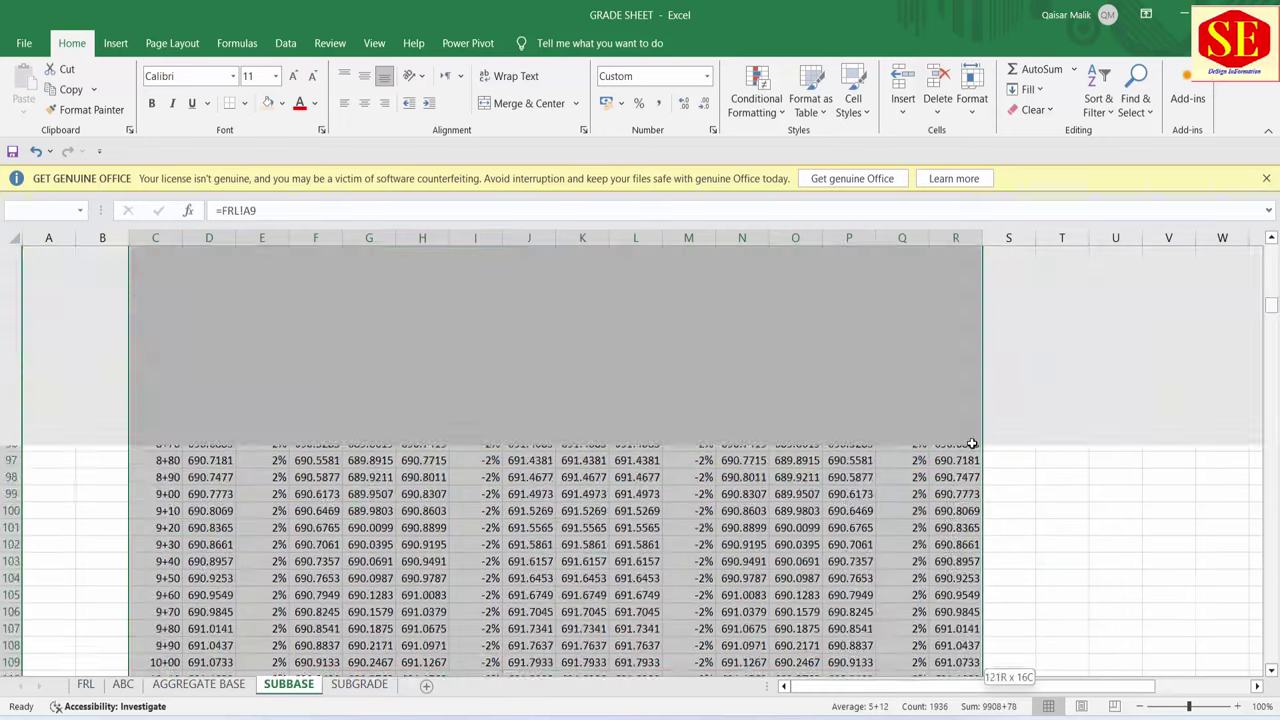
right_click(716, 380)
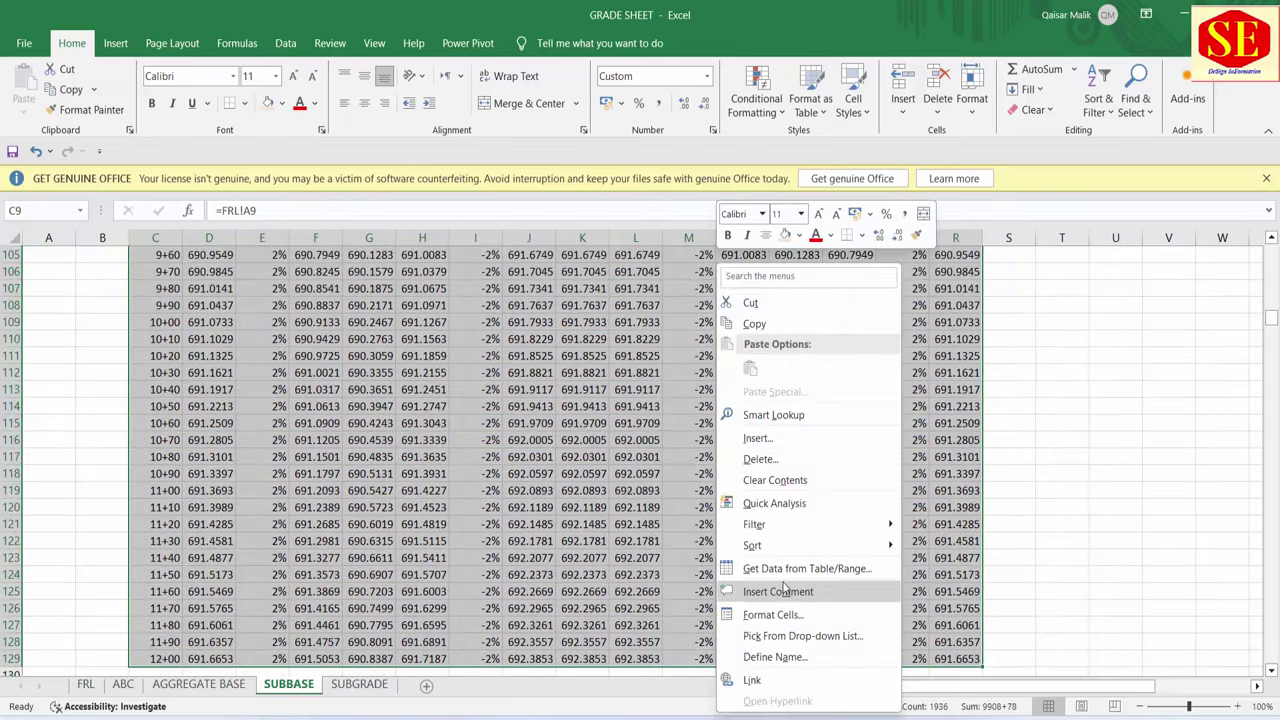
click(775, 614)
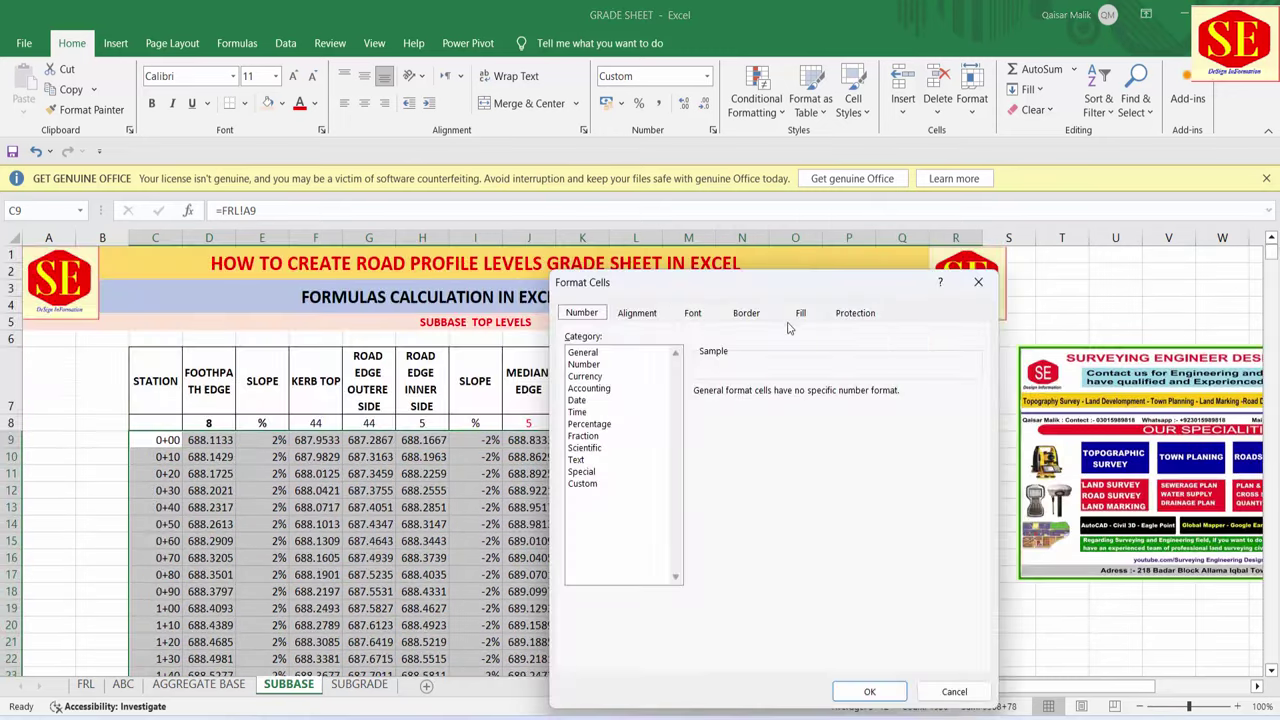
click(748, 314)
click(805, 366)
click(858, 366)
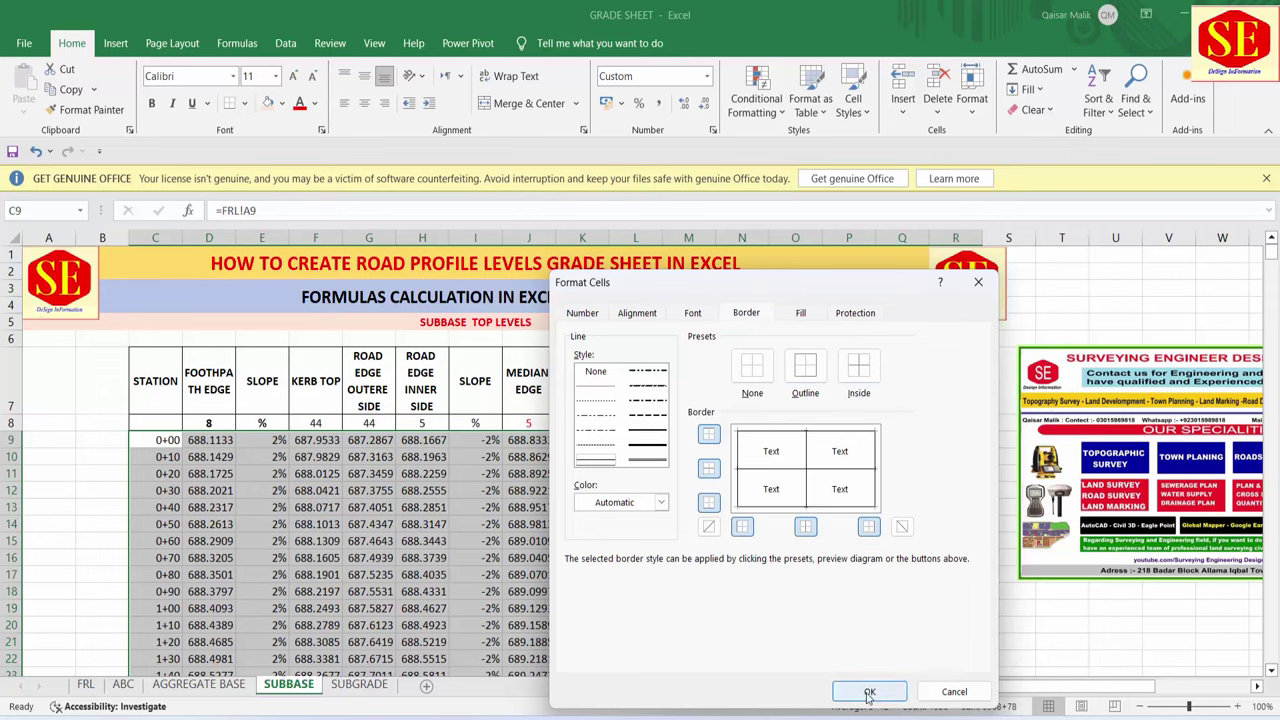
click(869, 691)
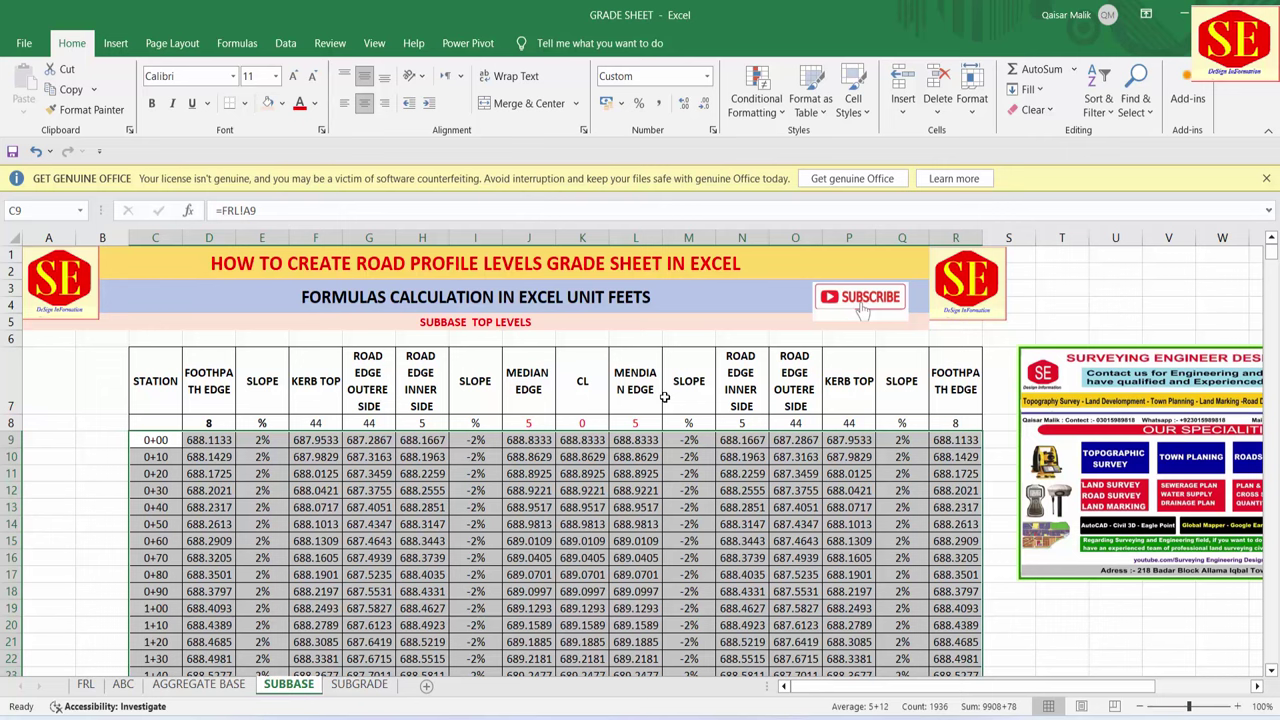
click(771, 522)
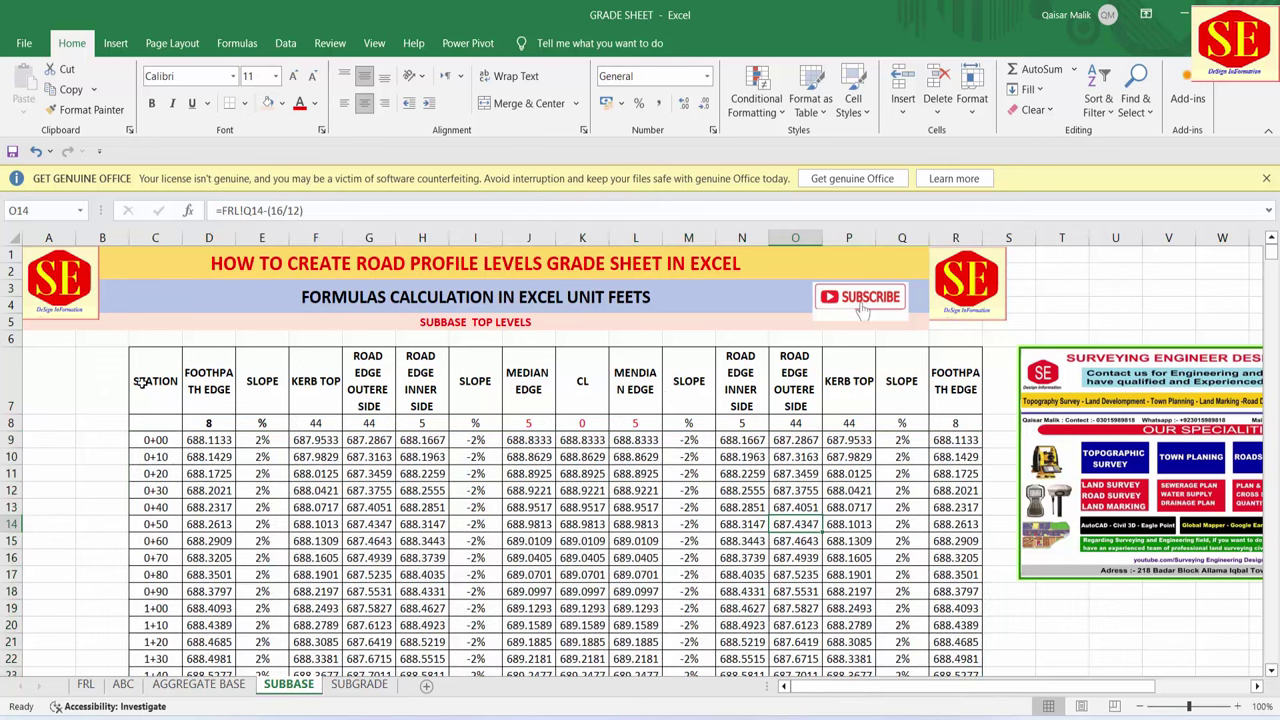
- Copy SUBBASE headers C7:R8 and paste them at C7 on the SUBGRADE sheet
drag(141, 383, 955, 423)
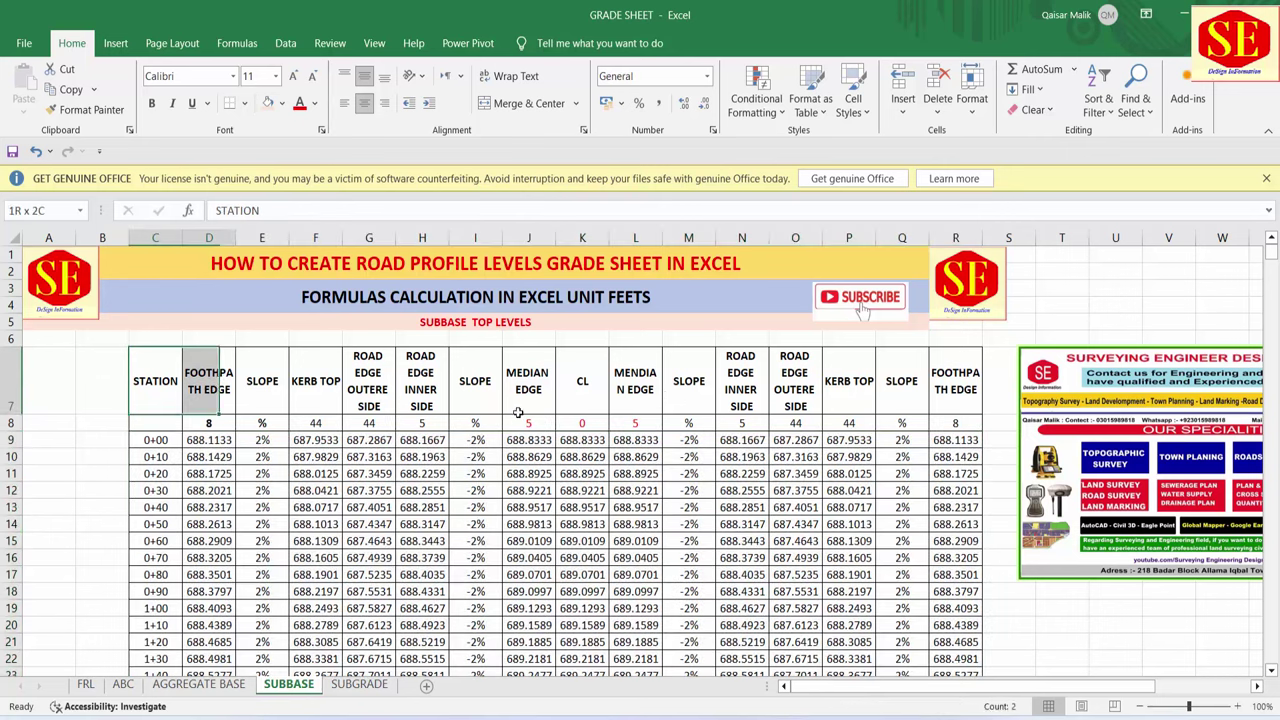
right_click(918, 401)
click(978, 298)
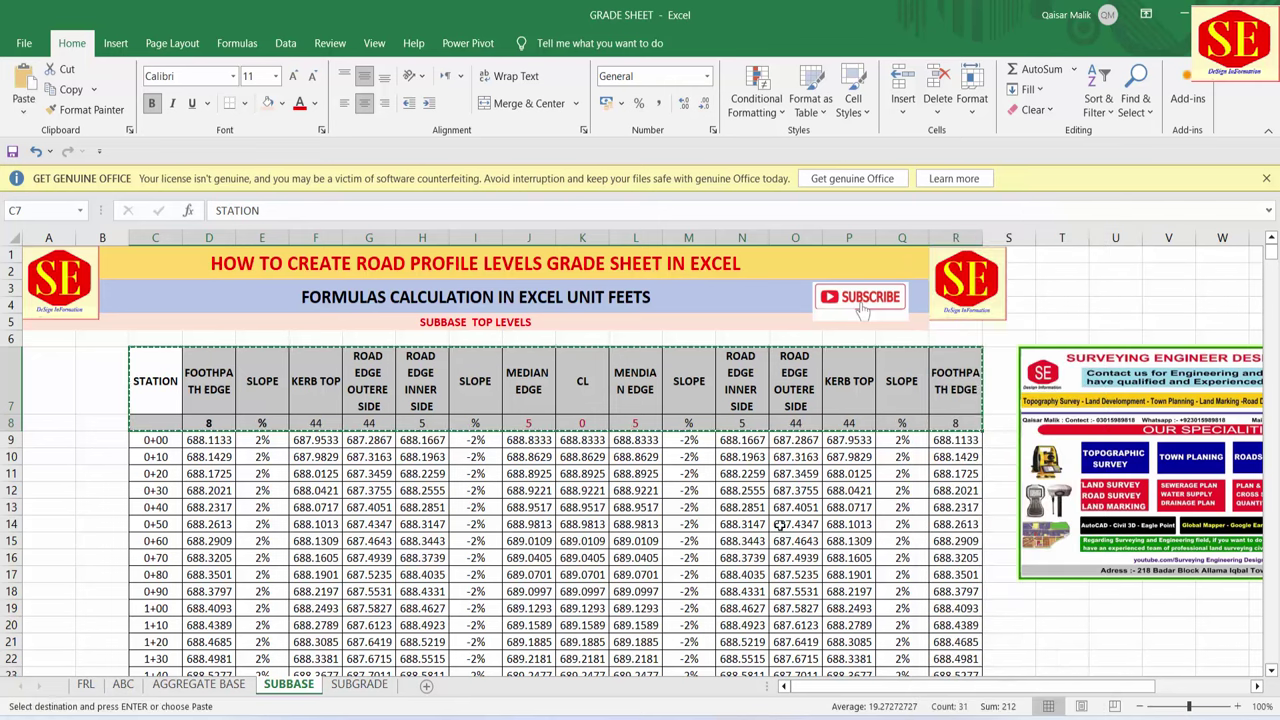
click(359, 684)
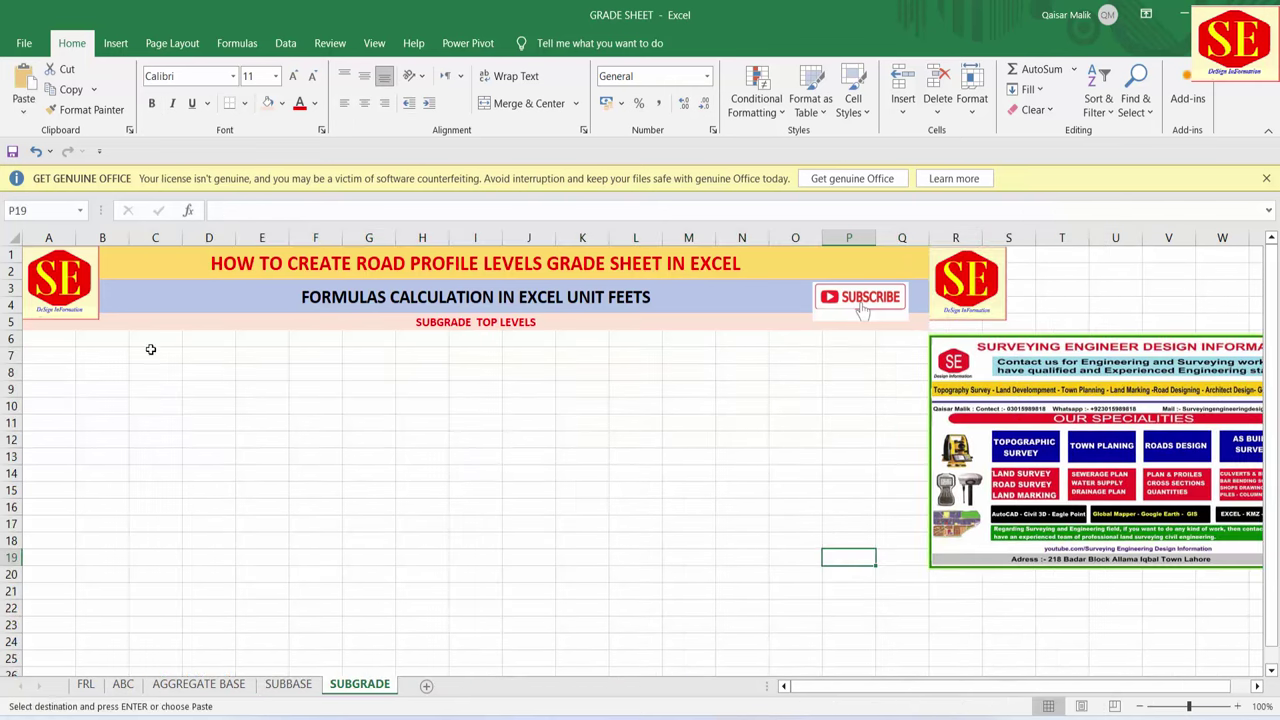
click(152, 355)
right_click(155, 355)
click(175, 363)
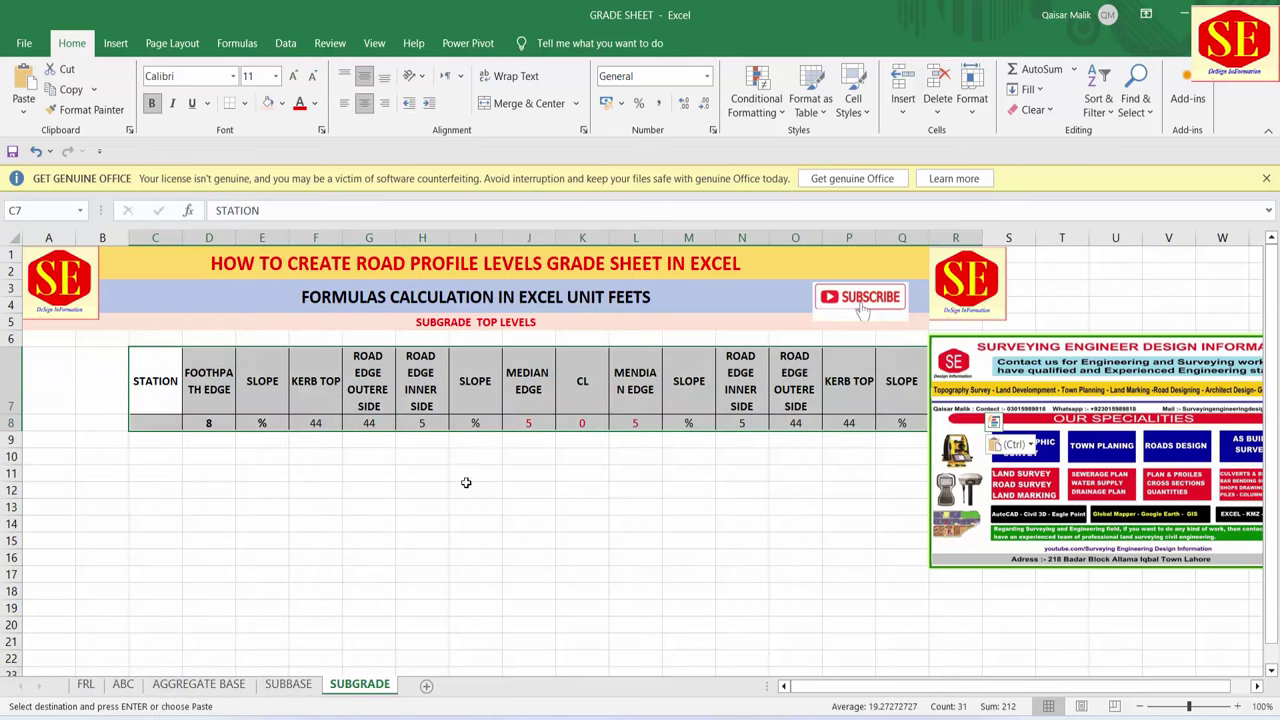
click(458, 516)
click(474, 322)
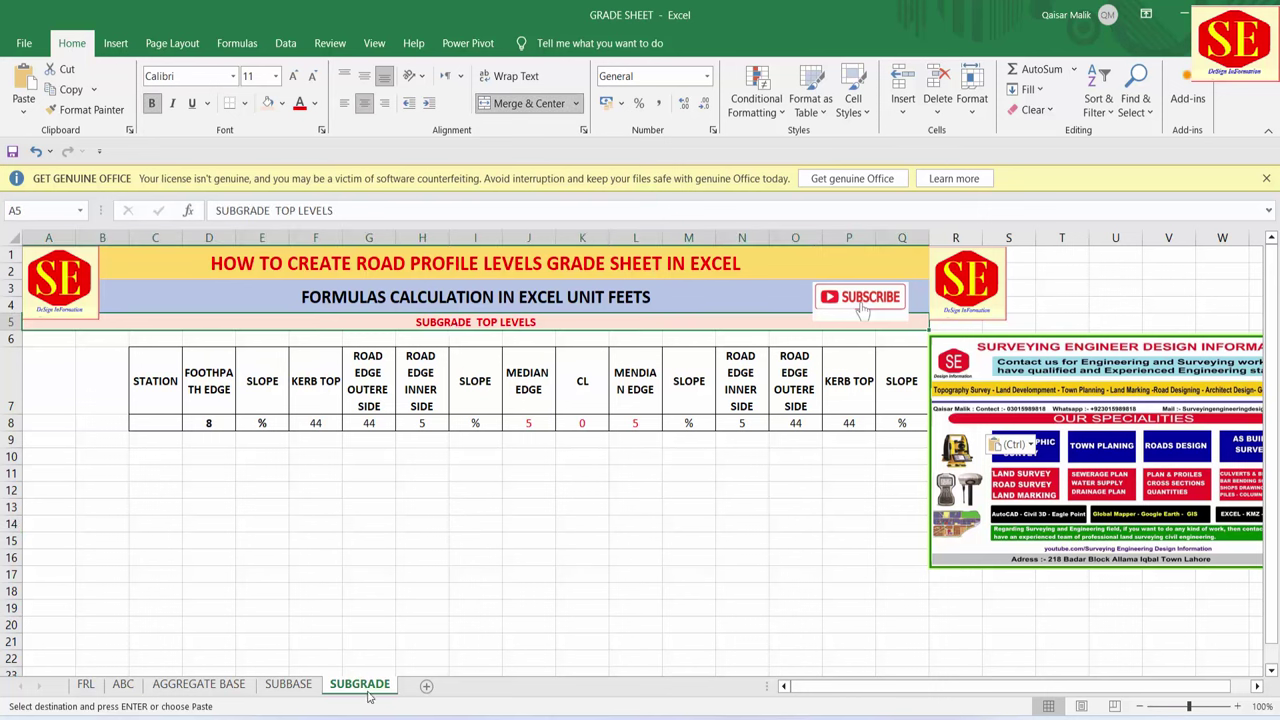
- Add the cross-section layer thicknesses 2+6+8+12 in Calculator for a 28-inch total
click(760, 716)
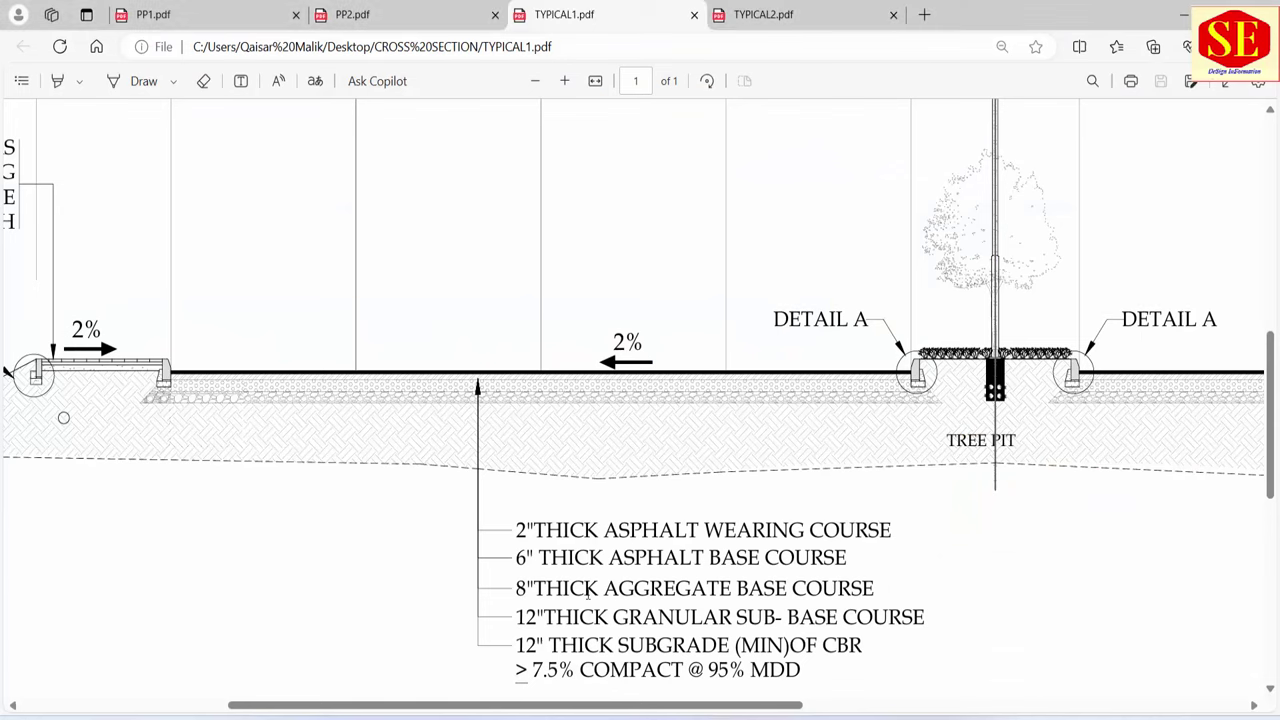
double_click(518, 617)
key(ctrl+c)
key(alt+Tab)
text(2 + )
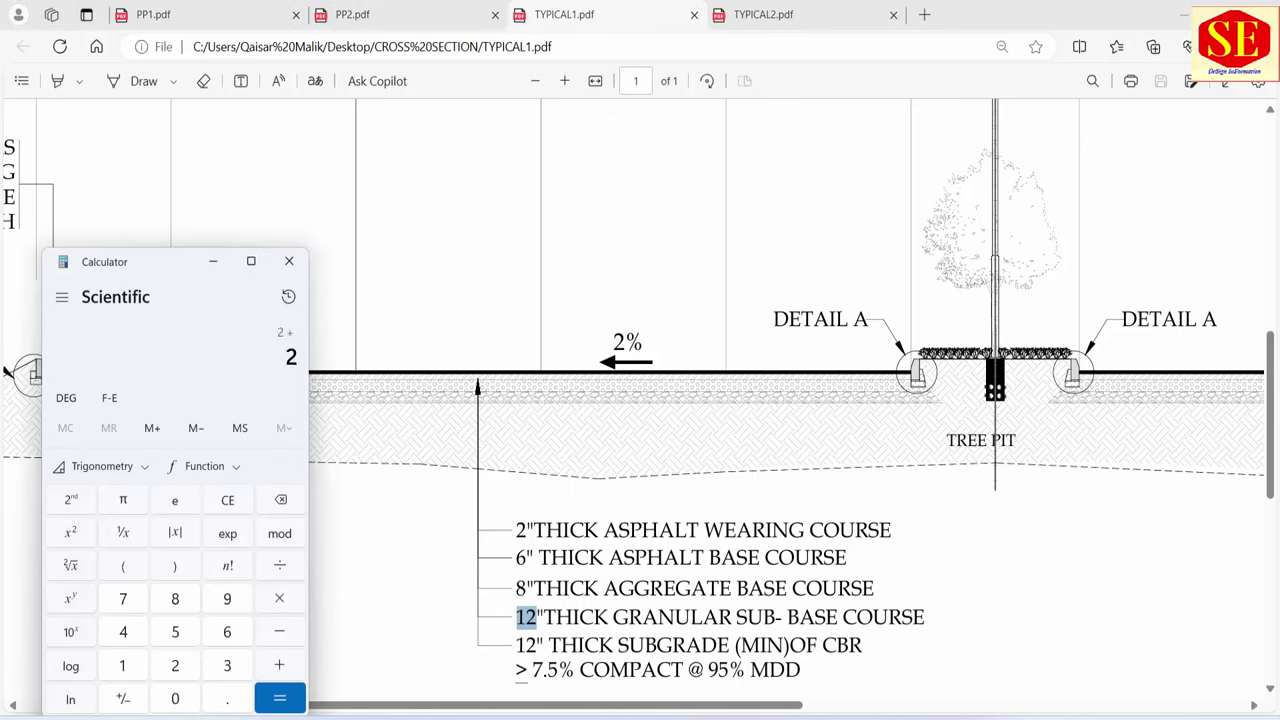
text(6 + )
text(8 + 12)
key(Return)
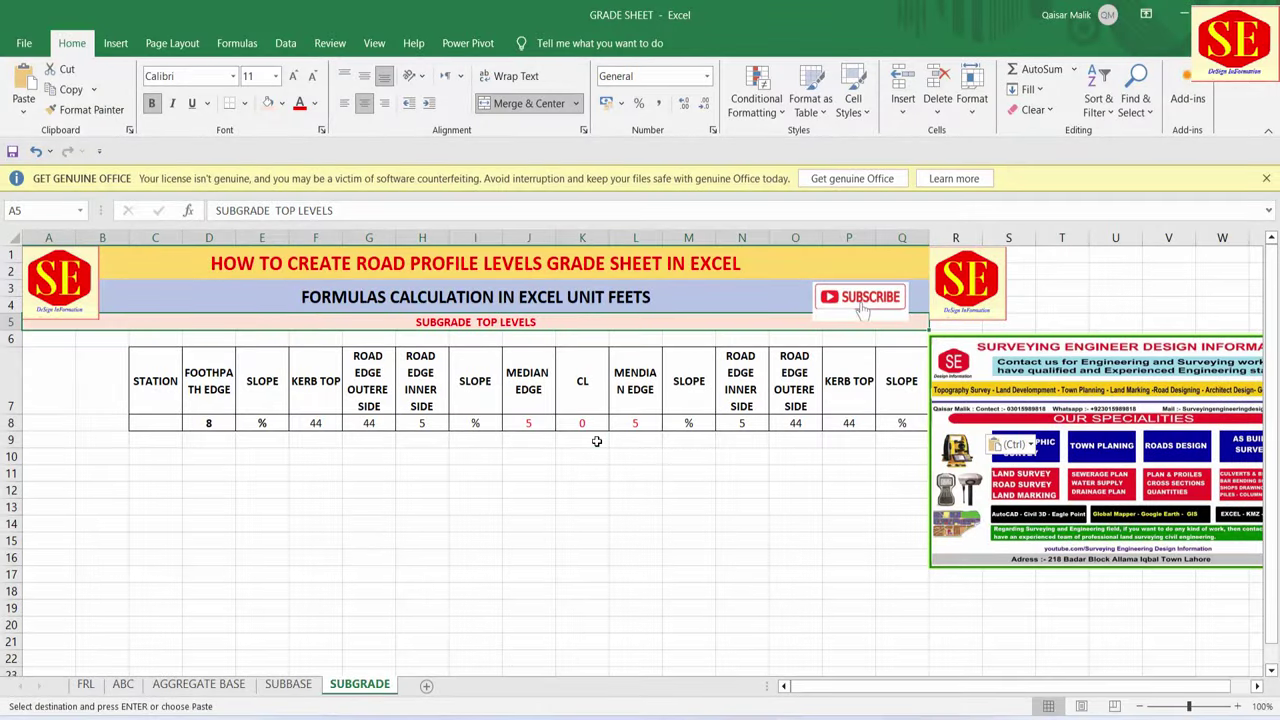
- Enter =FRL!M9-(28/12) in SUBGRADE K9, giving a CL level of 687.8333
click(596, 441)
text(=)
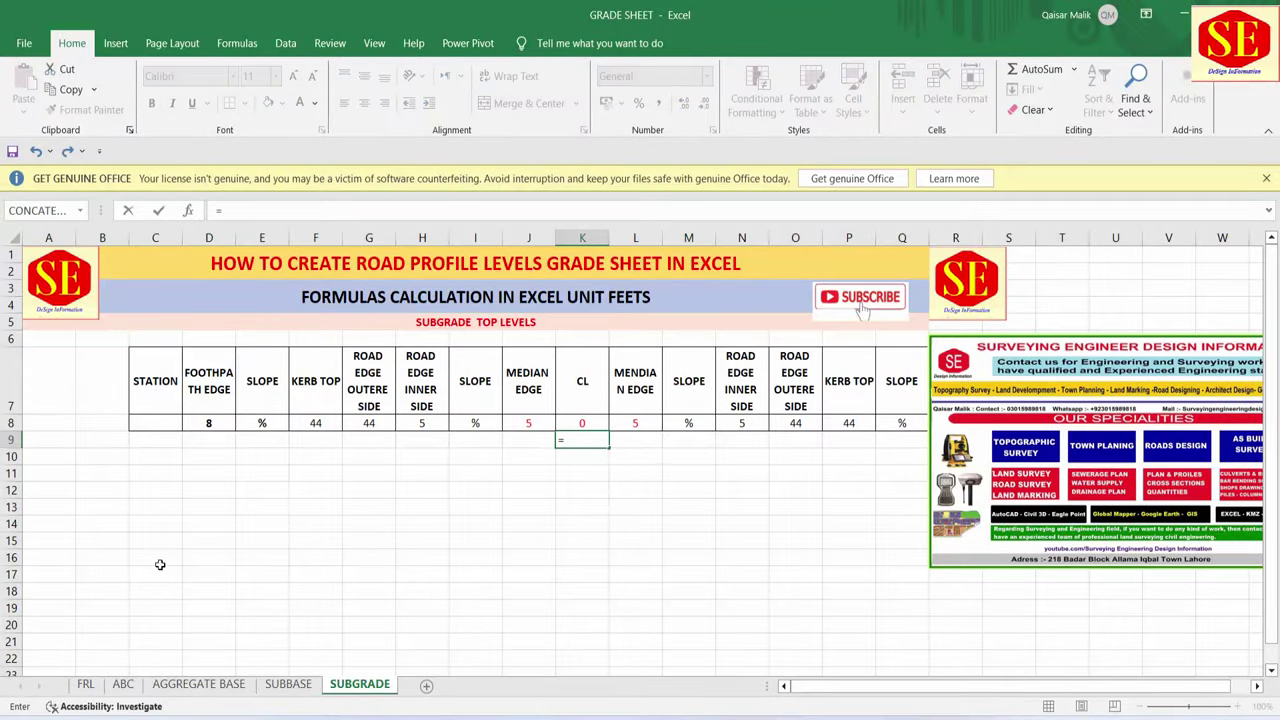
click(85, 684)
click(781, 425)
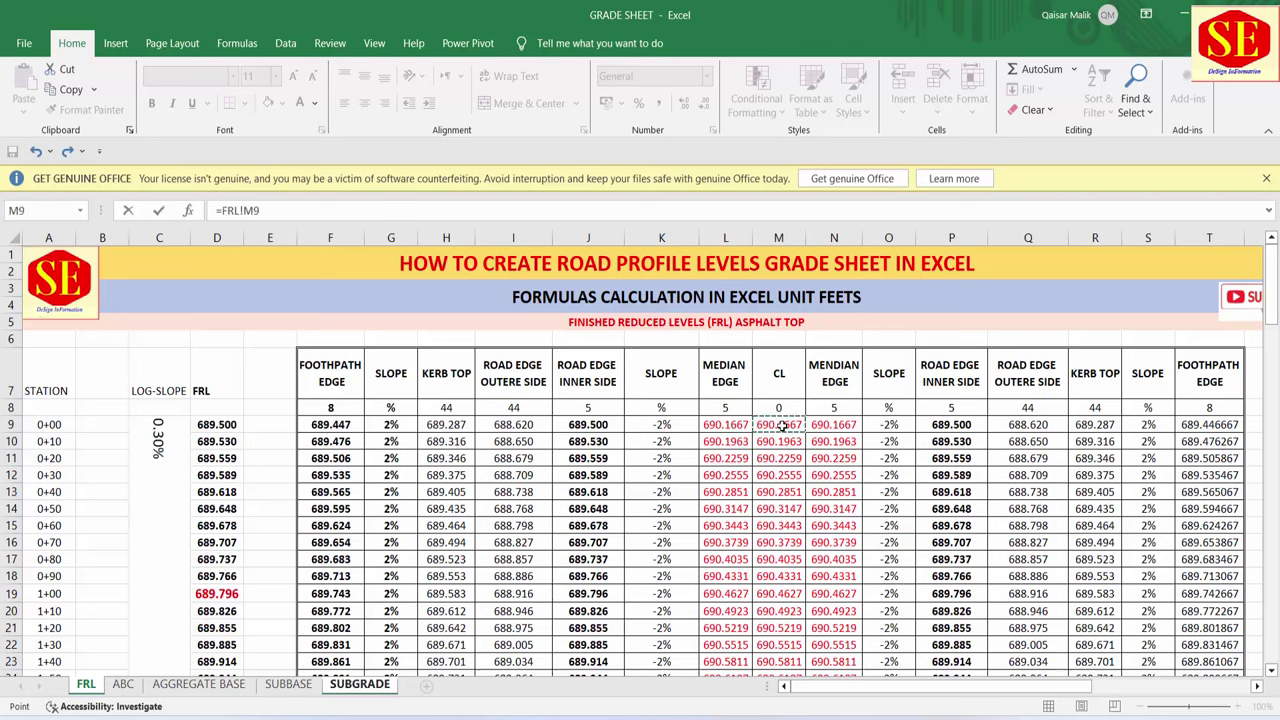
text(-(2)
text(8/12)
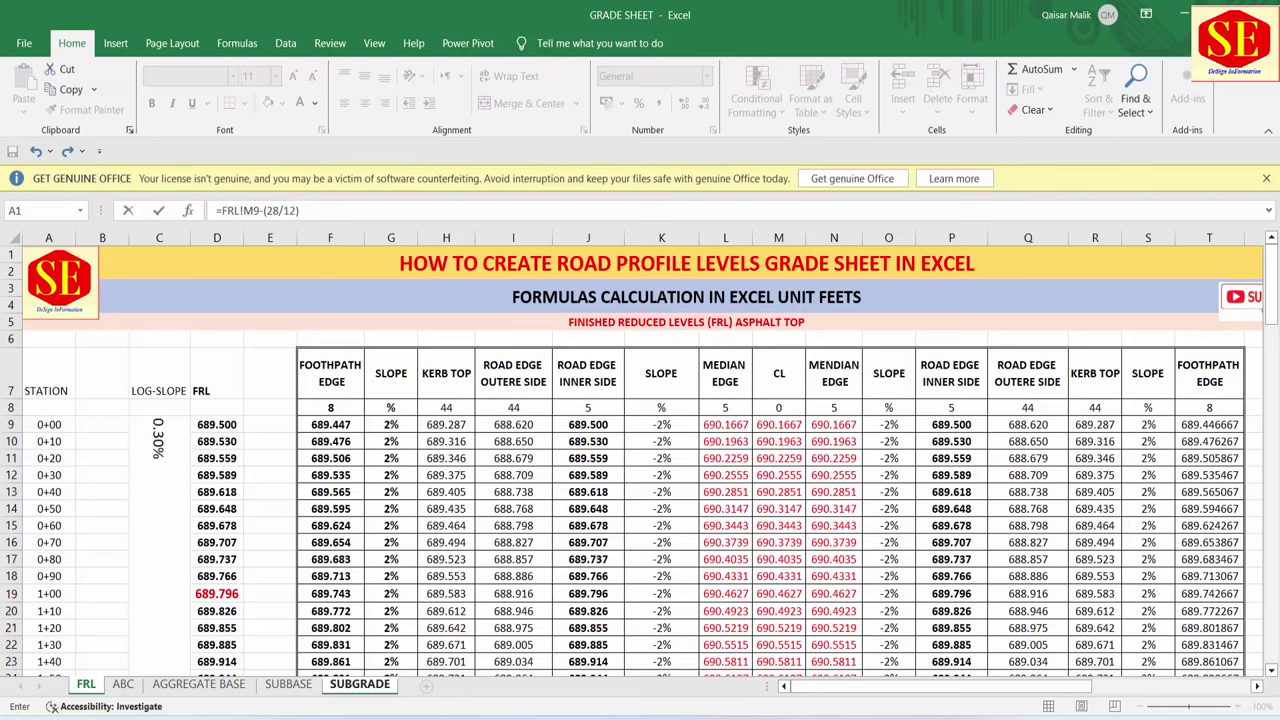
key(alt+Tab)
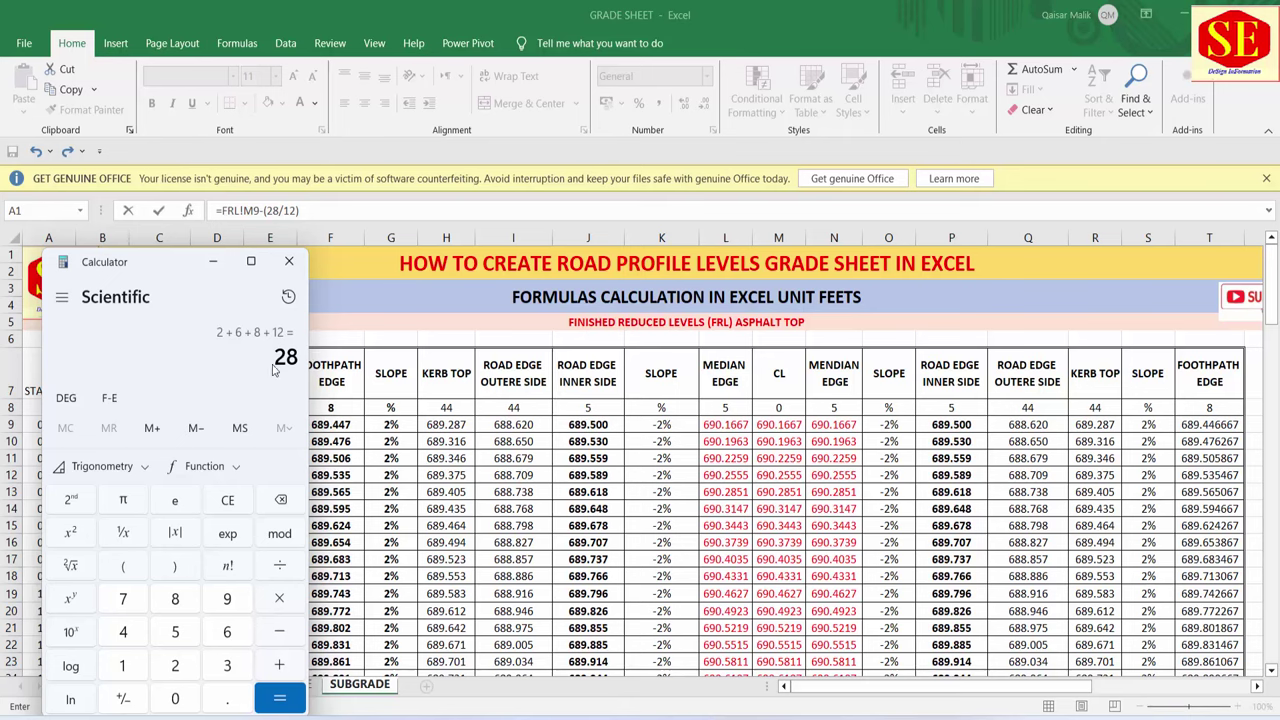
key(alt+Tab)
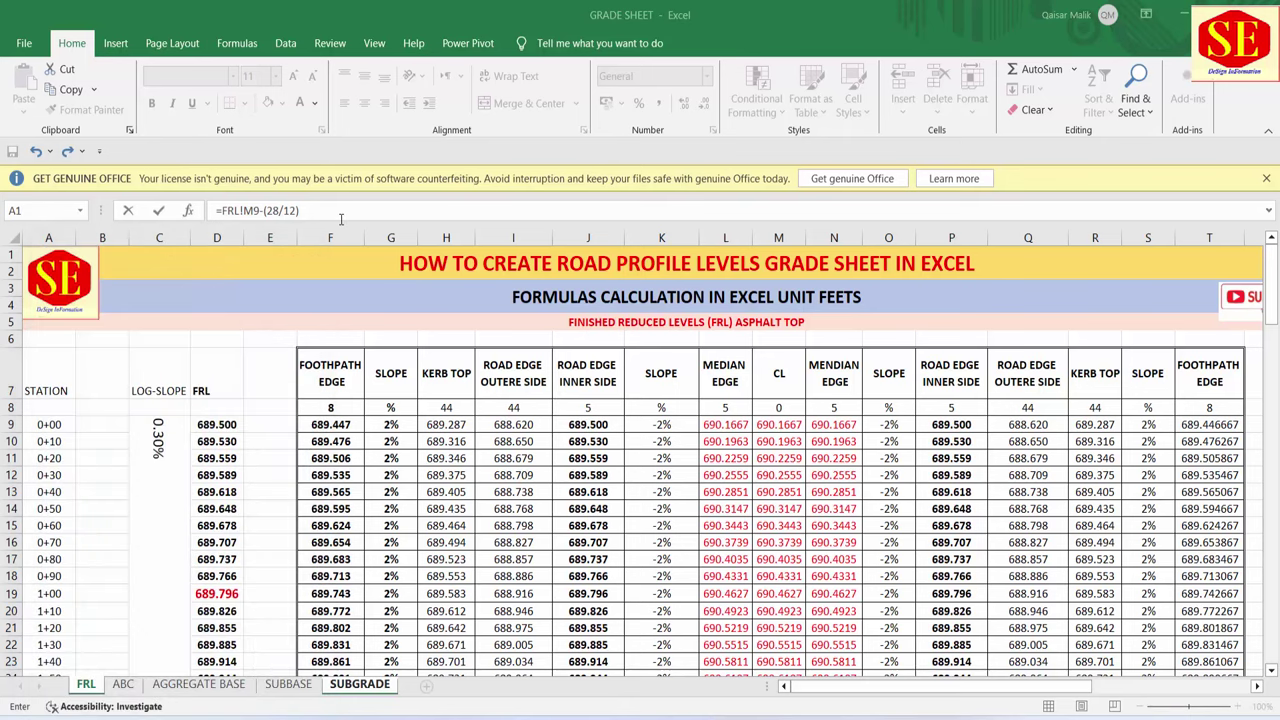
key(Return)
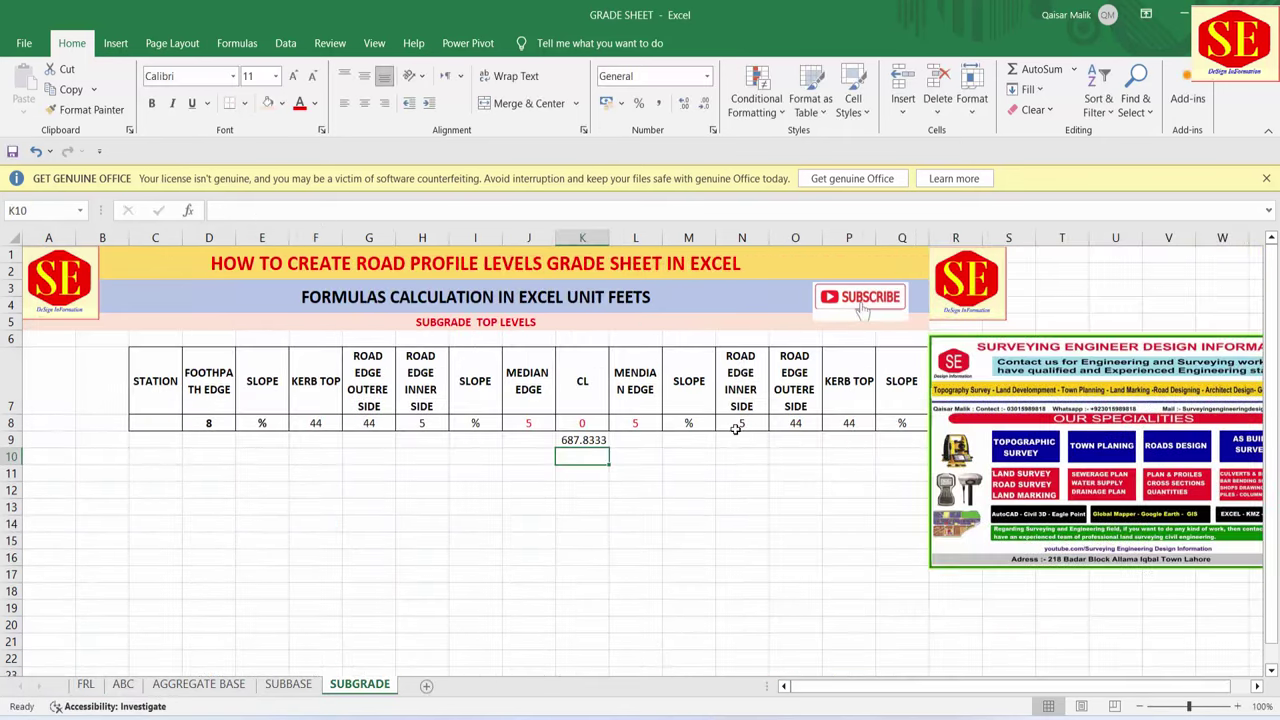
- Fill the K9 level formula right to R9 and left to D9
click(587, 444)
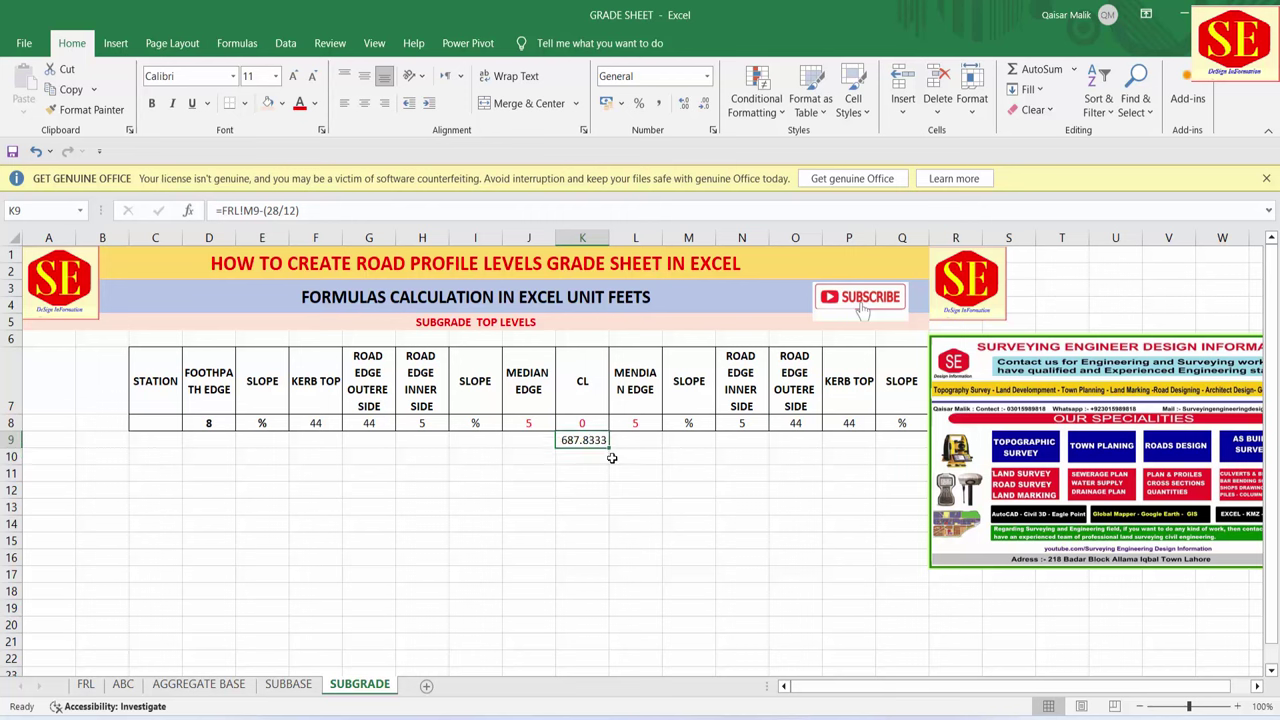
drag(608, 448, 920, 443)
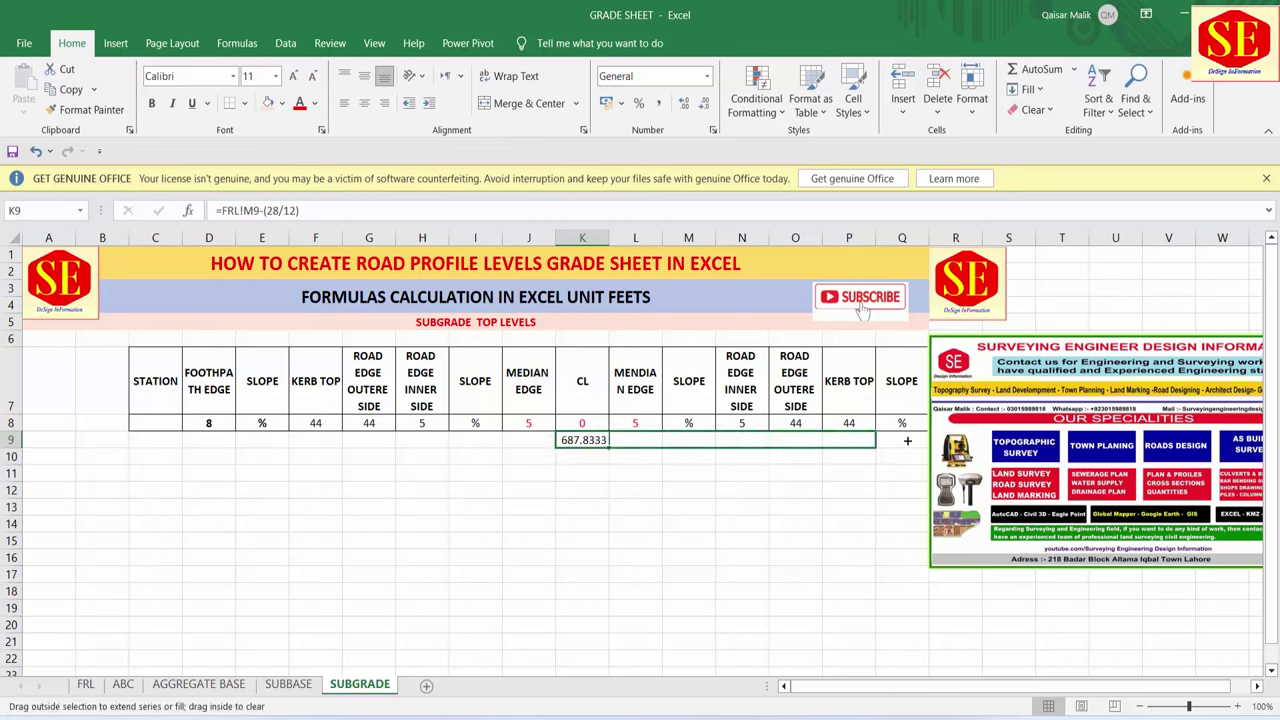
drag(985, 416, 1114, 421)
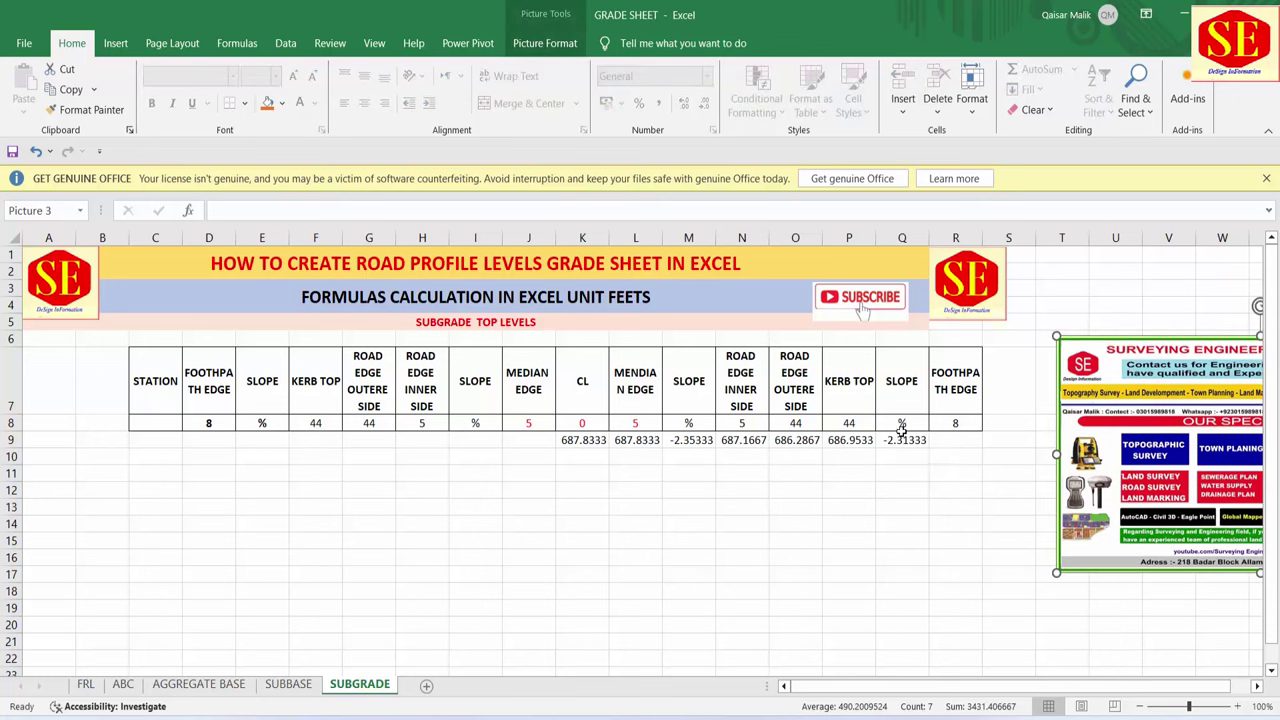
click(927, 442)
drag(928, 449, 965, 447)
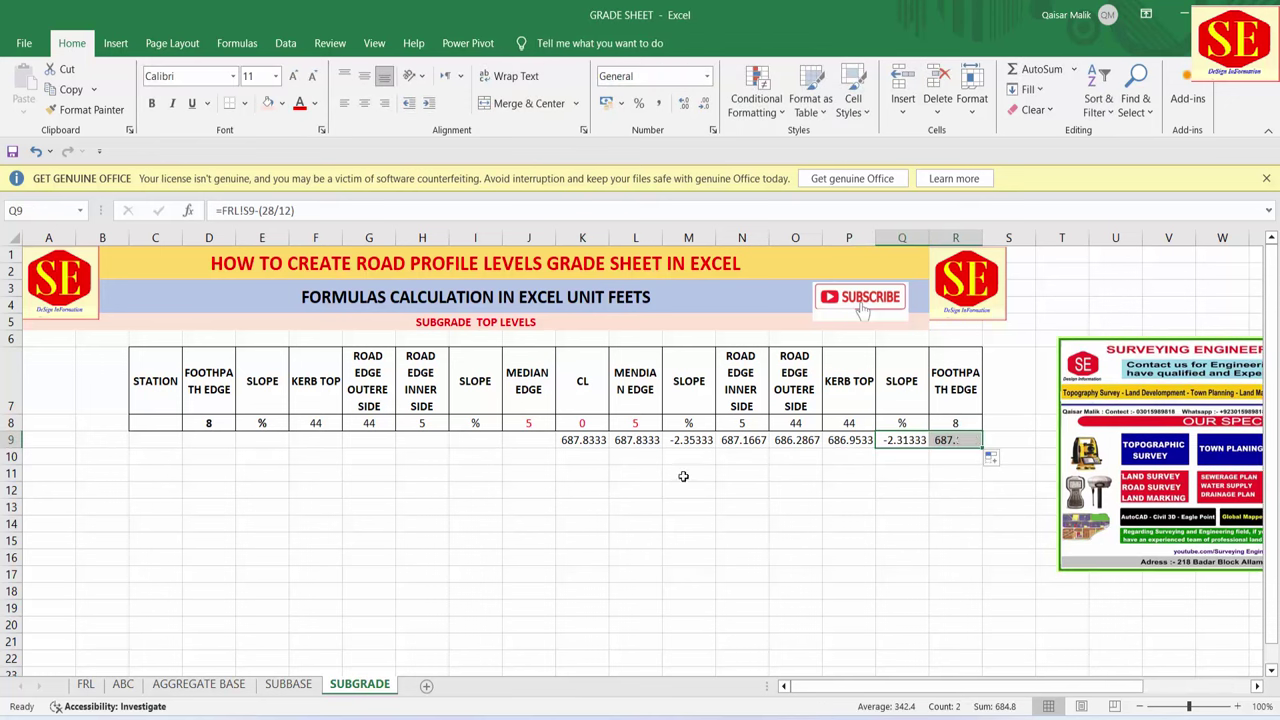
click(601, 440)
mouse_move(608, 448)
mouse_down()
mouse_move(110, 443)
mouse_move(176, 441)
mouse_up()
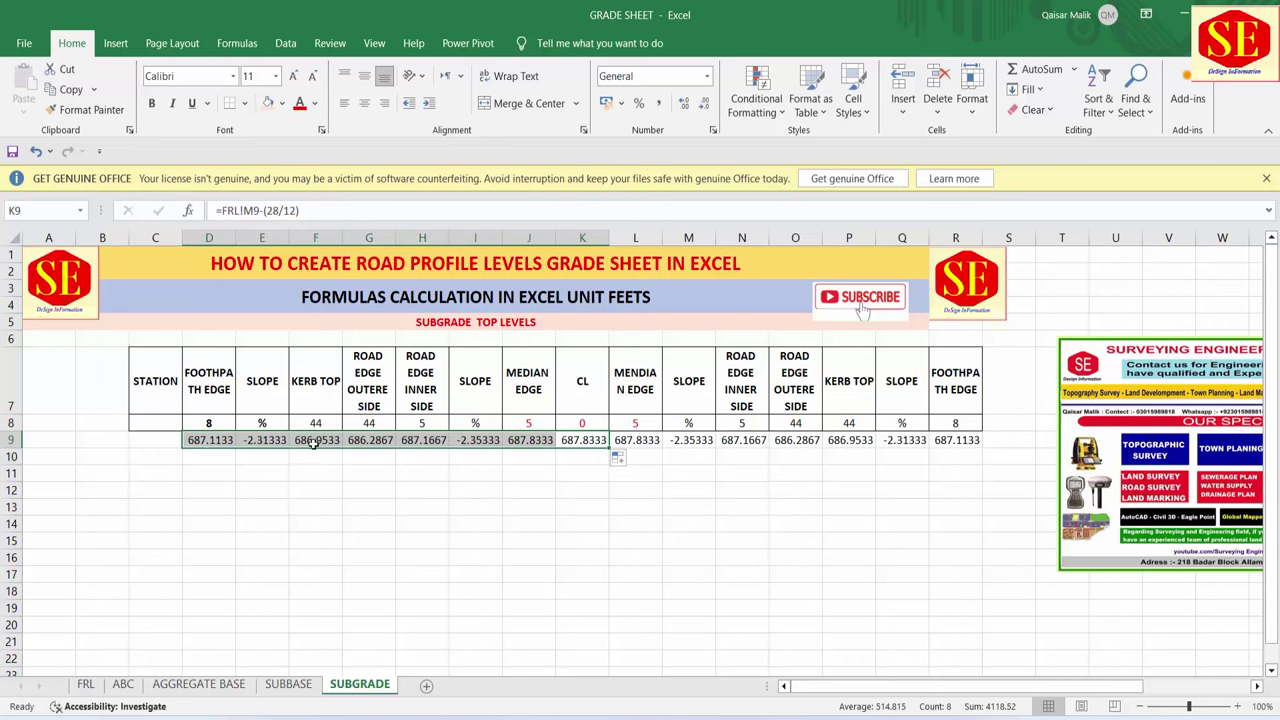
- Link E9 to FRL!G9 and I9 to FRL!K9, reading 2% and -2%
click(272, 441)
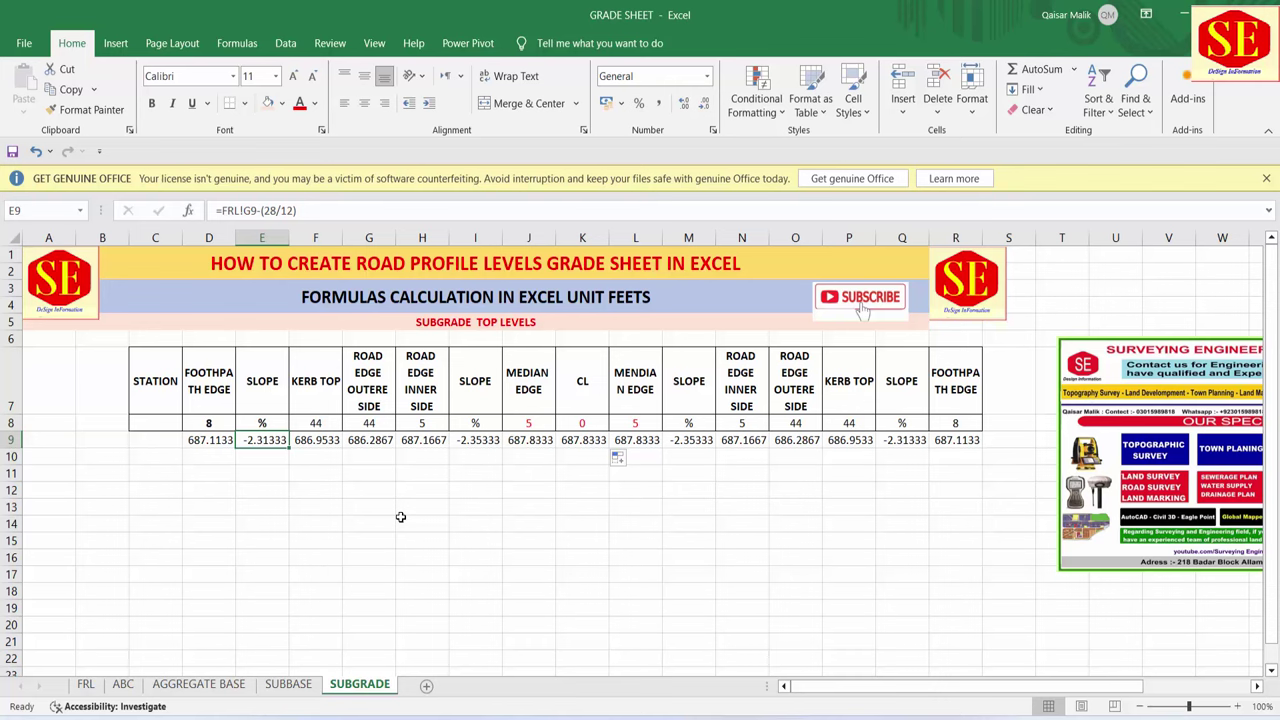
text(=)
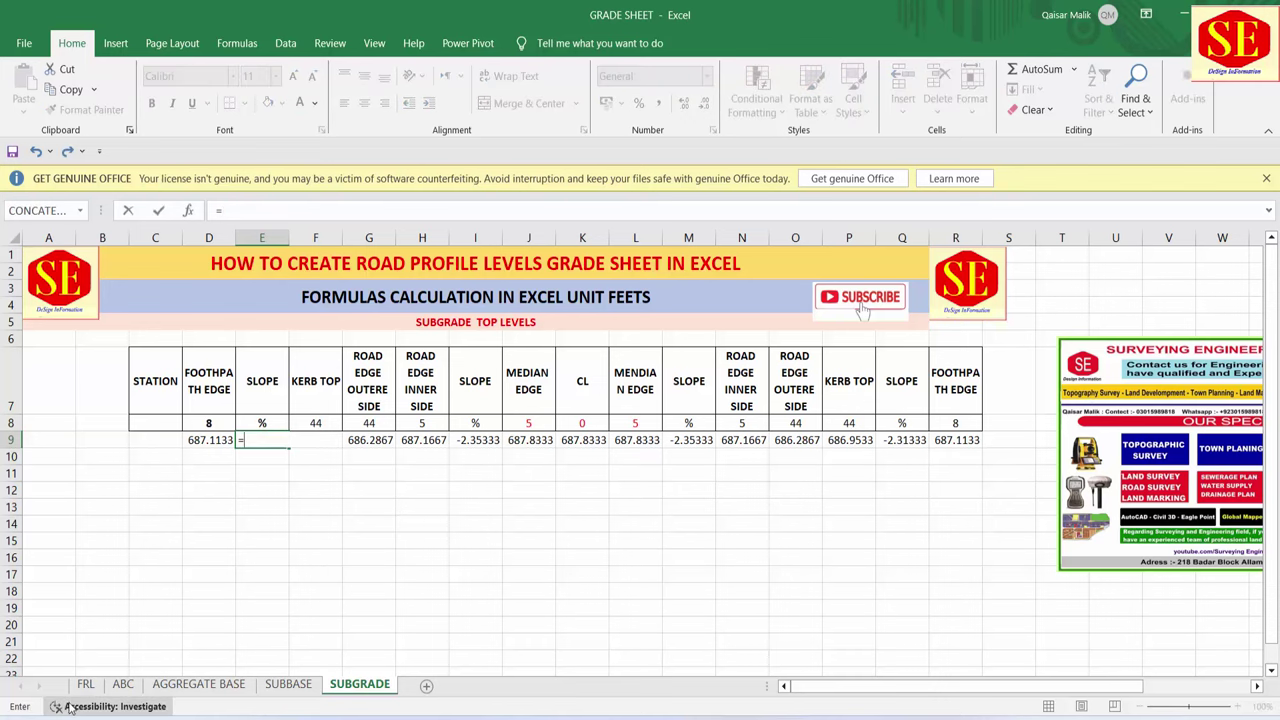
click(85, 684)
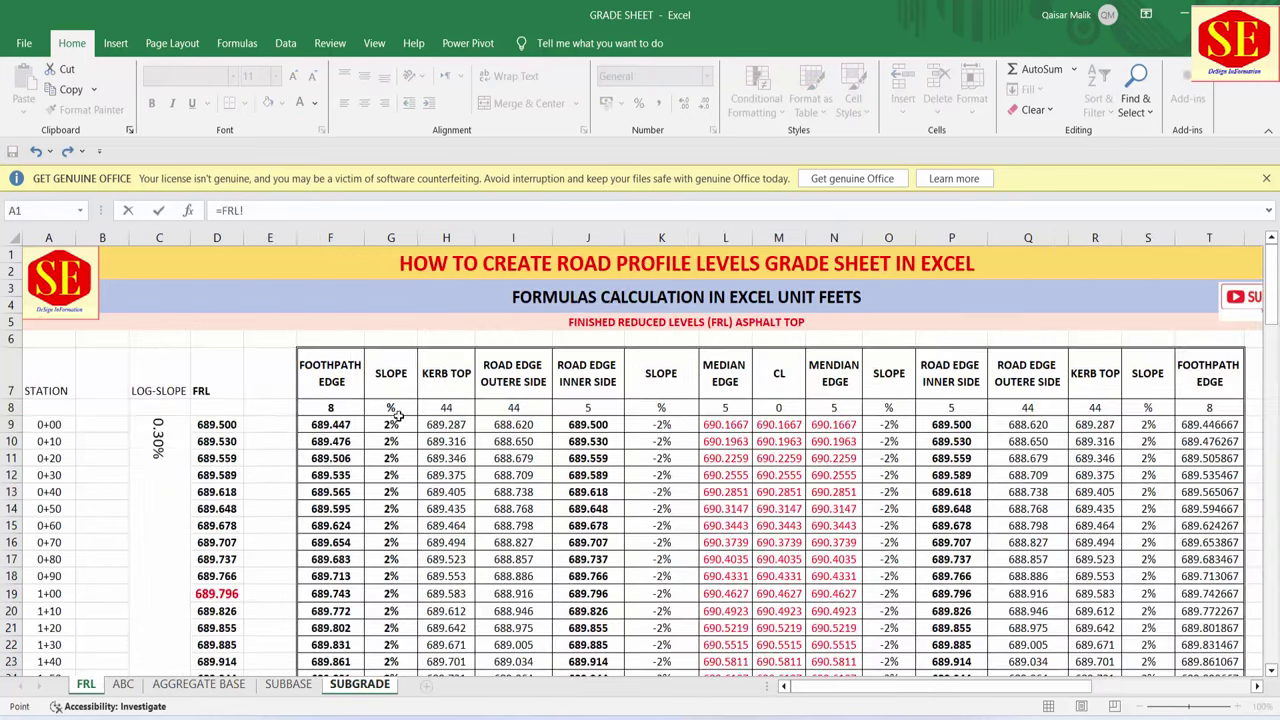
click(392, 426)
key(Return)
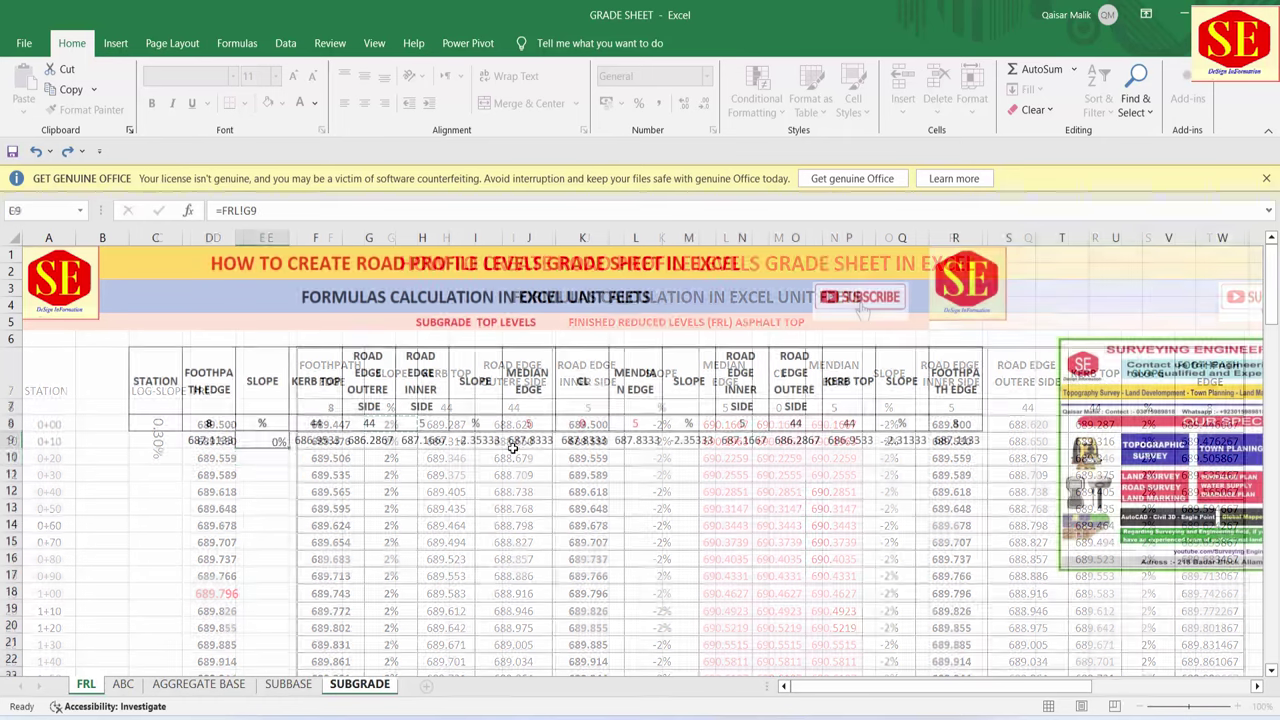
click(474, 437)
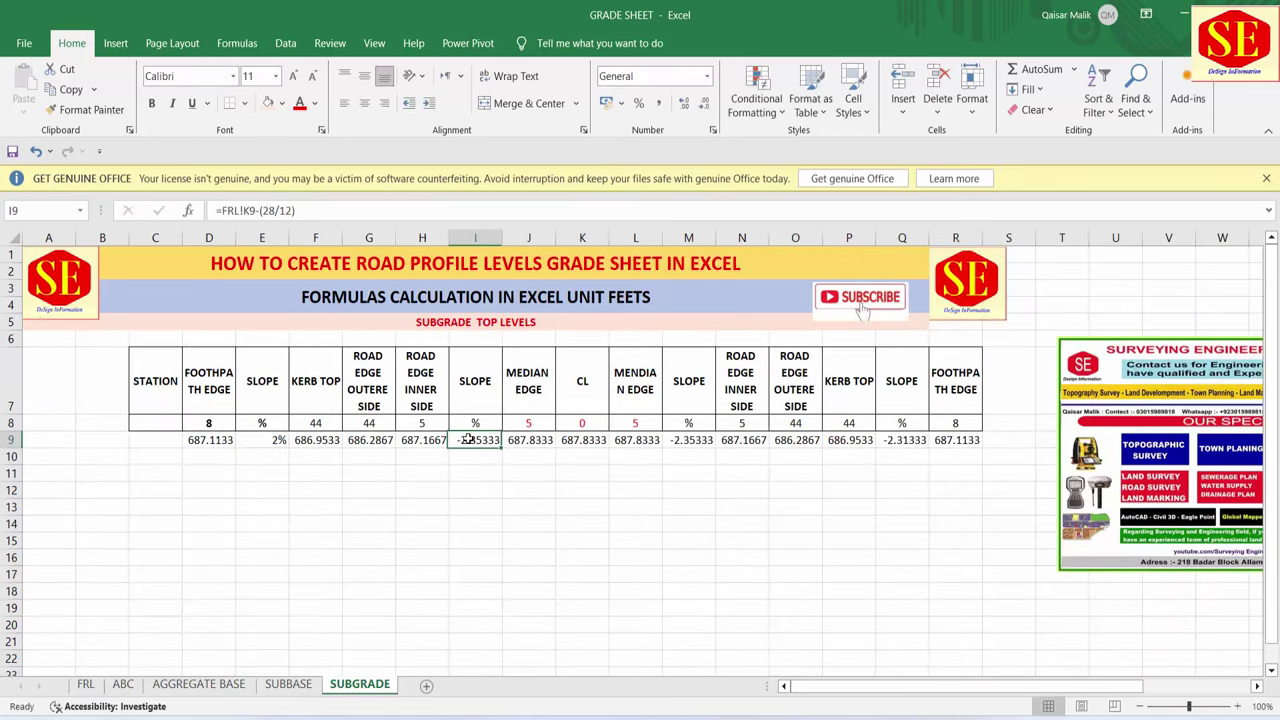
text(=)
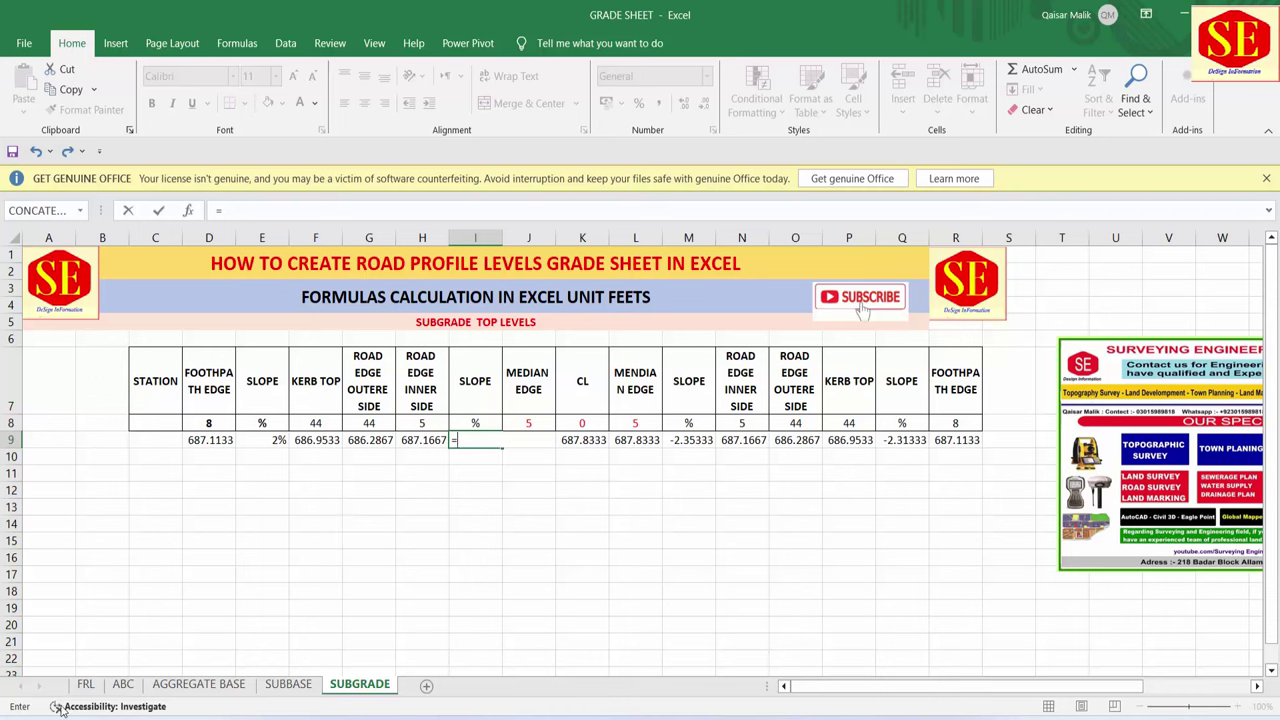
click(80, 686)
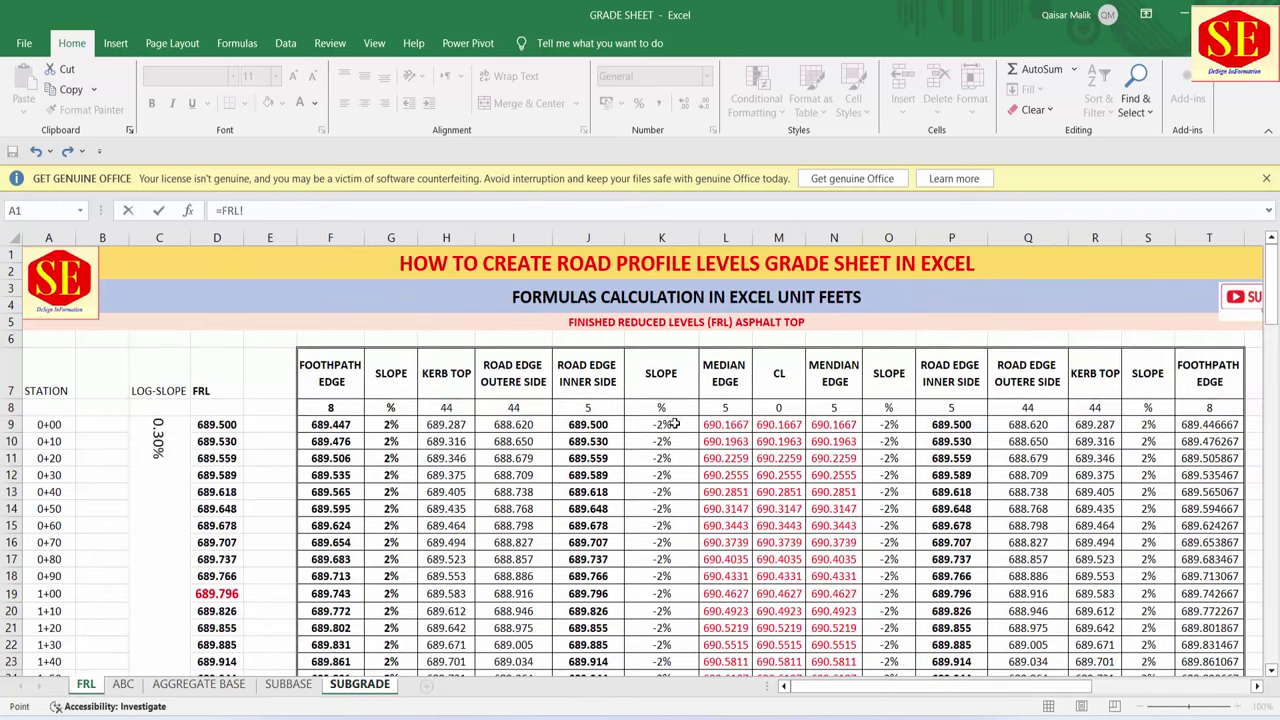
click(674, 424)
key(Return)
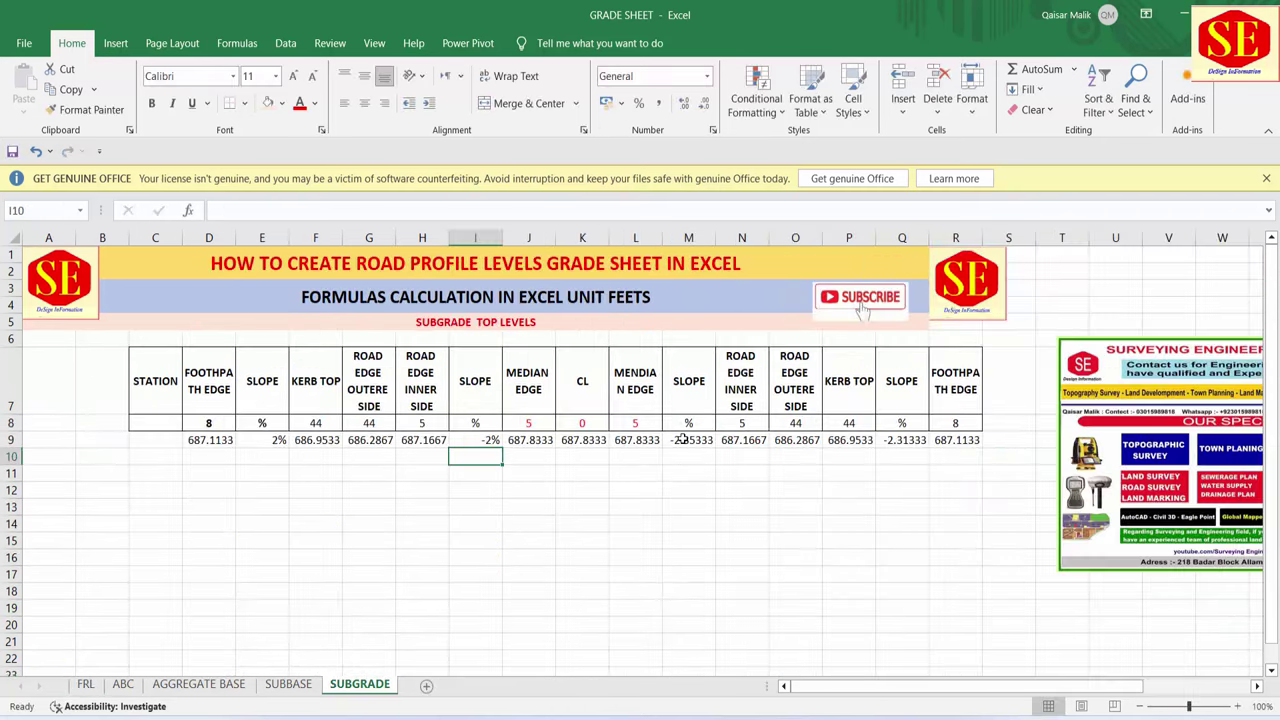
- Link M9 to FRL!O9 and Q9 to FRL!S9, reading -2% and 2%
click(680, 440)
text(=)
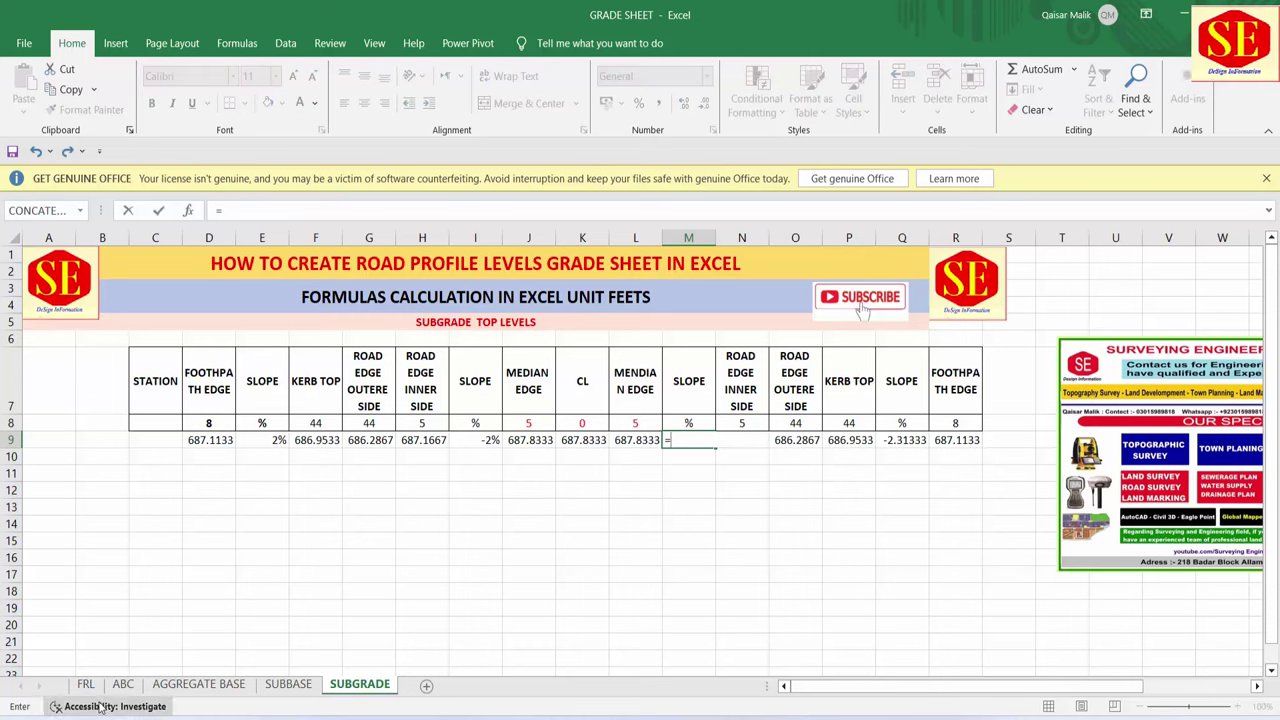
click(85, 684)
click(900, 425)
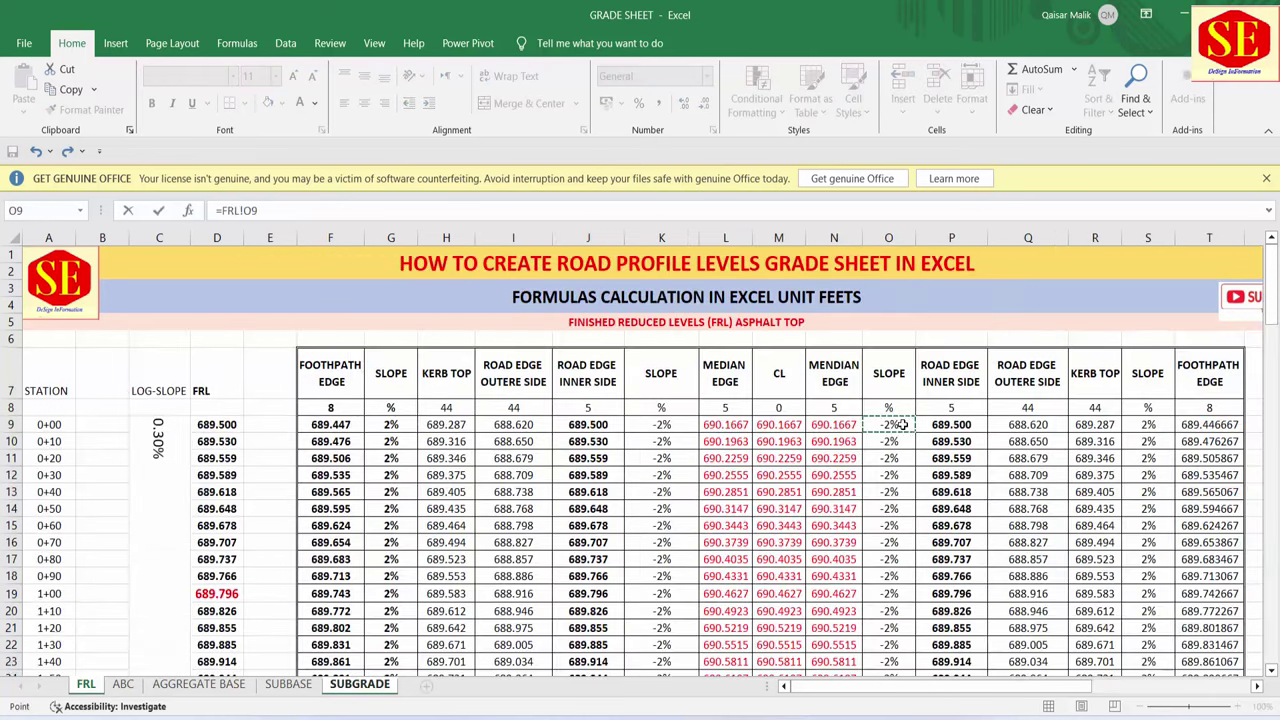
key(Return)
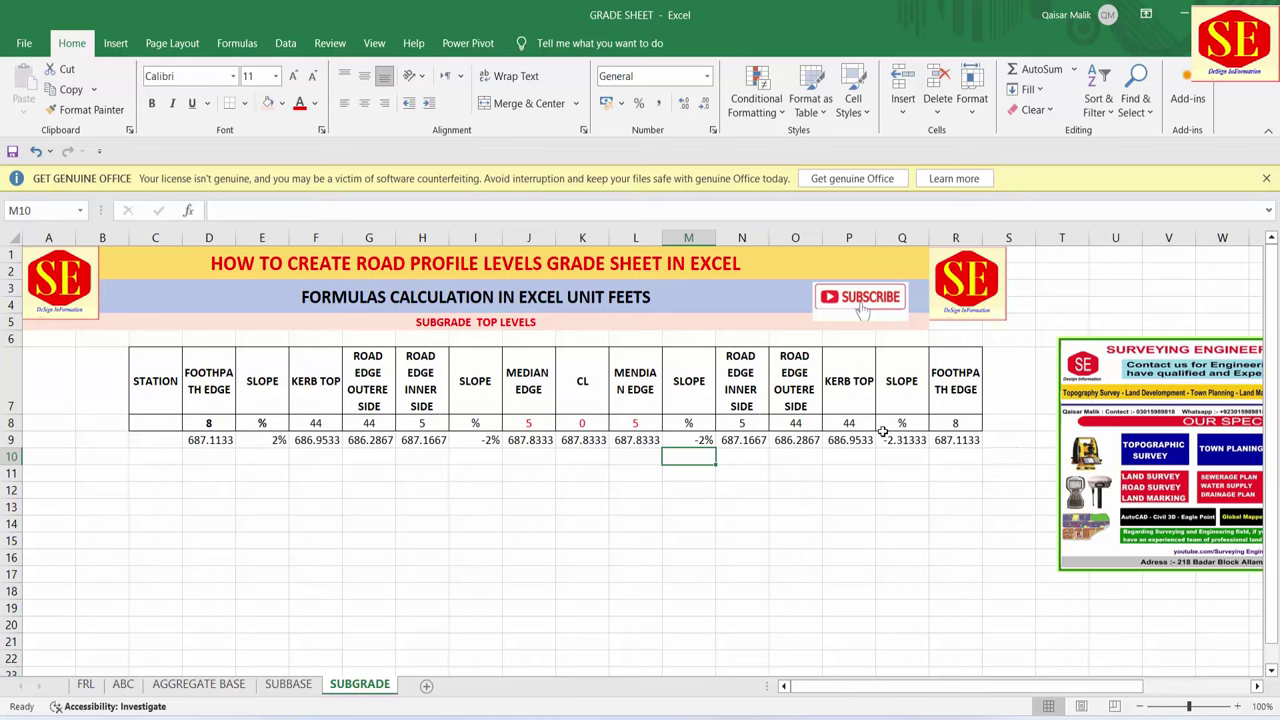
click(887, 440)
text(=)
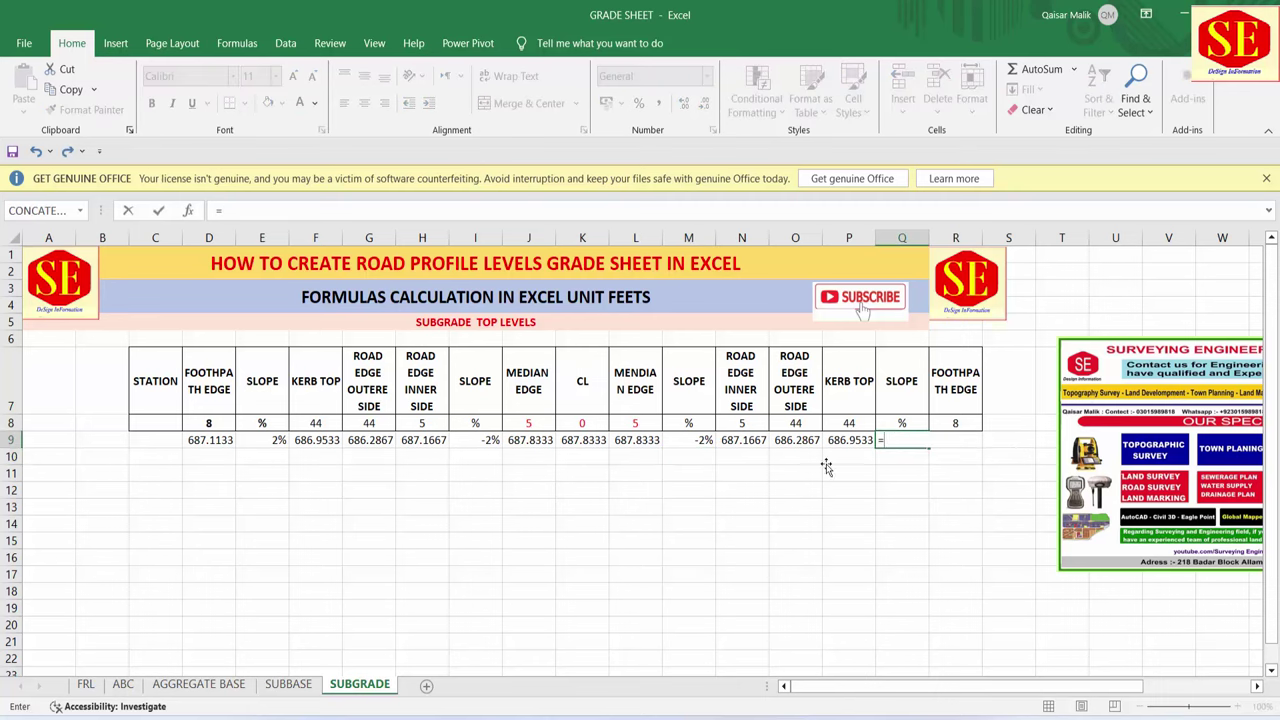
click(85, 684)
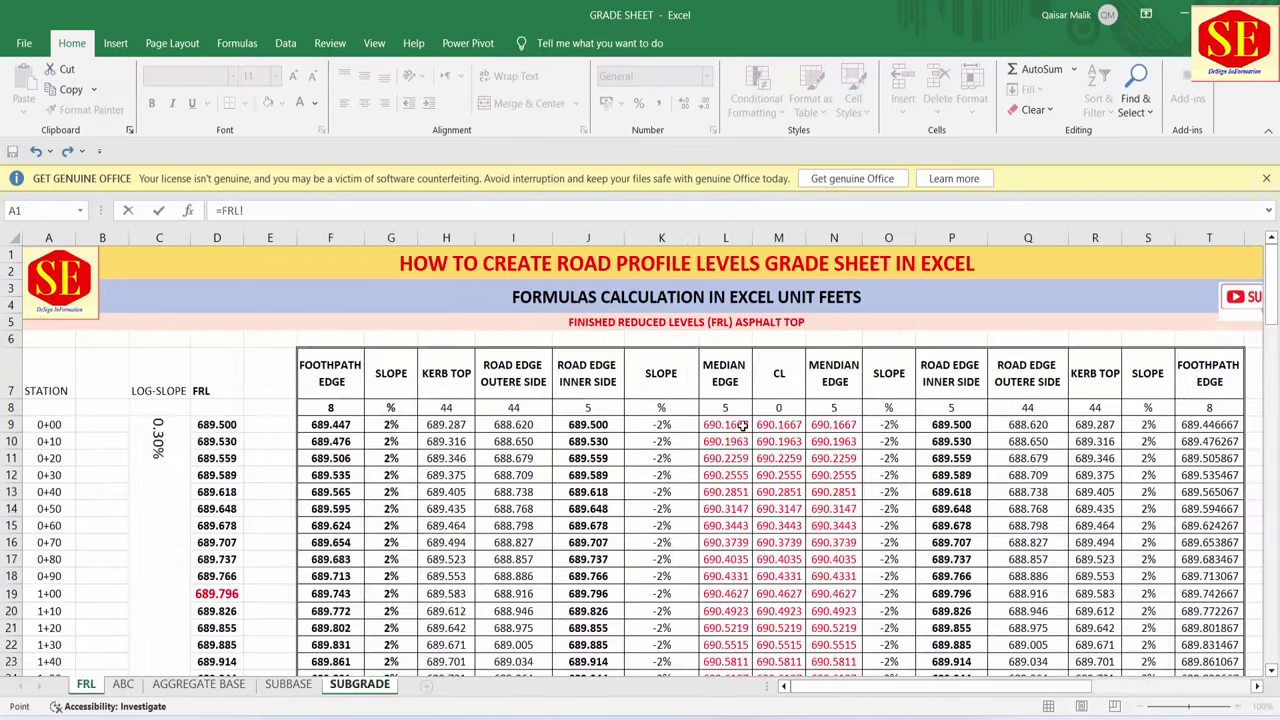
click(1140, 425)
key(Return)
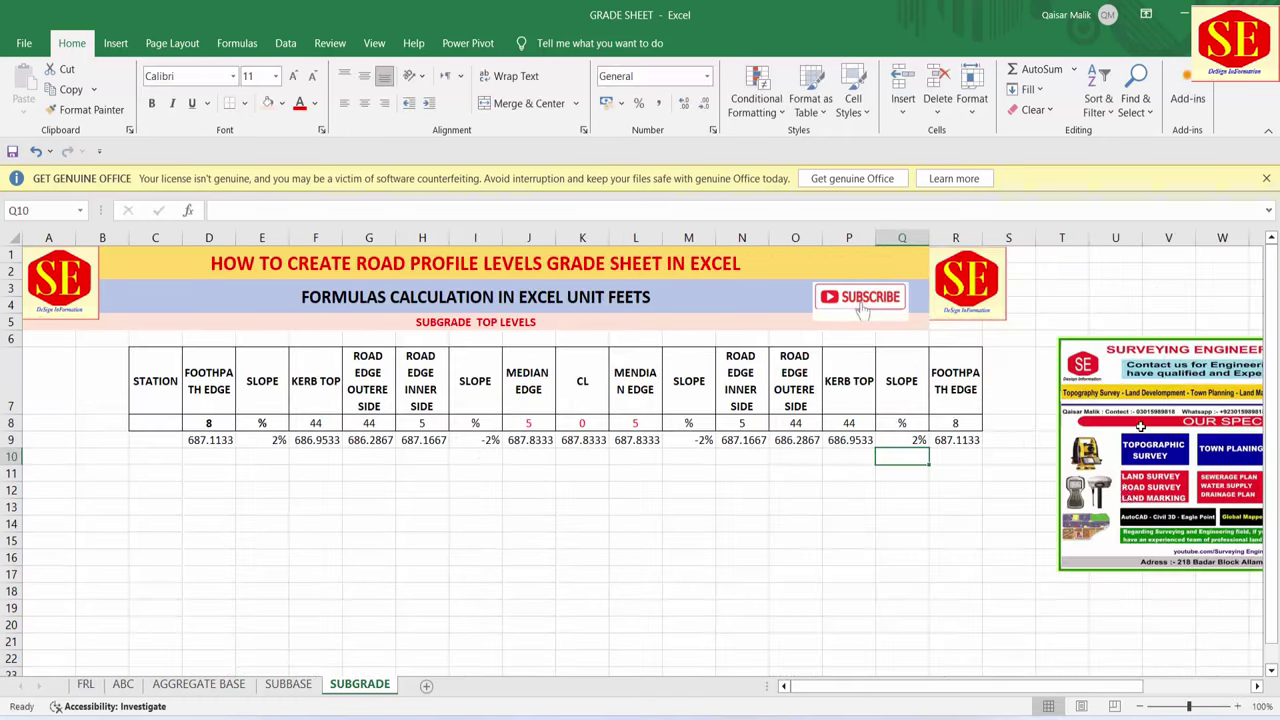
drag(210, 440, 955, 440)
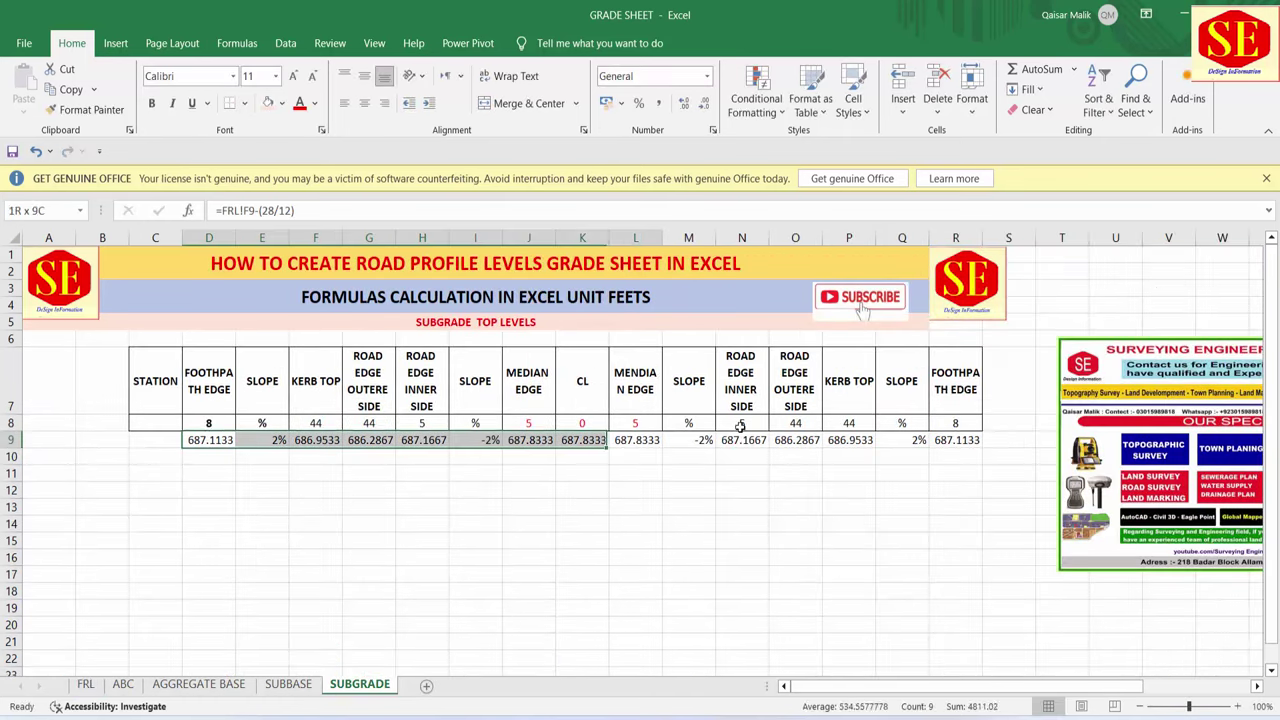
- Link SUBGRADE cell C9 to the FRL station with =FRL!A9
click(153, 440)
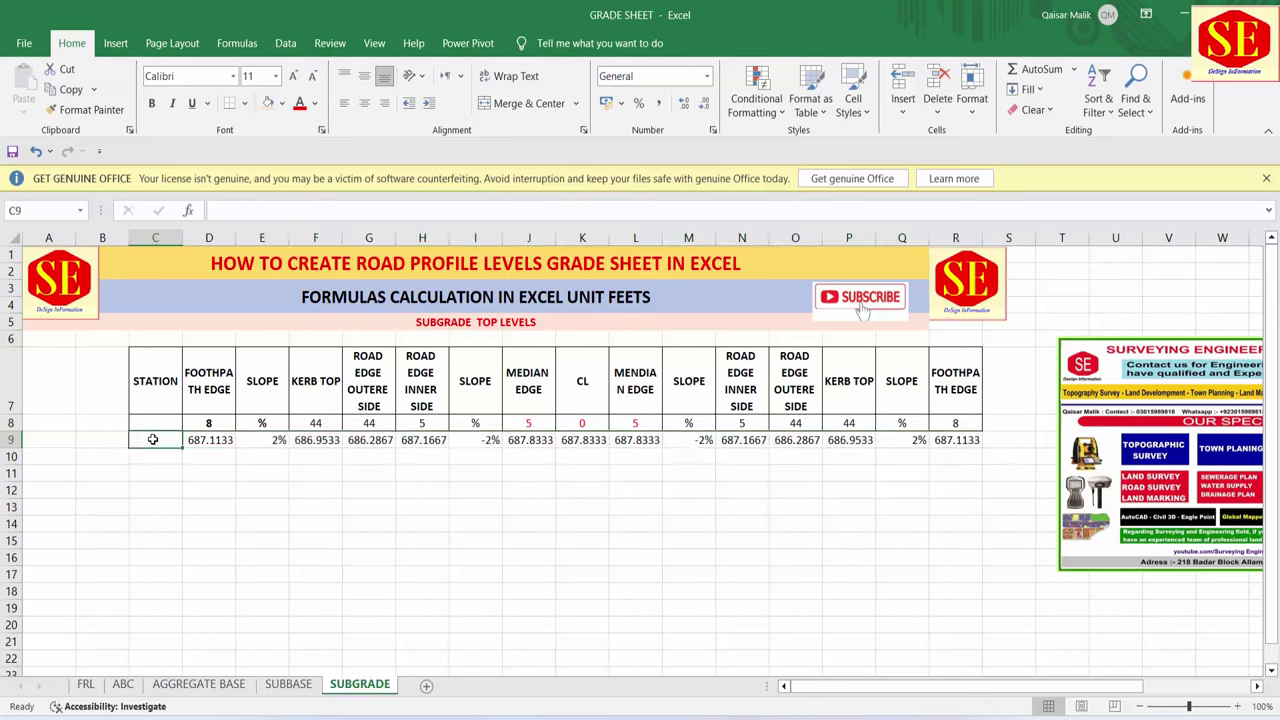
text(=)
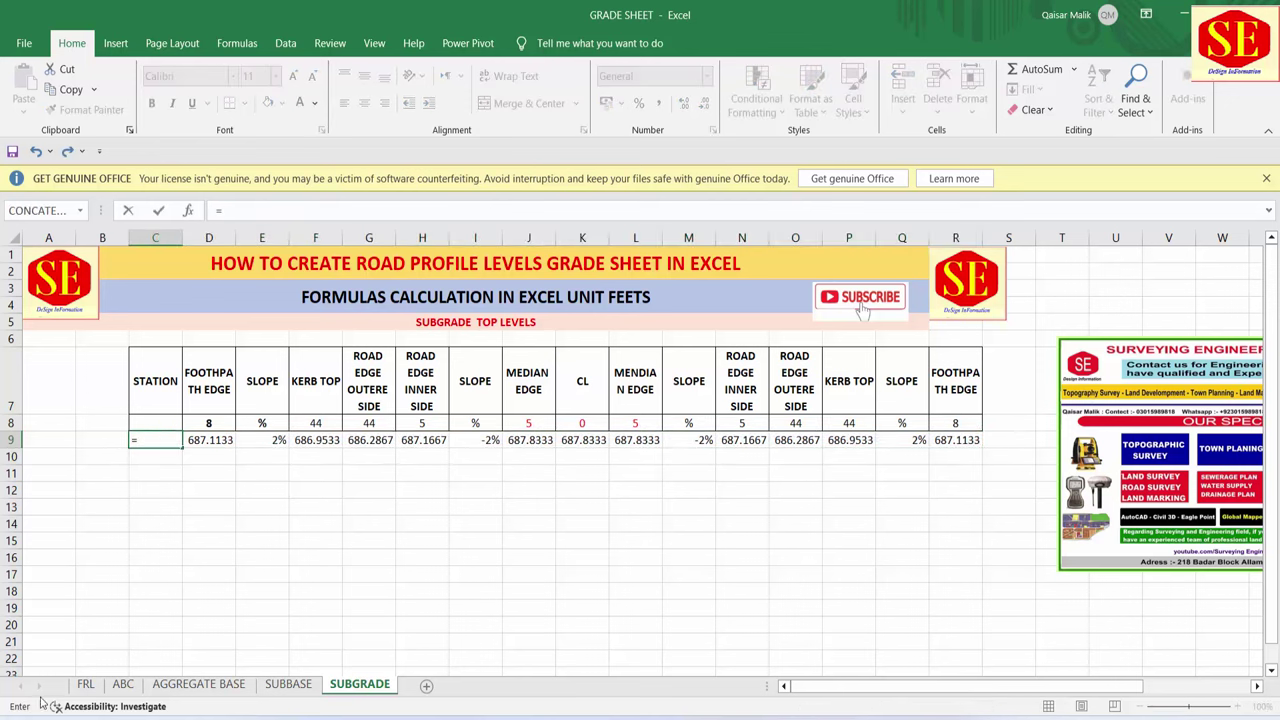
click(102, 667)
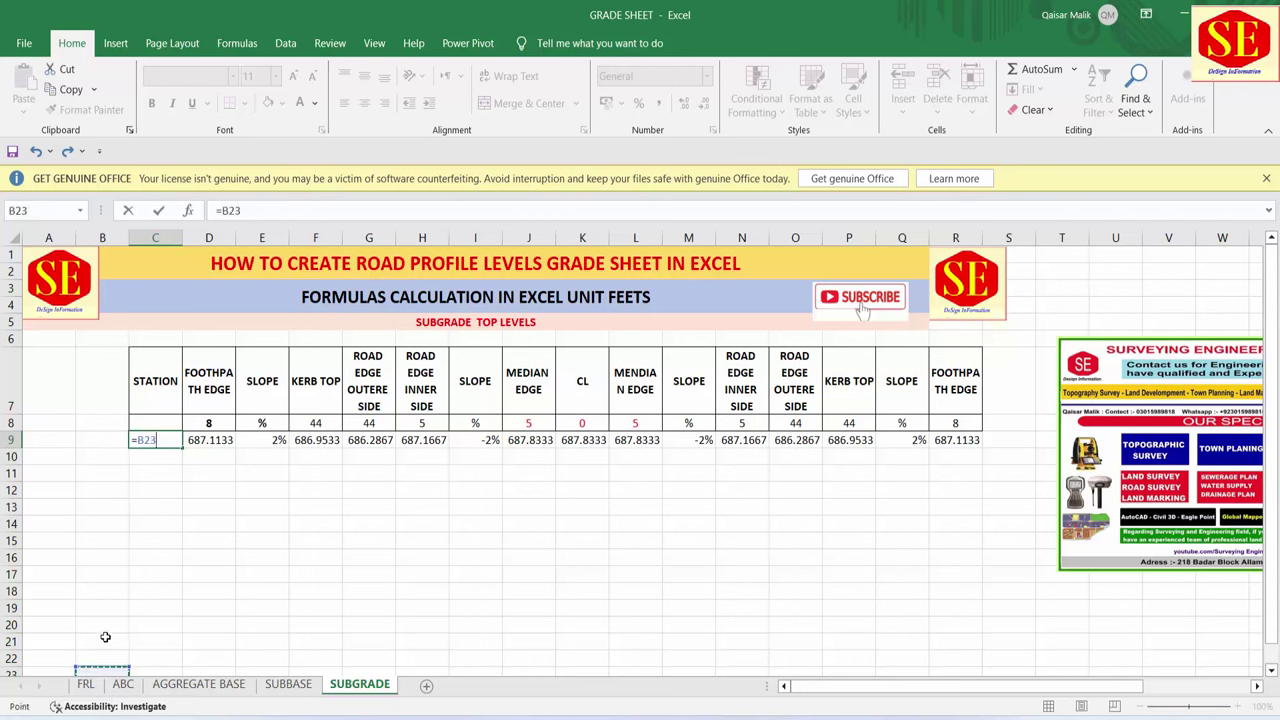
click(86, 686)
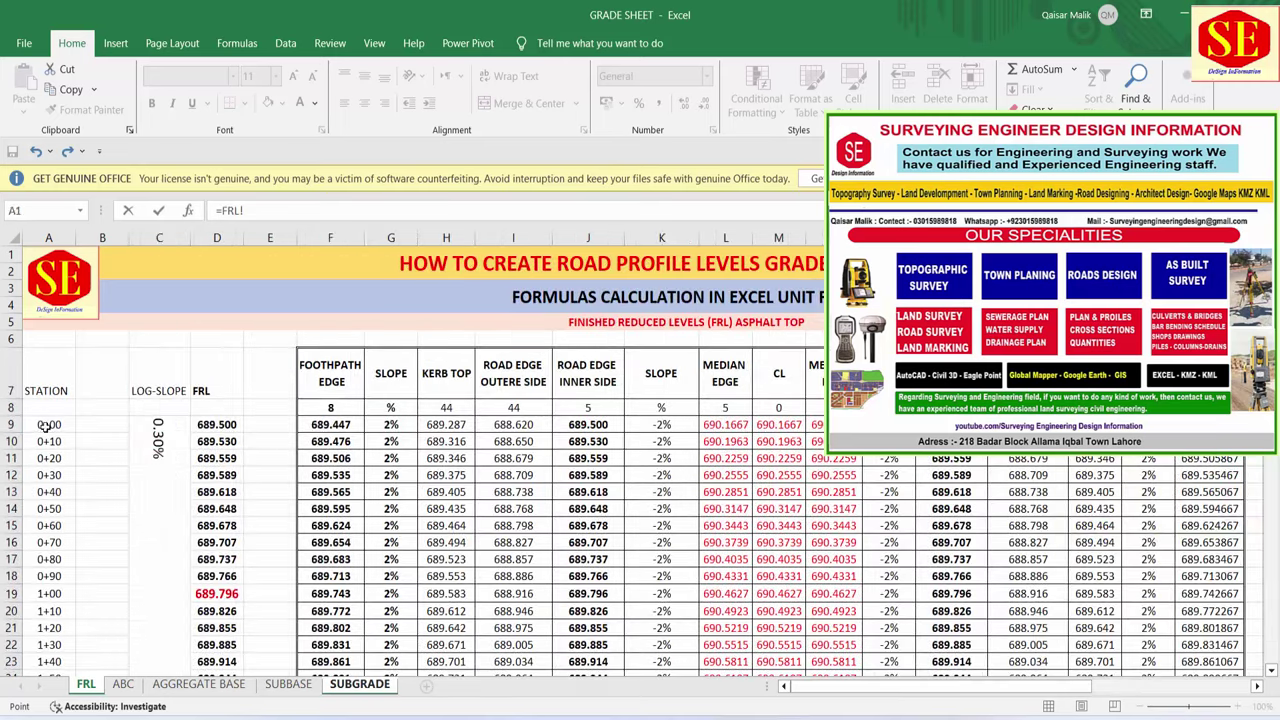
click(49, 424)
key(Return)
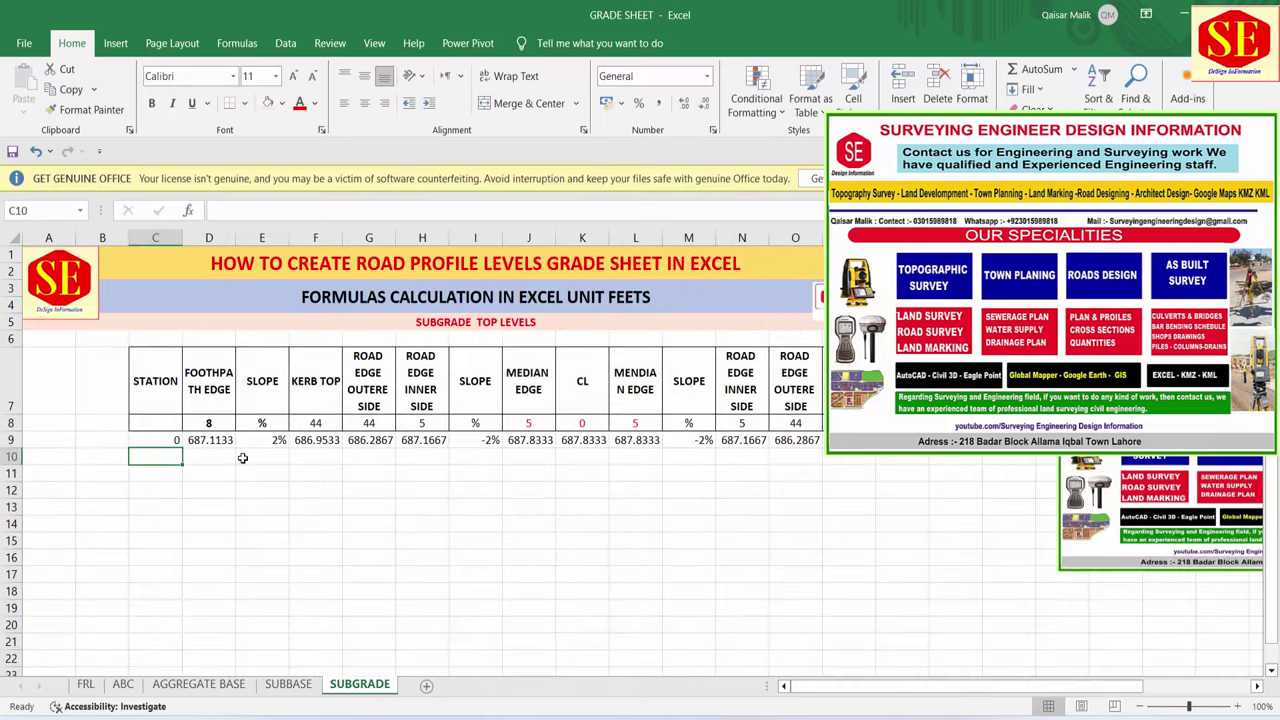
- Give C9 the custom station number format 0+00
click(171, 441)
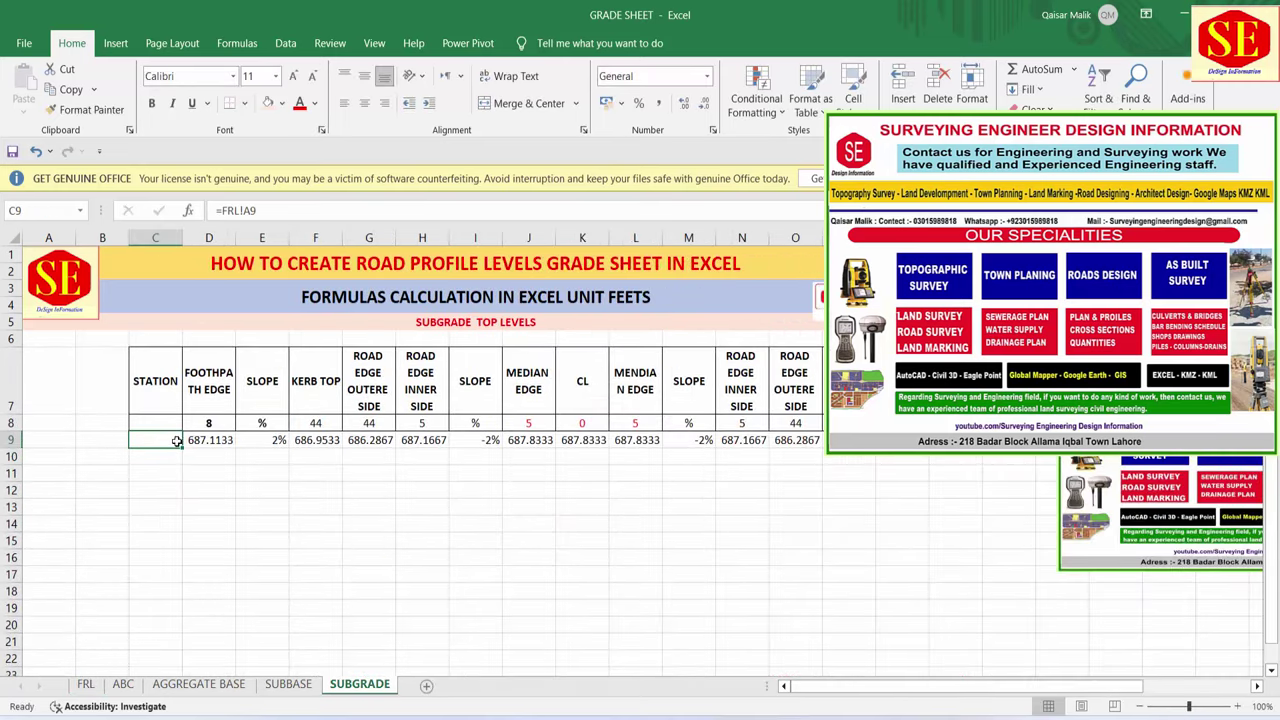
right_click(176, 441)
click(245, 617)
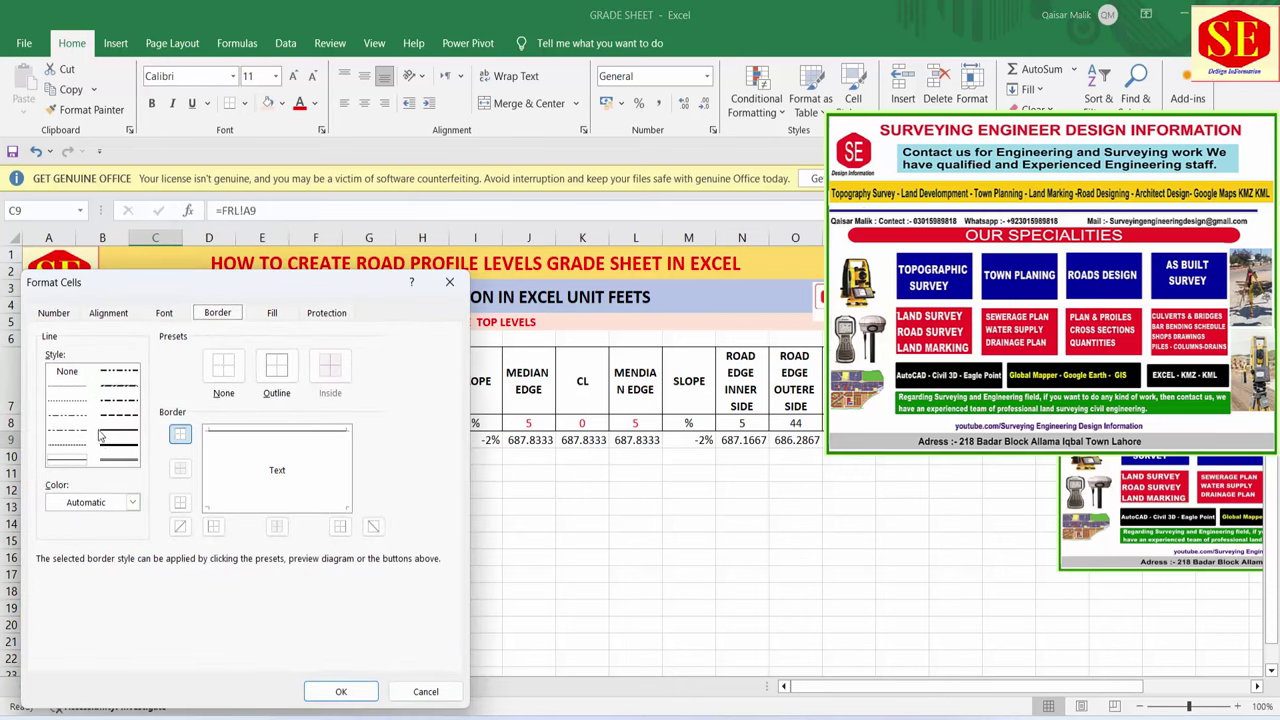
click(47, 312)
click(56, 483)
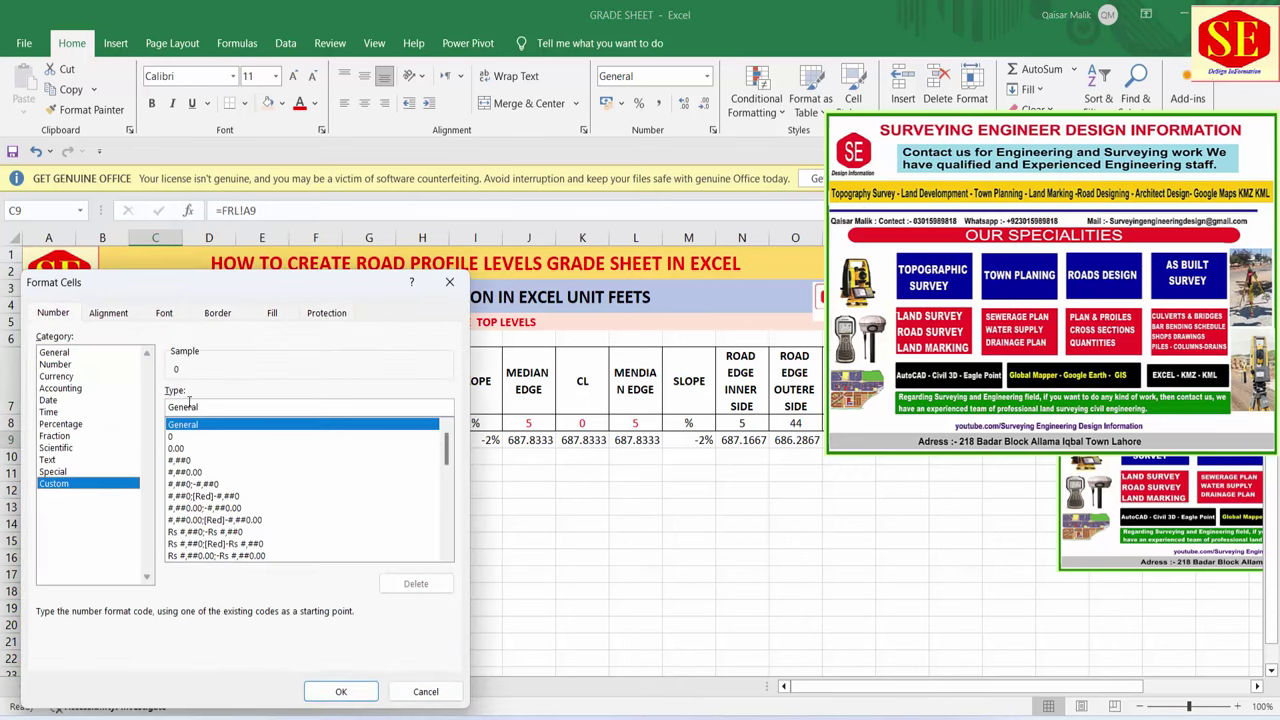
double_click(205, 407)
text(0+00)
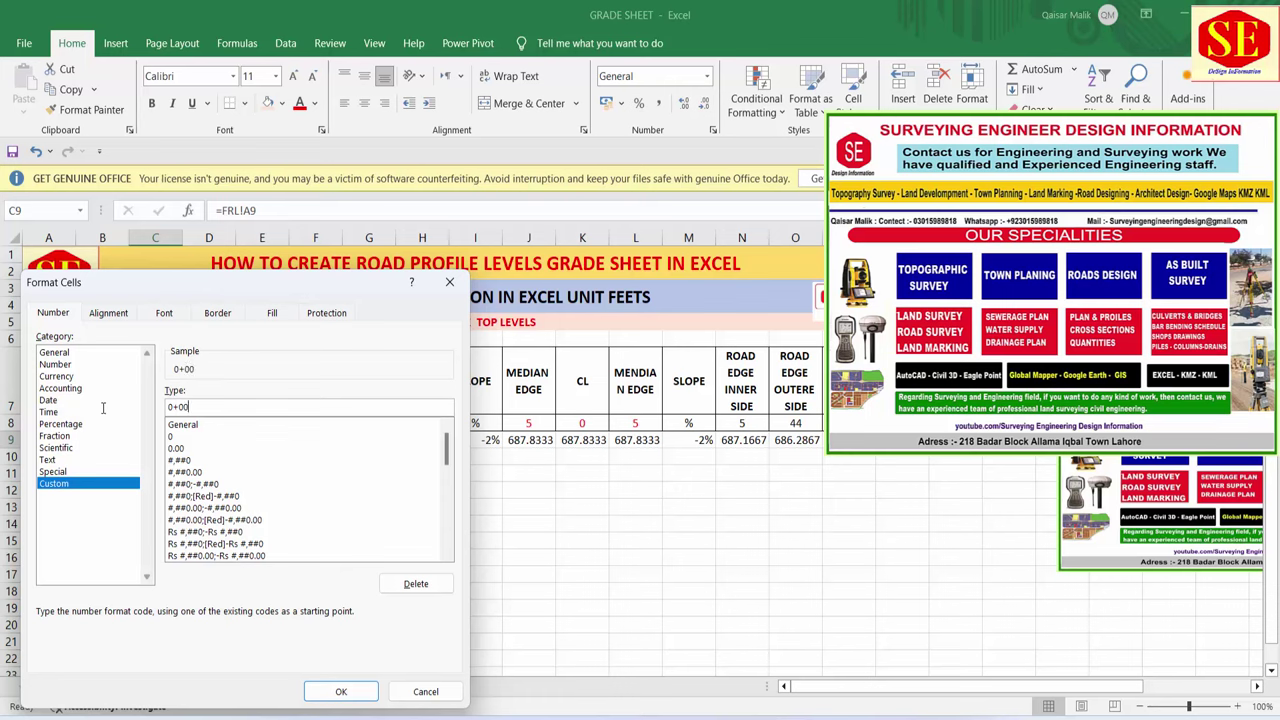
click(339, 690)
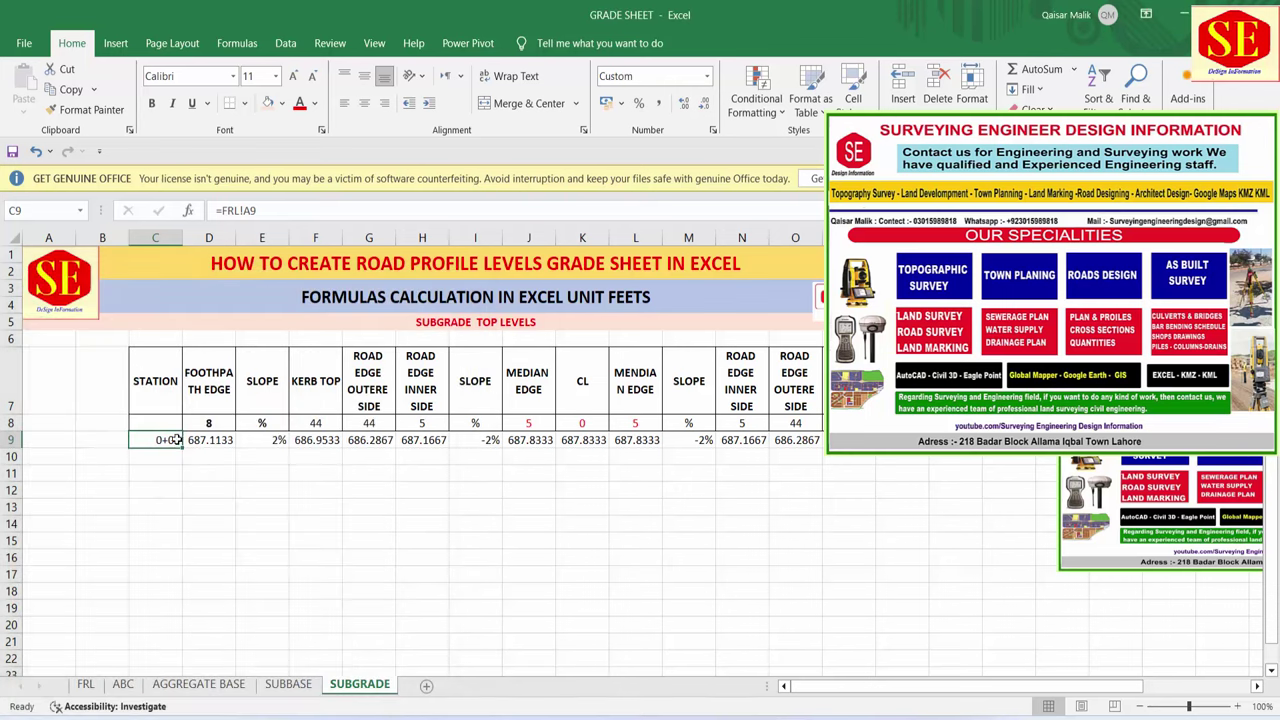
- Fill the C9:R9 formulas down the sheet and select row 130, the first surplus row
mouse_move(175, 439)
mouse_down()
mouse_move(985, 440)
mouse_move(980, 655)
mouse_up()
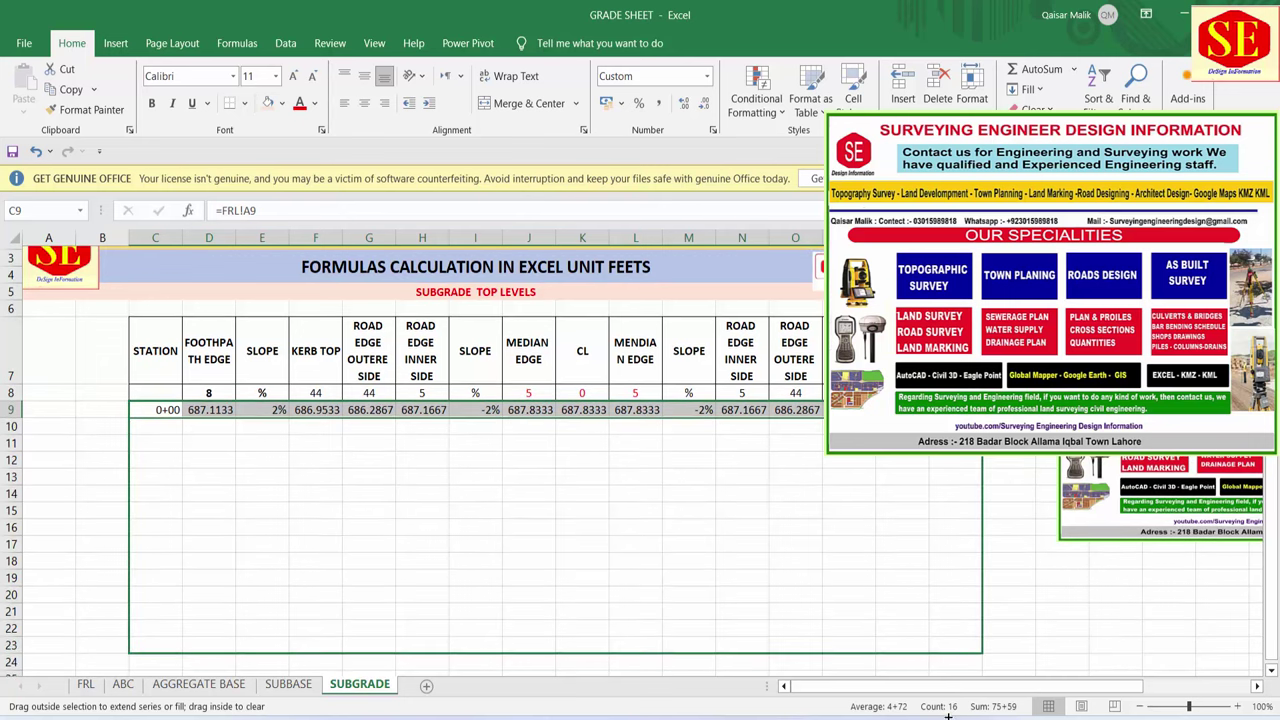
drag(948, 716, 951, 504)
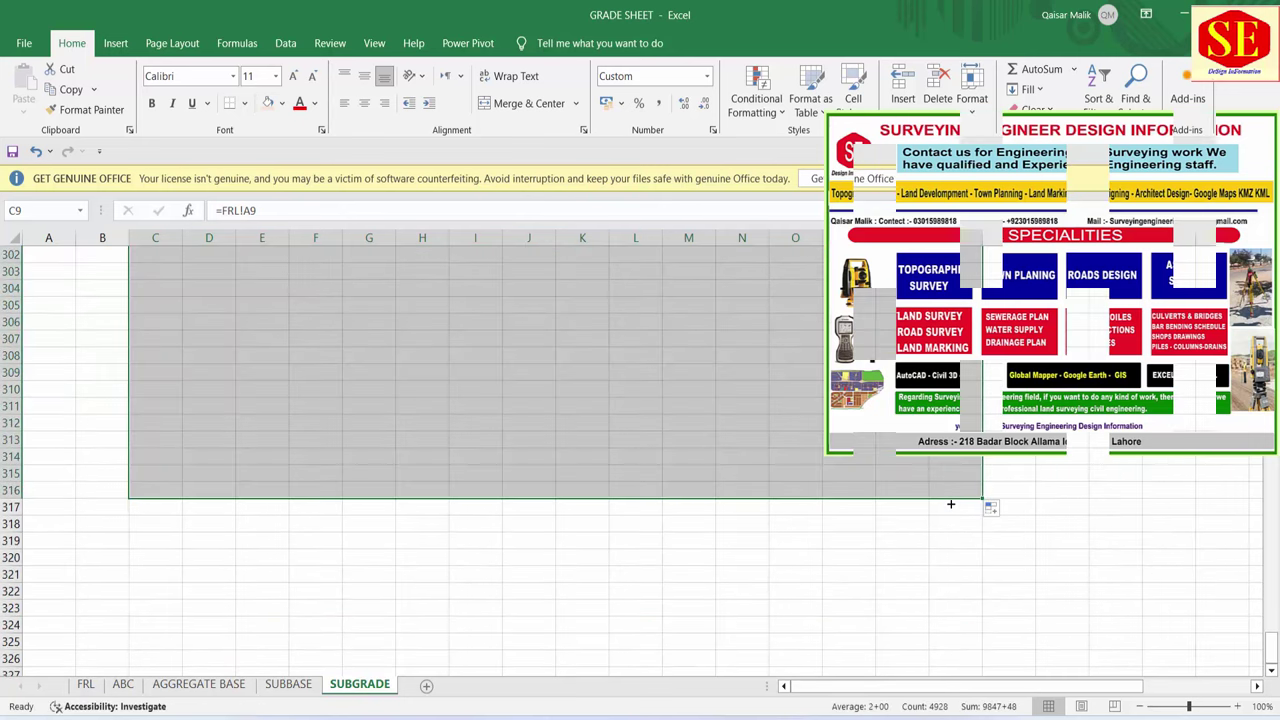
scroll(237, 445, up, 12)
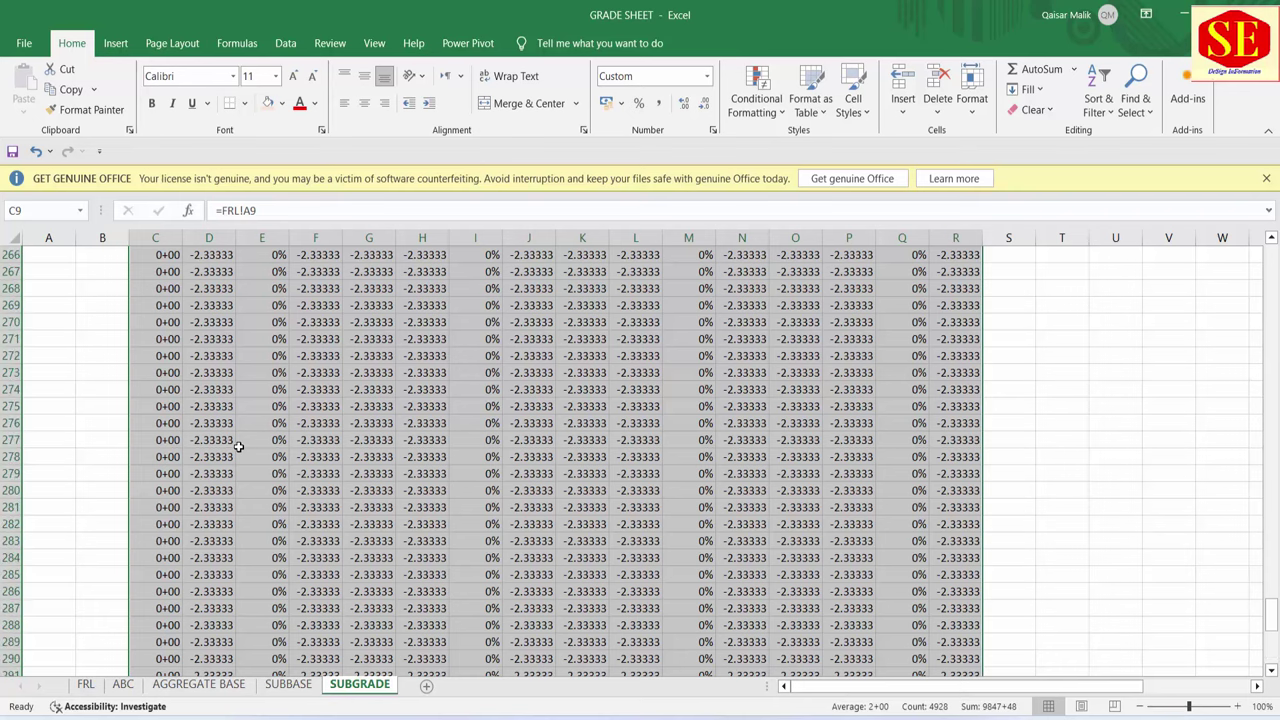
scroll(237, 445, up, 8)
scroll(237, 445, up, 7)
scroll(237, 445, up, 8)
scroll(237, 445, up, 7)
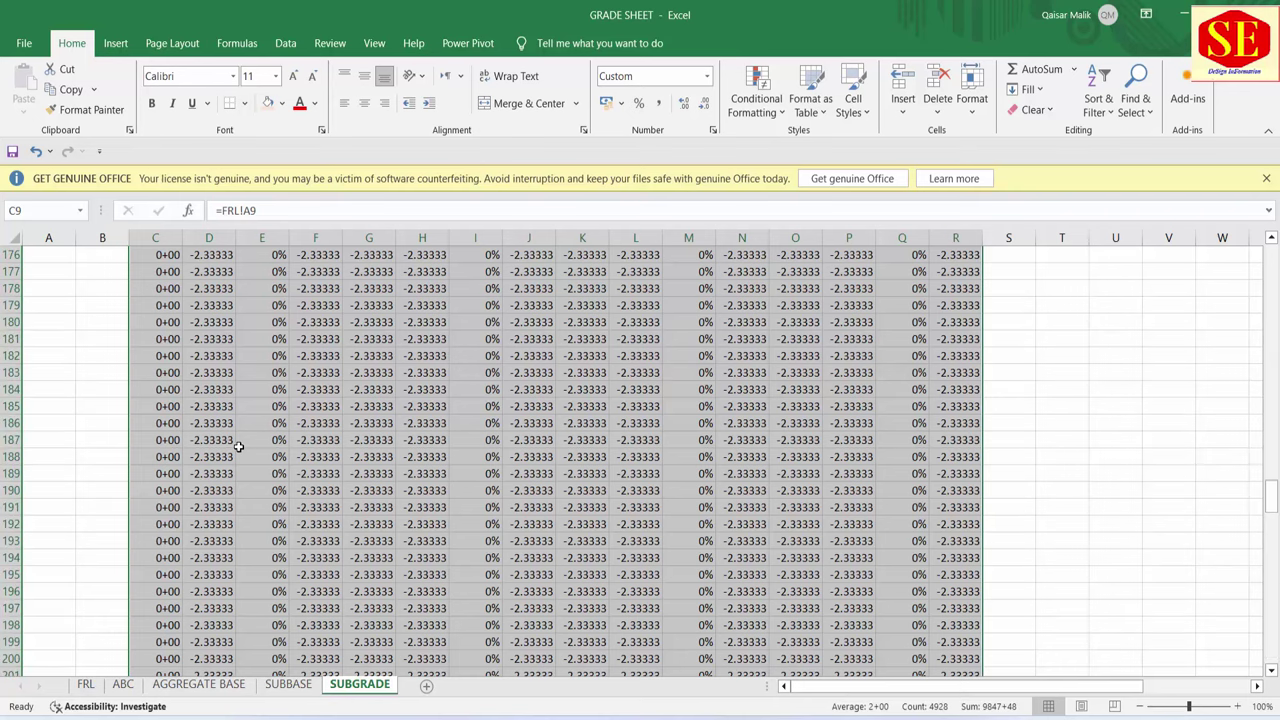
scroll(238, 446, up, 9)
scroll(225, 446, up, 9)
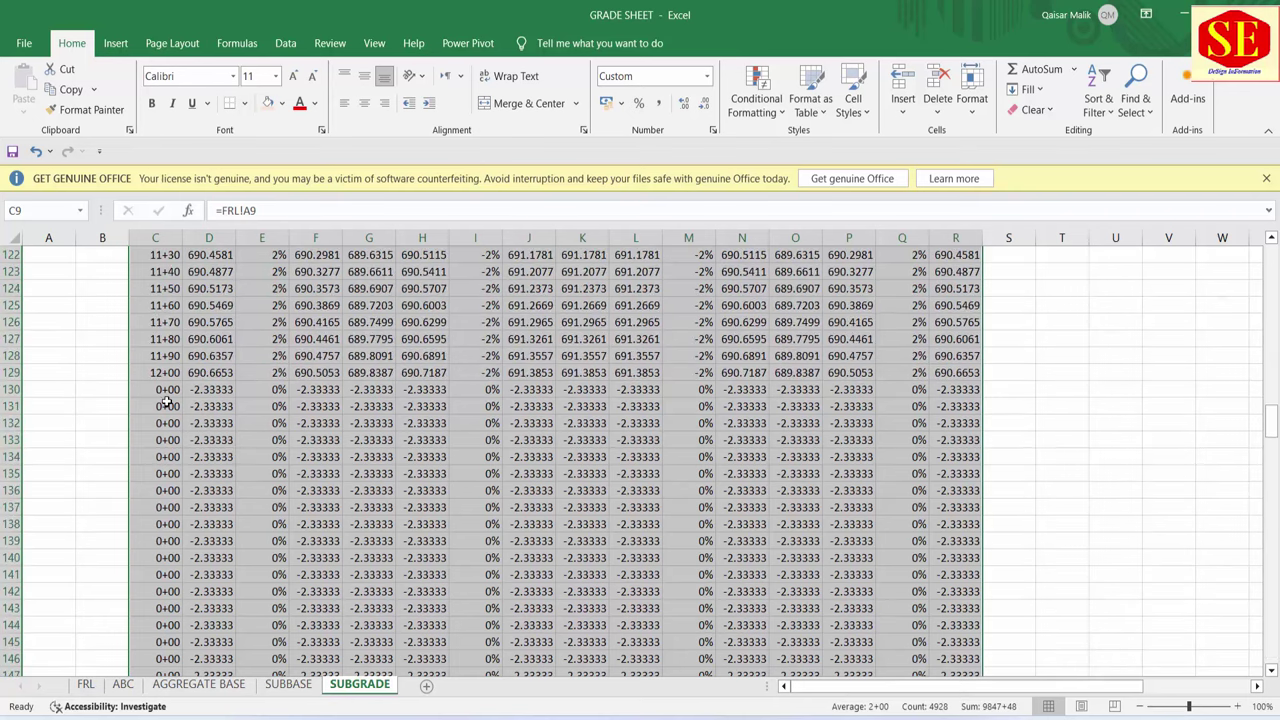
drag(161, 393, 946, 389)
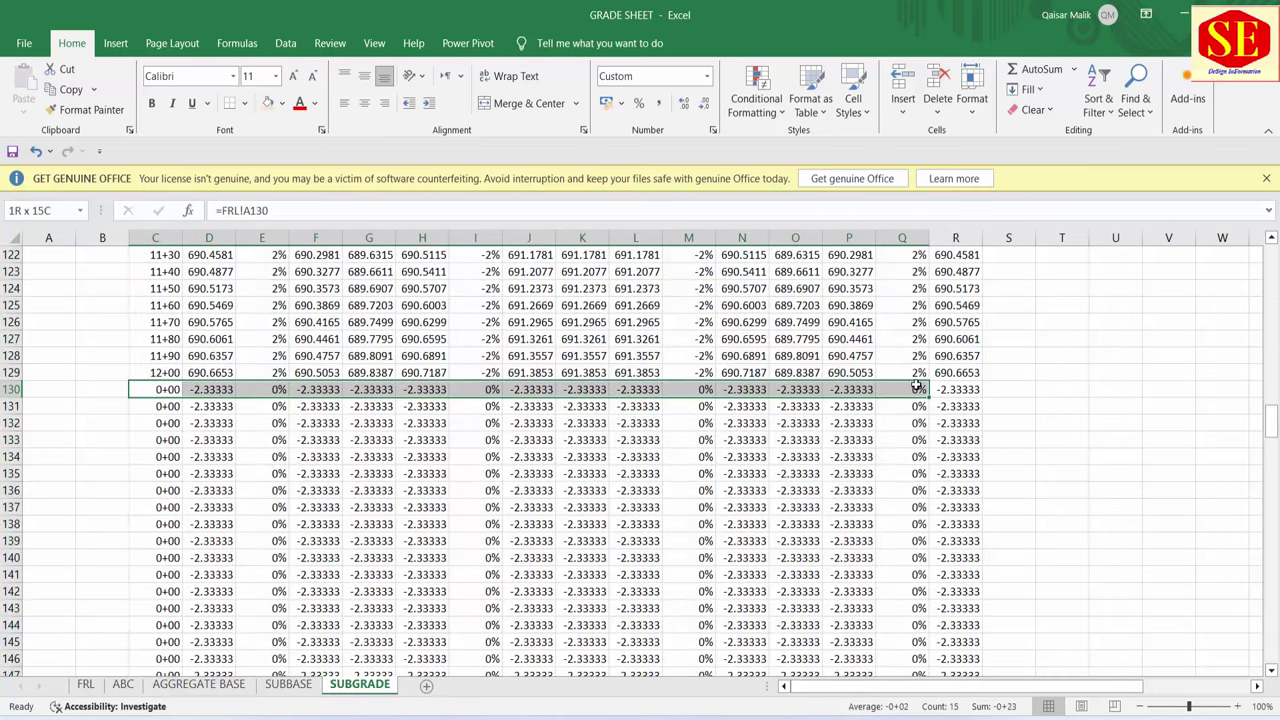
- Apply outline and inside borders to the SUBGRADE table rows 9–129, ending at station 12+00
key(ctrl+shift+Down)
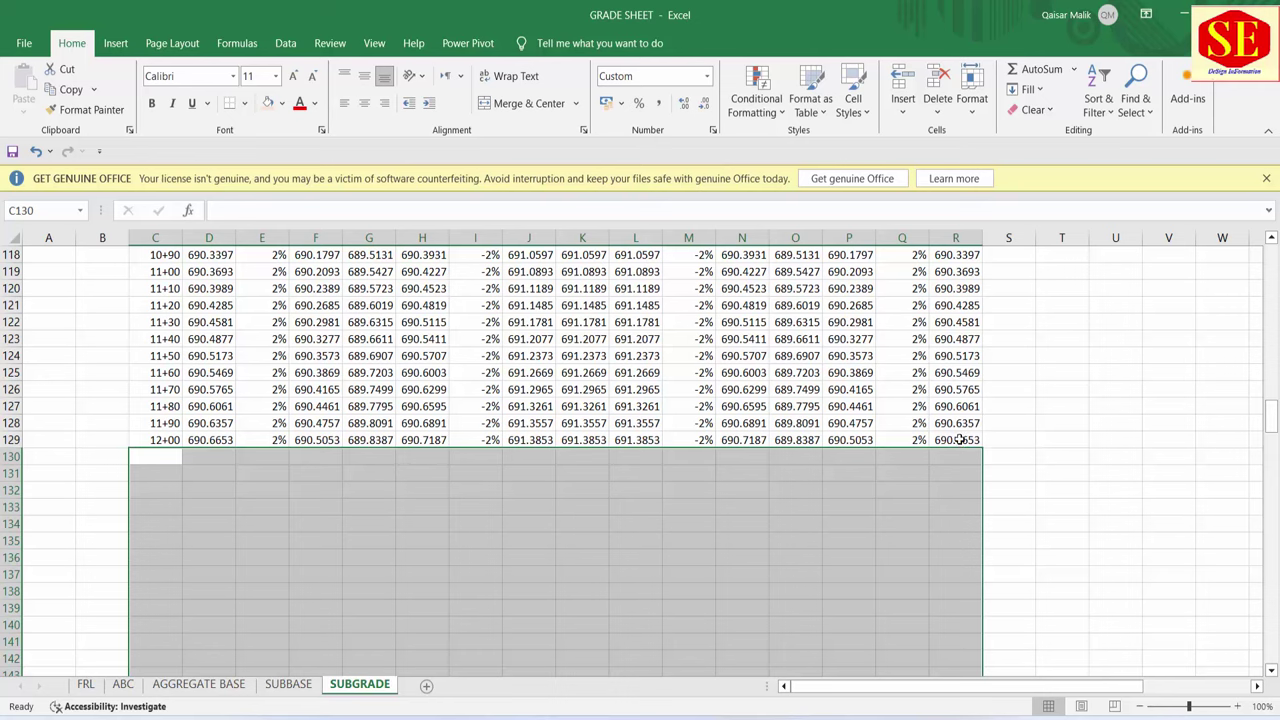
mouse_move(955, 440)
mouse_down()
mouse_move(147, 421)
mouse_move(152, 160)
mouse_move(160, 355)
mouse_up()
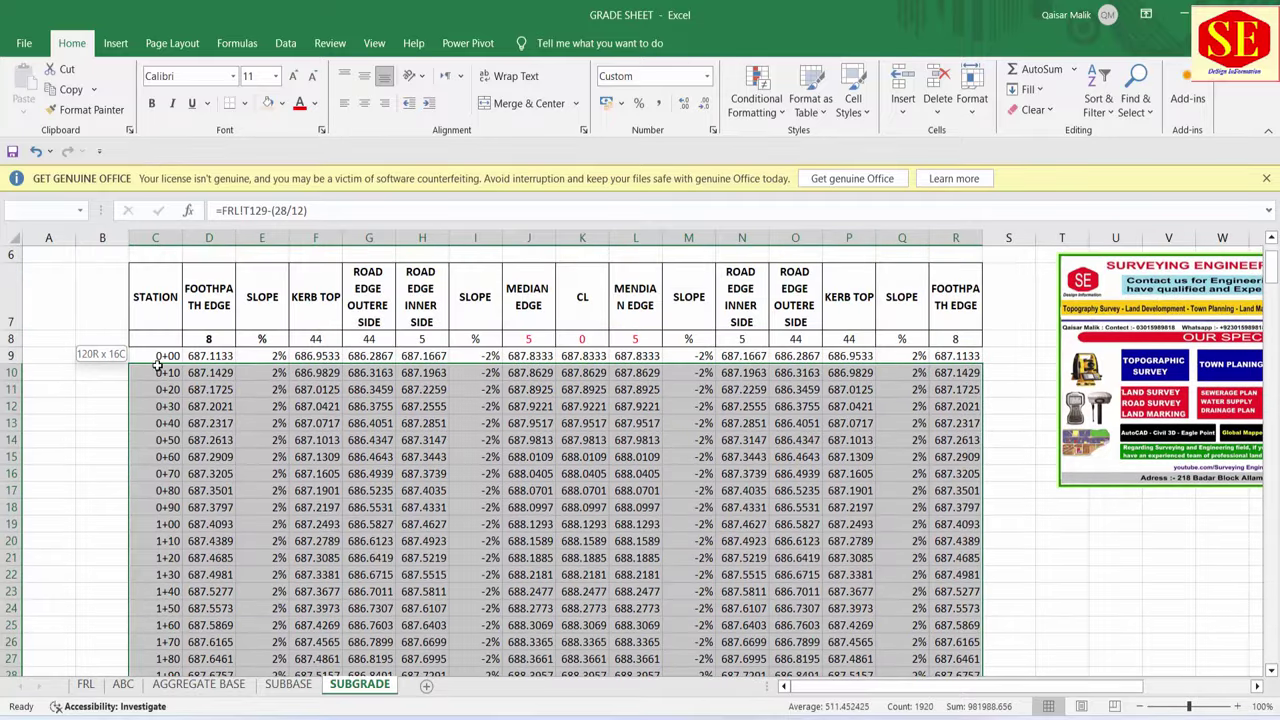
right_click(161, 355)
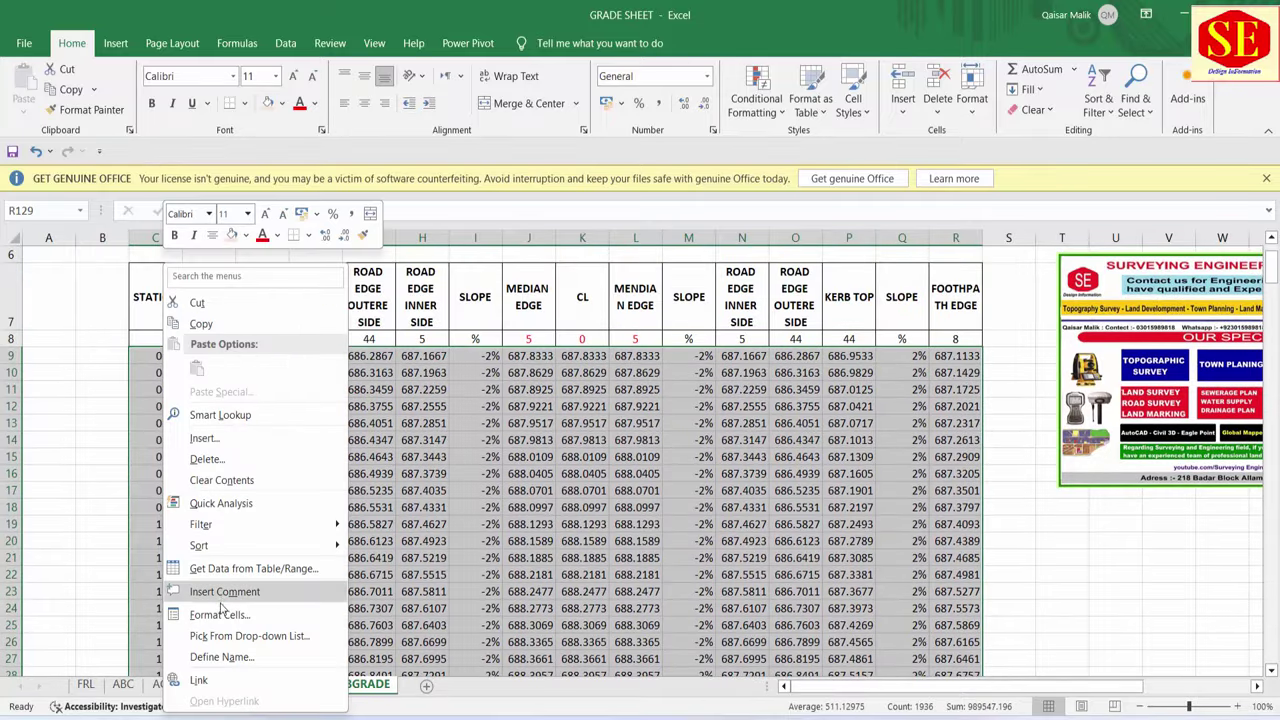
click(219, 616)
click(205, 313)
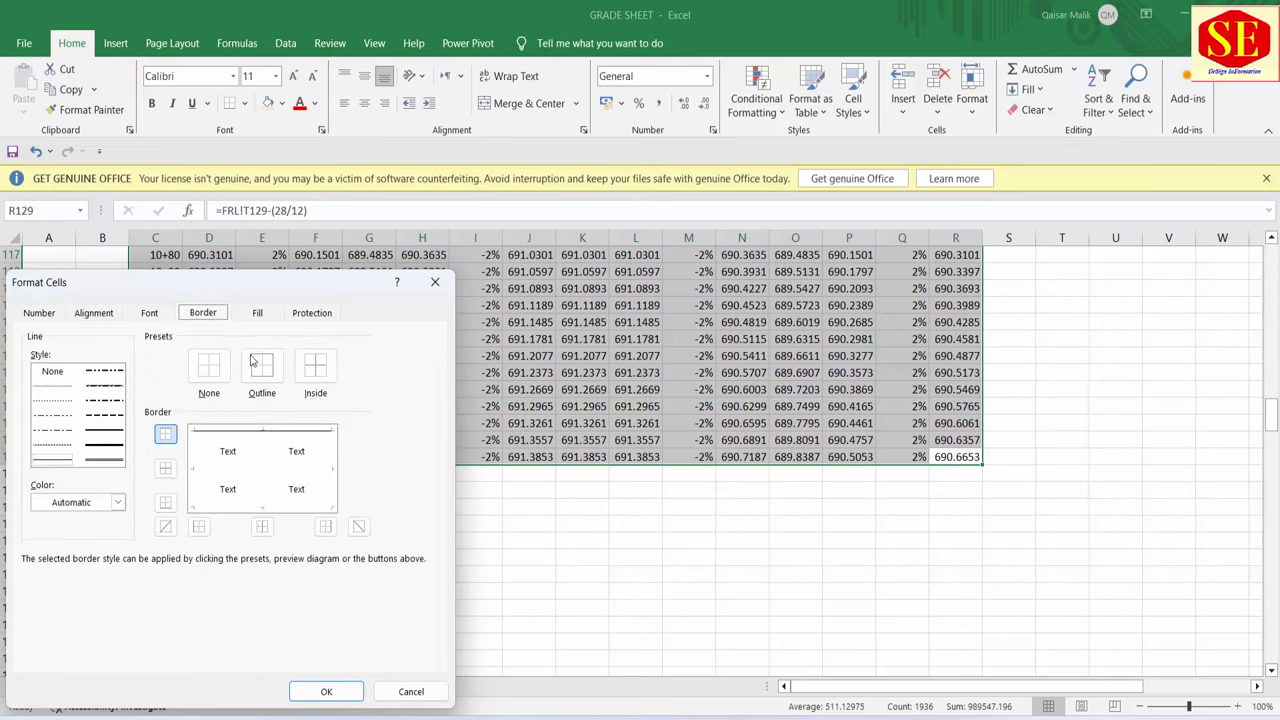
click(278, 369)
click(315, 366)
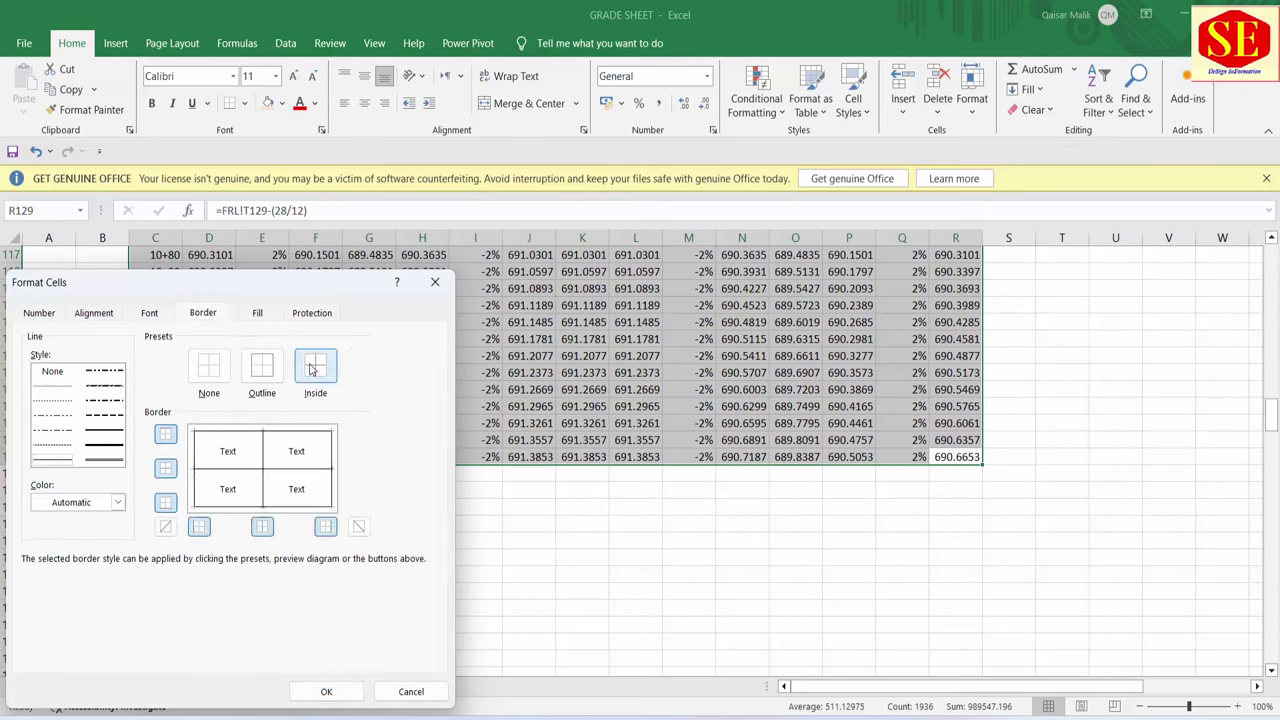
click(326, 691)
click(1236, 610)
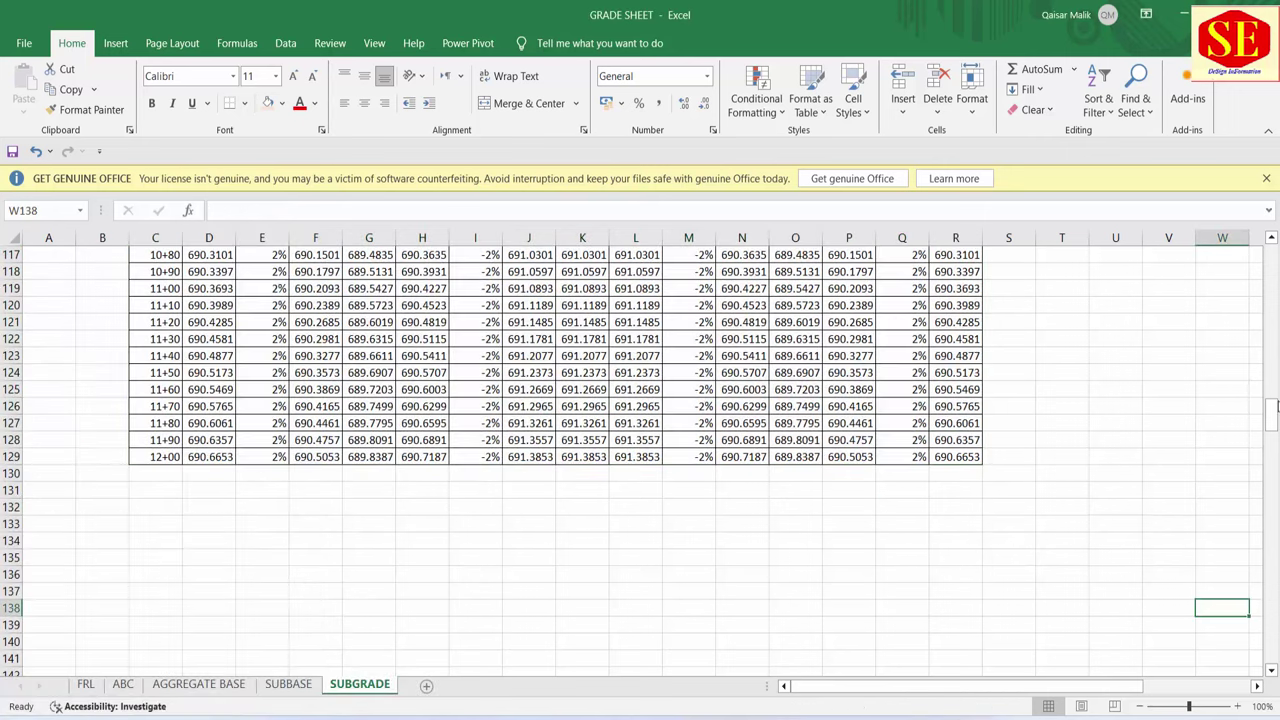
- On the FRL sheet, hide columns B through E
drag(1272, 425, 1275, 148)
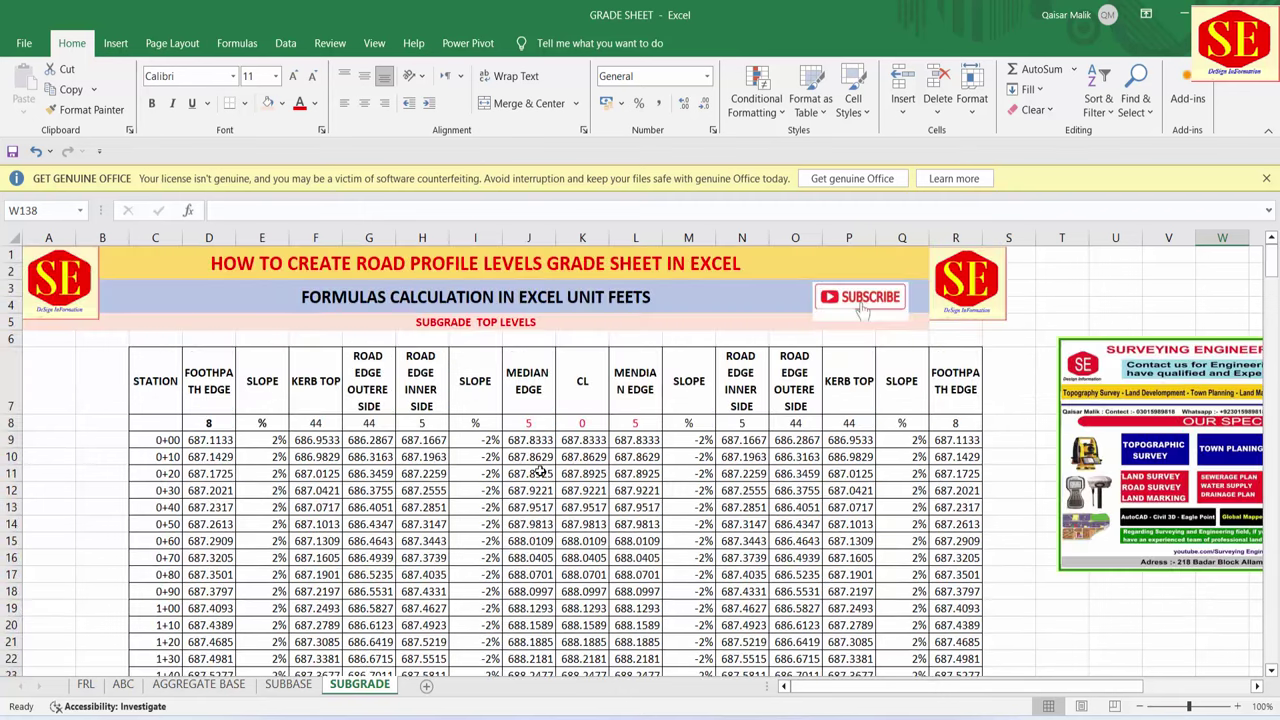
click(86, 684)
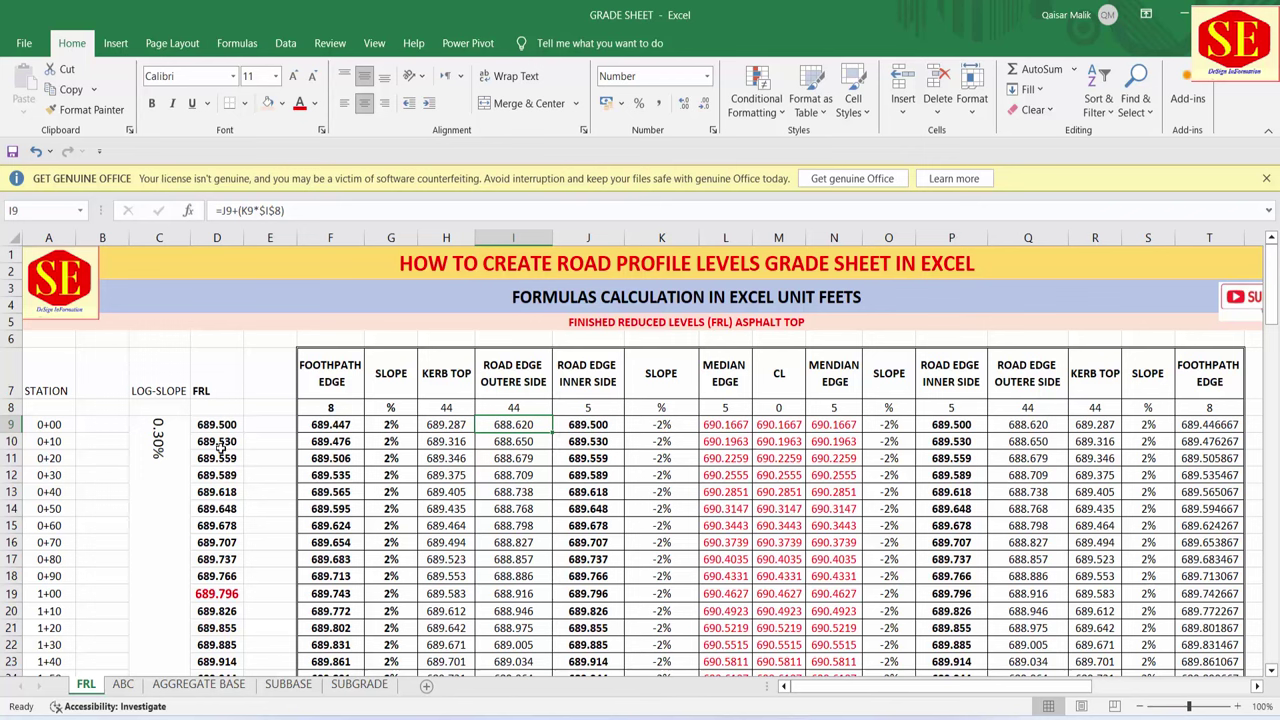
drag(212, 424, 220, 560)
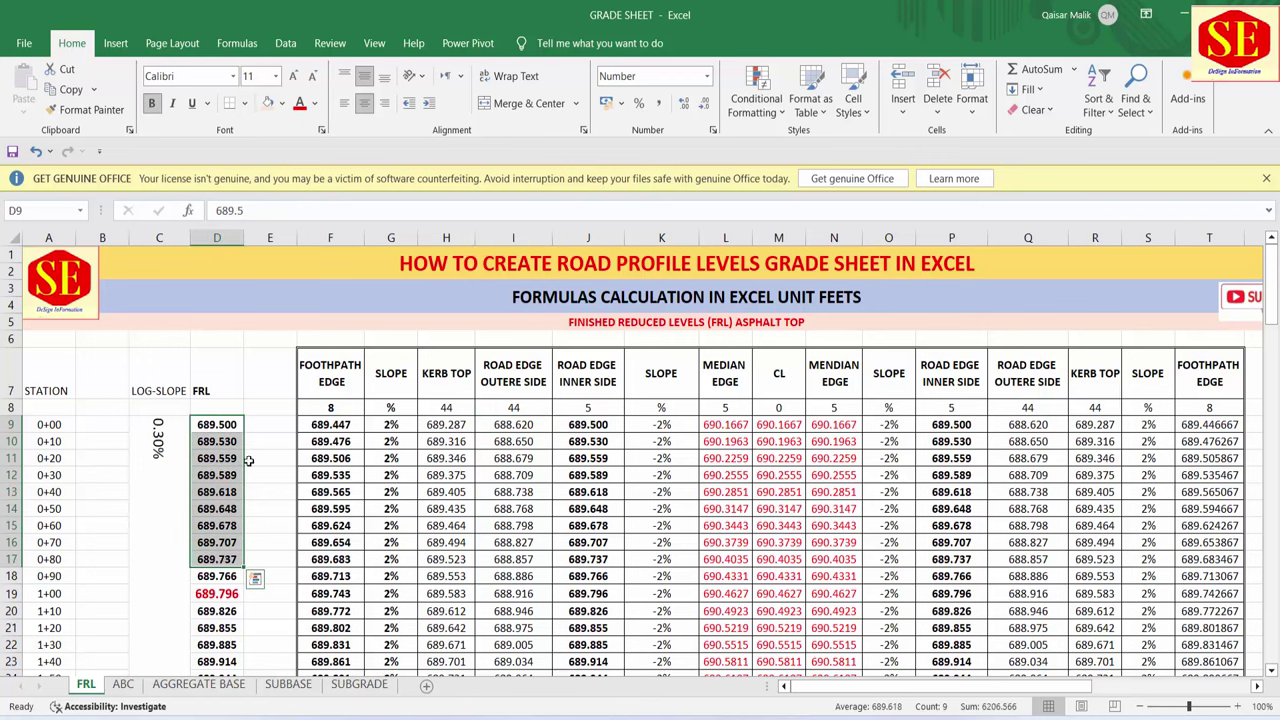
click(215, 390)
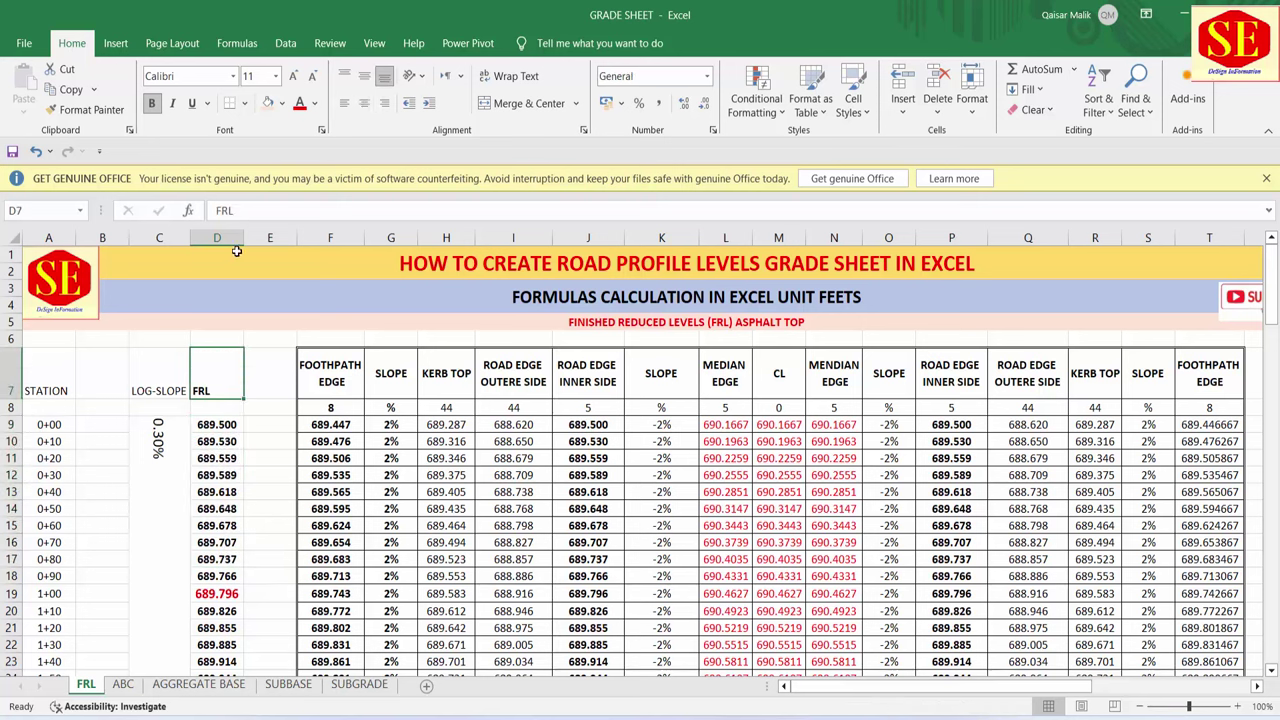
drag(225, 237, 115, 253)
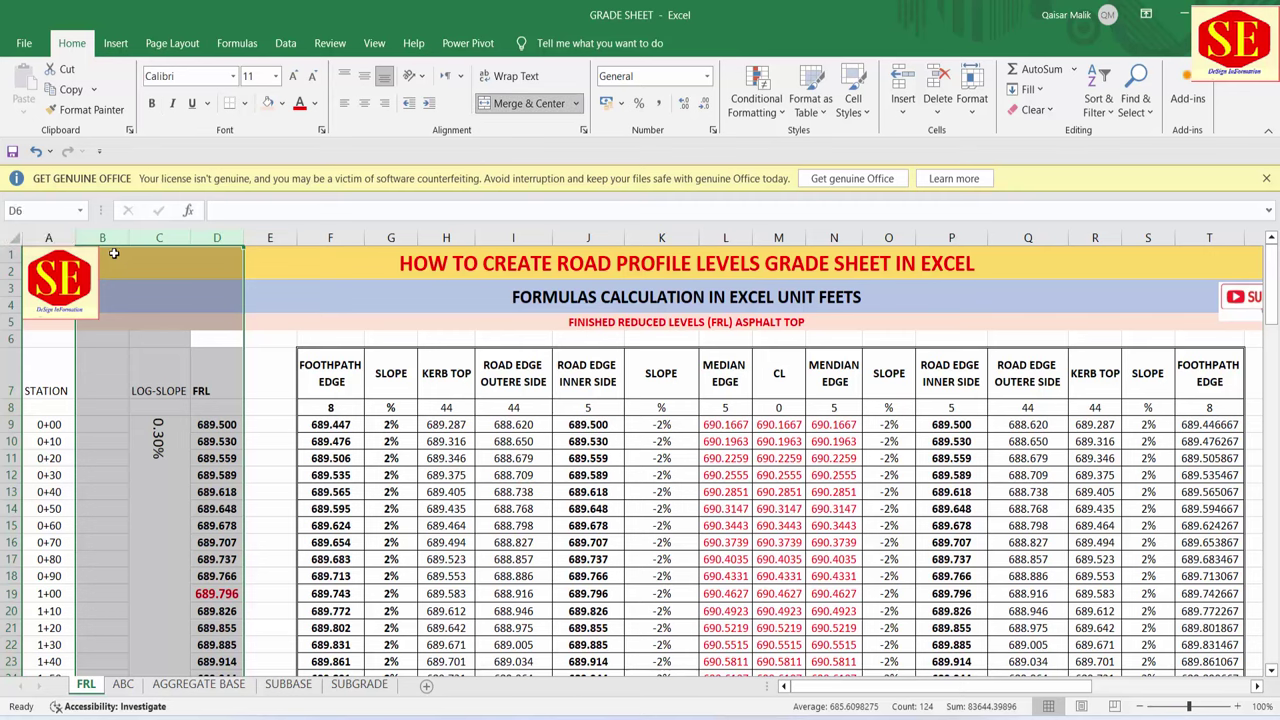
right_click(107, 244)
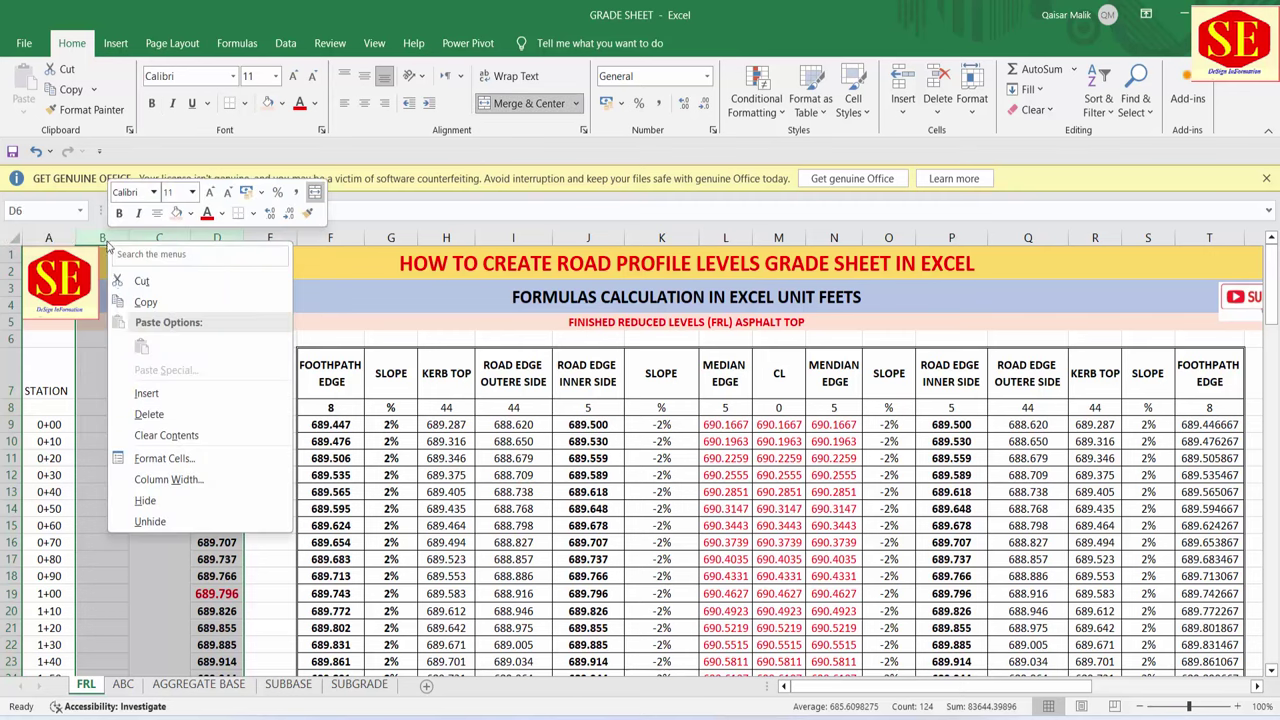
click(148, 500)
click(101, 237)
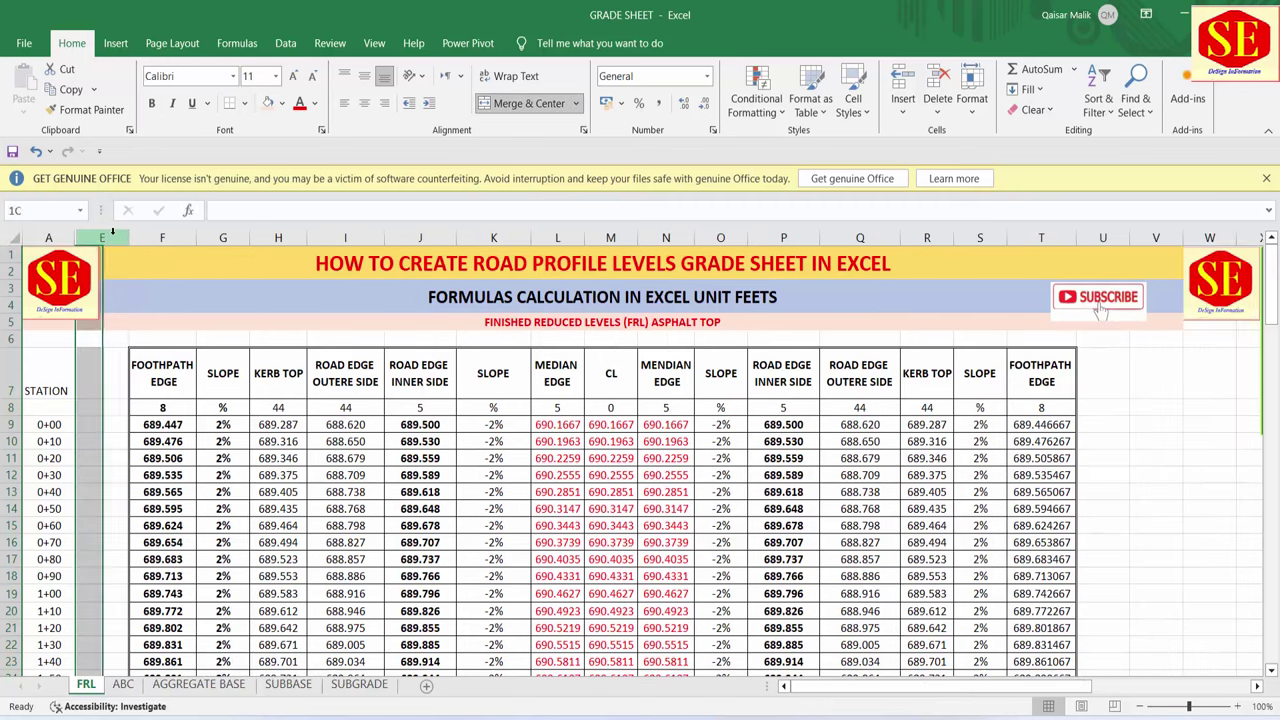
right_click(112, 240)
click(150, 494)
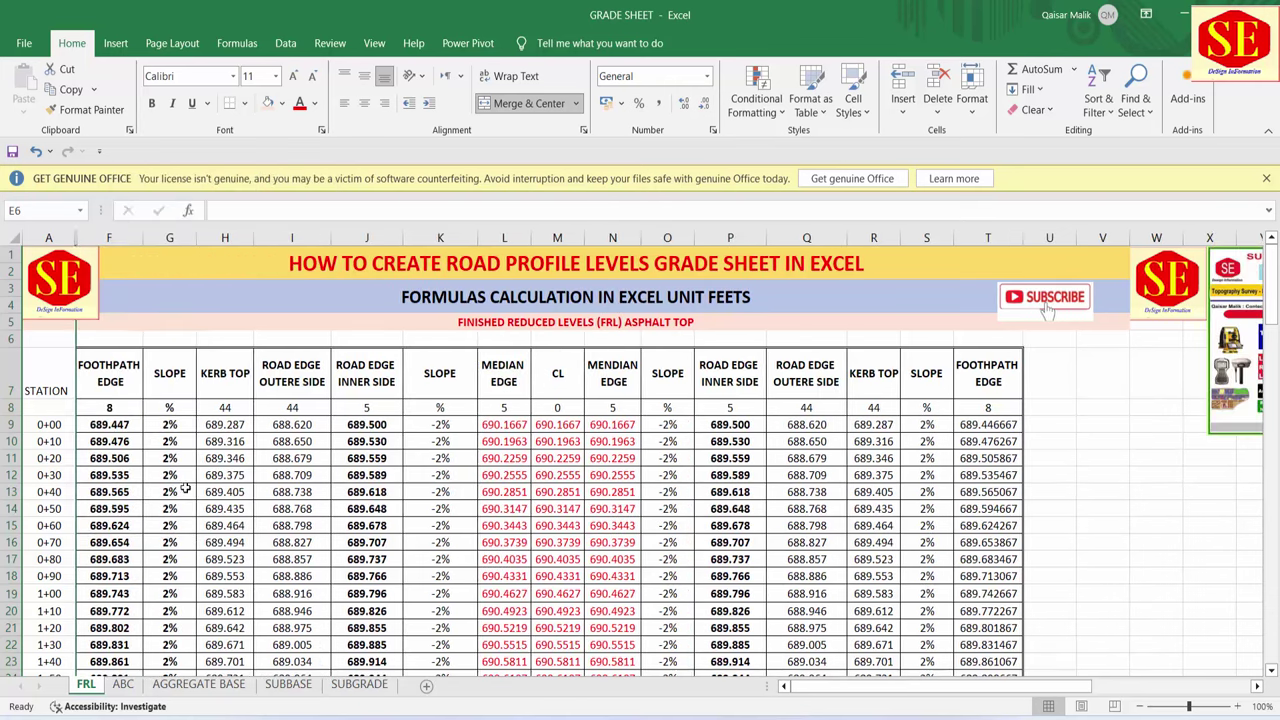
- Give the station cells from A7 to the last station outline and inside borders
drag(40, 393, 52, 612)
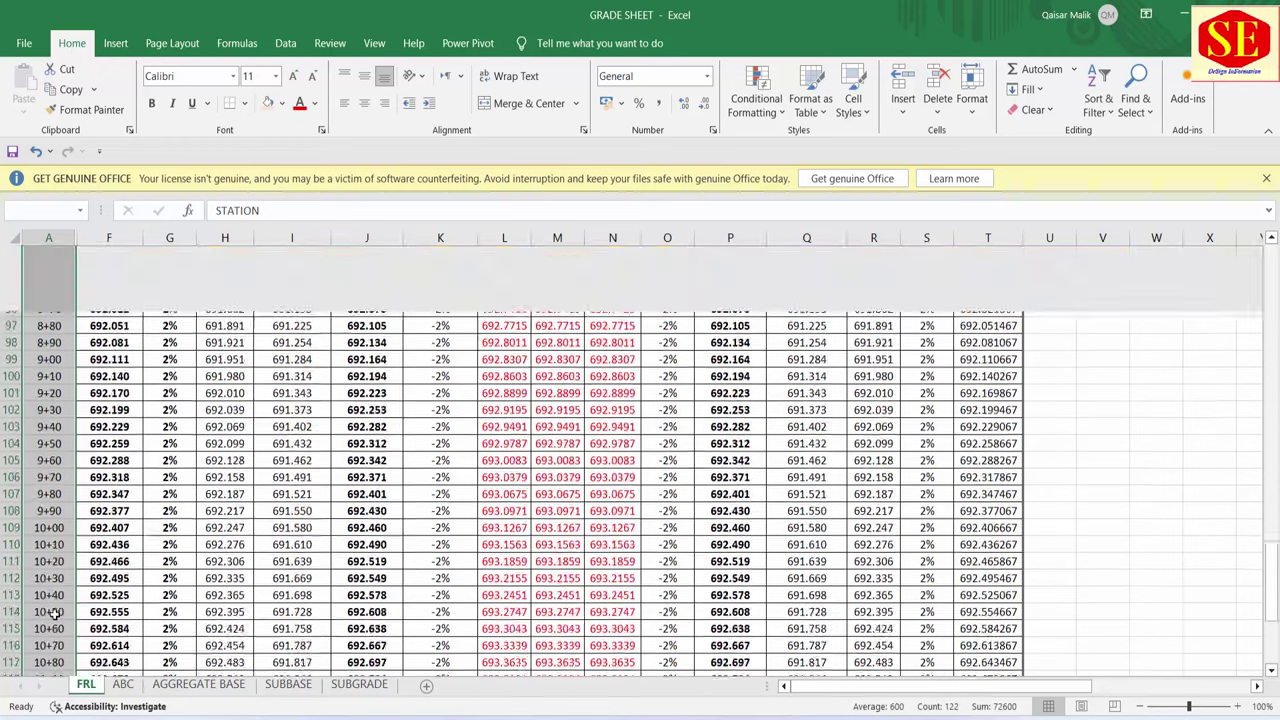
drag(52, 612, 52, 608)
right_click(52, 608)
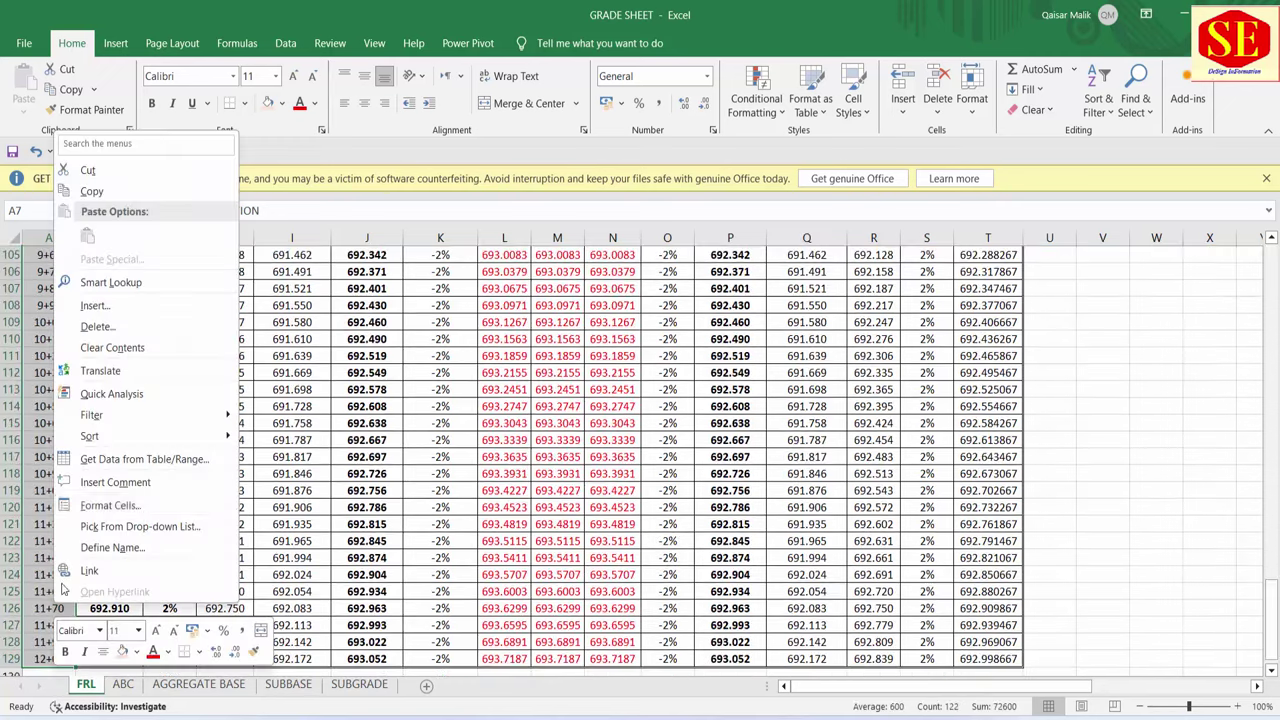
click(143, 508)
click(256, 380)
click(315, 368)
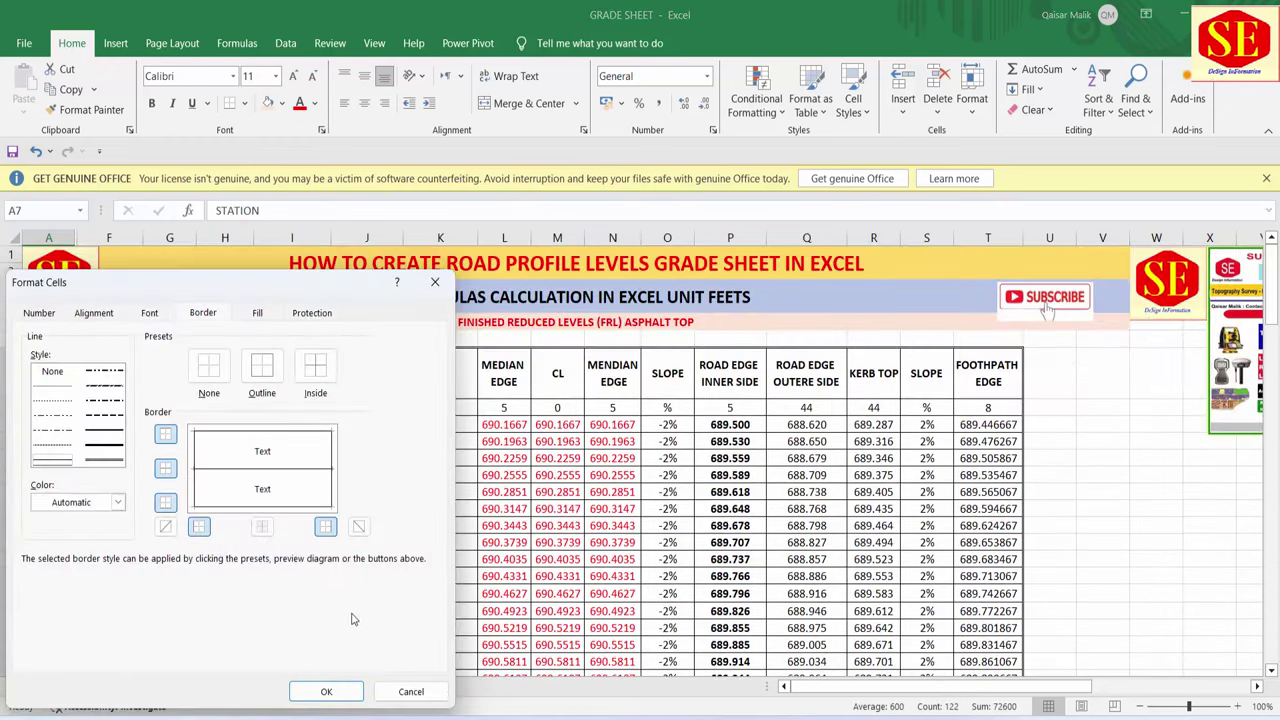
click(326, 691)
click(610, 578)
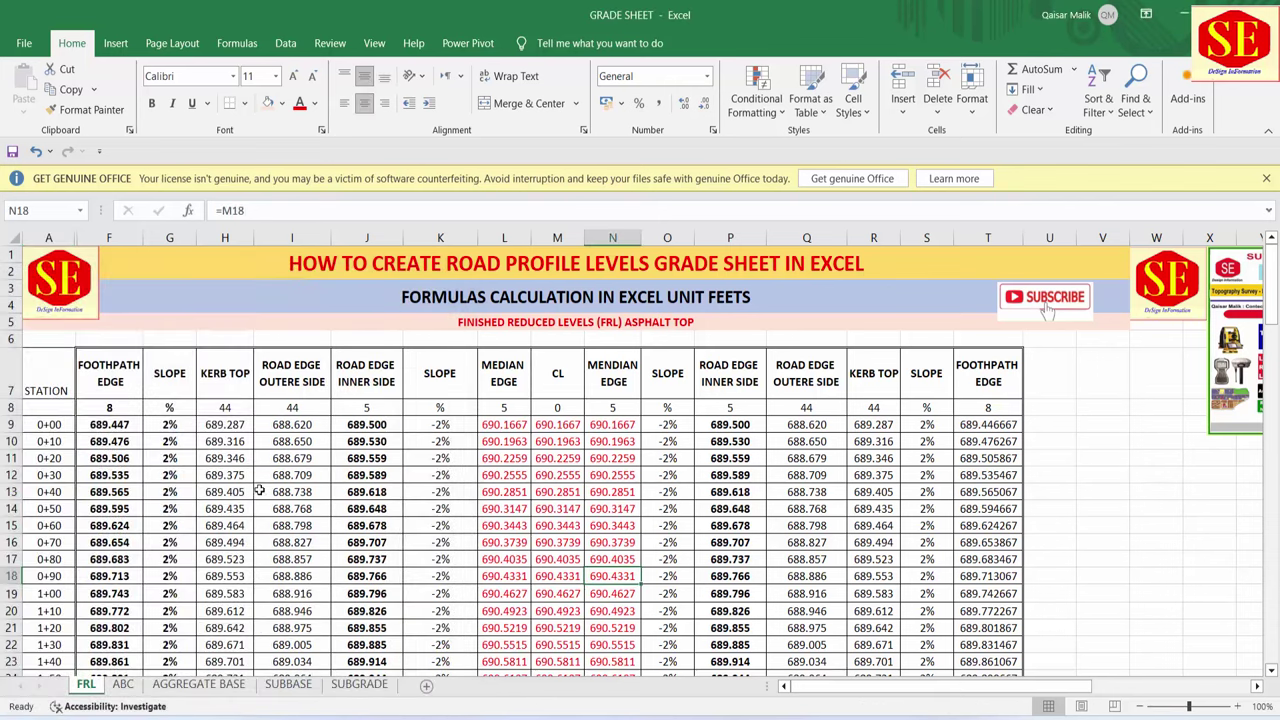
- Make the STATION header in A7 bold and centred
click(48, 388)
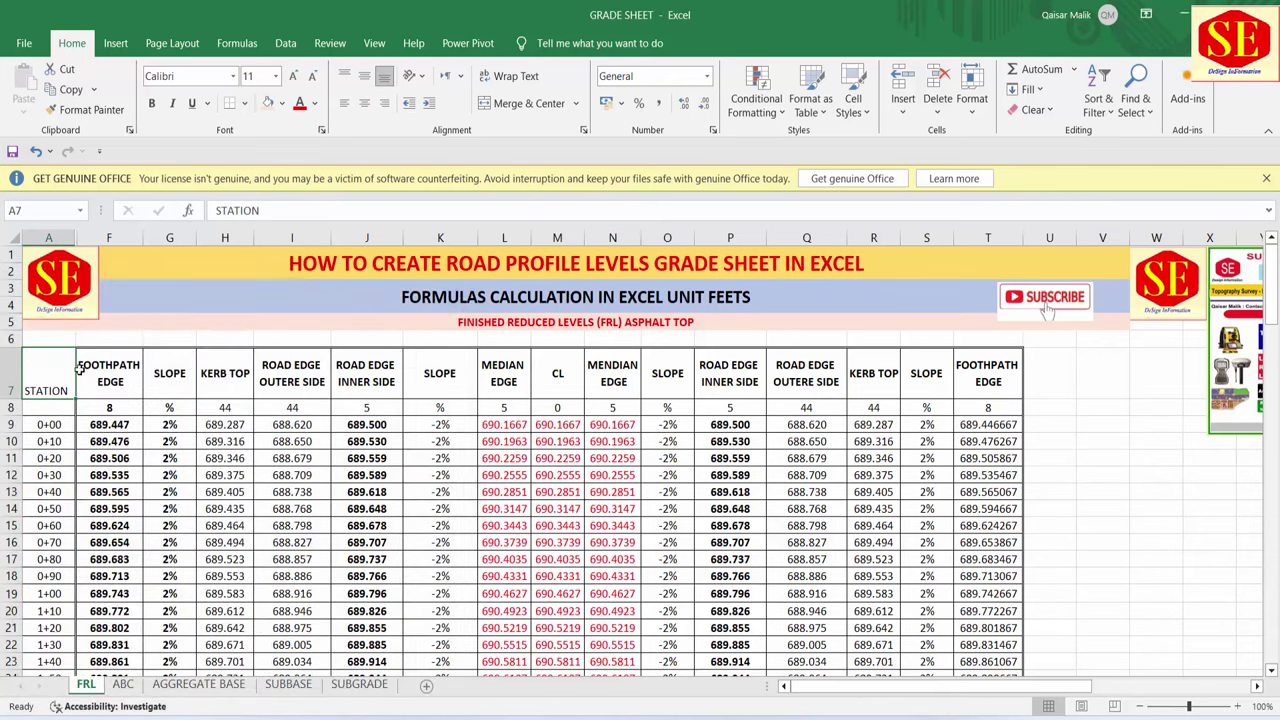
click(153, 105)
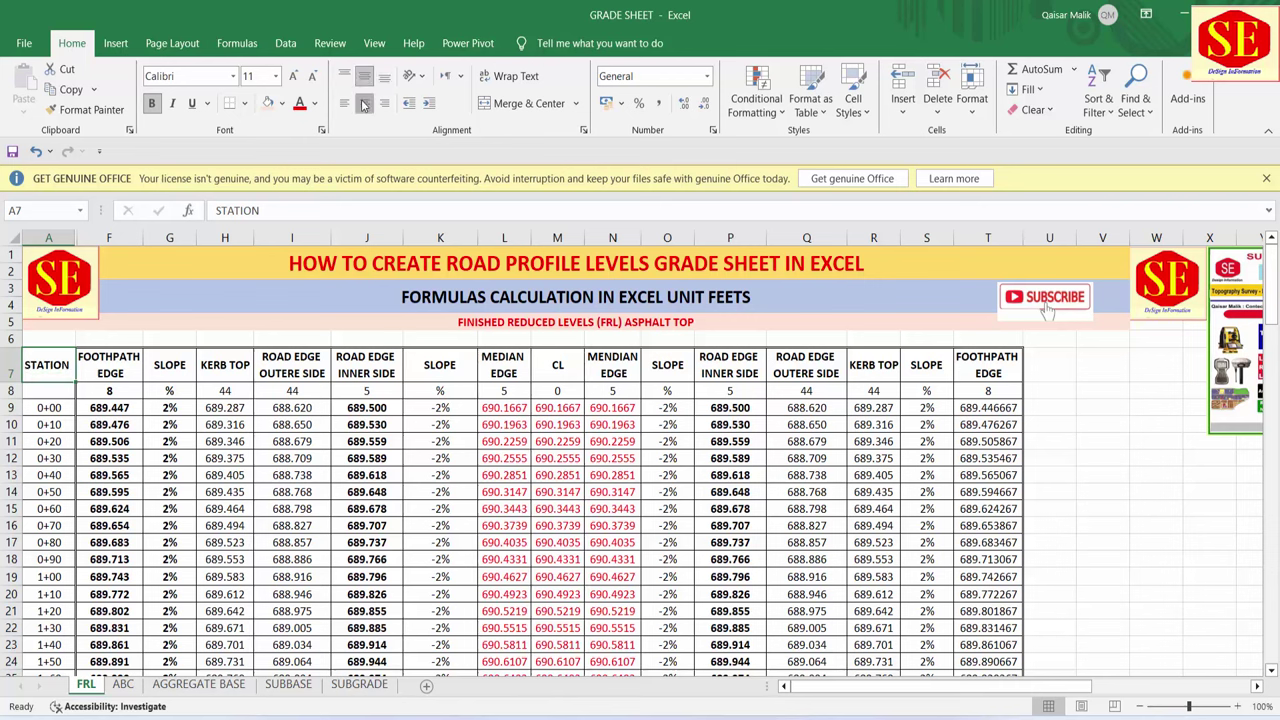
click(364, 105)
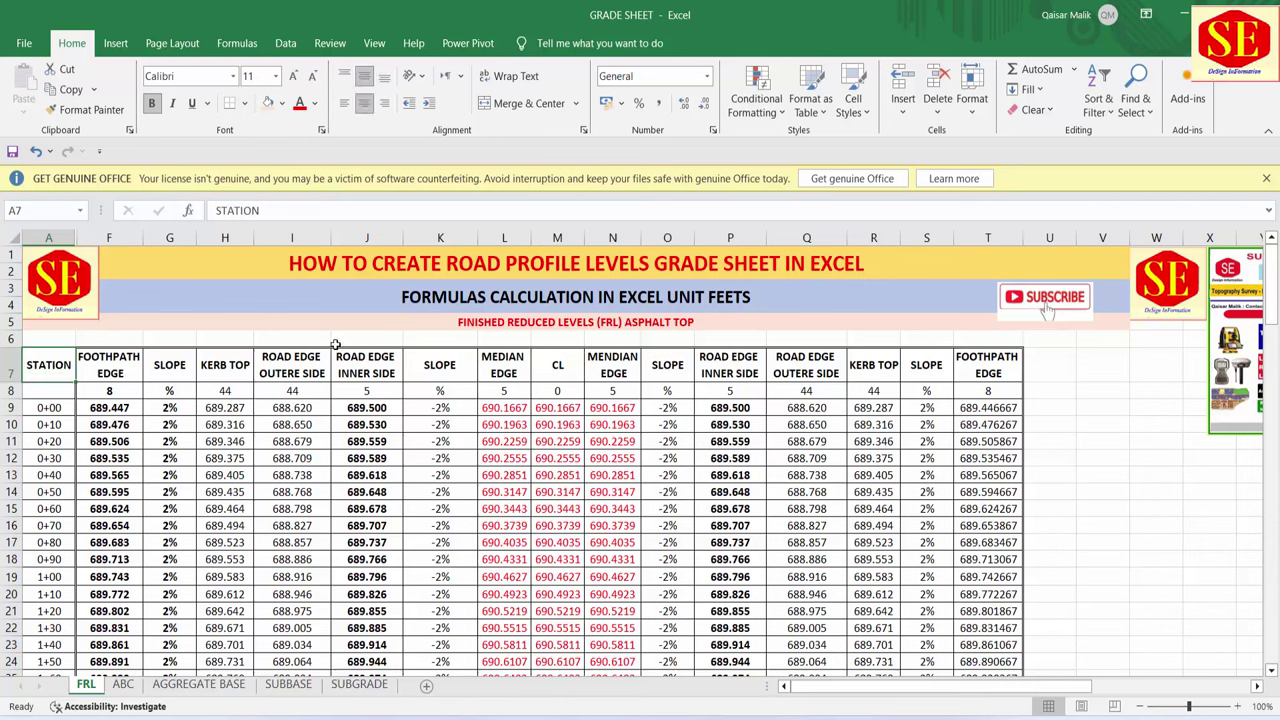
- Unhide columns B–E and compare the D9 FRL value with the PP1.pdf profile drawing
drag(97, 237, 66, 237)
right_click(66, 240)
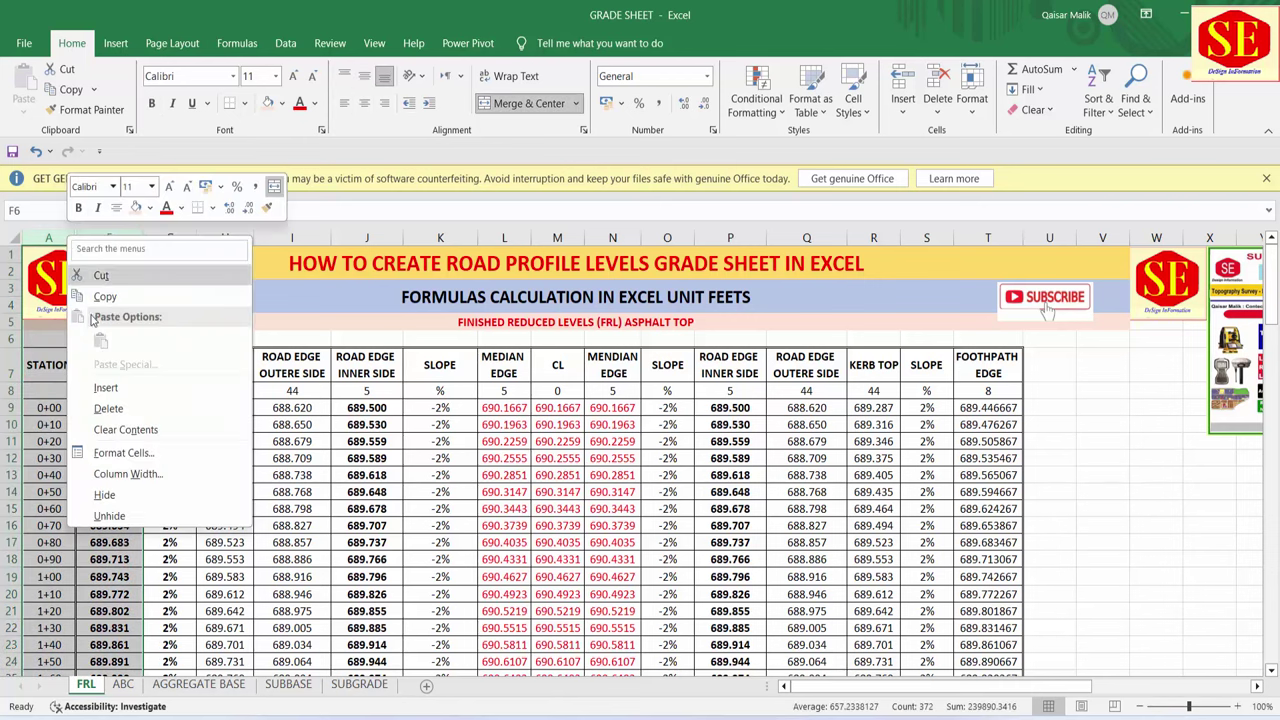
click(144, 522)
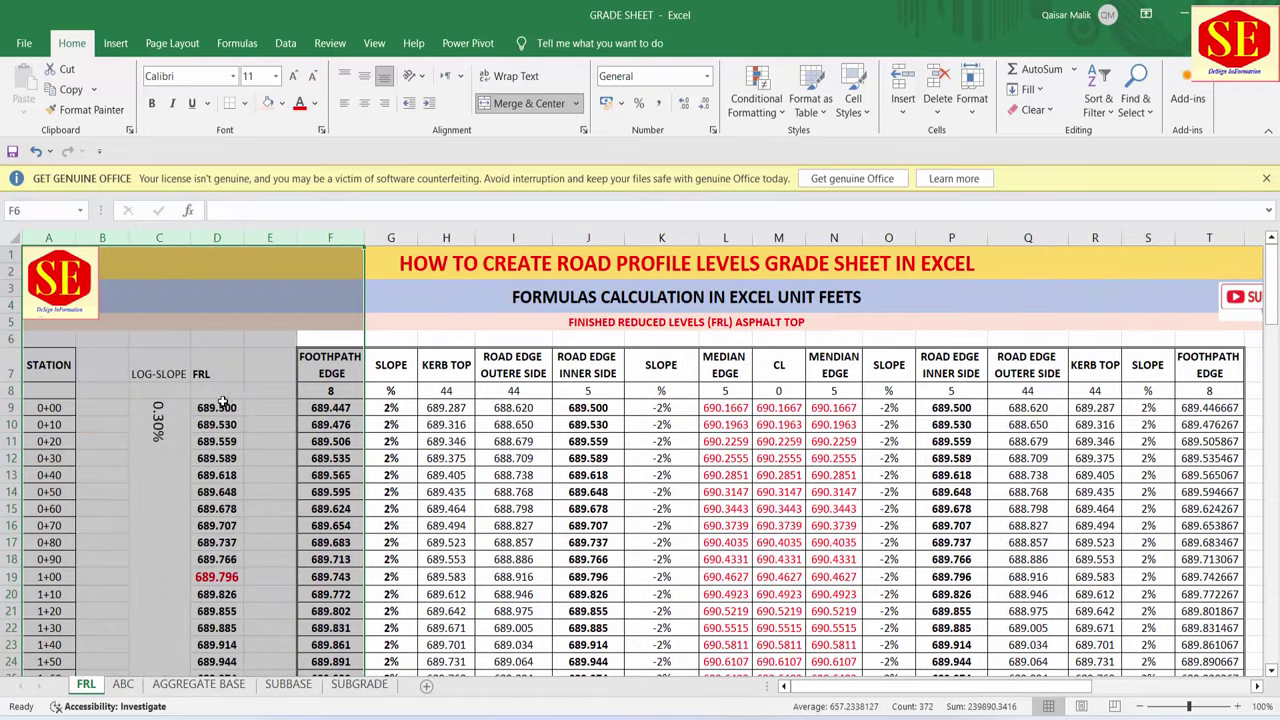
click(222, 403)
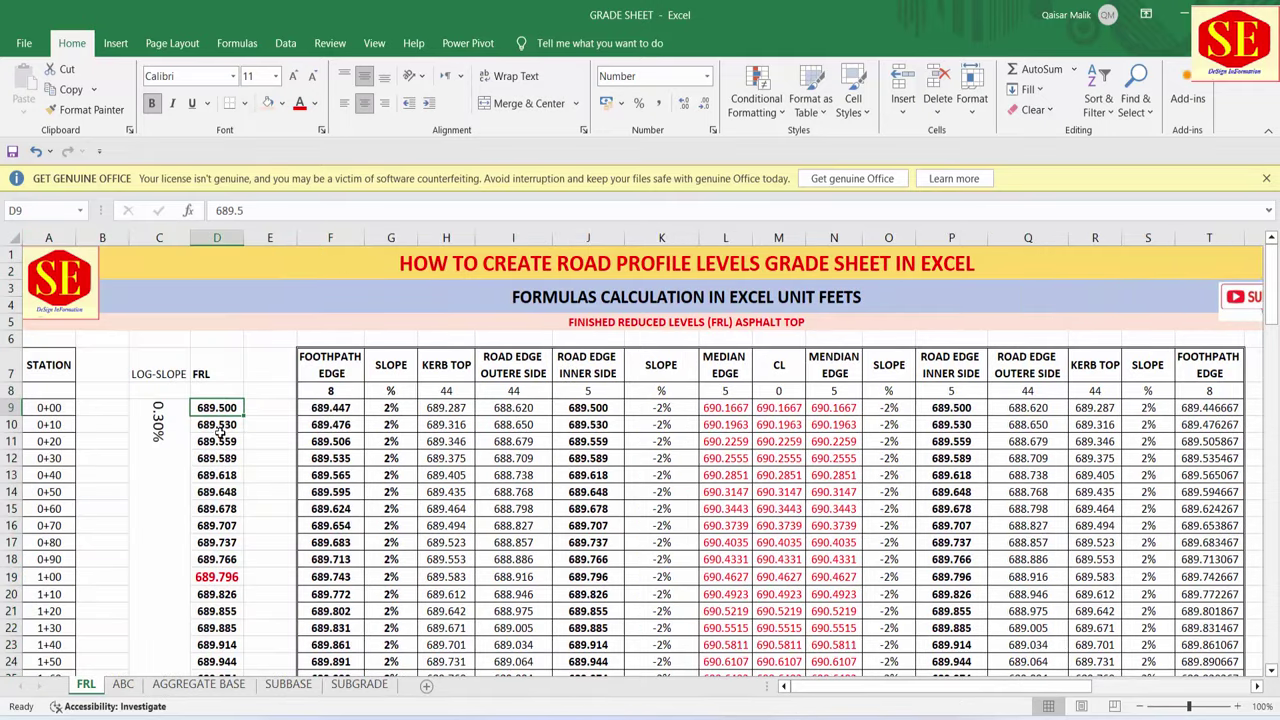
key(alt+Tab)
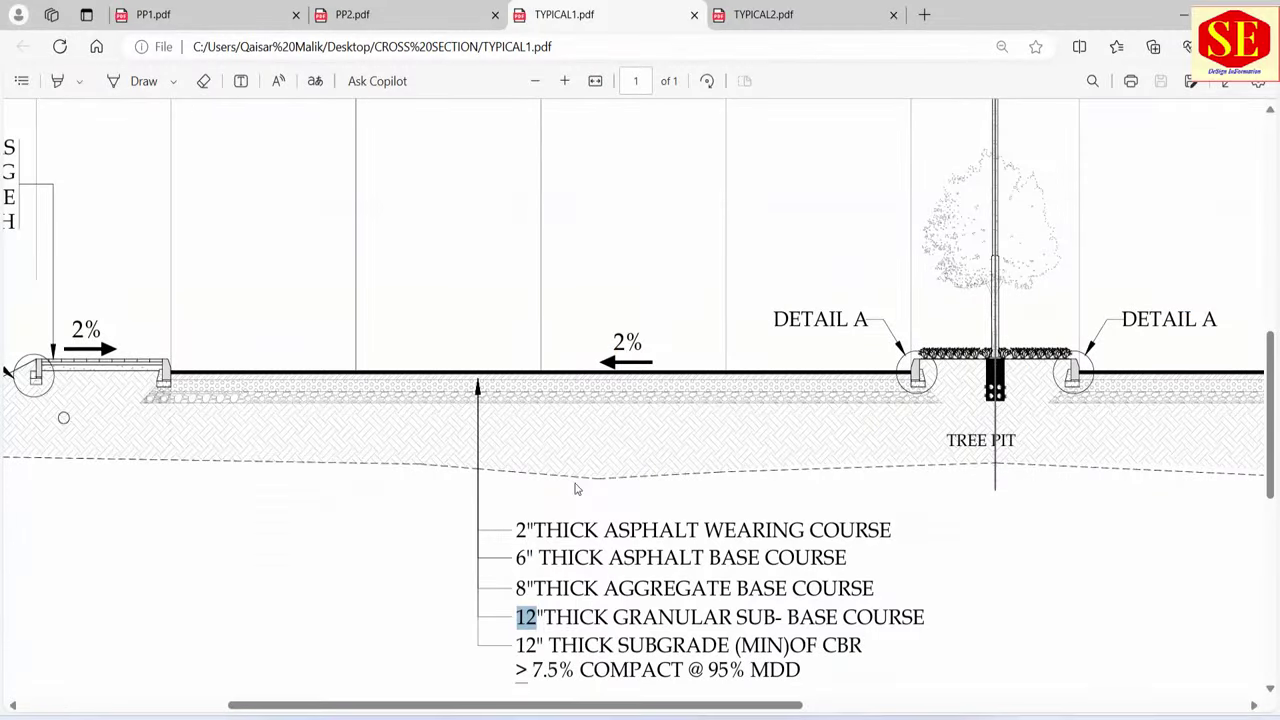
click(165, 15)
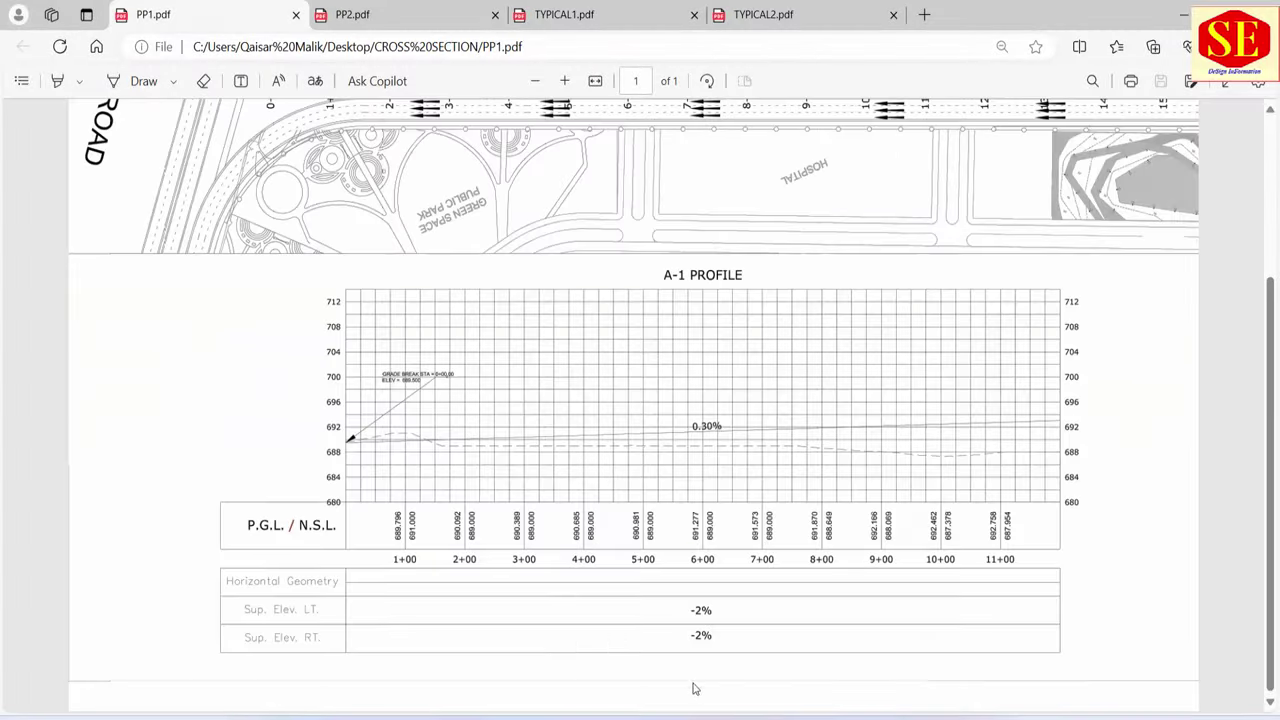
key(alt+Tab)
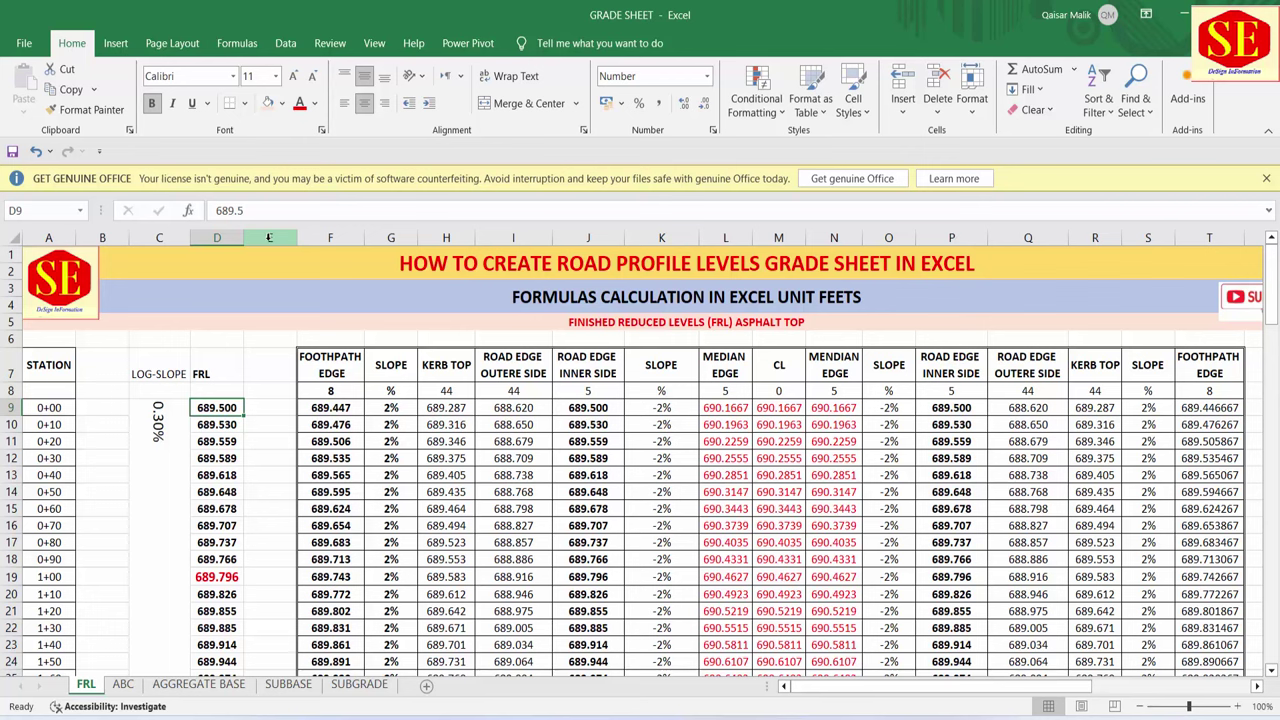
- Hide FRL columns B through E again
drag(269, 237, 104, 240)
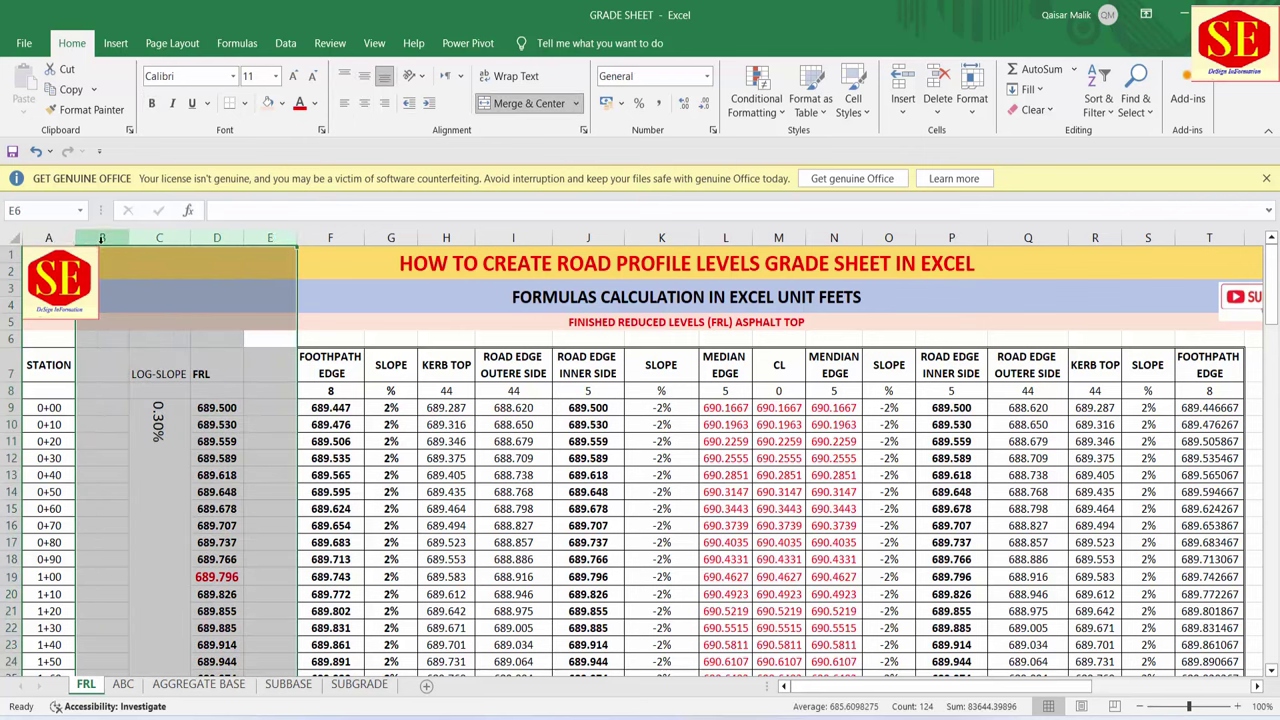
right_click(104, 243)
click(140, 503)
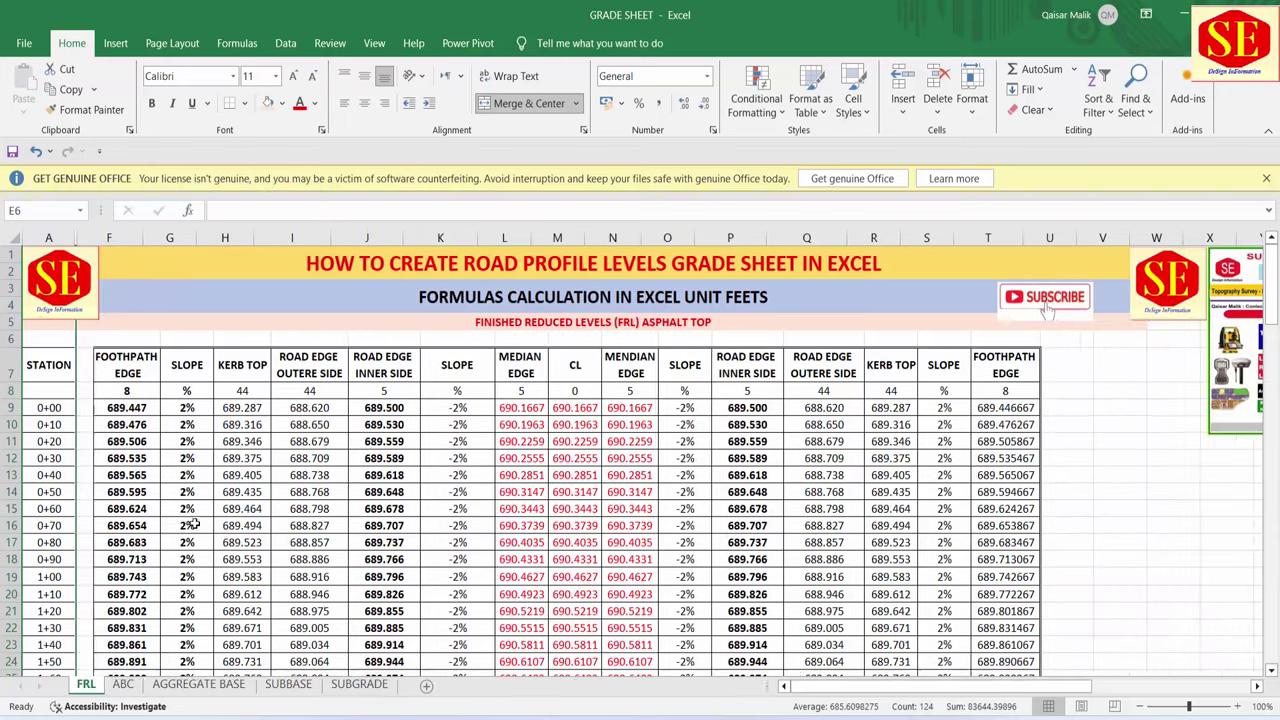
- Check the J9, L9 and P9 formulas and the inner side level at 0+20
double_click(380, 408)
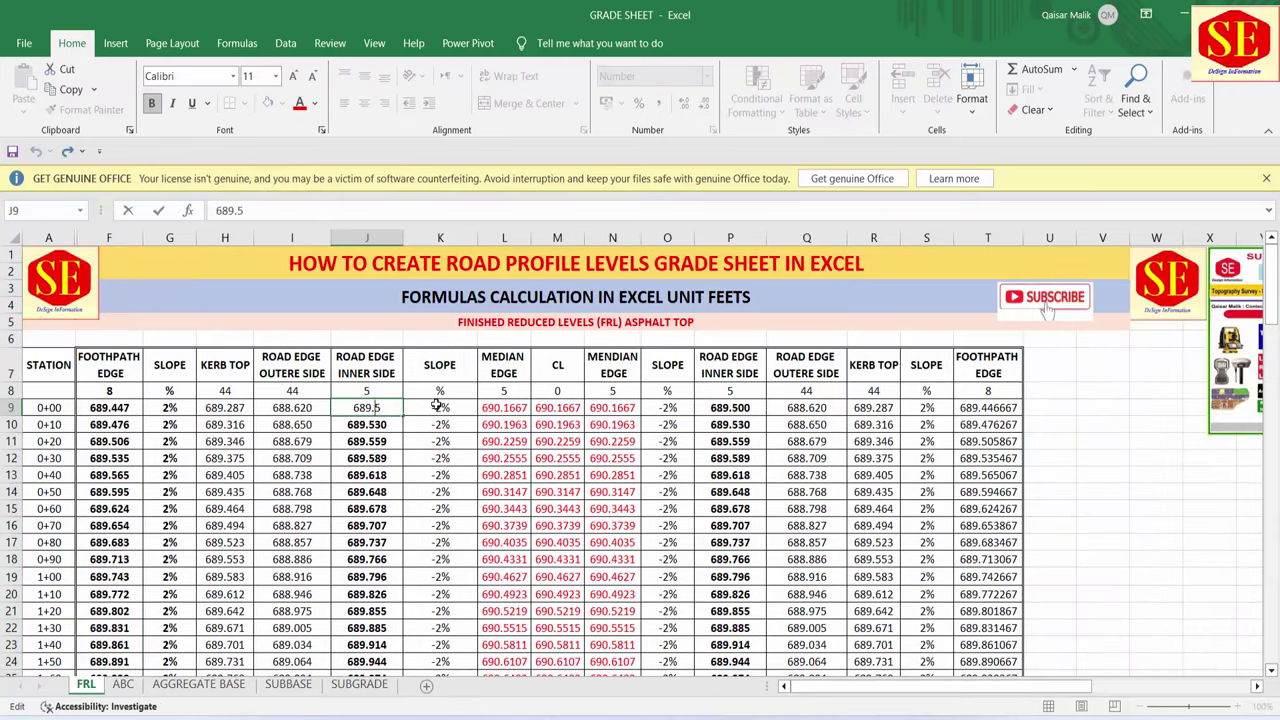
key(Escape)
double_click(522, 410)
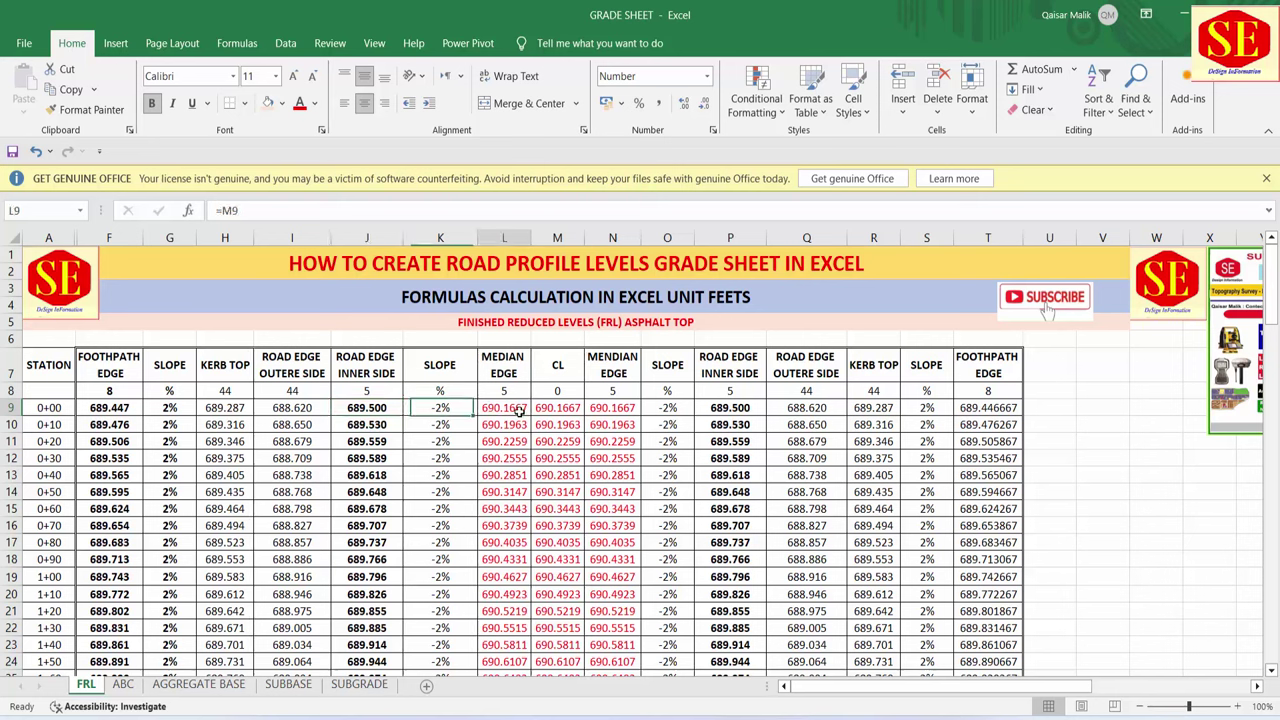
key(Escape)
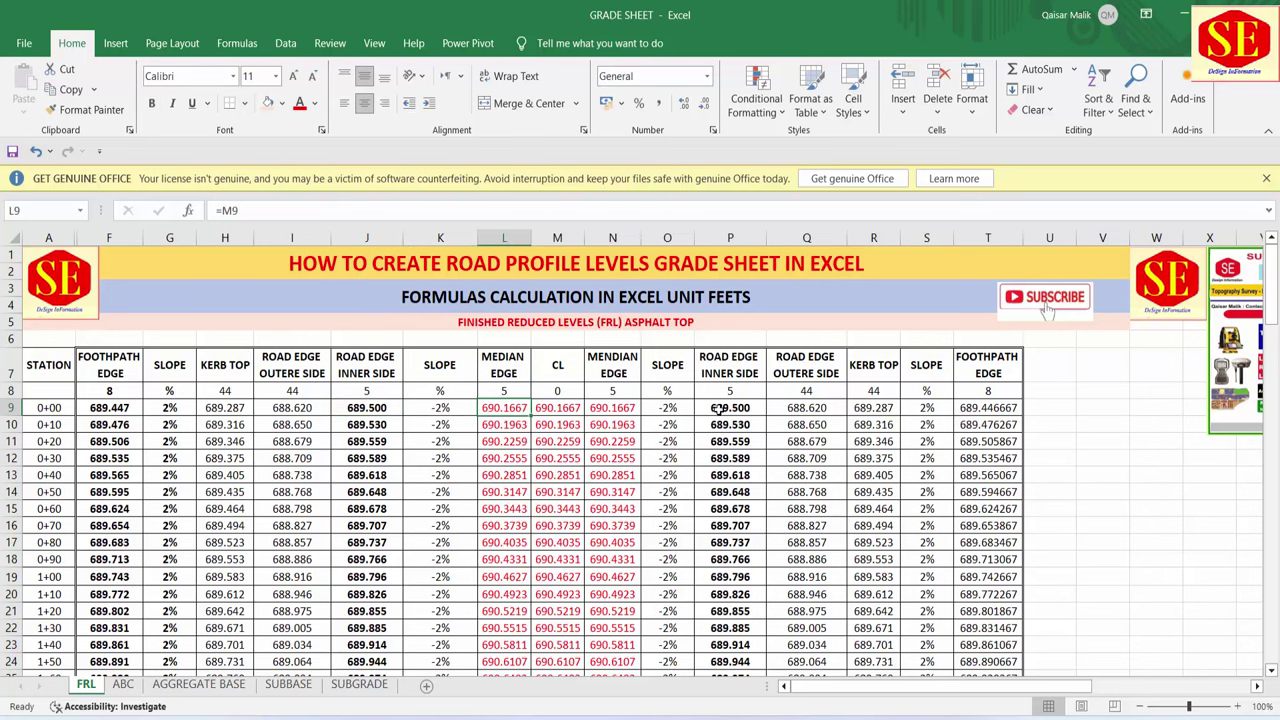
double_click(718, 409)
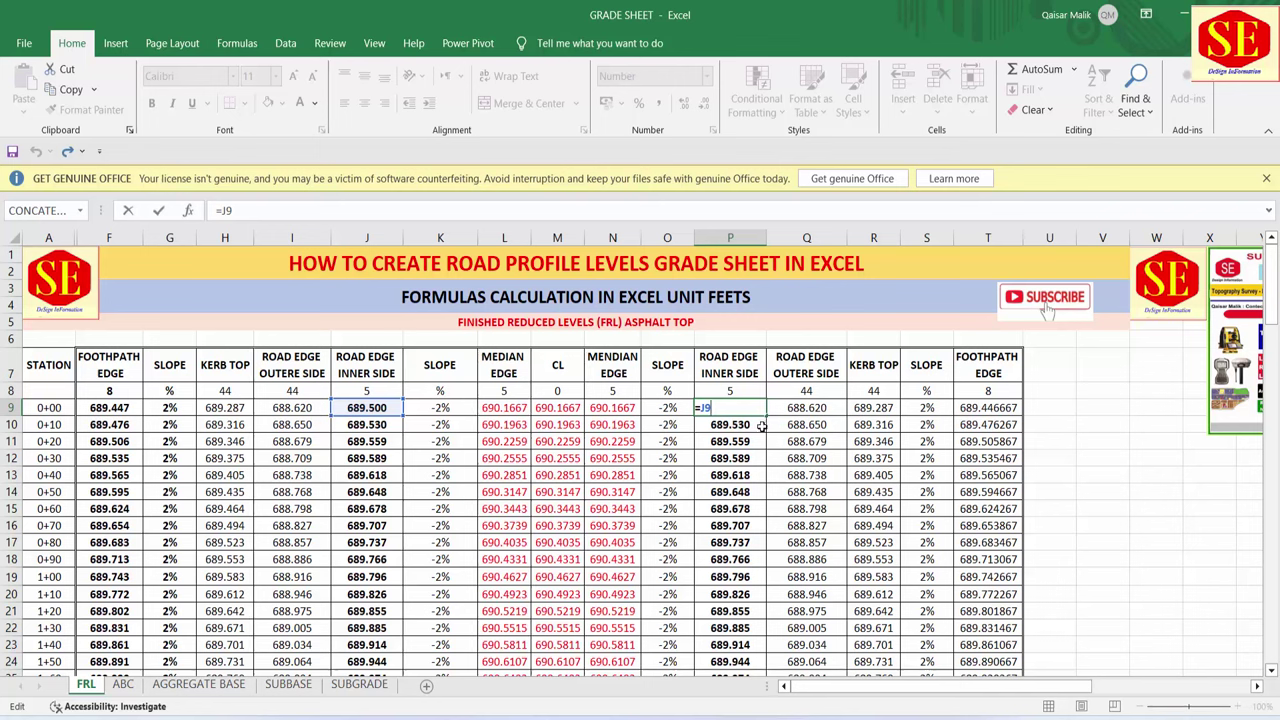
key(Escape)
click(380, 442)
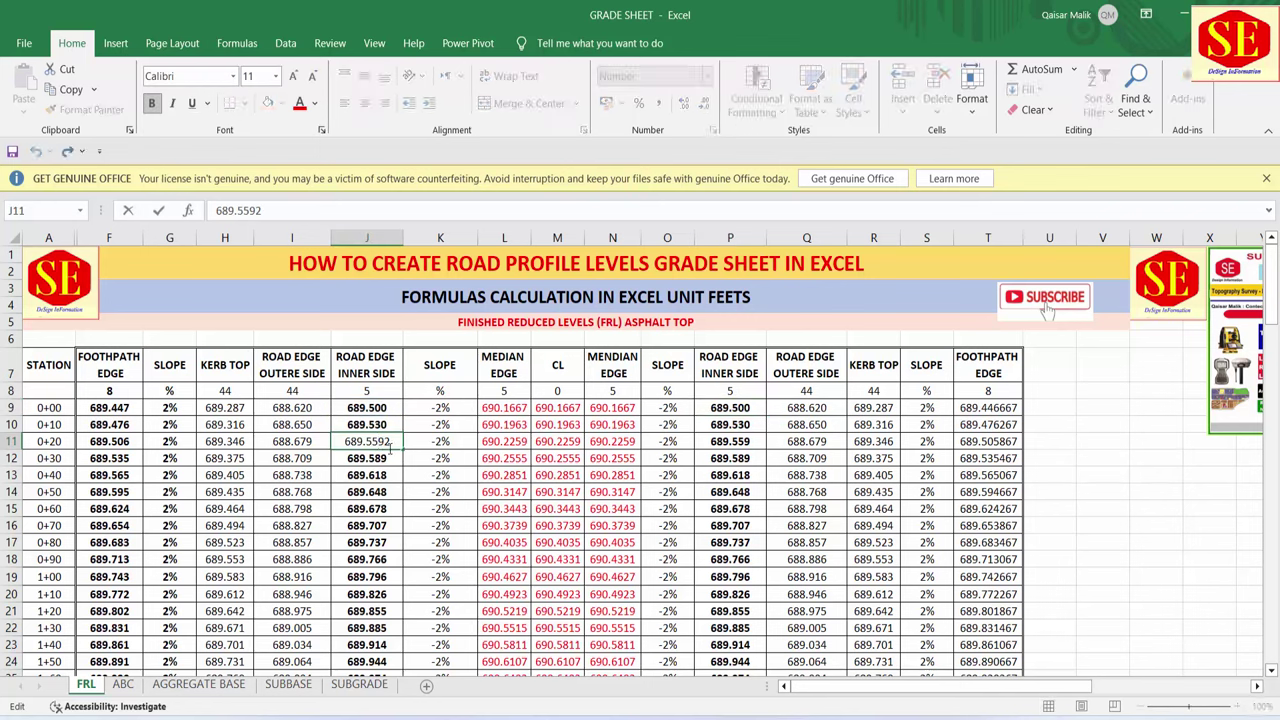
key(Escape)
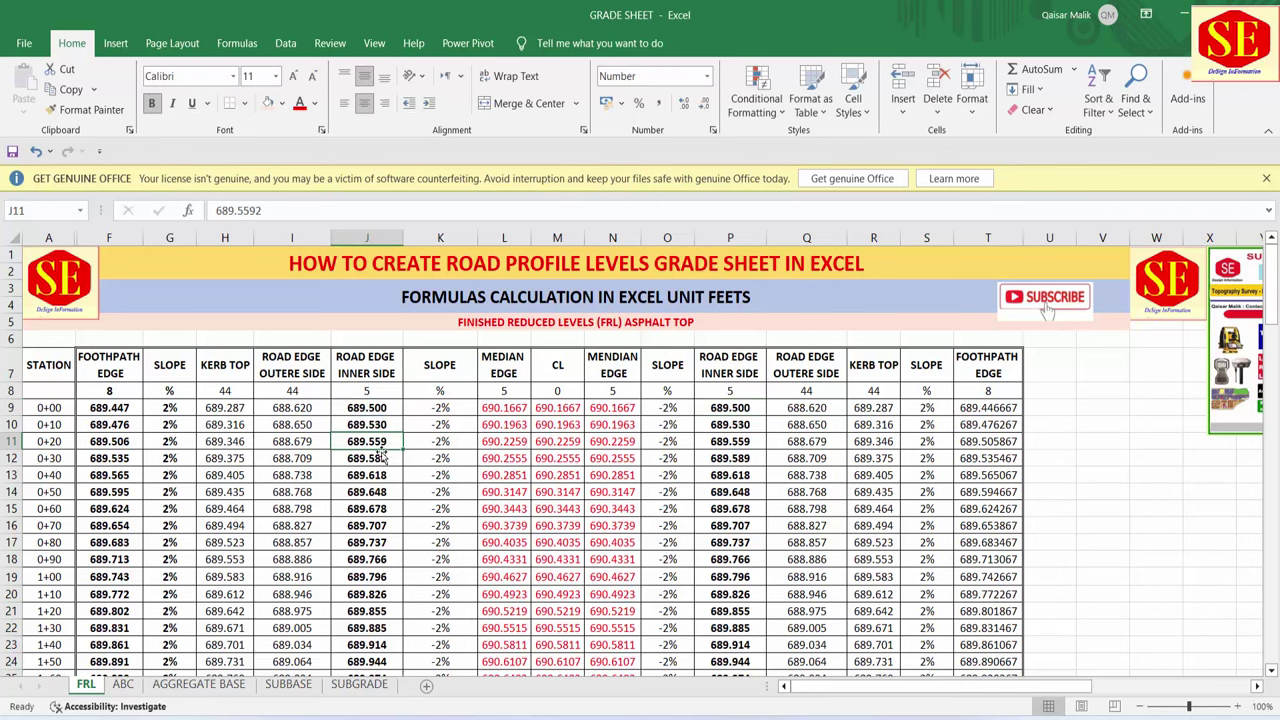
click(122, 684)
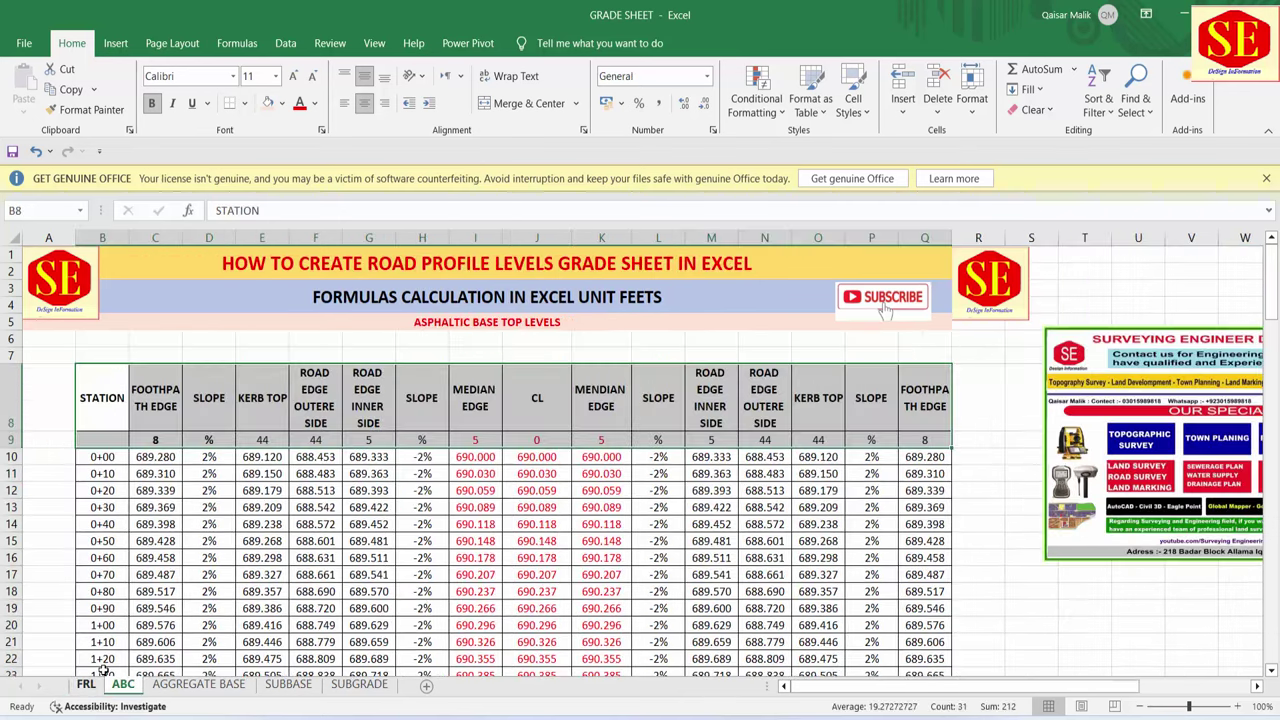
- Inspect FRL-linked median edge and level formulas on the ABC and AGGREGATE BASE sheets, then SUBBASE and SUBGRADE
key(ctrl+Page_Up)
click(132, 684)
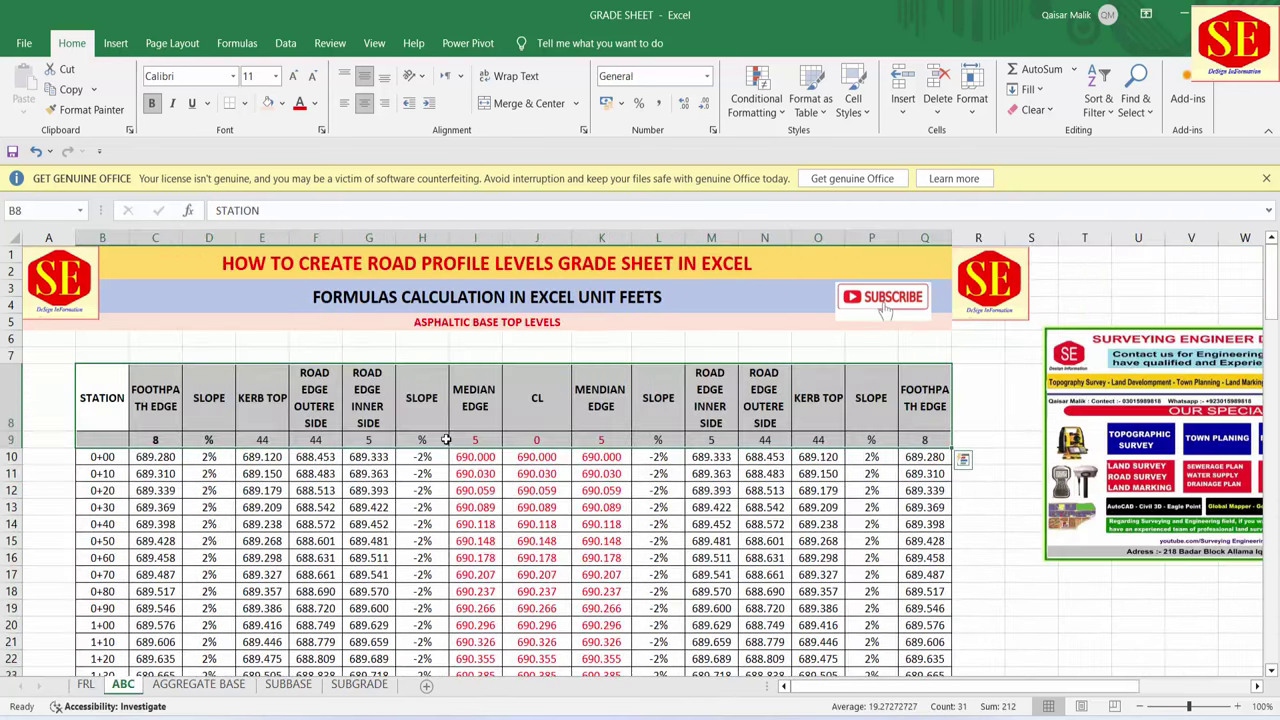
click(488, 507)
click(162, 686)
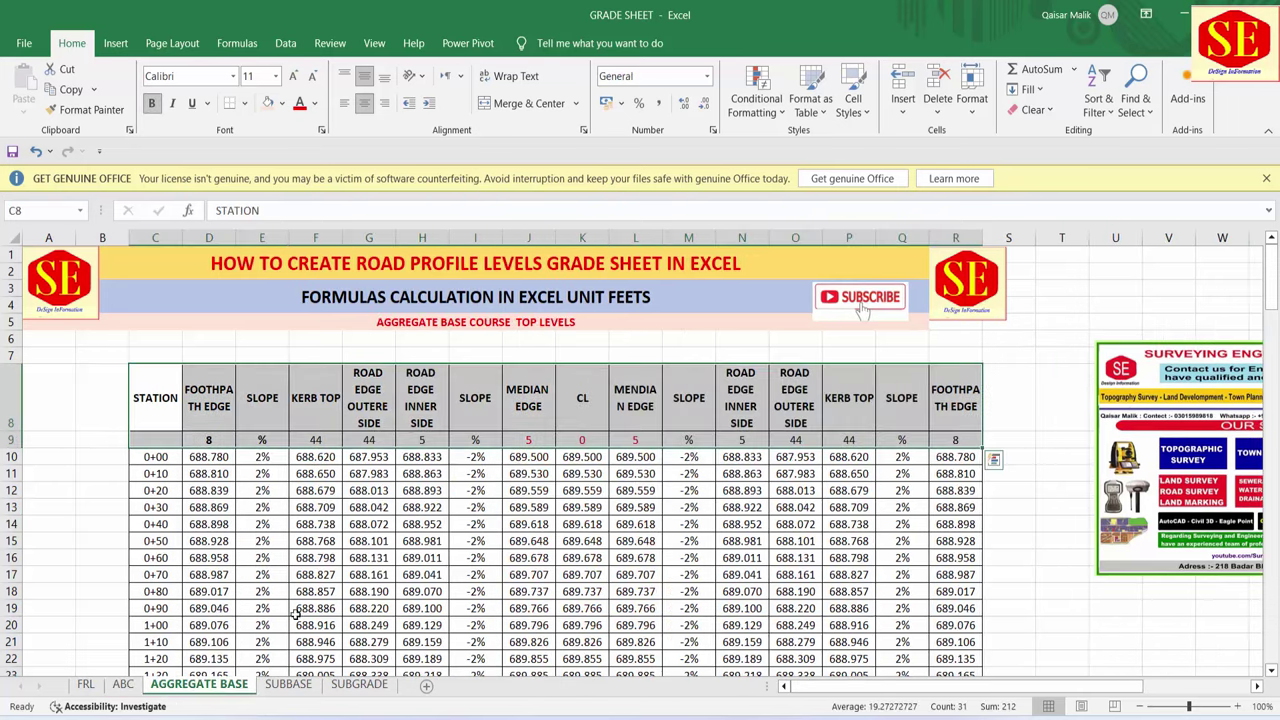
click(629, 524)
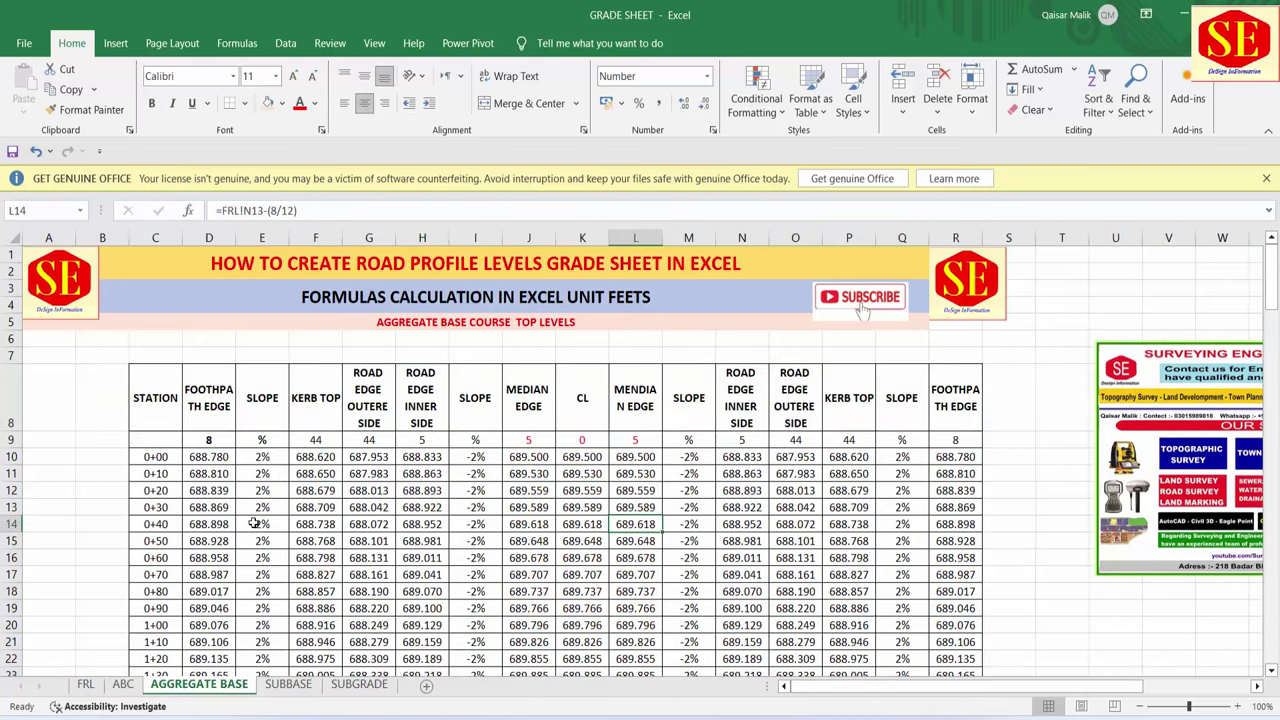
click(296, 685)
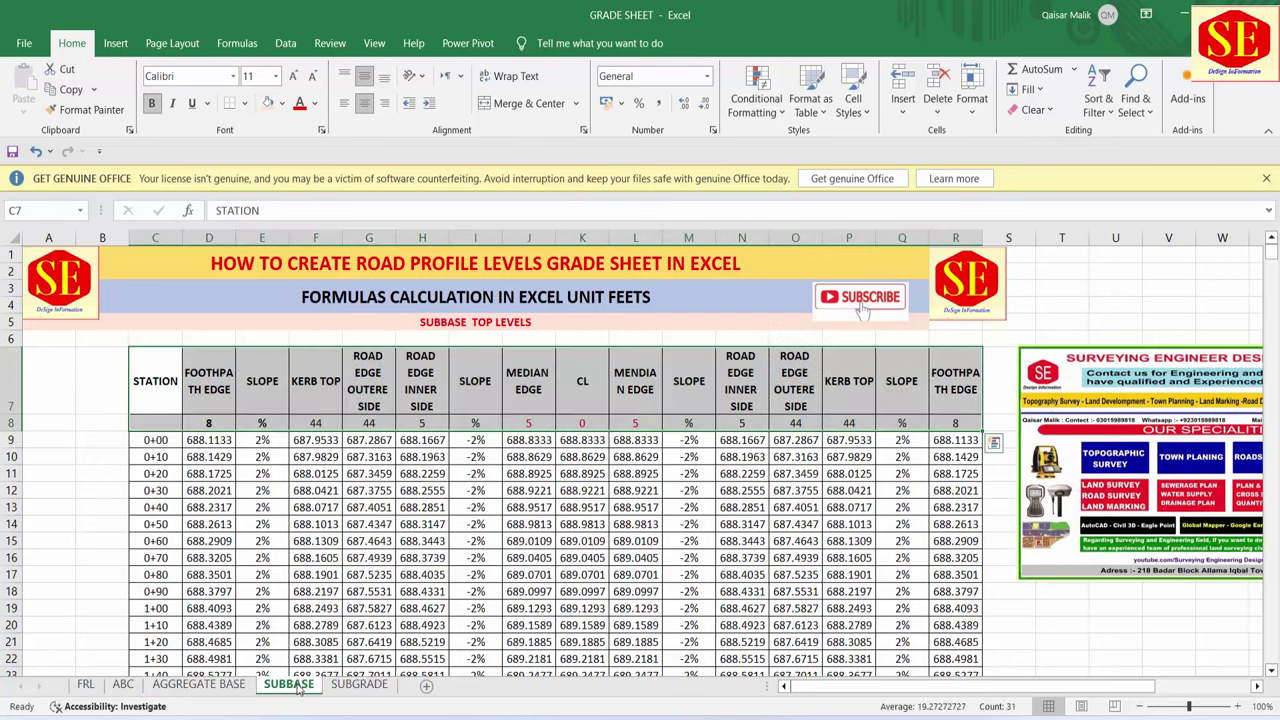
click(362, 688)
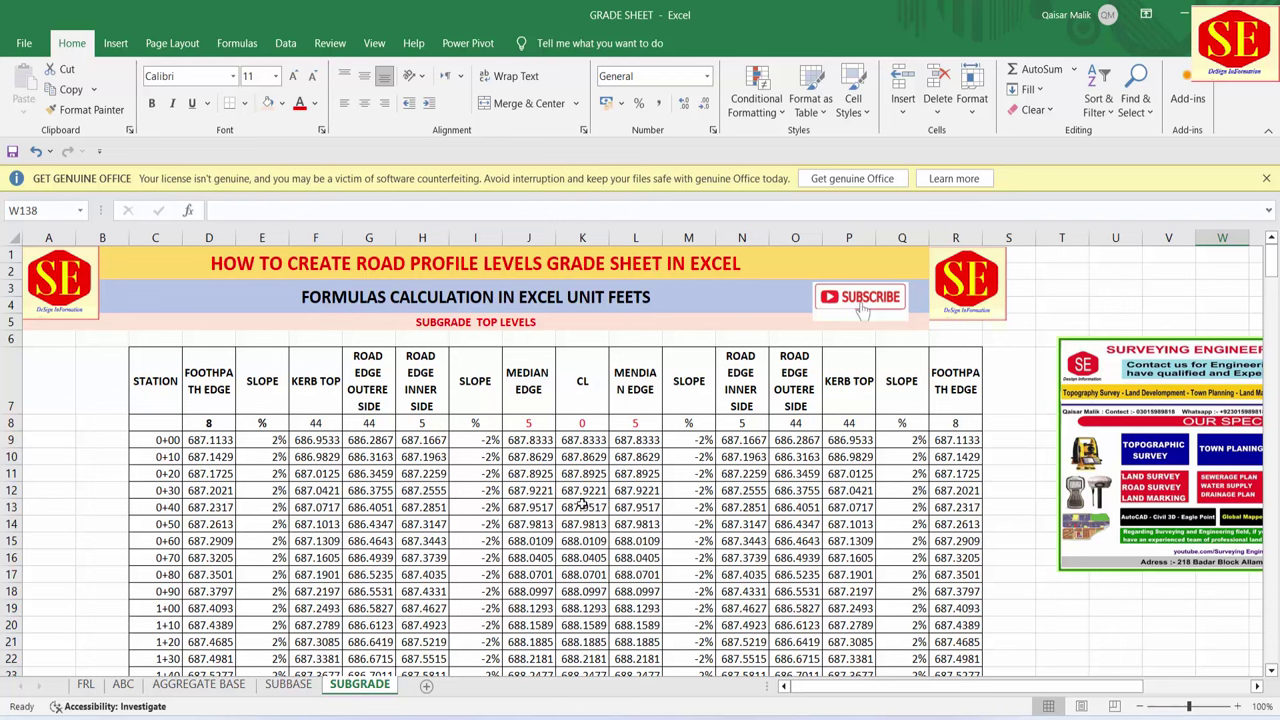
- On FRL, show the kerb and road edge widths H8:J8 to three decimals
click(86, 684)
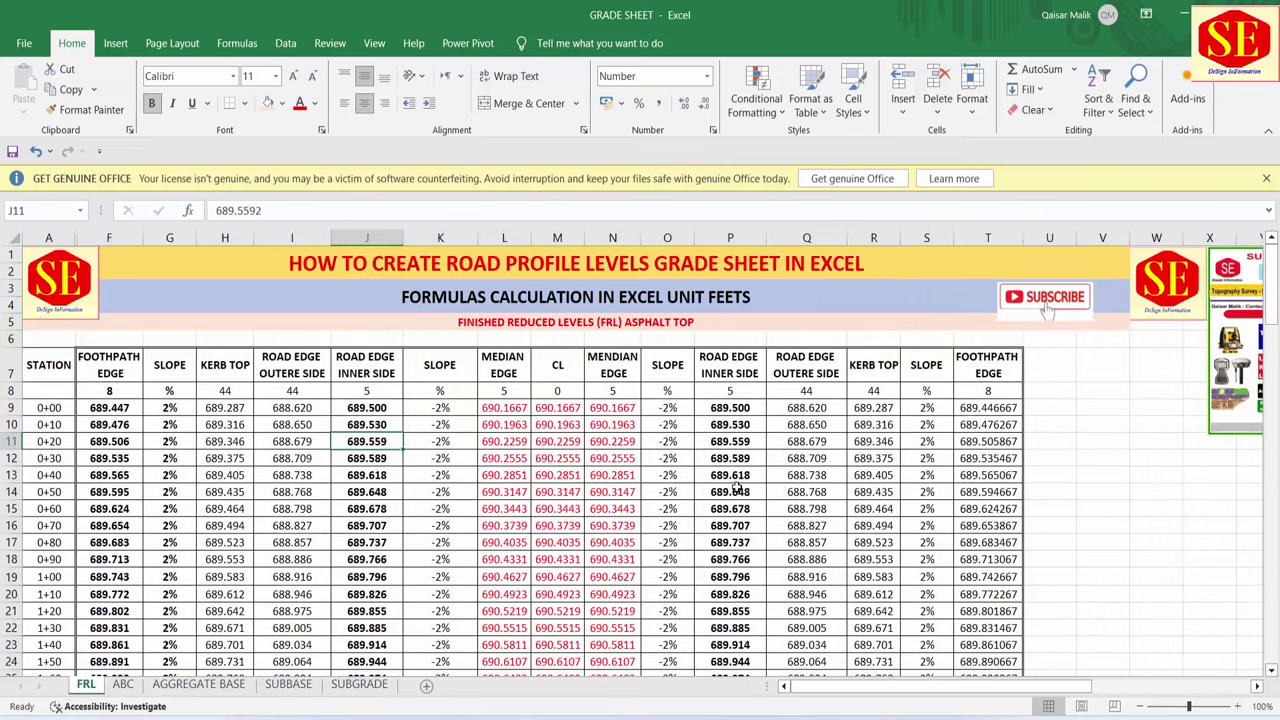
scroll(355, 424, down, 1)
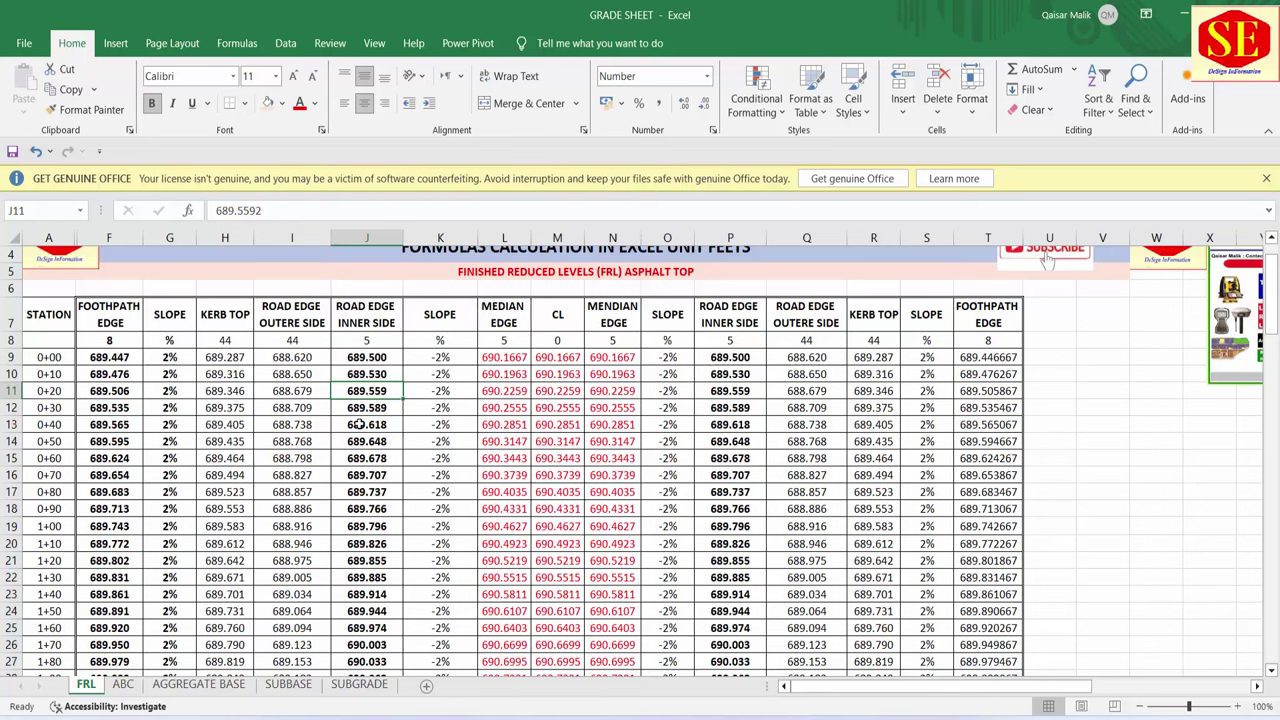
drag(218, 340, 399, 340)
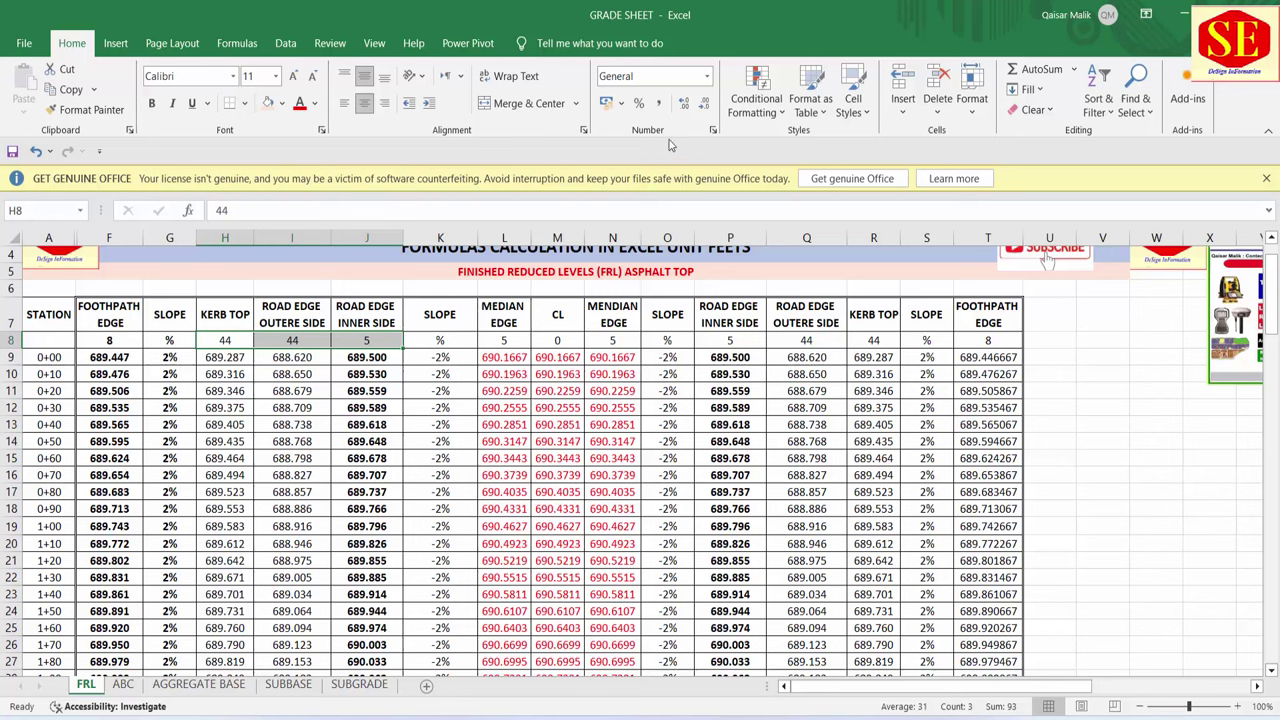
click(685, 105)
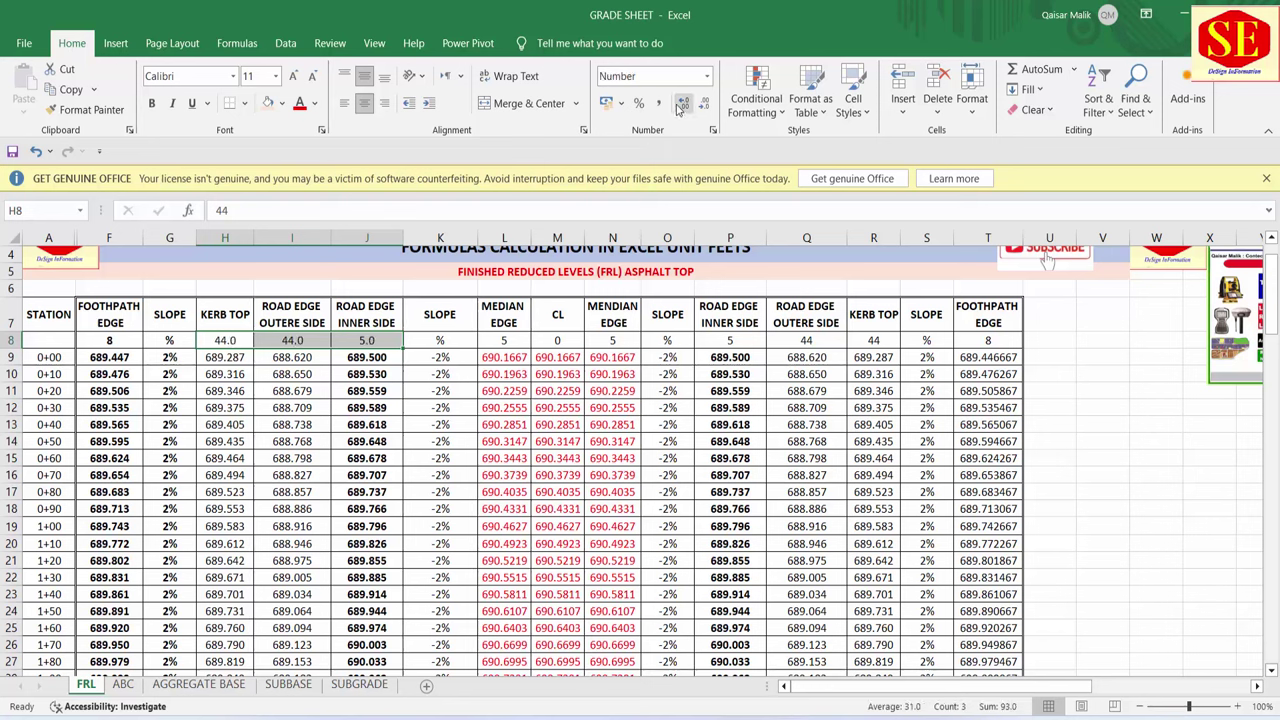
click(685, 105)
click(685, 105)
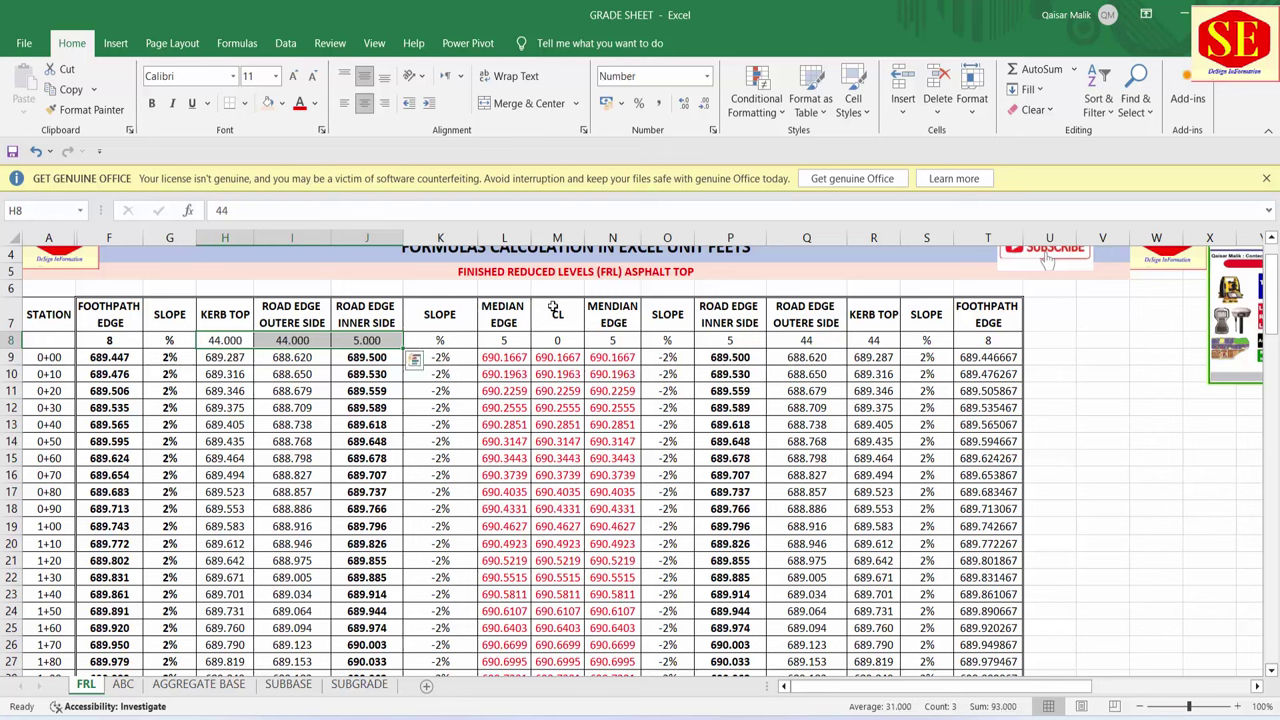
- Show the median and CL widths L8:N8 to three decimals
click(516, 341)
drag(516, 341, 612, 341)
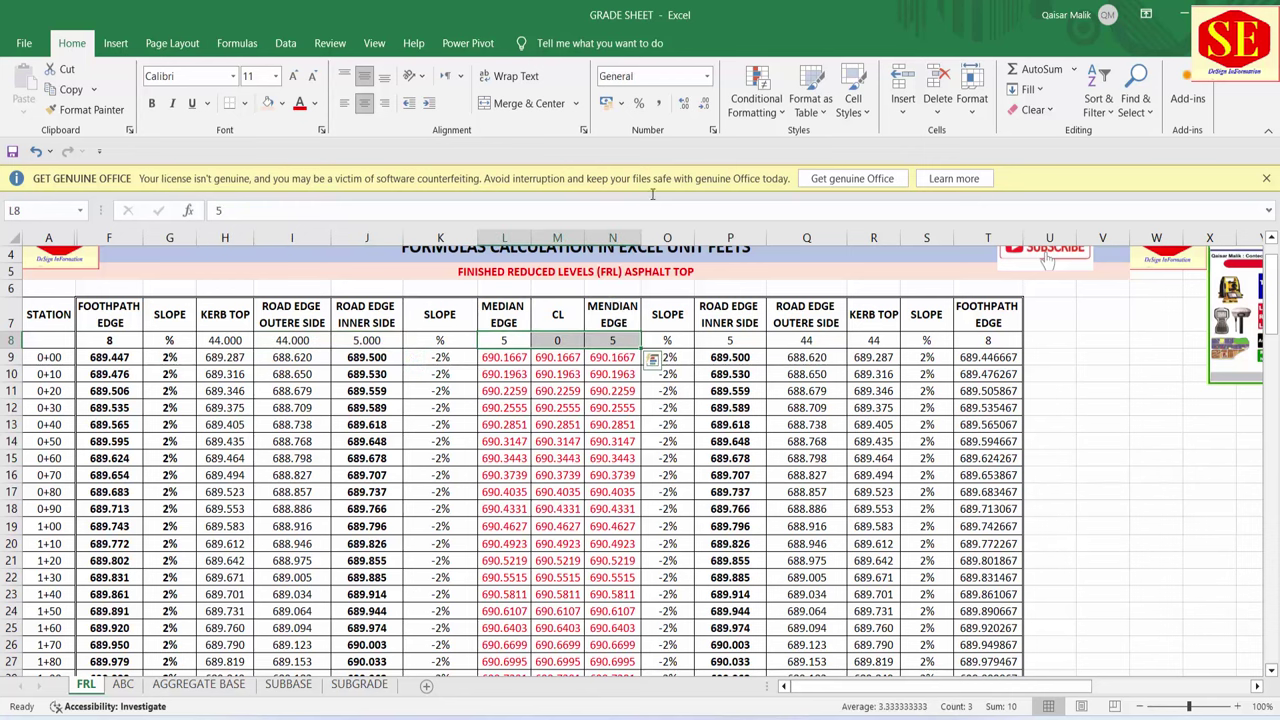
click(686, 106)
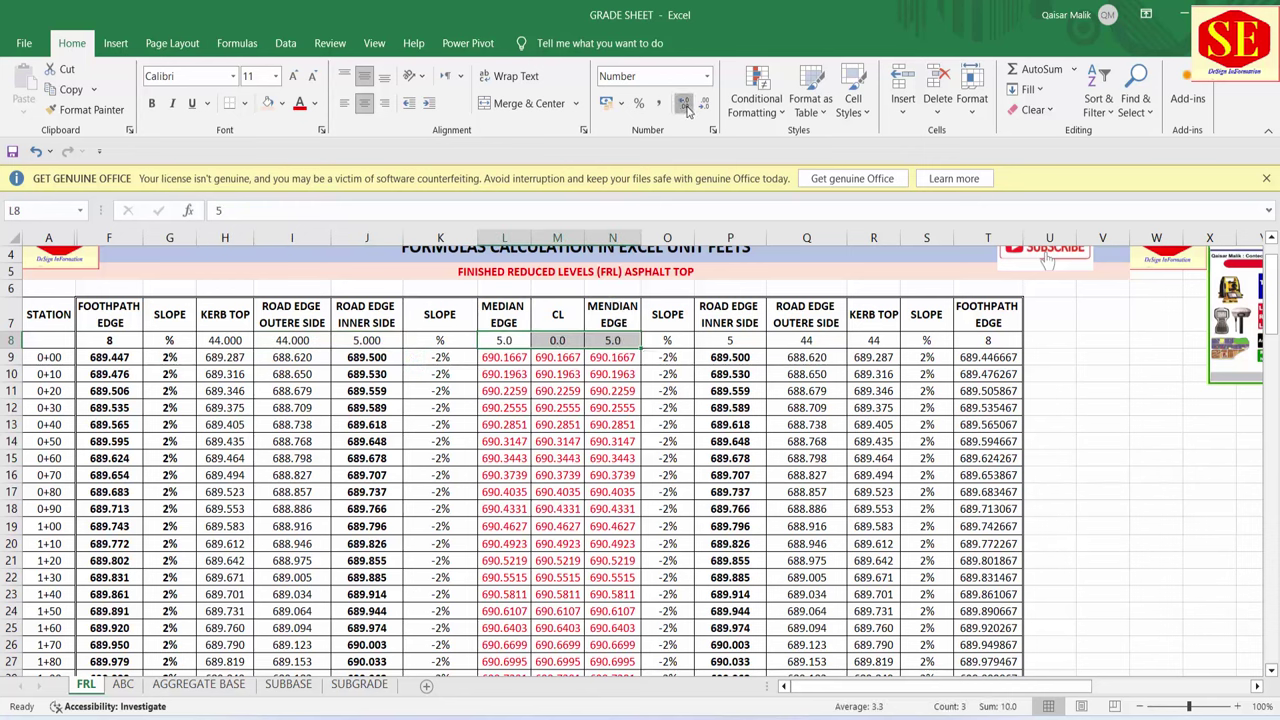
click(686, 106)
click(686, 106)
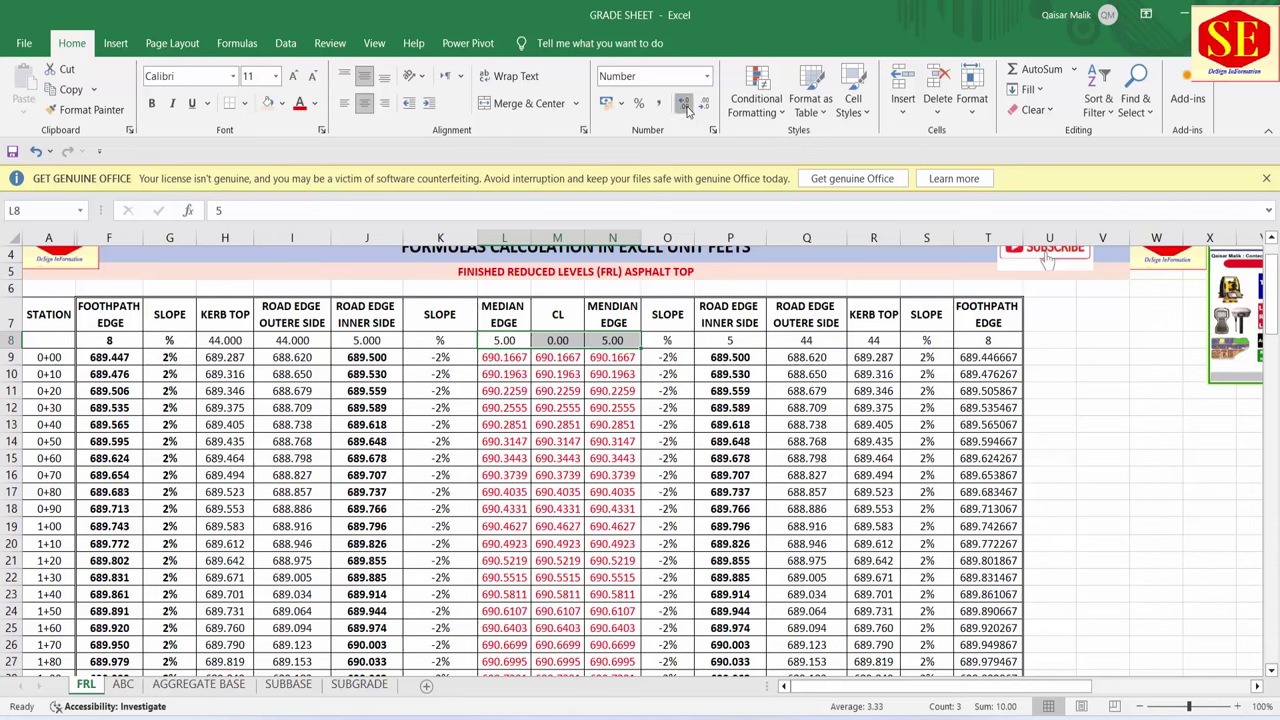
- Show the road edge and kerb widths P8:R8 to three decimals
click(753, 341)
drag(753, 341, 875, 336)
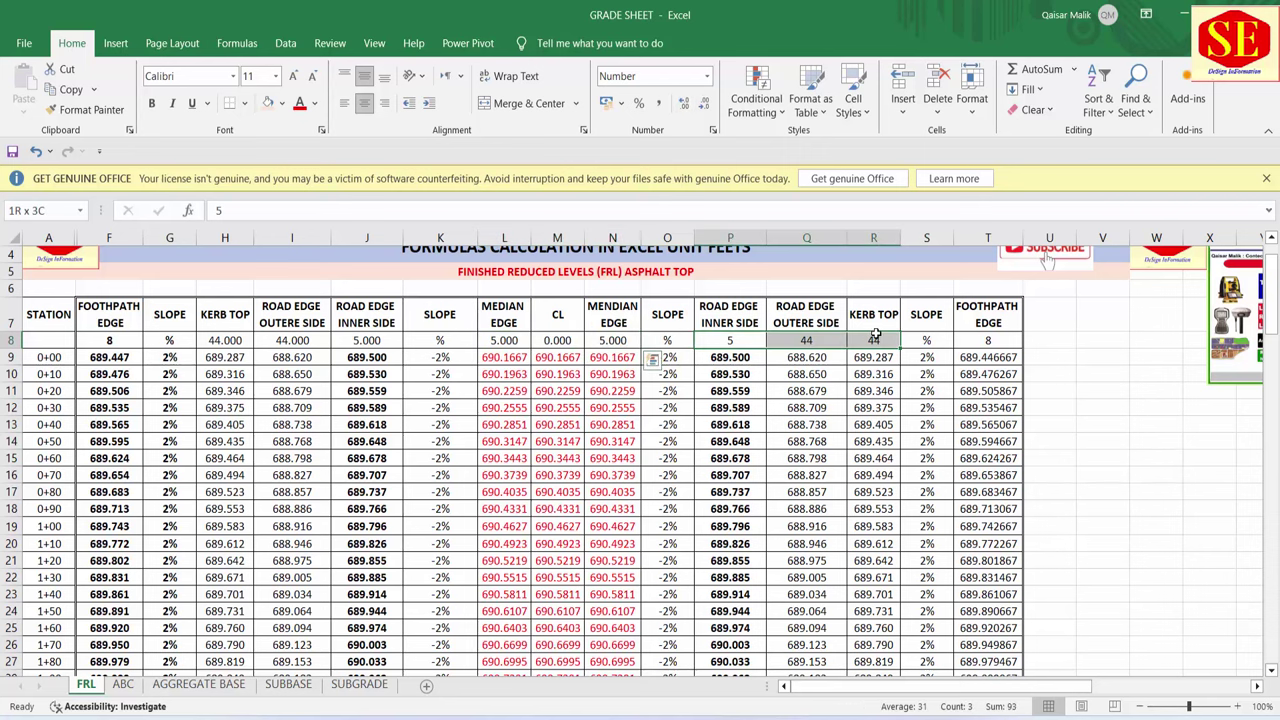
click(686, 104)
click(686, 104)
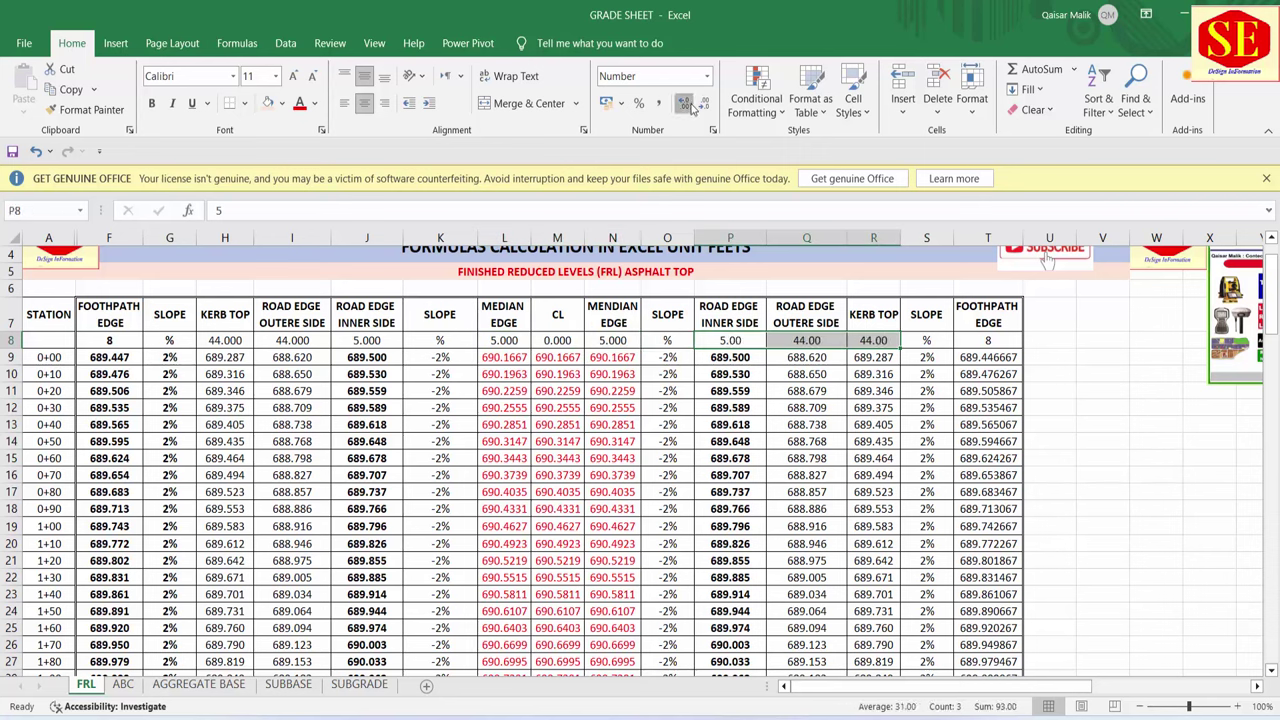
click(686, 104)
scroll(596, 357, up, 1)
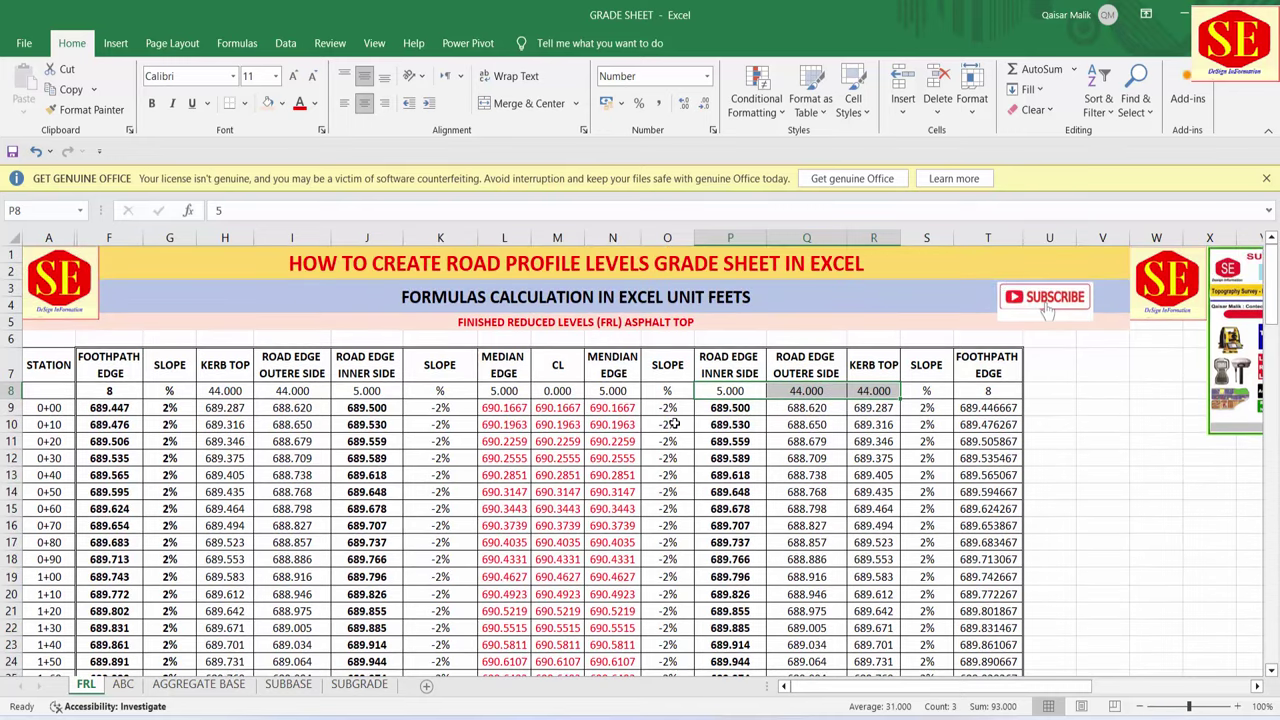
click(505, 512)
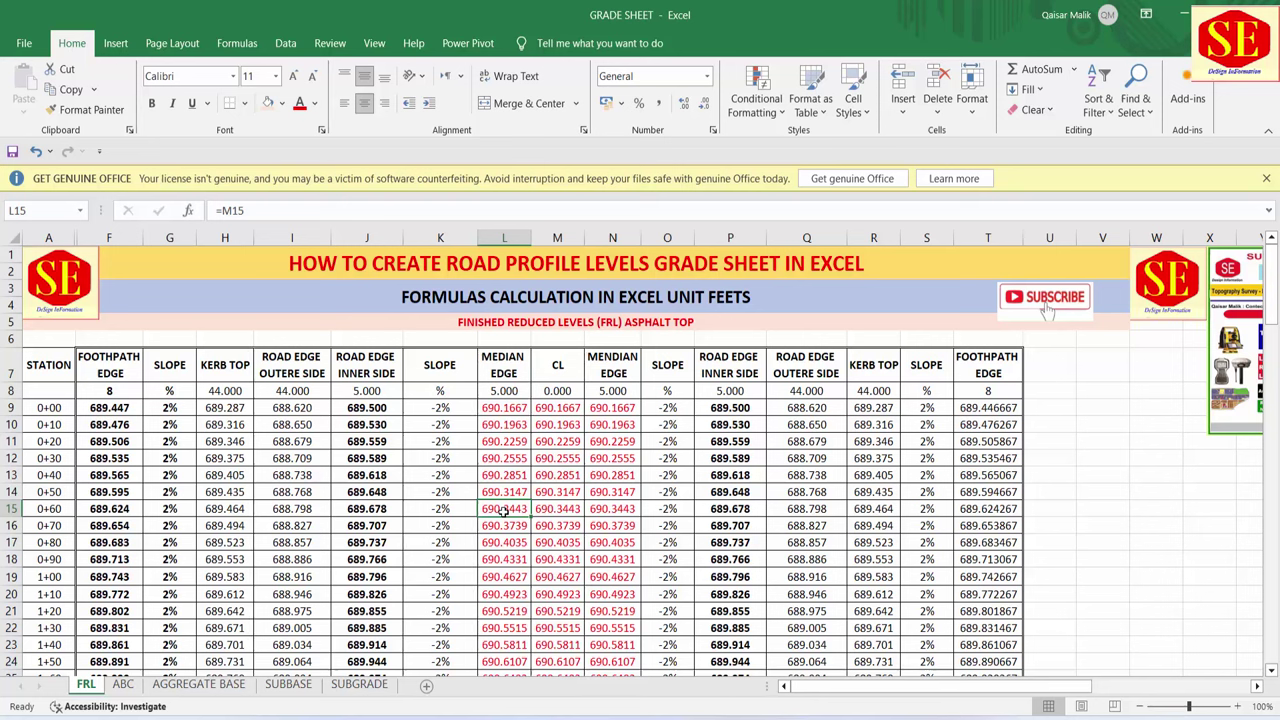
click(512, 458)
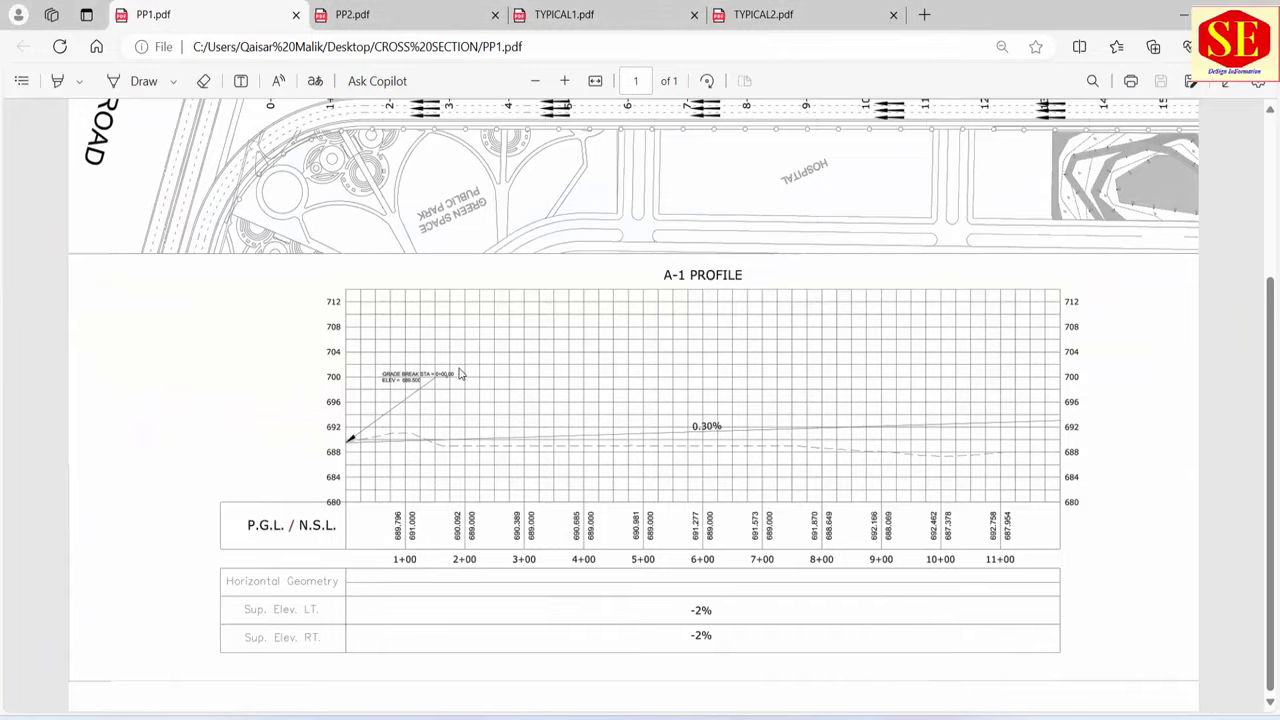
scroll(459, 373, up, 3)
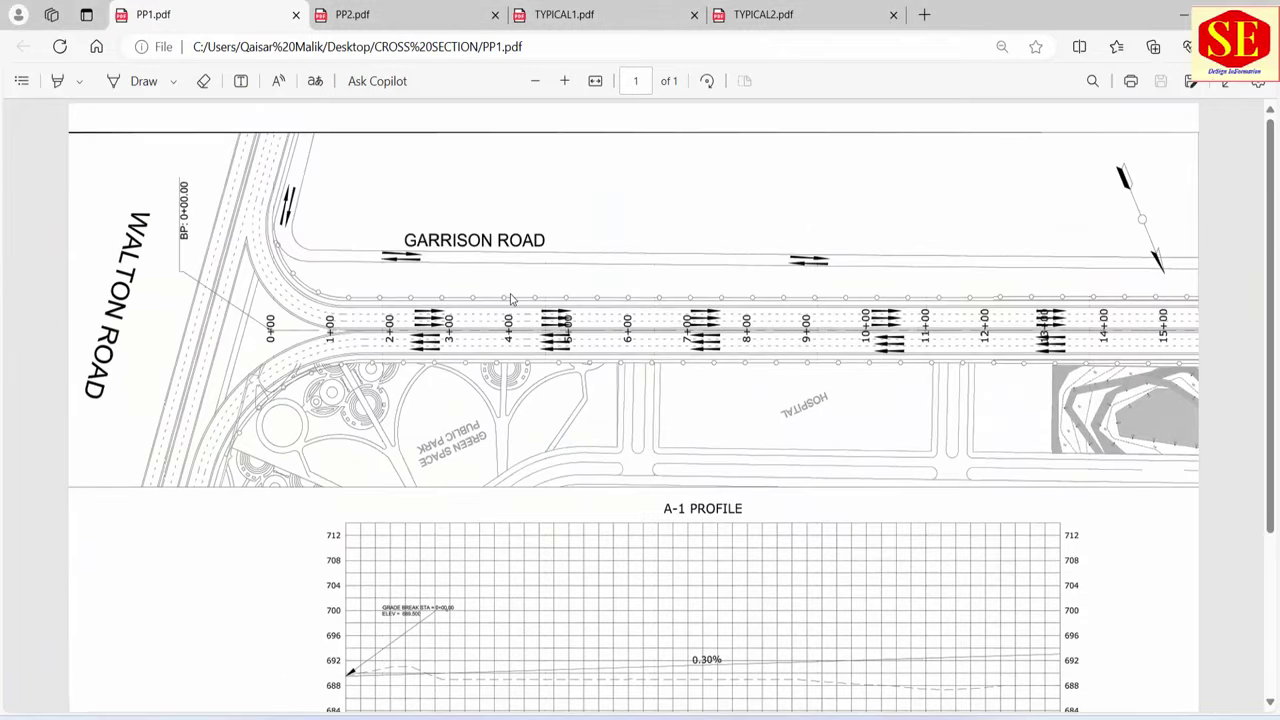
scroll(502, 515, down, 3)
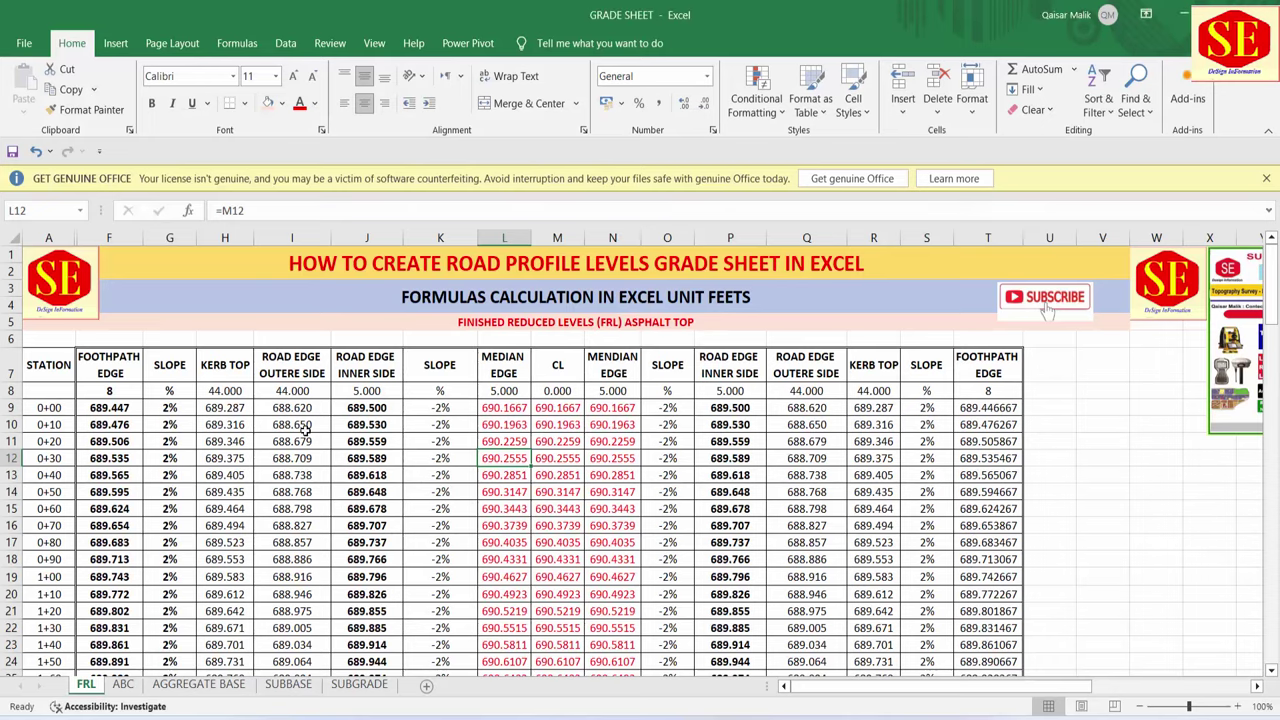
drag(170, 410, 986, 400)
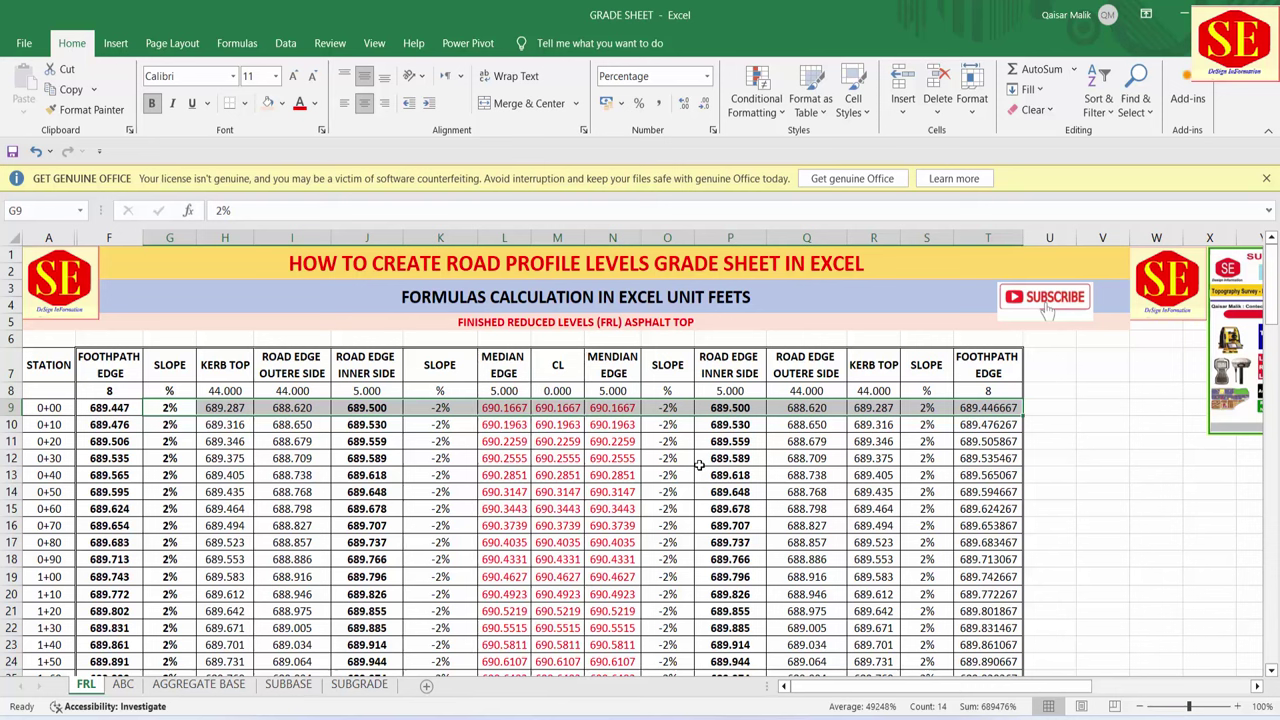
click(699, 465)
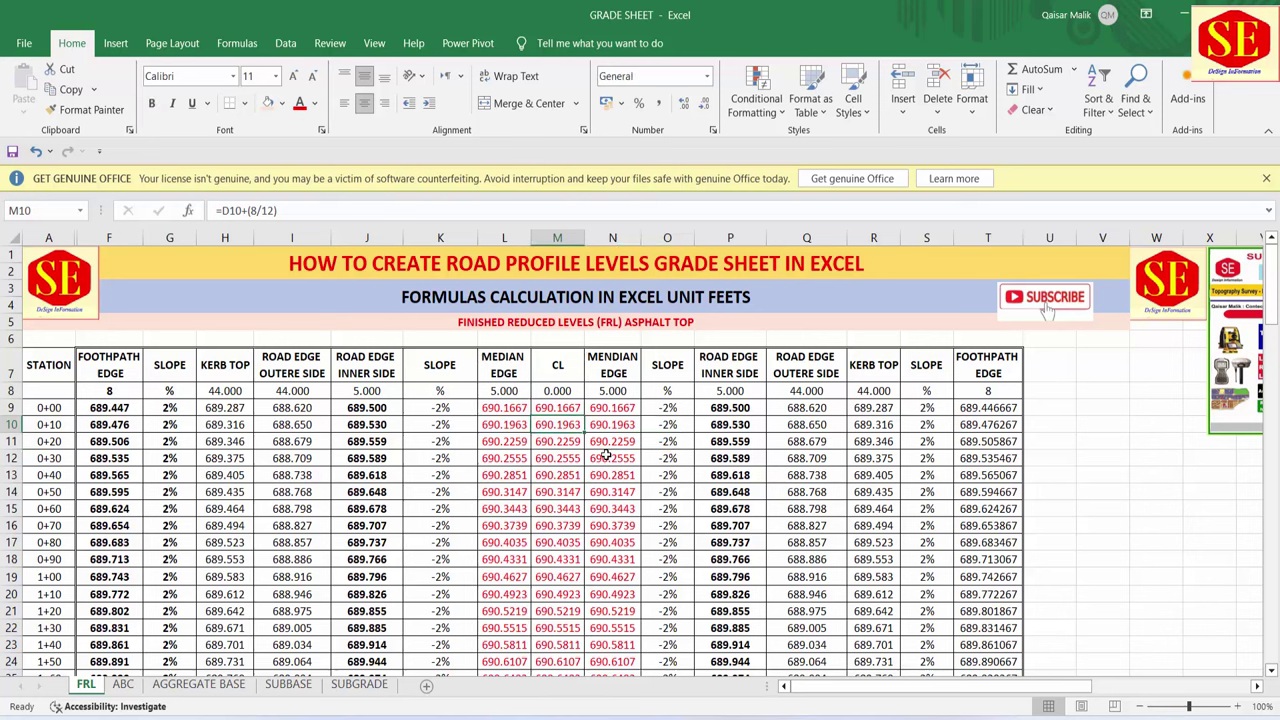
- Enter 100 as a test CL level in FRL cell M10 and copy it down the column
text(100)
key(Return)
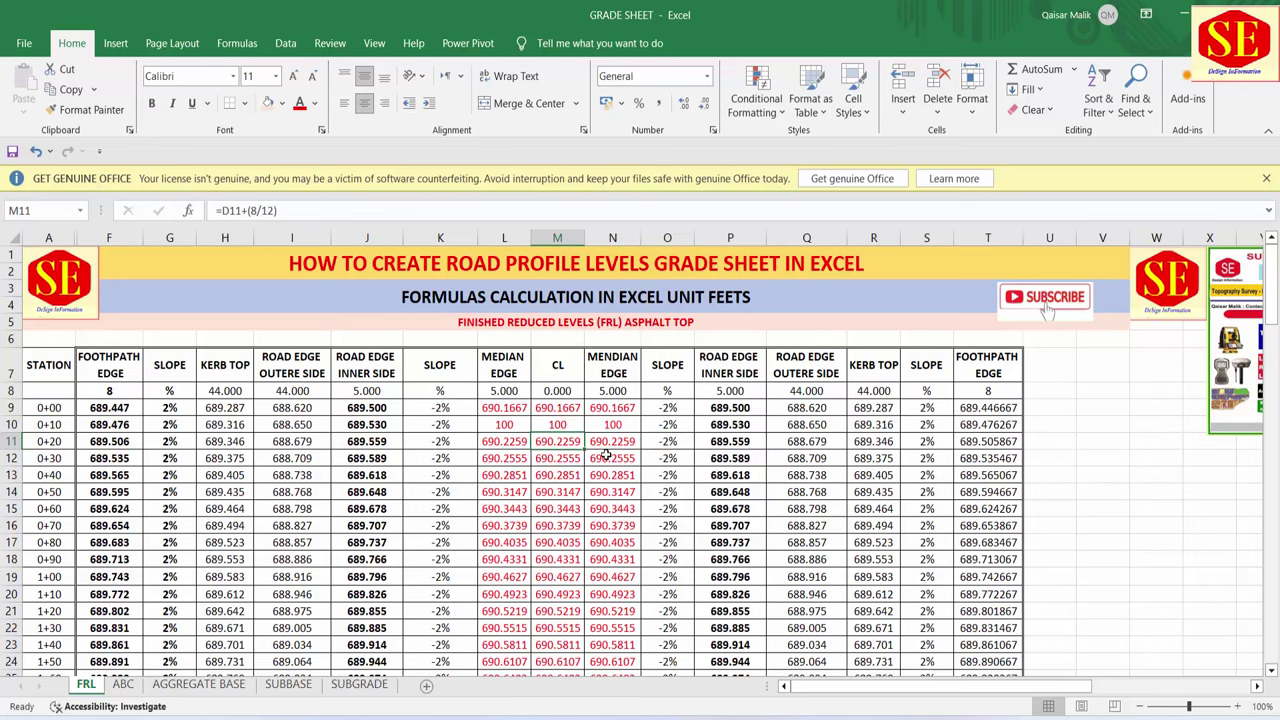
click(567, 425)
double_click(586, 431)
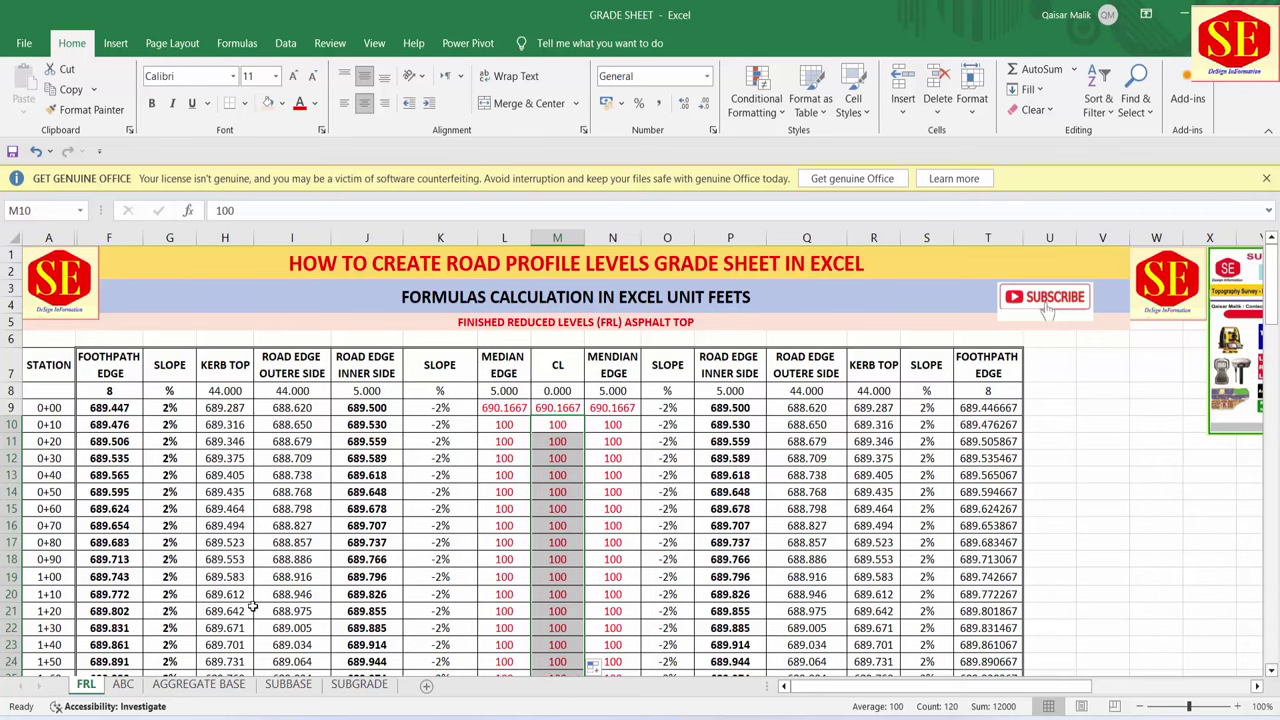
- Check the resulting levels on ABC, AGGREGATE BASE, SUBBASE and SUBGRADE cells K14:K20
click(123, 684)
scroll(551, 470, down, 2)
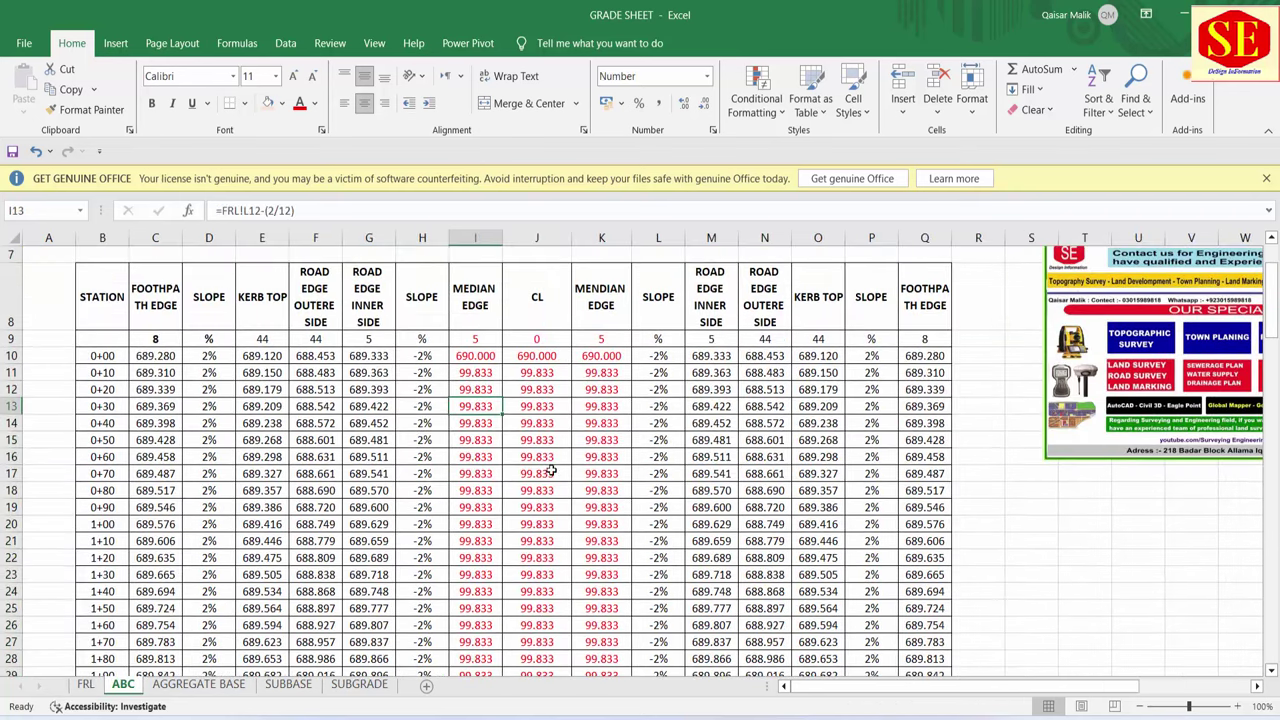
drag(483, 420, 512, 592)
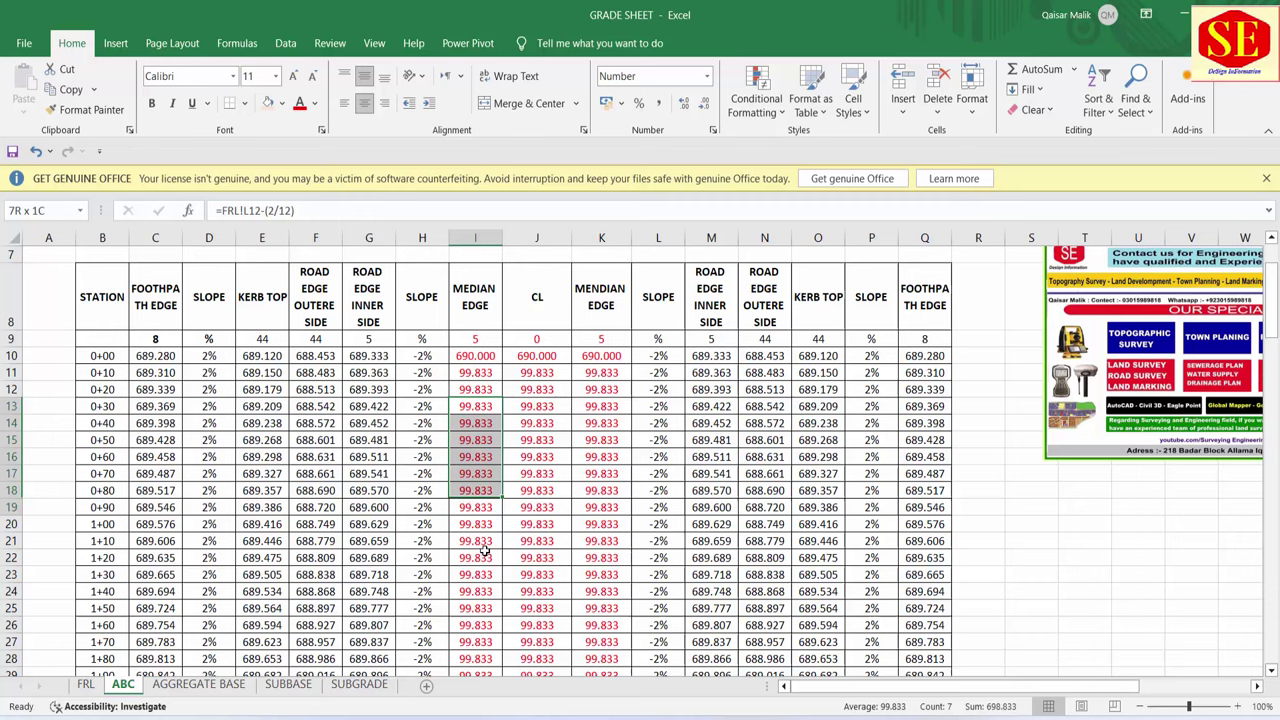
click(199, 684)
scroll(509, 521, down, 3)
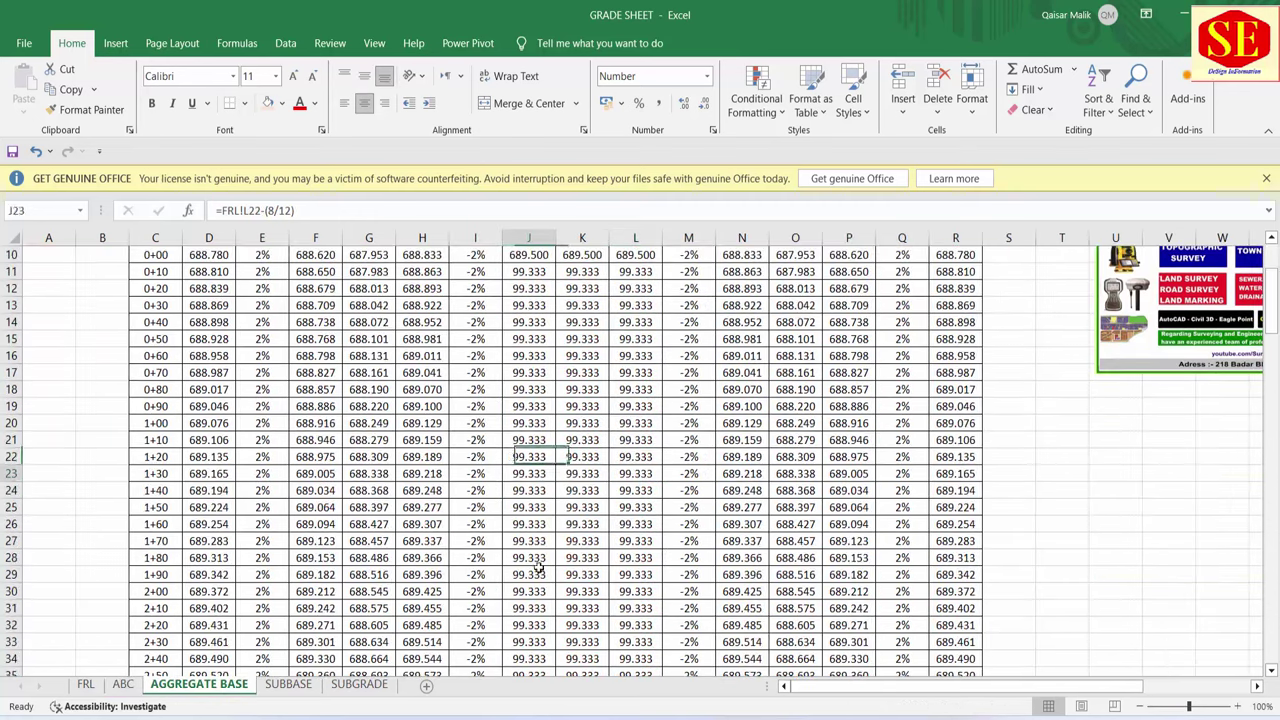
drag(529, 473, 529, 574)
click(290, 685)
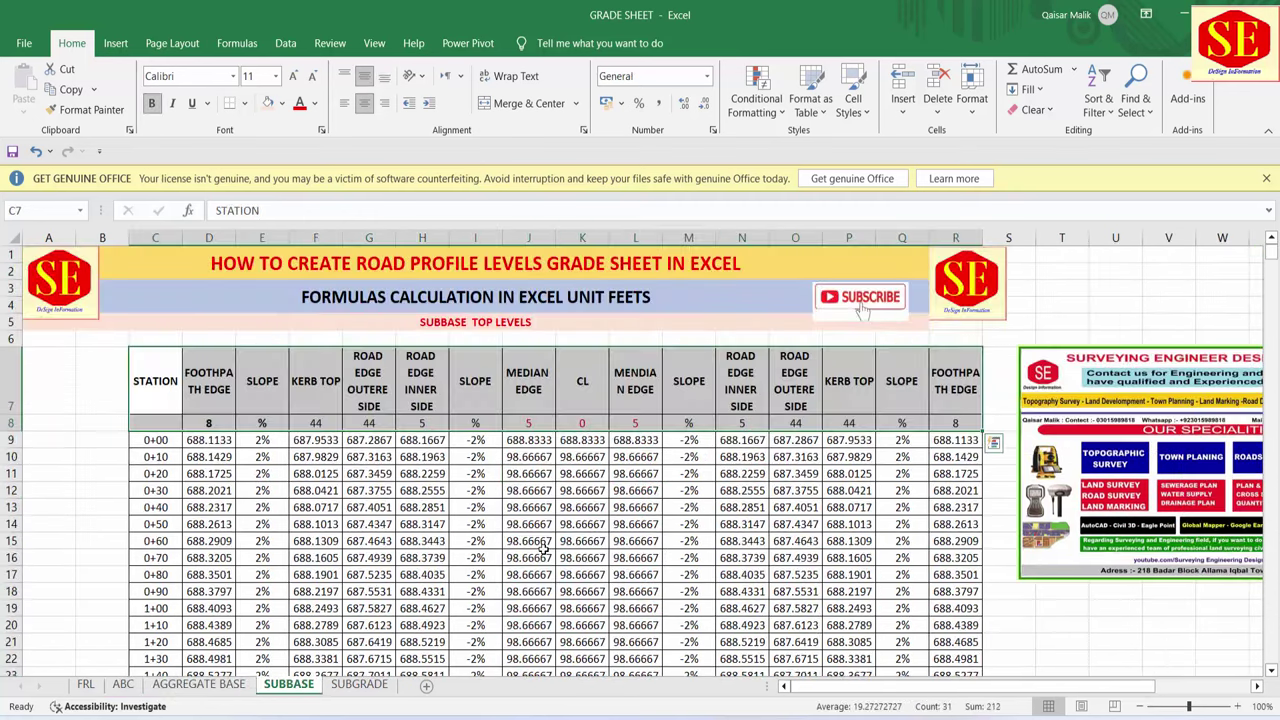
click(543, 548)
click(359, 684)
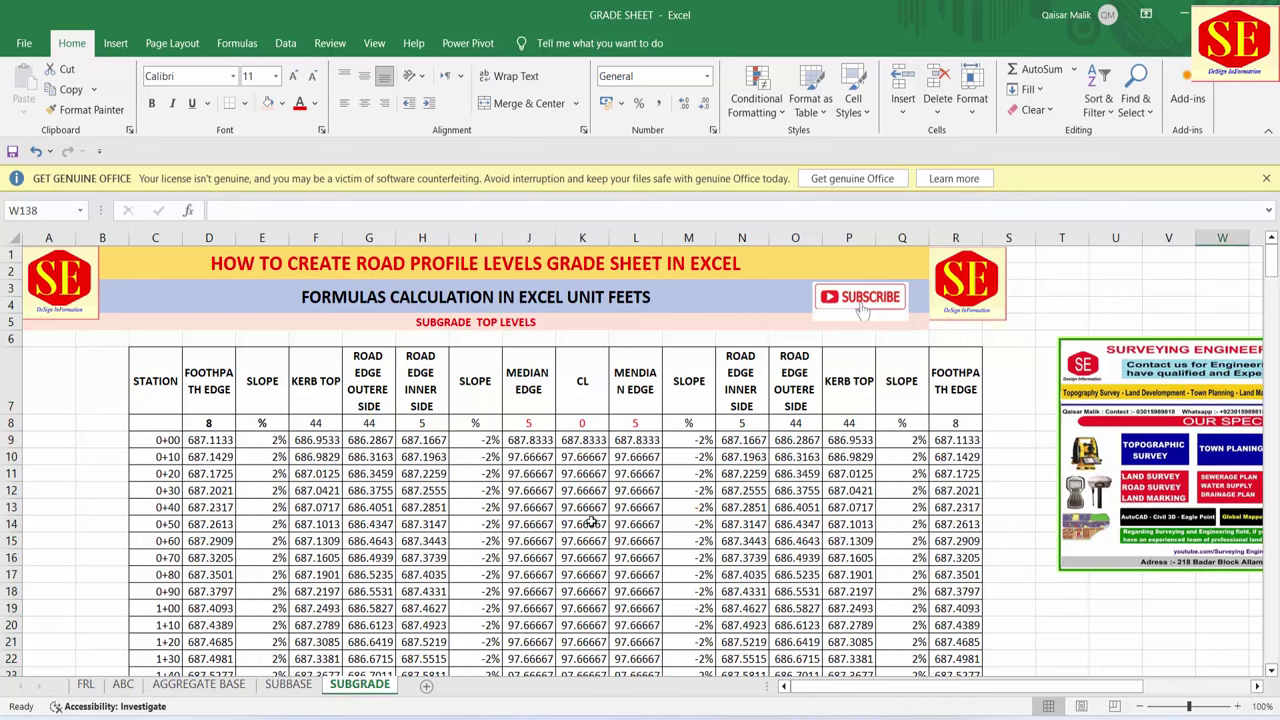
drag(592, 522, 592, 608)
- Enter test value 1 in FRL cell M16 at station 0+70
click(85, 684)
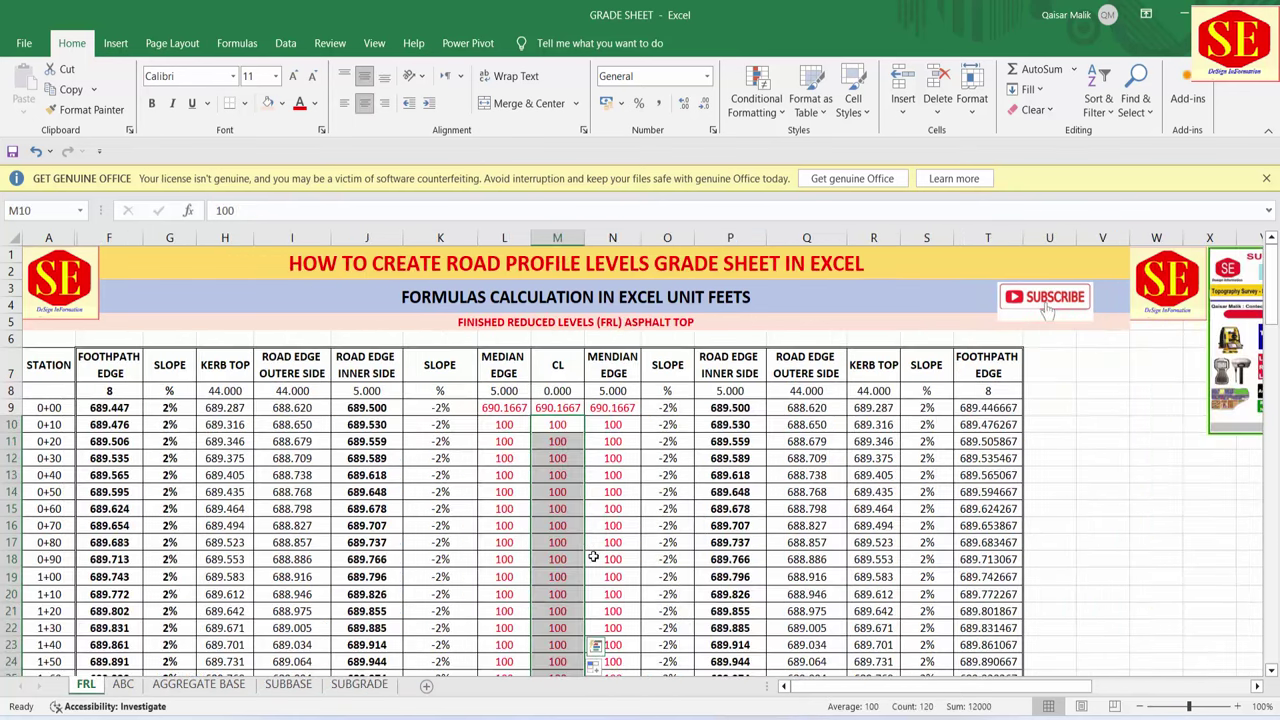
click(570, 525)
text(1)
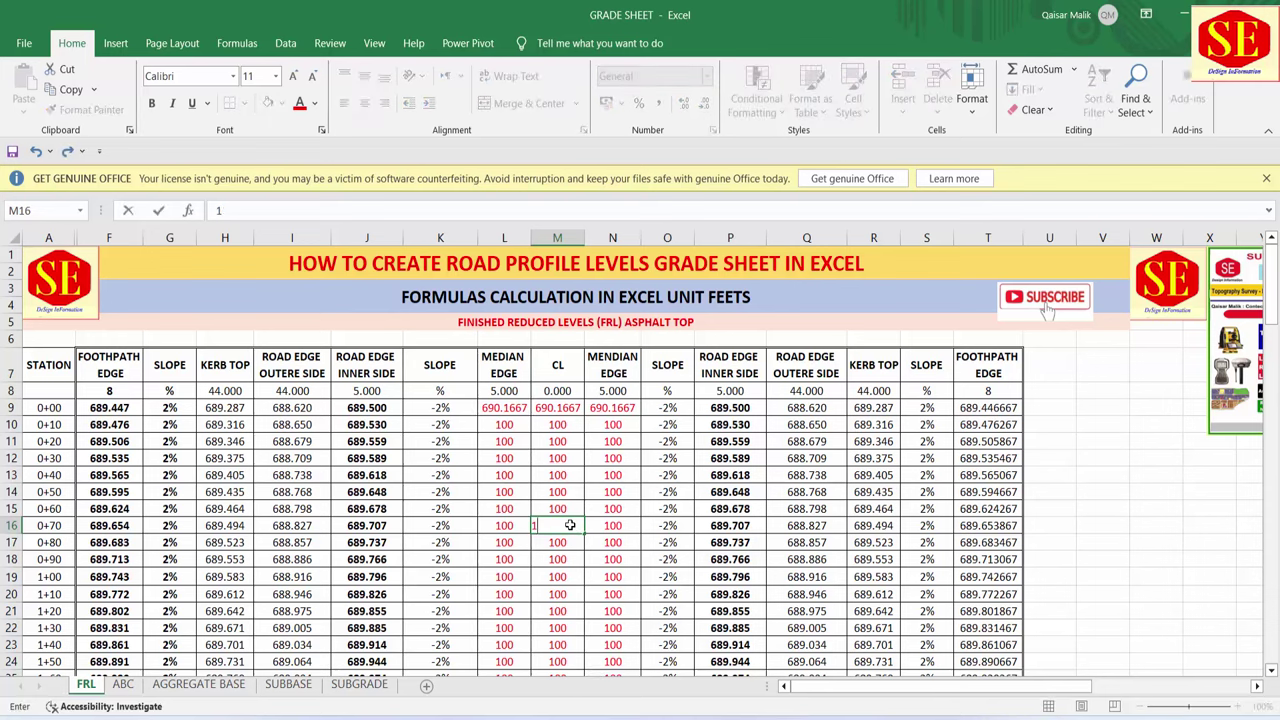
key(Return)
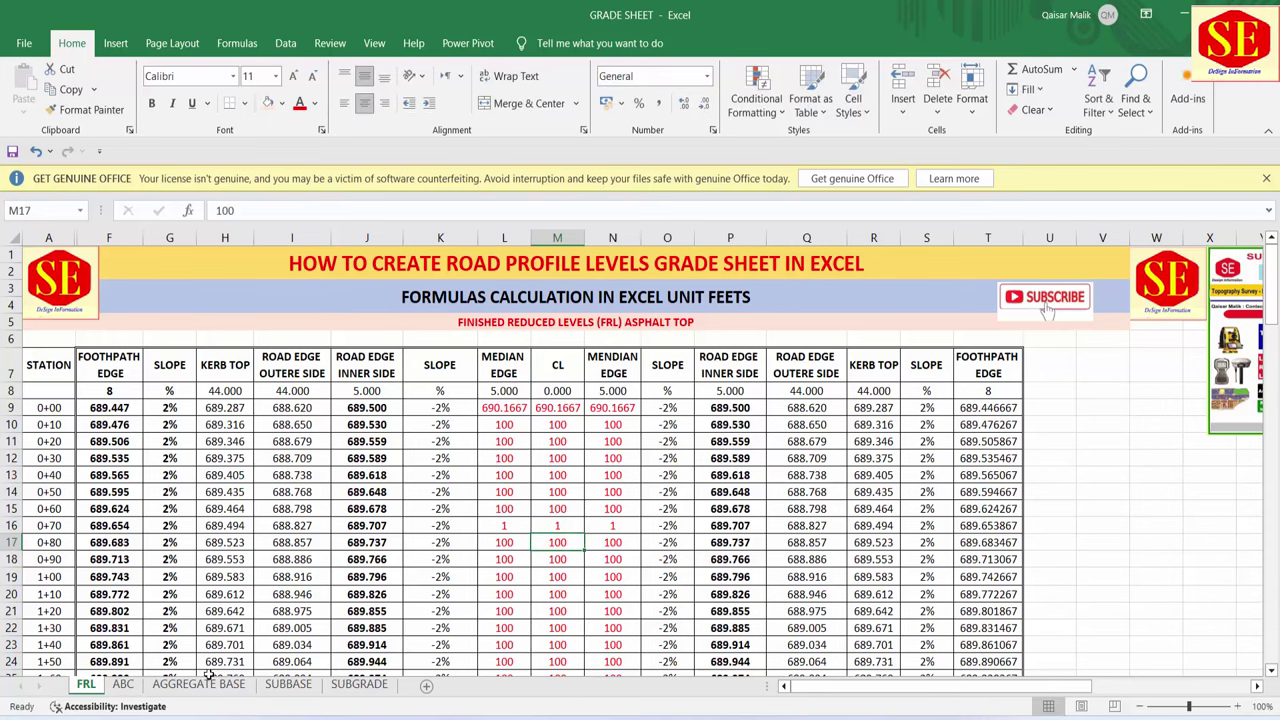
- Review how the value 1 flows through the ABC, AGGREGATE BASE, SUBBASE and SUBGRADE sheets
click(122, 684)
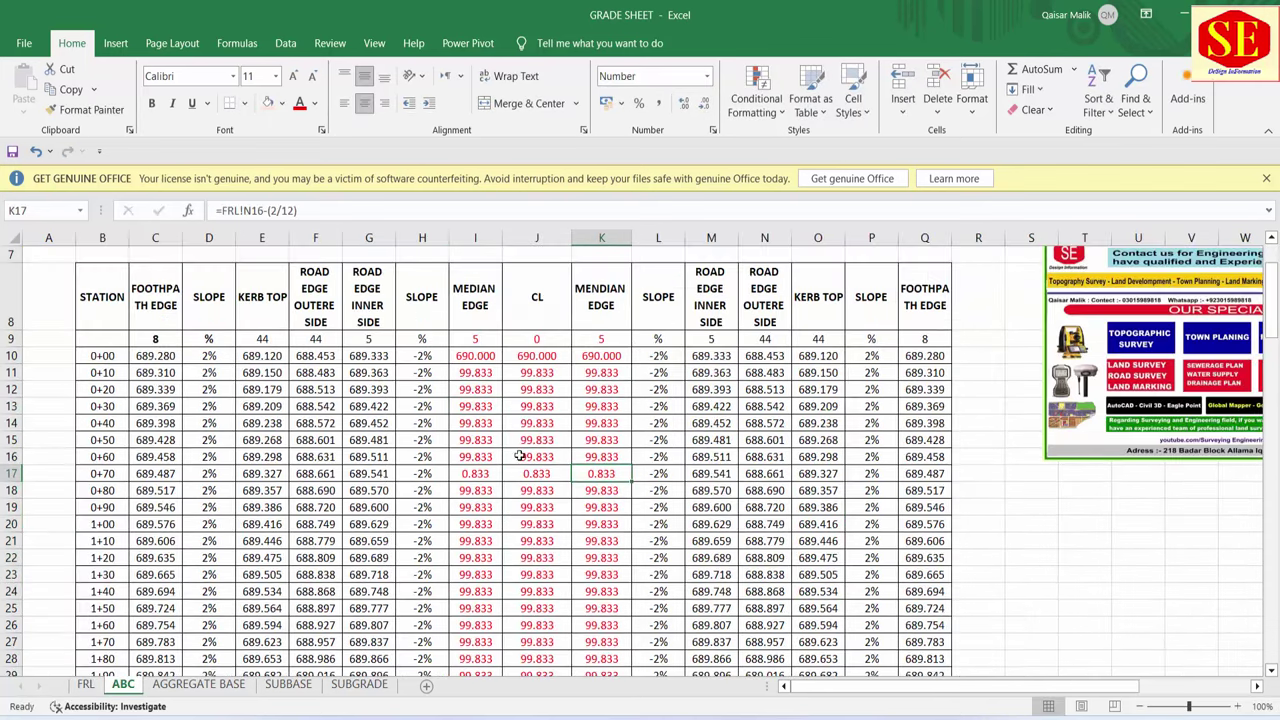
scroll(490, 520, down, 2)
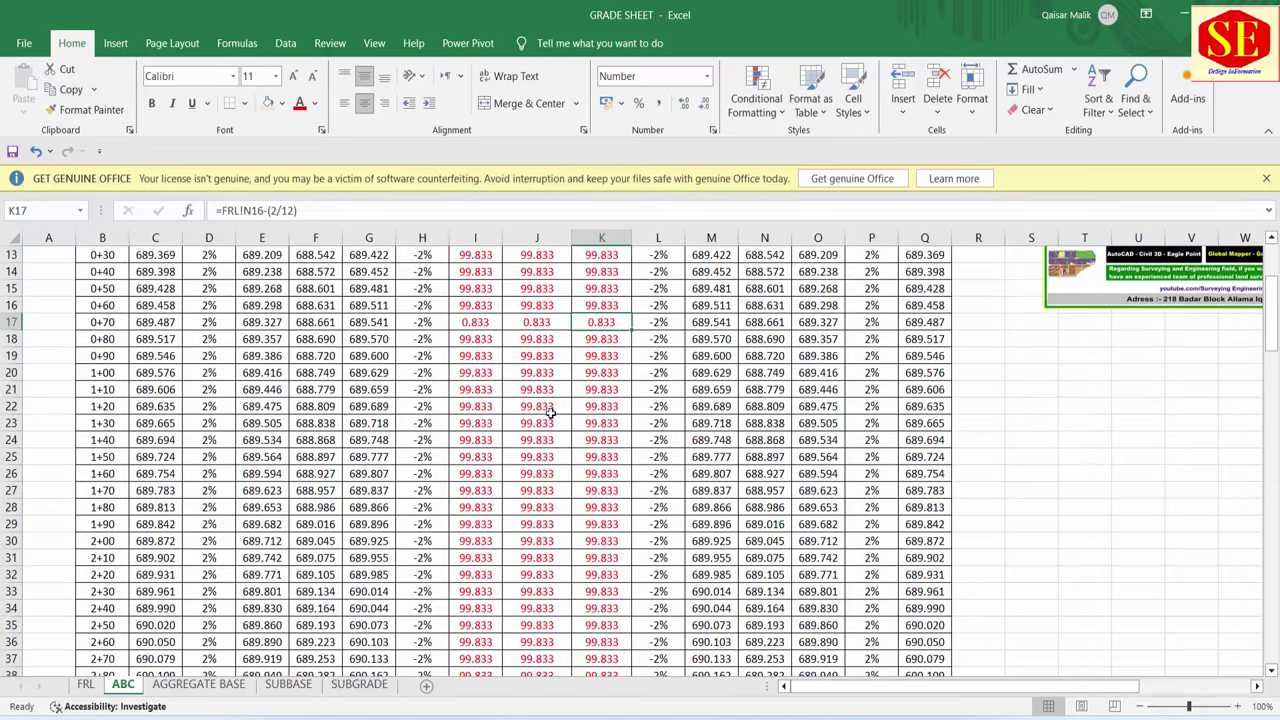
click(198, 684)
scroll(568, 665, up, 4)
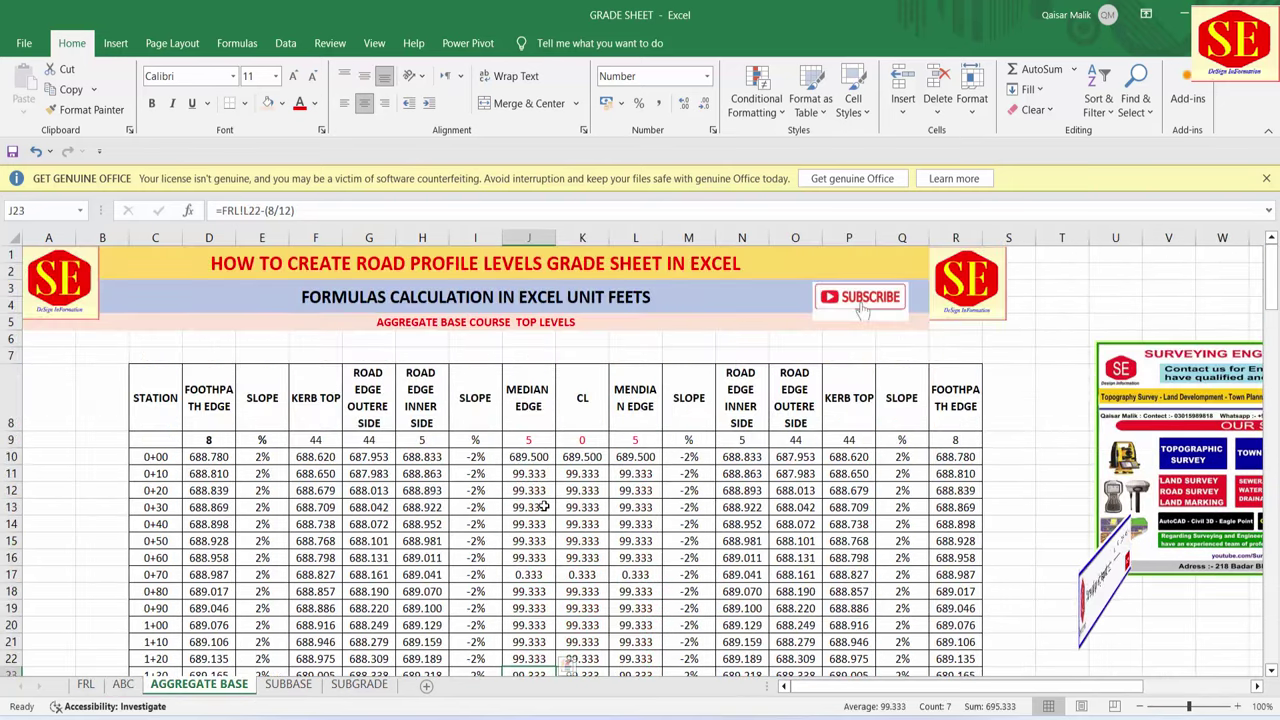
scroll(543, 507, down, 4)
click(582, 574)
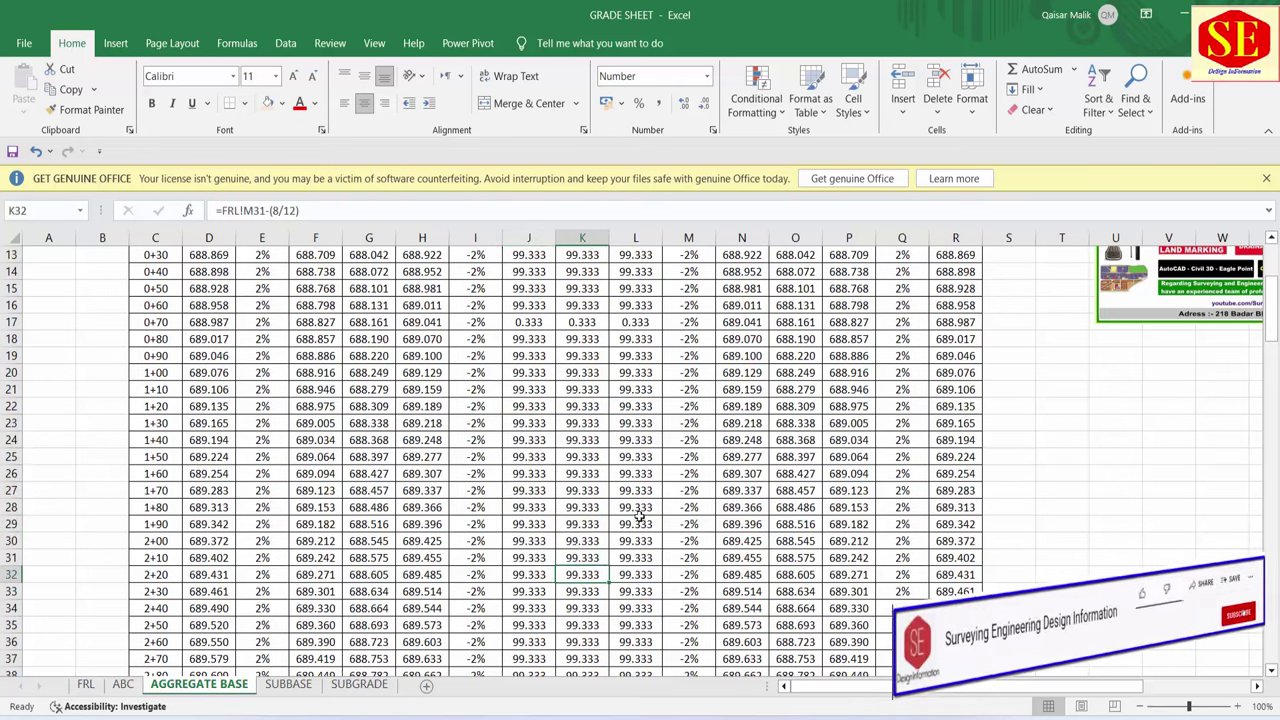
click(288, 684)
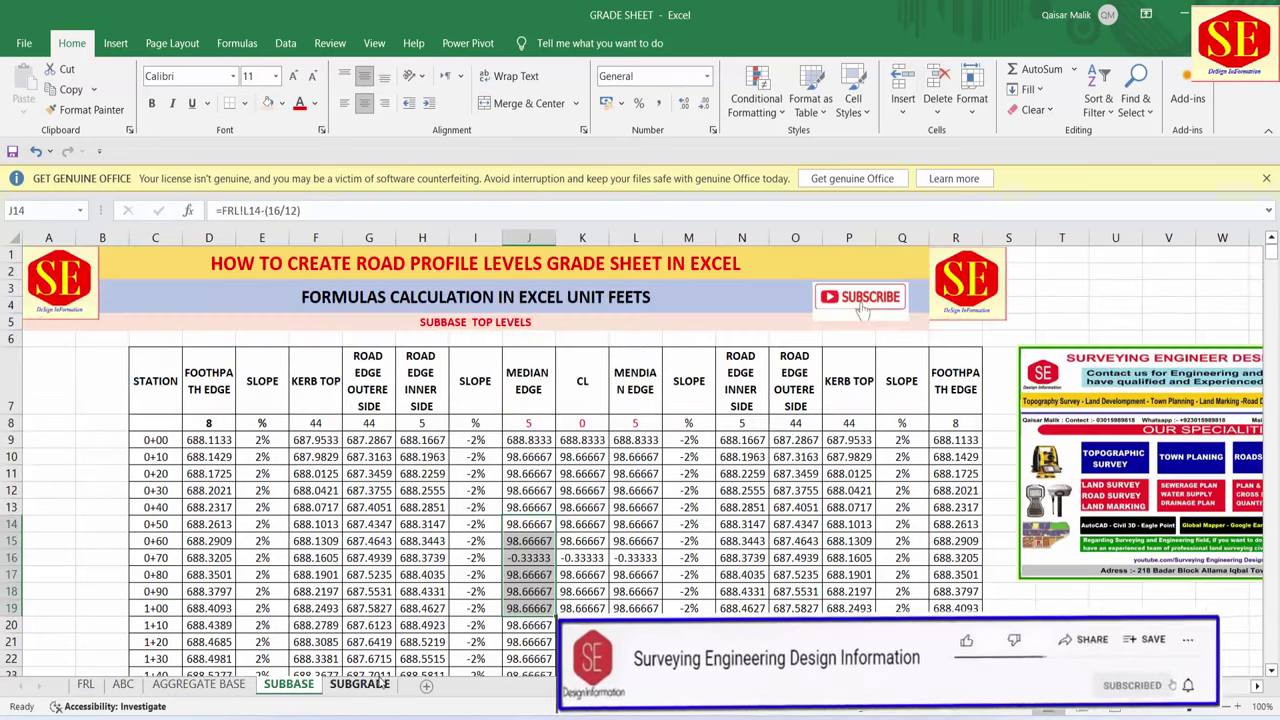
click(360, 684)
- Extend L16:N16 down to row 24 as a 1–9 series and check the layer sheets
click(85, 684)
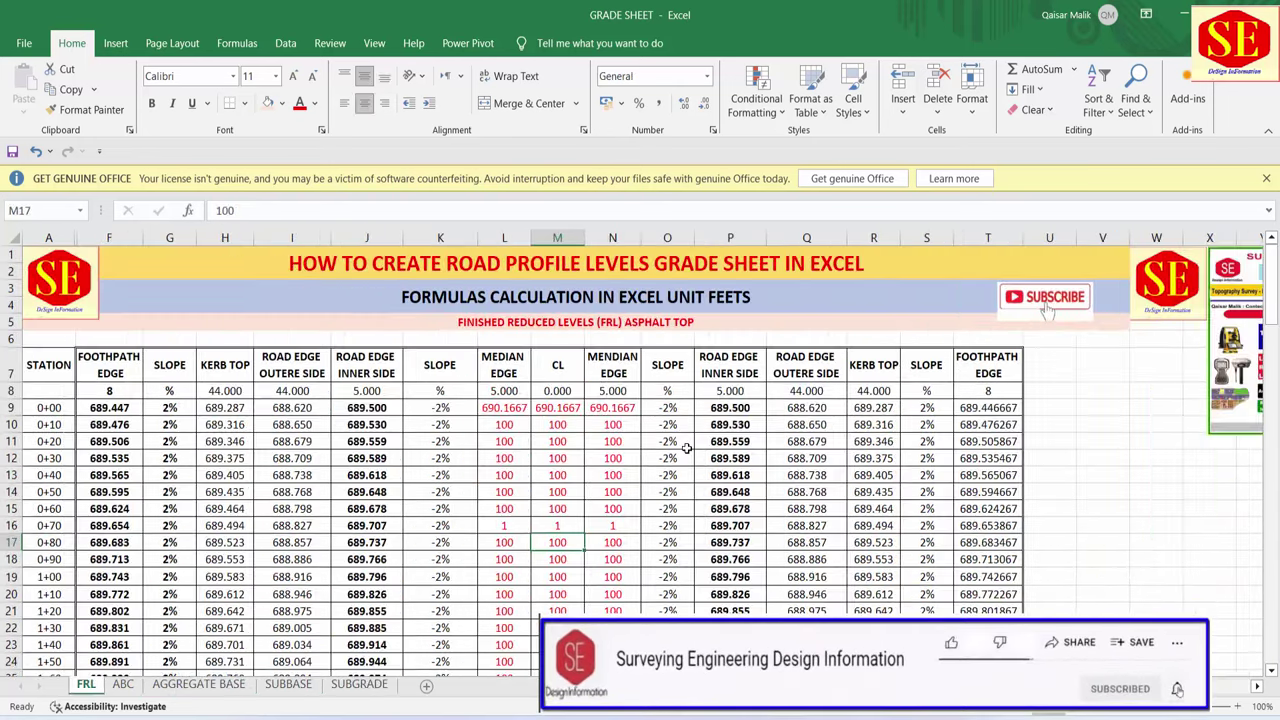
mouse_move(508, 526)
mouse_down()
mouse_move(594, 526)
mouse_move(638, 668)
mouse_up()
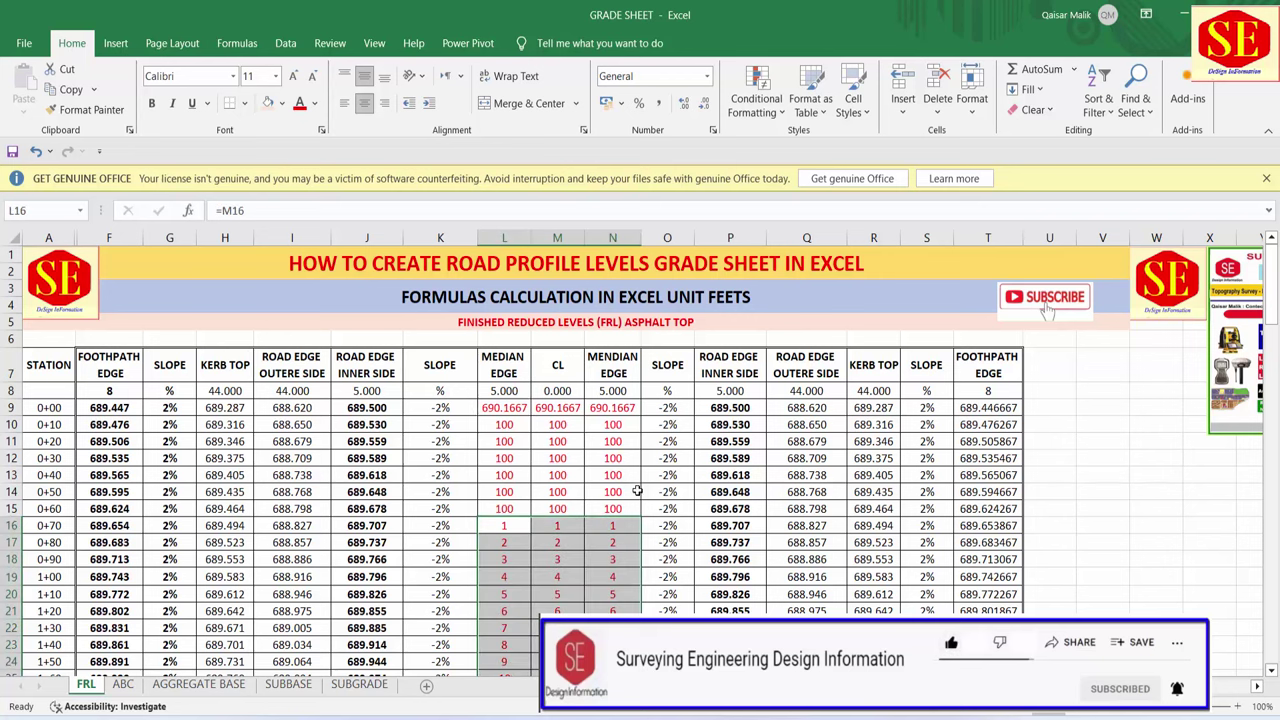
click(121, 685)
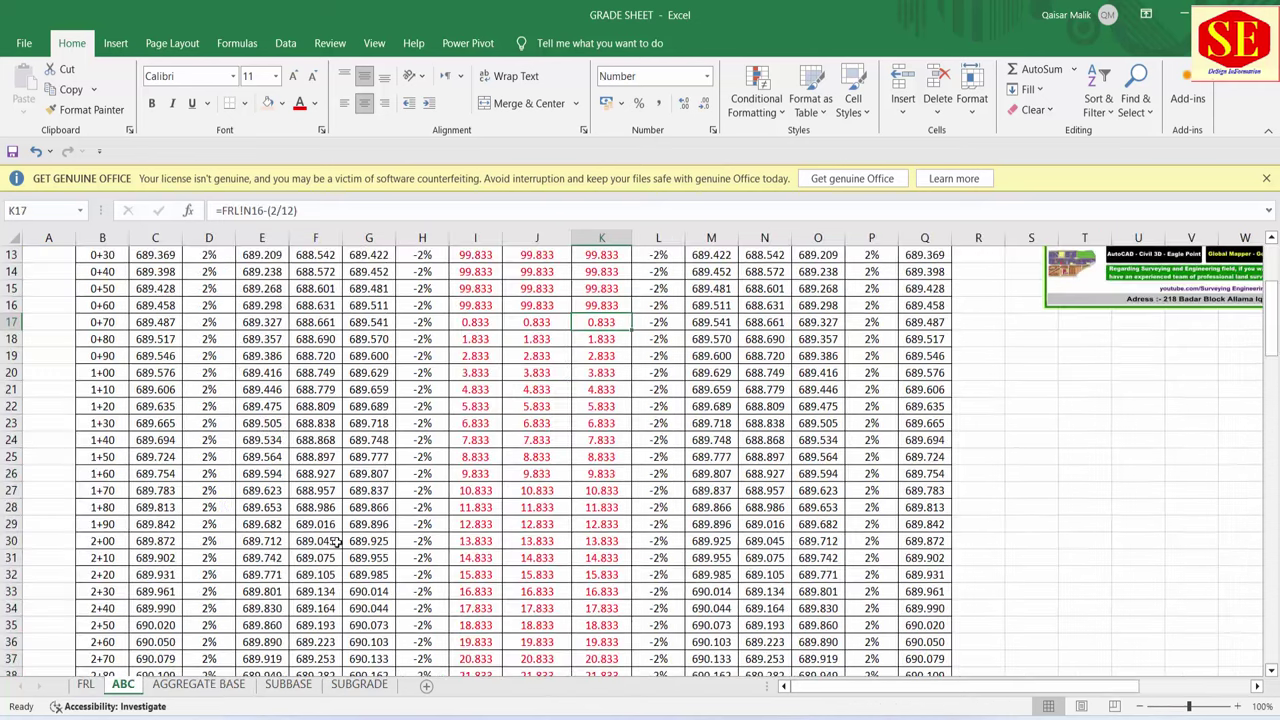
scroll(700, 545, up, 5)
scroll(600, 580, down, 1)
scroll(450, 630, down, 1)
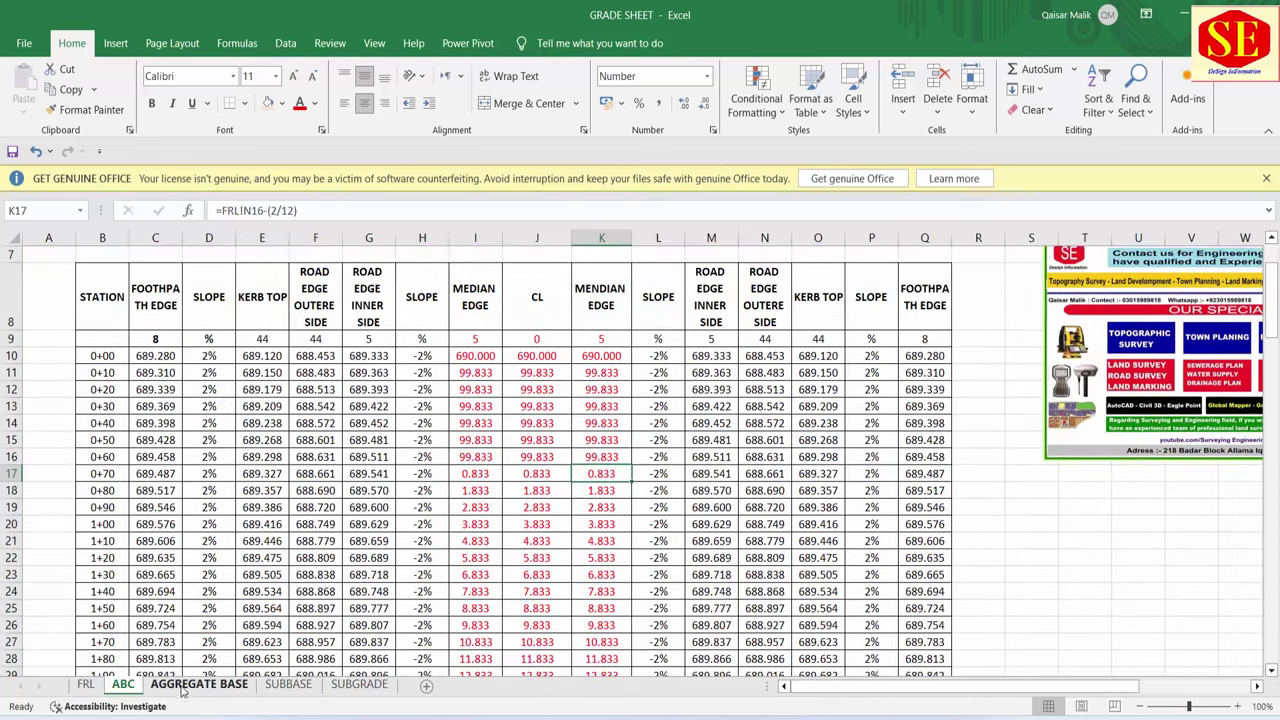
click(200, 685)
click(358, 685)
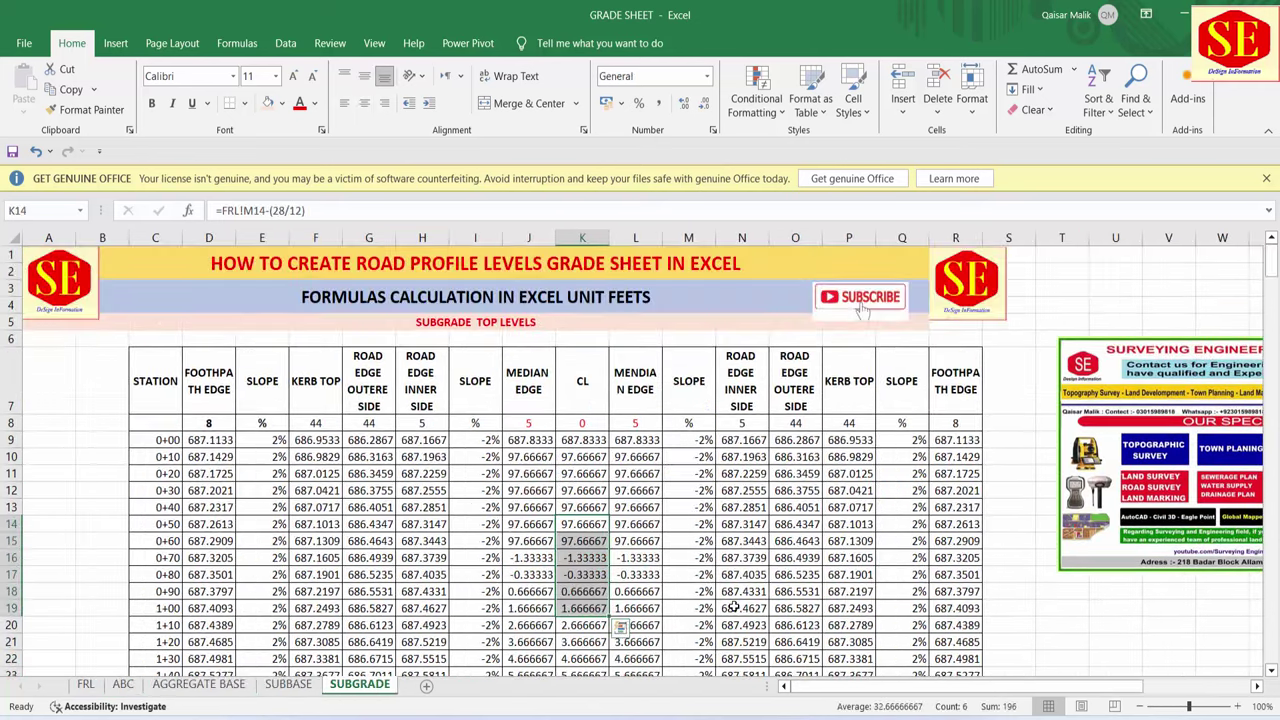
click(86, 685)
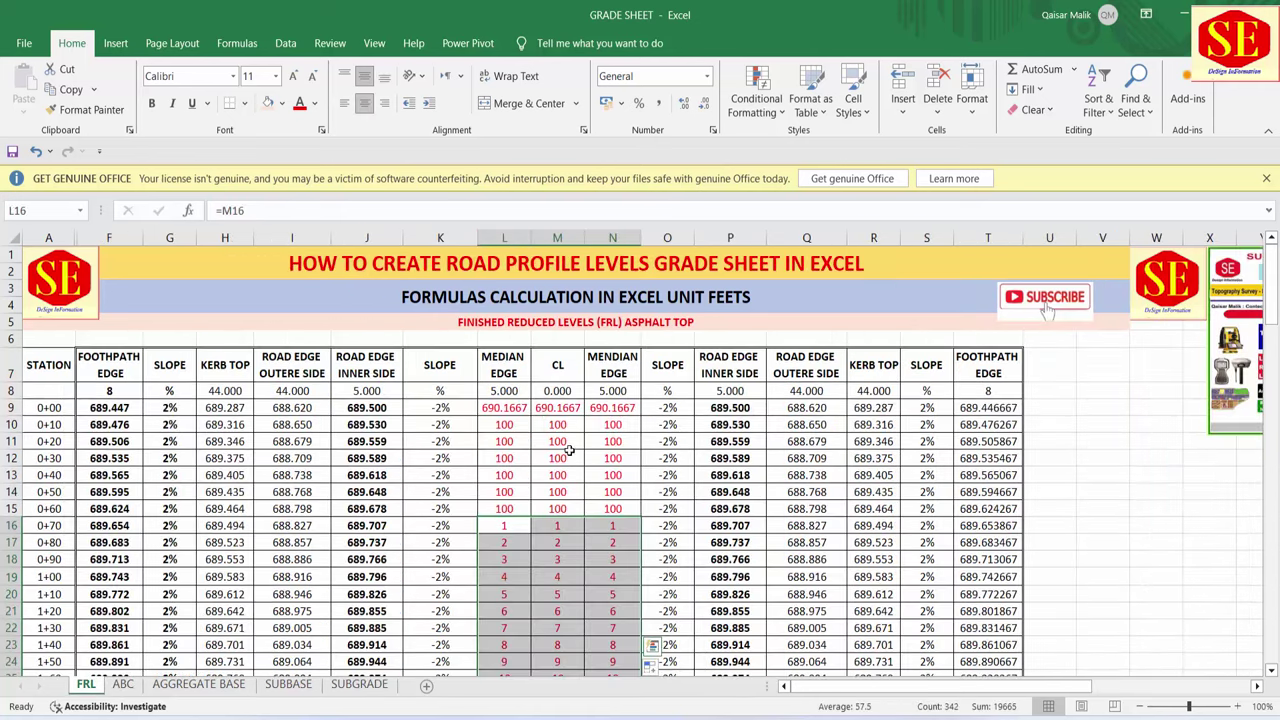
click(430, 456)
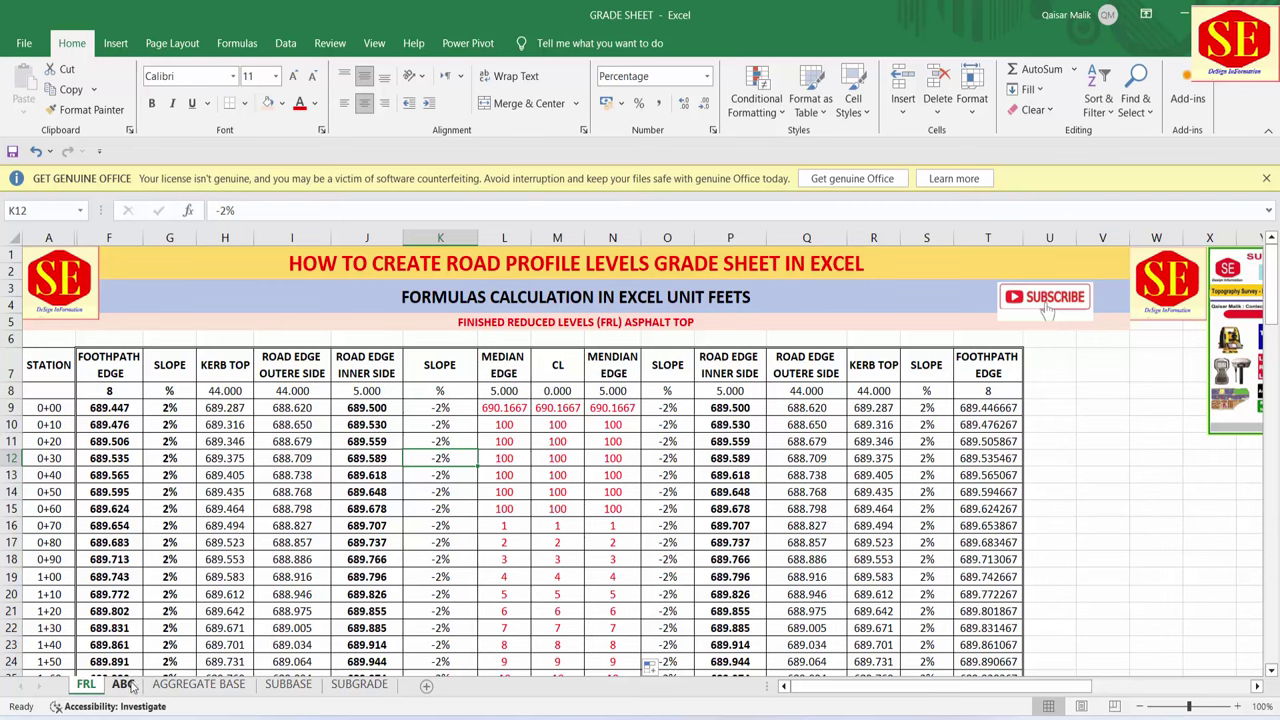
- Undo the FRL test entries so the median edge and CL levels are formulas again, 690.1963 at 0+10
key(ctrl+Page_Down)
key(ctrl+Page_Down)
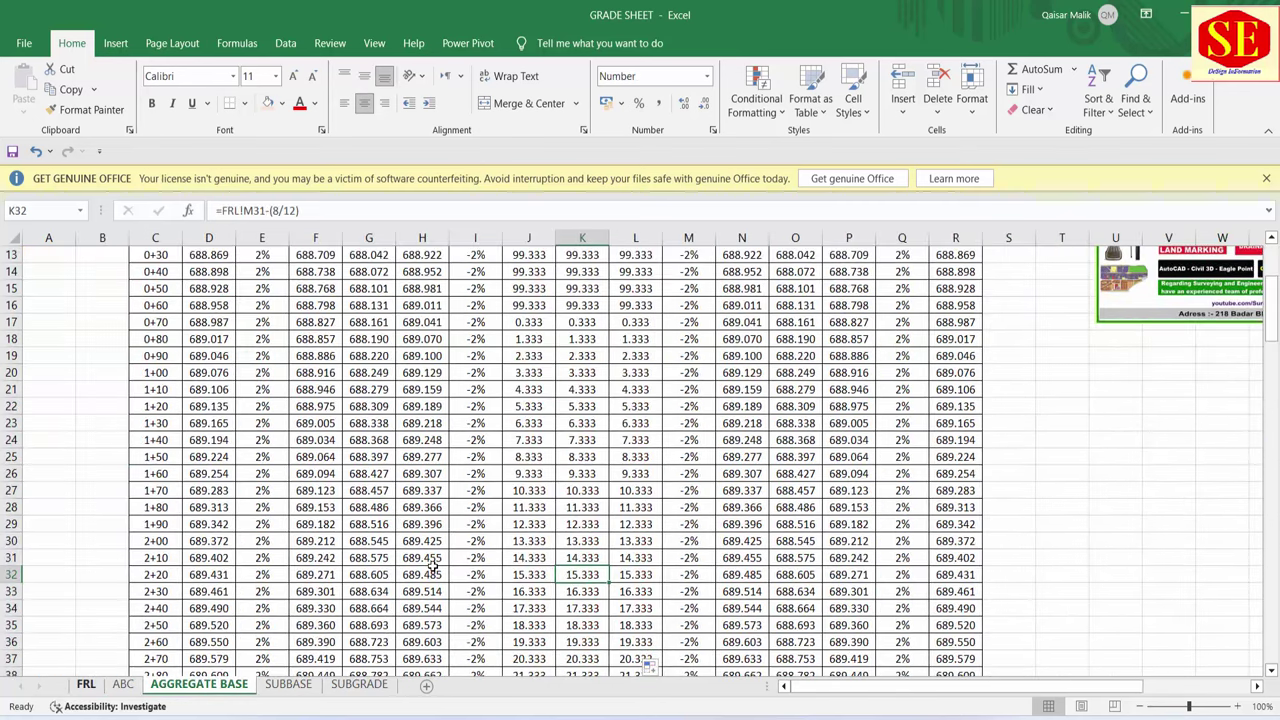
click(84, 685)
drag(507, 525, 612, 525)
key(ctrl+z)
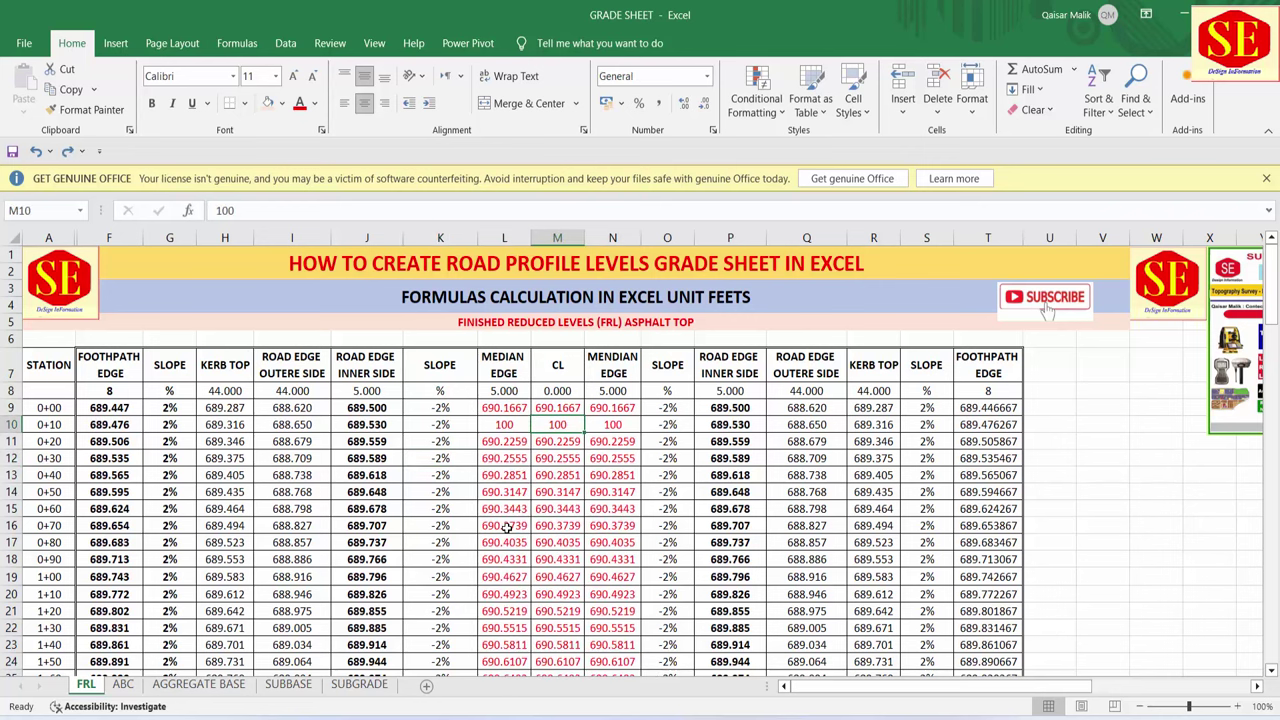
key(ctrl+z)
key(ctrl+z)
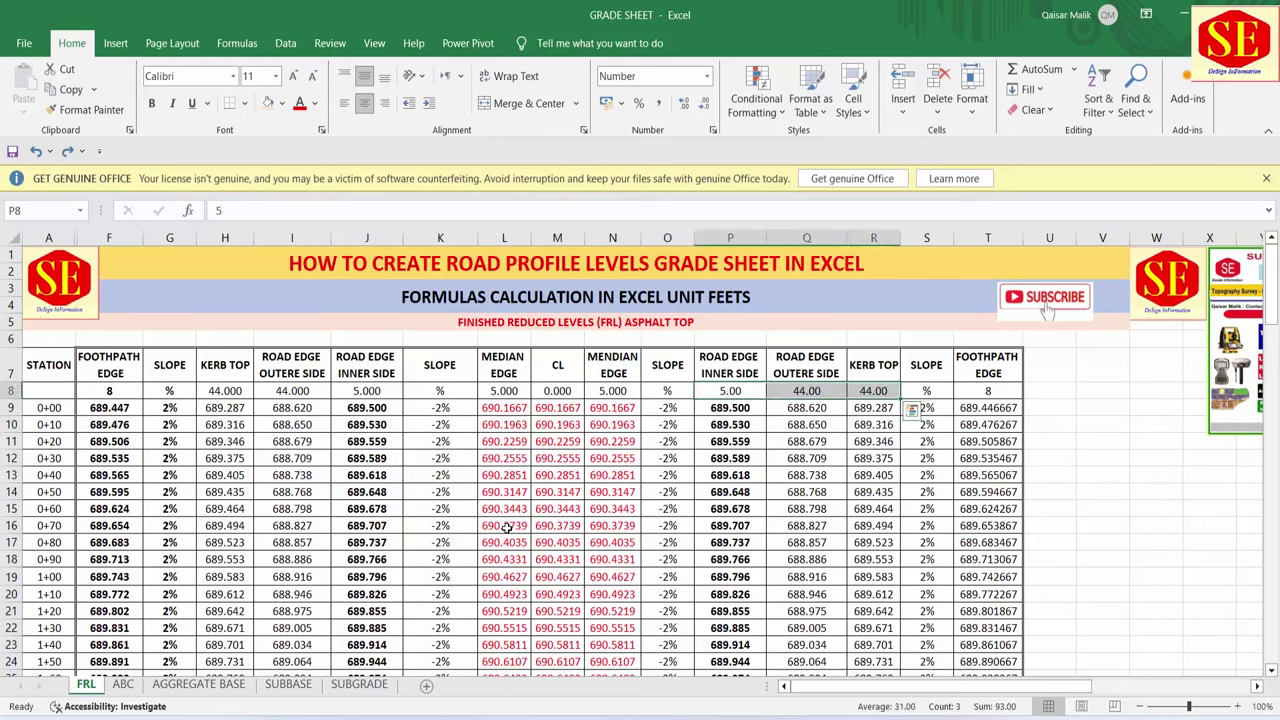
click(552, 459)
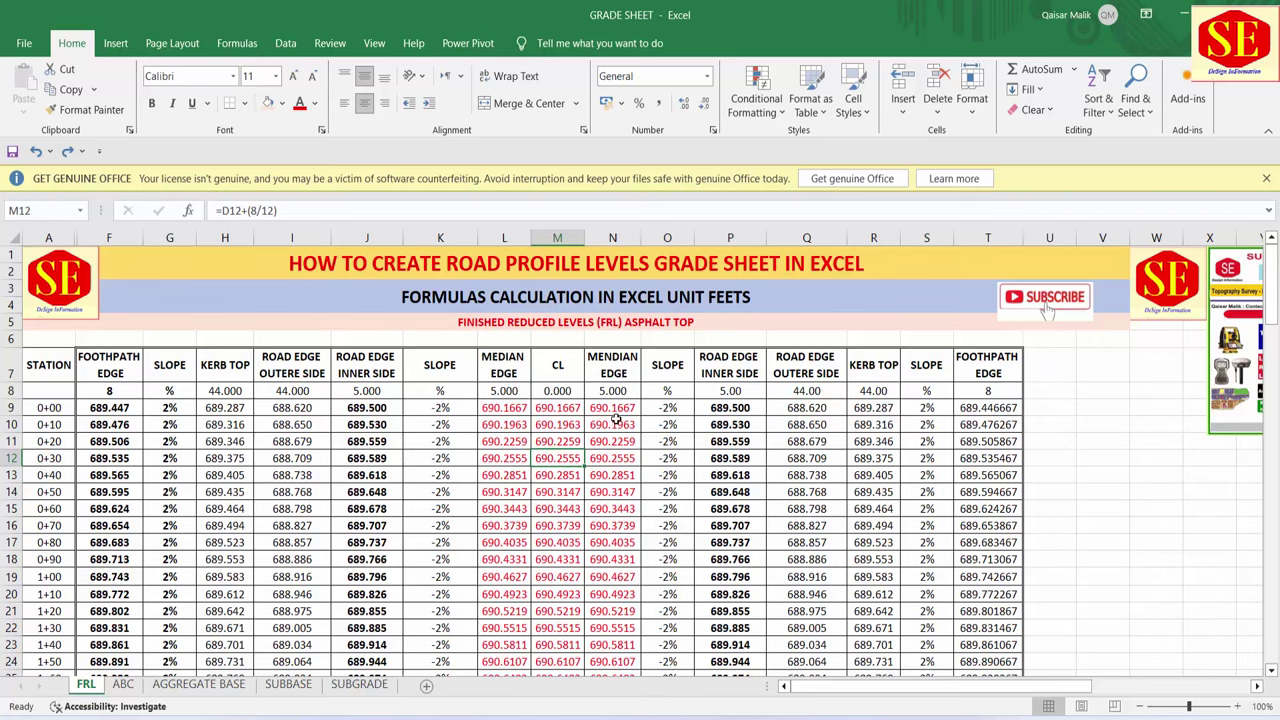
- Verify the ABC, AGGREGATE BASE, SUBBASE and SUBGRADE sheets show restored normal levels
click(122, 684)
click(198, 684)
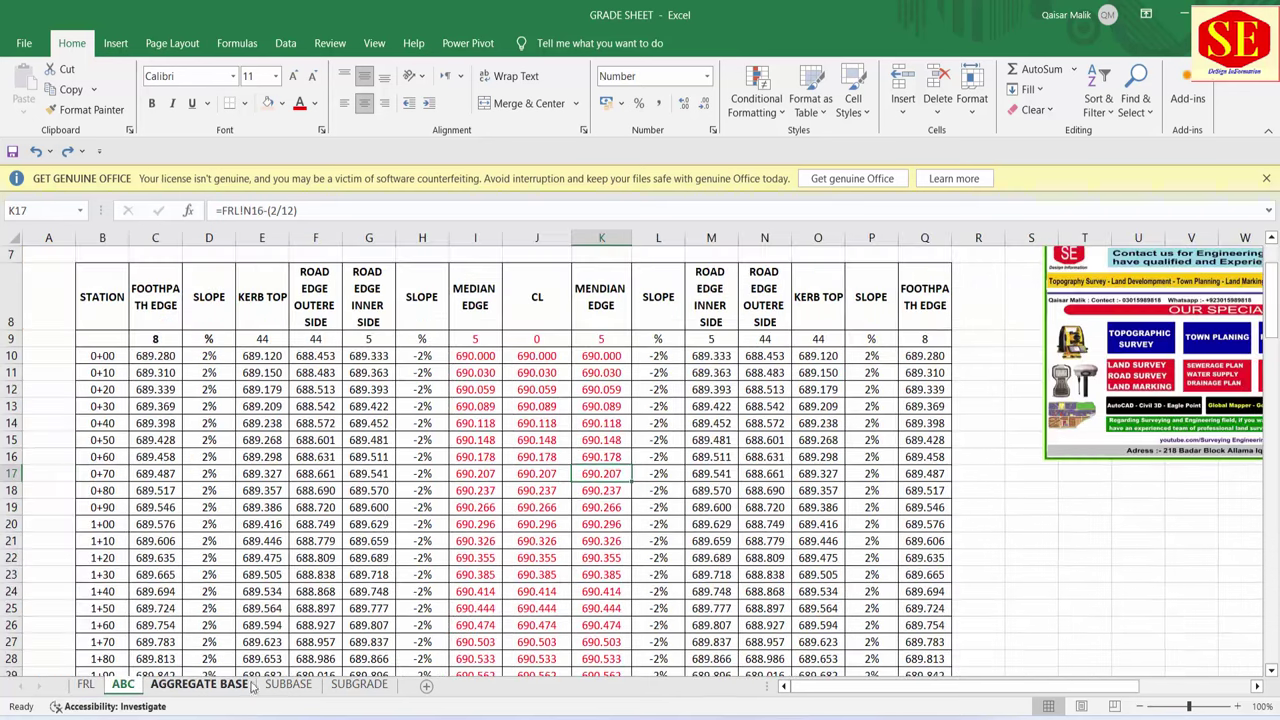
click(288, 684)
click(359, 684)
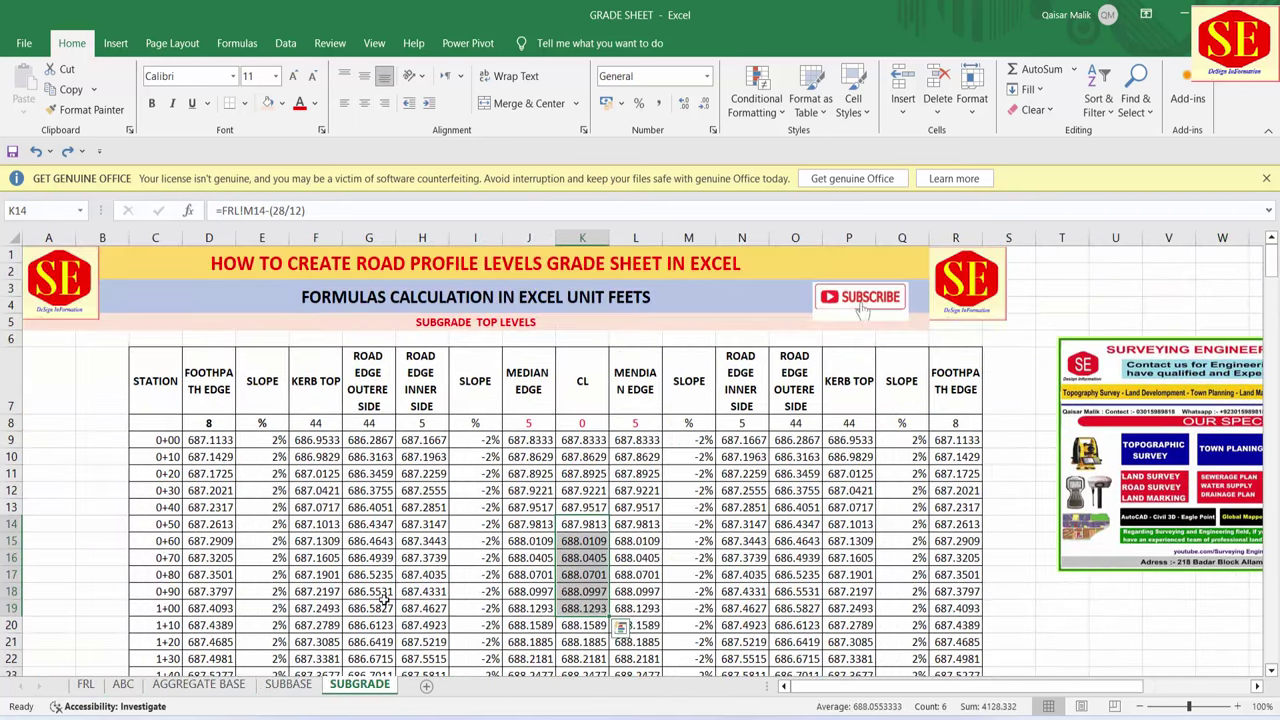
click(85, 686)
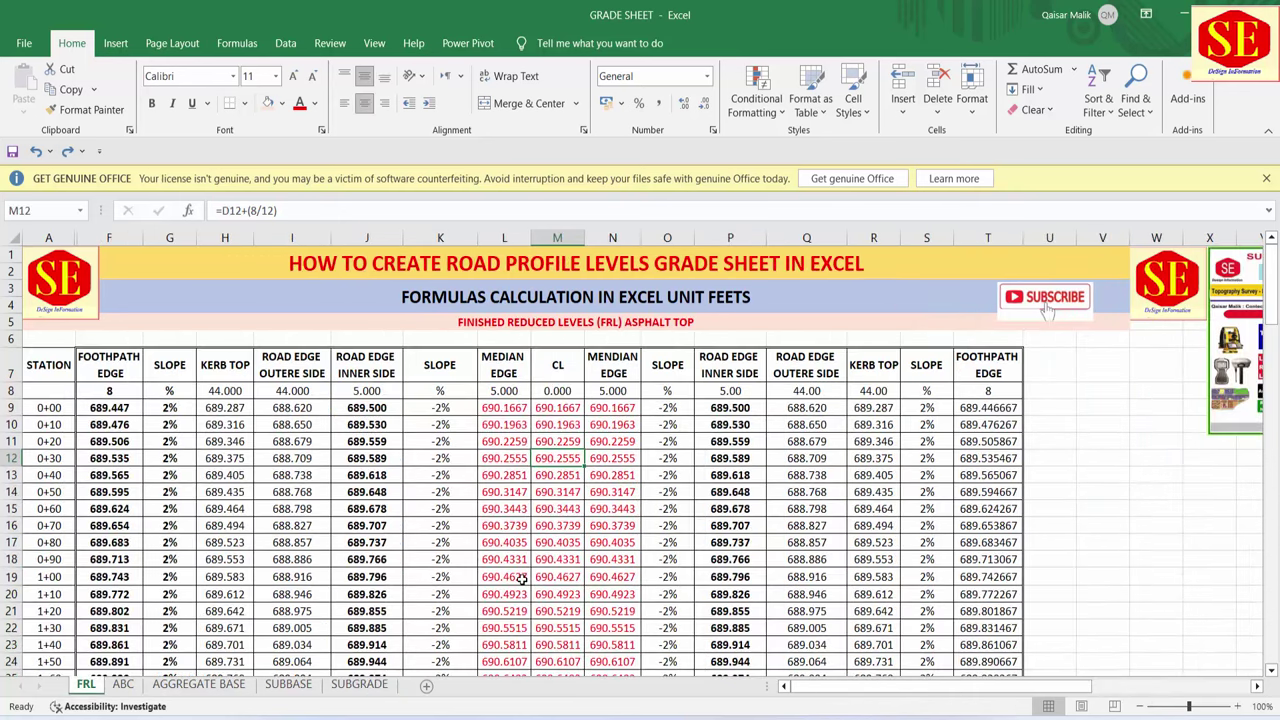